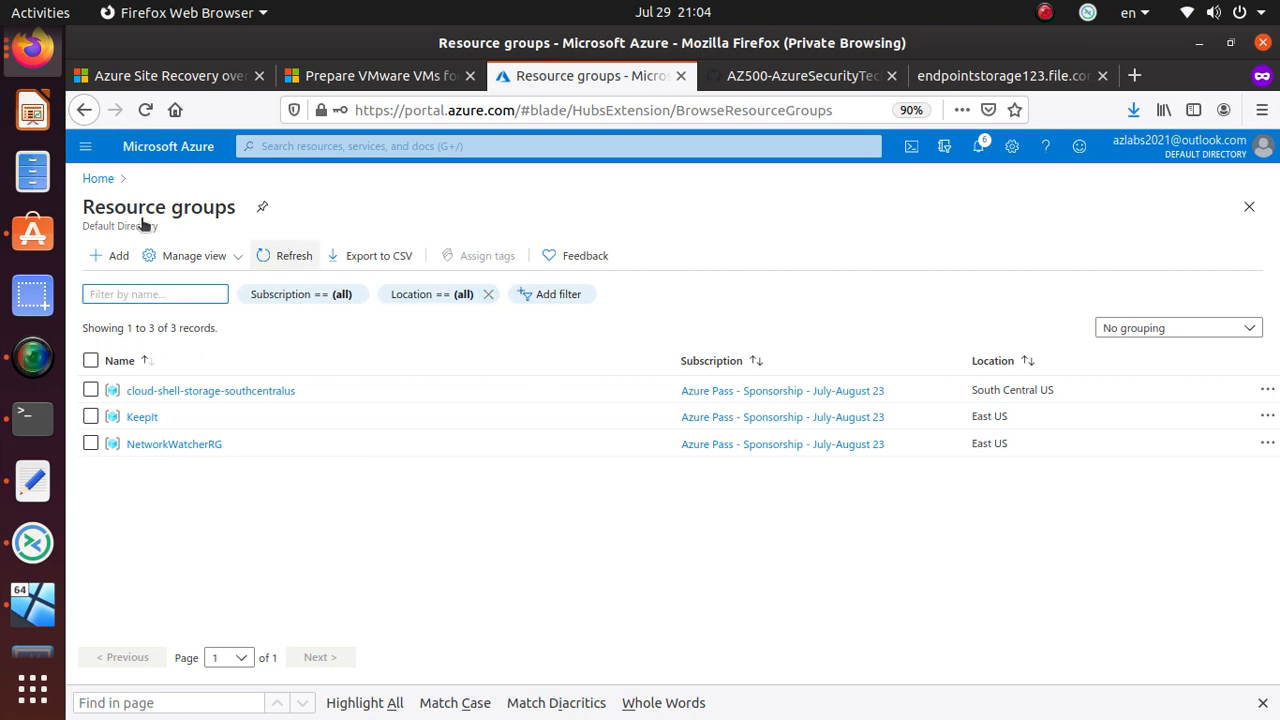
# - From Home, search the portal for 'storage' and open the Storage accounts list
pyautogui.click(99, 180)
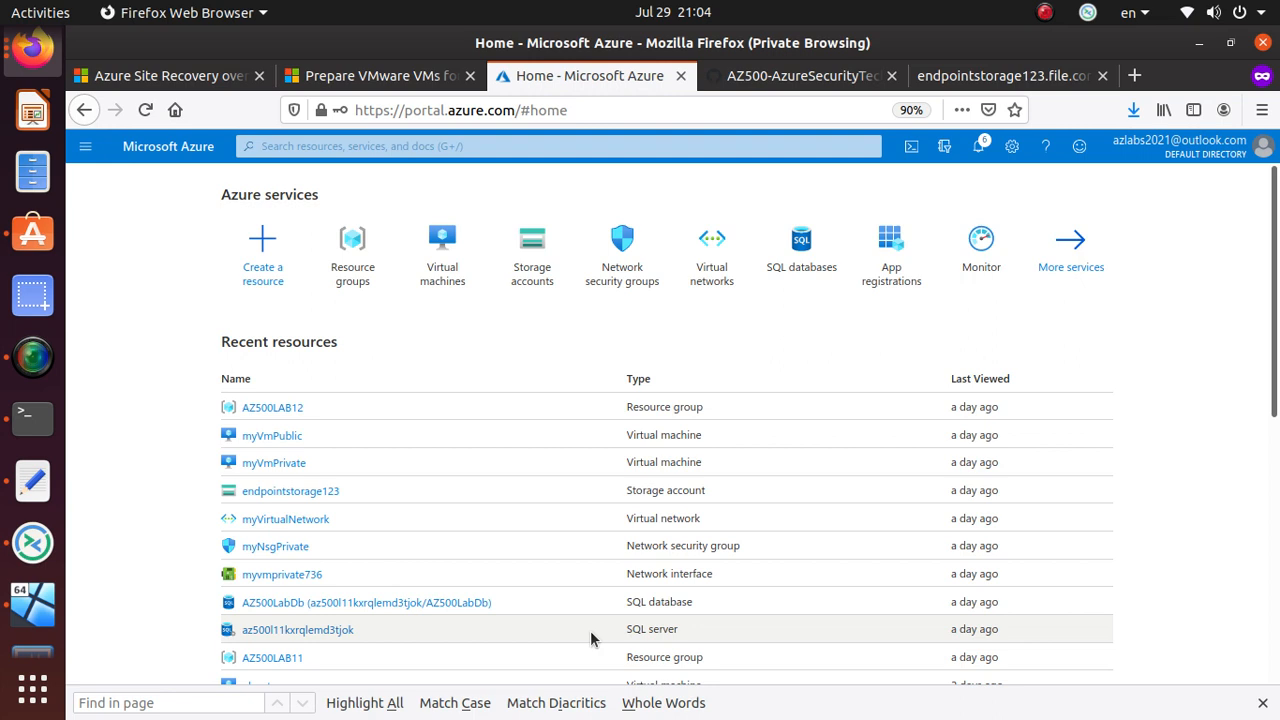
pyautogui.click(354, 147)
pyautogui.write('storage')
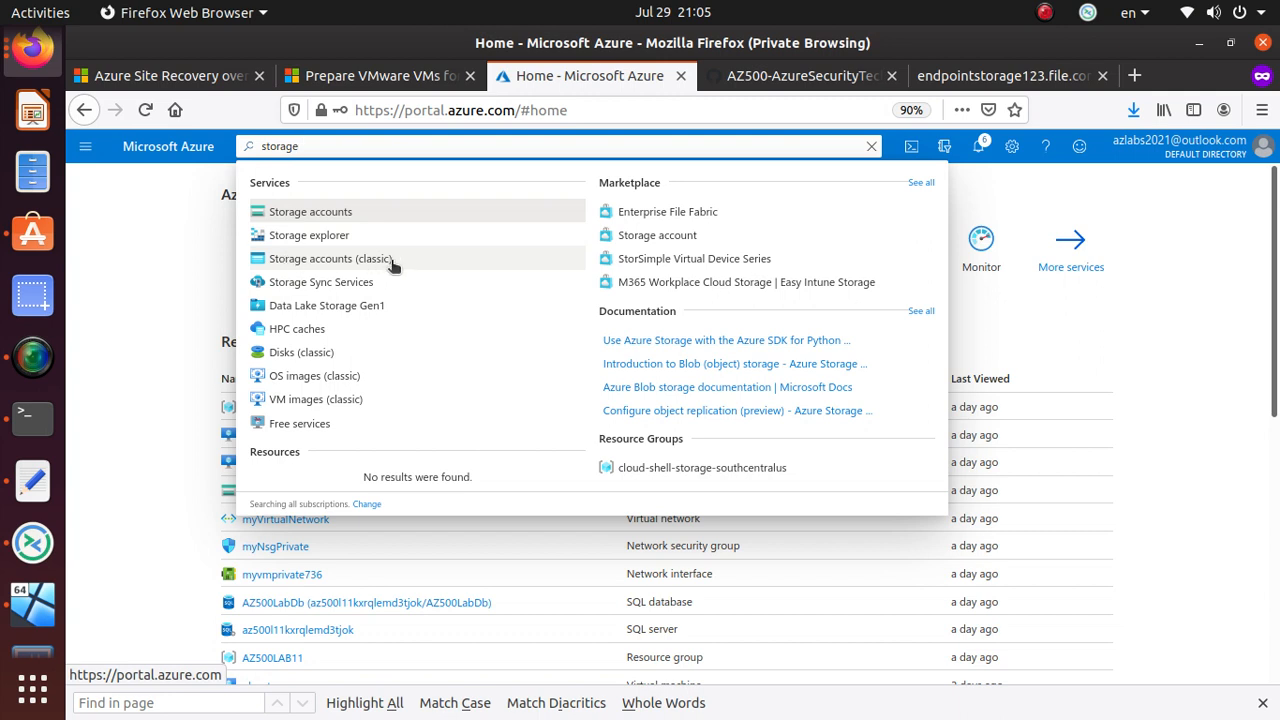
pyautogui.click(345, 212)
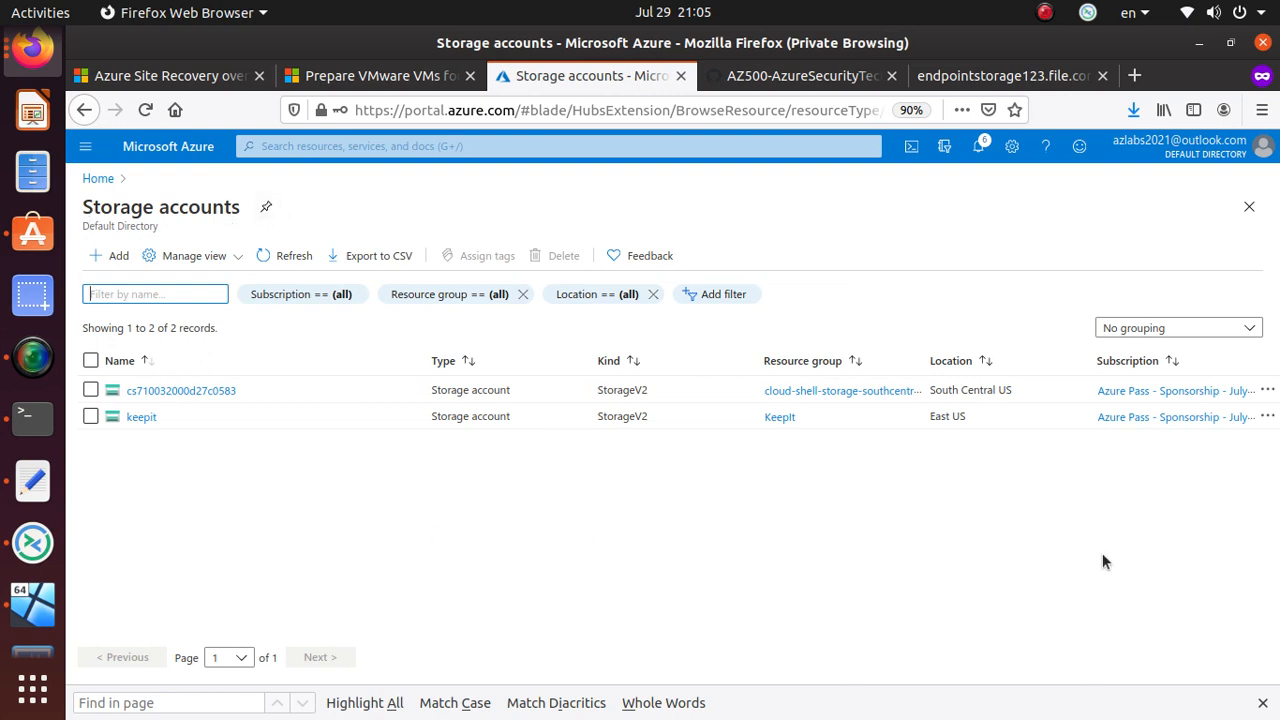
# - Look at the Manage view options and cancel a CSV export of the list
pyautogui.click(207, 254)
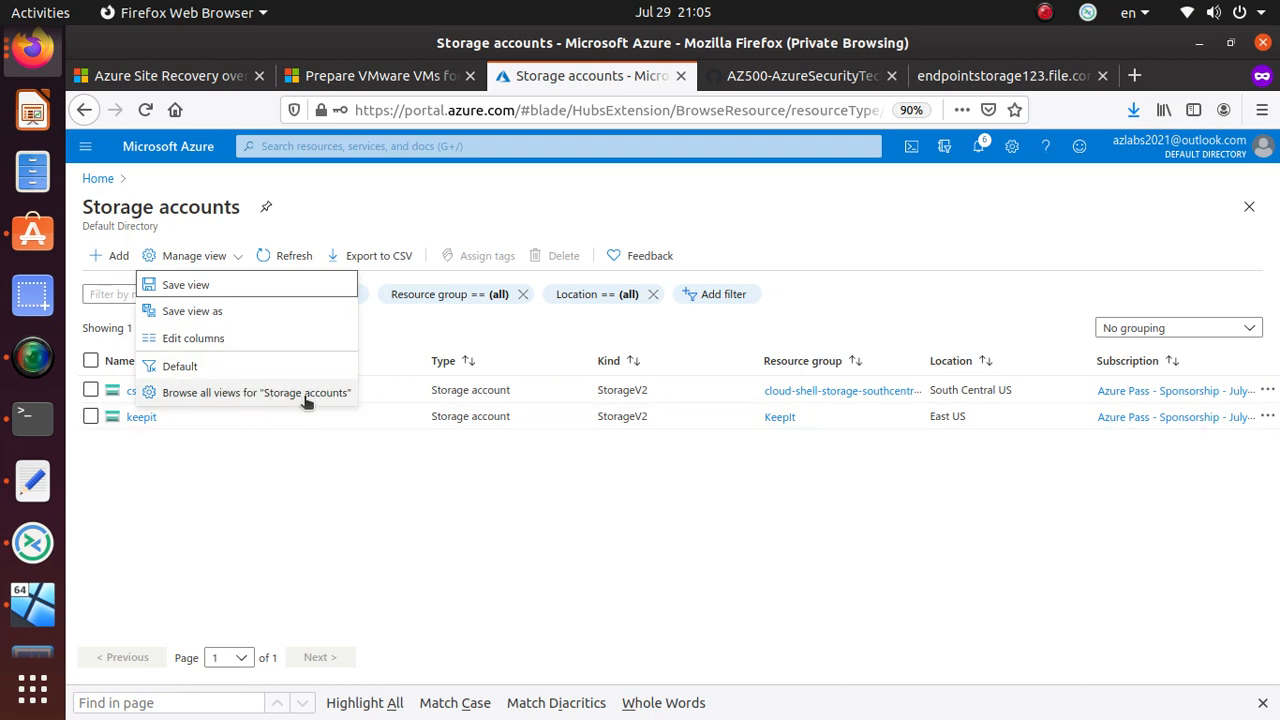
pyautogui.click(320, 231)
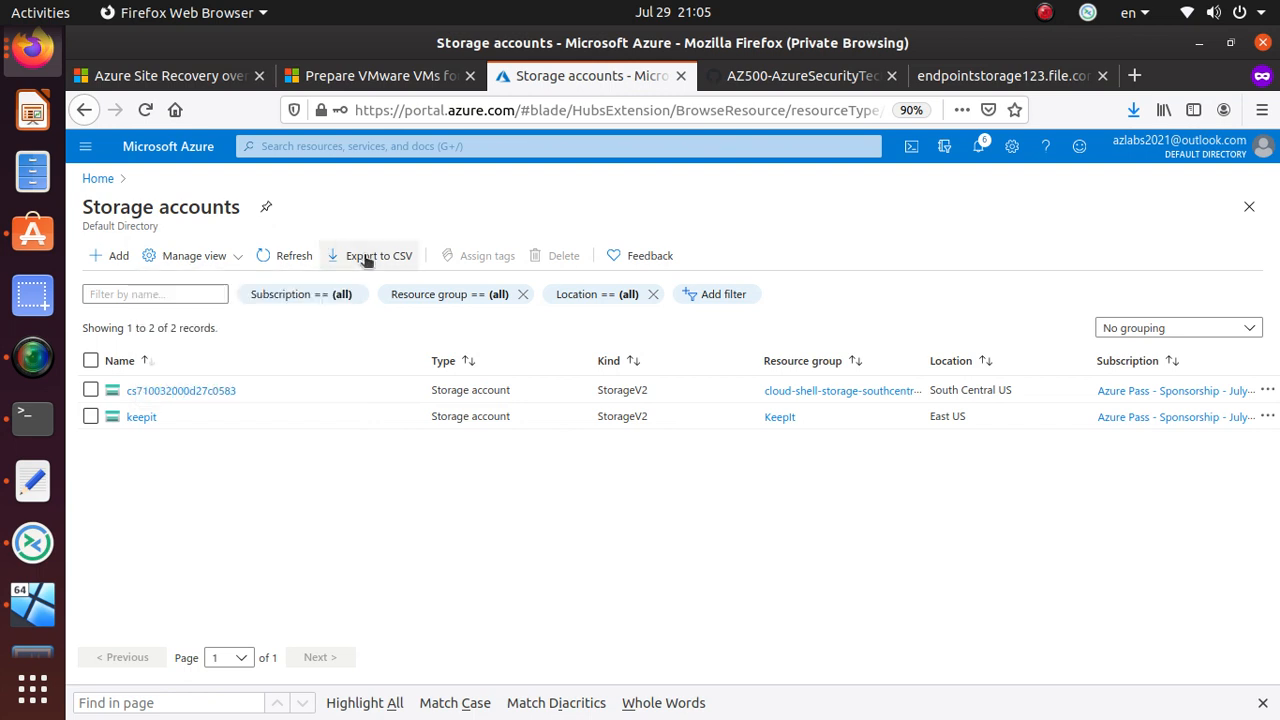
pyautogui.click(362, 258)
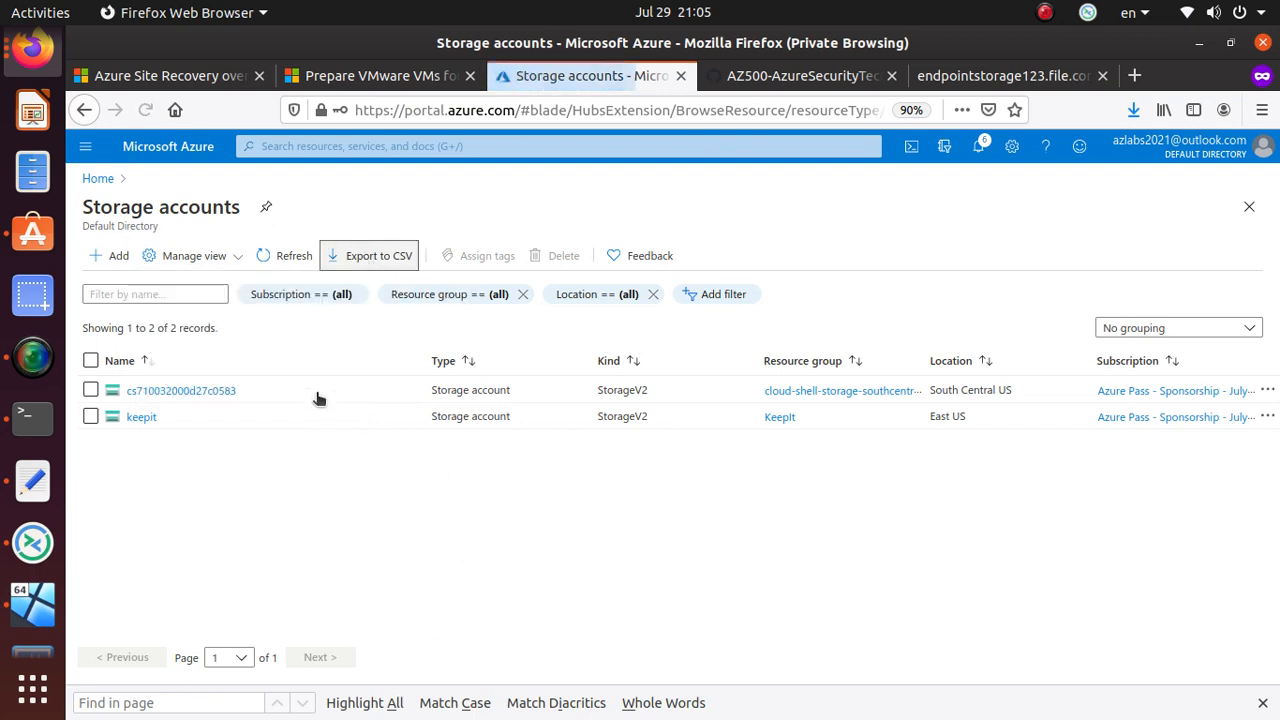
pyautogui.click(752, 517)
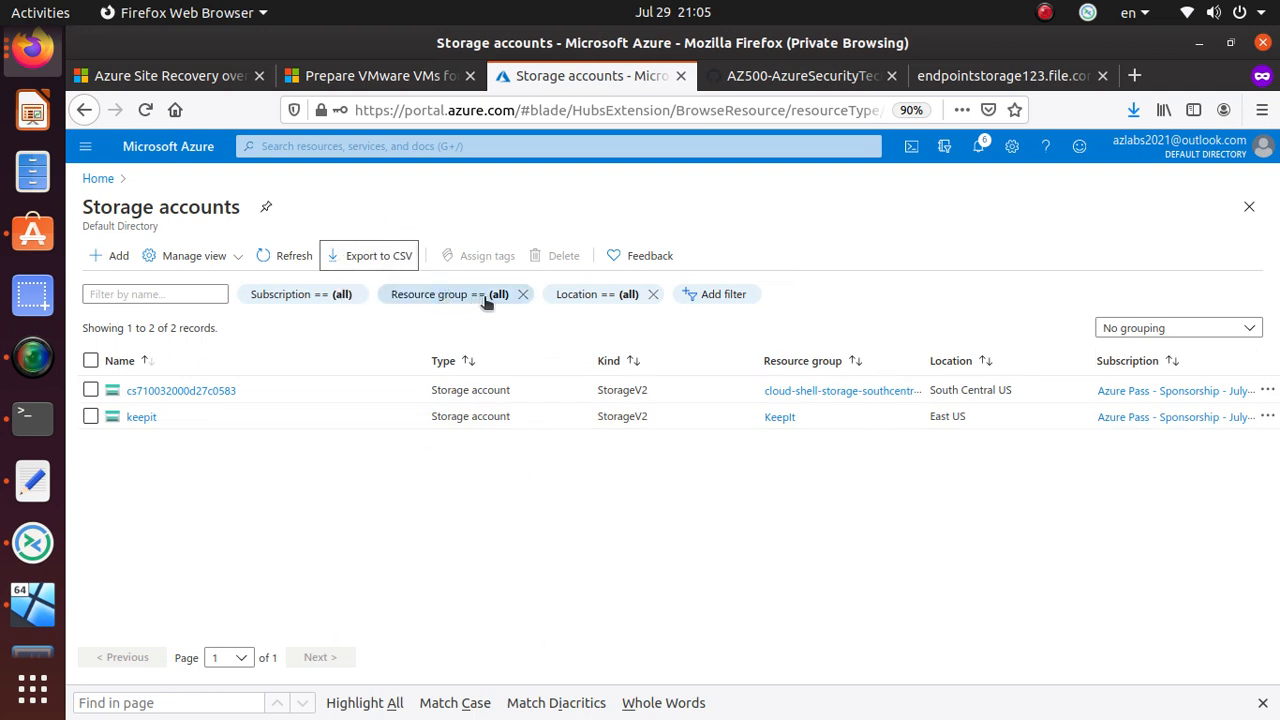
# - Filter the storage accounts by Location to South Central US only
pyautogui.click(601, 298)
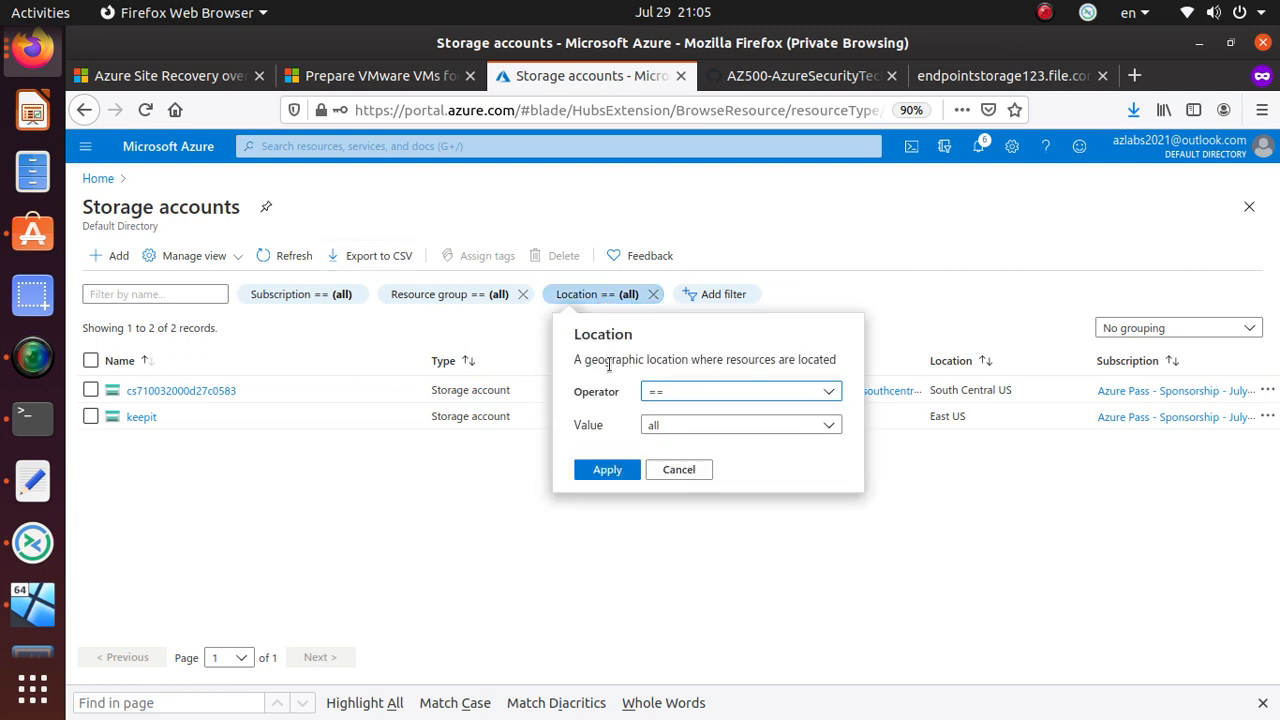
pyautogui.click(706, 427)
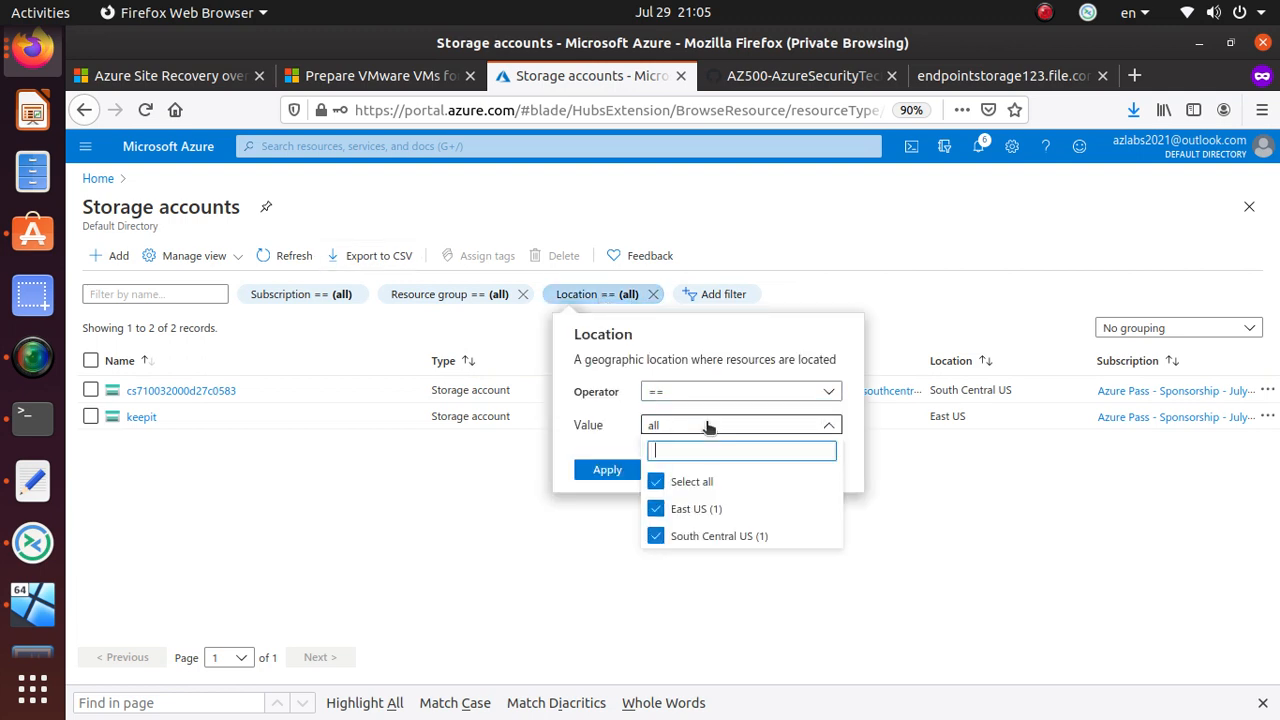
pyautogui.click(655, 508)
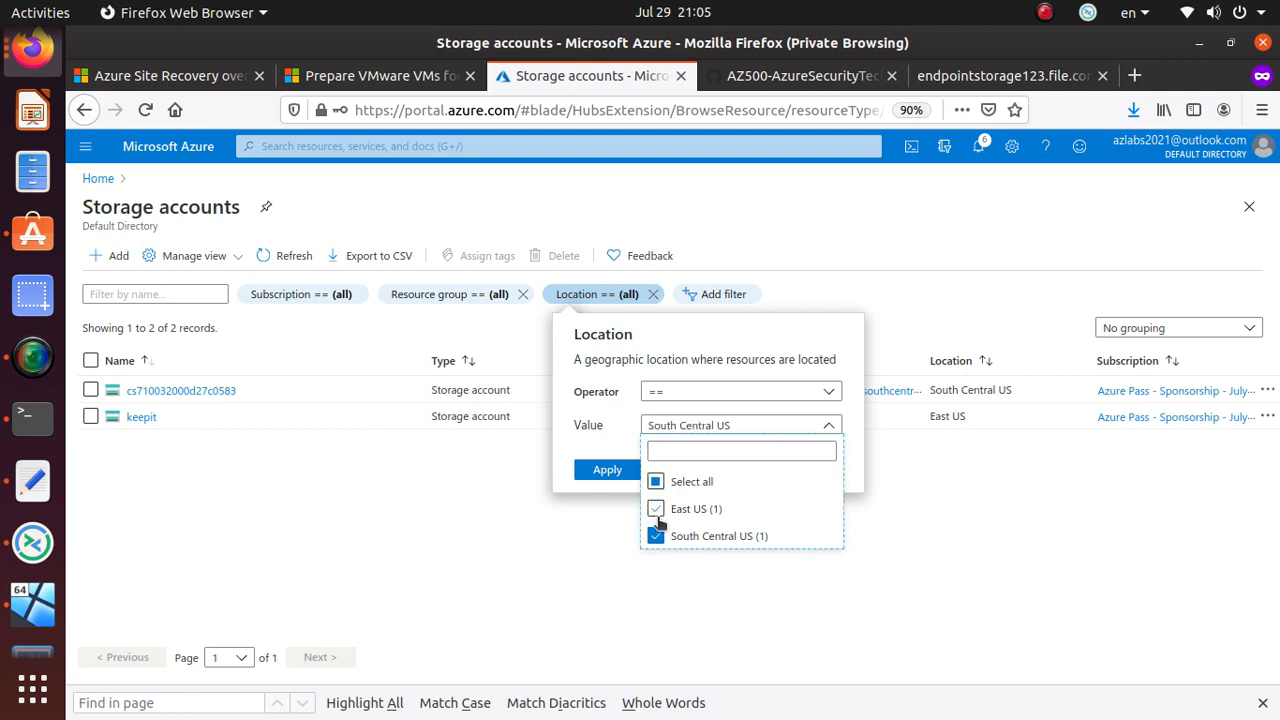
pyautogui.click(598, 474)
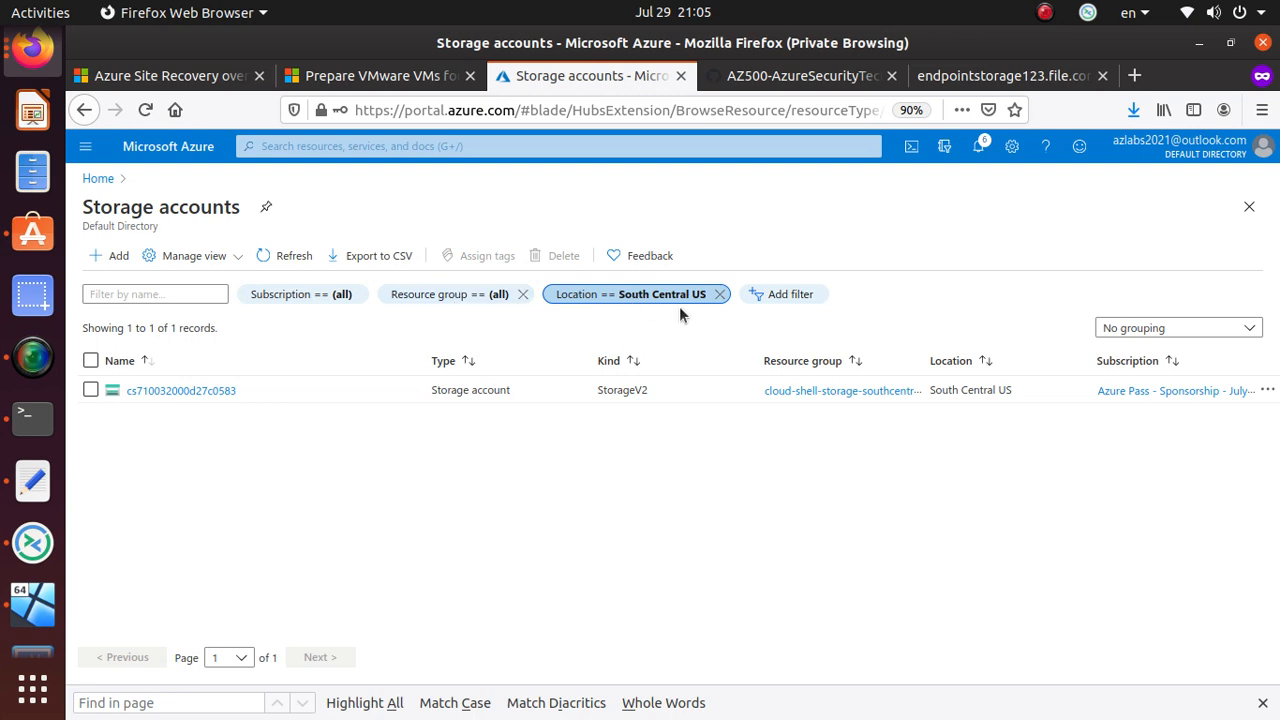
# - Remove the location filter and cancel adding a new filter
pyautogui.click(720, 294)
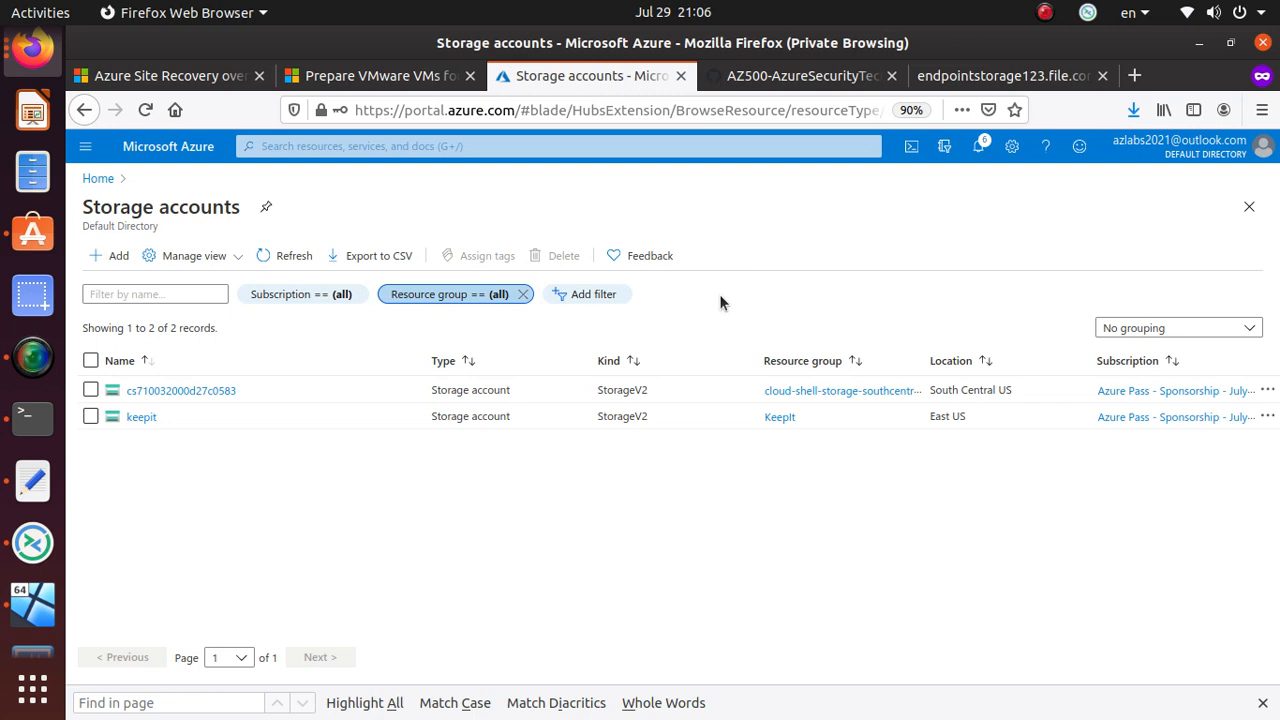
pyautogui.click(594, 296)
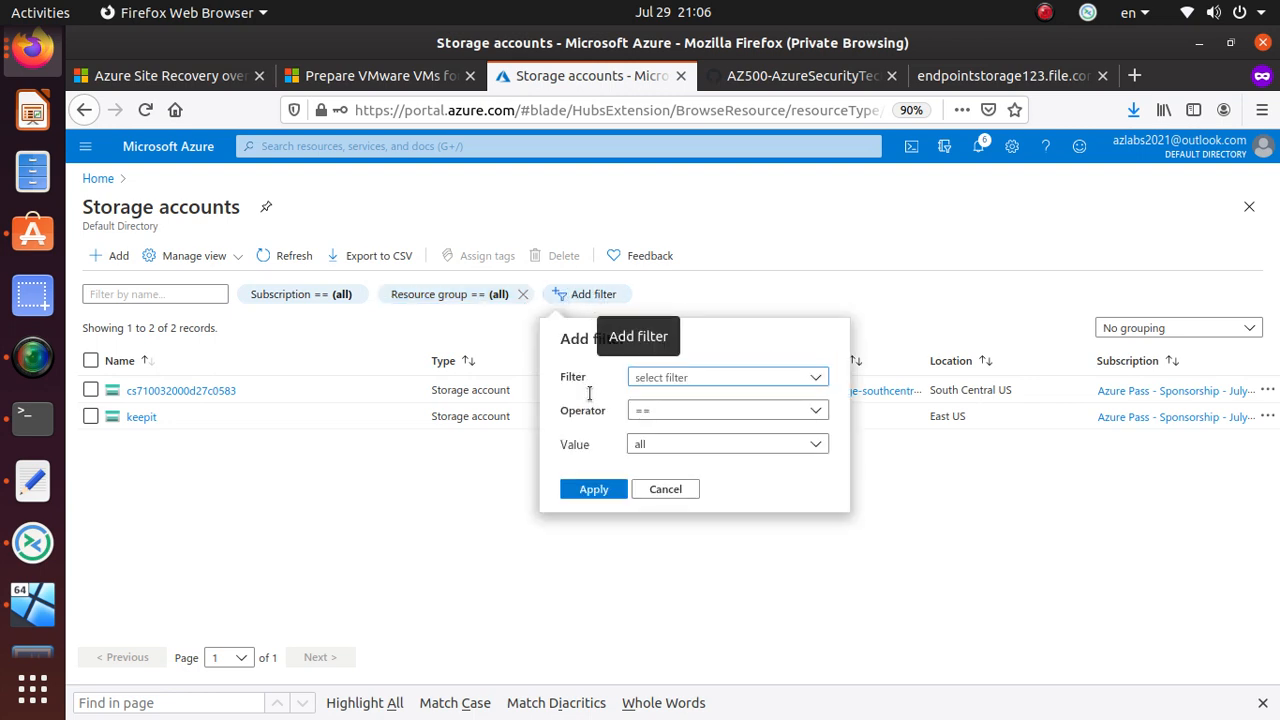
pyautogui.click(666, 490)
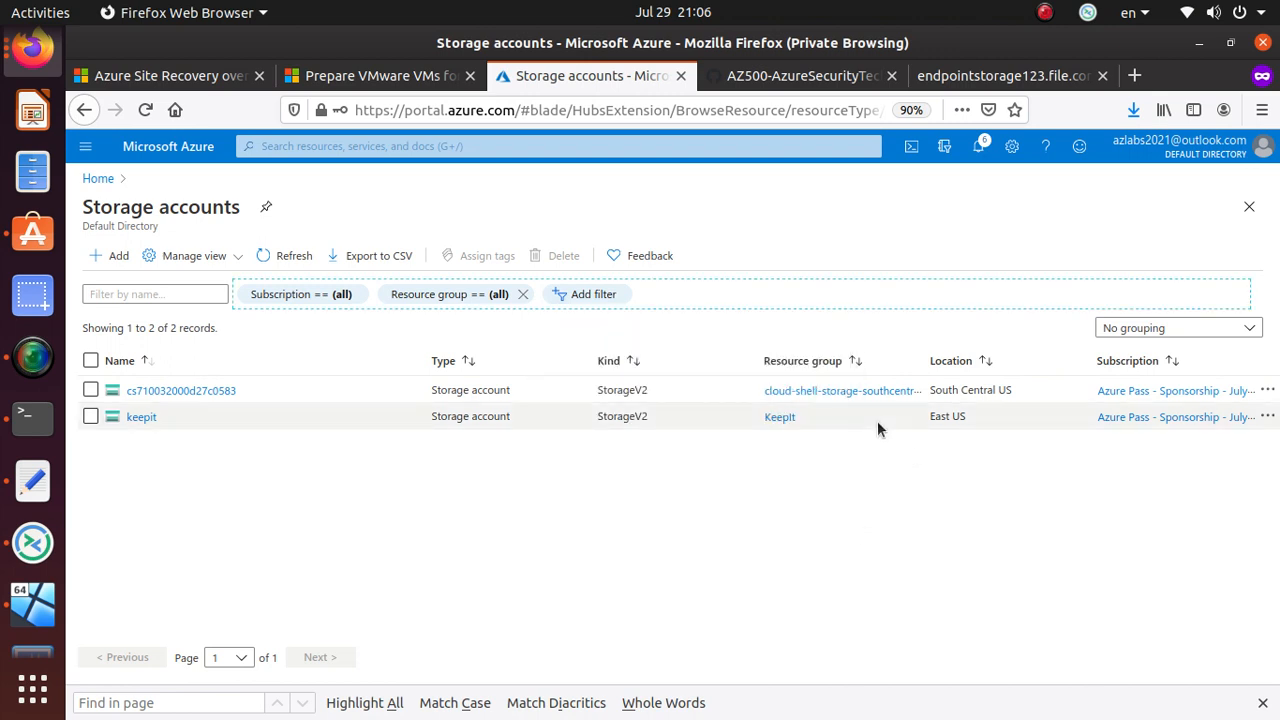
# - Group the storage accounts by location, then by SKU
pyautogui.click(1199, 330)
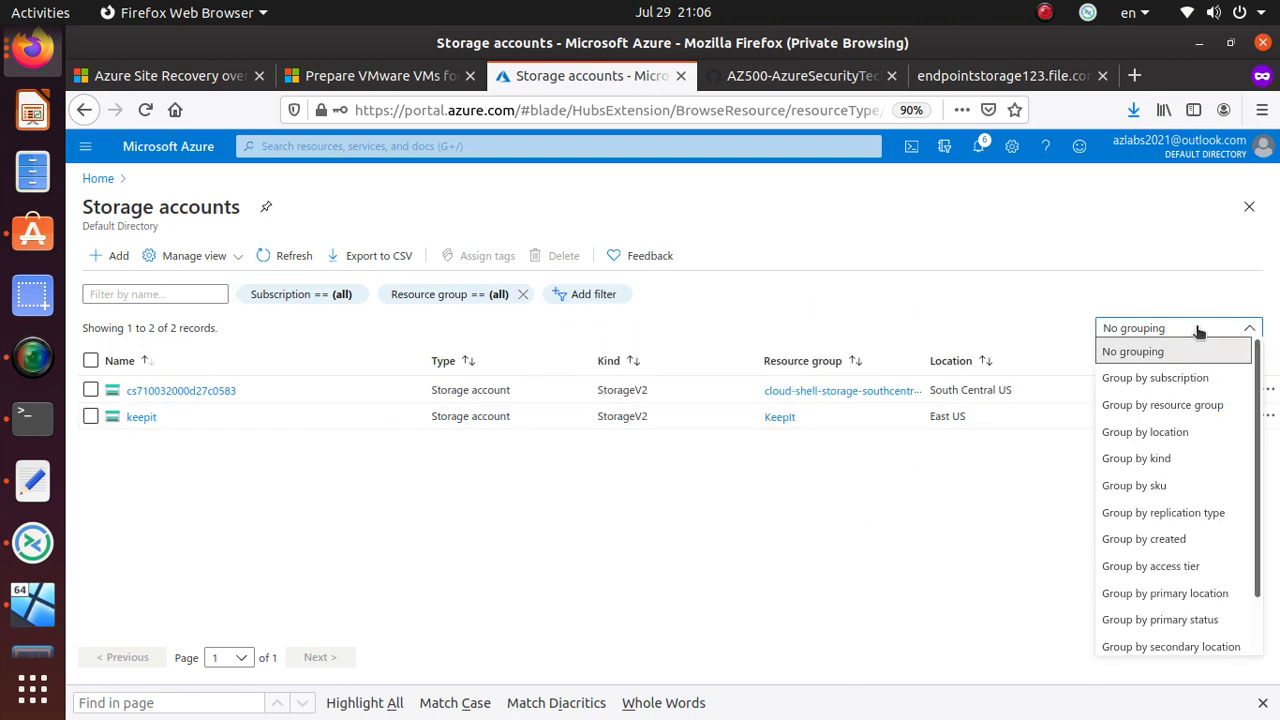
pyautogui.click(1188, 431)
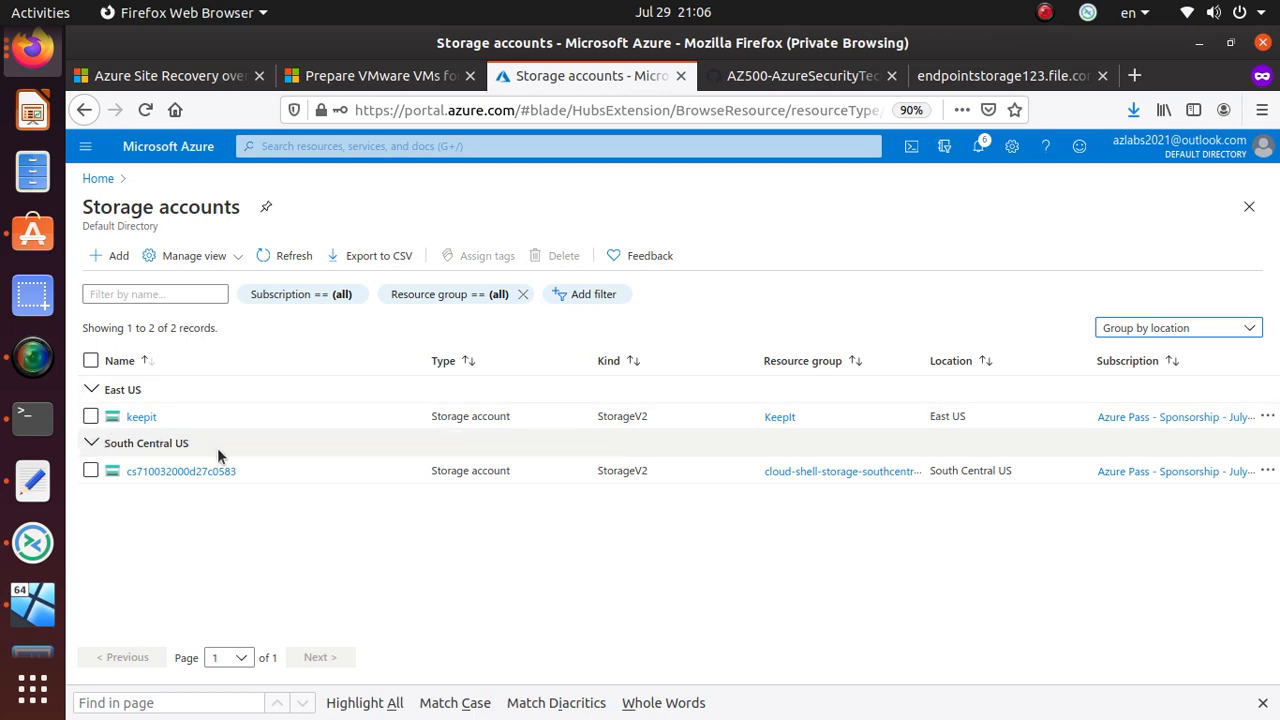
pyautogui.click(1195, 328)
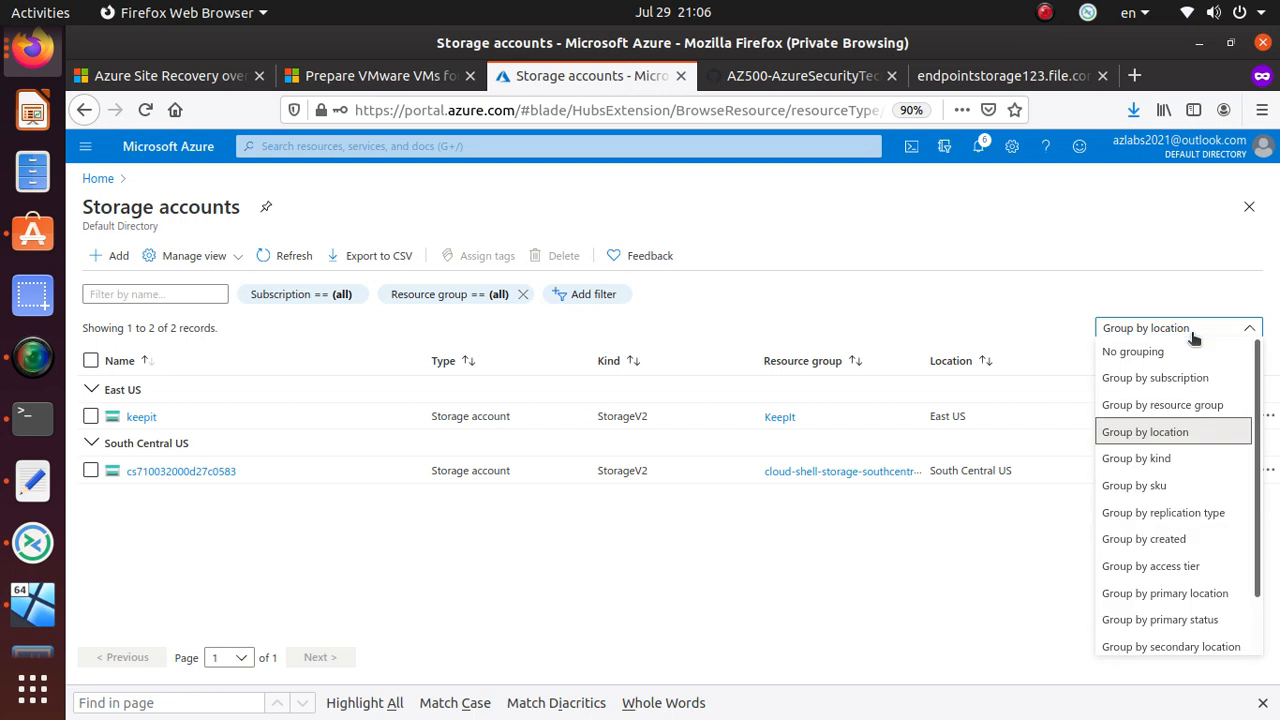
pyautogui.click(1153, 486)
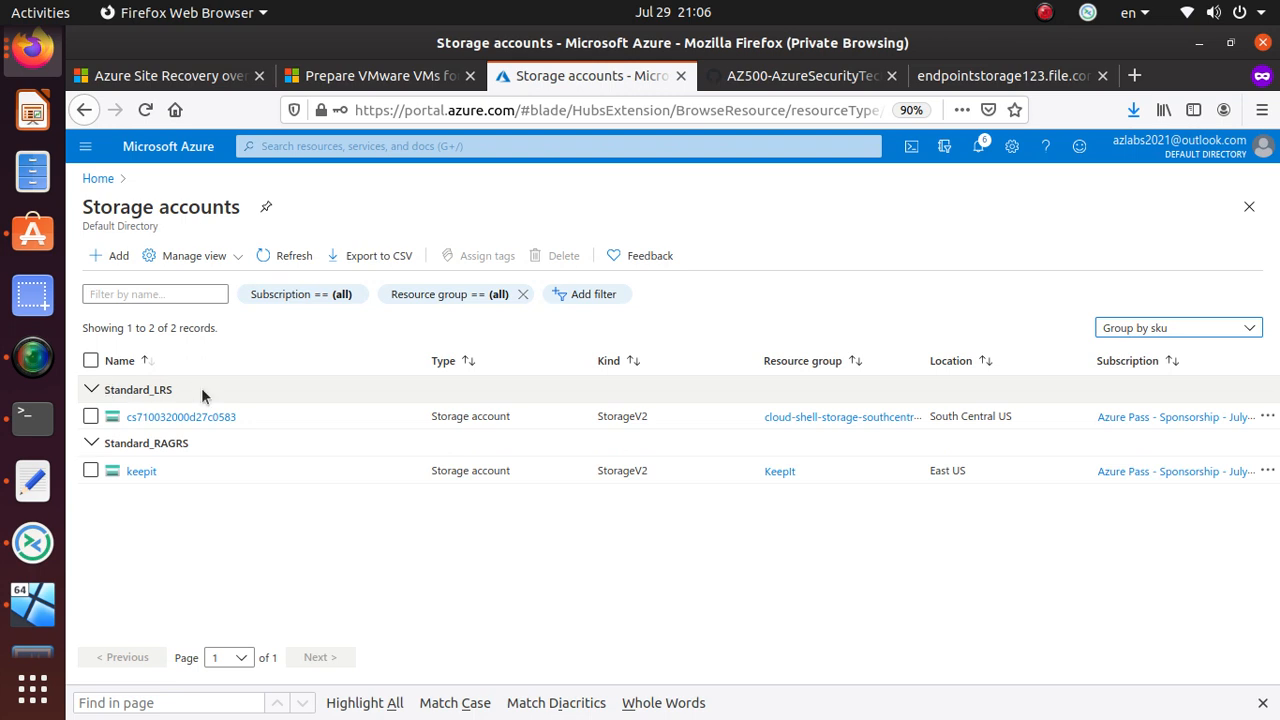
pyautogui.doubleClick(180, 442)
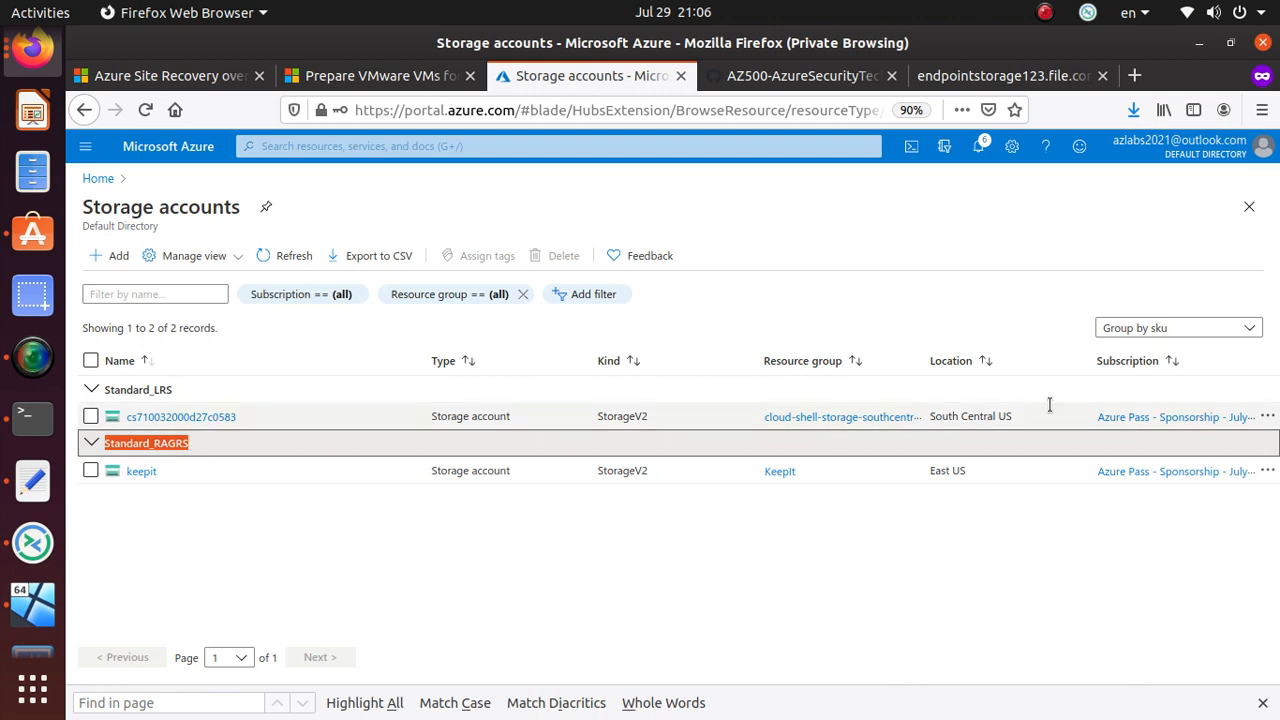
# - Regroup by replication type, then by primary location, and start creating a storage account
pyautogui.click(1230, 330)
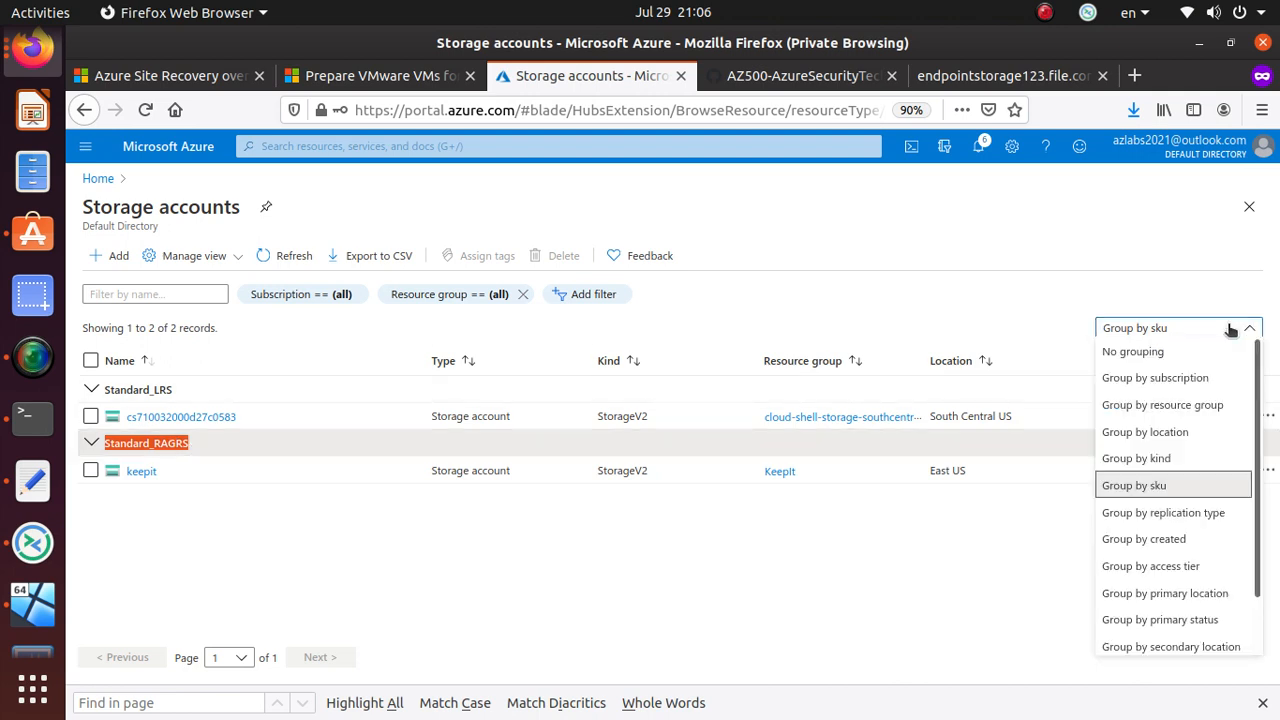
pyautogui.click(1211, 514)
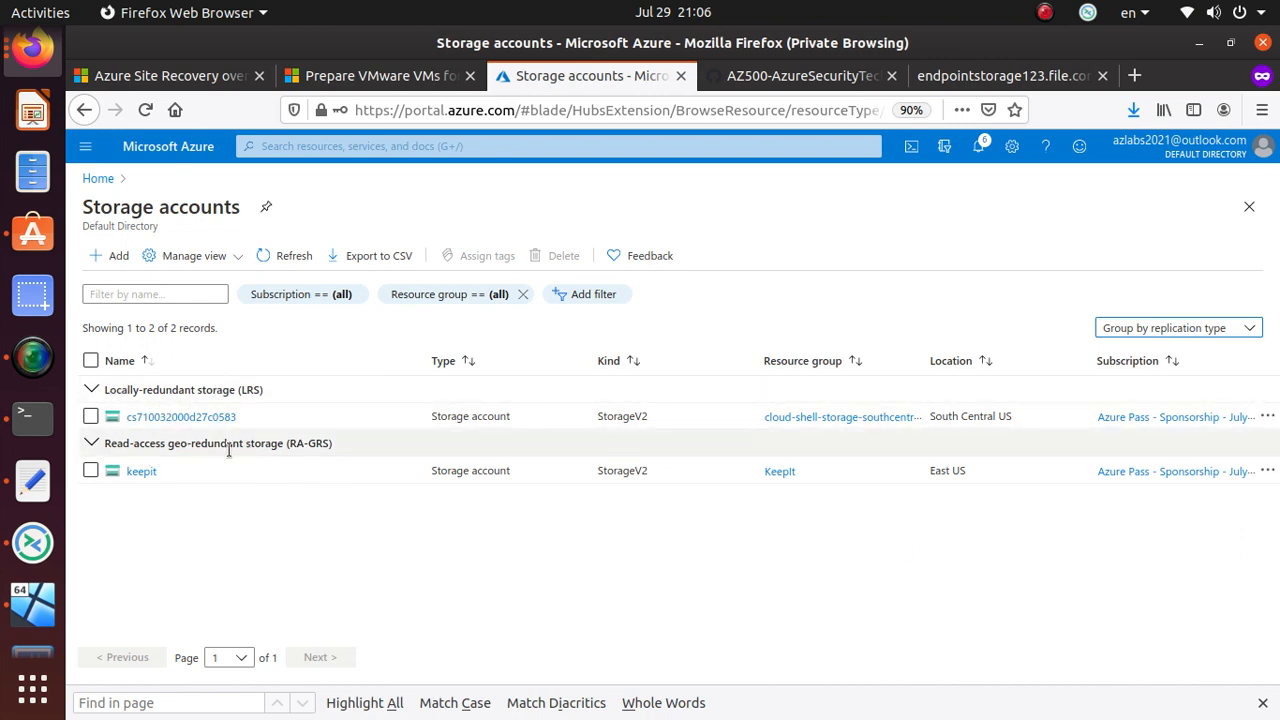
pyautogui.click(1196, 332)
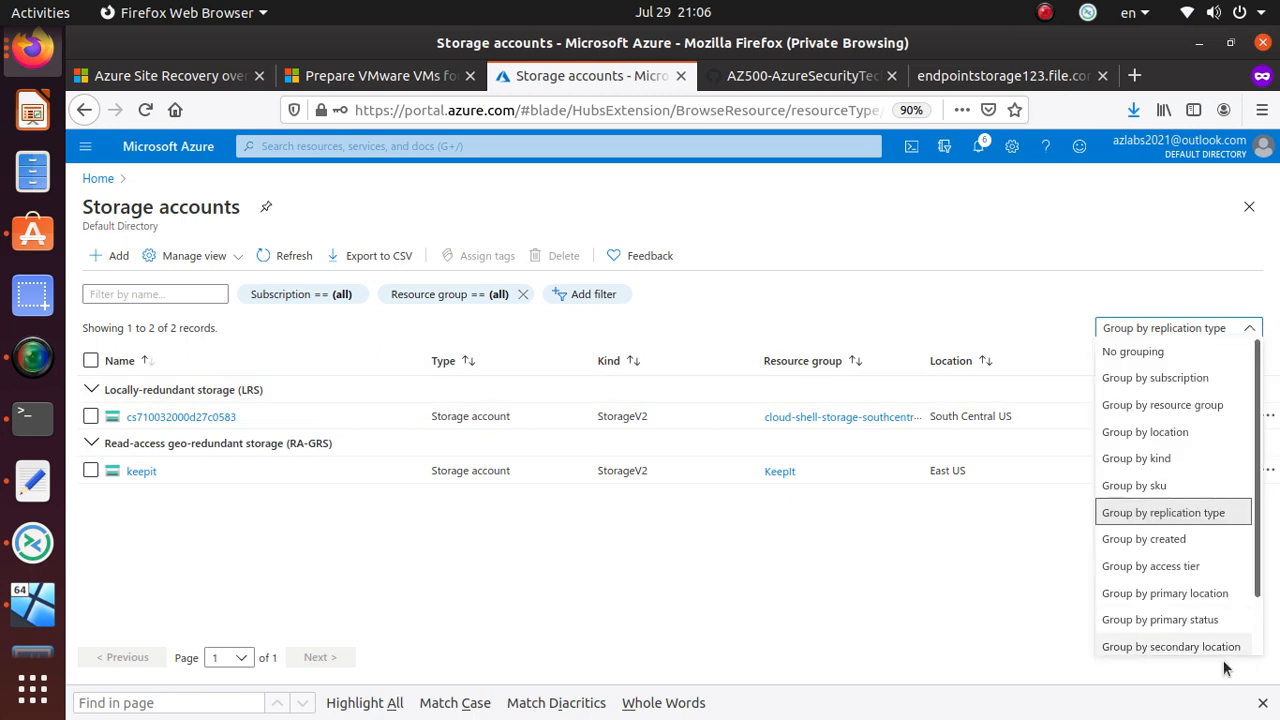
pyautogui.click(1187, 595)
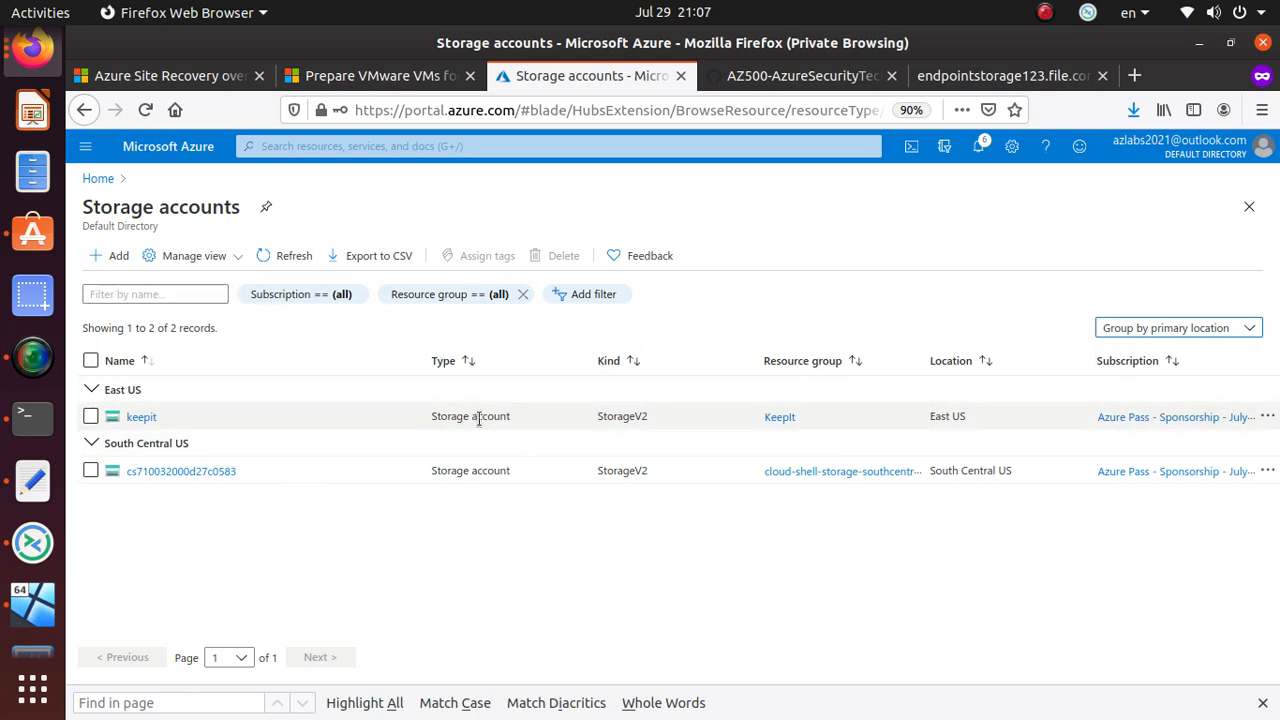
pyautogui.moveTo(595, 417); pyautogui.dragTo(653, 420)
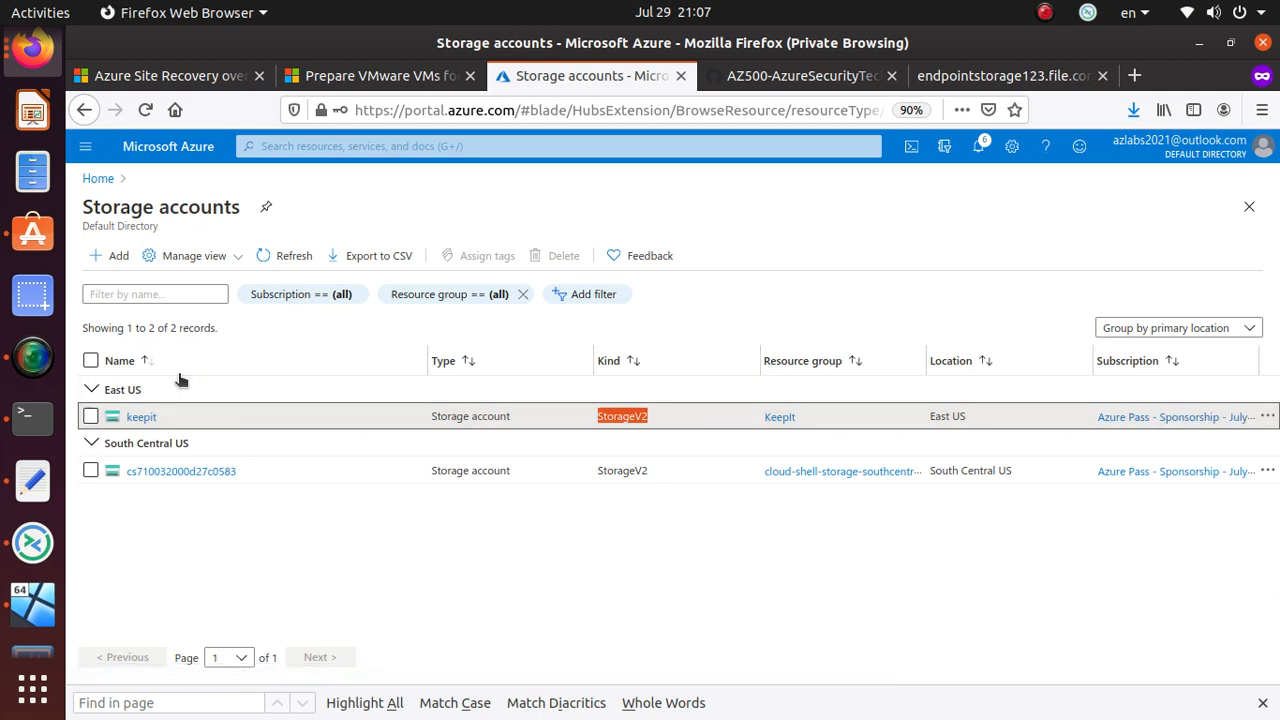
pyautogui.click(117, 257)
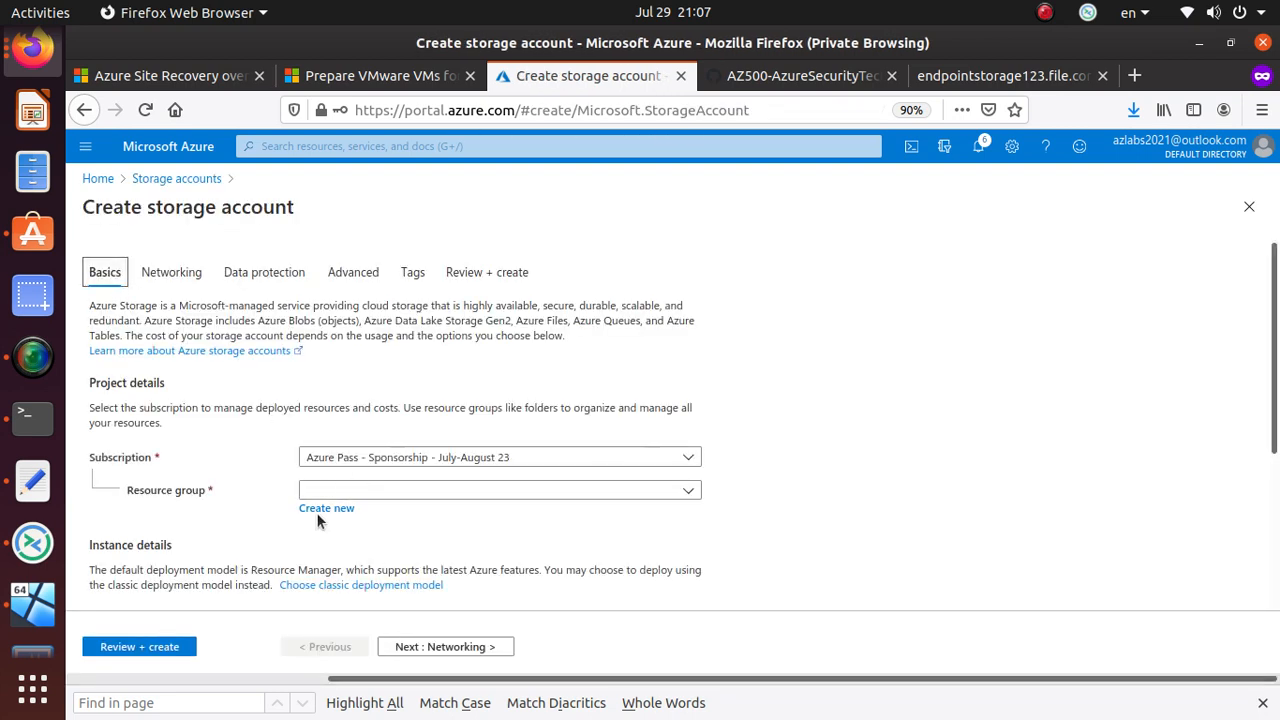
# - Create a new resource group named storageRG for the storage account
pyautogui.click(324, 516)
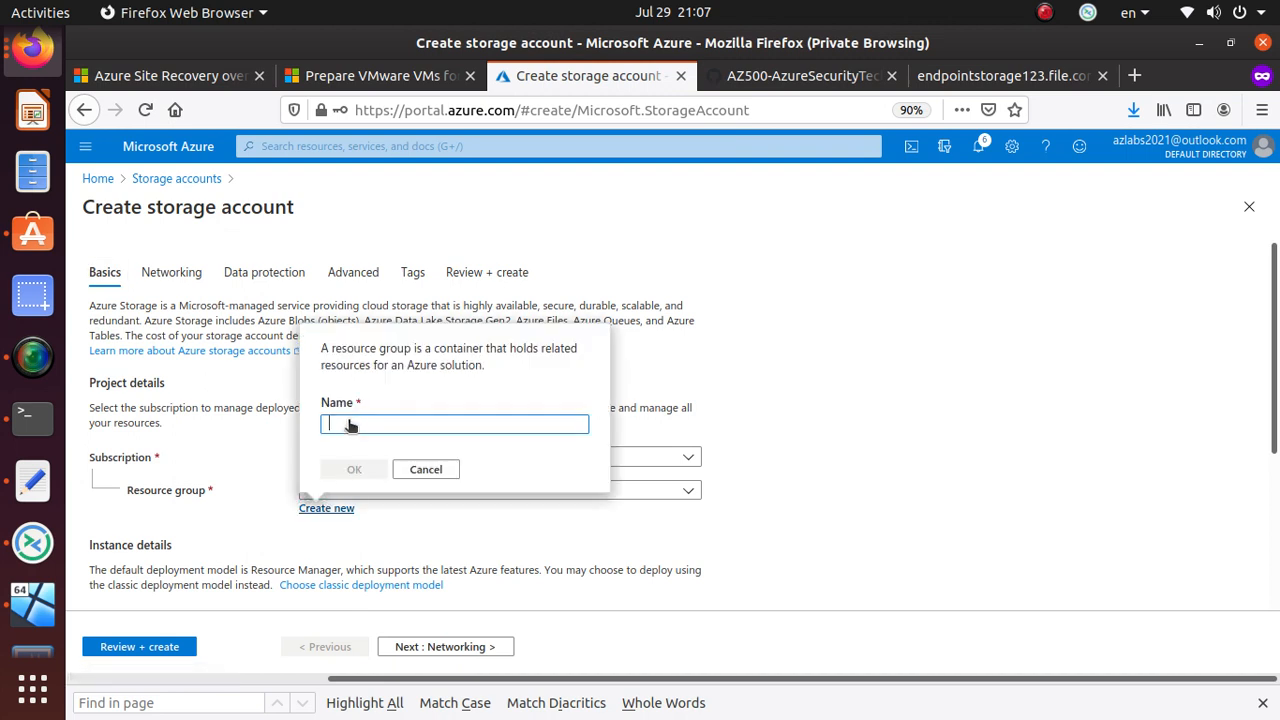
pyautogui.write('storageRG')
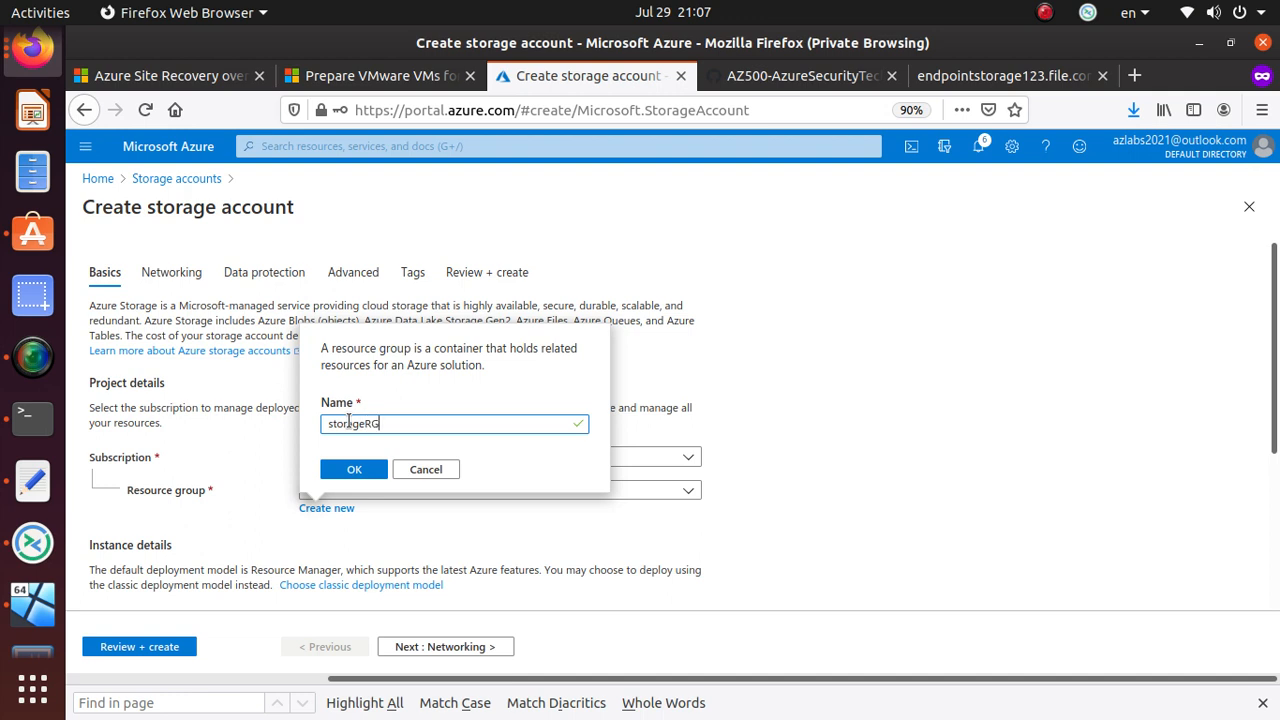
pyautogui.moveTo(394, 429); pyautogui.dragTo(308, 426)
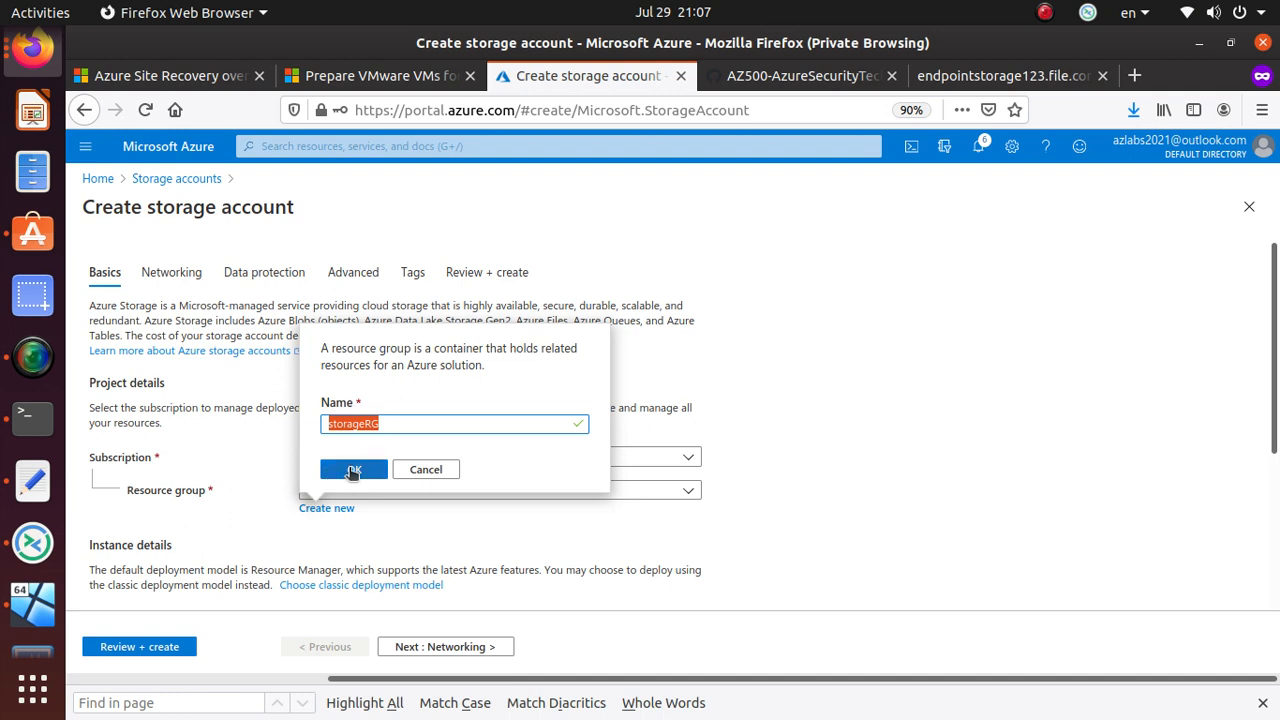
pyautogui.click(353, 470)
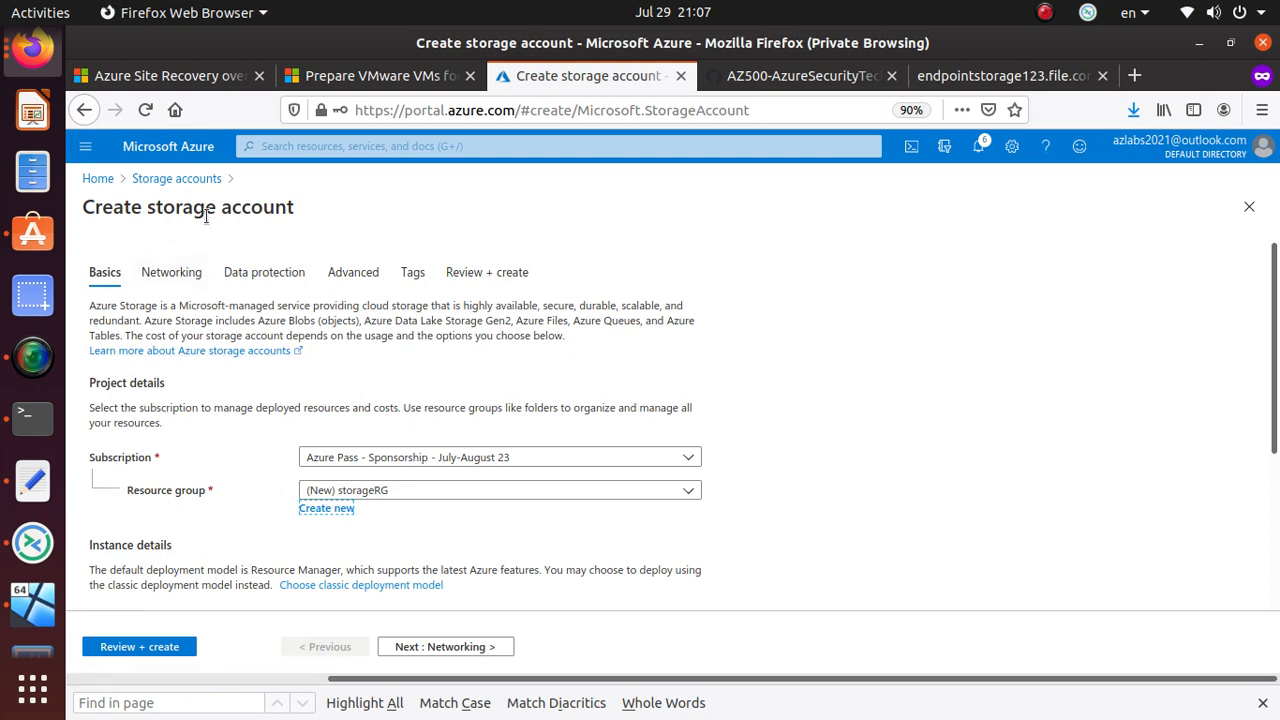
pyautogui.scroll(-3, 291, 512)
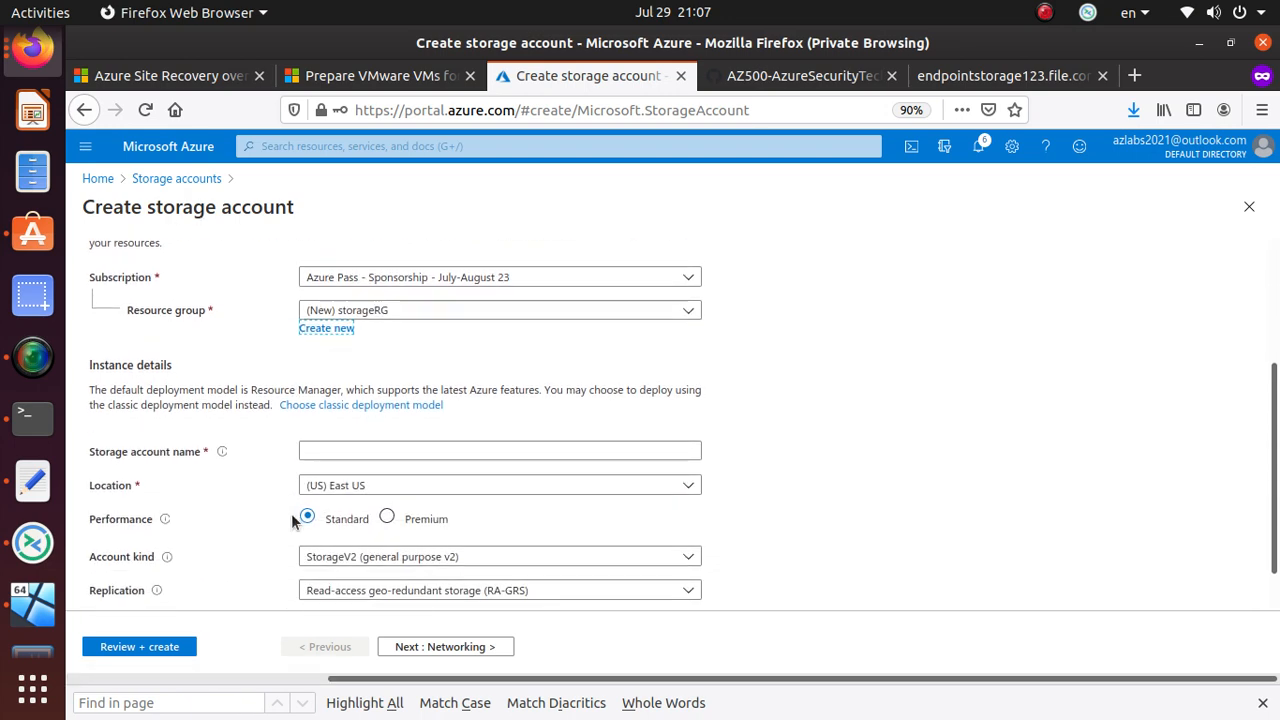
# - Change the storage account location to (Asia Pacific) Korea South, leaving replication unchanged
pyautogui.click(325, 455)
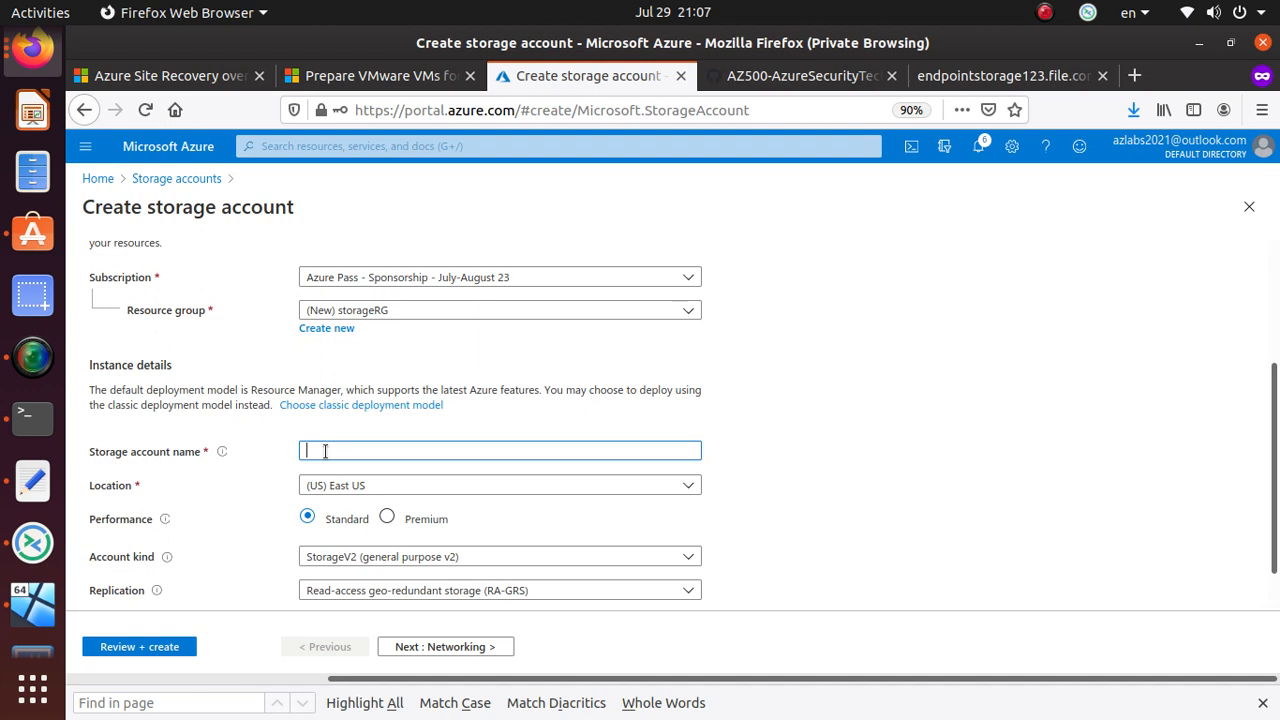
pyautogui.scroll(-1, 325, 450)
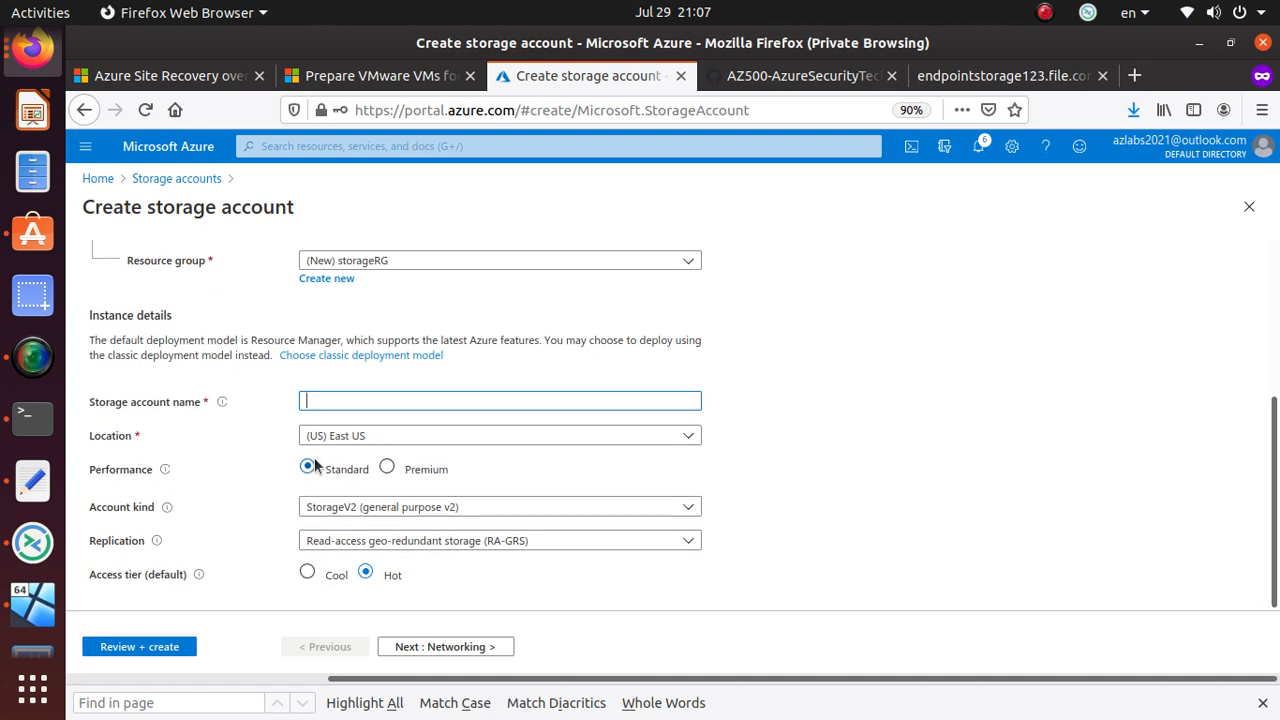
pyautogui.click(491, 542)
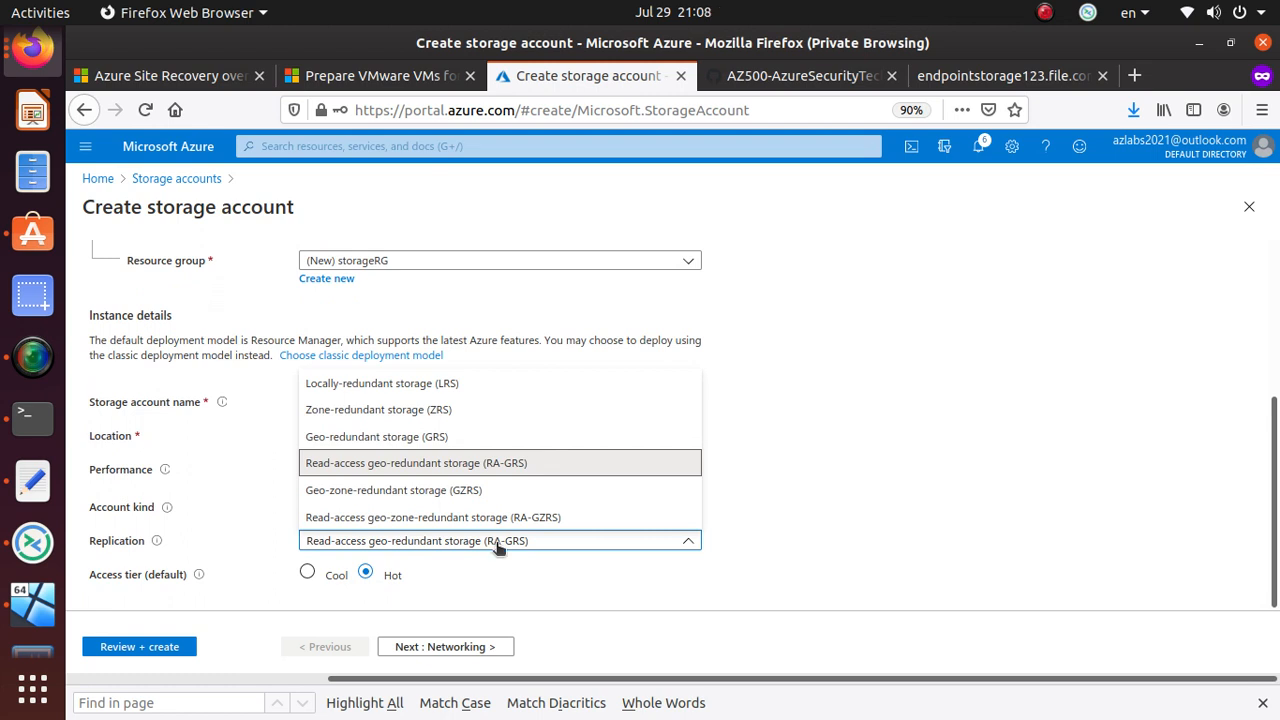
pyautogui.click(491, 542)
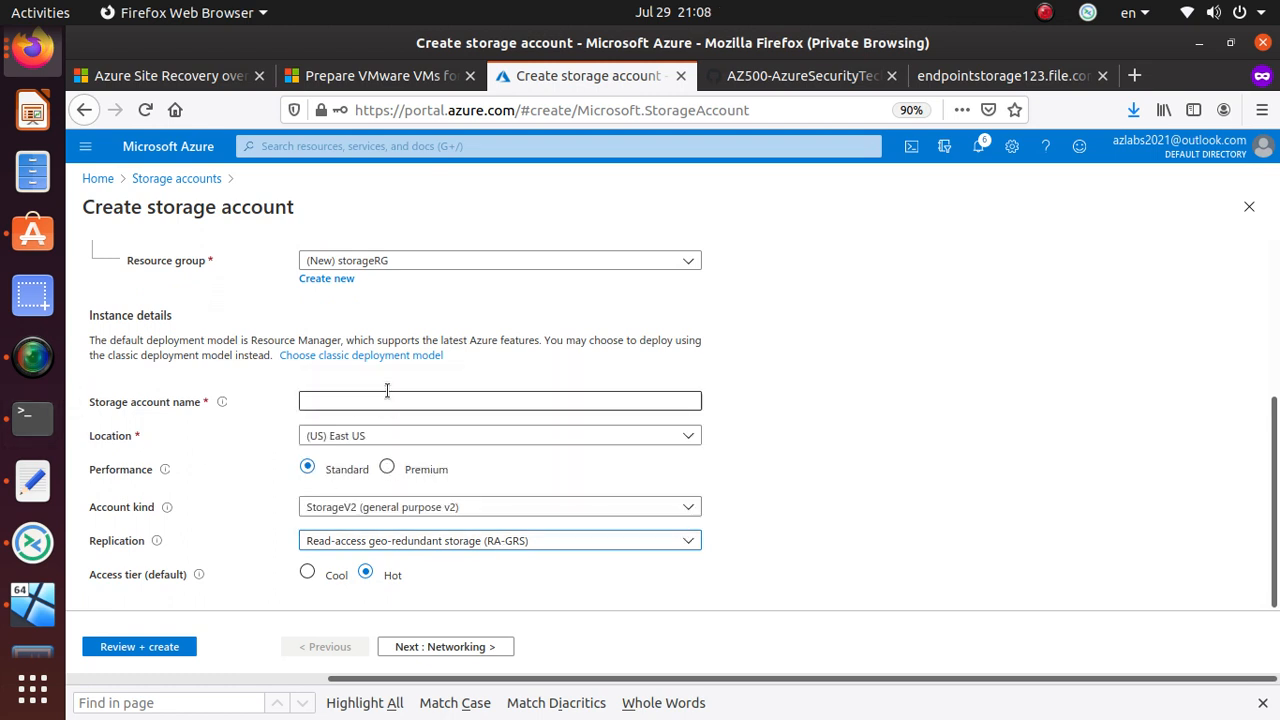
pyautogui.click(429, 442)
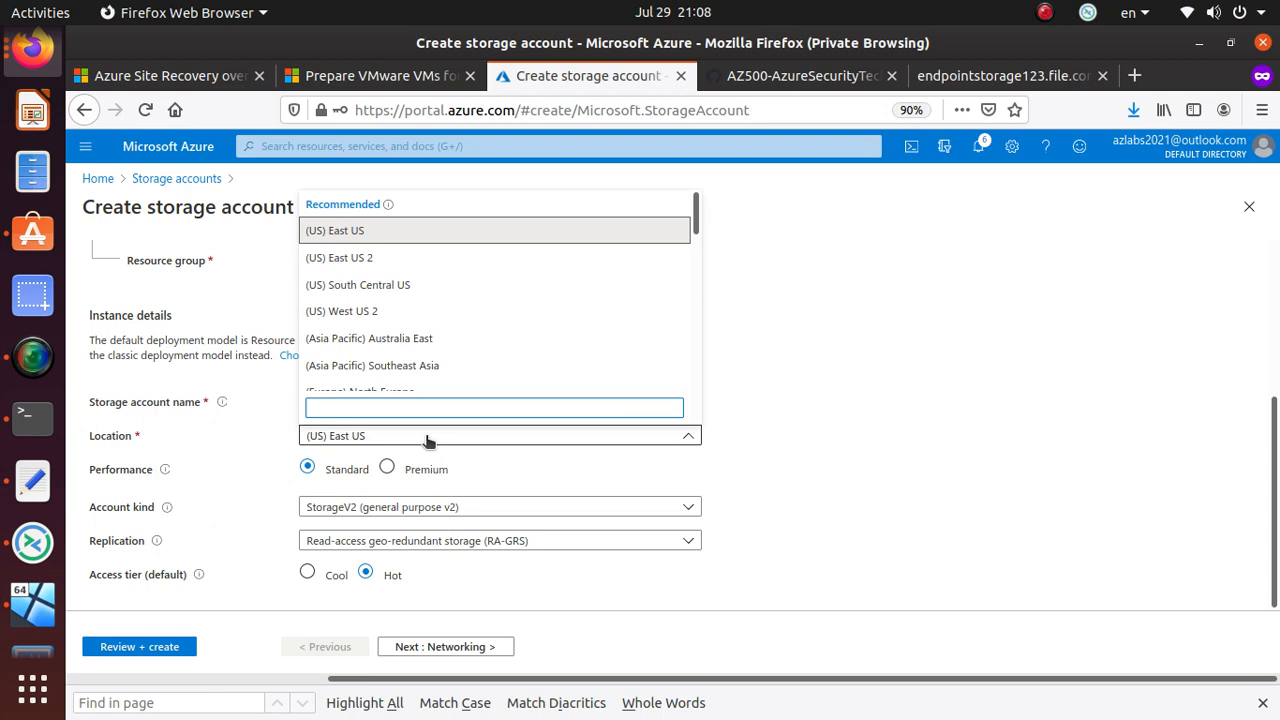
pyautogui.scroll(-8, 428, 310)
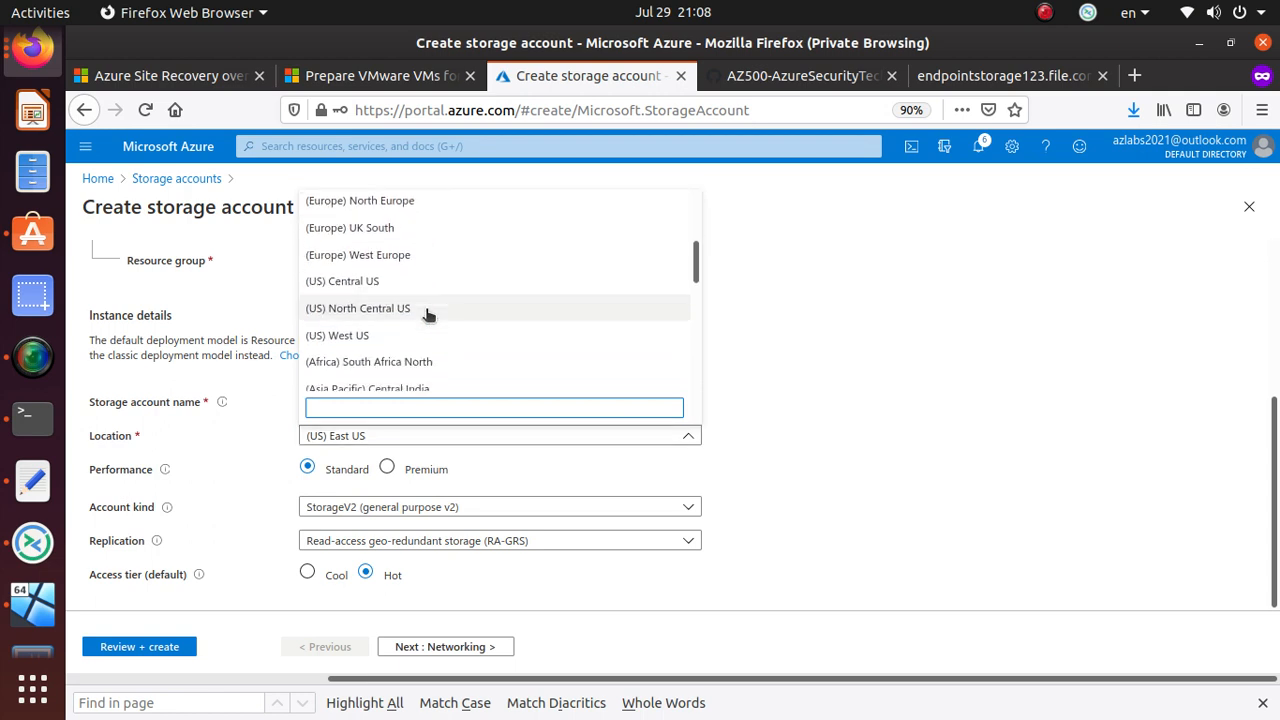
pyautogui.scroll(-8, 428, 316)
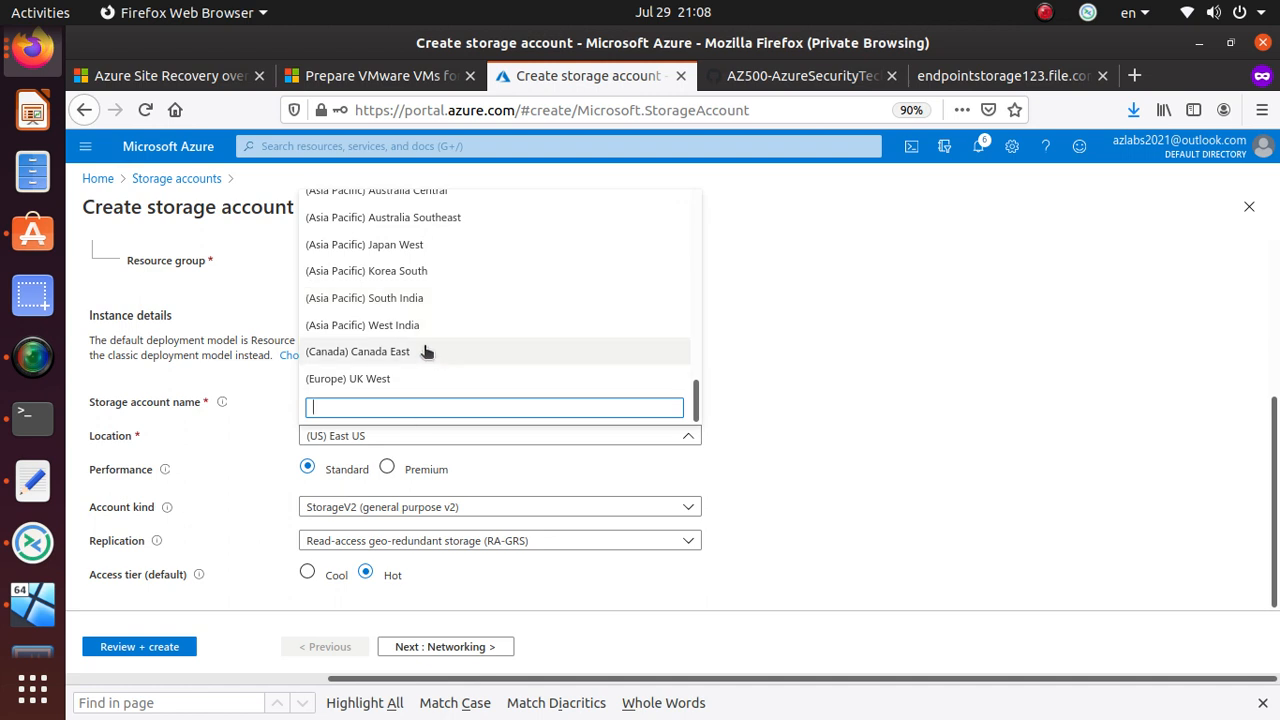
pyautogui.scroll(1, 427, 351)
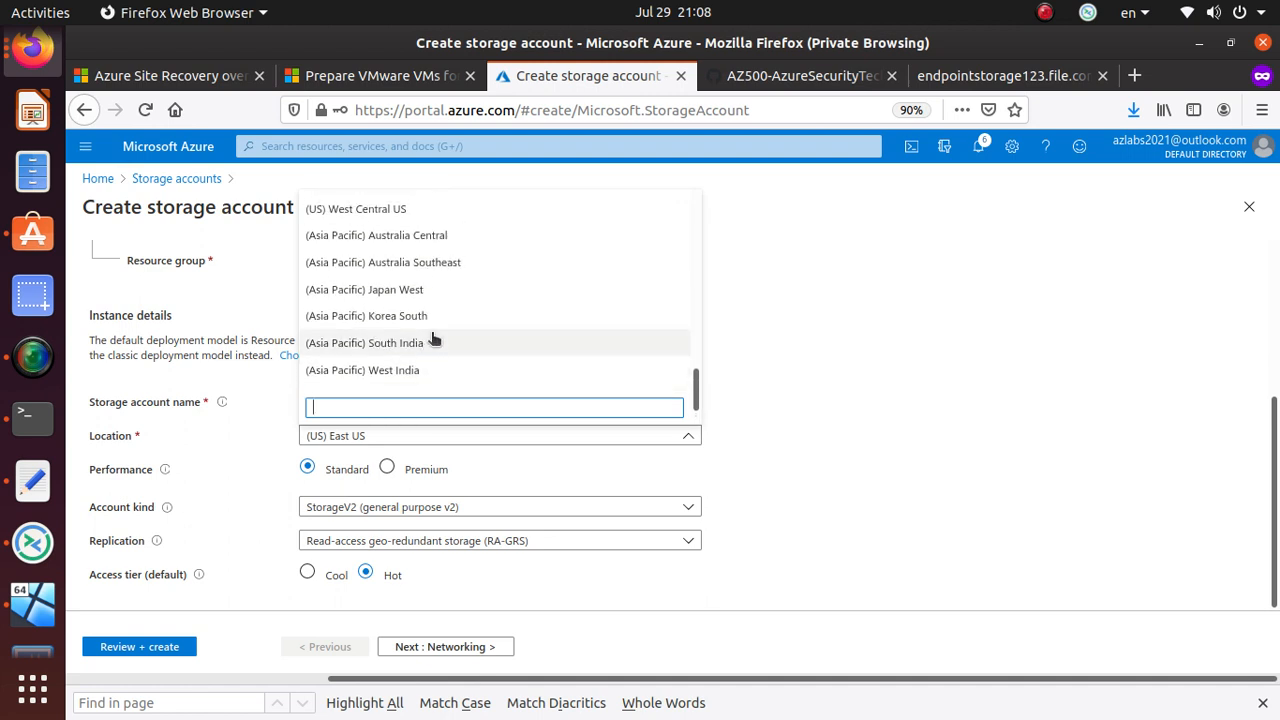
pyautogui.click(436, 320)
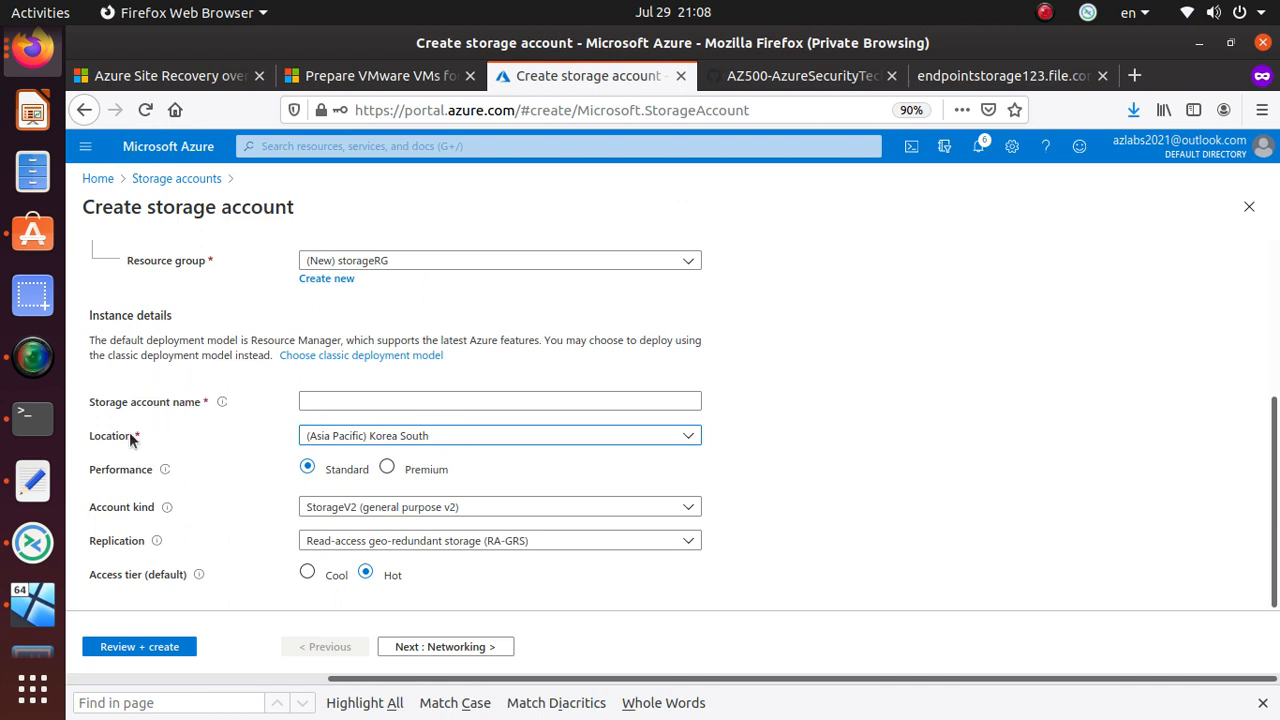
pyautogui.click(367, 399)
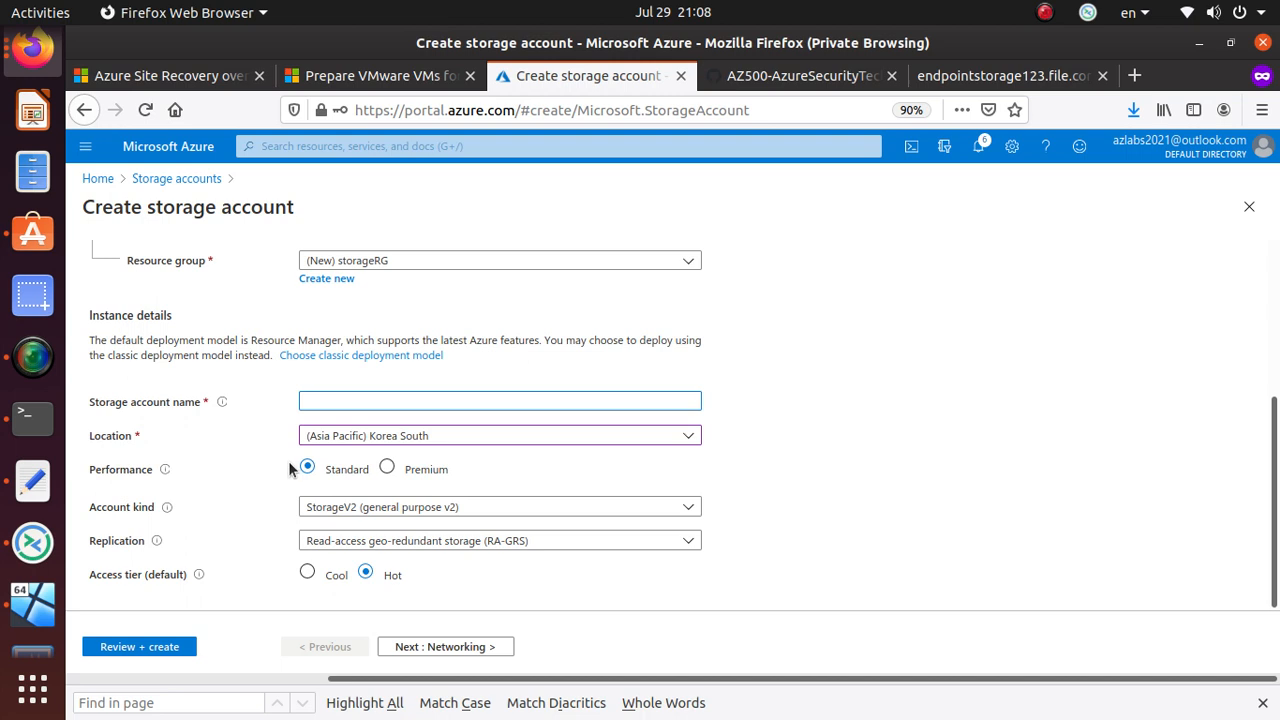
# - Toggle Performance between Premium and Standard, finishing on Standard
pyautogui.moveTo(166, 470)
pyautogui.click(387, 467)
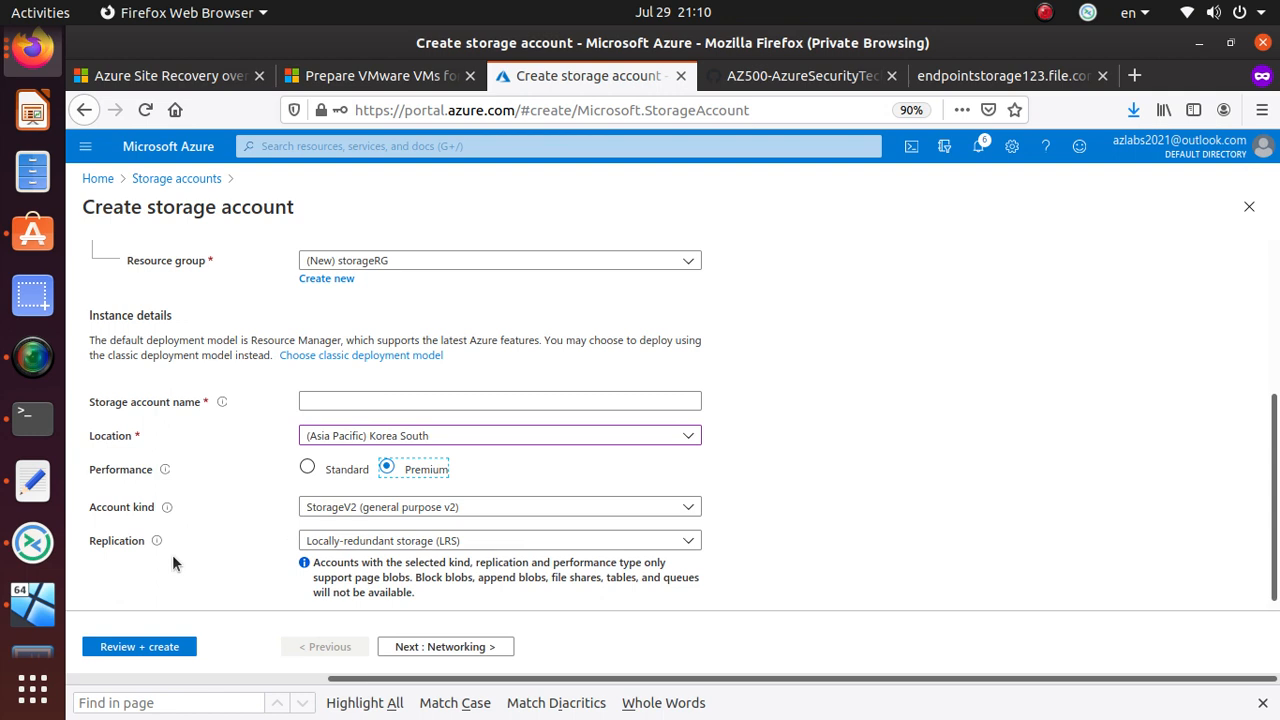
pyautogui.scroll(-1, 188, 544)
pyautogui.click(307, 459)
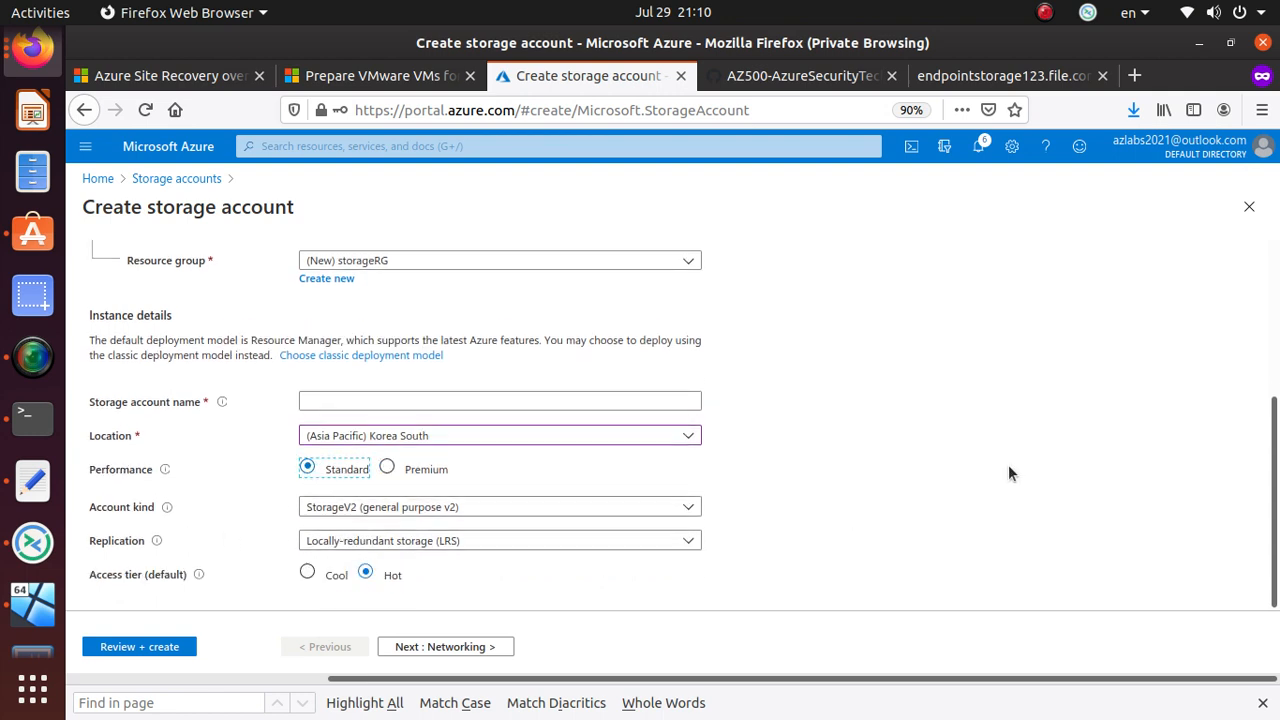
pyautogui.click(390, 469)
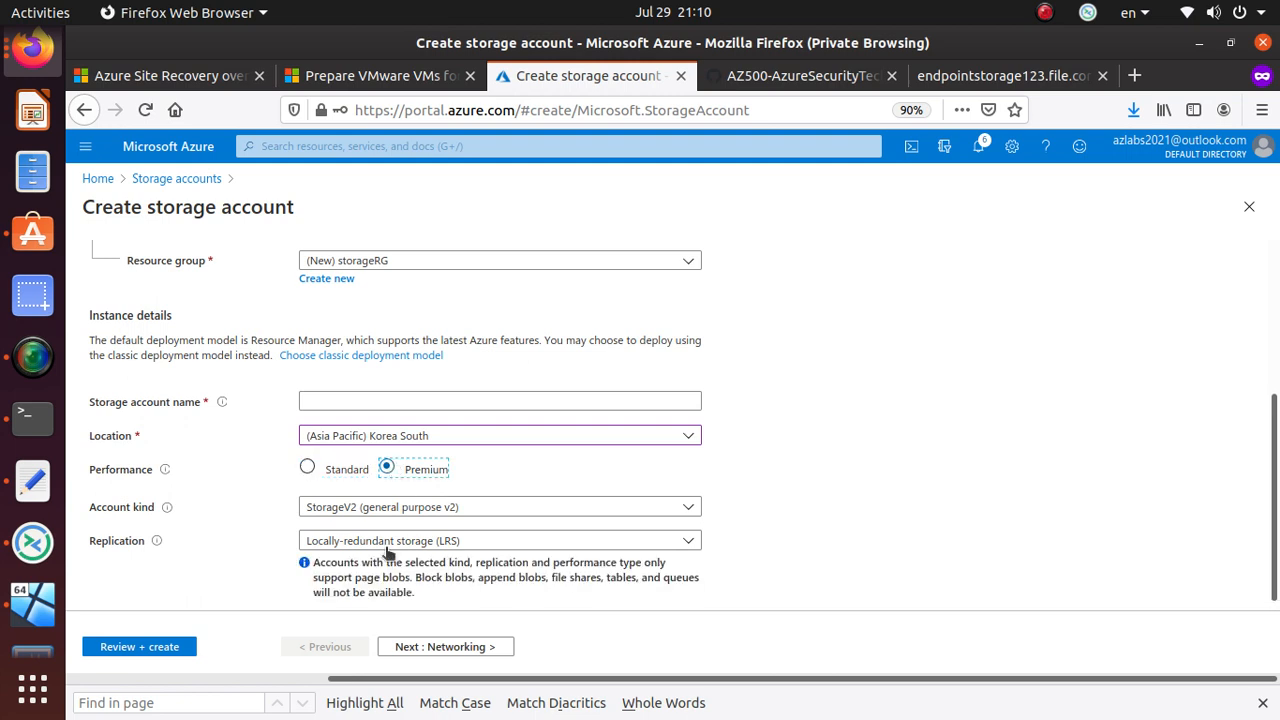
pyautogui.click(423, 592)
pyautogui.click(308, 467)
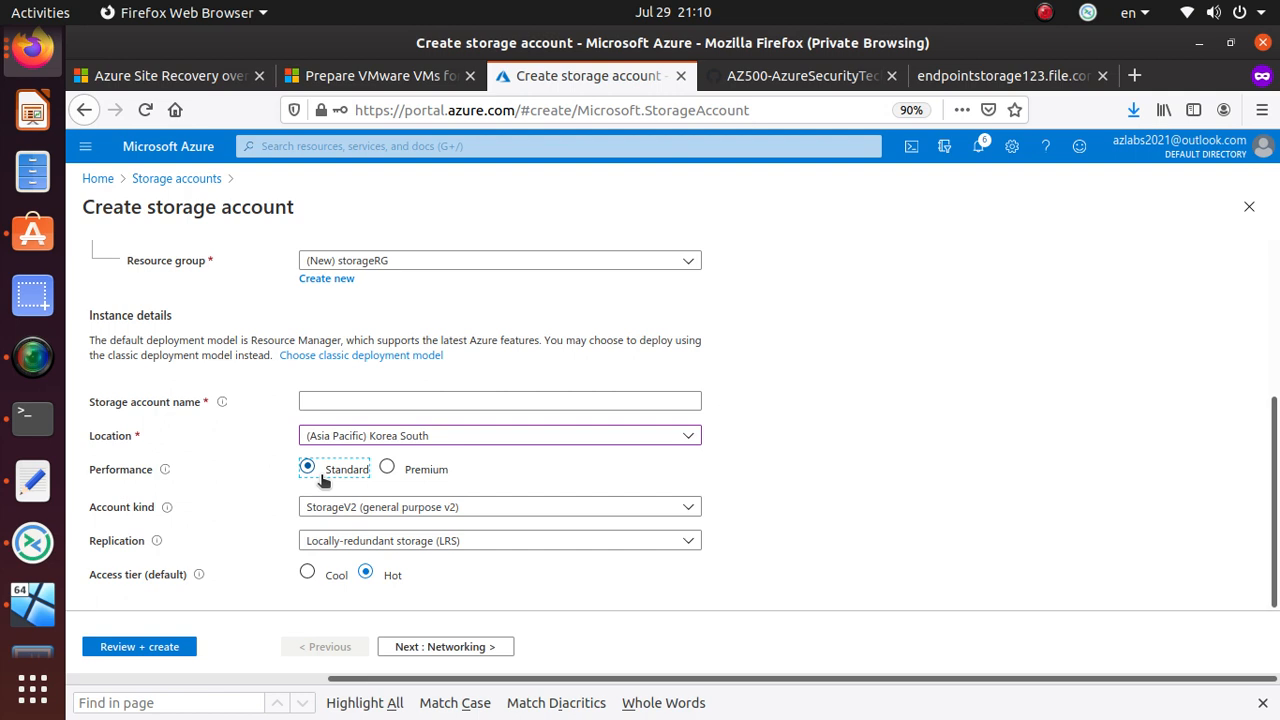
pyautogui.click(380, 510)
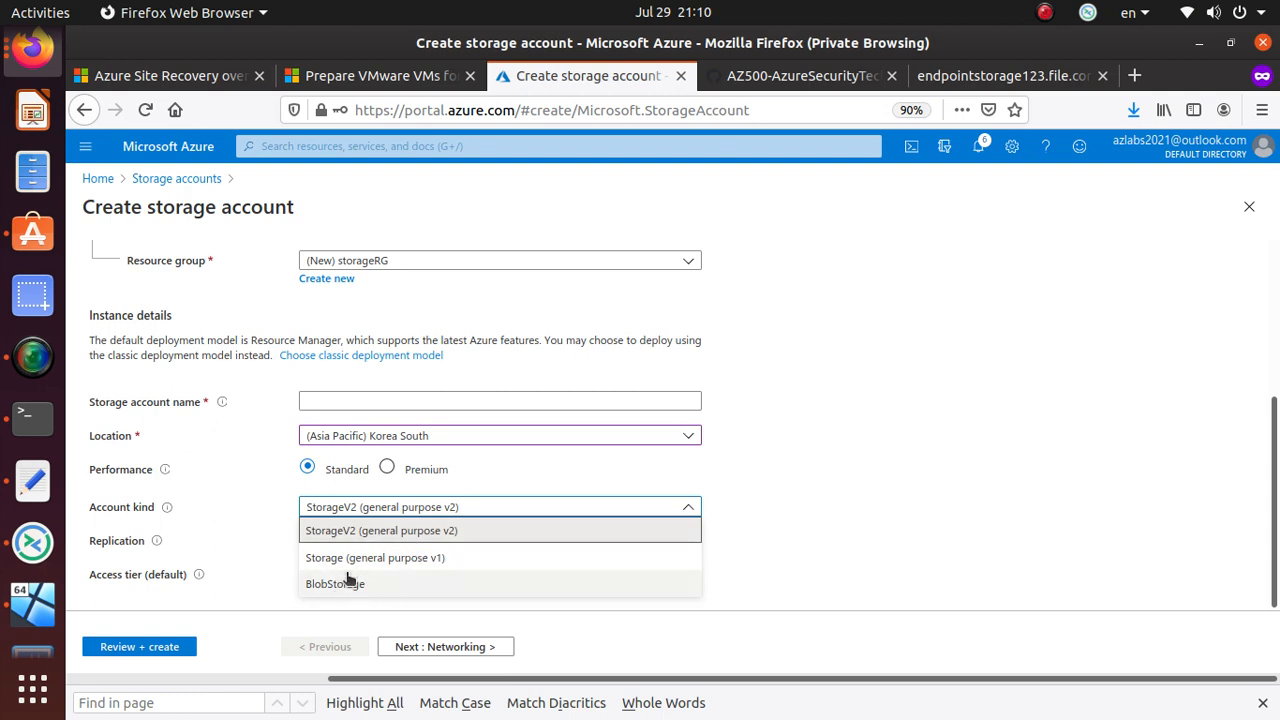
# - Keep StorageV2 as account kind and review the LRS, GRS and RA-GRS replication choices
pyautogui.click(393, 534)
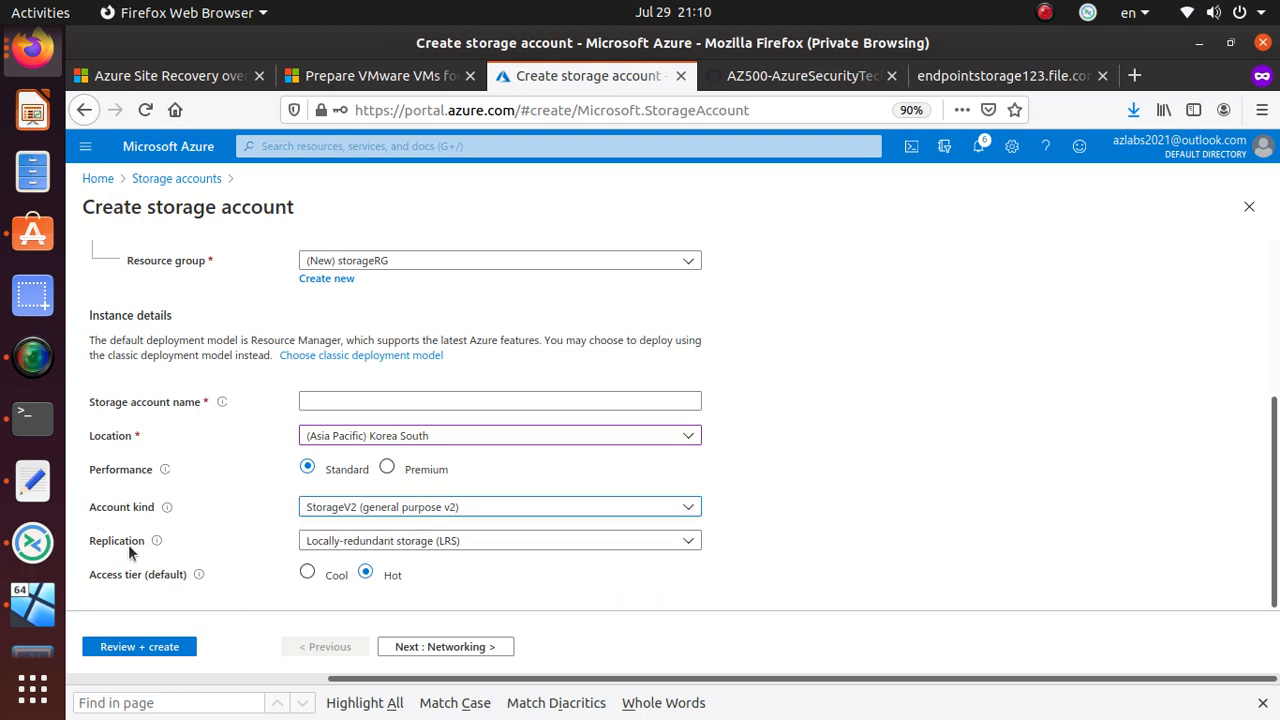
pyautogui.click(402, 546)
pyautogui.click(210, 514)
pyautogui.click(462, 540)
pyautogui.click(998, 549)
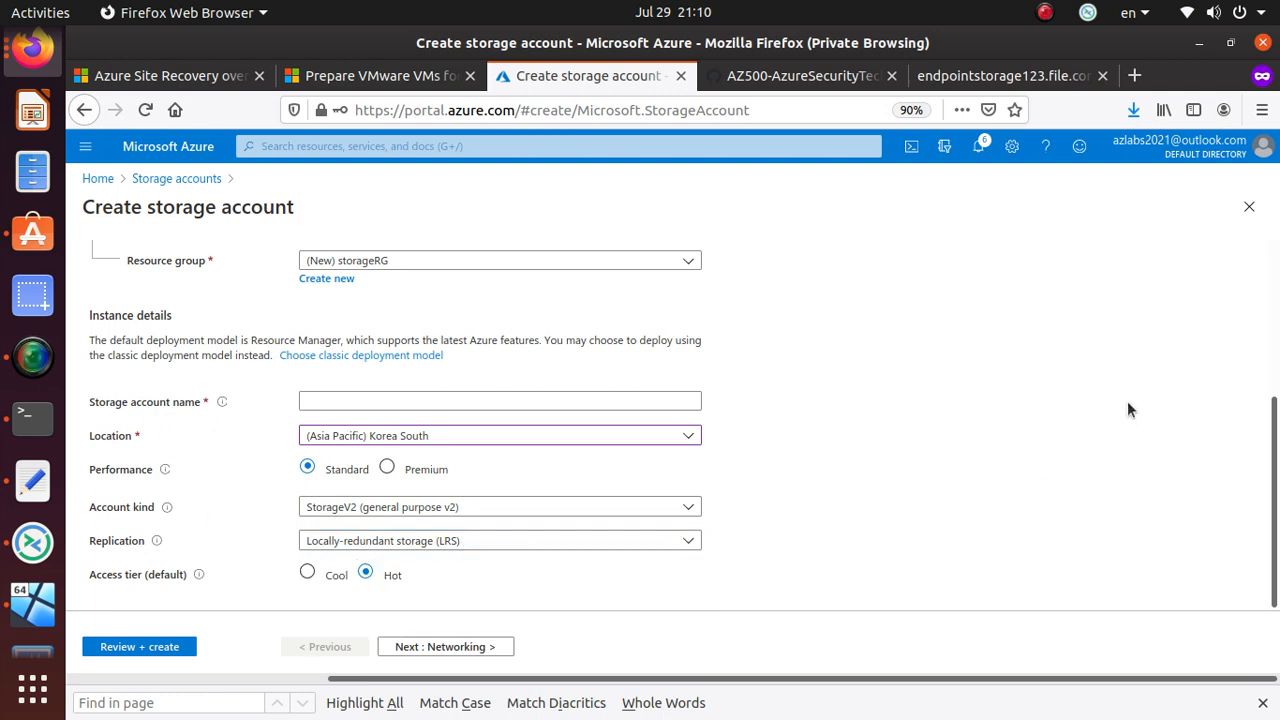
pyautogui.click(597, 545)
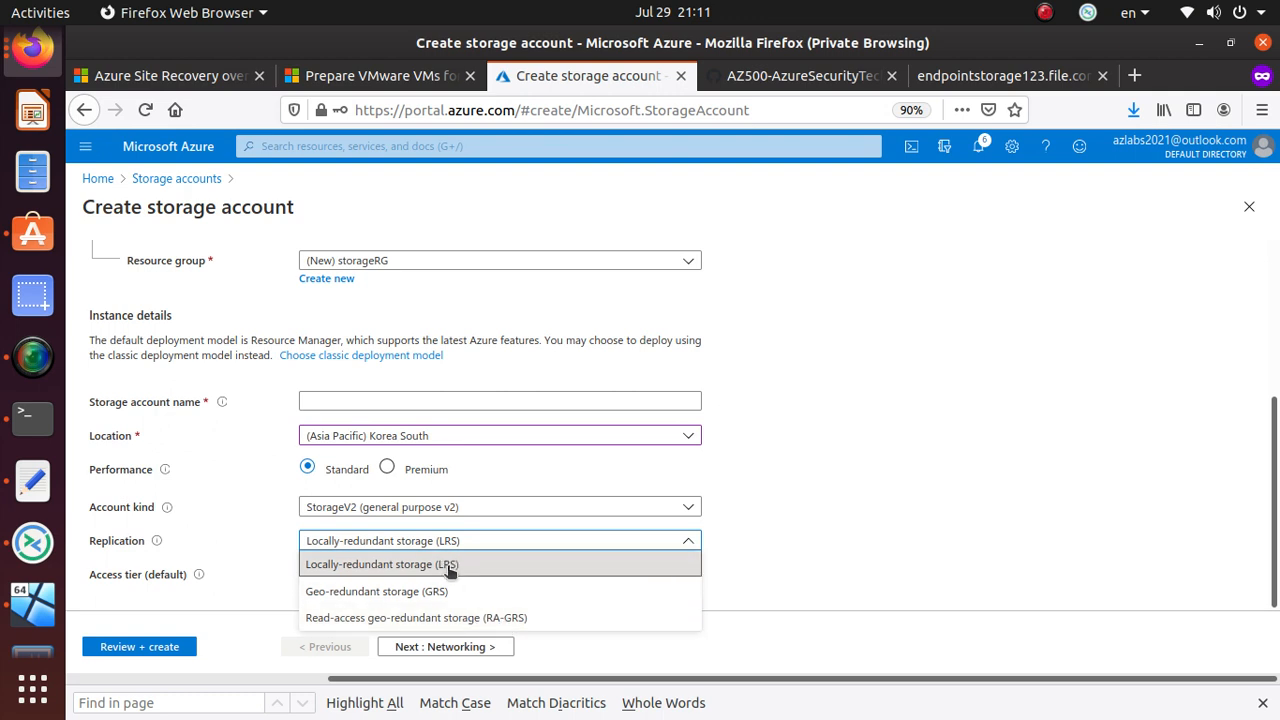
# - Close the replication list with LRS kept and read the Replication and Access tier info
pyautogui.click(240, 529)
pyautogui.moveTo(158, 545)
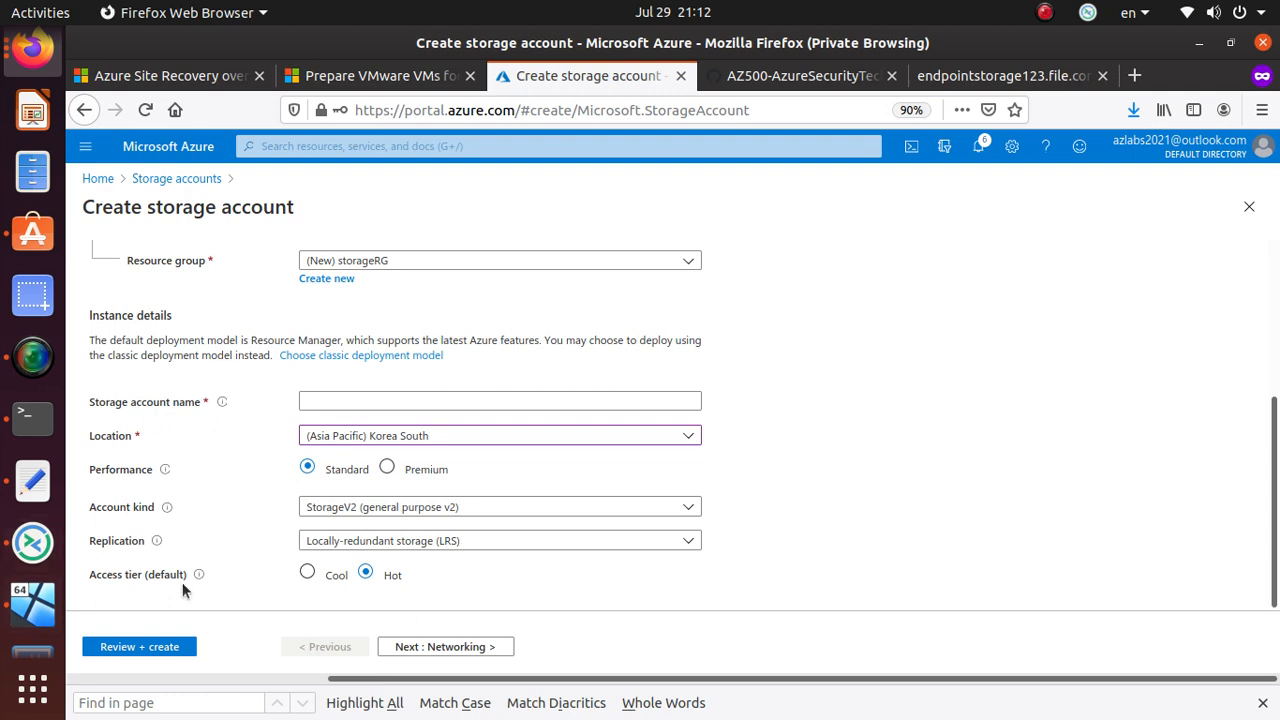
pyautogui.moveTo(200, 580)
# - Name the storage account ksstdsv2lrshot, removing a rejected capital, hyphen and underscore
pyautogui.scroll(1, 373, 585)
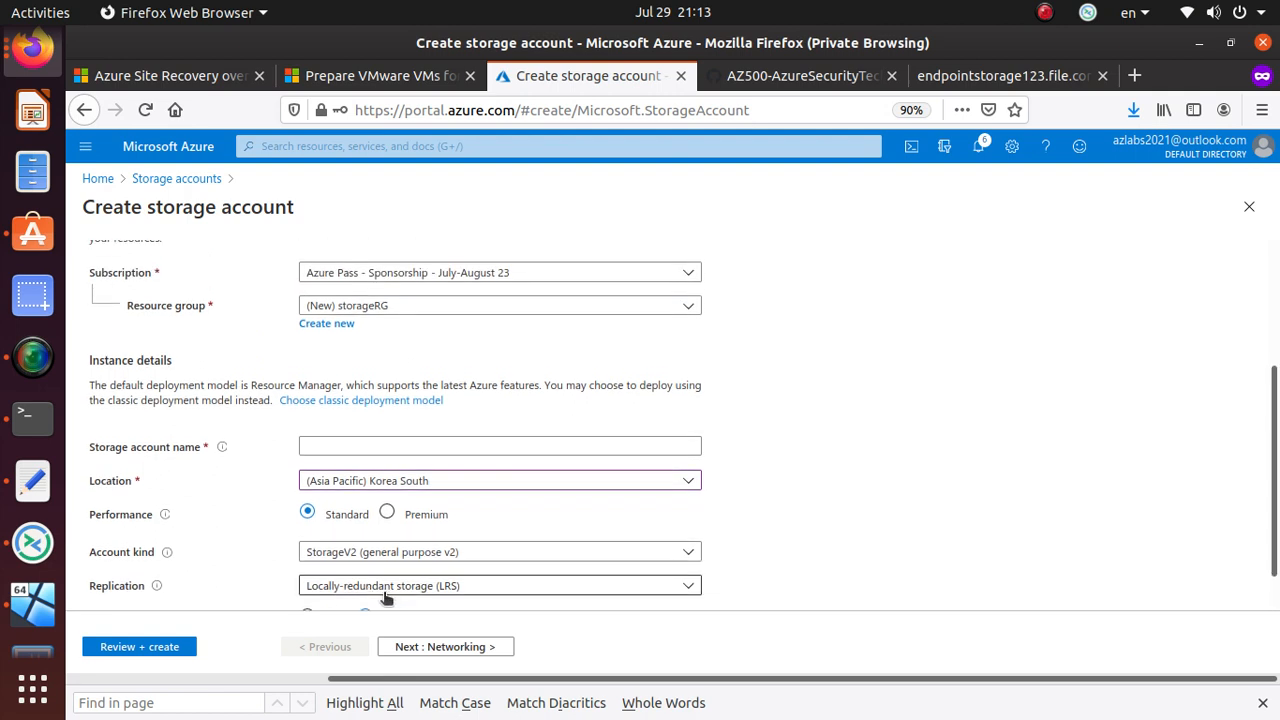
pyautogui.click(340, 444)
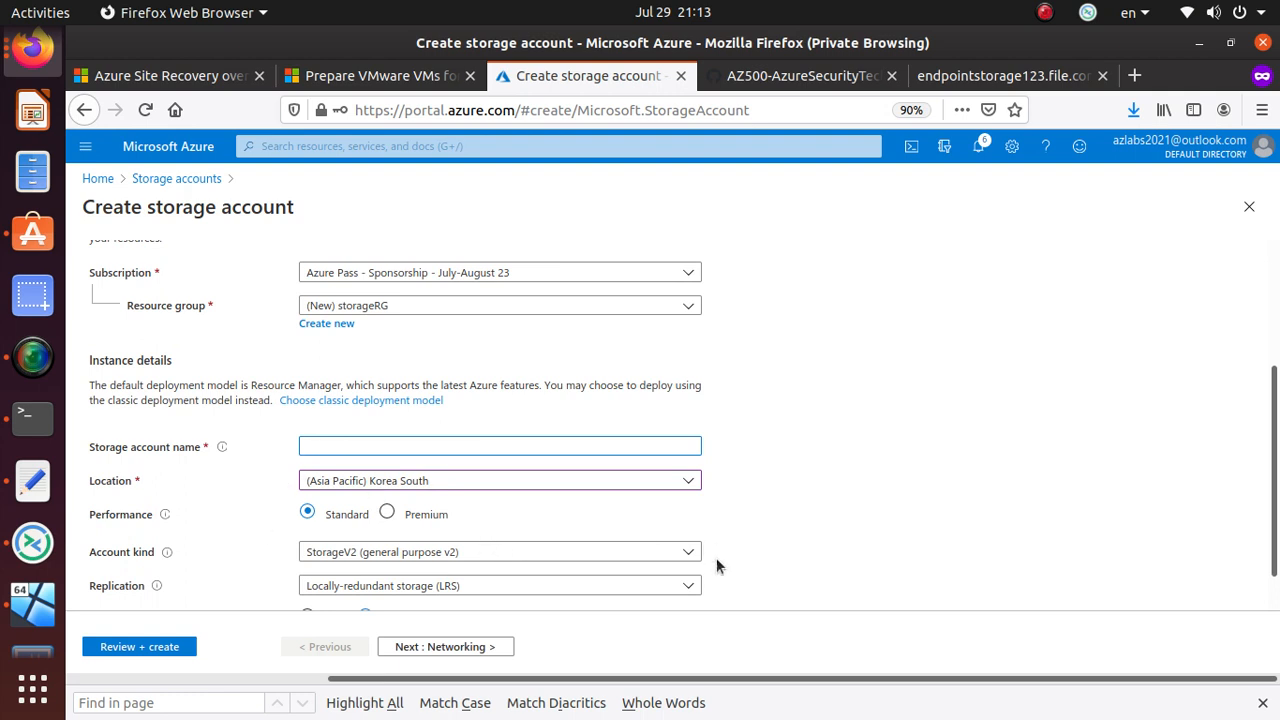
pyautogui.write('K')
pyautogui.press('BackSpace')
pyautogui.write('ks')
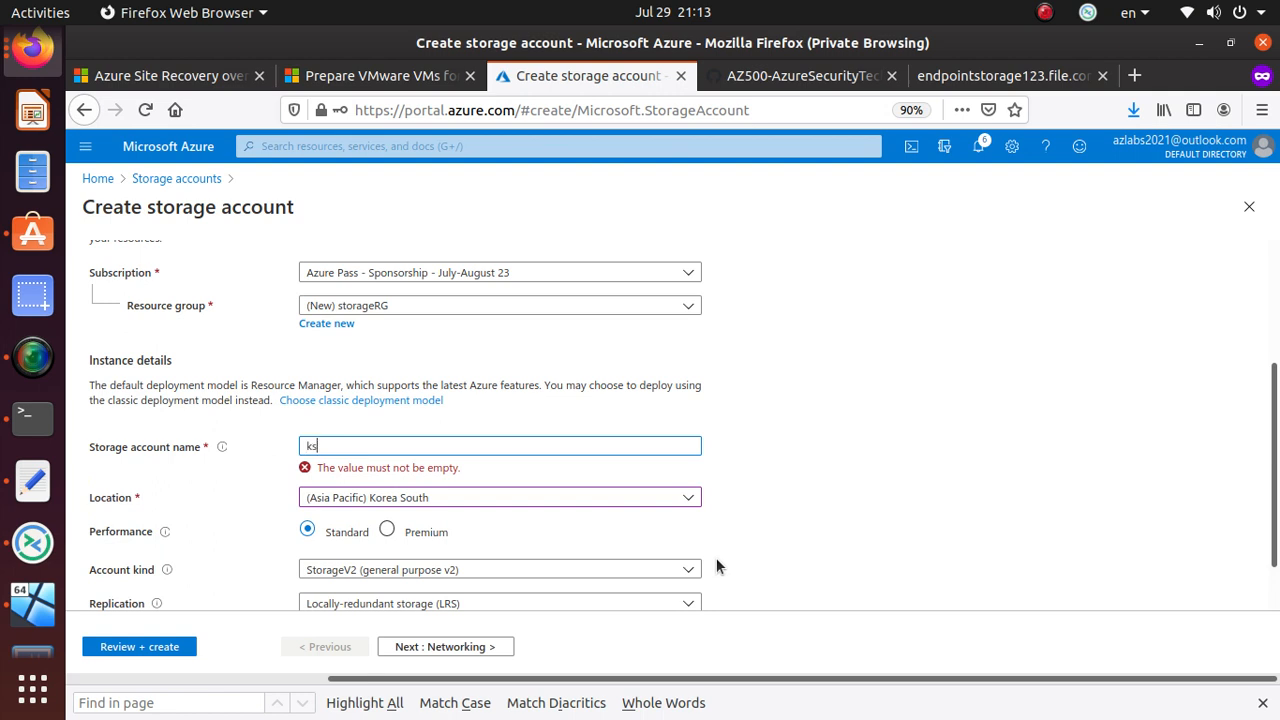
pyautogui.write('std')
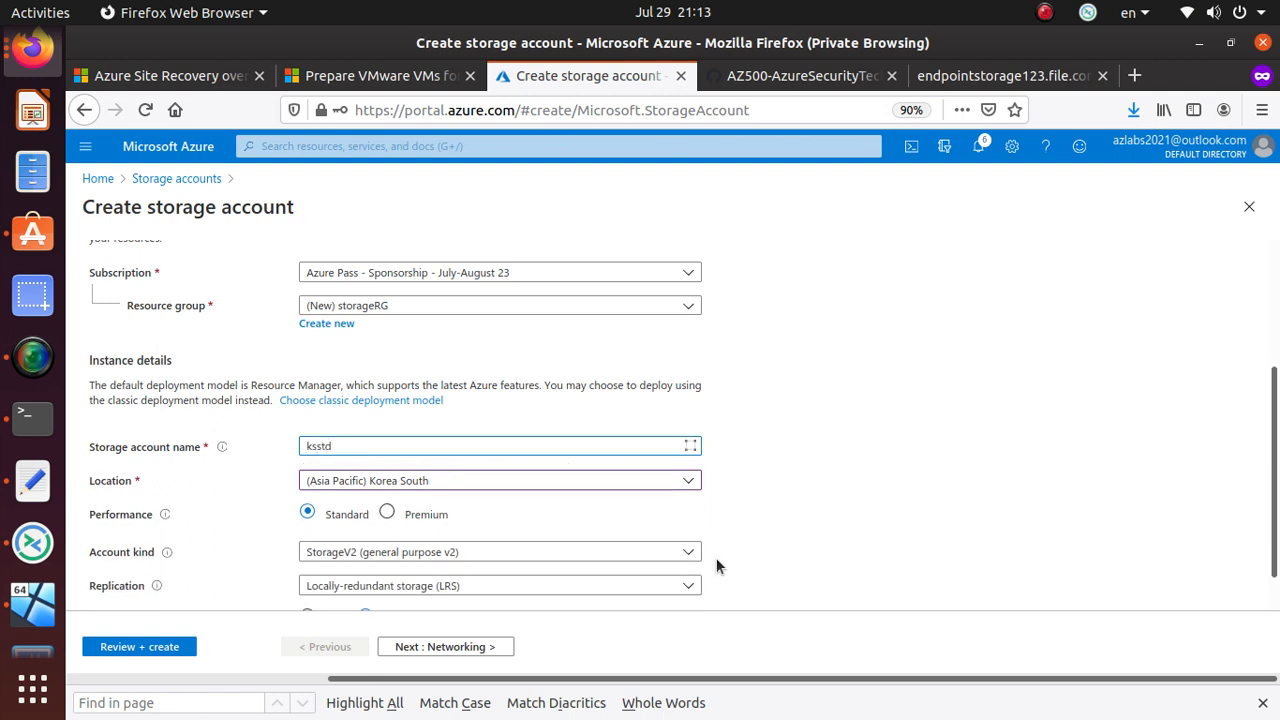
pyautogui.write('sv2lrs')
pyautogui.scroll(-1, 505, 500)
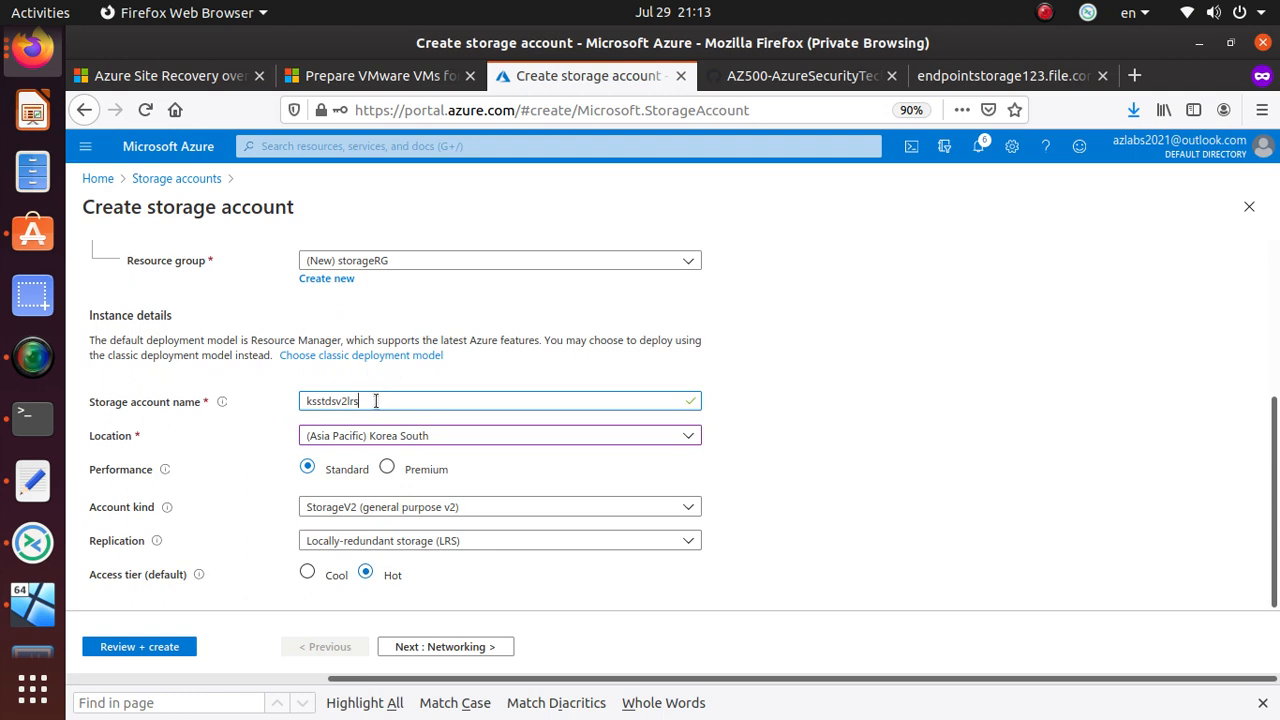
pyautogui.write('hot')
pyautogui.moveTo(305, 401); pyautogui.dragTo(334, 401)
pyautogui.moveTo(334, 401); pyautogui.dragTo(347, 404)
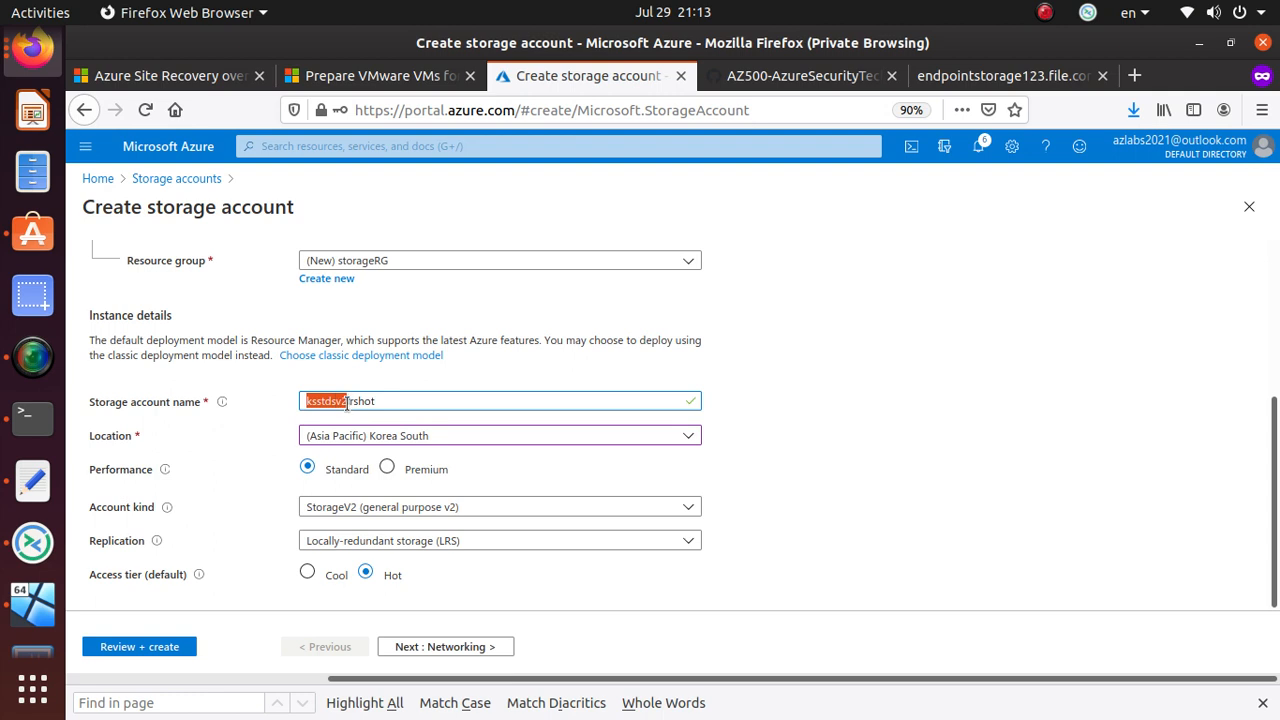
pyautogui.moveTo(347, 404); pyautogui.dragTo(400, 404)
pyautogui.press('Home')
pyautogui.write('-')
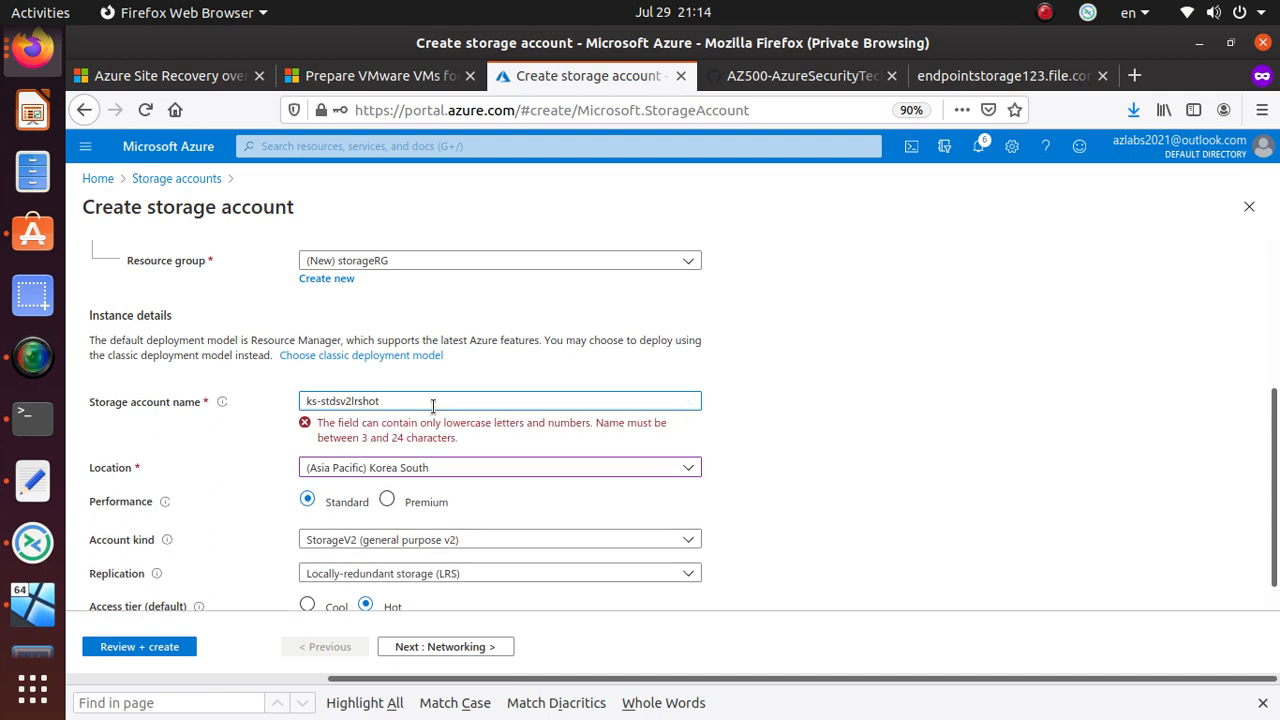
pyautogui.press('BackSpace')
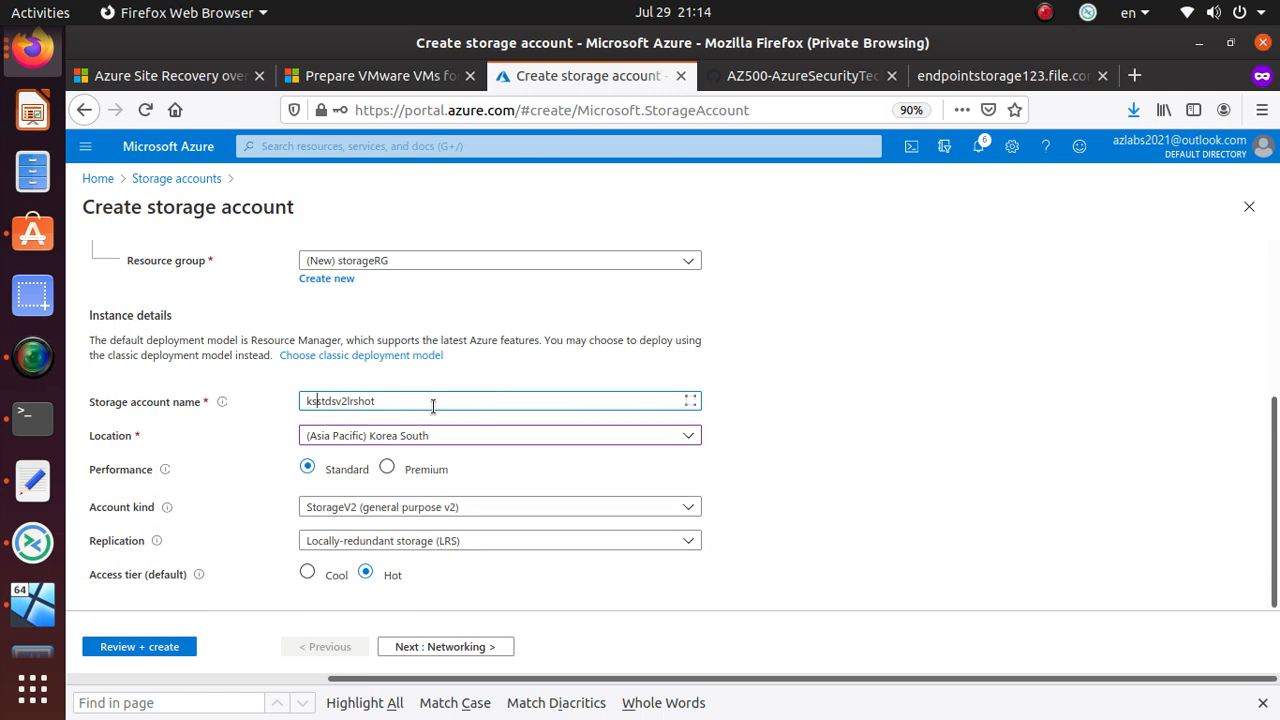
pyautogui.write('_')
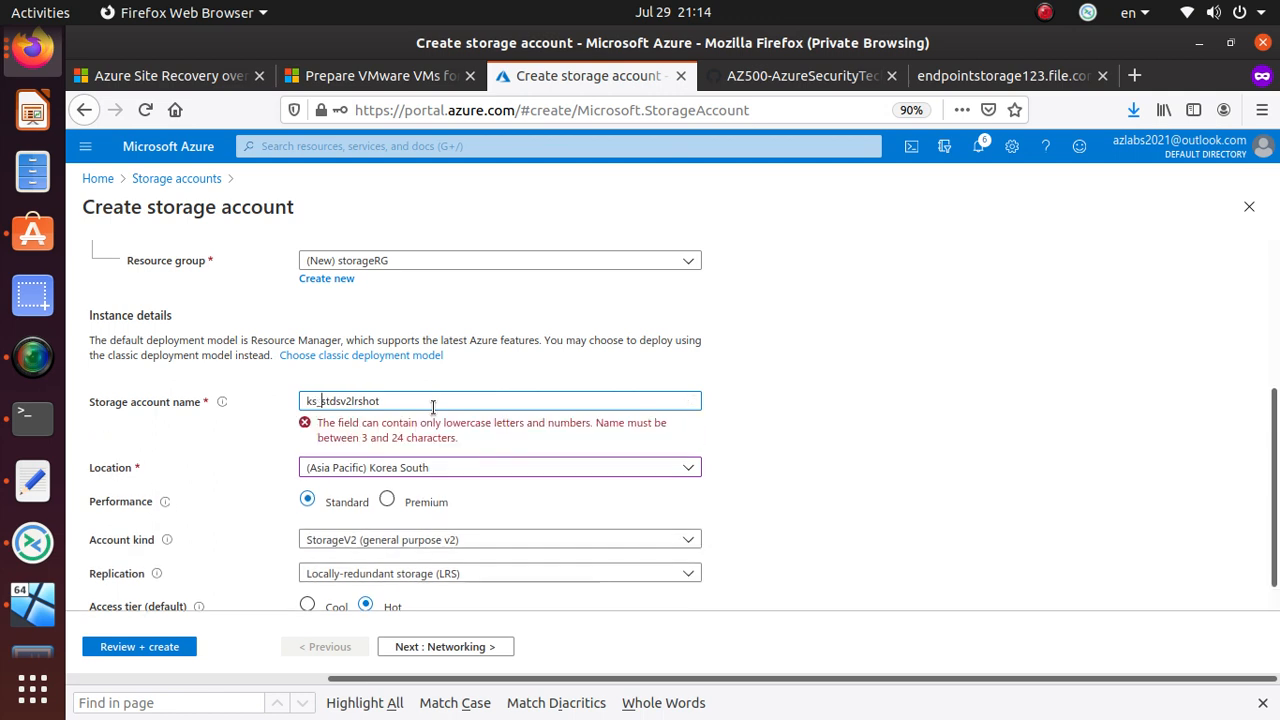
pyautogui.press('BackSpace')
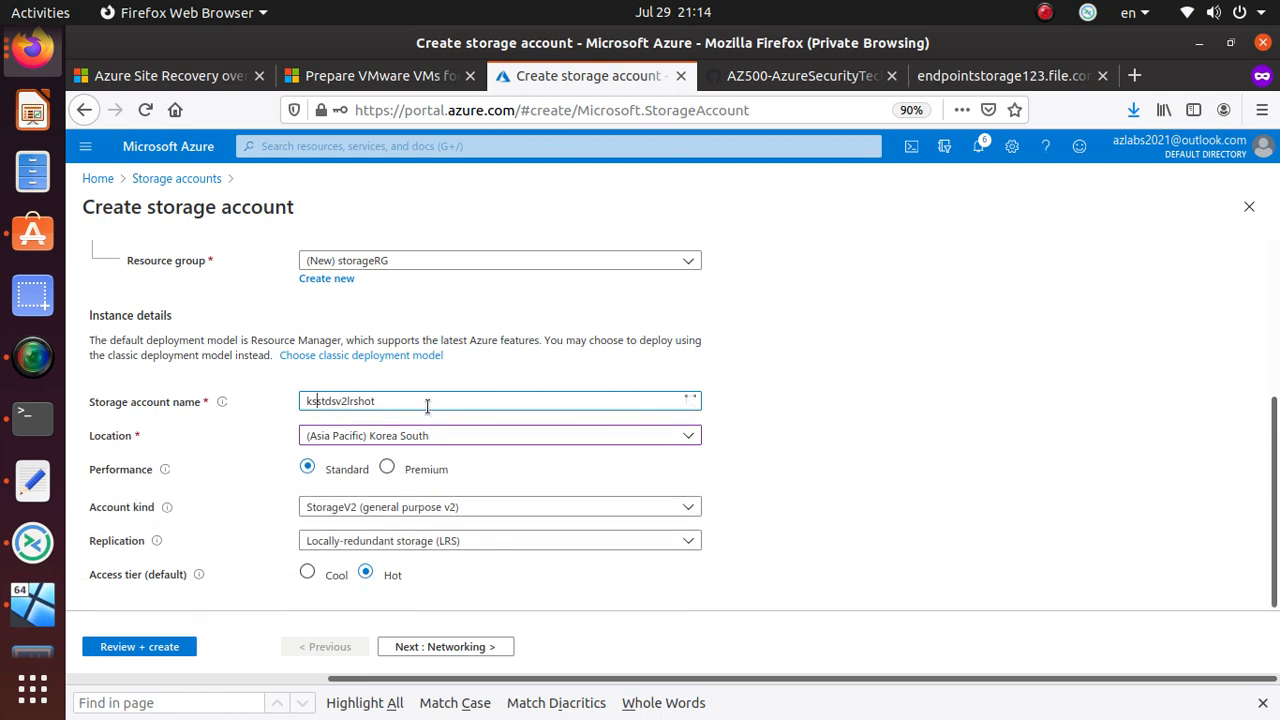
# - Read the storage account naming rules in the info tip
pyautogui.moveTo(226, 403)
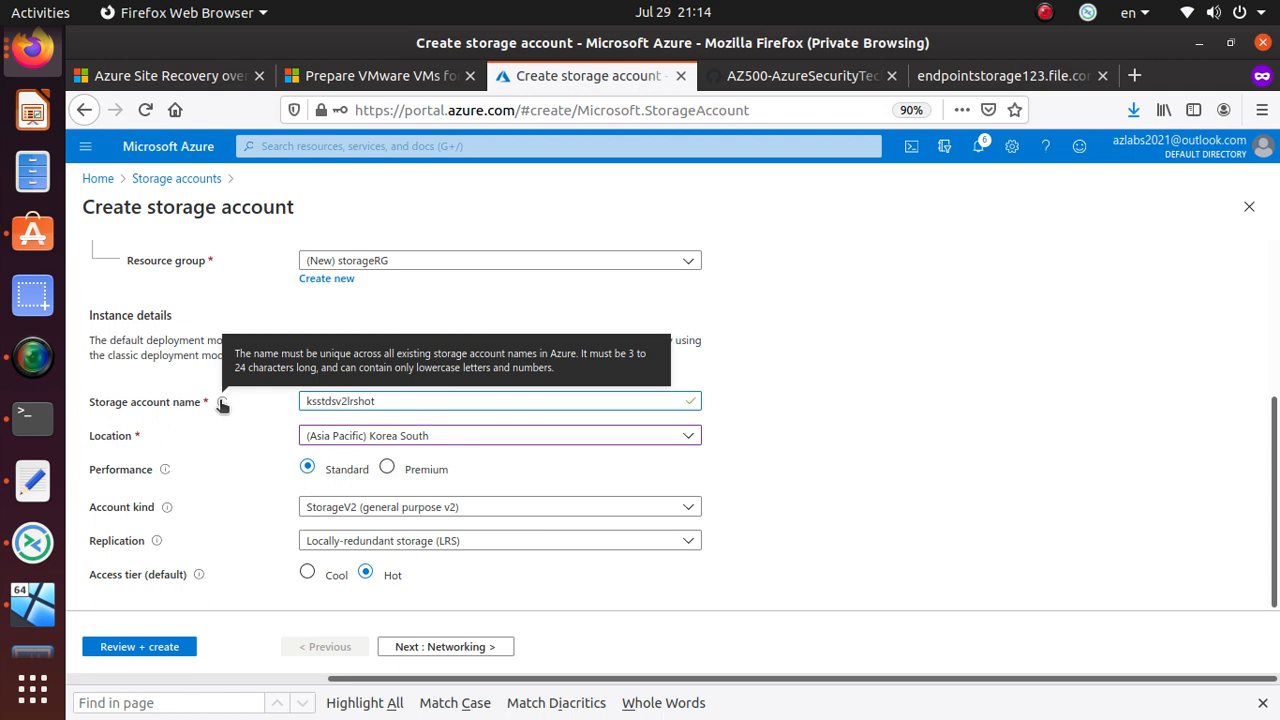
pyautogui.moveTo(237, 354); pyautogui.dragTo(490, 367)
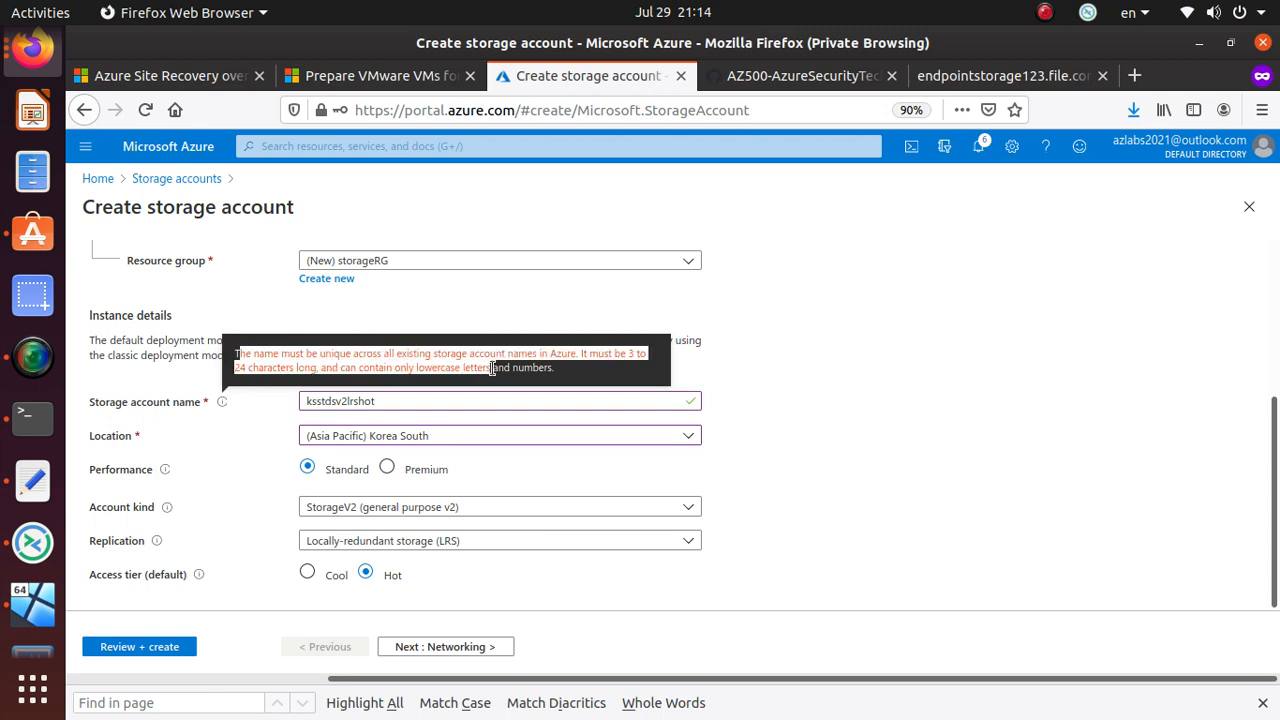
pyautogui.moveTo(567, 369); pyautogui.dragTo(233, 355)
pyautogui.moveTo(558, 370); pyautogui.dragTo(233, 355)
pyautogui.click(233, 355)
pyautogui.tripleClick(257, 354)
pyautogui.click(258, 355)
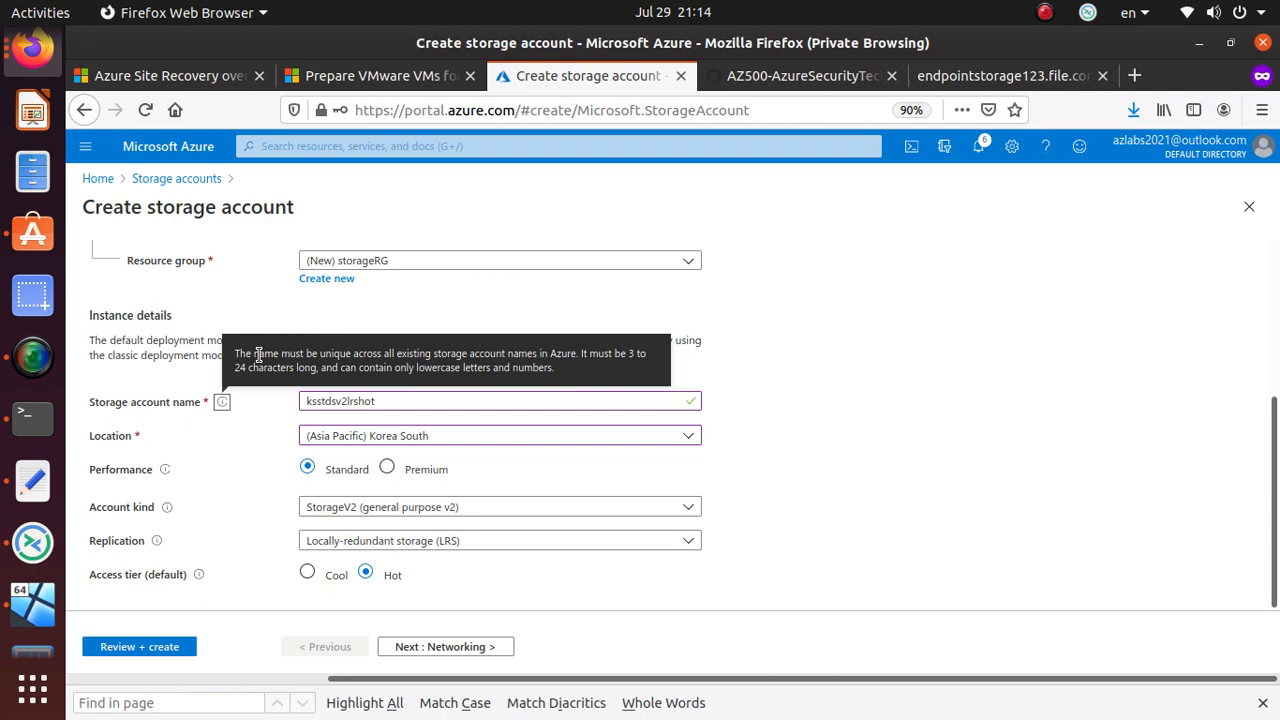
pyautogui.click(33, 481)
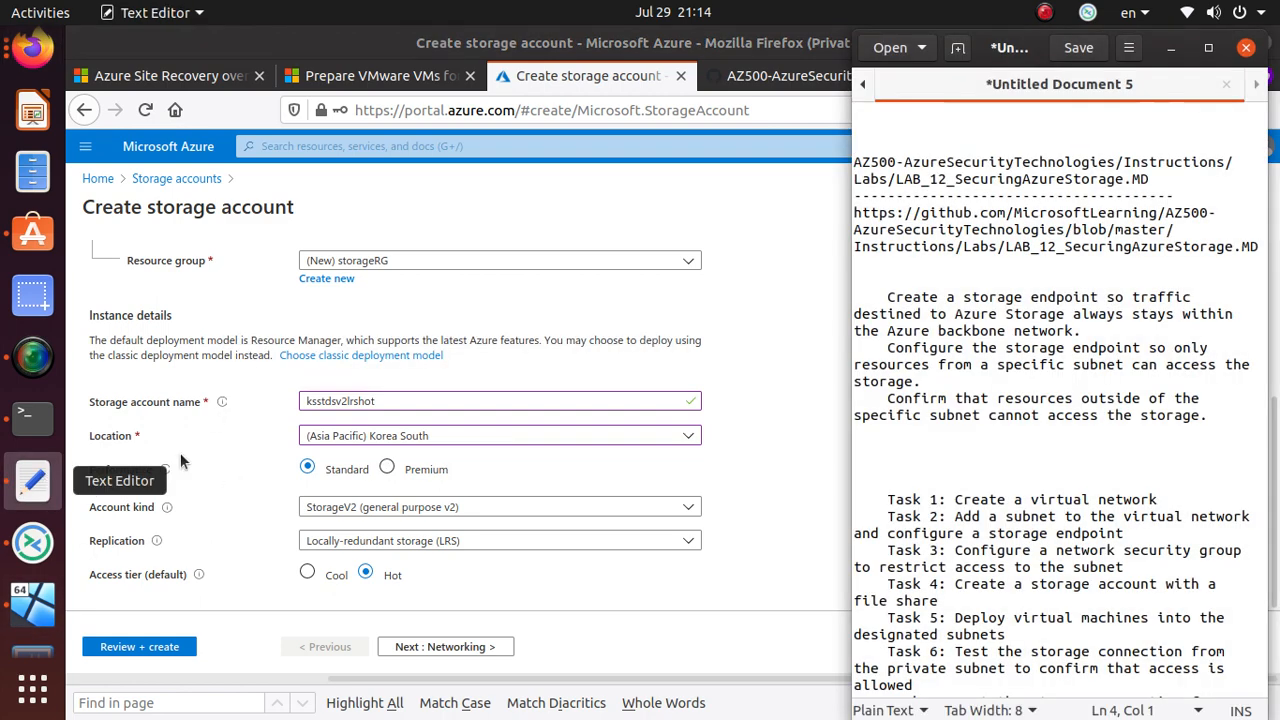
pyautogui.click(955, 50)
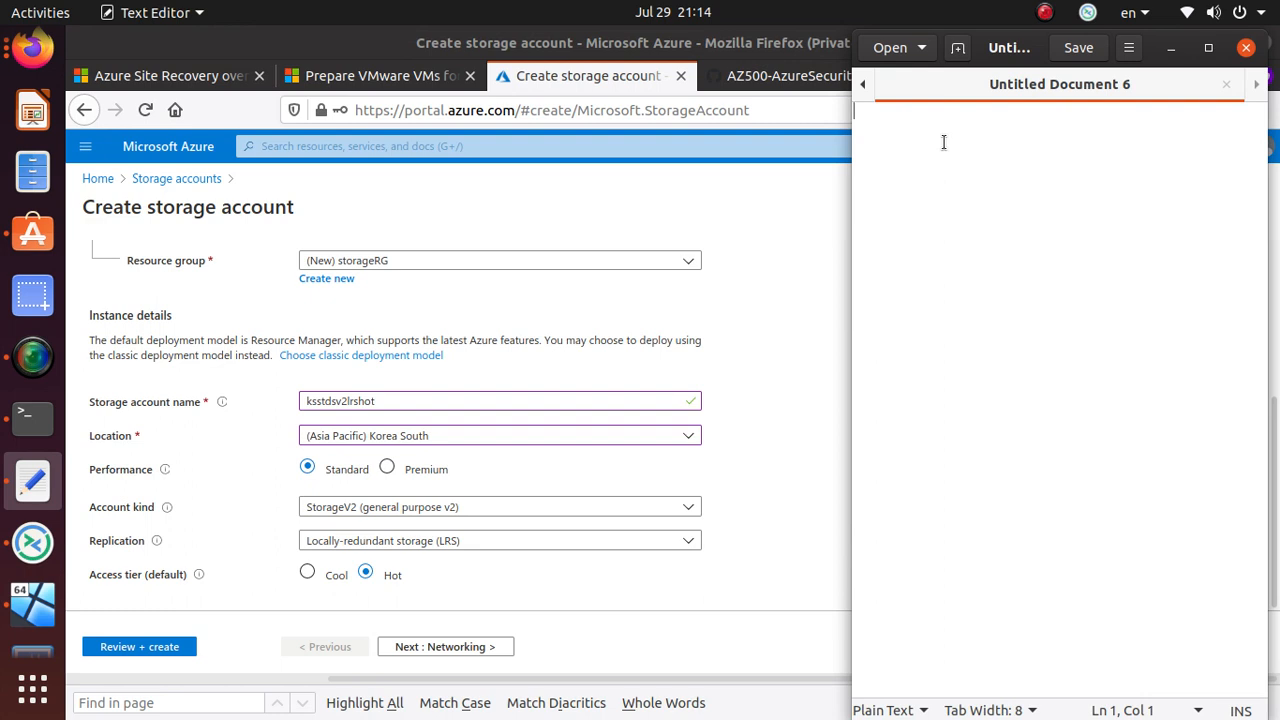
pyautogui.rightClick(943, 142)
pyautogui.click(1000, 251)
pyautogui.click(580, 357)
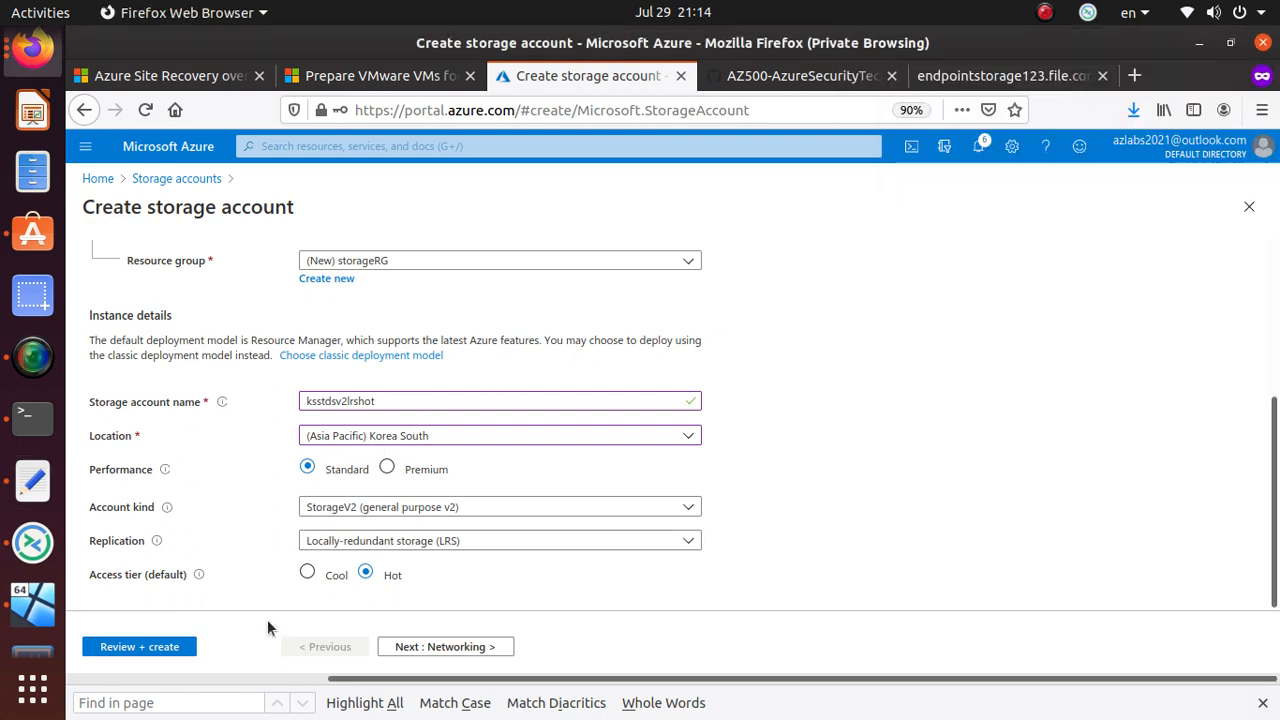
# - Go to the Networking step and read the connectivity method description
pyautogui.click(459, 650)
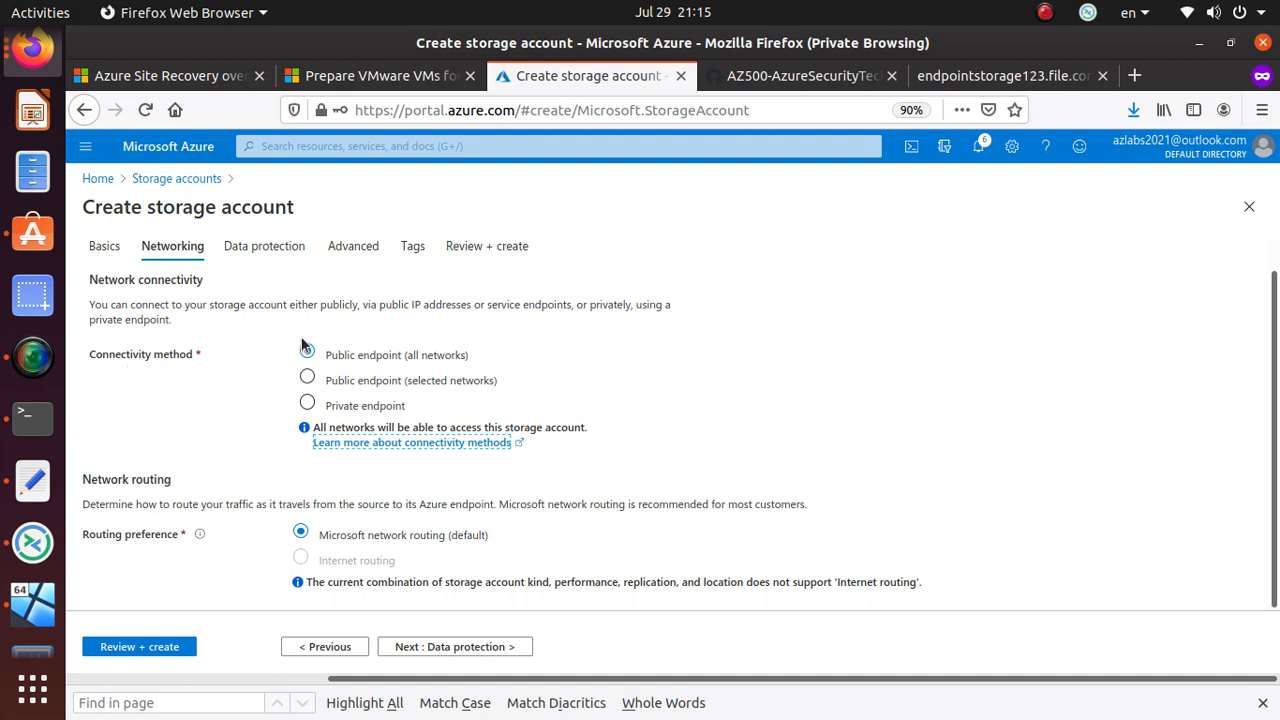
pyautogui.moveTo(322, 356); pyautogui.dragTo(475, 355)
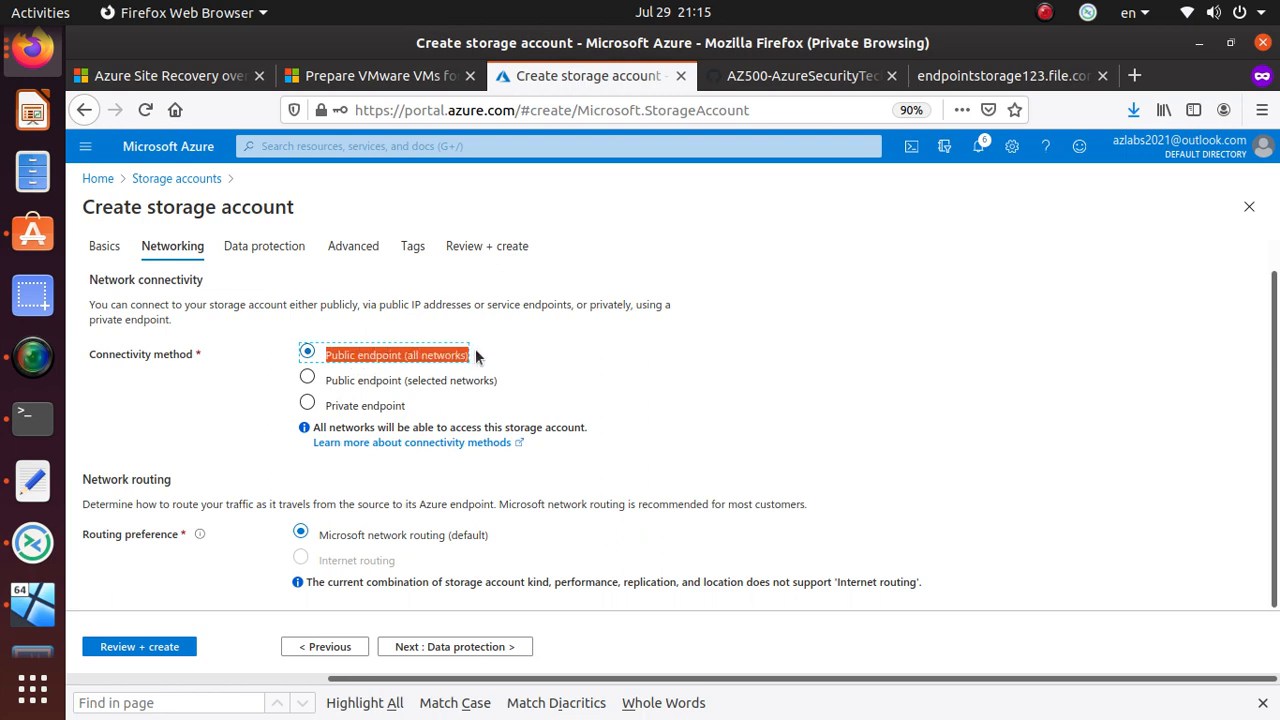
pyautogui.click(242, 303)
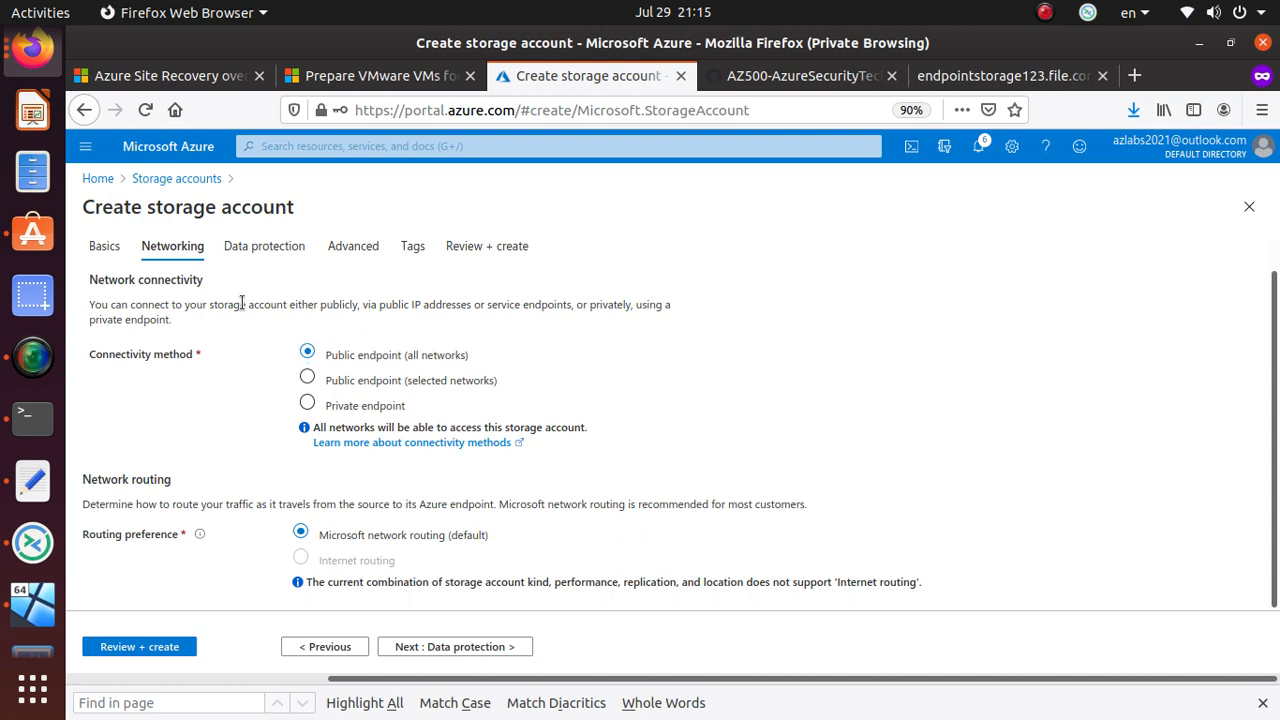
pyautogui.tripleClick(242, 303)
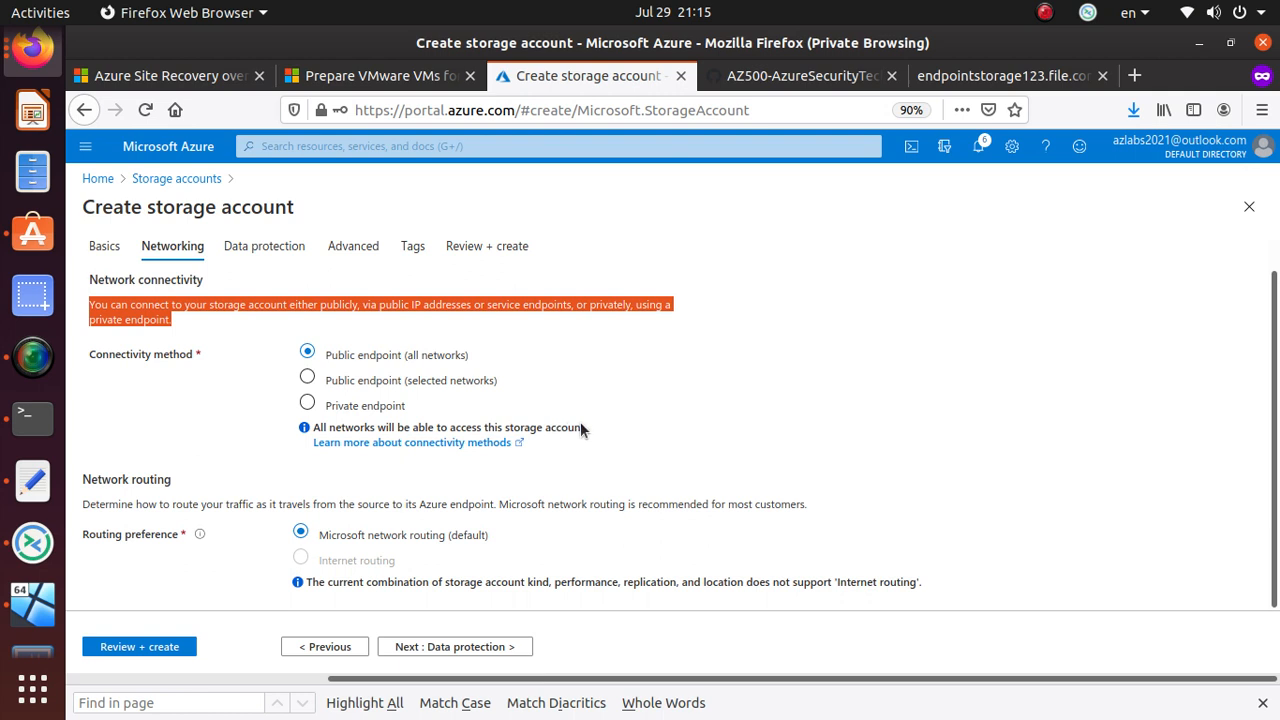
# - Try each connectivity method, ending on Public endpoint (all networks)
pyautogui.click(307, 379)
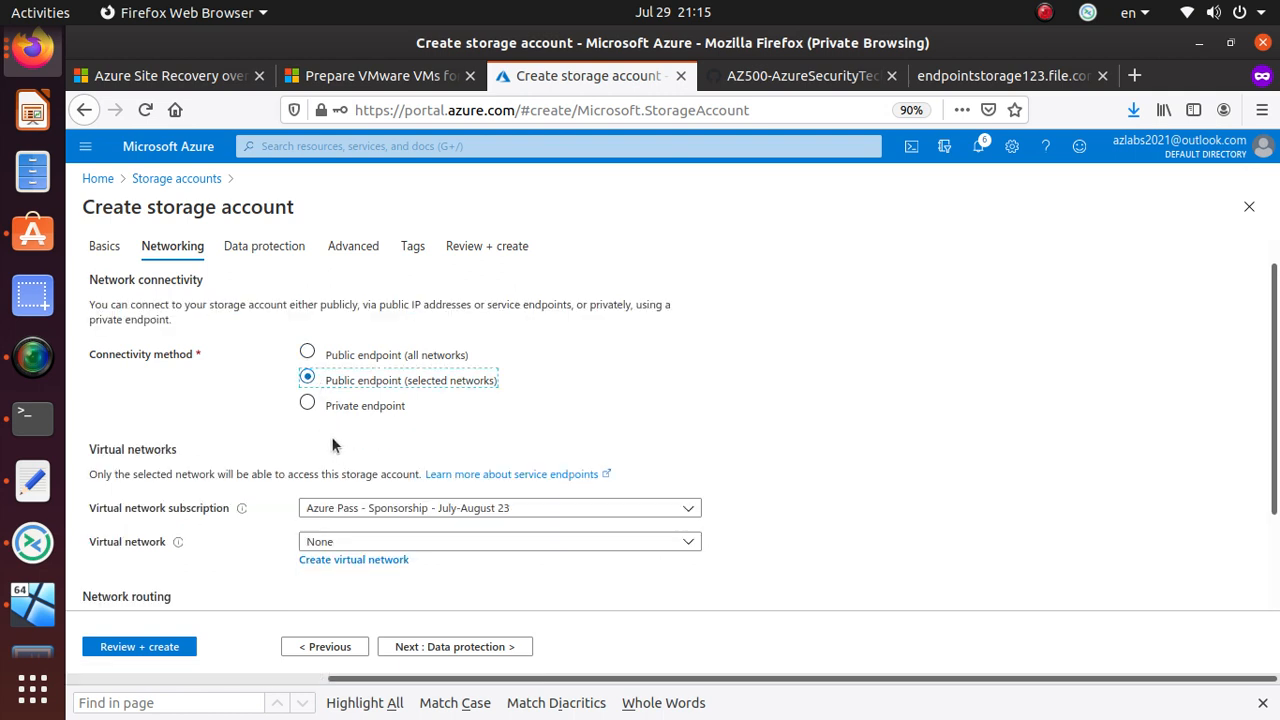
pyautogui.click(307, 352)
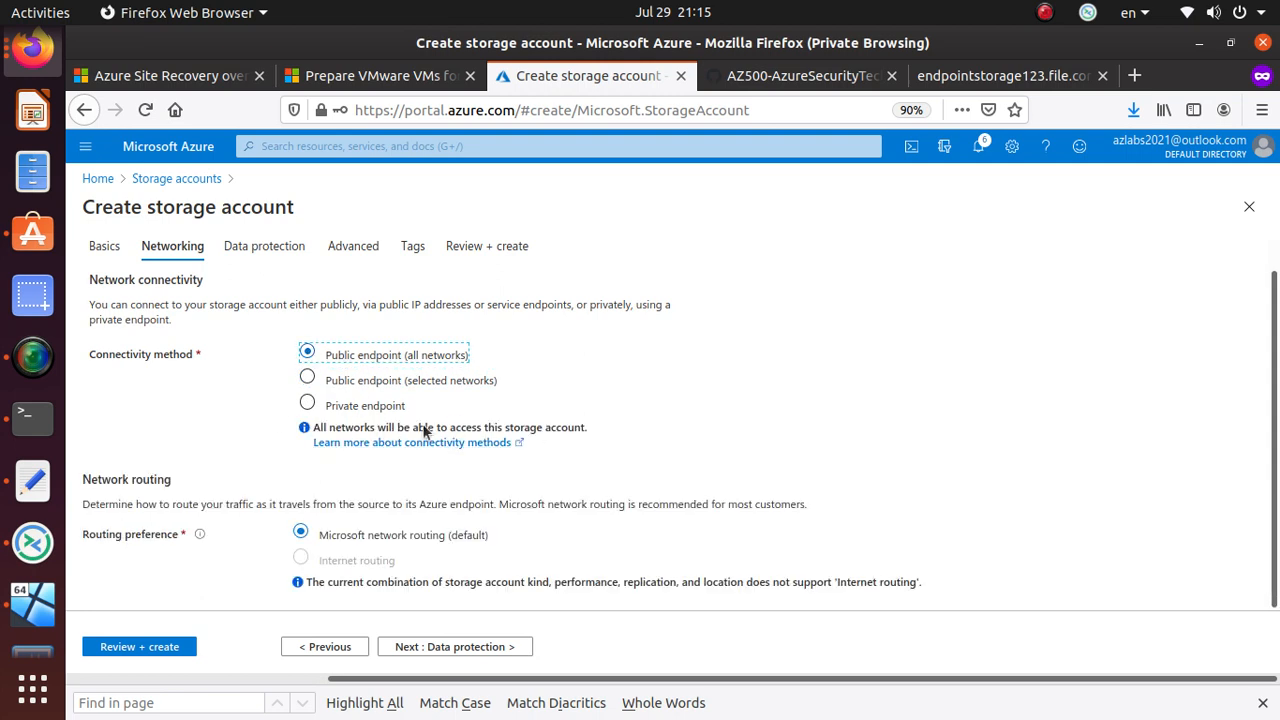
pyautogui.click(307, 379)
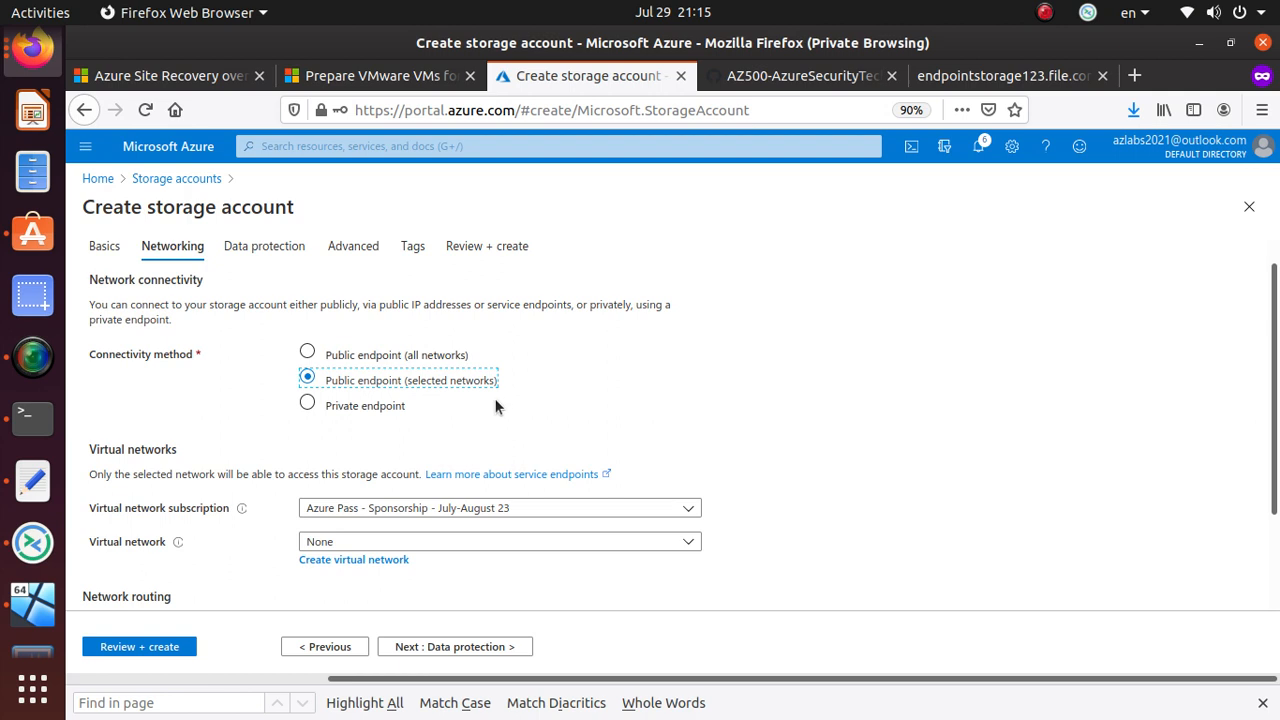
pyautogui.click(307, 403)
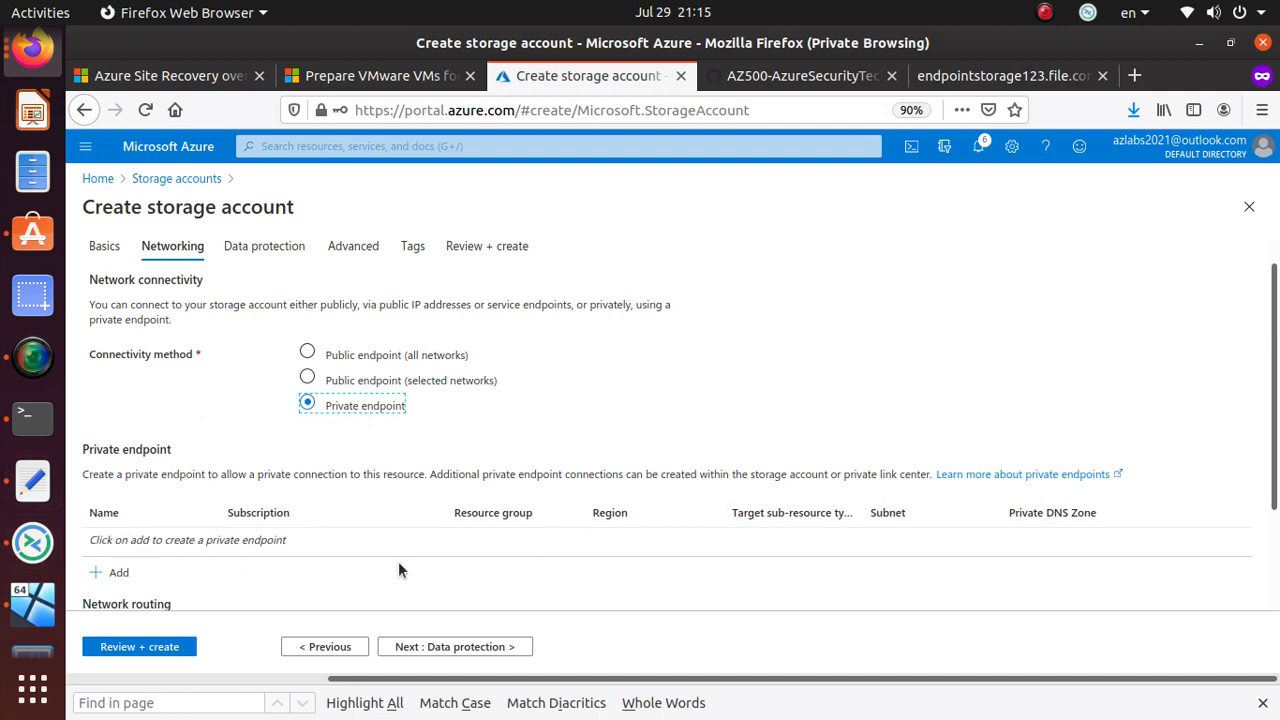
pyautogui.click(308, 353)
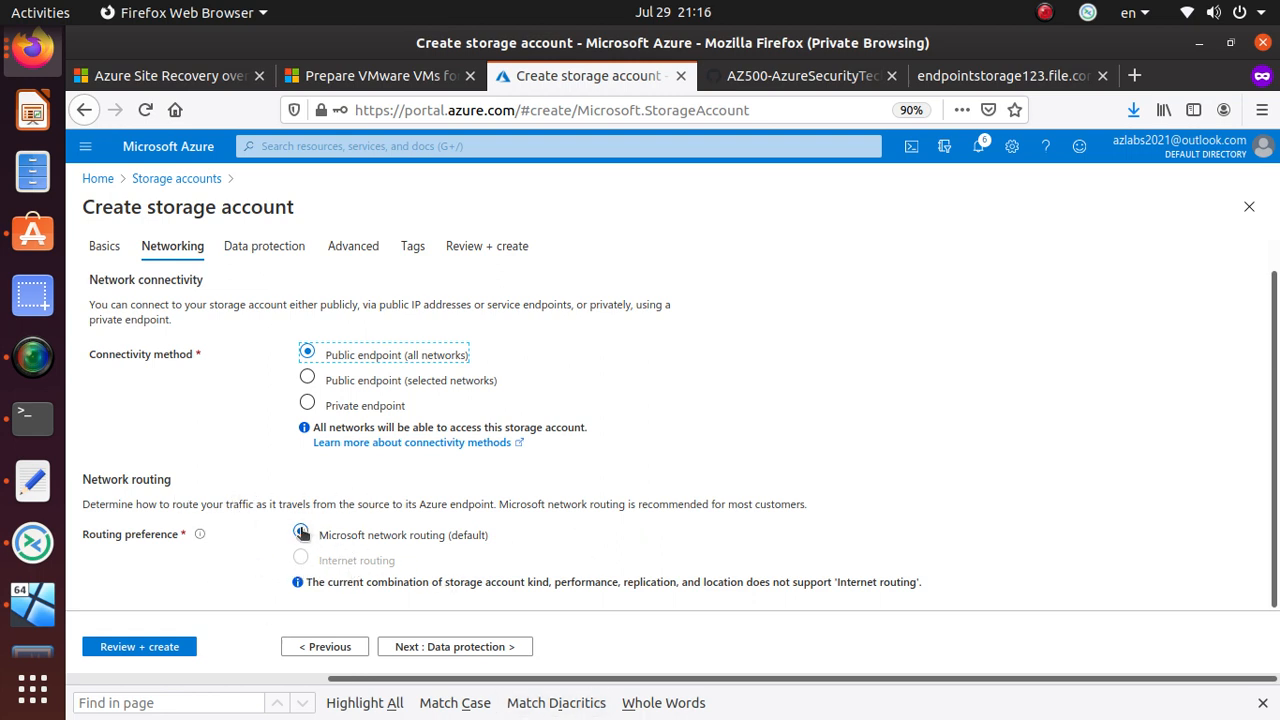
pyautogui.click(302, 558)
# - Enable blob soft delete and file share soft delete, each keeping 7-day retention
pyautogui.click(486, 647)
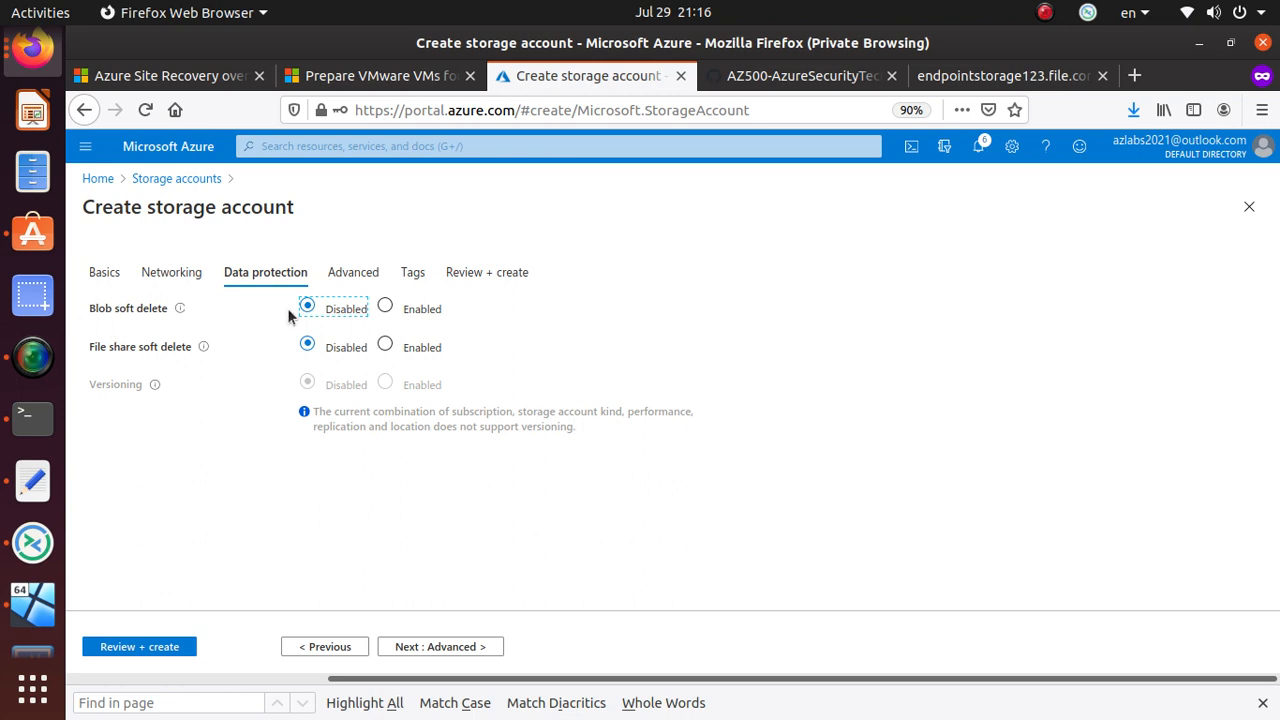
pyautogui.click(386, 307)
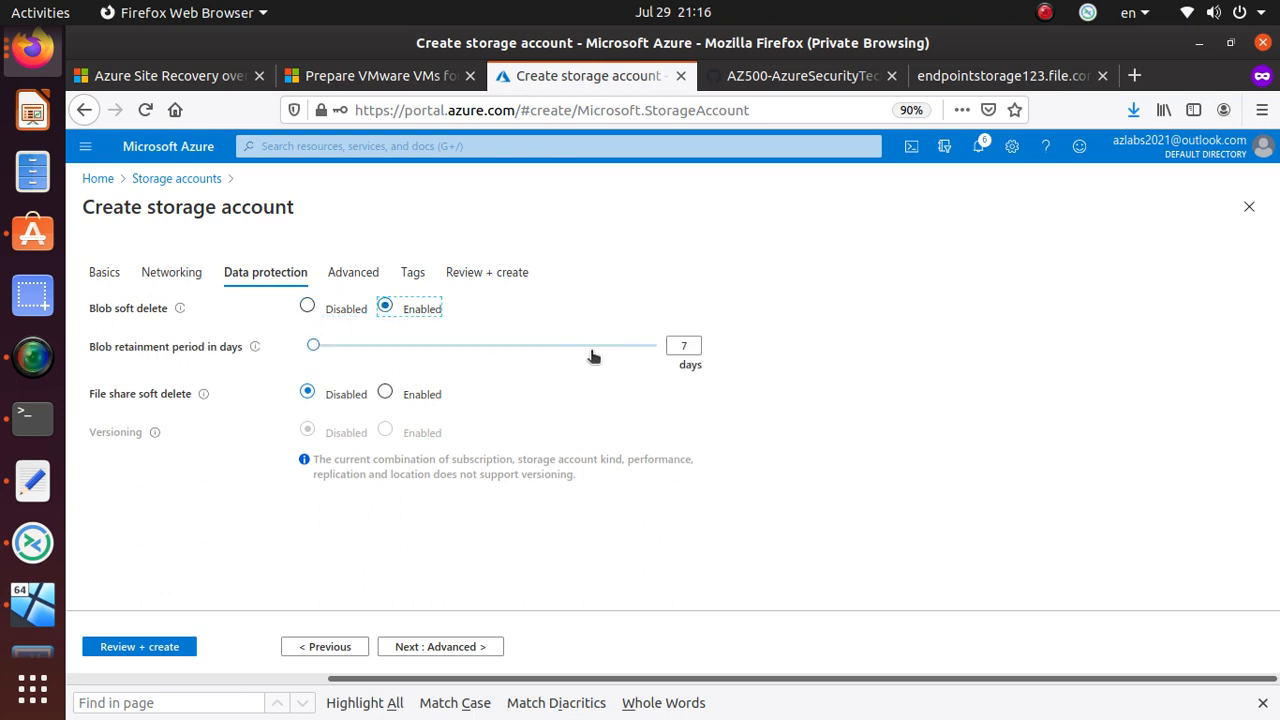
pyautogui.moveTo(686, 345); pyautogui.dragTo(656, 345)
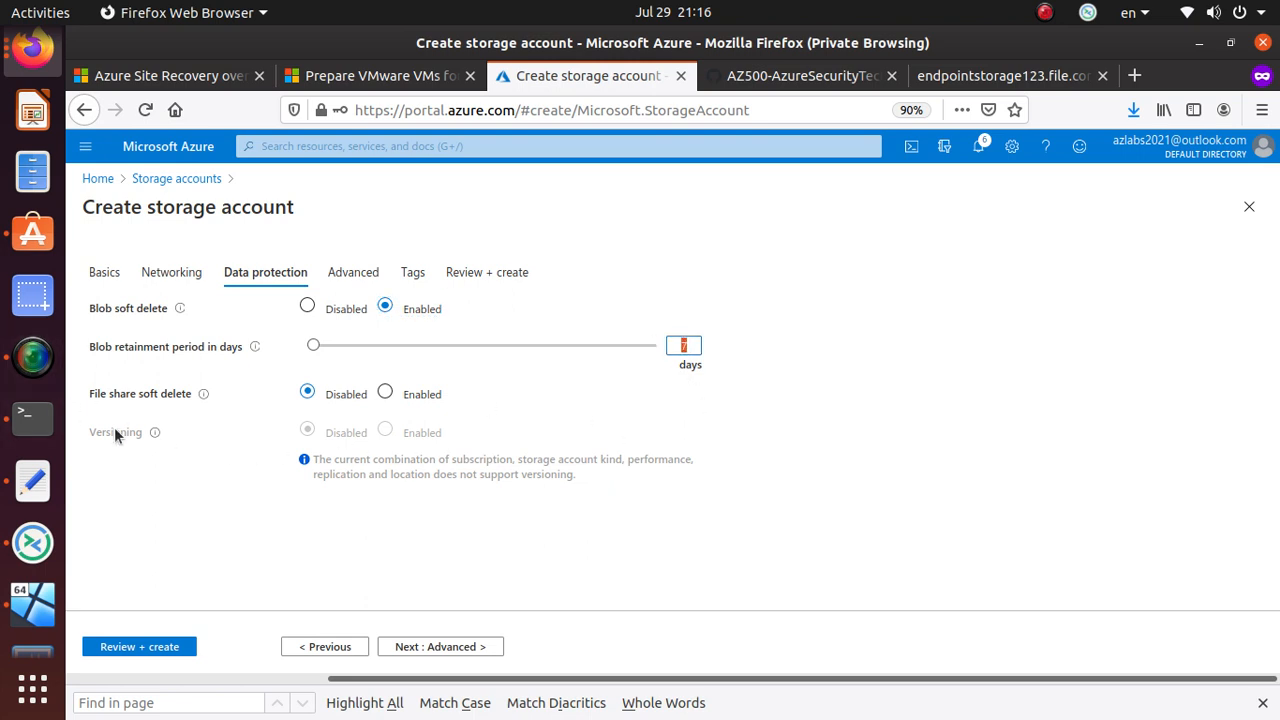
pyautogui.click(386, 395)
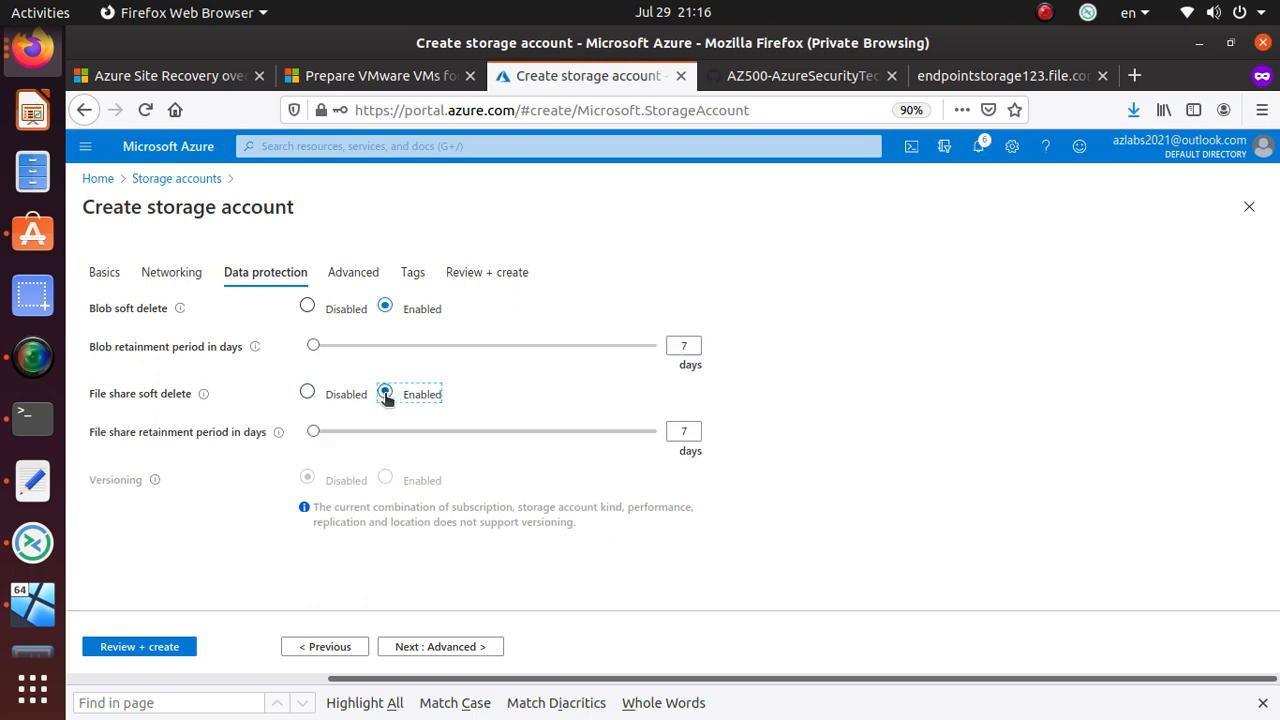
pyautogui.doubleClick(688, 431)
# - Review the versioning limitation note and continue to the Advanced settings
pyautogui.moveTo(318, 512); pyautogui.dragTo(507, 520)
pyautogui.click(570, 530)
pyautogui.click(474, 648)
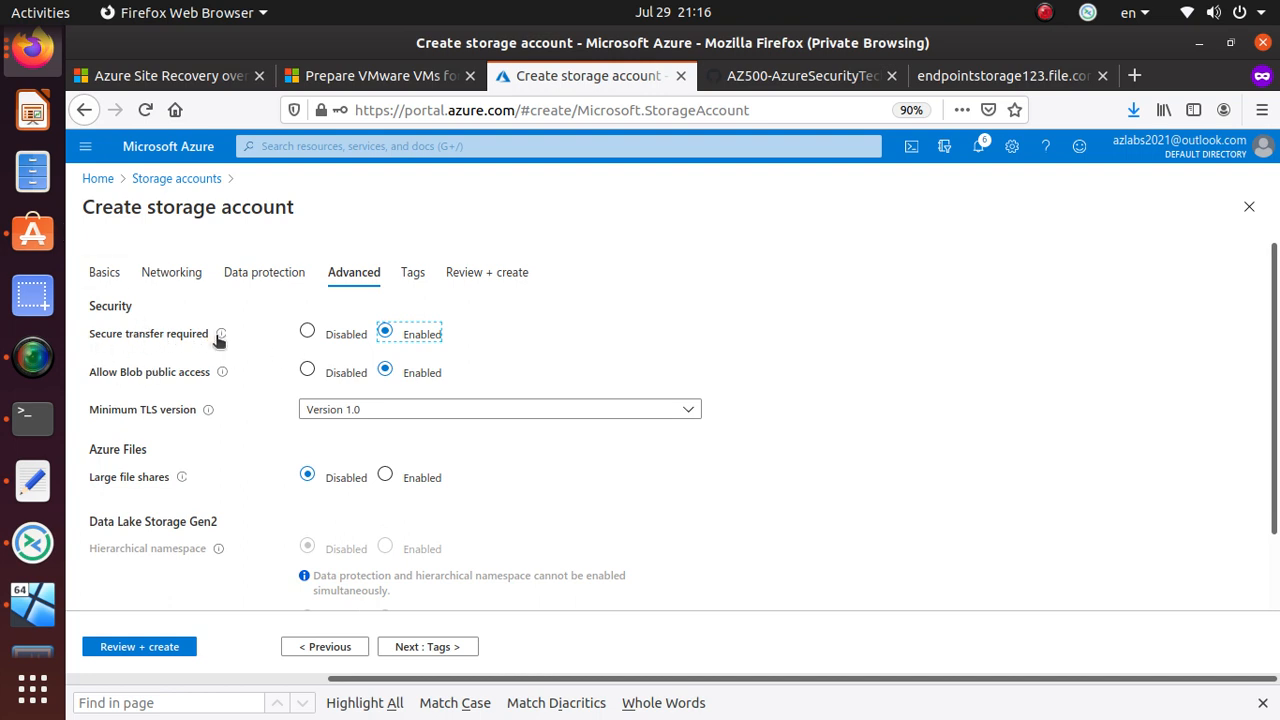
# - Toggle Secure transfer required off and back to Enabled, then check the Blob public access info
pyautogui.moveTo(223, 339)
pyautogui.click(307, 333)
pyautogui.click(386, 333)
pyautogui.moveTo(223, 374)
# - Keep Blob public access Enabled and set the minimum TLS version to Version 1.2
pyautogui.click(308, 371)
pyautogui.click(385, 369)
pyautogui.click(387, 412)
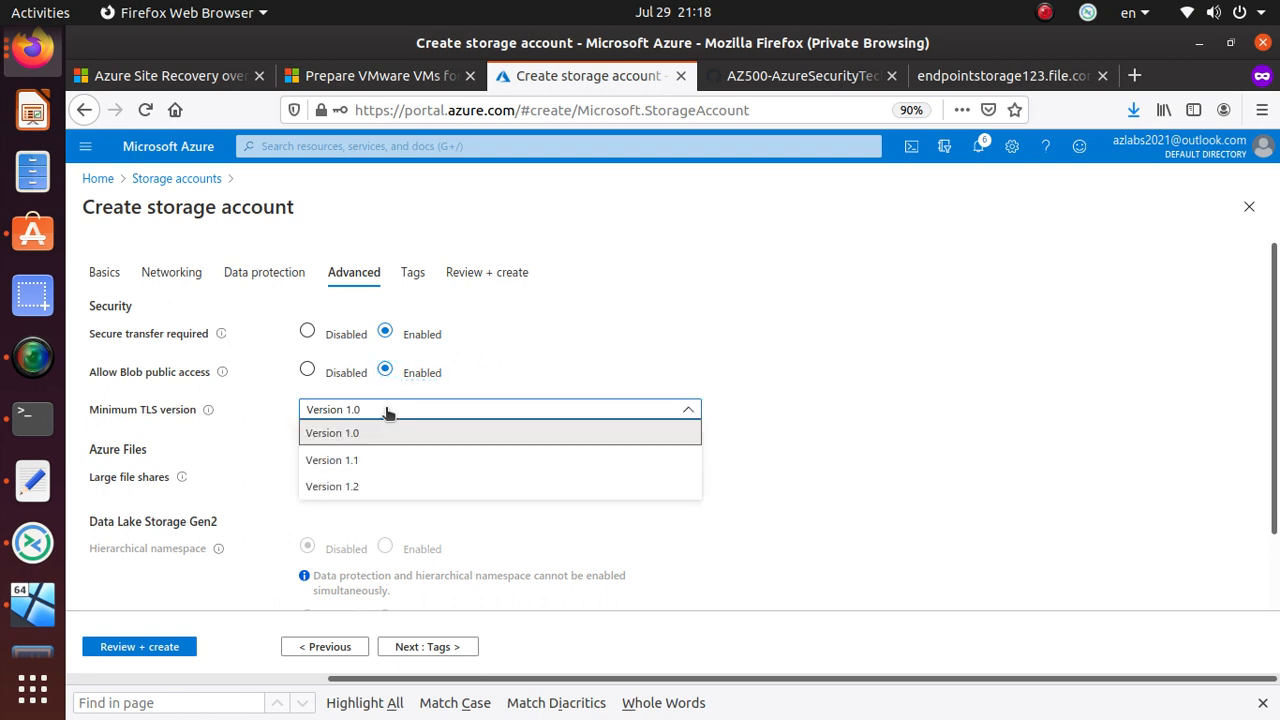
pyautogui.click(383, 488)
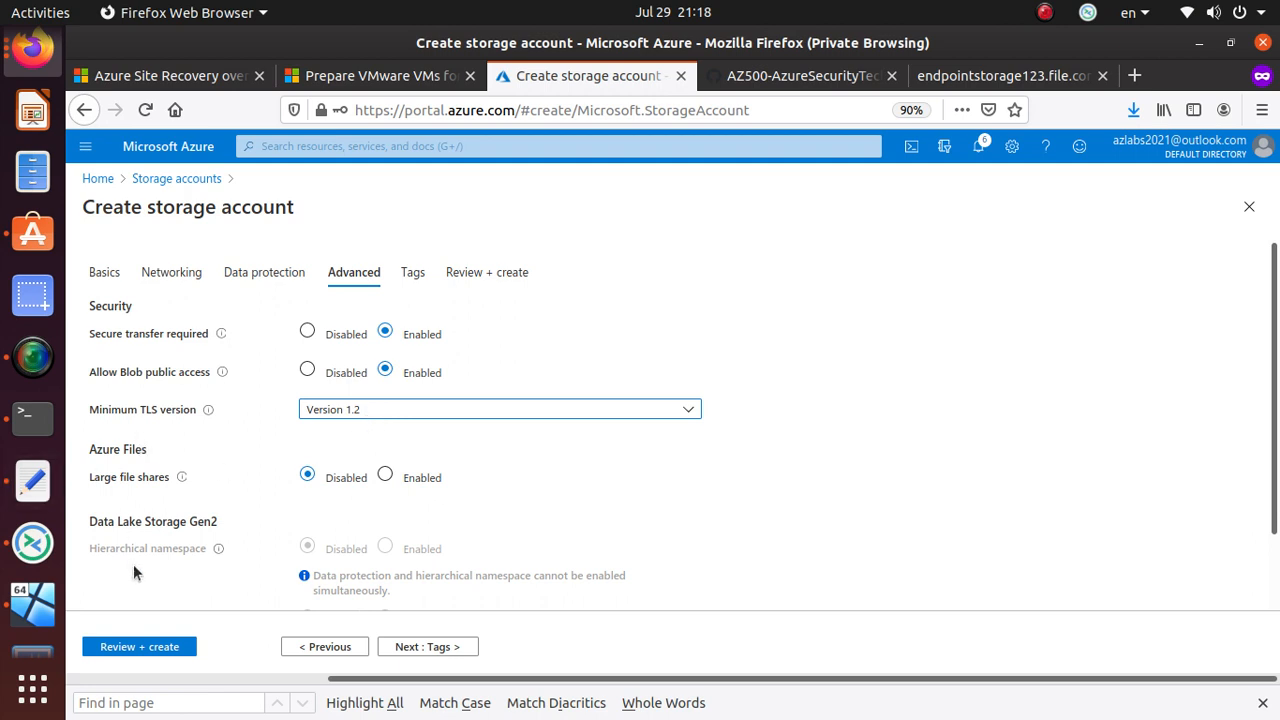
pyautogui.moveTo(183, 480)
# - Try enabling Large file shares, review its warning, and leave it Disabled
pyautogui.click(386, 476)
pyautogui.moveTo(602, 519); pyautogui.dragTo(313, 505)
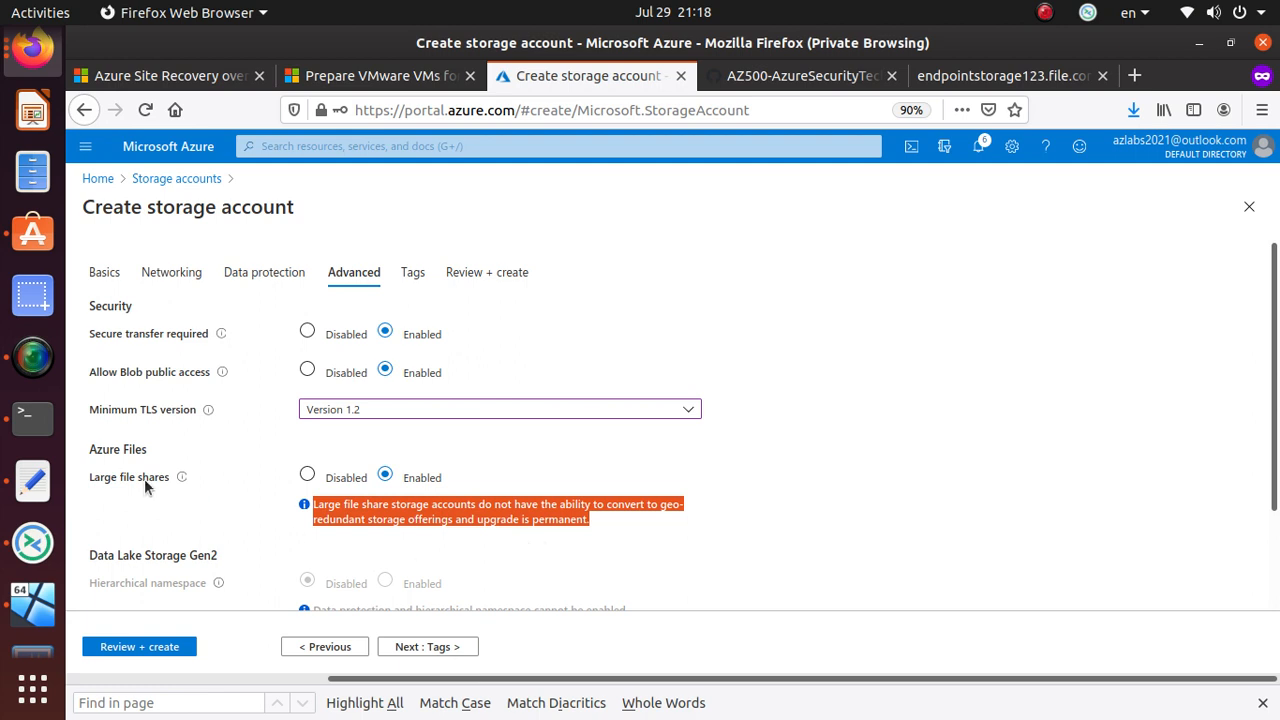
pyautogui.click(307, 478)
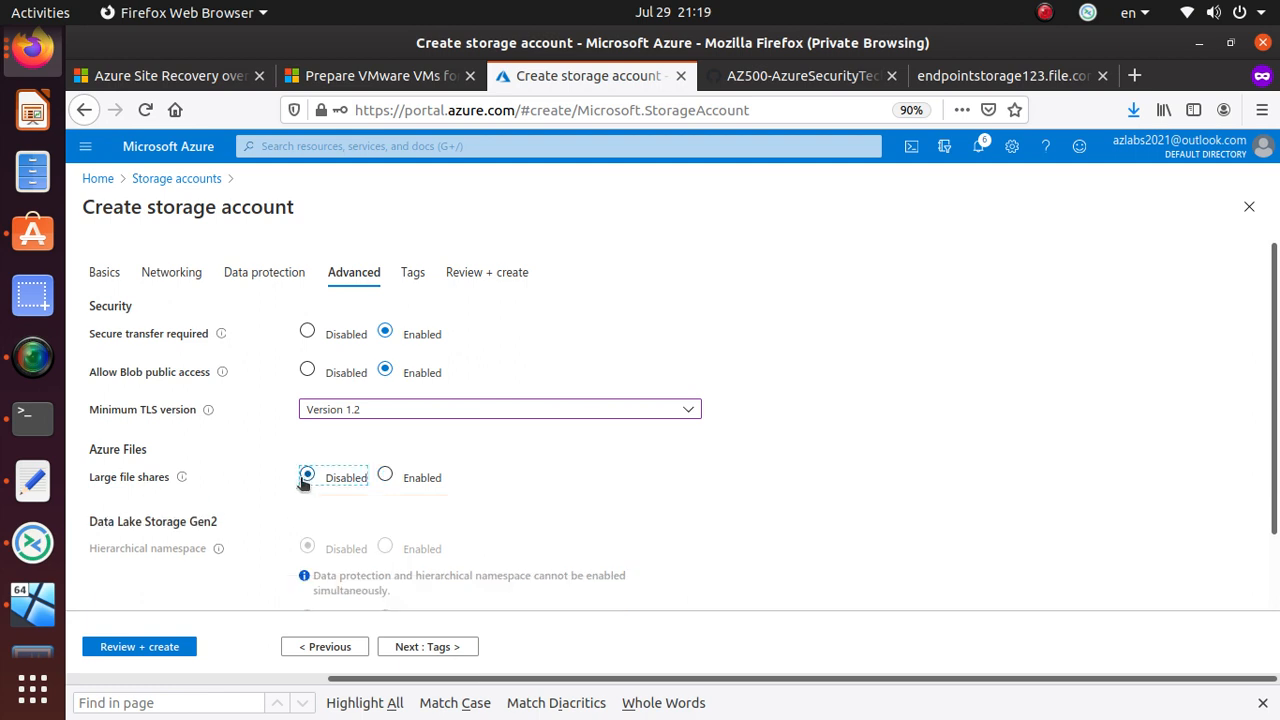
pyautogui.scroll(-1, 136, 574)
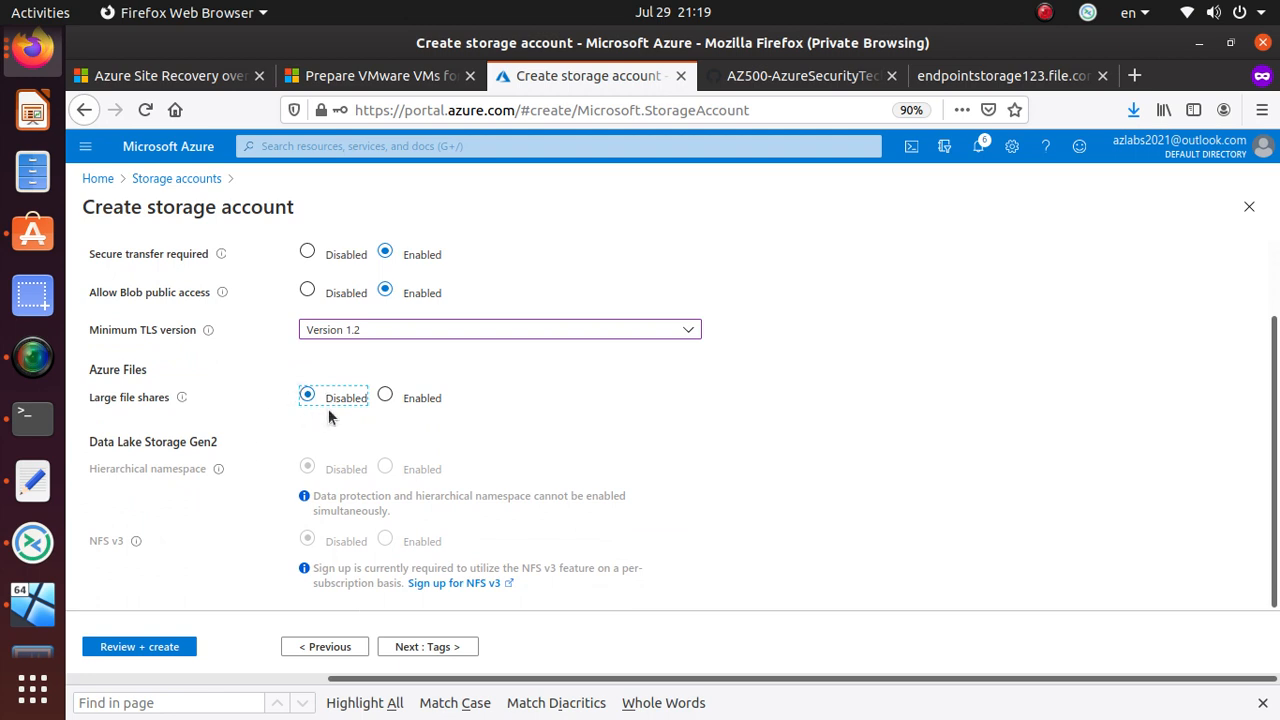
pyautogui.click(386, 396)
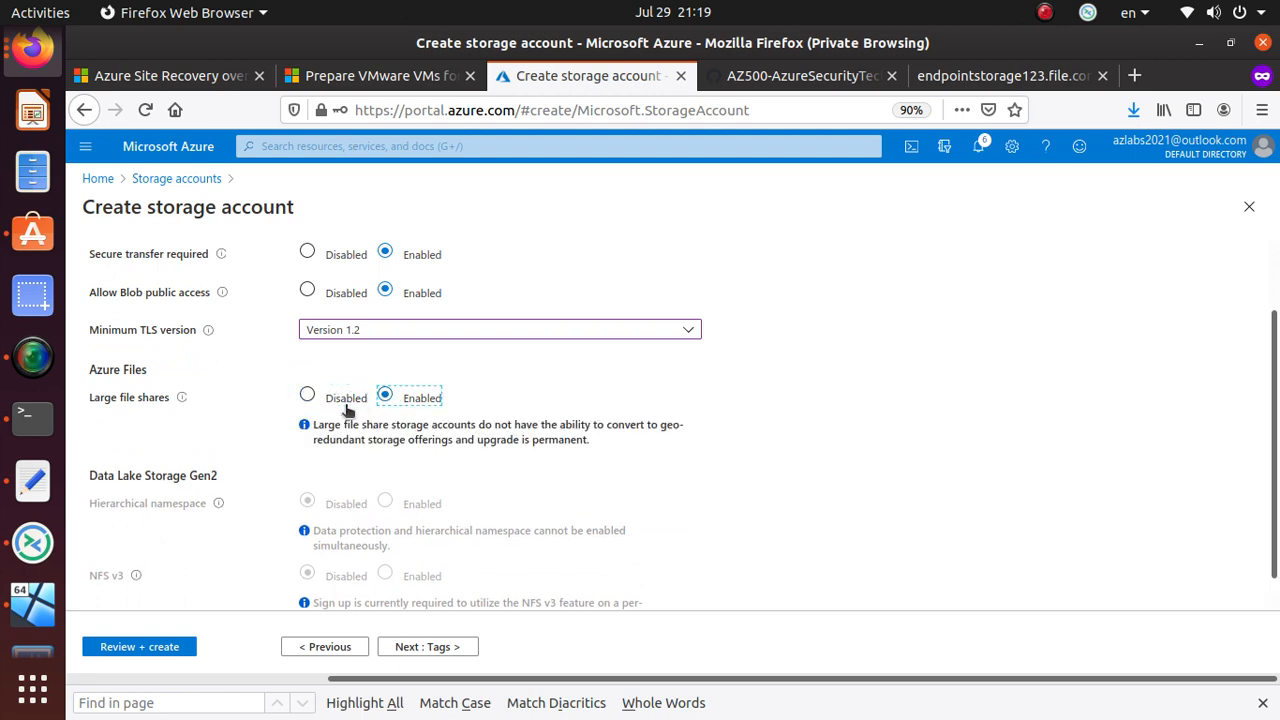
pyautogui.click(307, 394)
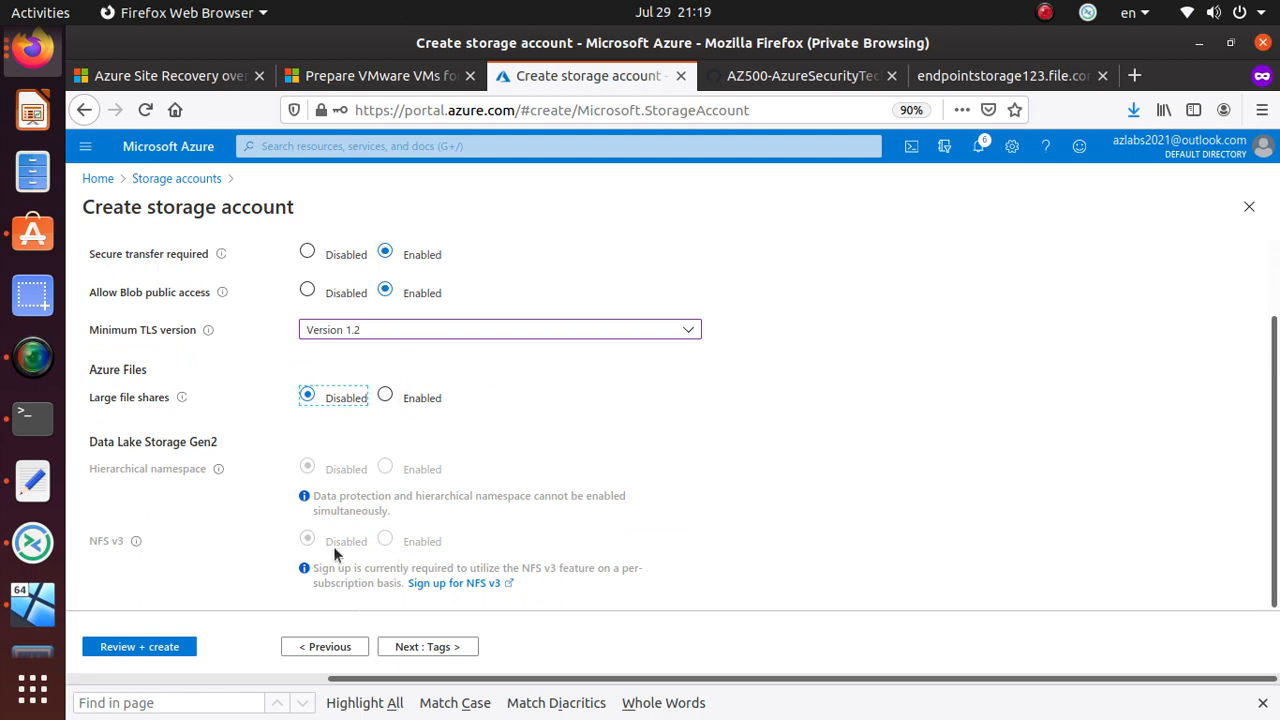
pyautogui.moveTo(88, 441); pyautogui.dragTo(229, 443)
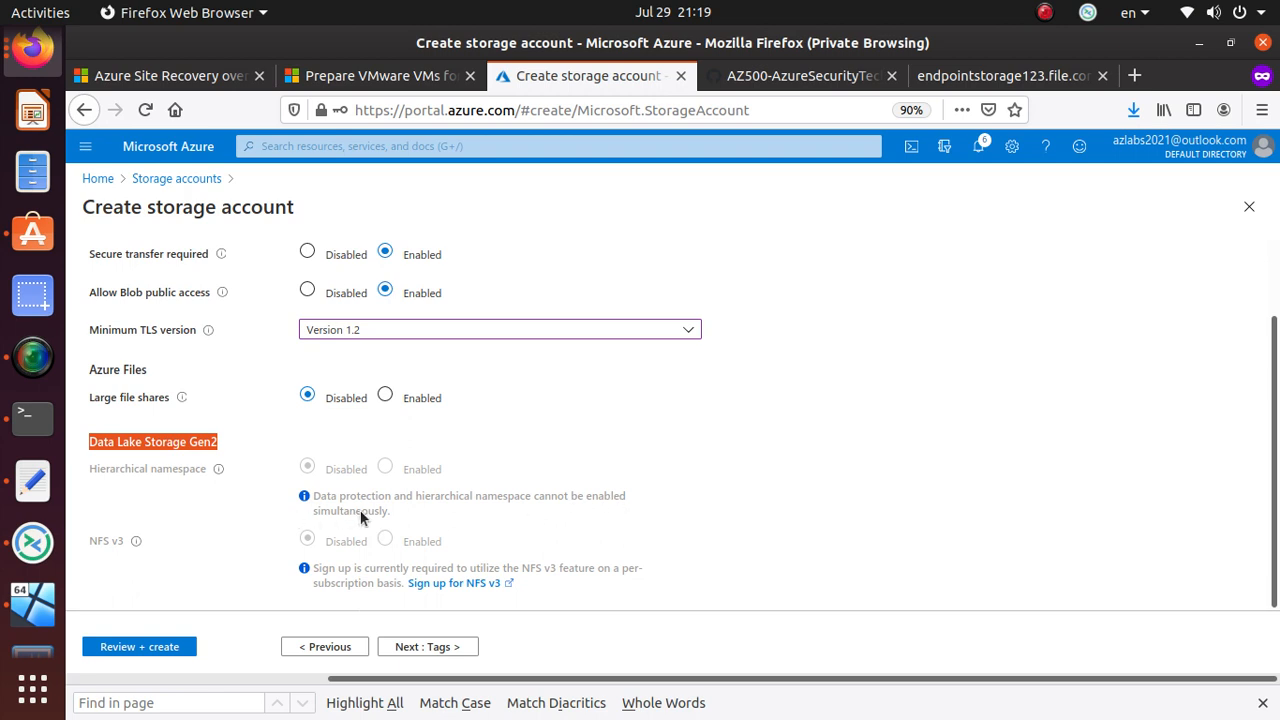
# - Add a tag with name lab and value az304
pyautogui.click(447, 647)
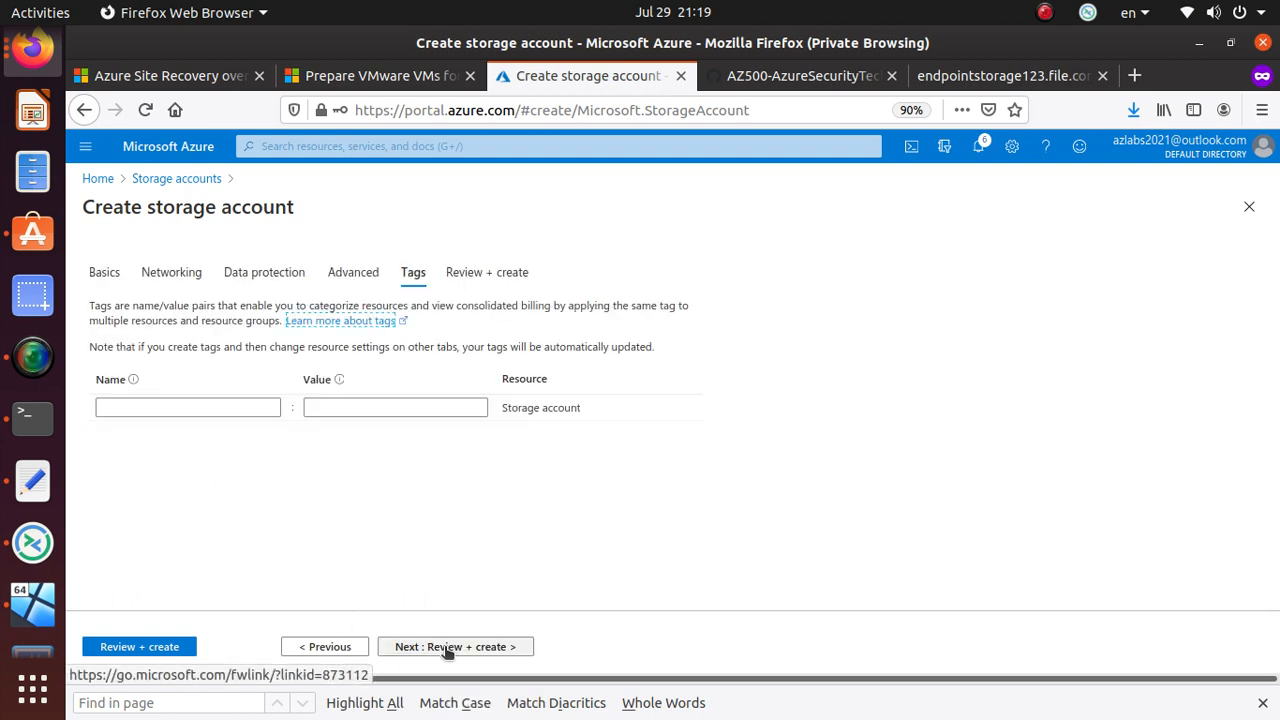
pyautogui.click(153, 406)
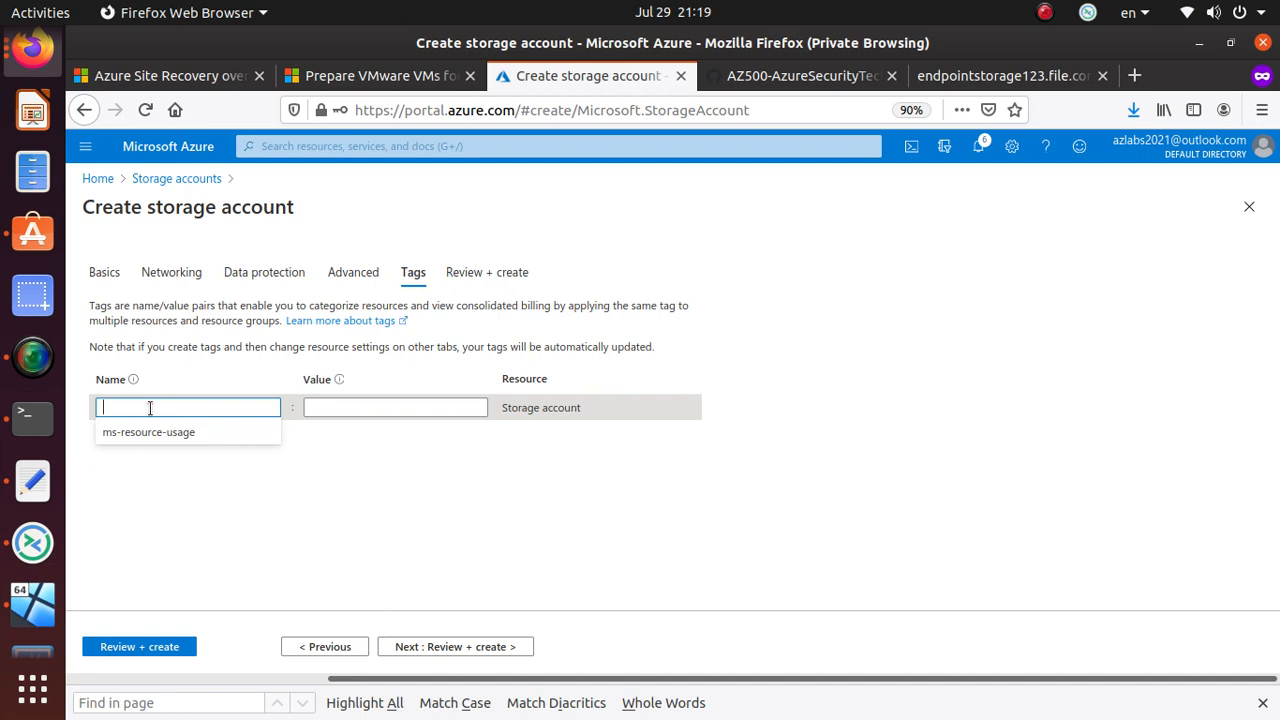
pyautogui.write('lab')
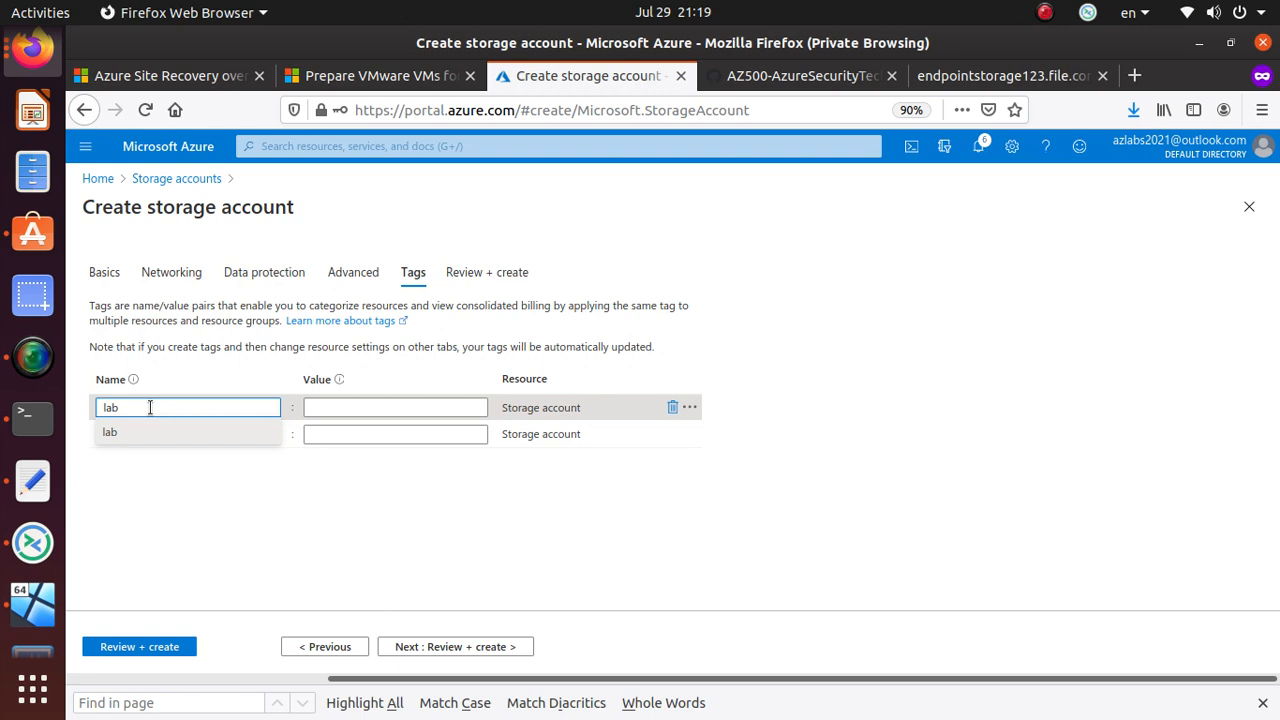
pyautogui.press('Tab')
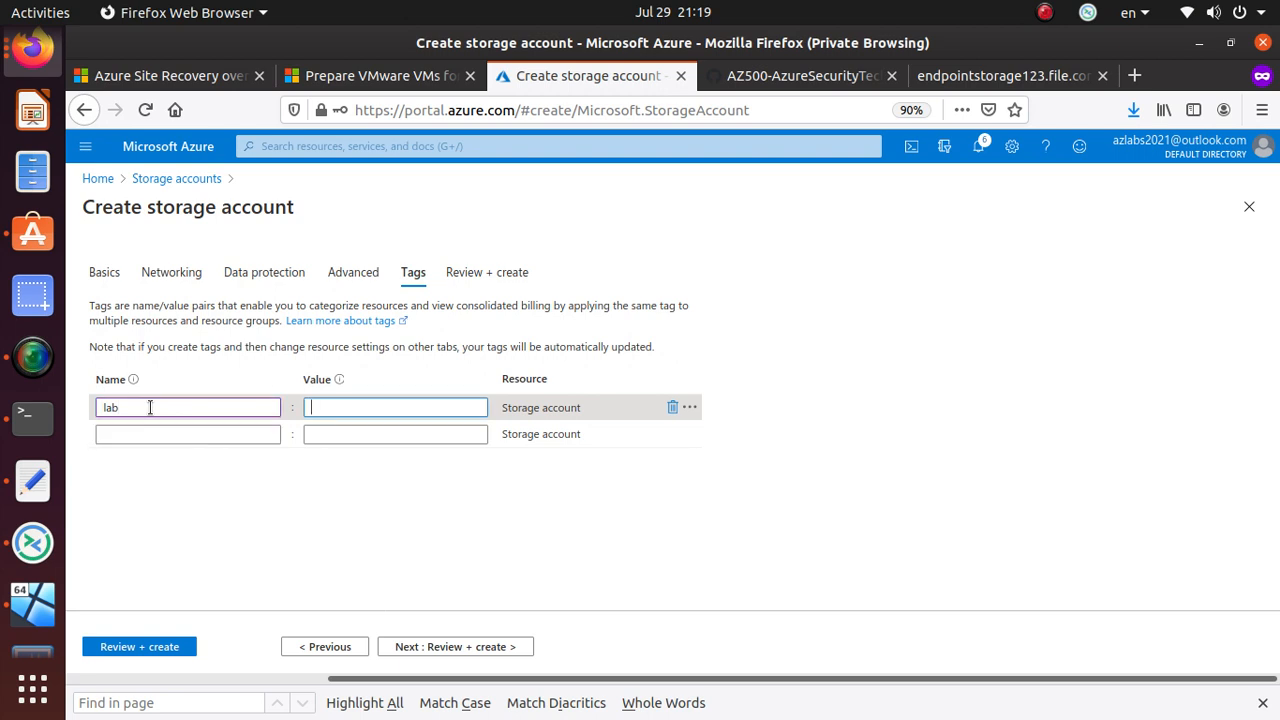
pyautogui.write('az304')
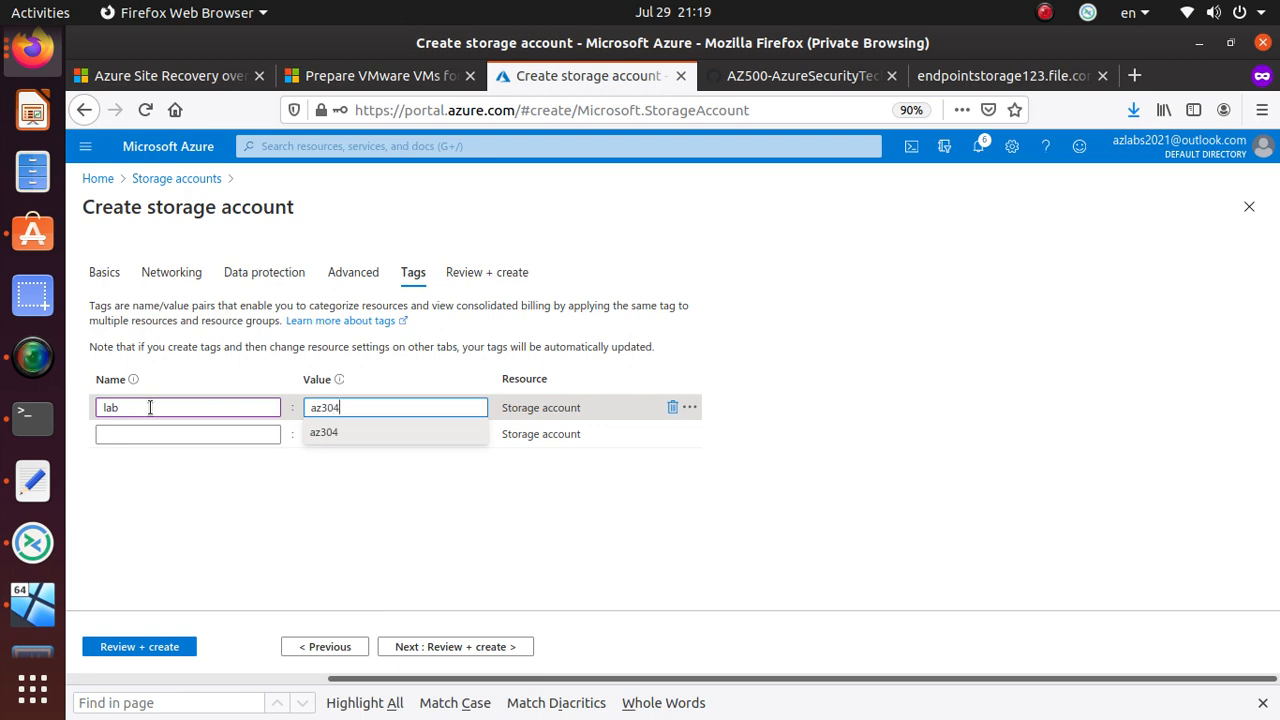
pyautogui.press('Return')
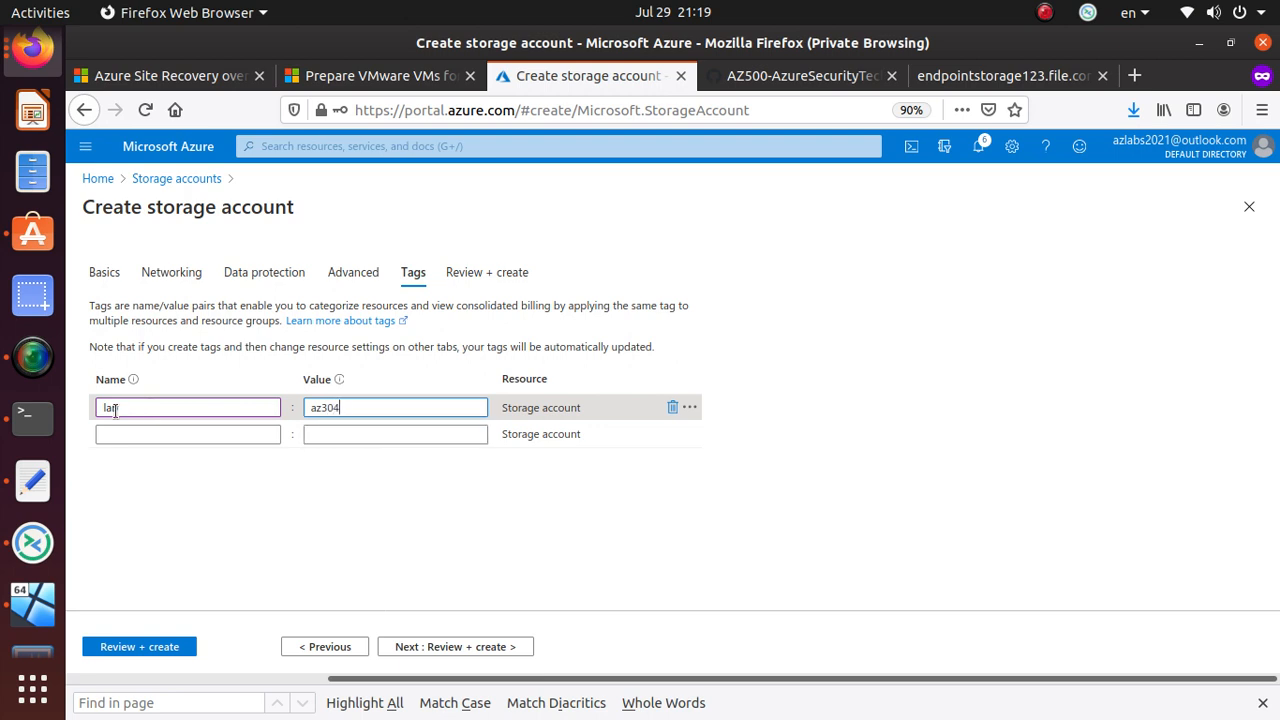
# - Delete the duplicate second lab tag row, leaving a single tag
pyautogui.click(131, 434)
pyautogui.write('lab')
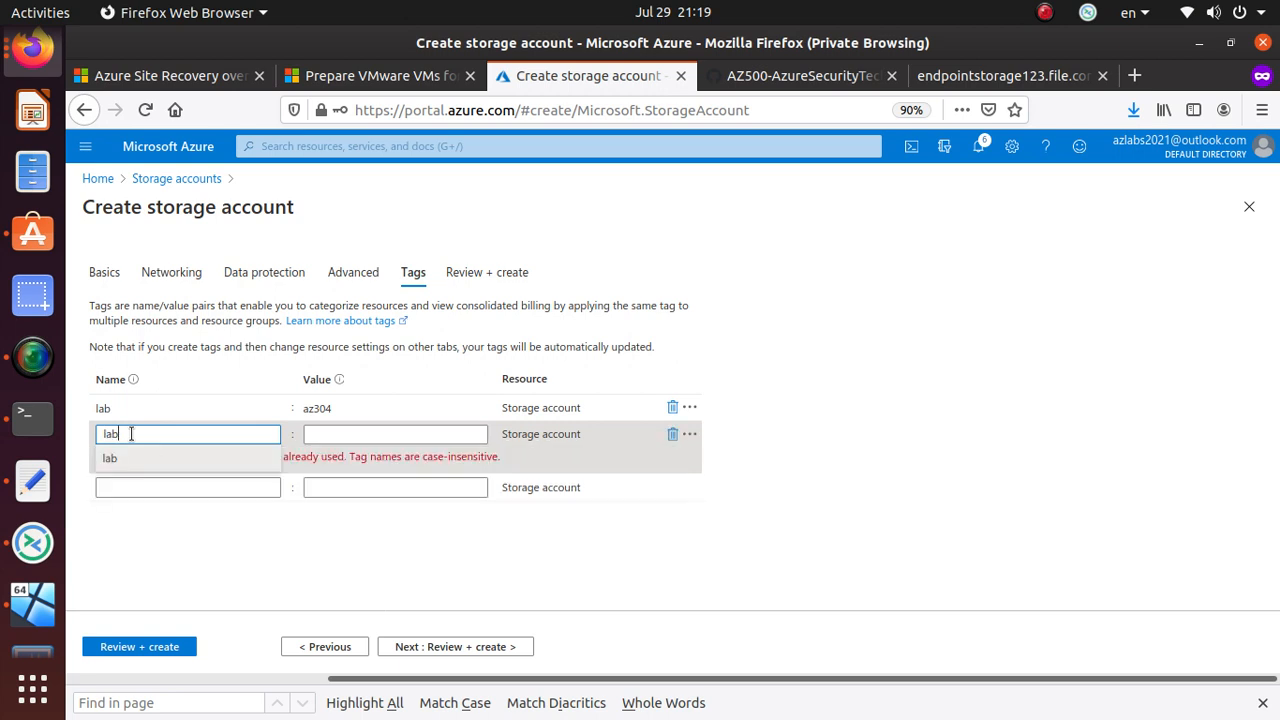
pyautogui.press('Tab')
pyautogui.moveTo(167, 434); pyautogui.dragTo(2, 440)
pyautogui.press('BackSpace')
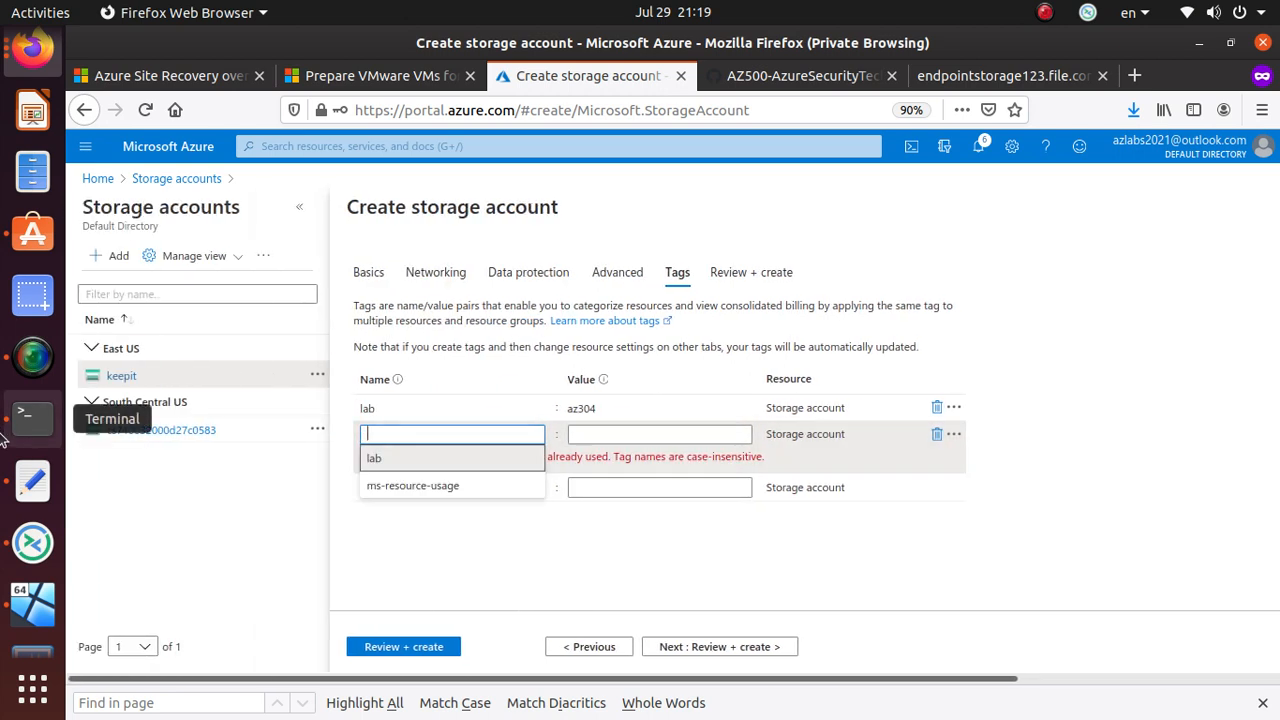
pyautogui.click(641, 410)
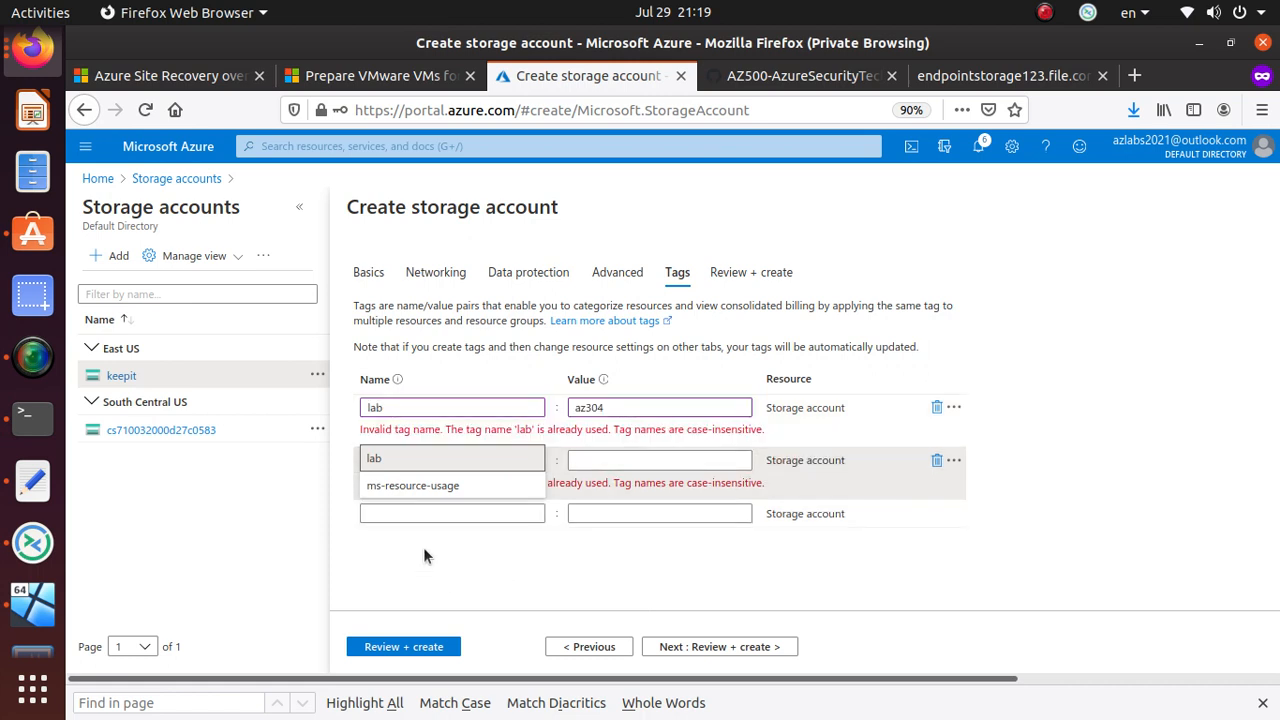
pyautogui.click(377, 458)
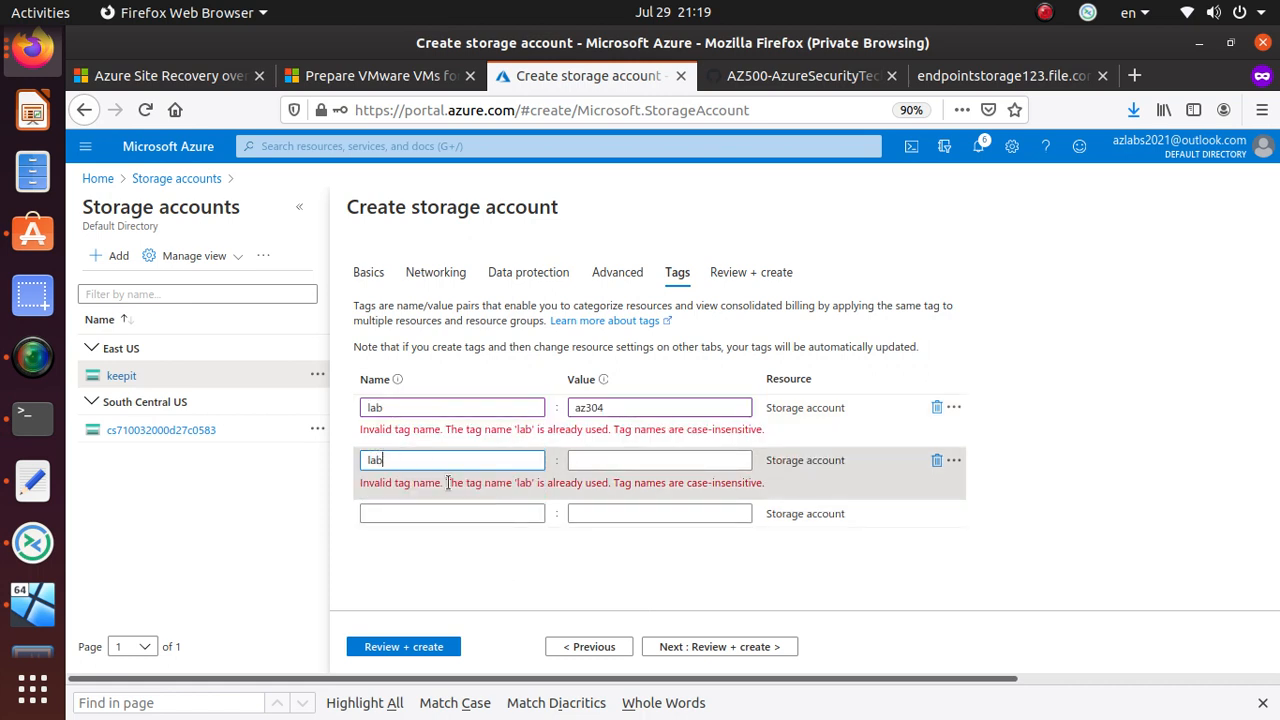
pyautogui.click(936, 460)
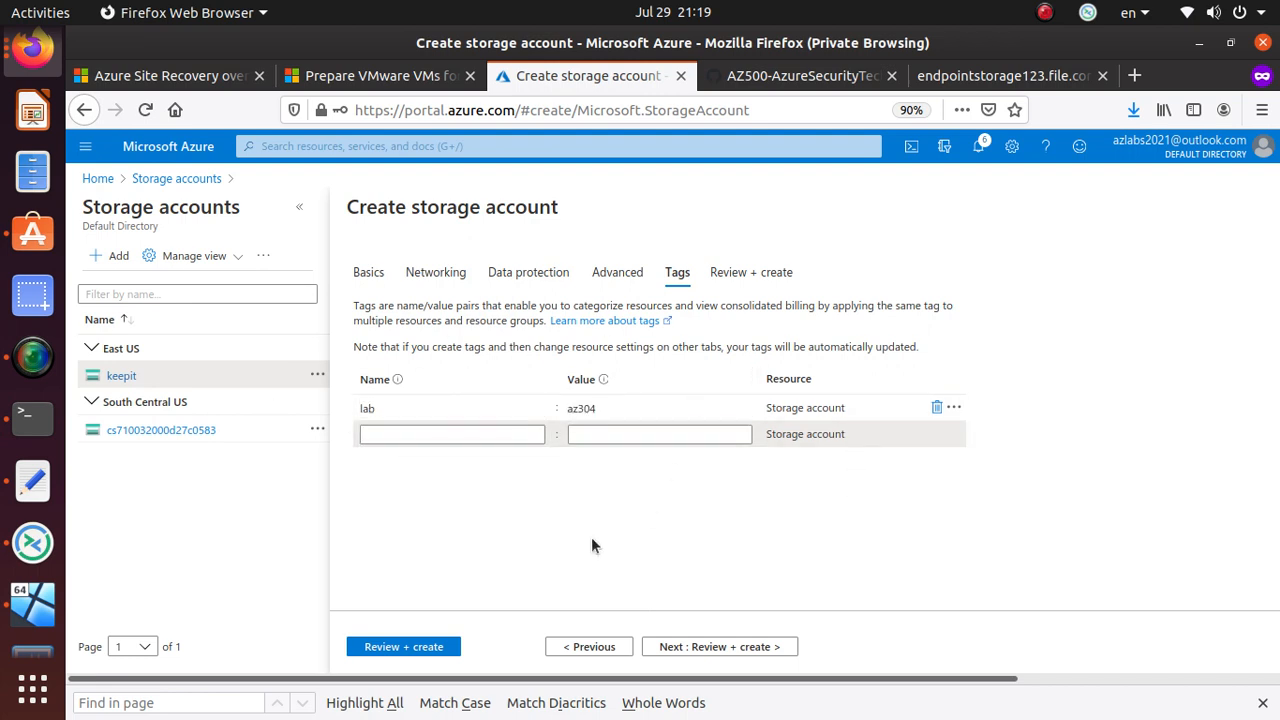
pyautogui.click(703, 650)
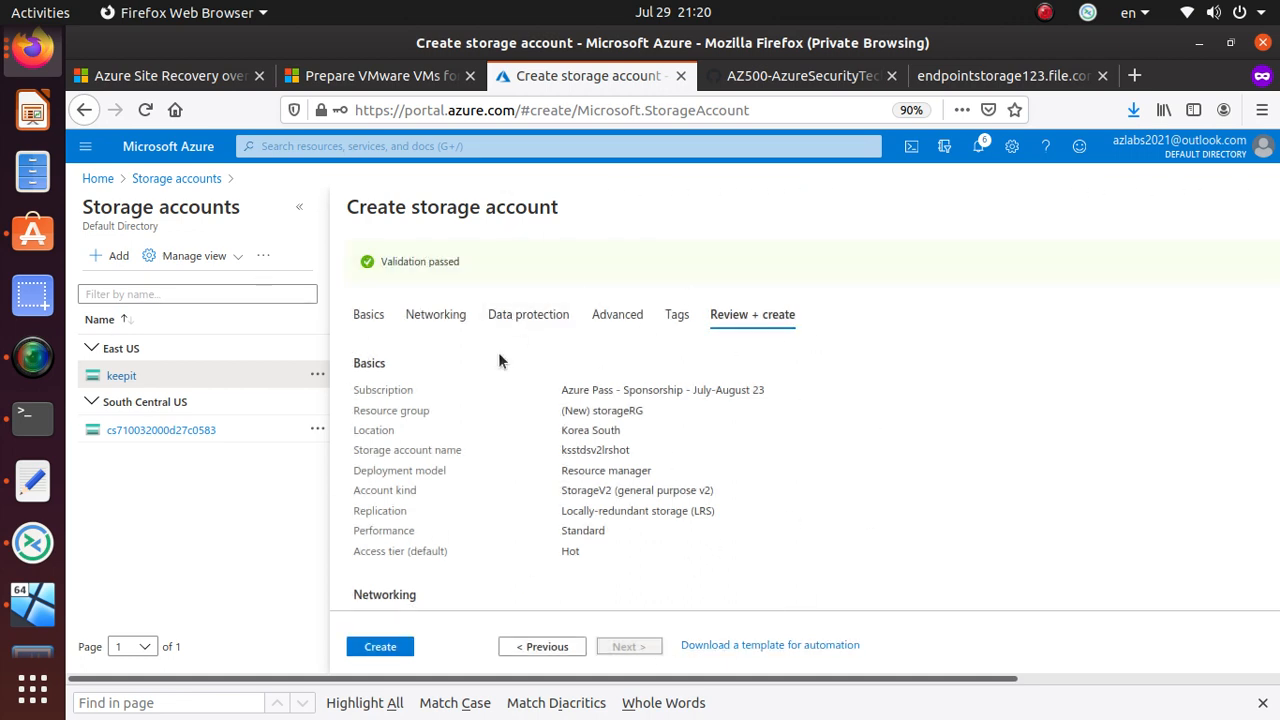
pyautogui.scroll(-2, 485, 440)
pyautogui.scroll(2, 741, 455)
pyautogui.doubleClick(400, 390)
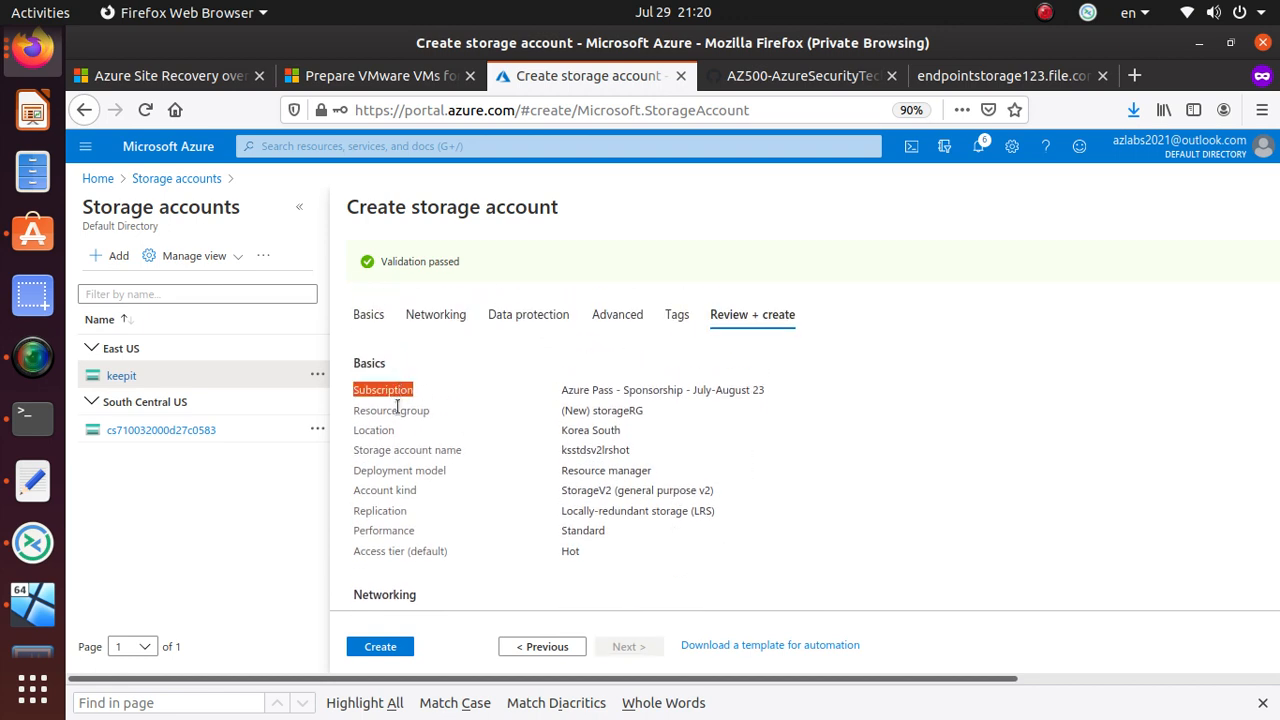
pyautogui.tripleClick(639, 411)
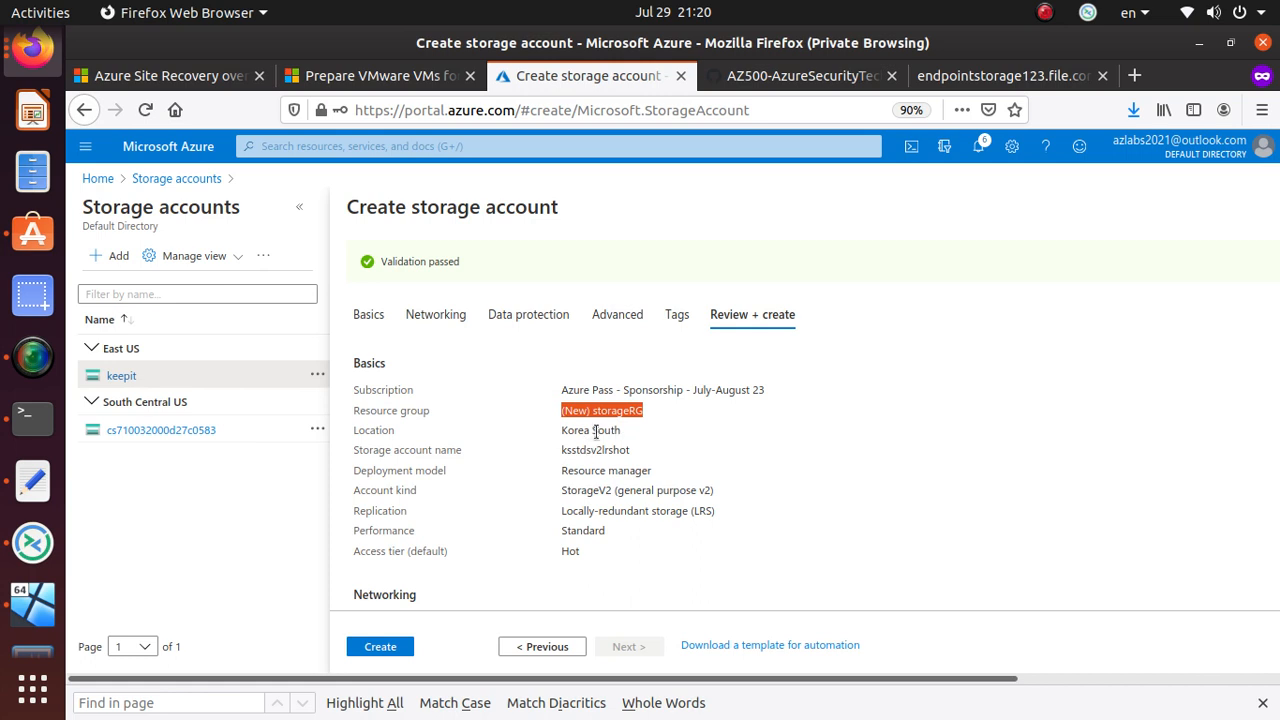
pyautogui.tripleClick(597, 432)
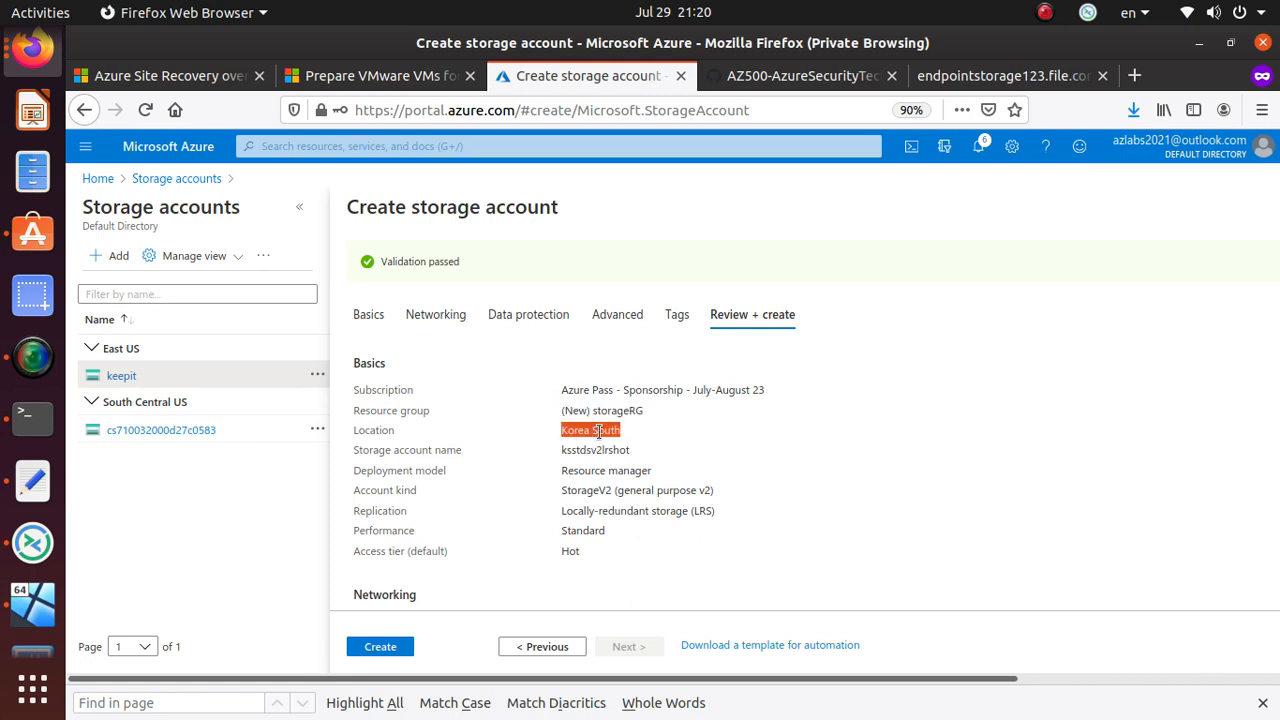
pyautogui.tripleClick(599, 450)
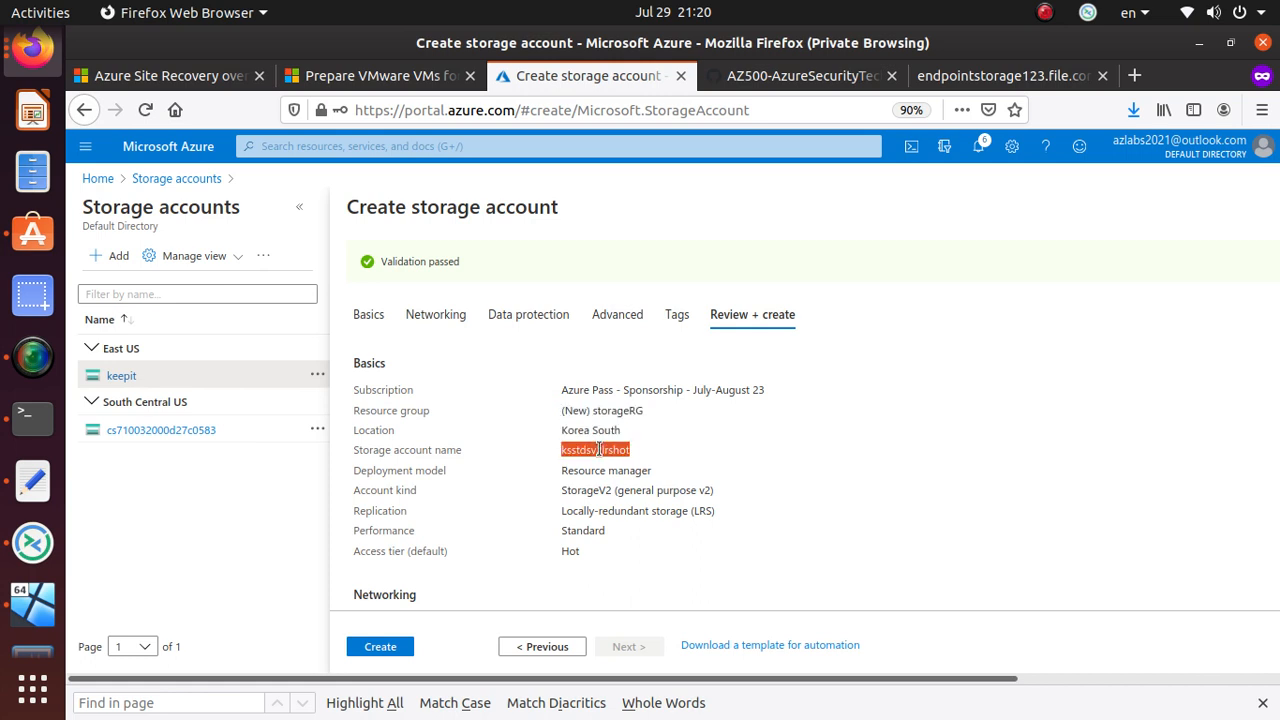
pyautogui.tripleClick(632, 472)
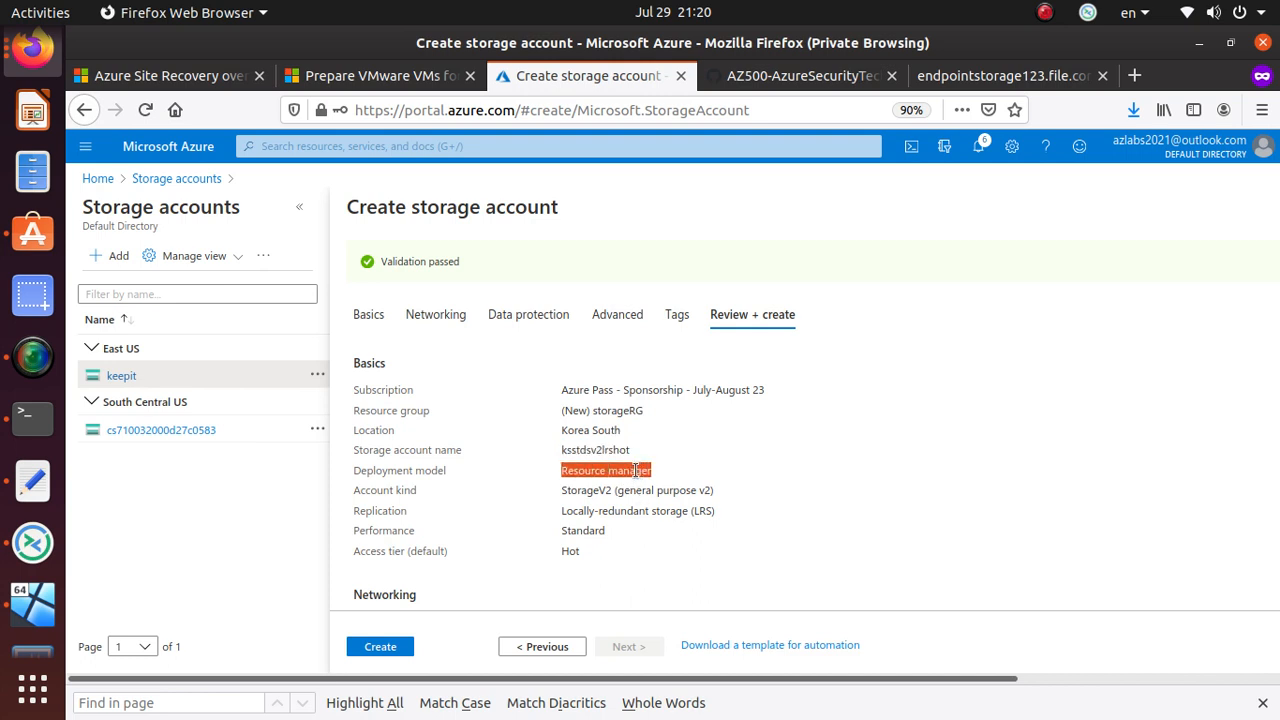
pyautogui.scroll(-2, 636, 470)
pyautogui.tripleClick(616, 403)
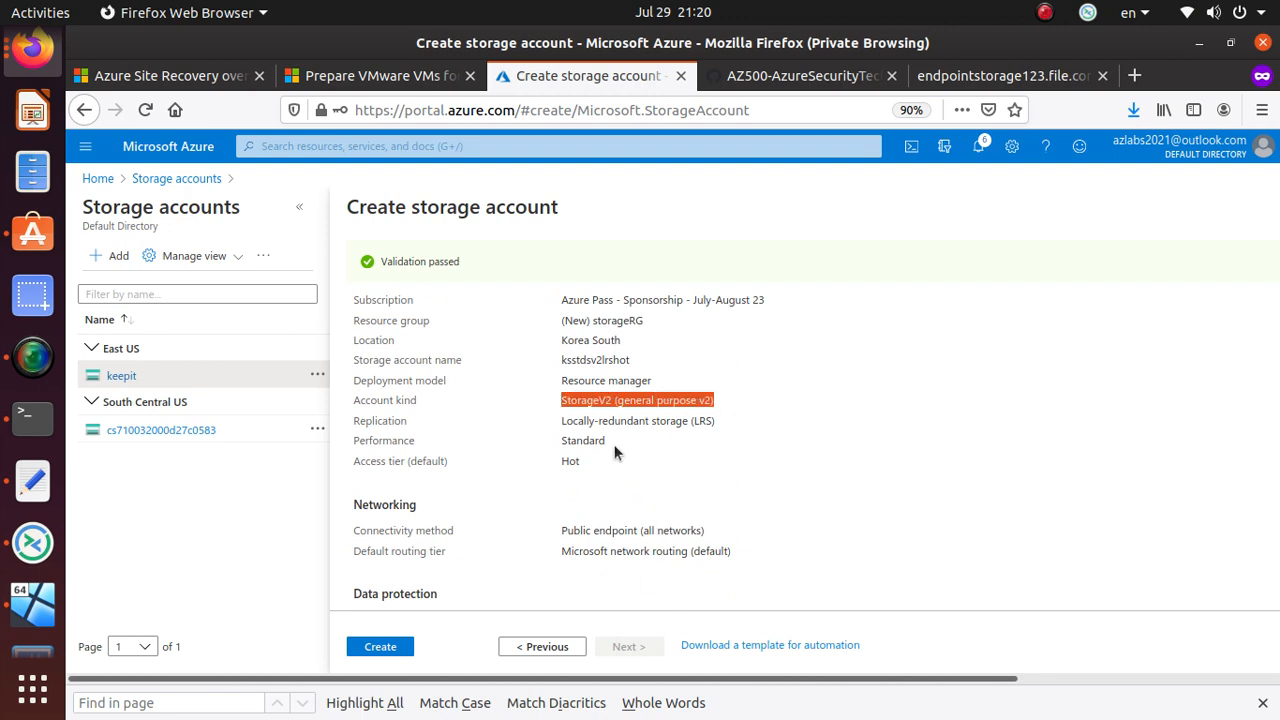
pyautogui.tripleClick(652, 422)
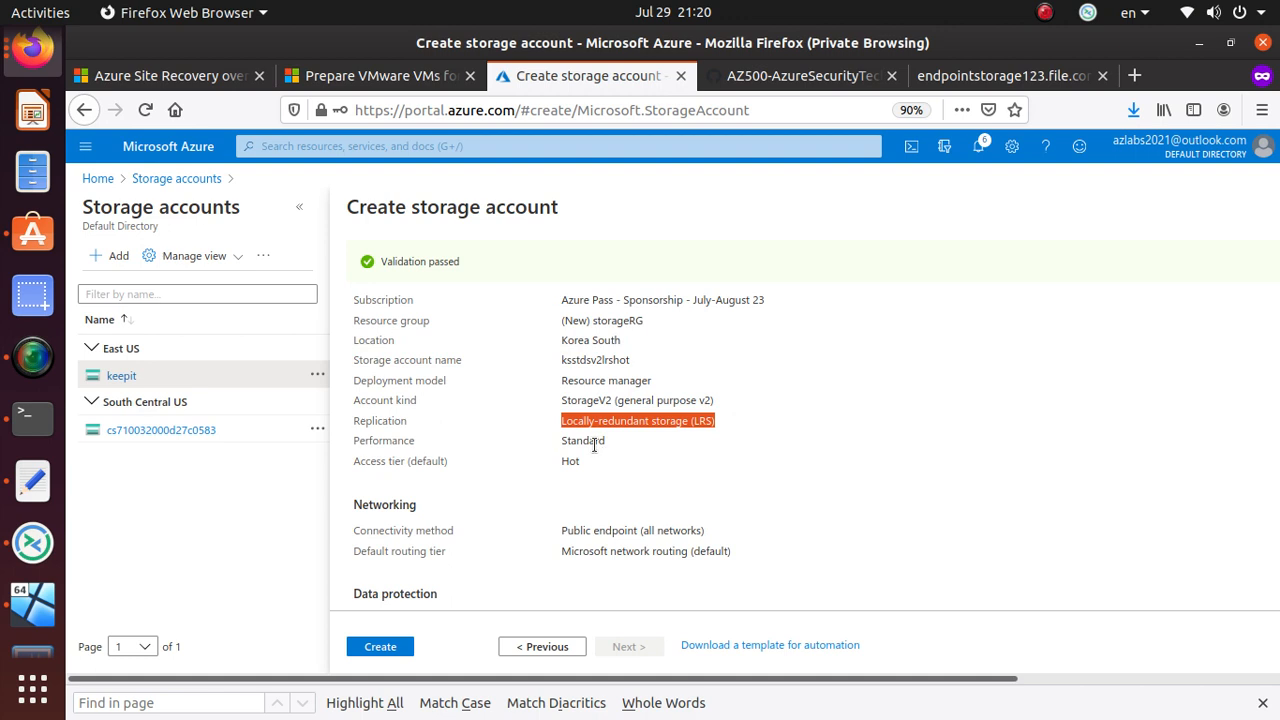
pyautogui.tripleClick(594, 442)
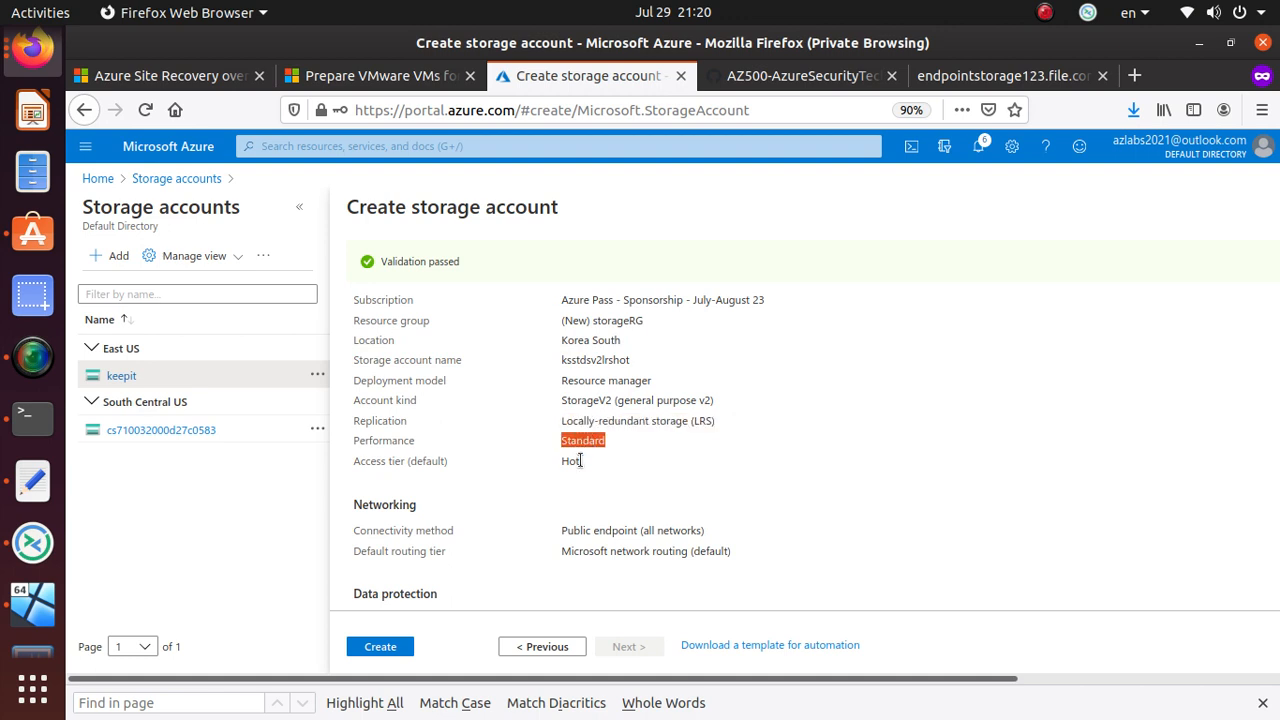
pyautogui.tripleClick(566, 461)
pyautogui.scroll(-3, 566, 461)
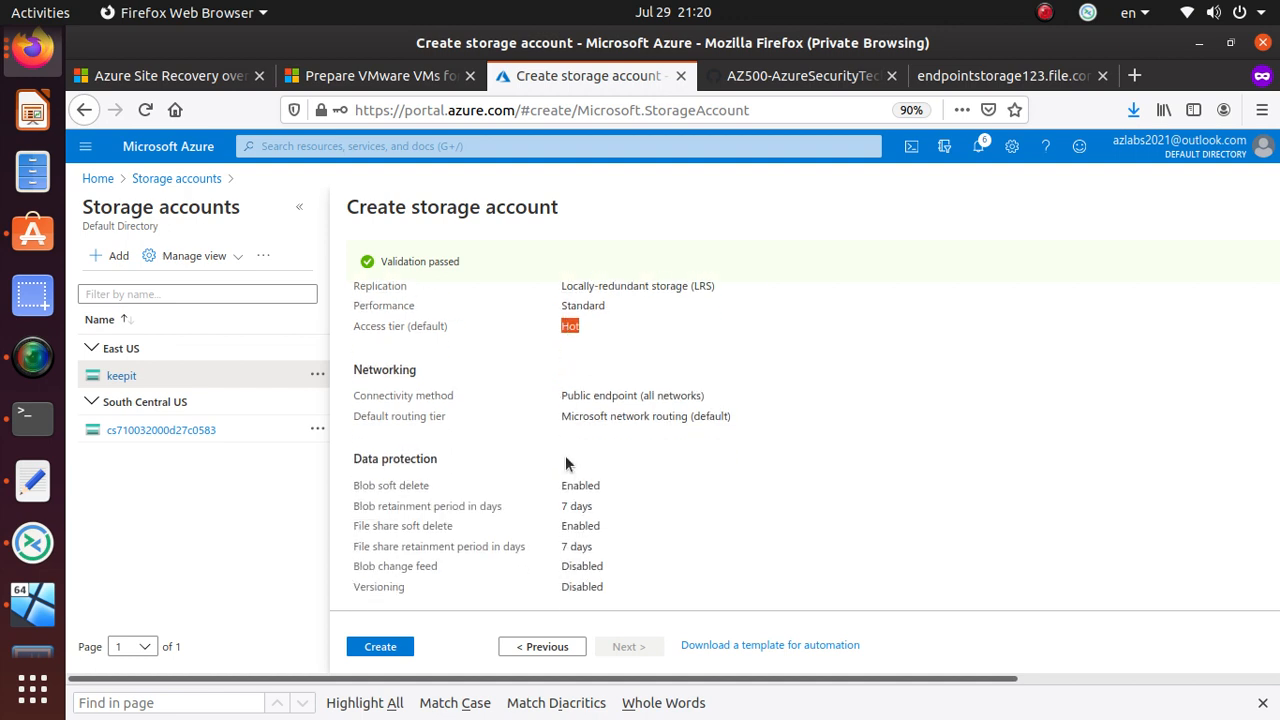
pyautogui.tripleClick(652, 397)
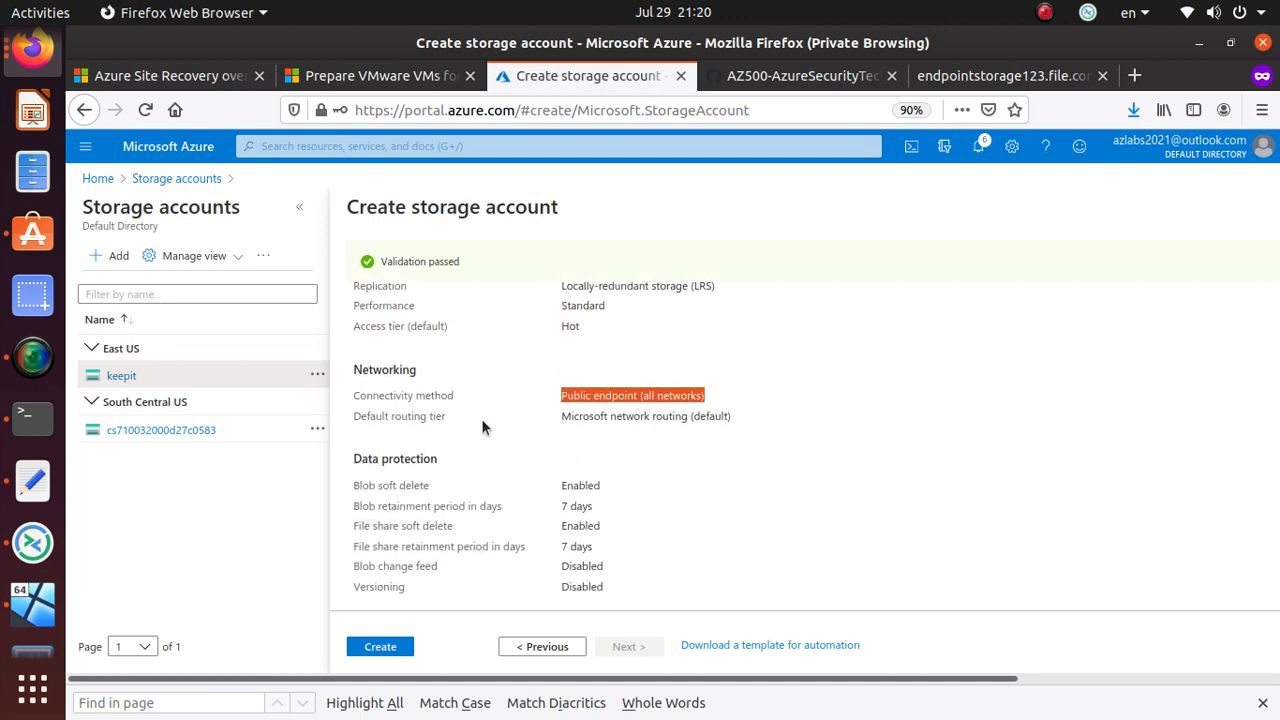
pyautogui.tripleClick(709, 417)
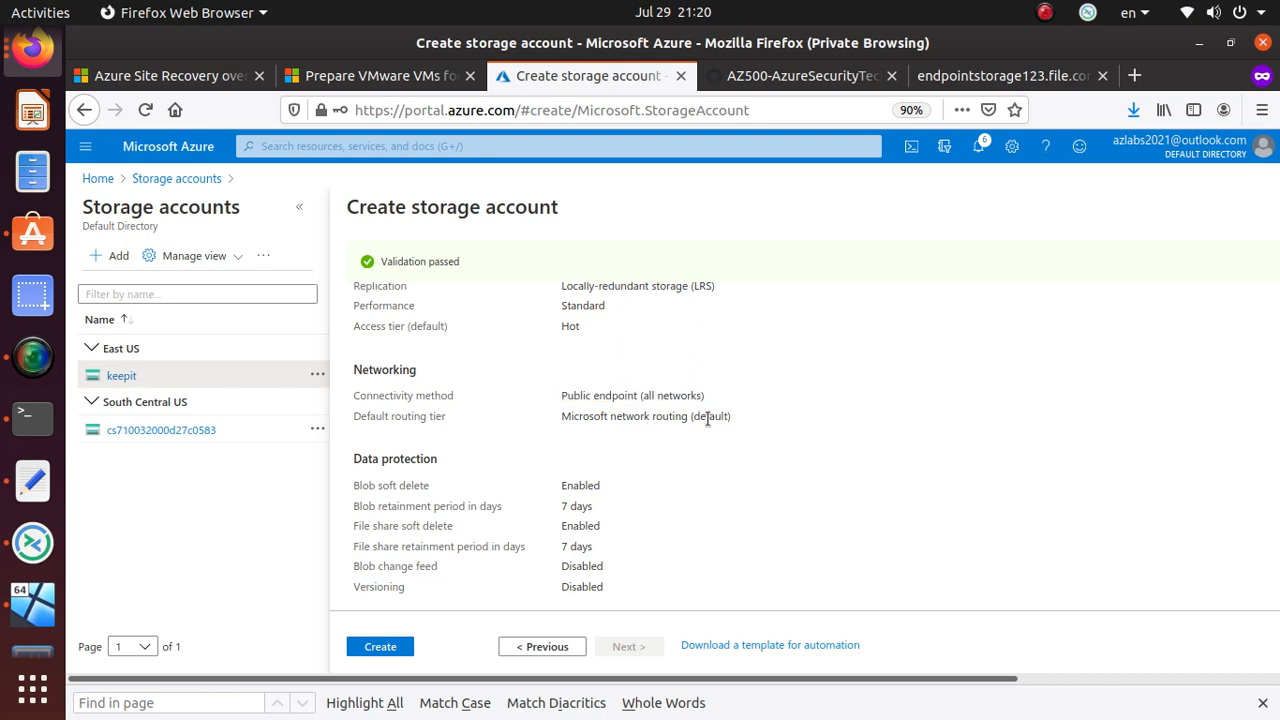
pyautogui.scroll(-3, 681, 486)
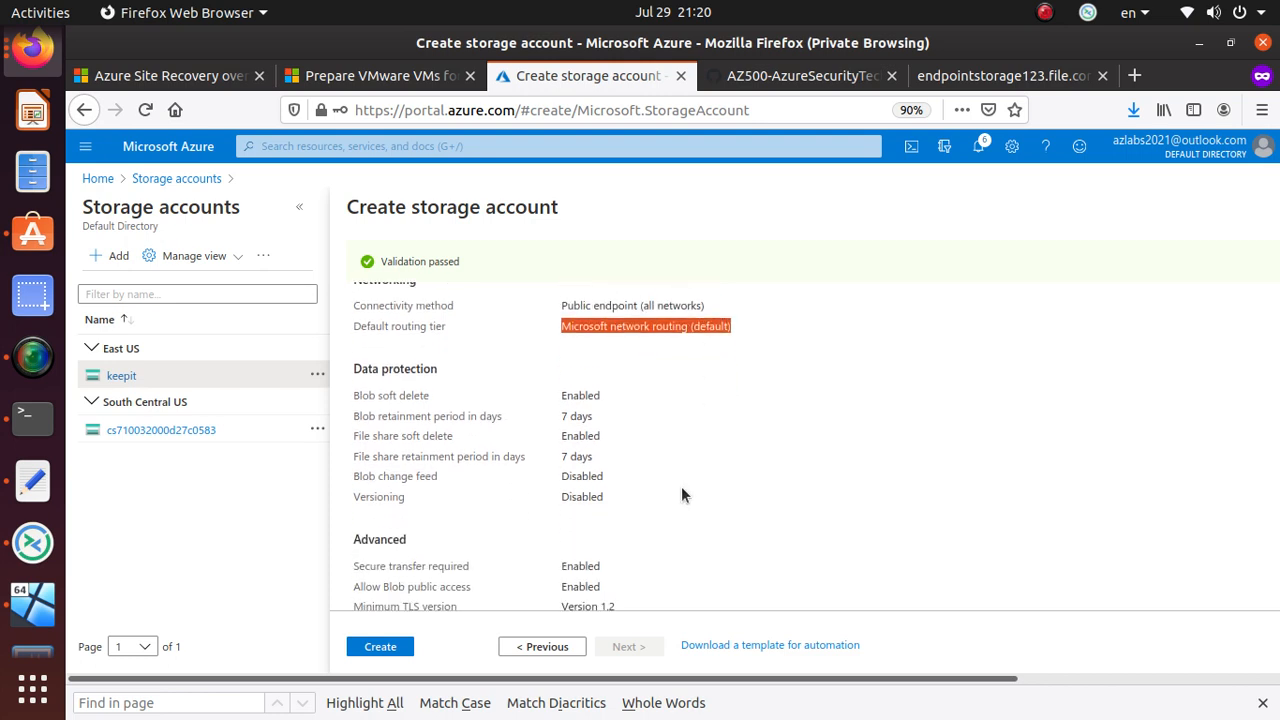
pyautogui.scroll(1, 565, 484)
pyautogui.tripleClick(410, 350)
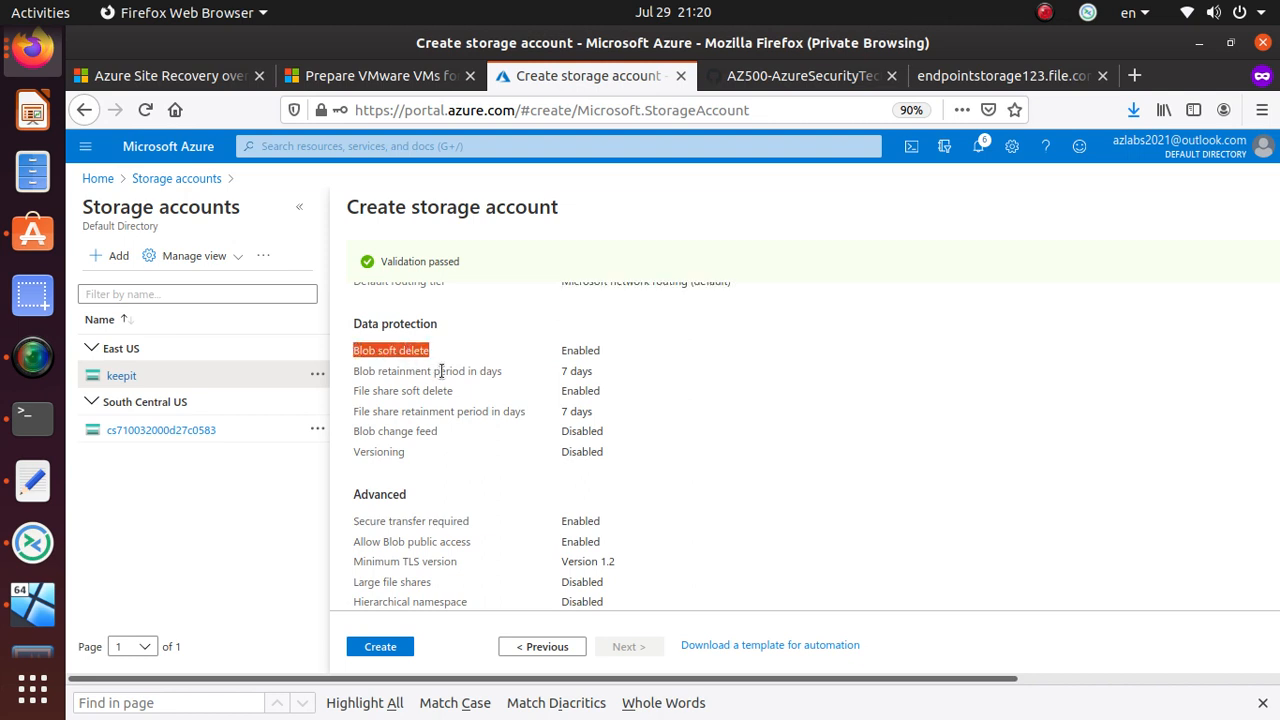
pyautogui.tripleClick(440, 371)
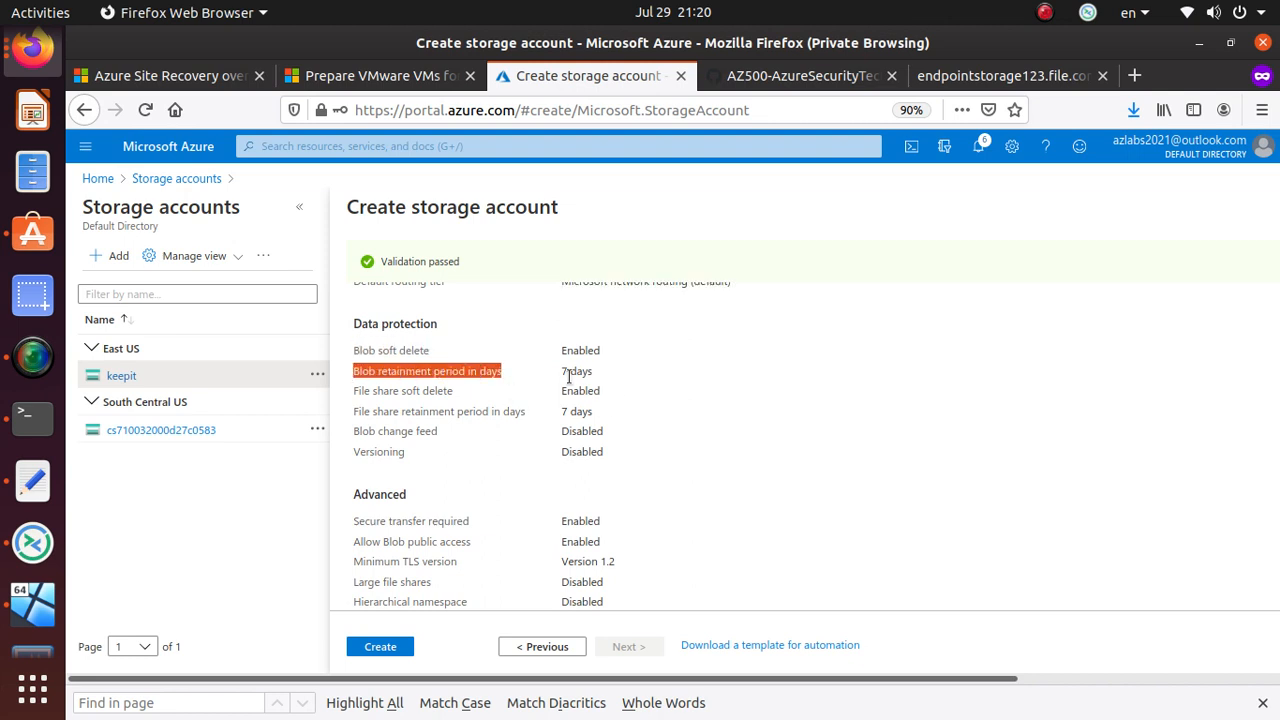
pyautogui.tripleClick(415, 390)
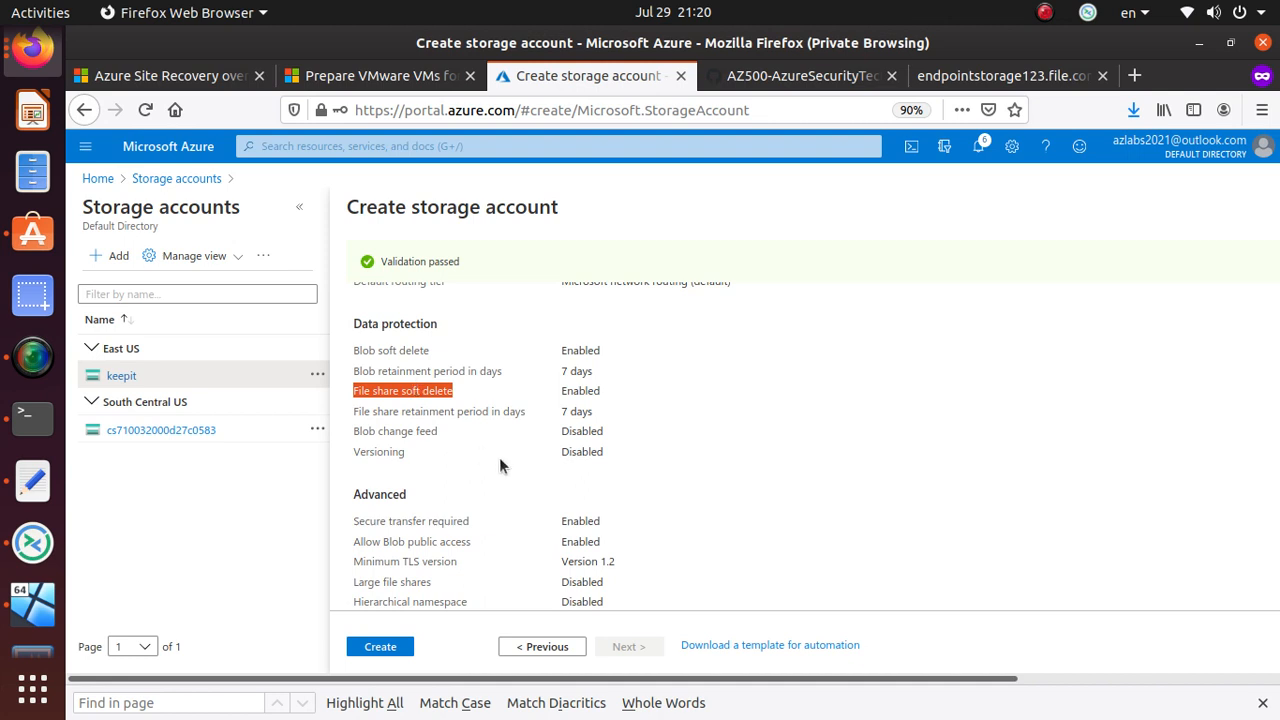
pyautogui.tripleClick(428, 411)
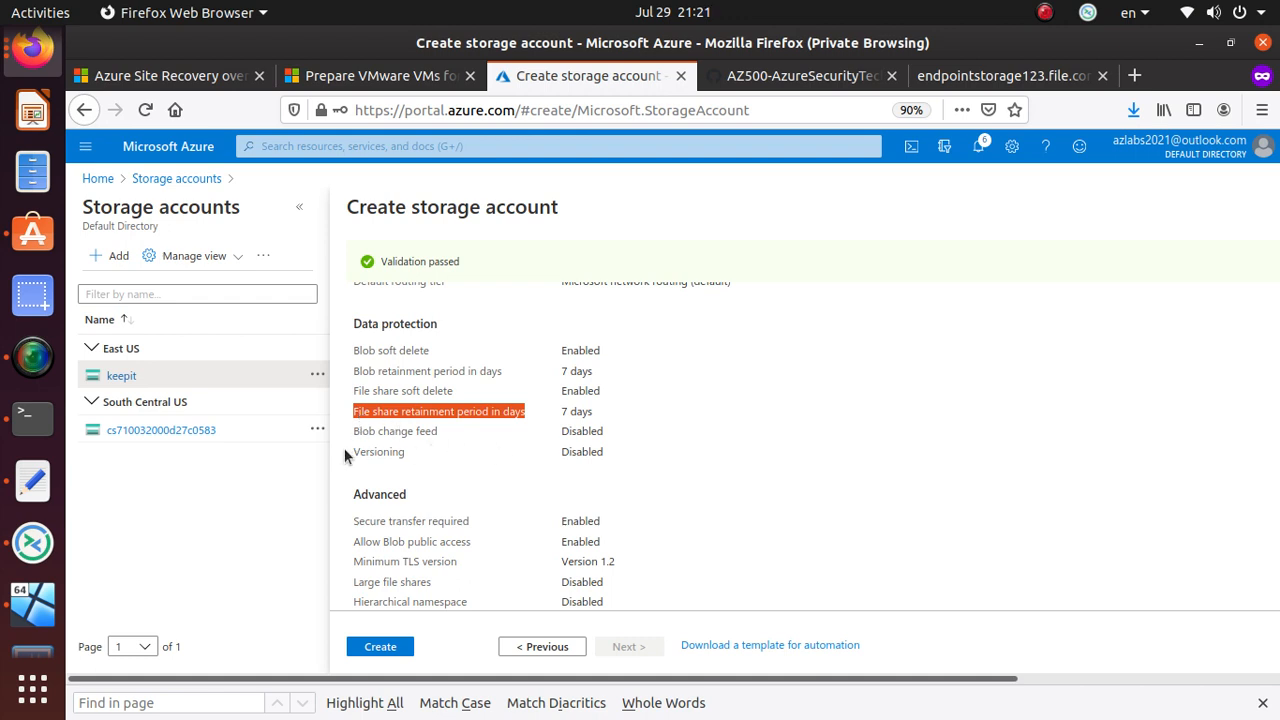
pyautogui.moveTo(604, 452); pyautogui.dragTo(350, 437)
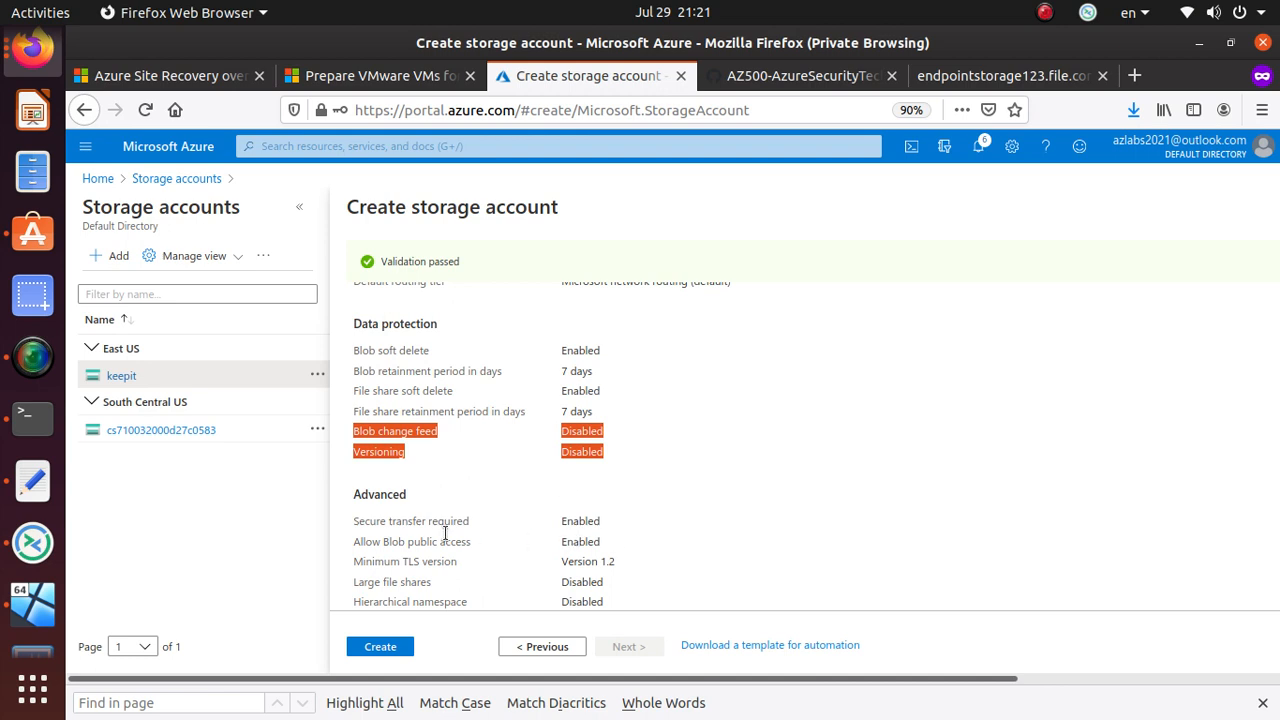
pyautogui.scroll(-2, 437, 537)
pyautogui.scroll(-1, 530, 476)
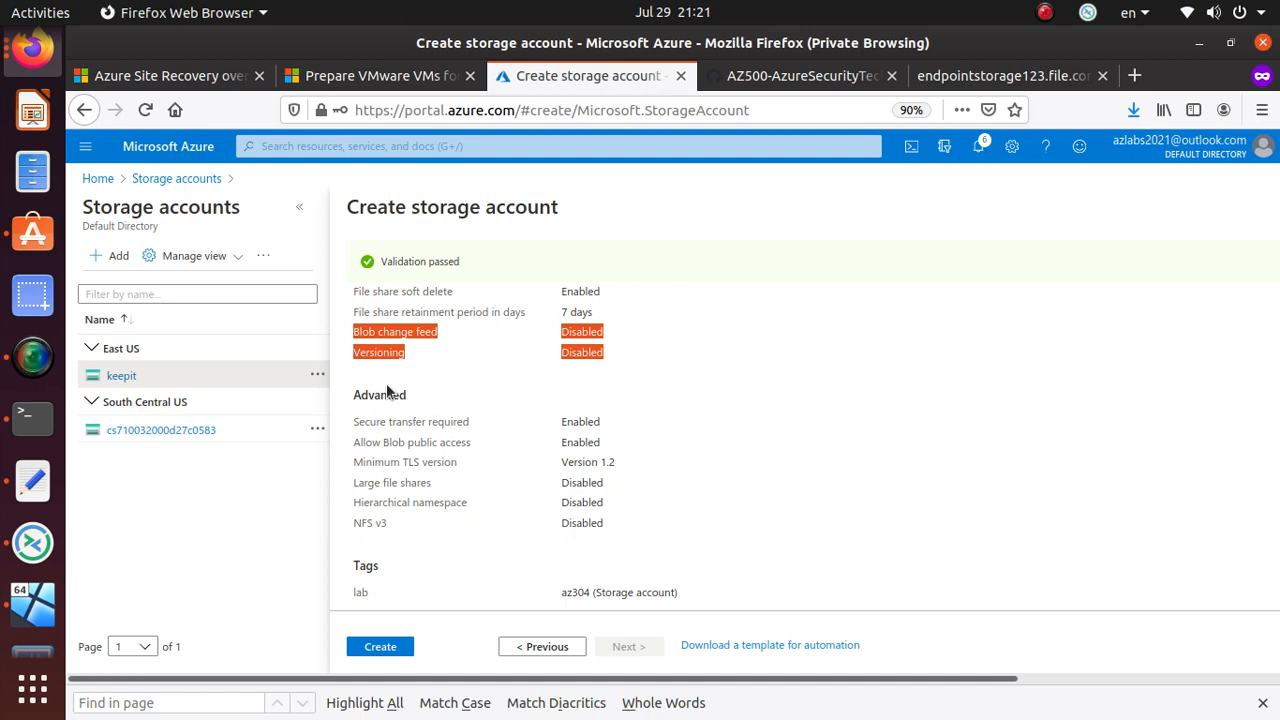
pyautogui.tripleClick(425, 422)
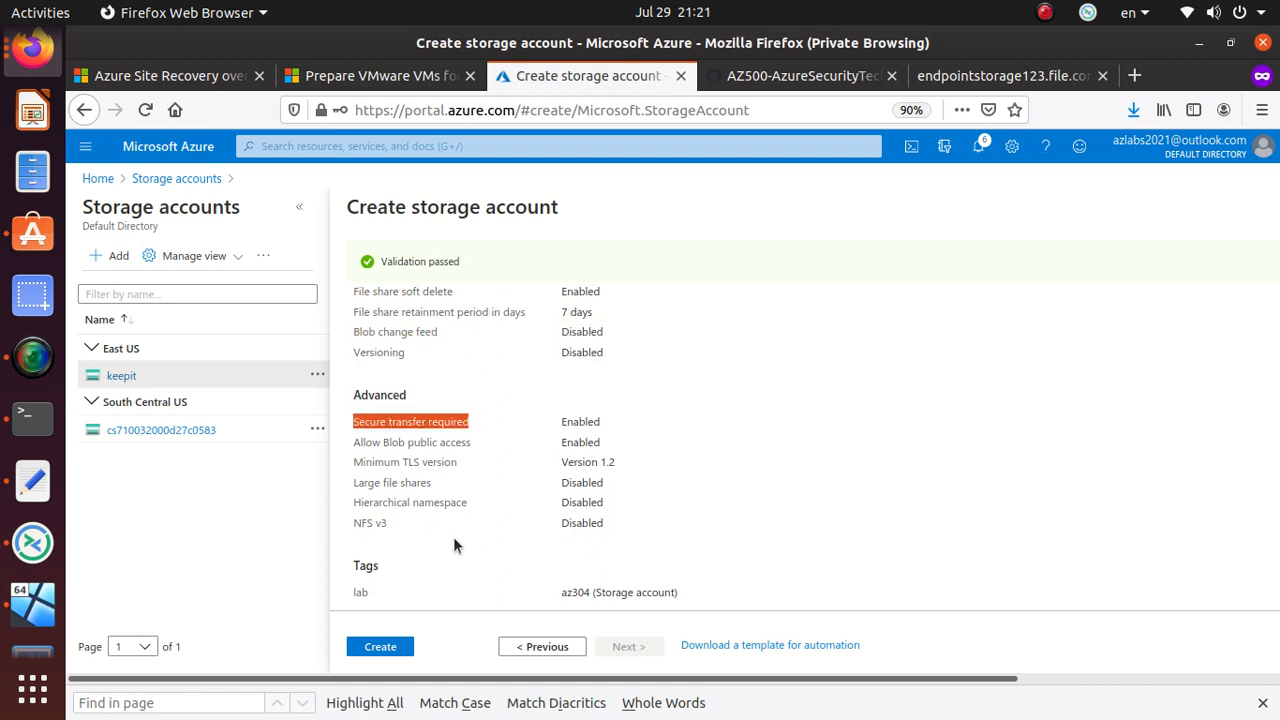
pyautogui.tripleClick(429, 443)
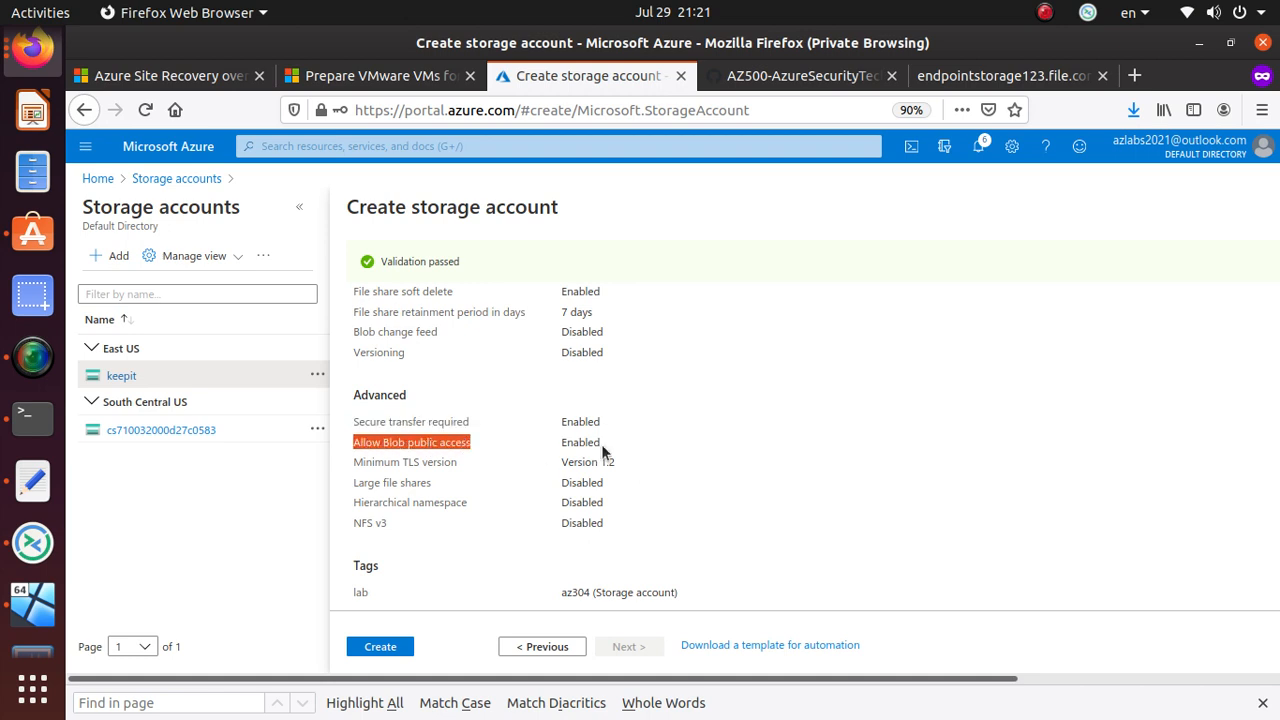
pyautogui.tripleClick(414, 465)
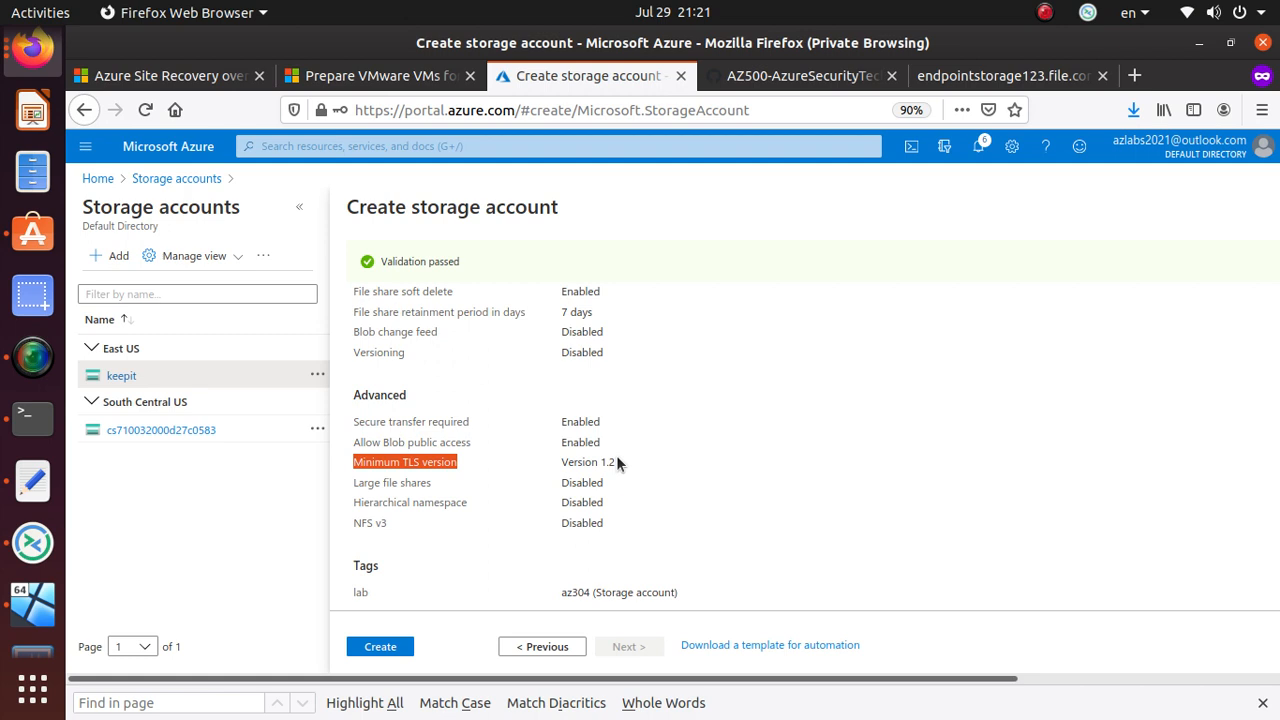
pyautogui.doubleClick(400, 482)
pyautogui.tripleClick(400, 482)
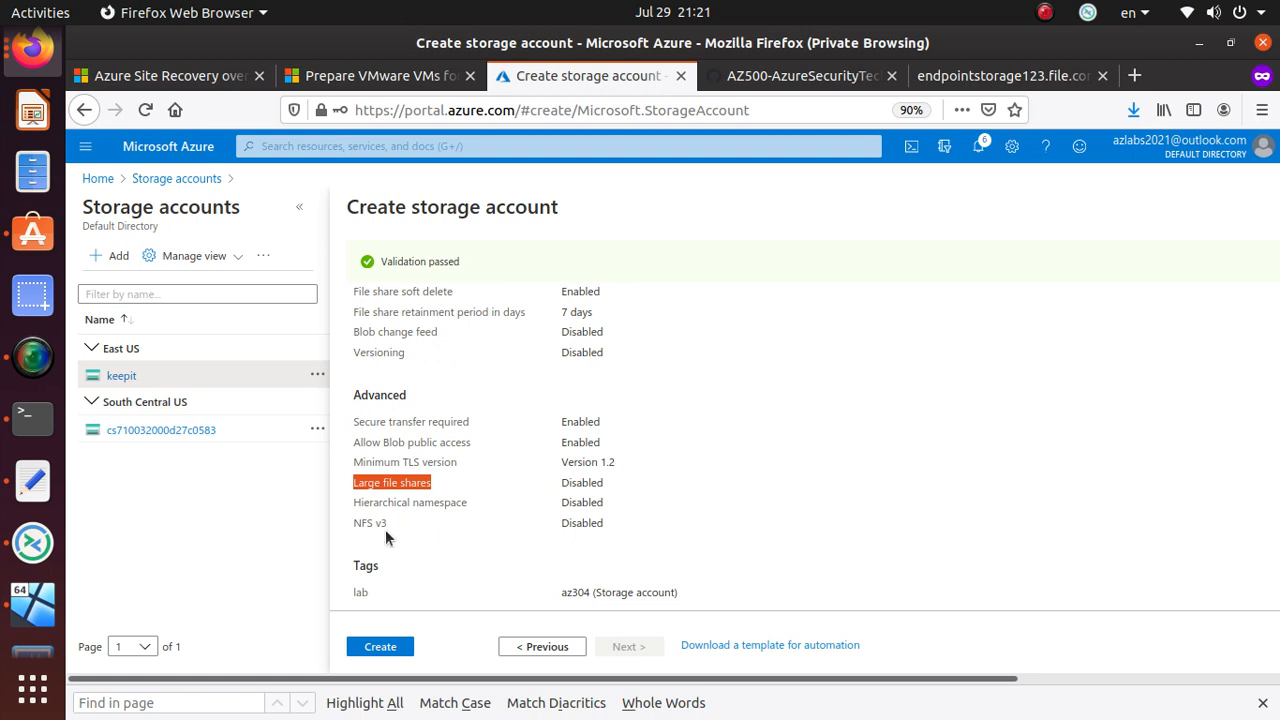
pyautogui.moveTo(605, 522); pyautogui.dragTo(334, 508)
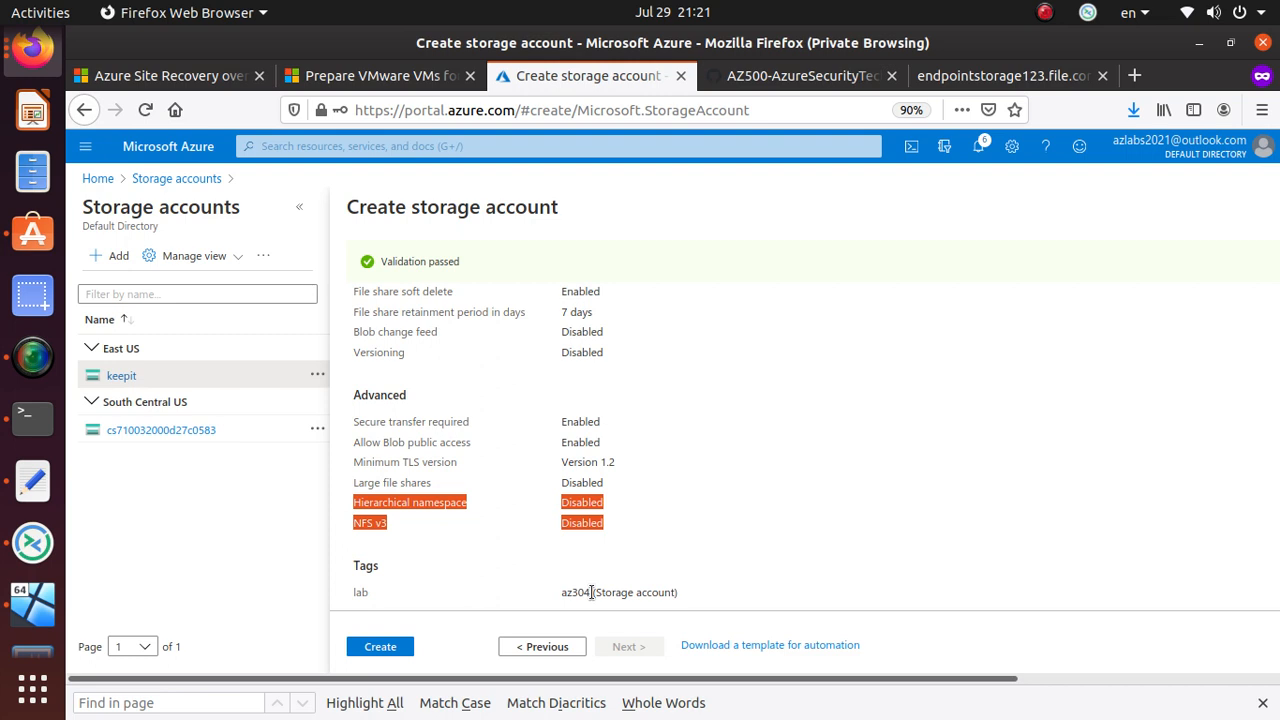
# - Create the storage account and wait for the storageRG deployment to report complete
pyautogui.click(383, 649)
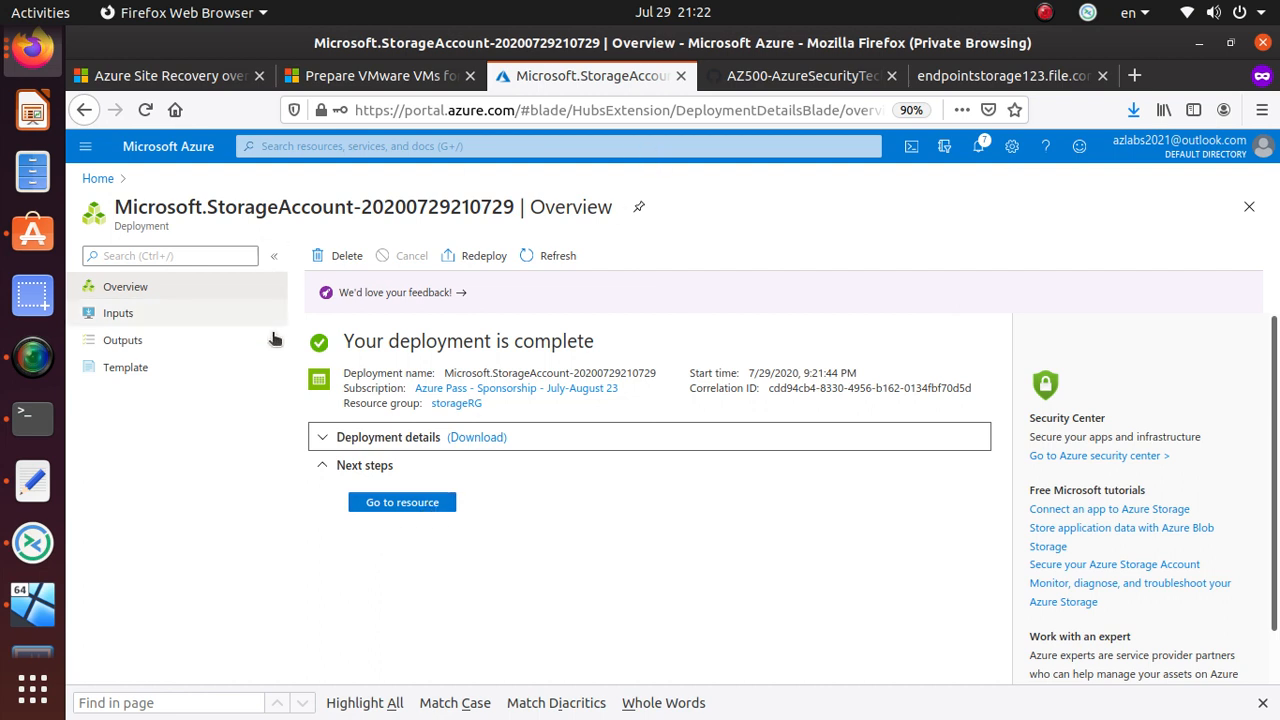
pyautogui.tripleClick(463, 344)
# - Open the ksstdsv2lrshot overview and bring up its Open in Explorer download panel
pyautogui.click(410, 505)
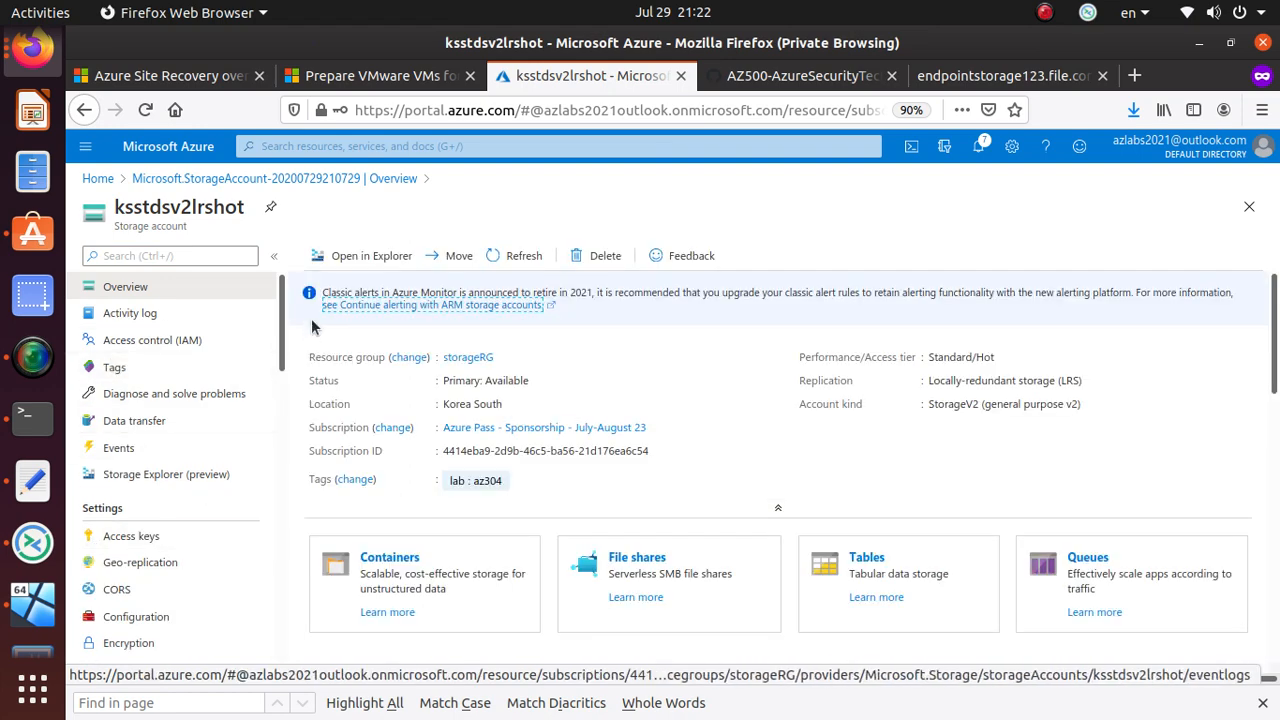
pyautogui.scroll(-2, 311, 318)
pyautogui.scroll(-1, 187, 368)
pyautogui.scroll(-9, 188, 372)
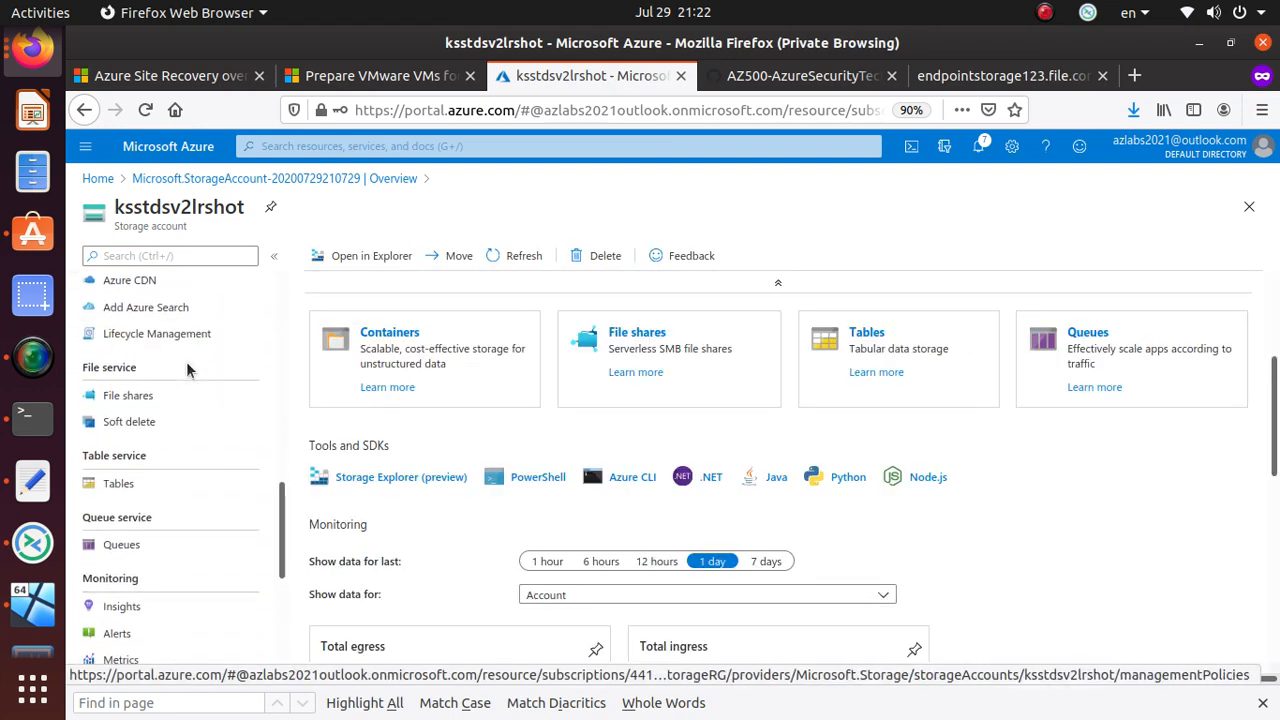
pyautogui.scroll(12, 195, 380)
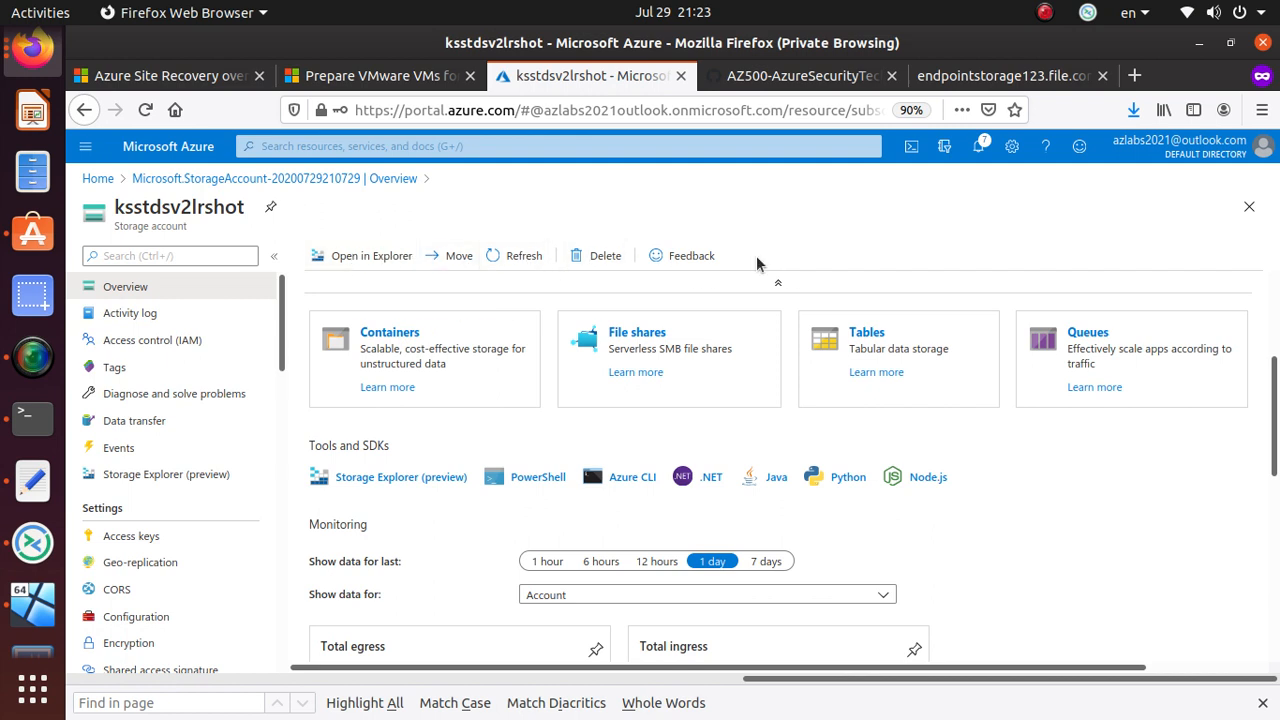
pyautogui.click(380, 258)
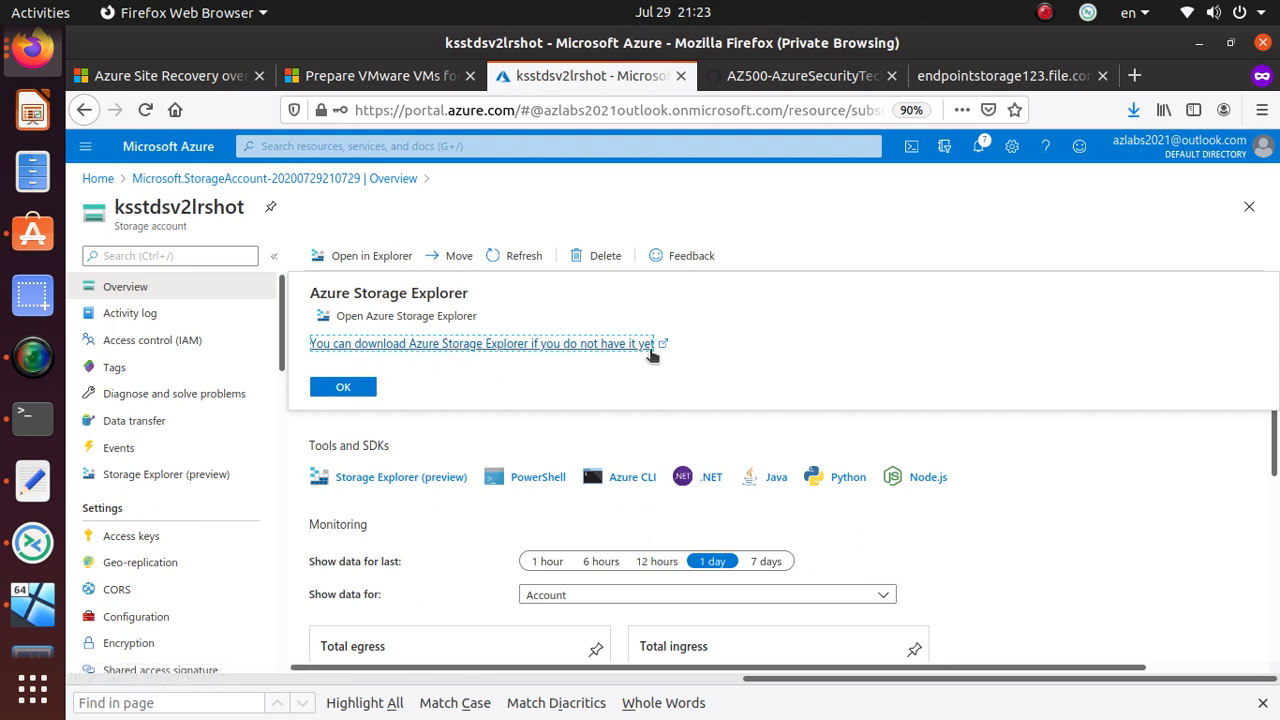
# - Open the Storage Explorer product page, copy its address, and start a blank Text Editor document
pyautogui.click(545, 345)
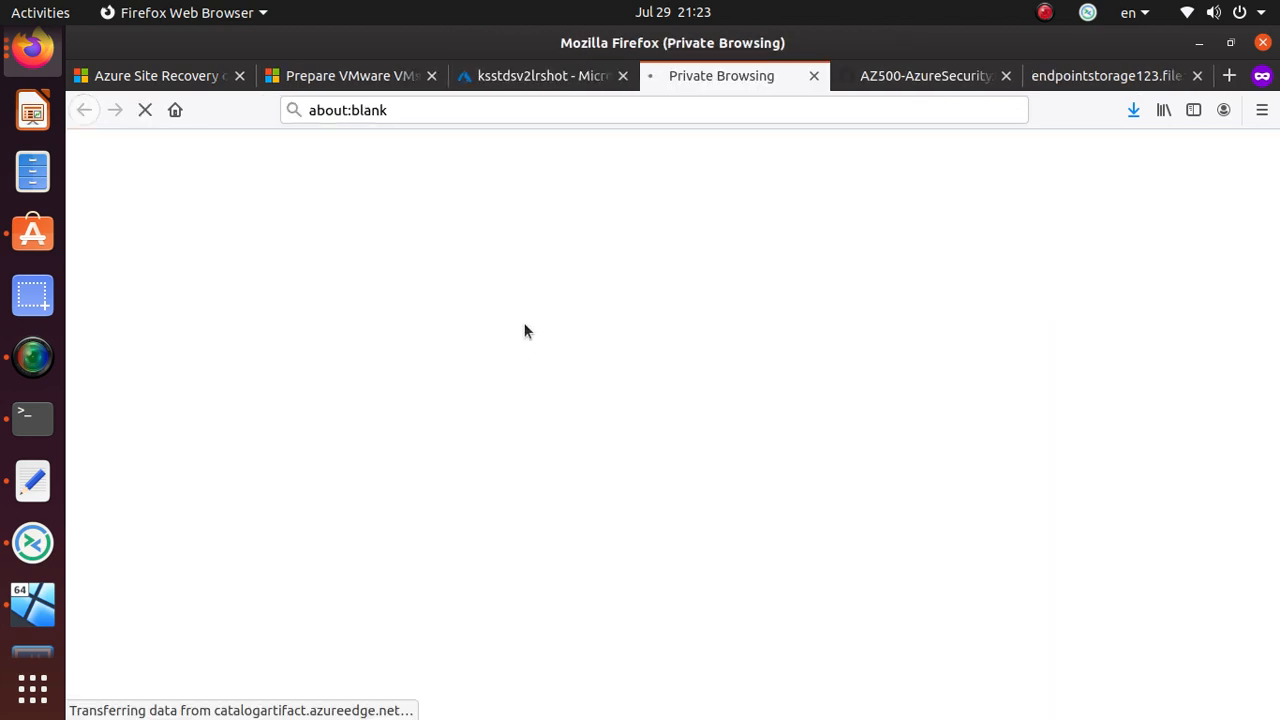
pyautogui.click(628, 110)
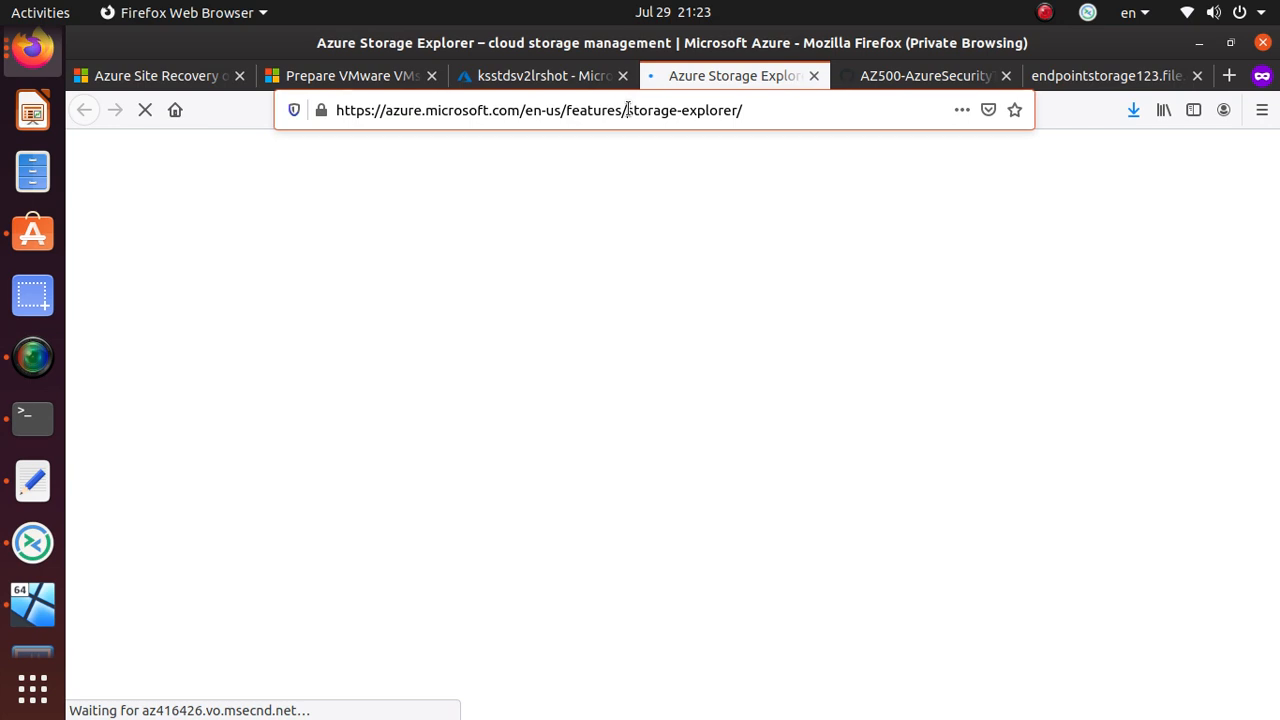
pyautogui.rightClick(630, 112)
pyautogui.click(686, 171)
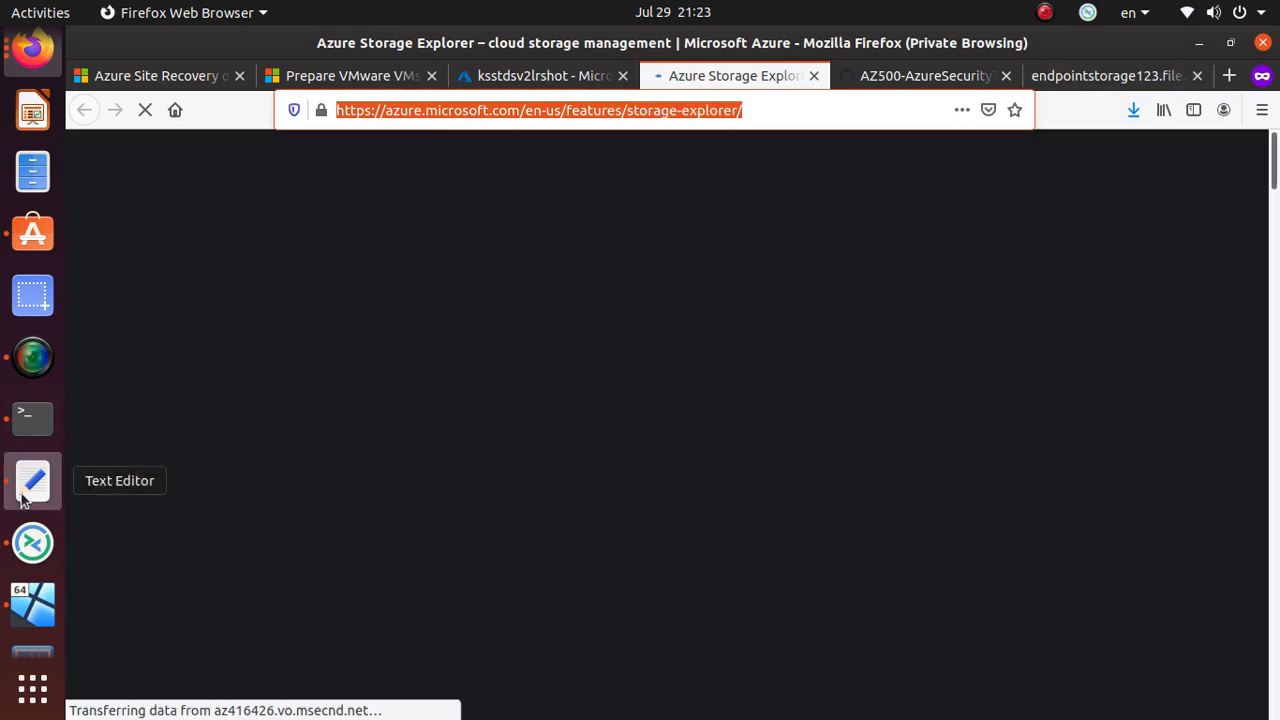
pyautogui.click(31, 481)
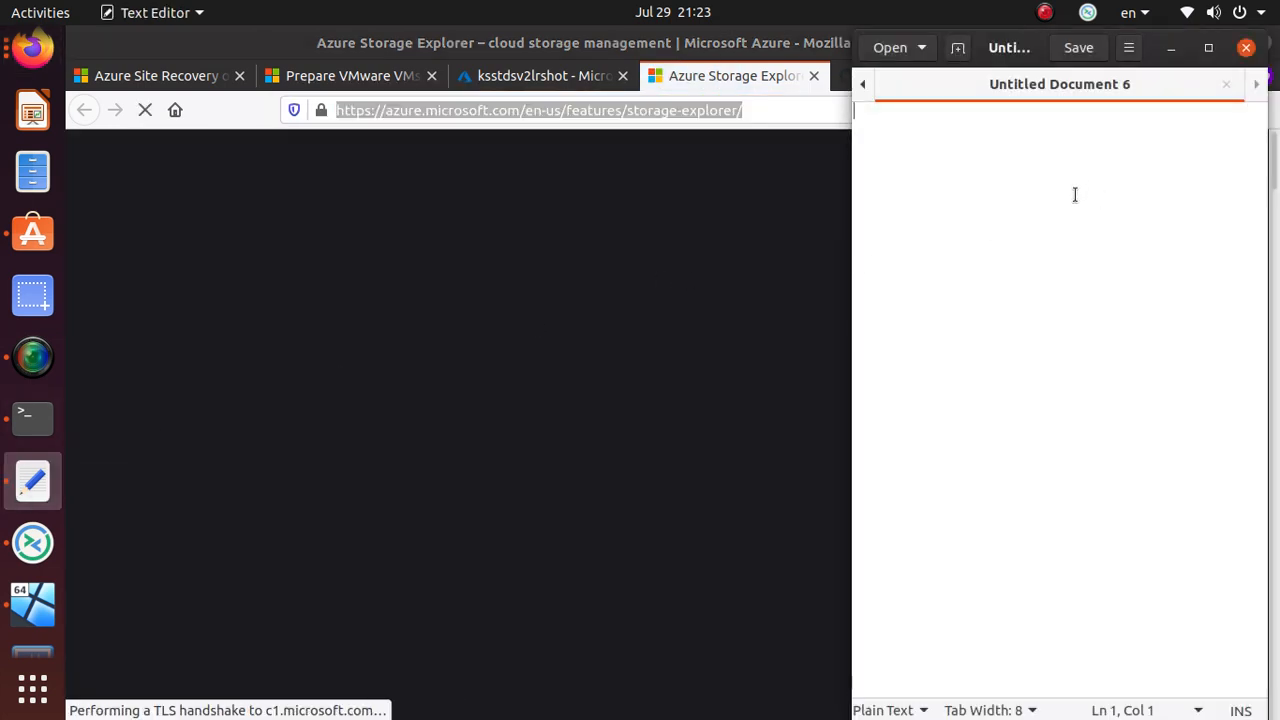
# - Paste the Storage Explorer address into Untitled Document 6, then view the operating system download choices
pyautogui.hotkey('ctrl', 'v')
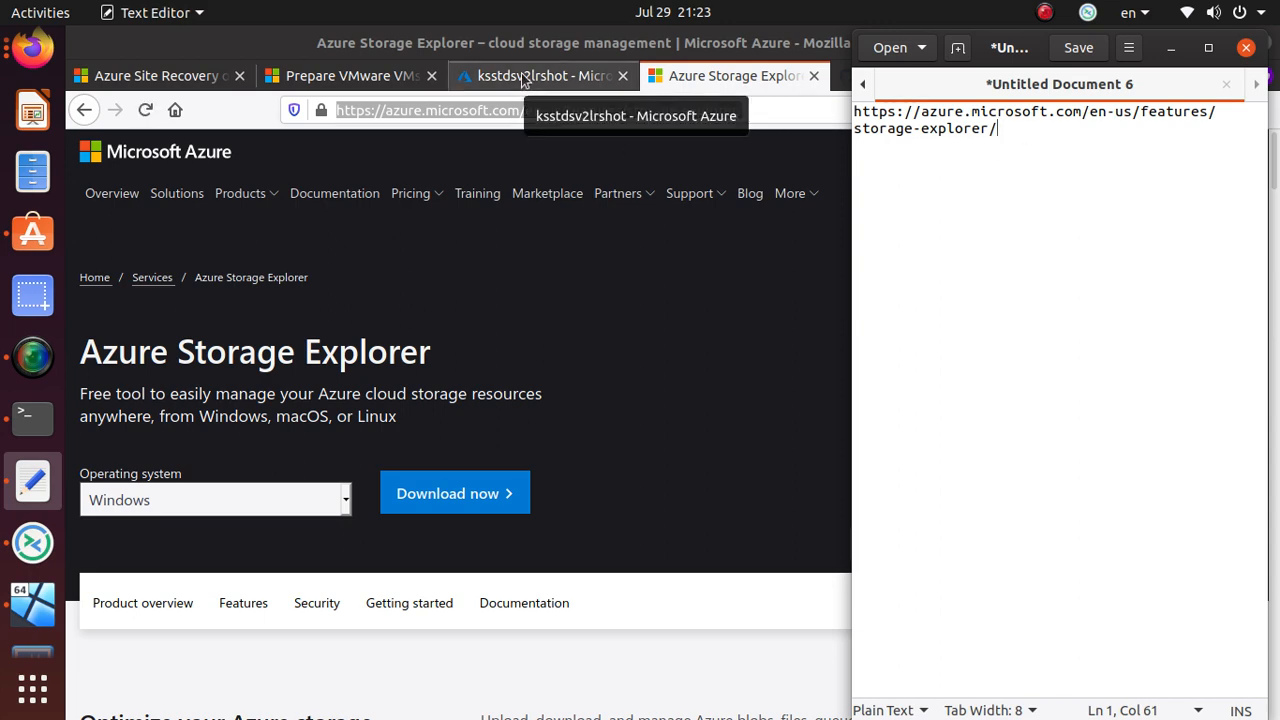
pyautogui.scroll(-5, 675, 398)
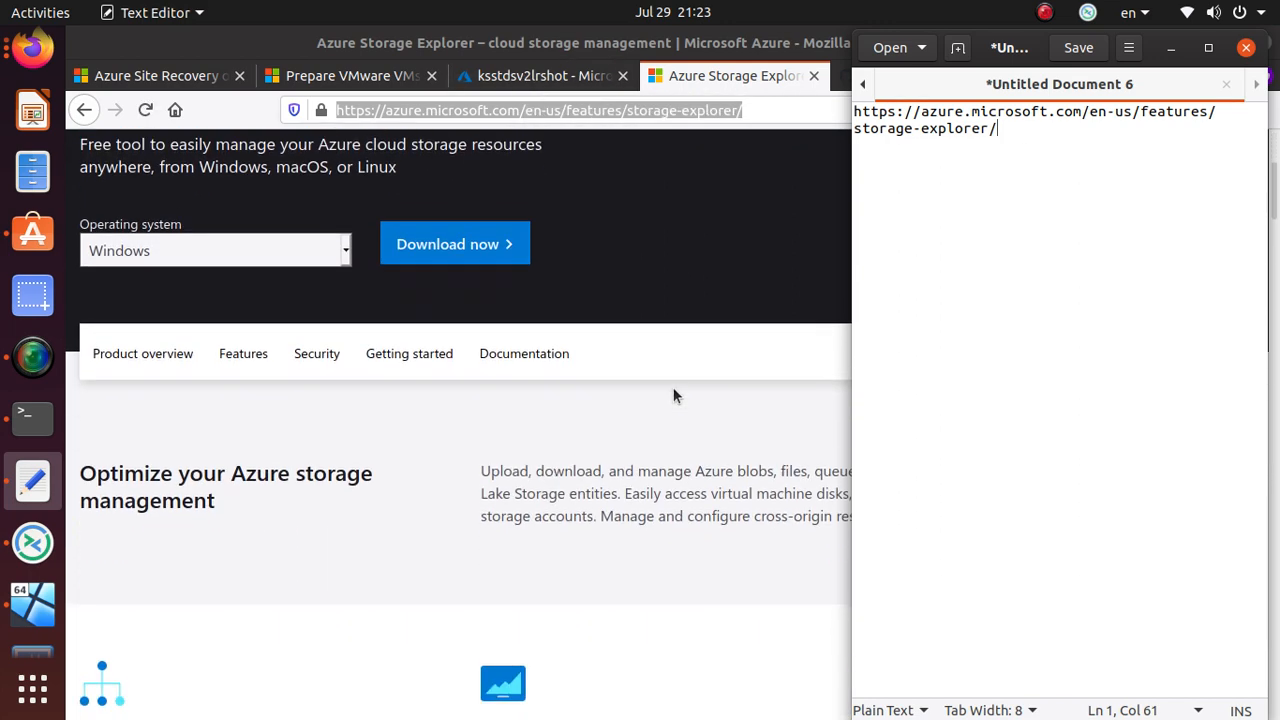
pyautogui.scroll(-2, 673, 396)
pyautogui.scroll(3, 672, 400)
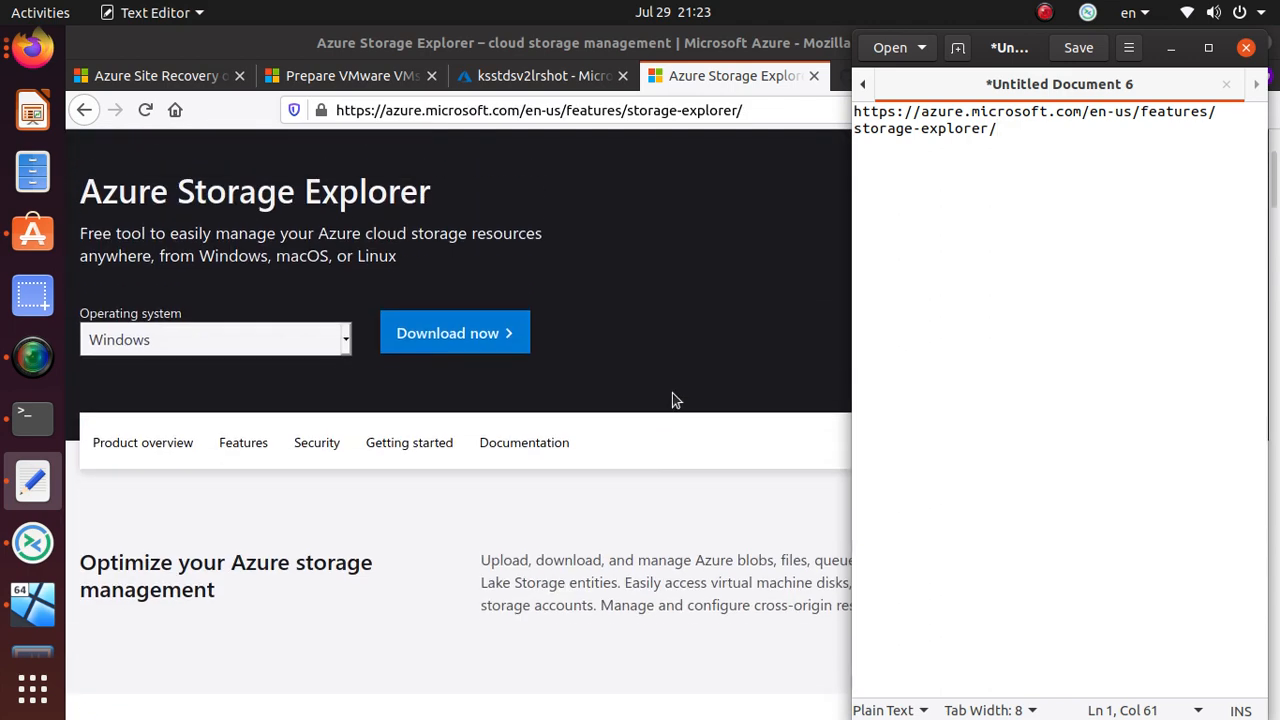
pyautogui.scroll(1, 672, 400)
pyautogui.click(150, 396)
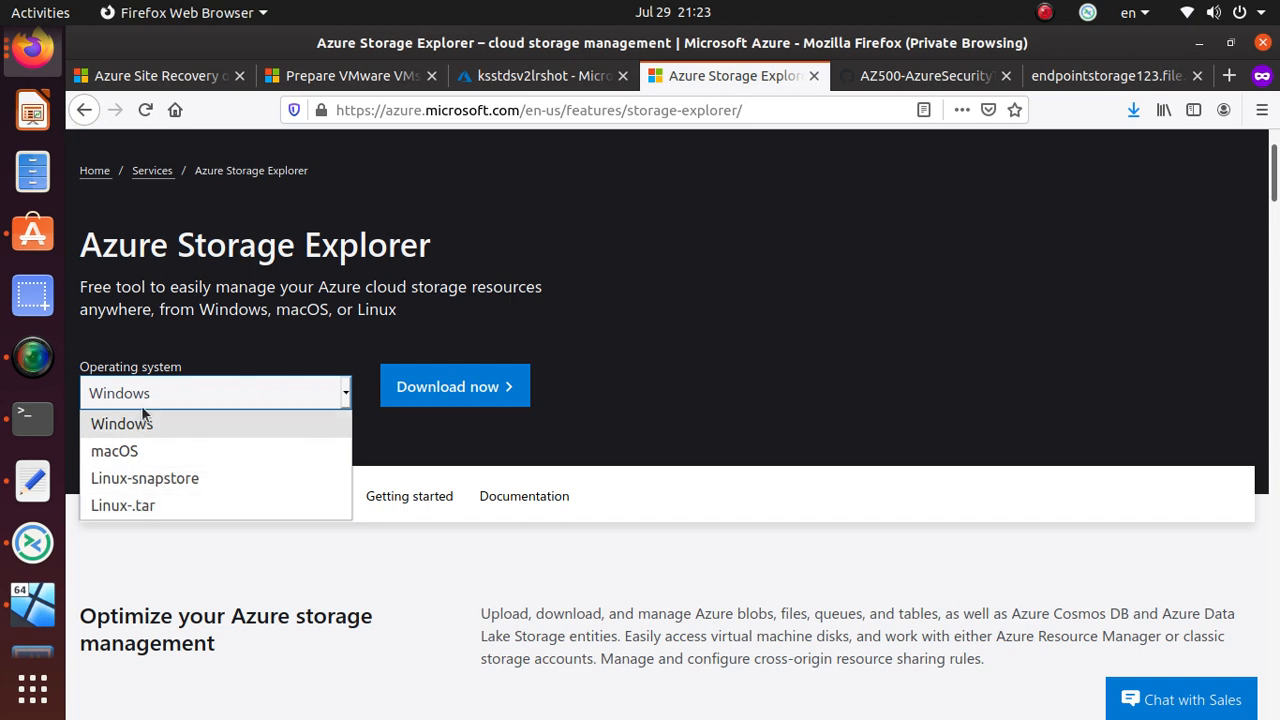
# - Return to the ksstdsv2lrshot portal tab, dismiss the Storage Explorer panel, and show the Move options
pyautogui.click(794, 232)
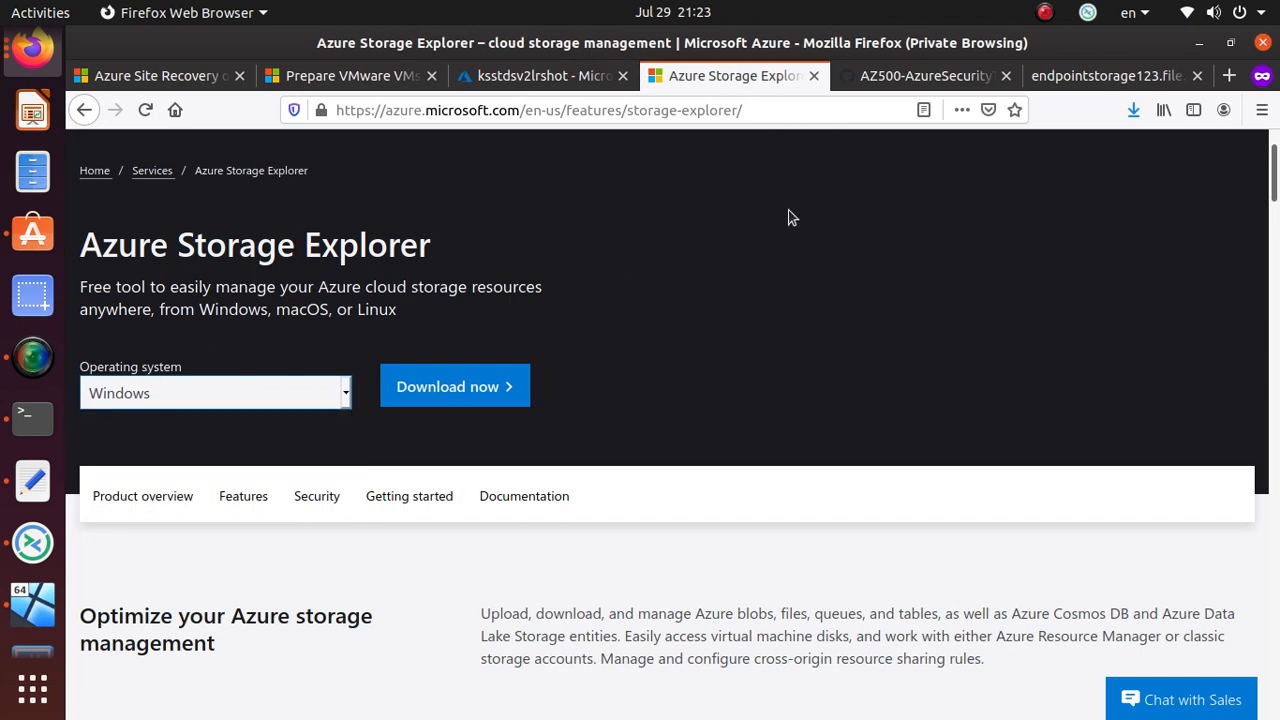
pyautogui.click(537, 78)
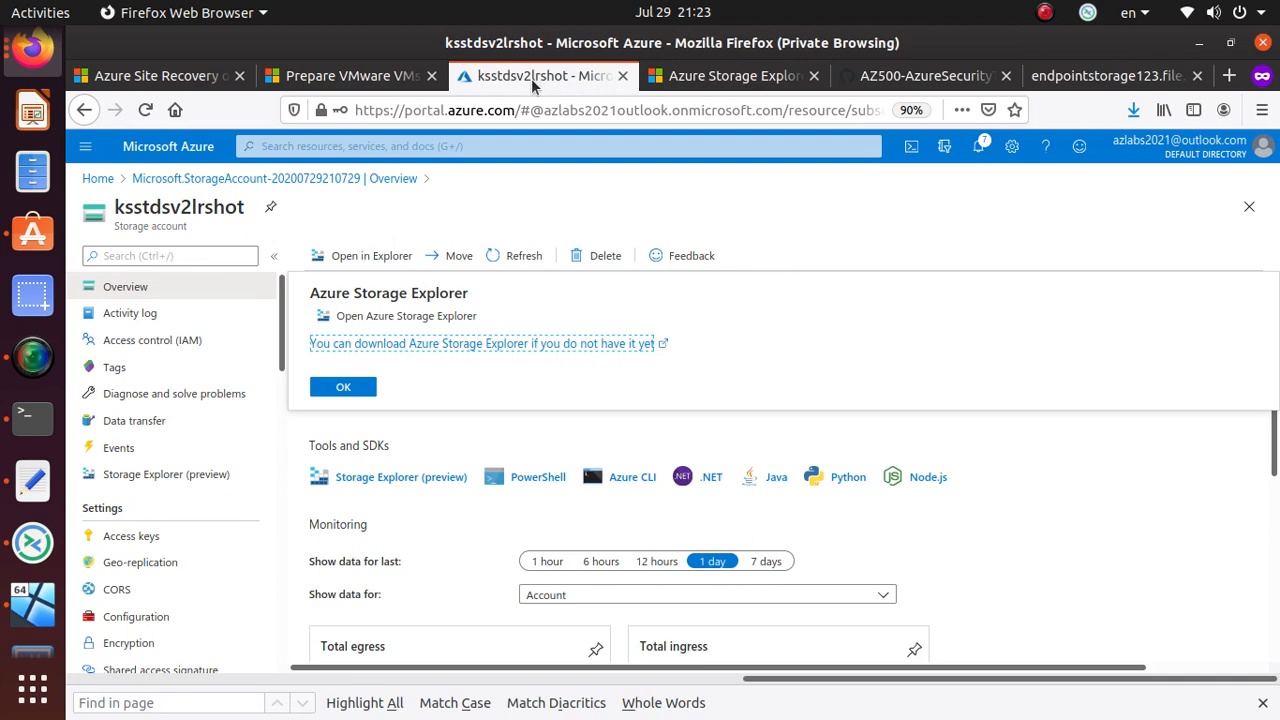
pyautogui.click(714, 340)
pyautogui.click(345, 390)
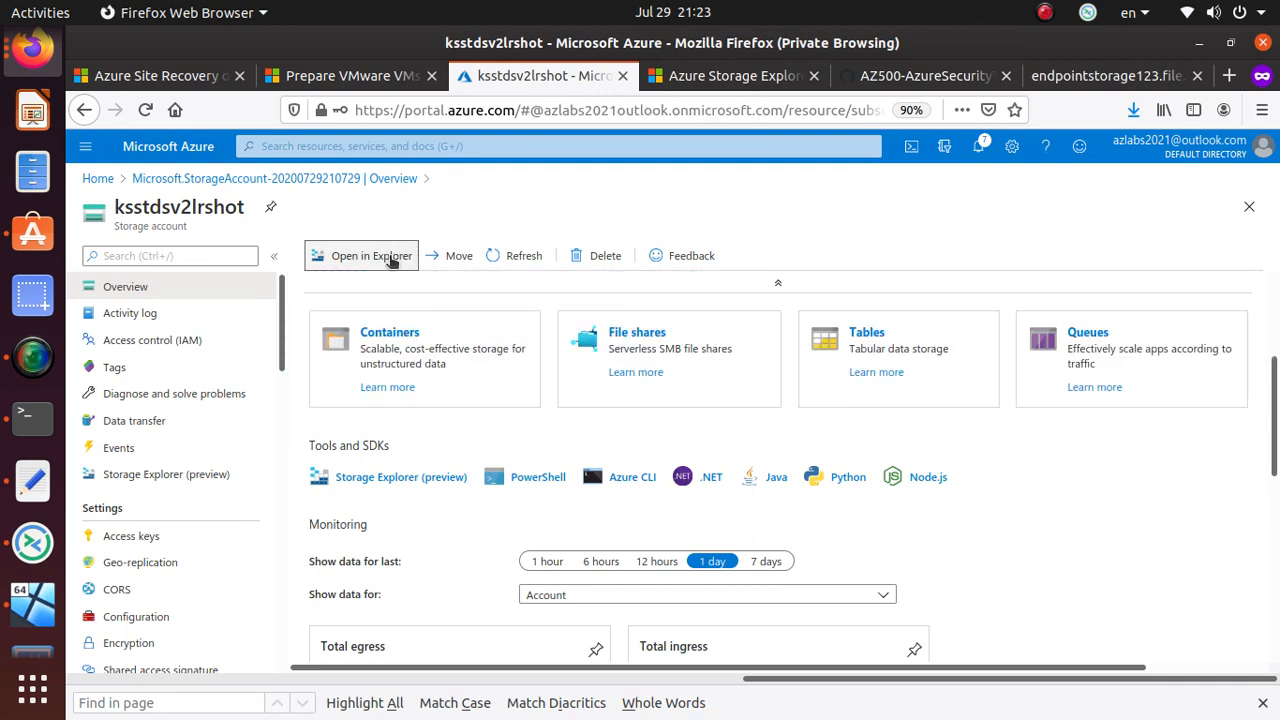
pyautogui.click(452, 258)
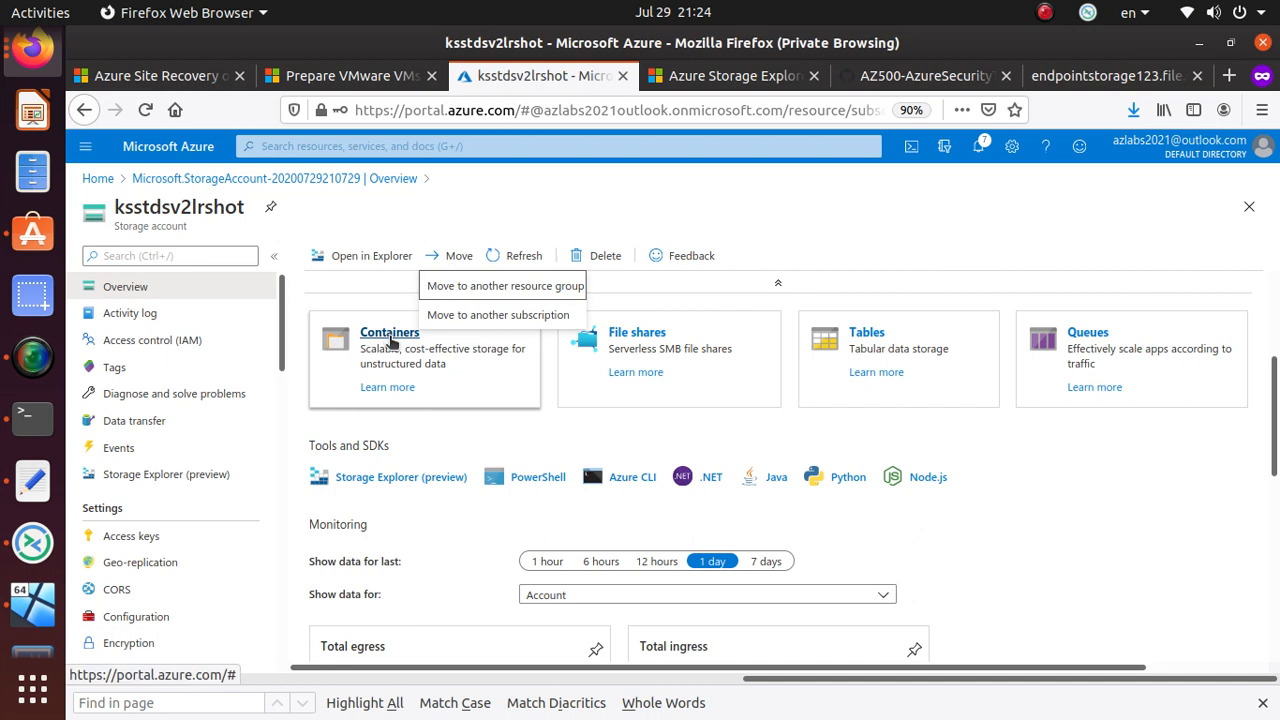
# - Begin moving the storage account, pick KeepIt as destination and tick the script-update acknowledgement
pyautogui.click(534, 286)
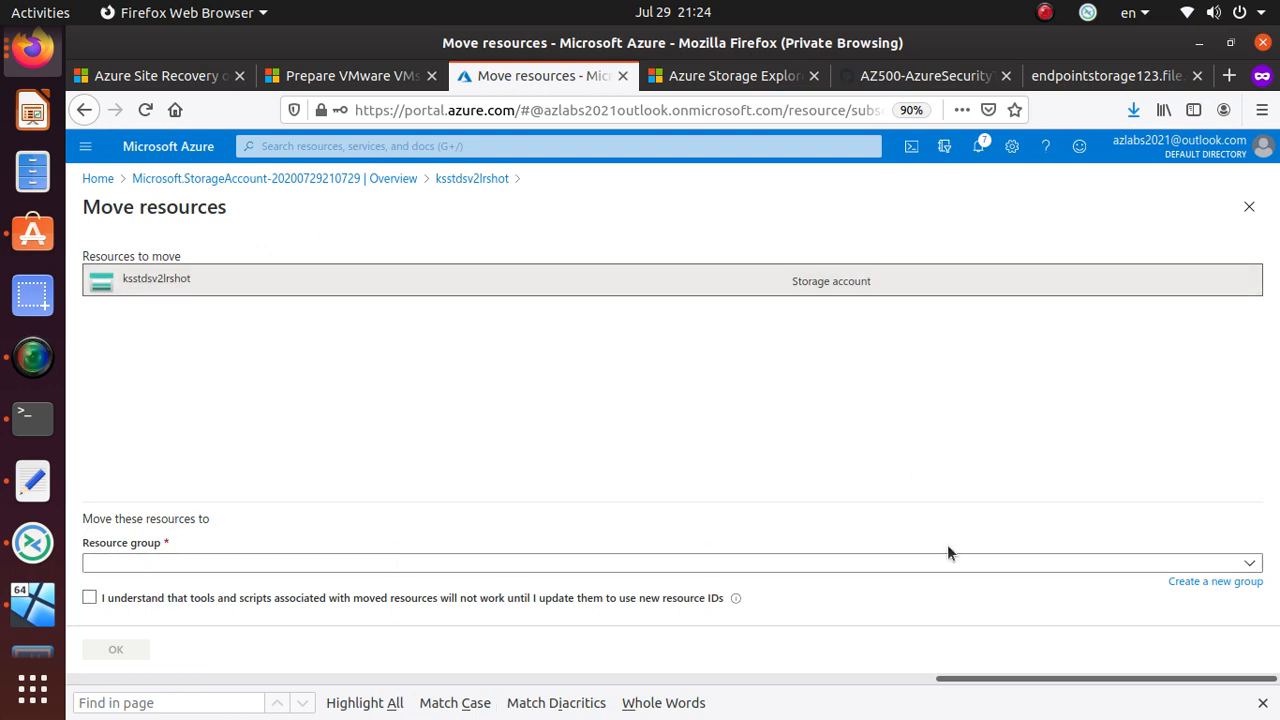
pyautogui.click(1233, 568)
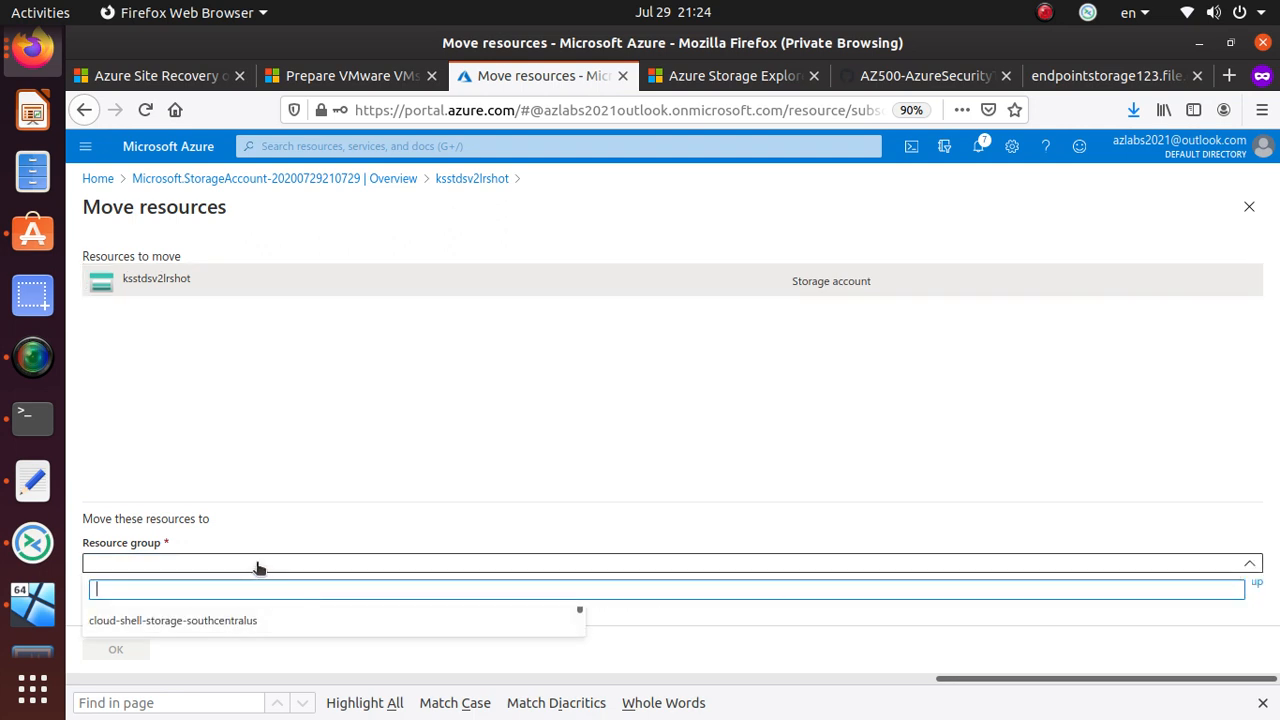
pyautogui.scroll(-2, 240, 620)
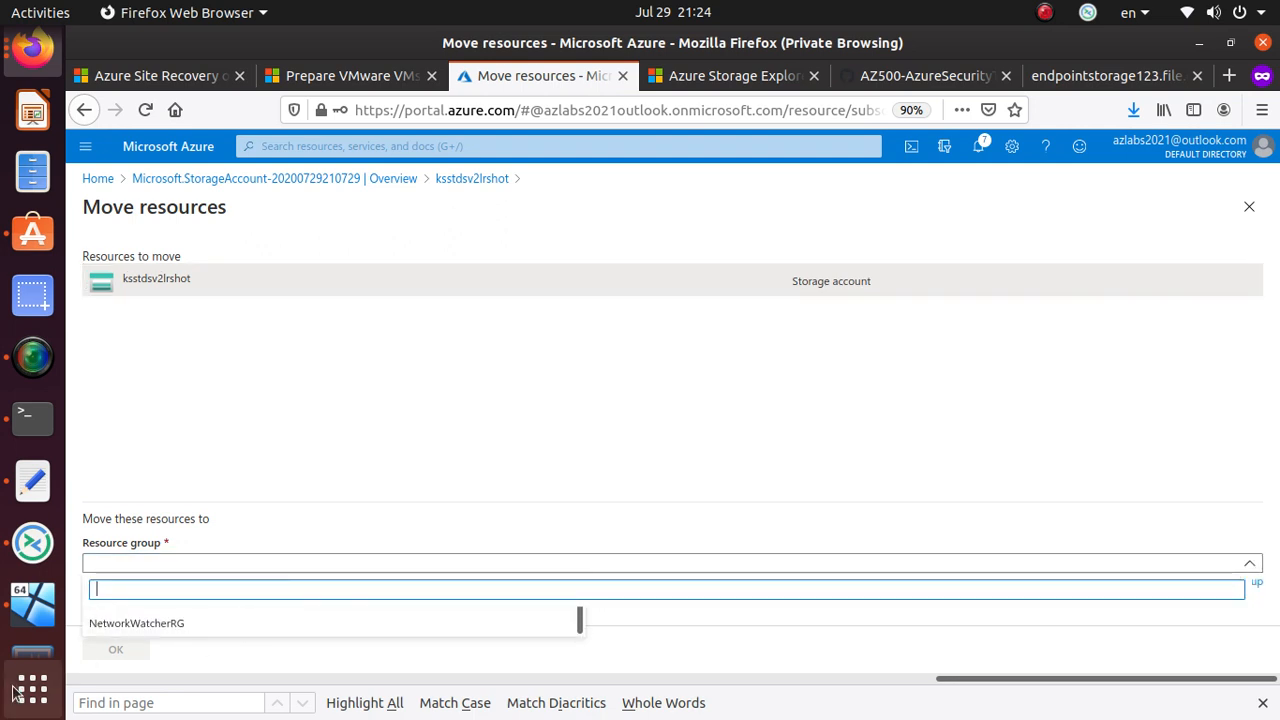
pyautogui.scroll(2, 237, 620)
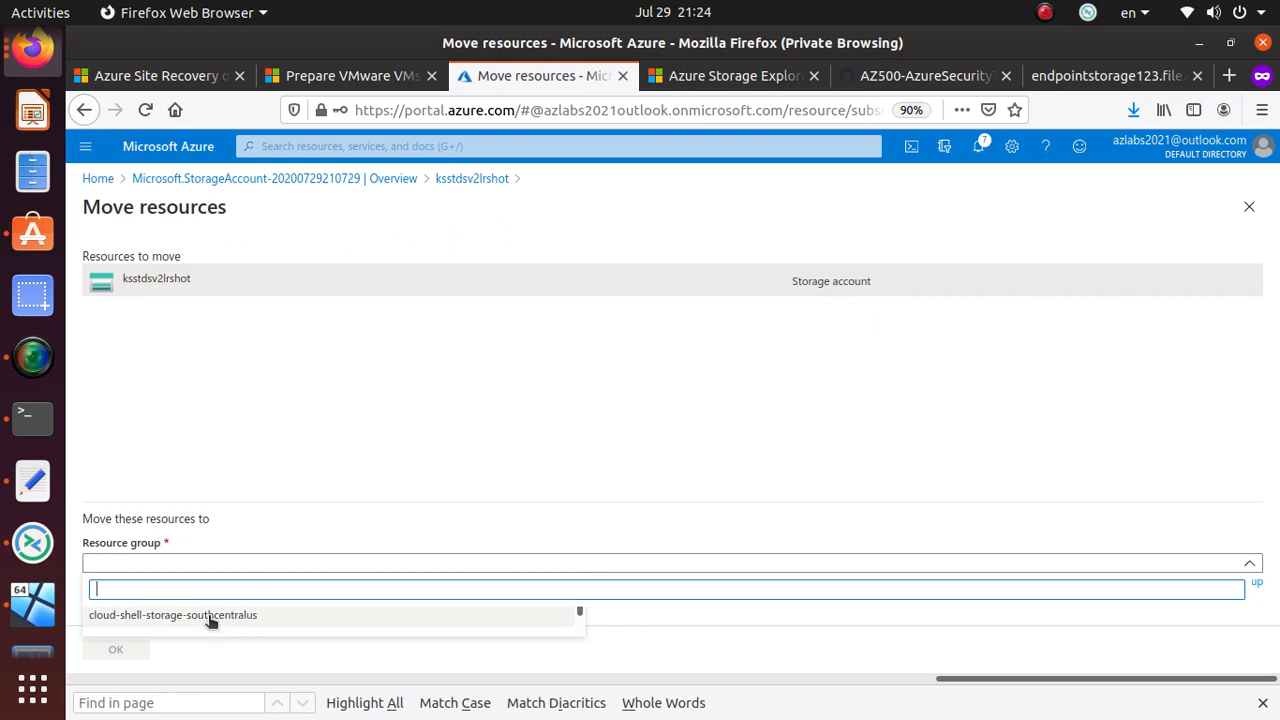
pyautogui.scroll(-1, 210, 620)
pyautogui.scroll(-1, 200, 620)
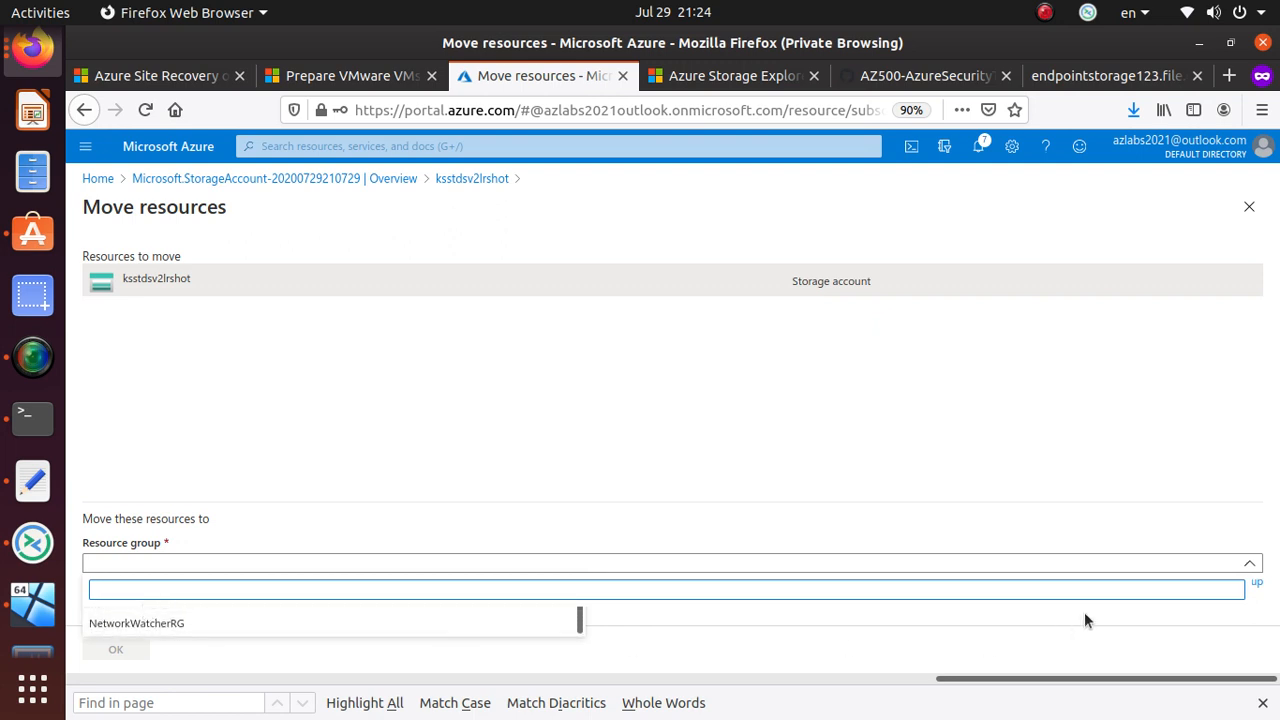
pyautogui.write('kee')
pyautogui.click(104, 620)
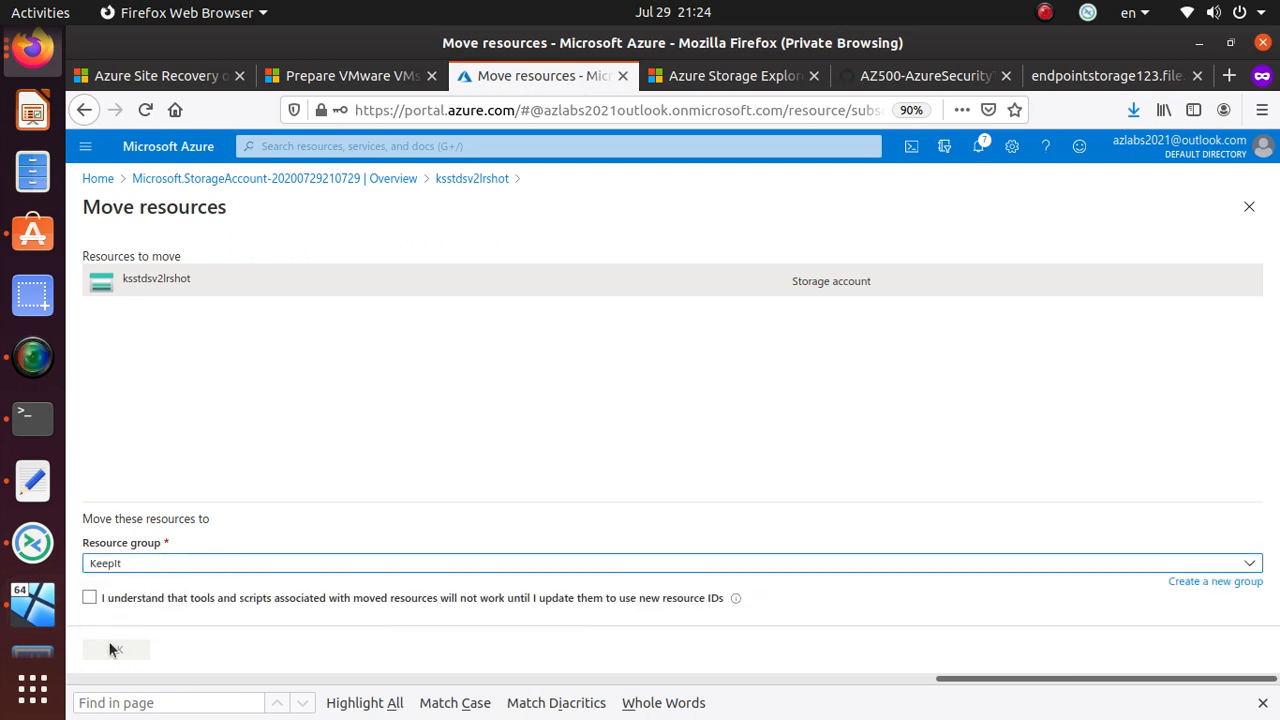
pyautogui.click(89, 598)
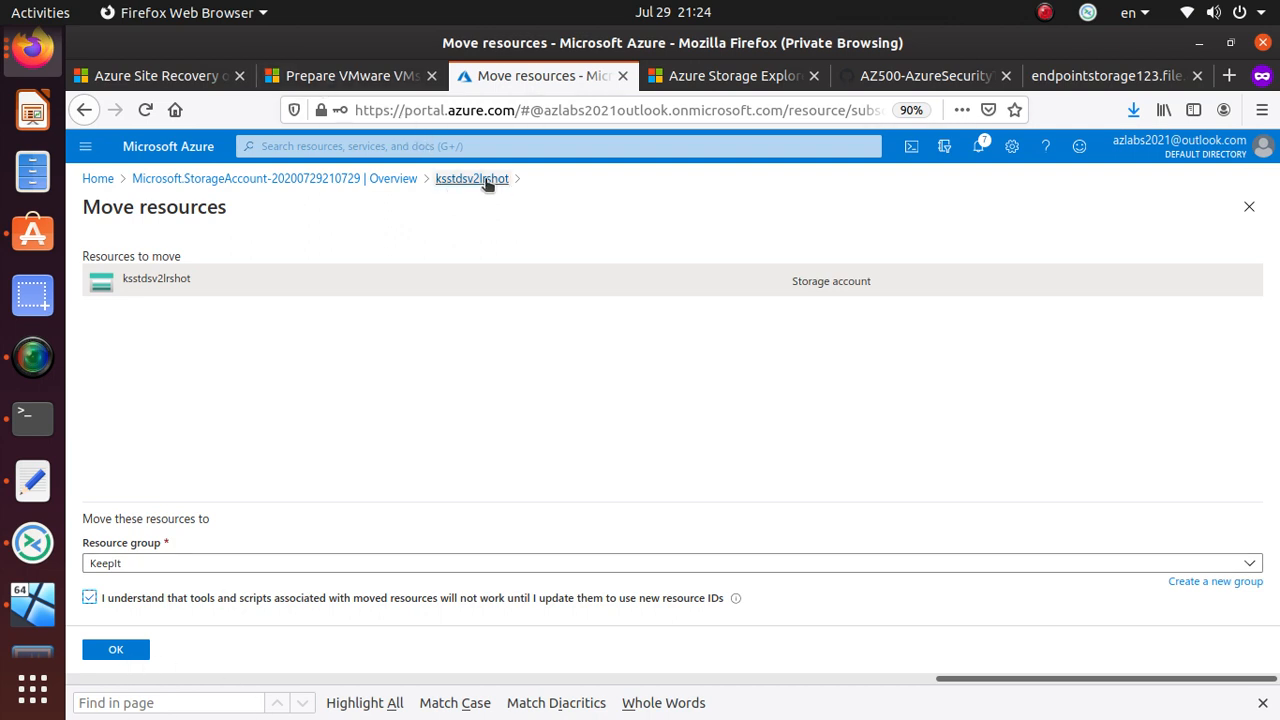
# - Leave the move unconfirmed and return to the ksstdsv2lrshot overview, with the notes in front
pyautogui.click(385, 180)
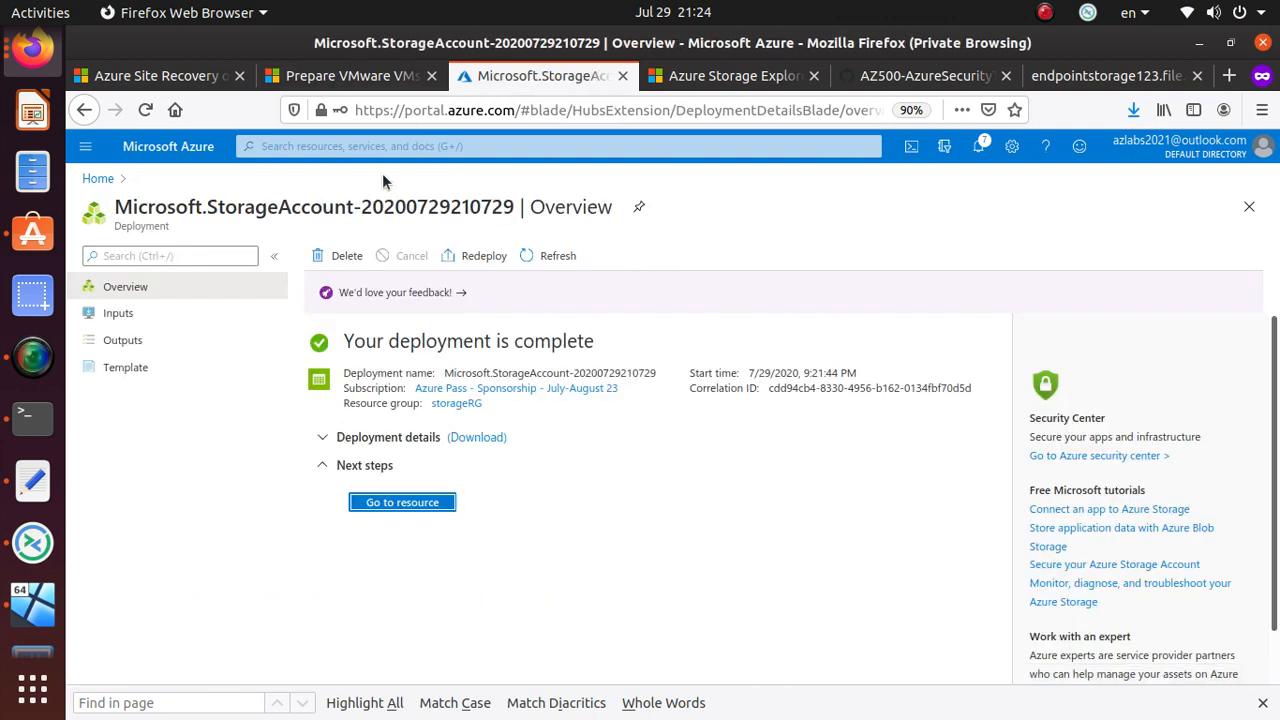
pyautogui.click(404, 503)
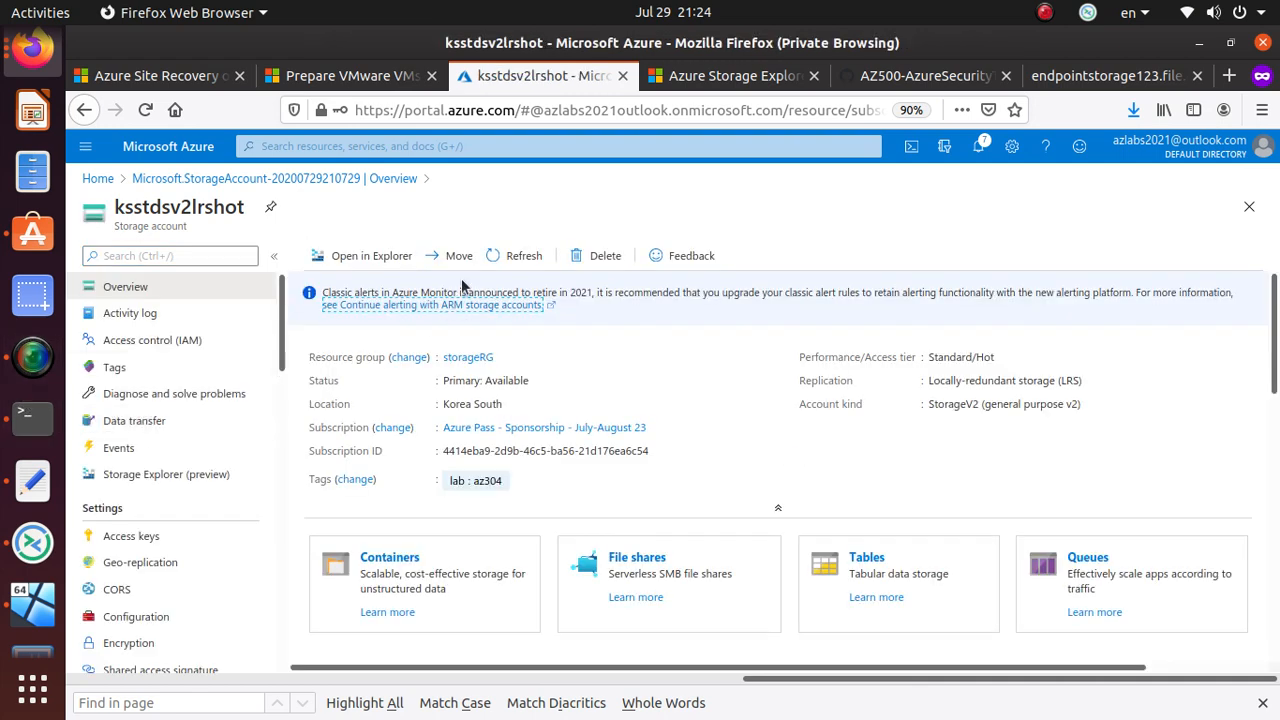
pyautogui.click(33, 480)
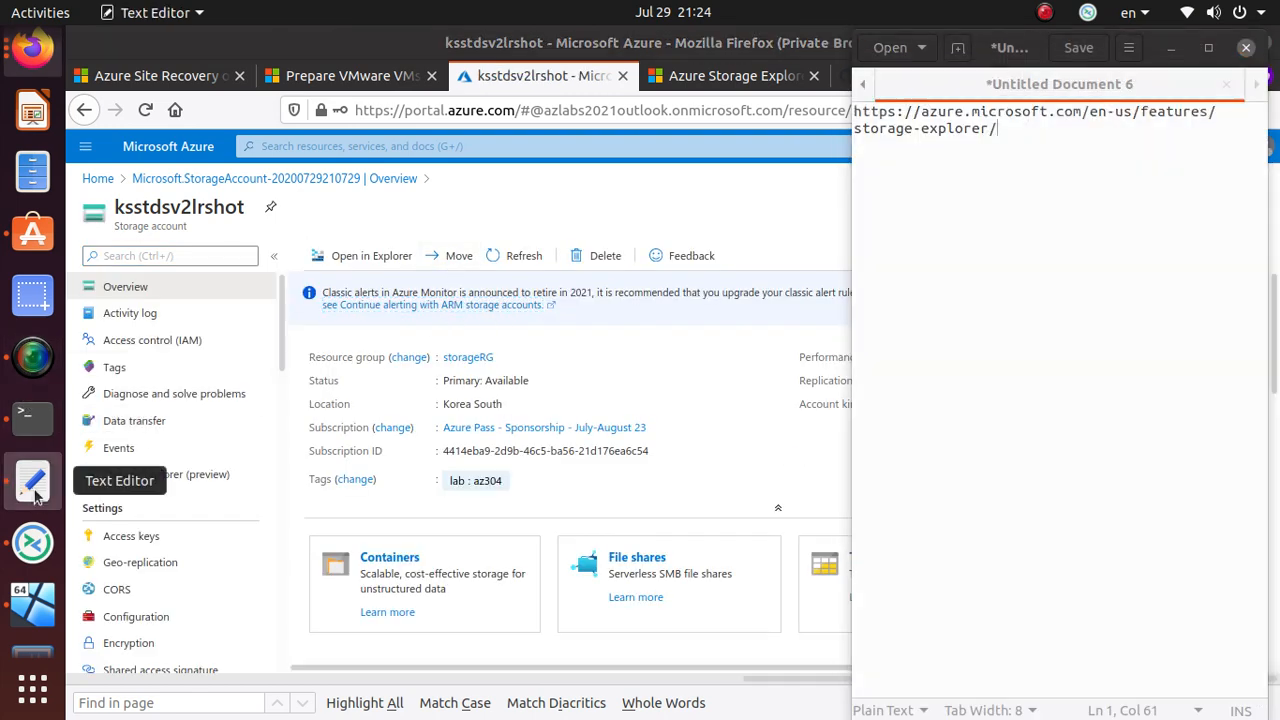
# - Add '1. Move storage account from one resource group to another' above the URL and start item 2
pyautogui.click(856, 119)
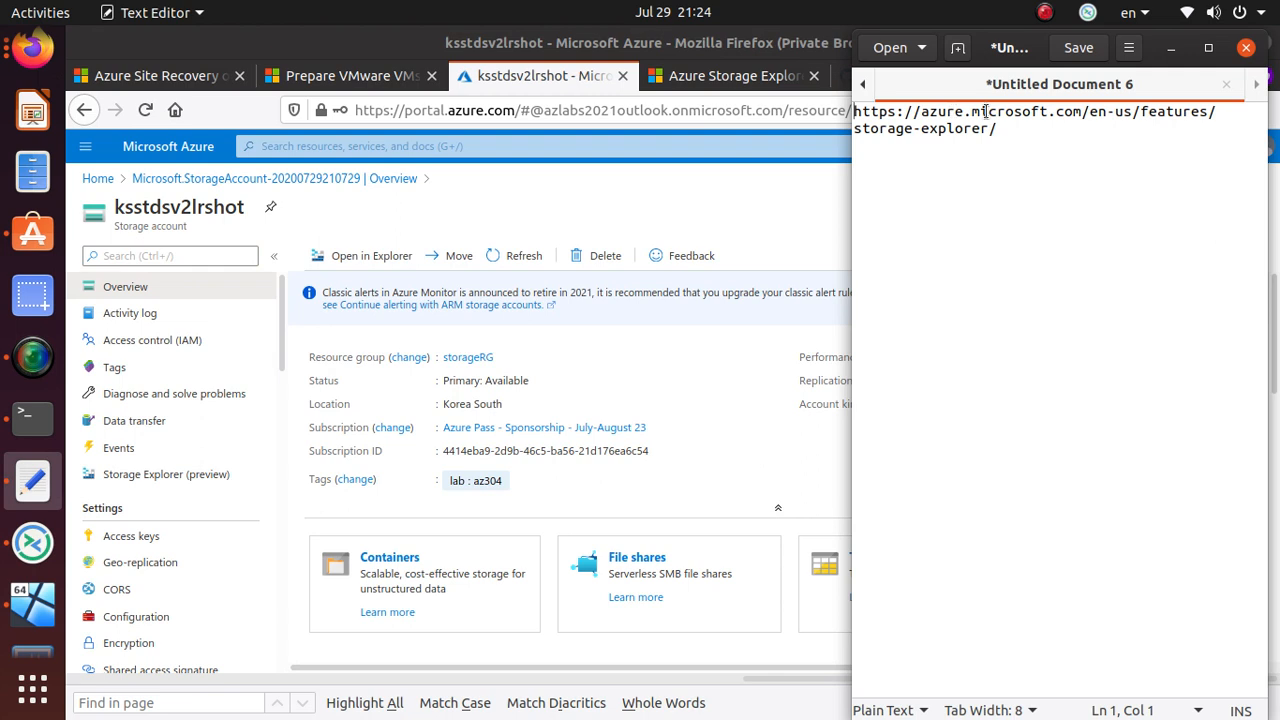
pyautogui.press('Return')
pyautogui.press('Return')
pyautogui.press('Up')
pyautogui.press('Return')
pyautogui.press('Up')
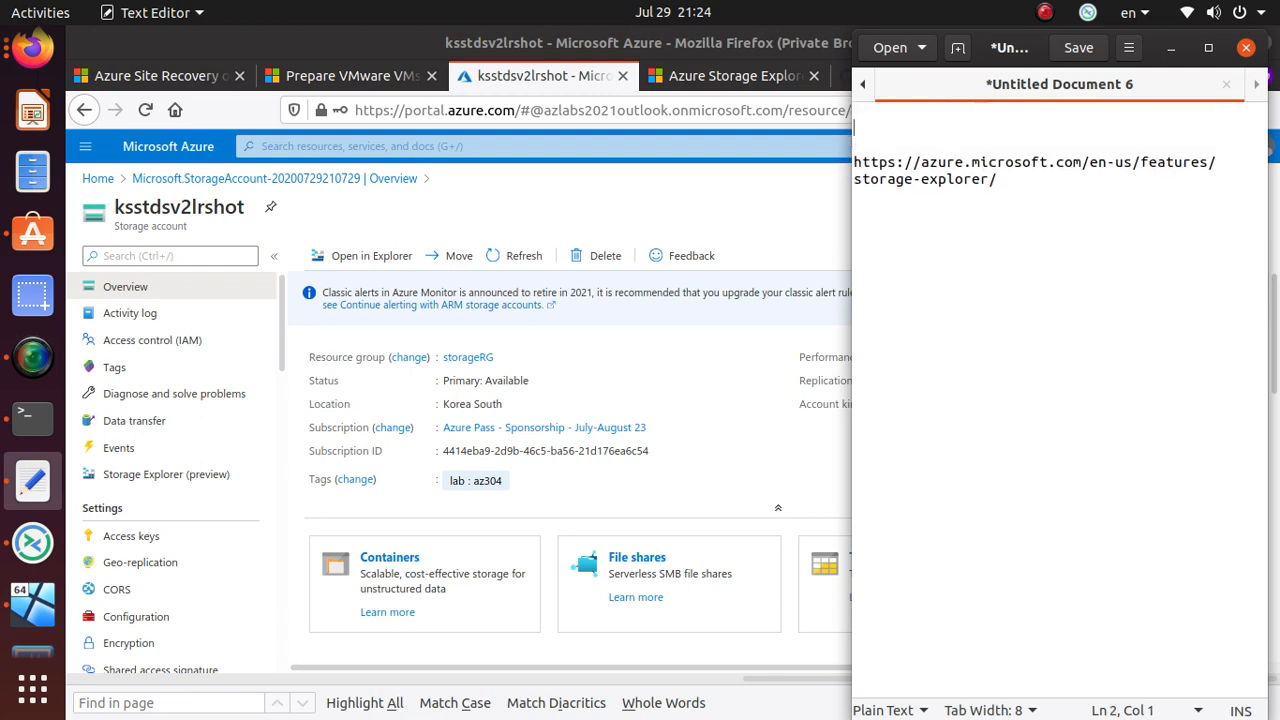
pyautogui.write('1. Move storage a')
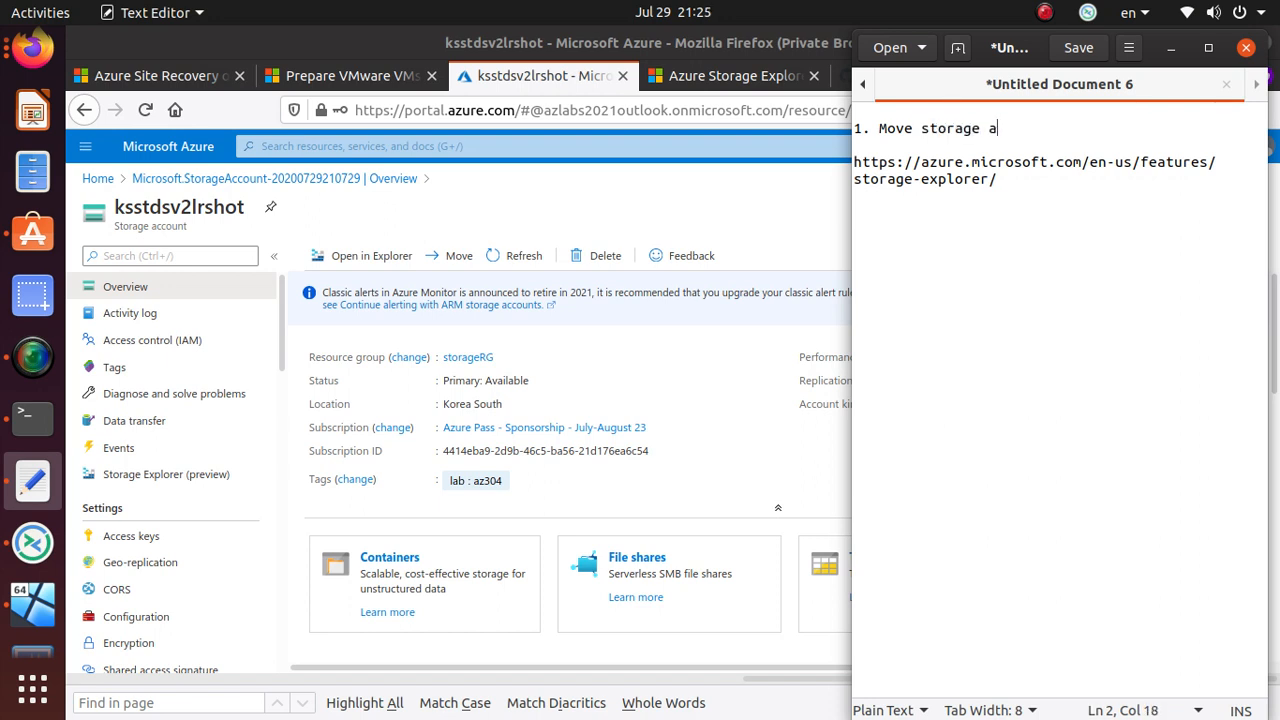
pyautogui.write('ccount from one resource group to another')
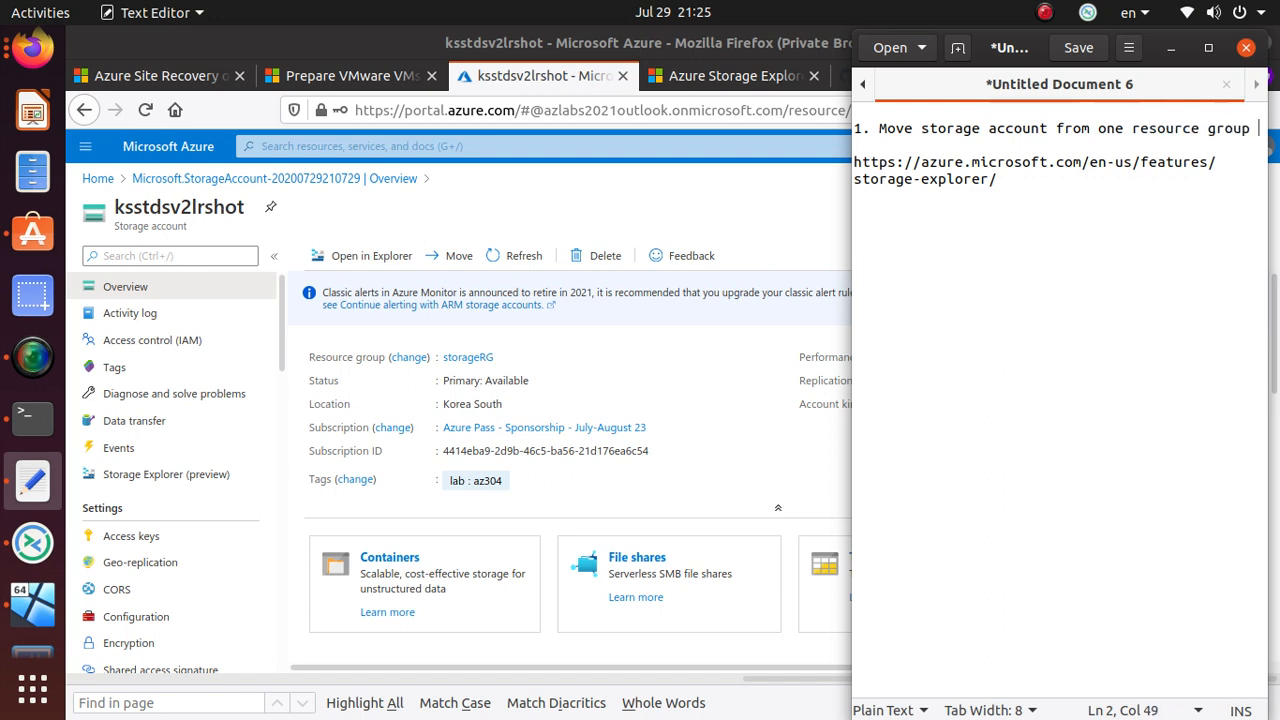
pyautogui.press('Return')
pyautogui.press('Return')
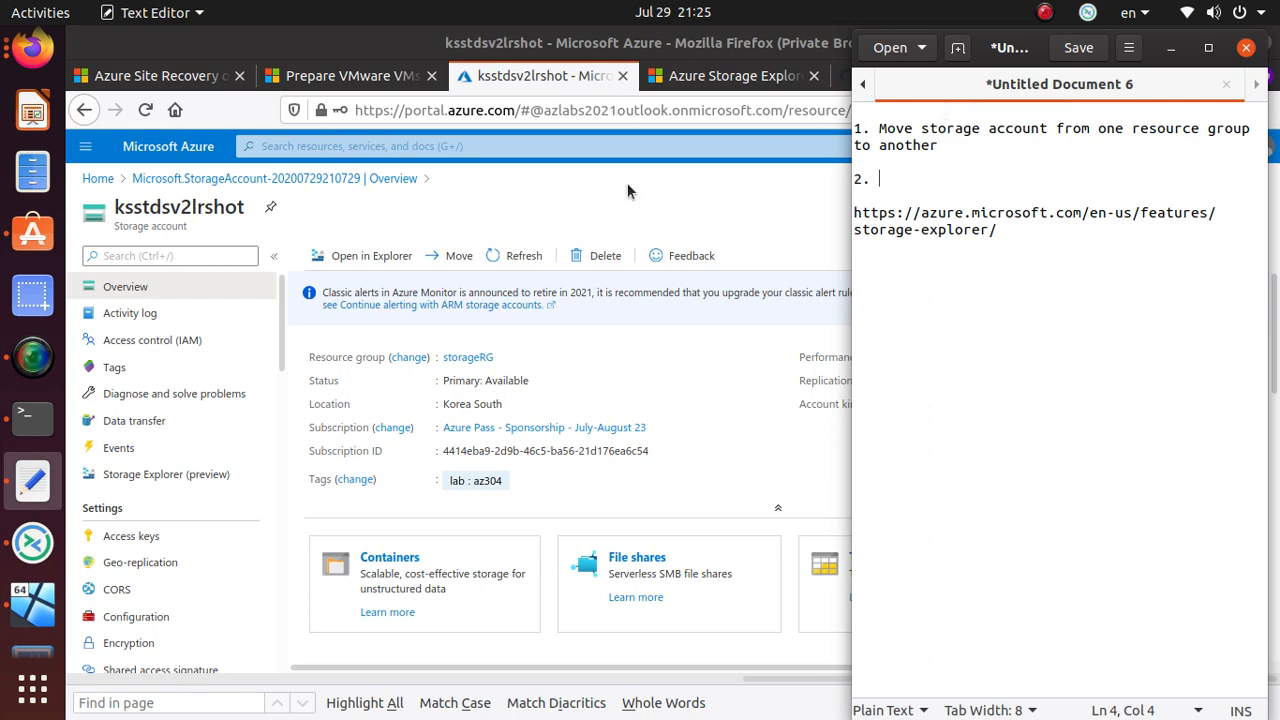
pyautogui.click(837, 437)
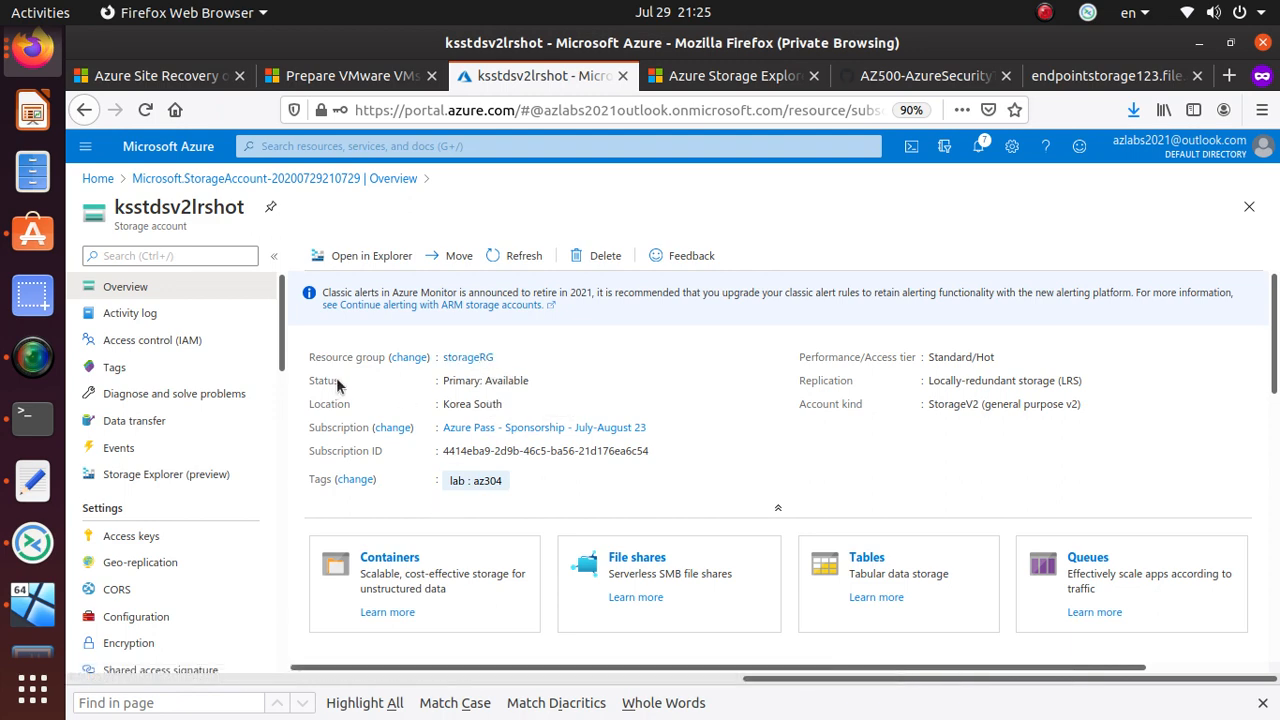
pyautogui.doubleClick(512, 382)
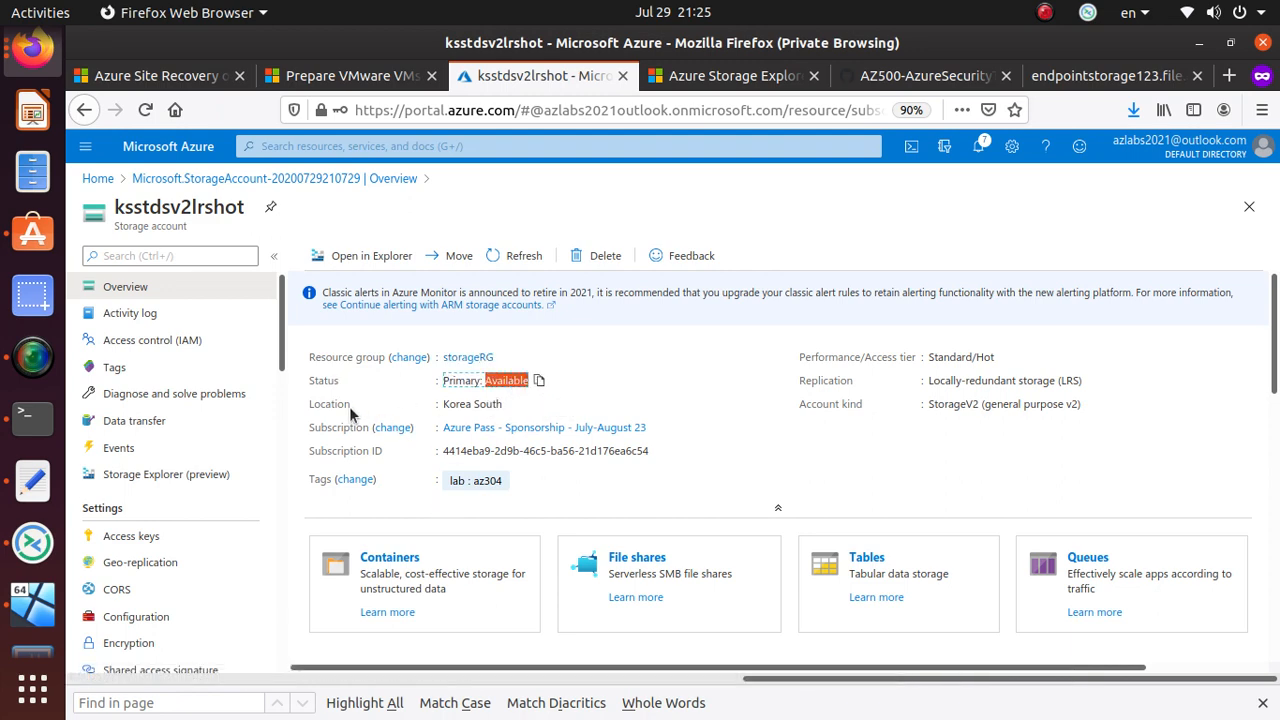
pyautogui.doubleClick(489, 404)
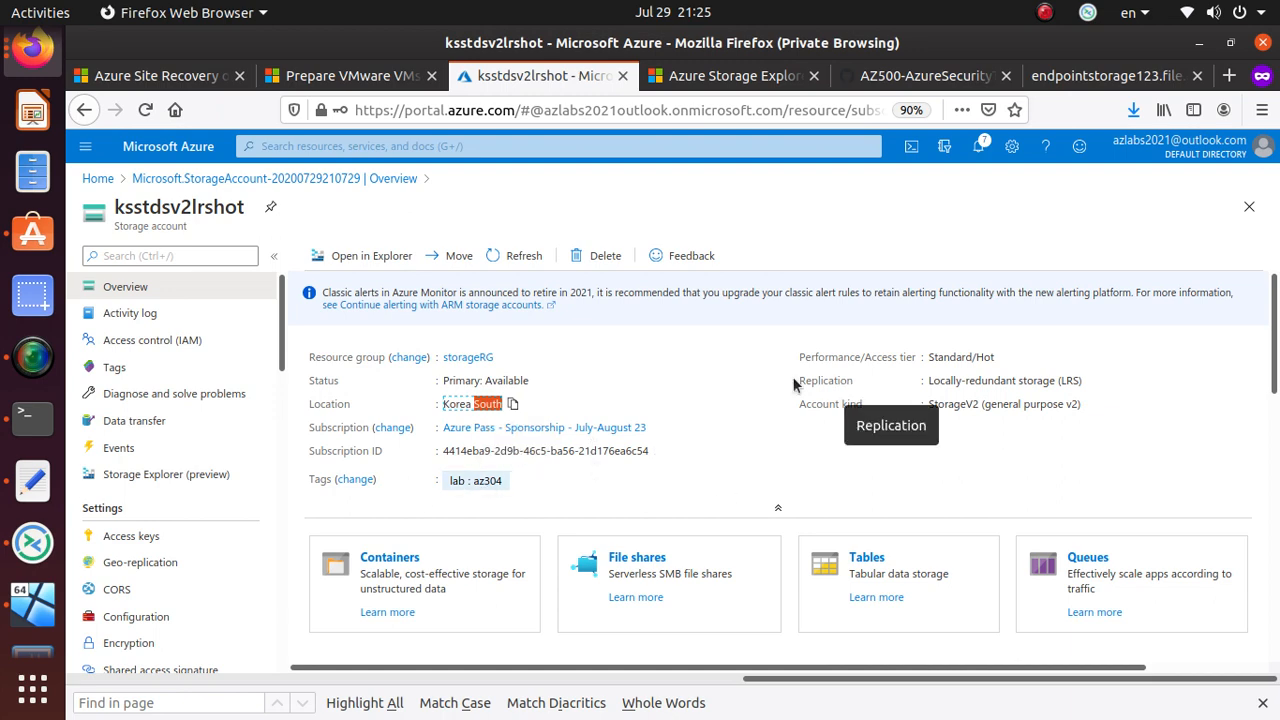
pyautogui.click(1066, 384)
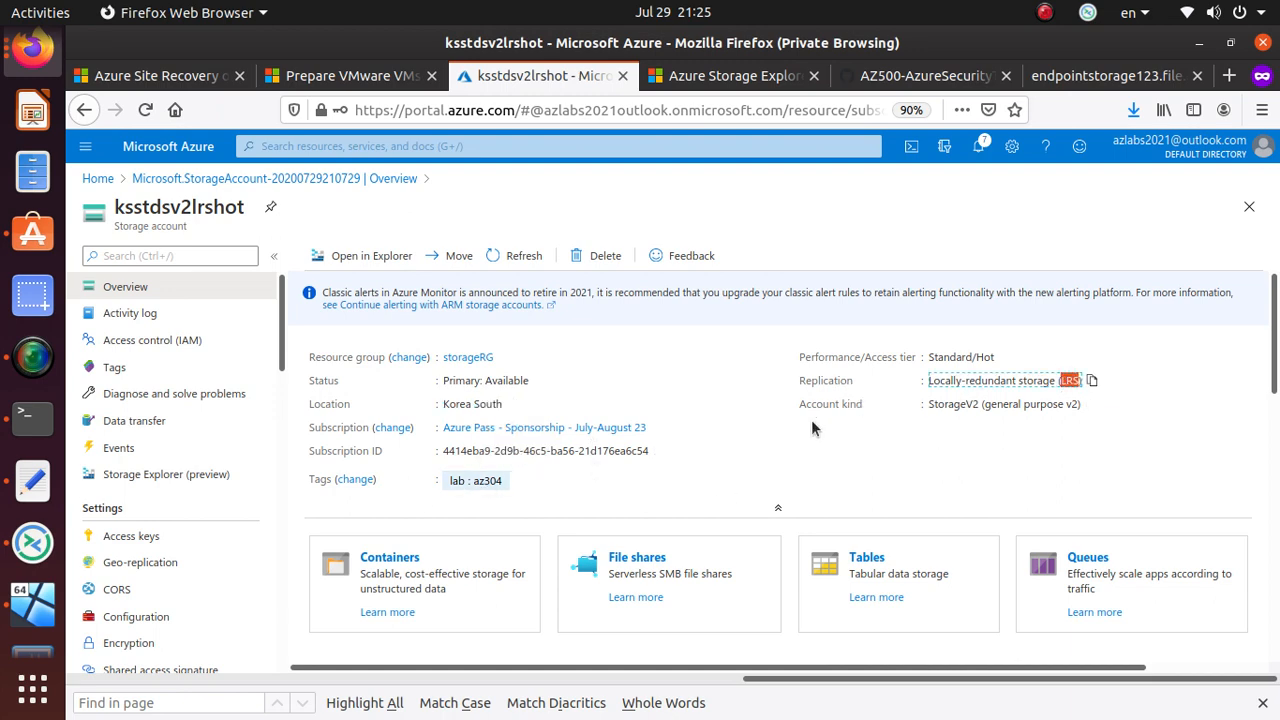
pyautogui.doubleClick(960, 404)
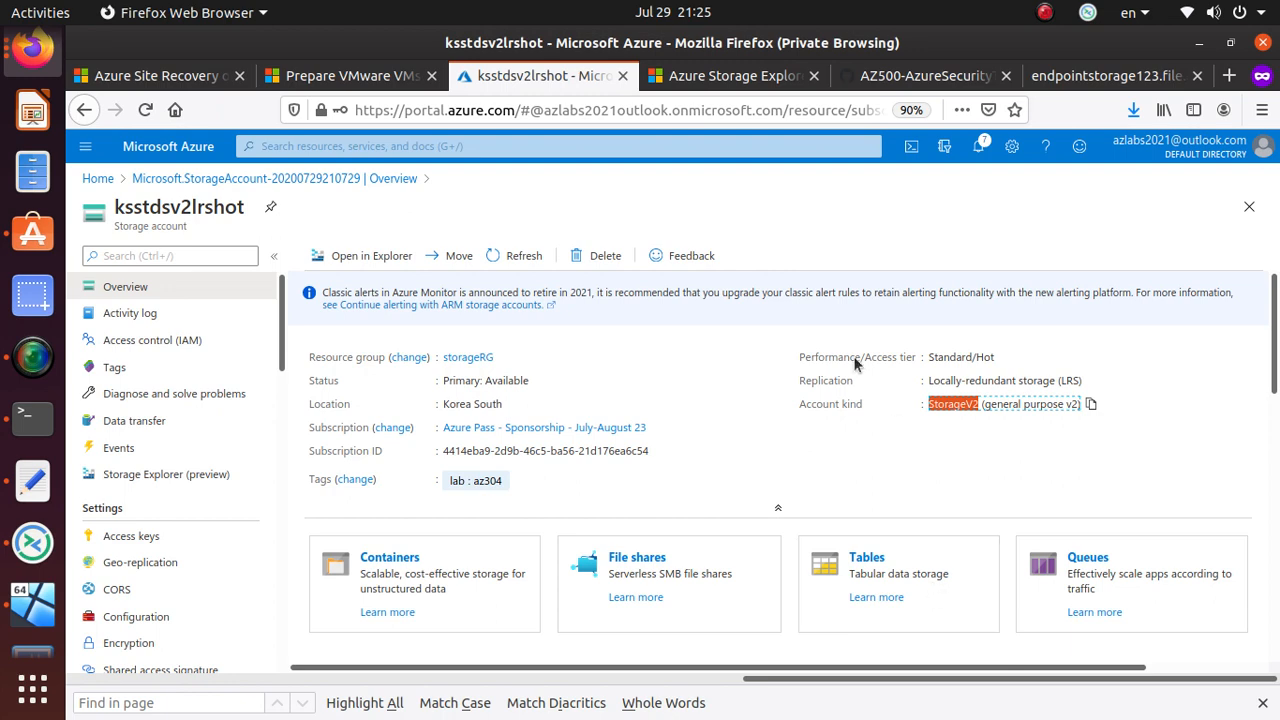
pyautogui.doubleClick(962, 352)
pyautogui.scroll(-3, 640, 450)
pyautogui.scroll(-1, 581, 460)
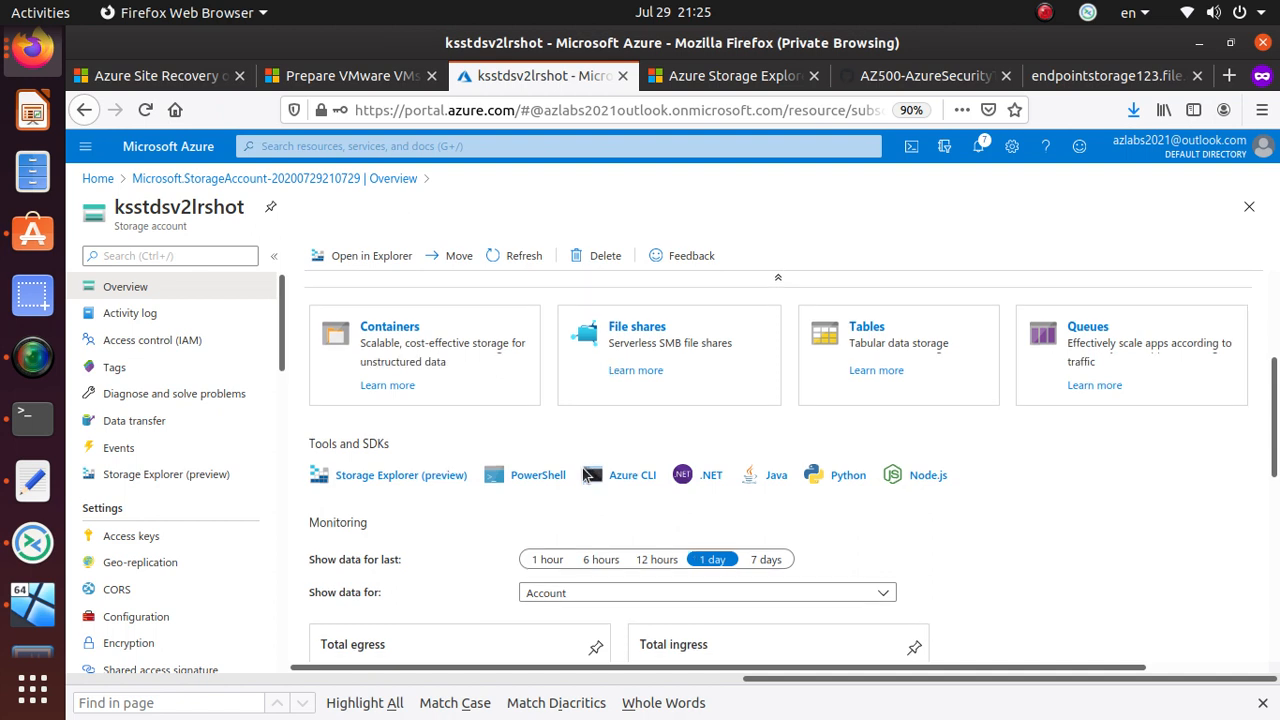
pyautogui.scroll(-2, 585, 470)
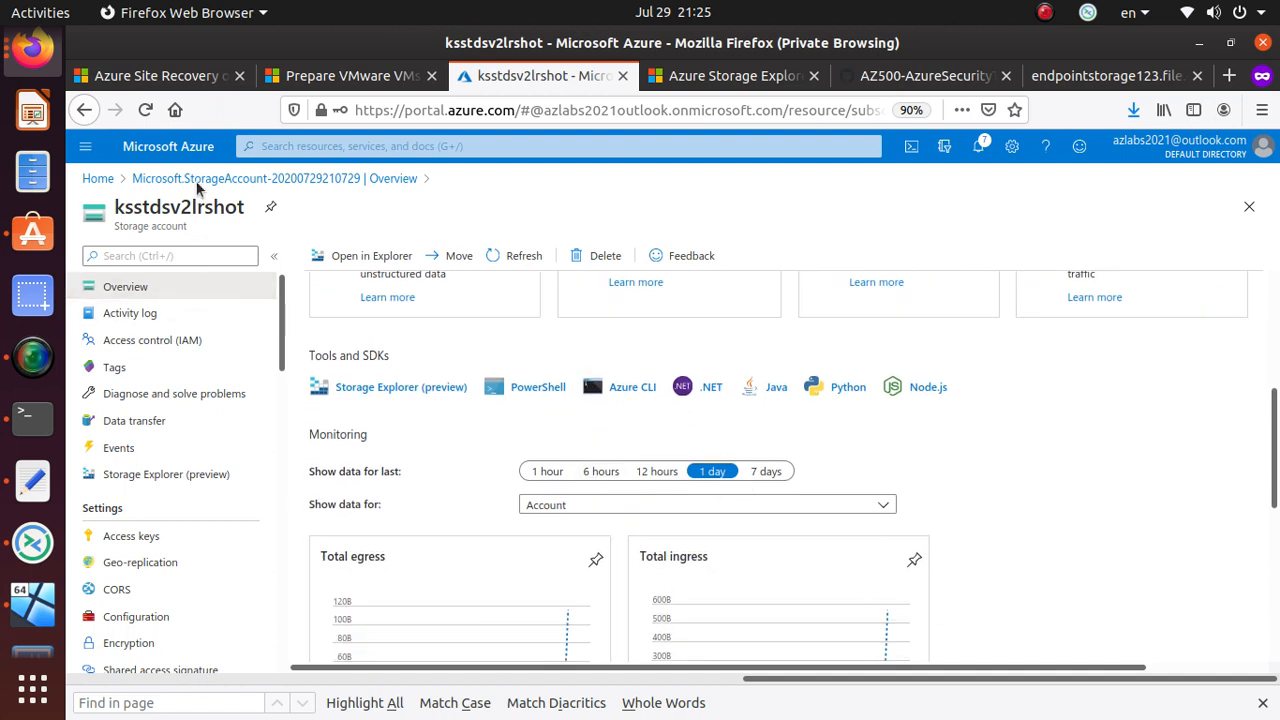
# - Read through the Azure CLI blob documentation panel, then close it
pyautogui.click(628, 389)
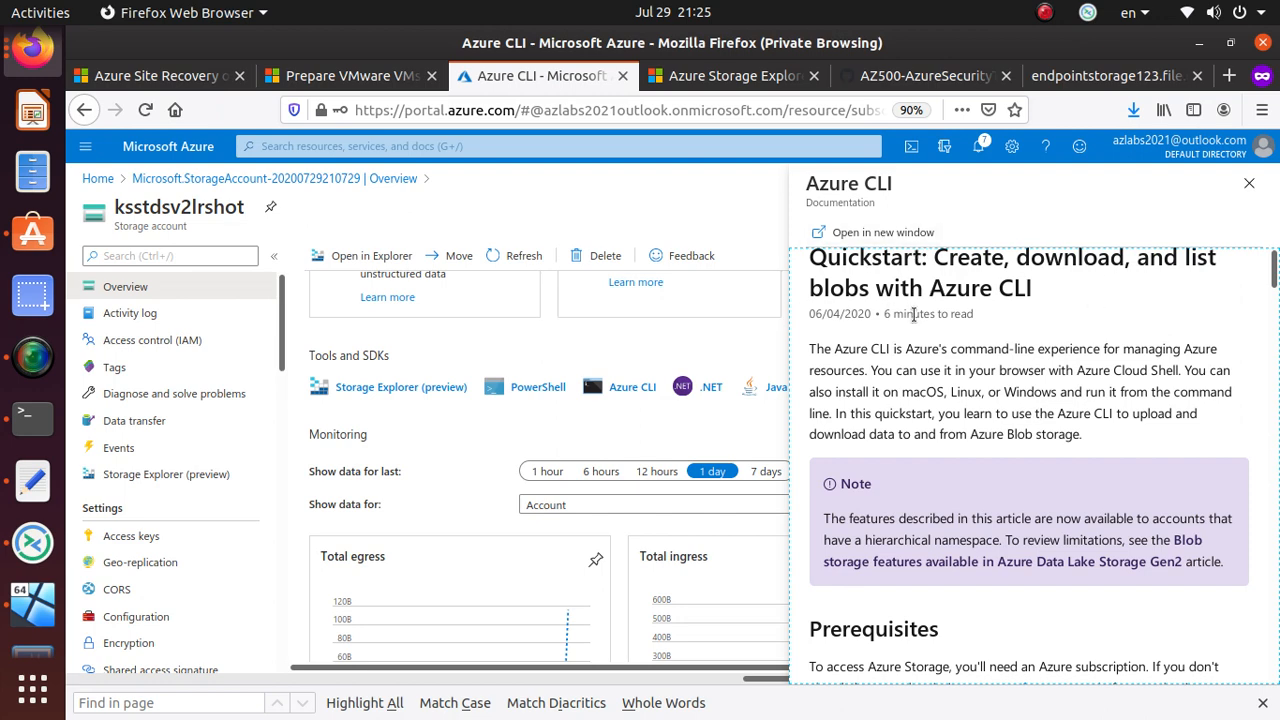
pyautogui.scroll(-5, 913, 316)
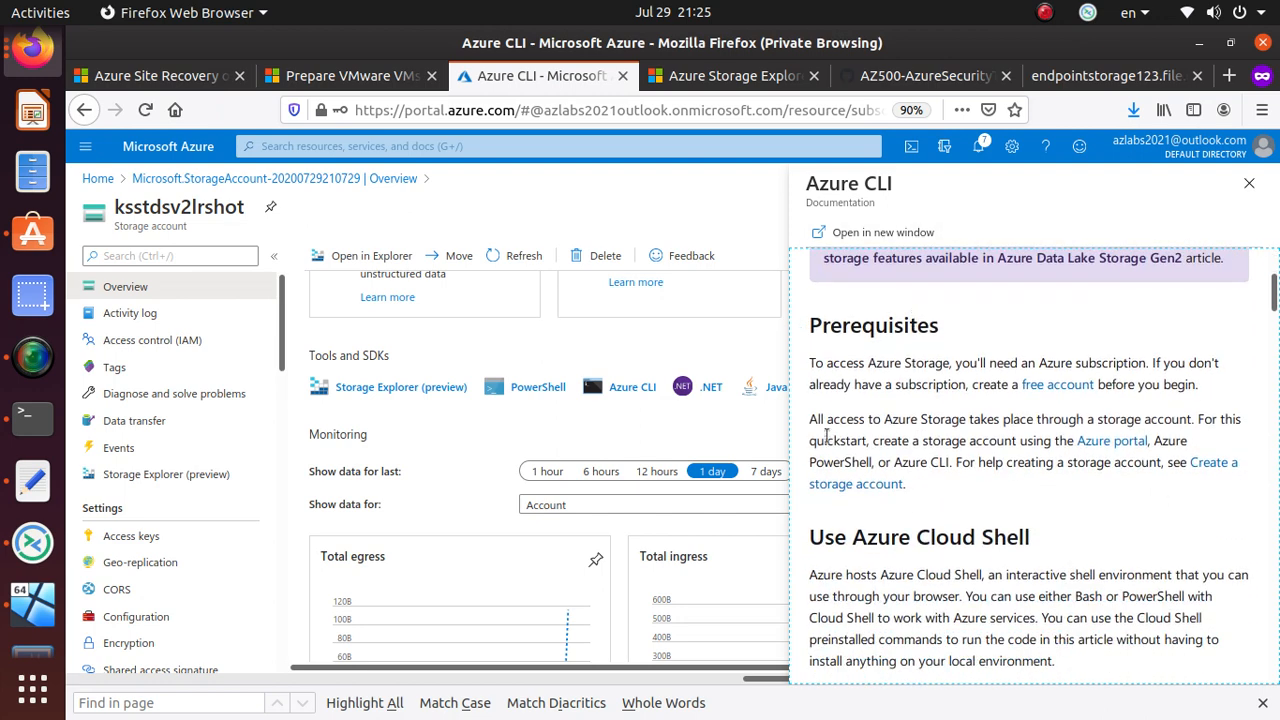
pyautogui.scroll(-3, 913, 349)
pyautogui.scroll(3, 895, 566)
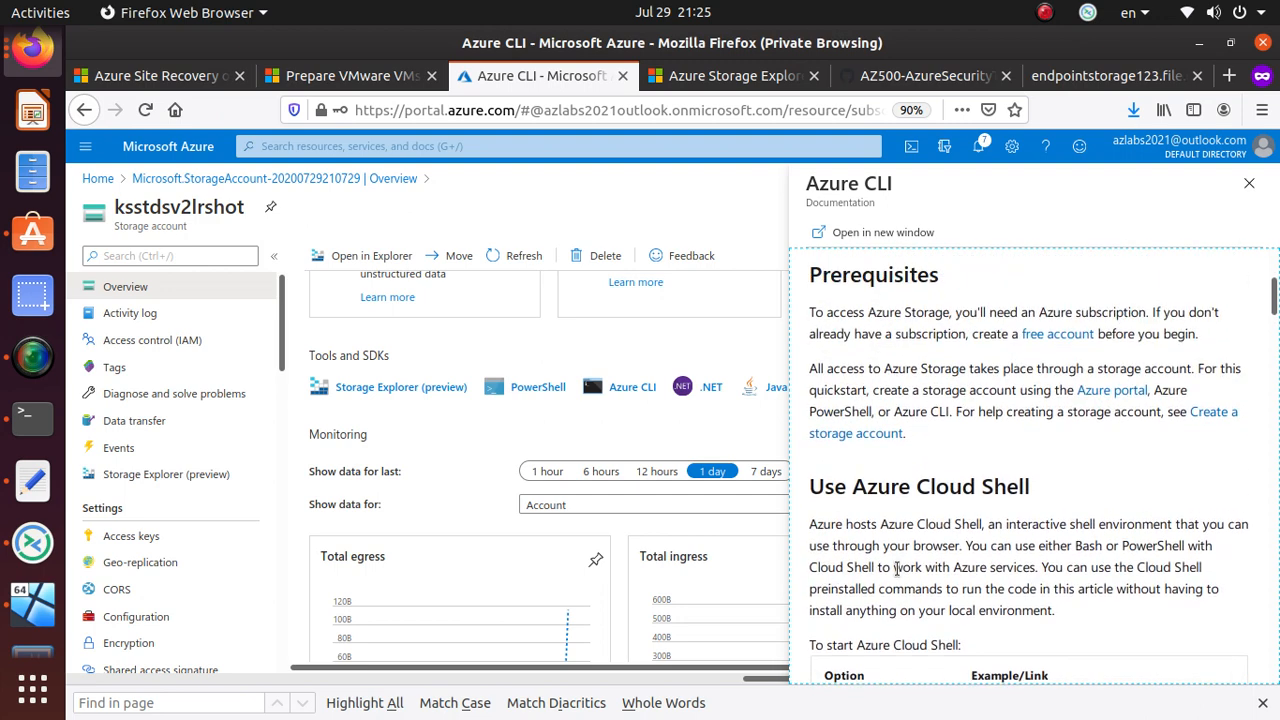
pyautogui.scroll(-6, 897, 281)
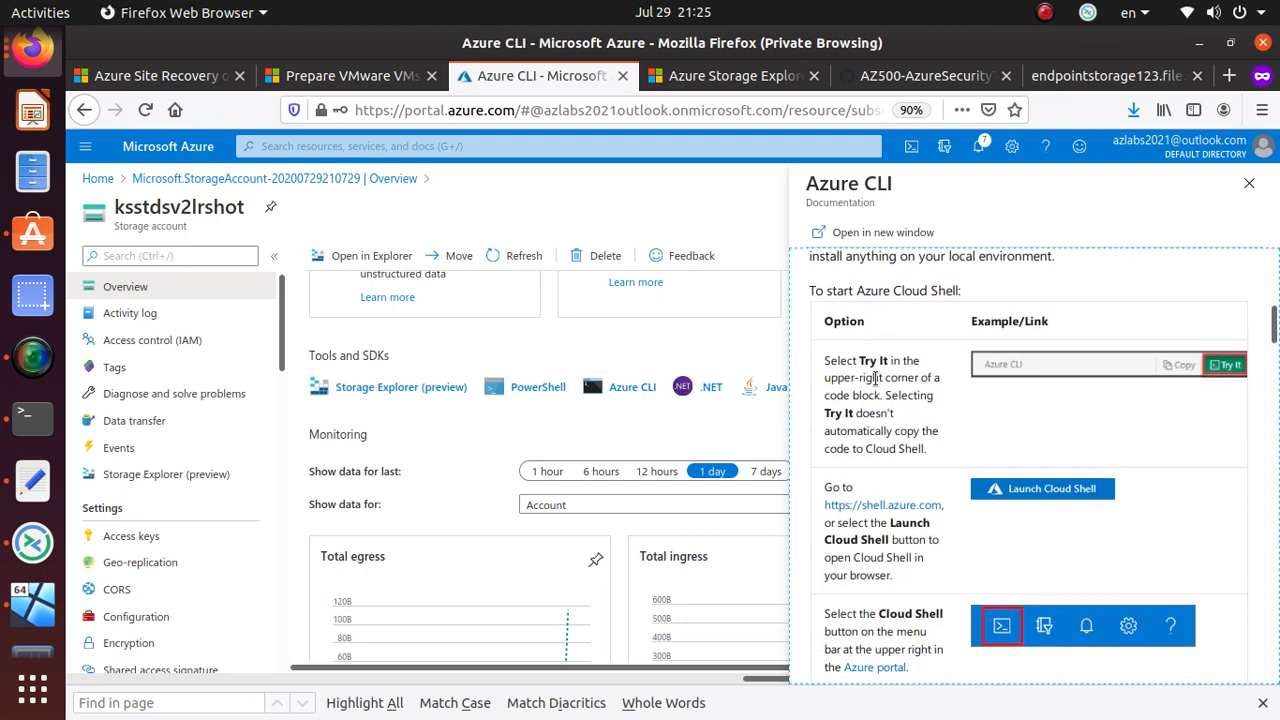
pyautogui.scroll(-10, 876, 378)
pyautogui.scroll(-10, 876, 380)
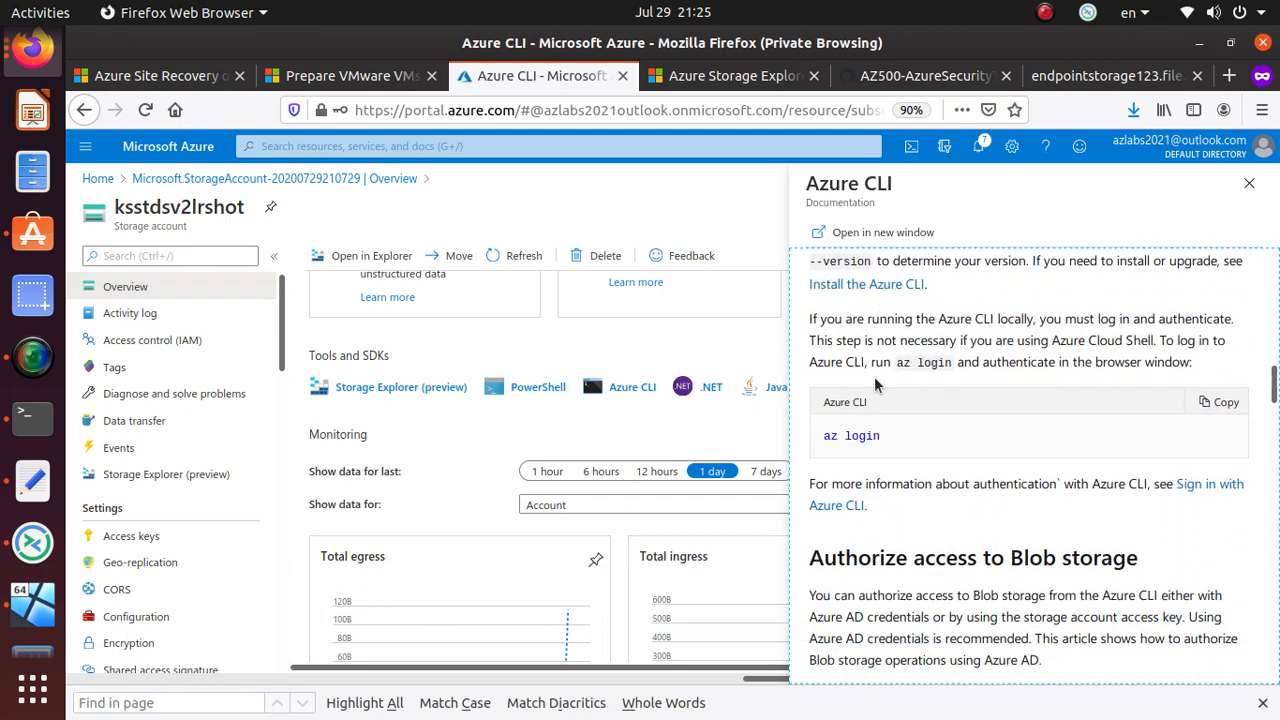
pyautogui.scroll(-7, 876, 386)
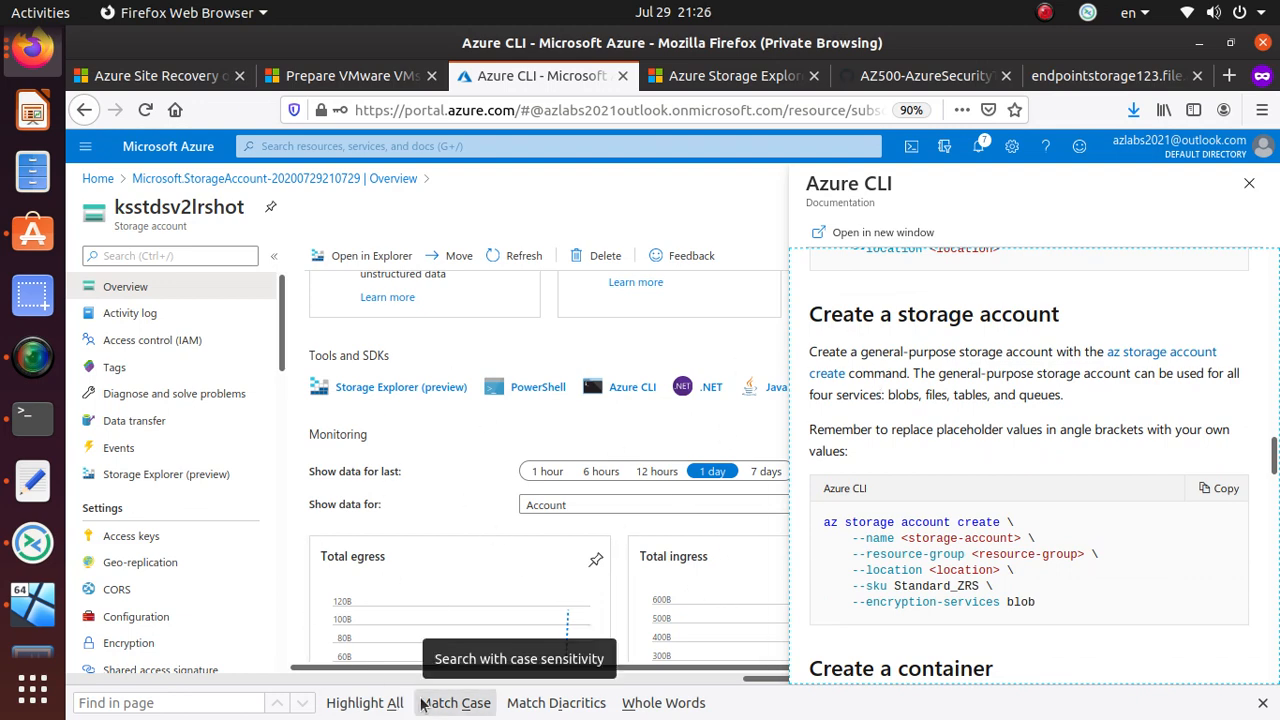
pyautogui.scroll(-2, 969, 311)
pyautogui.scroll(-11, 886, 398)
pyautogui.scroll(-4, 898, 408)
pyautogui.scroll(-12, 947, 373)
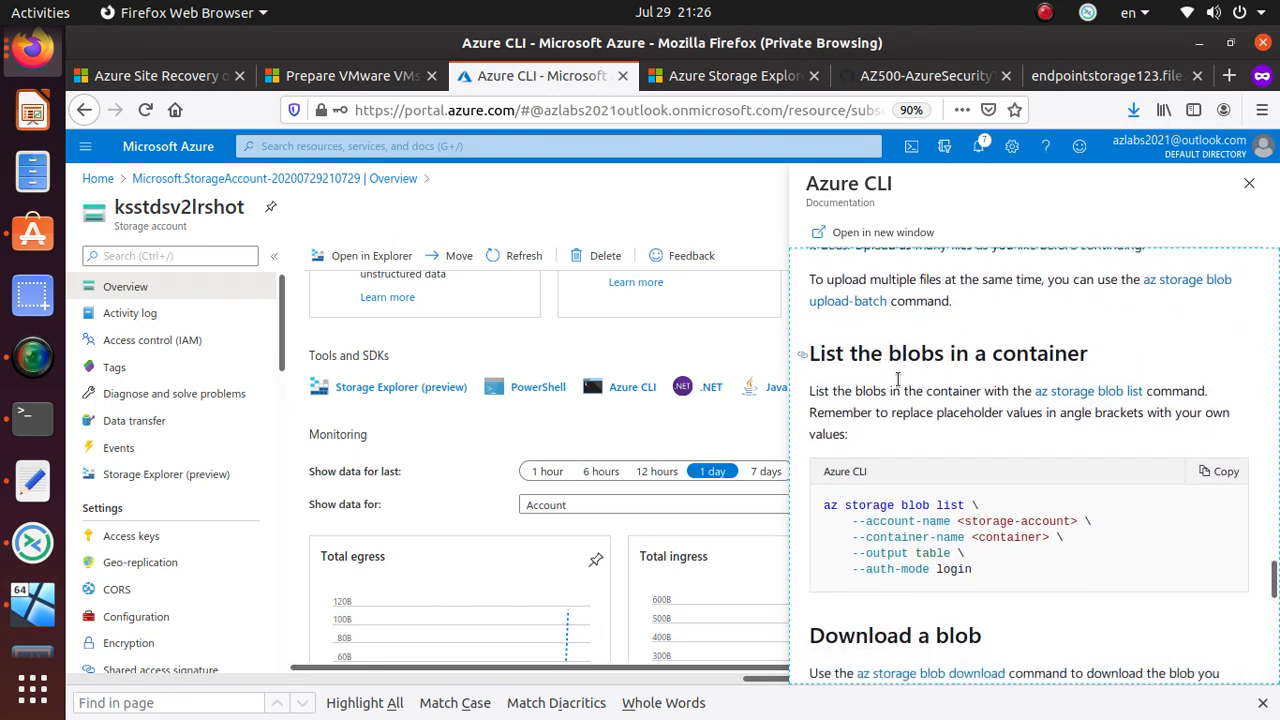
pyautogui.scroll(-15, 897, 375)
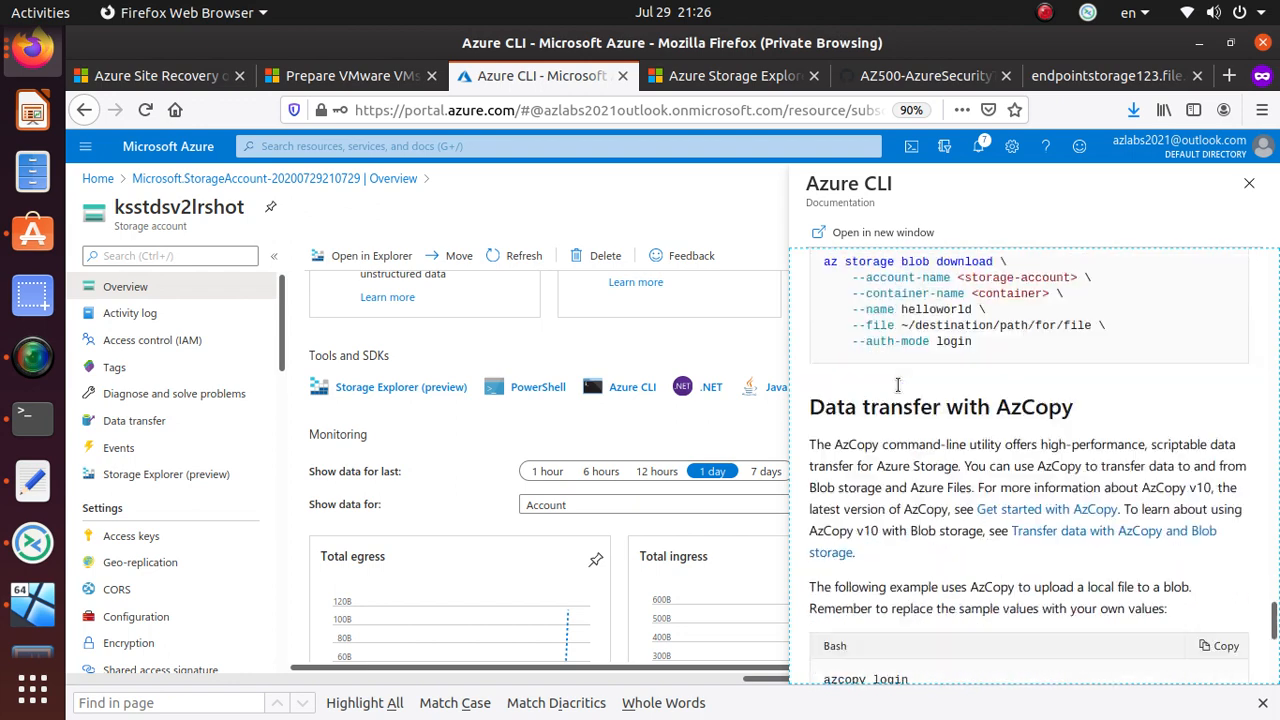
pyautogui.click(1249, 187)
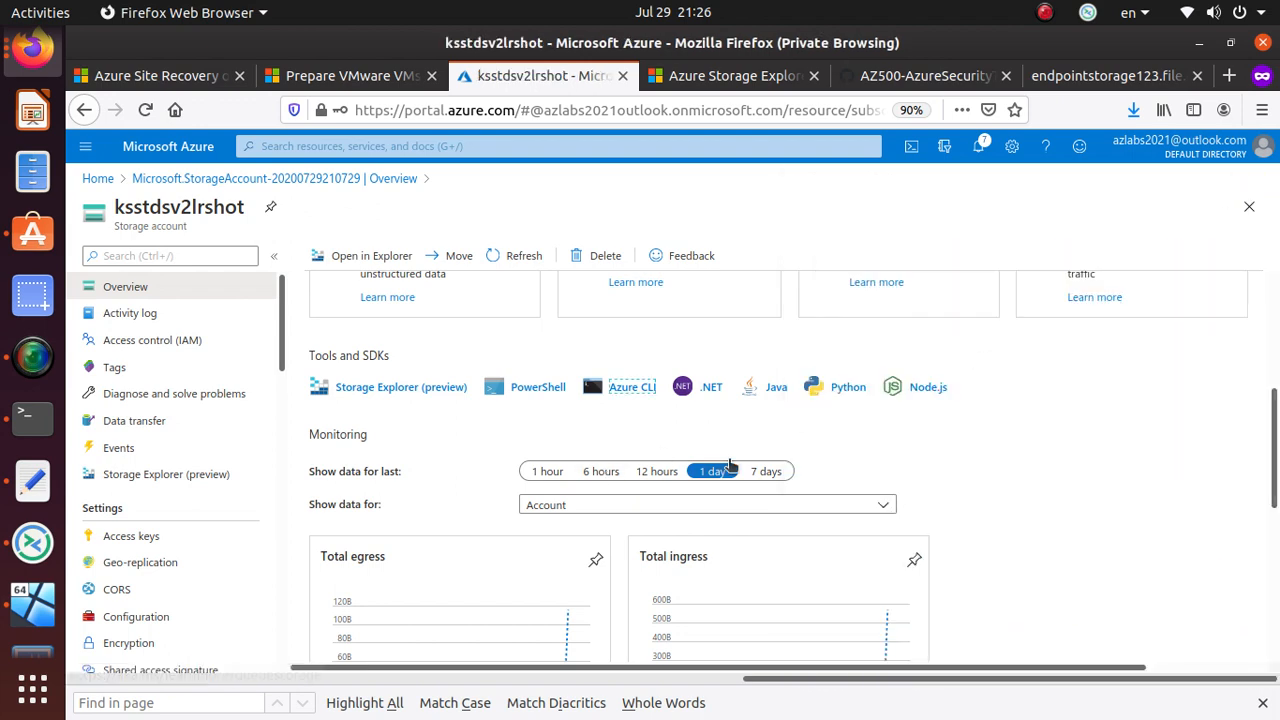
# - View the PowerShell storage documentation and close its panel
pyautogui.click(528, 394)
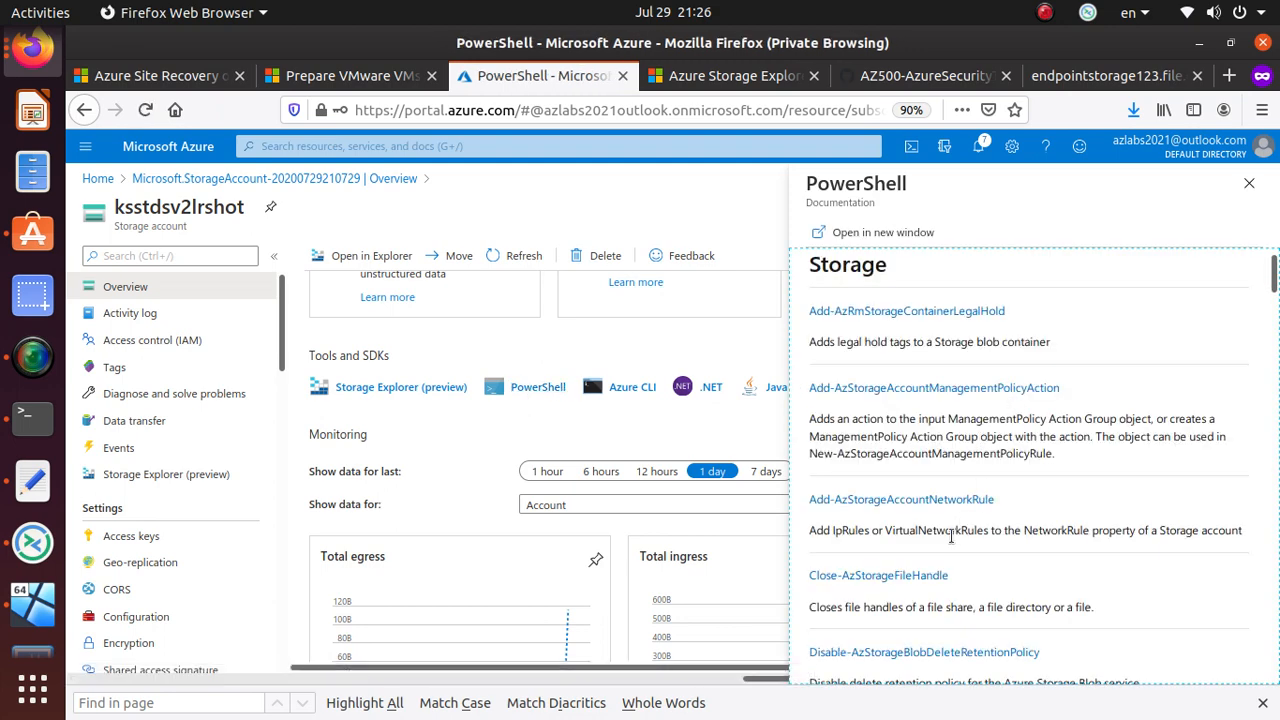
pyautogui.scroll(-5, 950, 533)
pyautogui.scroll(-10, 950, 540)
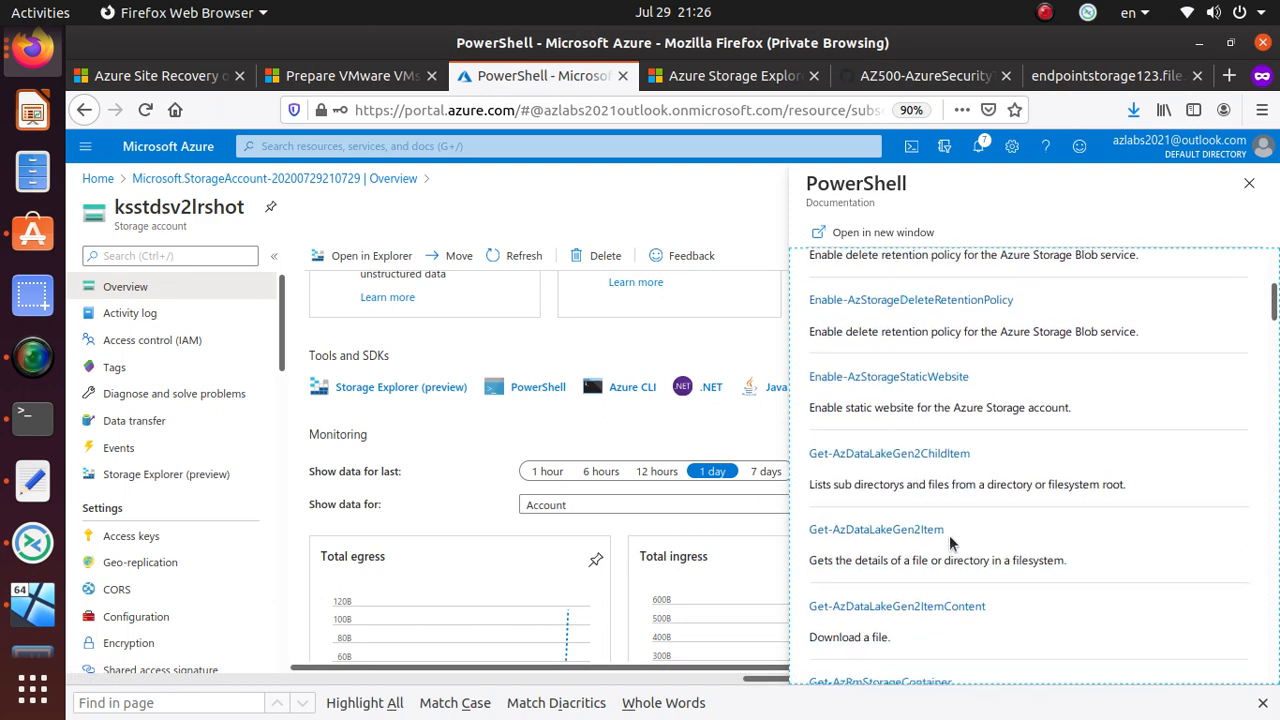
pyautogui.scroll(-5, 950, 543)
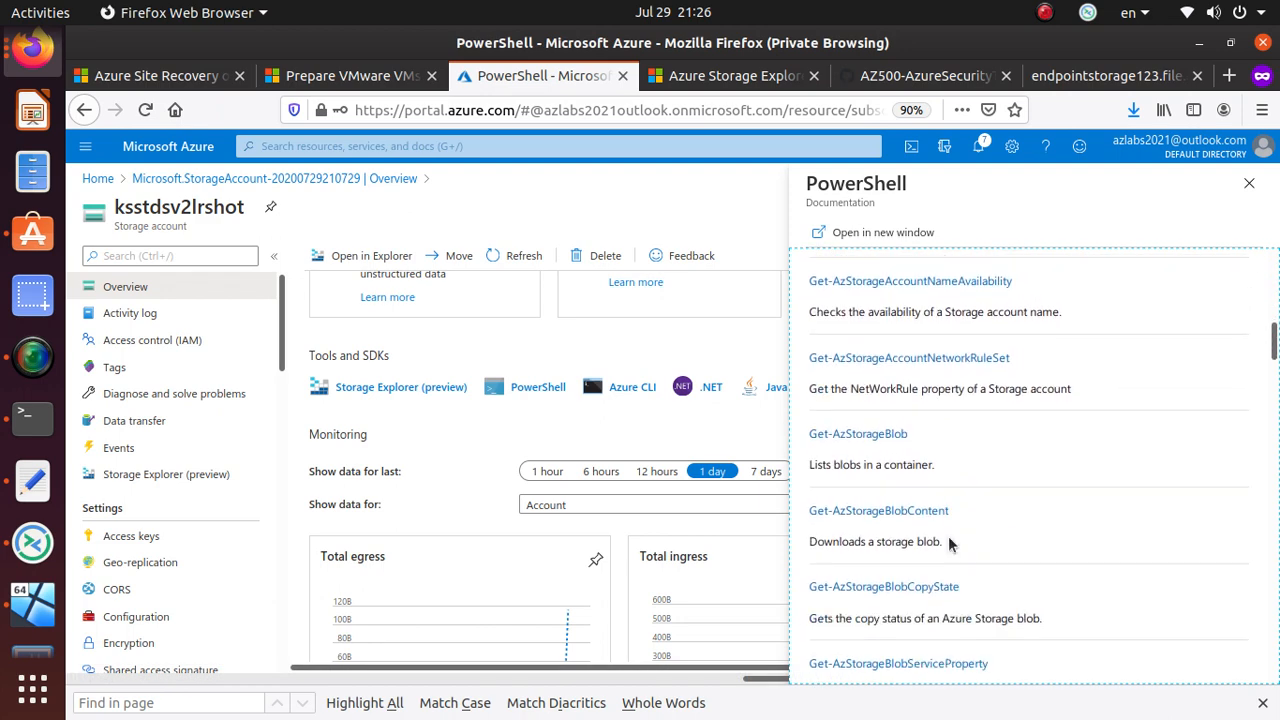
pyautogui.scroll(-10, 948, 540)
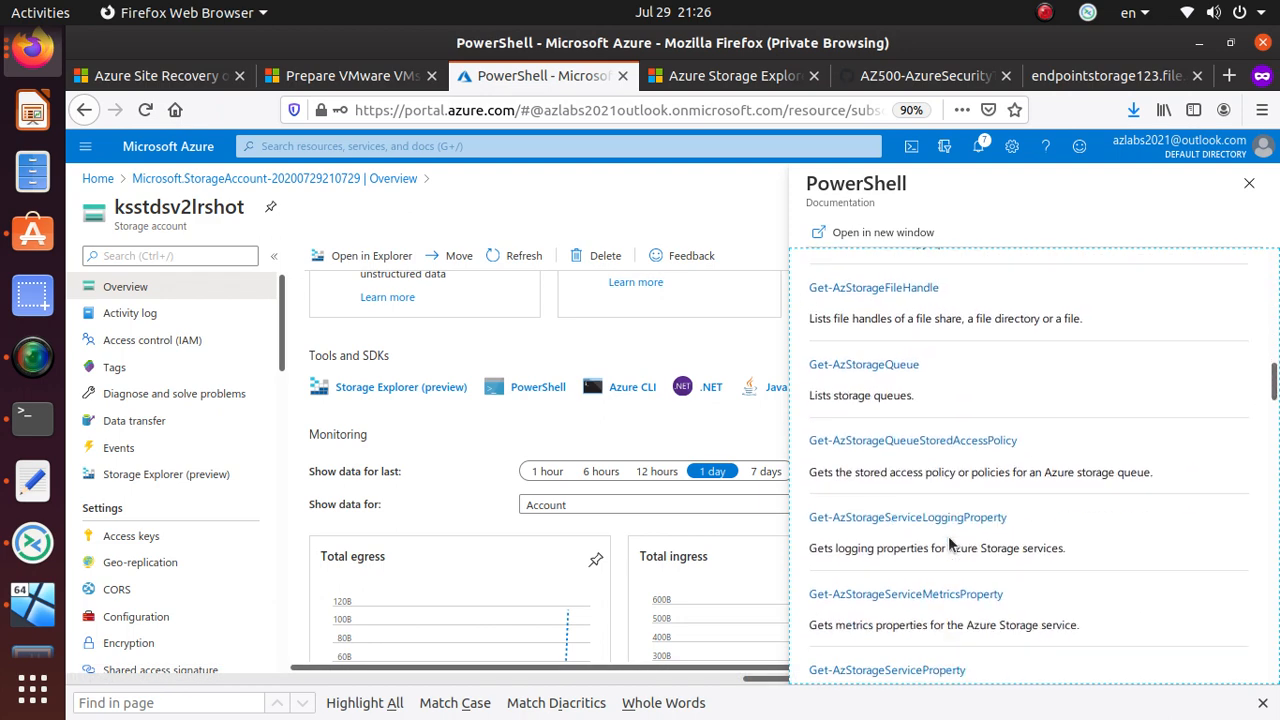
pyautogui.click(1249, 186)
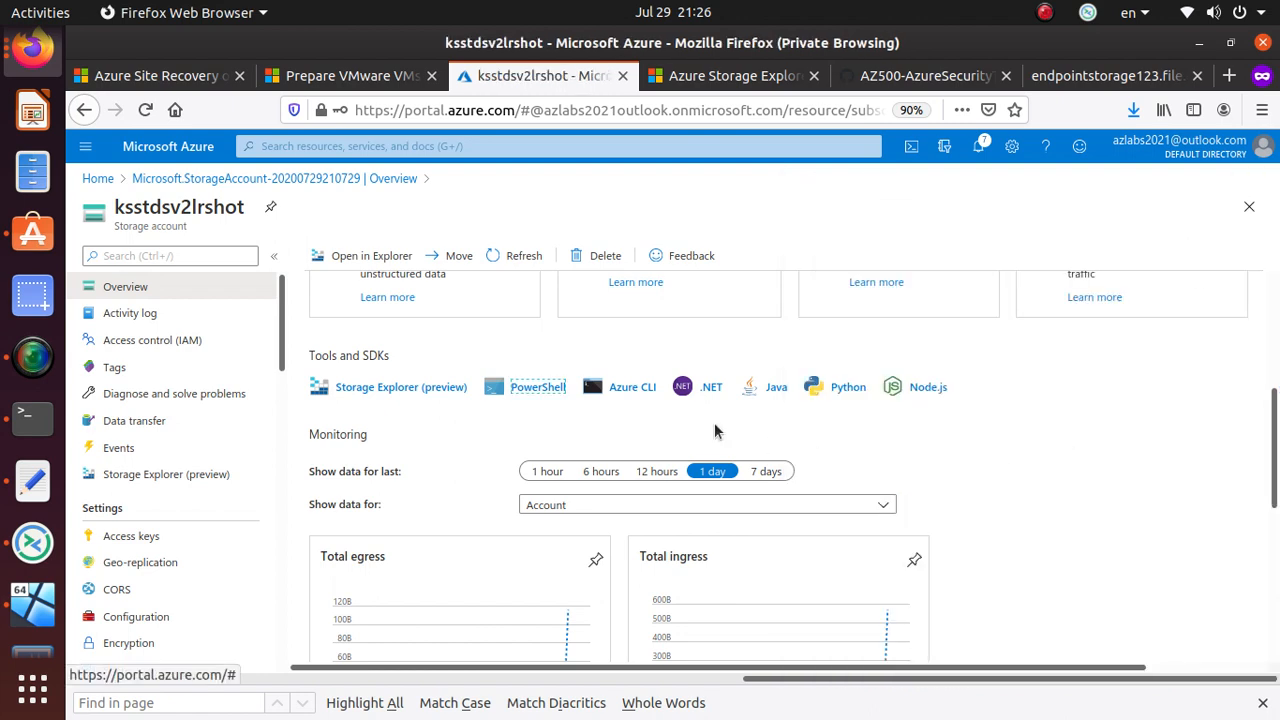
# - Glance at the Python and Node.js docs, closing each, then open the .NET documentation
pyautogui.click(853, 387)
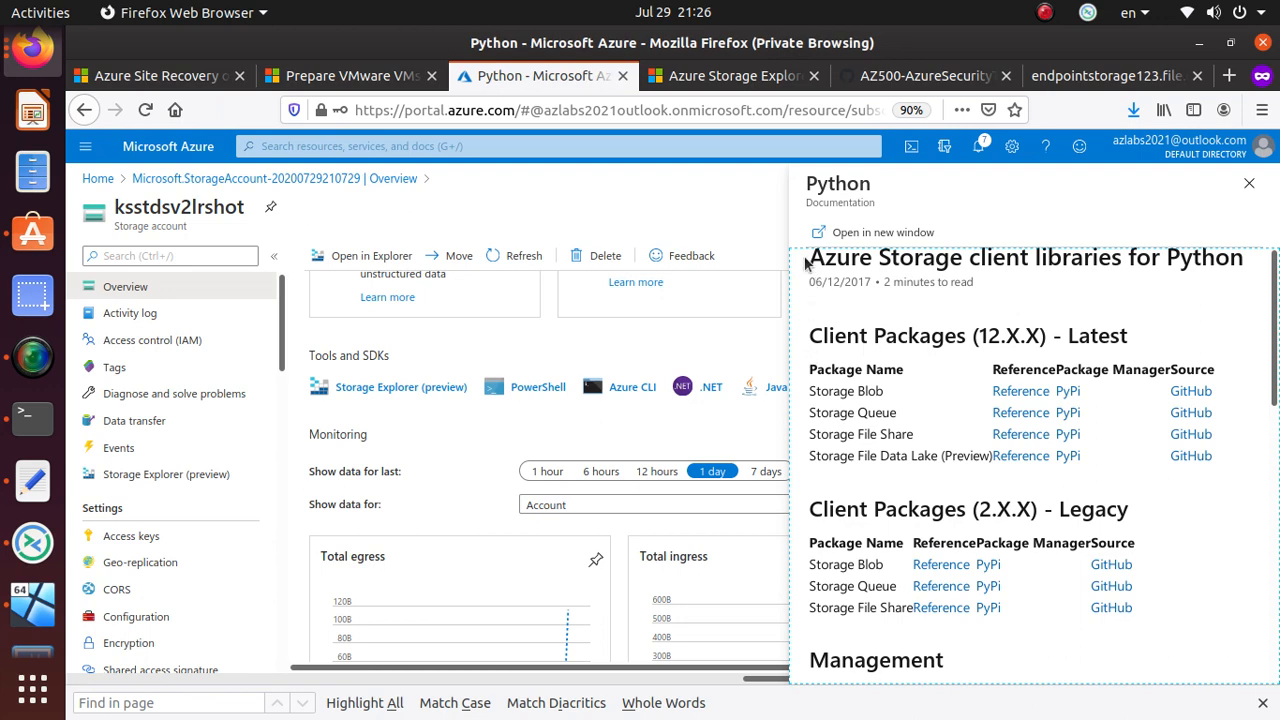
pyautogui.click(1249, 183)
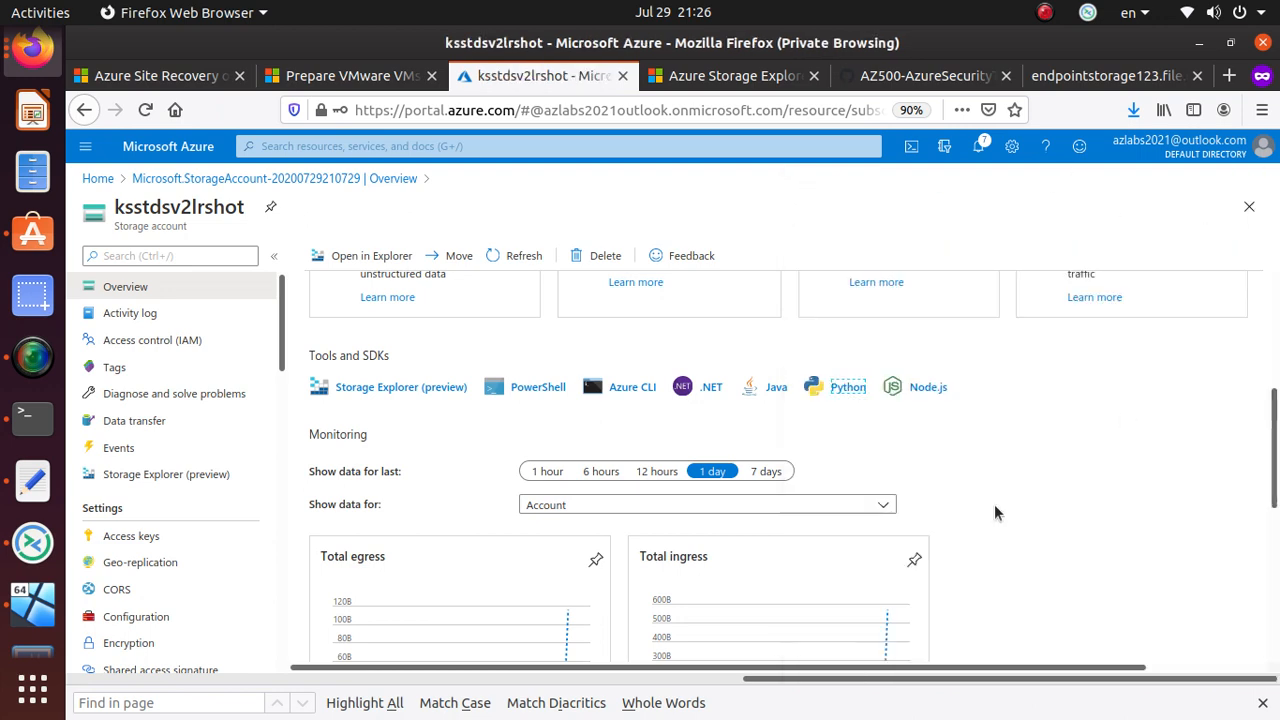
pyautogui.click(928, 386)
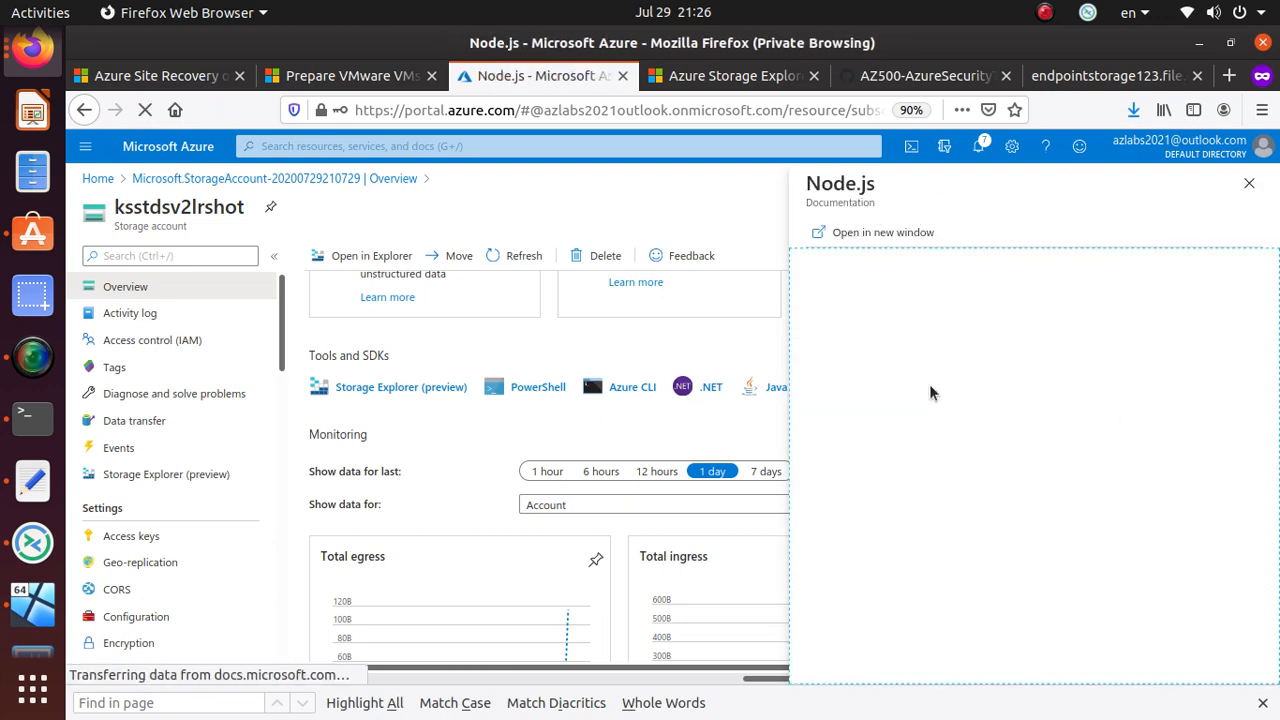
pyautogui.click(1249, 183)
pyautogui.click(711, 388)
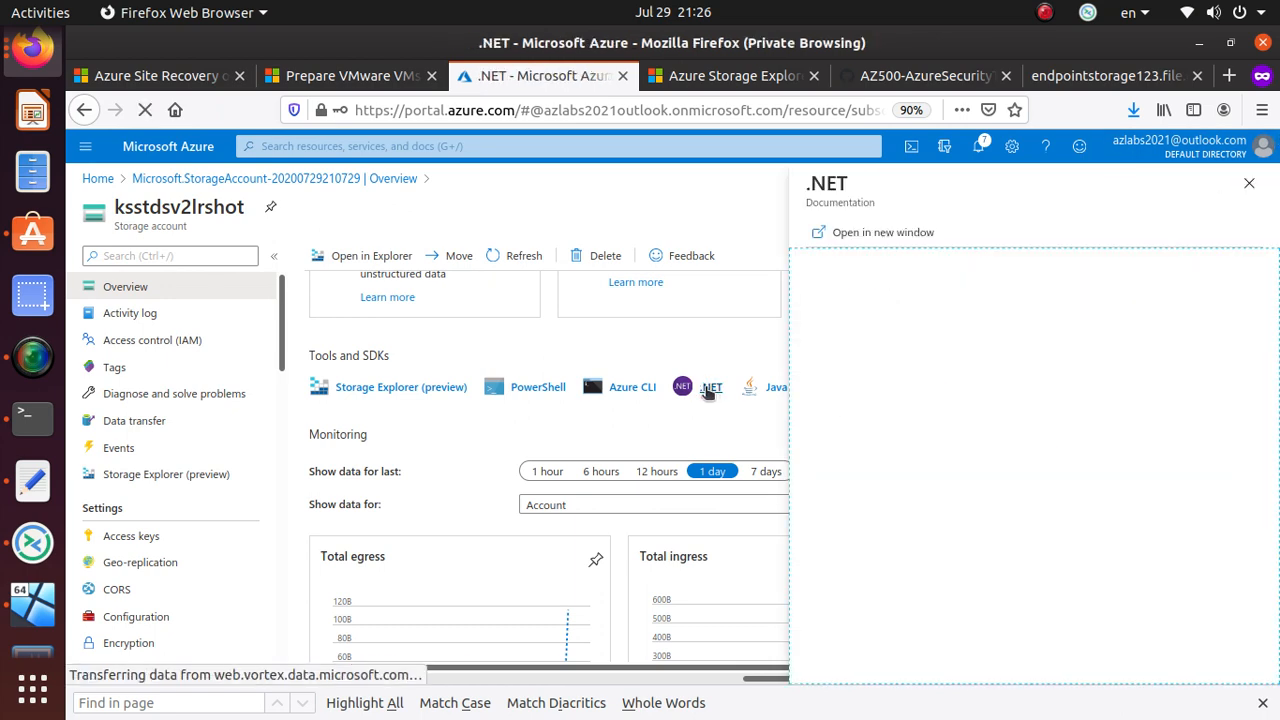
# - Close the .NET documentation panel and scroll down to the Monitoring section
pyautogui.click(1249, 183)
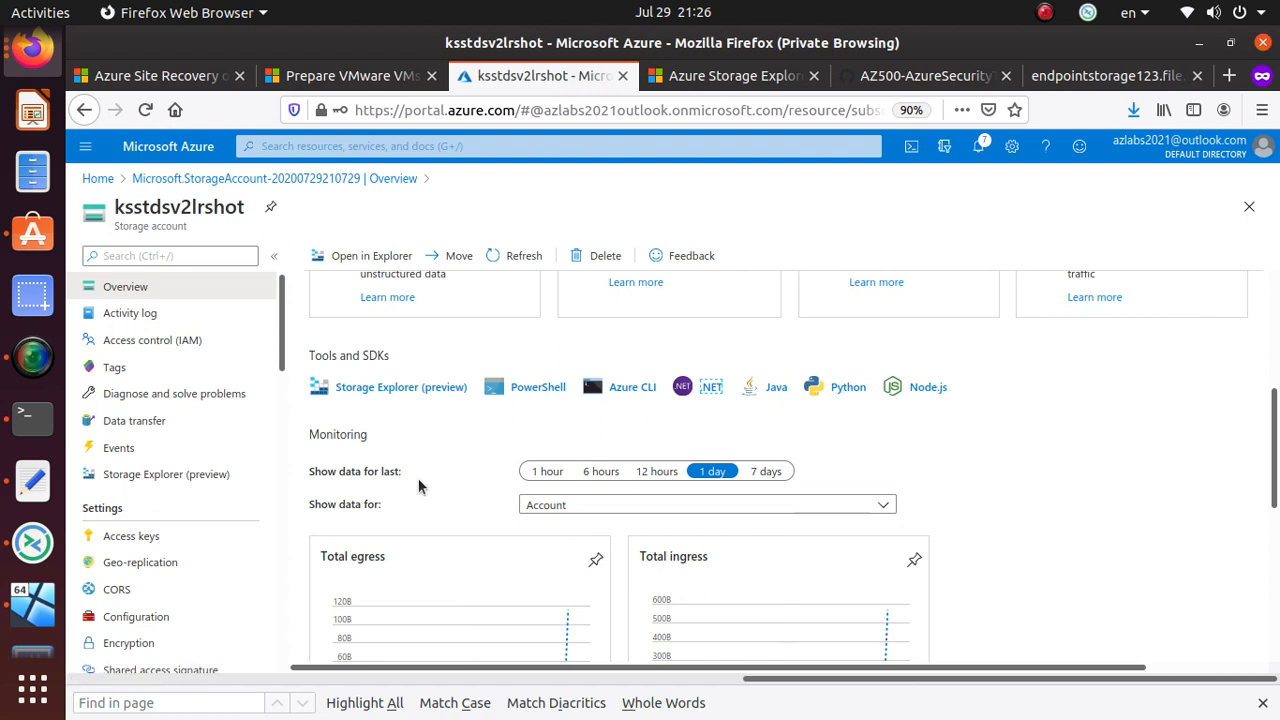
pyautogui.scroll(-2, 420, 486)
pyautogui.scroll(3, 423, 486)
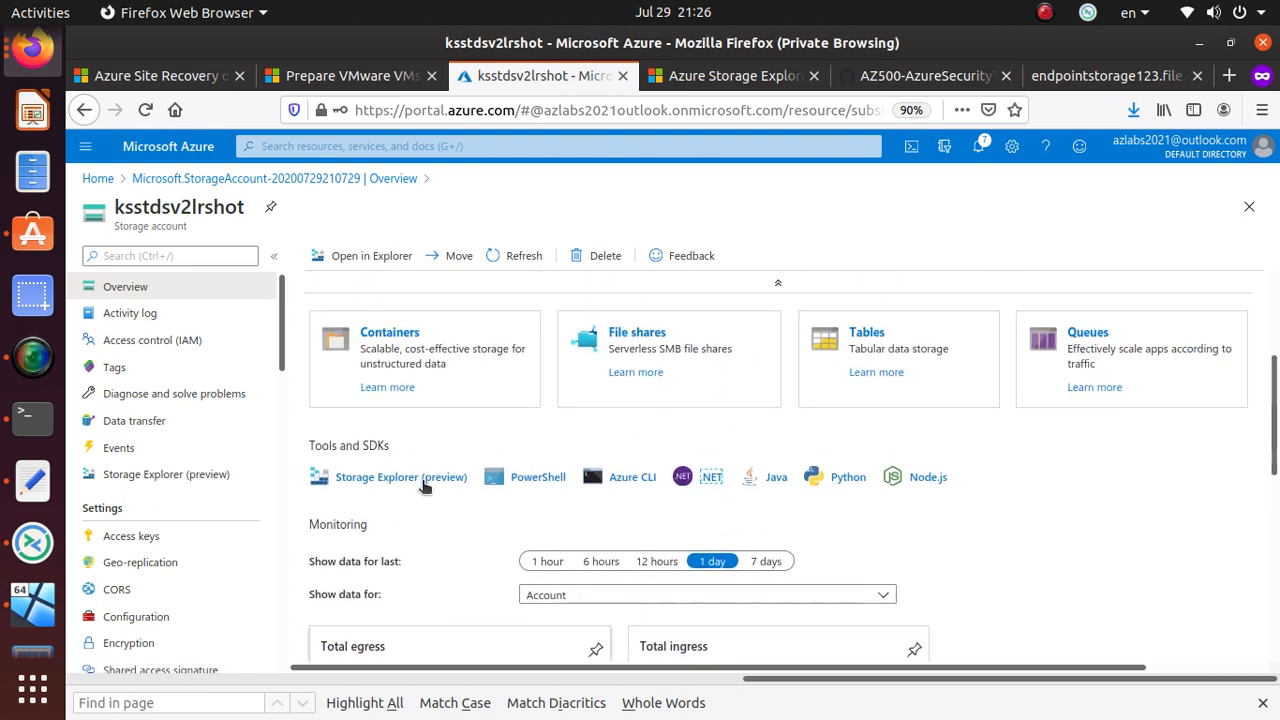
pyautogui.tripleClick(344, 445)
pyautogui.scroll(-1, 392, 604)
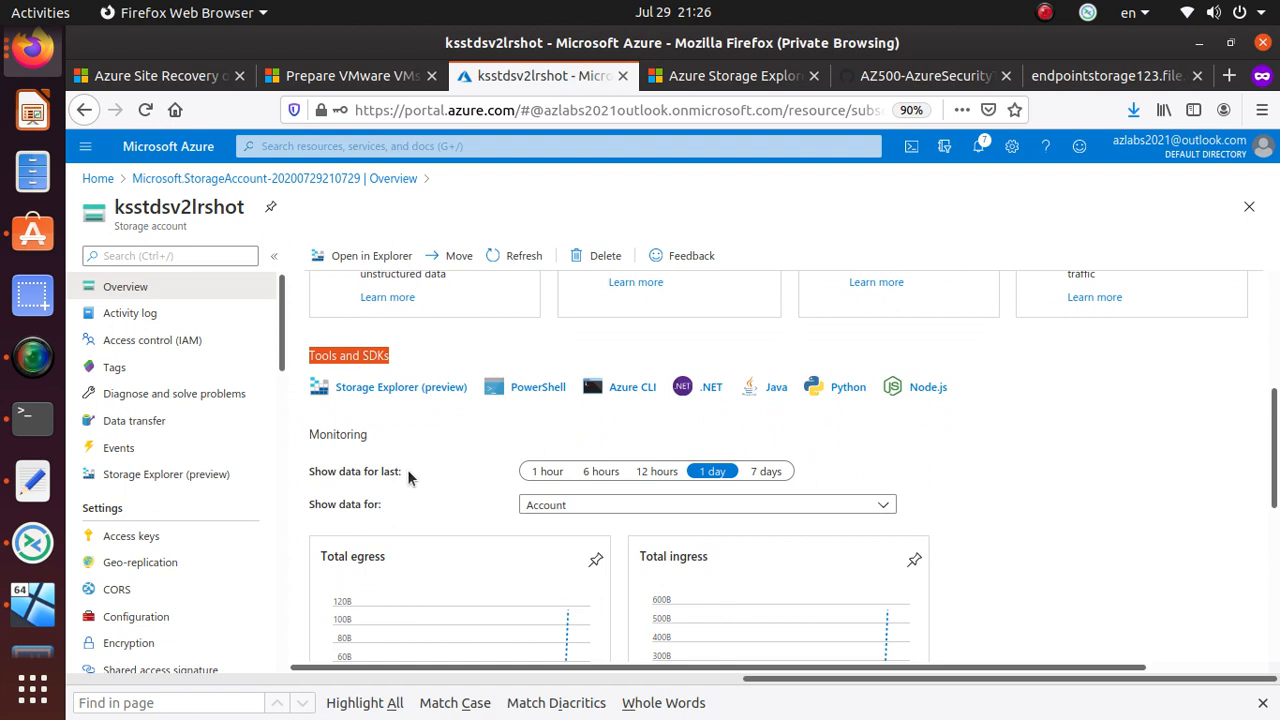
pyautogui.scroll(-2, 408, 477)
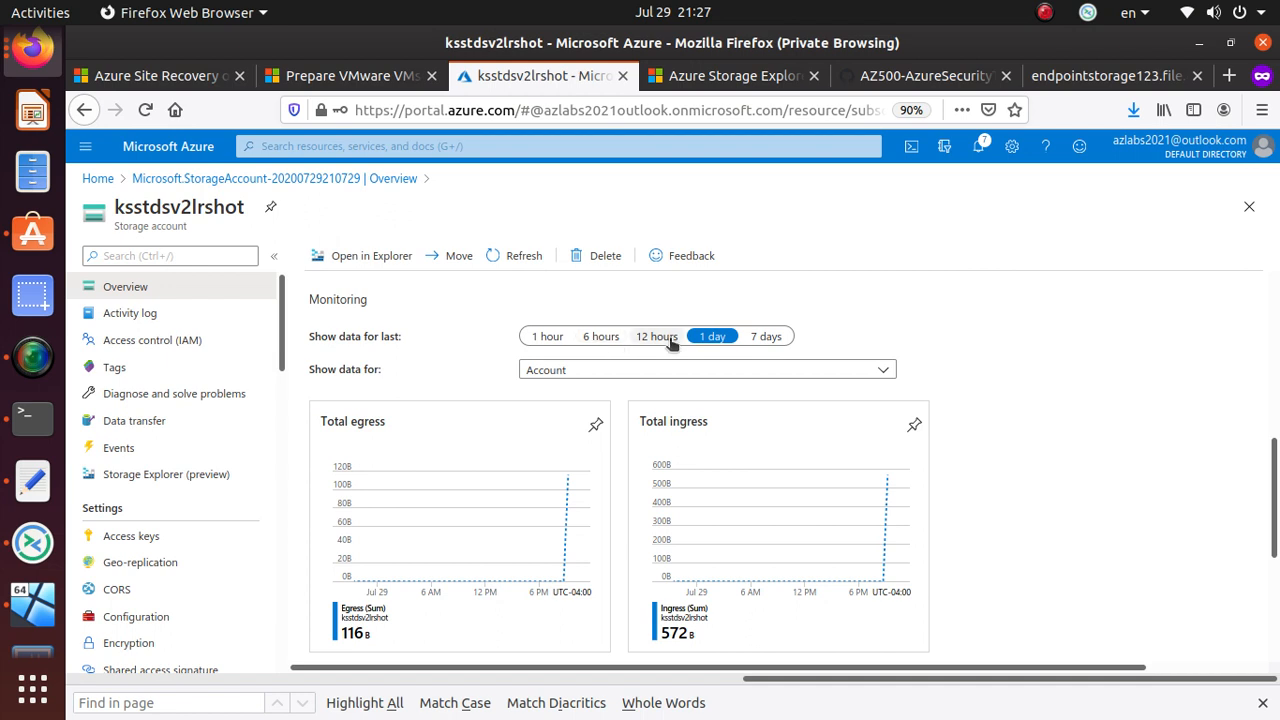
# - Show the egress and ingress charts for the last 7 days, leaving Show data for unchanged
pyautogui.click(782, 338)
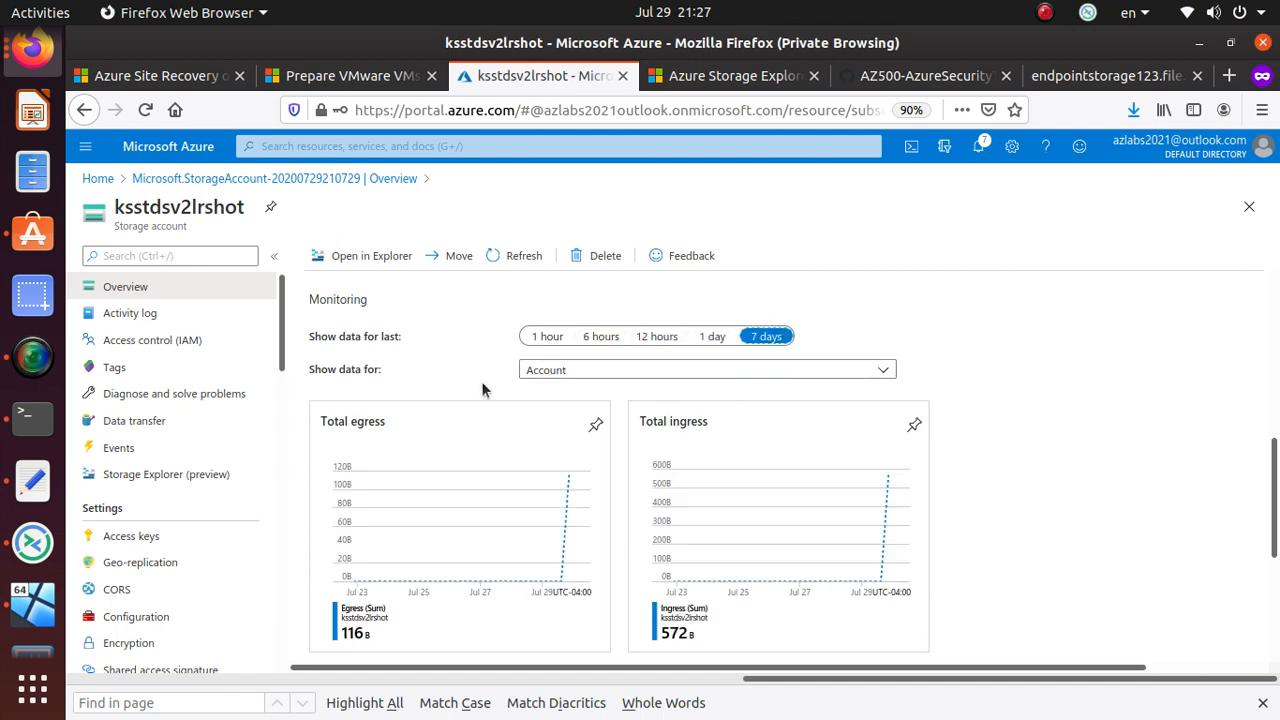
pyautogui.click(620, 372)
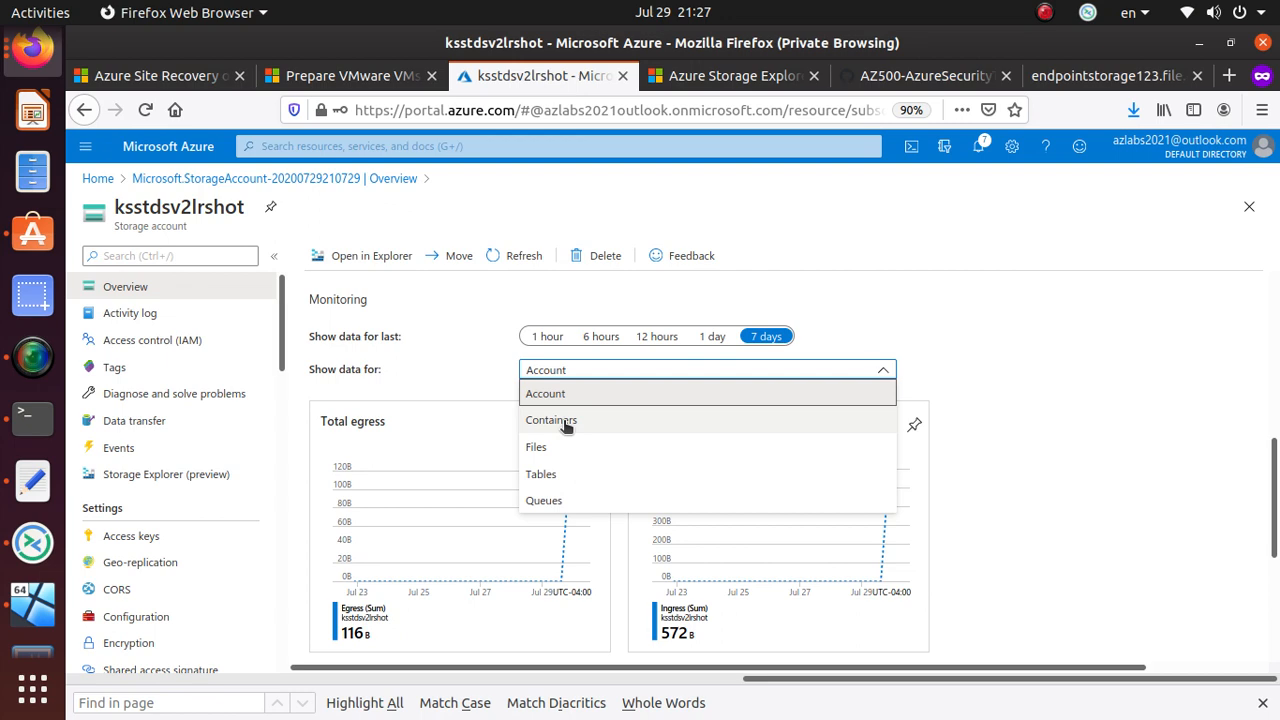
pyautogui.click(1050, 550)
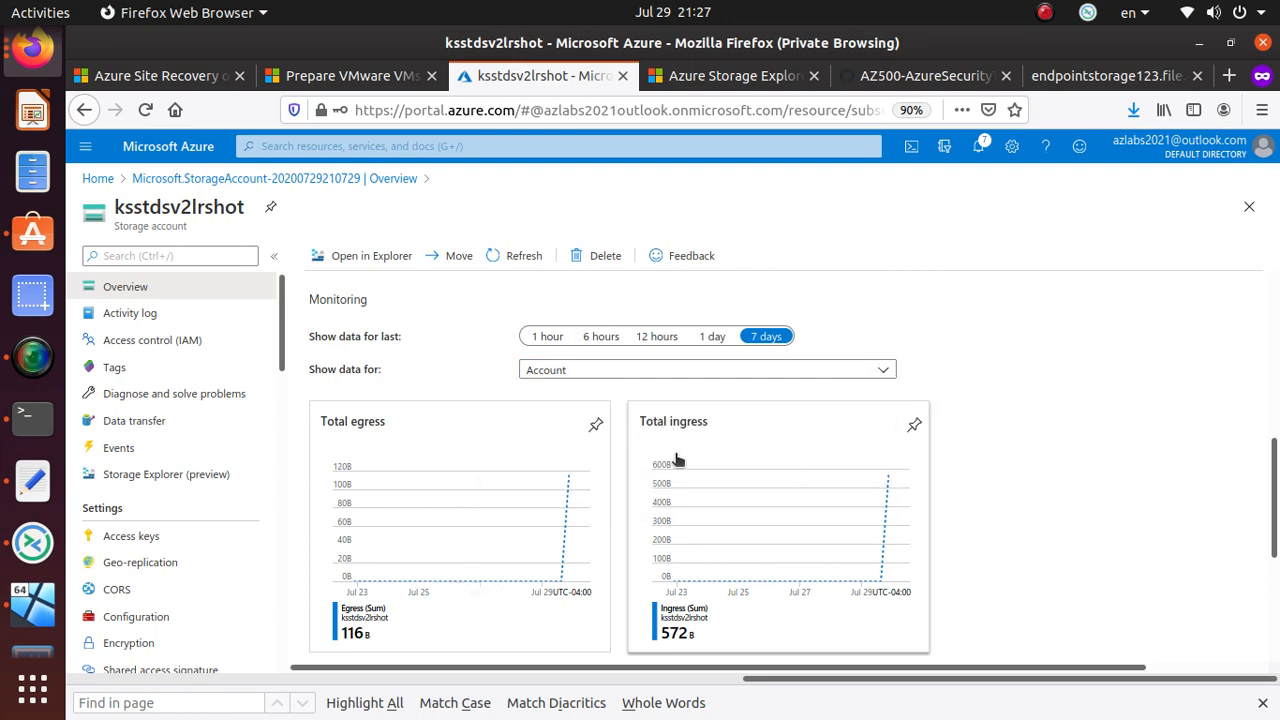
pyautogui.scroll(3, 674, 451)
pyautogui.scroll(5, 675, 458)
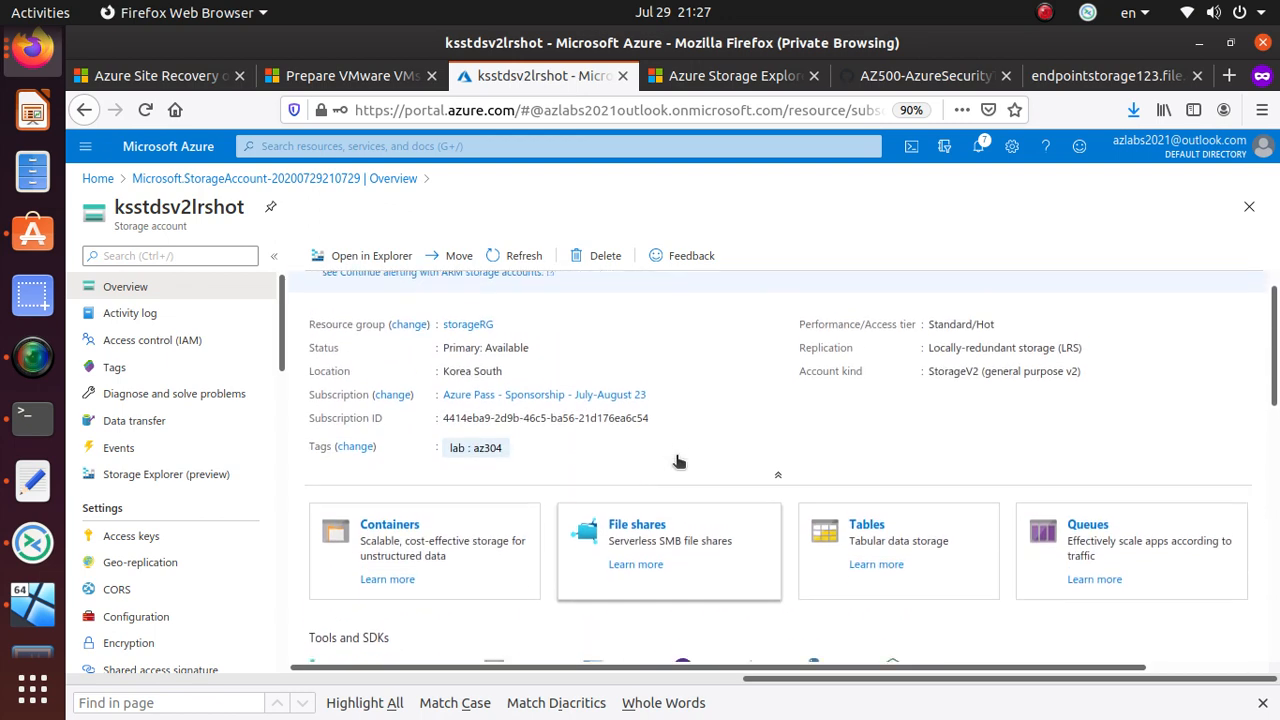
pyautogui.scroll(-1, 675, 458)
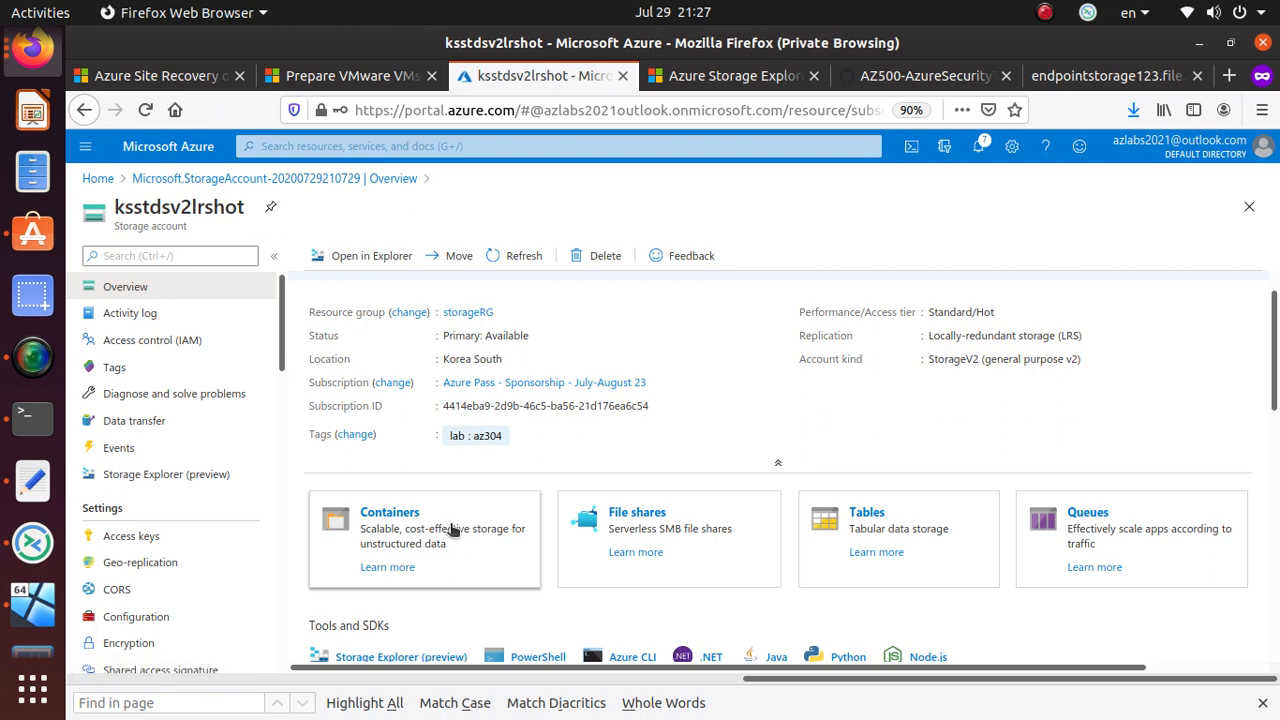
# - Open the Blob storage page from the Containers Learn more link and copy its address
pyautogui.click(394, 568)
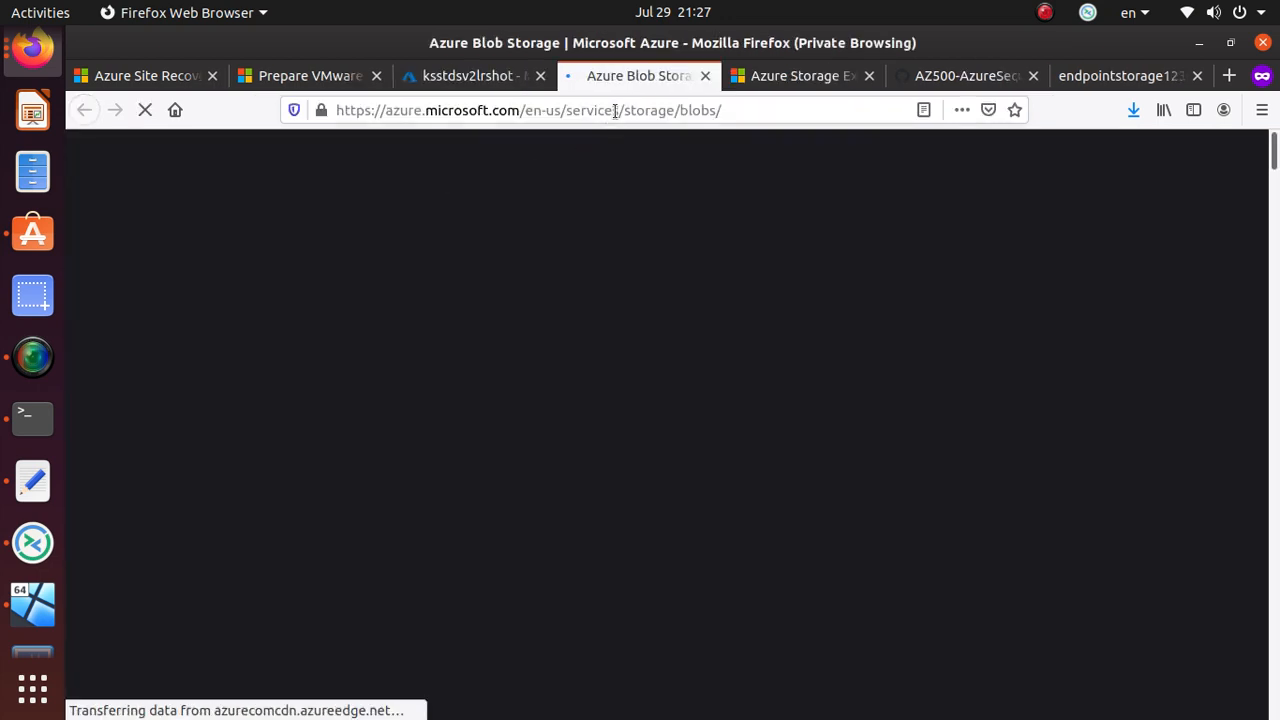
pyautogui.rightClick(614, 112)
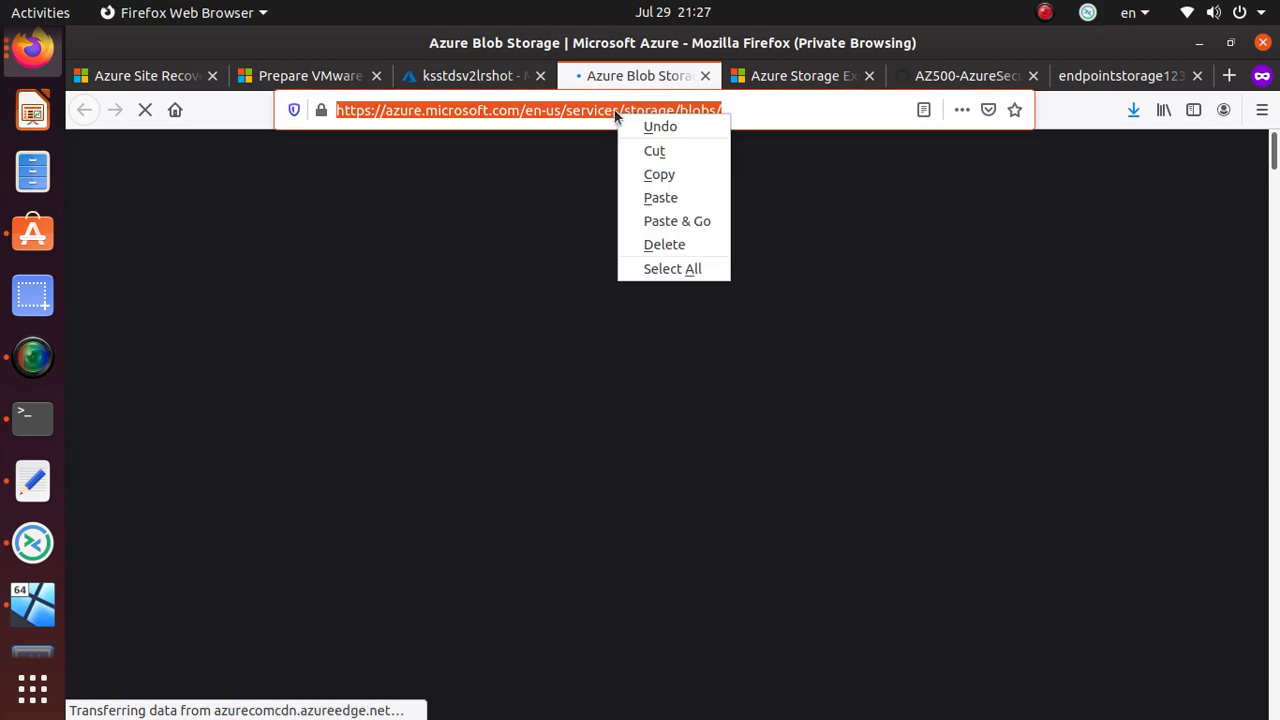
pyautogui.click(663, 173)
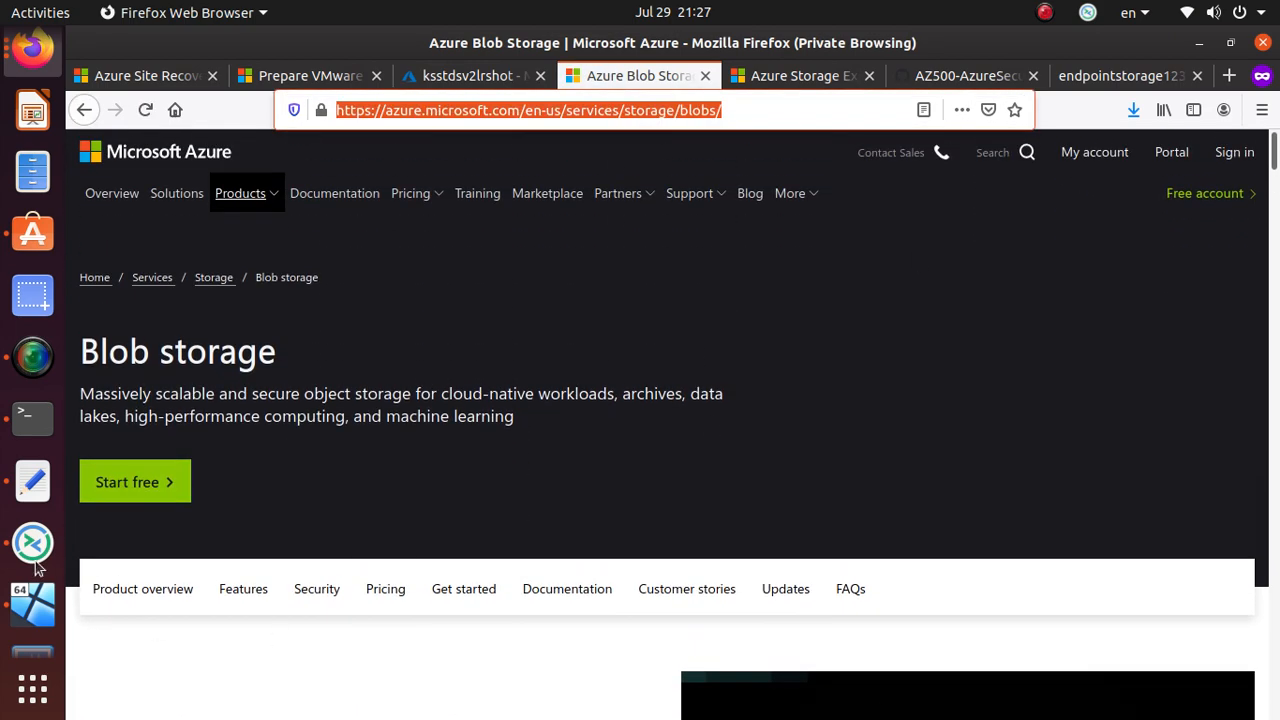
pyautogui.click(32, 481)
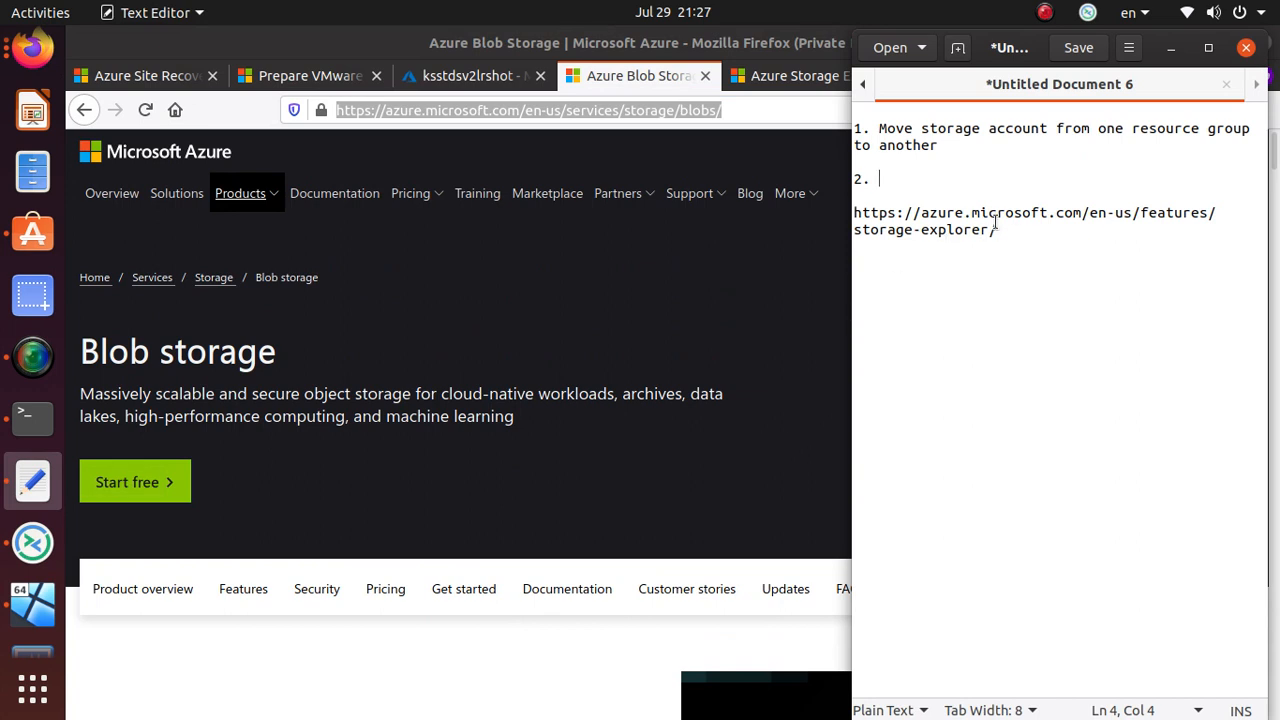
# - Write '2. Blobs' with the pasted Blob storage address, then close the Blob Storage tab
pyautogui.write('Blogs')
pyautogui.press('BackSpace')
pyautogui.press('BackSpace')
pyautogui.press('BackSpace')
pyautogui.write('bs')
pyautogui.hotkey('ctrl', 'v')
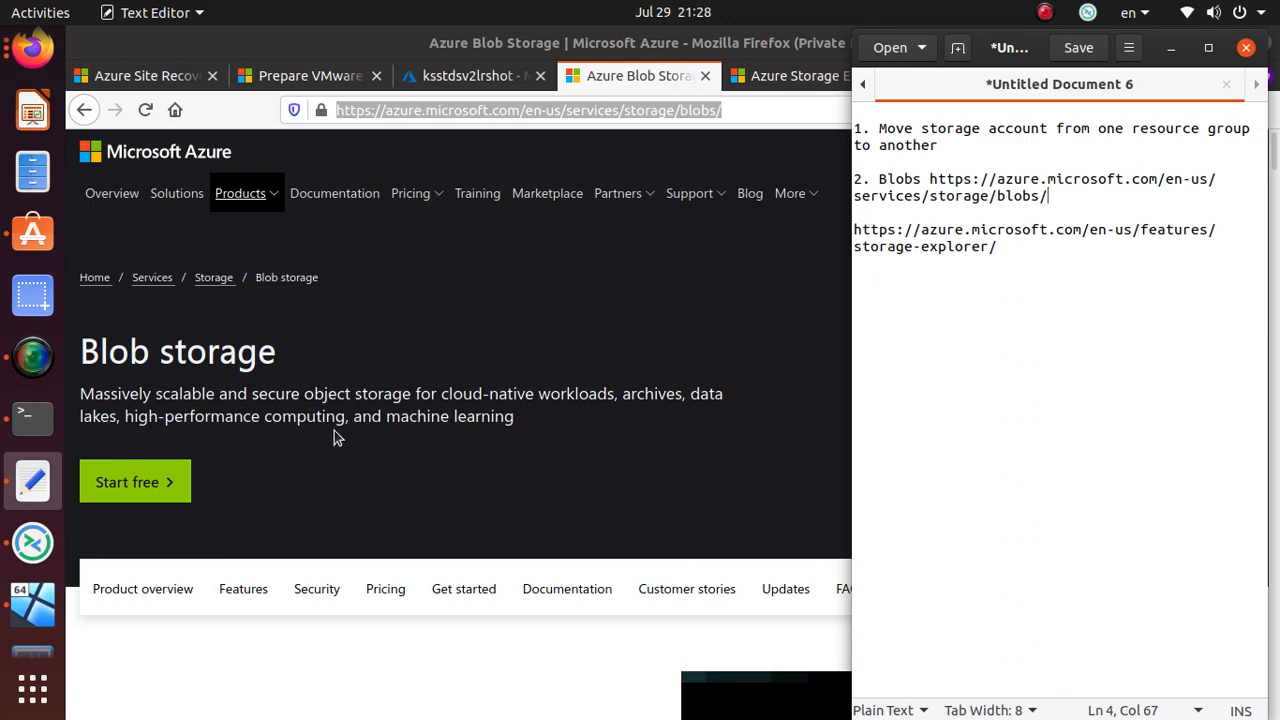
pyautogui.scroll(-5, 333, 430)
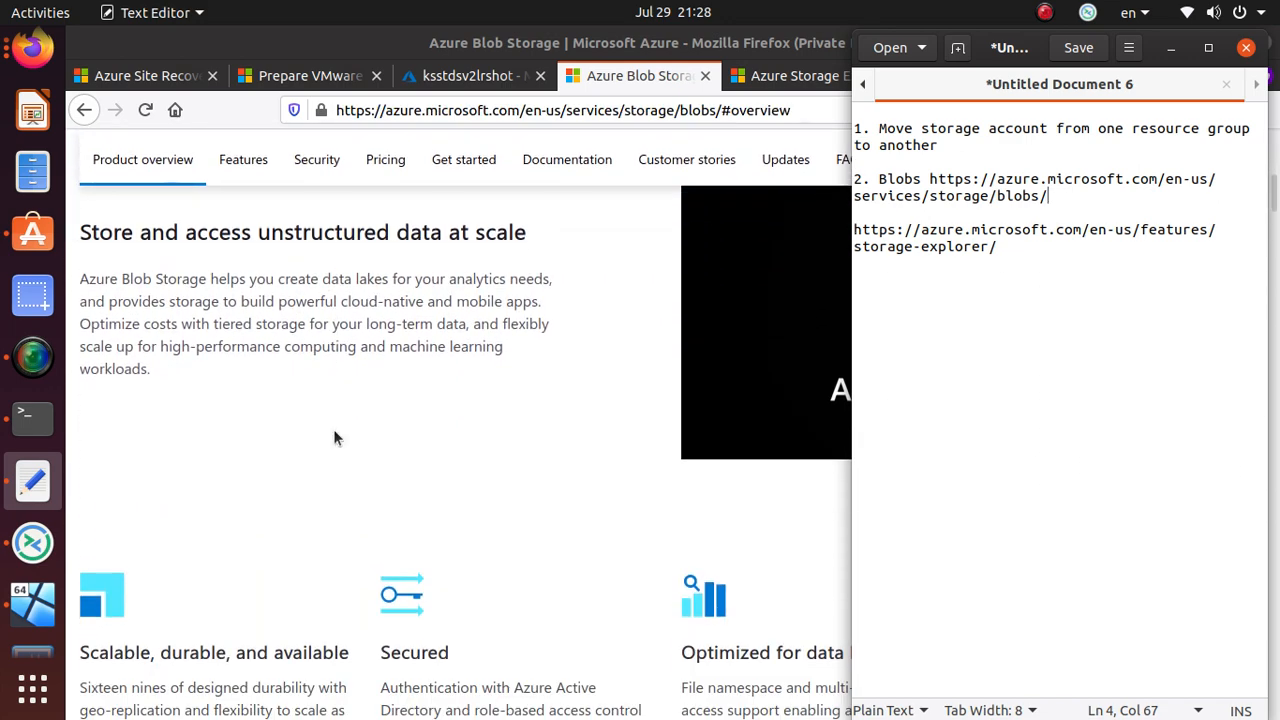
pyautogui.scroll(-5, 334, 430)
pyautogui.scroll(-10, 334, 430)
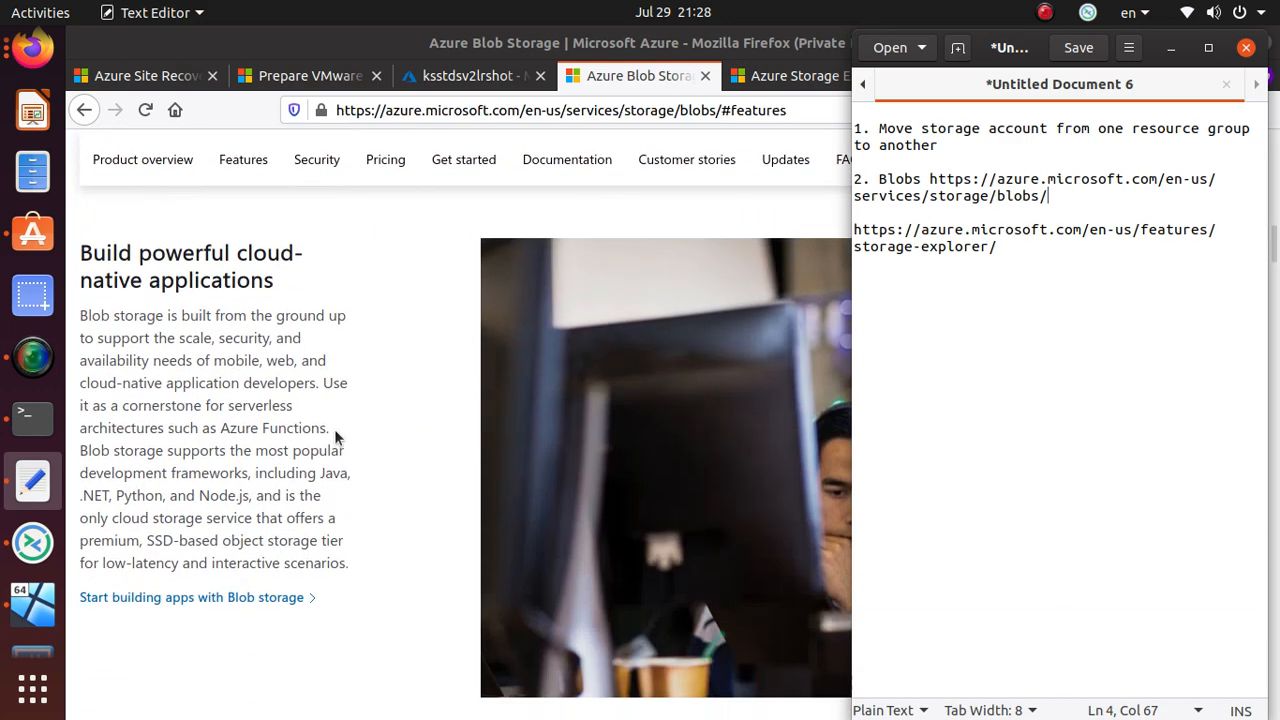
pyautogui.scroll(-5, 660, 425)
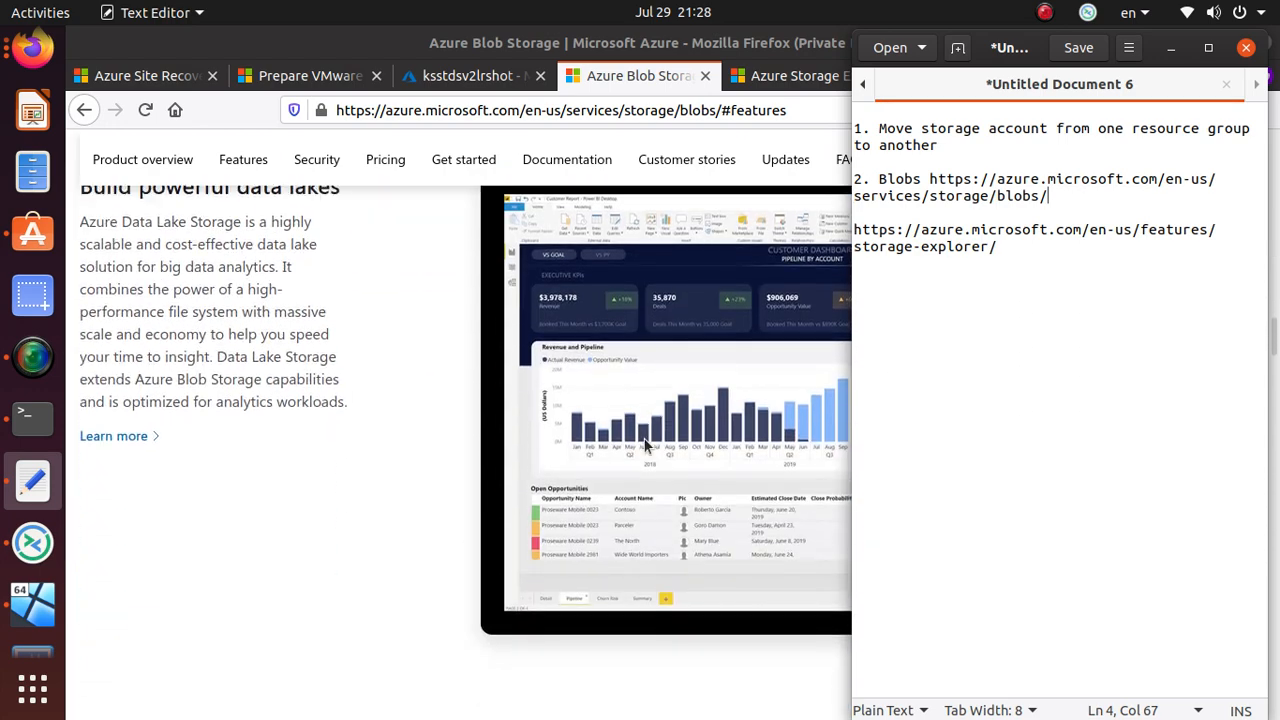
pyautogui.click(705, 76)
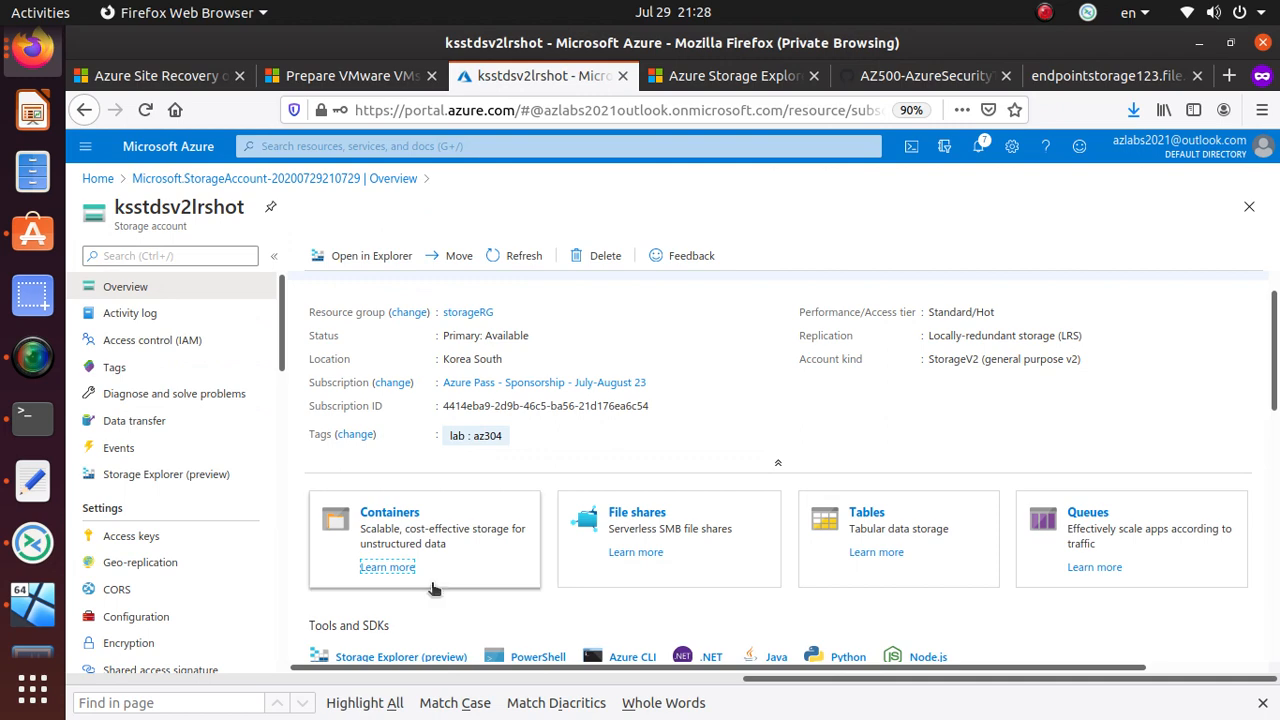
# - Open the Containers list, look inside the empty $logs container, and return to Containers
pyautogui.click(389, 512)
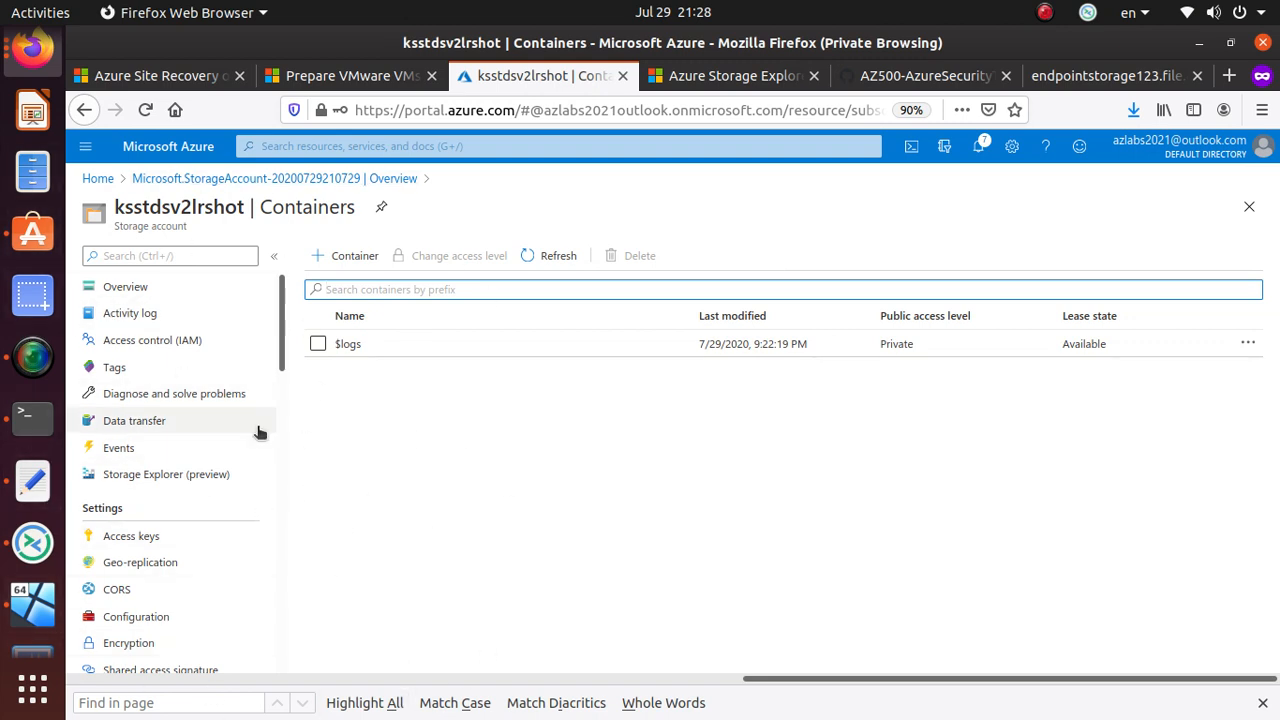
pyautogui.click(406, 347)
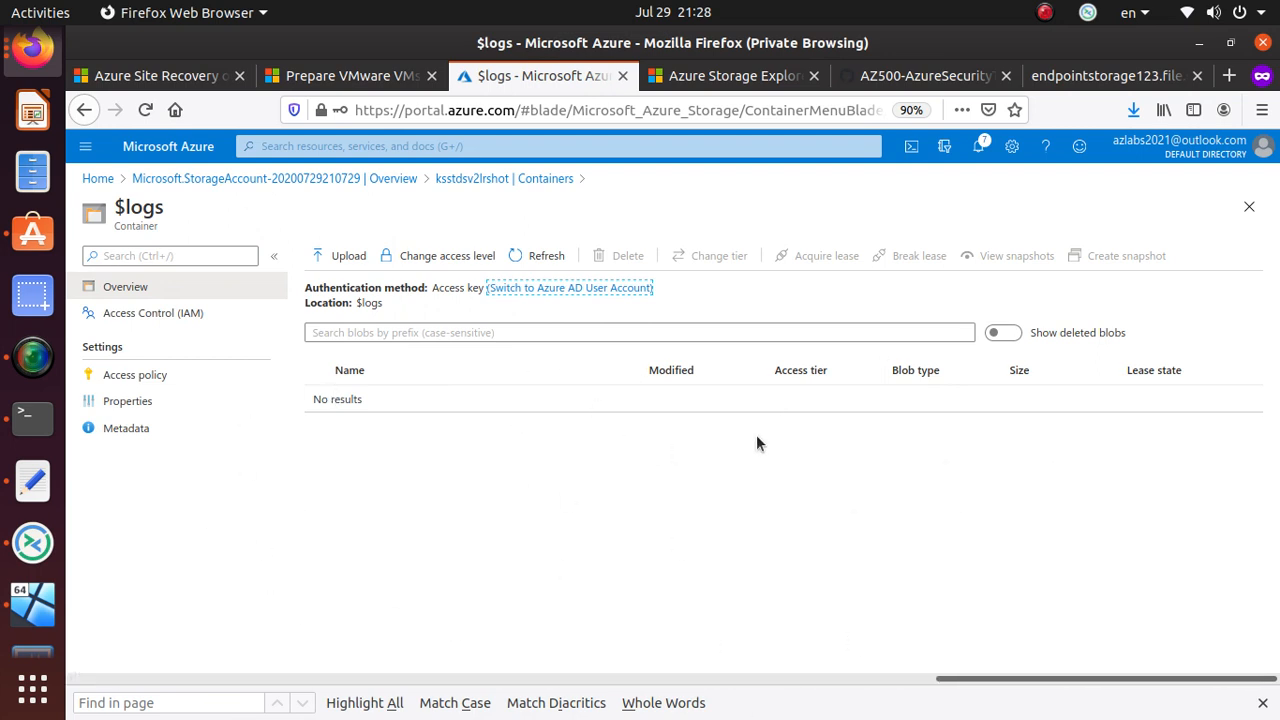
pyautogui.click(480, 178)
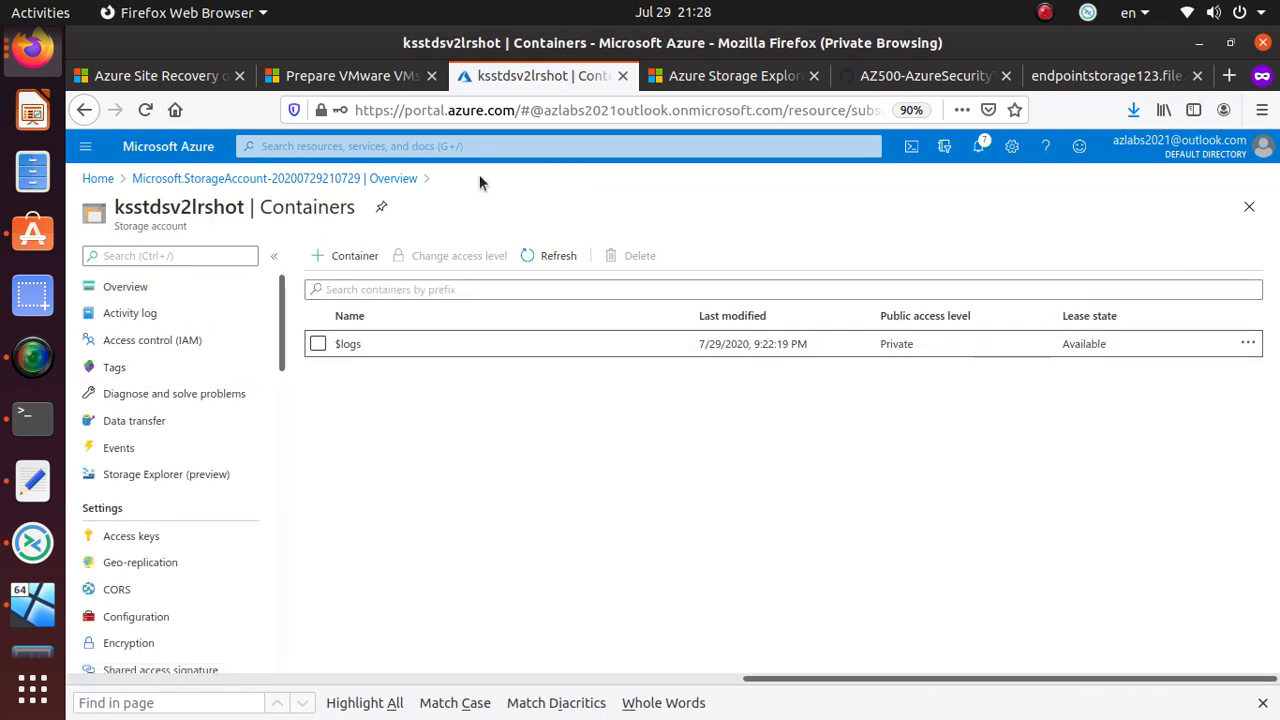
# - Create a container named blob with Container-level anonymous read access, default advanced options
pyautogui.click(345, 257)
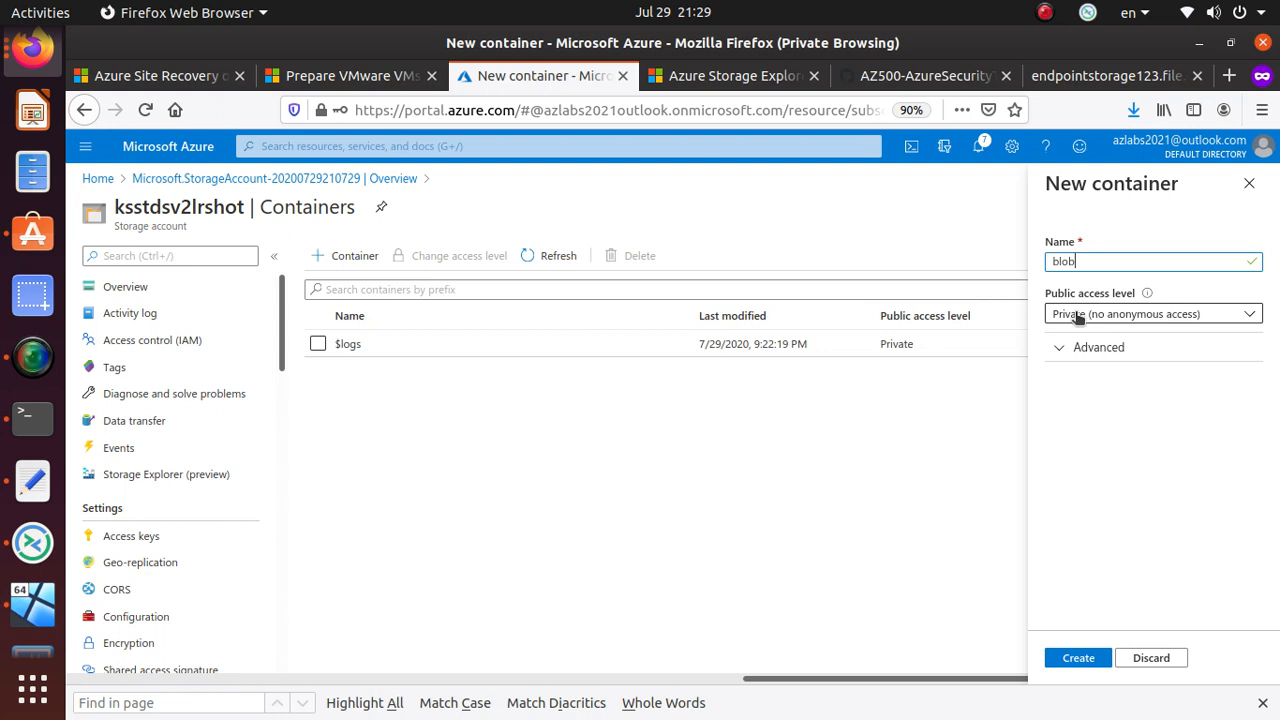
pyautogui.click(1190, 318)
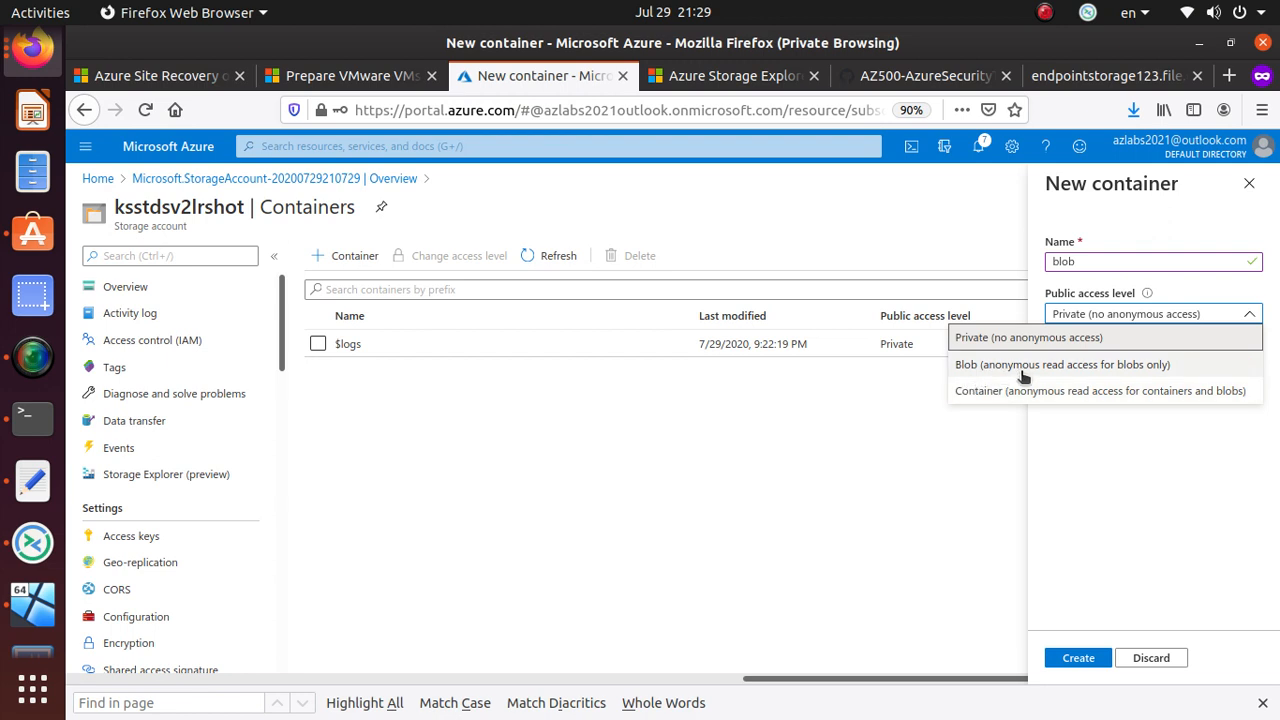
pyautogui.click(1136, 391)
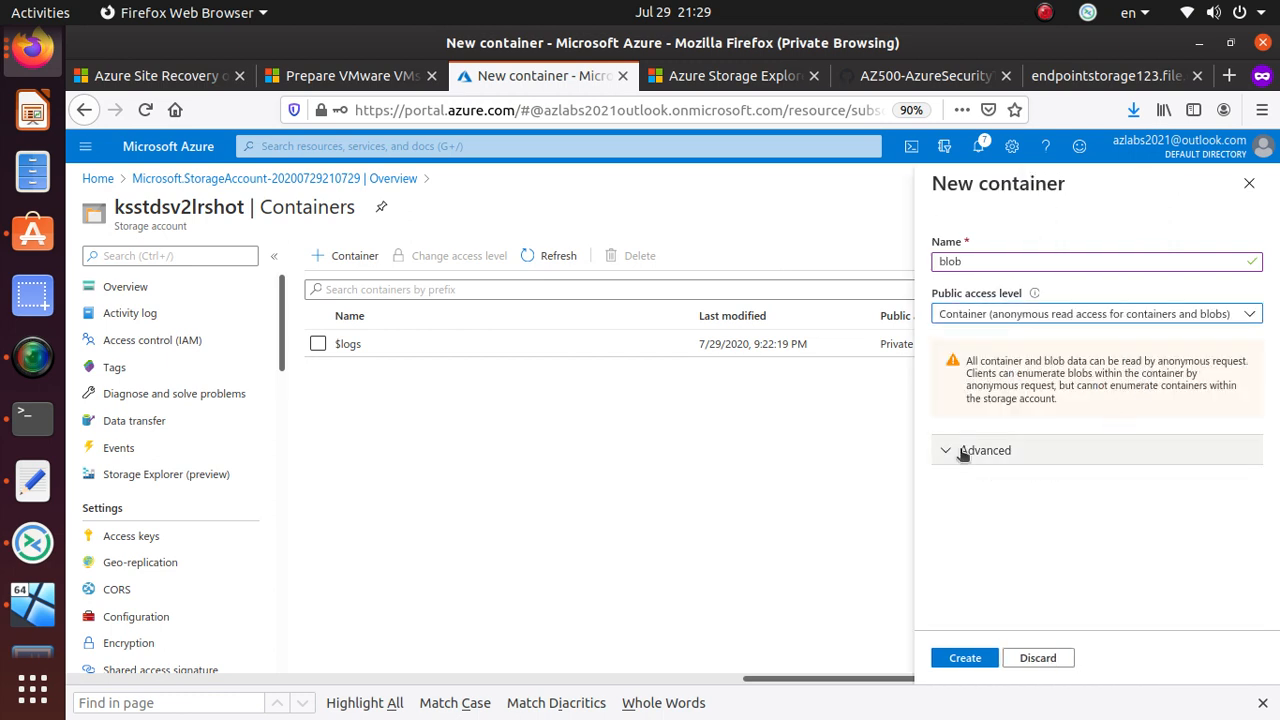
pyautogui.moveTo(1062, 399); pyautogui.dragTo(960, 361)
pyautogui.click(1120, 387)
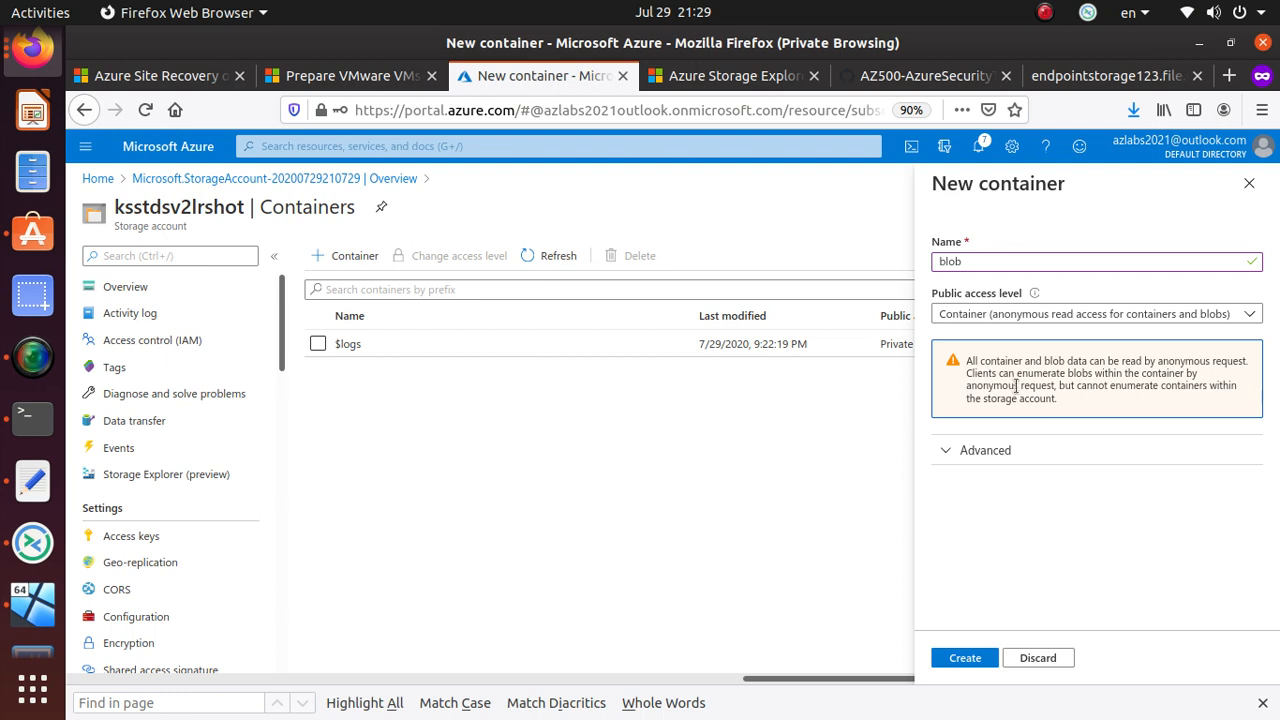
pyautogui.click(1062, 464)
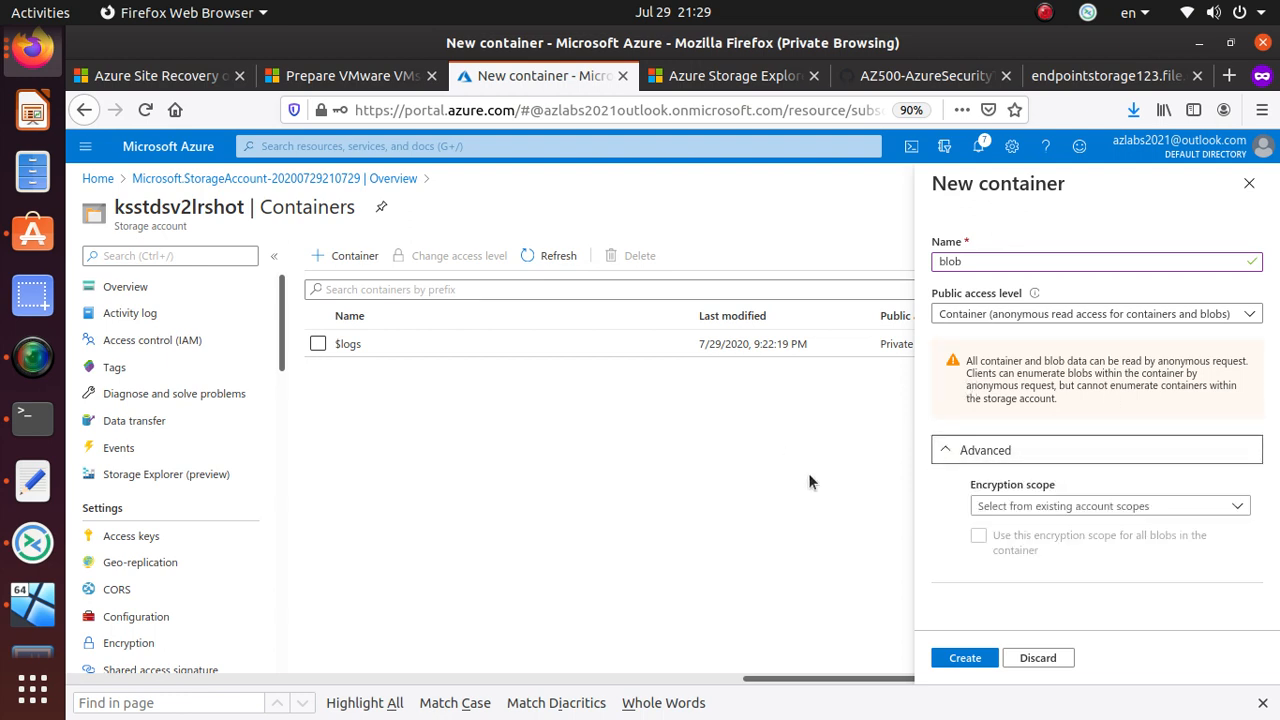
pyautogui.click(1130, 506)
pyautogui.click(1130, 506)
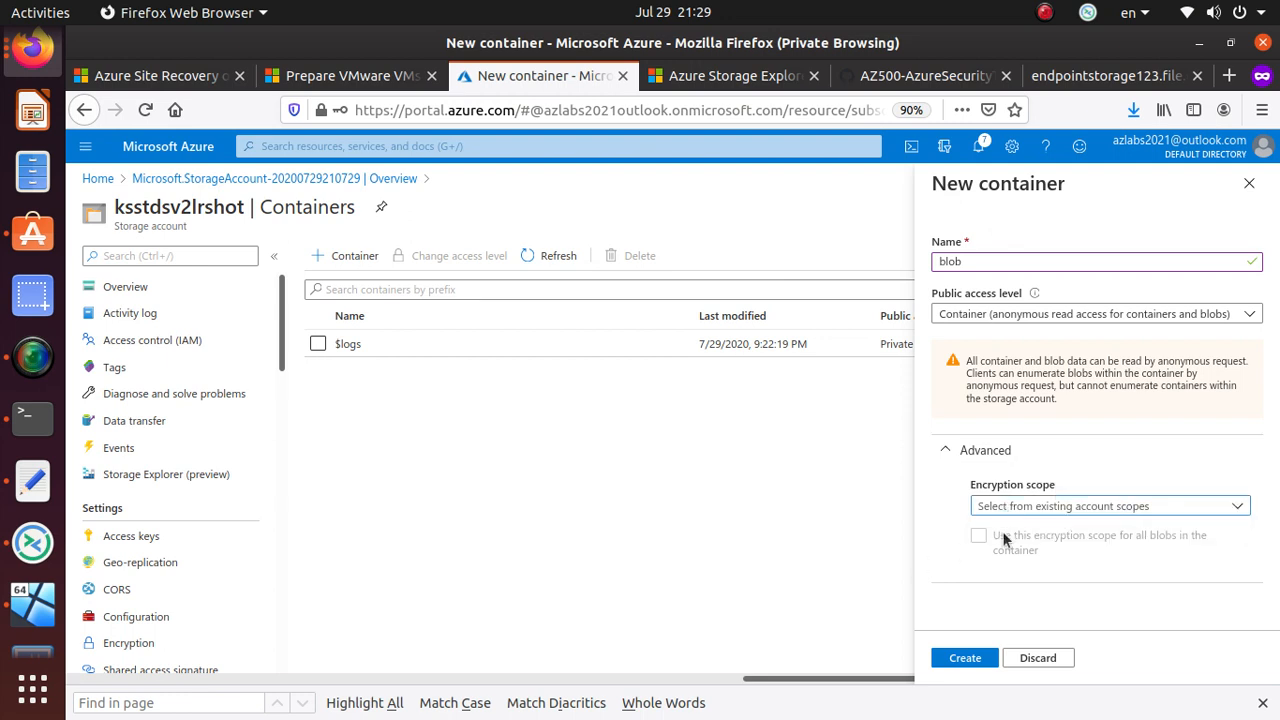
pyautogui.click(1066, 508)
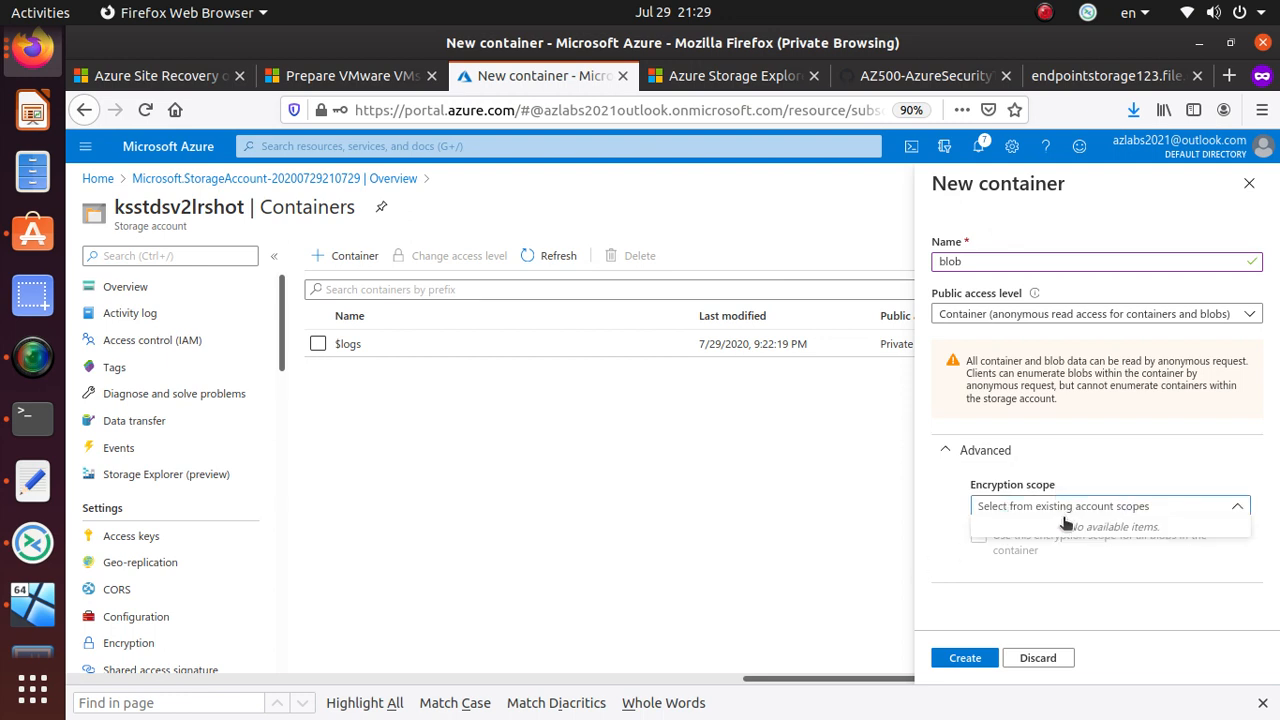
pyautogui.click(1137, 462)
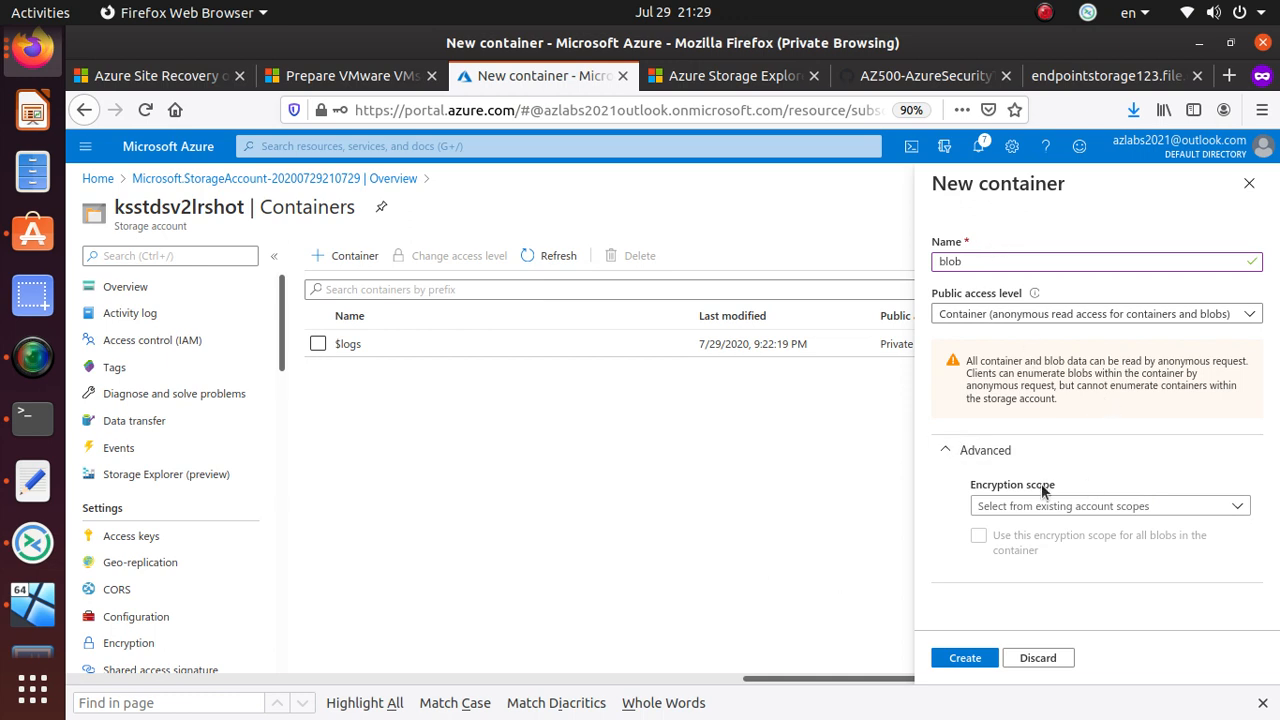
pyautogui.click(945, 451)
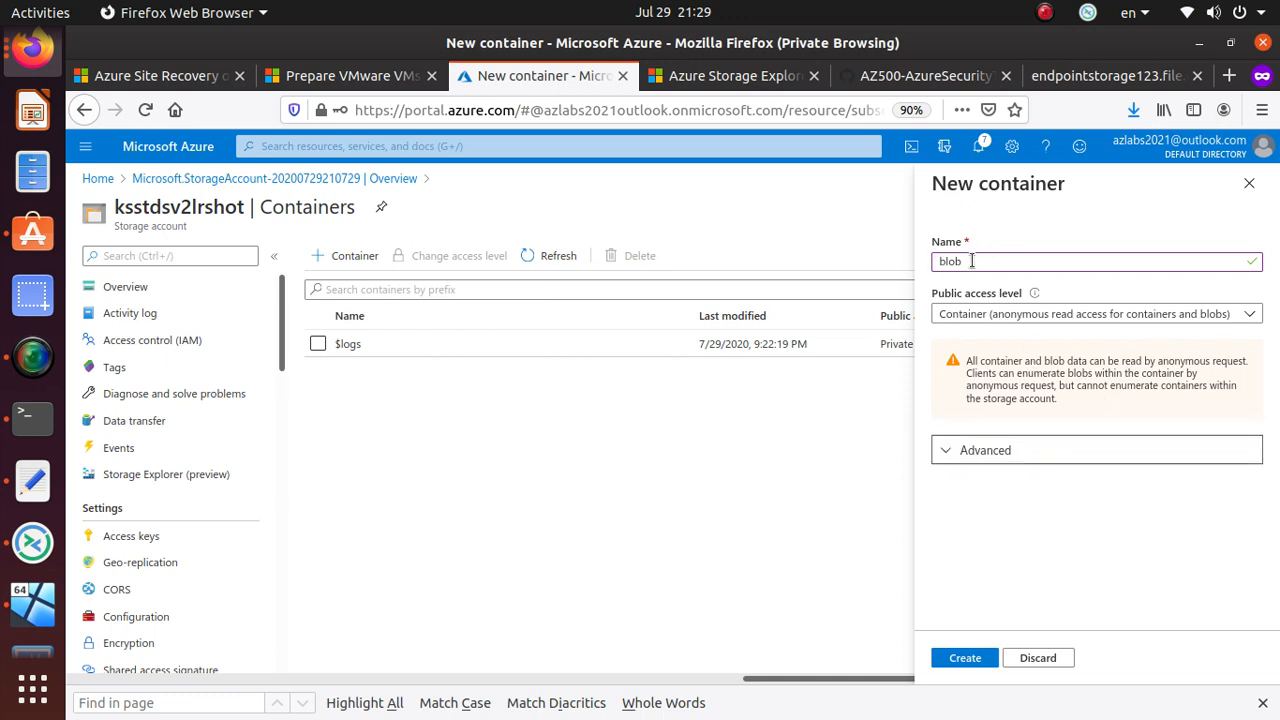
pyautogui.click(982, 663)
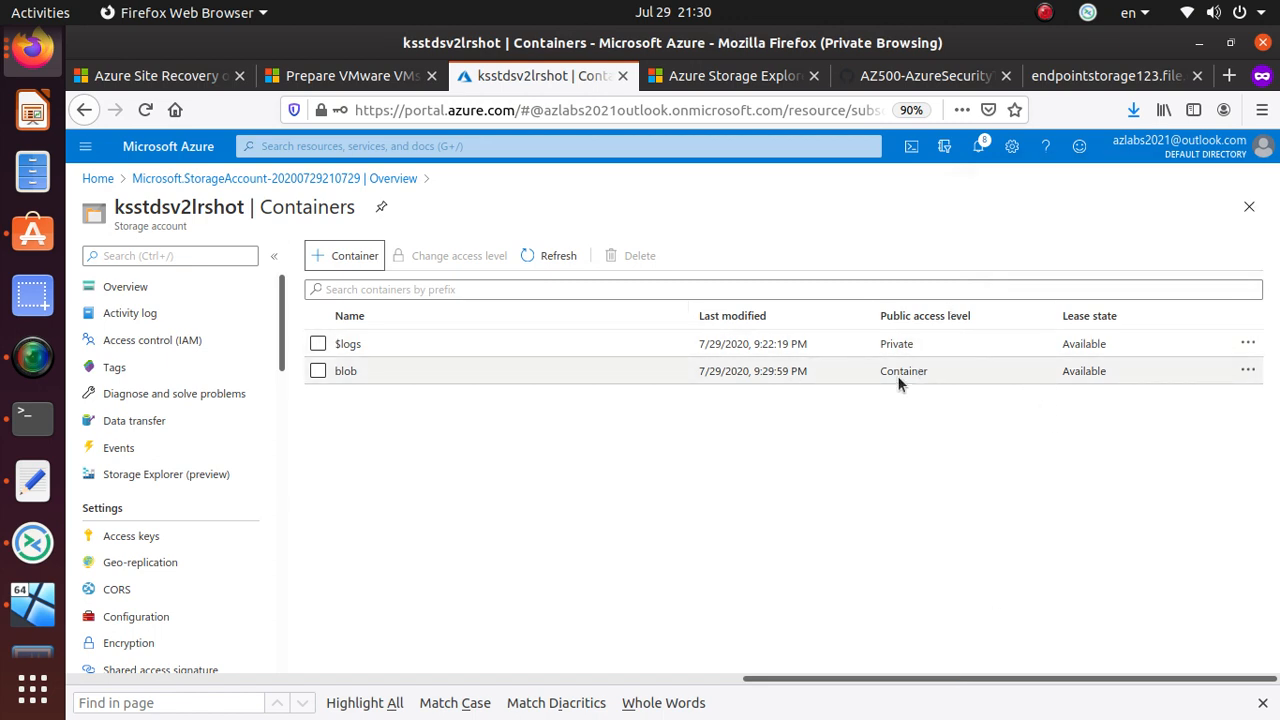
# - Create a container named blobprivate, keeping the default Private access level
pyautogui.click(343, 256)
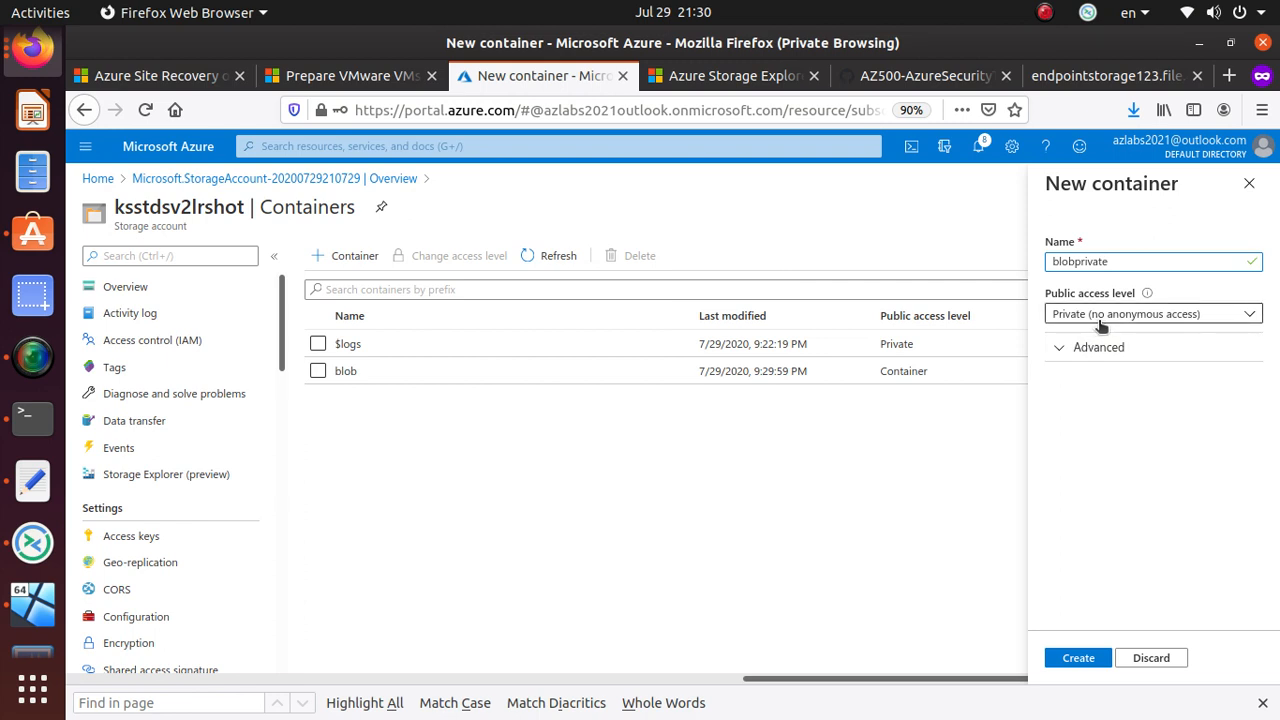
pyautogui.click(1120, 349)
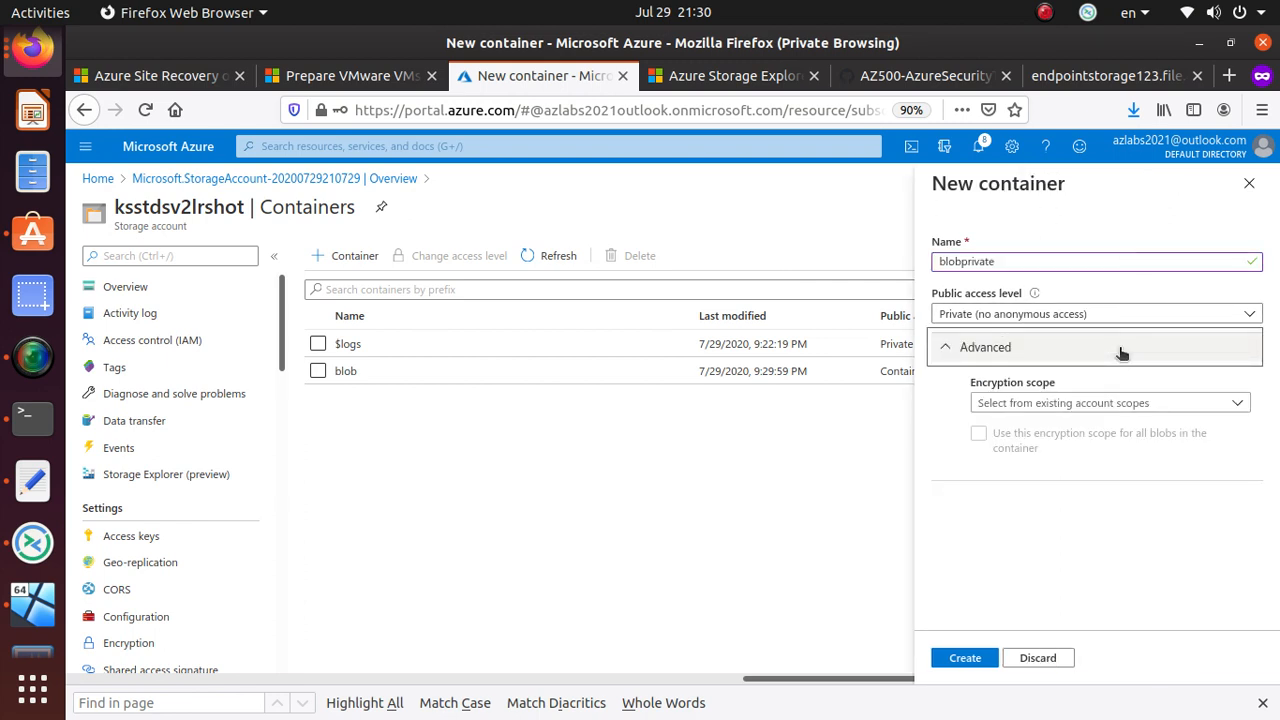
pyautogui.click(1121, 350)
pyautogui.click(1094, 658)
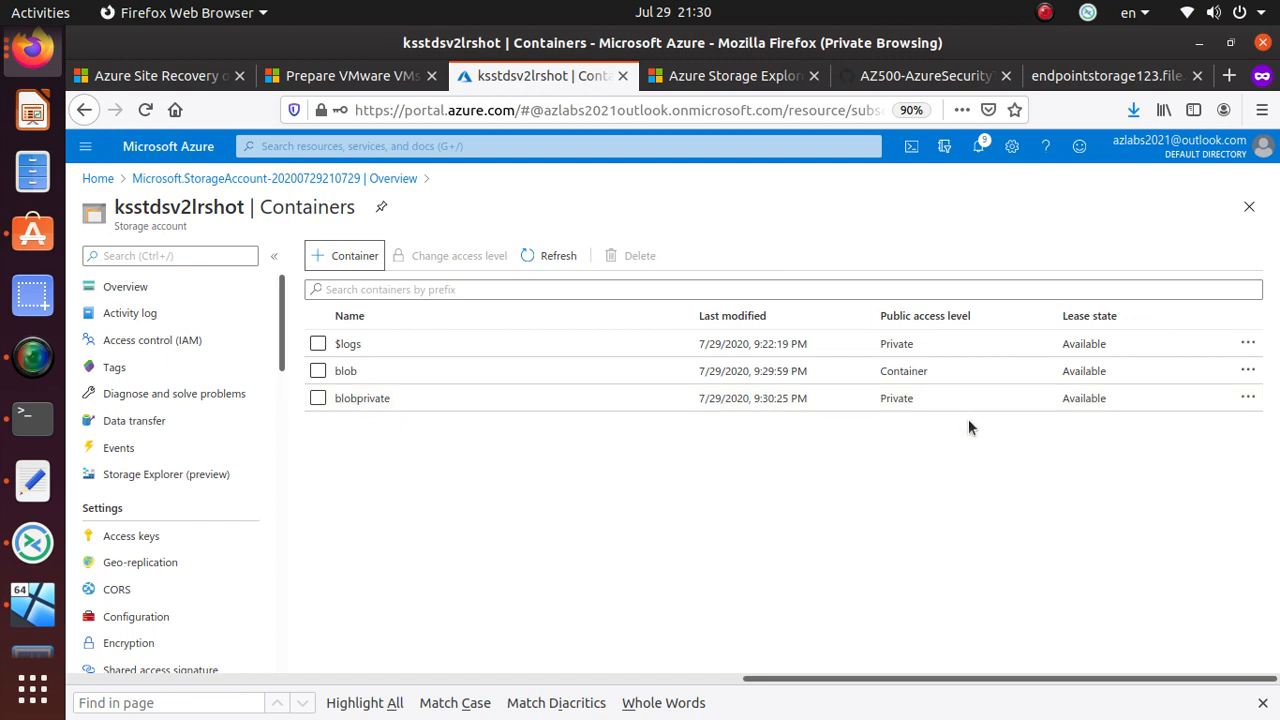
# - Create a container named 'blobread' with Blob access level, then open the 'blob' container's page
pyautogui.click(329, 254)
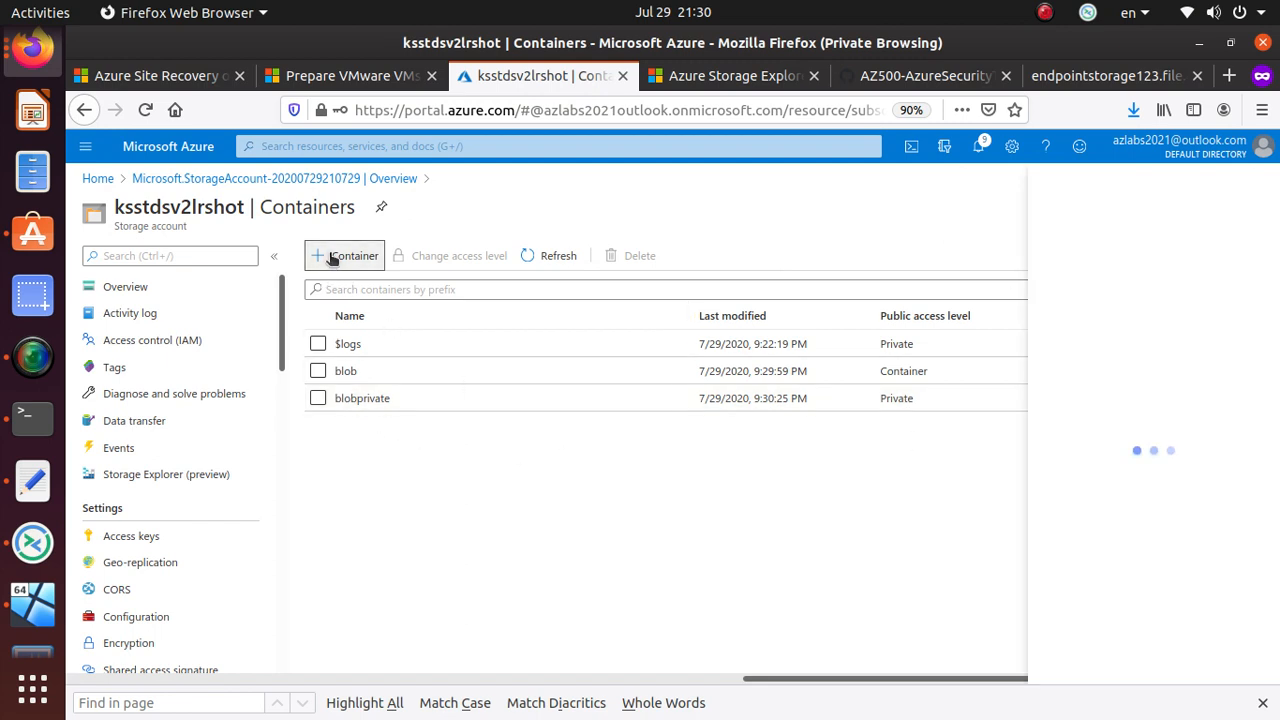
pyautogui.click(1115, 314)
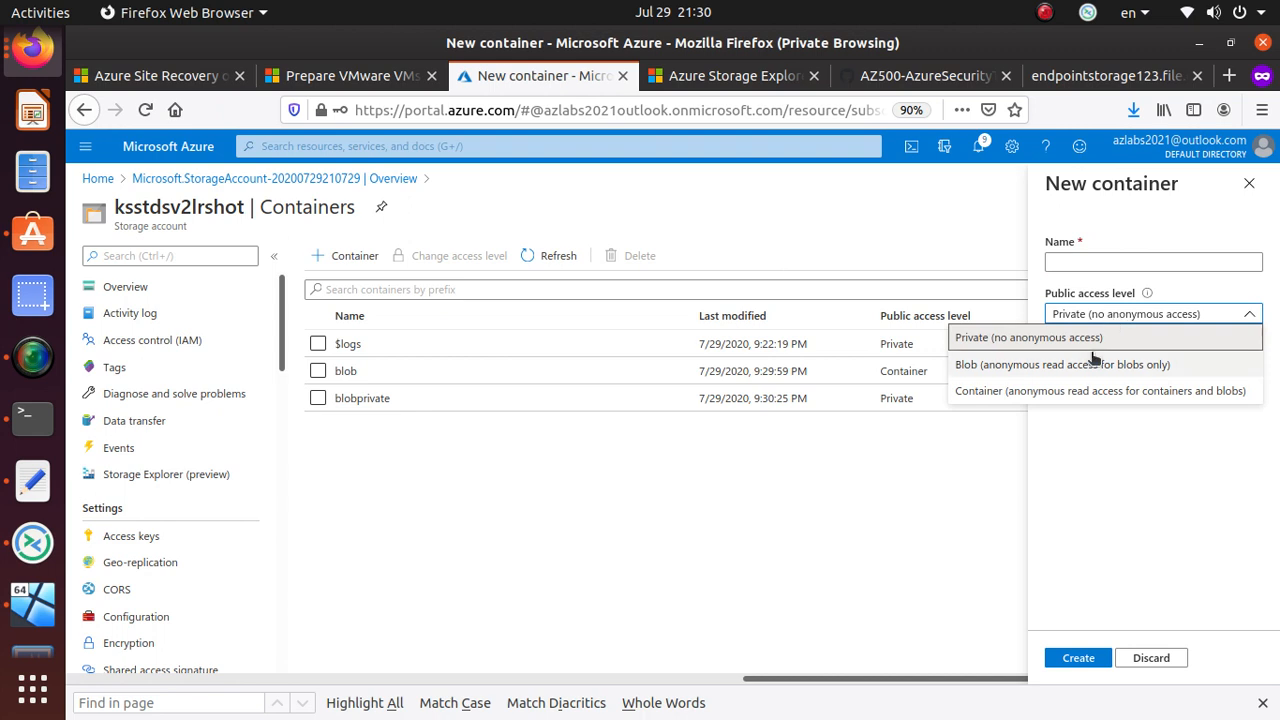
pyautogui.click(1117, 263)
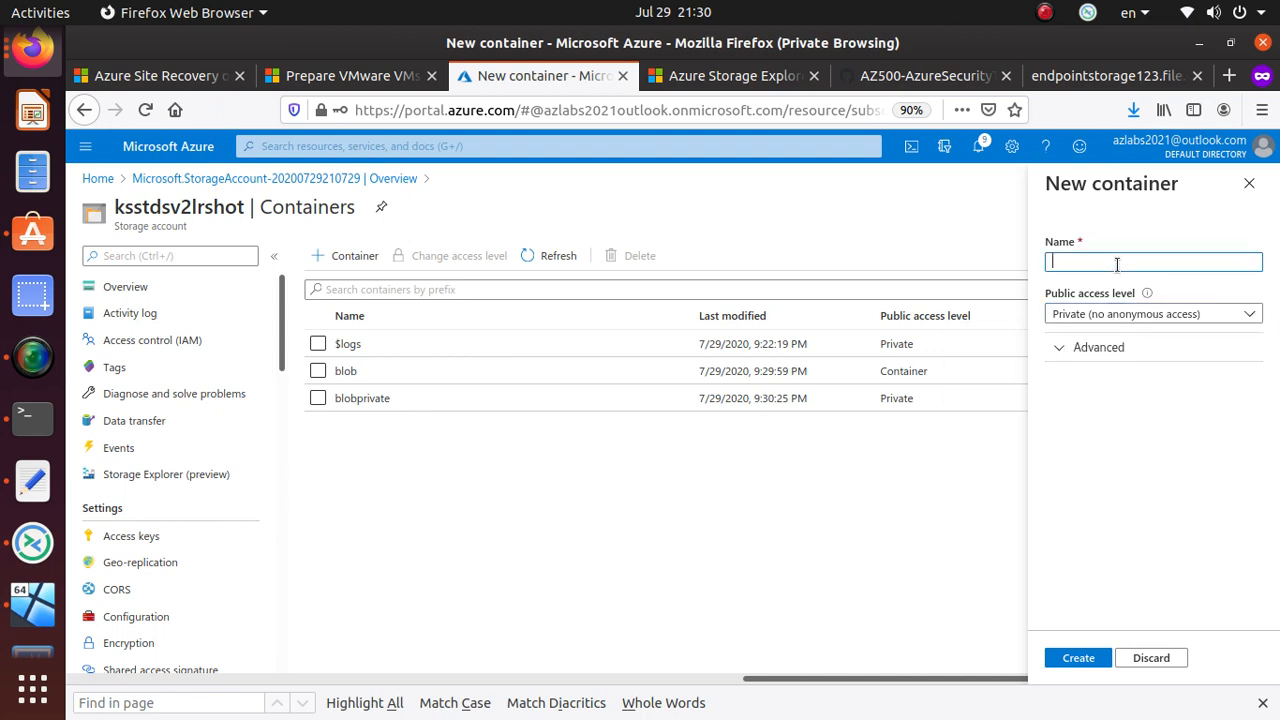
pyautogui.write('blobread')
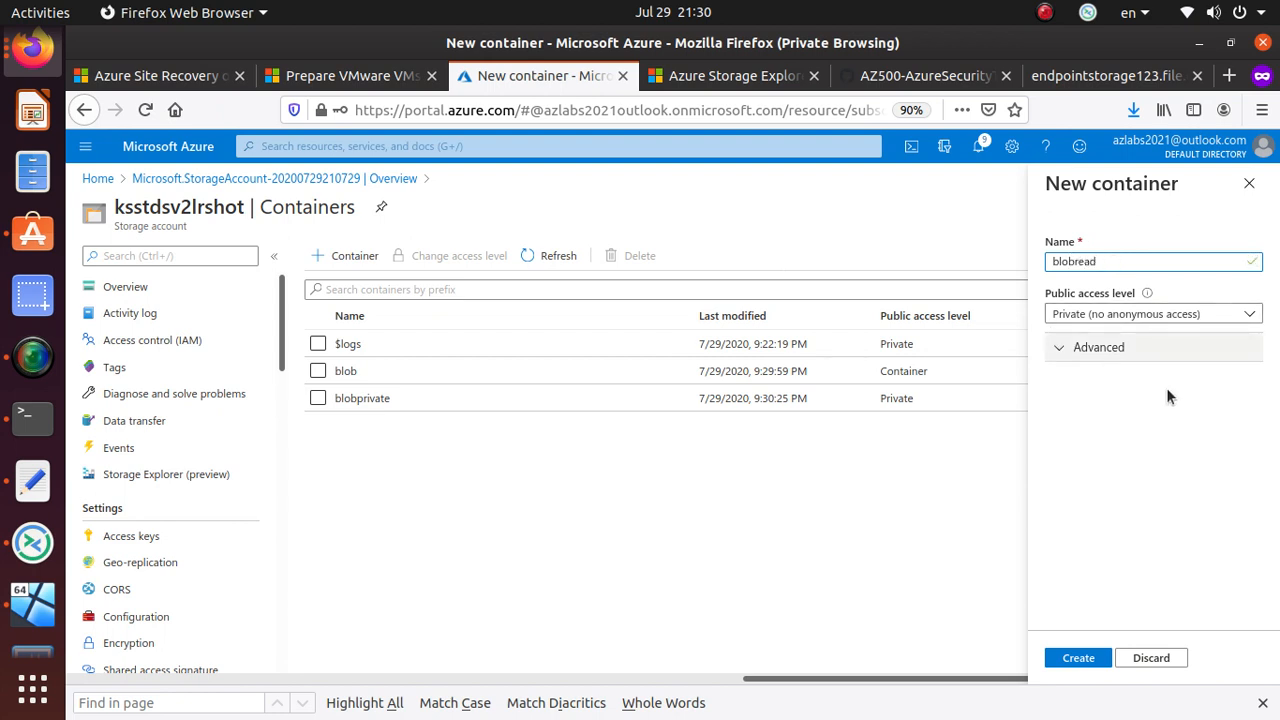
pyautogui.click(1153, 316)
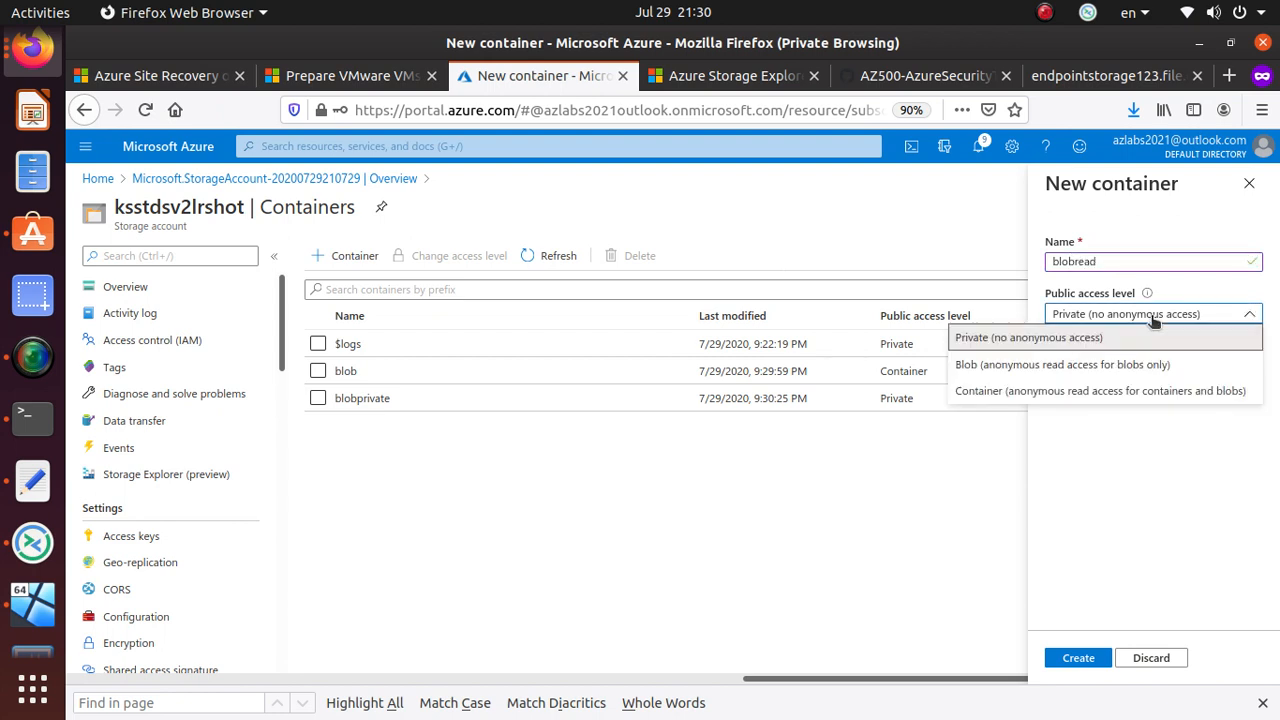
pyautogui.click(1140, 370)
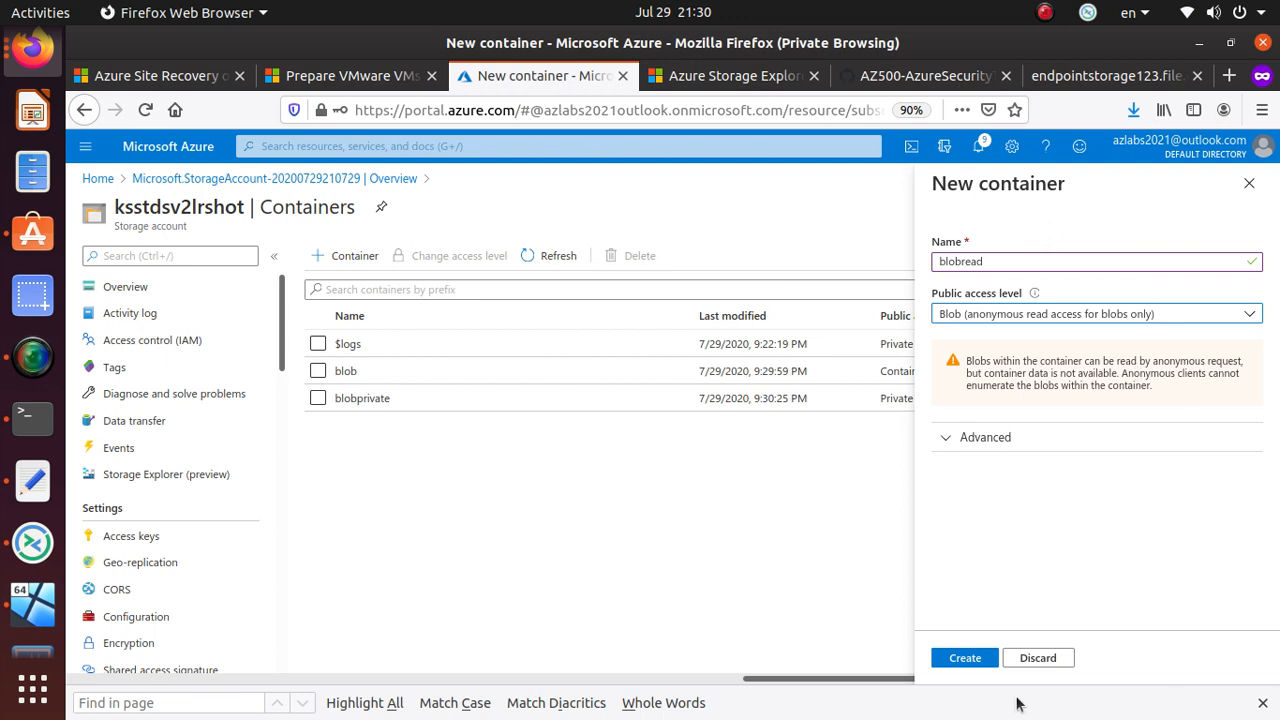
pyautogui.click(973, 659)
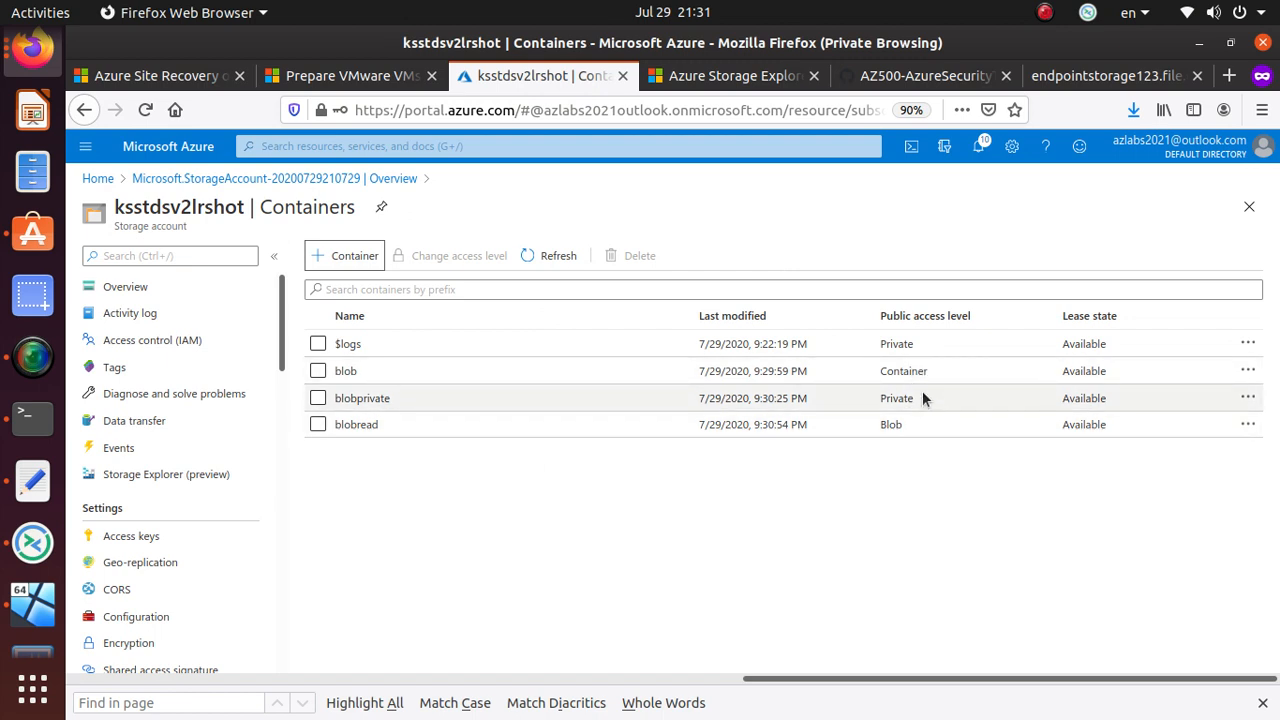
pyautogui.click(348, 371)
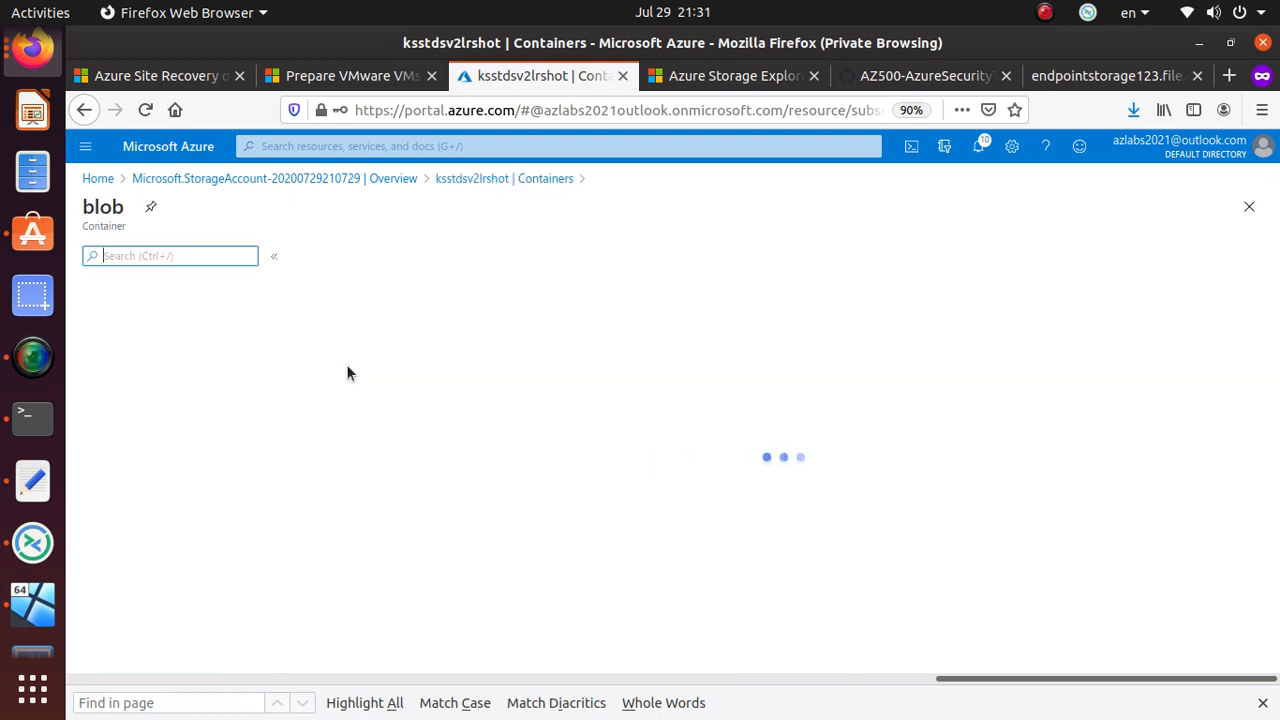
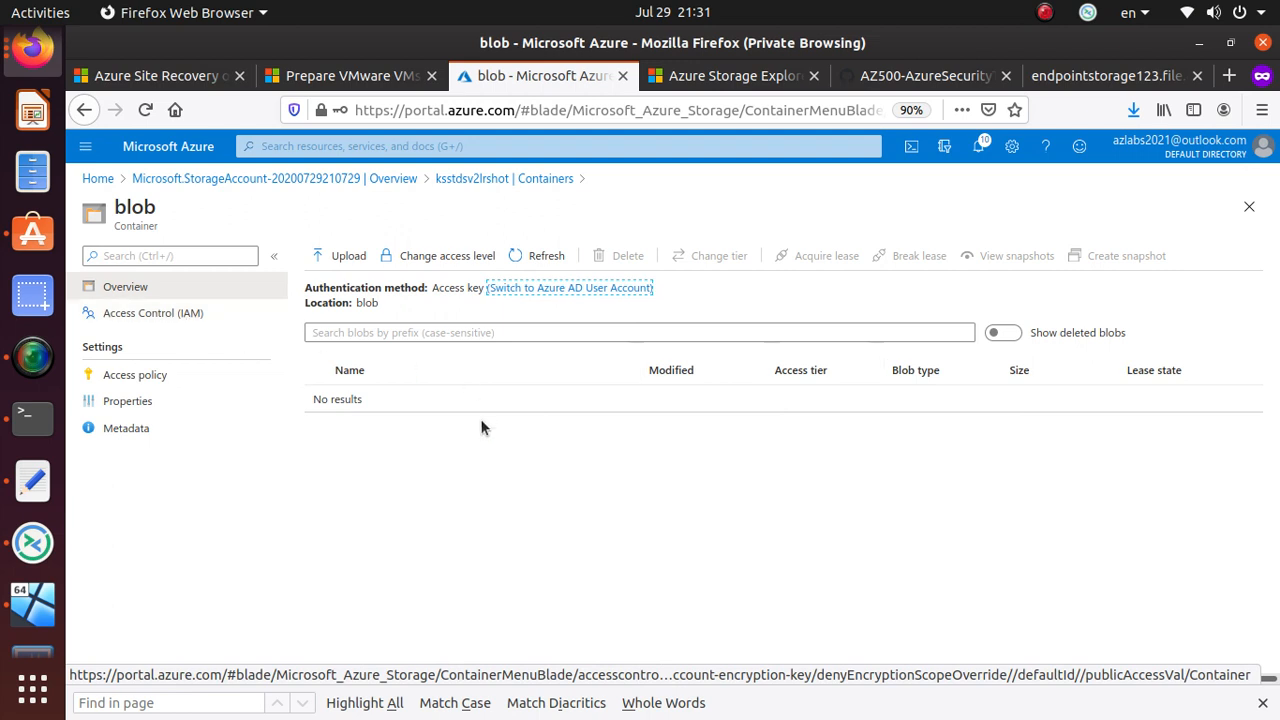
# - Upload the local azuredeploy.json file into the blob container and open its blob page
pyautogui.click(350, 258)
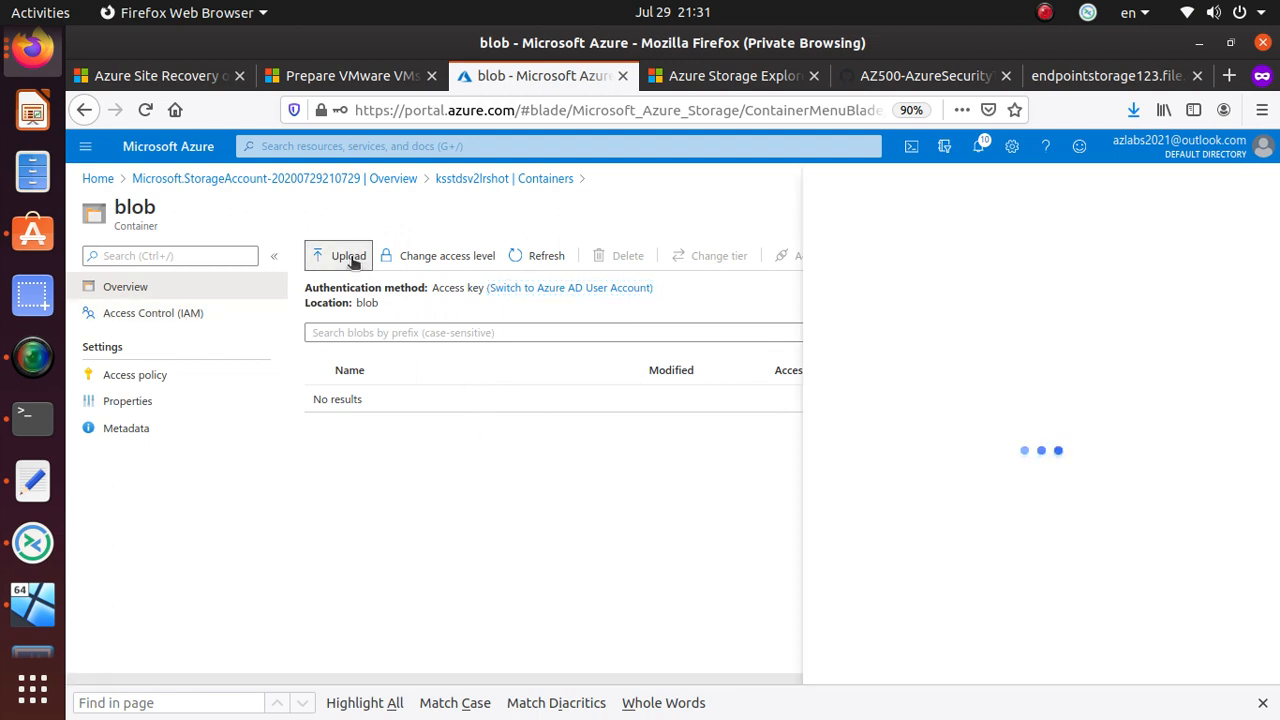
pyautogui.click(1253, 254)
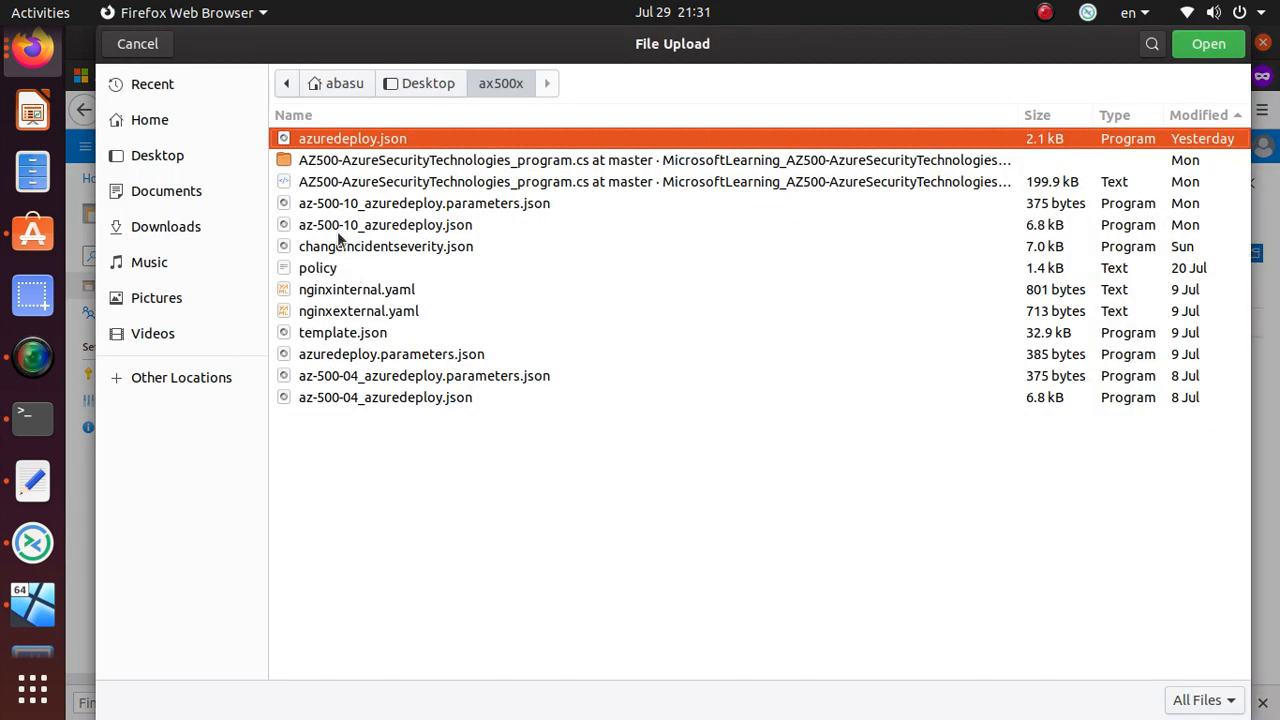
pyautogui.click(1209, 45)
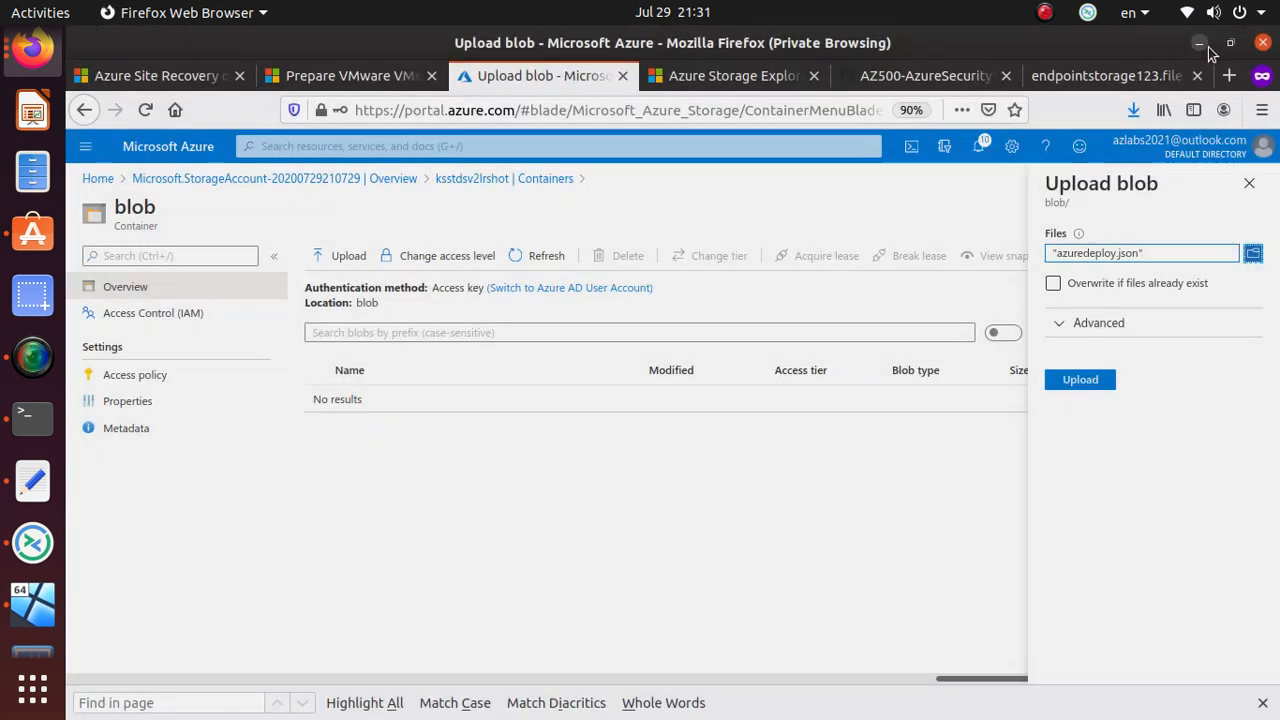
pyautogui.click(1078, 382)
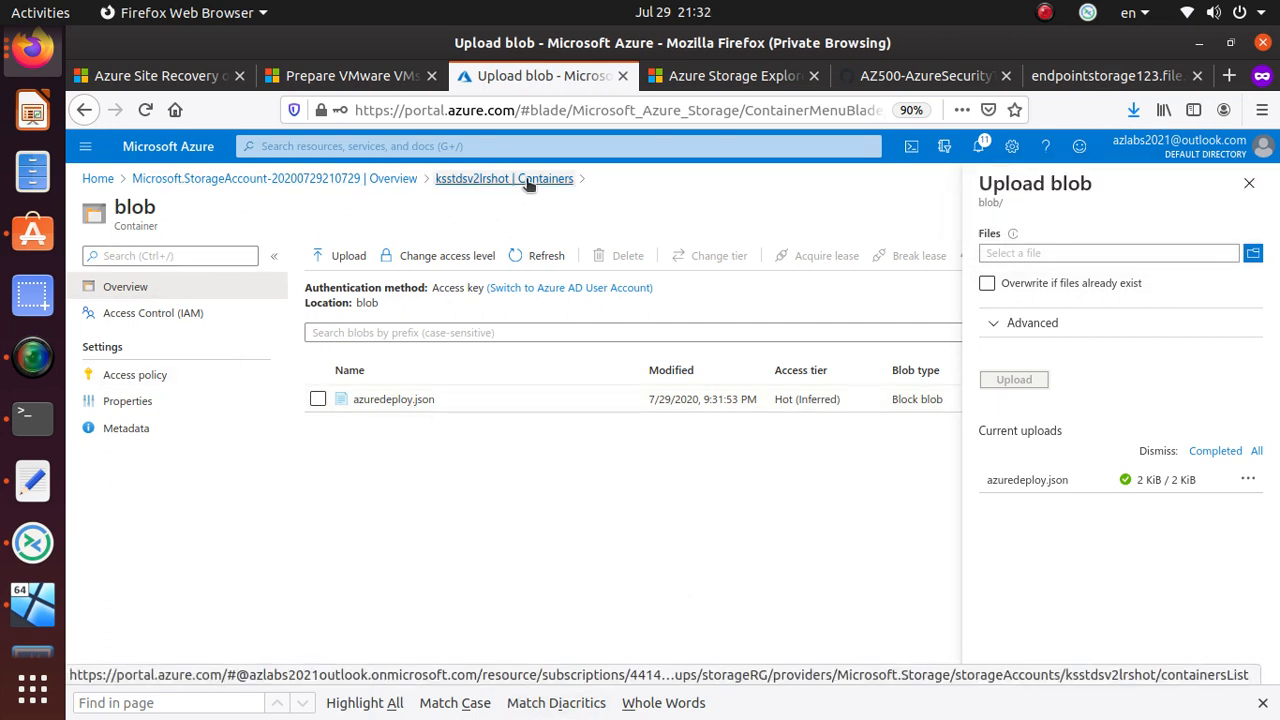
pyautogui.click(405, 399)
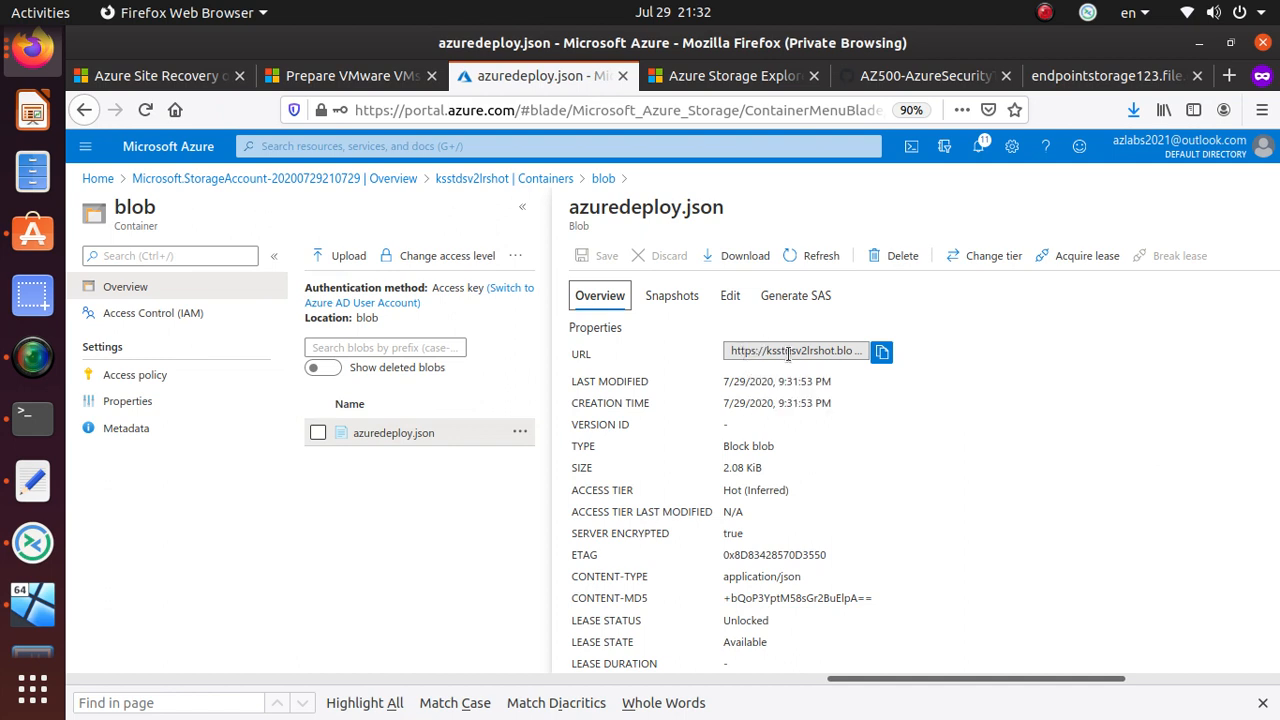
# - Copy the azuredeploy.json blob URL and load it in a new private browsing window
pyautogui.click(883, 352)
pyautogui.click(1262, 110)
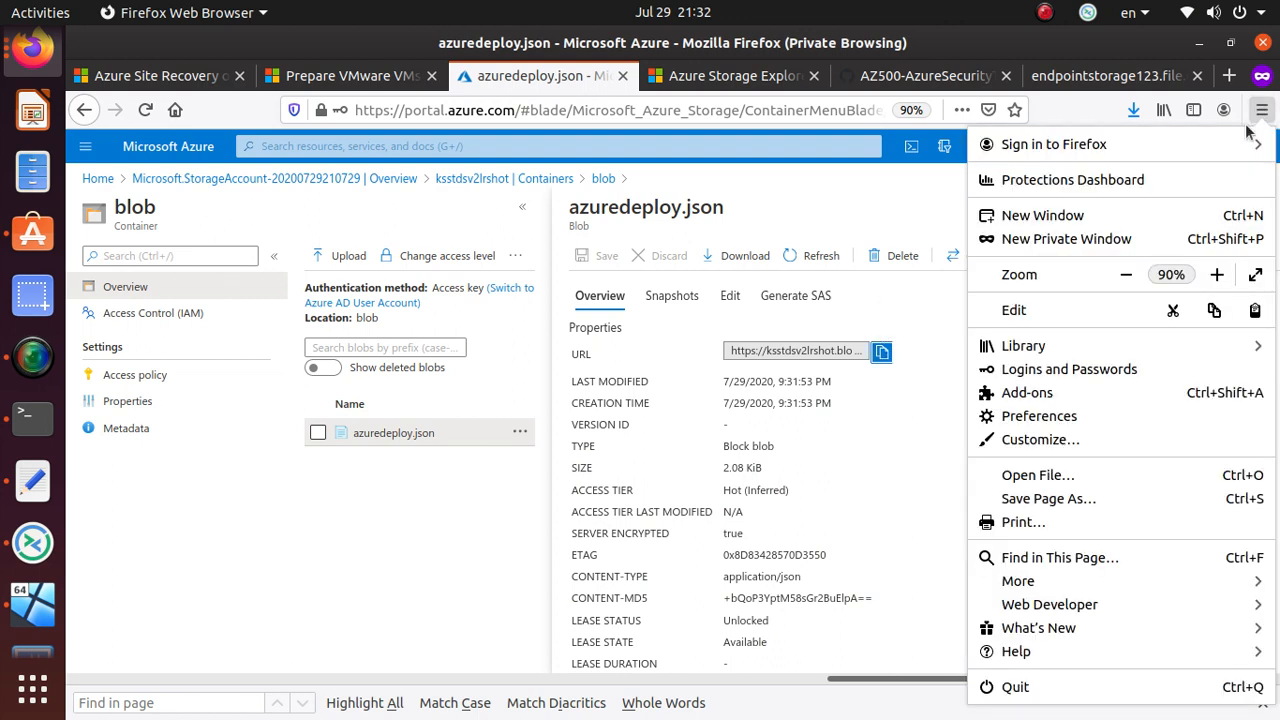
pyautogui.press('Escape')
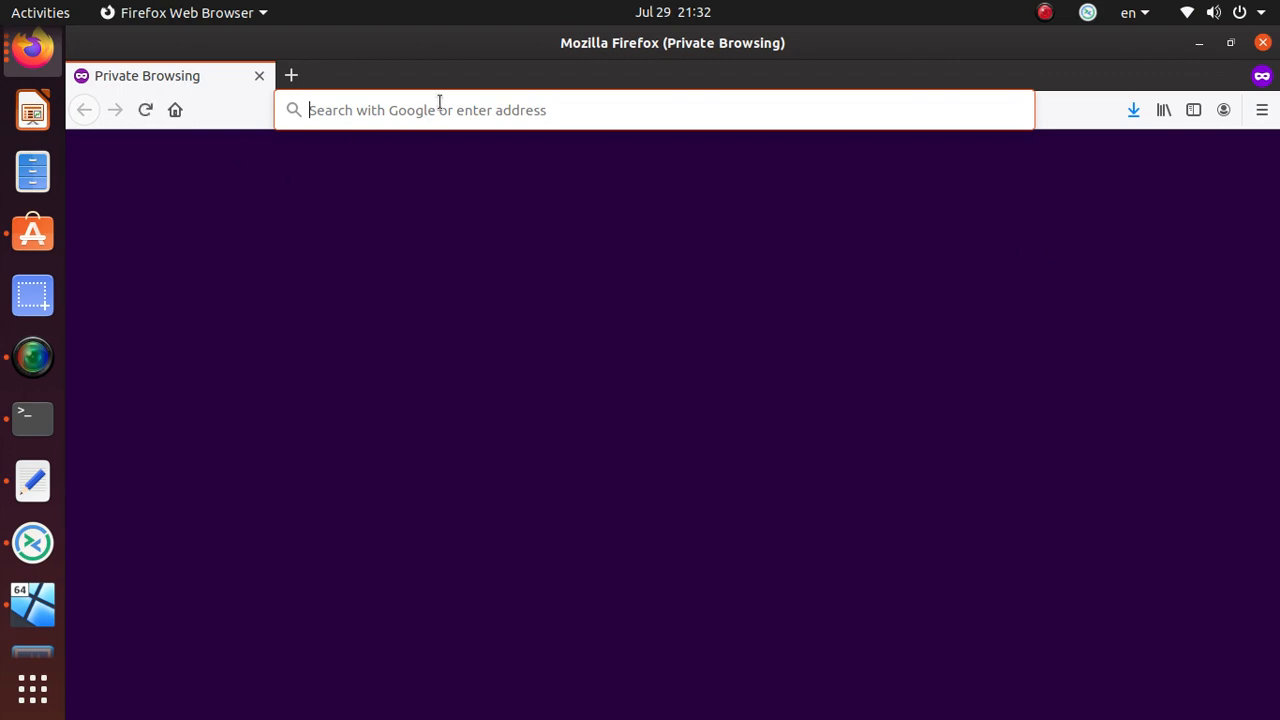
pyautogui.hotkey('ctrl', 'v')
pyautogui.press('Return')
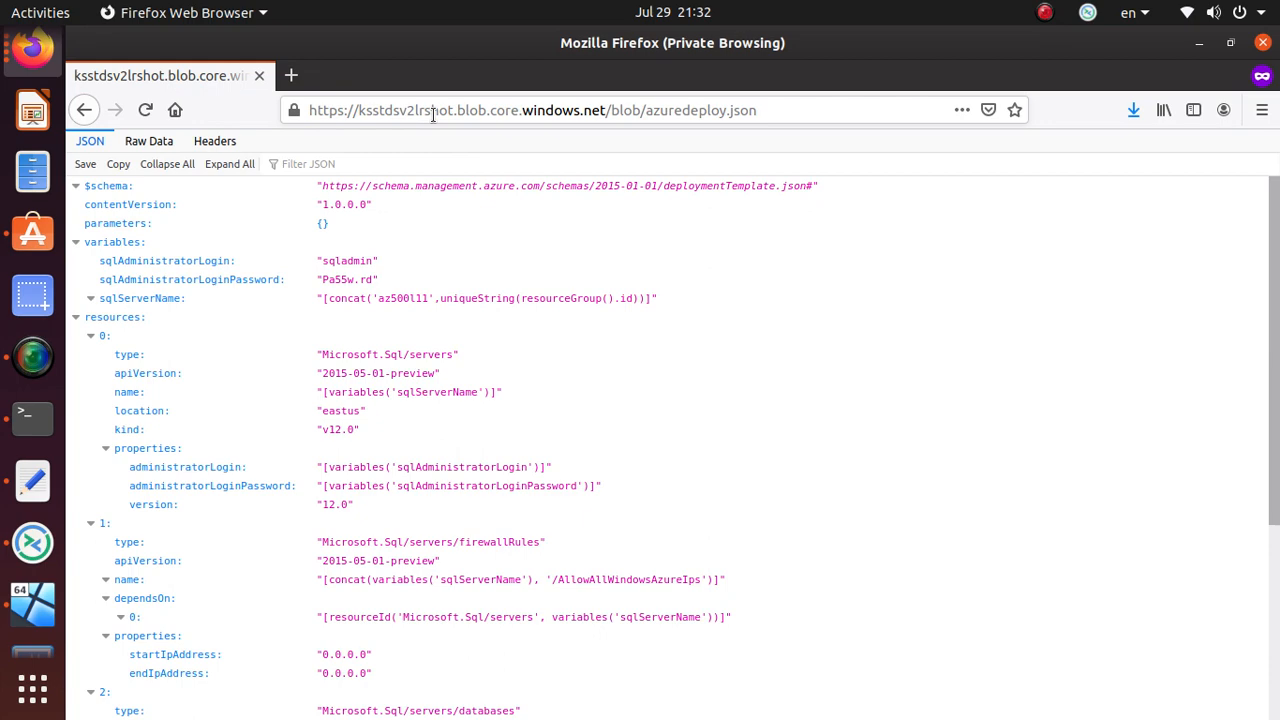
# - Check the loaded template as Raw Data, then close the private window
pyautogui.scroll(-5, 343, 385)
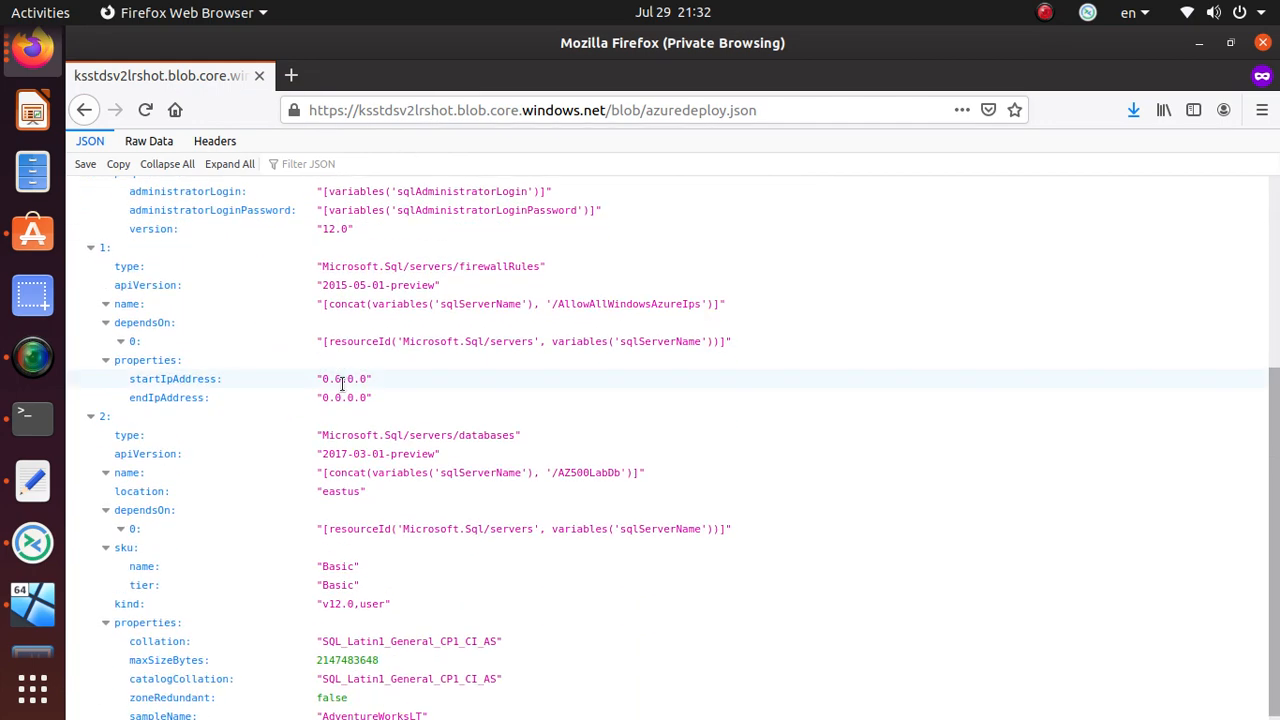
pyautogui.scroll(-1, 342, 384)
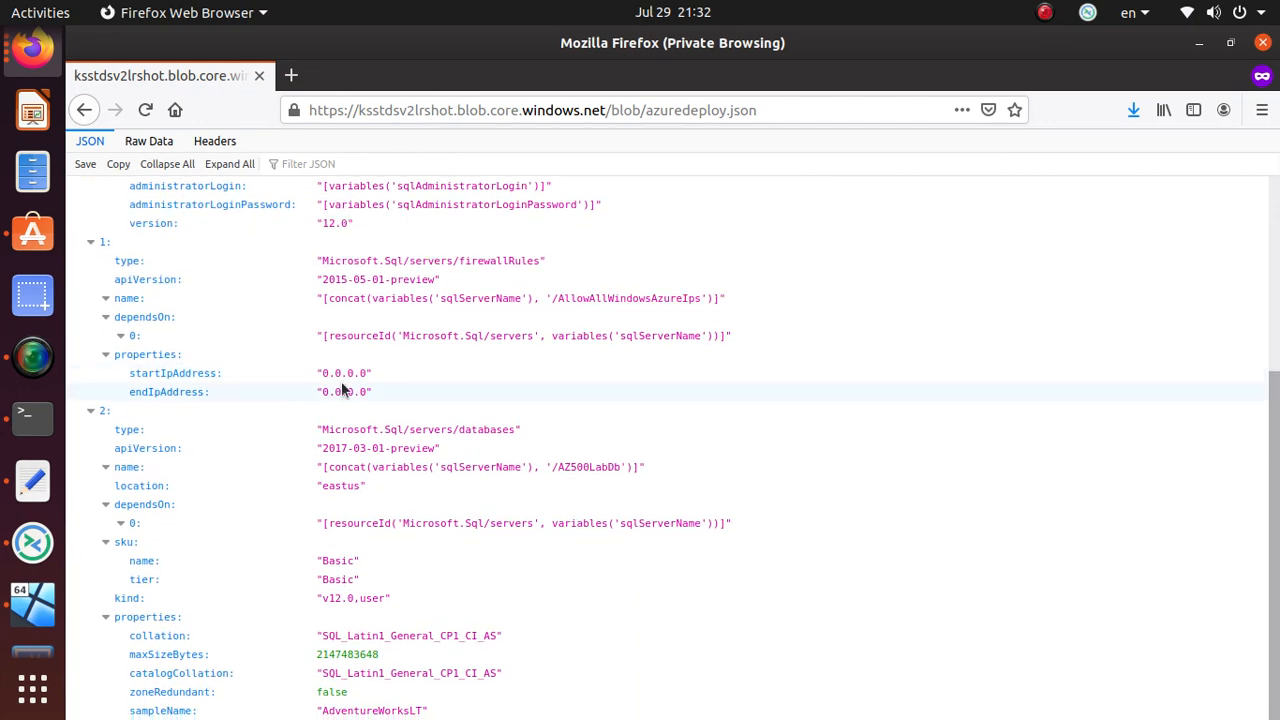
pyautogui.scroll(5, 342, 390)
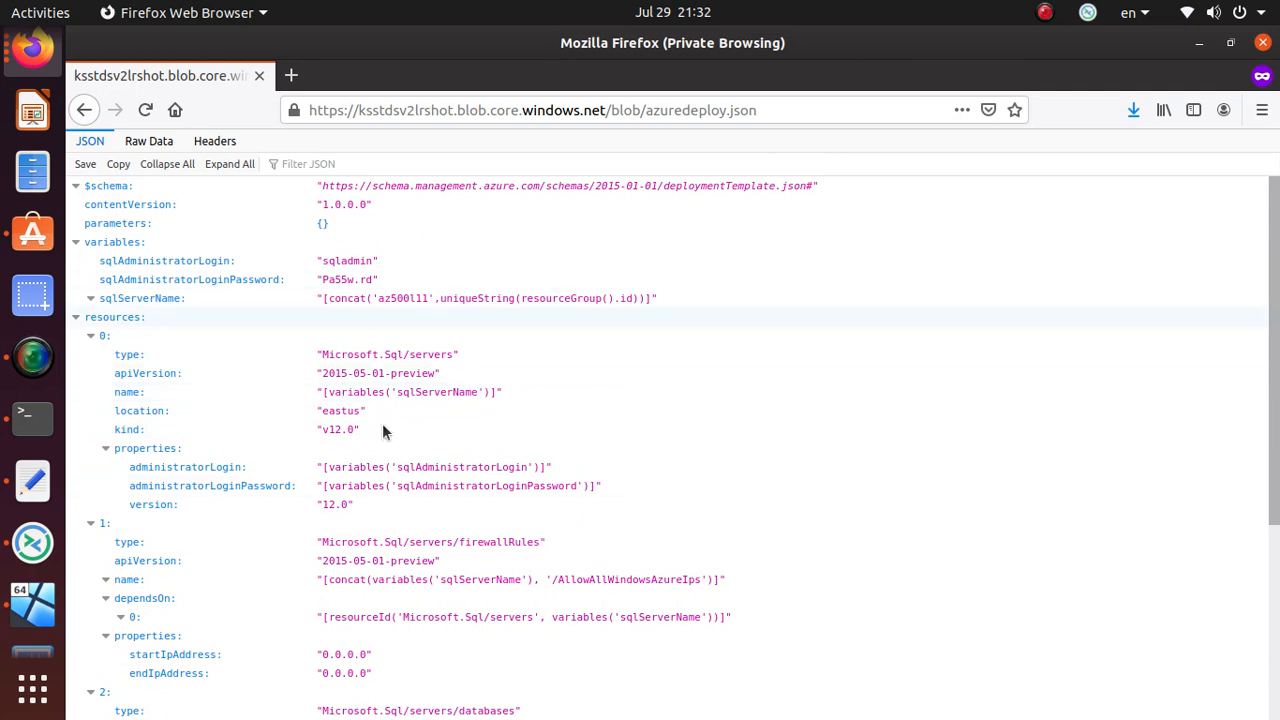
pyautogui.click(160, 141)
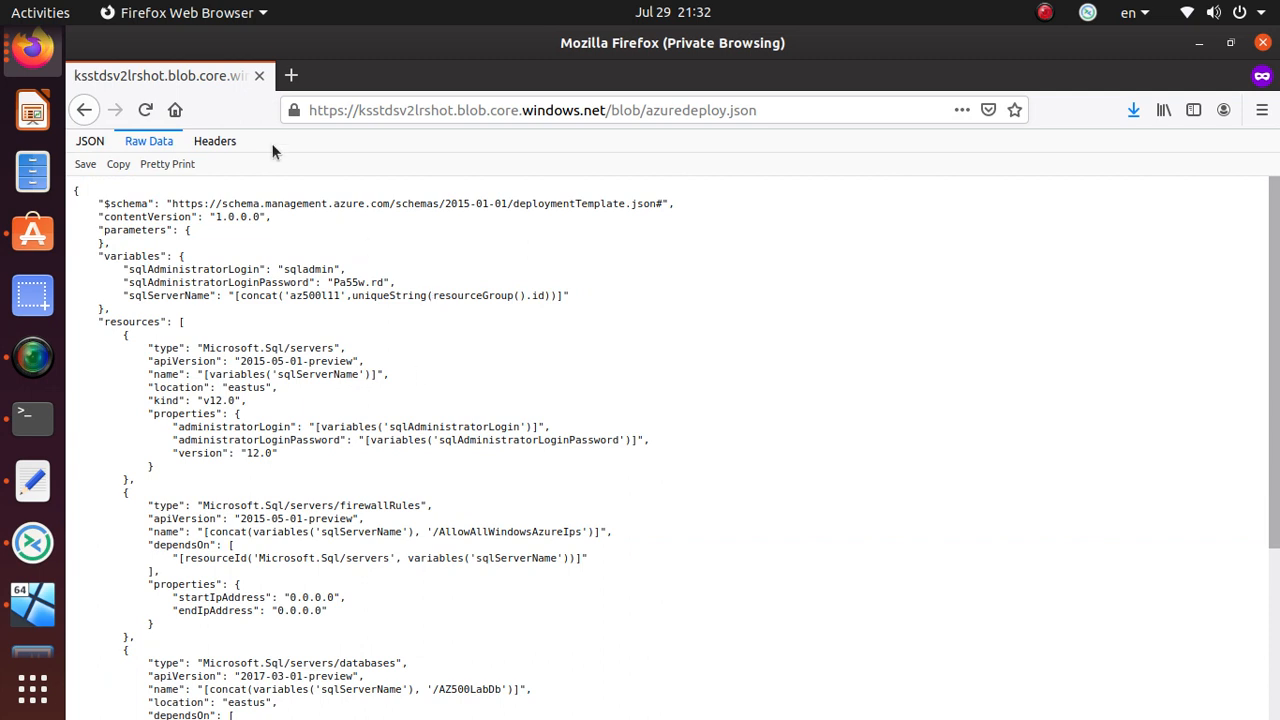
pyautogui.click(259, 77)
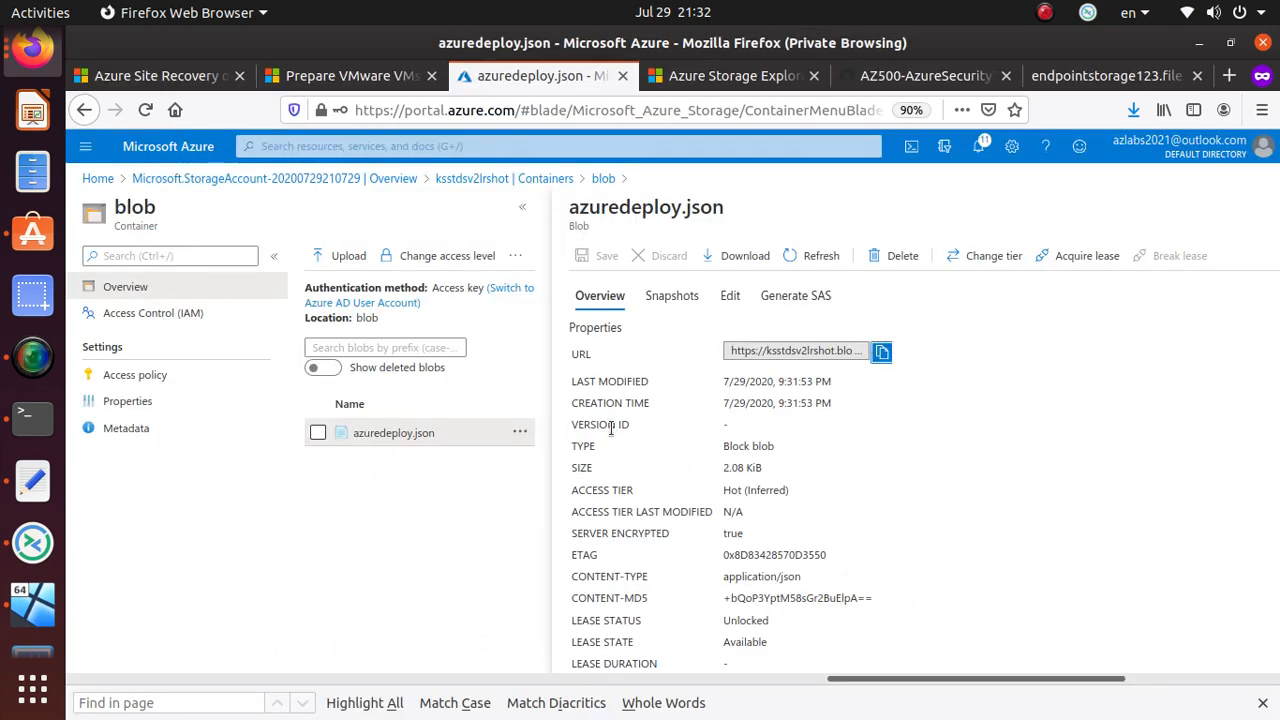
# - Acquire a lease on azuredeploy.json and dismiss the lease-acquired notification
pyautogui.scroll(-3, 914, 491)
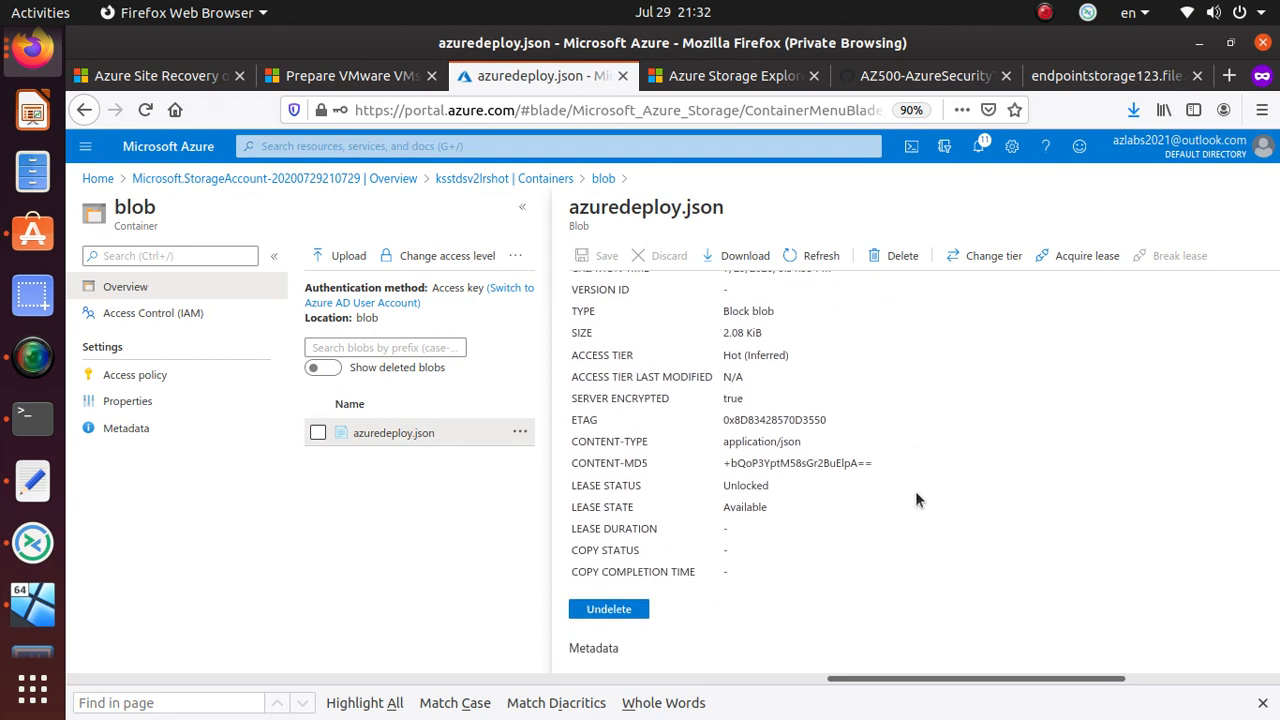
pyautogui.scroll(3, 604, 340)
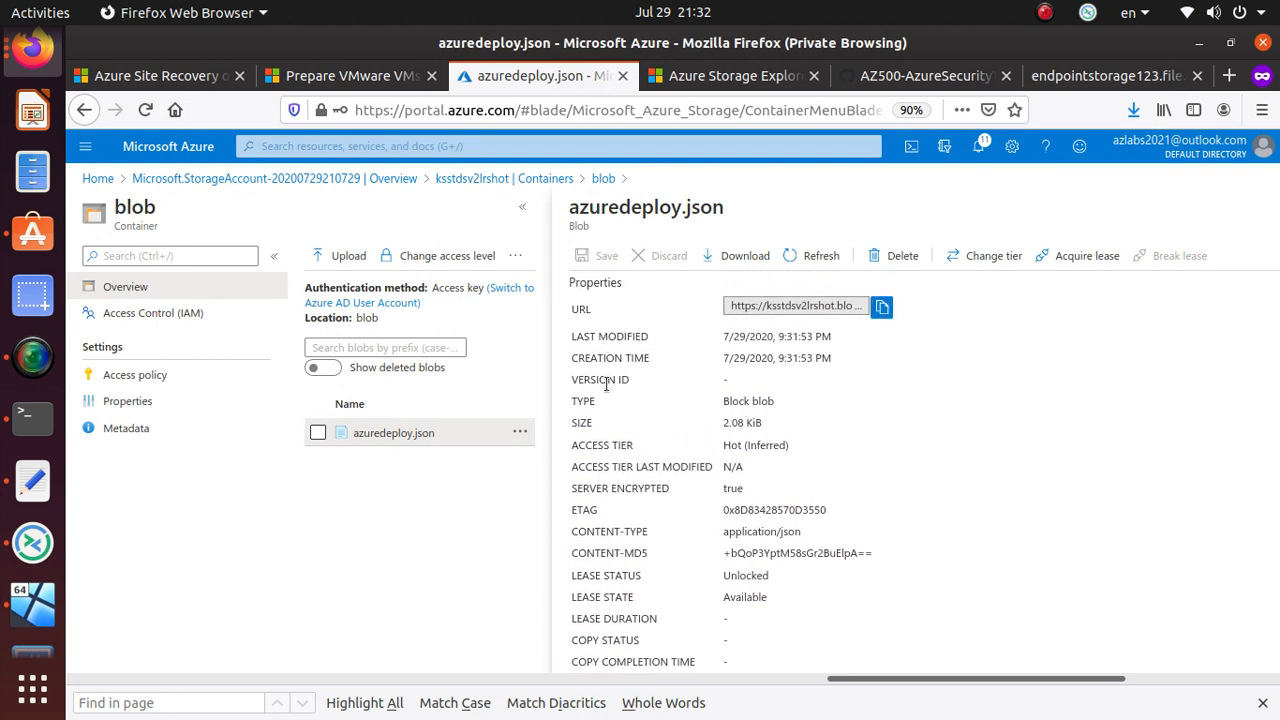
pyautogui.doubleClick(617, 445)
pyautogui.scroll(-3, 739, 514)
pyautogui.scroll(-1, 739, 514)
pyautogui.scroll(2, 760, 569)
pyautogui.scroll(-2, 762, 610)
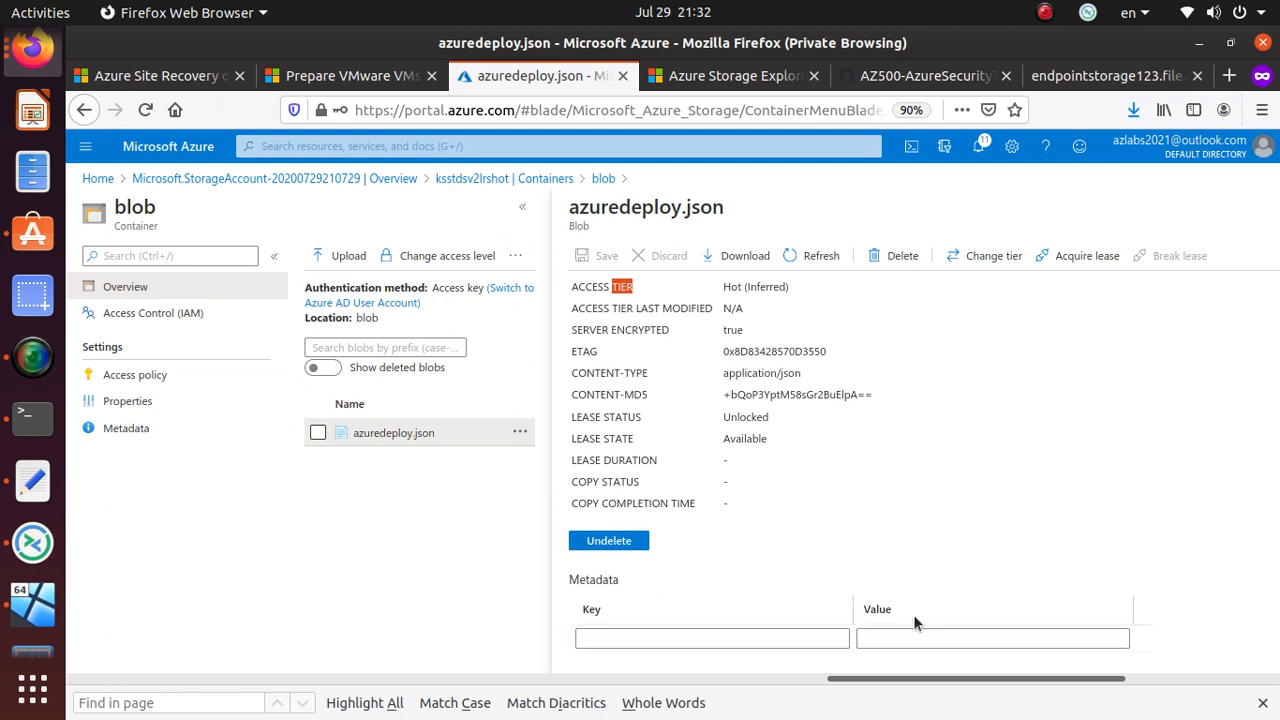
pyautogui.click(1088, 258)
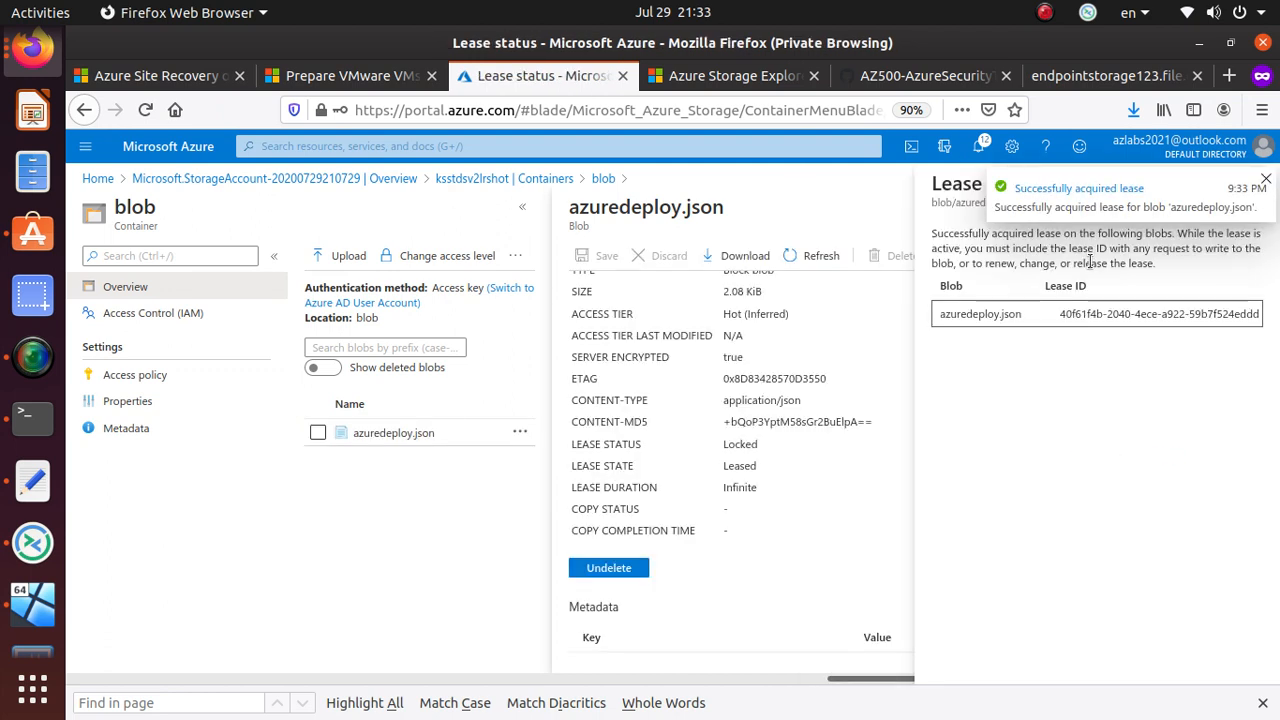
pyautogui.click(1266, 180)
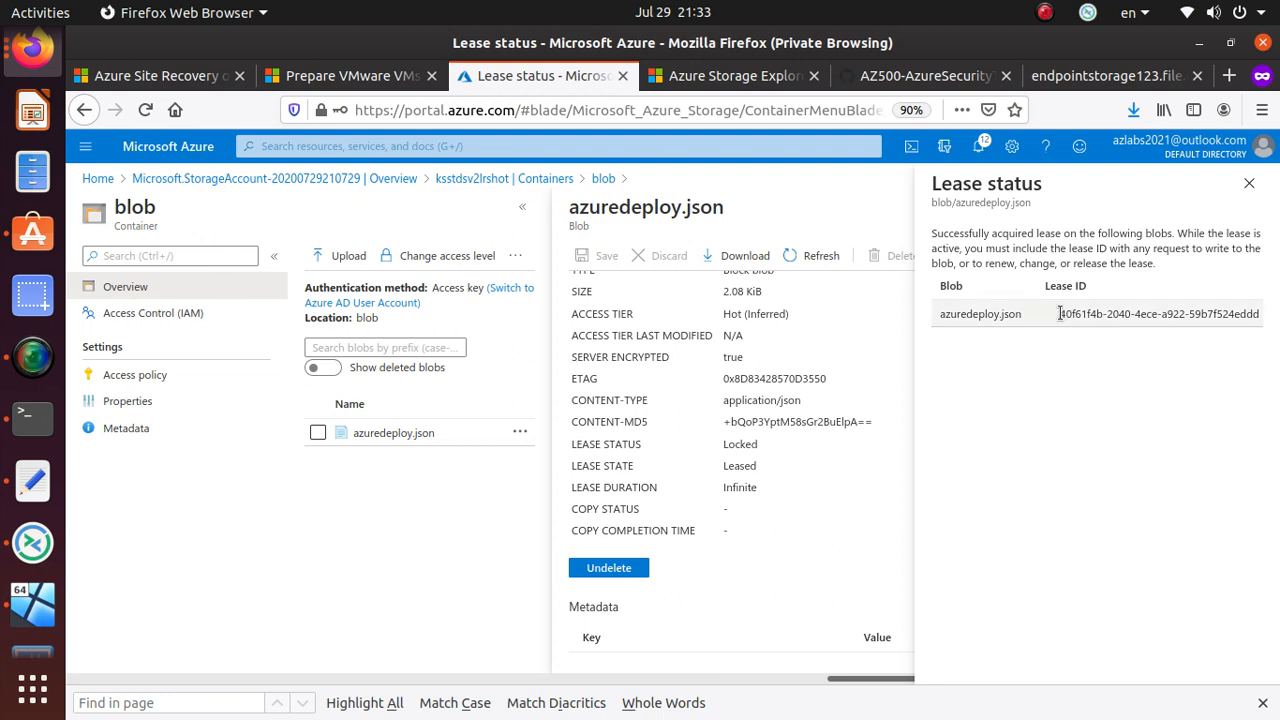
# - Break the azuredeploy.json lease, confirming with Yes, and show the container's Access policy page
pyautogui.moveTo(1061, 313); pyautogui.dragTo(1272, 316)
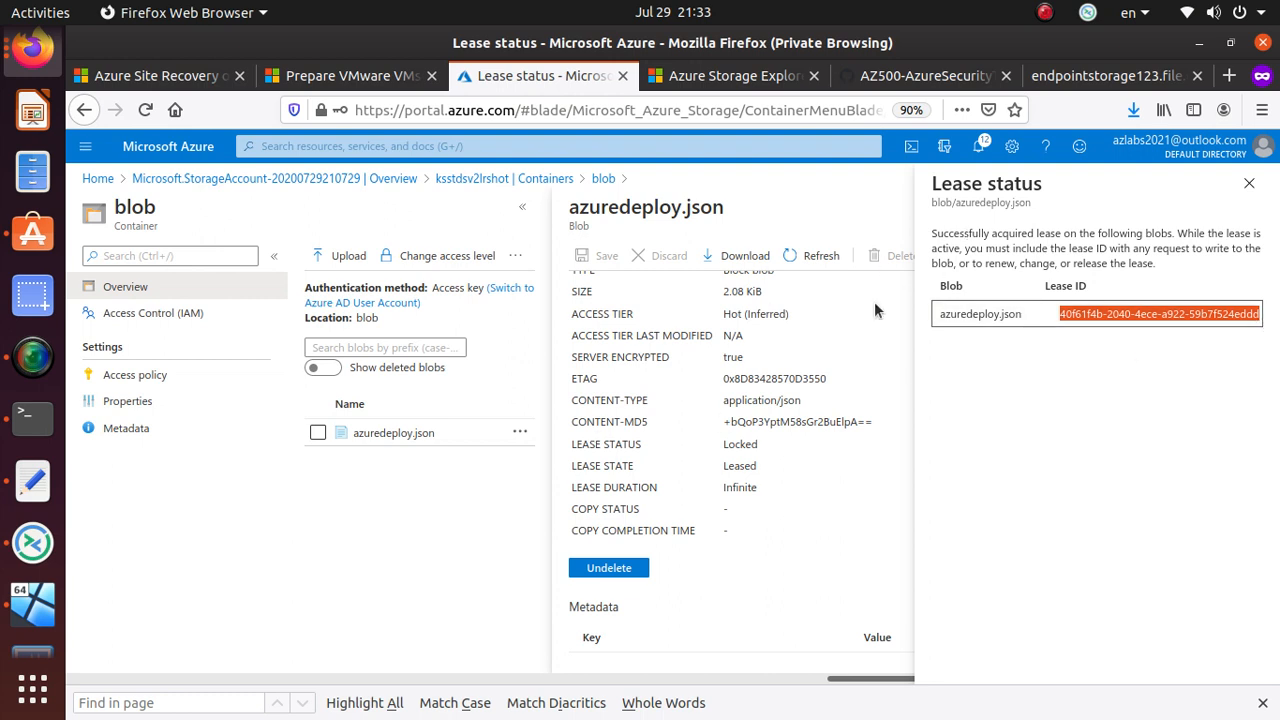
pyautogui.click(1248, 186)
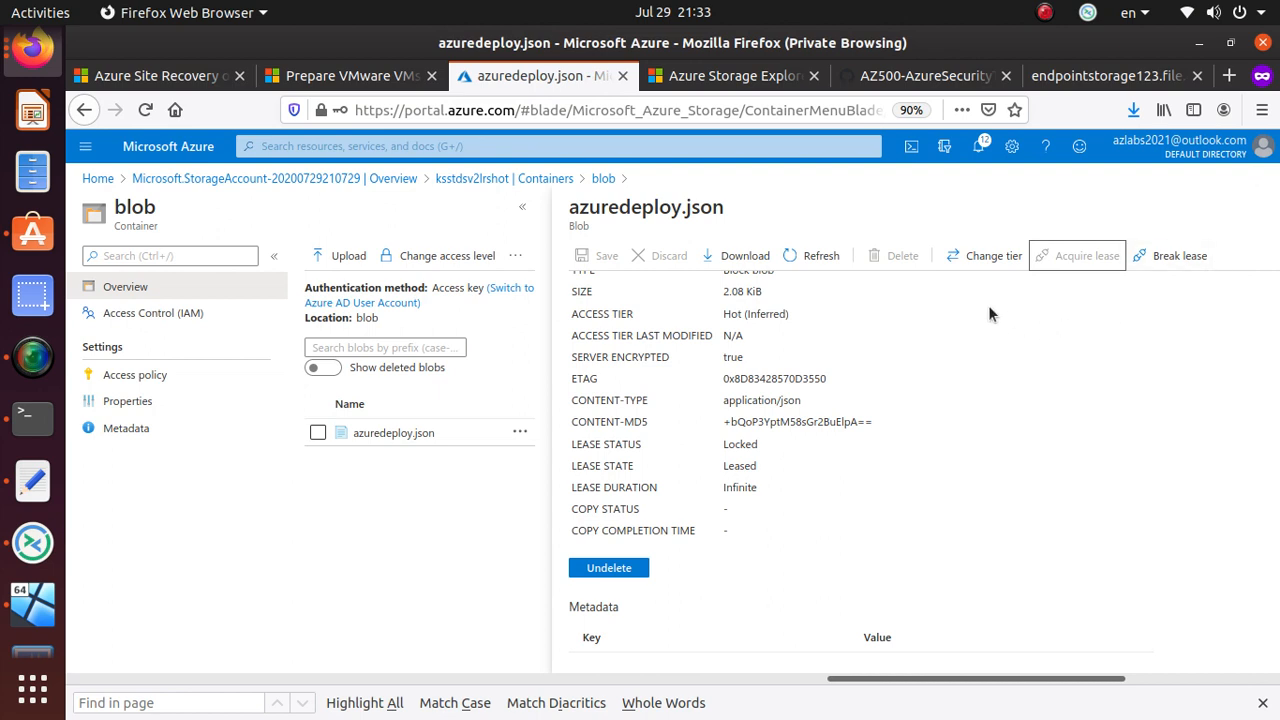
pyautogui.click(1183, 258)
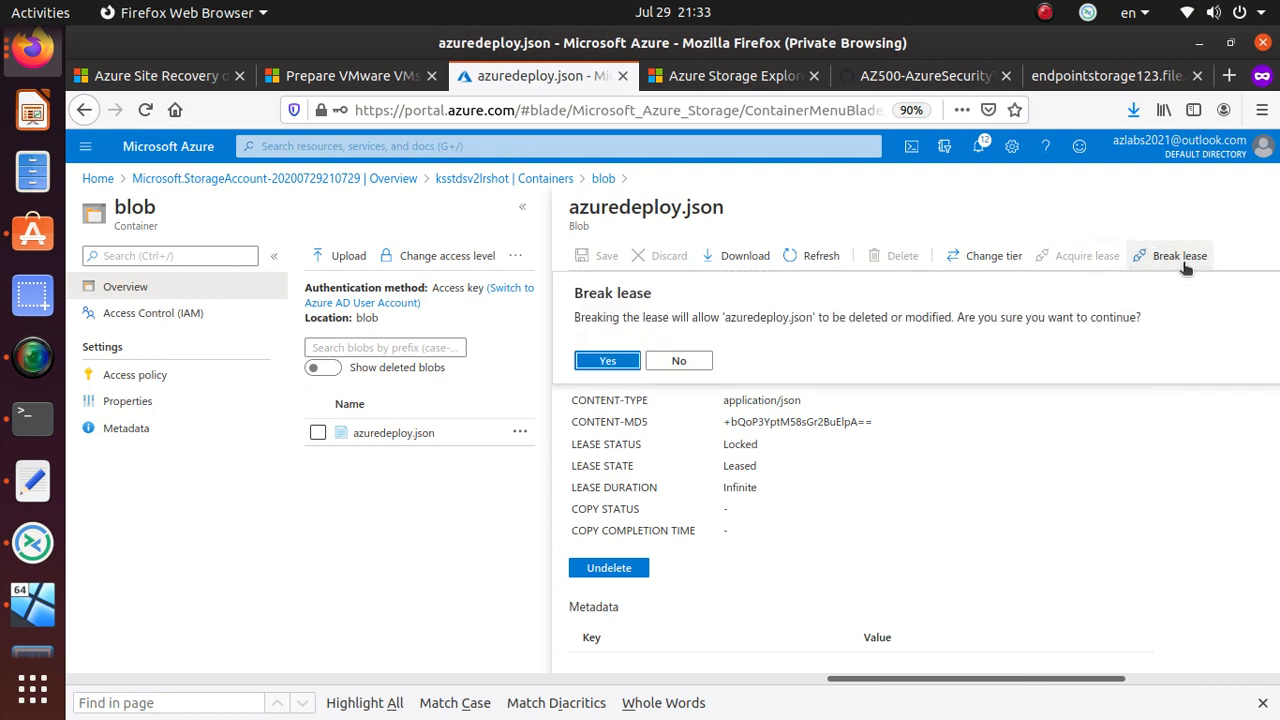
pyautogui.click(606, 362)
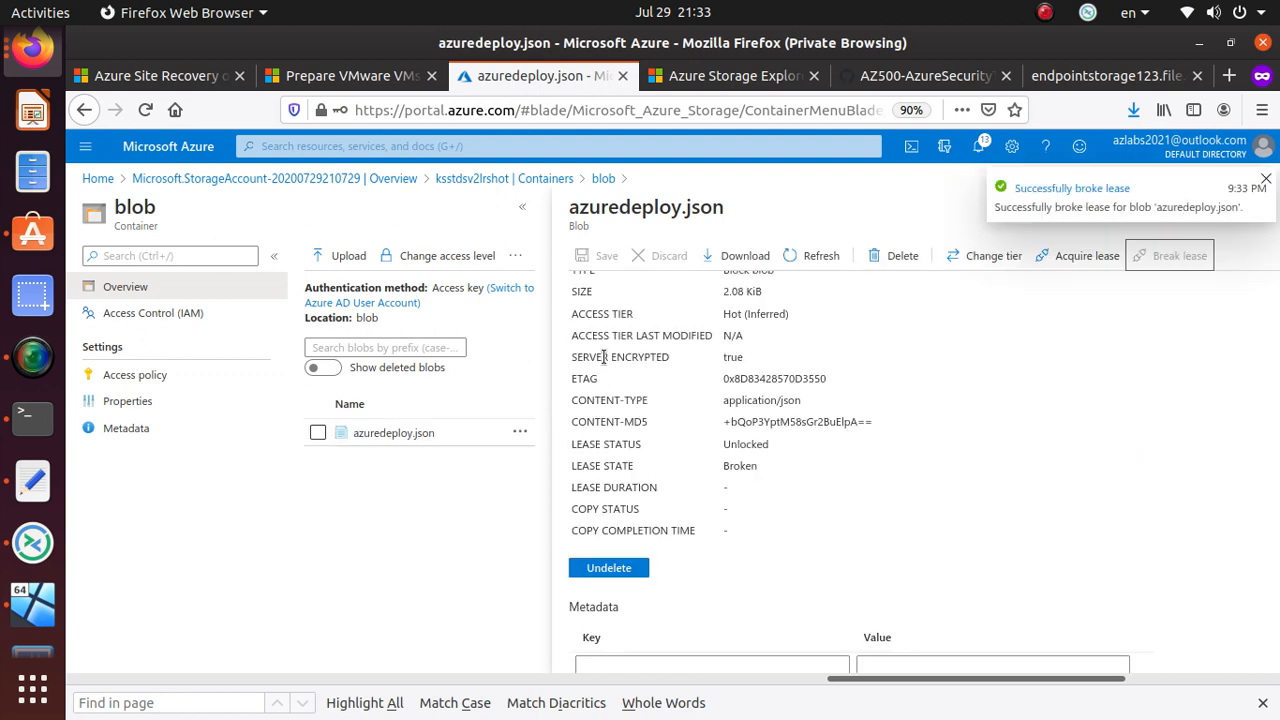
pyautogui.click(1266, 181)
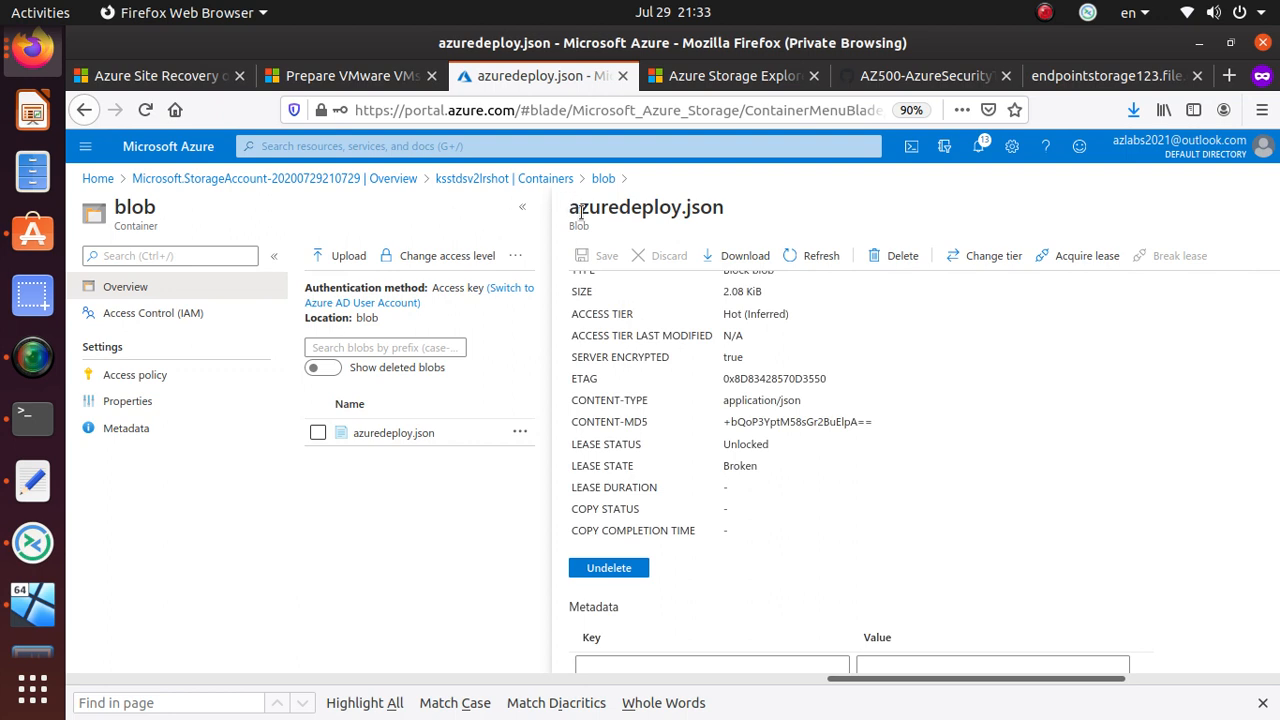
pyautogui.click(170, 376)
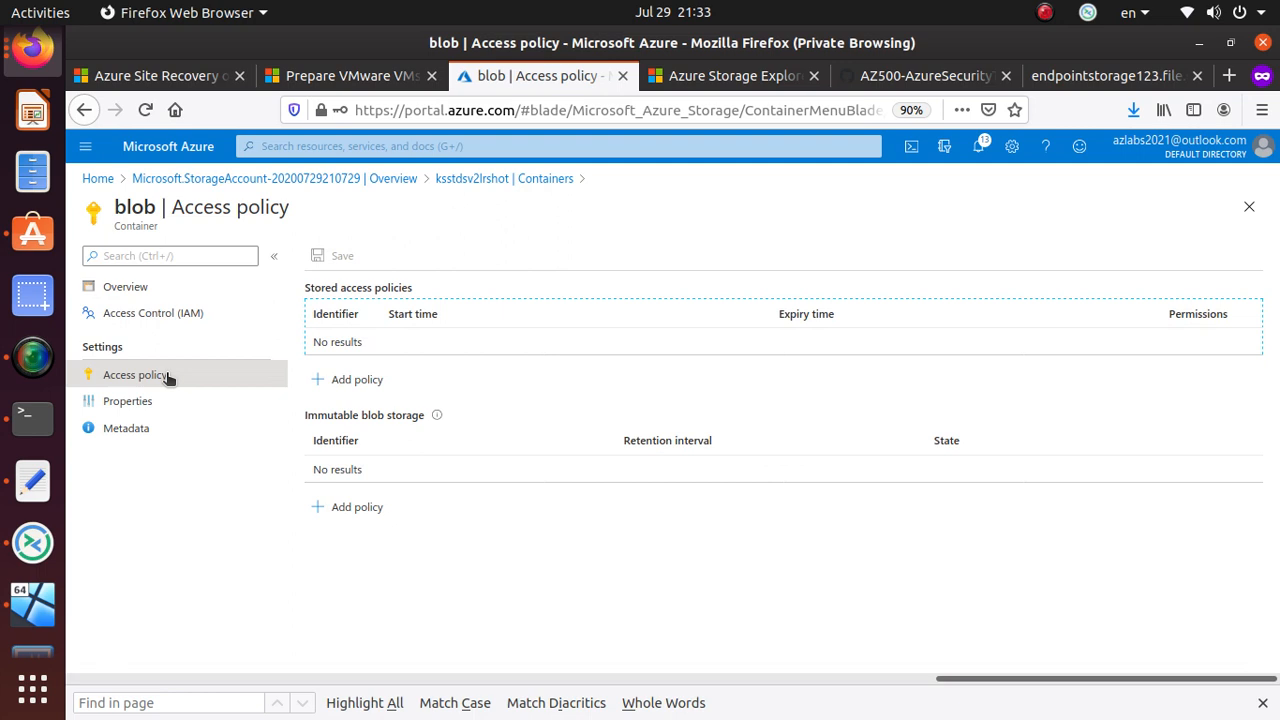
# - Copy the blob container's URL from its Properties page
pyautogui.click(126, 428)
pyautogui.click(127, 401)
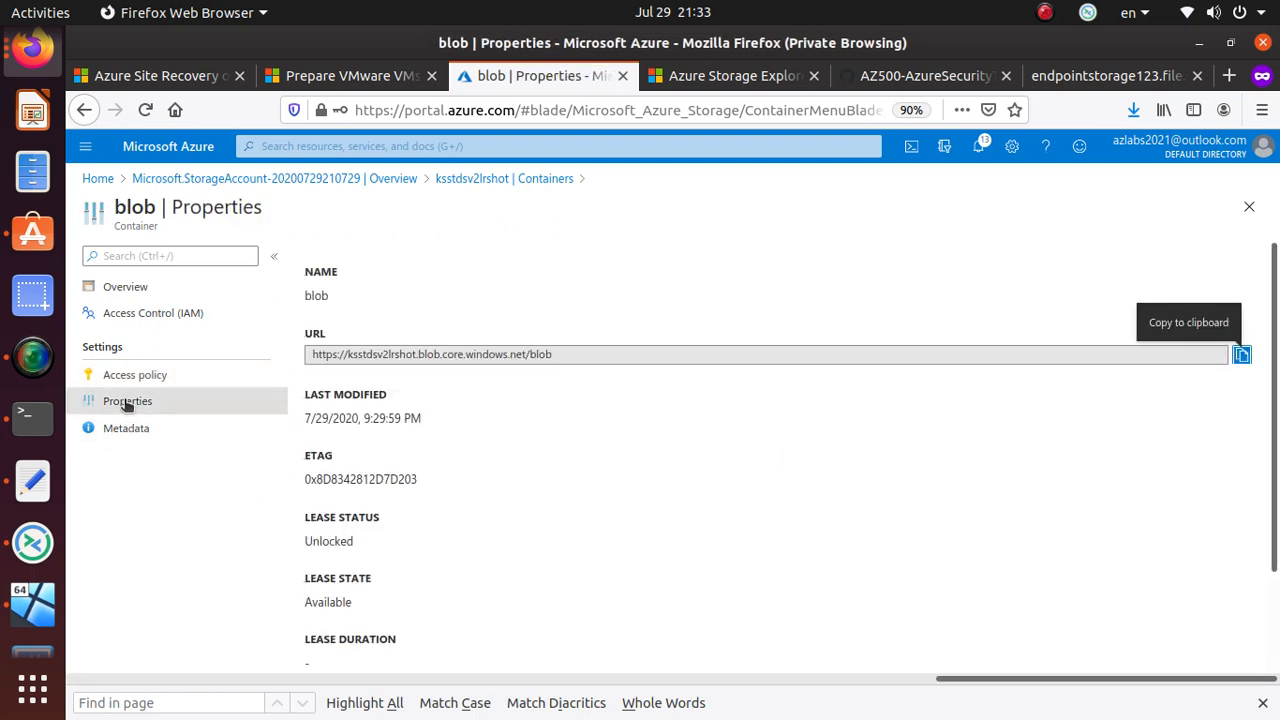
pyautogui.click(553, 354)
pyautogui.tripleClick(553, 354)
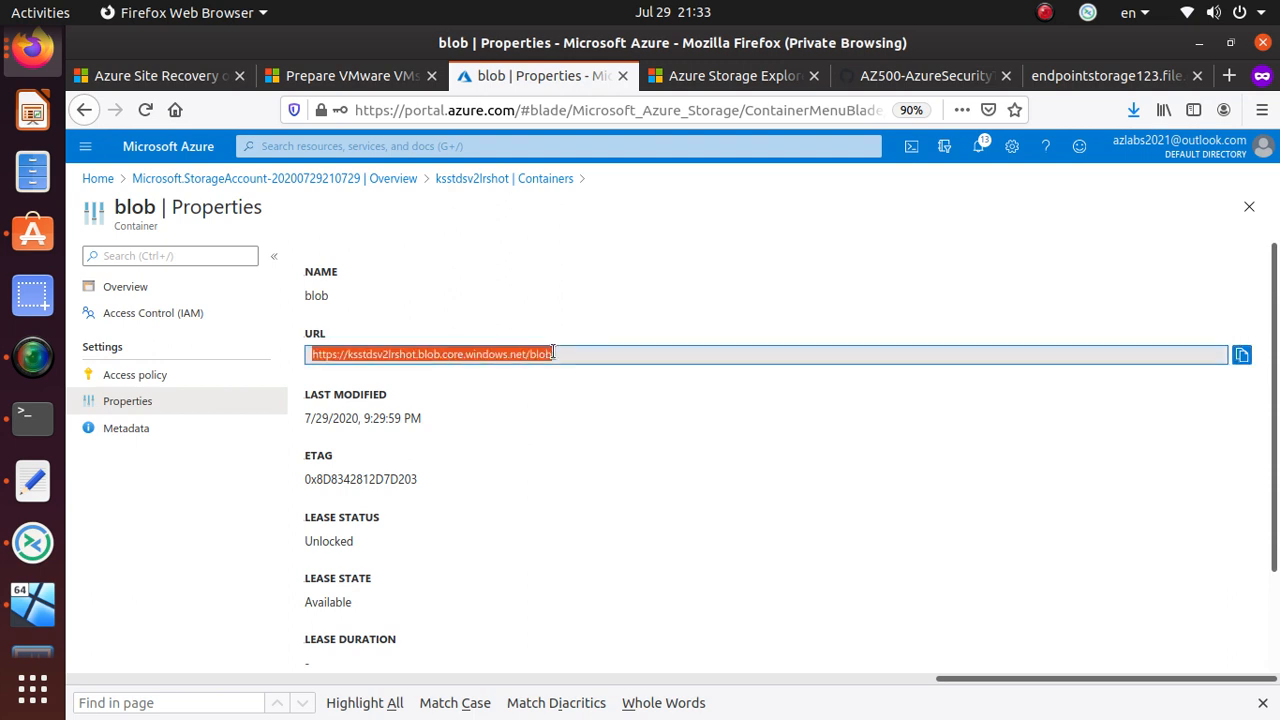
pyautogui.click(406, 360)
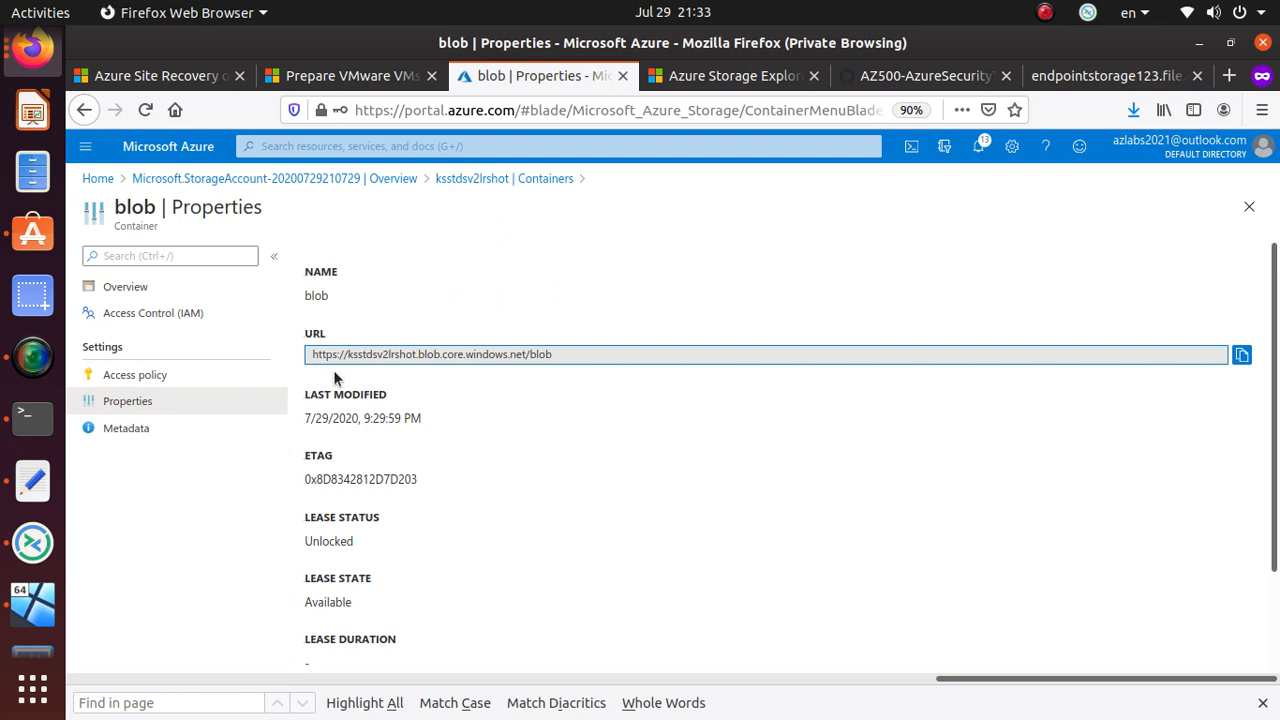
pyautogui.moveTo(347, 354); pyautogui.dragTo(418, 356)
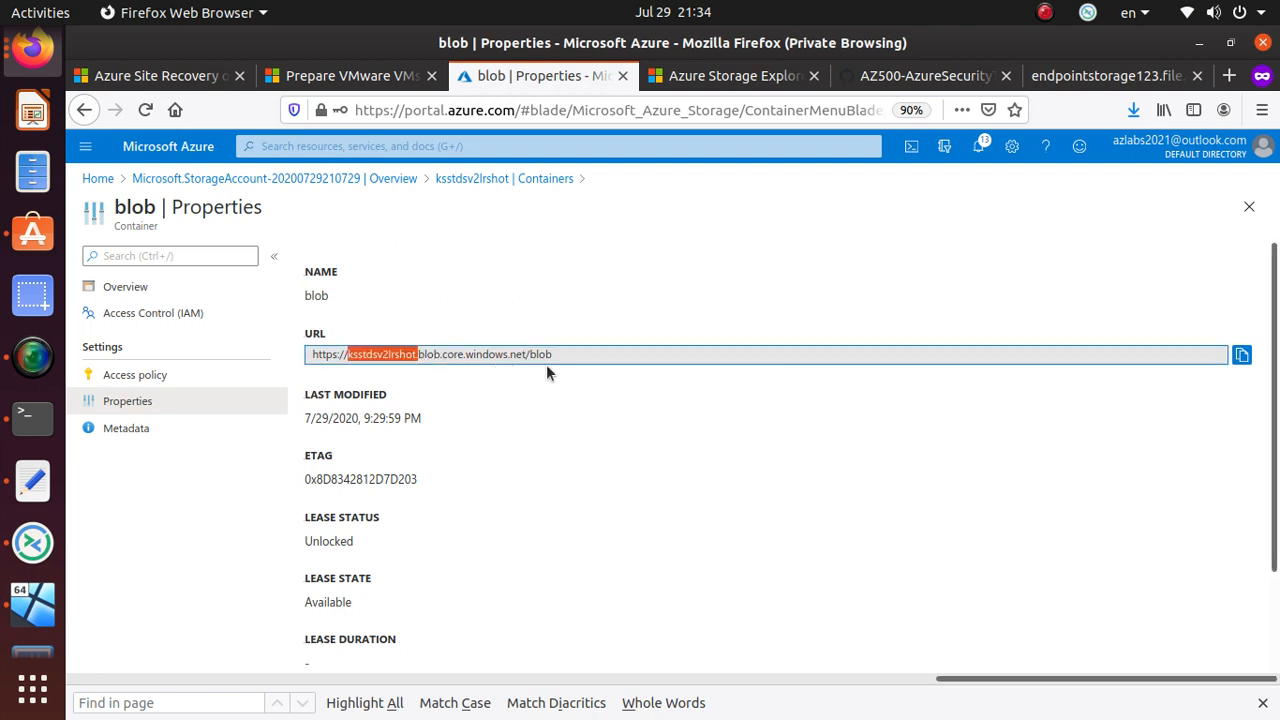
pyautogui.click(574, 354)
pyautogui.click(309, 358)
pyautogui.hotkey('ctrl', 'c')
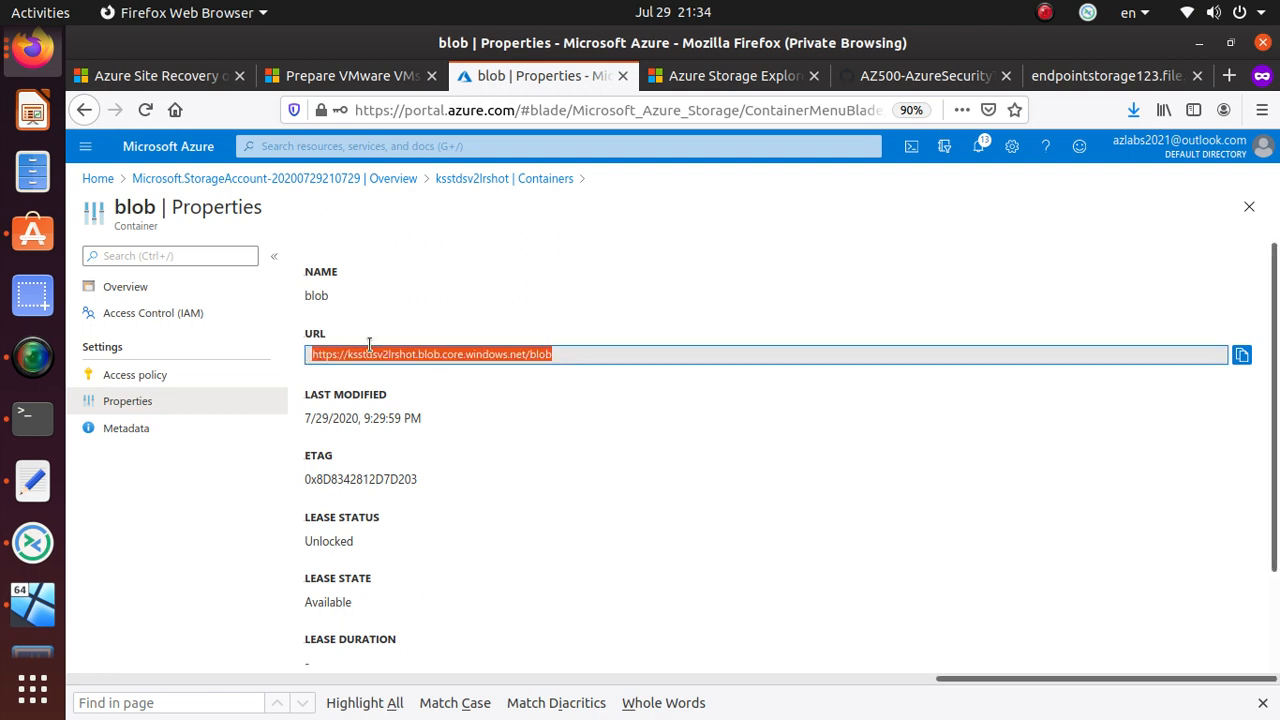
pyautogui.rightClick(370, 340)
pyautogui.click(436, 506)
# - Paste the container URL below the notes, widen the editor, and return to the ksstdsv2lrshot Containers list
pyautogui.click(33, 481)
pyautogui.click(1035, 247)
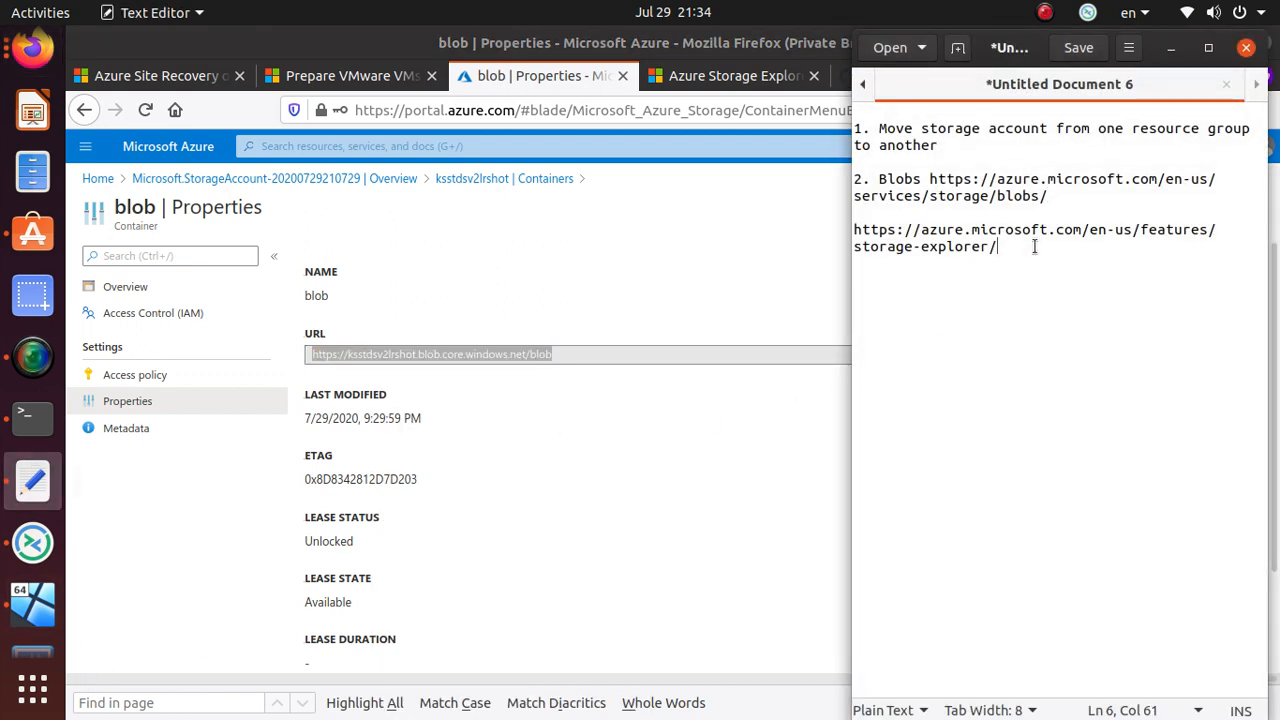
pyautogui.press('Return')
pyautogui.press('Return')
pyautogui.press('Return')
pyautogui.press('Return')
pyautogui.hotkey('ctrl', 'v')
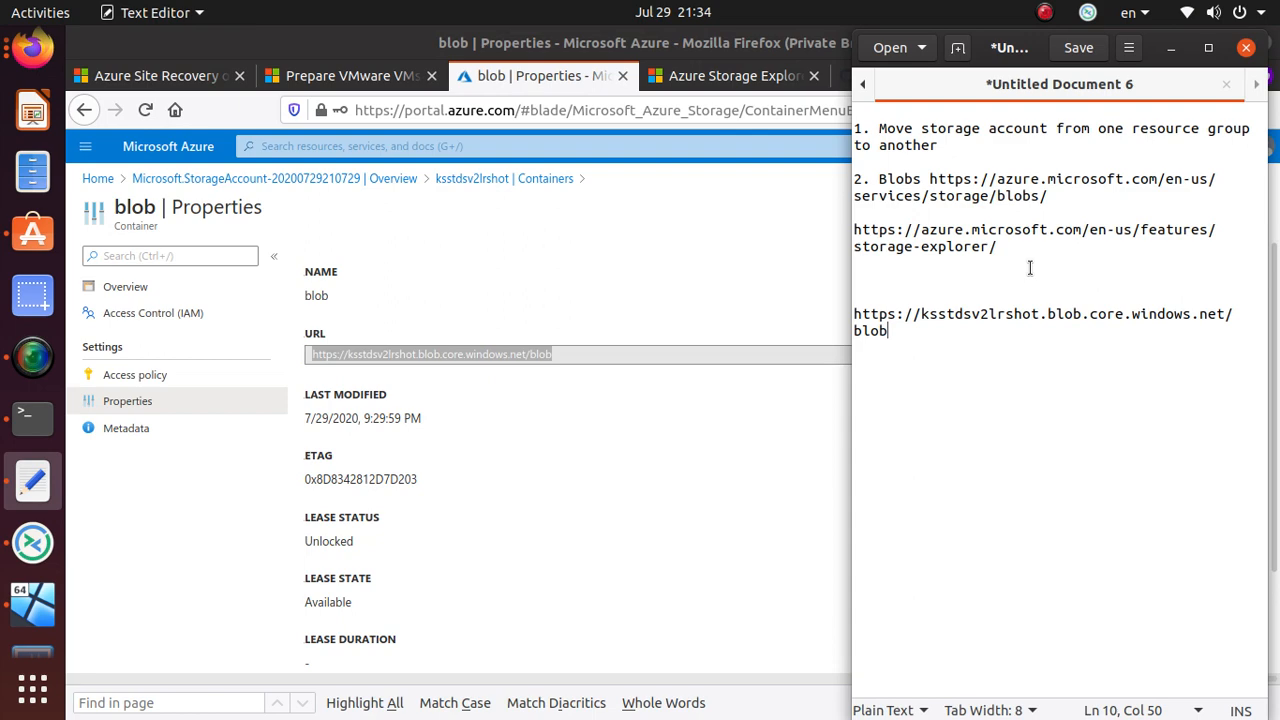
pyautogui.moveTo(851, 447); pyautogui.dragTo(517, 443)
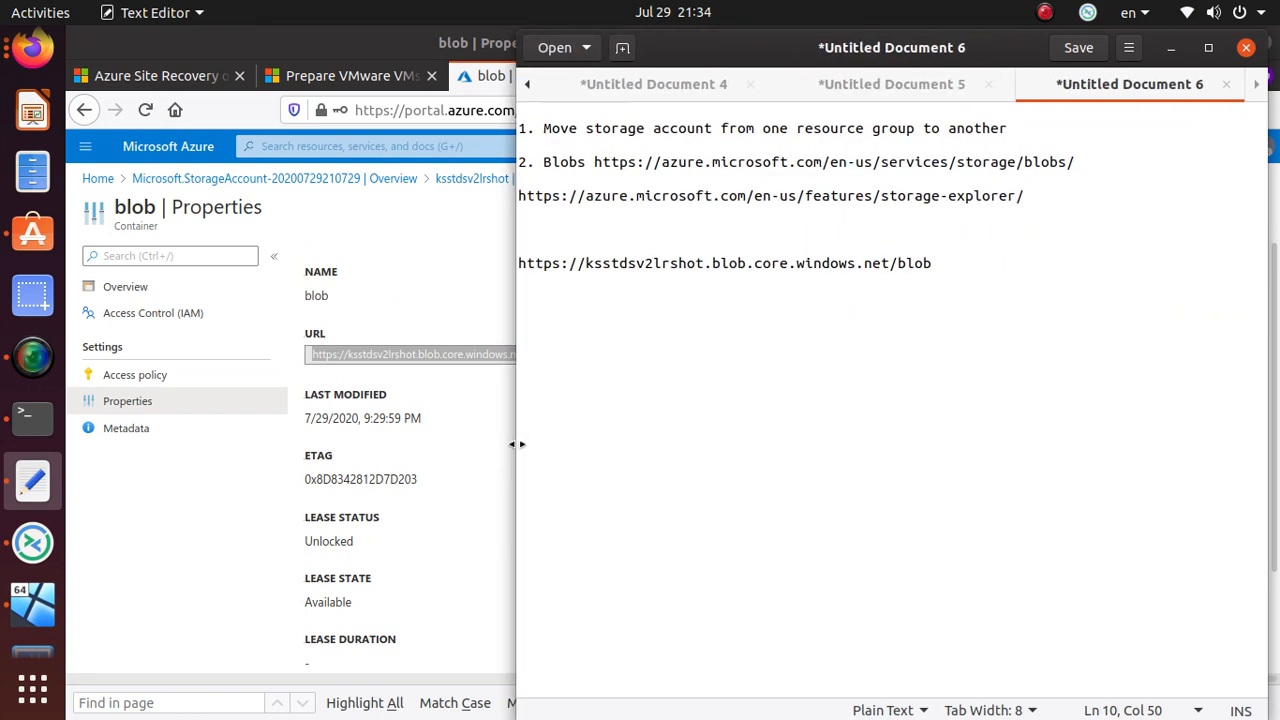
pyautogui.click(407, 563)
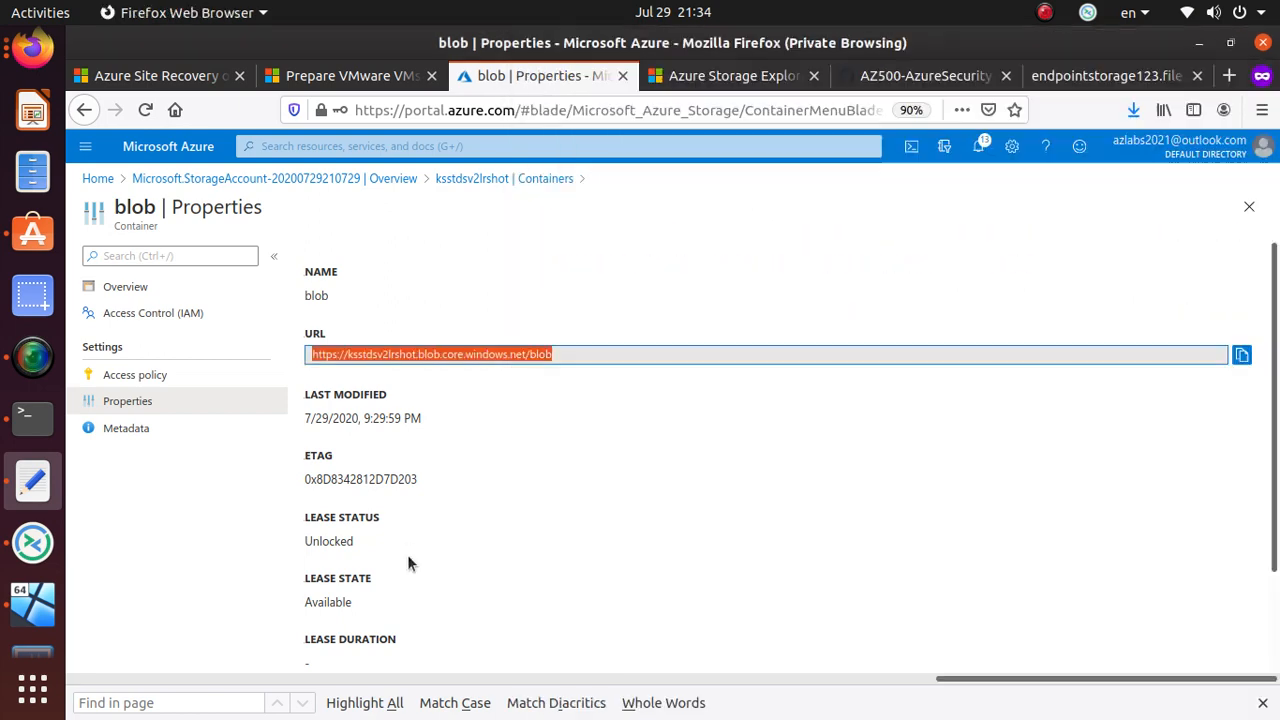
pyautogui.click(504, 179)
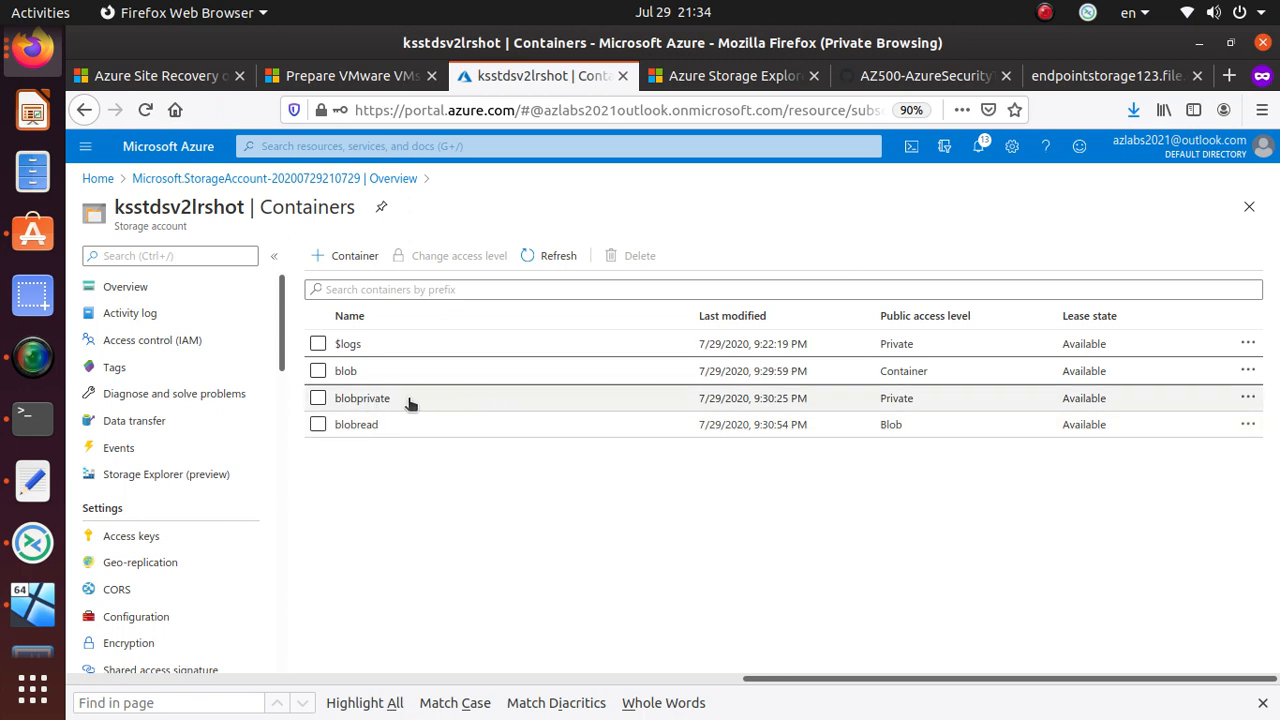
# - Upload azuredeploy.json into the blobprivate container, open the new blob, and copy its URL
pyautogui.click(360, 397)
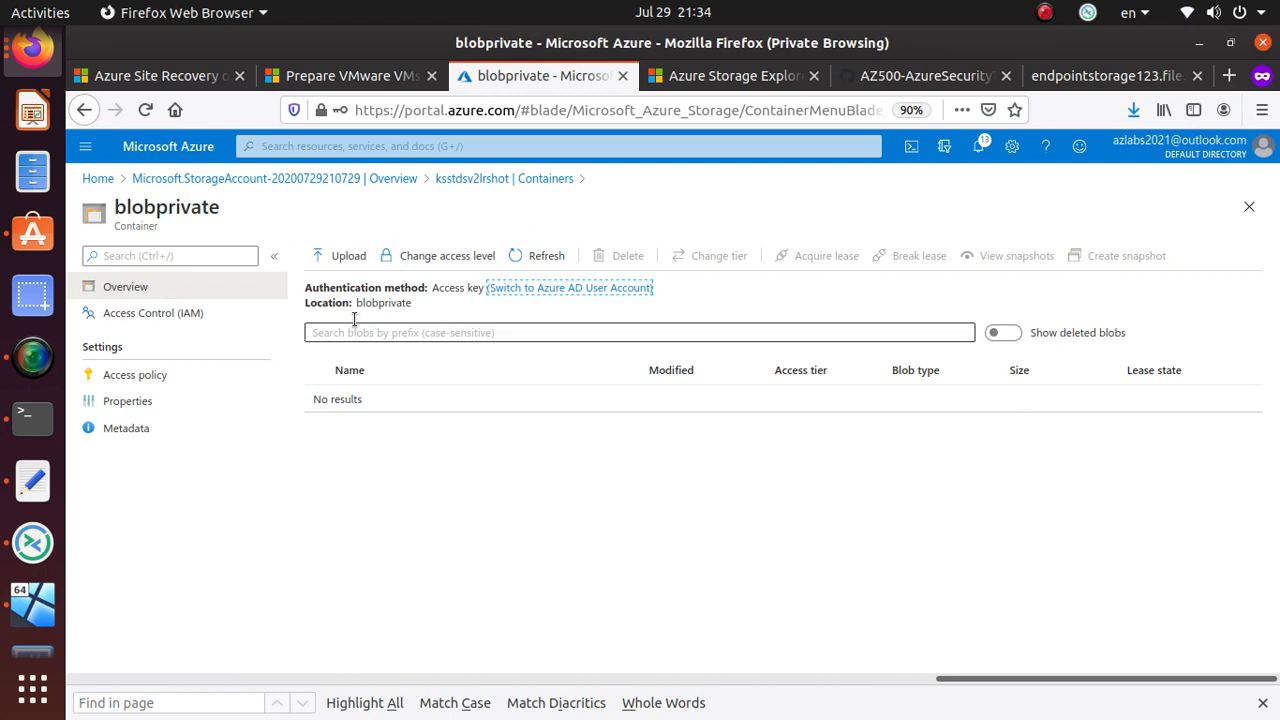
pyautogui.click(350, 258)
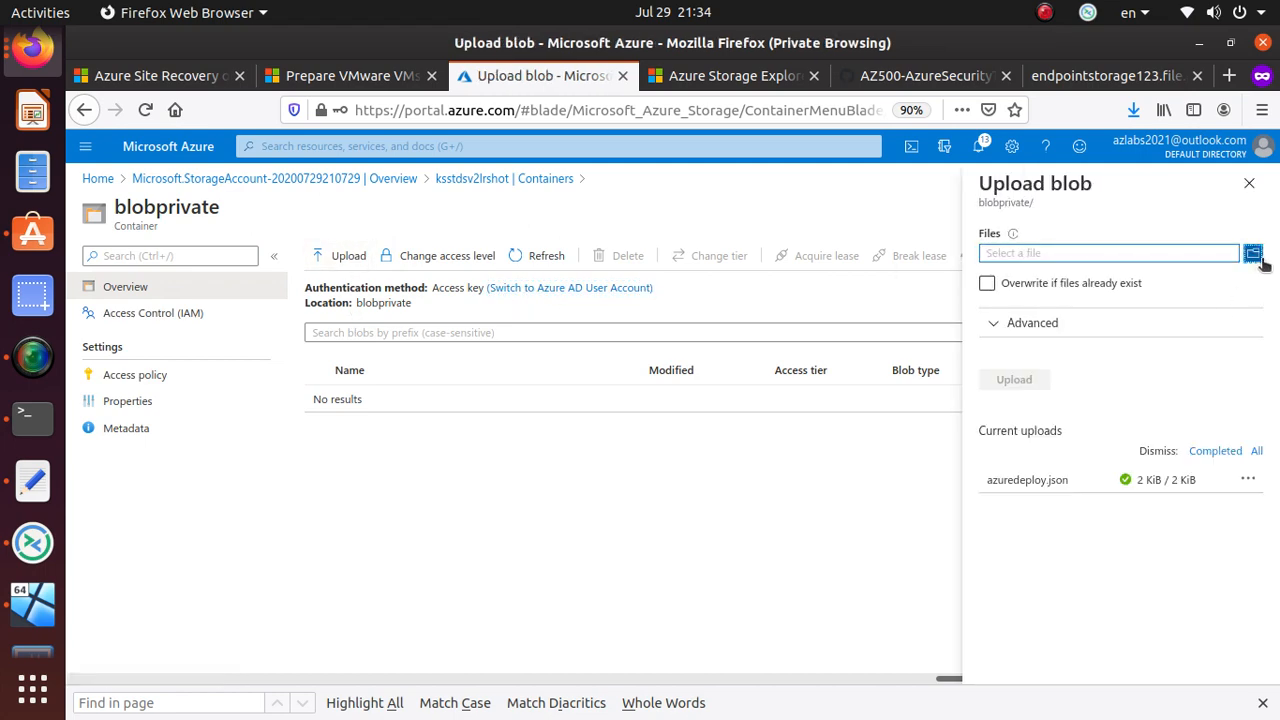
pyautogui.click(1253, 251)
pyautogui.click(1208, 44)
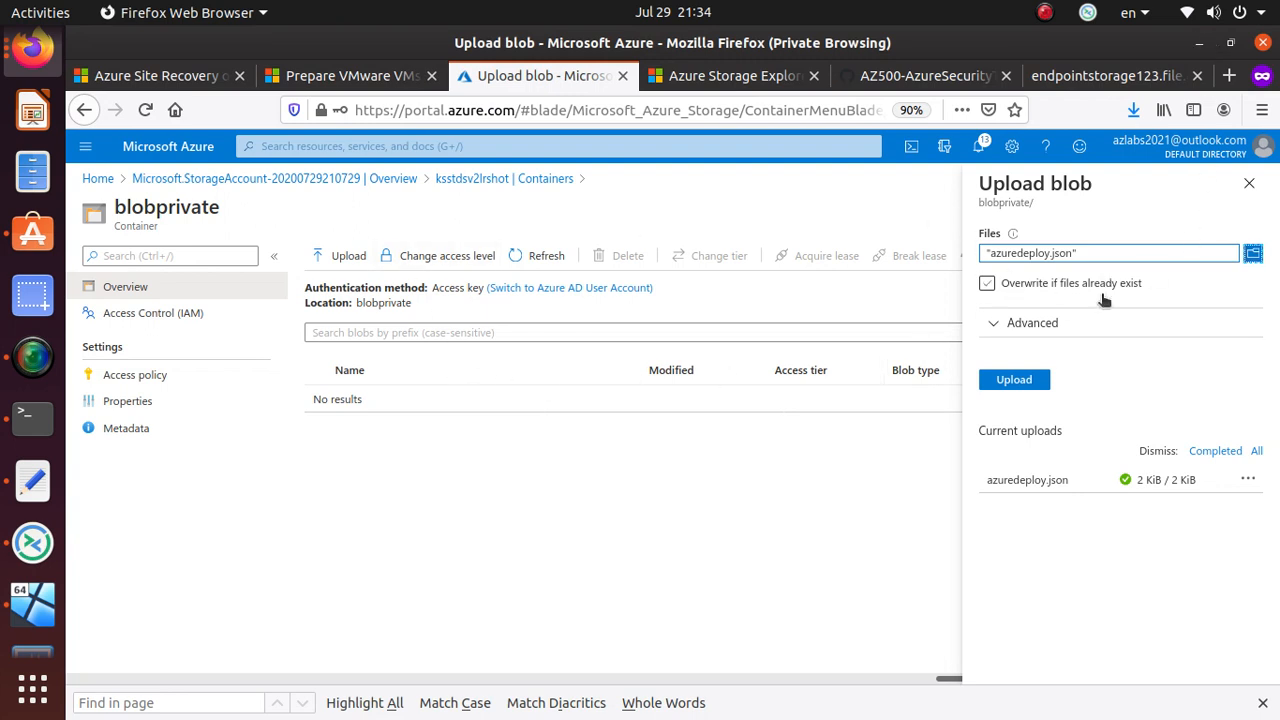
pyautogui.click(1016, 384)
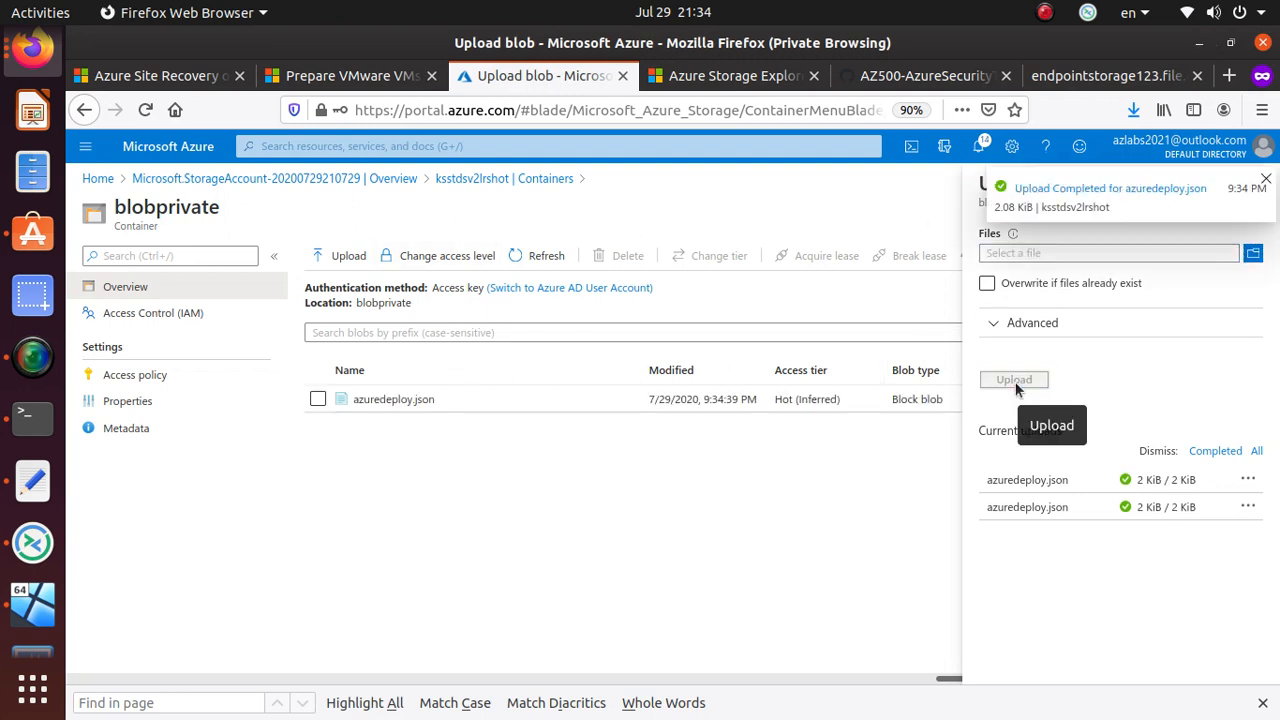
pyautogui.click(405, 399)
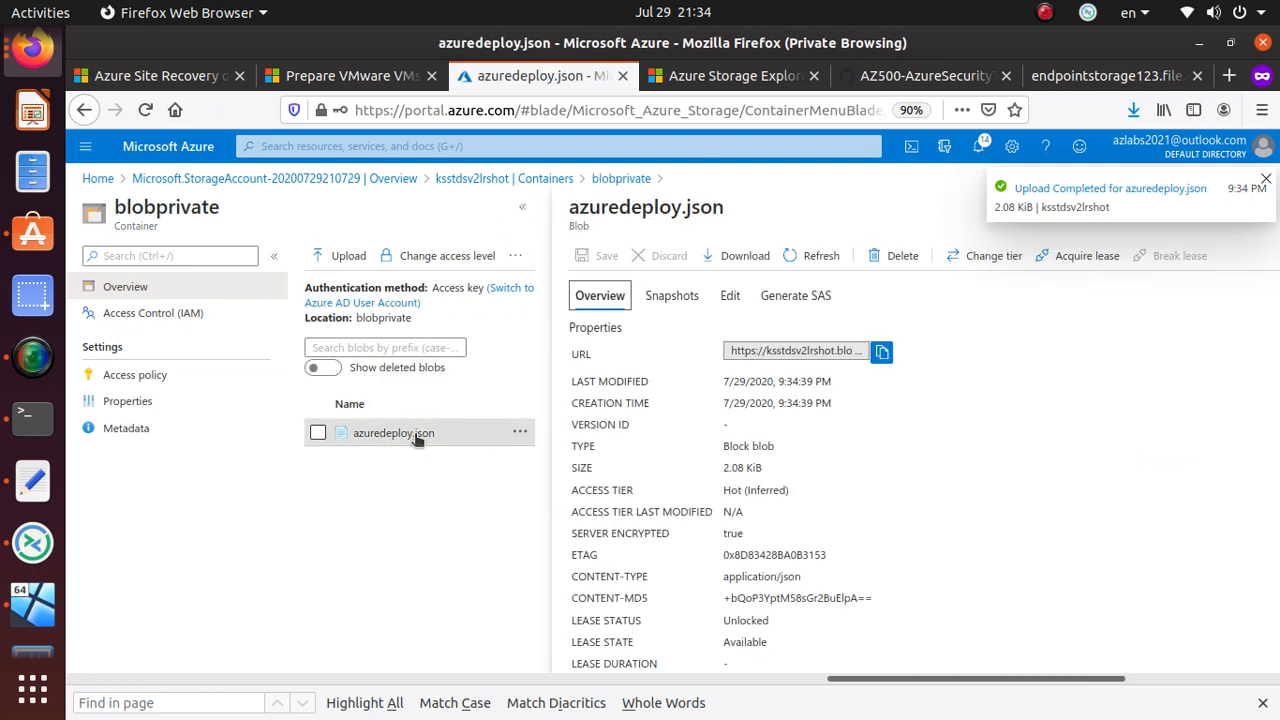
pyautogui.click(882, 351)
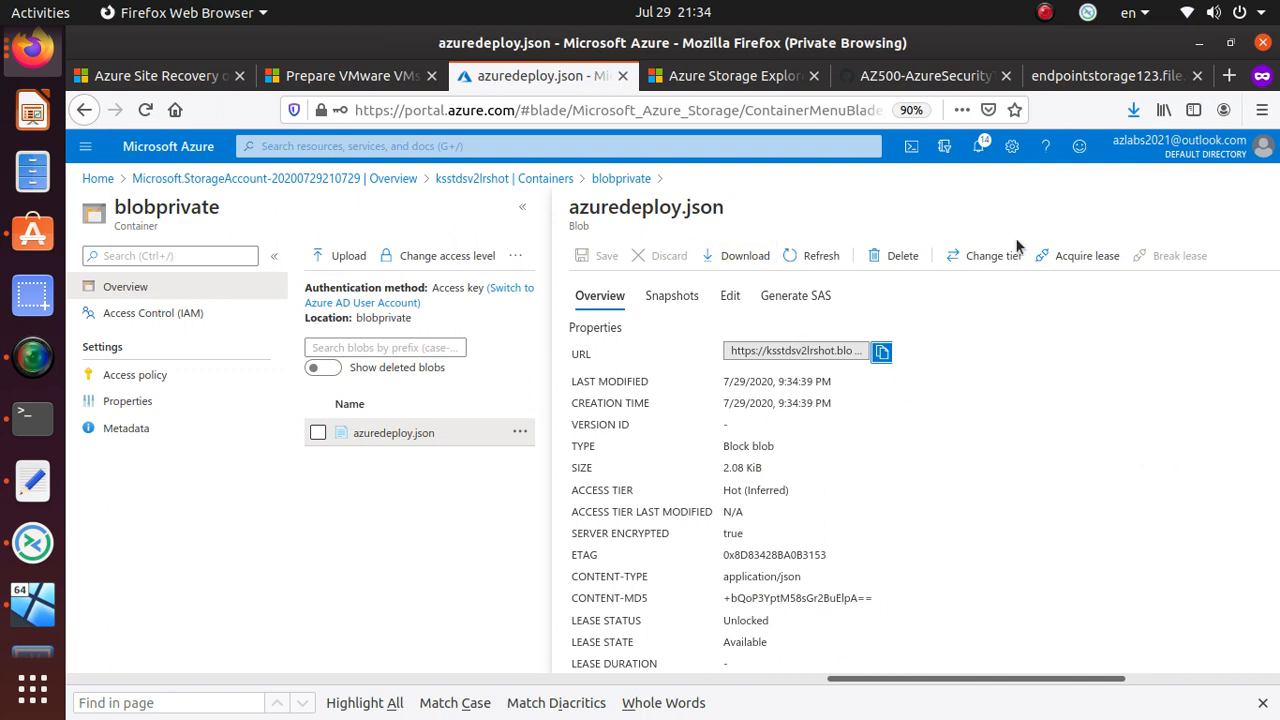
# - Paste the blobprivate azuredeploy.json URL on a new notes line and highlight its account, endpoint, container and file parts
pyautogui.hotkey('alt', 'Tab')
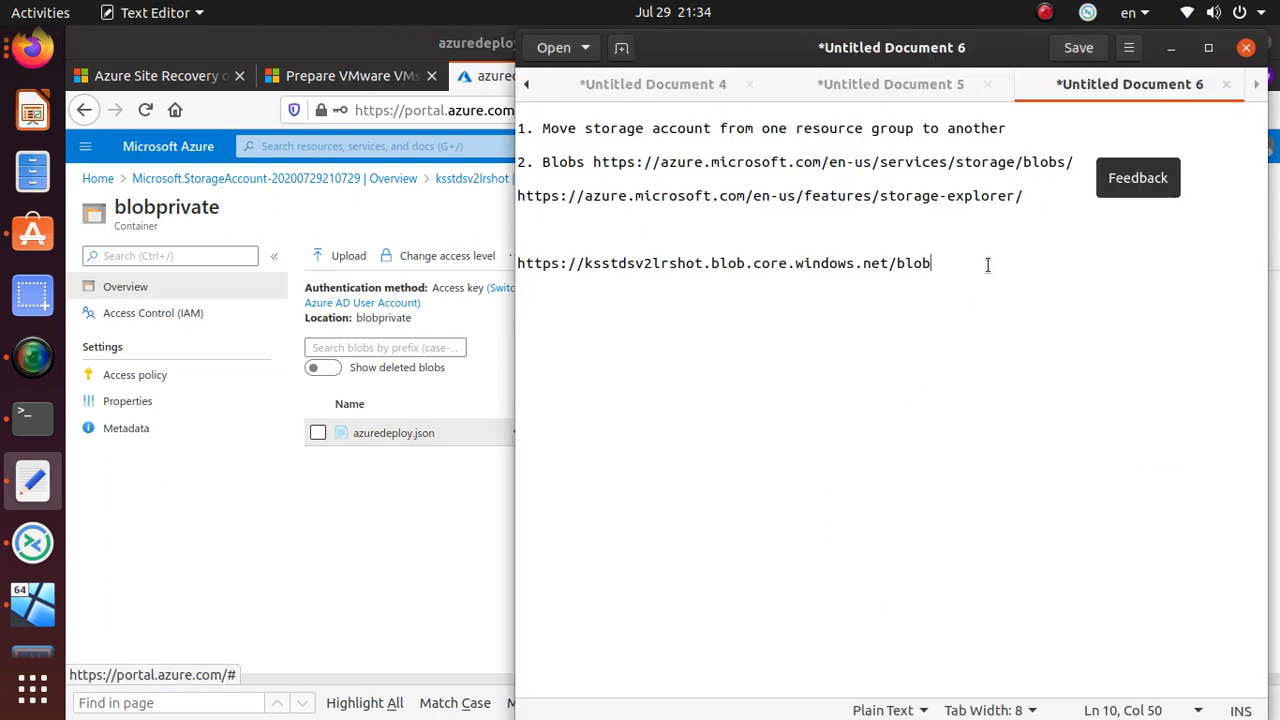
pyautogui.press('Return')
pyautogui.press('Return')
pyautogui.press('Return')
pyautogui.hotkey('ctrl', 'v')
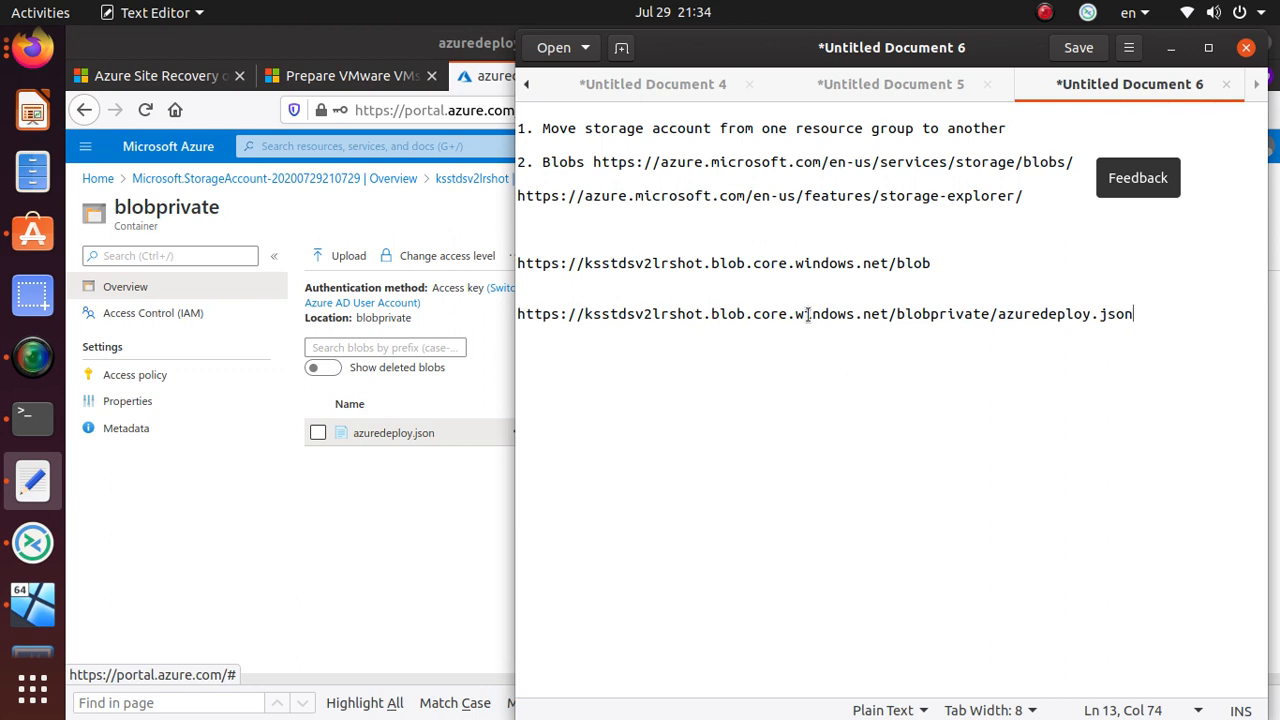
pyautogui.moveTo(991, 314); pyautogui.dragTo(515, 311)
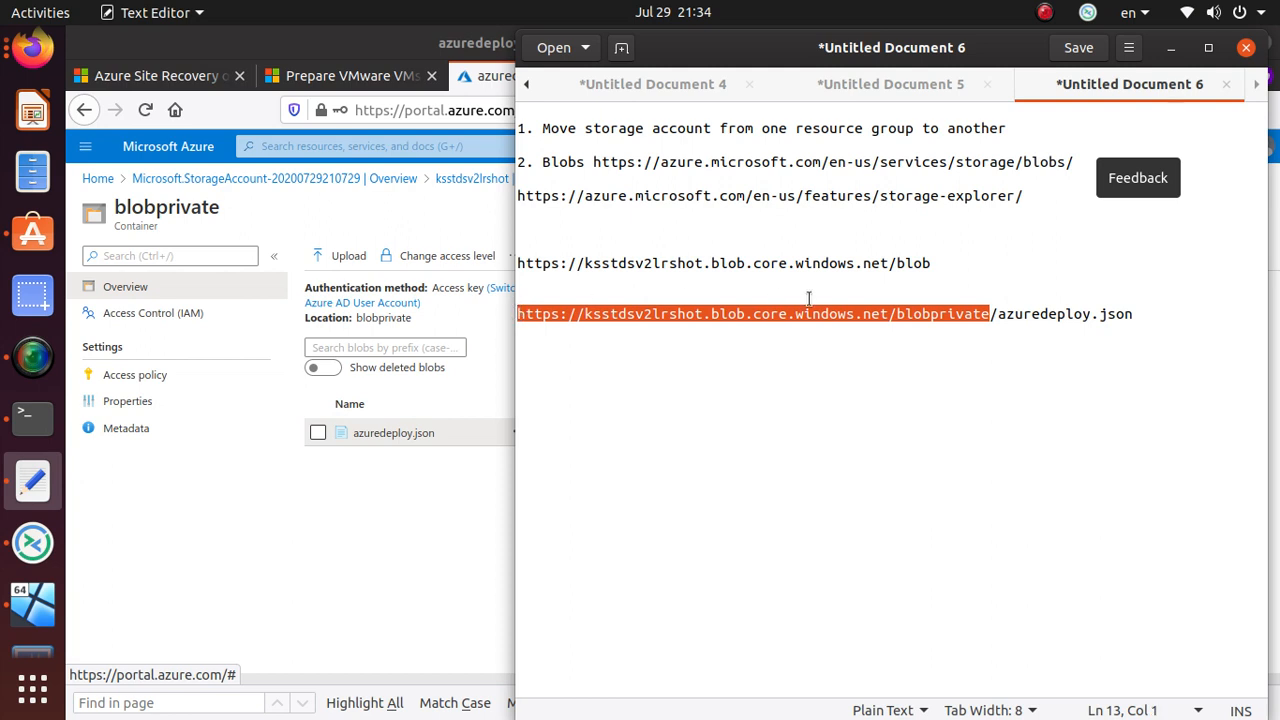
pyautogui.moveTo(897, 264); pyautogui.dragTo(930, 264)
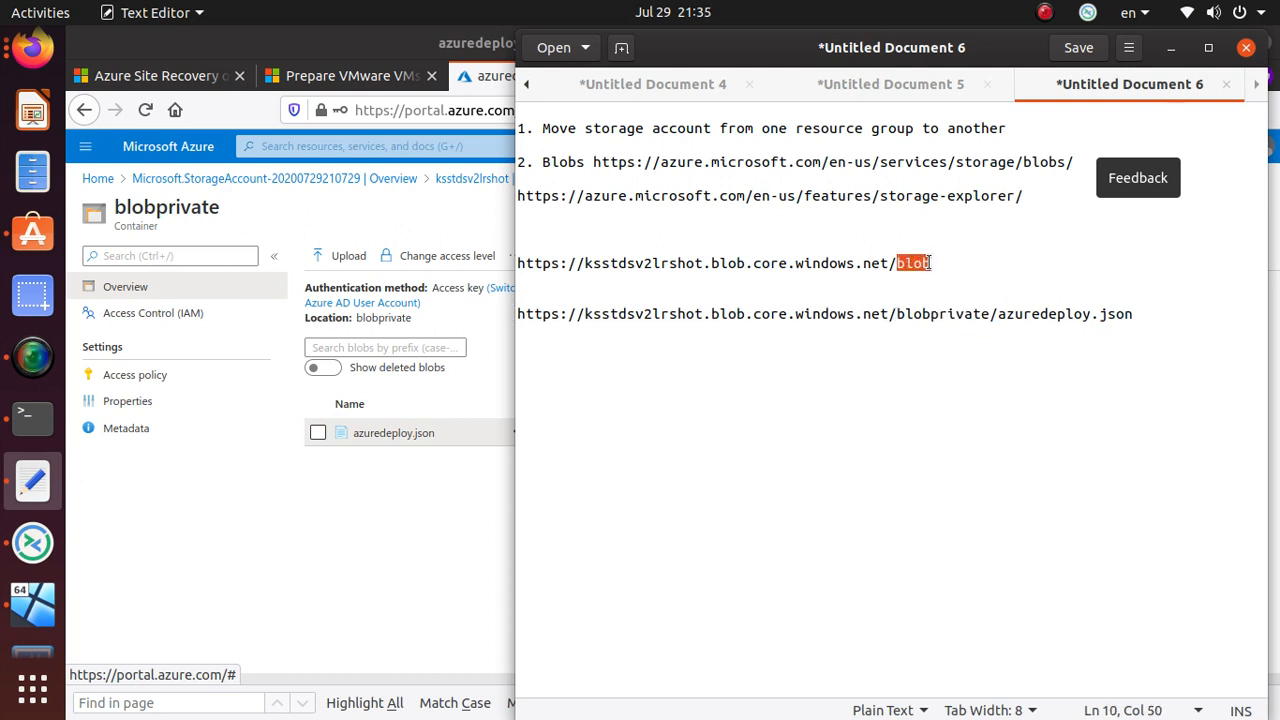
pyautogui.moveTo(997, 314); pyautogui.dragTo(490, 333)
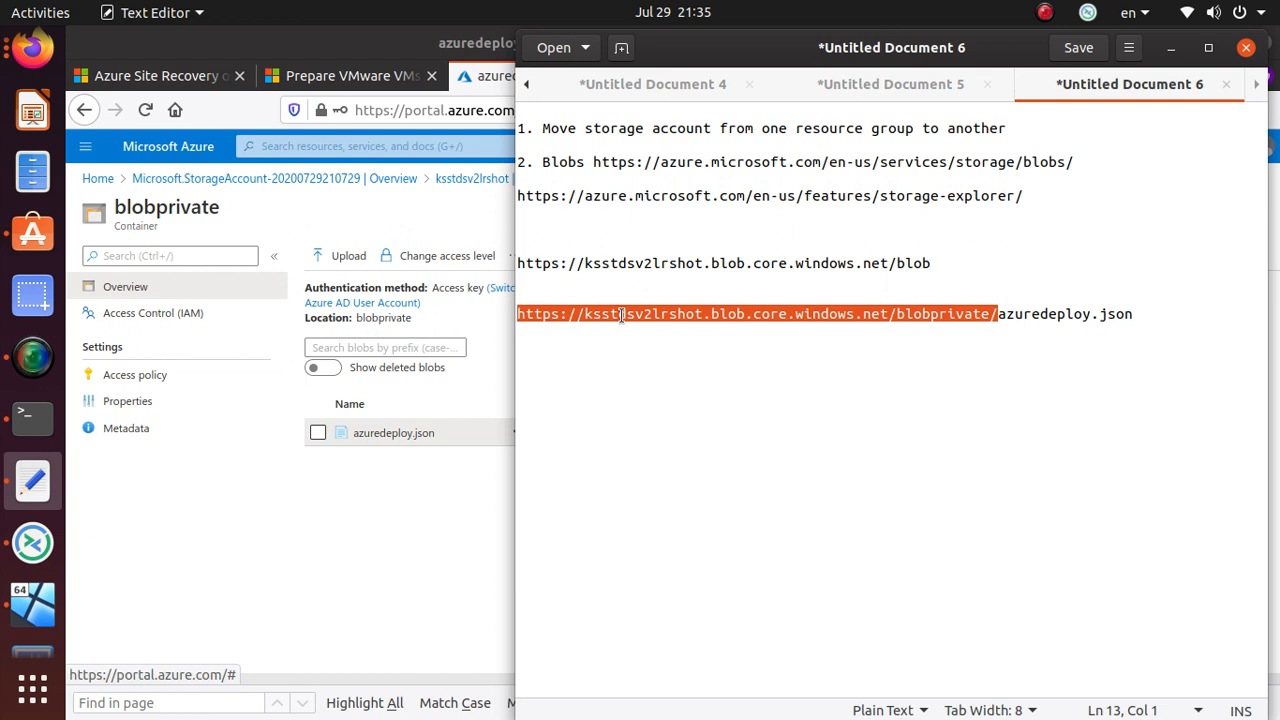
pyautogui.click(702, 313)
pyautogui.moveTo(702, 313); pyautogui.dragTo(584, 318)
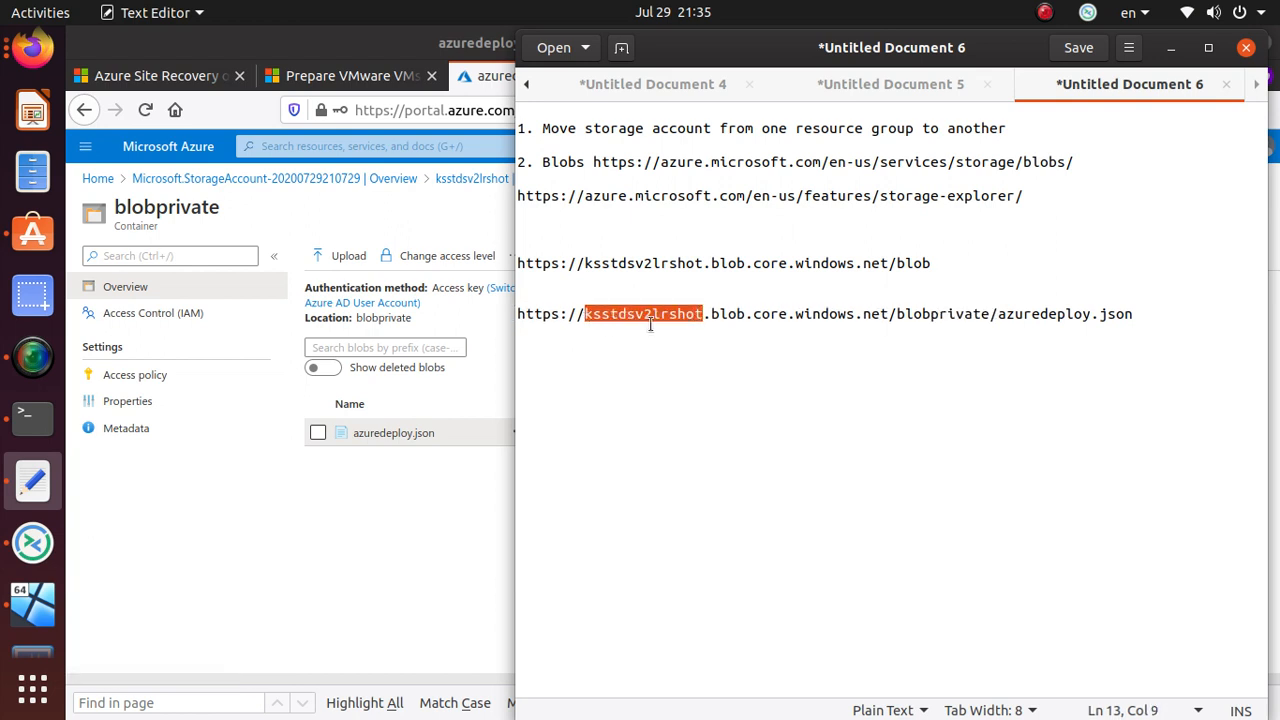
pyautogui.click(710, 313)
pyautogui.moveTo(710, 313); pyautogui.dragTo(1177, 315)
# - Copy the whole blob URL line from the notes and bring Firefox forward
pyautogui.hotkey('alt', 'Tab')
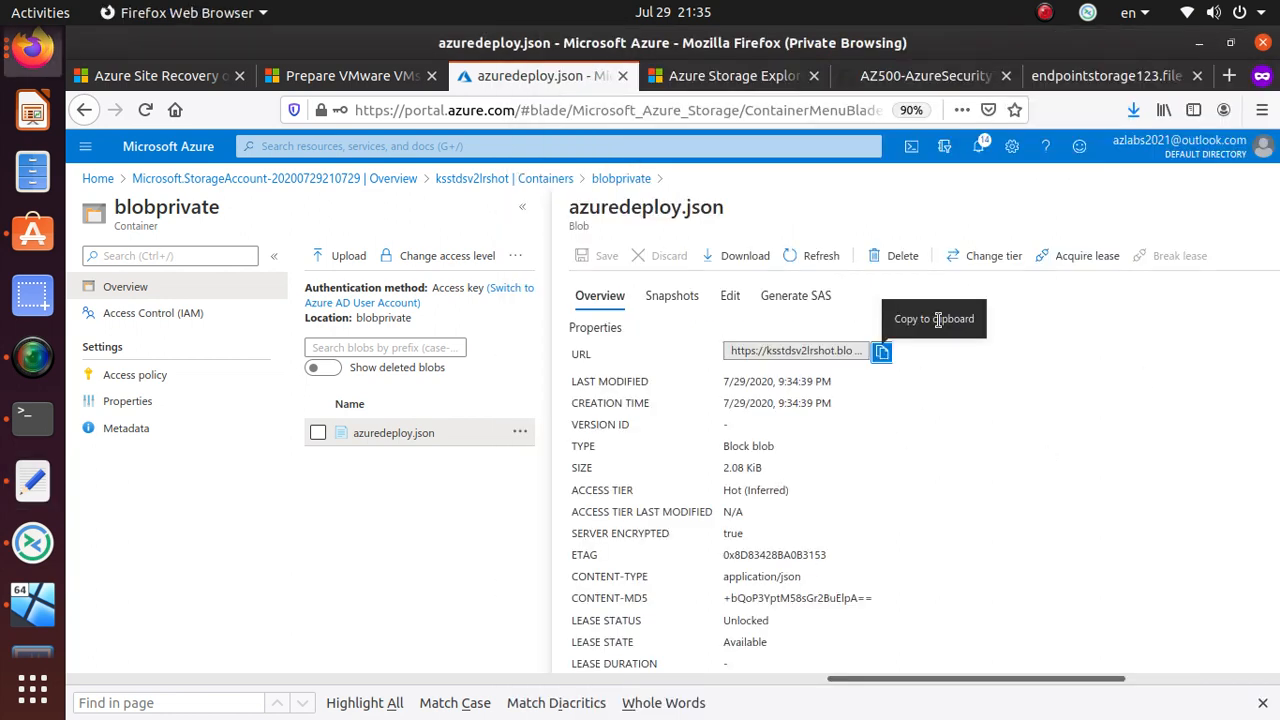
pyautogui.hotkey('alt', 'Tab')
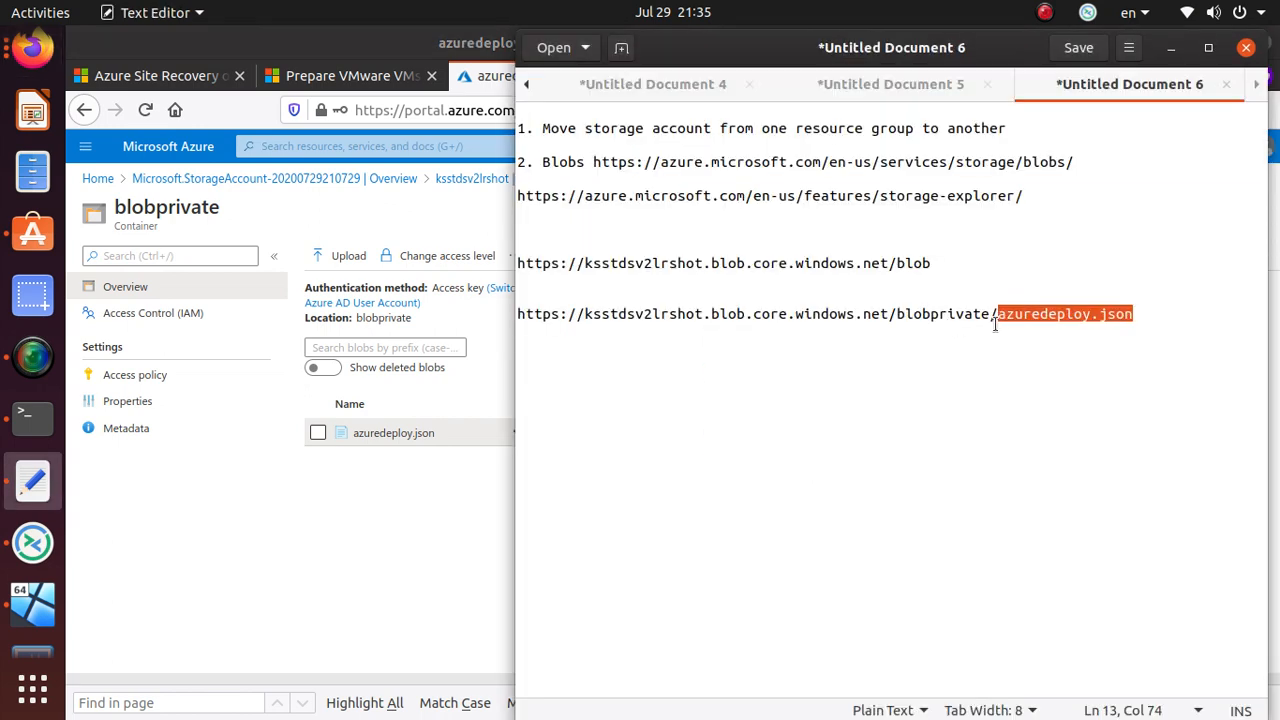
pyautogui.tripleClick(1010, 318)
pyautogui.rightClick(1016, 319)
pyautogui.click(1061, 405)
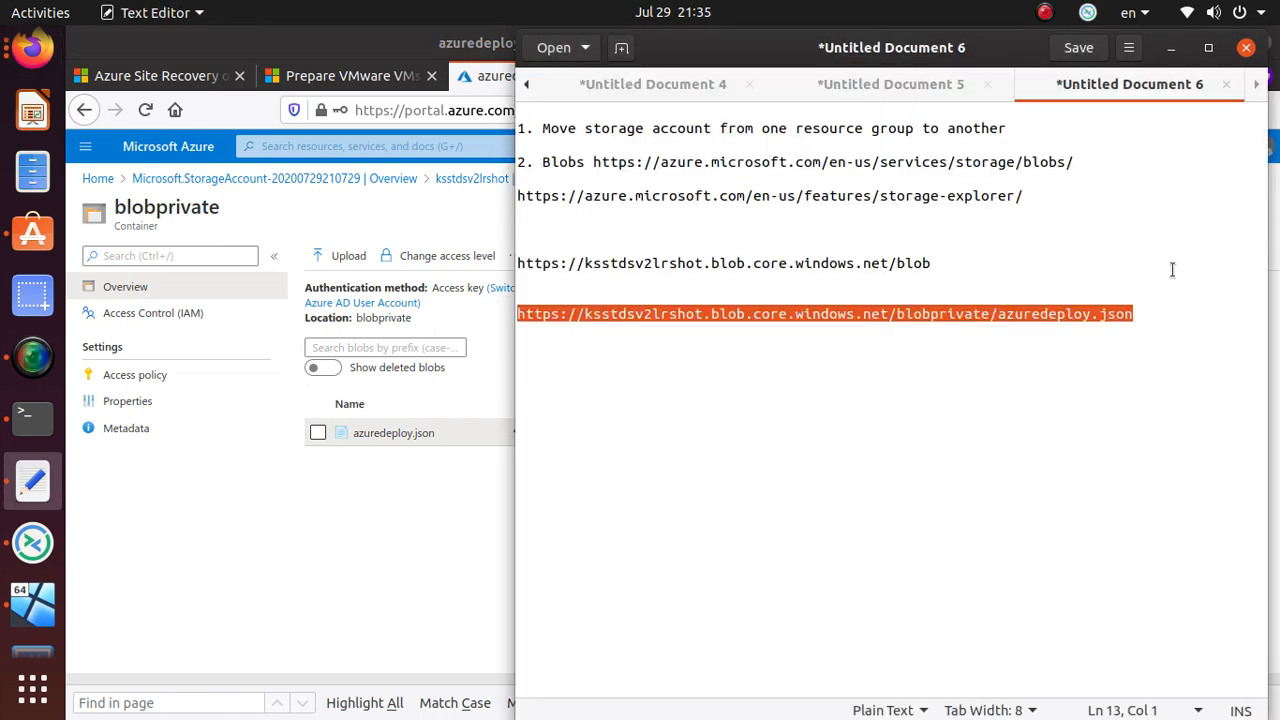
pyautogui.click(362, 41)
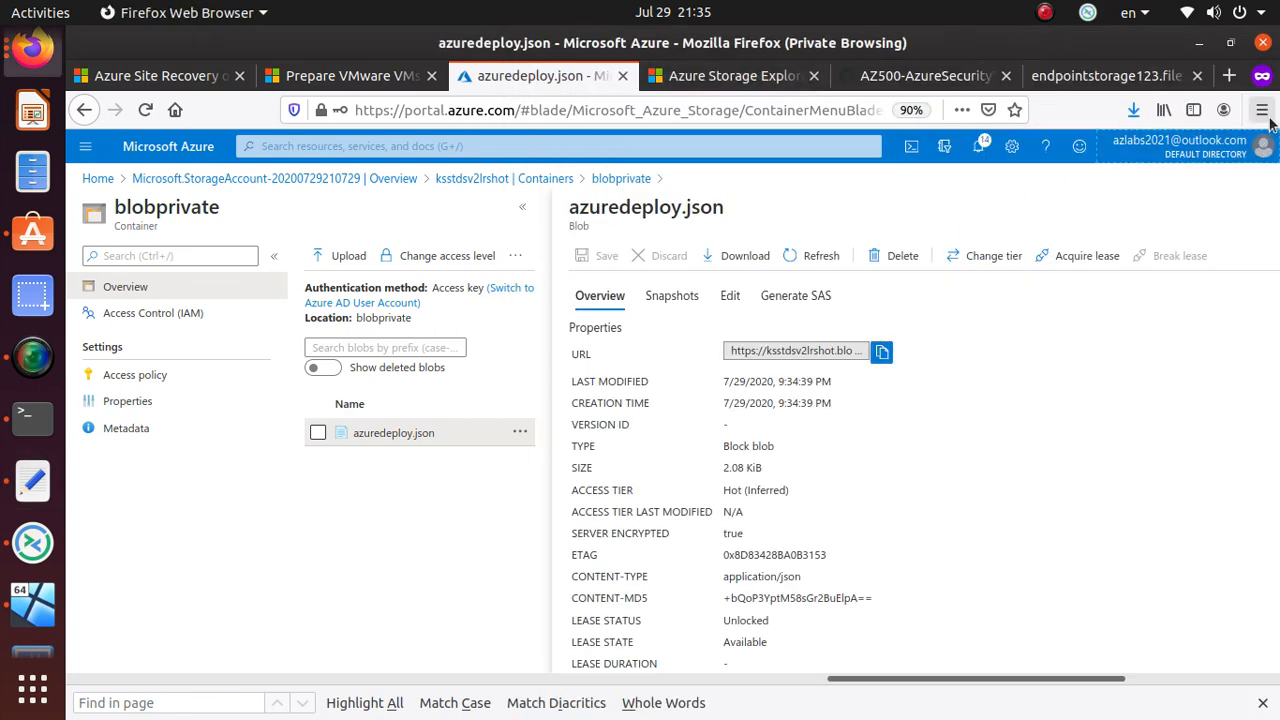
pyautogui.click(1262, 110)
# - Load the blobprivate azuredeploy.json URL in a new private window, getting a ResourceNotFound error
pyautogui.click(1118, 246)
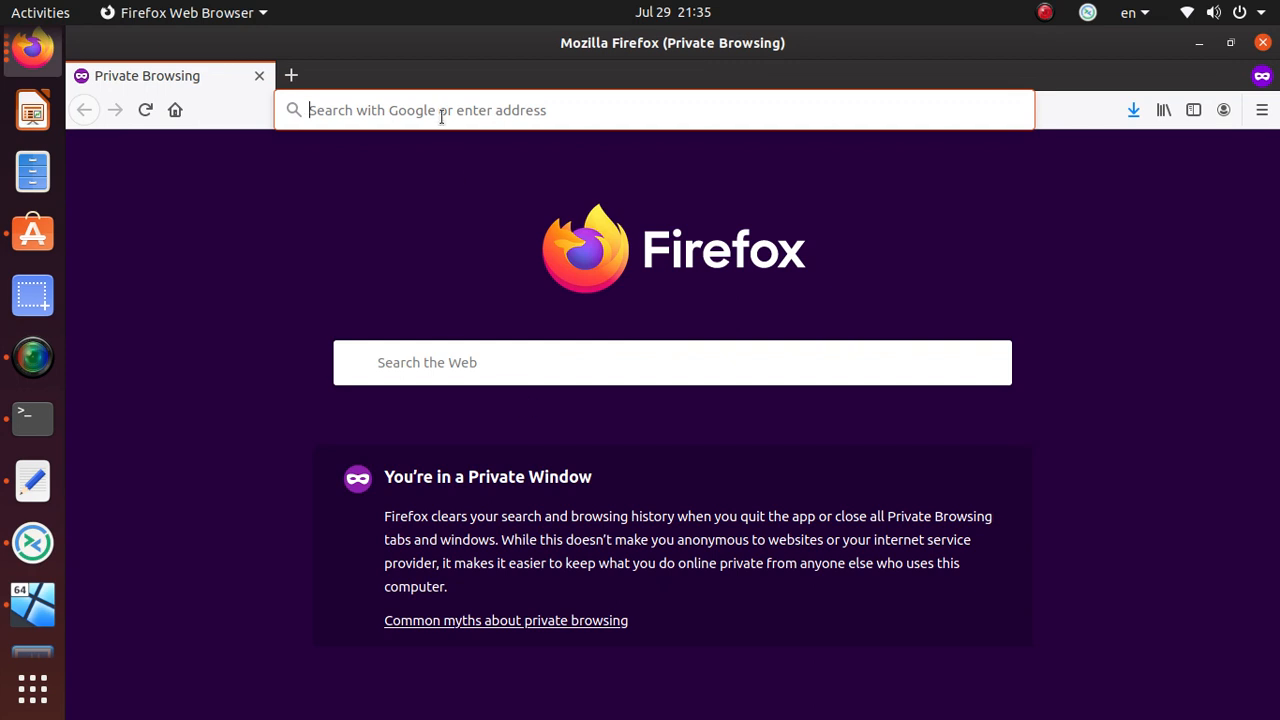
pyautogui.hotkey('ctrl', 'v')
pyautogui.press('Return')
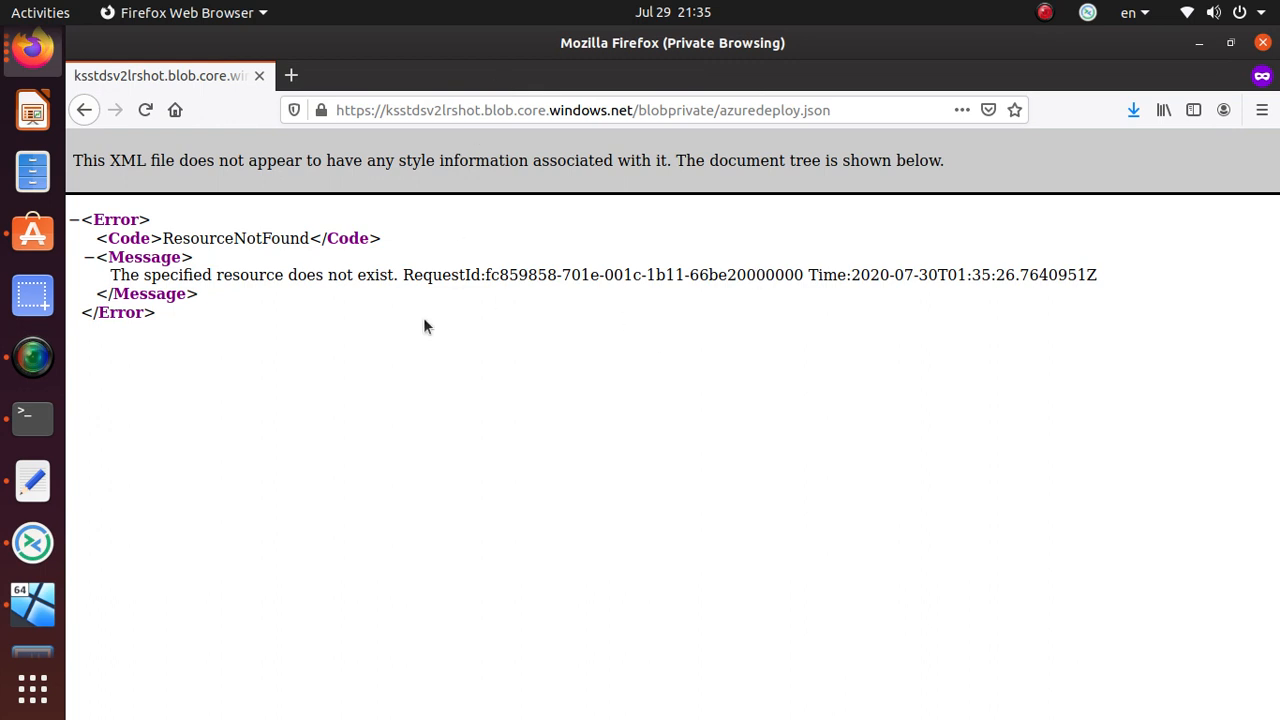
pyautogui.moveTo(162, 241); pyautogui.dragTo(321, 240)
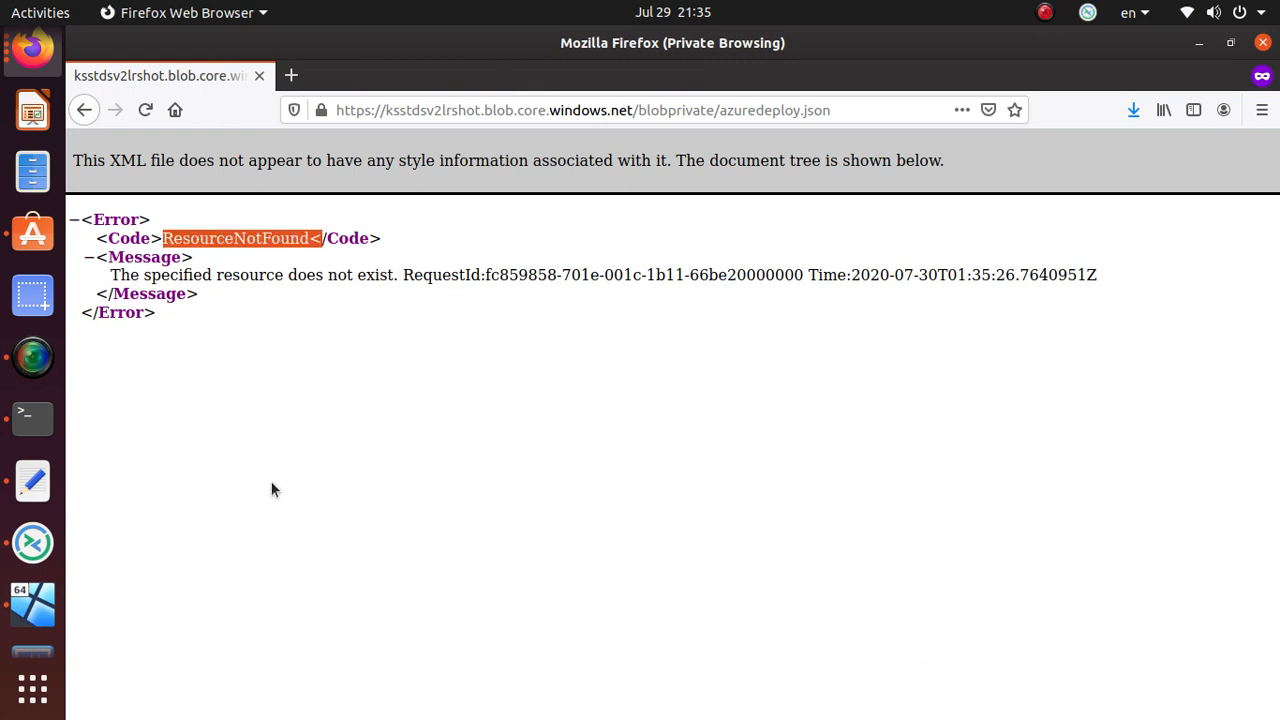
# - Load azuredeploy.json from the public blob container as raw JSON, then try the container-level address
pyautogui.click(709, 108)
pyautogui.click(718, 110)
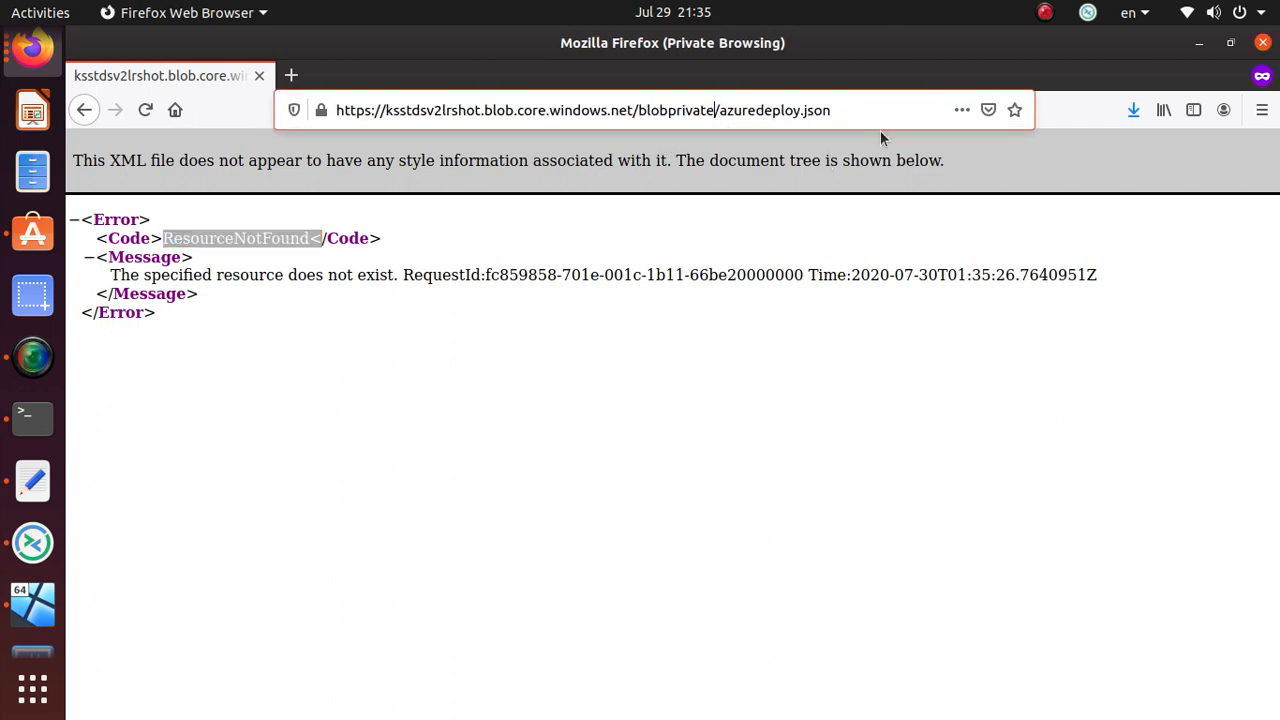
pyautogui.press('BackSpace')
pyautogui.press('BackSpace')
pyautogui.press('BackSpace')
pyautogui.press('BackSpace')
pyautogui.press('BackSpace')
pyautogui.press('BackSpace')
pyautogui.press('BackSpace')
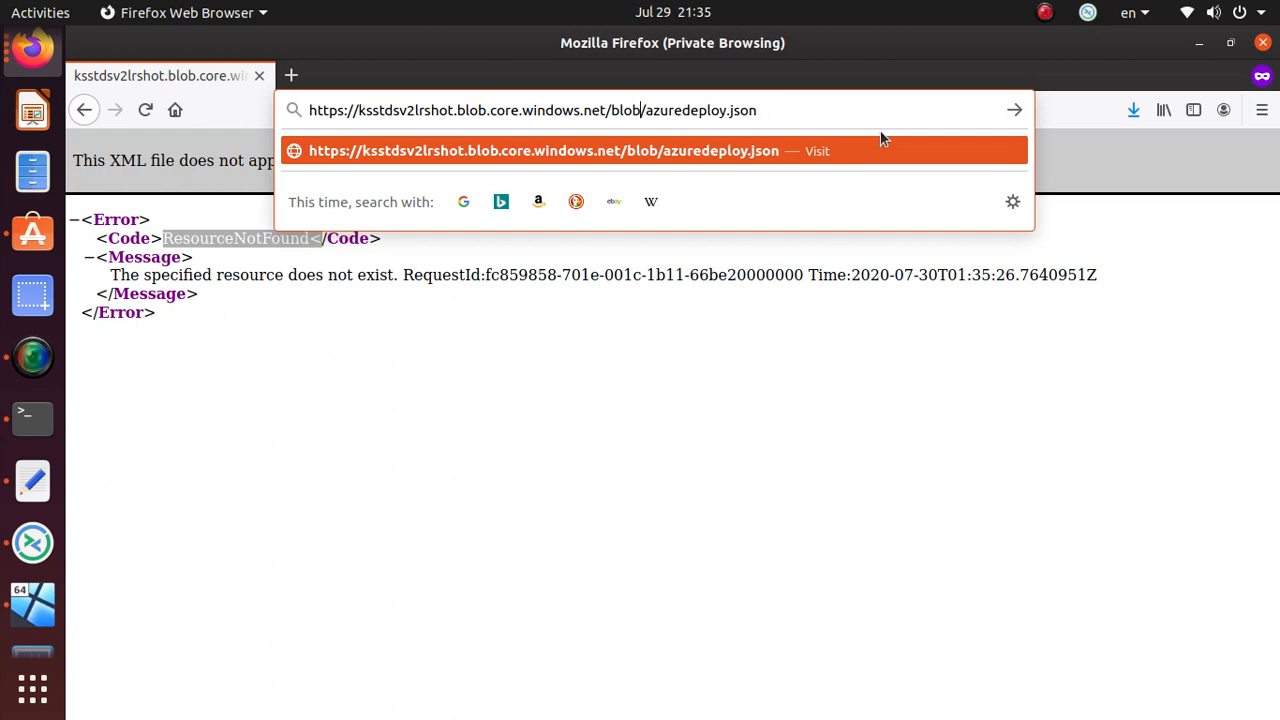
pyautogui.press('Return')
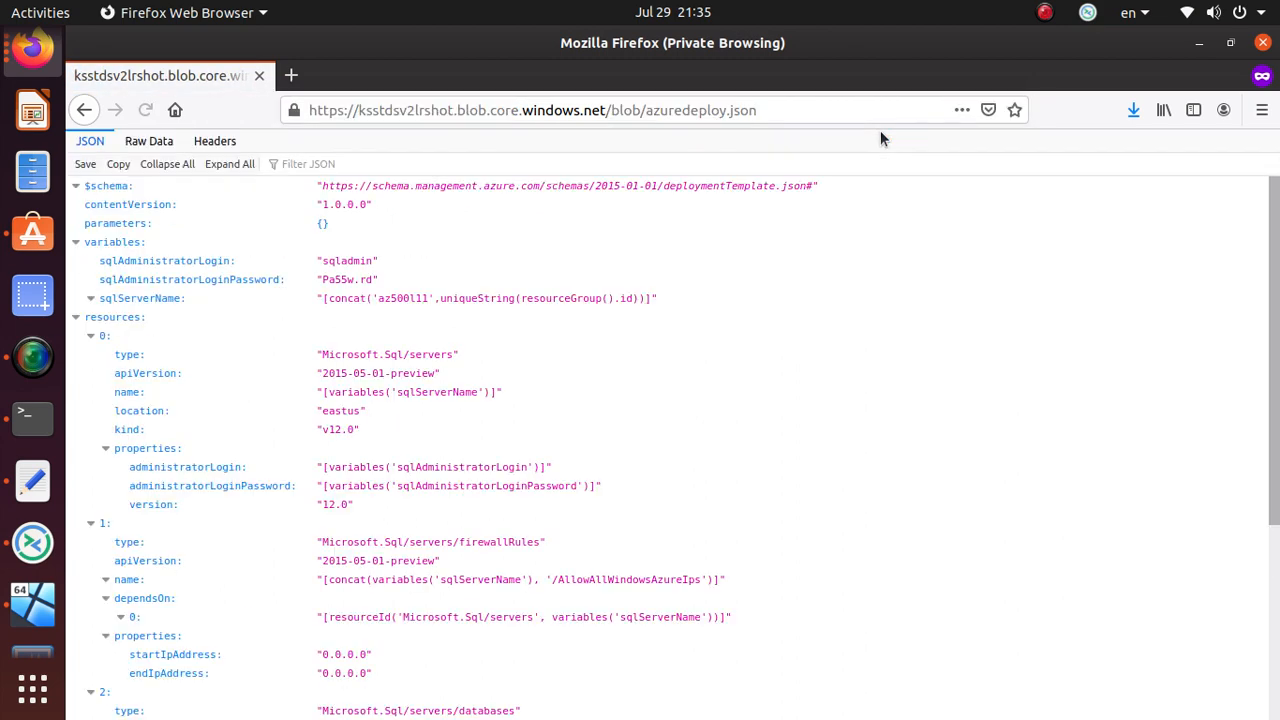
pyautogui.click(140, 141)
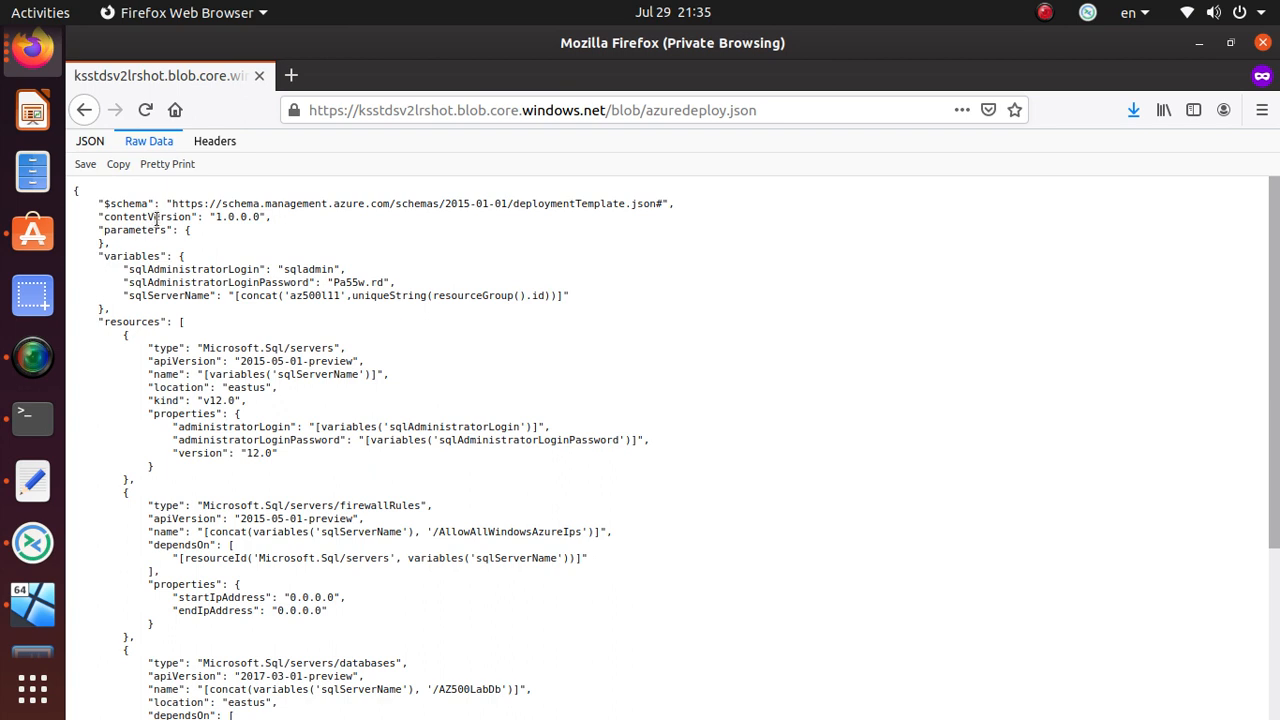
pyautogui.moveTo(644, 111); pyautogui.dragTo(866, 114)
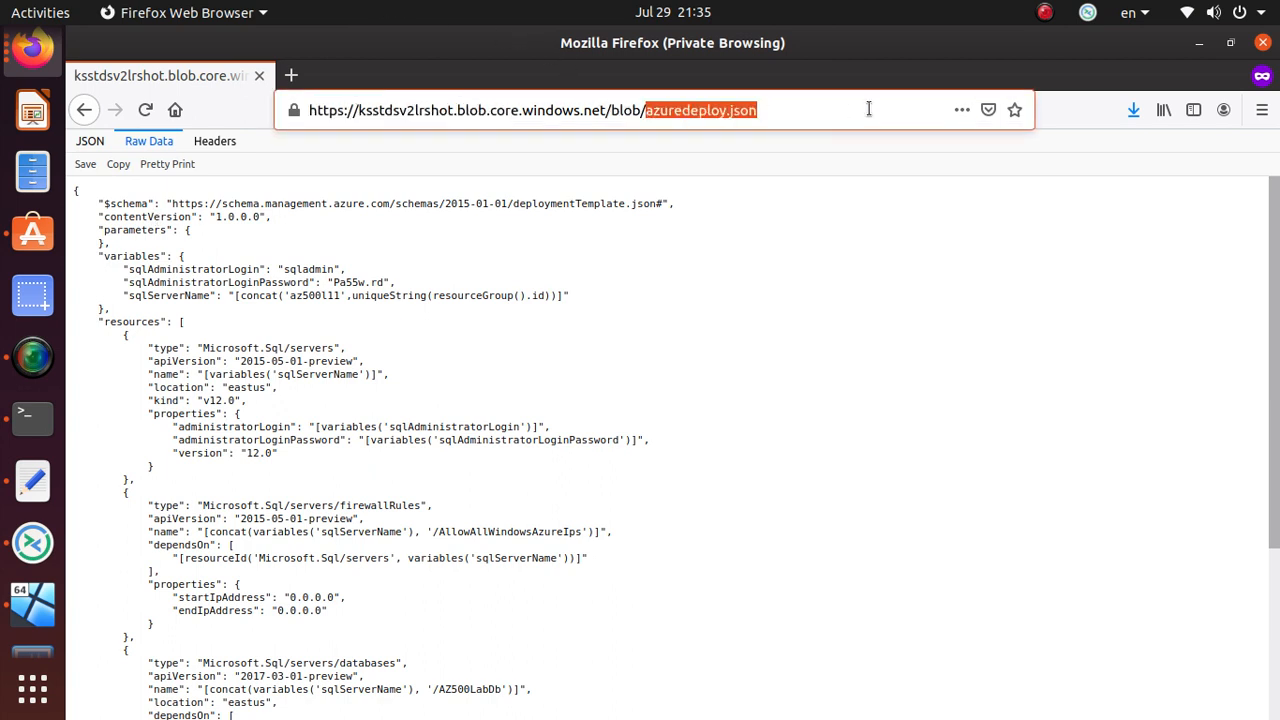
pyautogui.press('BackSpace')
pyautogui.press('Return')
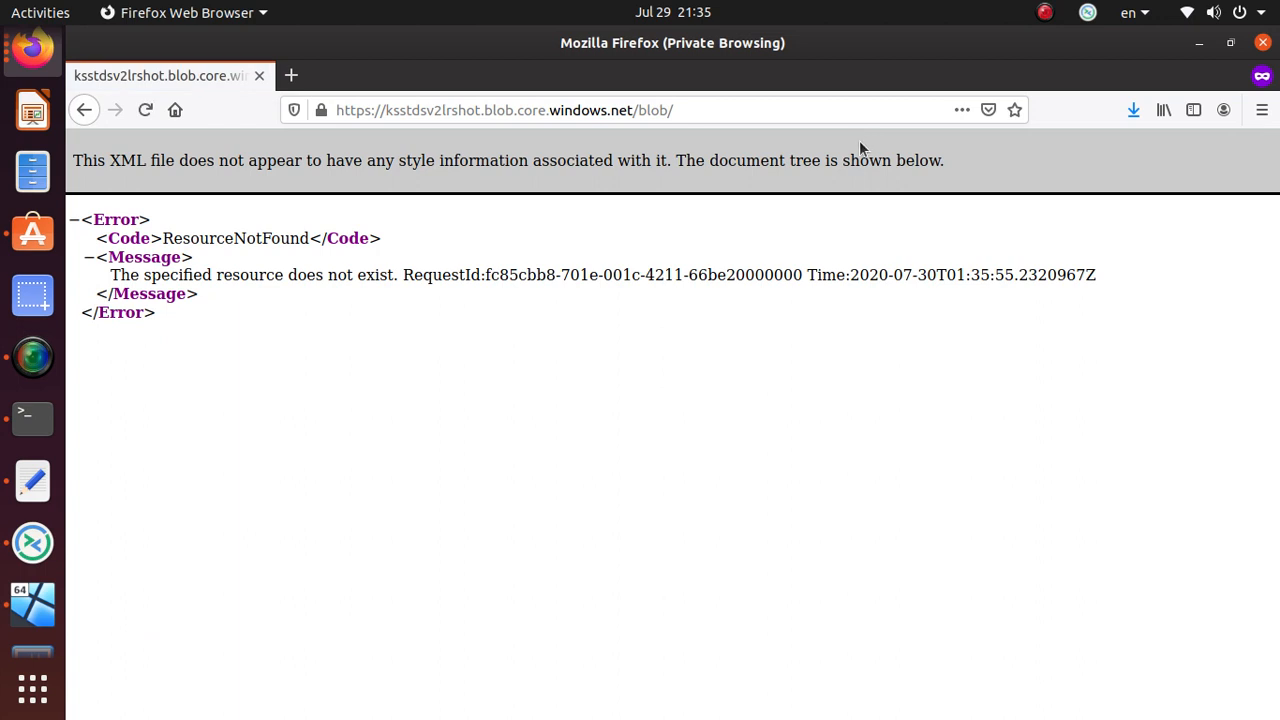
# - Reload the private blobprivate/azuredeploy.json address, then return to the Azure portal window
pyautogui.click(680, 112)
pyautogui.click(716, 110)
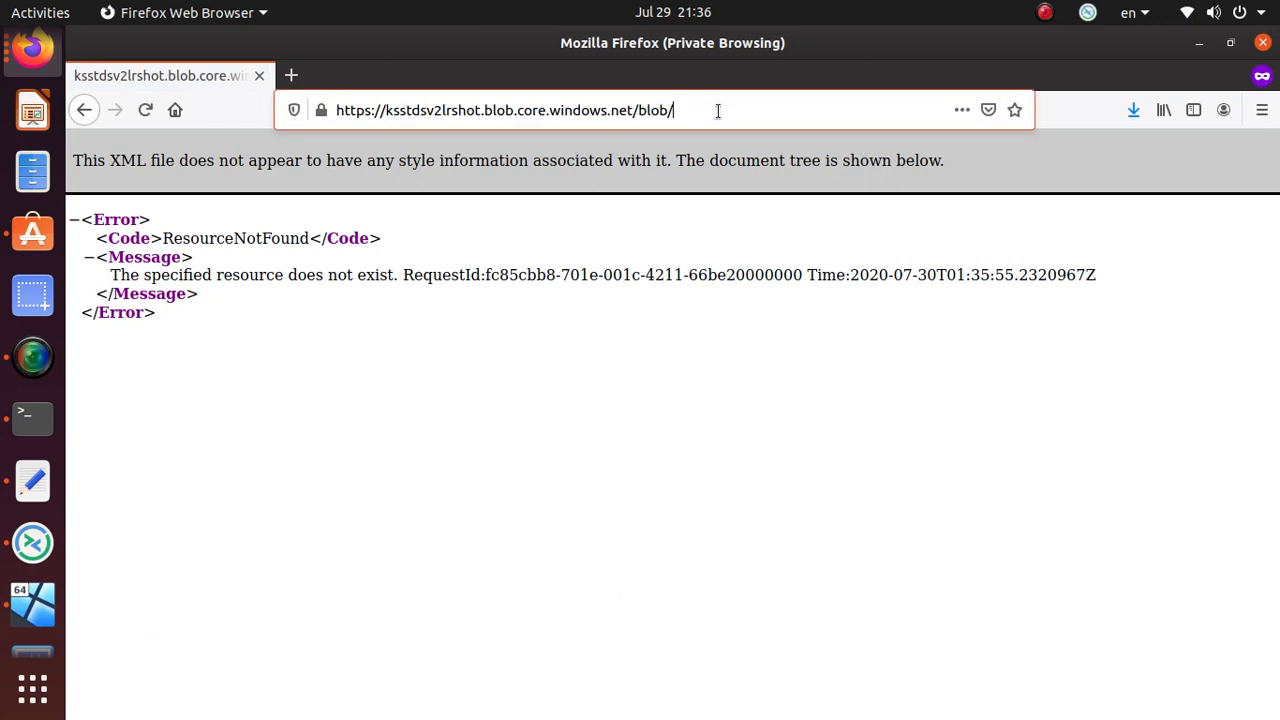
pyautogui.hotkey('ctrl', 'a')
pyautogui.write('https://ksstdsv2lrshot.blob.core.windows.net/blobprivate/azuredeploy.json')
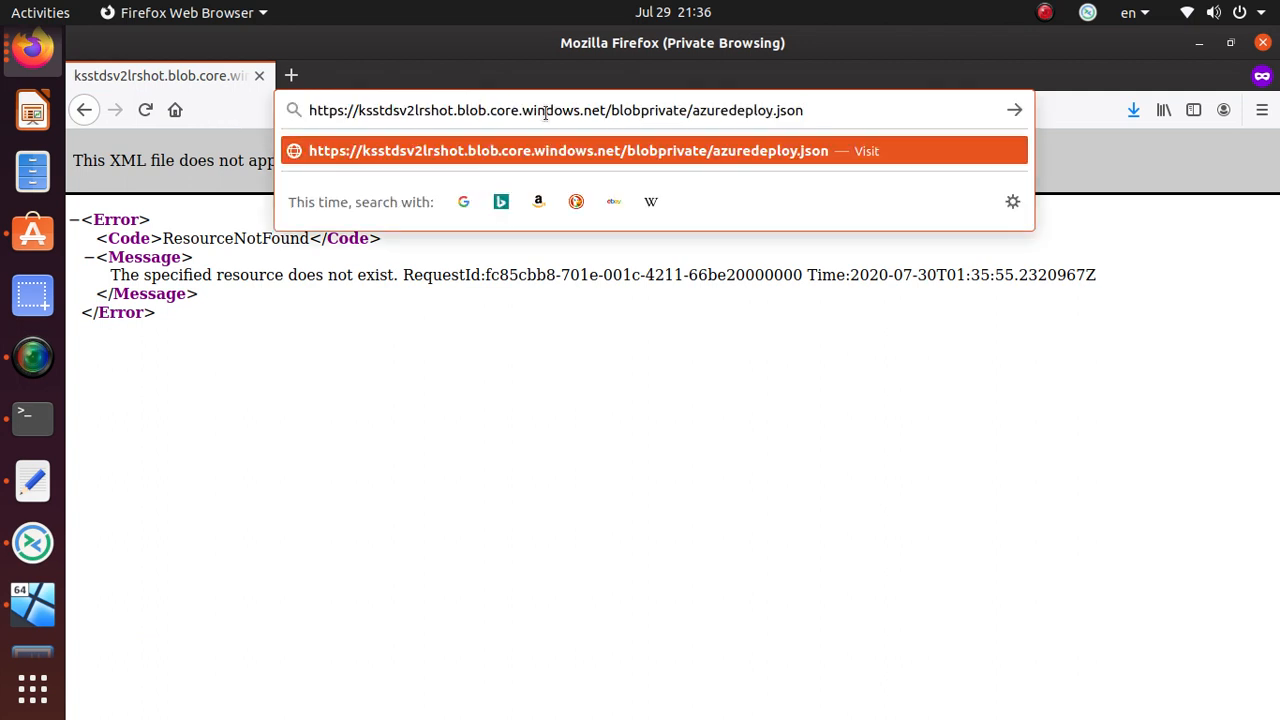
pyautogui.press('Return')
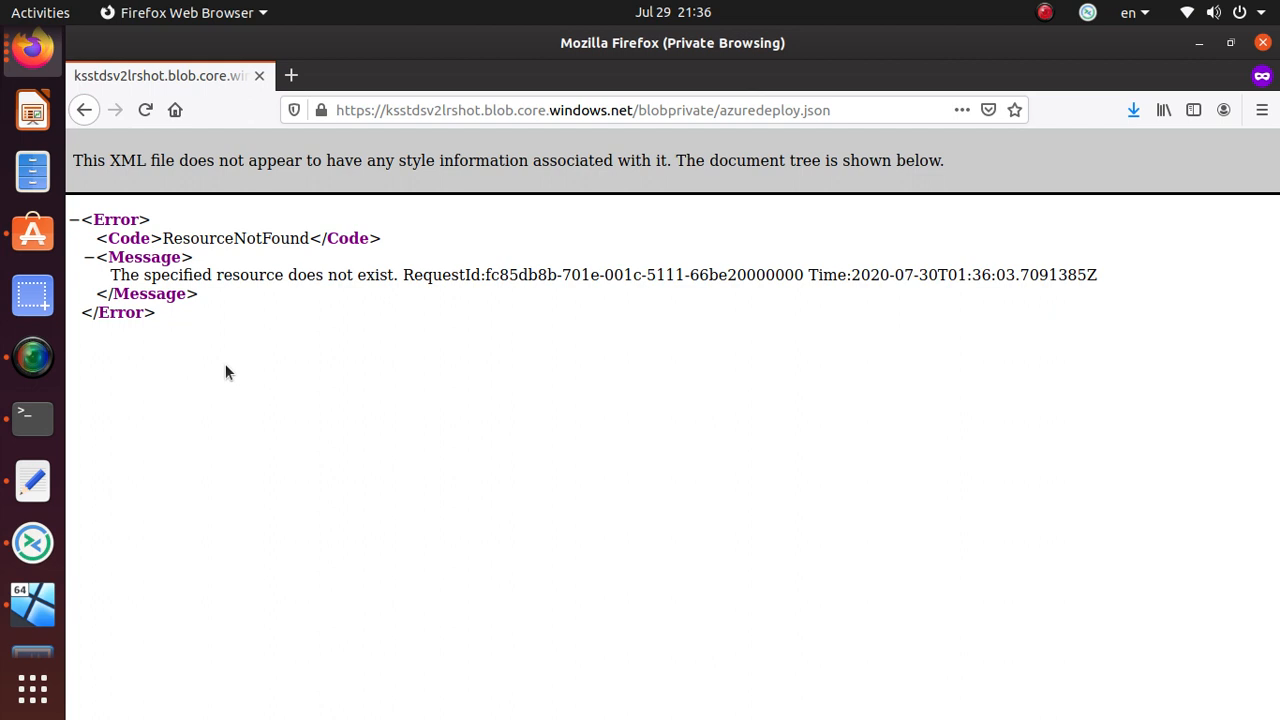
pyautogui.hotkey('alt', 'Tab')
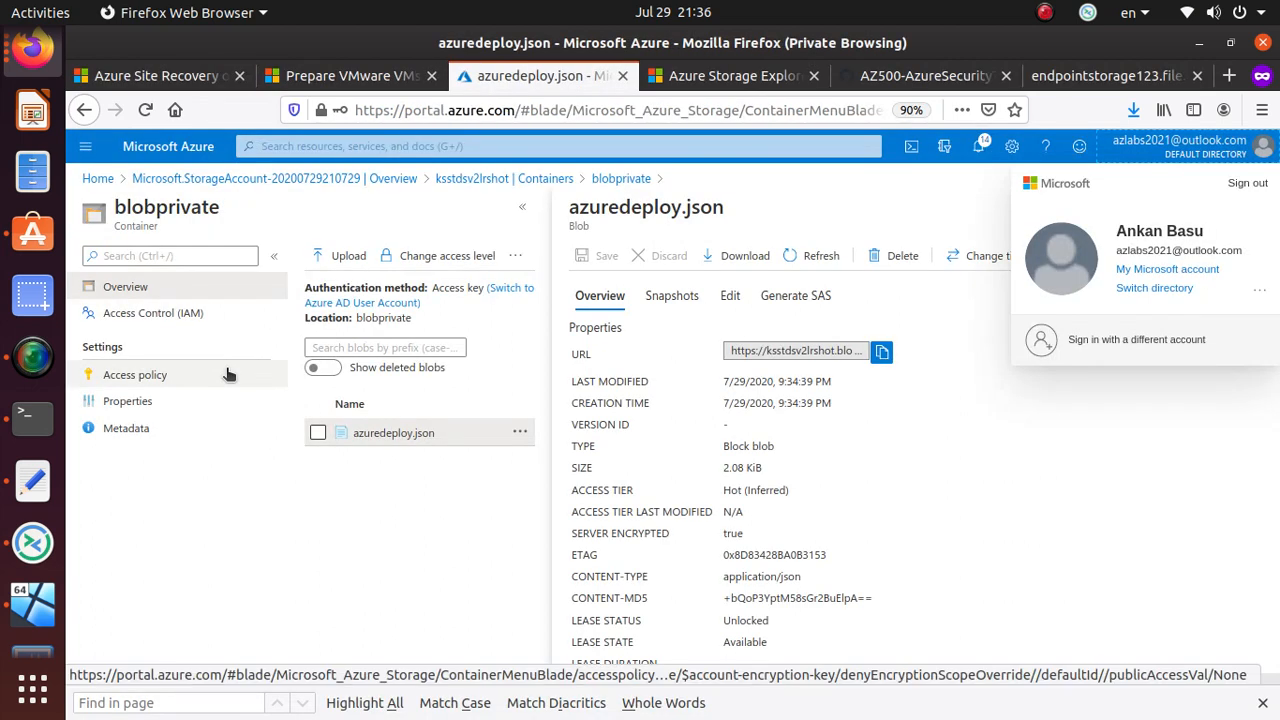
# - Close the account panel, go back to the blobprivate list, and reopen azuredeploy.json's properties
pyautogui.click(1052, 390)
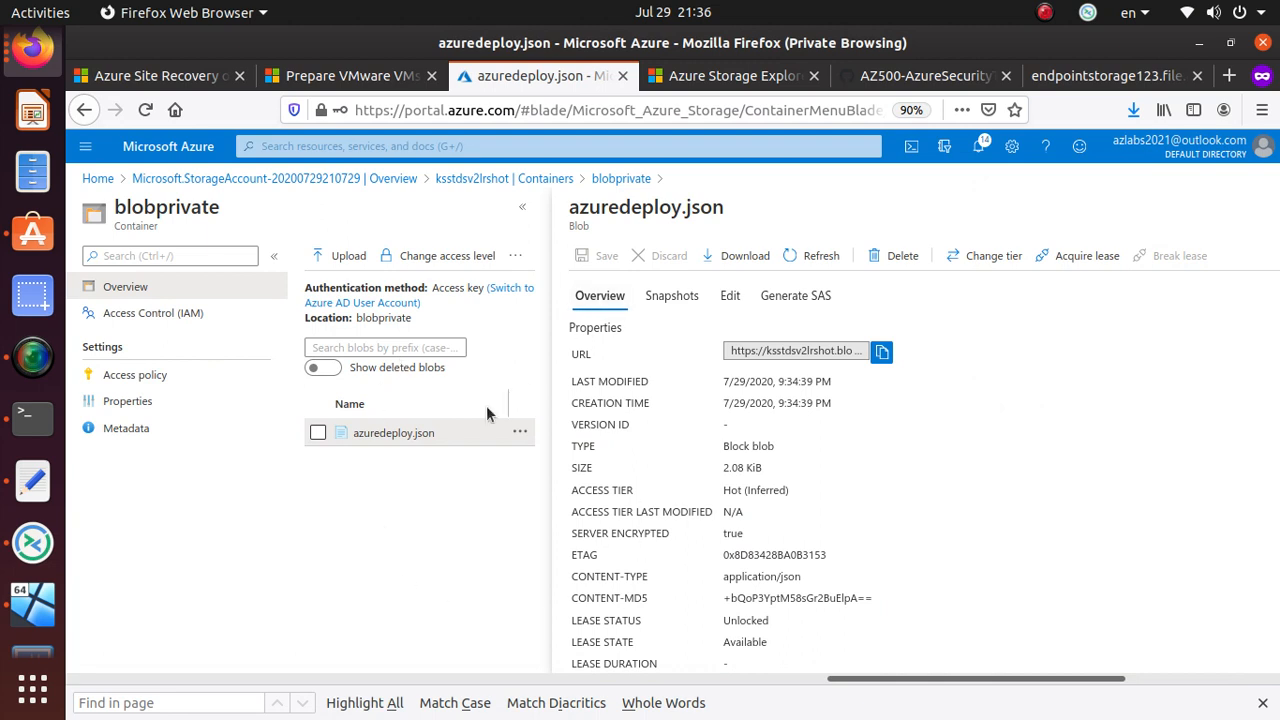
pyautogui.scroll(-3, 672, 450)
pyautogui.scroll(-2, 672, 465)
pyautogui.scroll(2, 565, 540)
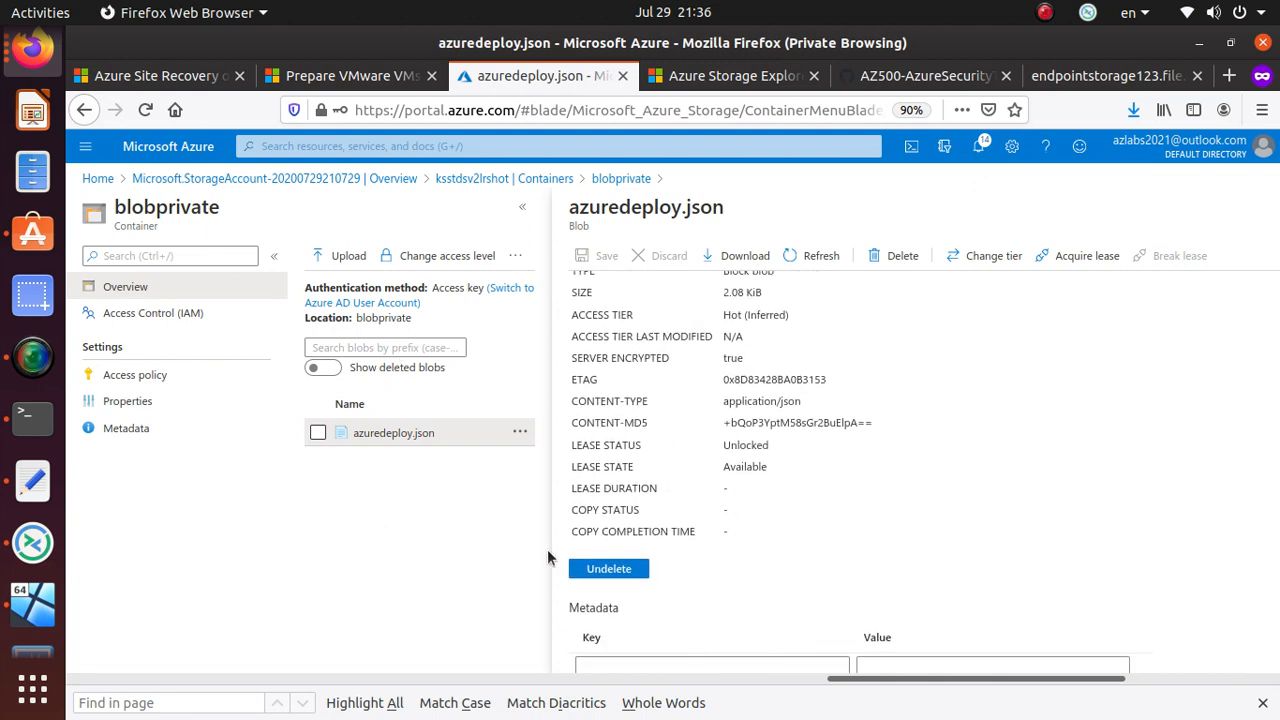
pyautogui.click(620, 178)
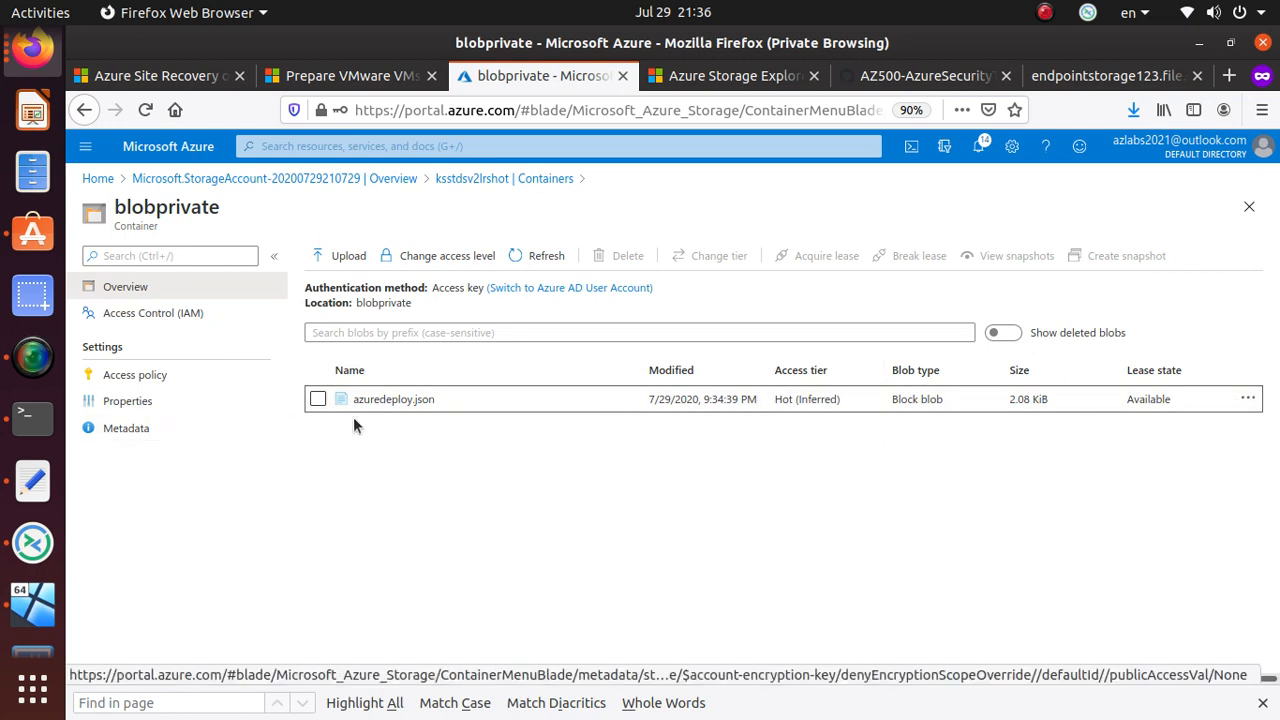
pyautogui.click(400, 400)
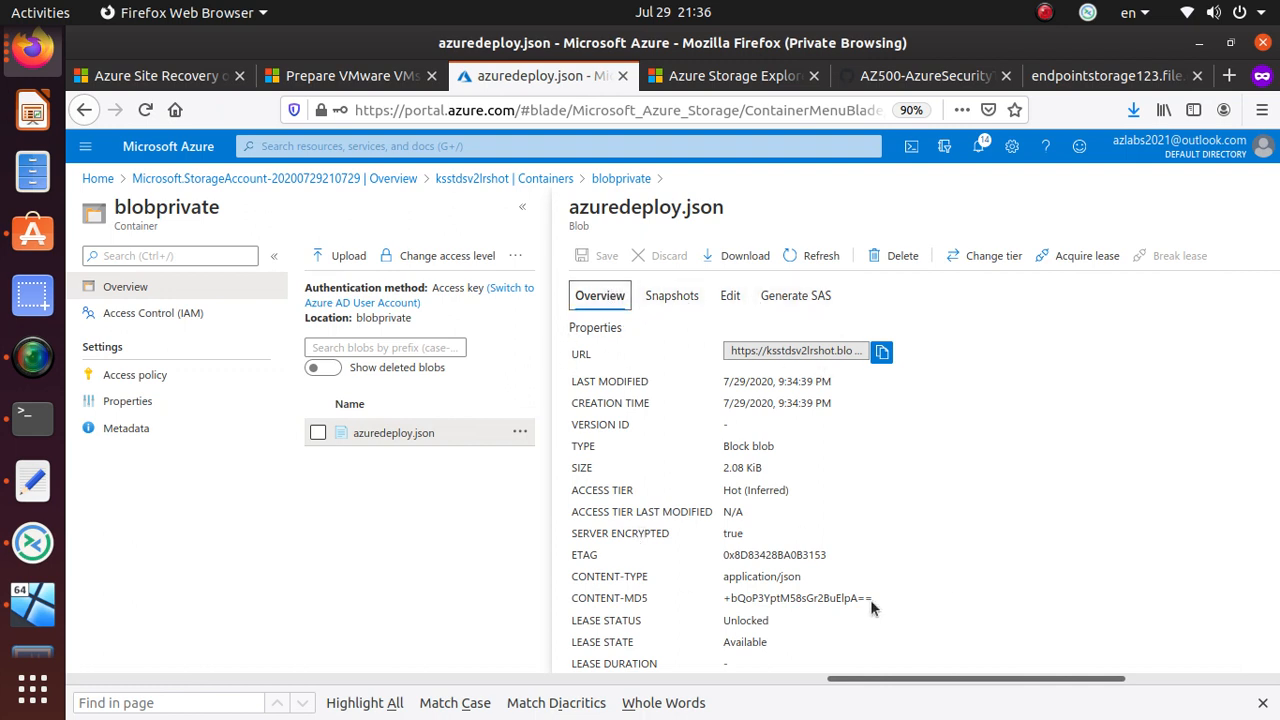
# - Open Generate SAS for azuredeploy.json, keeping only Read permission
pyautogui.click(800, 298)
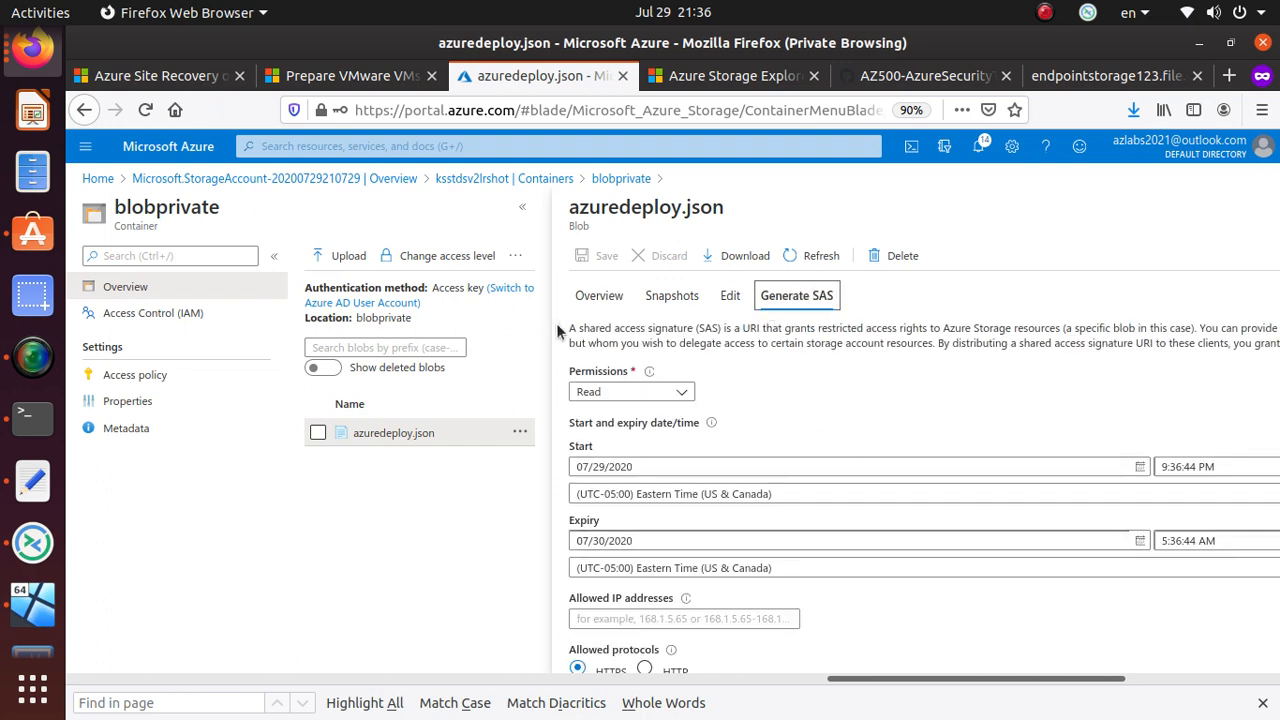
pyautogui.moveTo(741, 331); pyautogui.dragTo(1085, 328)
pyautogui.scroll(-2, 697, 407)
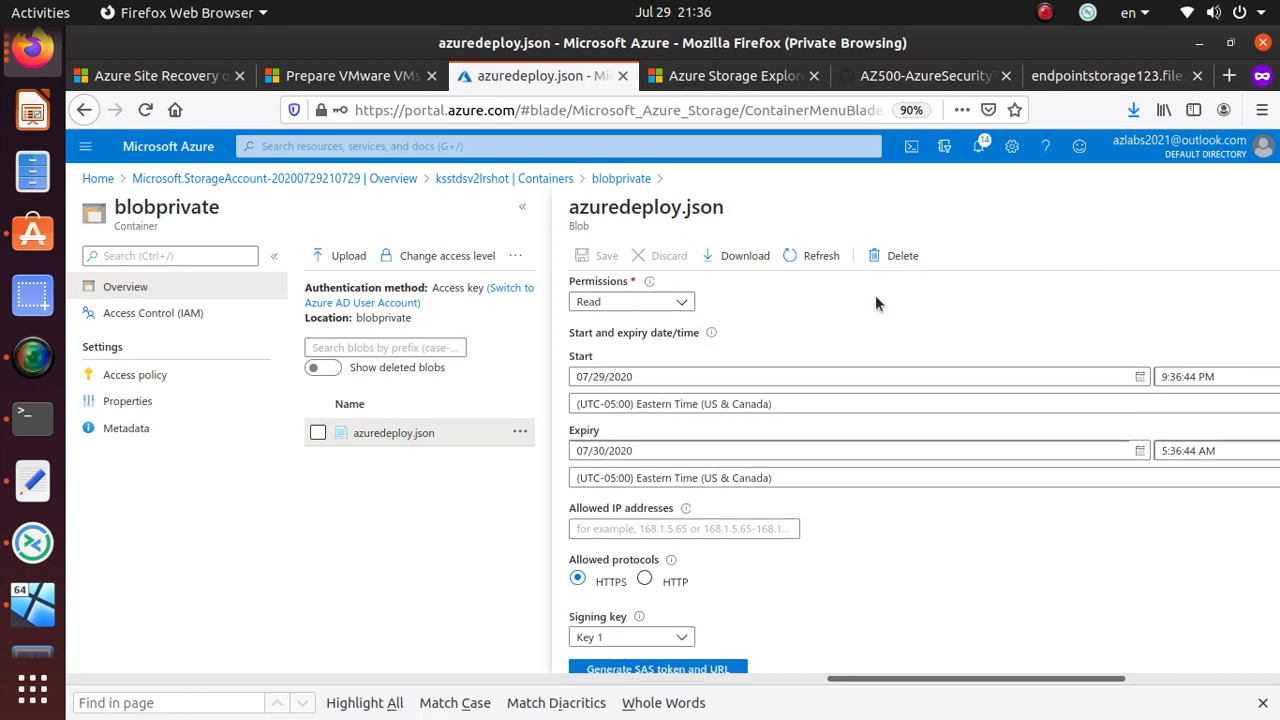
pyautogui.scroll(1, 662, 352)
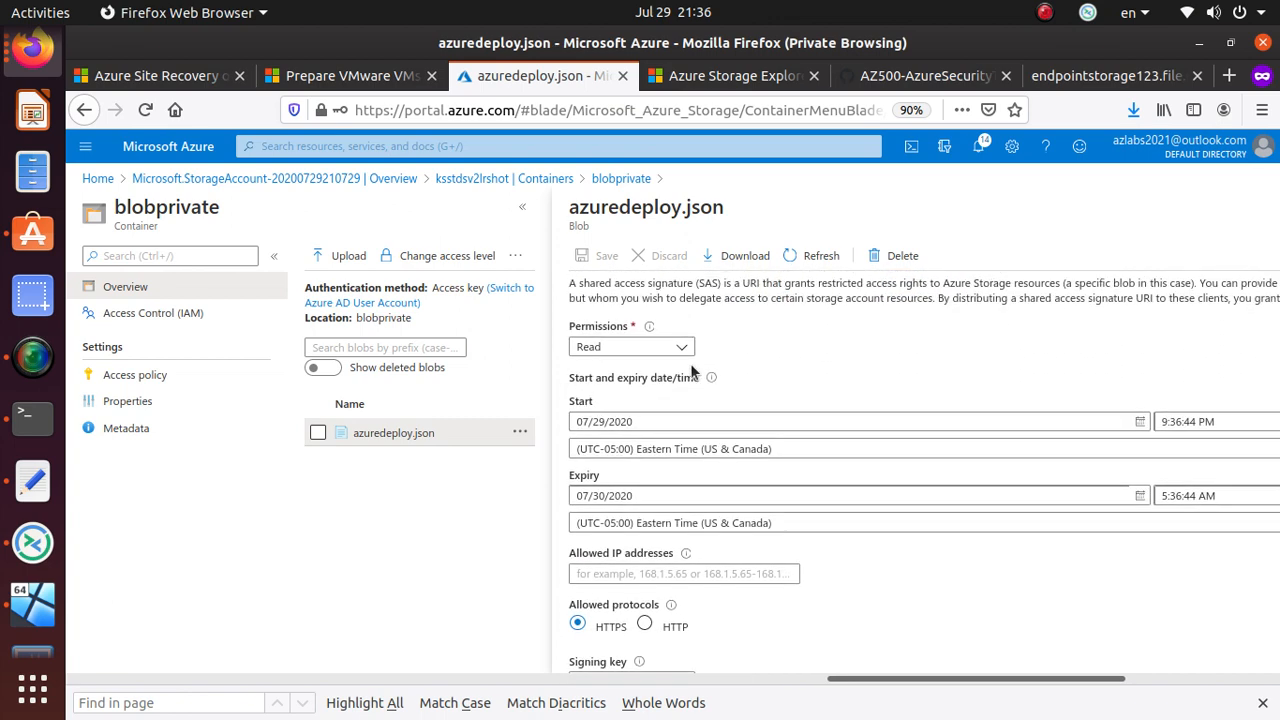
pyautogui.click(660, 347)
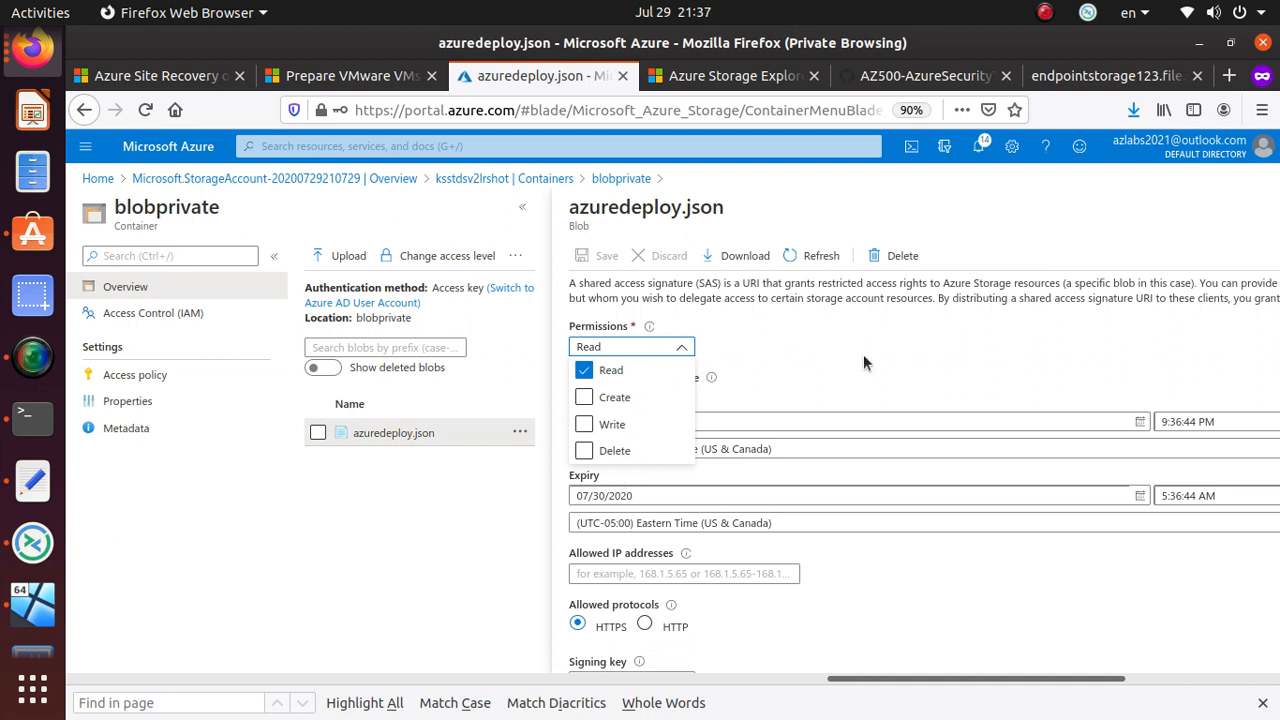
pyautogui.click(875, 390)
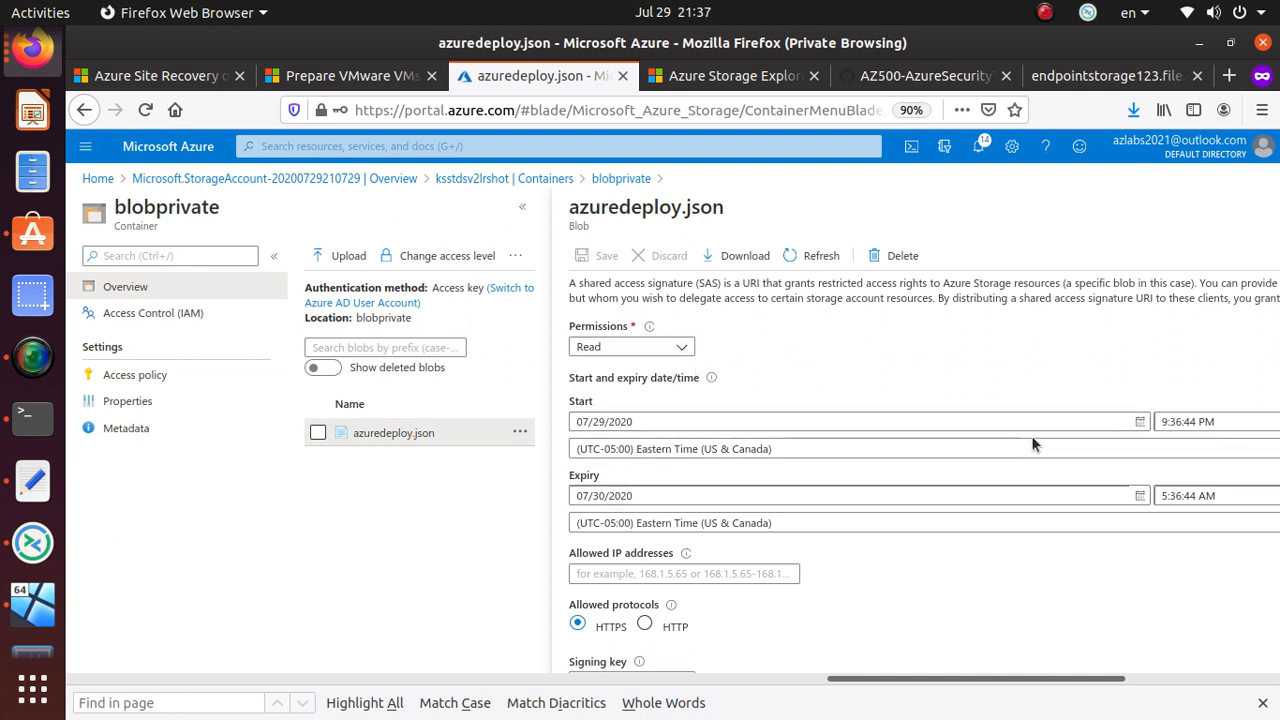
# - Set the SAS start date to 07/28/2020 and expiry date to 08/01/2020
pyautogui.click(604, 422)
pyautogui.press('BackSpace')
pyautogui.write('8')
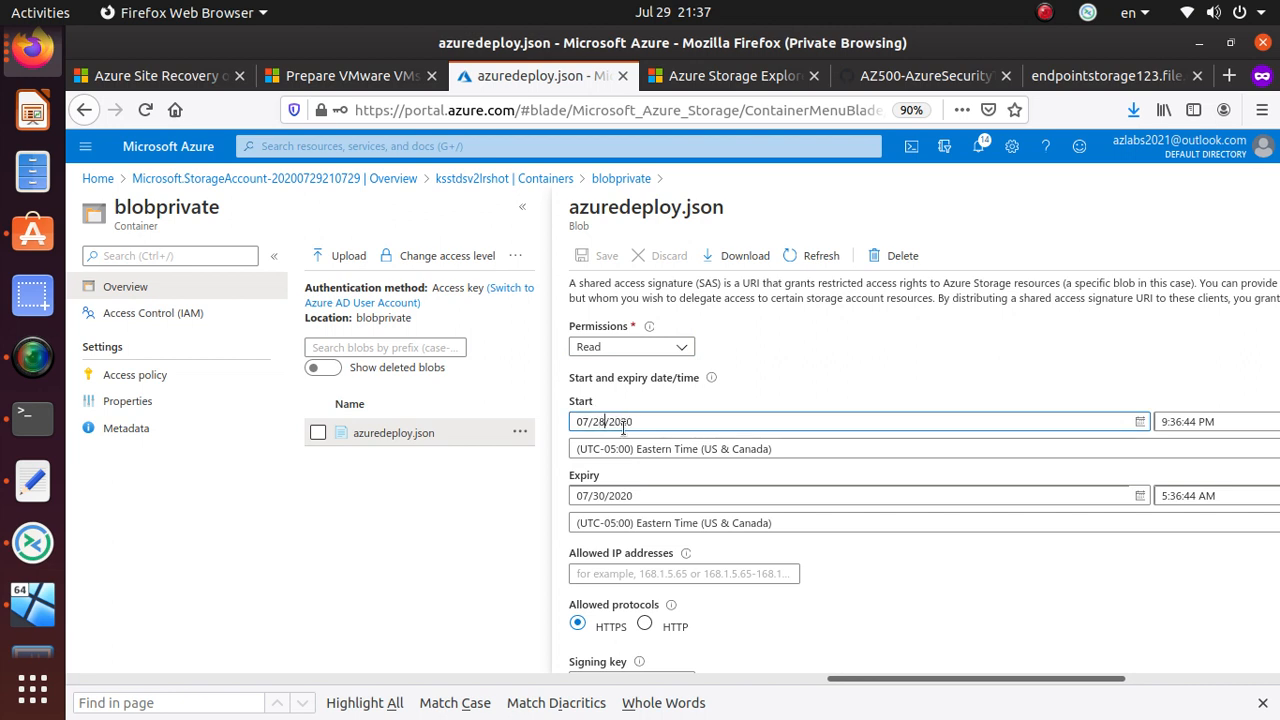
pyautogui.click(590, 496)
pyautogui.press('BackSpace')
pyautogui.write('8')
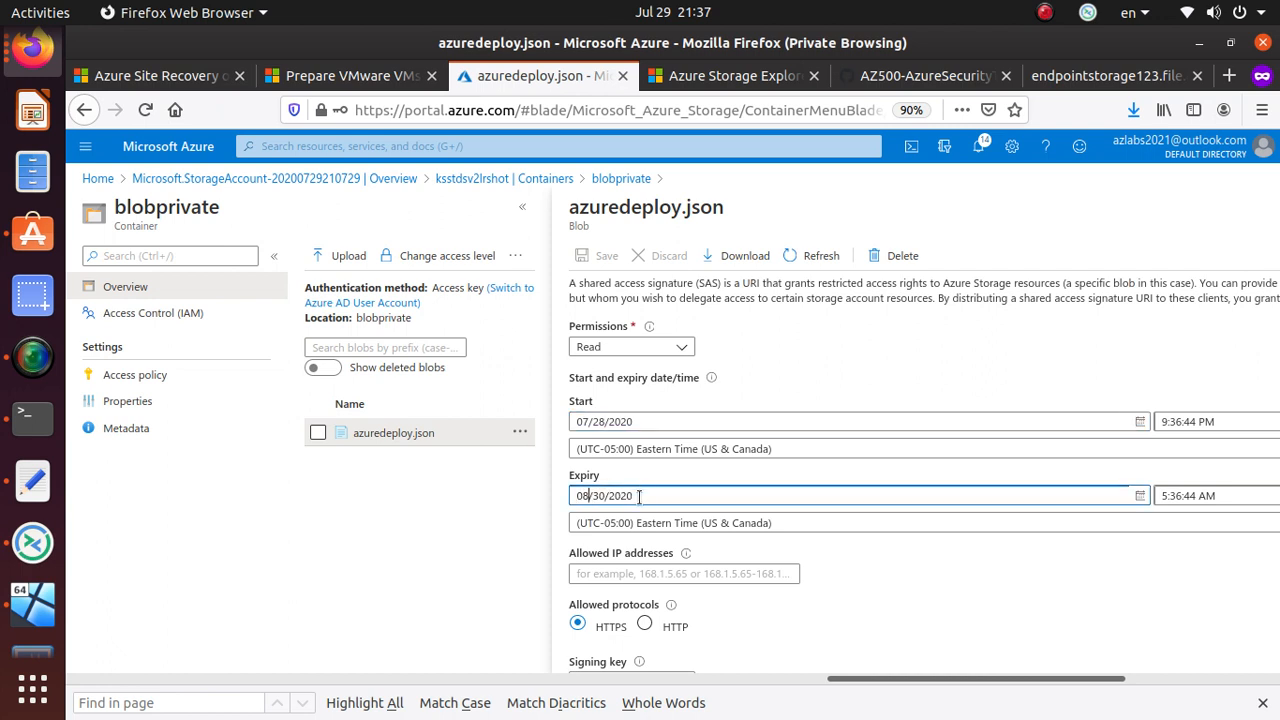
pyautogui.press('Right')
pyautogui.press('Right')
pyautogui.press('Right')
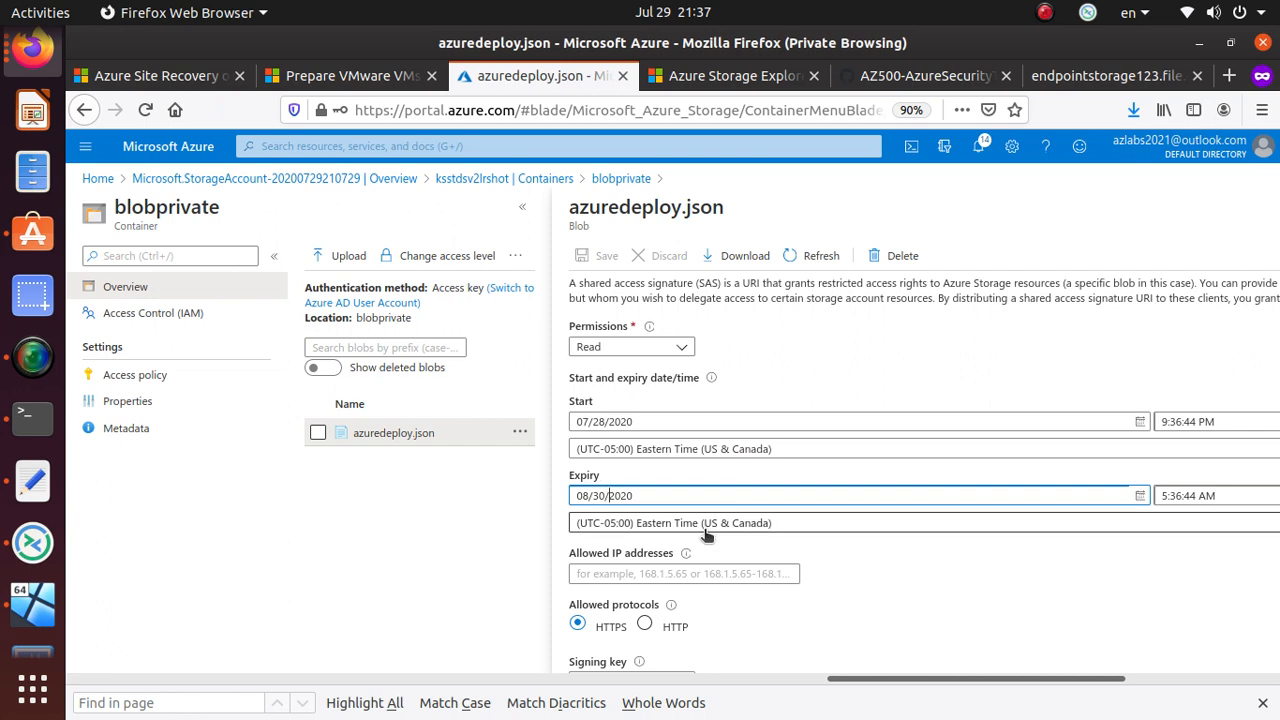
pyautogui.press('BackSpace')
pyautogui.press('BackSpace')
pyautogui.write('01')
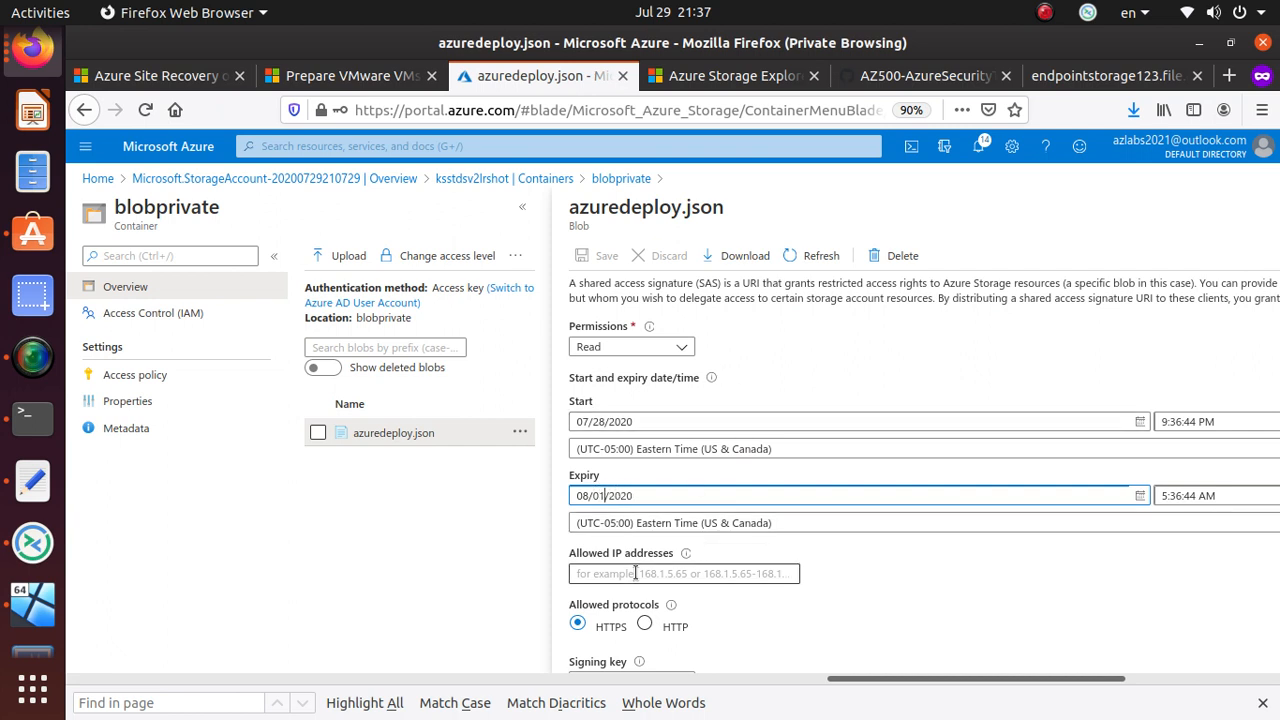
# - Keep Key 1 as the signing key and generate the SAS token and URL
pyautogui.moveTo(686, 556)
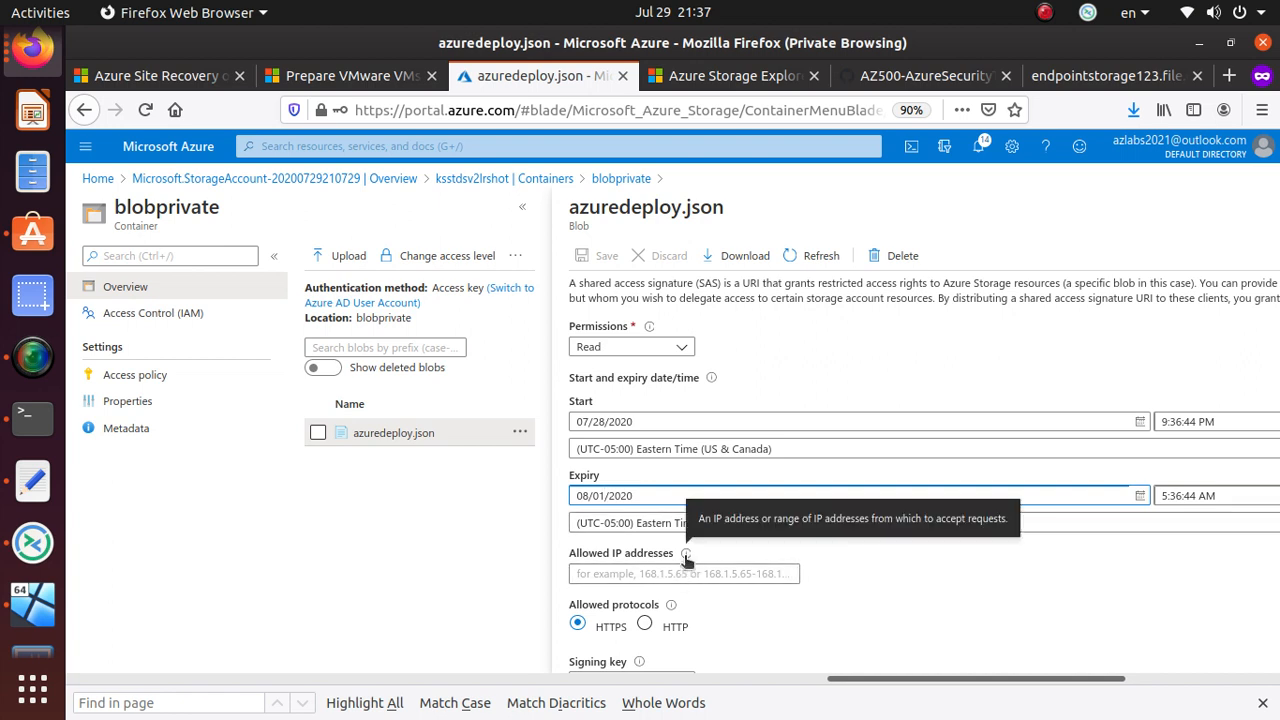
pyautogui.scroll(-2, 685, 557)
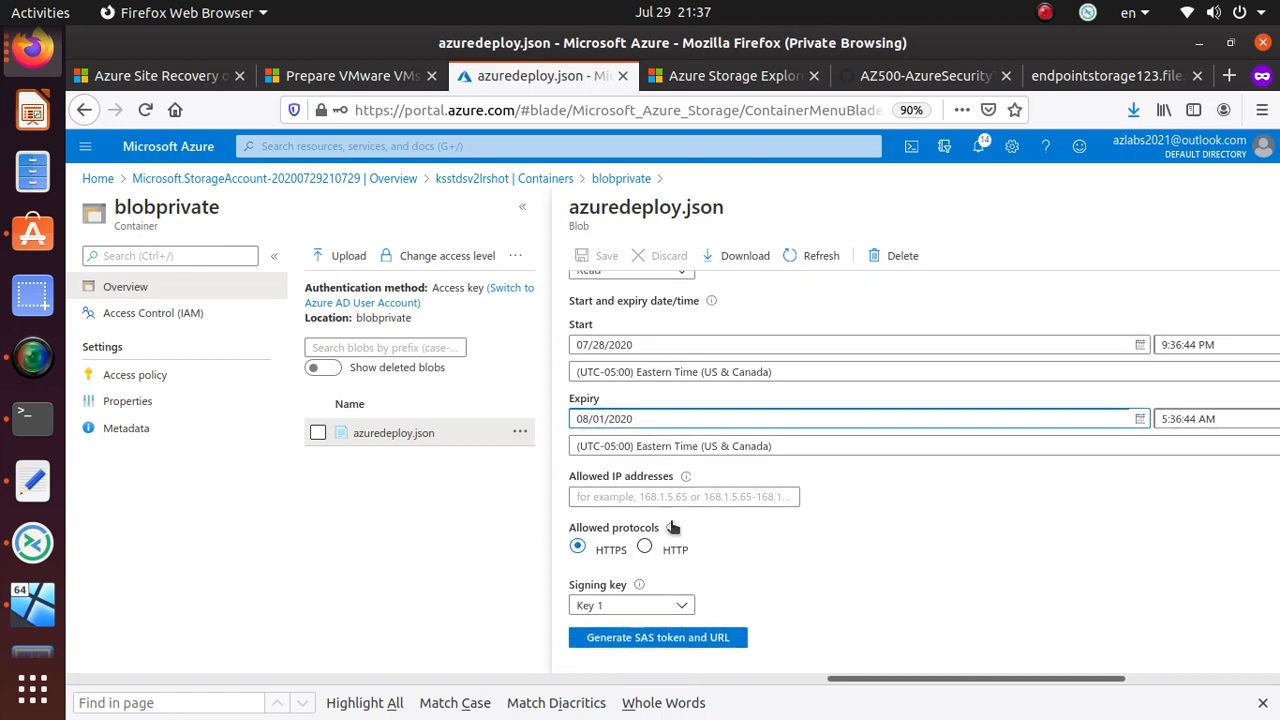
pyautogui.click(626, 607)
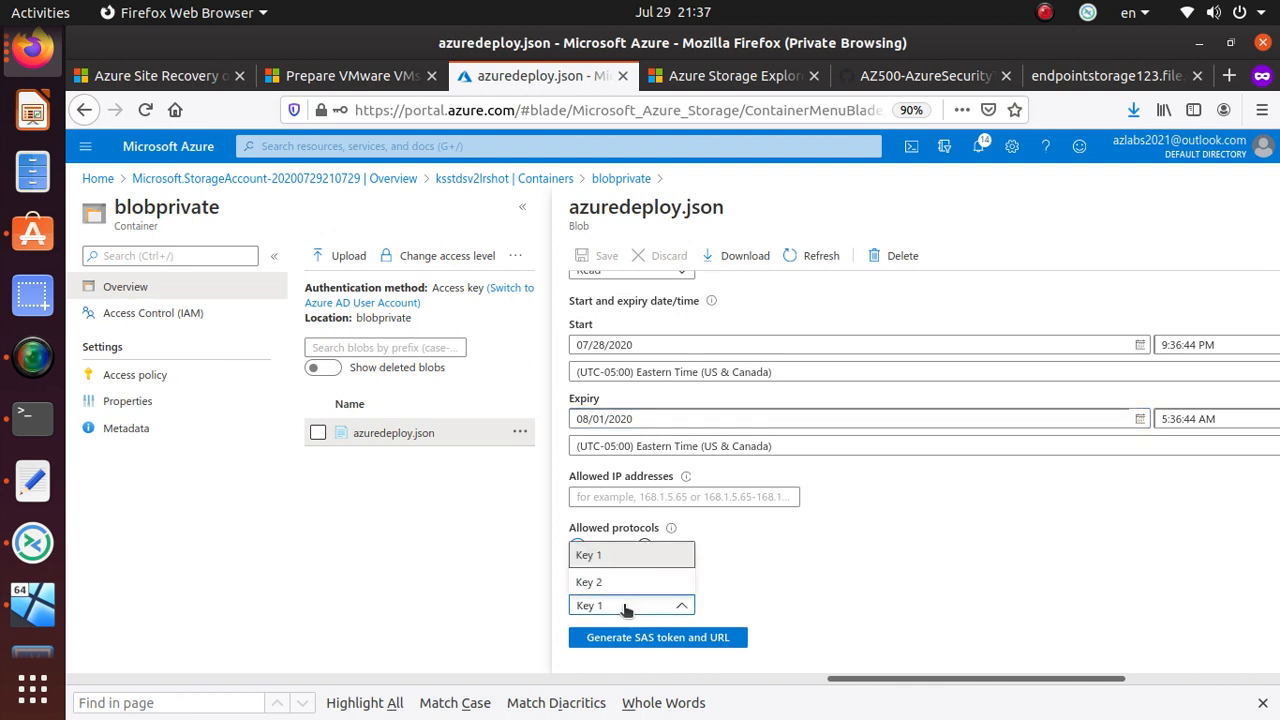
pyautogui.click(625, 607)
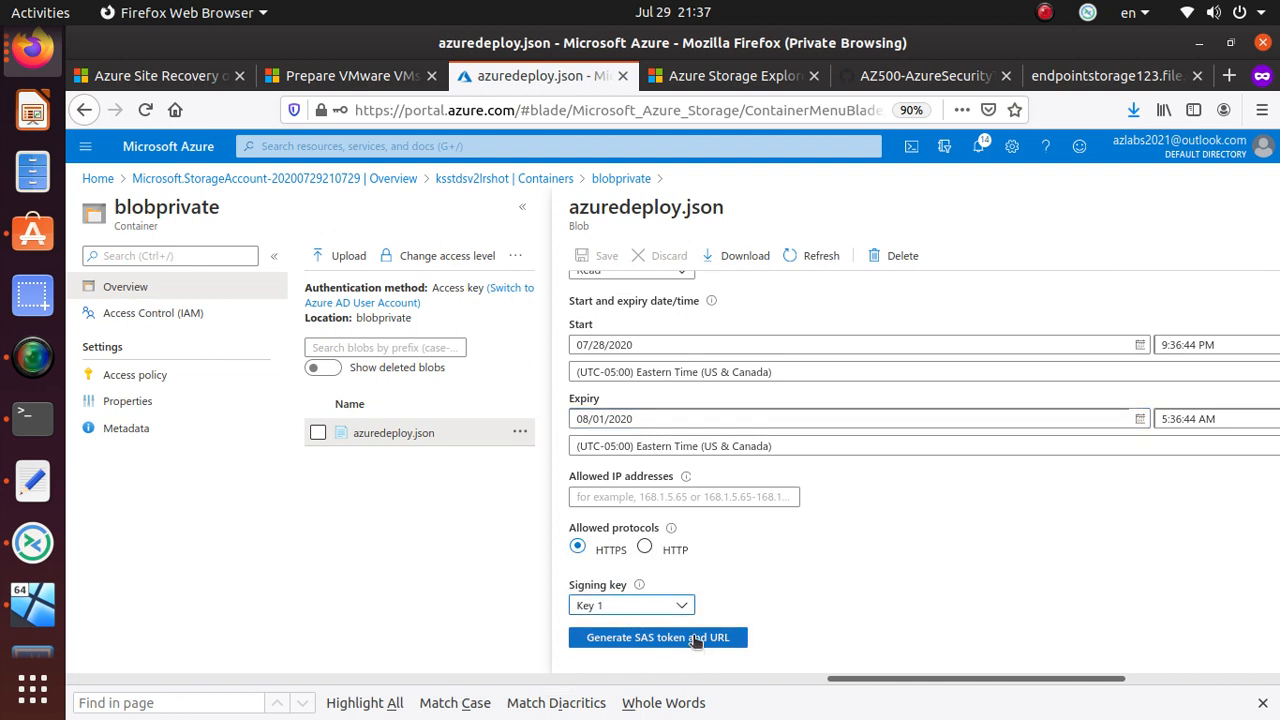
pyautogui.click(695, 639)
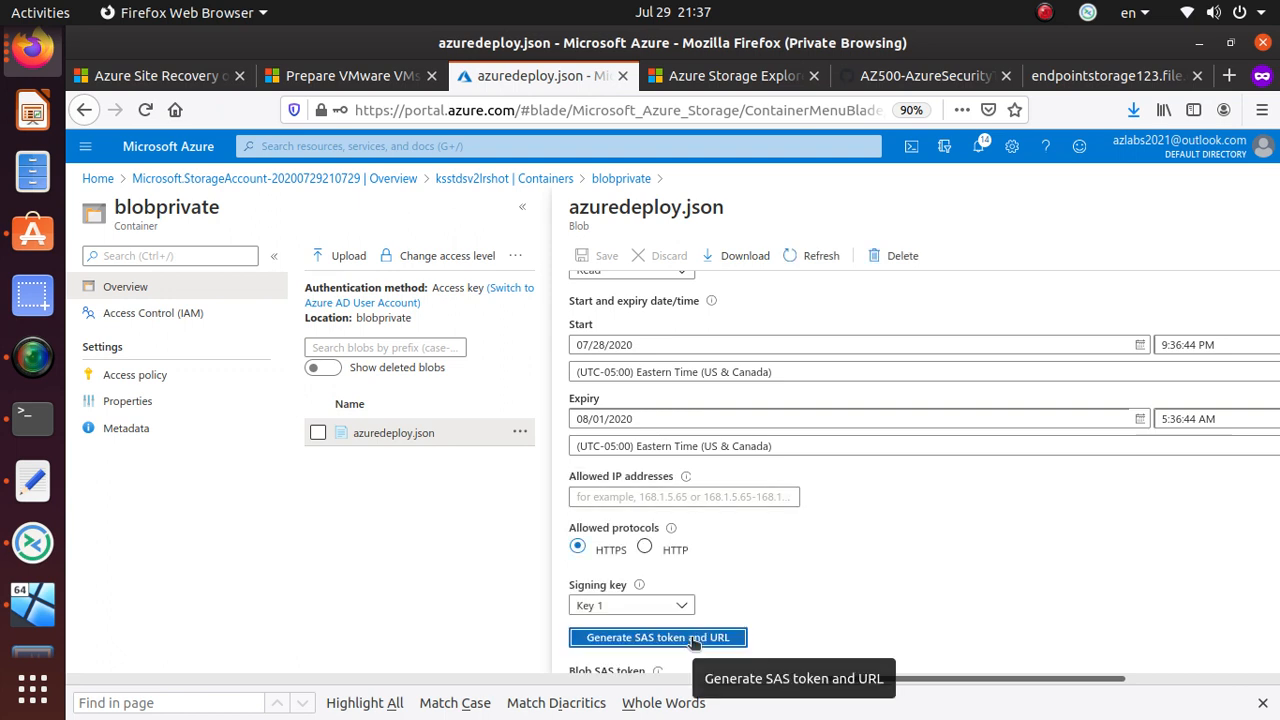
pyautogui.scroll(-2, 800, 564)
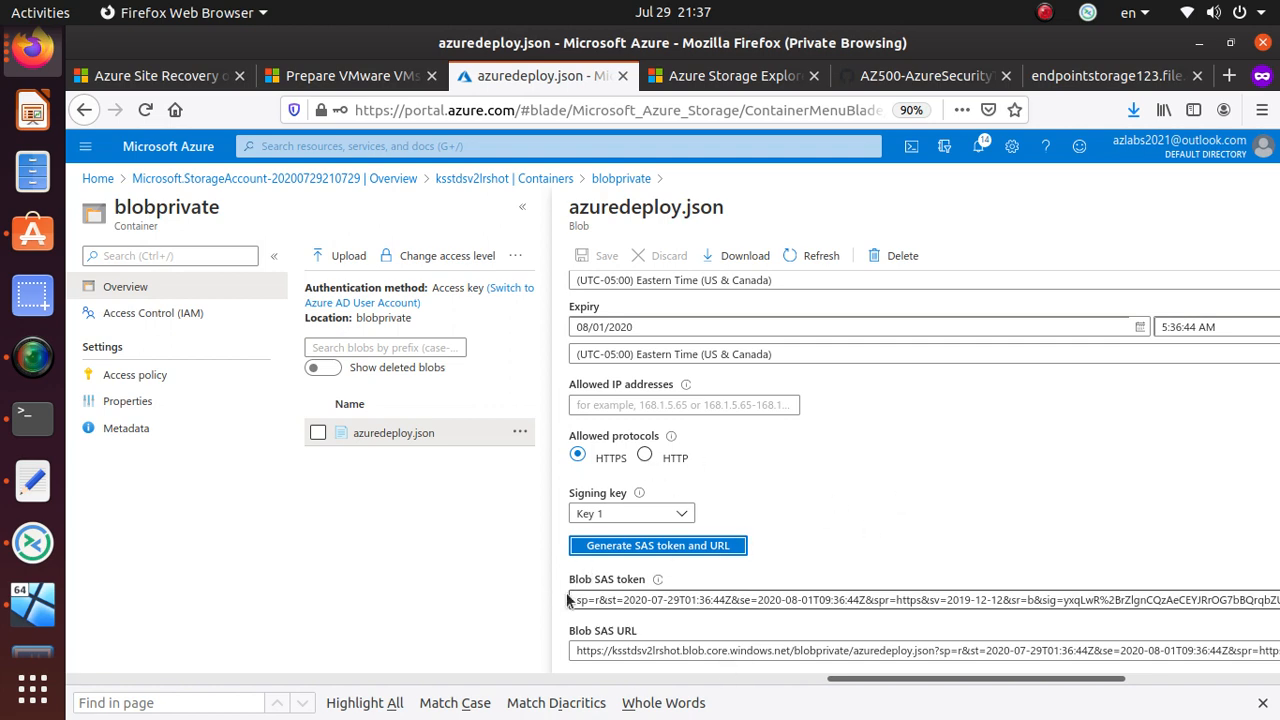
# - Copy the generated Blob SAS URL and open a new Firefox private window
pyautogui.click(606, 678)
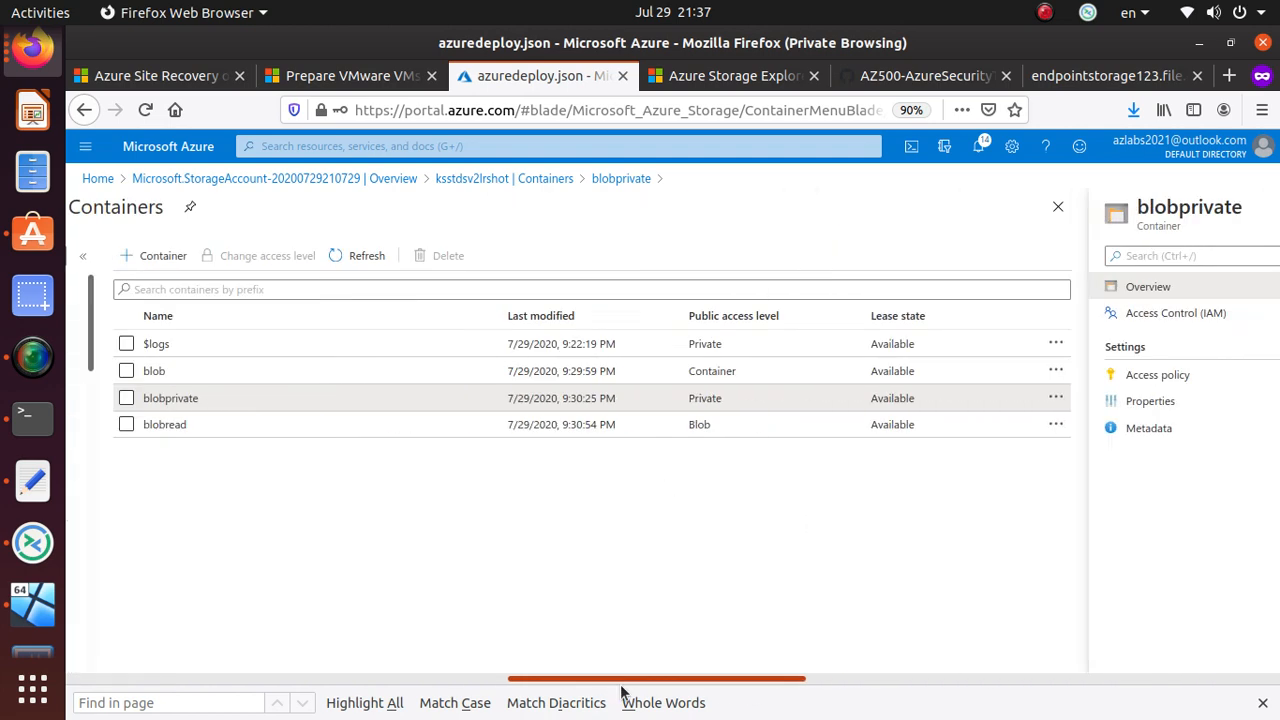
pyautogui.click(838, 678)
pyautogui.moveTo(838, 678); pyautogui.dragTo(1100, 674)
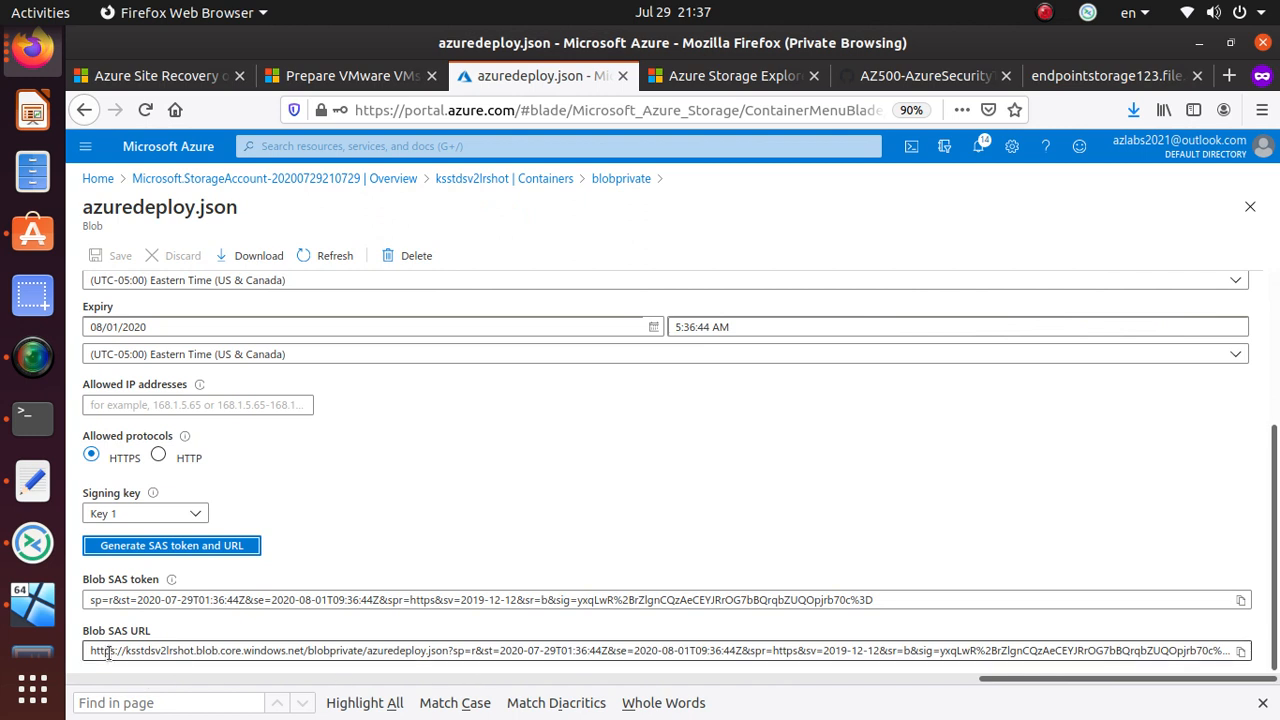
pyautogui.click(1241, 651)
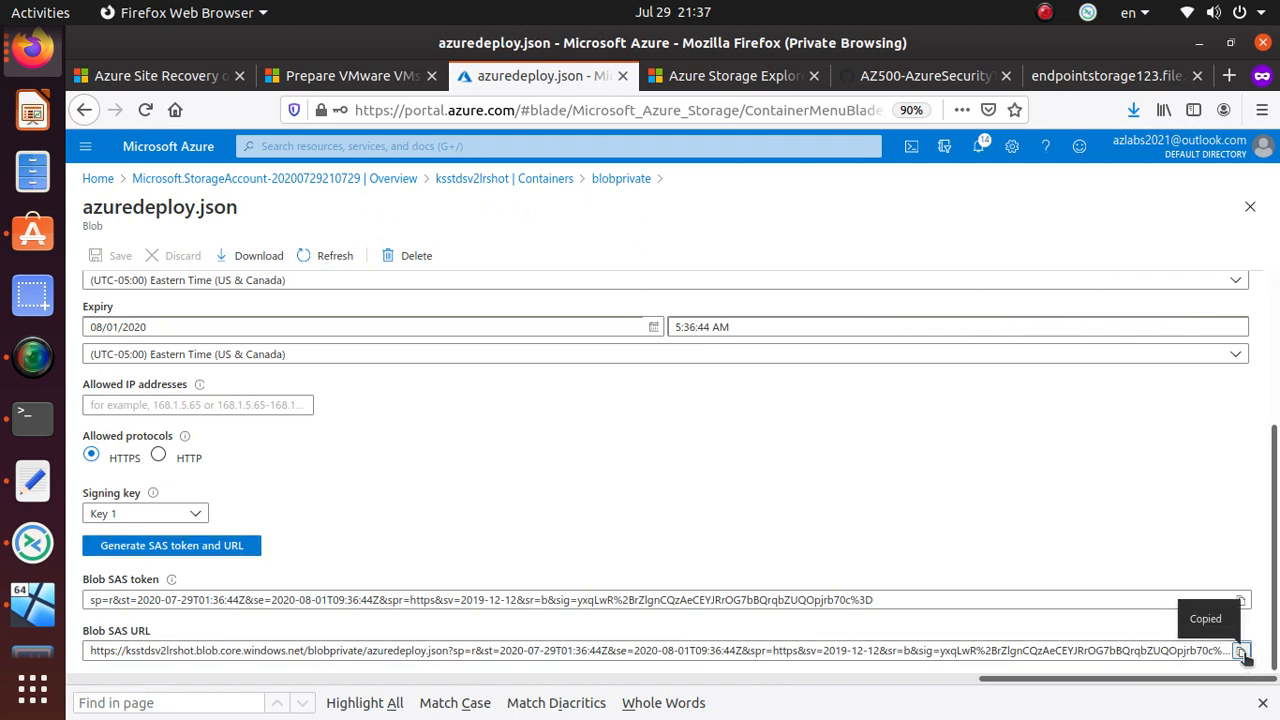
pyautogui.click(1262, 110)
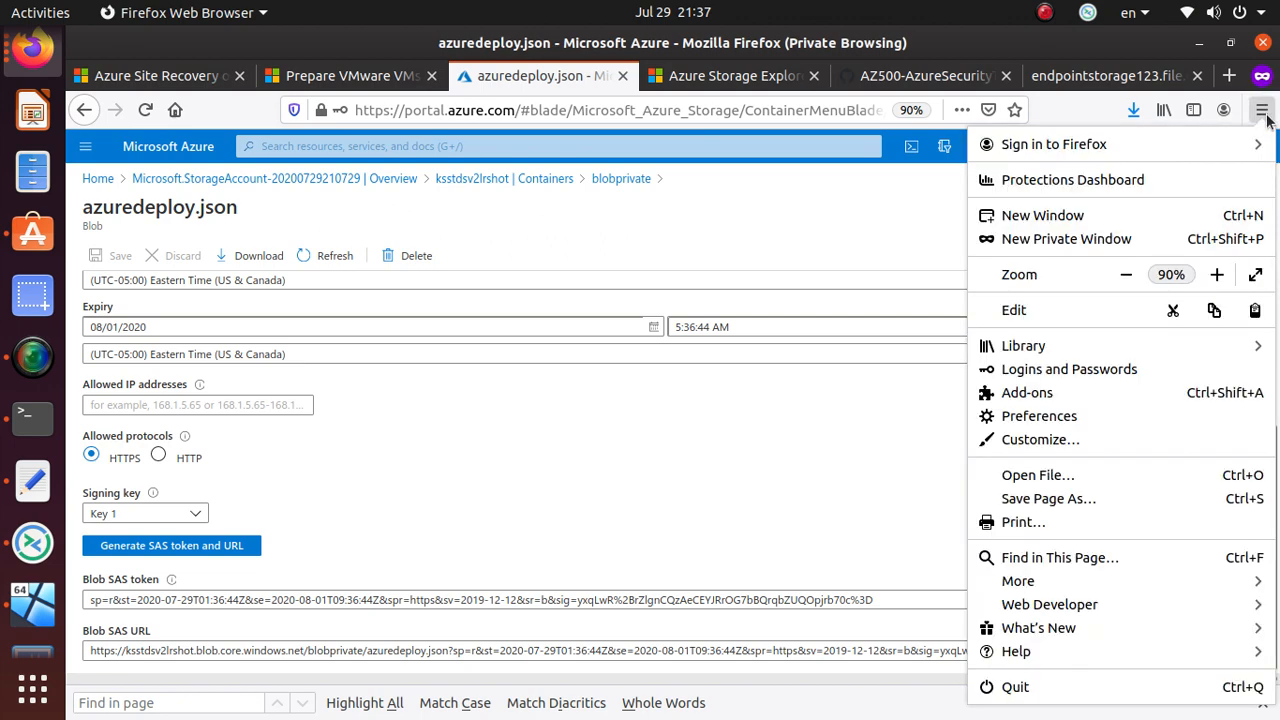
pyautogui.click(1132, 238)
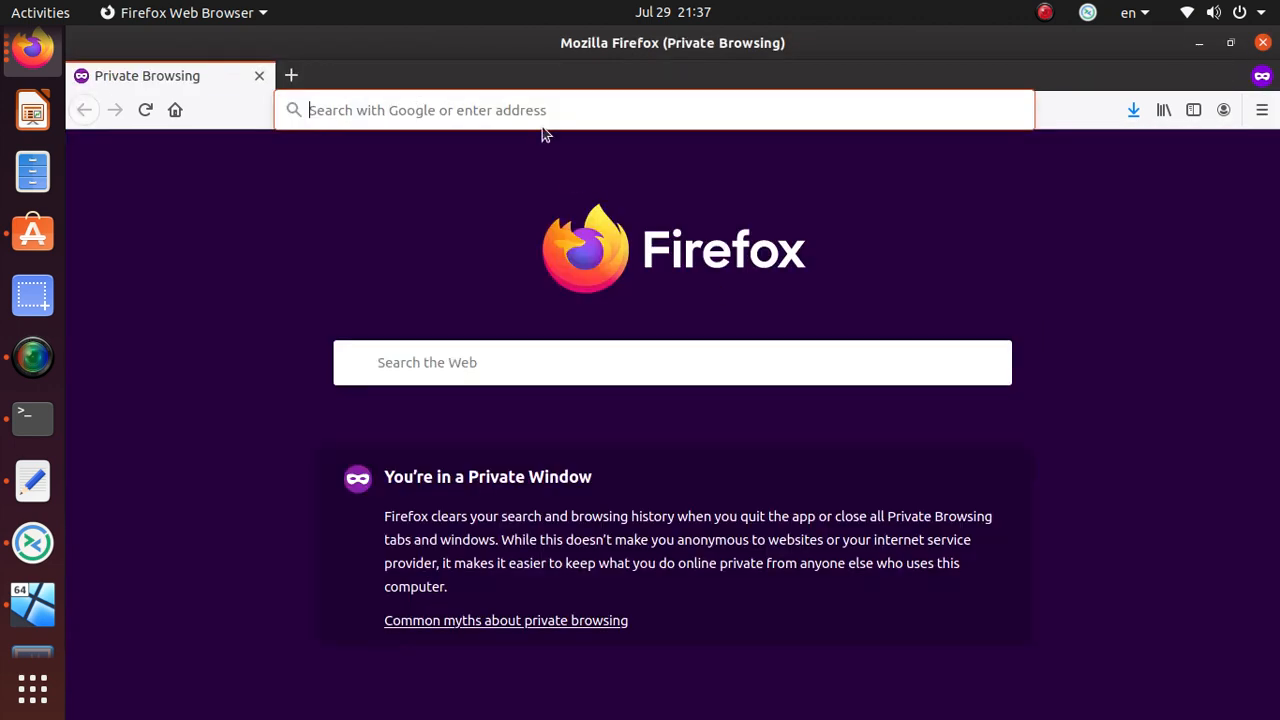
# - Load the azuredeploy.json SAS URL in the private window and view it as raw JSON
pyautogui.hotkey('ctrl', 'v')
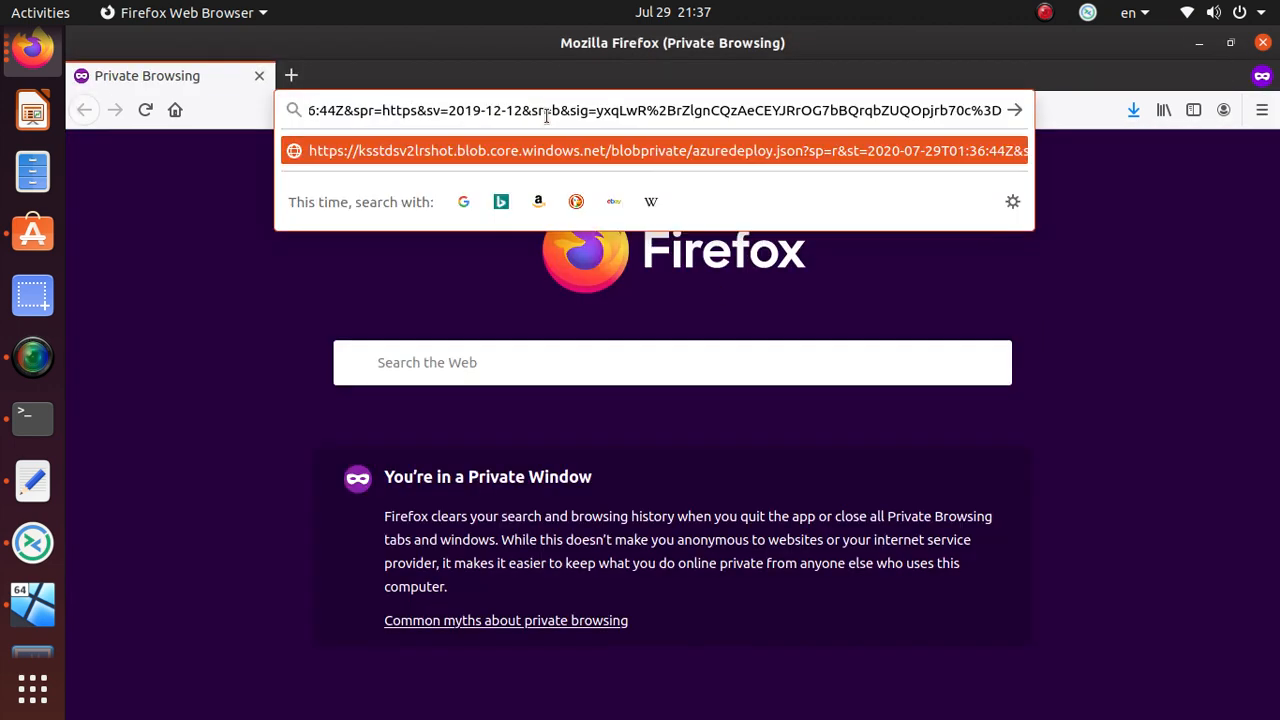
pyautogui.press('Return')
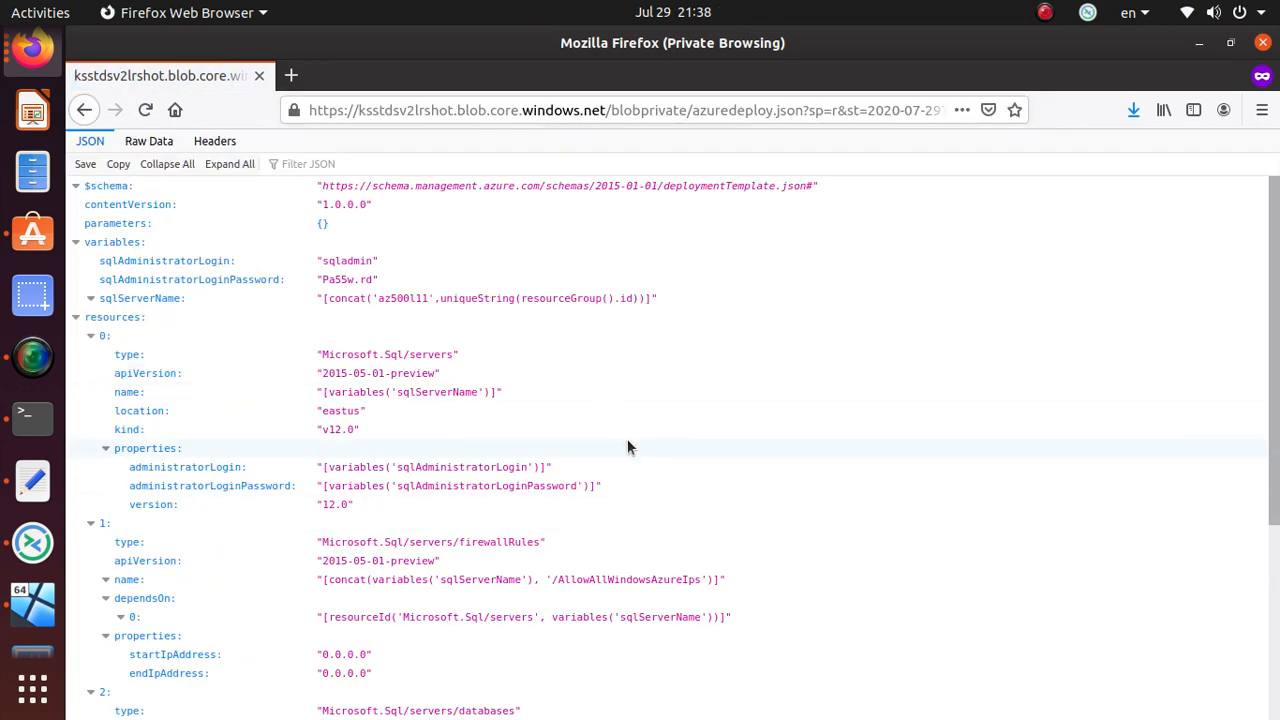
pyautogui.moveTo(689, 118); pyautogui.dragTo(610, 117)
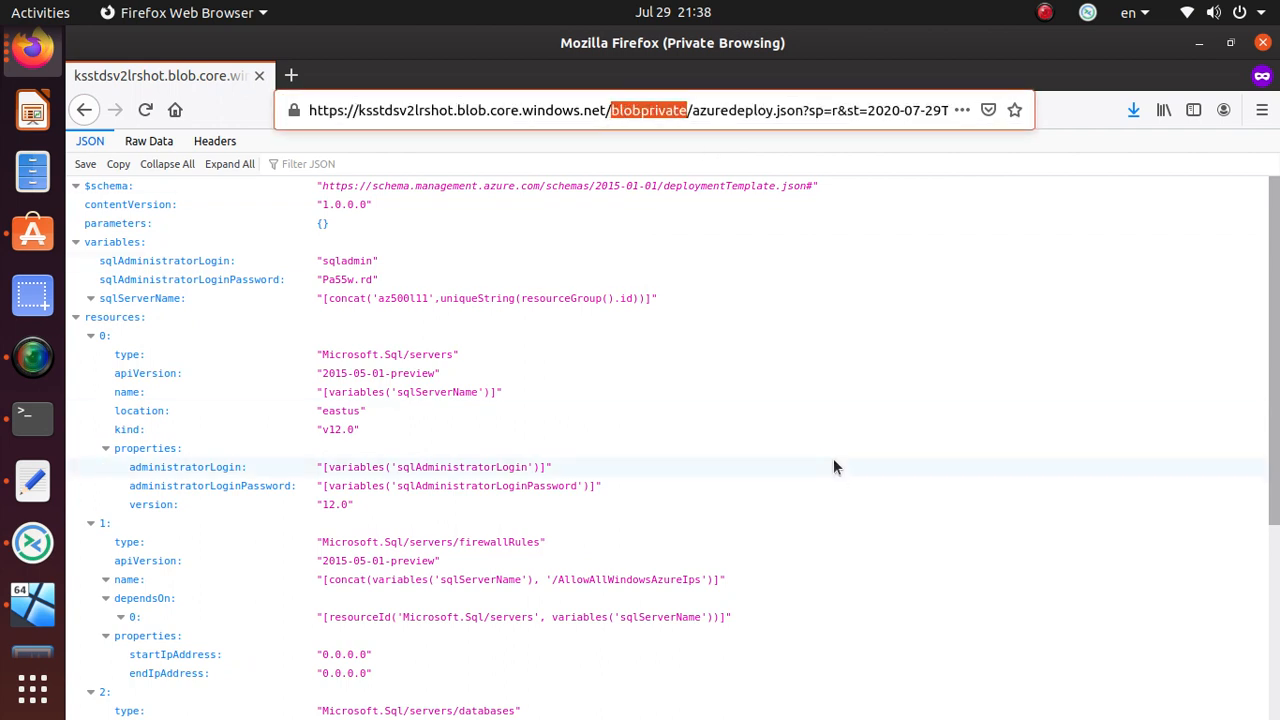
pyautogui.moveTo(804, 110); pyautogui.dragTo(1051, 100)
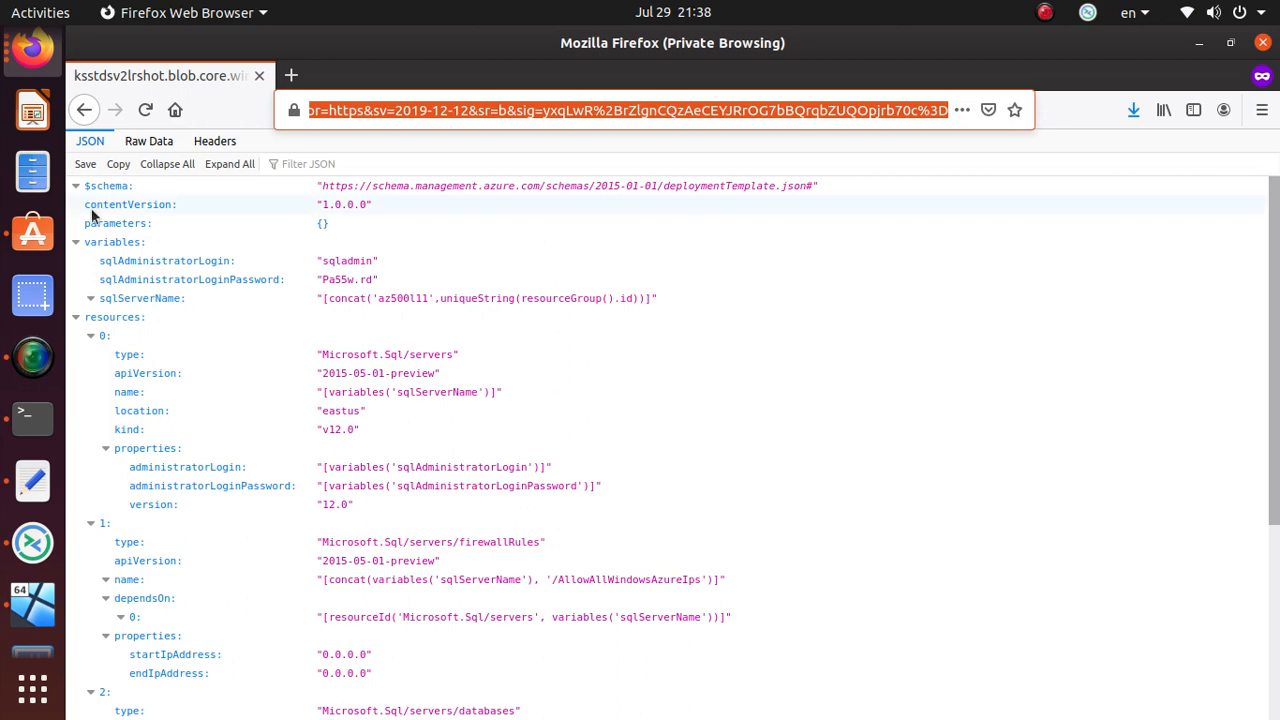
pyautogui.click(158, 143)
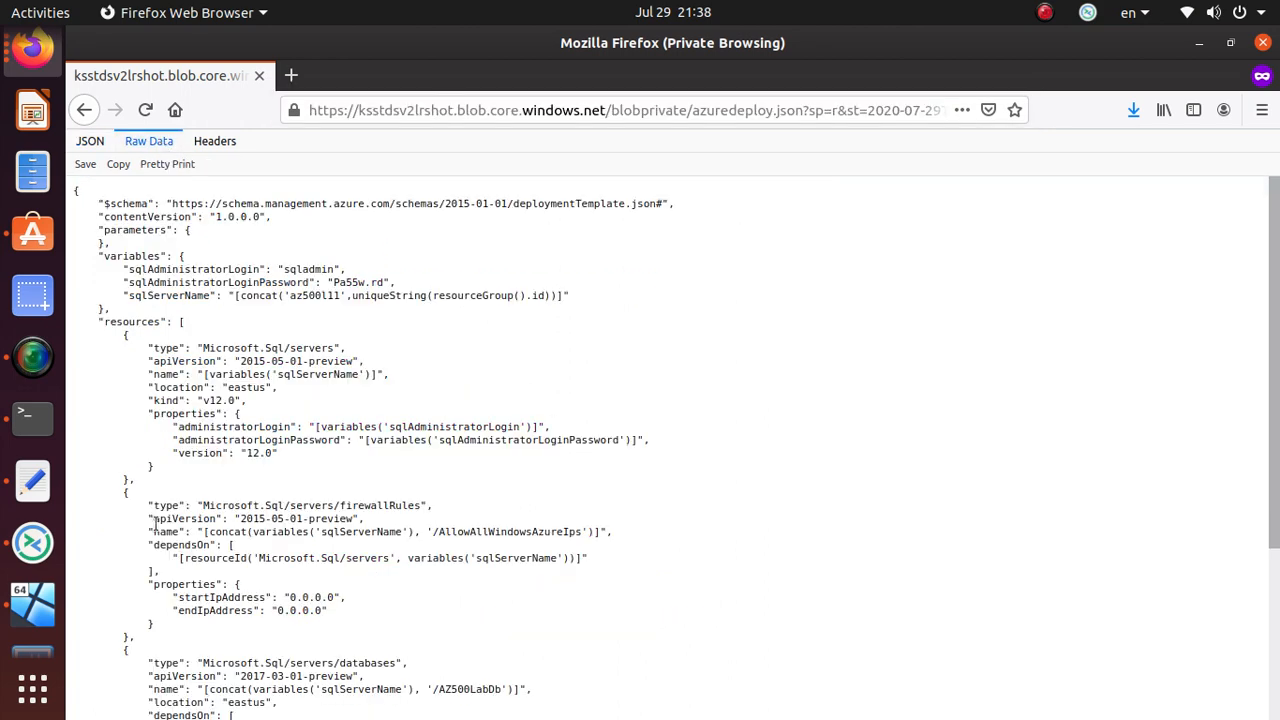
# - Start a new line after the azuredeploy.json link in the notes document
pyautogui.click(32, 481)
pyautogui.click(1184, 318)
pyautogui.press('Return')
pyautogui.press('Return')
pyautogui.press('Return')
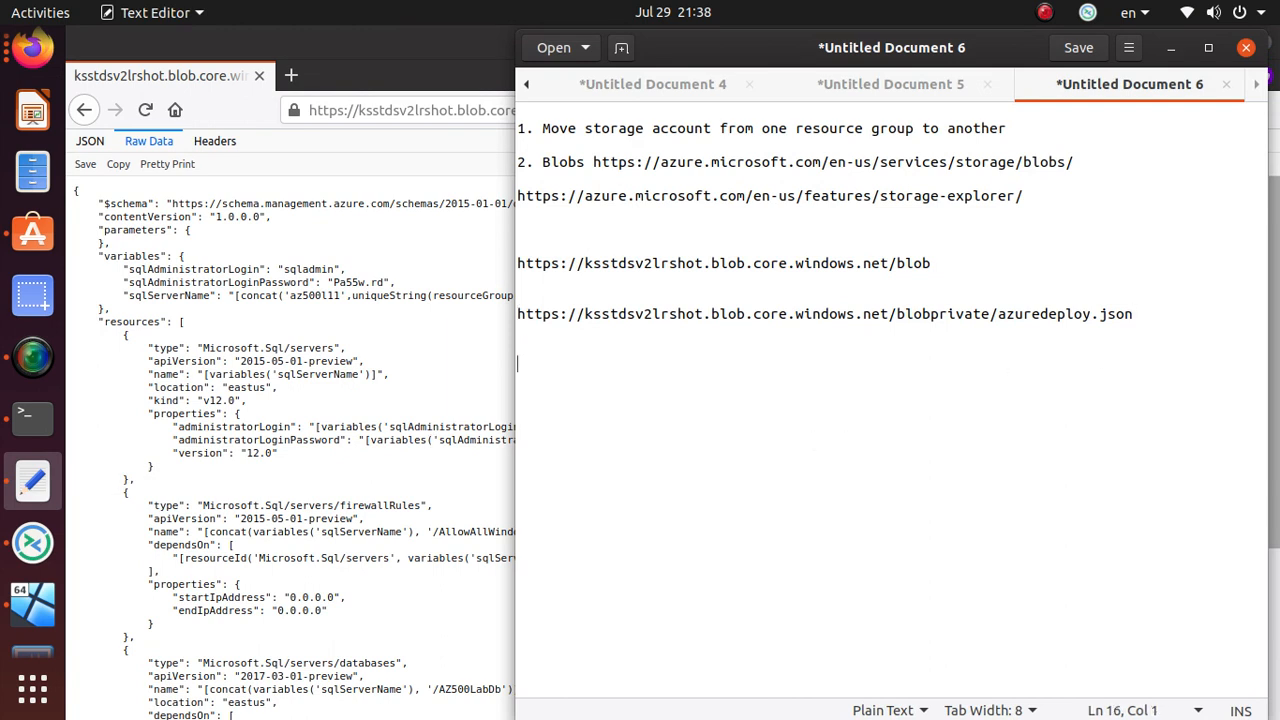
# - Paste the full SAS URL into the notes and highlight its start date, expiry and https parts
pyautogui.hotkey('ctrl', 'v')
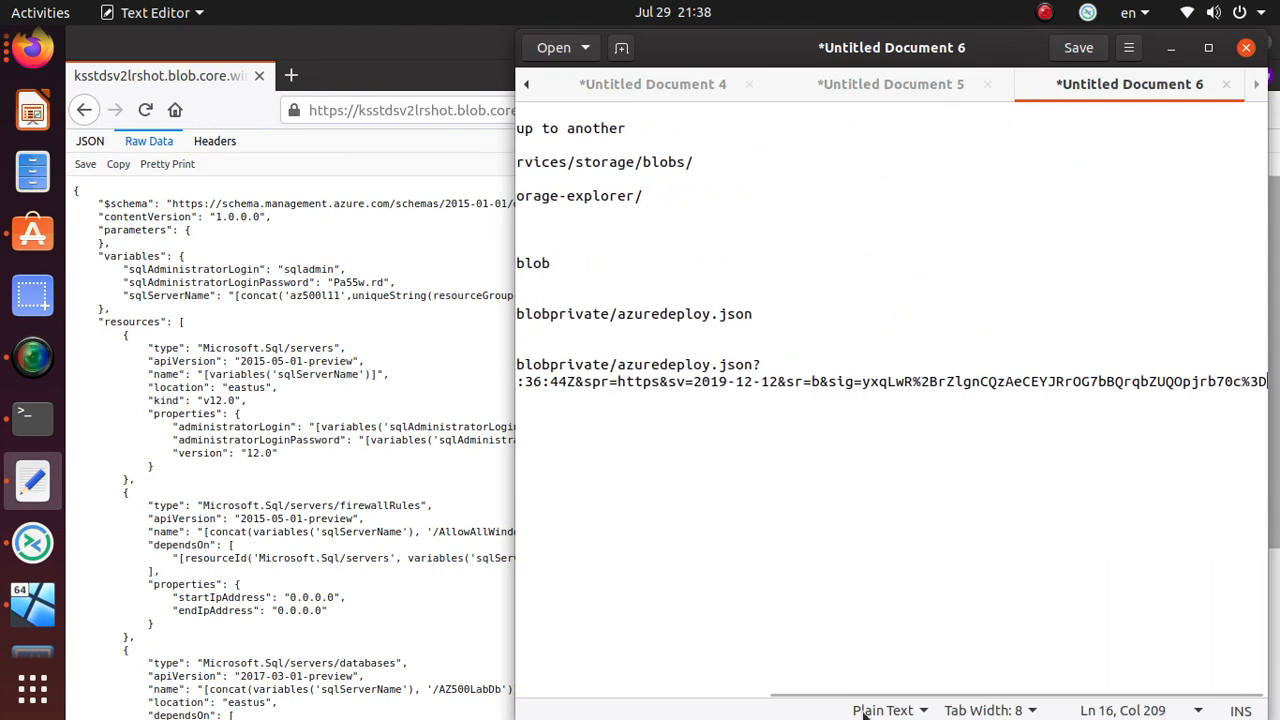
pyautogui.moveTo(863, 700); pyautogui.dragTo(603, 703)
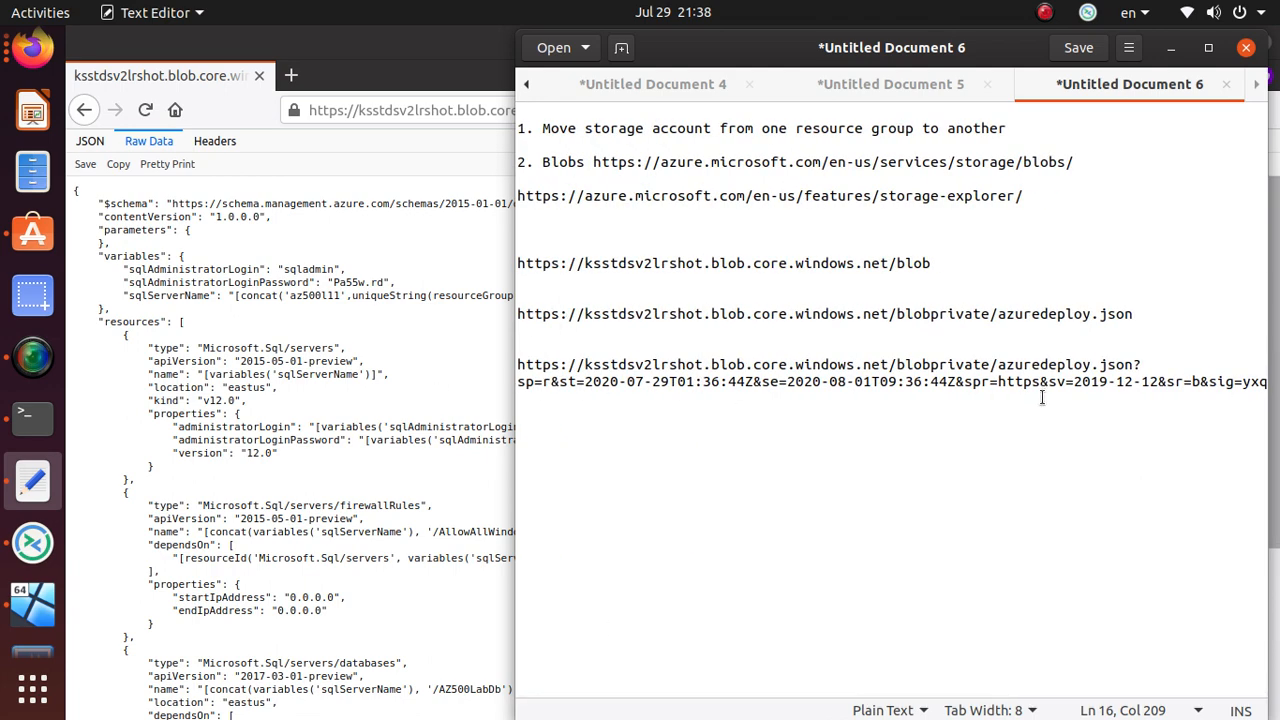
pyautogui.moveTo(585, 381); pyautogui.dragTo(667, 386)
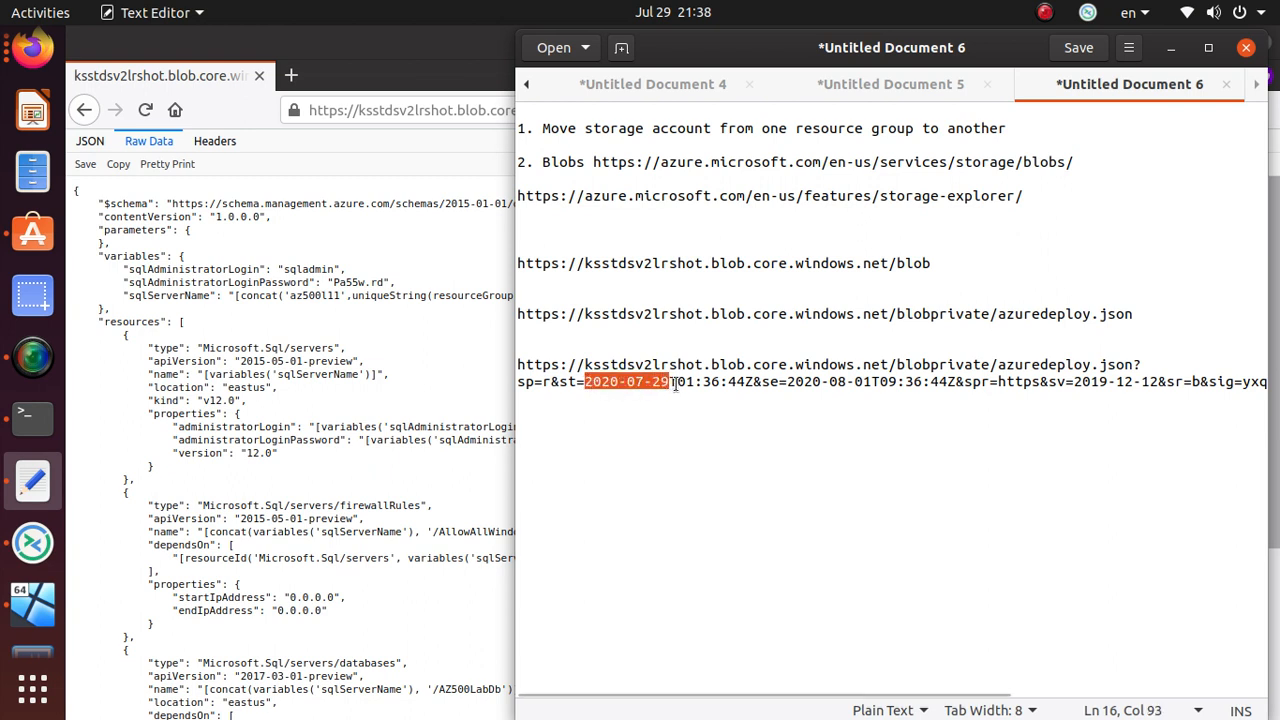
pyautogui.moveTo(787, 381); pyautogui.dragTo(914, 377)
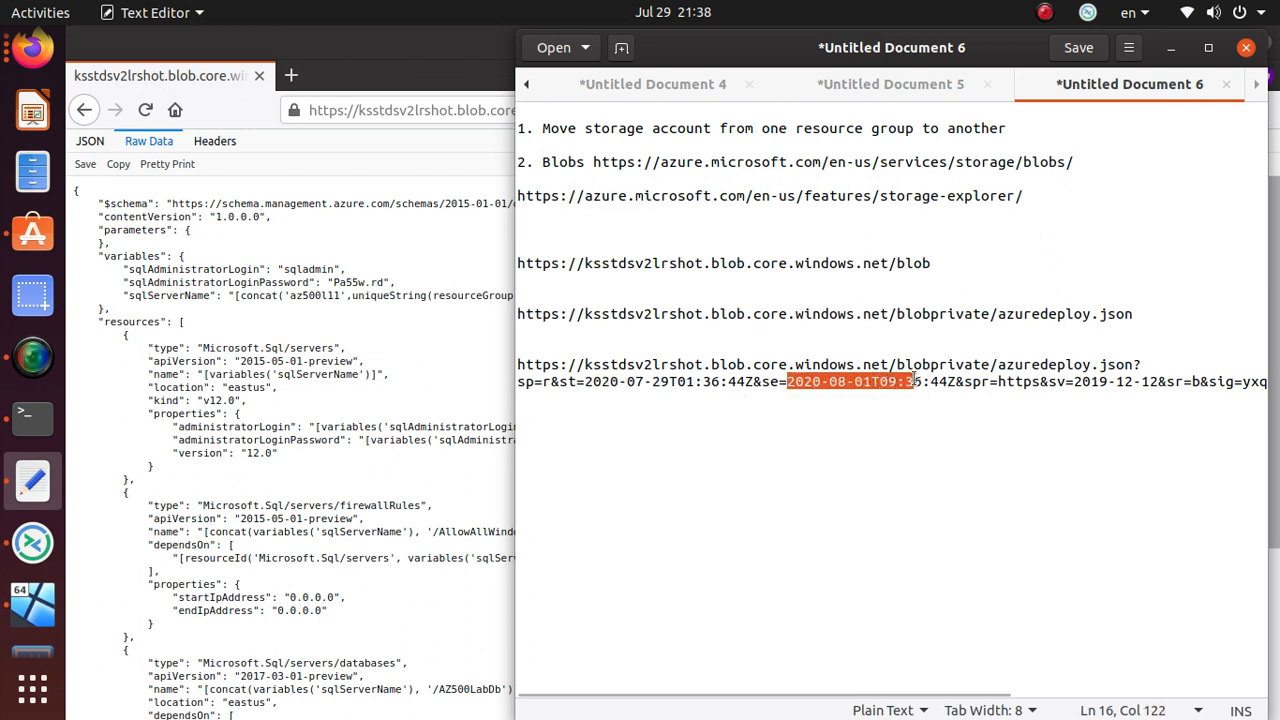
pyautogui.moveTo(998, 381); pyautogui.dragTo(1037, 381)
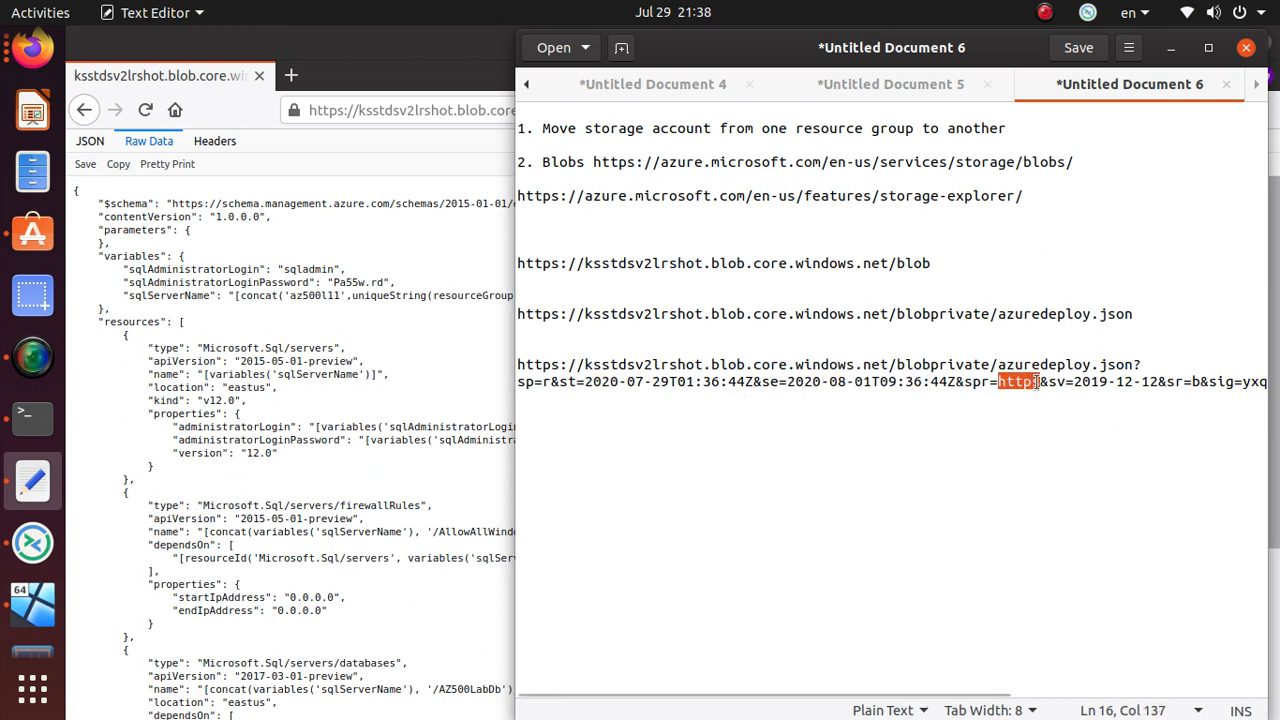
pyautogui.moveTo(990, 693); pyautogui.dragTo(1240, 690)
pyautogui.moveTo(784, 381); pyautogui.dragTo(1234, 397)
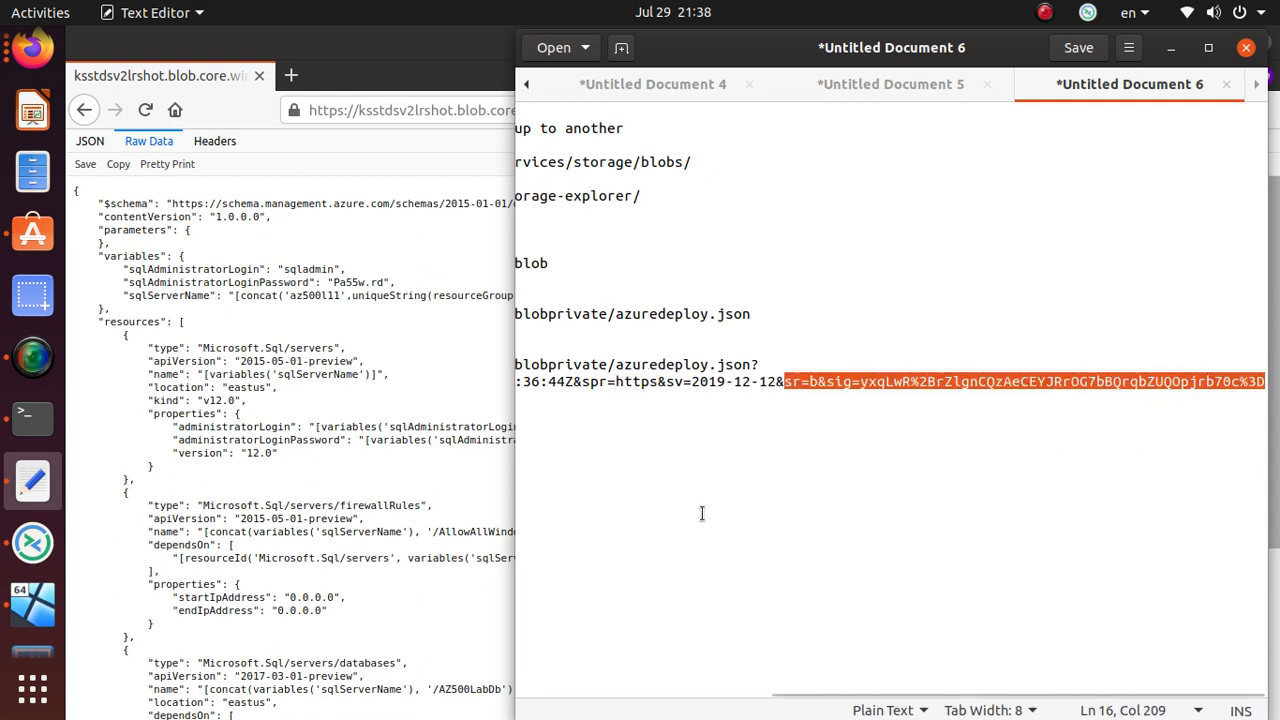
# - Close the private Firefox window showing the JSON
pyautogui.click(389, 219)
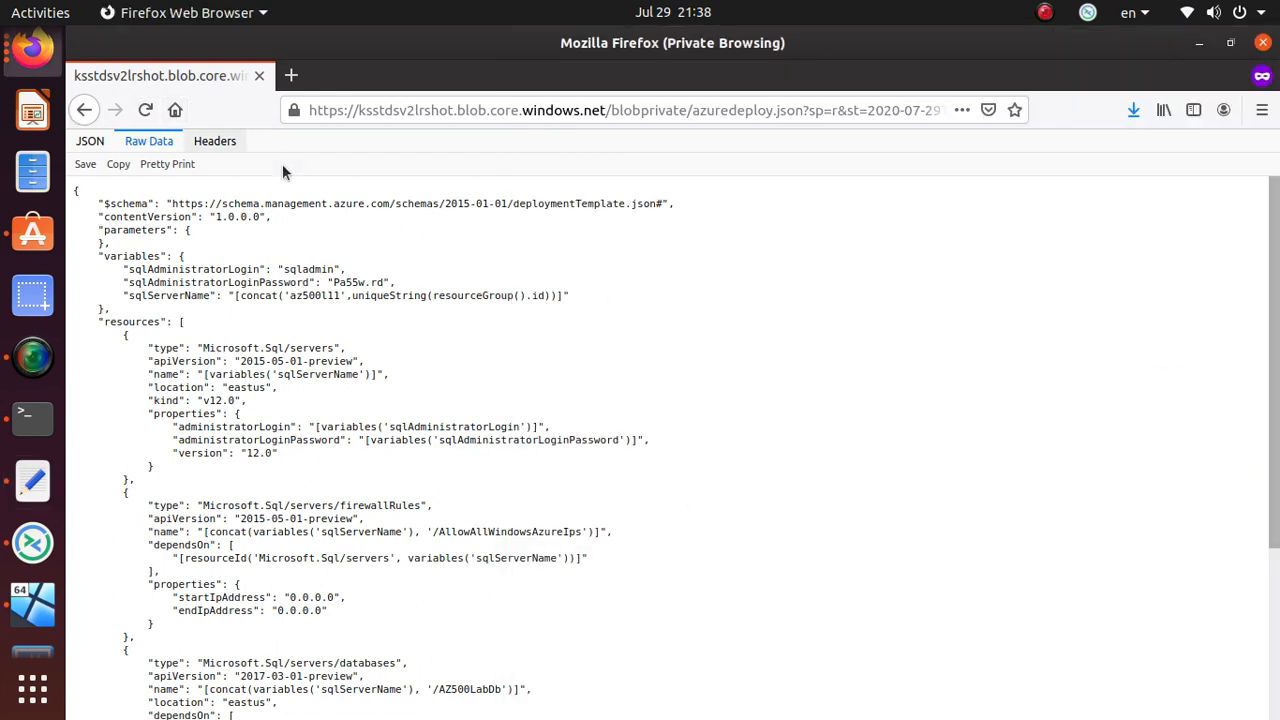
pyautogui.hotkey('alt', 'Tab')
pyautogui.click(200, 124)
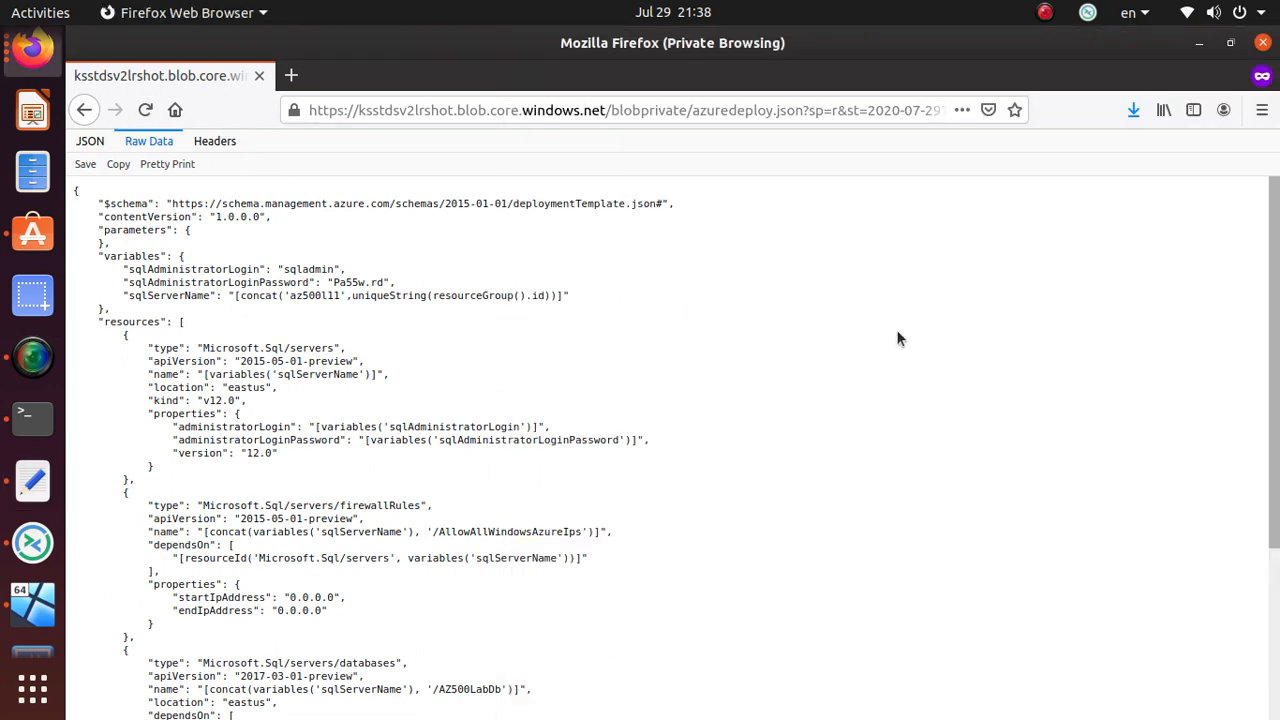
pyautogui.click(1263, 43)
# - Check azuredeploy.json's Snapshots tab, find it empty, and return to the blobprivate listing
pyautogui.click(382, 518)
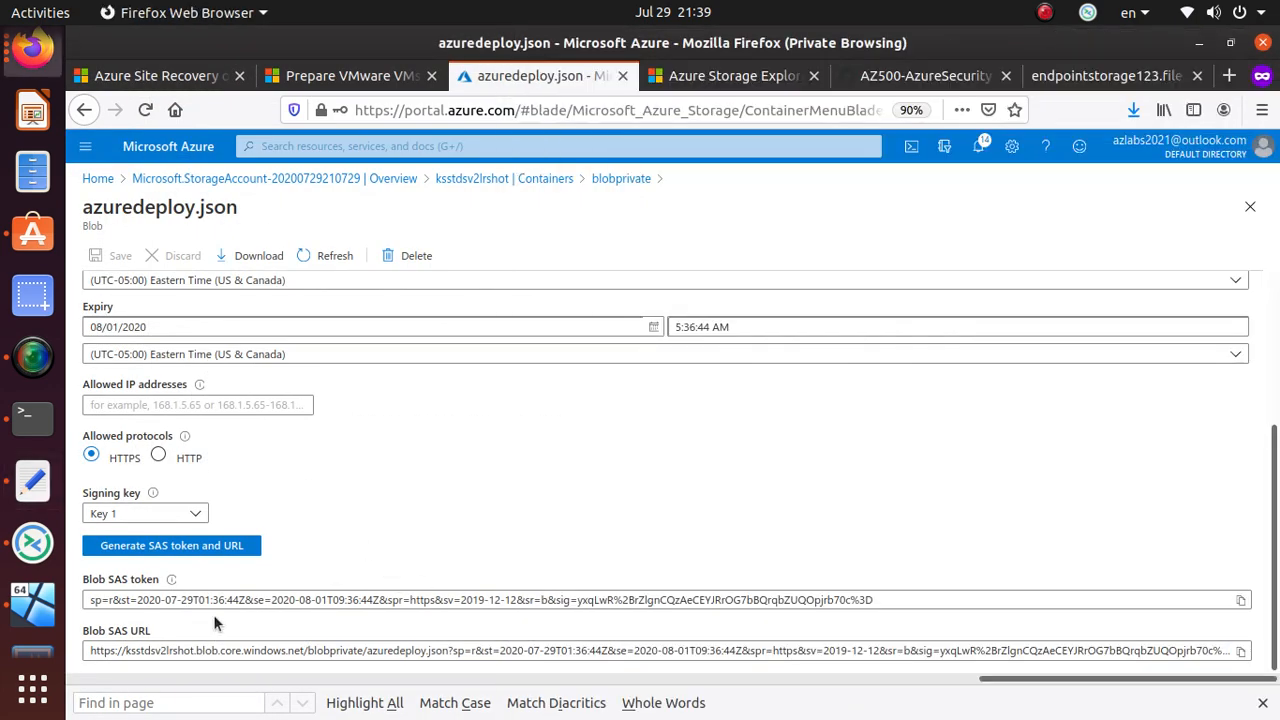
pyautogui.click(280, 600)
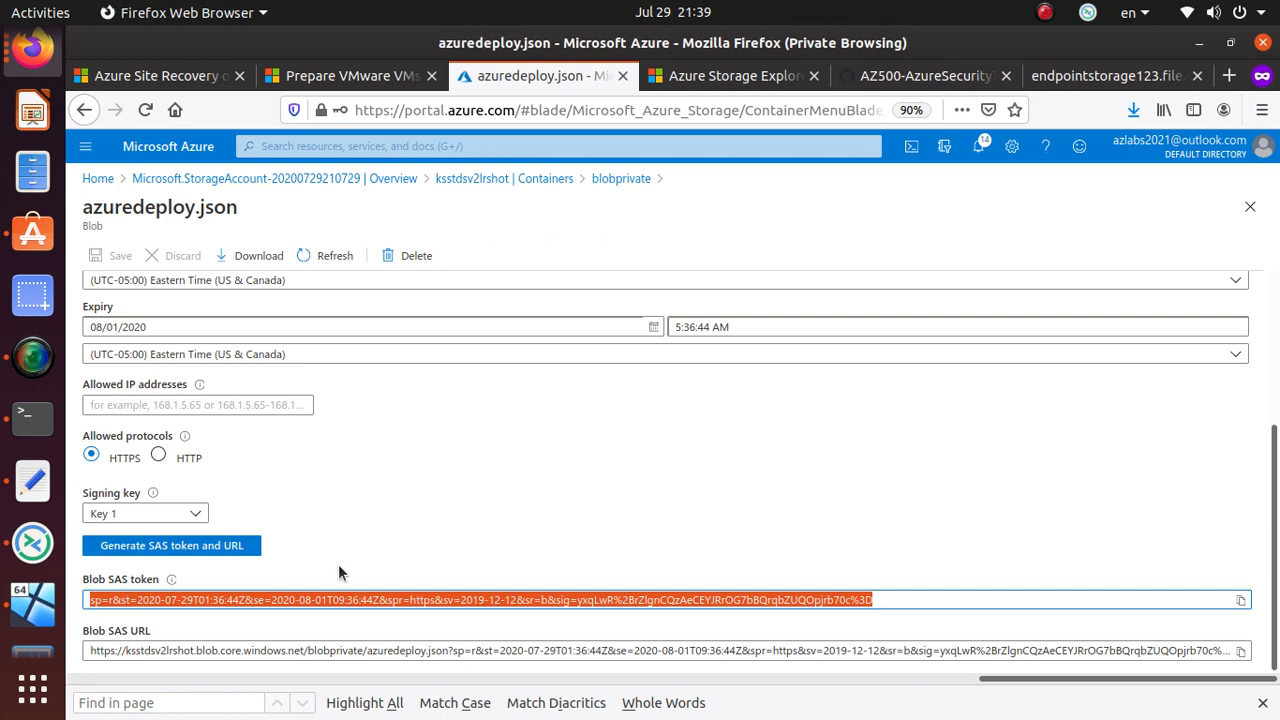
pyautogui.scroll(5, 338, 564)
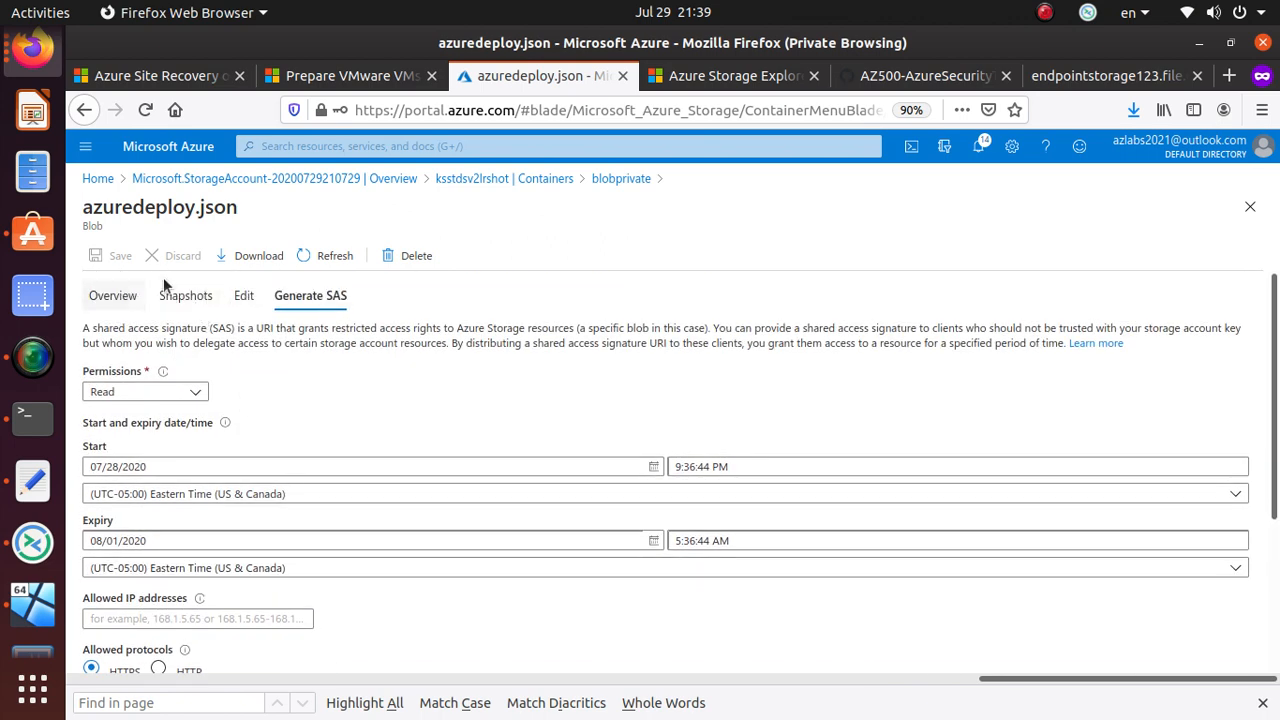
pyautogui.click(186, 296)
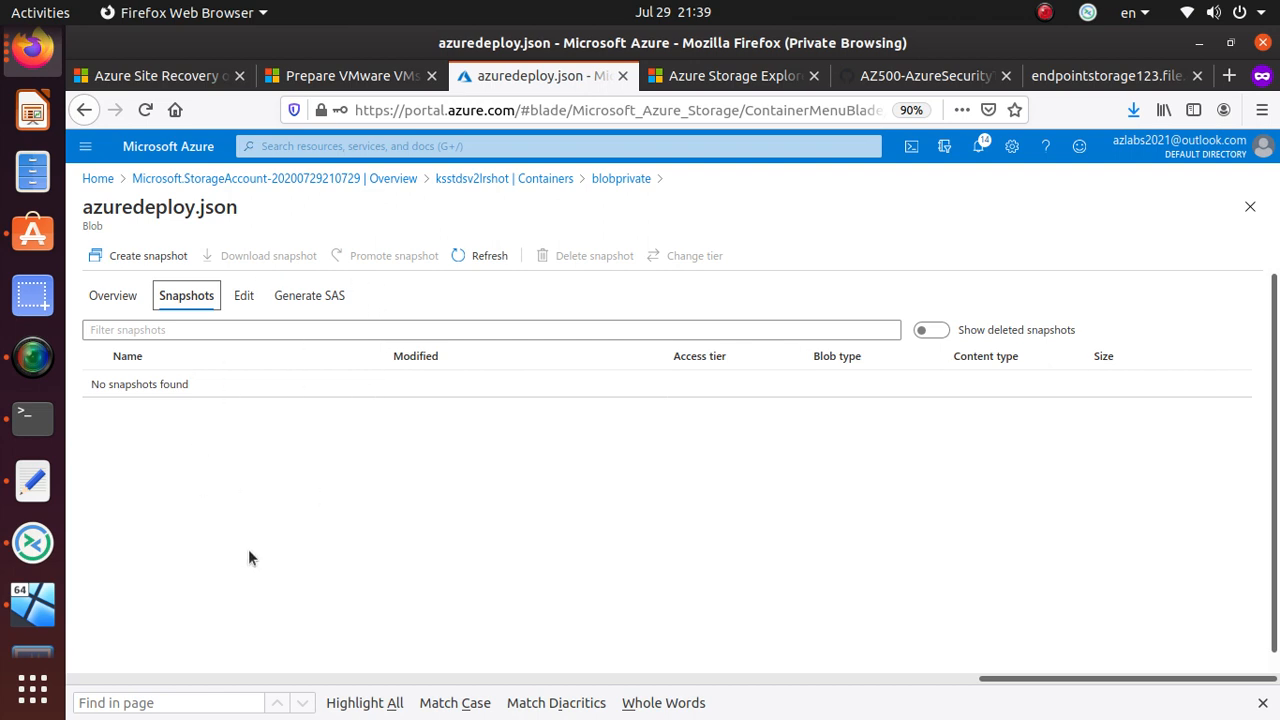
pyautogui.click(112, 299)
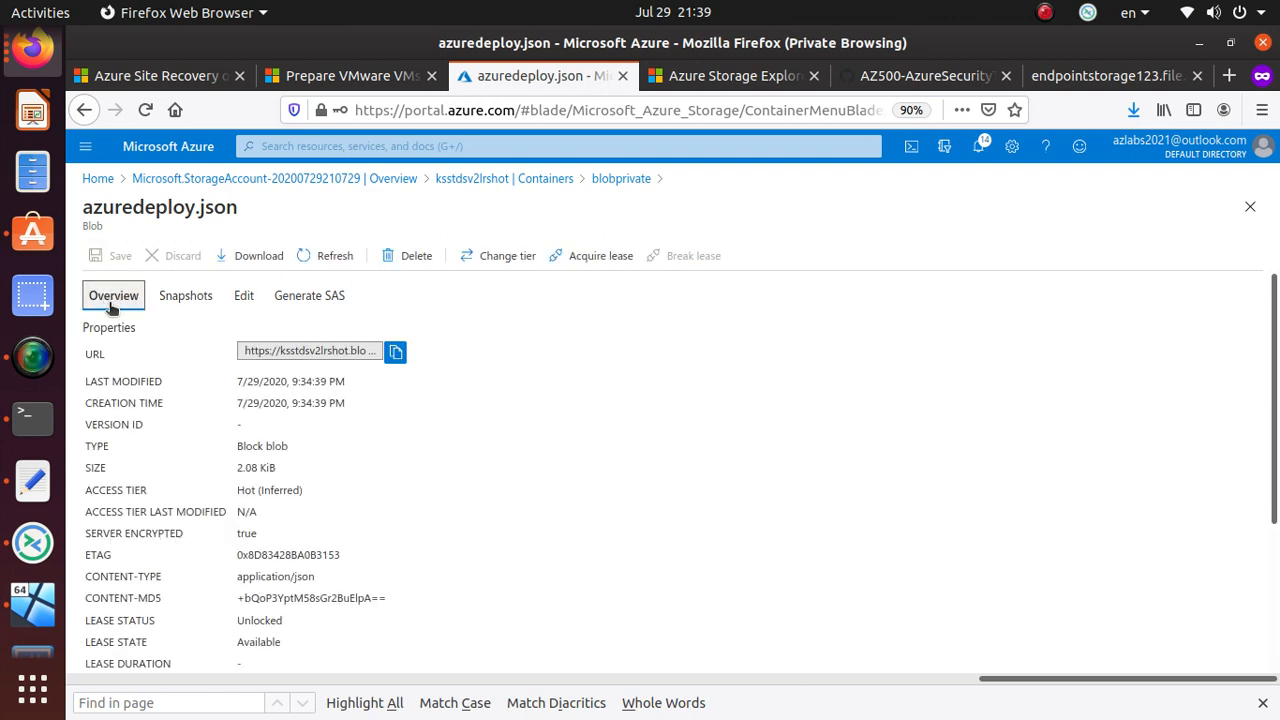
pyautogui.scroll(-5, 340, 466)
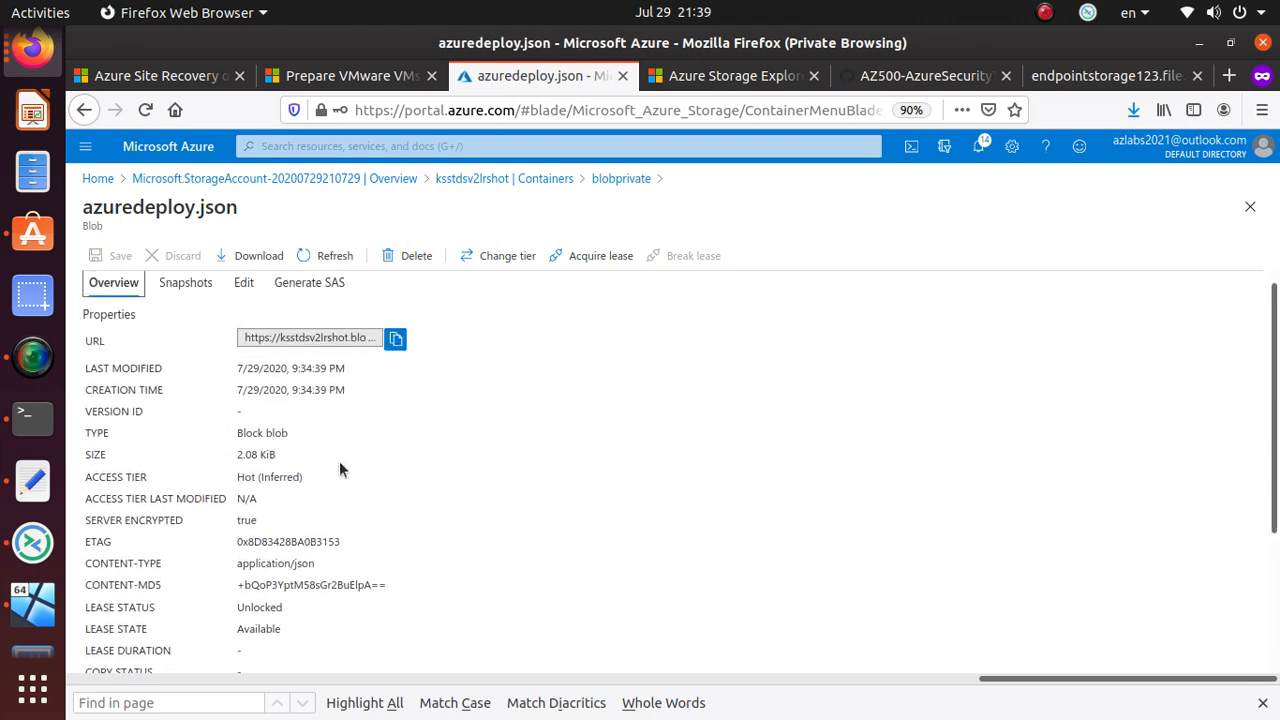
pyautogui.scroll(5, 340, 466)
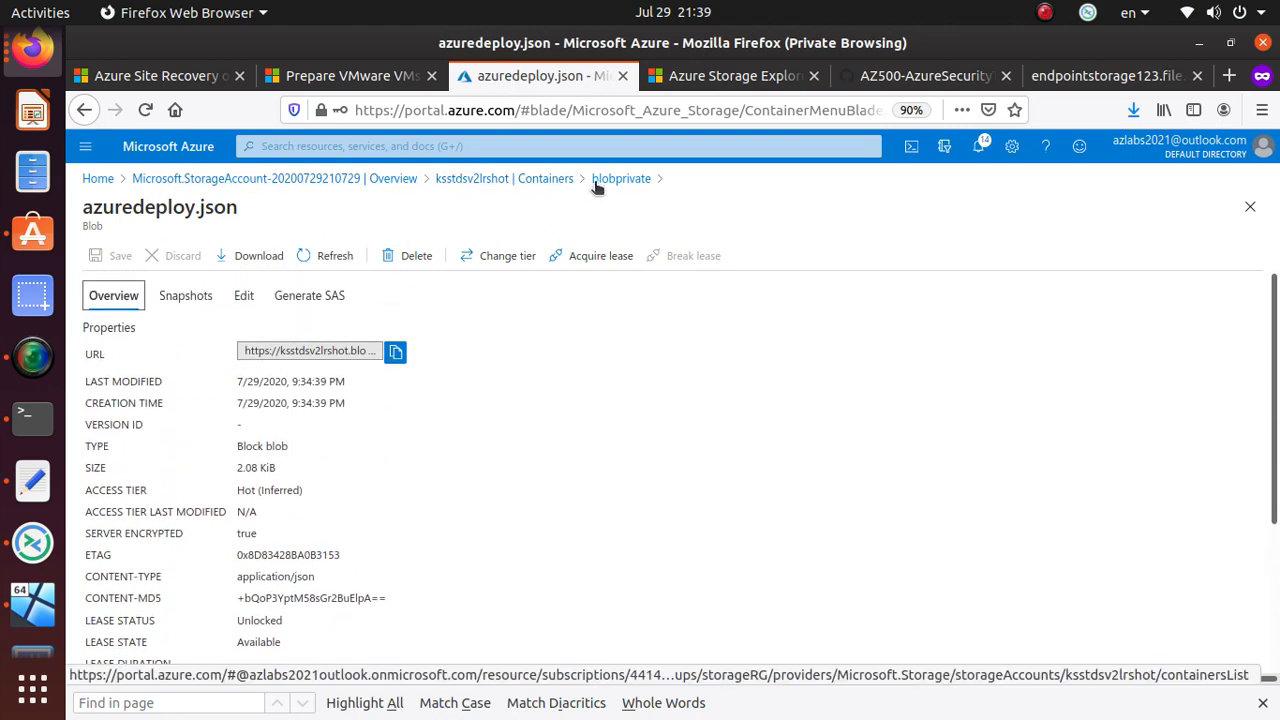
pyautogui.click(617, 180)
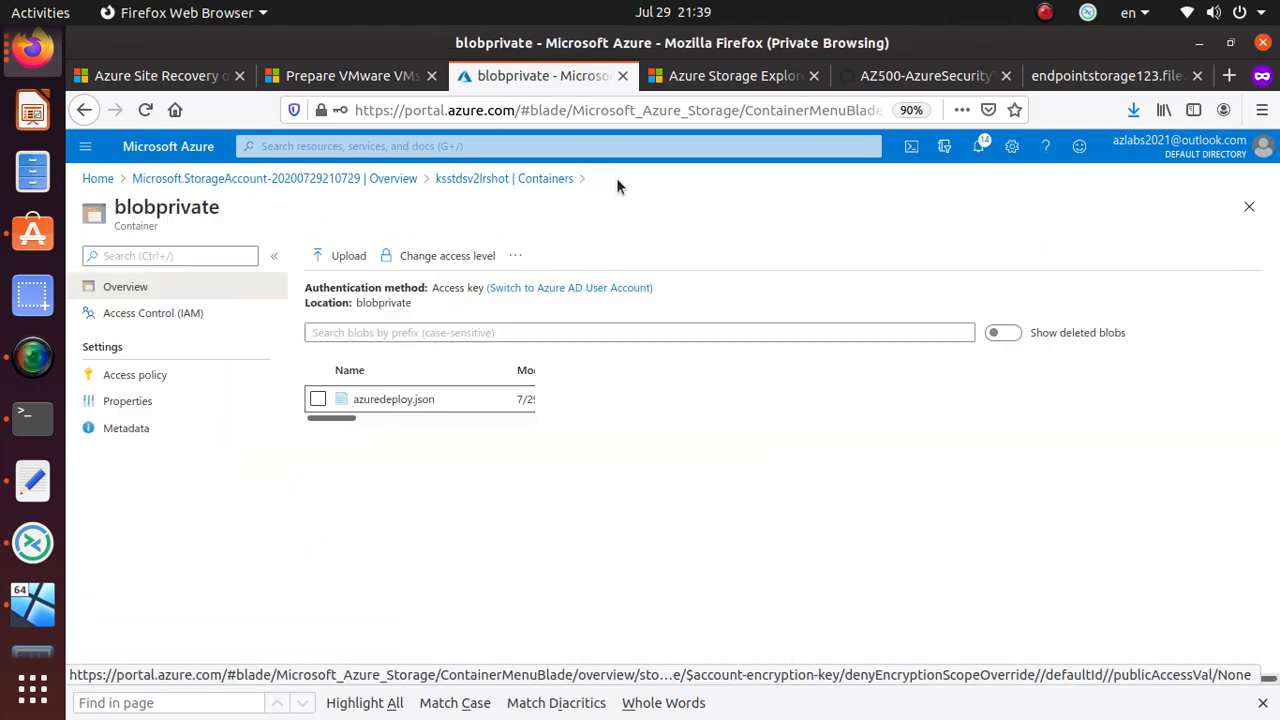
# - Snapshot azuredeploy.json and confirm the 7/29/2020 9:39:40 PM snapshot in its Snapshots list
pyautogui.click(318, 399)
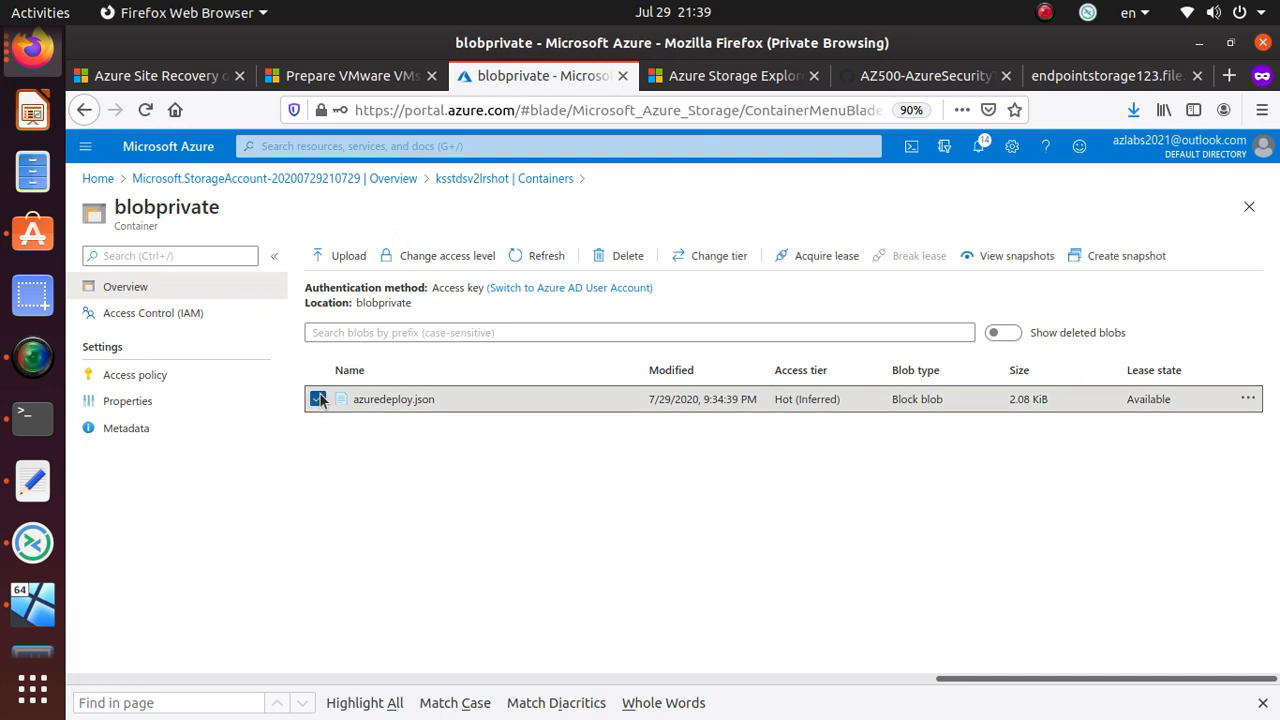
pyautogui.click(1142, 266)
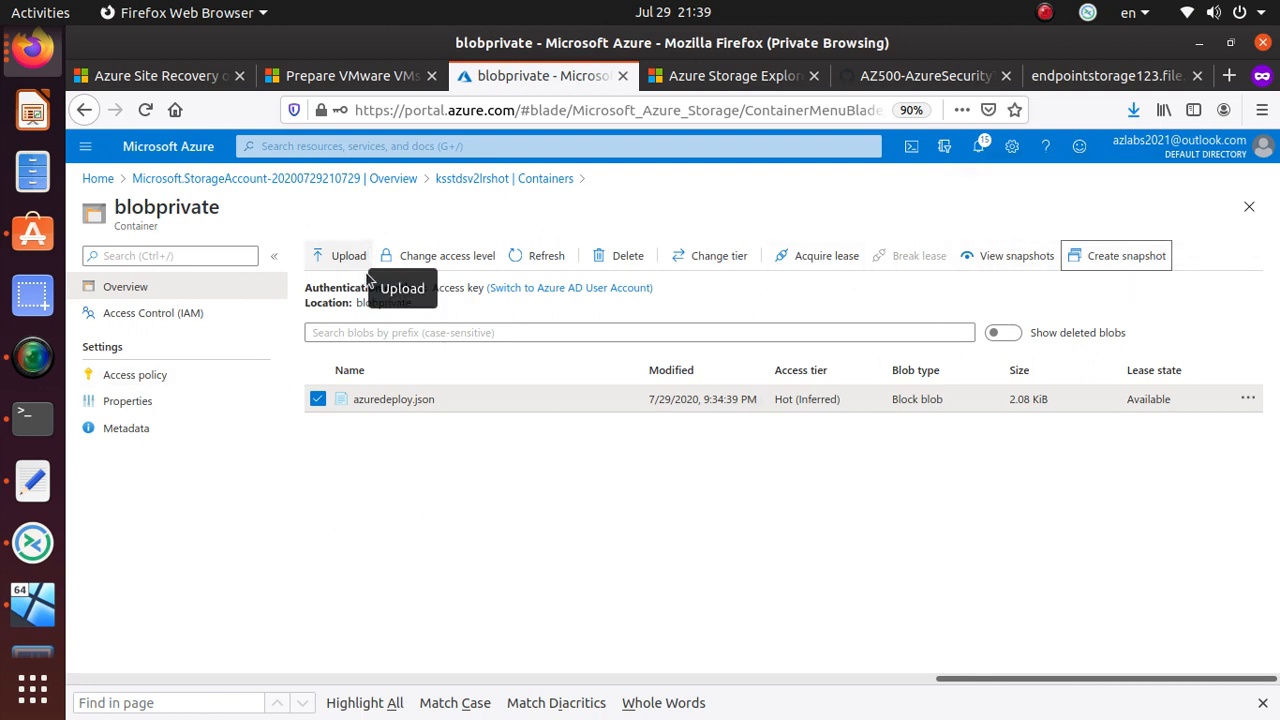
pyautogui.click(395, 401)
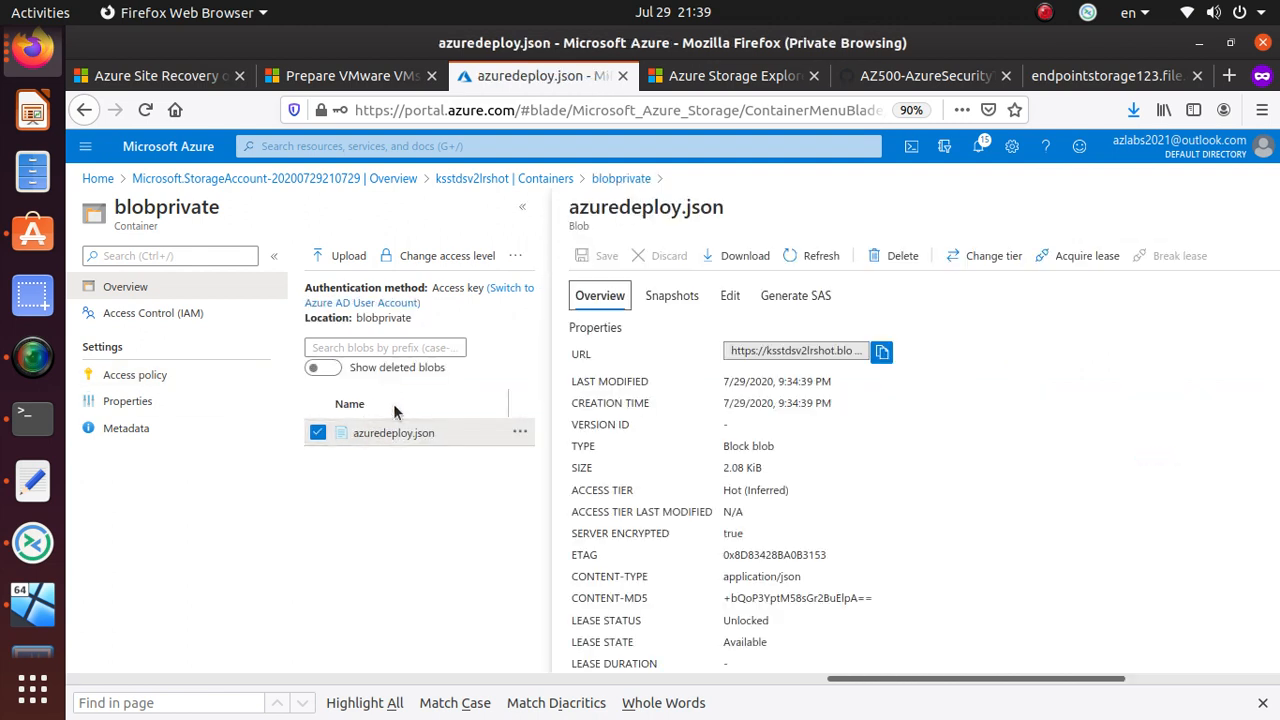
pyautogui.click(692, 299)
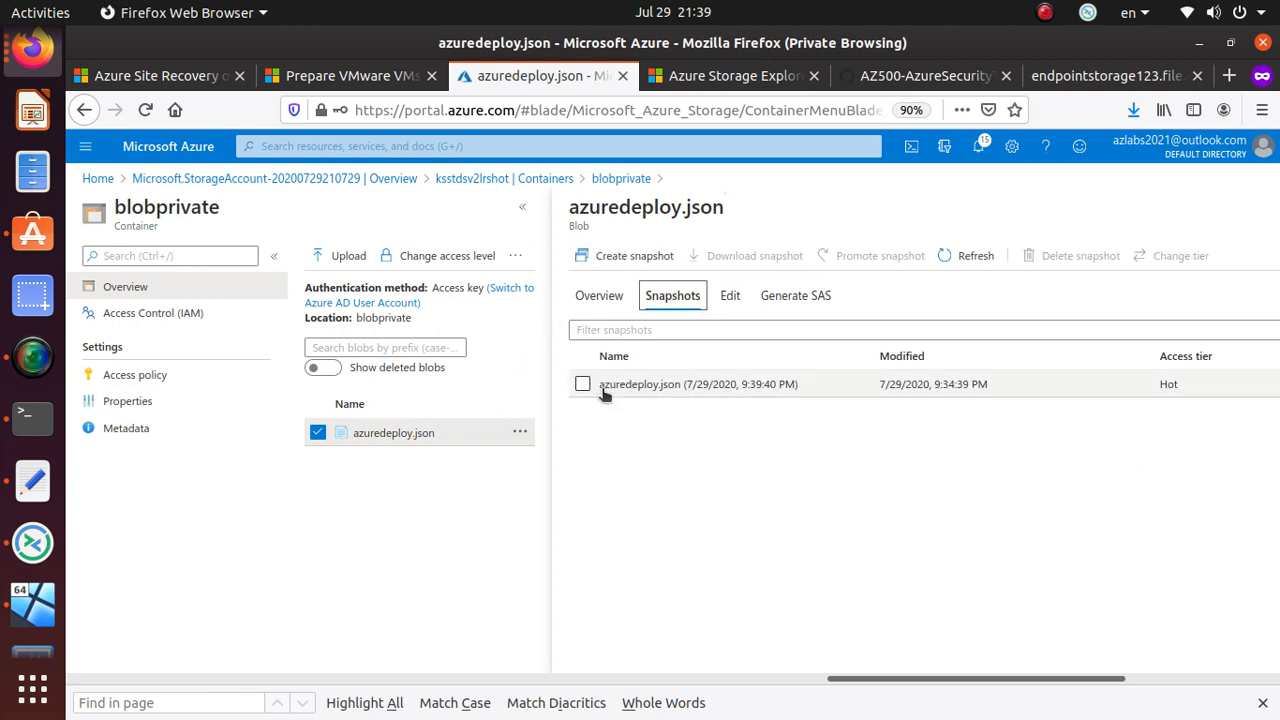
pyautogui.click(582, 385)
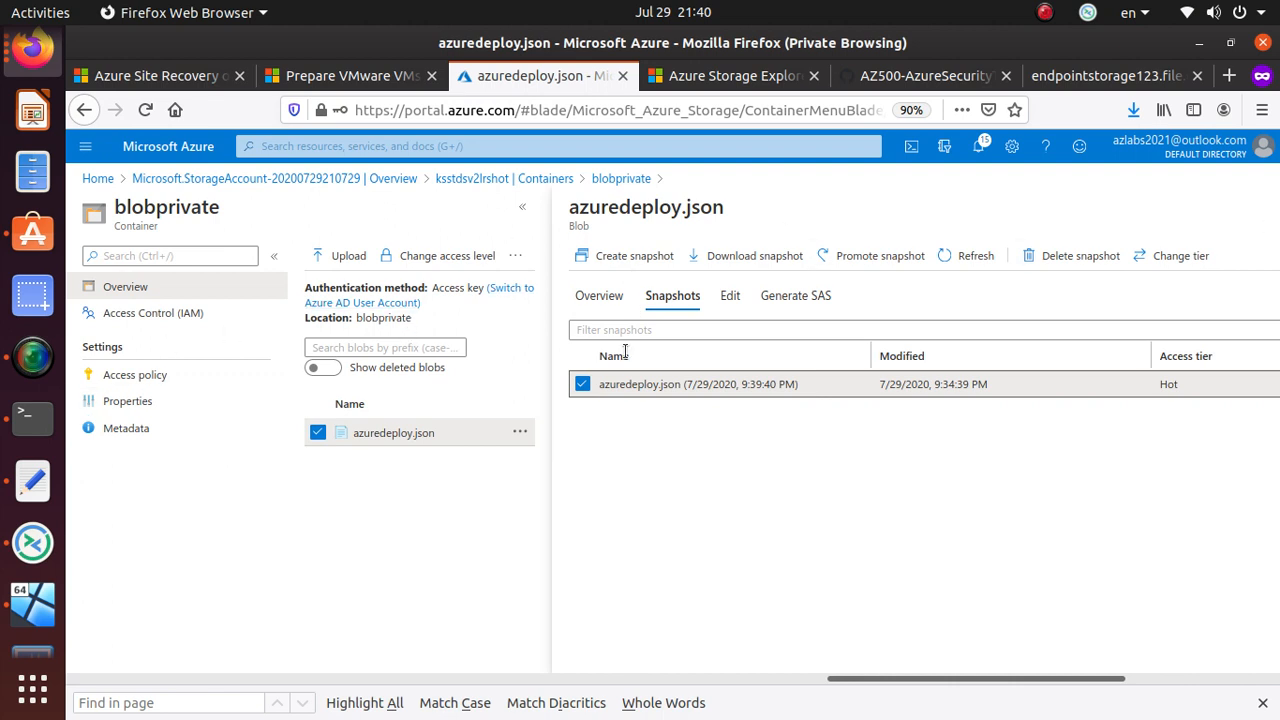
pyautogui.click(620, 178)
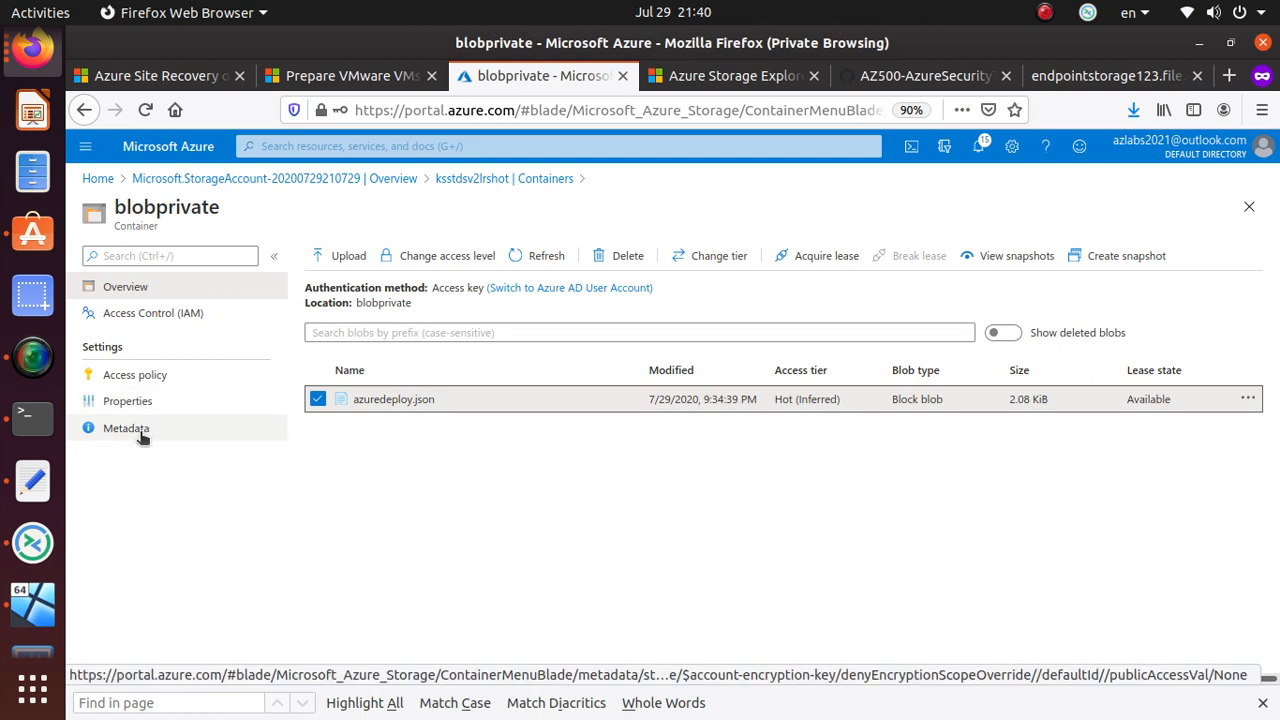
# - Start adding a Time-based retention immutable policy in blobprivate's access policy
pyautogui.click(158, 378)
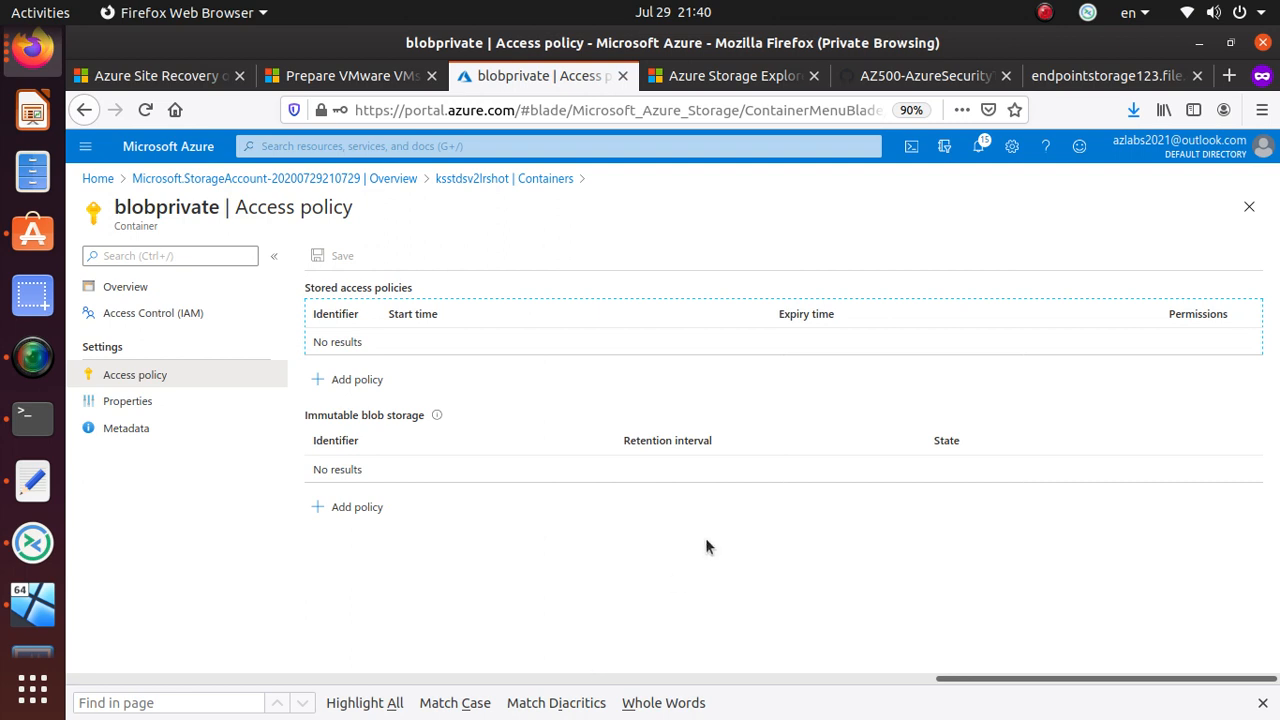
pyautogui.click(347, 515)
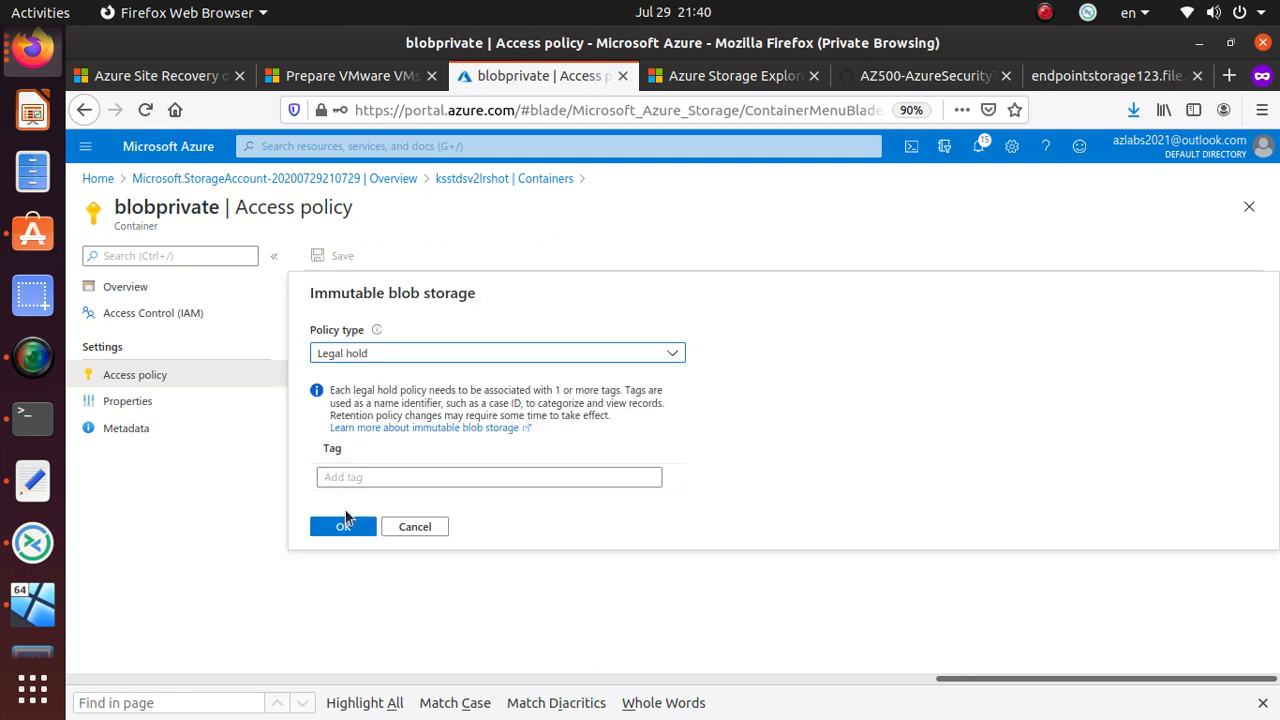
pyautogui.click(457, 358)
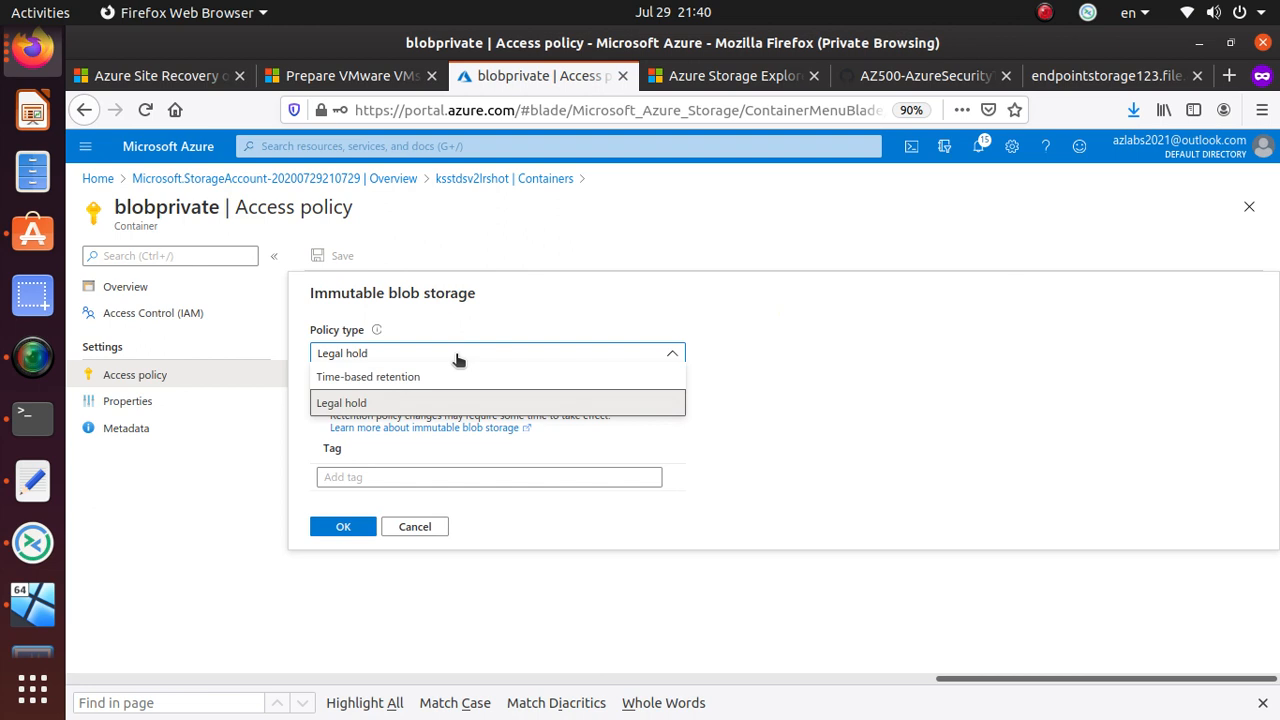
pyautogui.click(449, 376)
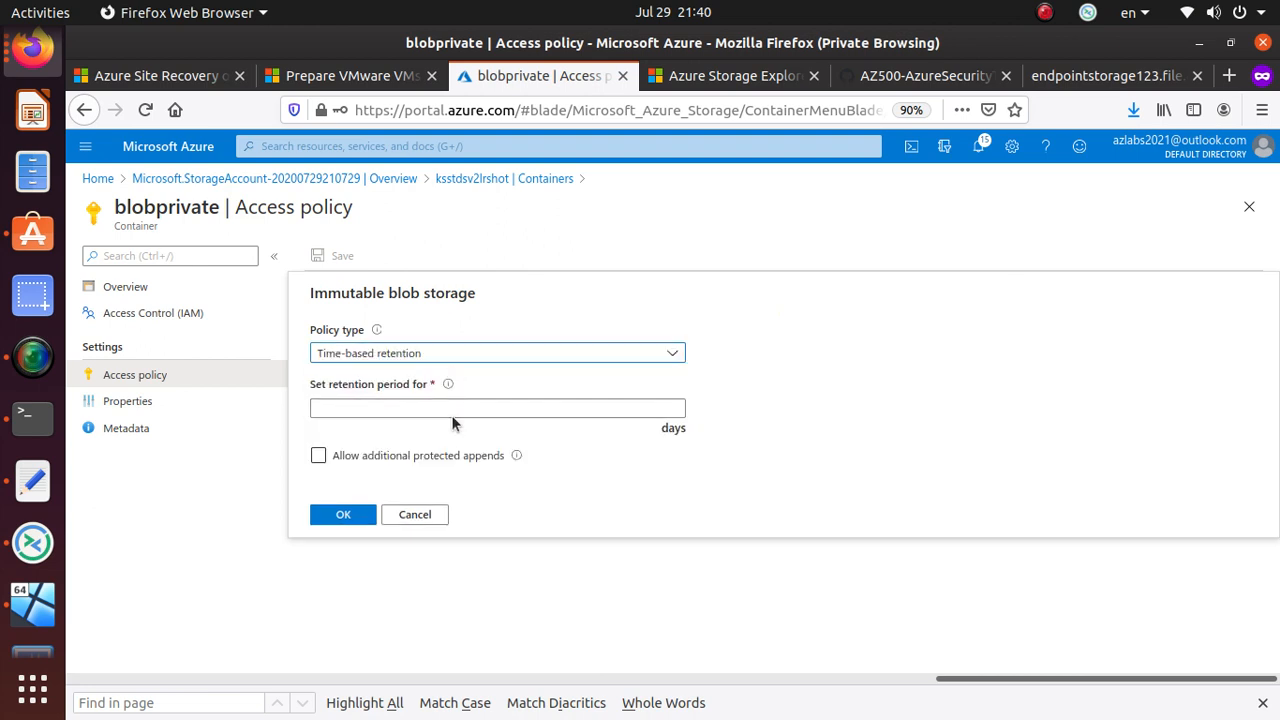
pyautogui.click(454, 404)
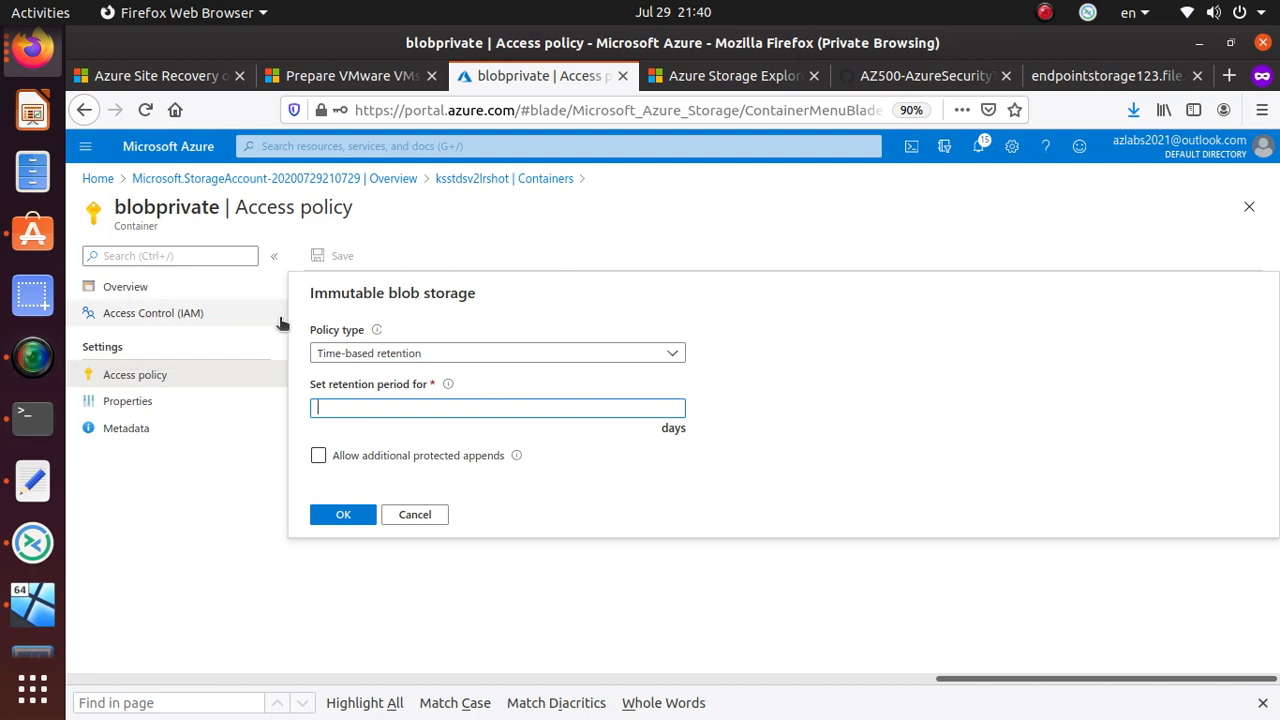
# - Try the Legal hold policy type, revert to Time-based retention, and leave without saving
pyautogui.click(434, 353)
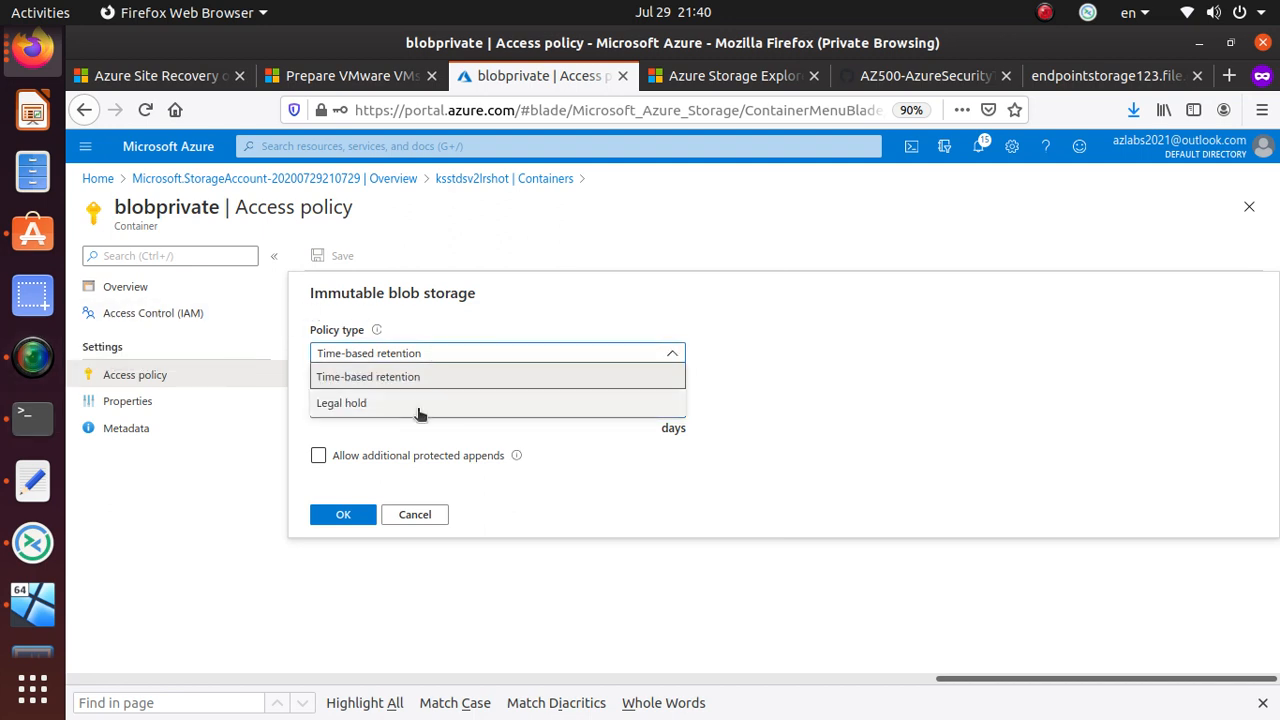
pyautogui.click(418, 404)
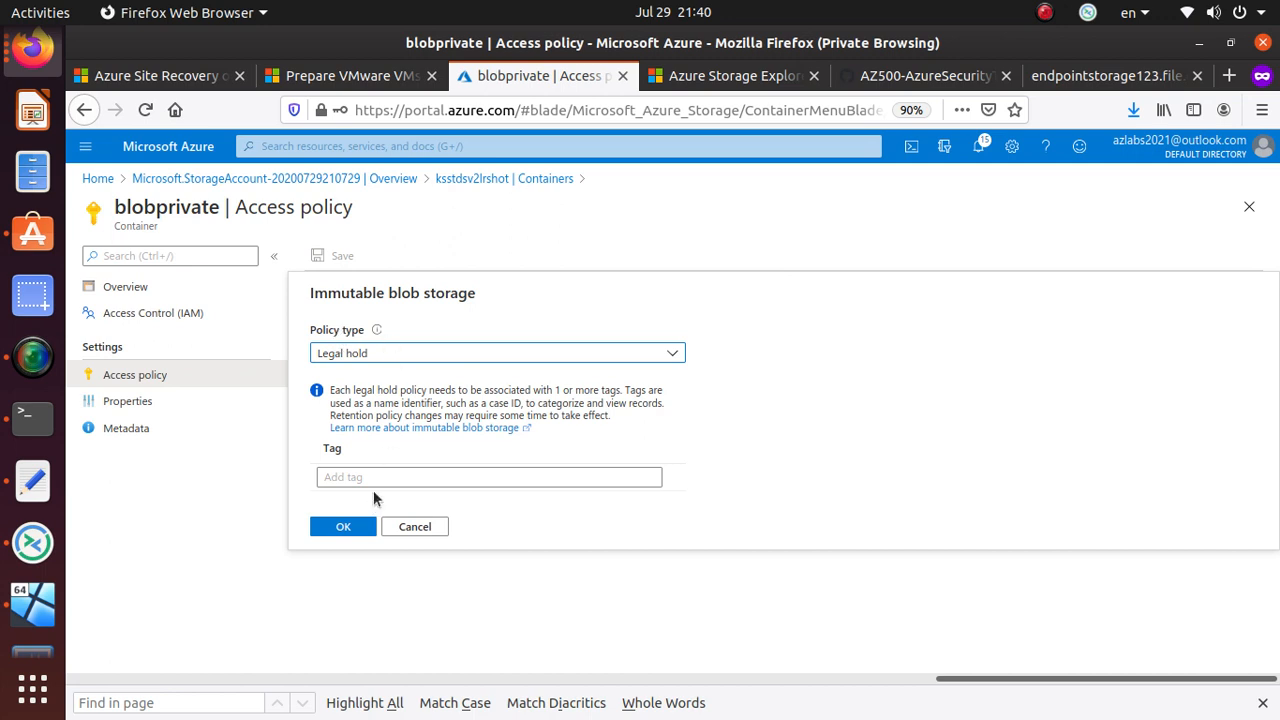
pyautogui.click(436, 353)
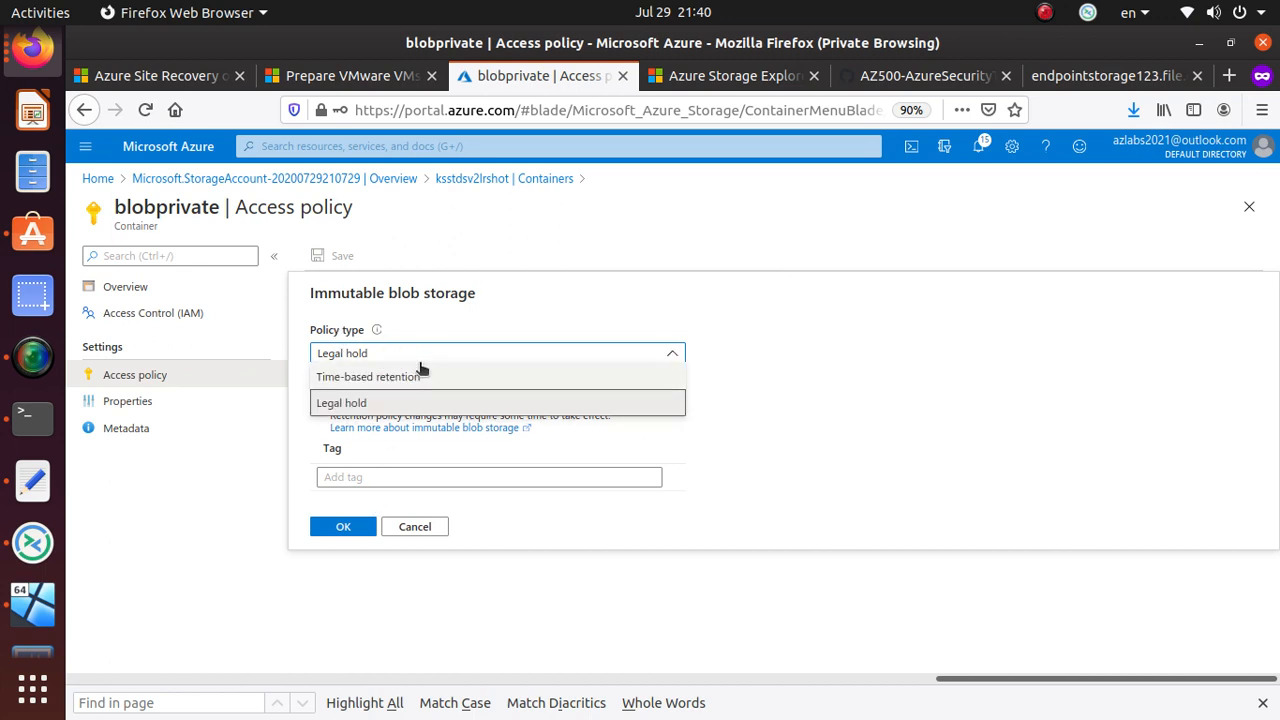
pyautogui.click(419, 376)
pyautogui.click(643, 405)
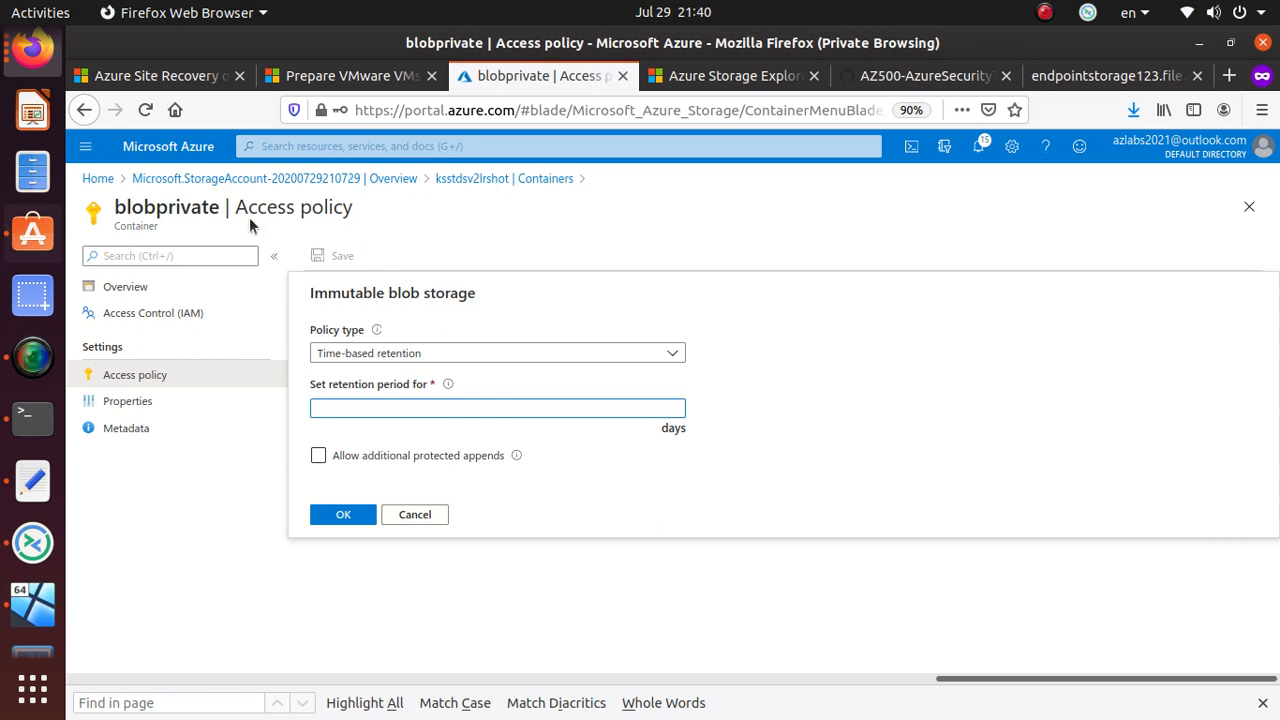
pyautogui.click(487, 180)
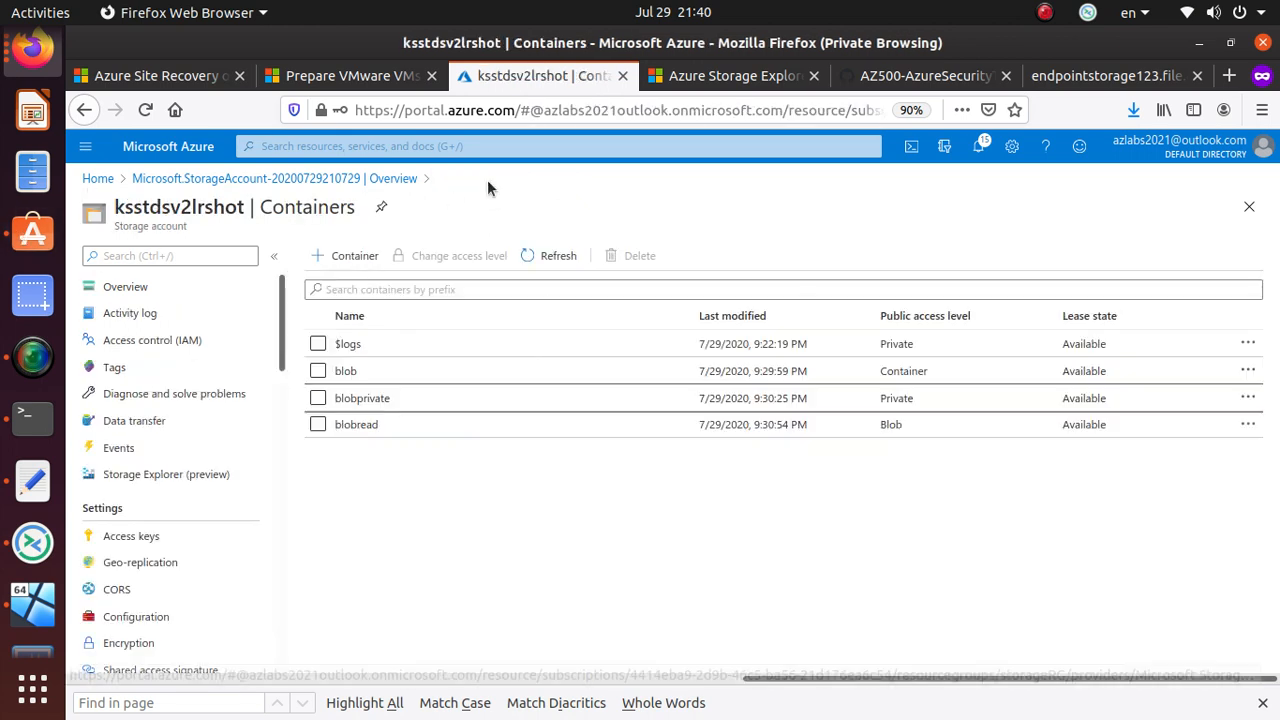
# - Upload template.json from the ax500x folder to blobread and copy its blob URL
pyautogui.click(372, 429)
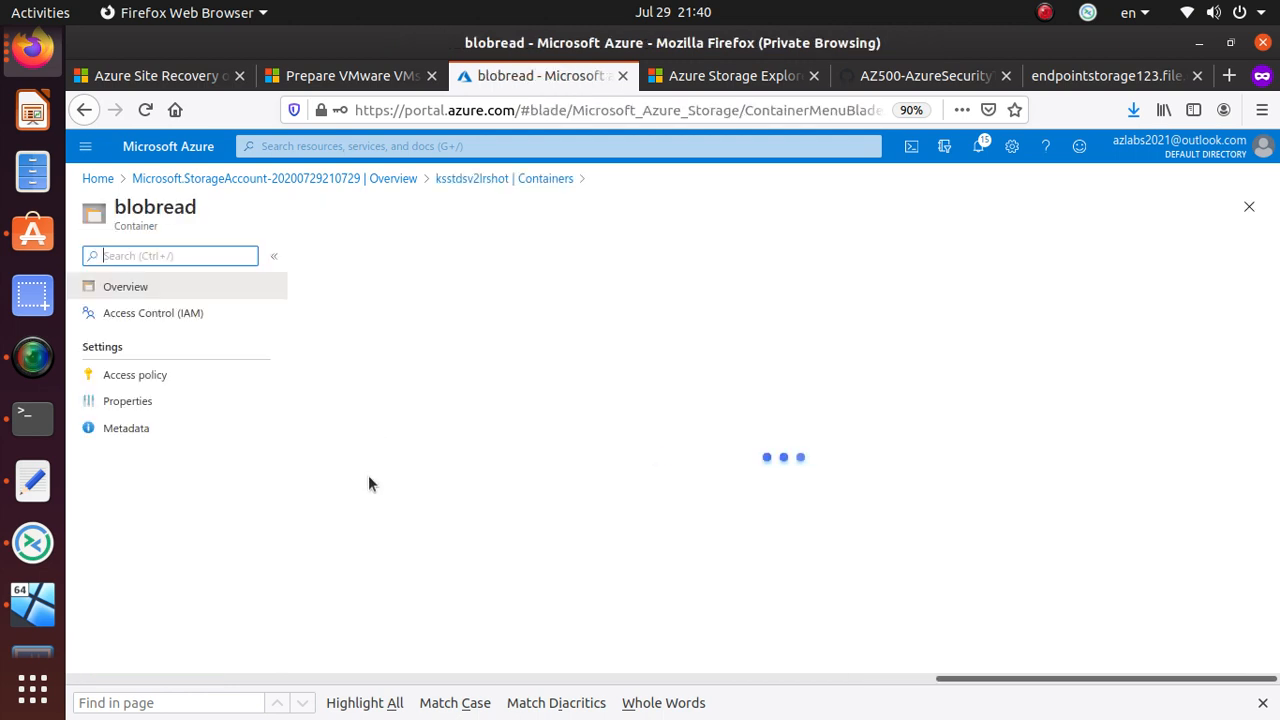
pyautogui.click(345, 257)
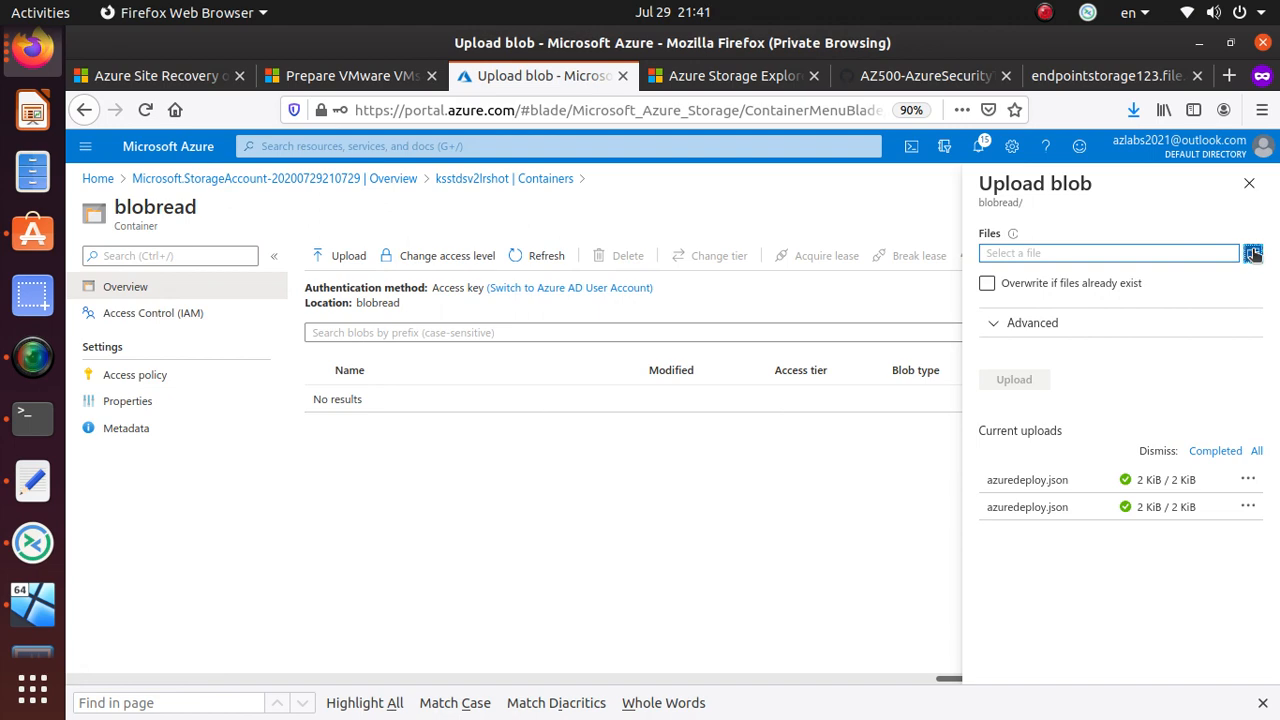
pyautogui.click(1252, 252)
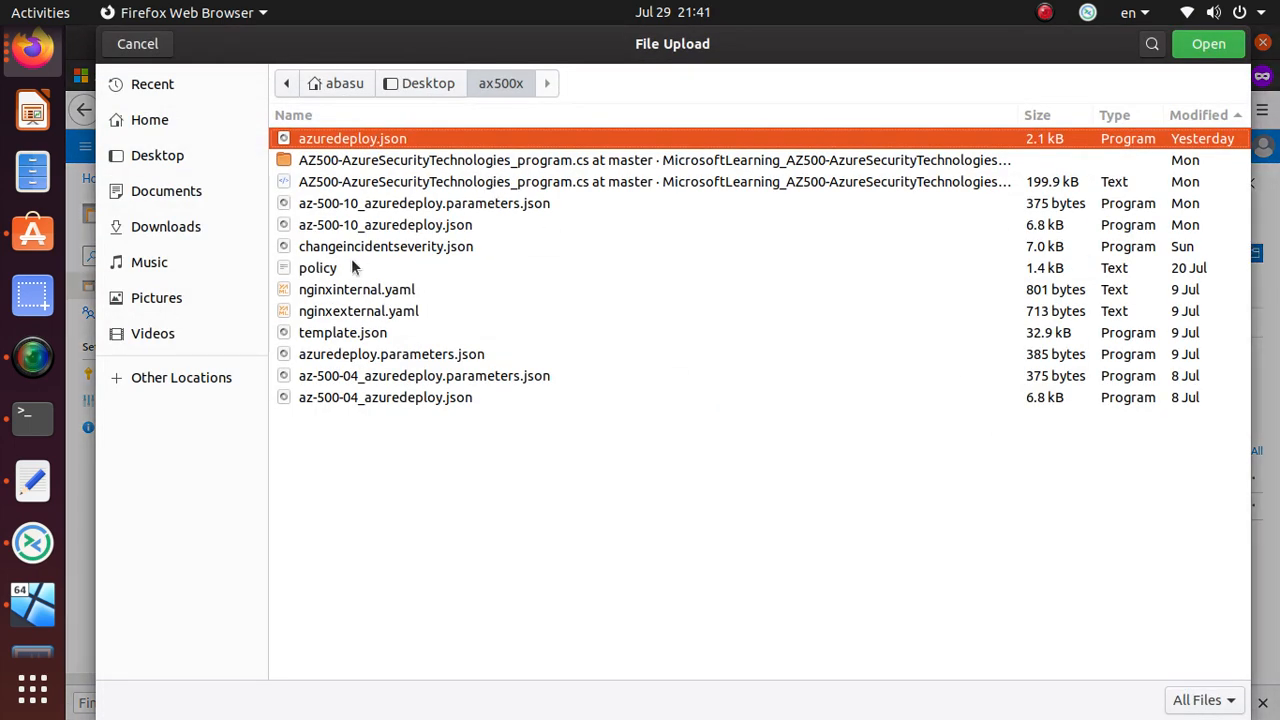
pyautogui.click(368, 336)
pyautogui.click(1224, 44)
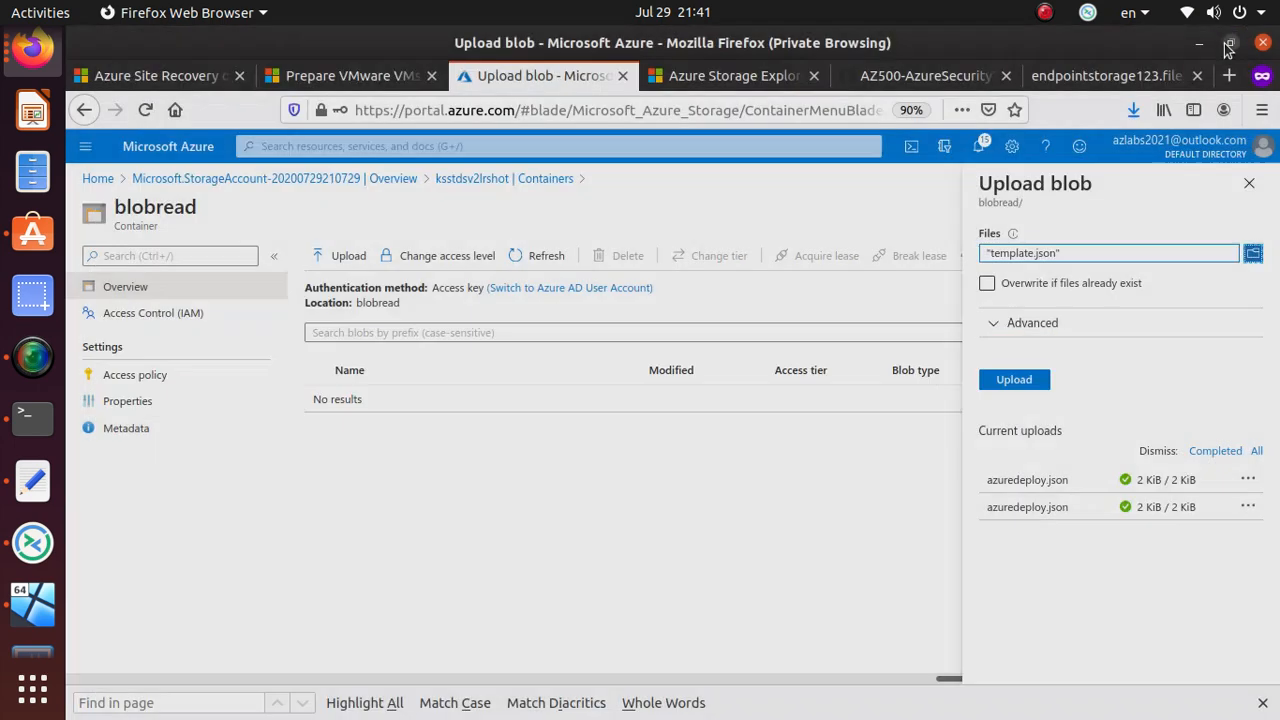
pyautogui.click(1014, 384)
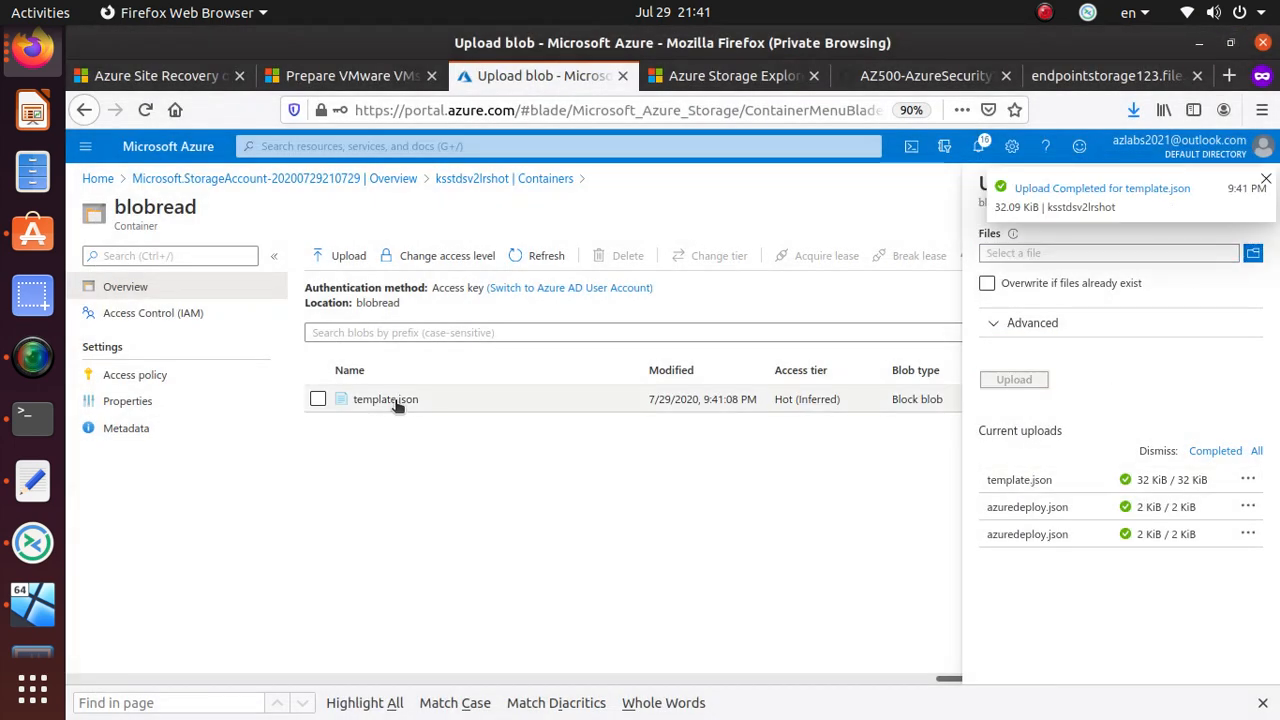
pyautogui.click(397, 400)
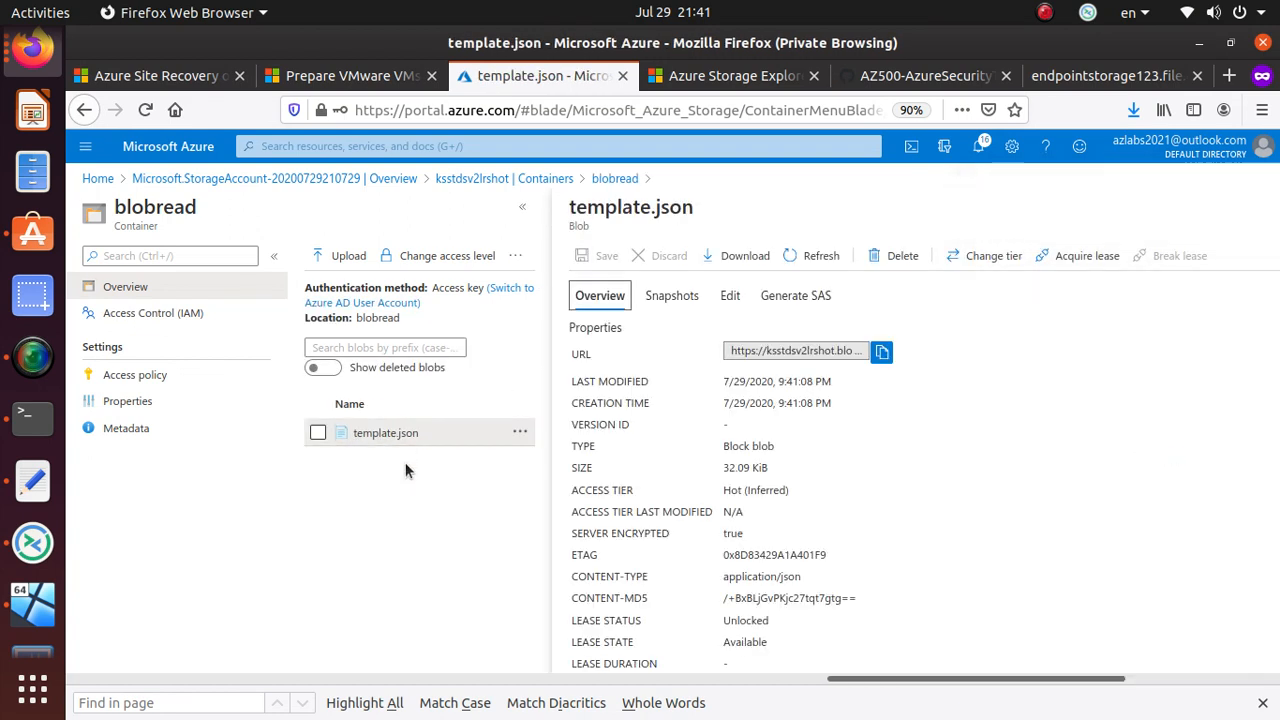
pyautogui.click(881, 351)
# - Open the template.json blob URL in a new private window and view it as raw JSON
pyautogui.click(1262, 112)
pyautogui.click(1017, 243)
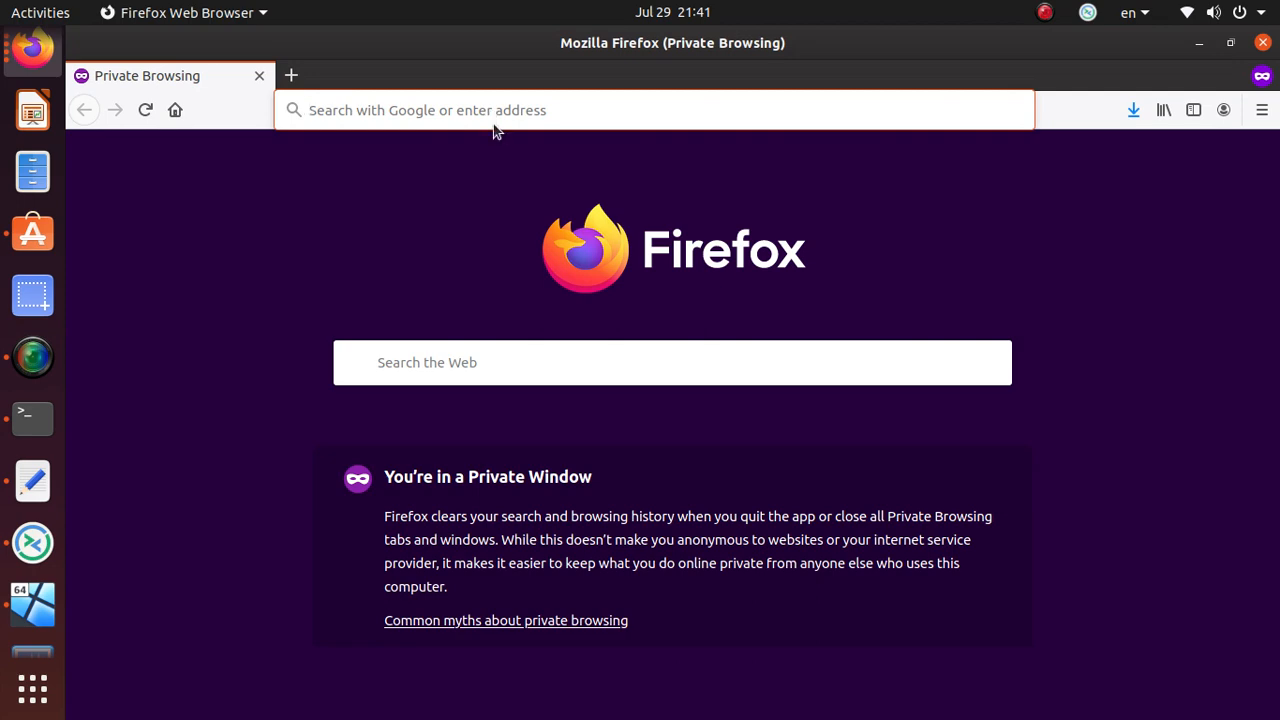
pyautogui.hotkey('ctrl', 'v')
pyautogui.press('Return')
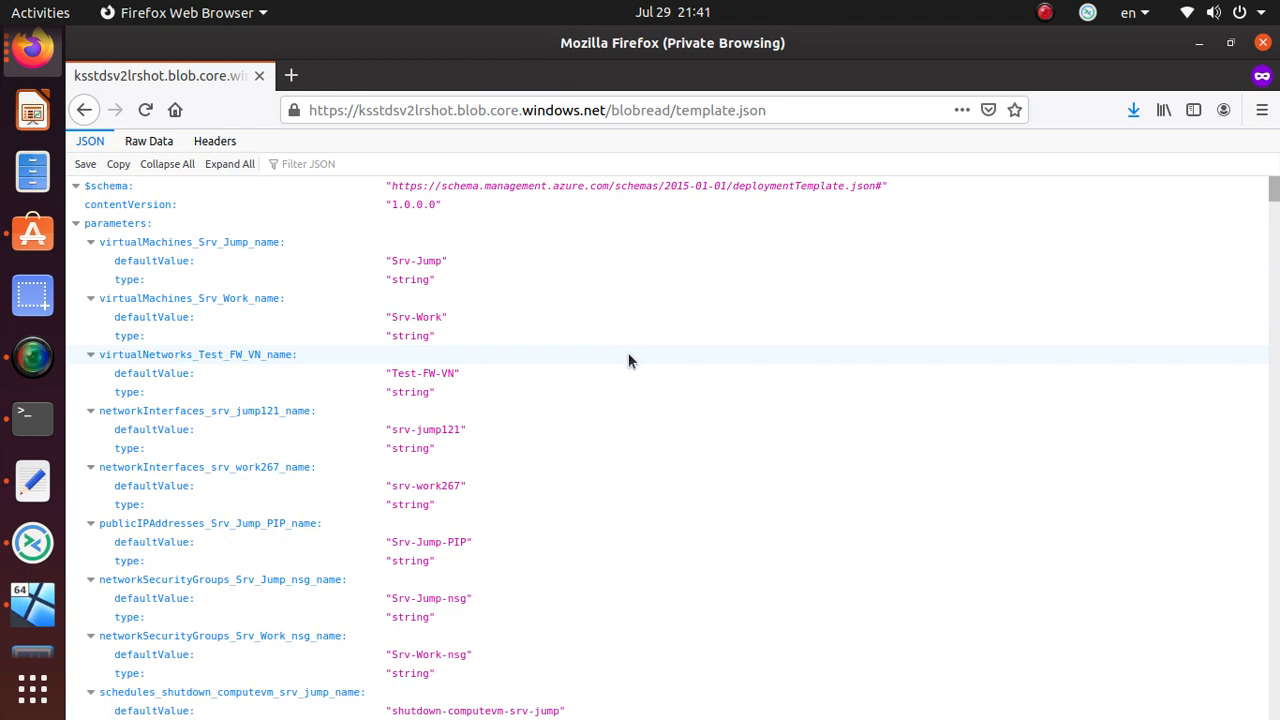
pyautogui.click(150, 145)
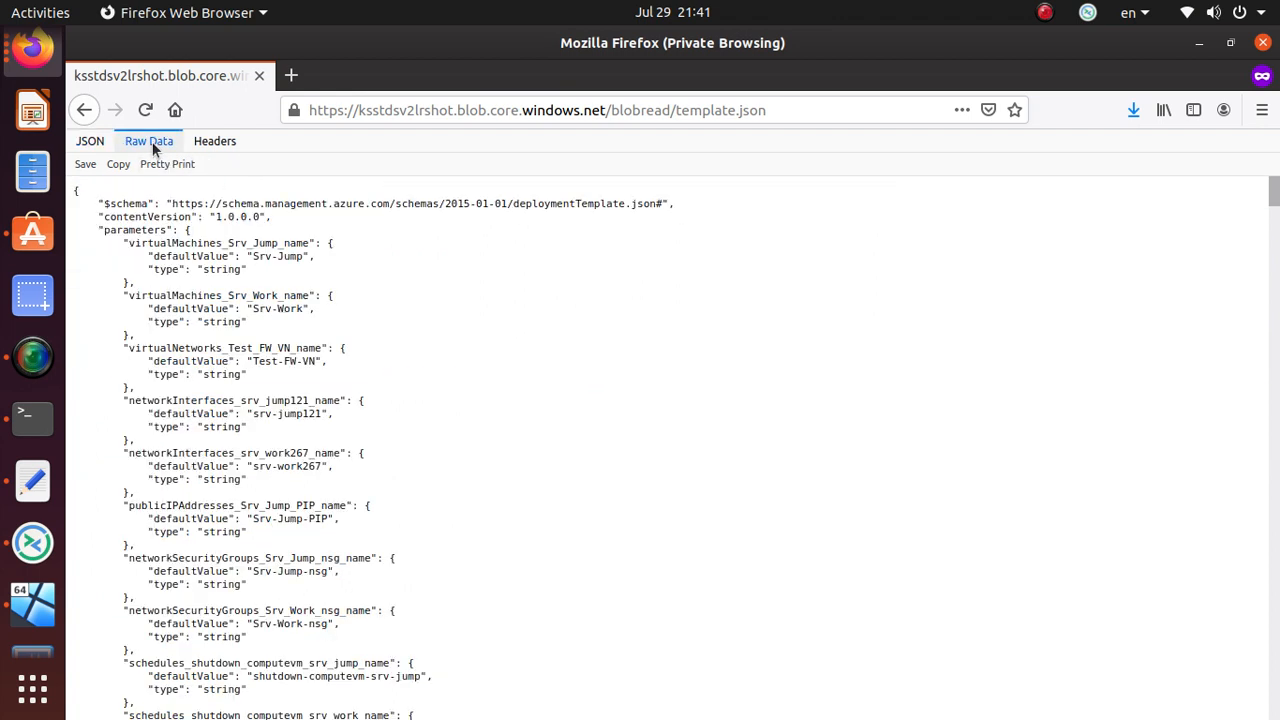
pyautogui.click(92, 112)
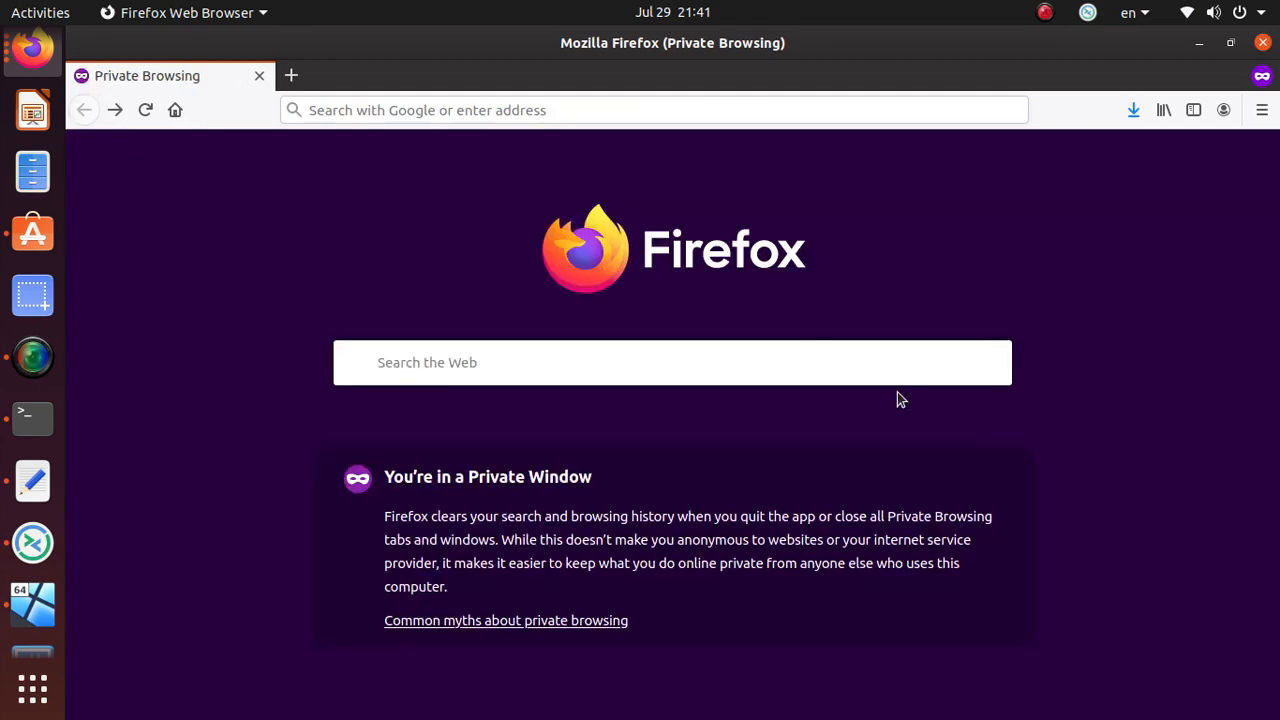
pyautogui.hotkey('alt', 'Tab')
pyautogui.scroll(-3, 805, 500)
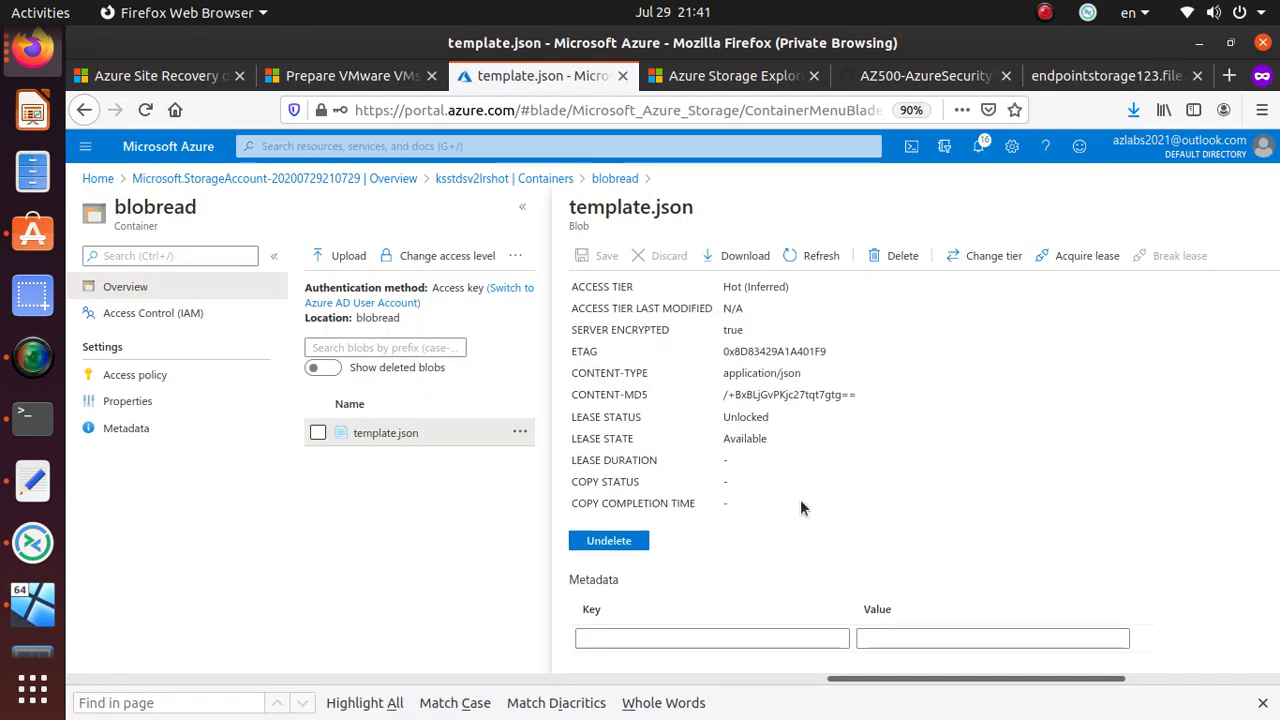
# - Change template.json's access tier from Hot to Cool and save
pyautogui.scroll(3, 802, 500)
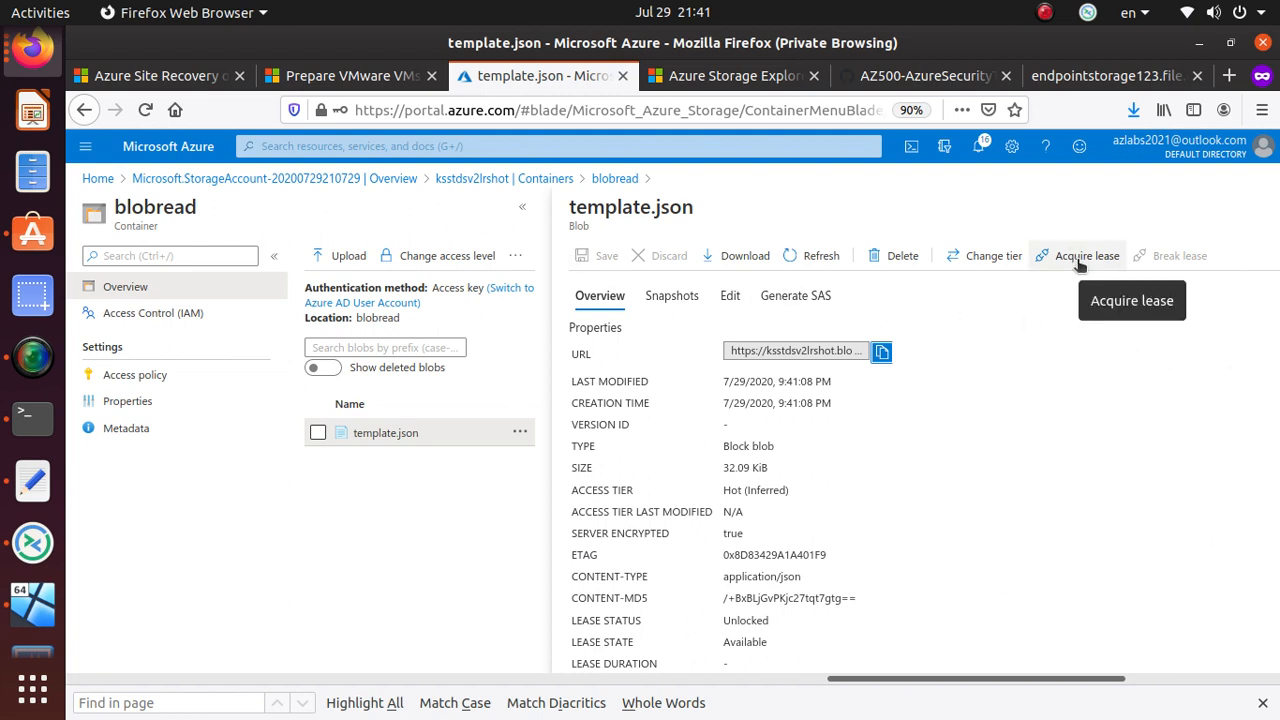
pyautogui.click(990, 267)
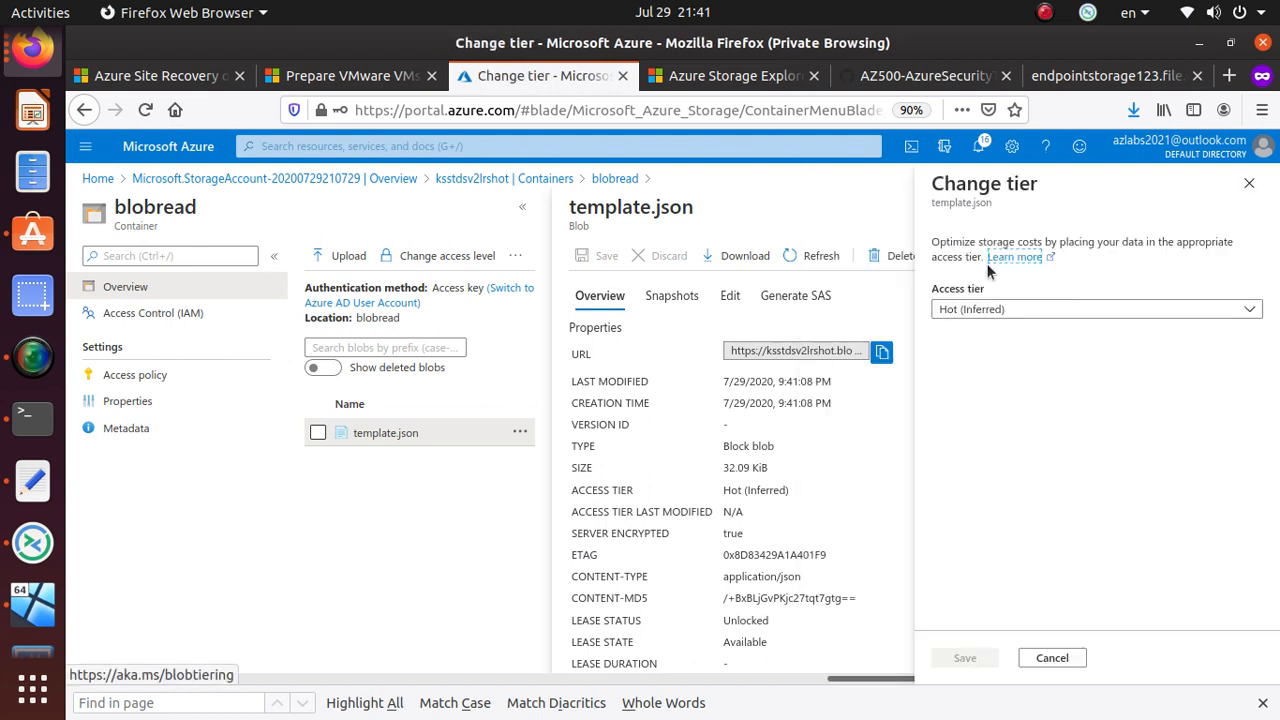
pyautogui.click(1014, 310)
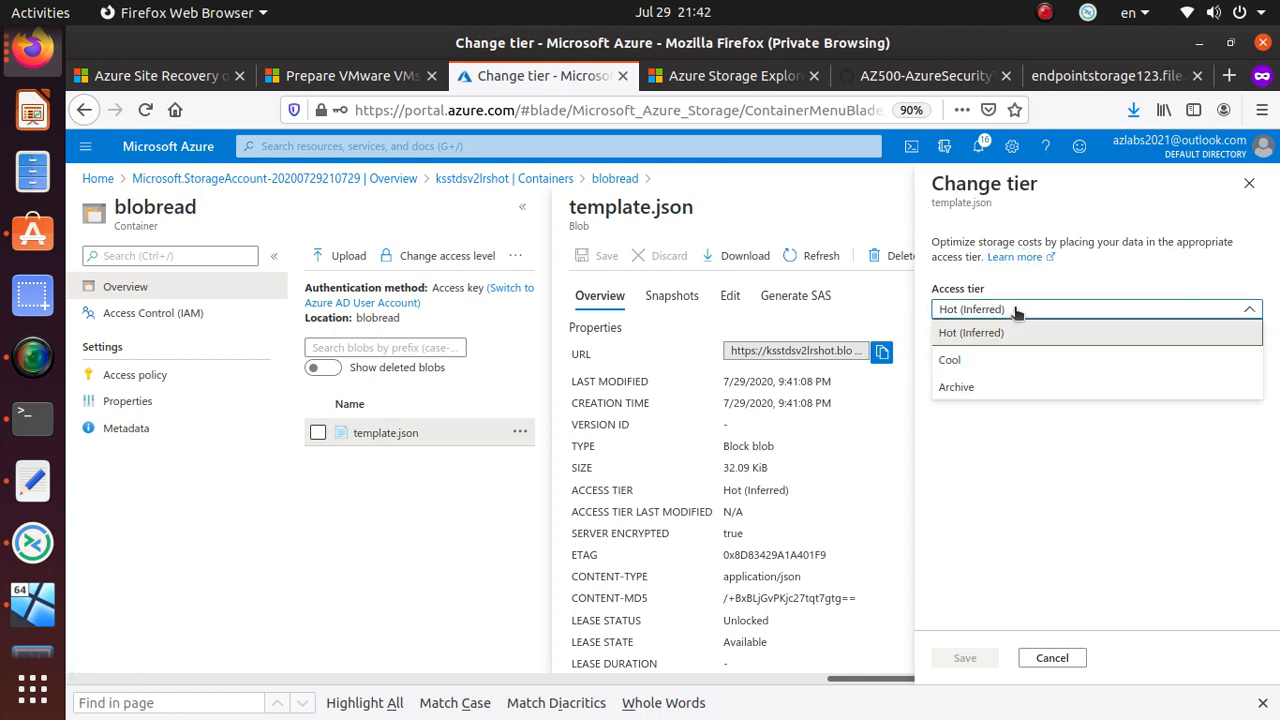
pyautogui.click(992, 360)
pyautogui.click(965, 657)
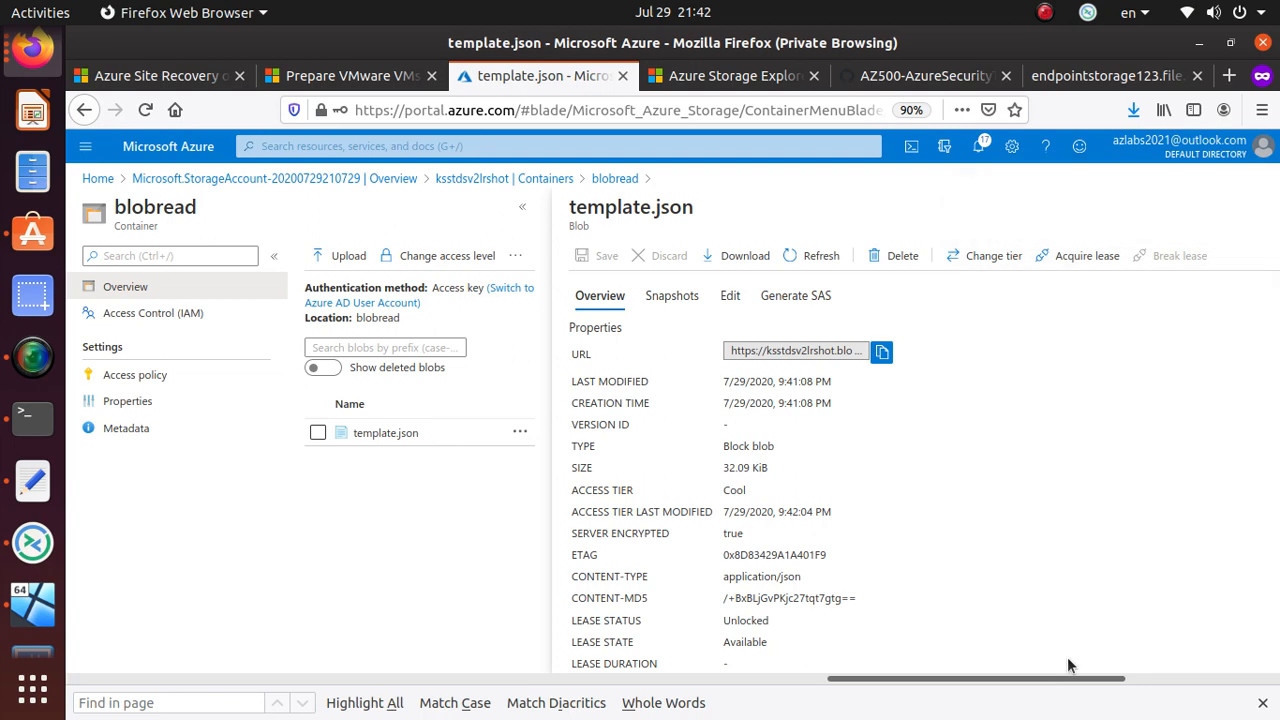
pyautogui.hotkey('alt', 'Tab')
pyautogui.hotkey('alt', 'Tab')
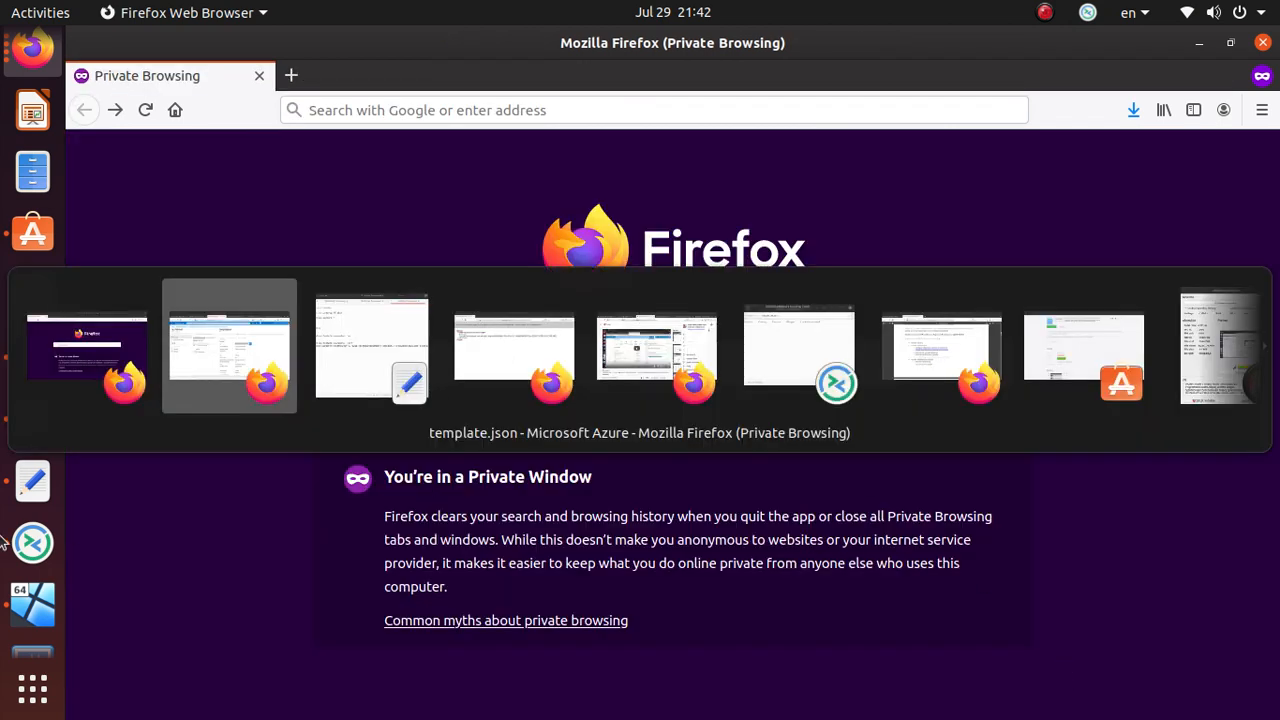
# - Add the note '2. Change acces tier on file level' as line two
pyautogui.click(32, 480)
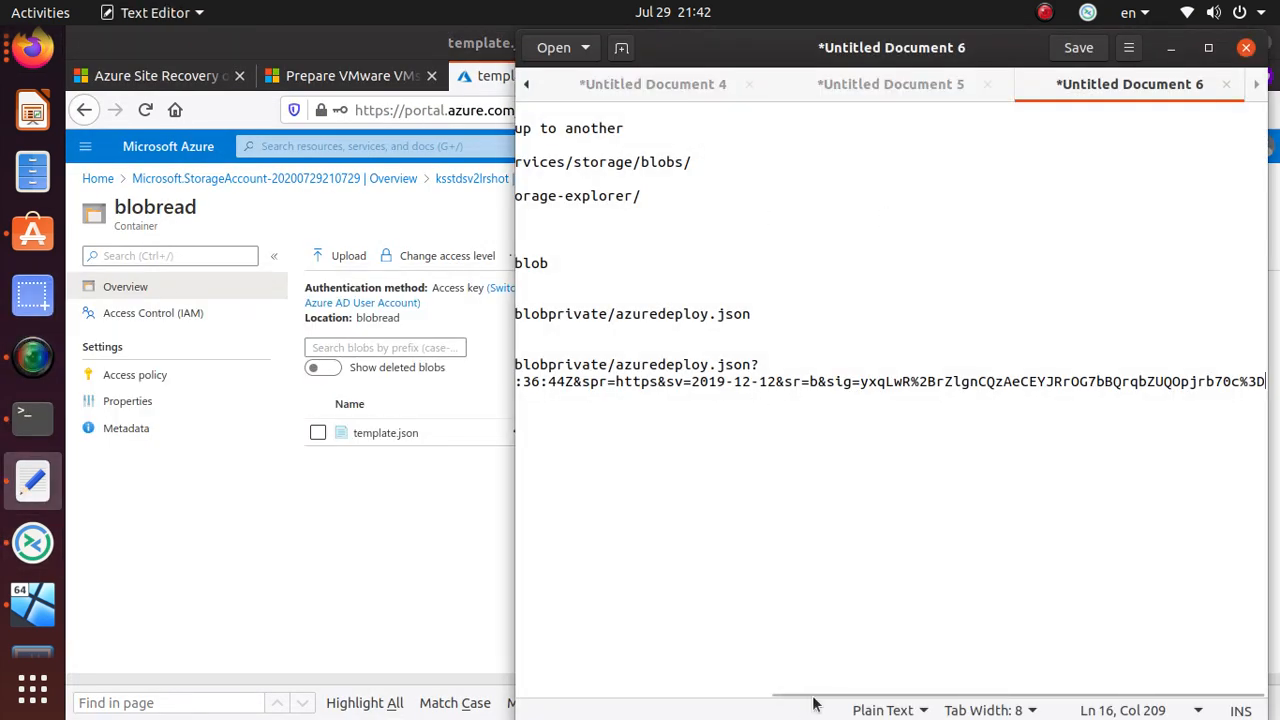
pyautogui.moveTo(813, 704); pyautogui.dragTo(565, 698)
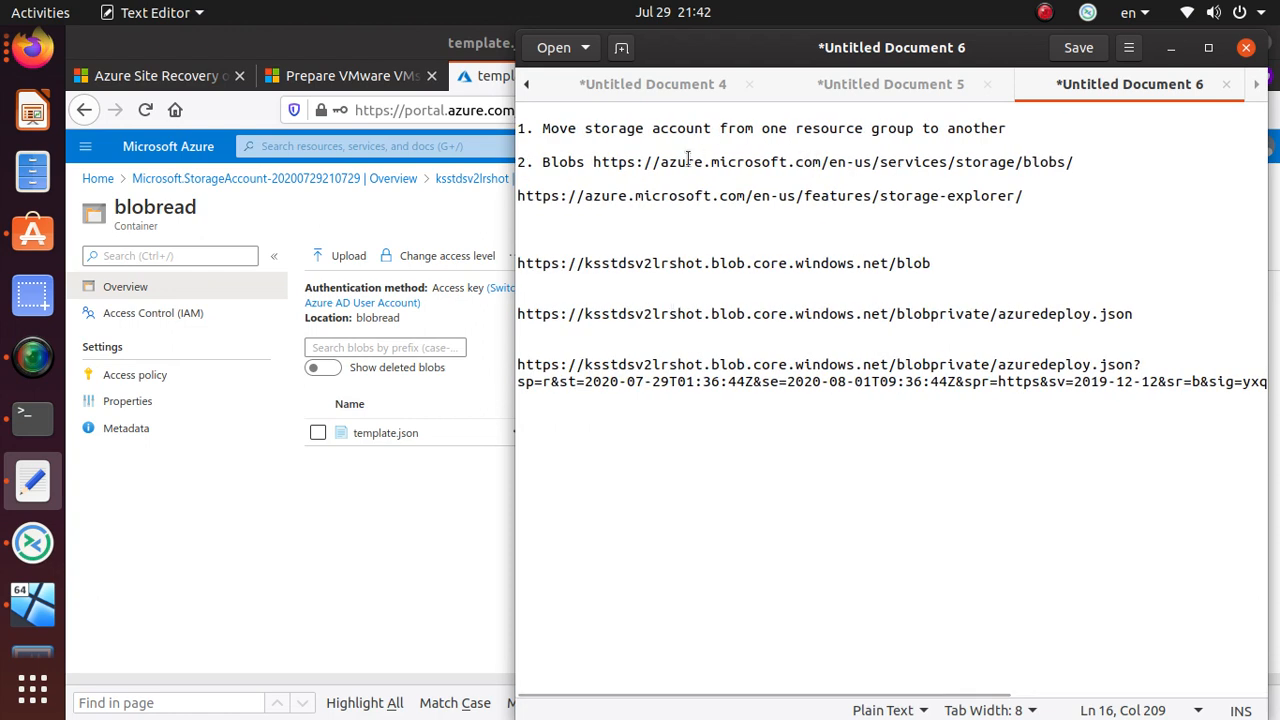
pyautogui.click(1014, 140)
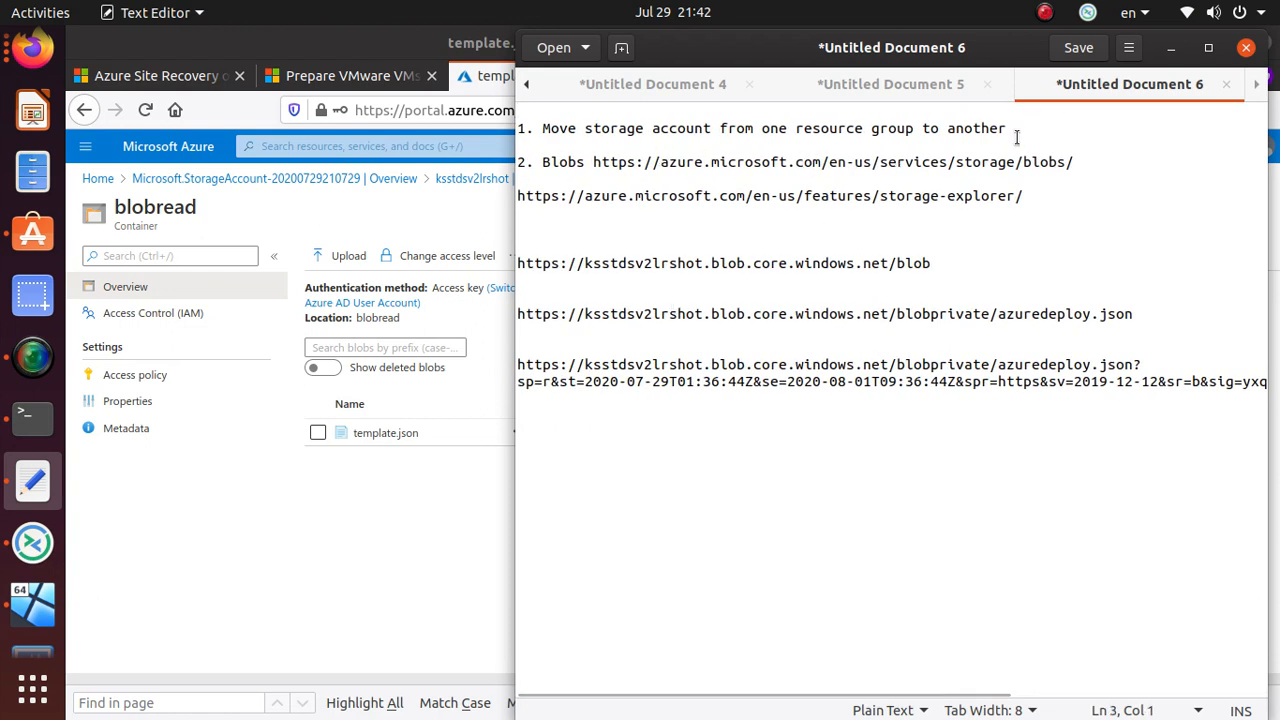
pyautogui.click(1014, 130)
pyautogui.write('2. Cha')
pyautogui.press('BackSpace')
pyautogui.press('BackSpace')
pyautogui.press('BackSpace')
pyautogui.press('BackSpace')
pyautogui.press('BackSpace')
pyautogui.press('BackSpace')
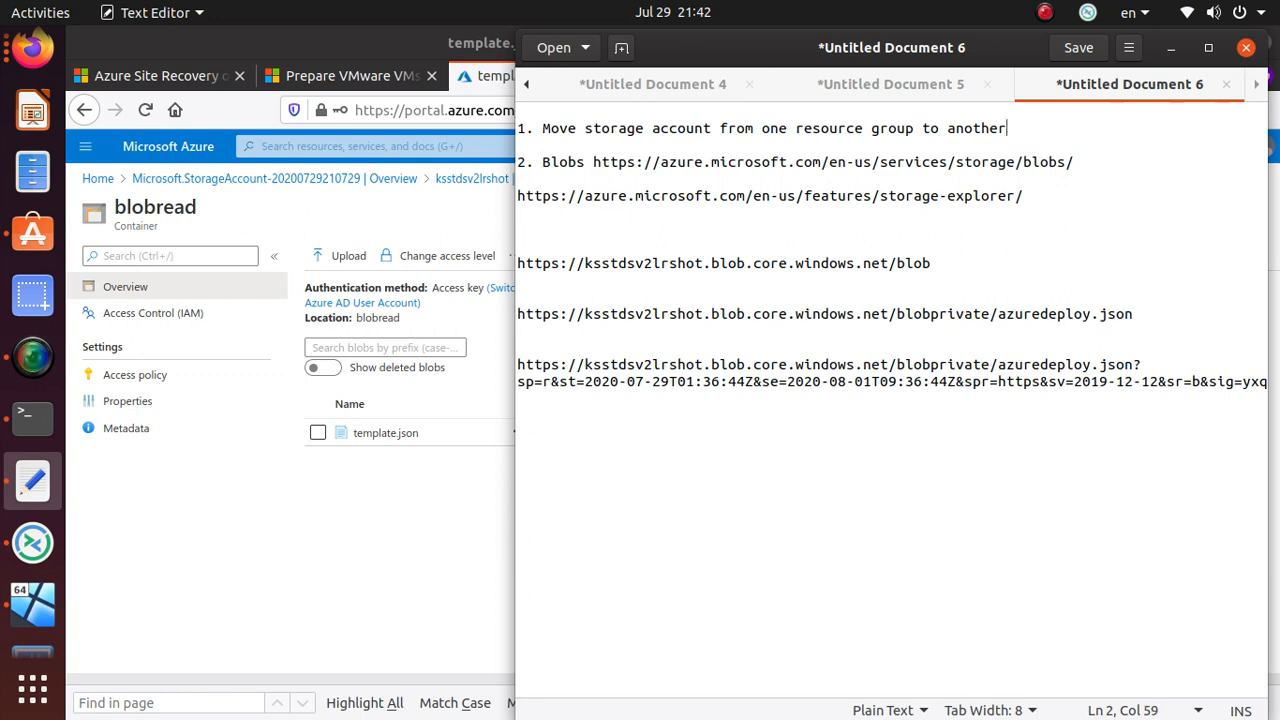
pyautogui.press('Return')
pyautogui.write('2. Chan')
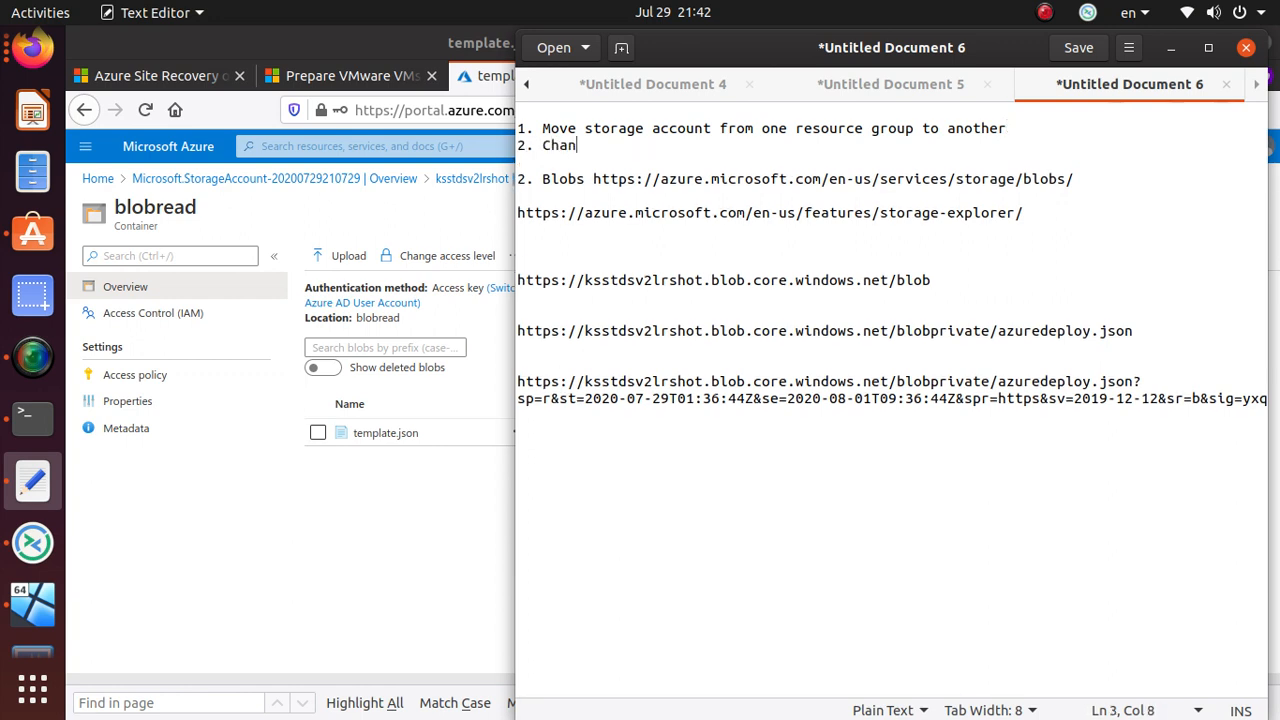
pyautogui.write('ge acces')
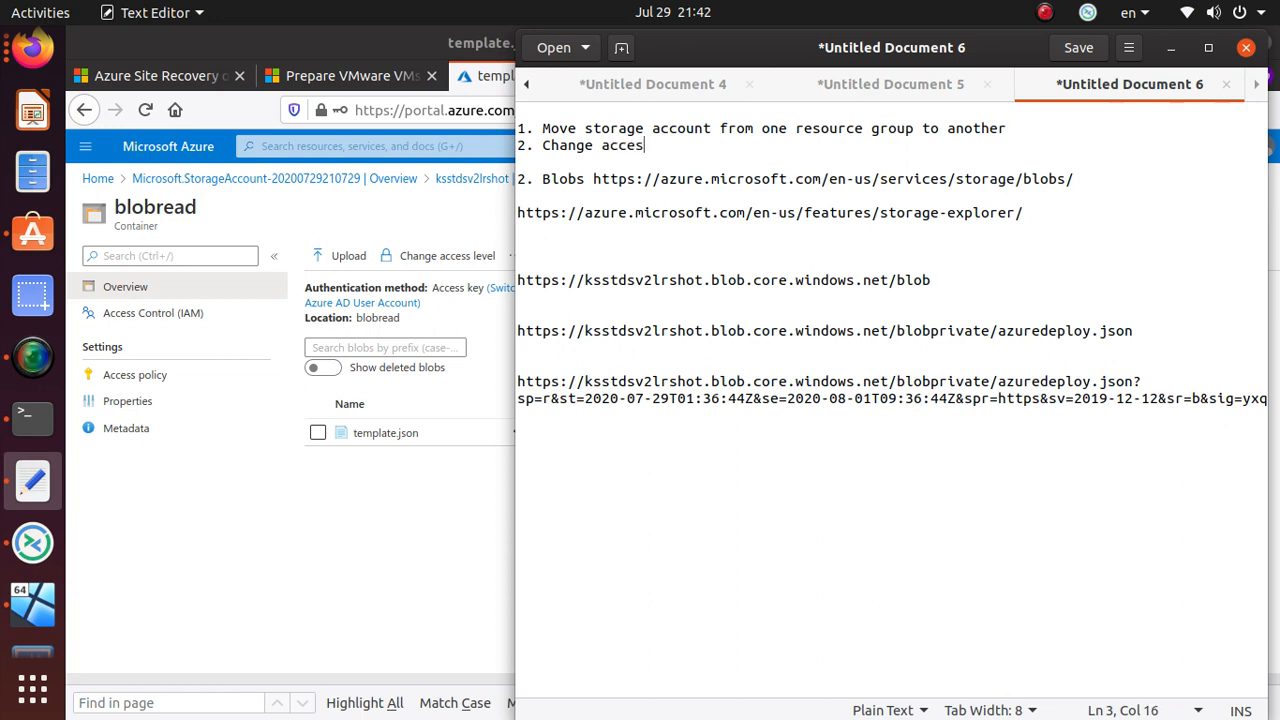
pyautogui.write(' tier on file level')
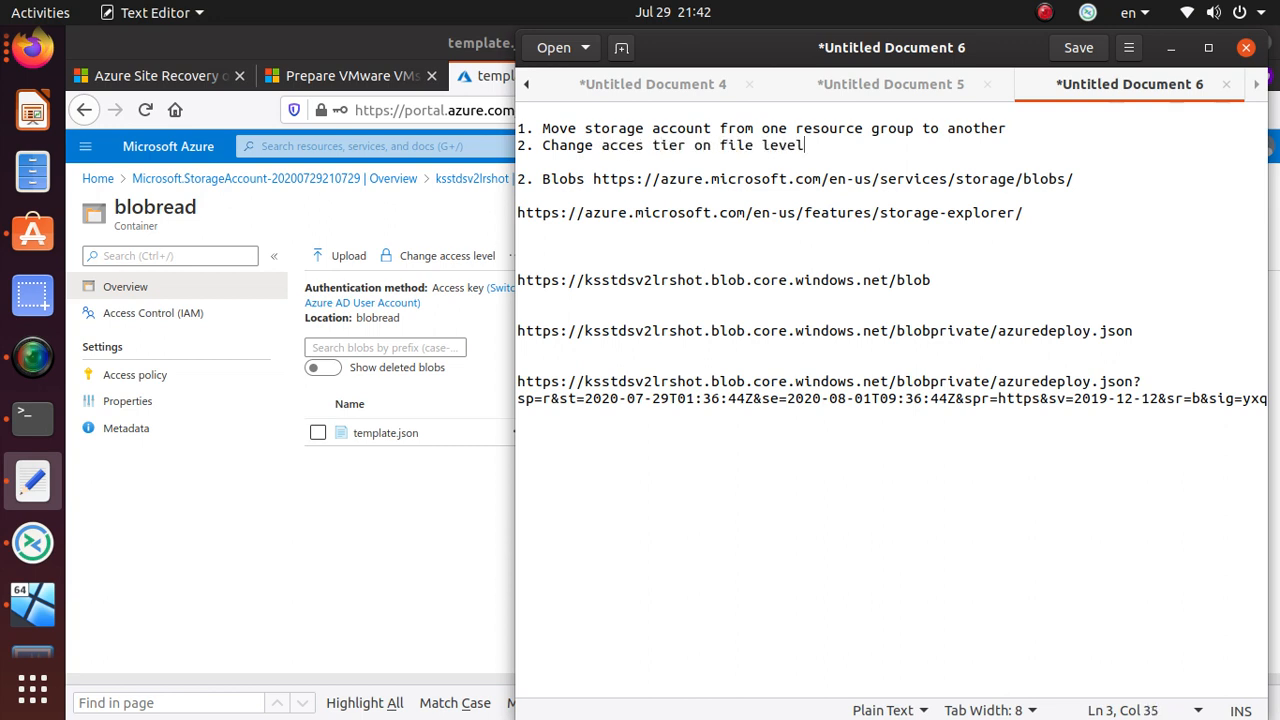
pyautogui.press('Return')
pyautogui.hotkey('alt', 'Tab')
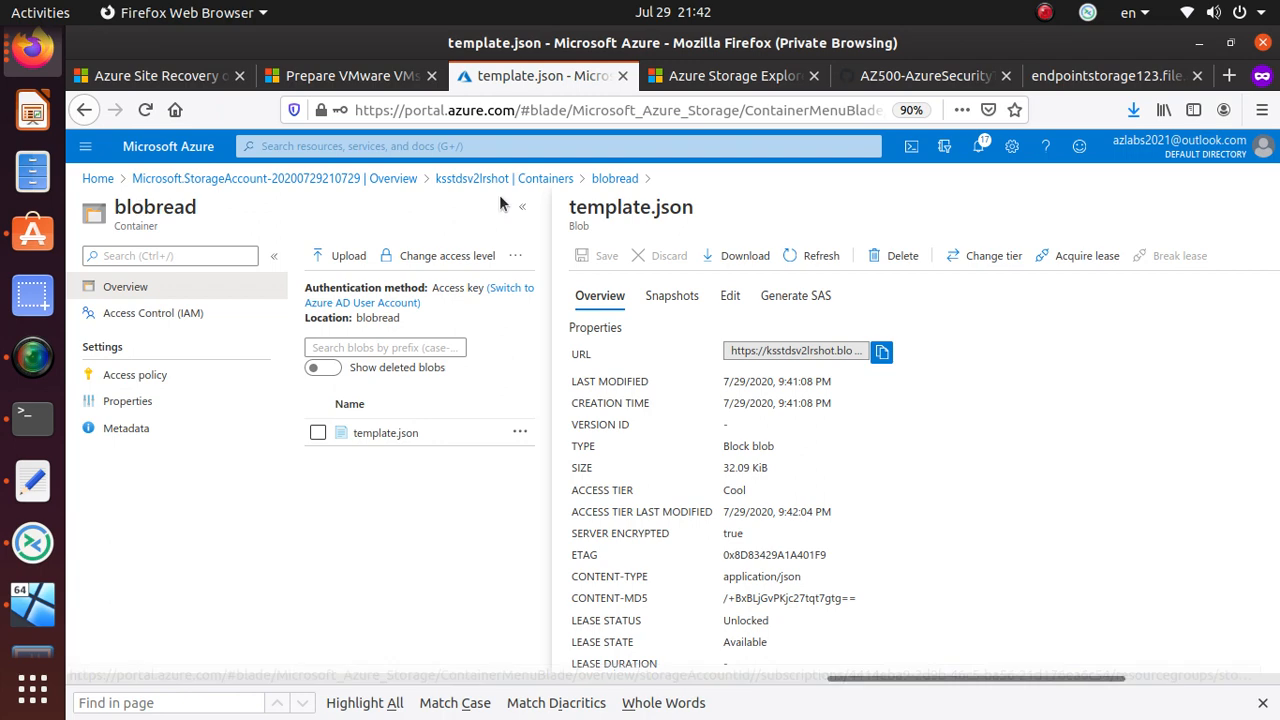
# - Navigate via the Containers breadcrumb to the ksstdsv2lrshot storage account Overview page
pyautogui.click(608, 181)
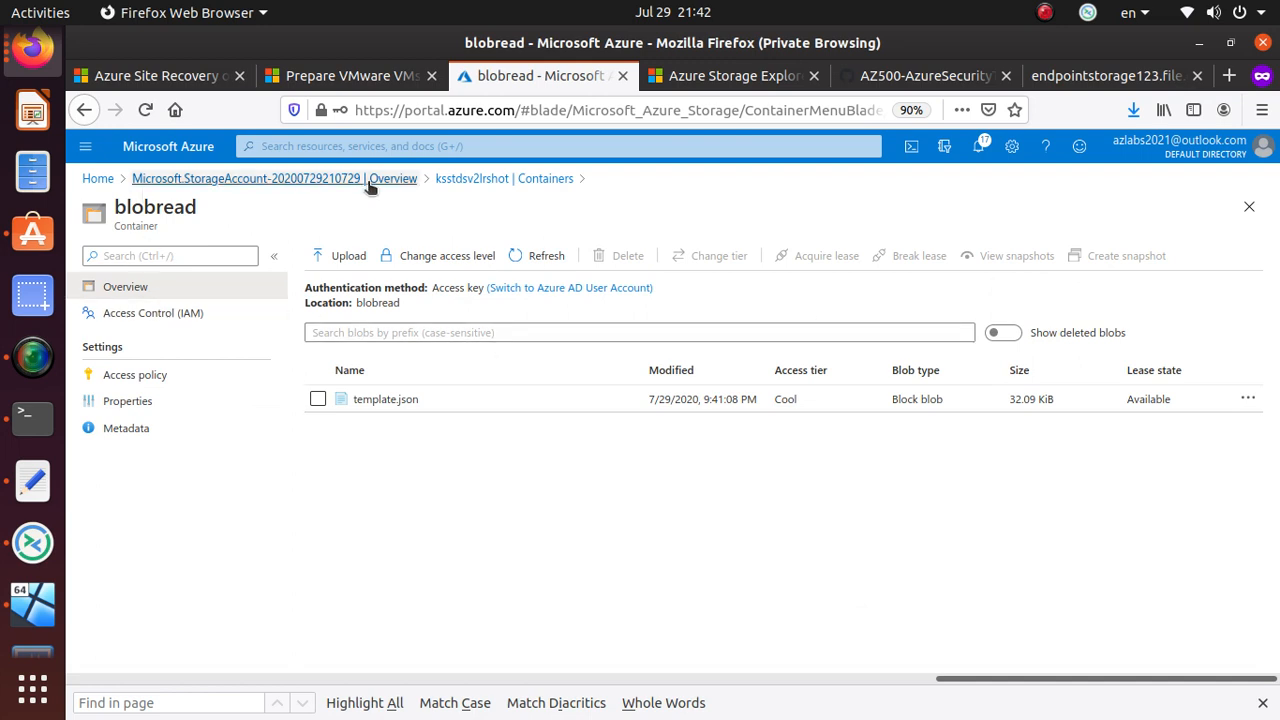
pyautogui.click(469, 181)
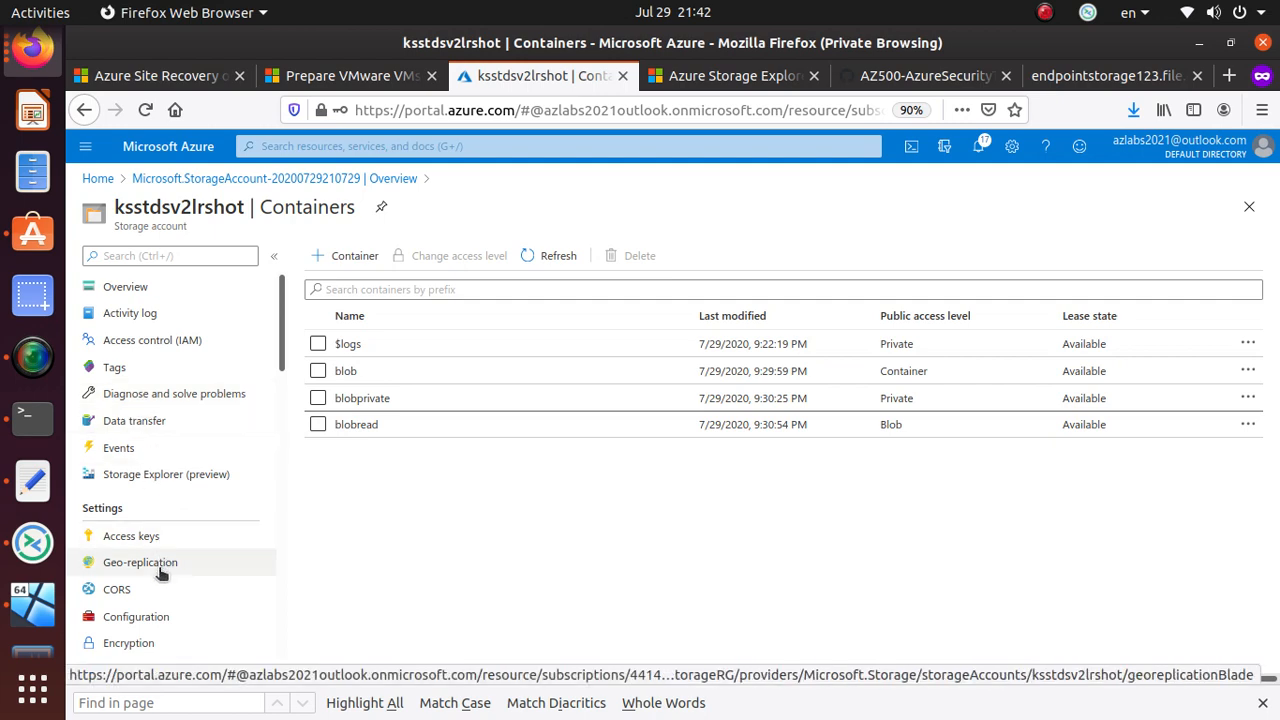
pyautogui.click(153, 287)
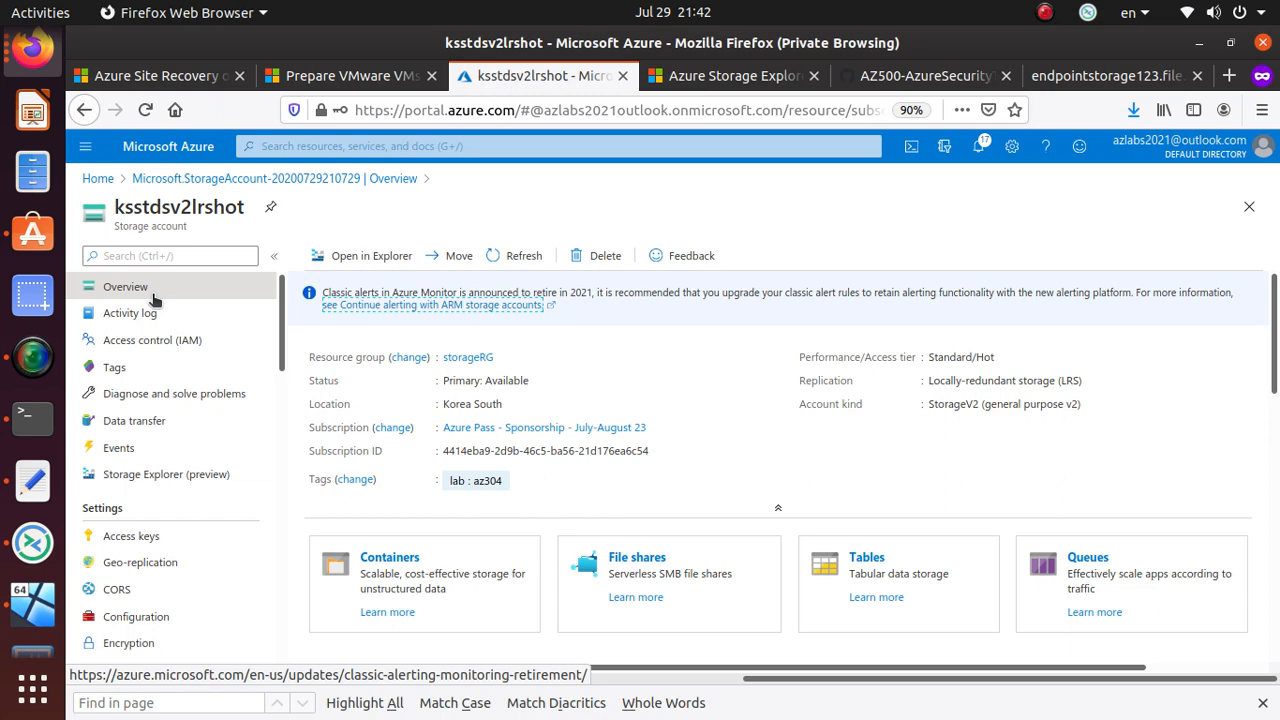
# - Go to the storage account's File shares page, reloading the portal when the new-share panel hangs
pyautogui.click(640, 560)
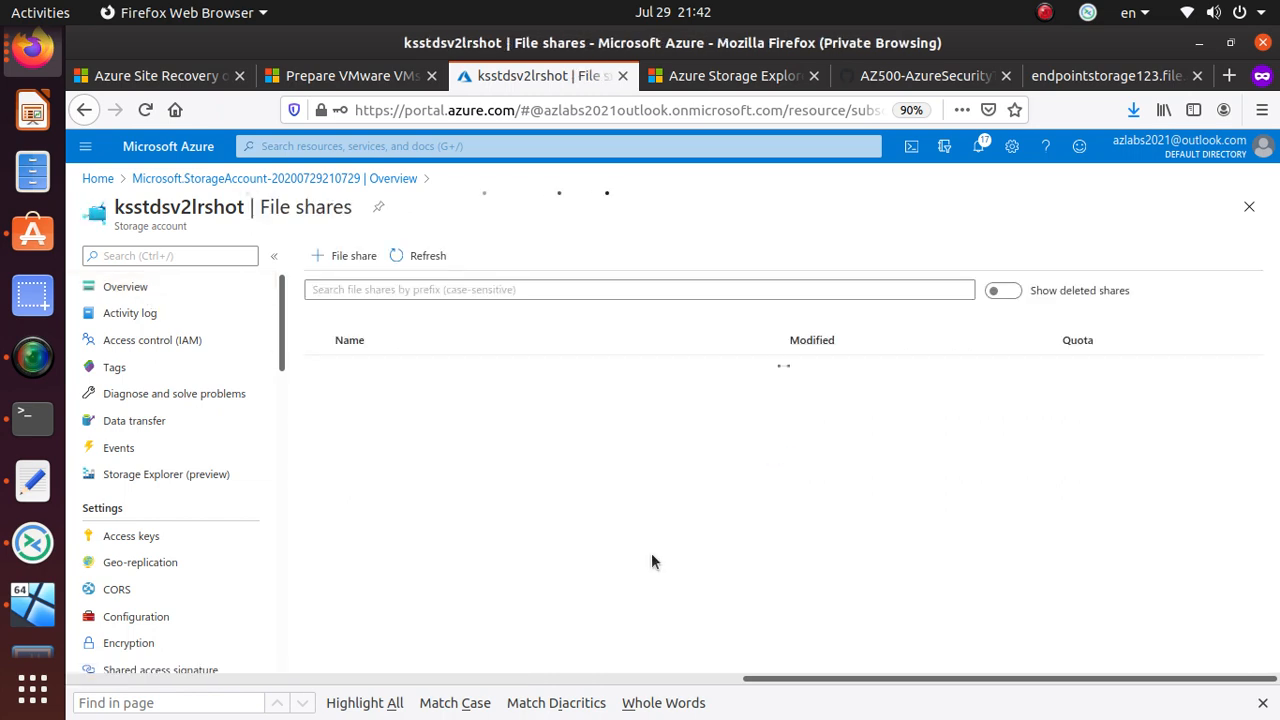
pyautogui.click(352, 258)
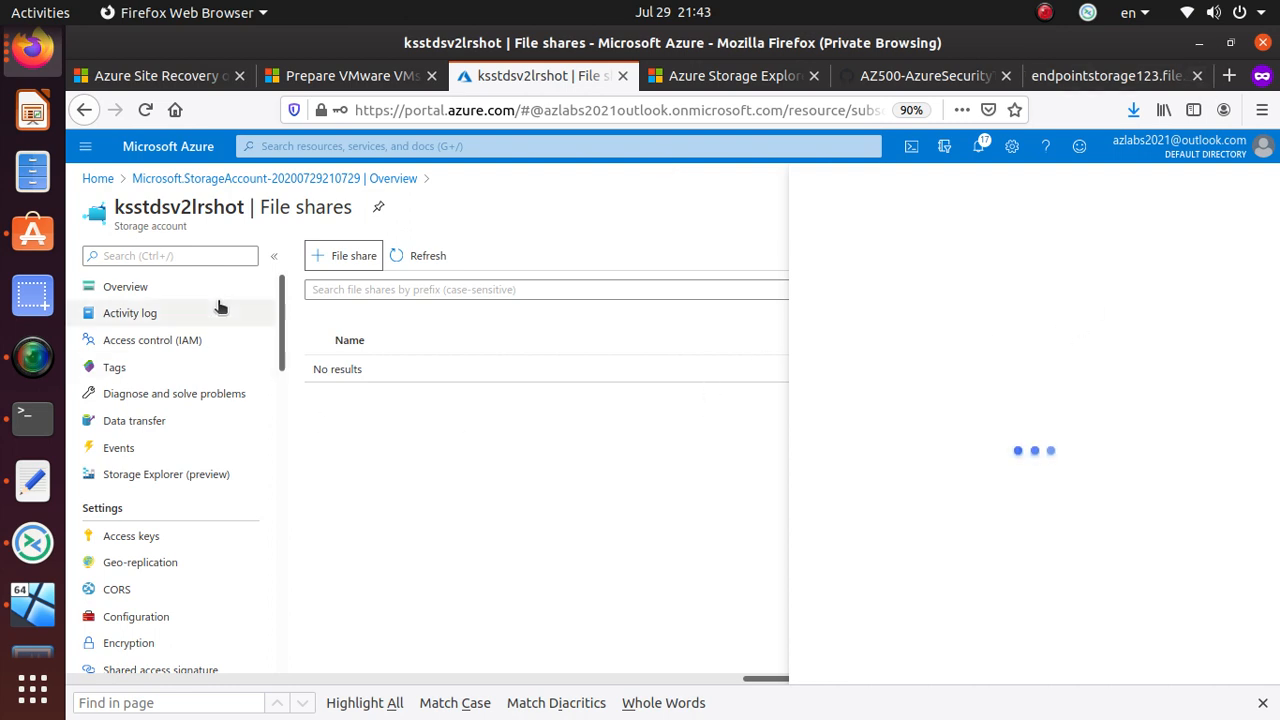
pyautogui.click(147, 112)
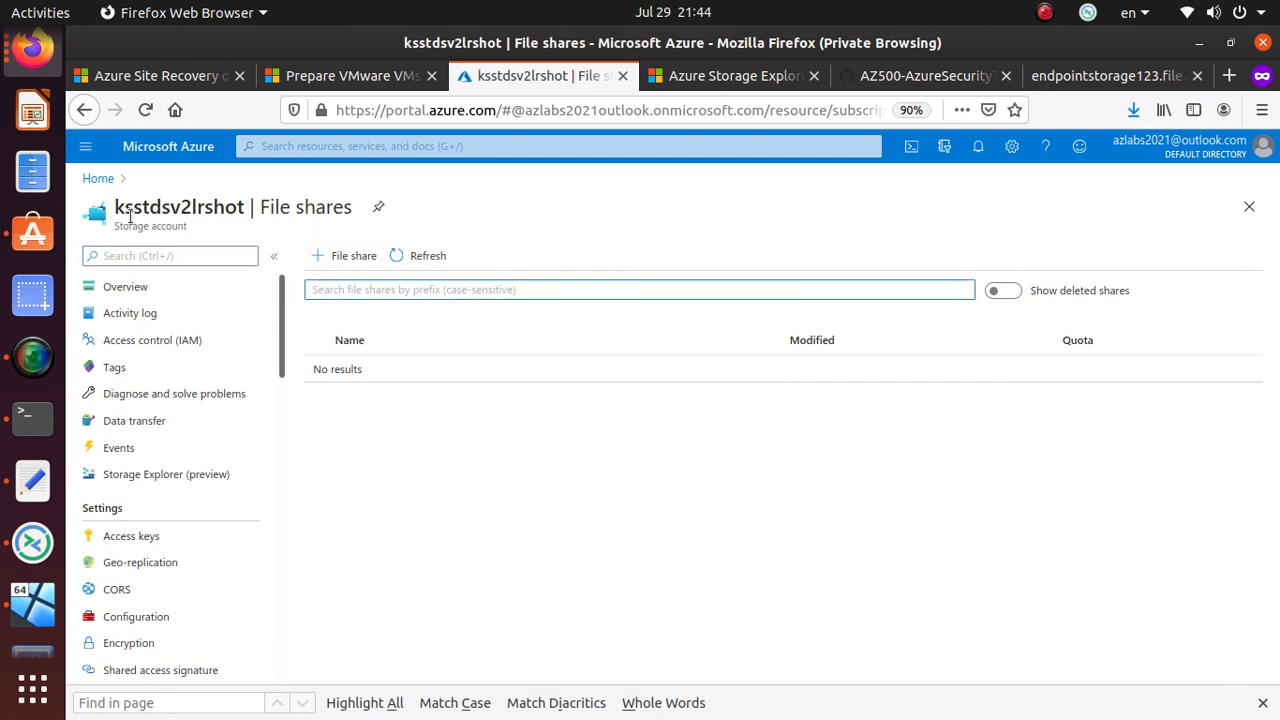
# - Create a new share named 'file' with a quota of 10 GiB
pyautogui.click(347, 266)
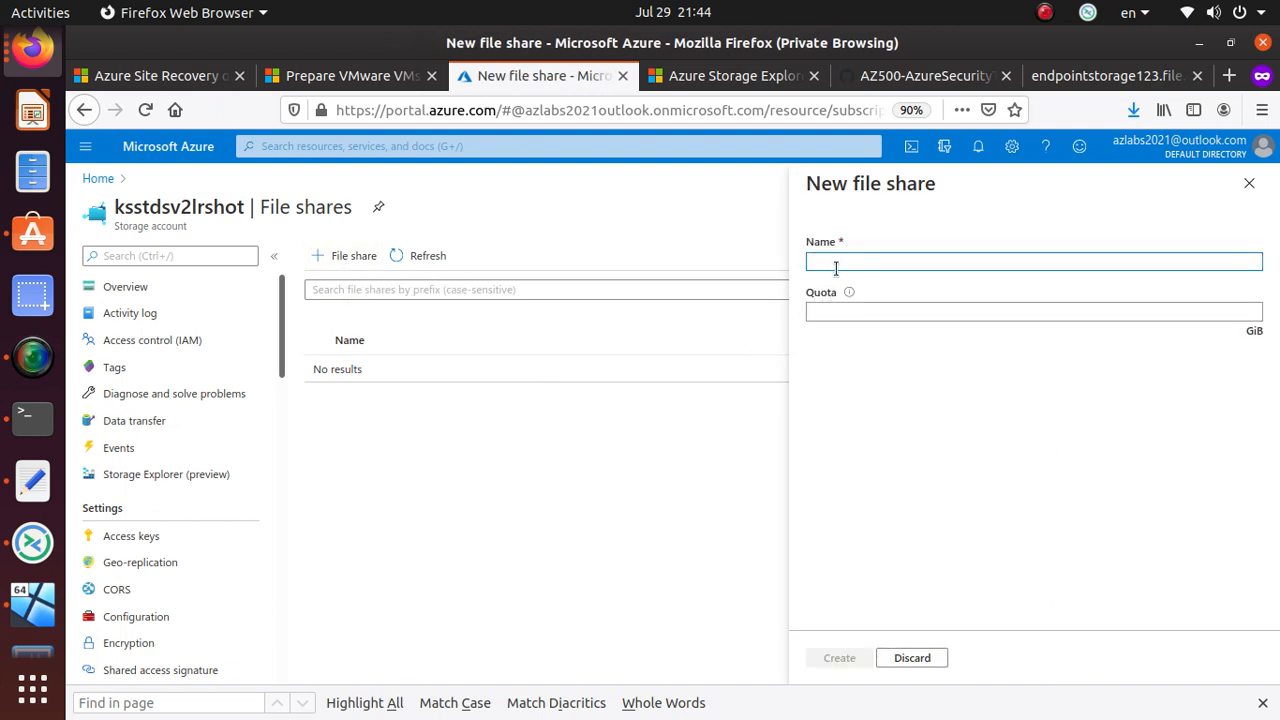
pyautogui.write('file')
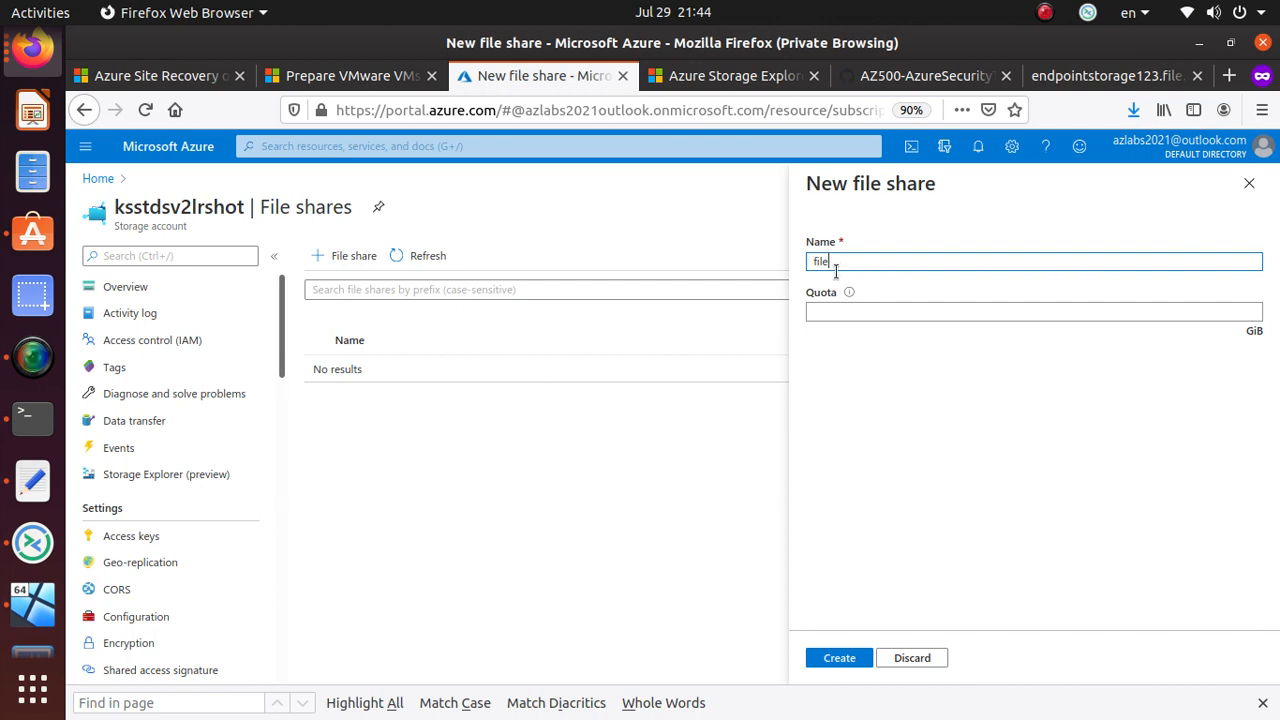
pyautogui.click(911, 322)
pyautogui.click(940, 313)
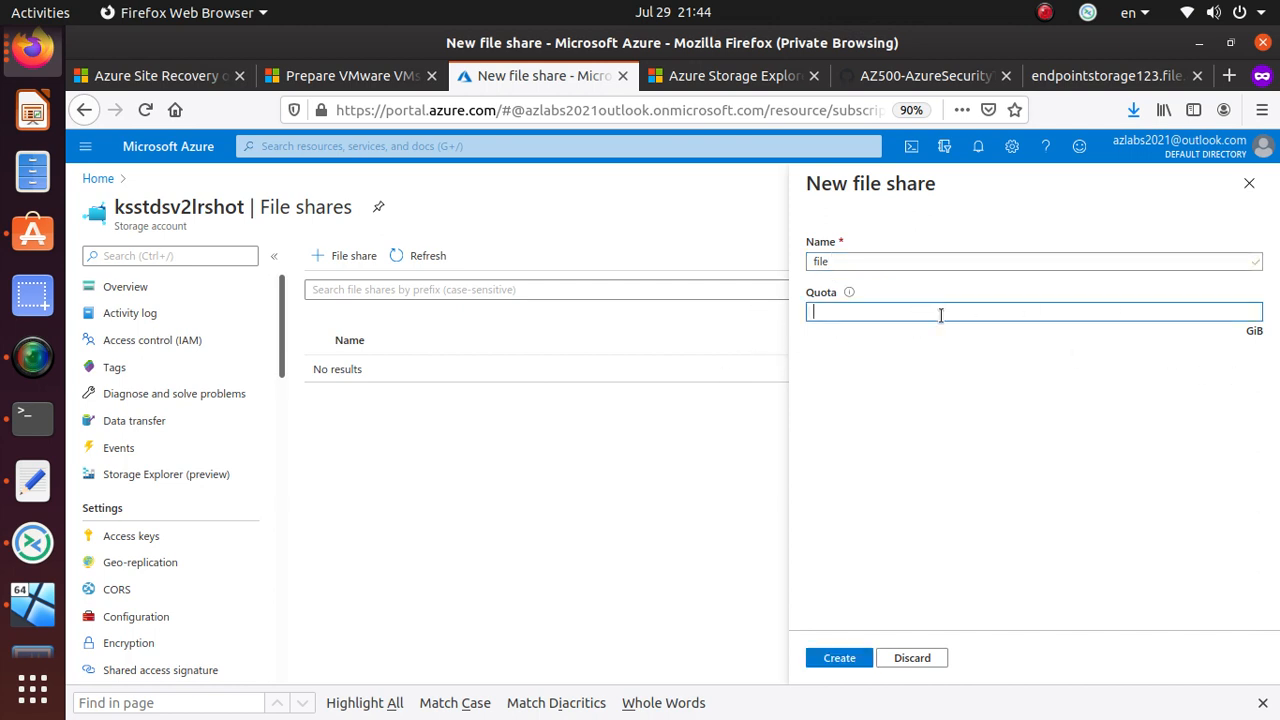
pyautogui.write('10')
pyautogui.click(849, 658)
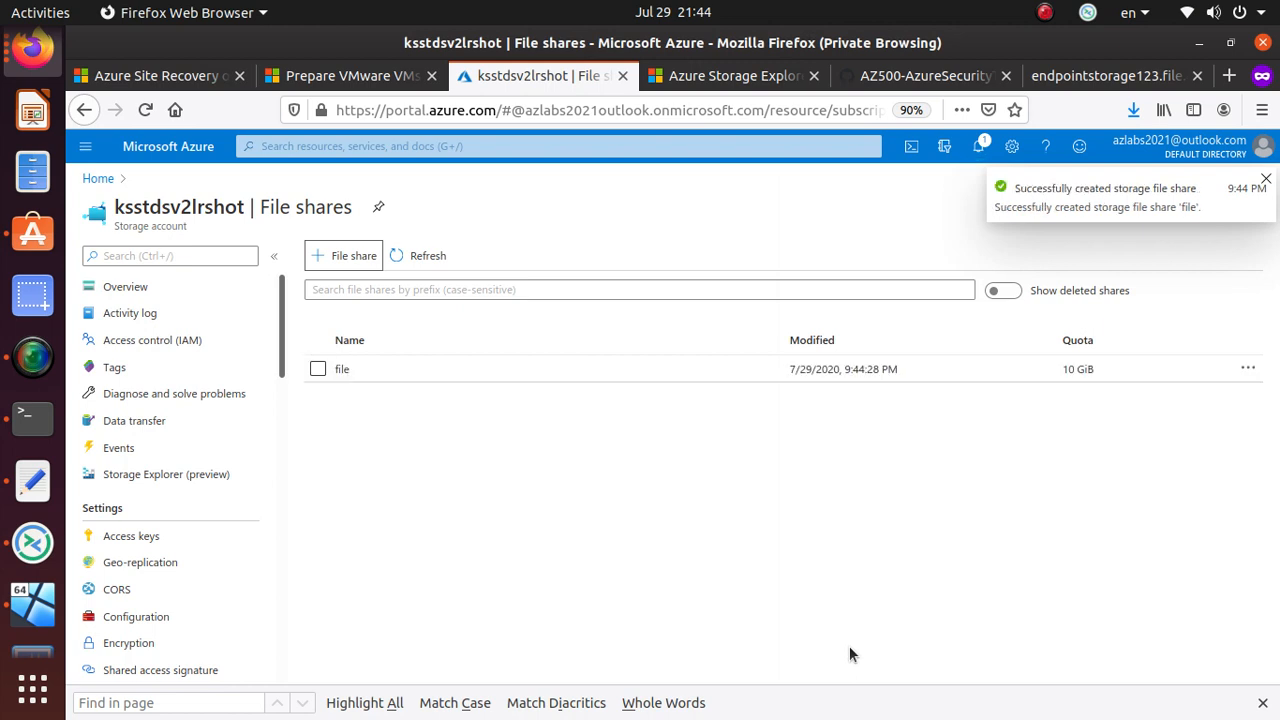
# - Open the 'file' share and upload template.json into it
pyautogui.click(364, 370)
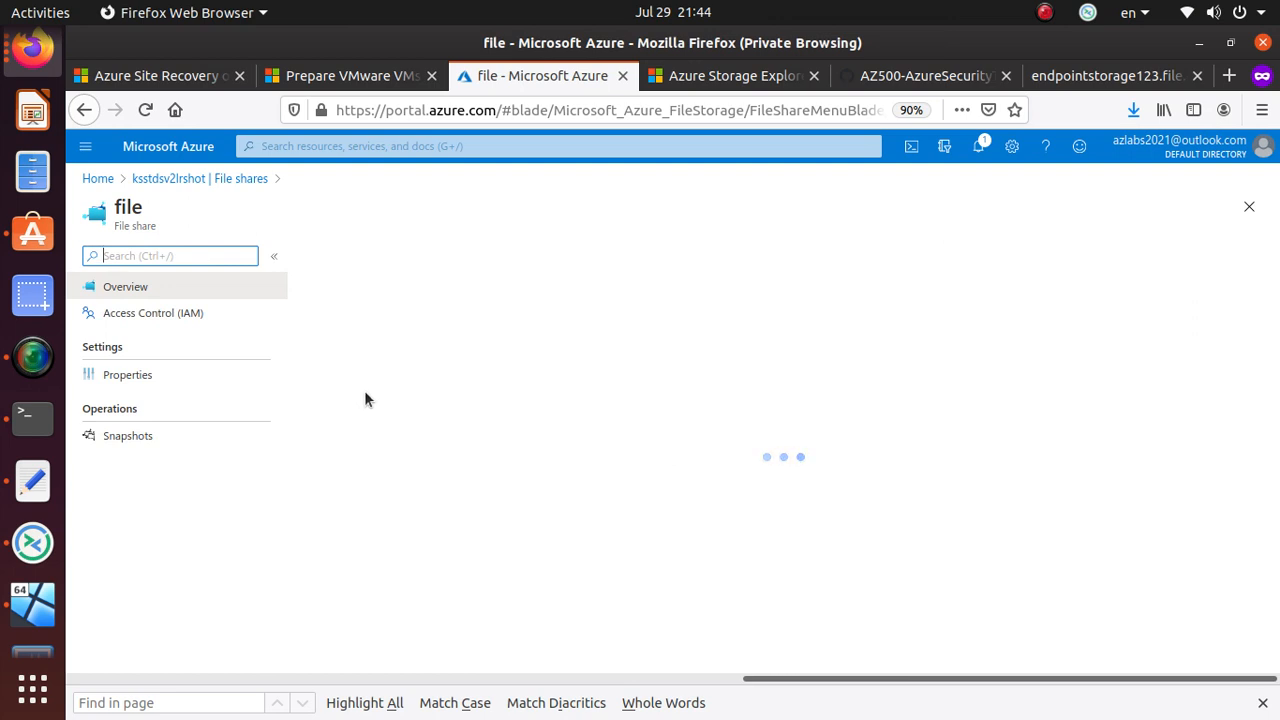
pyautogui.click(432, 266)
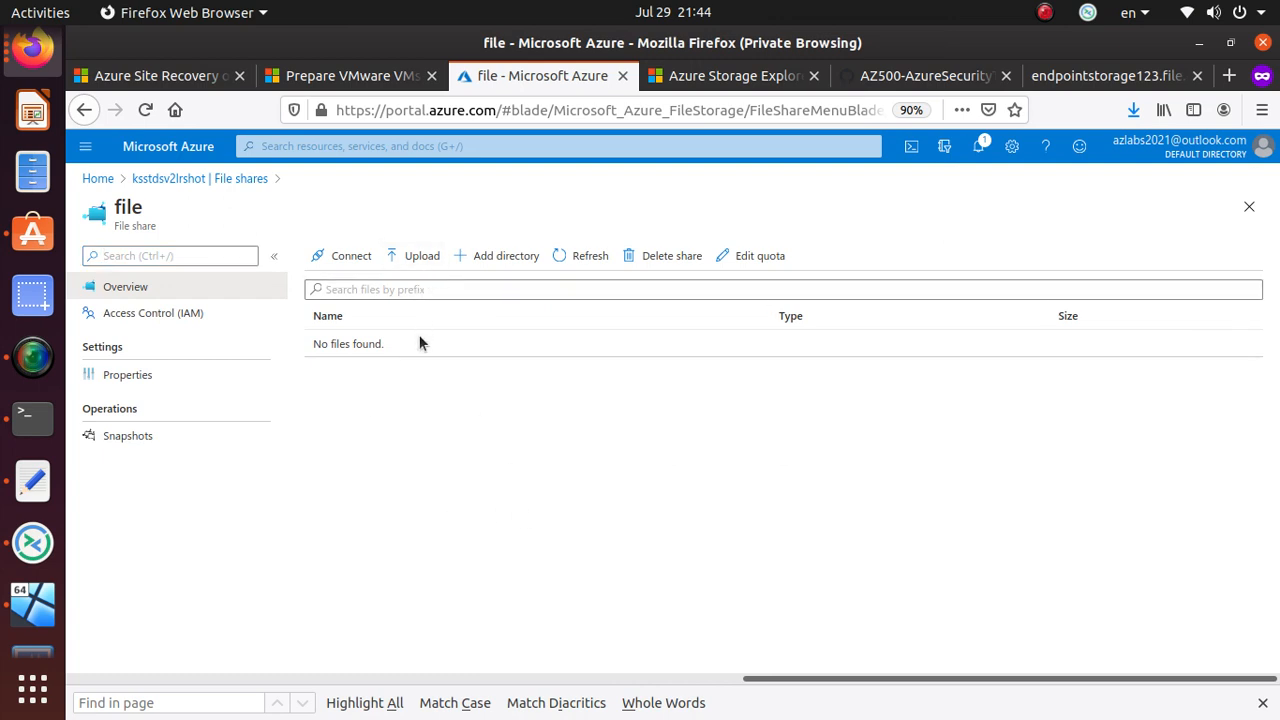
pyautogui.click(417, 256)
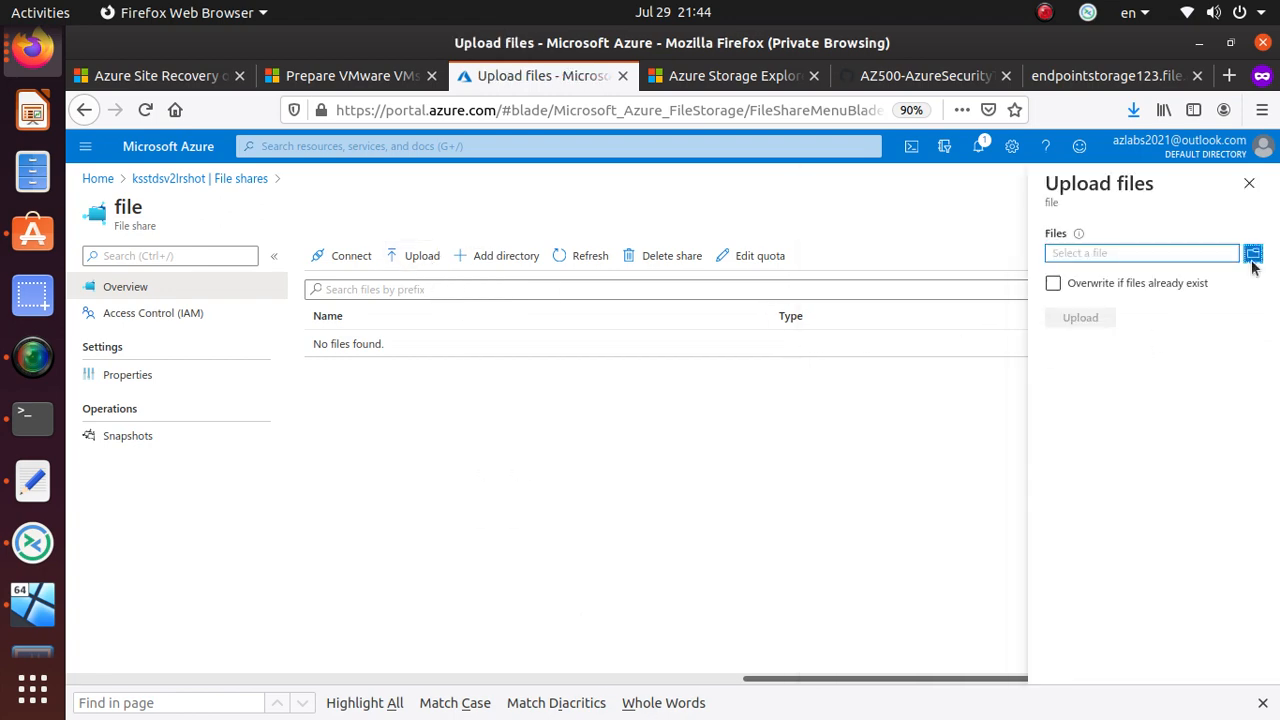
pyautogui.click(1253, 258)
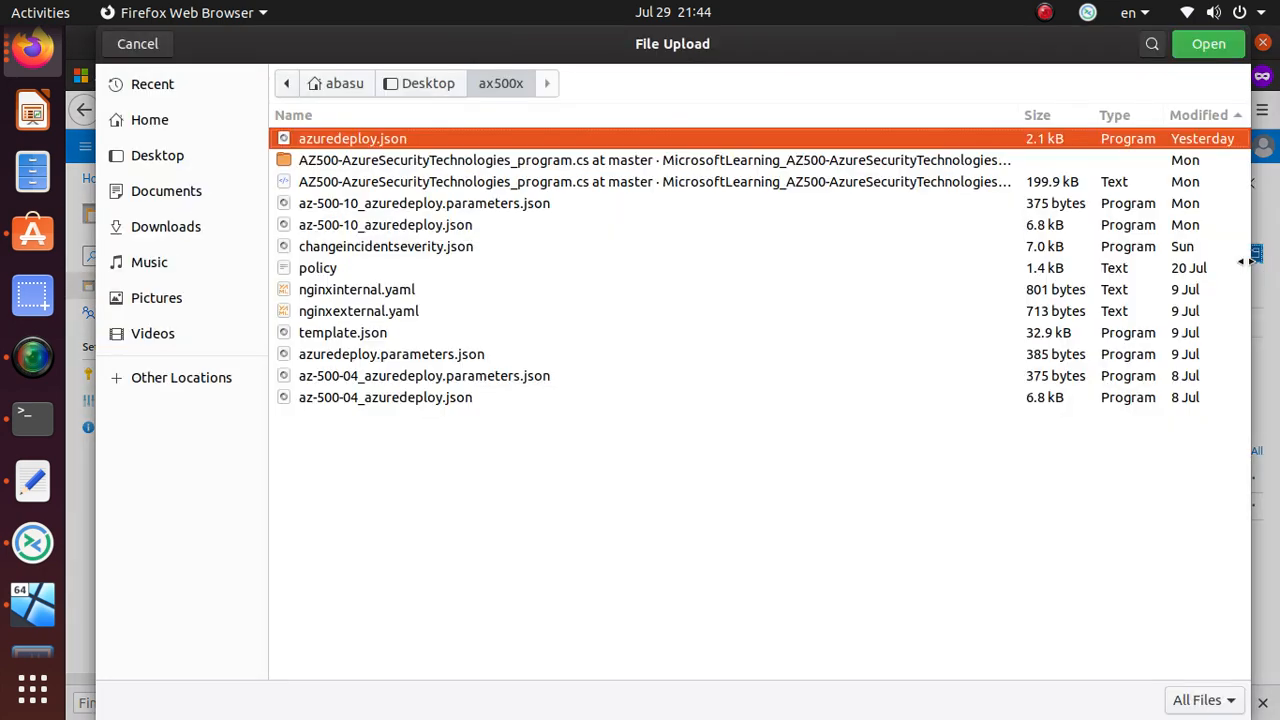
pyautogui.click(360, 334)
pyautogui.click(1208, 44)
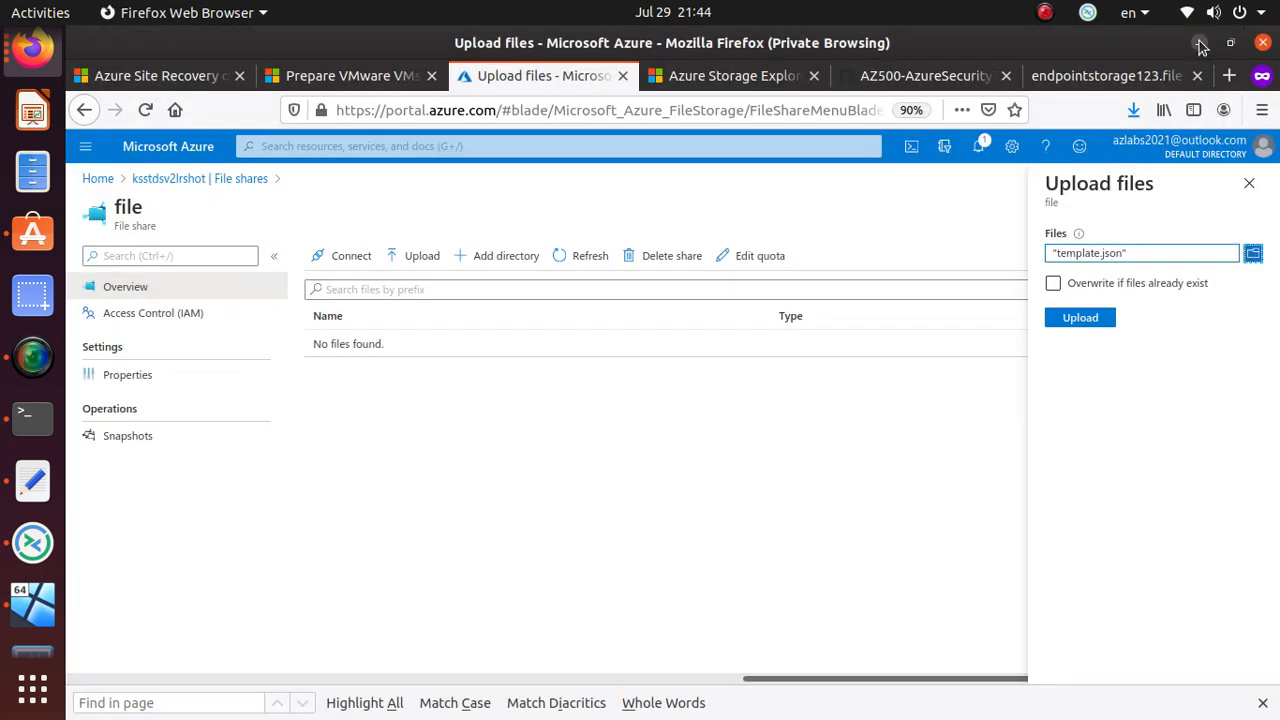
pyautogui.click(1082, 318)
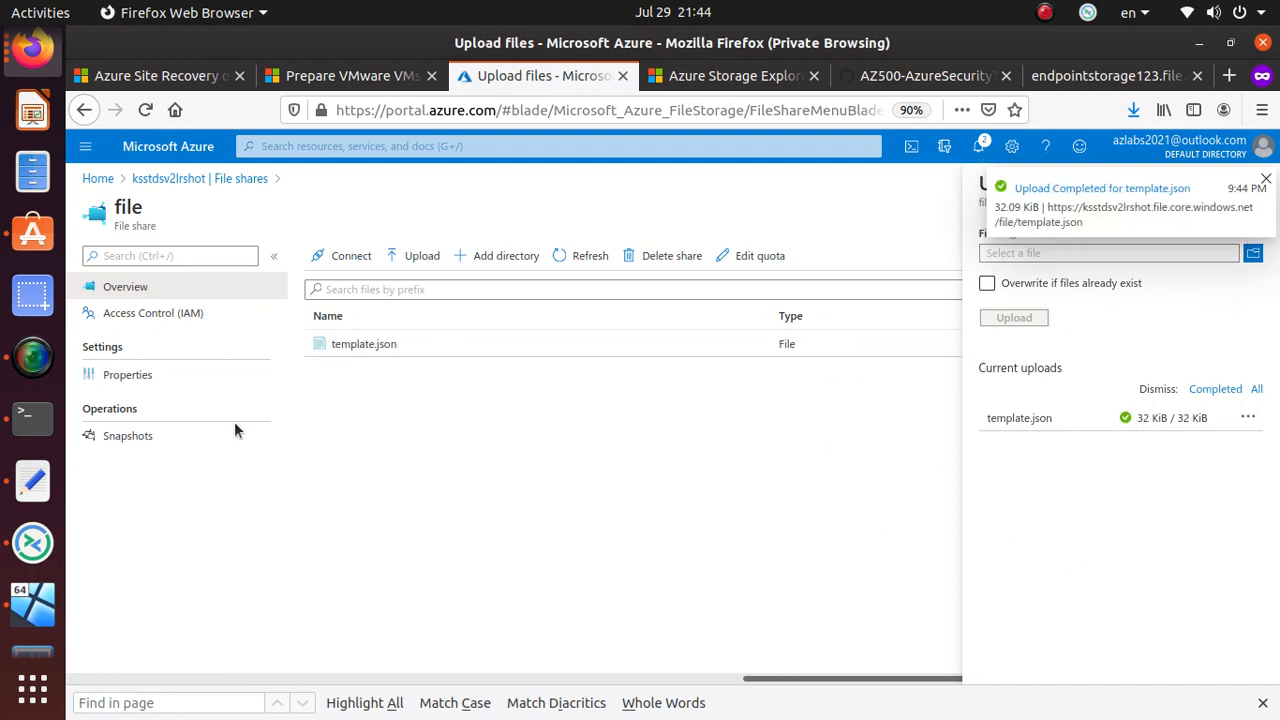
# - Copy template.json's URL from its properties and open a new private browsing window
pyautogui.click(381, 351)
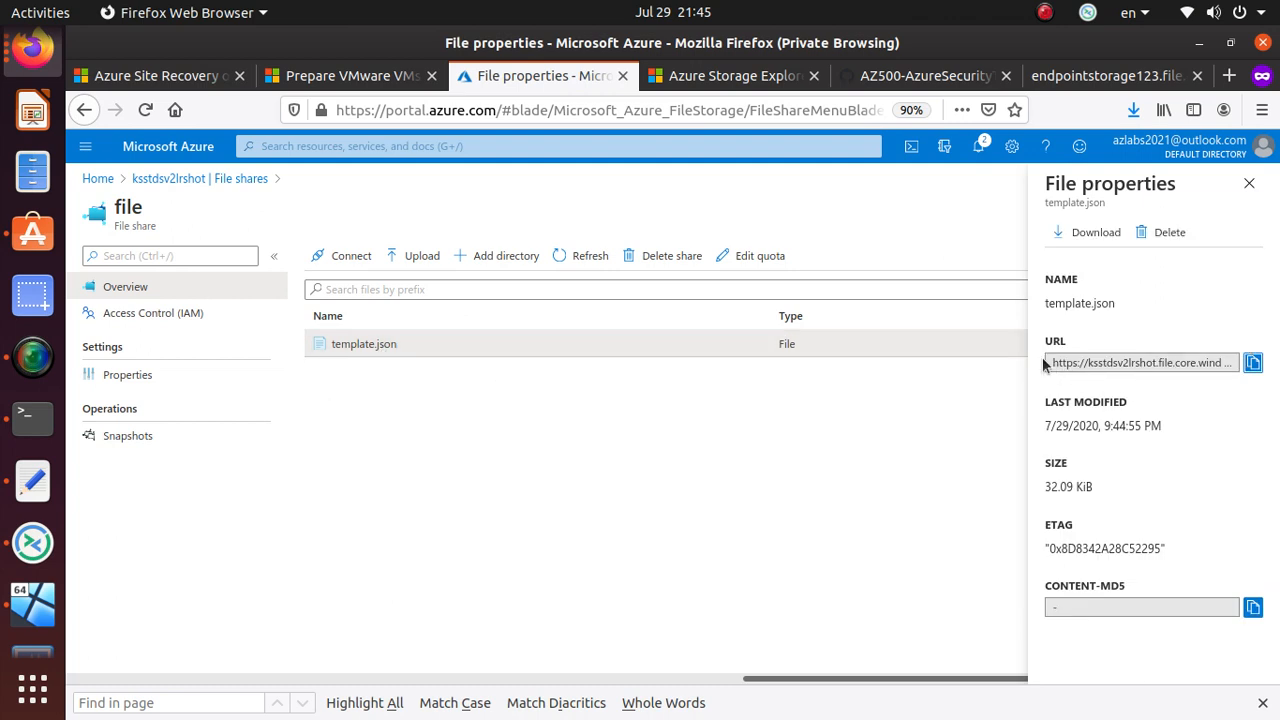
pyautogui.click(1253, 364)
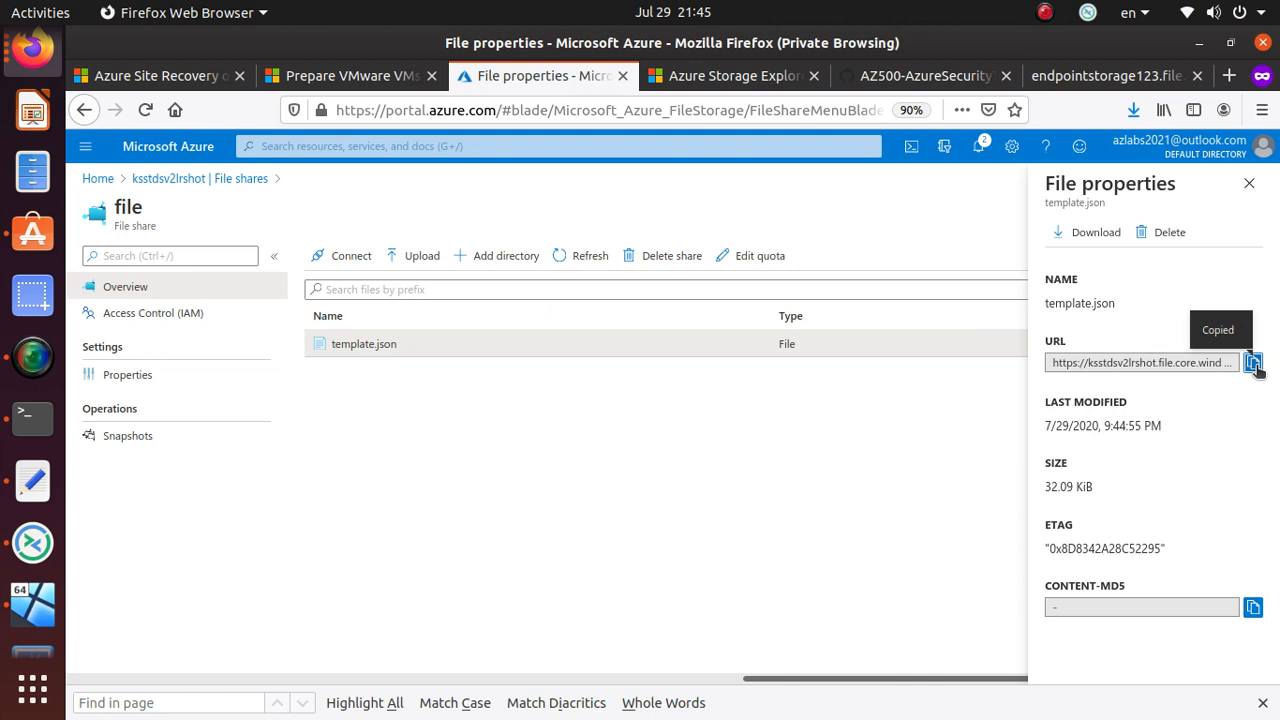
pyautogui.click(1262, 110)
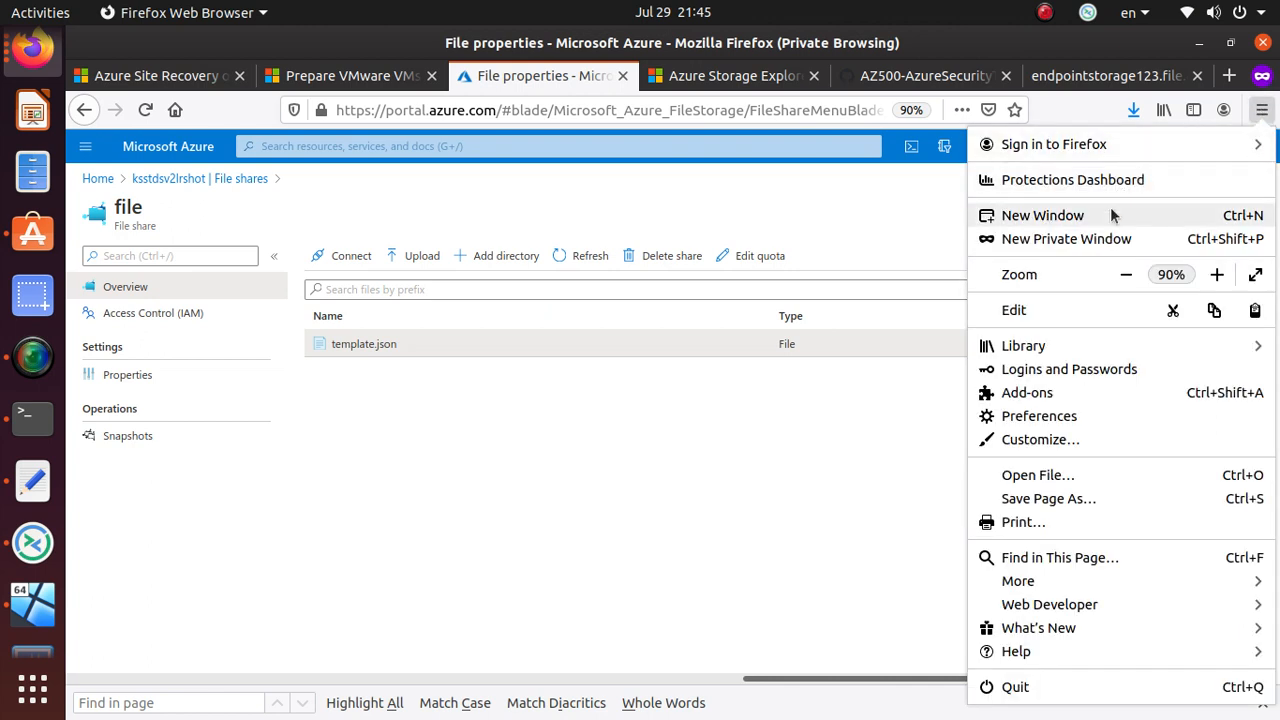
pyautogui.click(1106, 241)
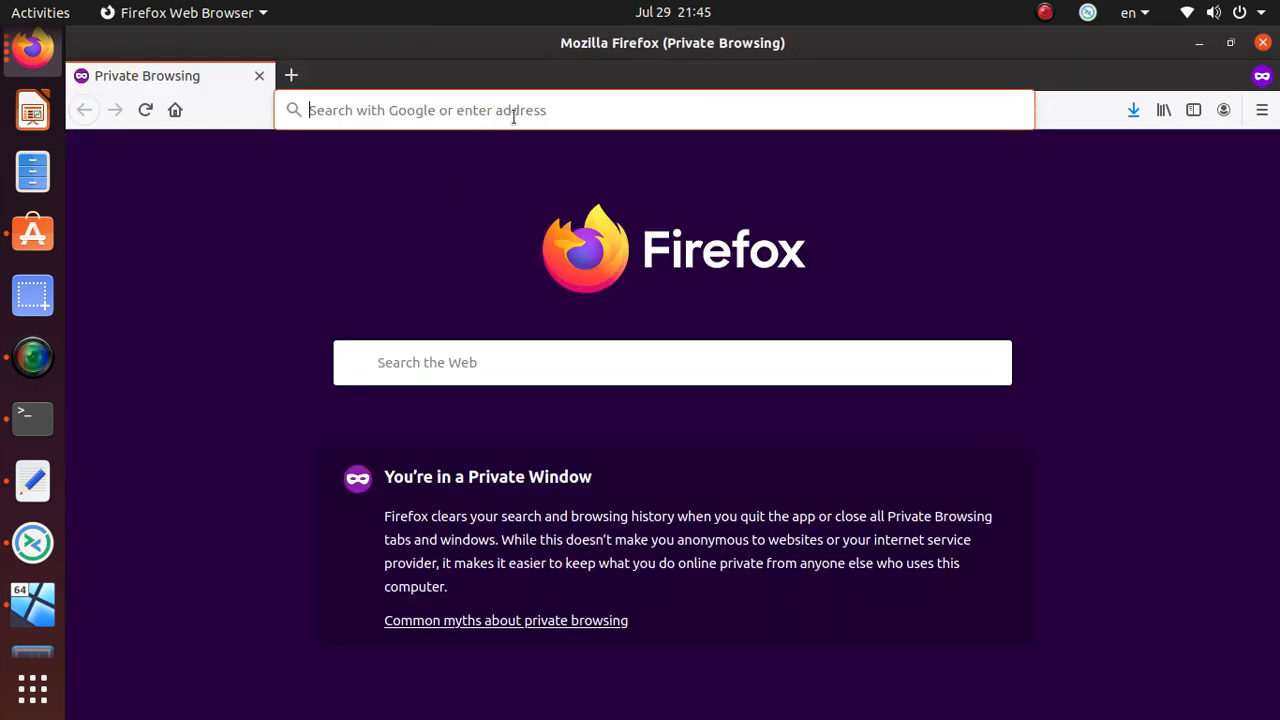
pyautogui.hotkey('ctrl', 'v')
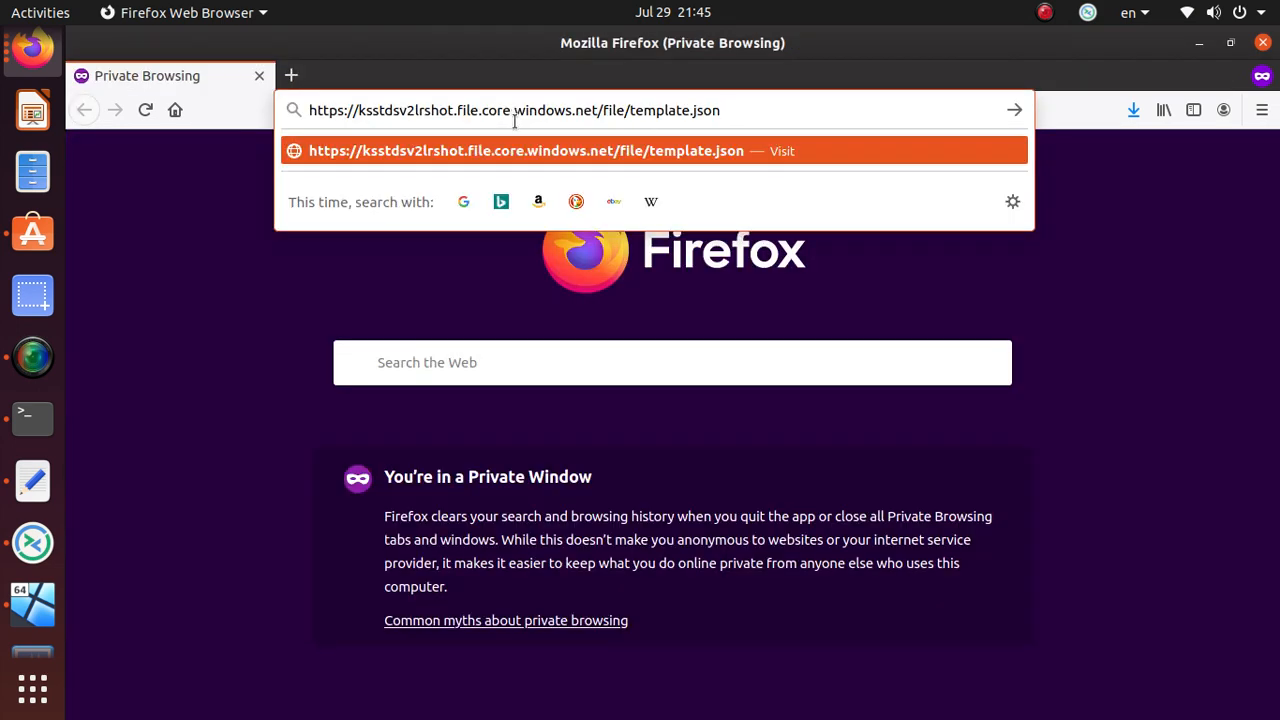
pyautogui.press('Return')
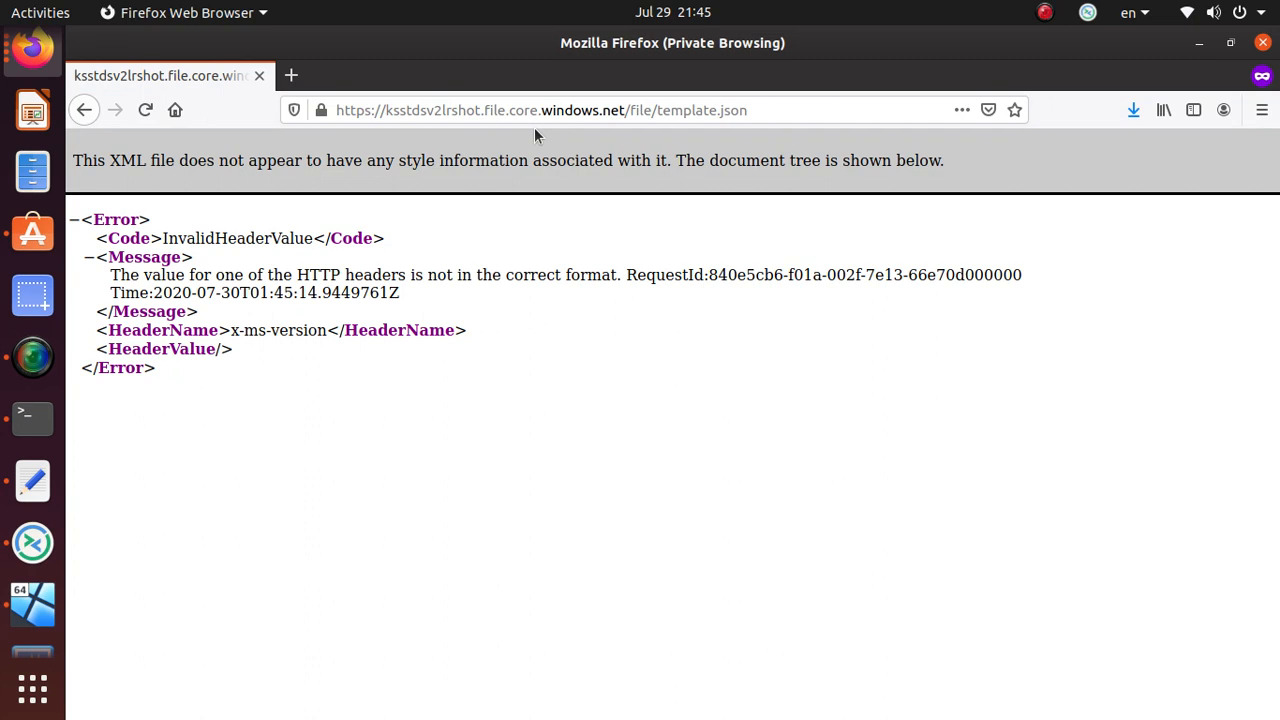
pyautogui.doubleClick(338, 269)
pyautogui.click(338, 269)
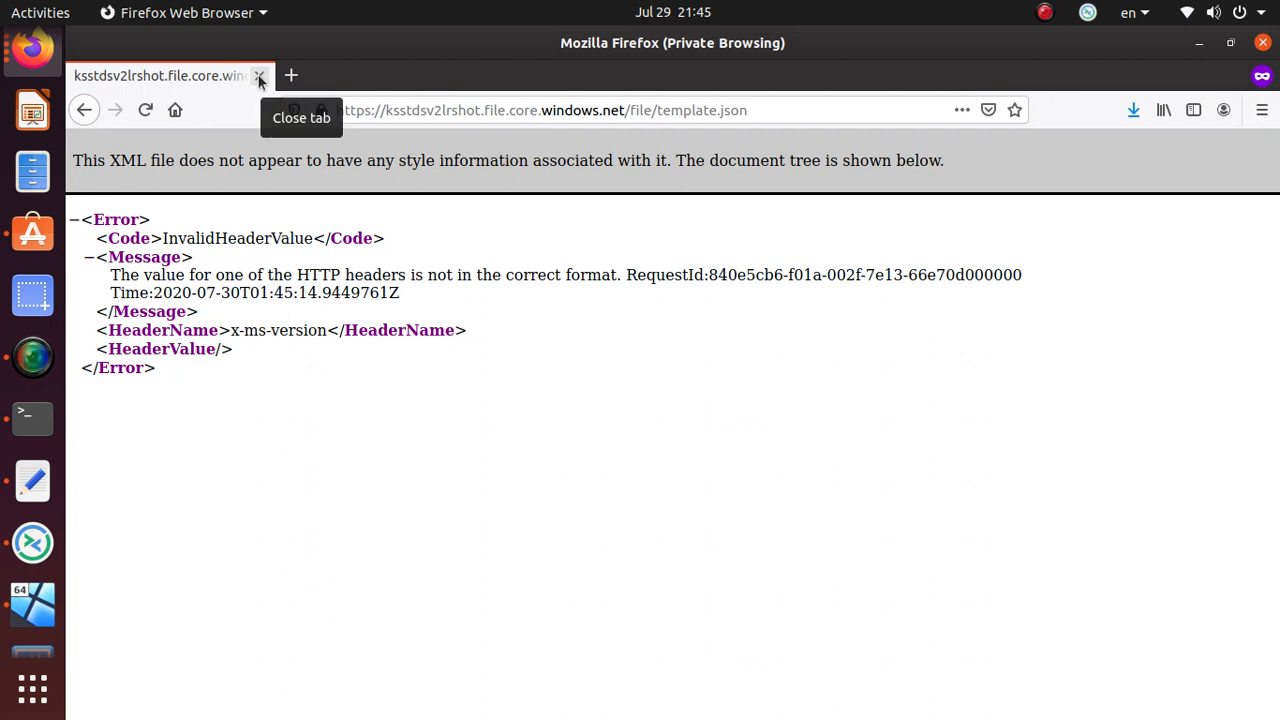
pyautogui.click(258, 75)
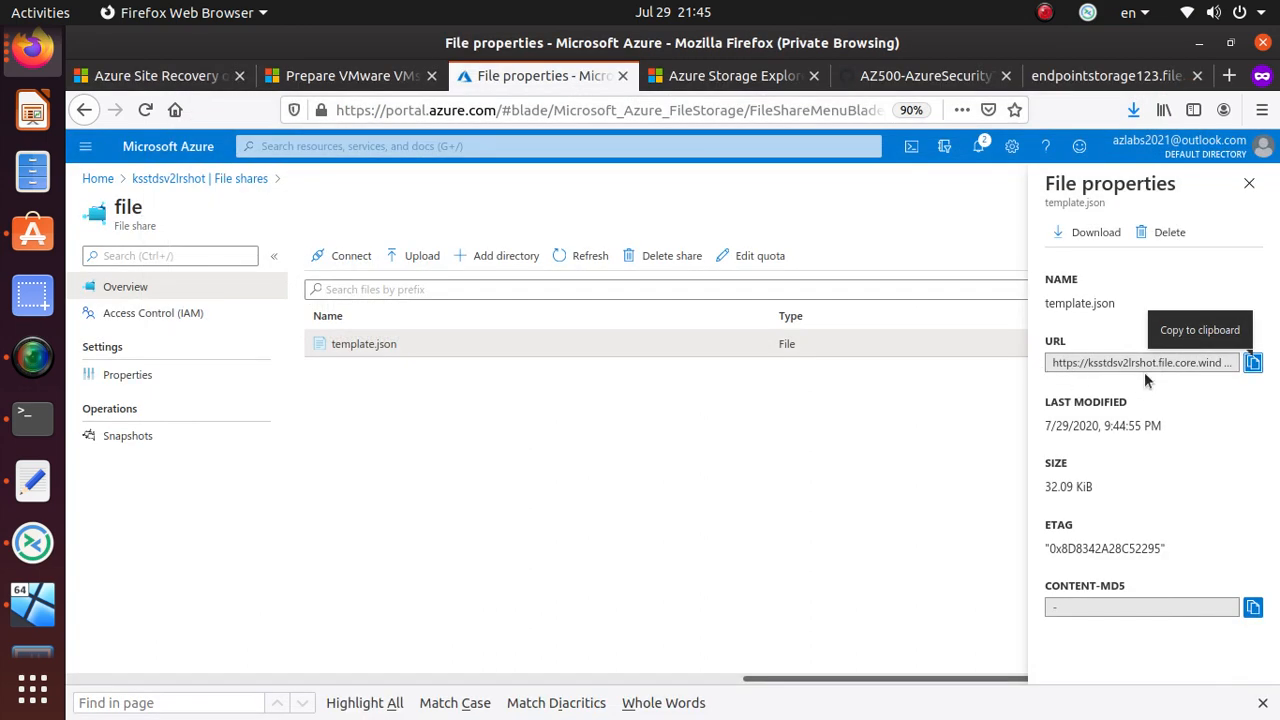
# - Close the properties panel and add a directory named testDir to the share
pyautogui.click(1249, 184)
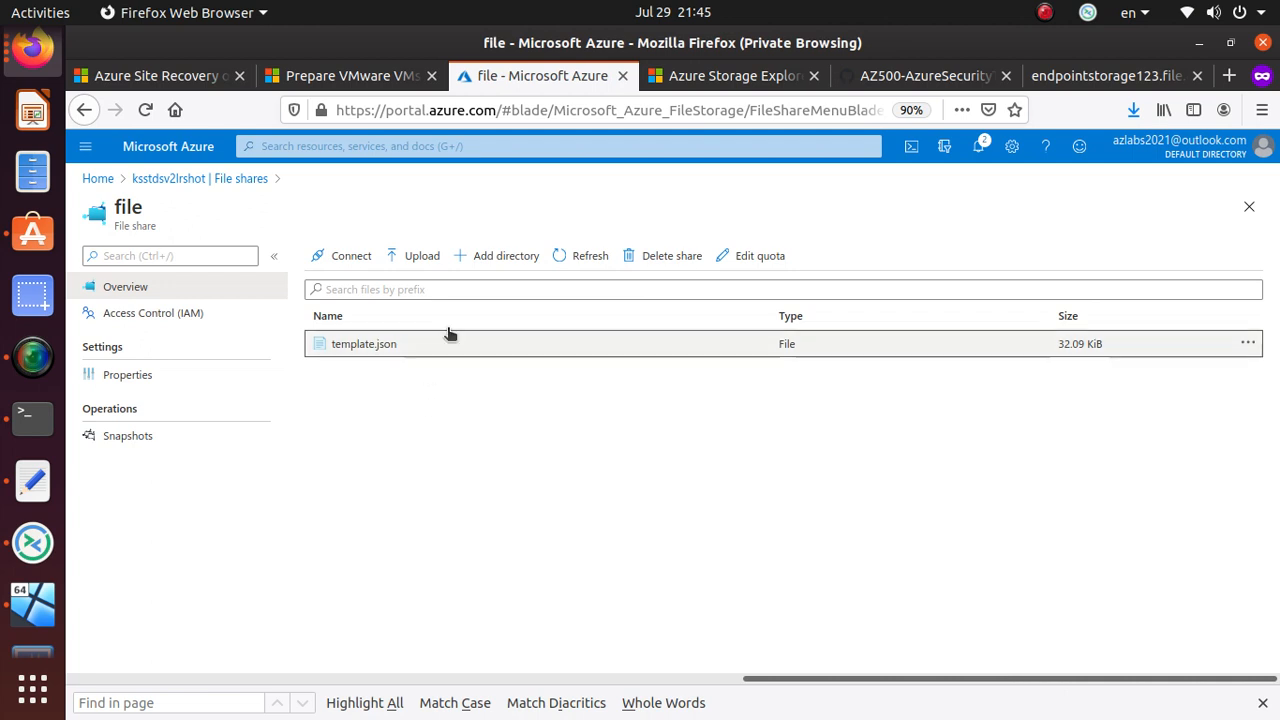
pyautogui.click(497, 260)
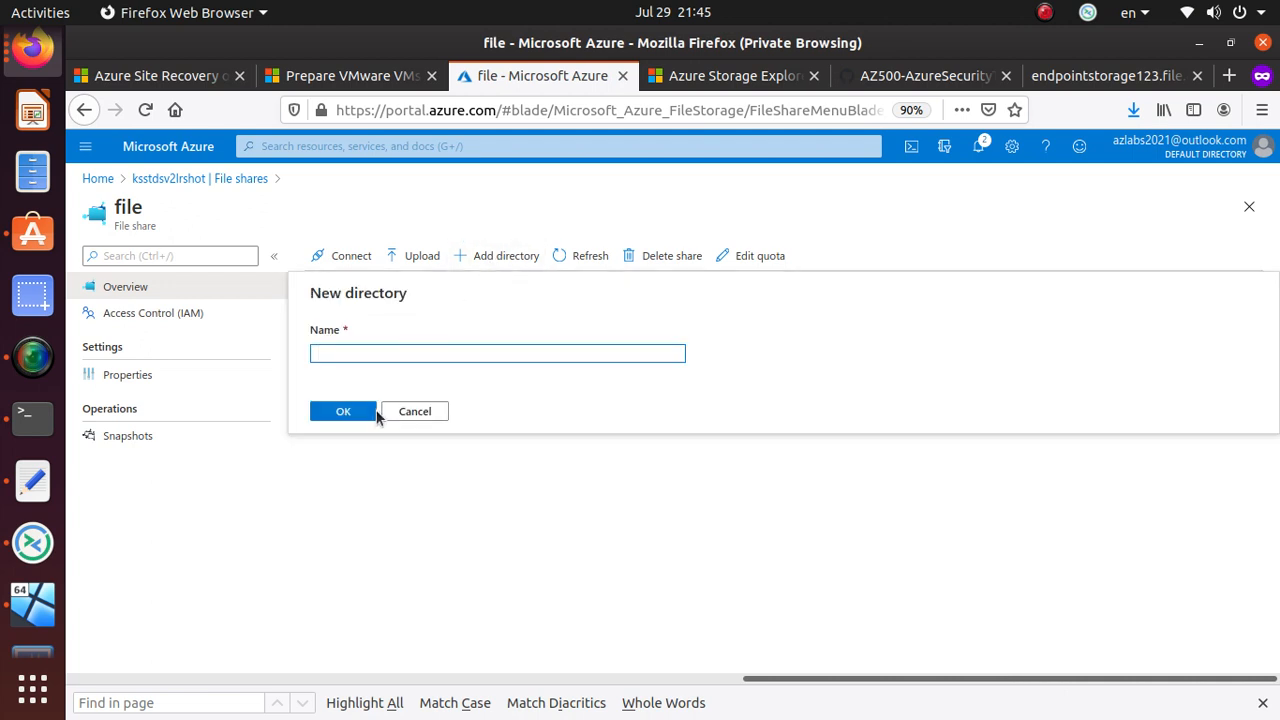
pyautogui.write('testDir')
pyautogui.click(346, 414)
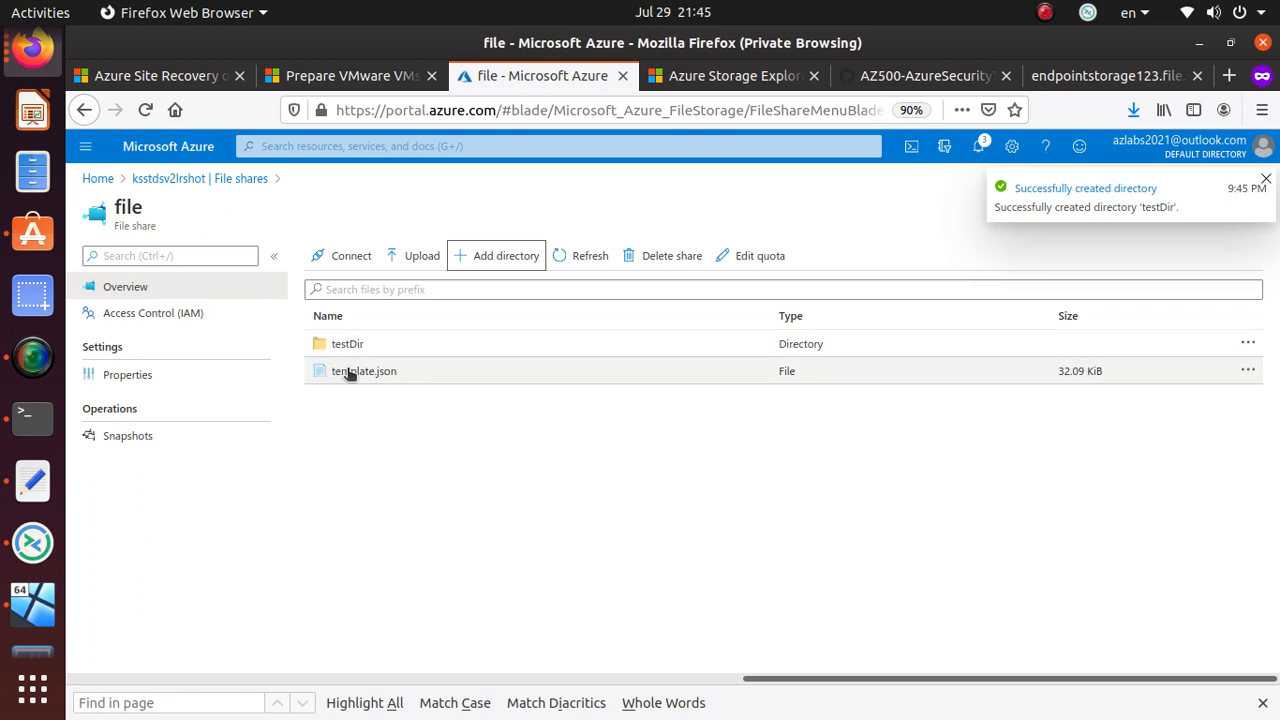
pyautogui.moveTo(403, 375); pyautogui.dragTo(361, 369)
# - Open template.json in the portal editor, scroll through it, then go back to the File shares list
pyautogui.click(361, 372)
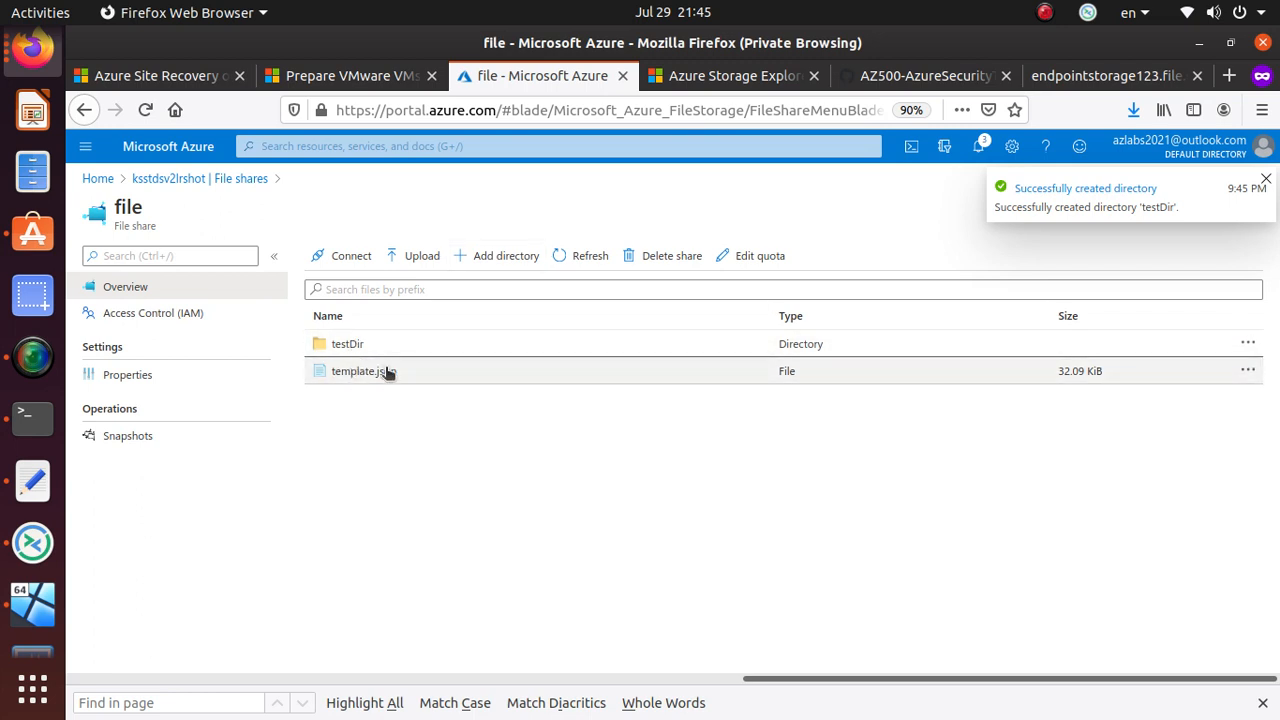
pyautogui.click(1247, 373)
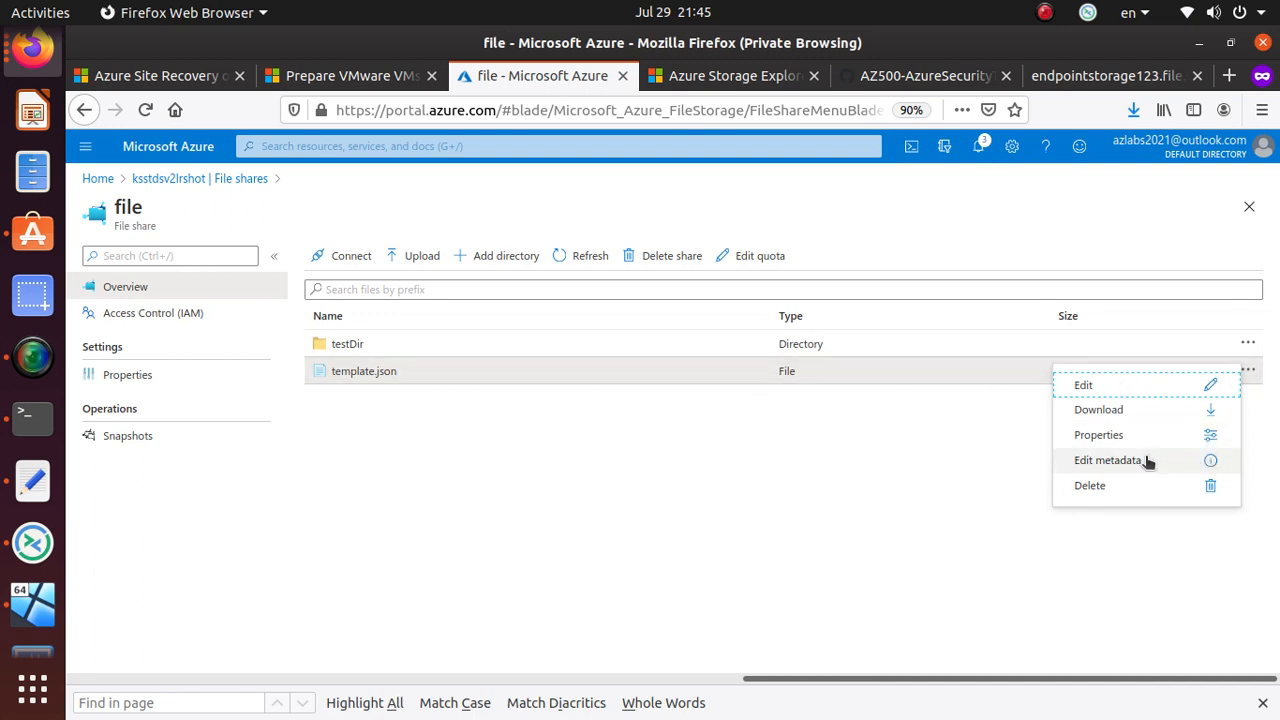
pyautogui.click(1211, 387)
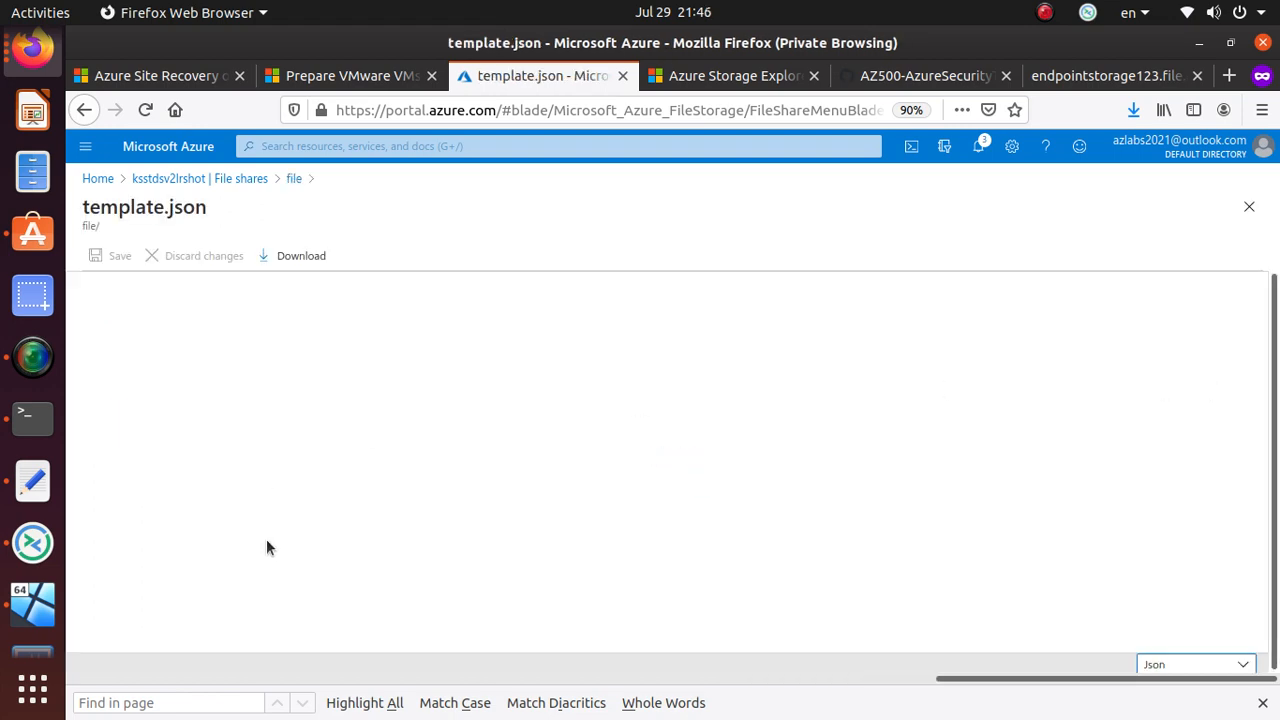
pyautogui.scroll(-5, 370, 508)
pyautogui.scroll(-20, 370, 508)
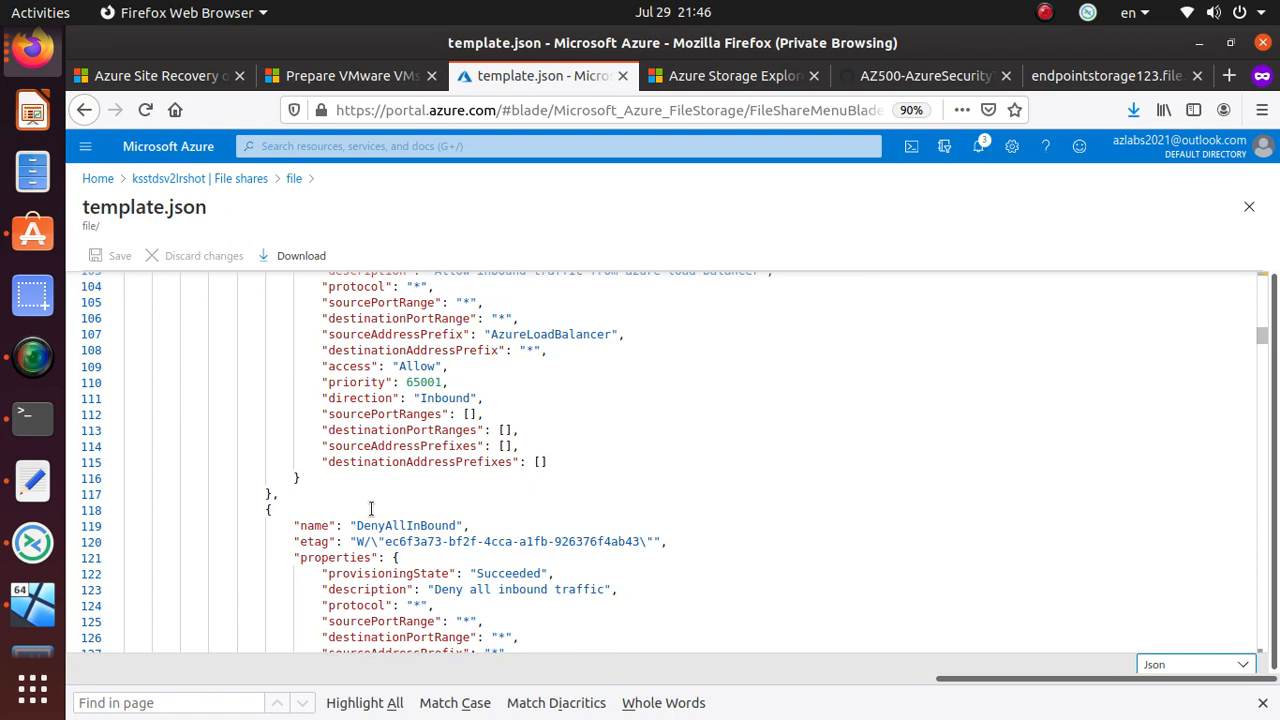
pyautogui.scroll(-9, 373, 510)
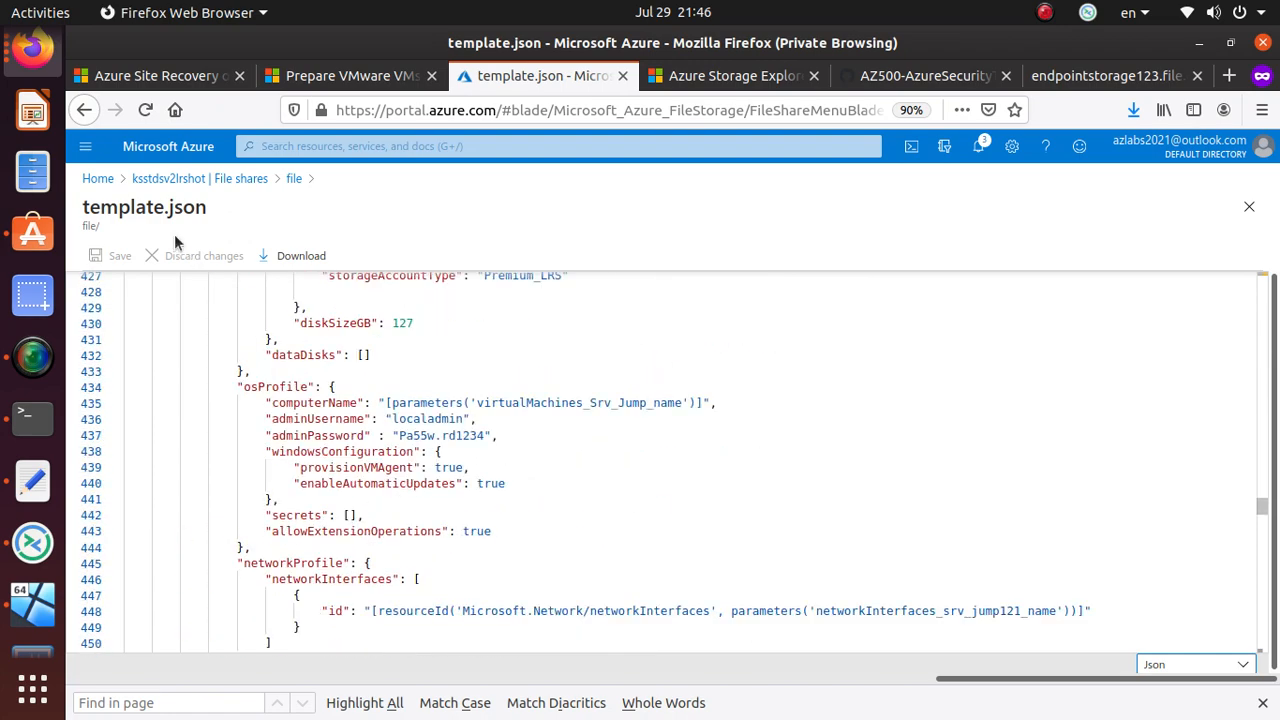
pyautogui.click(84, 110)
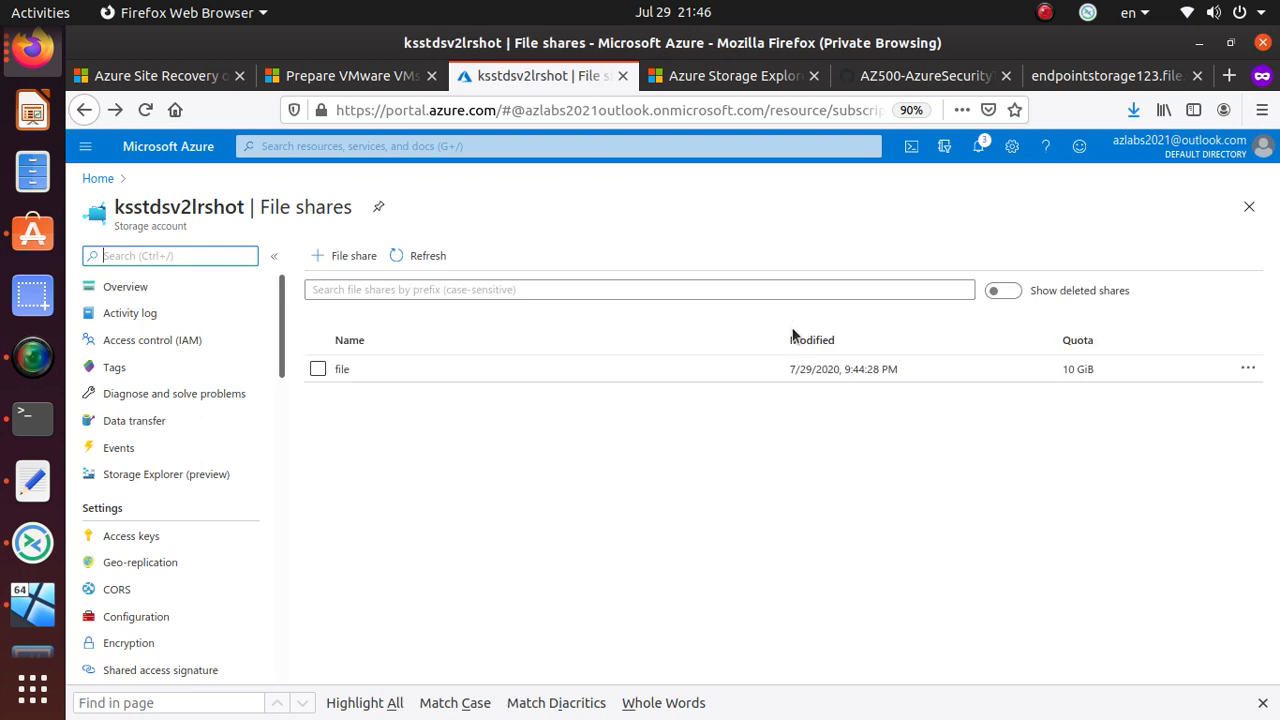
# - Open the 'file' share and check template.json's properties and metadata
pyautogui.click(363, 369)
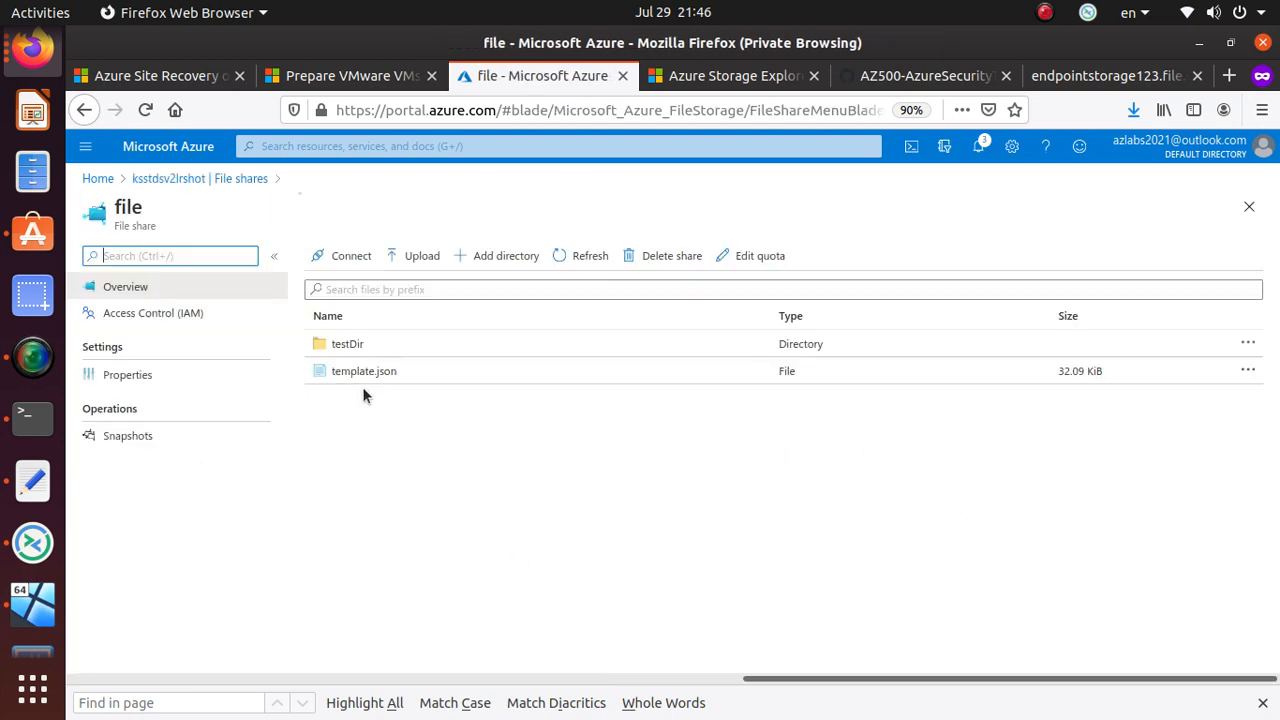
pyautogui.click(1247, 372)
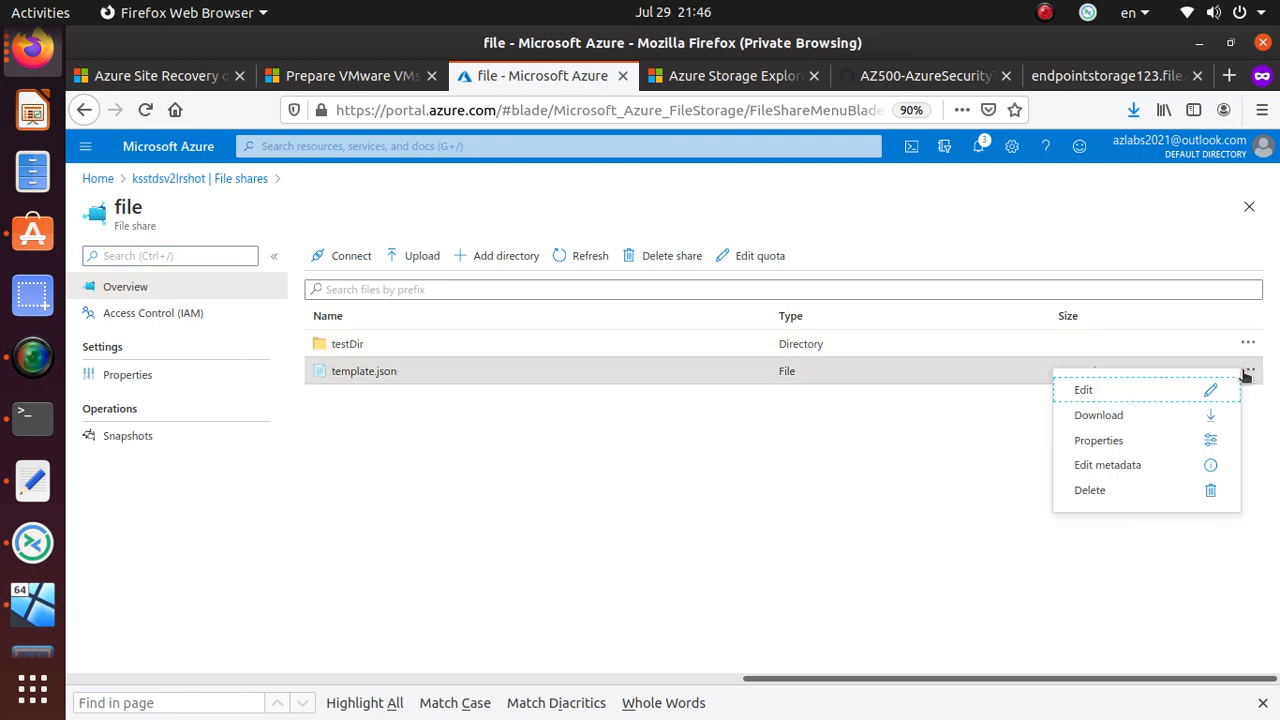
pyautogui.click(1143, 442)
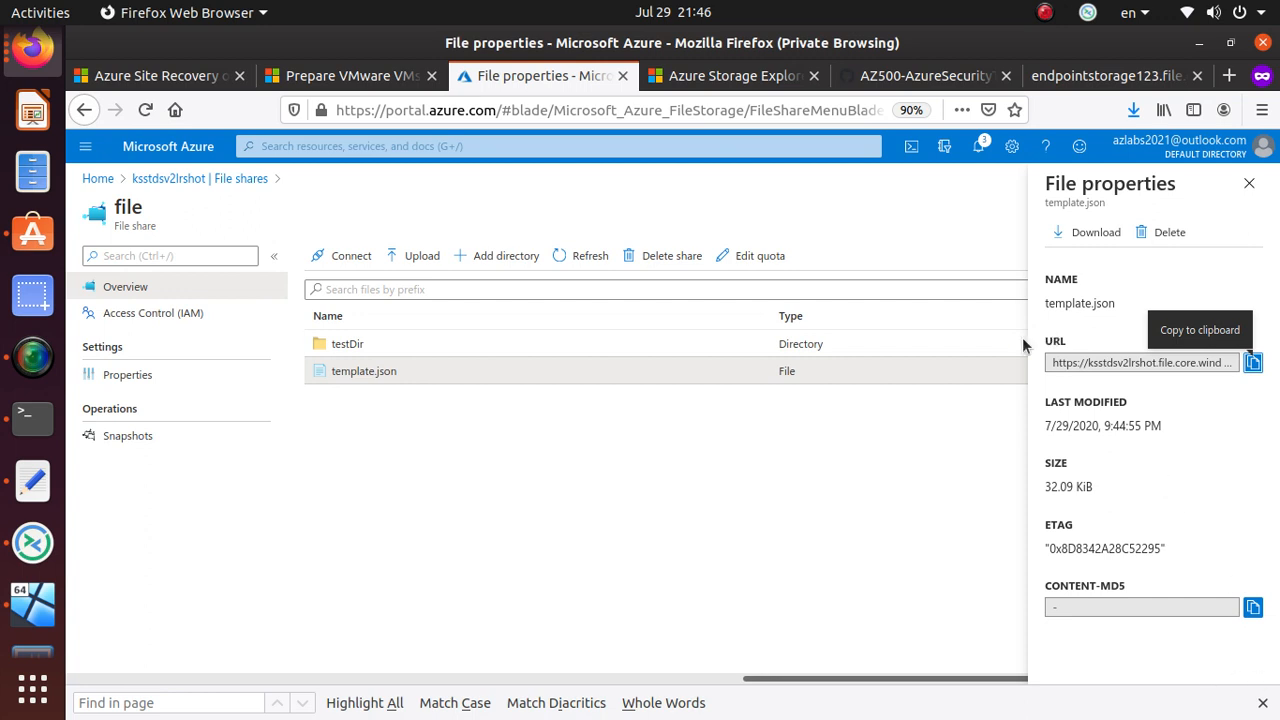
pyautogui.click(1249, 183)
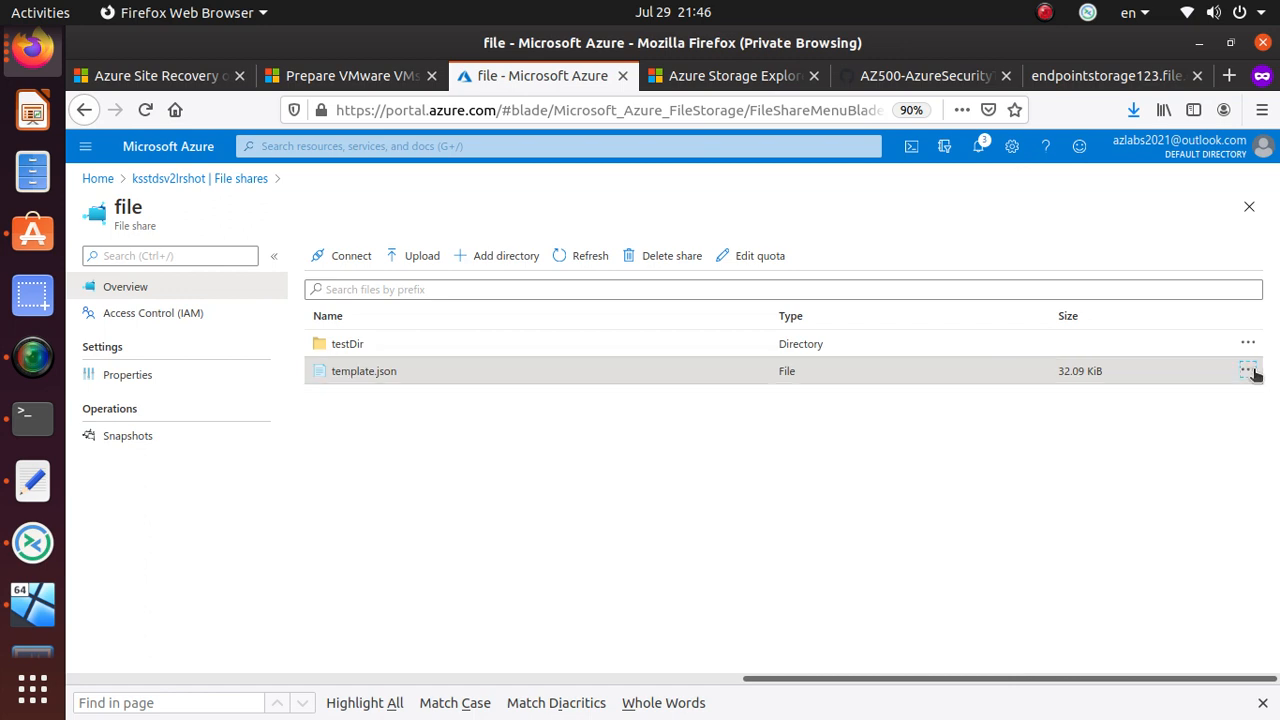
pyautogui.click(1250, 371)
pyautogui.click(1181, 477)
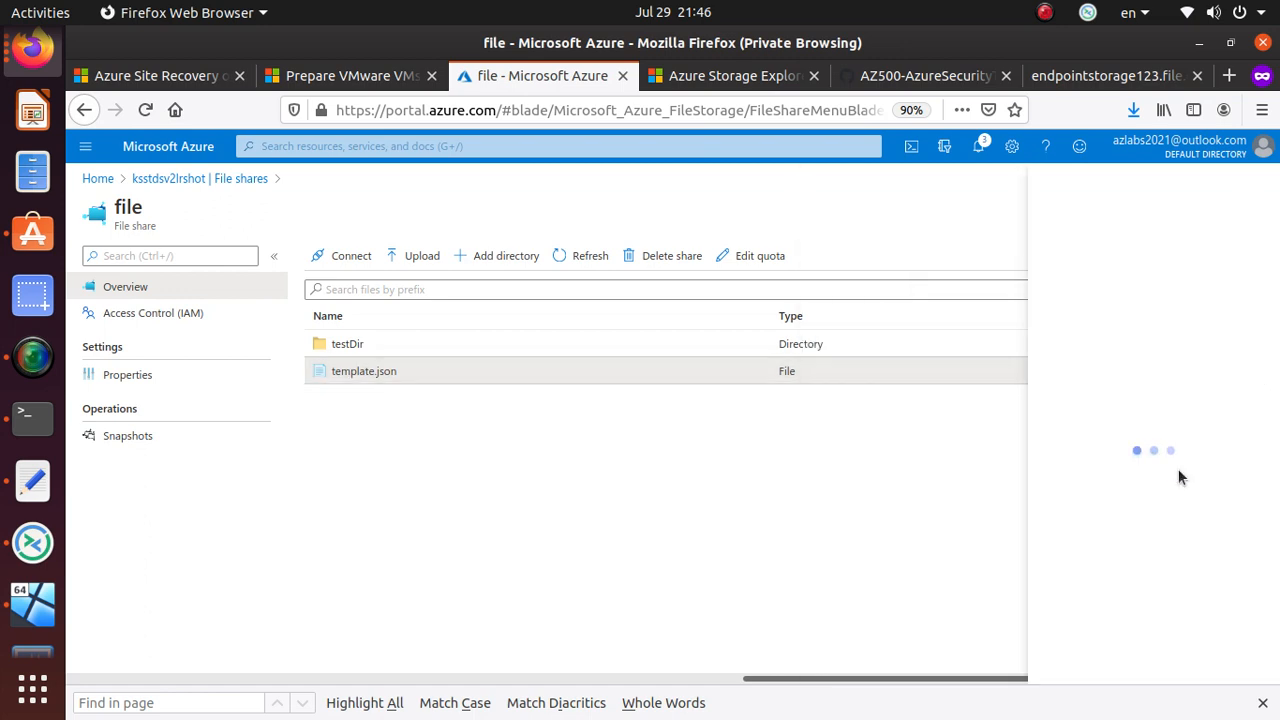
pyautogui.click(1250, 184)
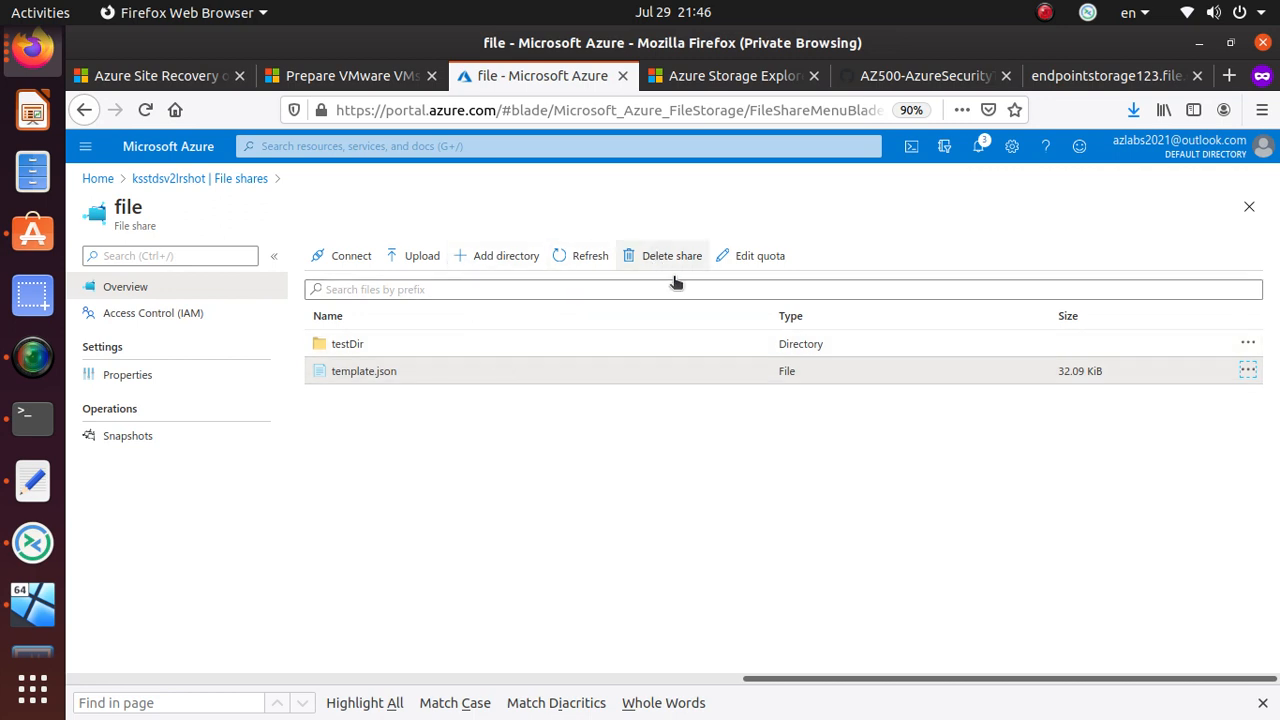
# - Return to the File shares list and reopen the 'file' share
pyautogui.click(405, 376)
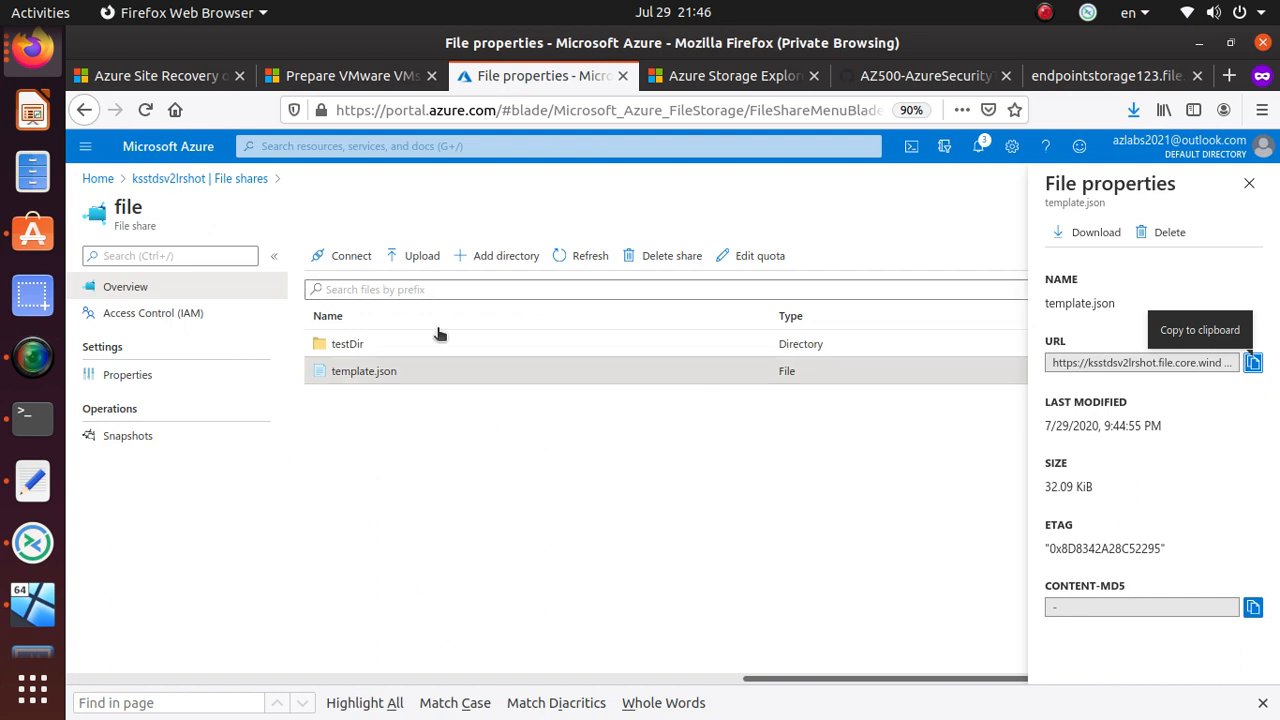
pyautogui.click(215, 180)
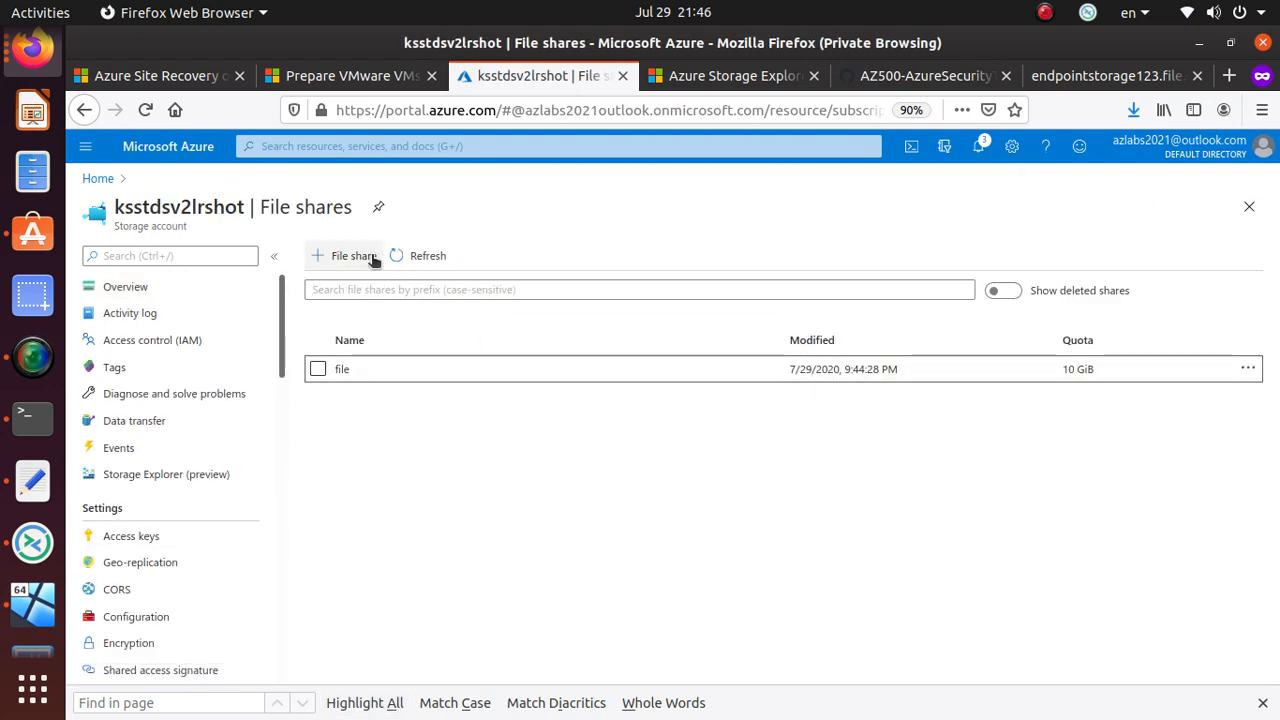
pyautogui.click(338, 369)
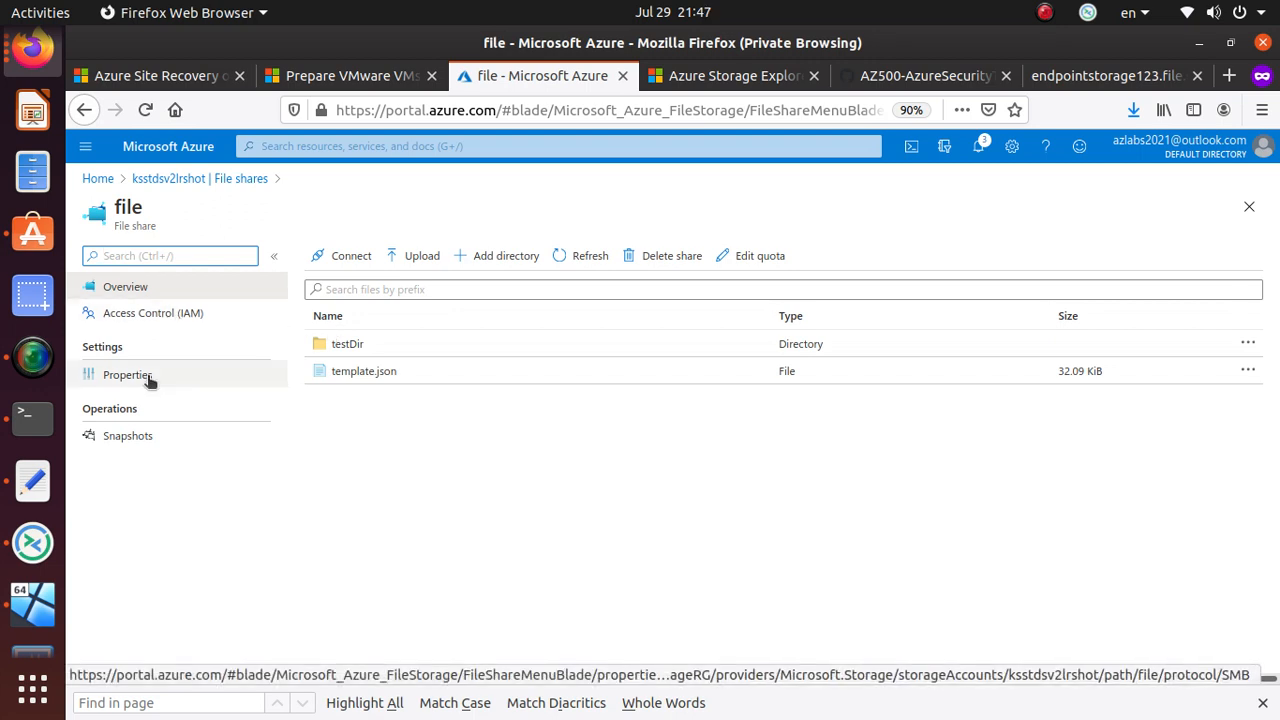
# - Open the share's Connect panel and select text in the Windows connection script
pyautogui.click(352, 258)
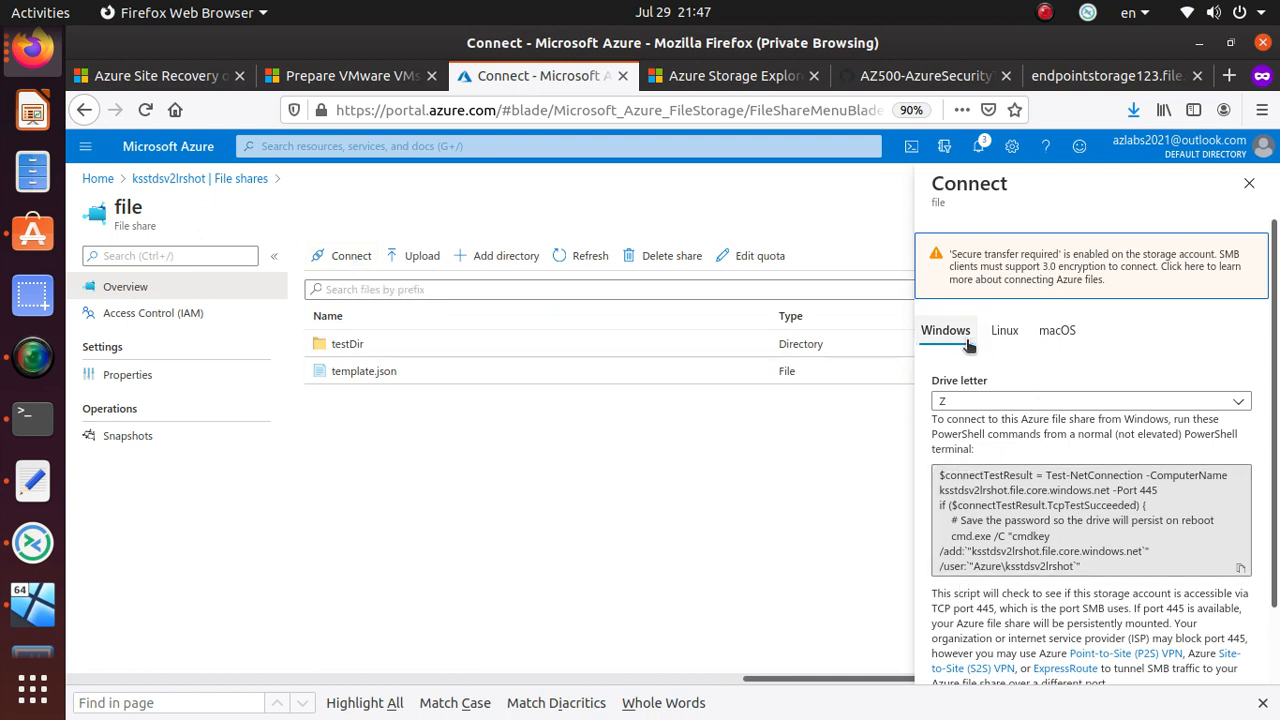
pyautogui.tripleClick(1018, 560)
pyautogui.click(1018, 559)
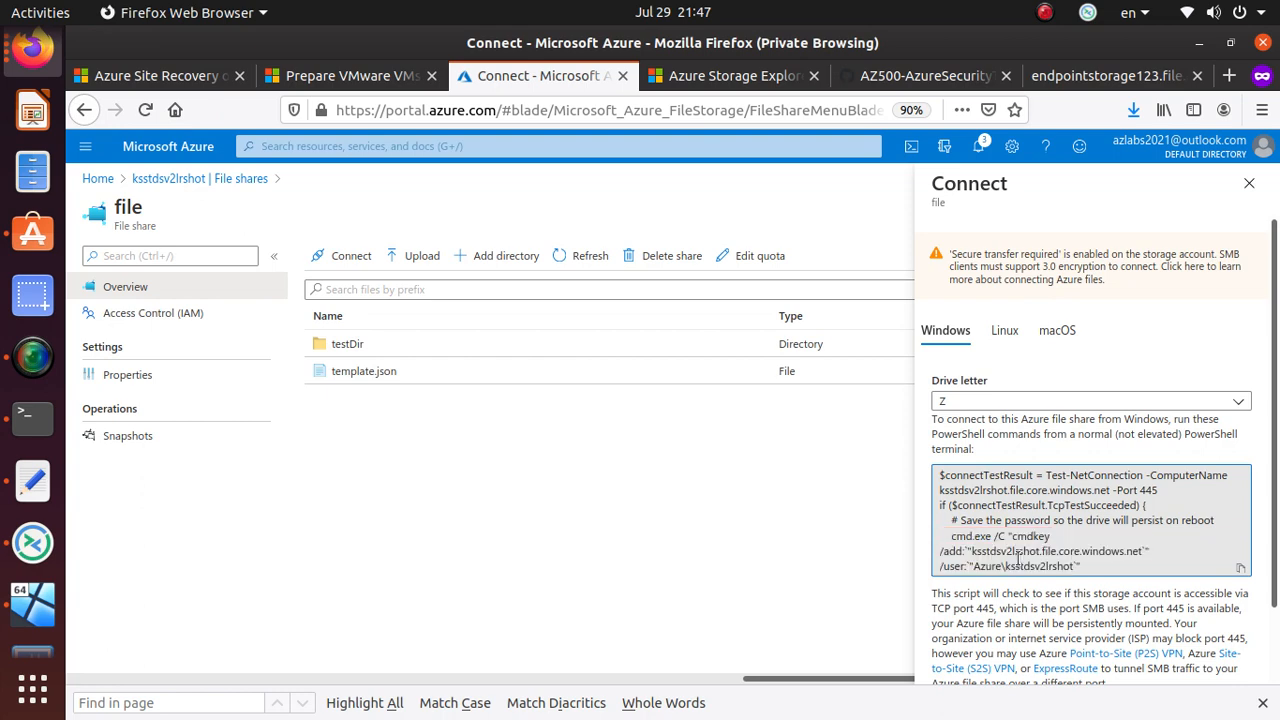
pyautogui.tripleClick(1018, 559)
pyautogui.tripleClick(1018, 559)
pyautogui.click(1018, 559)
# - Switch to the Linux instructions and copy the mount script
pyautogui.click(1012, 336)
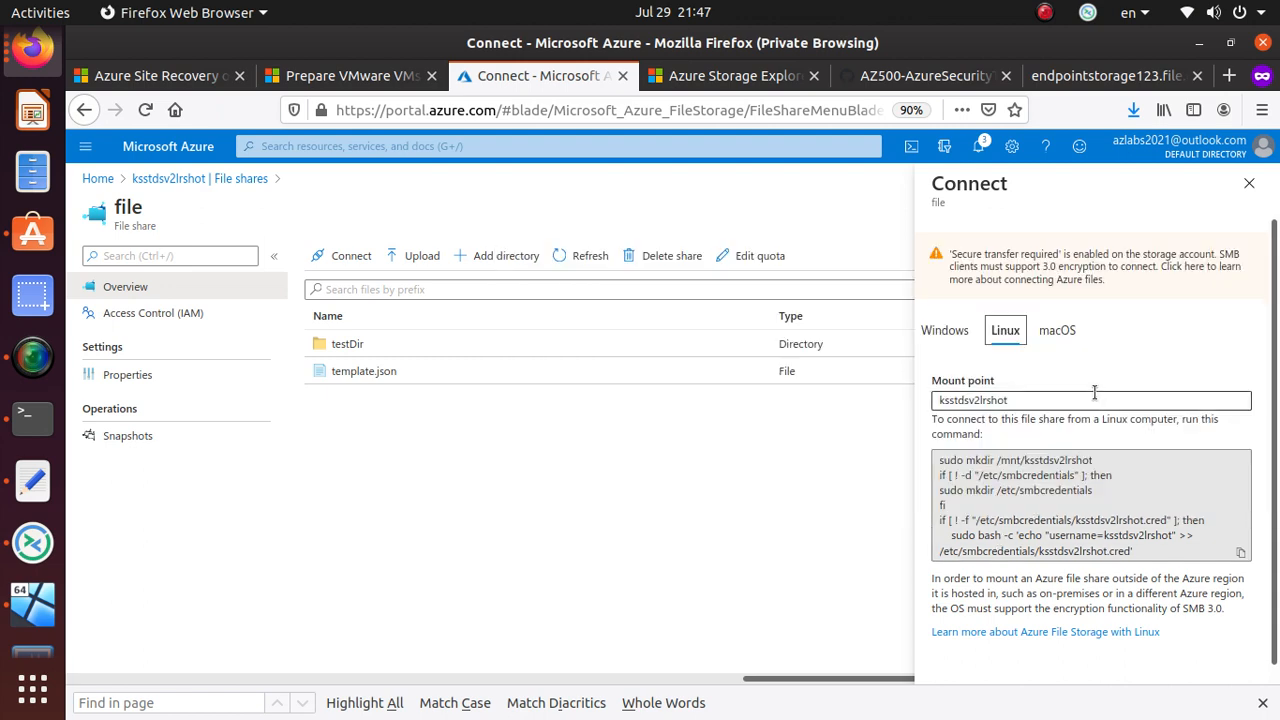
pyautogui.scroll(-1, 1204, 562)
pyautogui.scroll(1, 1204, 562)
pyautogui.click(1240, 552)
pyautogui.click(33, 481)
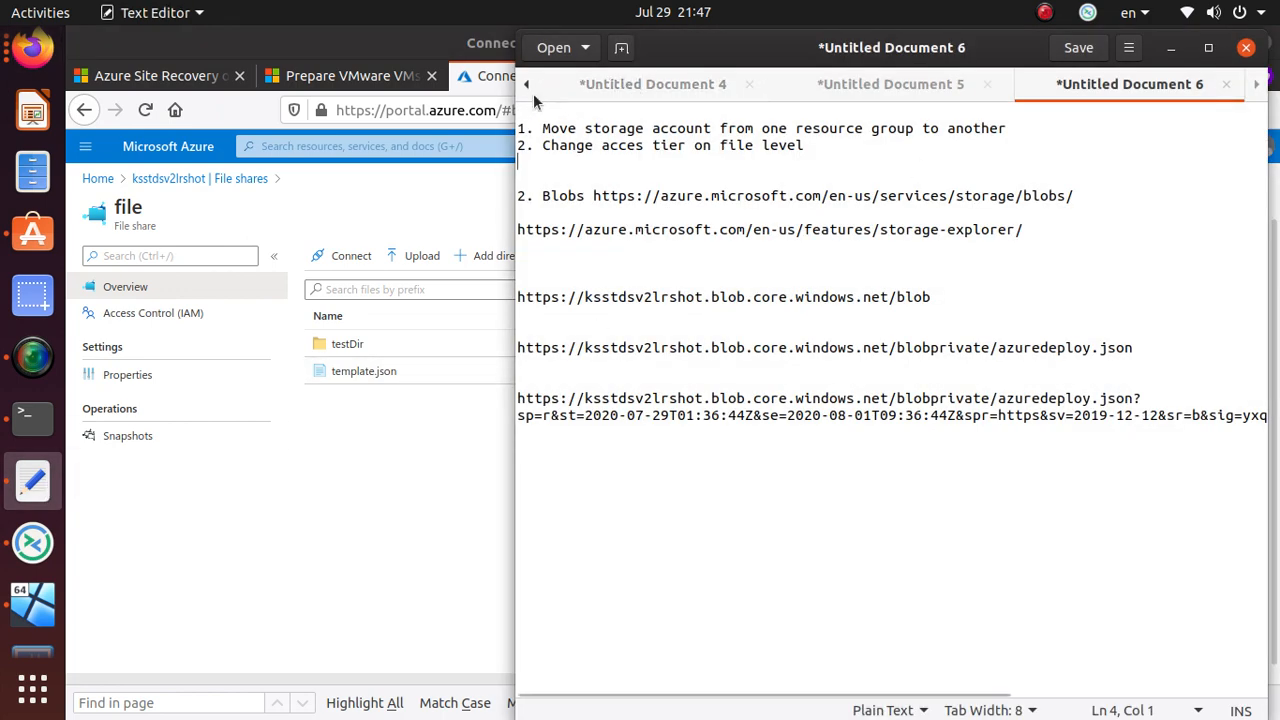
# - Paste the Linux mount script into a new document and save it as mount.txt in azurenotes
pyautogui.click(621, 49)
pyautogui.rightClick(623, 169)
pyautogui.click(737, 271)
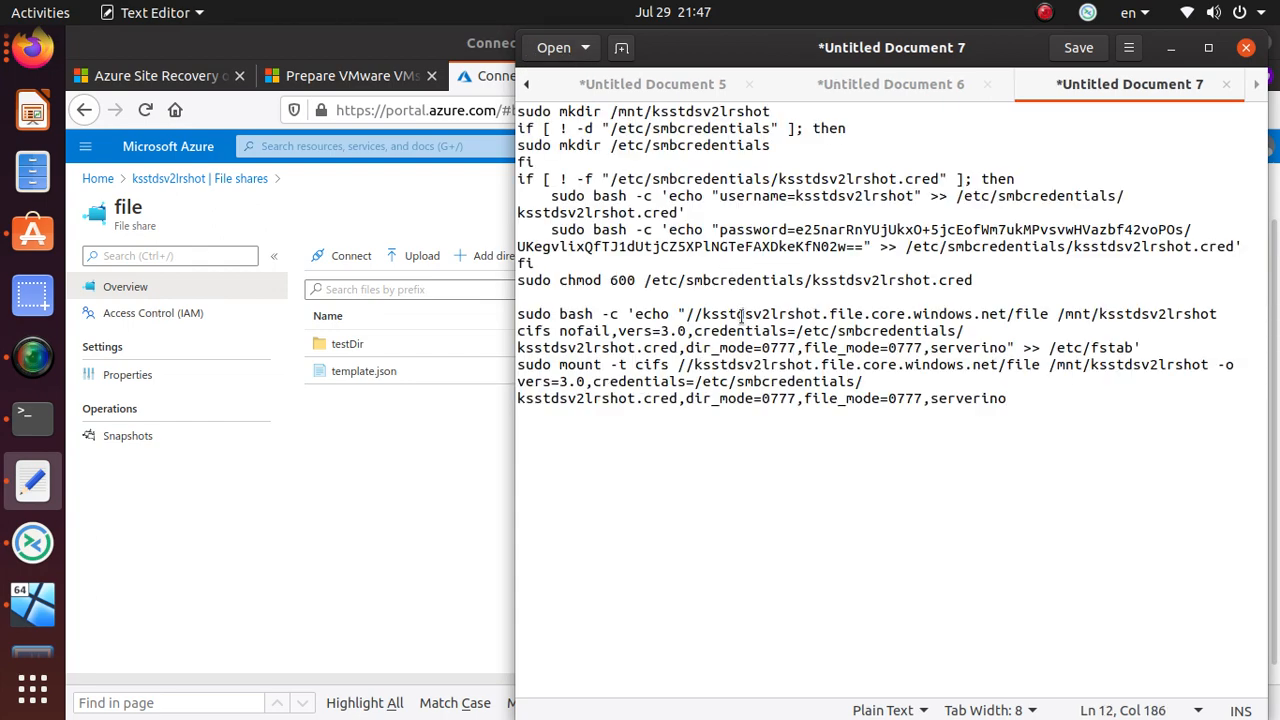
pyautogui.hotkey('ctrl', 's')
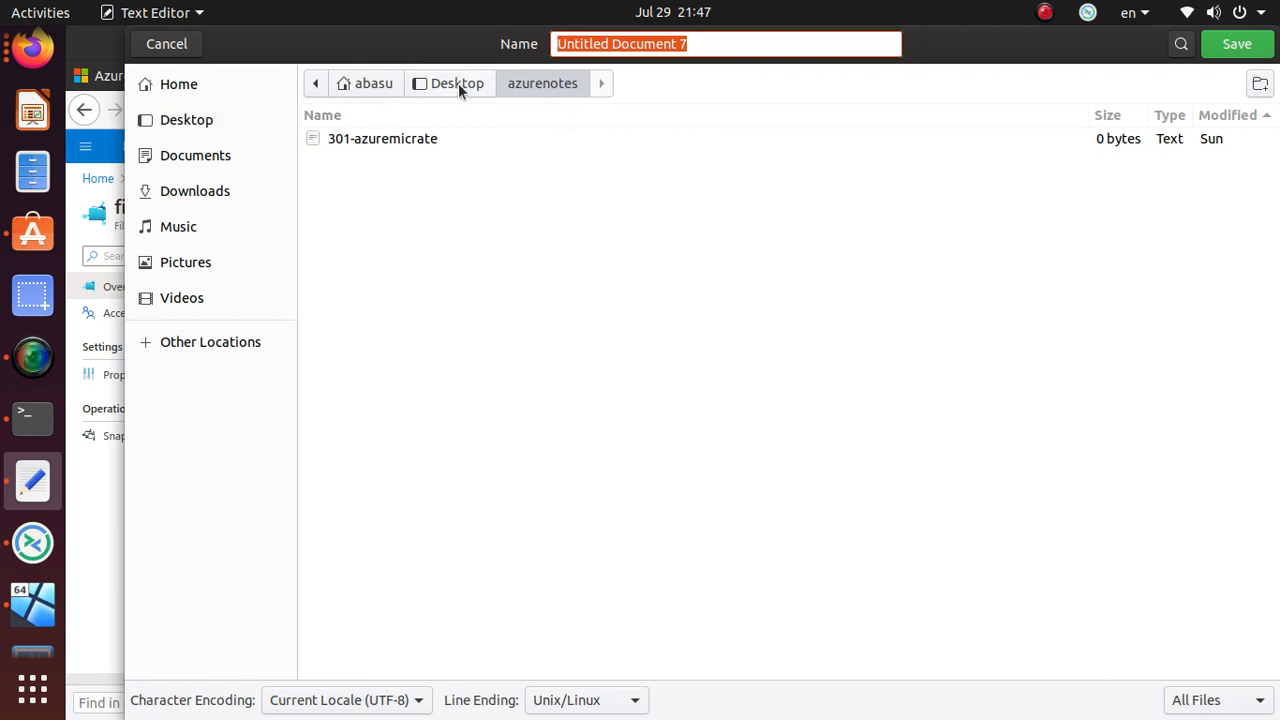
pyautogui.click(714, 44)
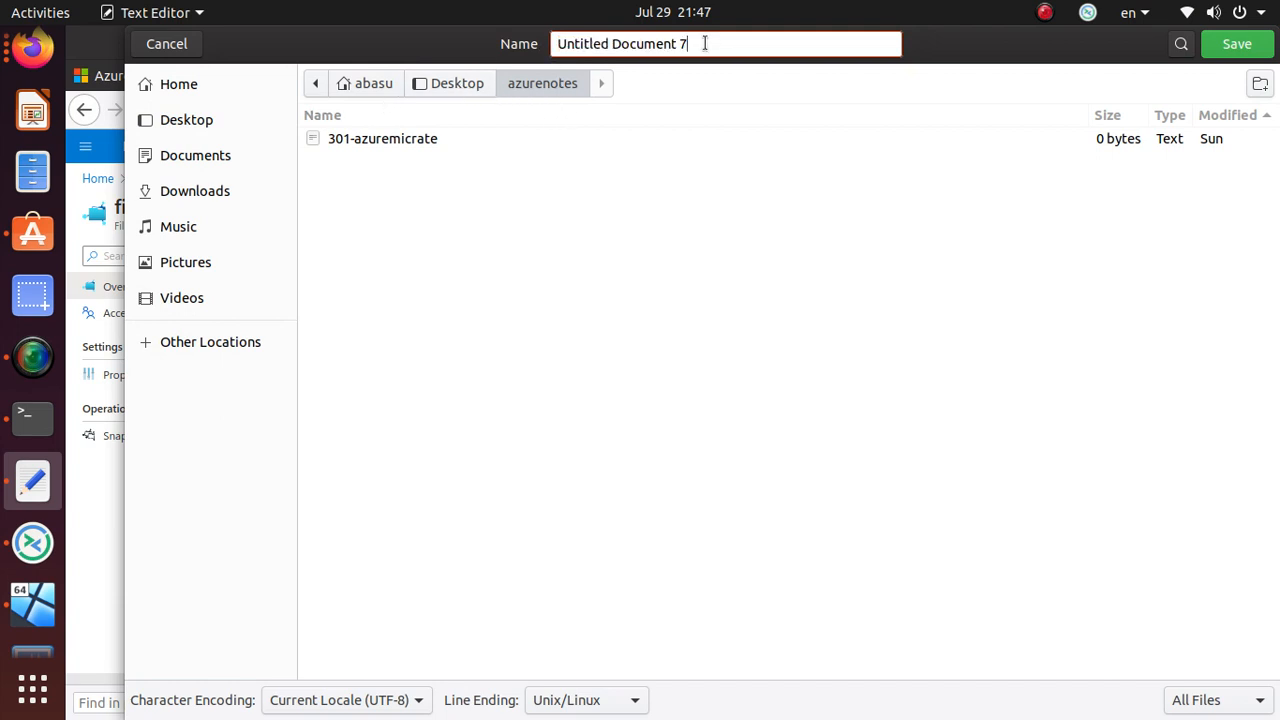
pyautogui.hotkey('ctrl', 'a')
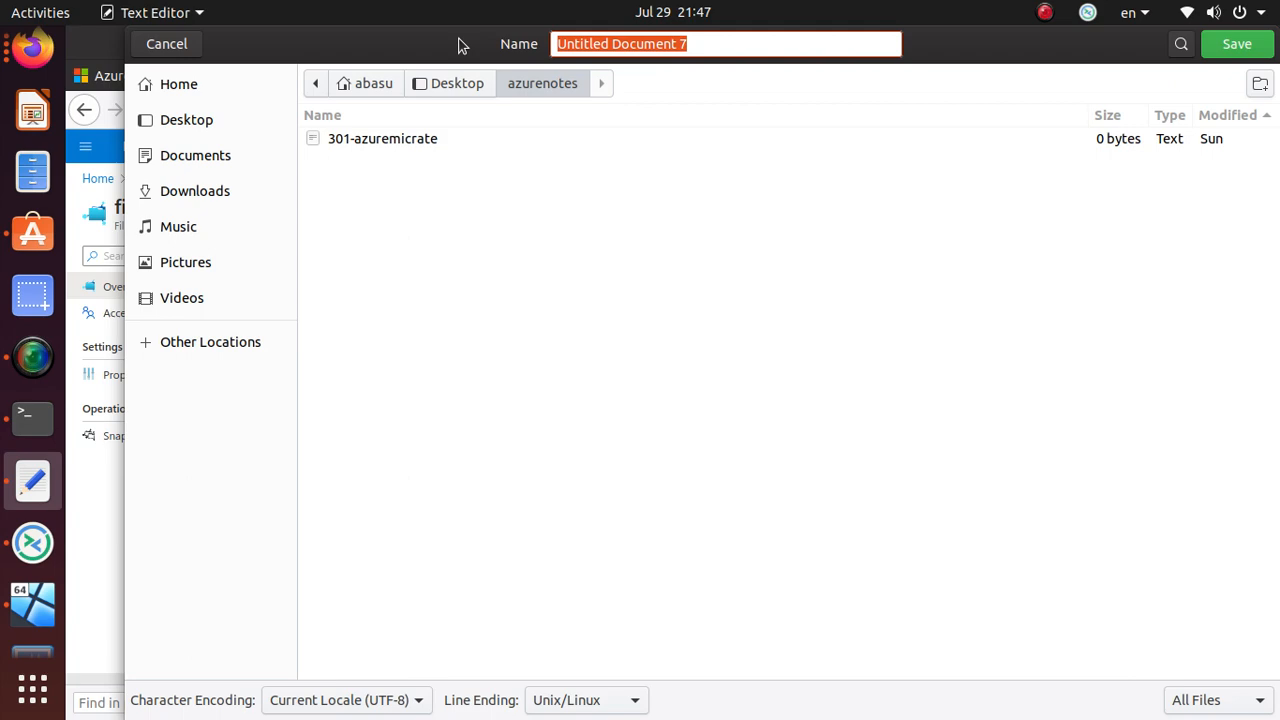
pyautogui.write('mount.txt')
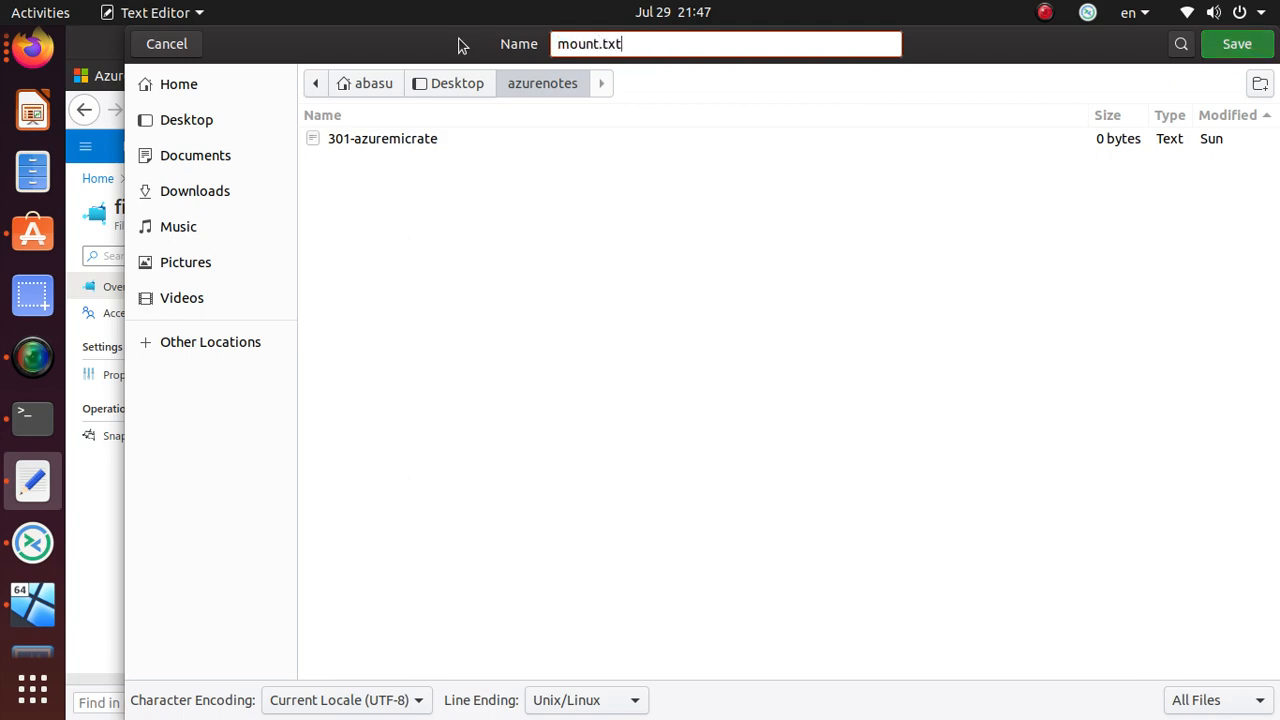
pyautogui.press('Return')
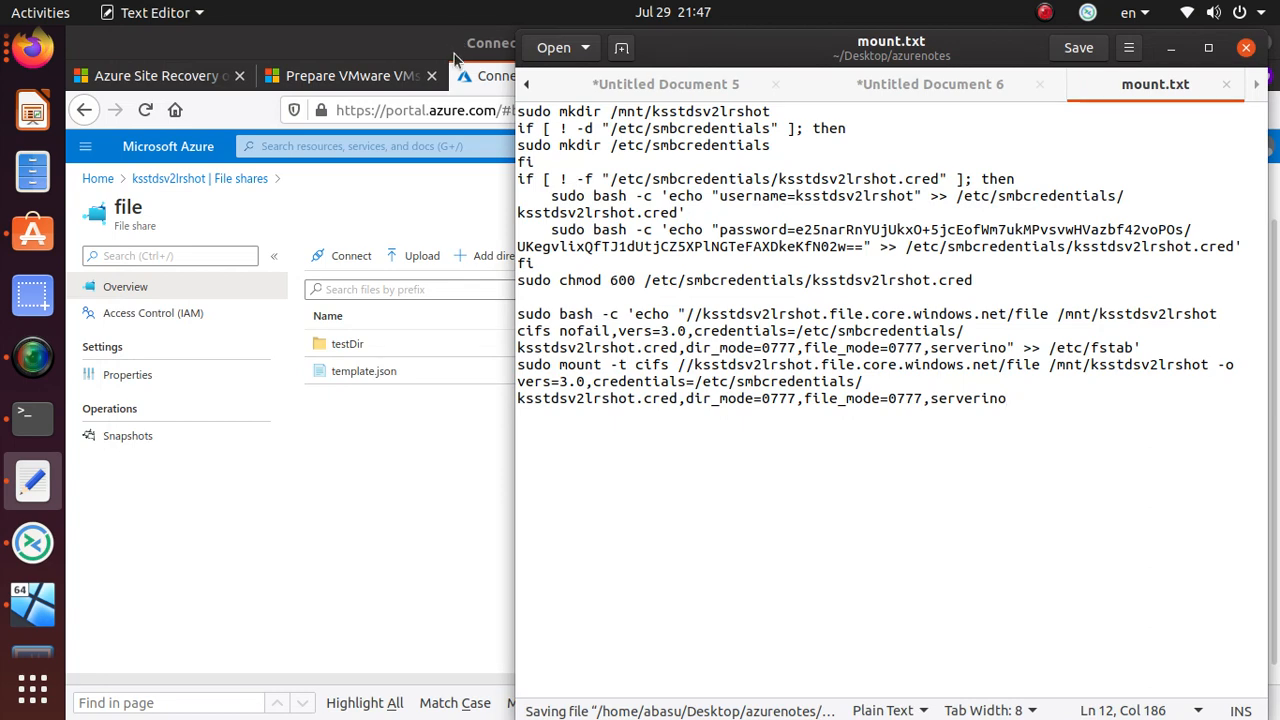
# - In the terminal, go to the home directory and start a cd into Desktop
pyautogui.click(52, 426)
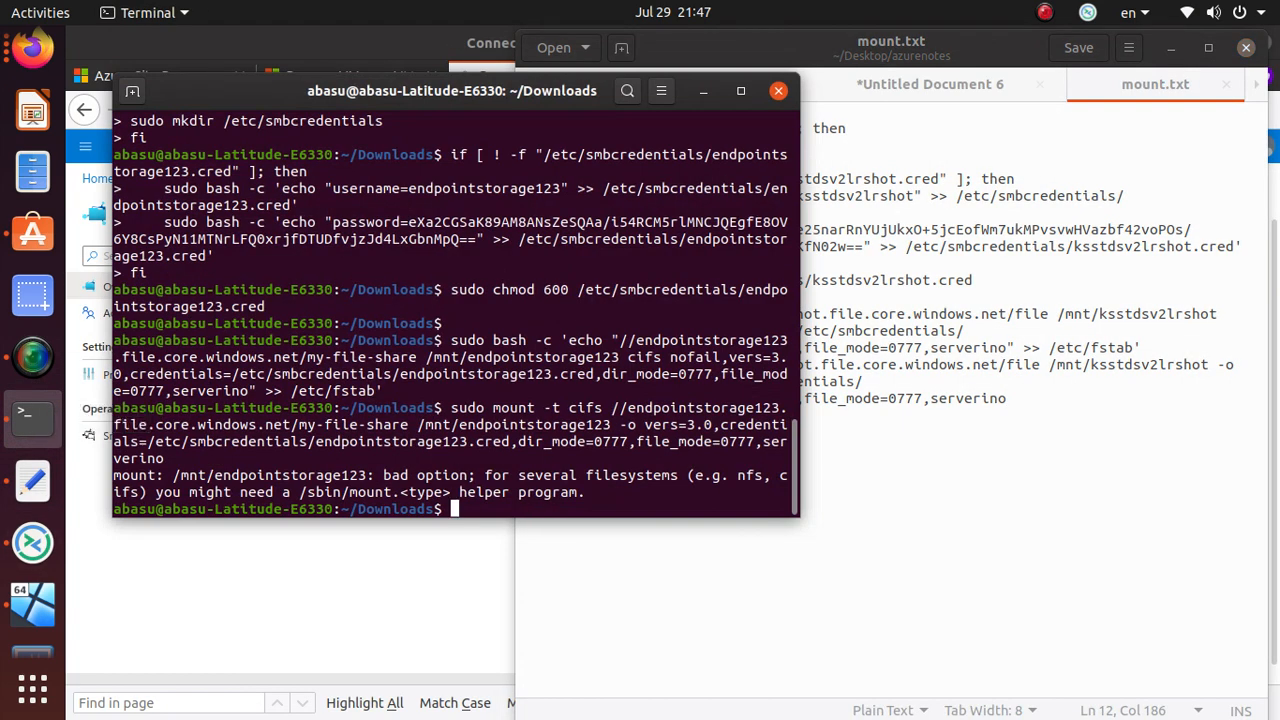
pyautogui.press('Return')
pyautogui.press('Return')
pyautogui.press('Return')
pyautogui.press('Return')
pyautogui.write('cd')
pyautogui.press('Return')
pyautogui.write('cd De')
pyautogui.press('Tab')
pyautogui.write('az')
pyautogui.press('BackSpace')
pyautogui.press('BackSpace')
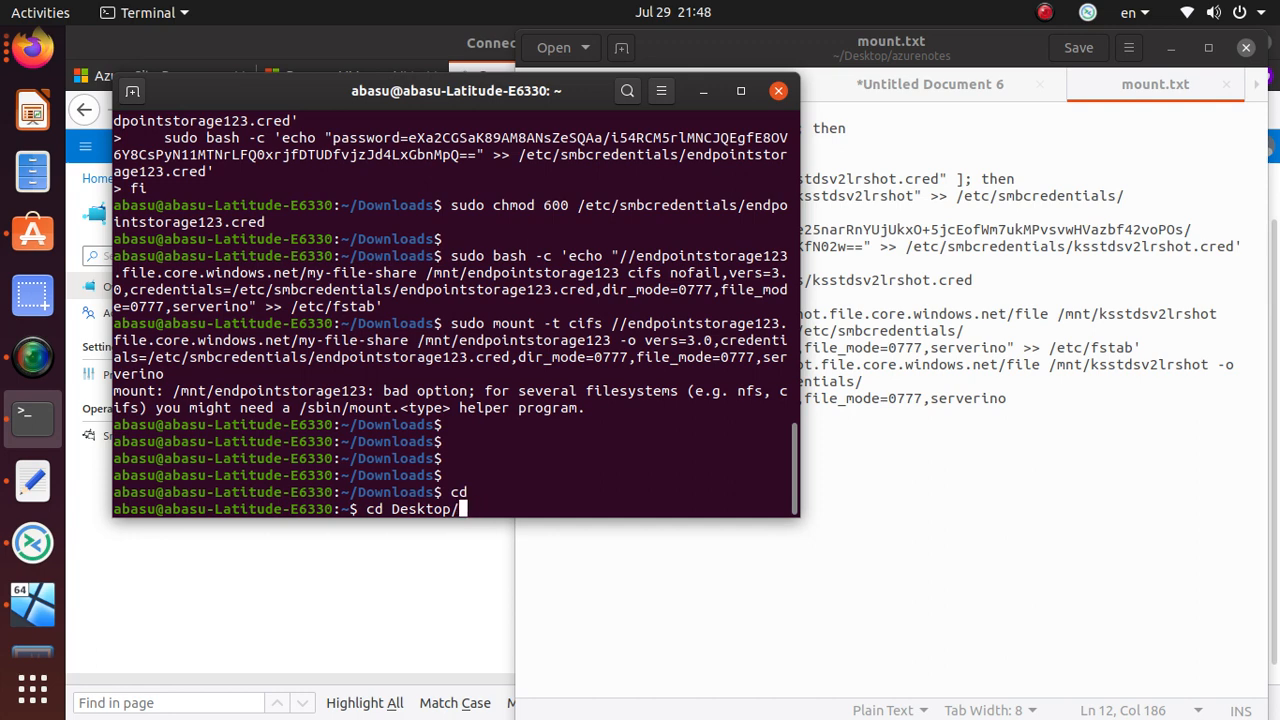
# - Re-save mount.txt in the text editor and cancel saving Untitled Document 6
pyautogui.hotkey('alt', 'Tab')
pyautogui.rightClick(1166, 86)
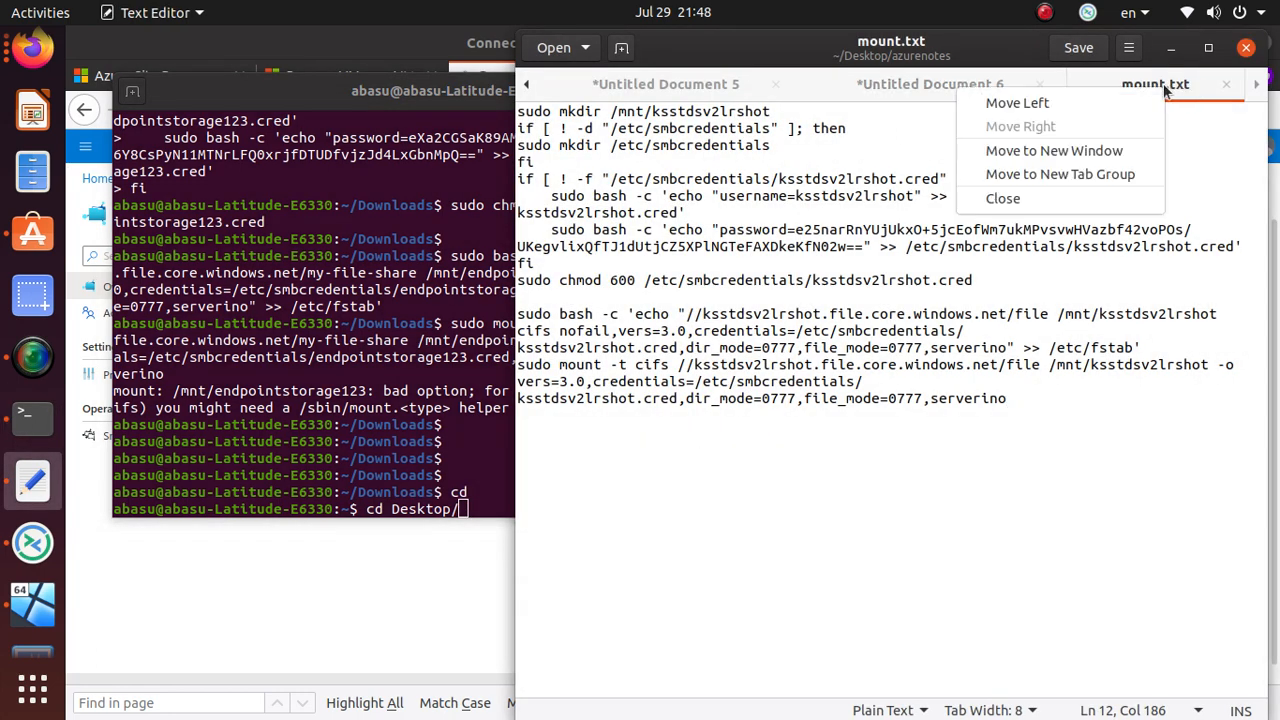
pyautogui.click(763, 340)
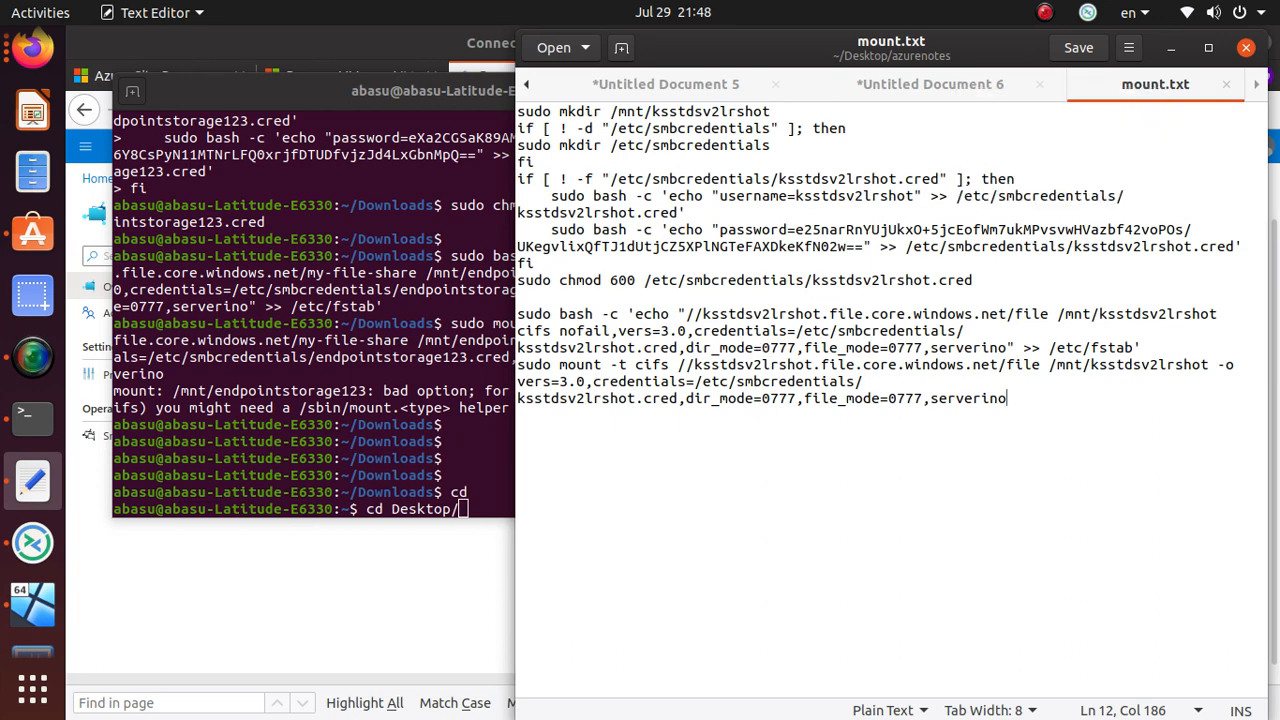
pyautogui.hotkey('ctrl', 's')
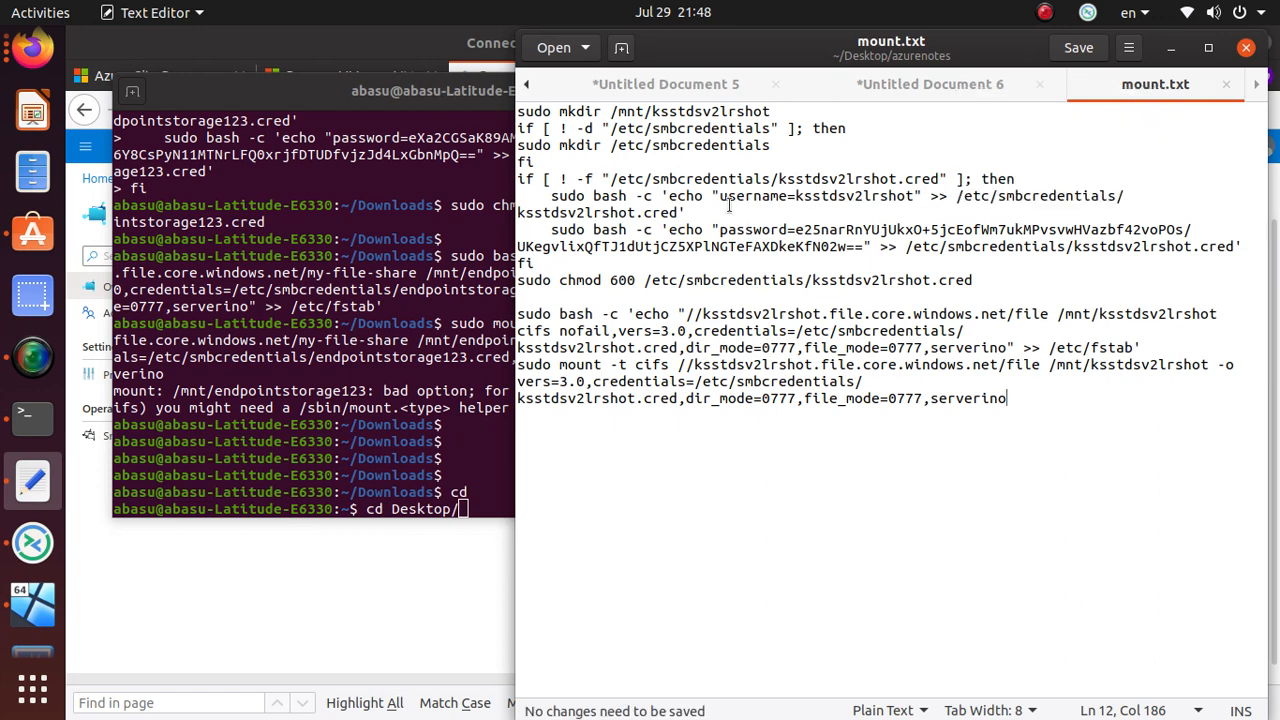
pyautogui.click(903, 85)
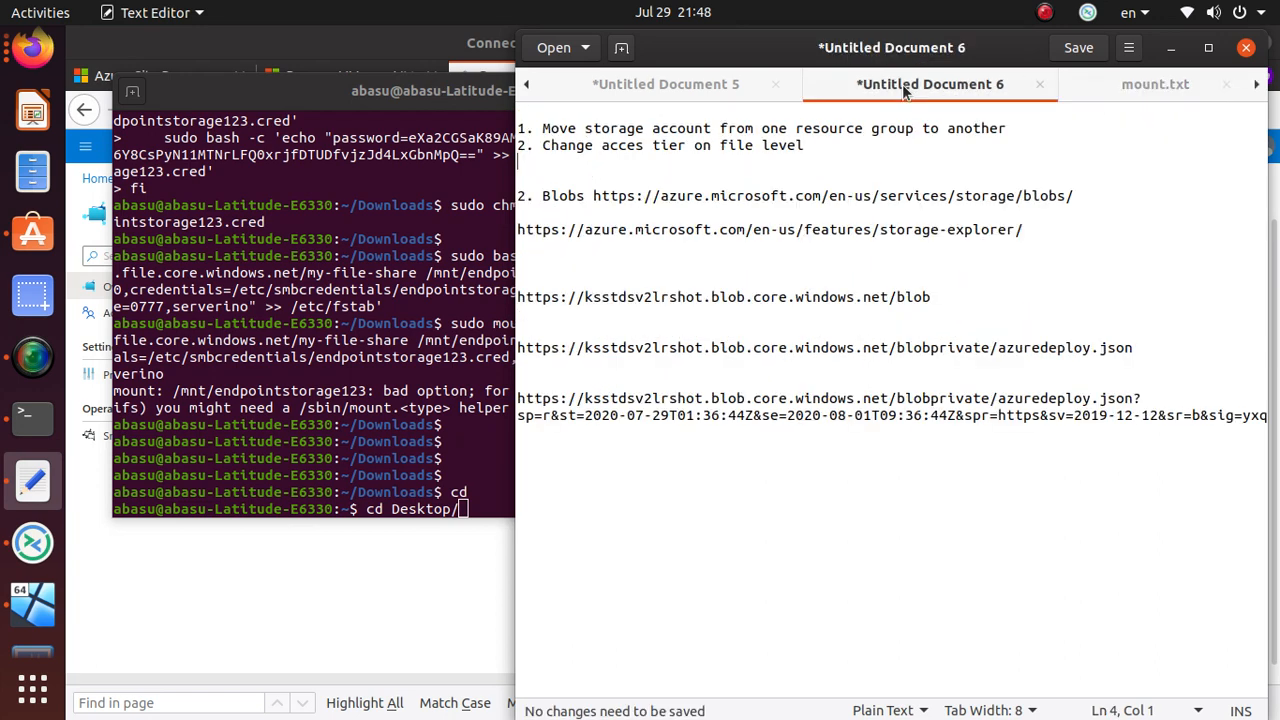
pyautogui.hotkey('ctrl', 's')
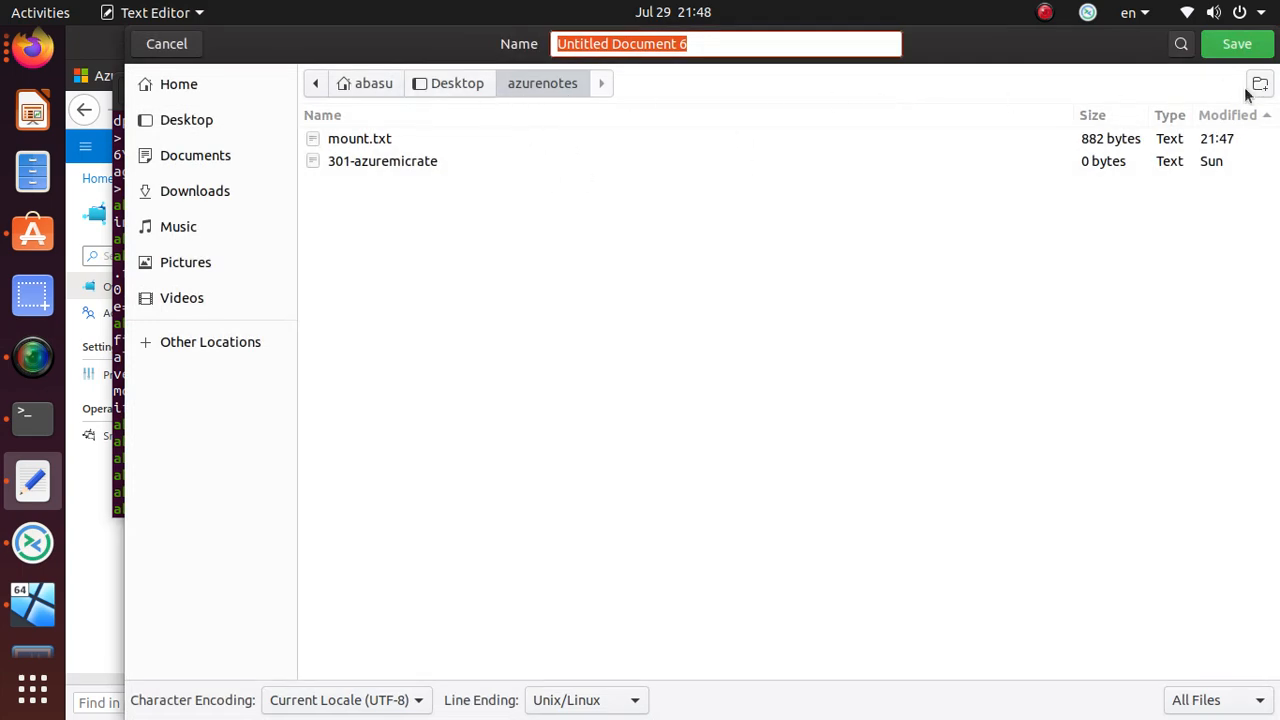
pyautogui.press('Escape')
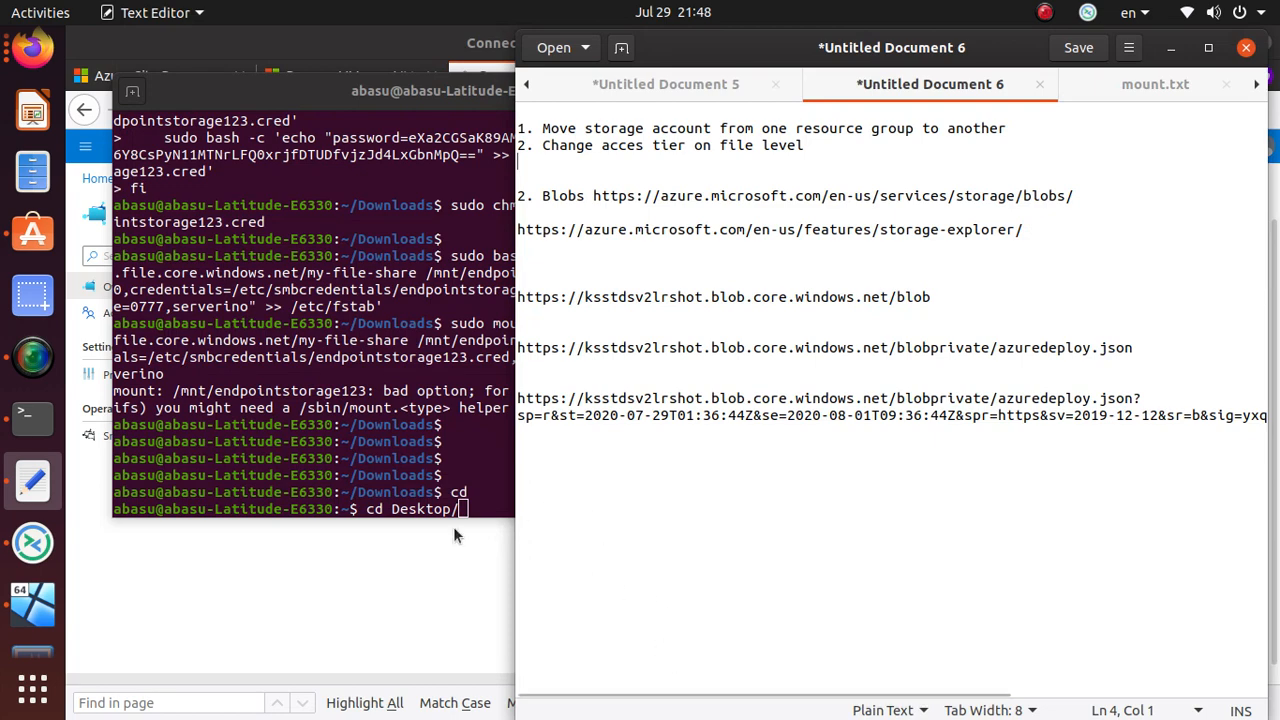
# - Change into Desktop, list it, cd into azurenotes and list it to confirm mount.txt
pyautogui.click(505, 501)
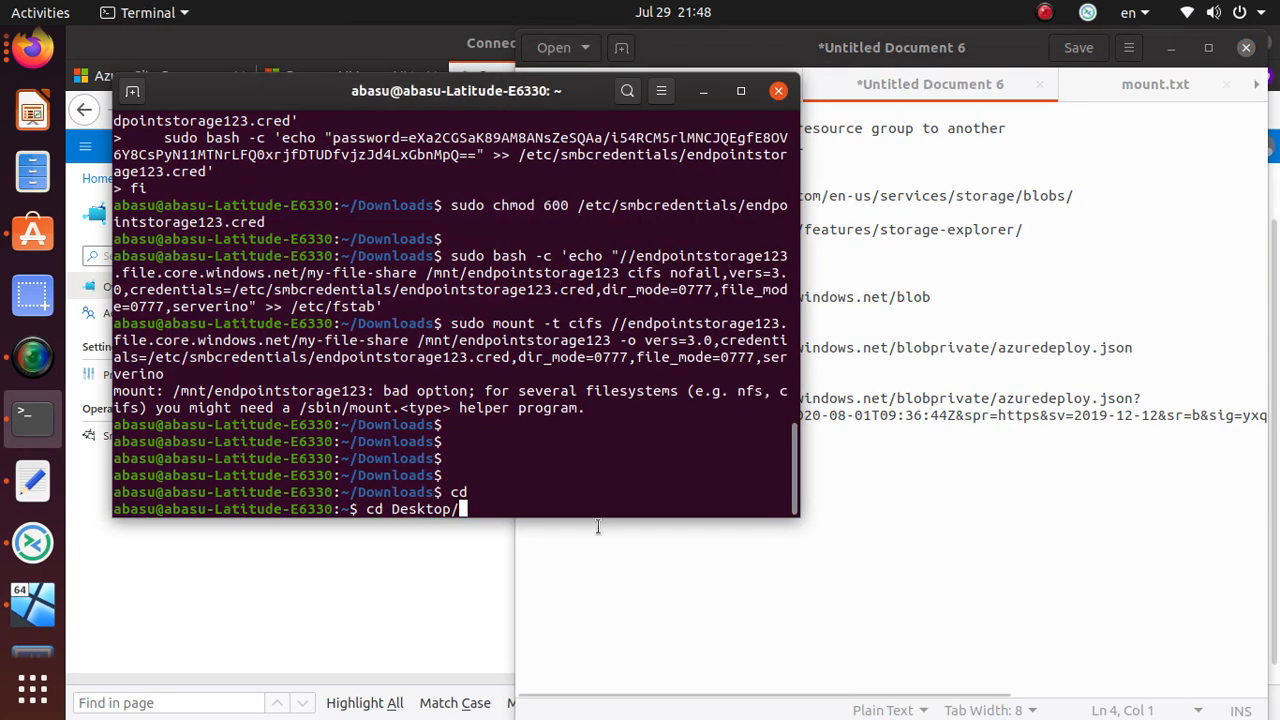
pyautogui.press('Return')
pyautogui.write('ls')
pyautogui.press('Return')
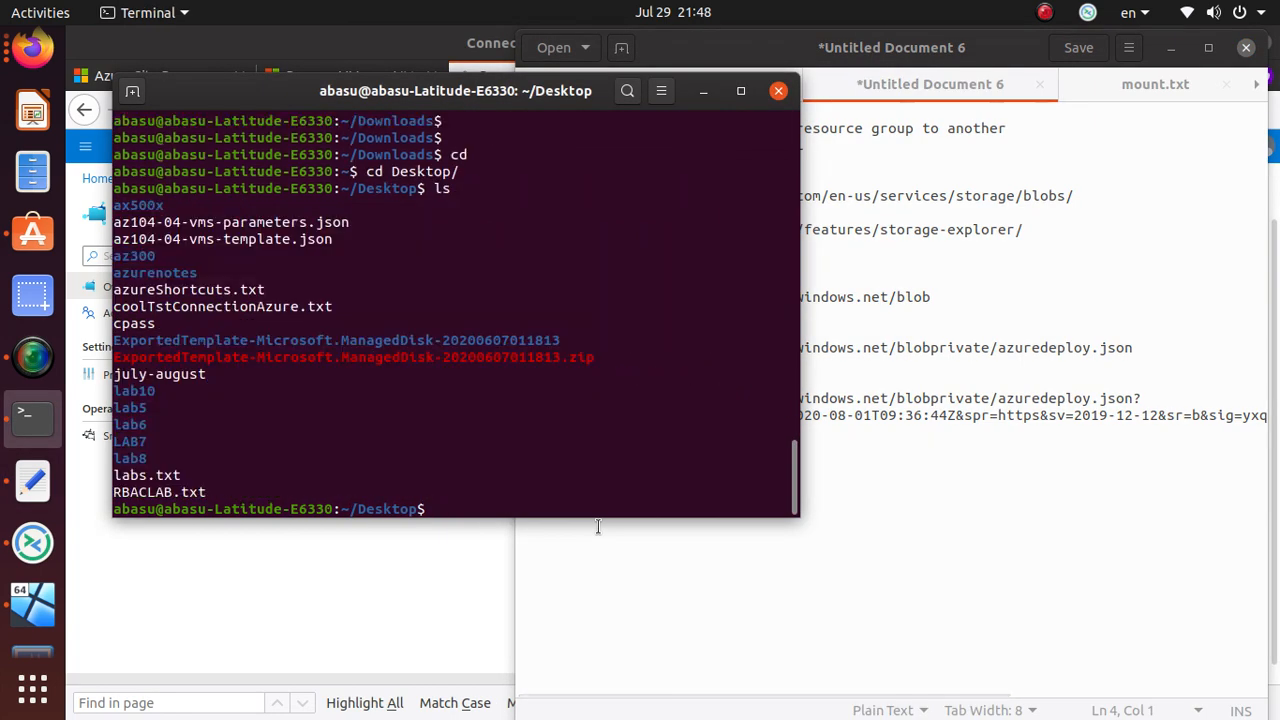
pyautogui.write('cd az')
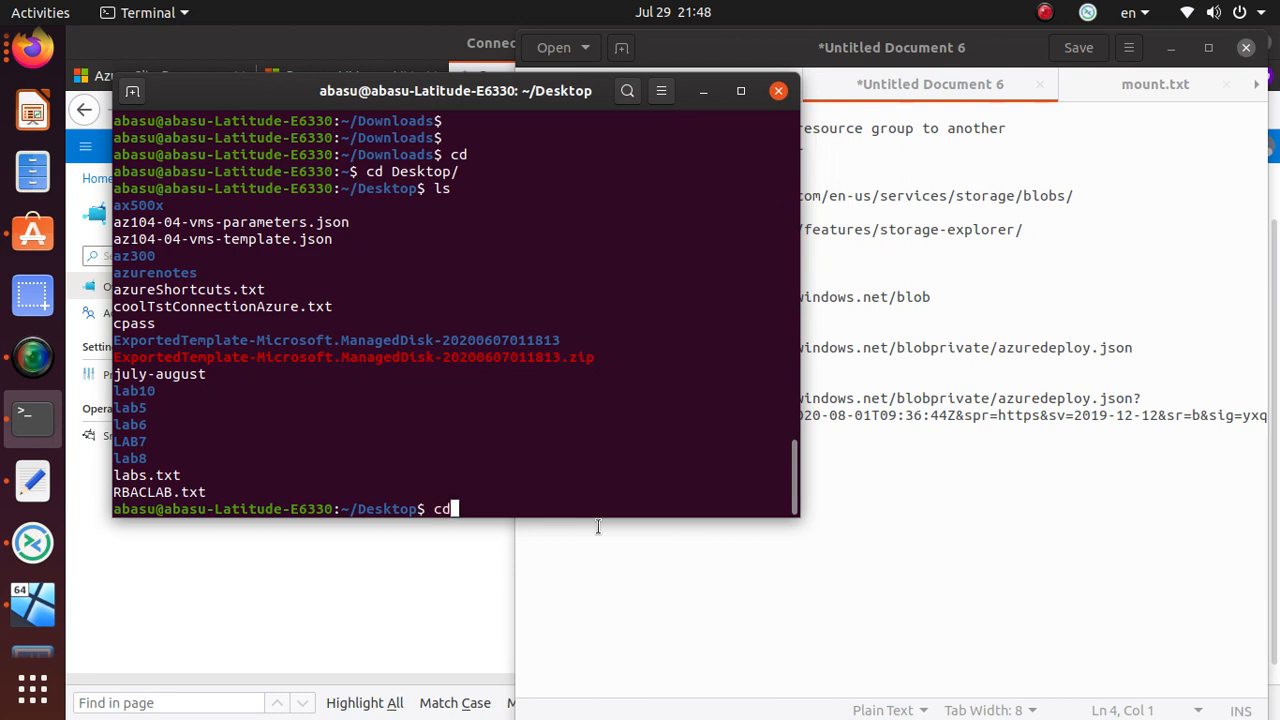
pyautogui.write('uren')
pyautogui.press('Tab')
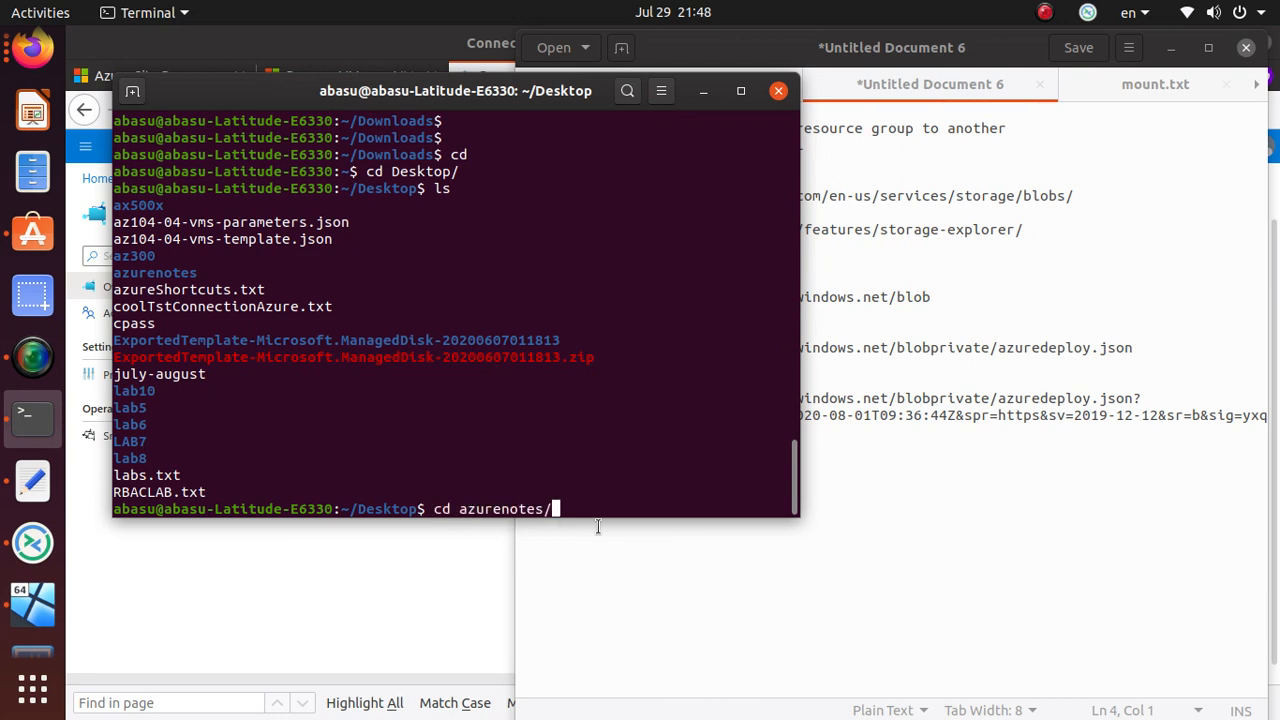
pyautogui.press('Return')
pyautogui.write('ls')
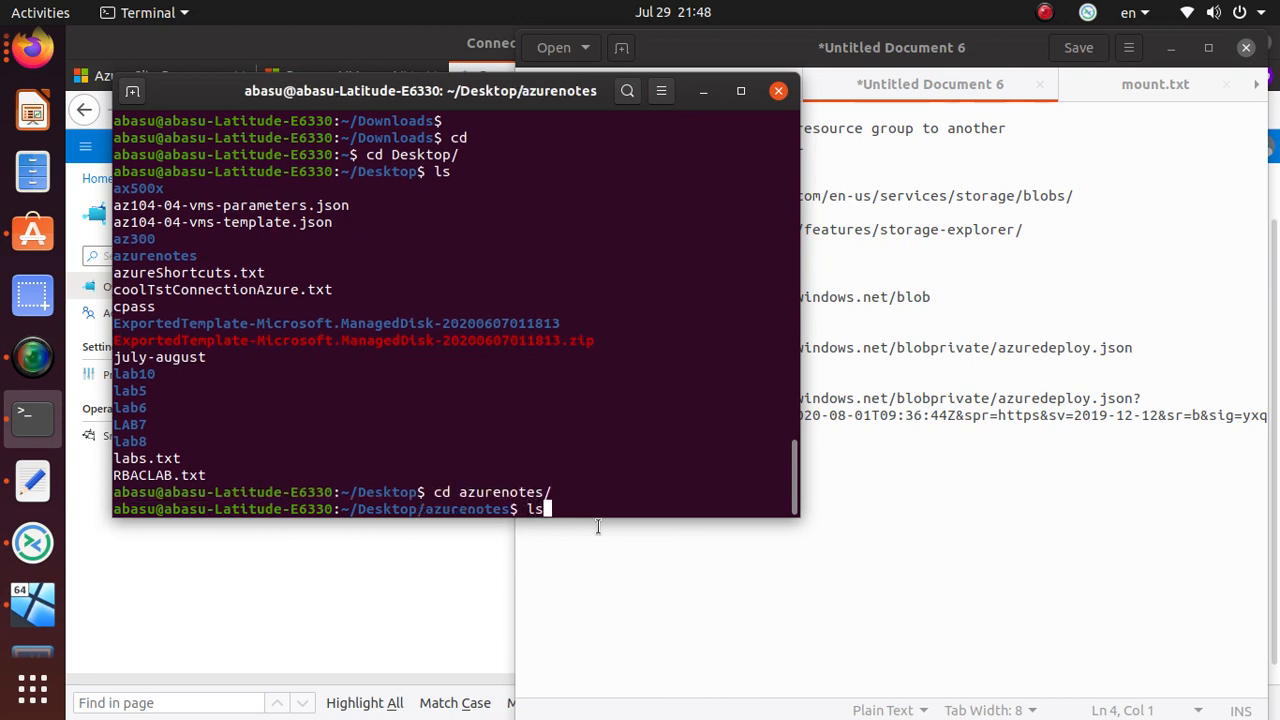
pyautogui.press('Return')
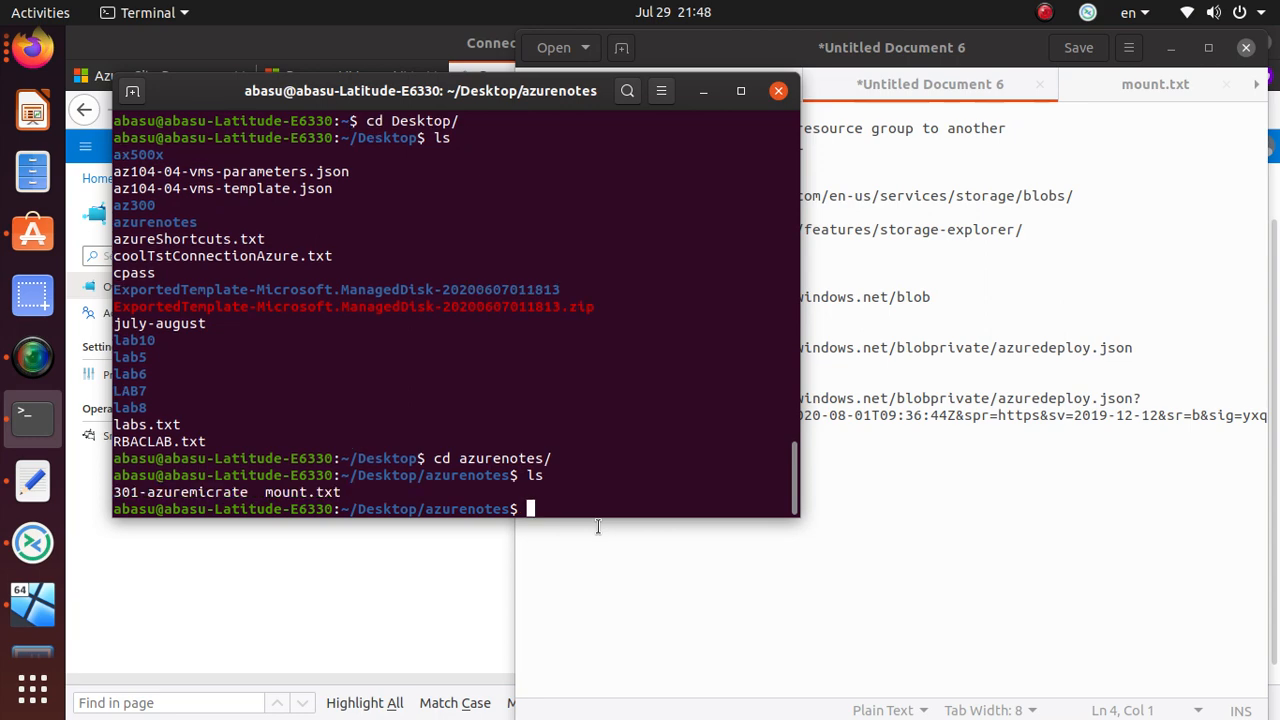
pyautogui.doubleClick(312, 493)
pyautogui.hotkey('alt', 'Tab')
pyautogui.hotkey('alt', 'Tab')
# - Review the Linux mount script in the share's Connect panel
pyautogui.click(305, 585)
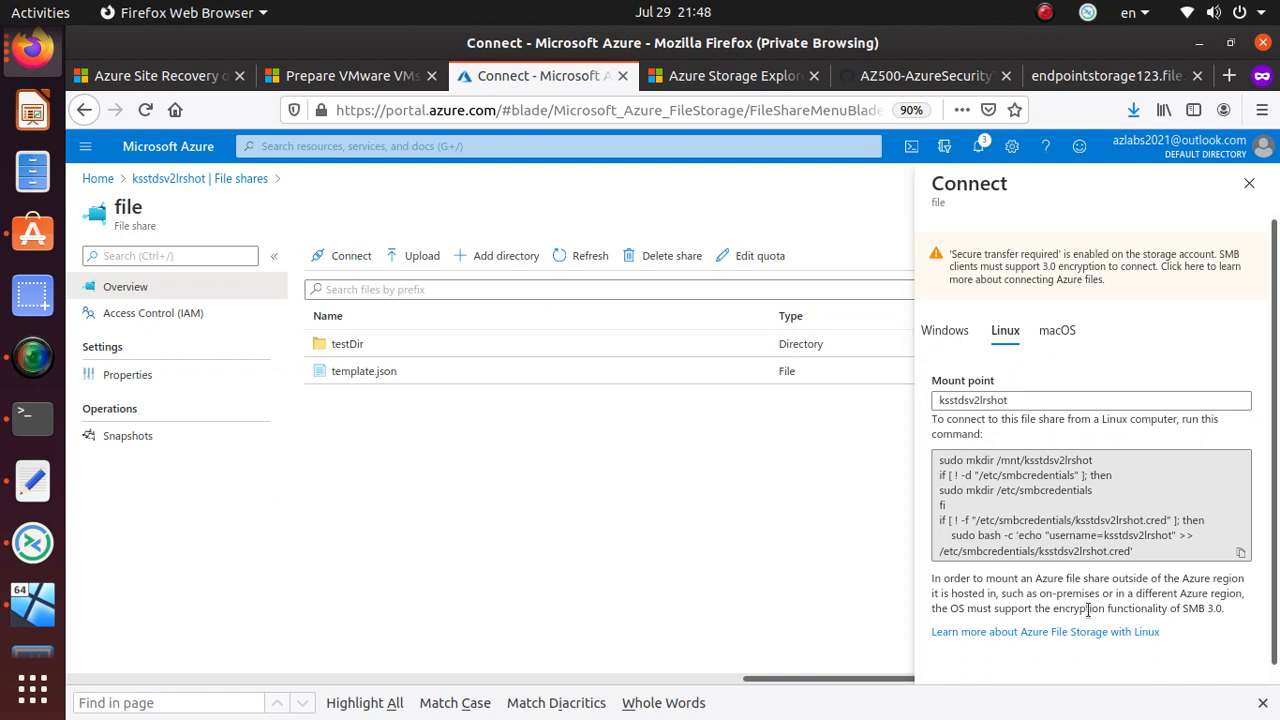
pyautogui.click(1008, 332)
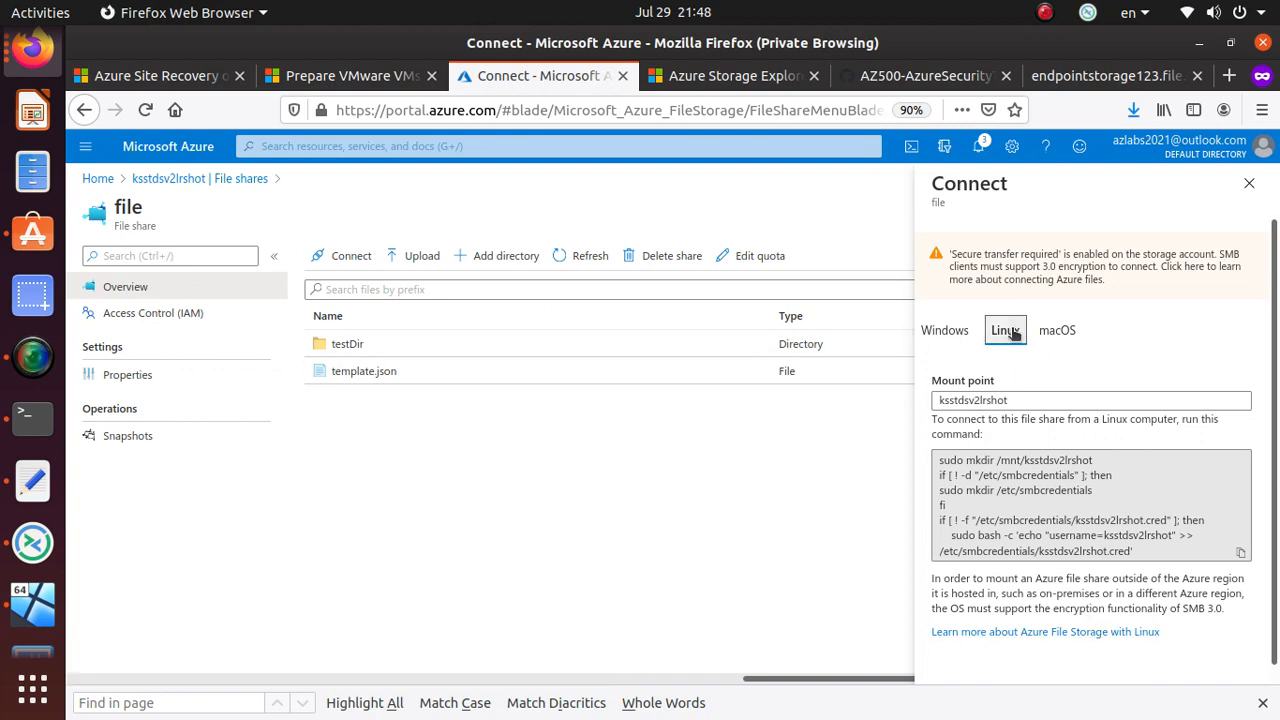
pyautogui.click(934, 457)
pyautogui.moveTo(934, 457); pyautogui.dragTo(1138, 546)
pyautogui.click(1136, 512)
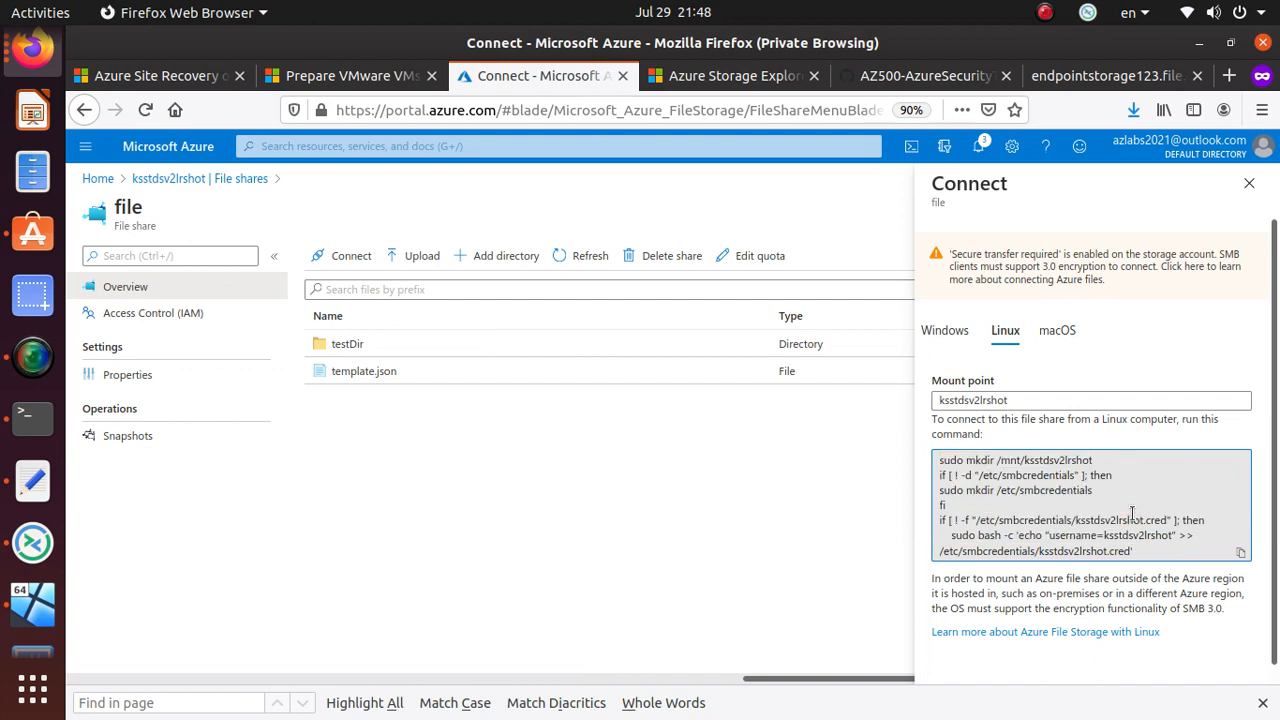
pyautogui.scroll(-1, 1133, 513)
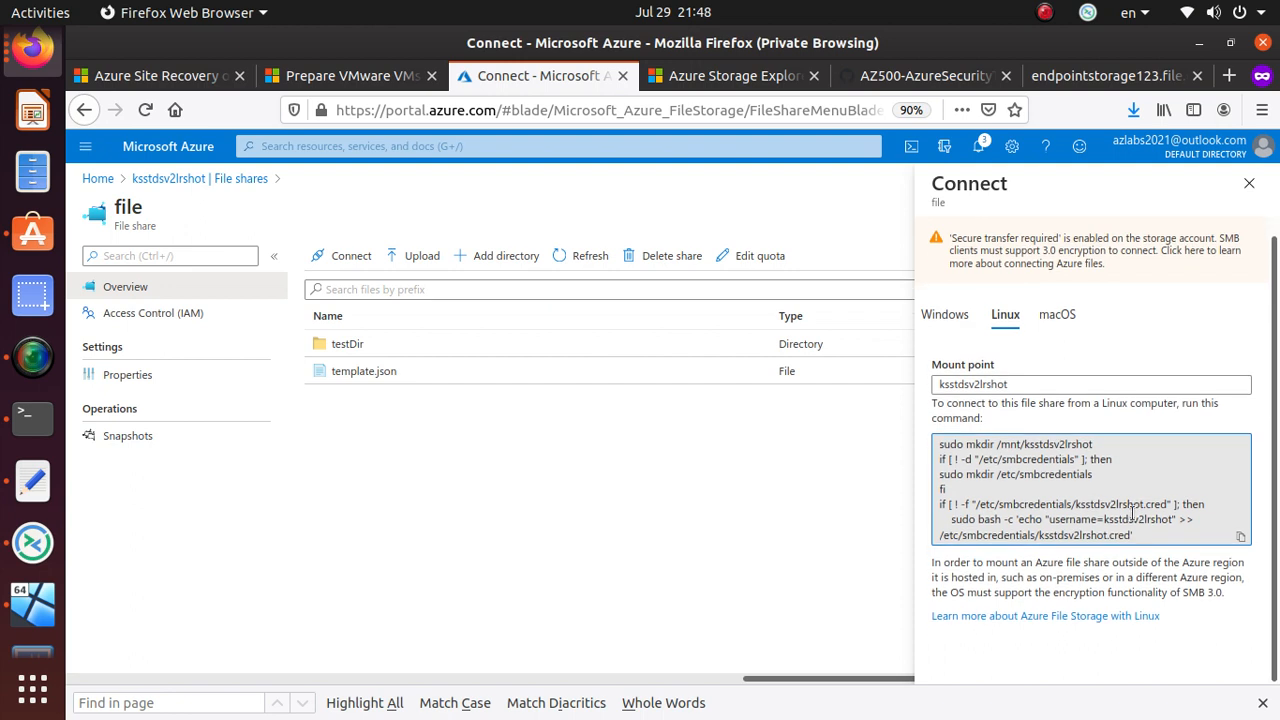
# - In the terminal, rename mount.txt to mount.sh with mv
pyautogui.hotkey('alt', 'Tab')
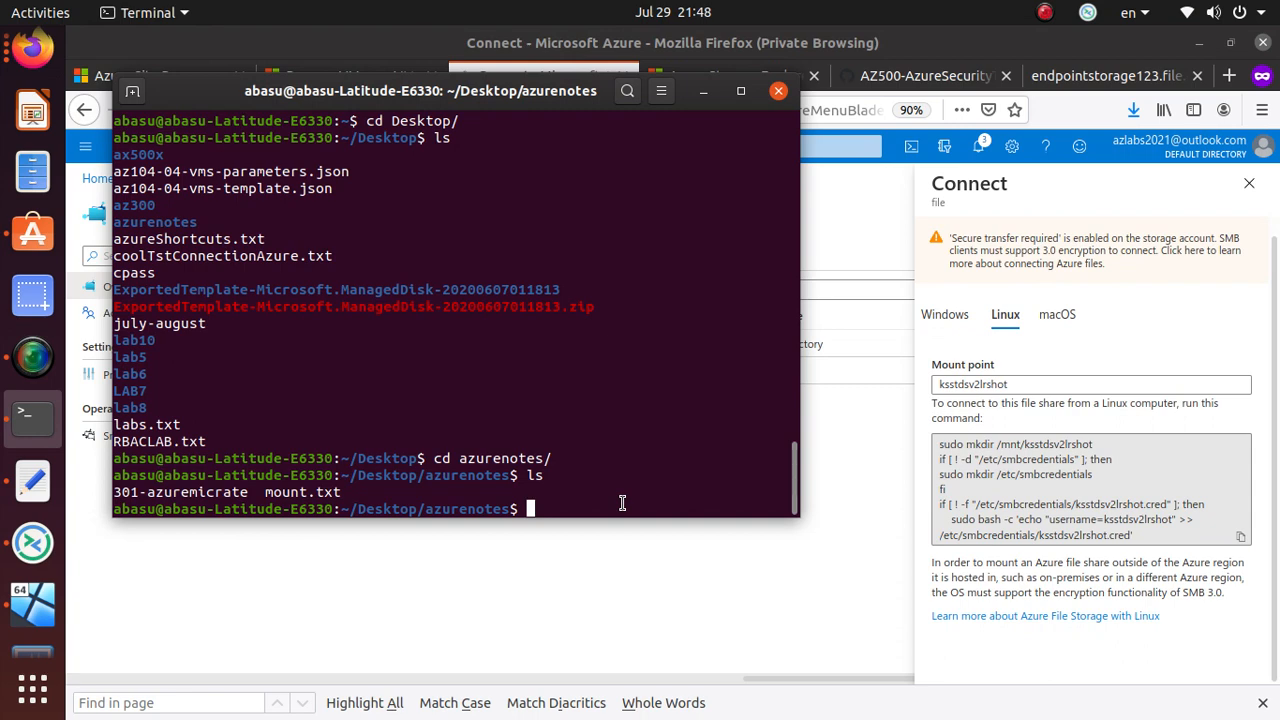
pyautogui.write('mv mo')
pyautogui.press('Tab')
pyautogui.write('mou')
pyautogui.press('Tab')
pyautogui.press('BackSpace')
pyautogui.press('BackSpace')
pyautogui.press('BackSpace')
pyautogui.press('BackSpace')
pyautogui.write('sh')
pyautogui.press('Return')
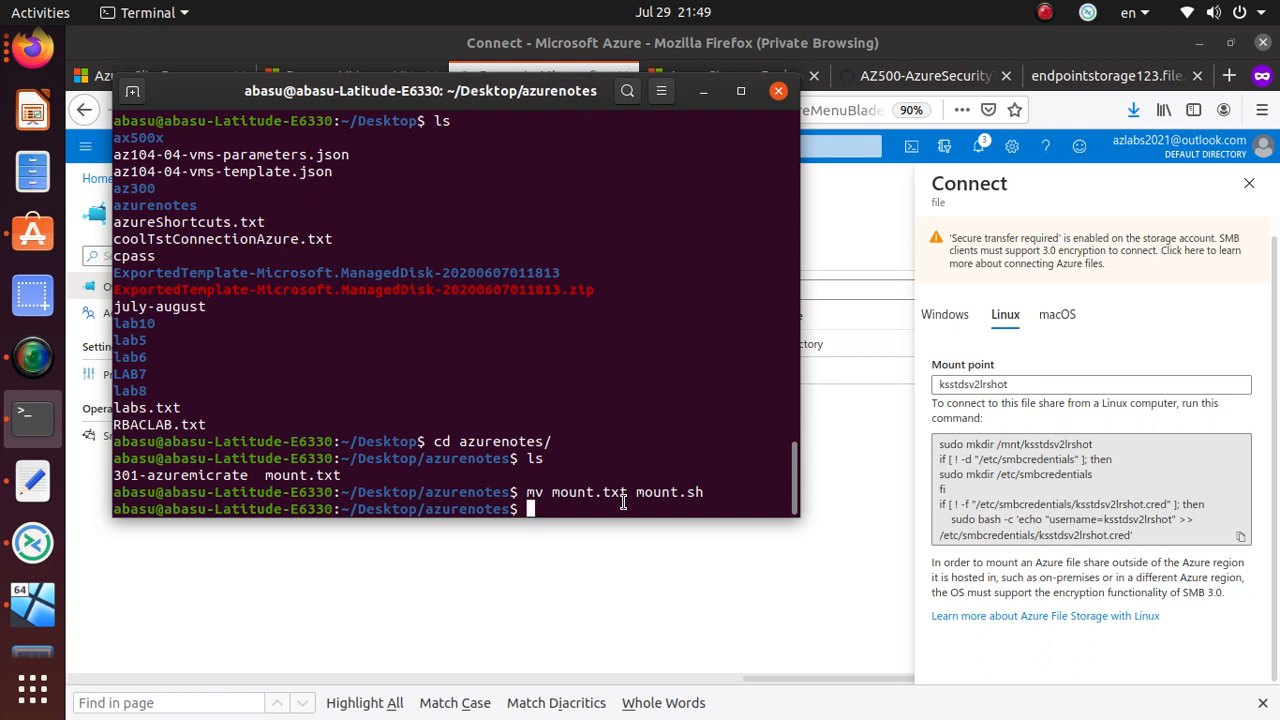
# - Make mount.sh executable with chmod a+x and list files with ls -lah
pyautogui.write('chmod a+X')
pyautogui.press('BackSpace')
pyautogui.write('x mo')
pyautogui.press('Tab')
pyautogui.press('Return')
pyautogui.write('ls -lah')
pyautogui.press('Return')
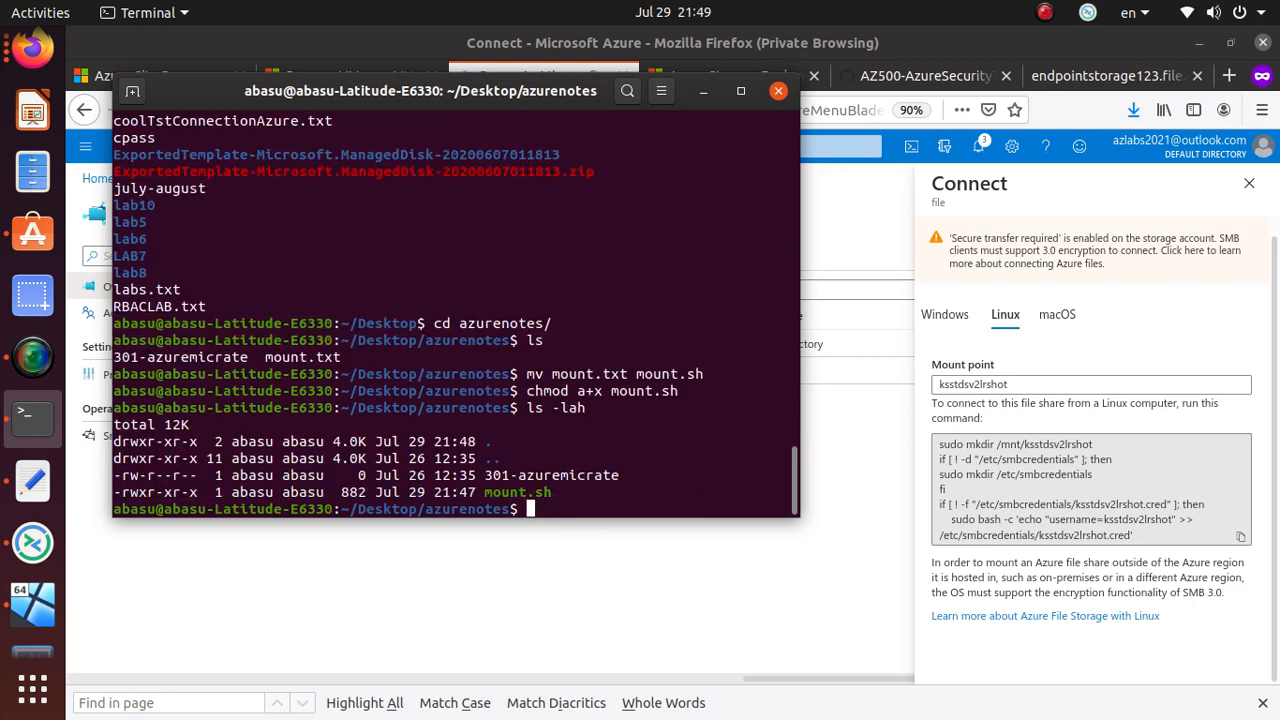
pyautogui.tripleClick(534, 492)
pyautogui.click(573, 506)
# - Run ./mount.sh with the sudo password and select the resulting bad-option error text
pyautogui.write('./mount.sh')
pyautogui.press('Return')
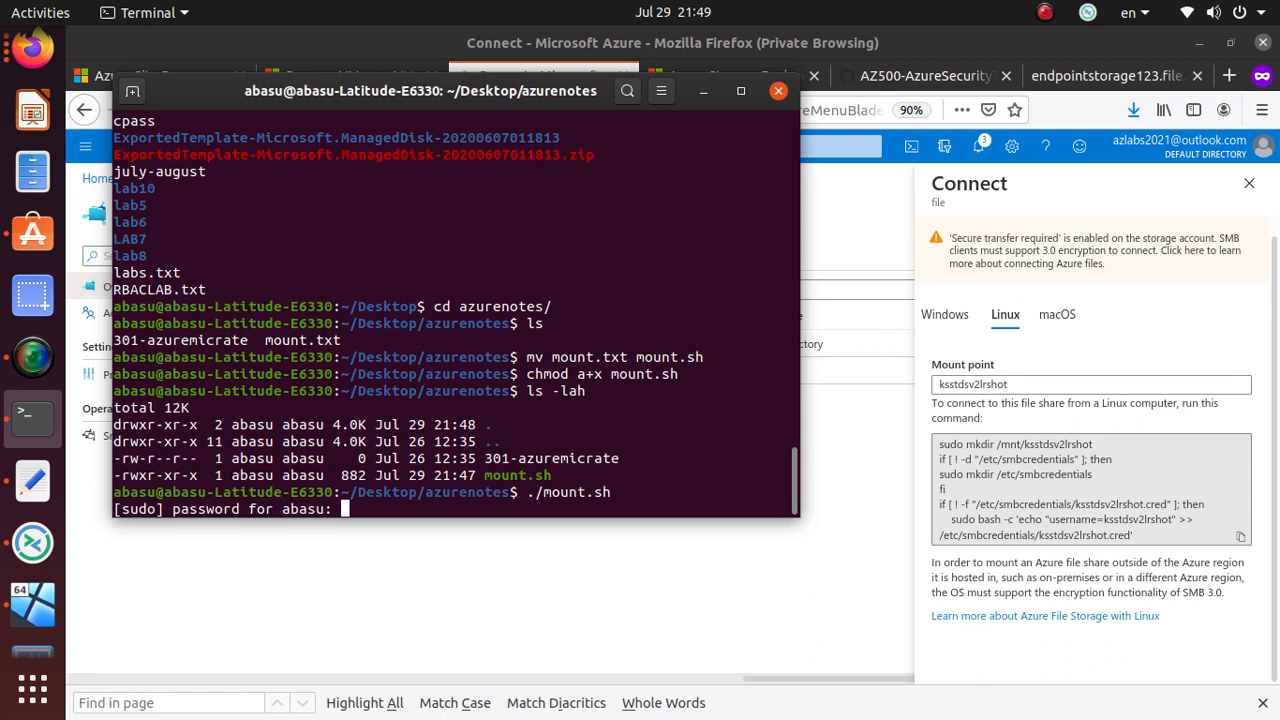
pyautogui.press('Return')
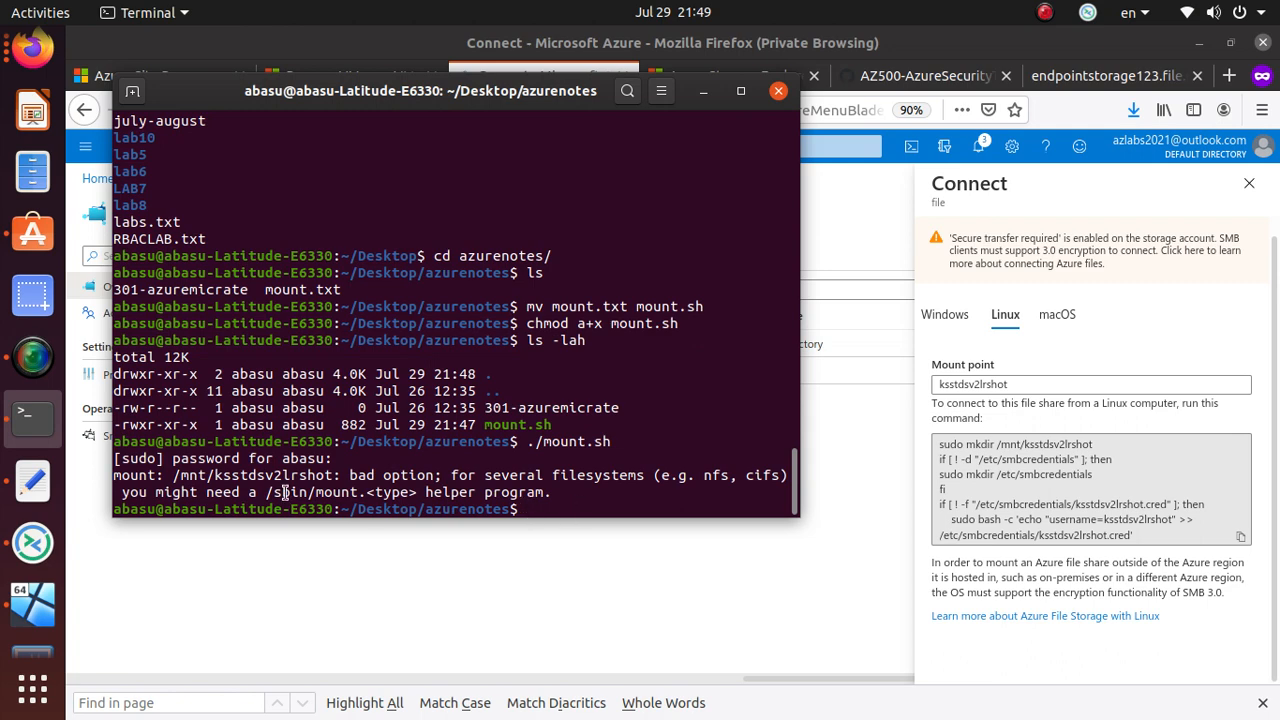
pyautogui.moveTo(553, 492); pyautogui.dragTo(93, 472)
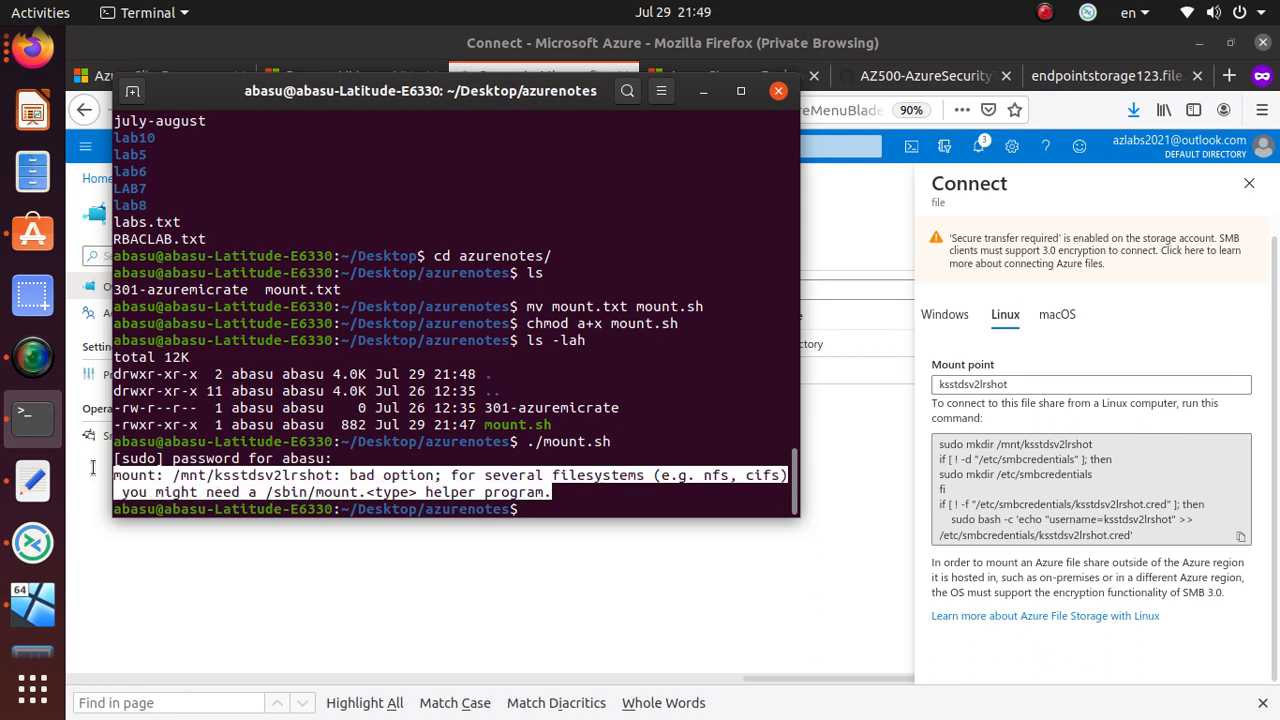
pyautogui.moveTo(93, 470); pyautogui.dragTo(97, 457)
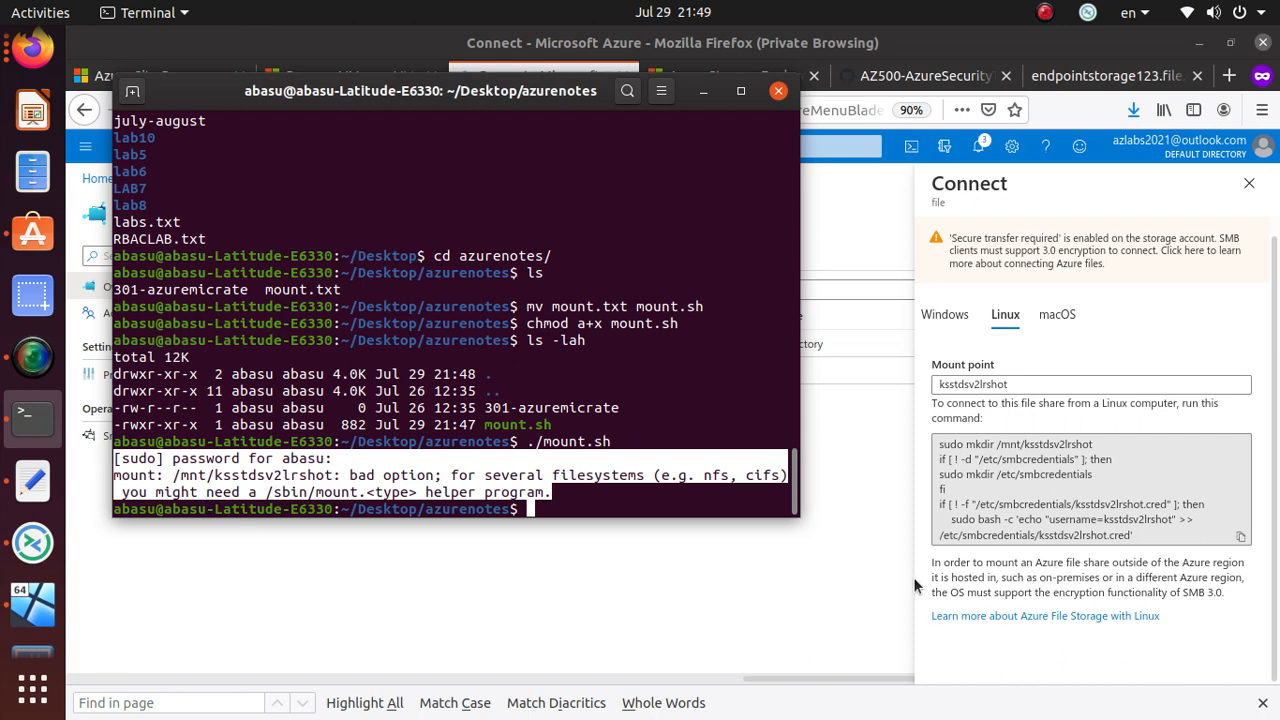
pyautogui.moveTo(943, 593); pyautogui.dragTo(1228, 596)
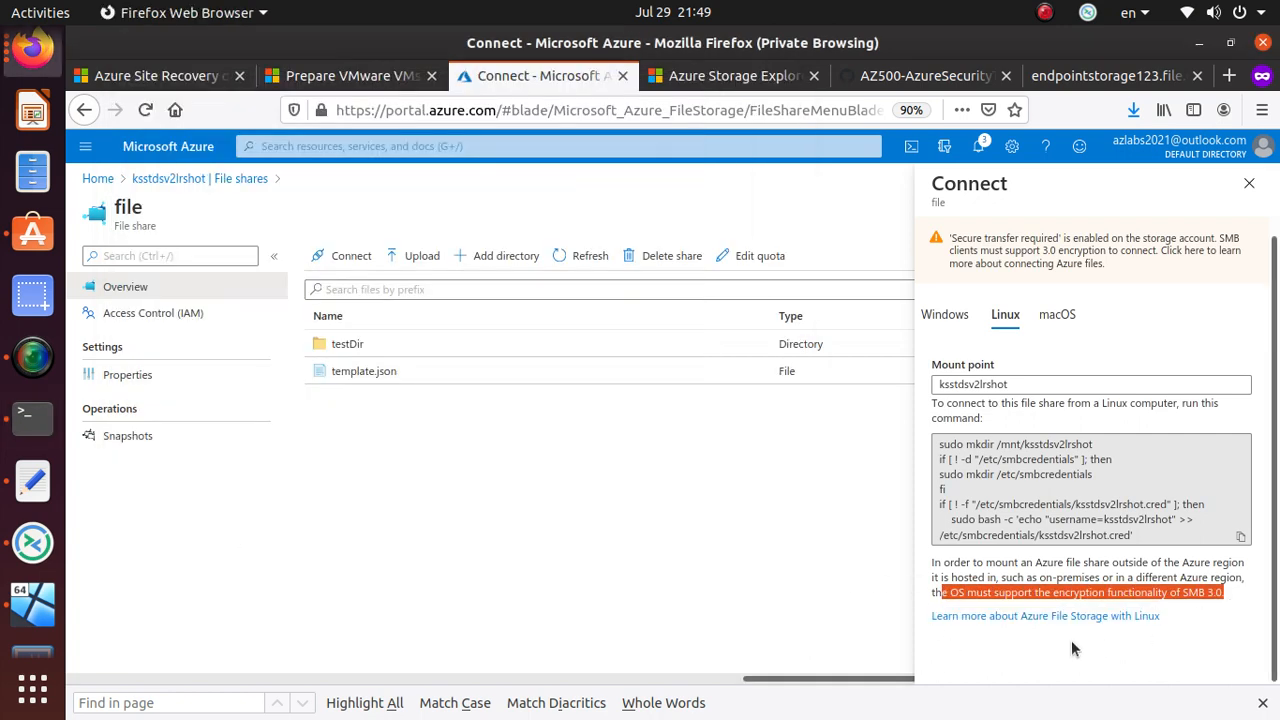
# - Open the 'Use Azure Files with Linux' docs and copy the Ubuntu apt update and cifs-utils commands
pyautogui.click(1118, 616)
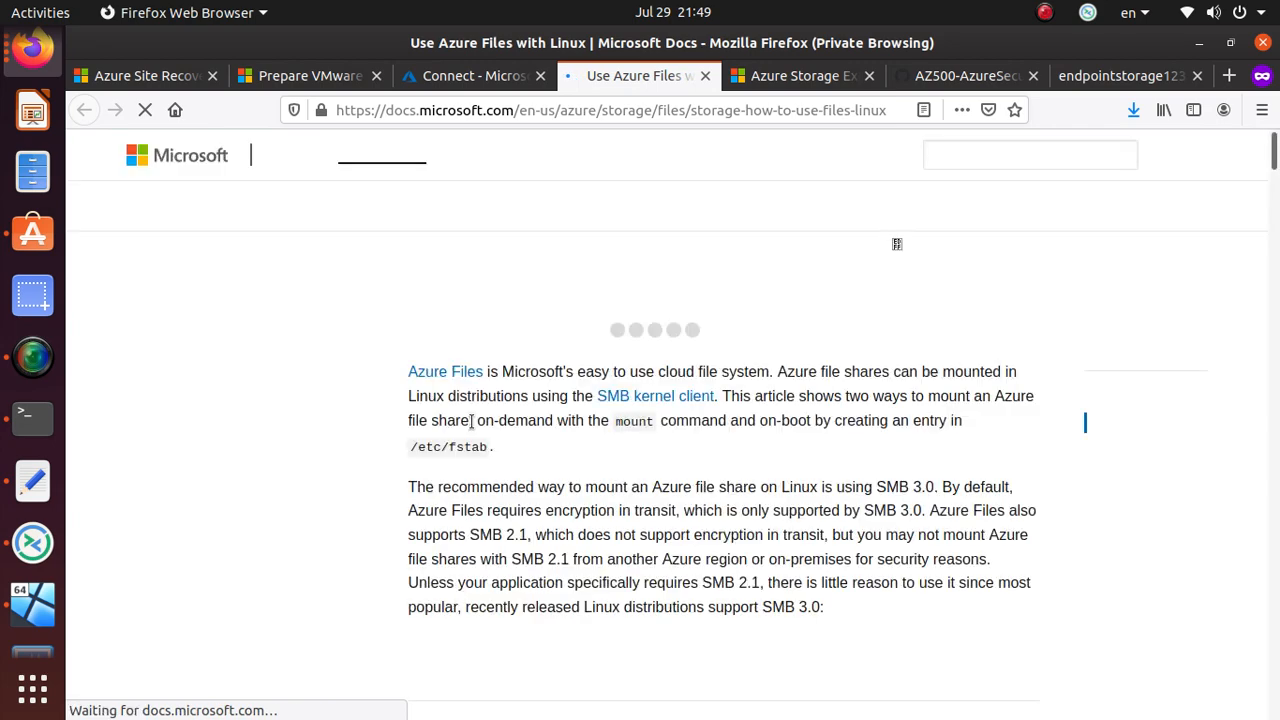
pyautogui.scroll(-3, 478, 450)
pyautogui.scroll(-2, 479, 449)
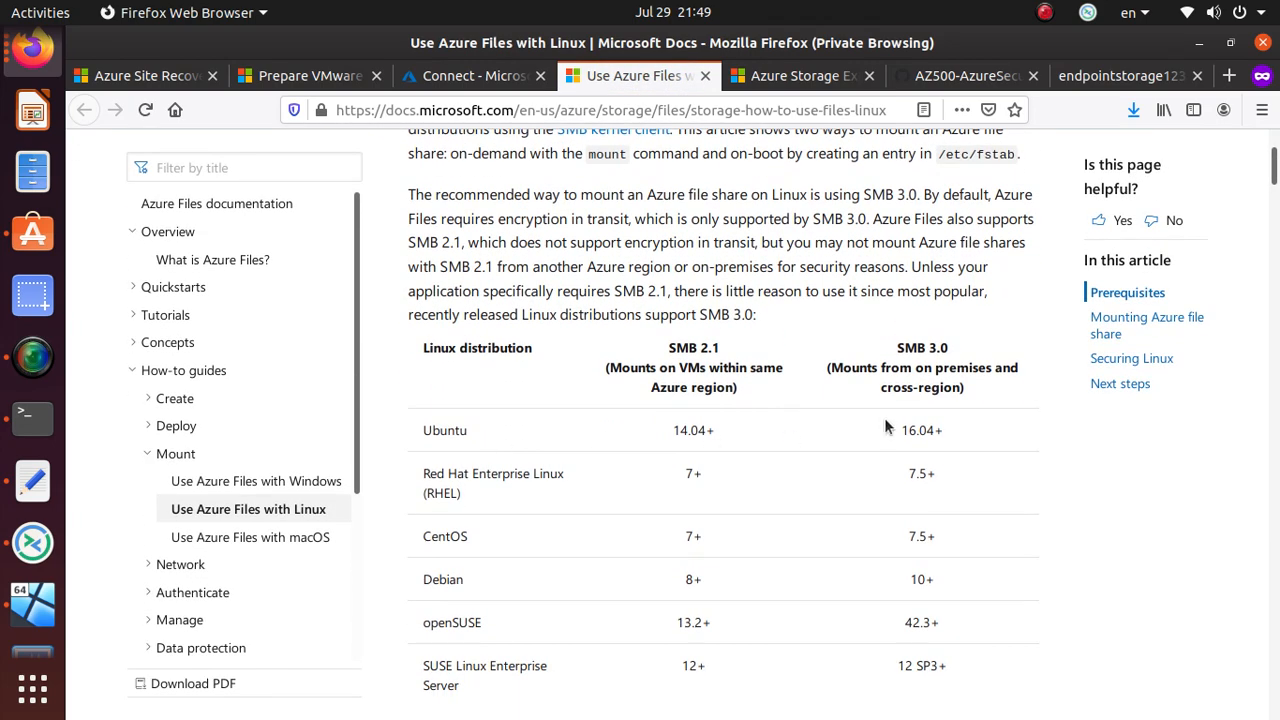
pyautogui.scroll(4, 561, 486)
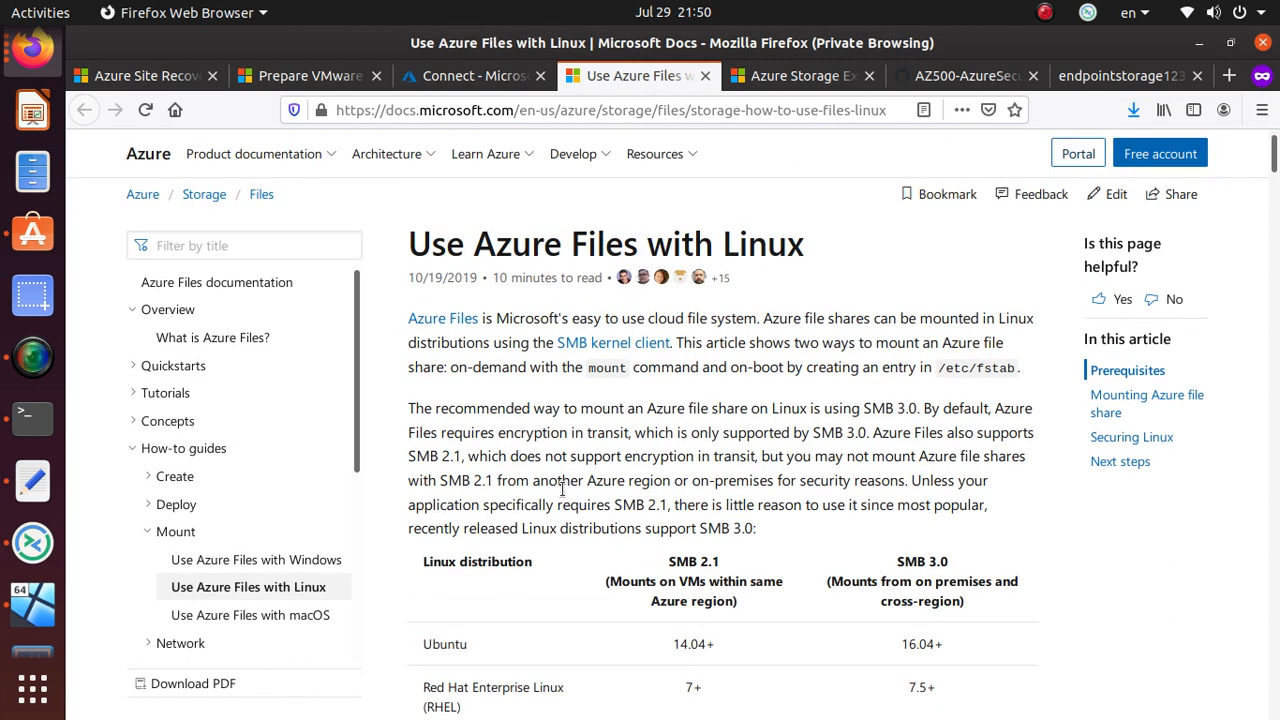
pyautogui.scroll(-10, 563, 487)
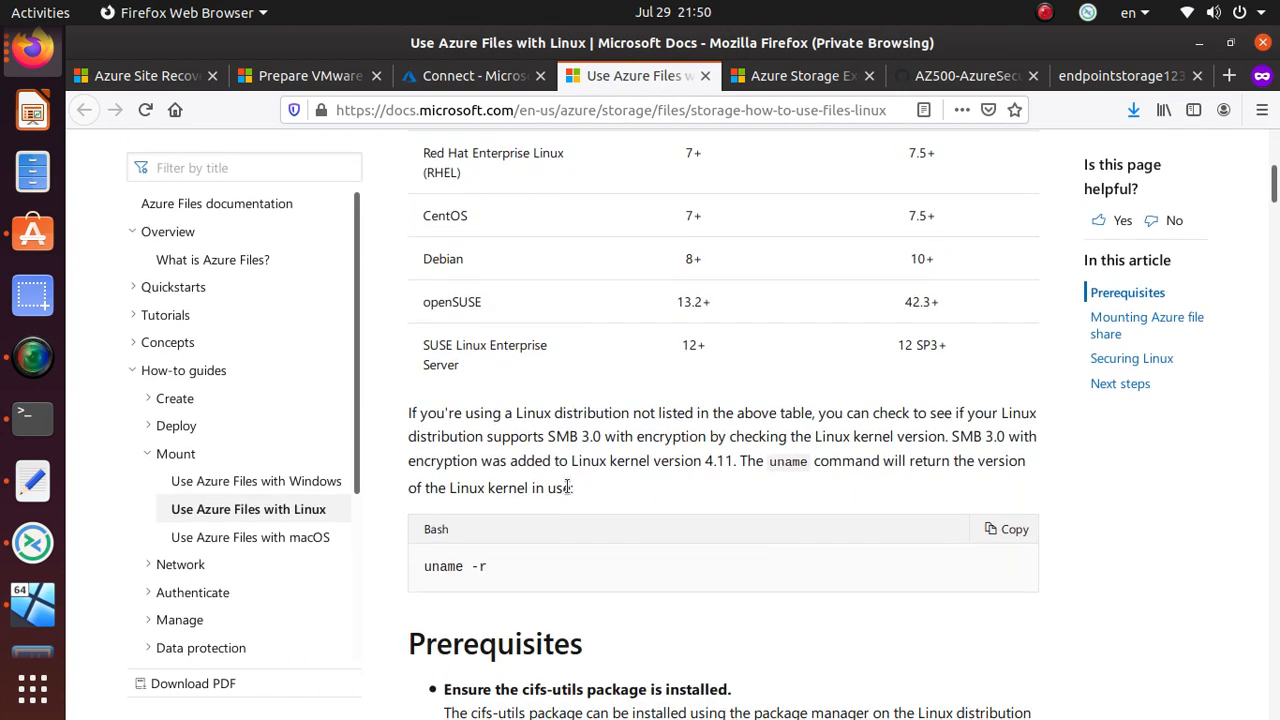
pyautogui.scroll(-1, 567, 491)
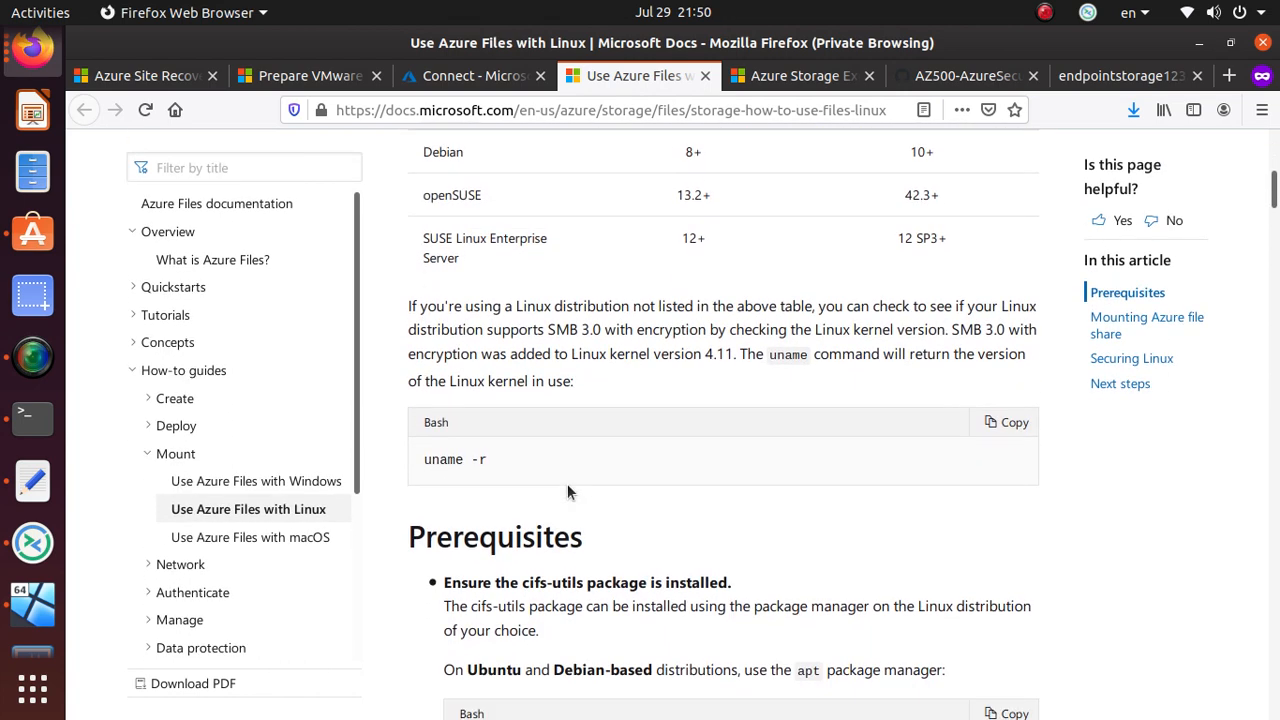
pyautogui.scroll(-4, 568, 490)
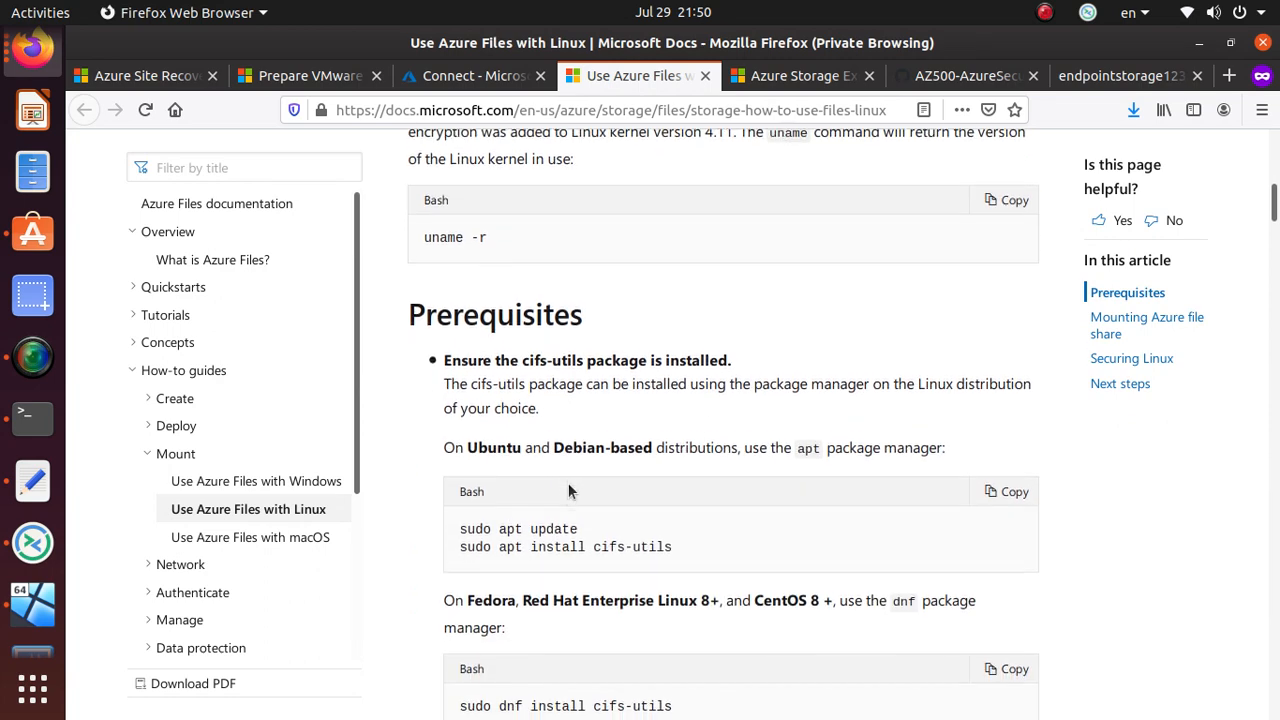
pyautogui.scroll(-2, 570, 488)
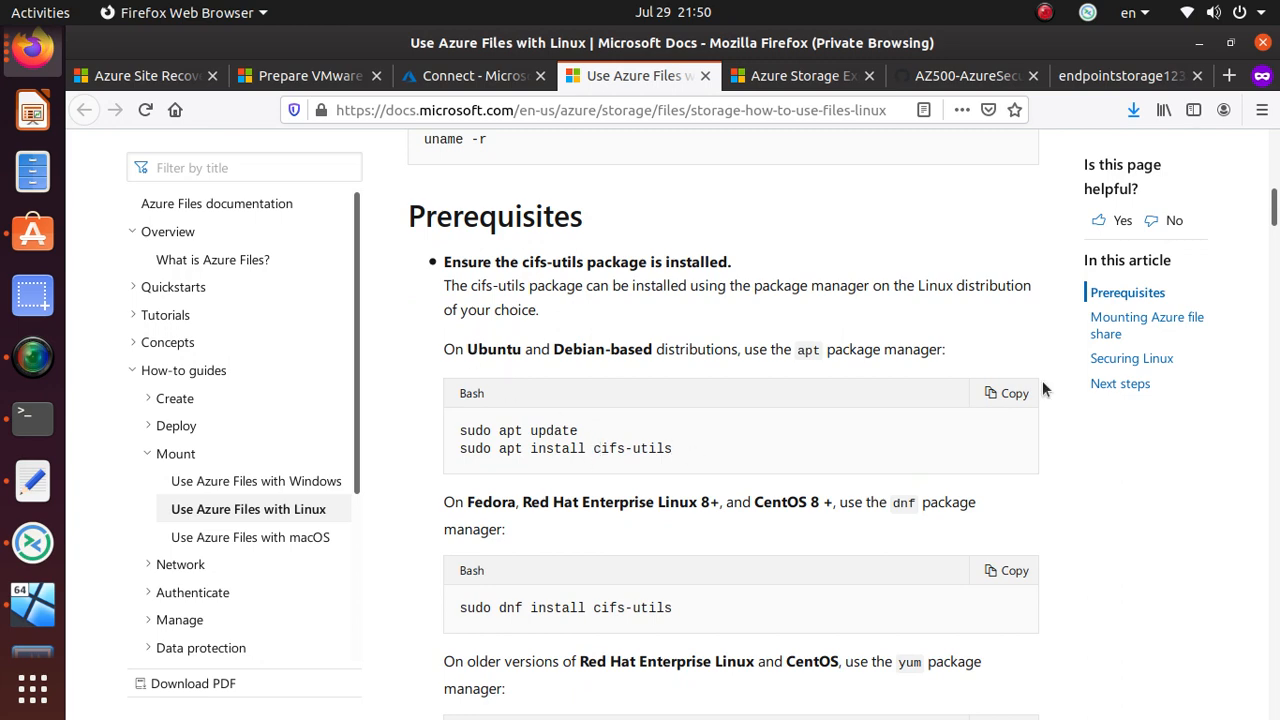
pyautogui.click(1012, 393)
# - Paste the copied commands into the terminal and run sudo apt update
pyautogui.hotkey('alt', 'Tab')
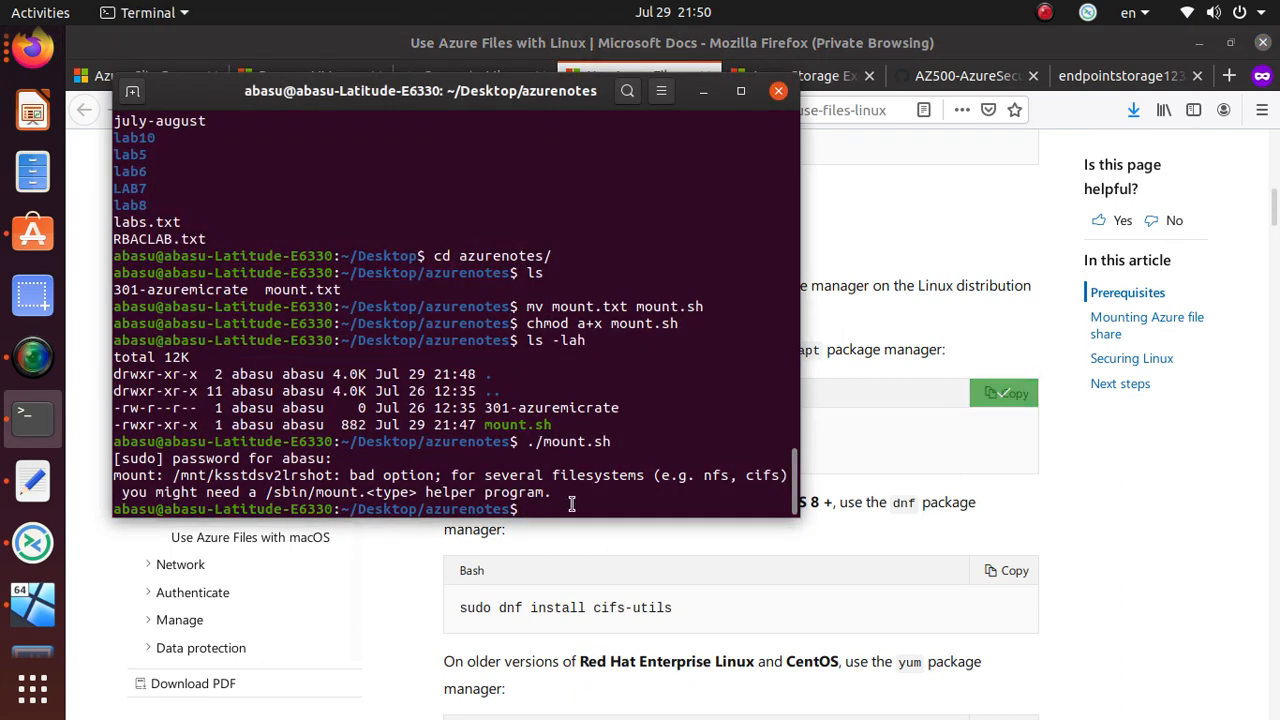
pyautogui.rightClick(570, 505)
pyautogui.click(636, 568)
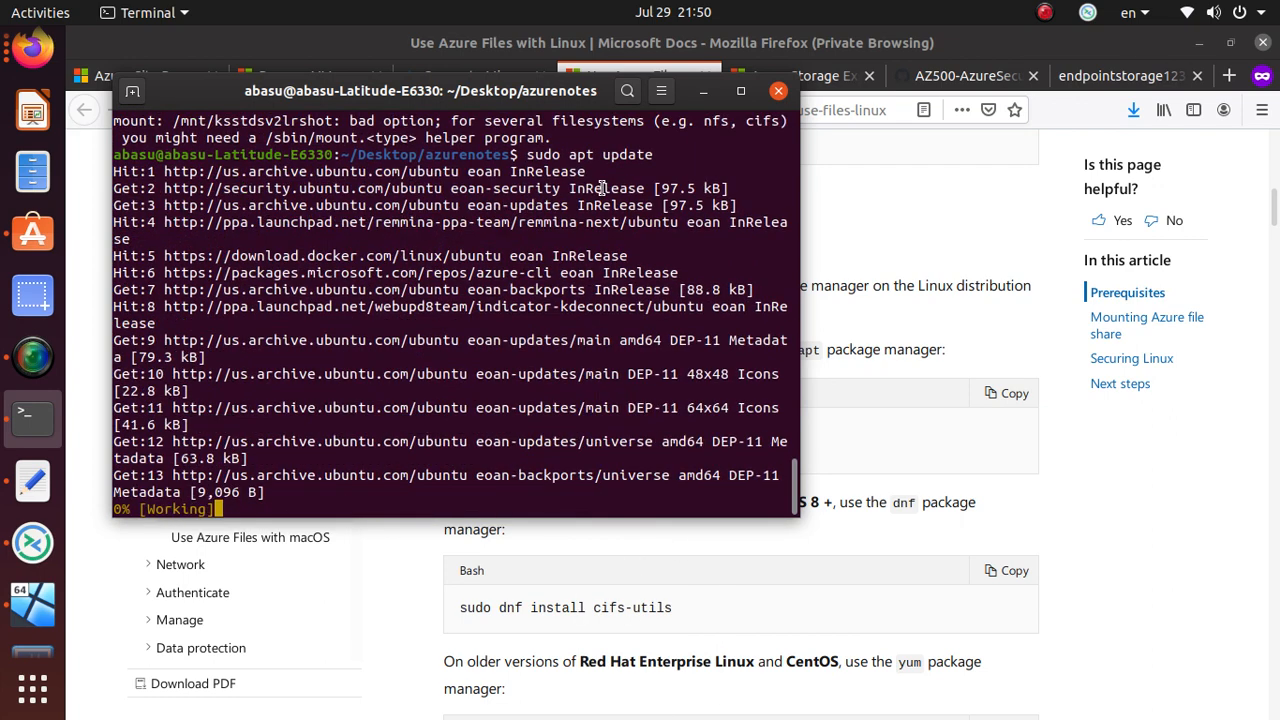
pyautogui.click(921, 470)
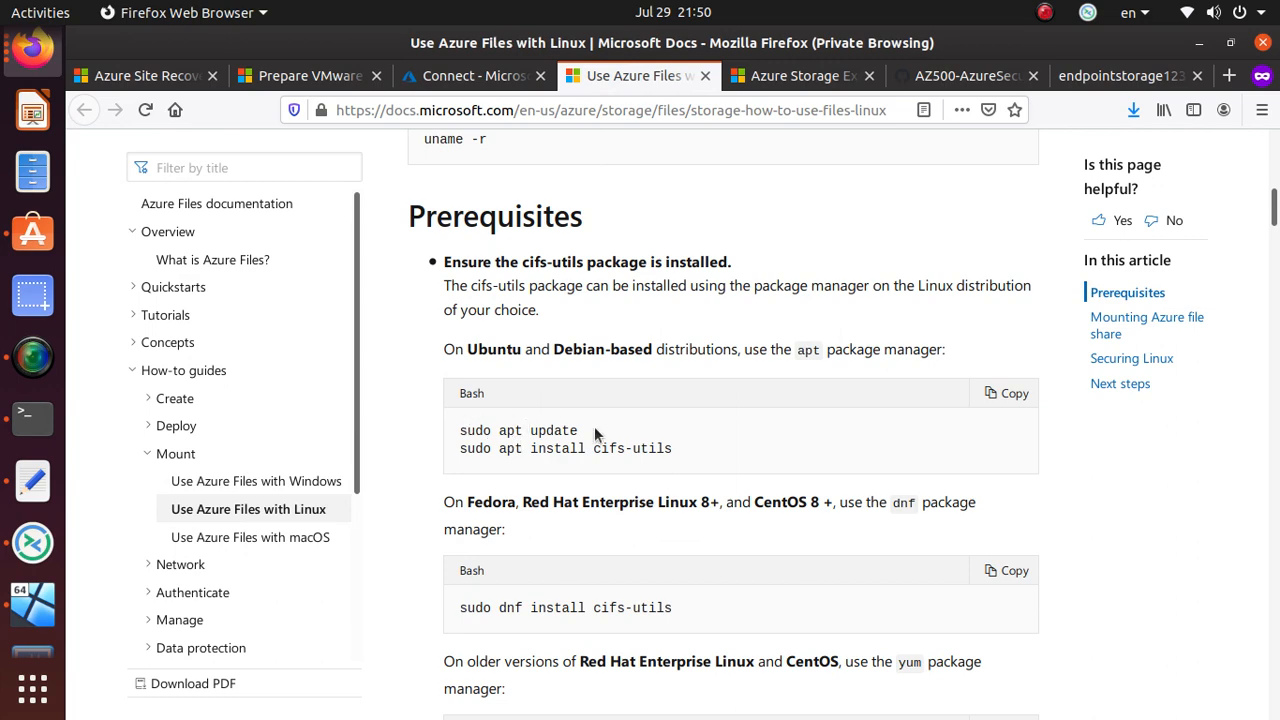
pyautogui.hotkey('alt', 'Tab')
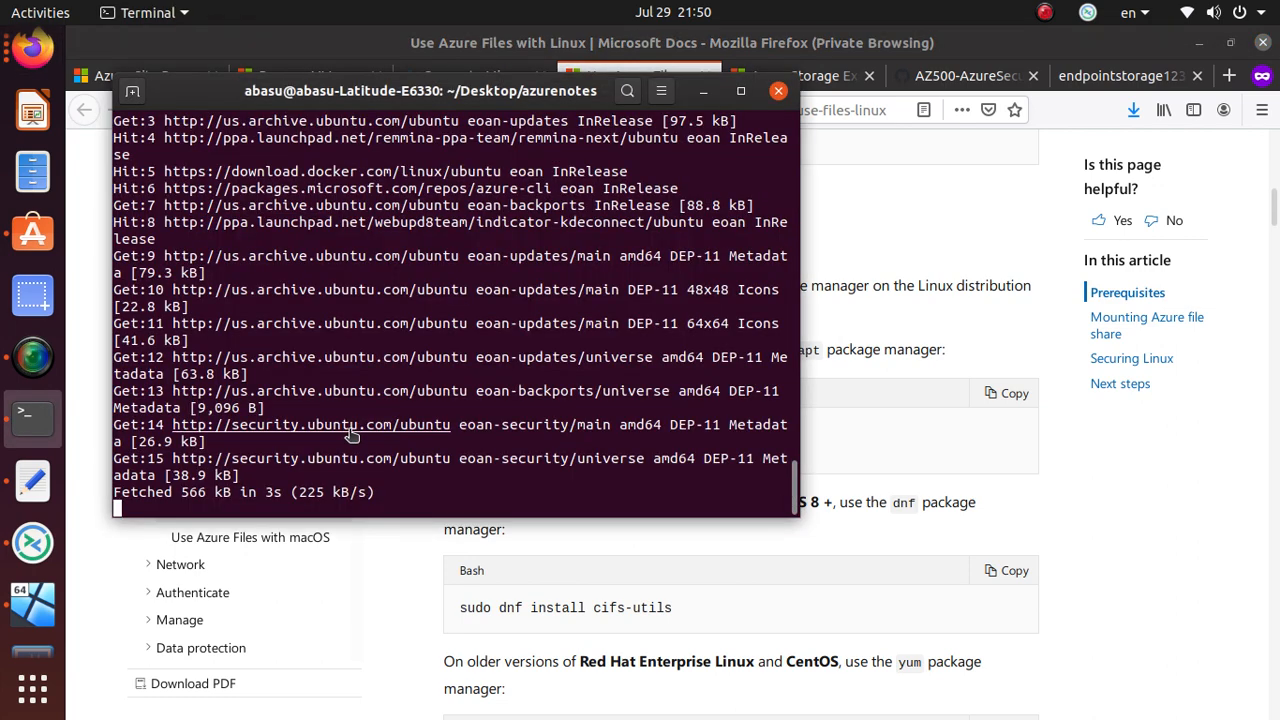
# - Copy the 'sudo apt install cifs-utils' line from the docs and run it in the terminal
pyautogui.click(903, 462)
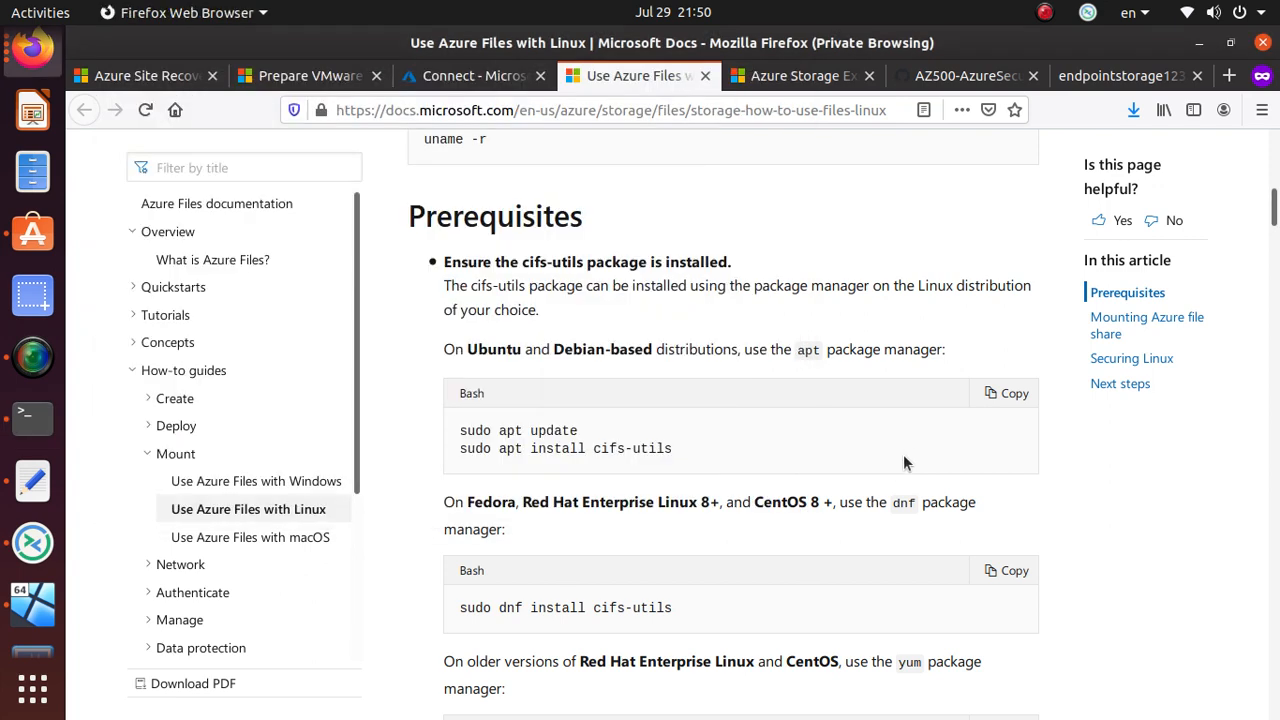
pyautogui.tripleClick(660, 448)
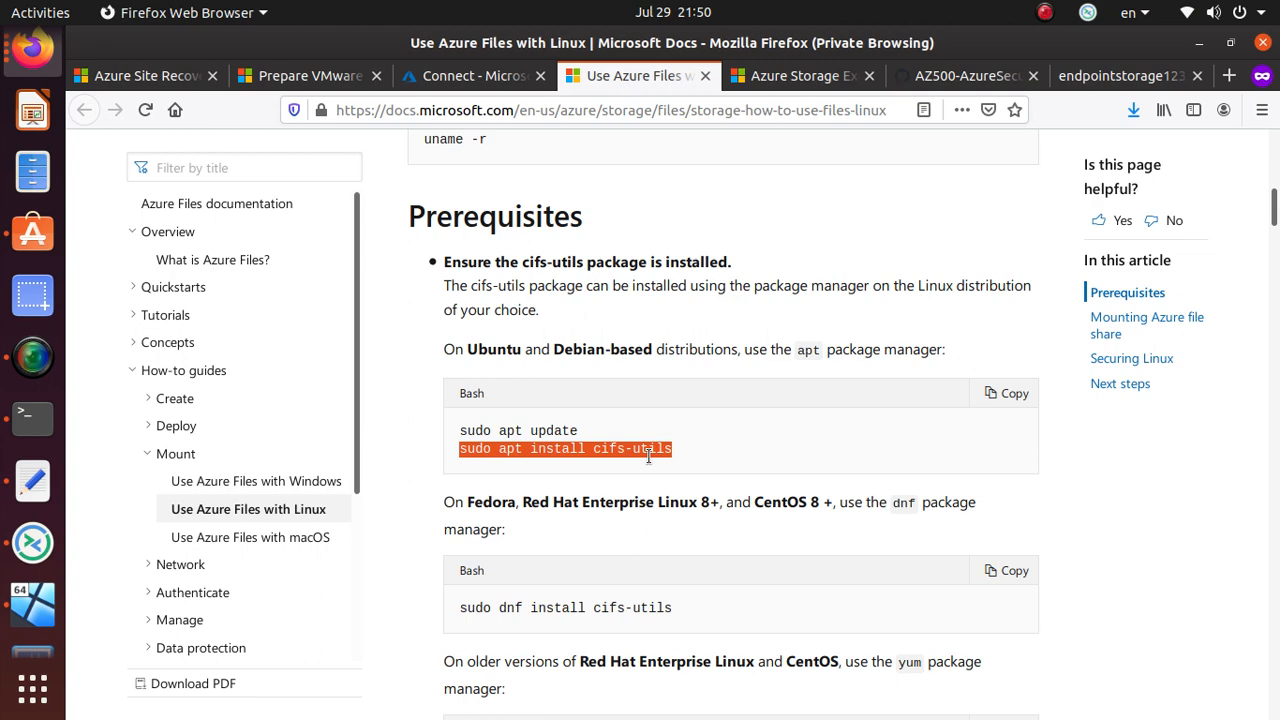
pyautogui.hotkey('alt', 'Tab')
pyautogui.hotkey('ctrl', 'shift', 'v')
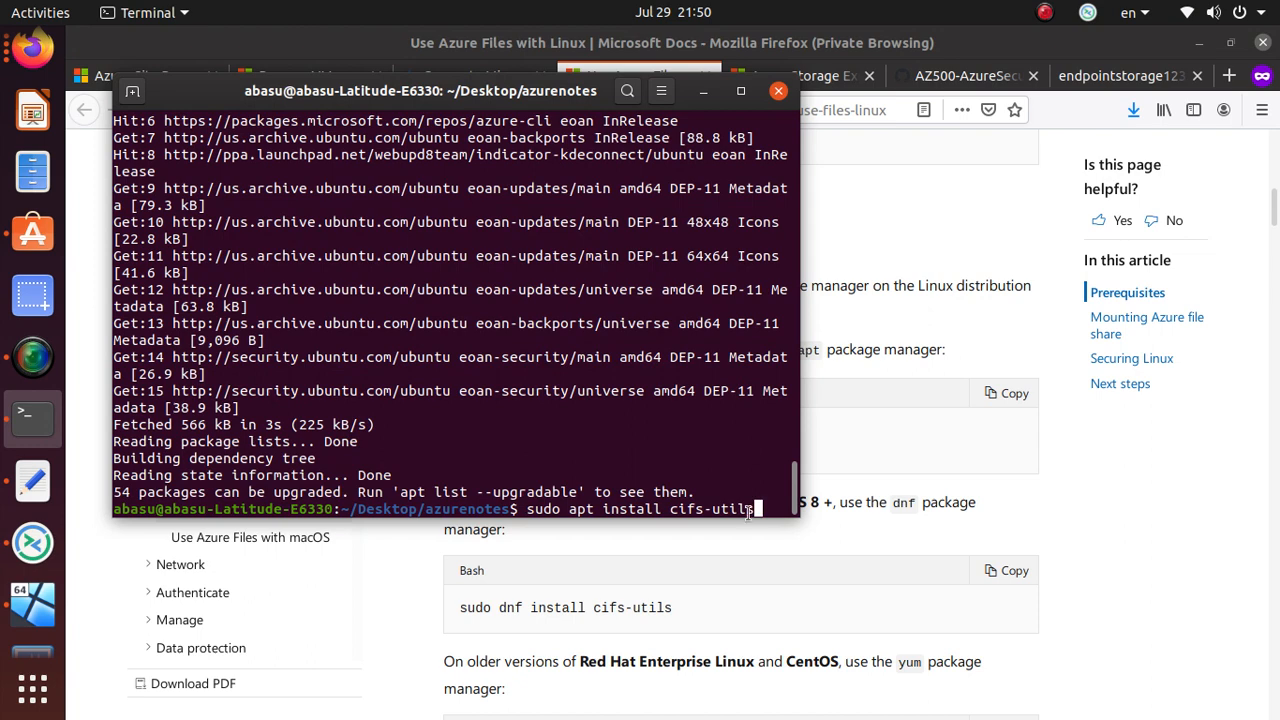
pyautogui.press('Return')
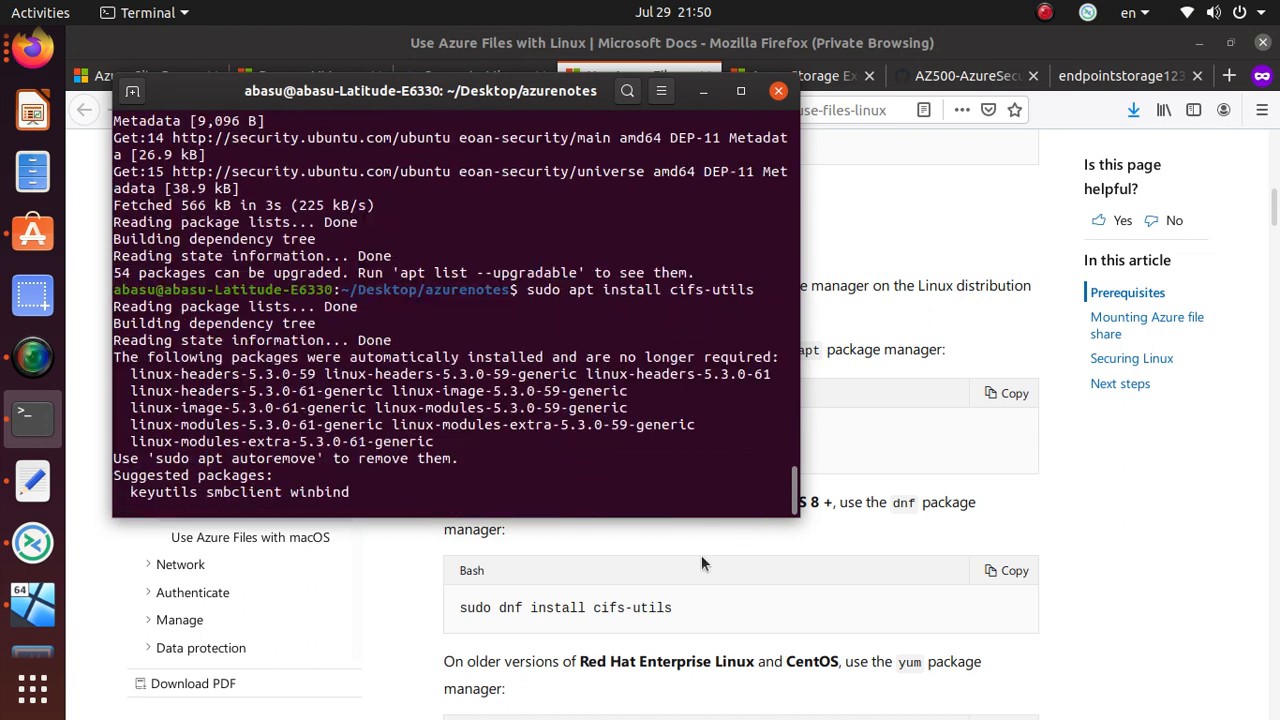
pyautogui.hotkey('alt', 'Tab')
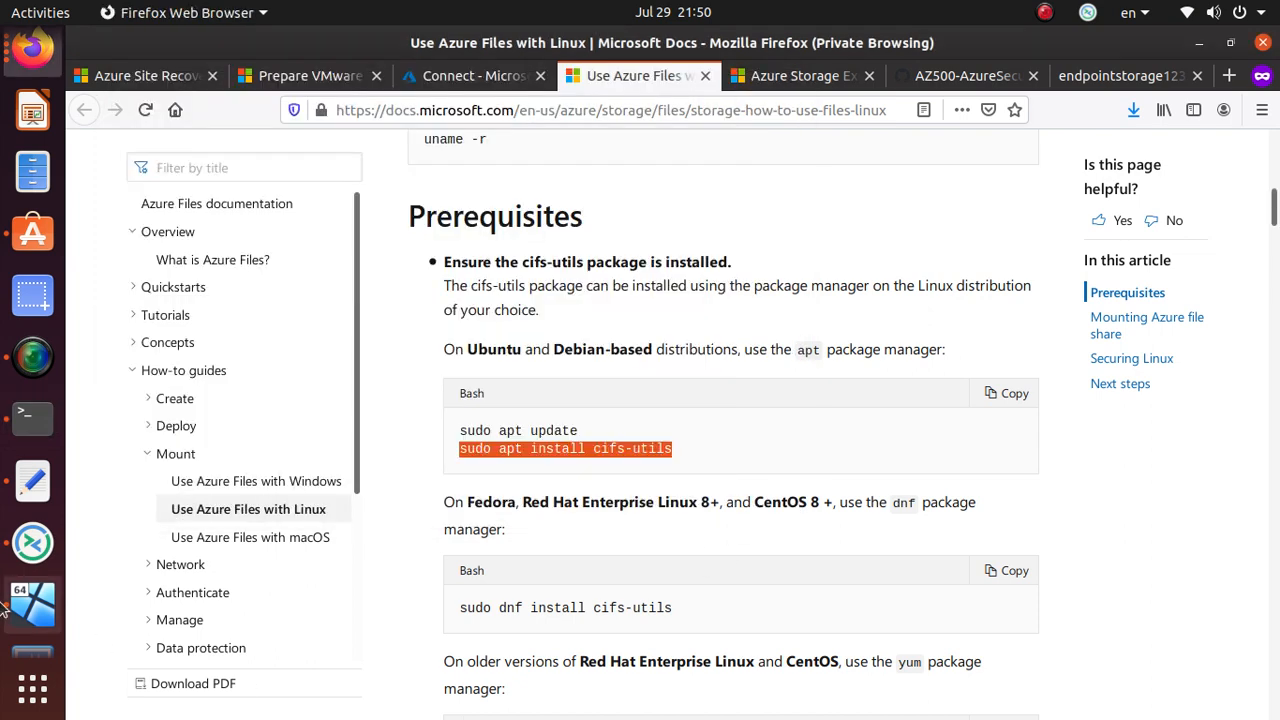
pyautogui.click(32, 480)
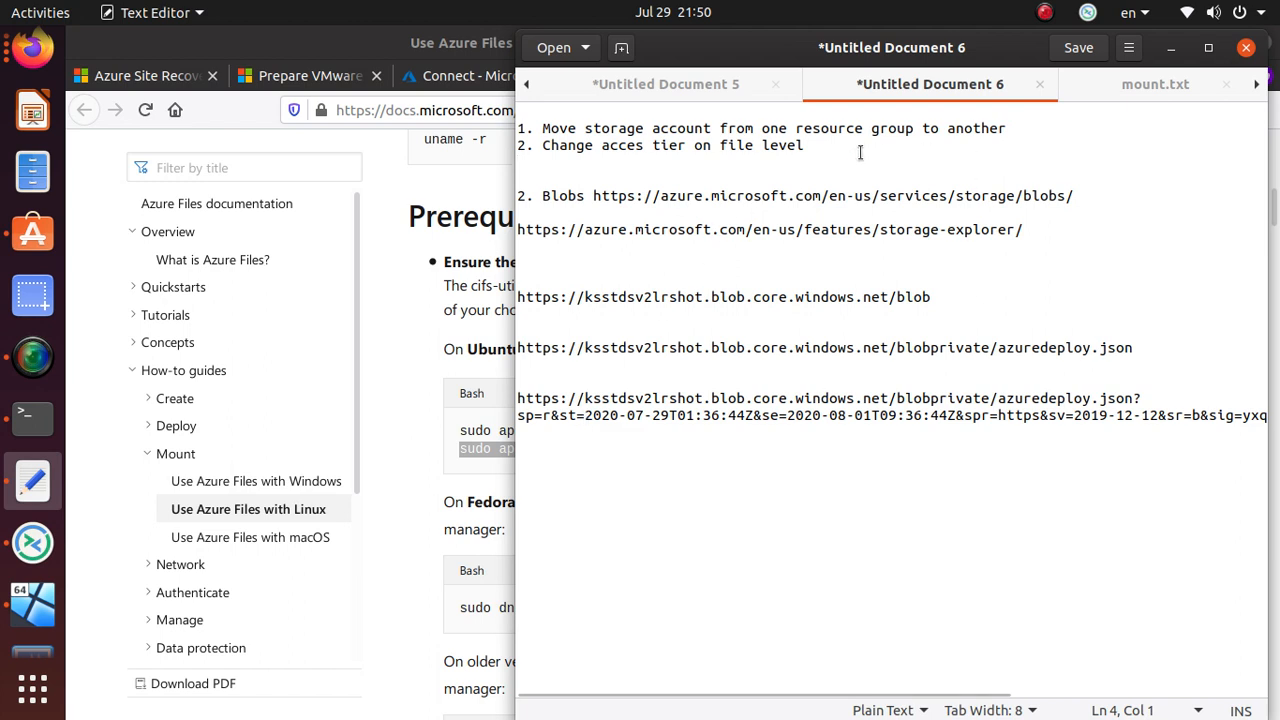
# - Add note item '3. Attach storage to a Ubuntu System' with the two apt commands below it
pyautogui.write('3. Attach storage to a Ub')
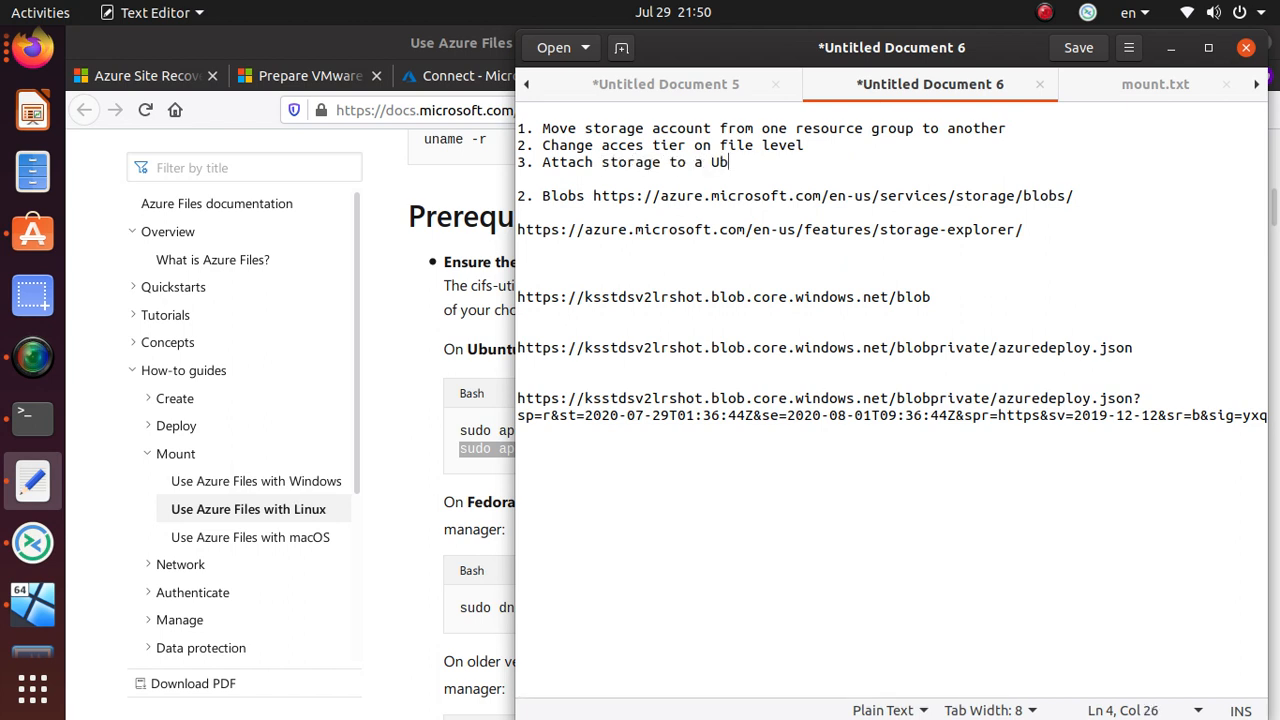
pyautogui.write('untu System')
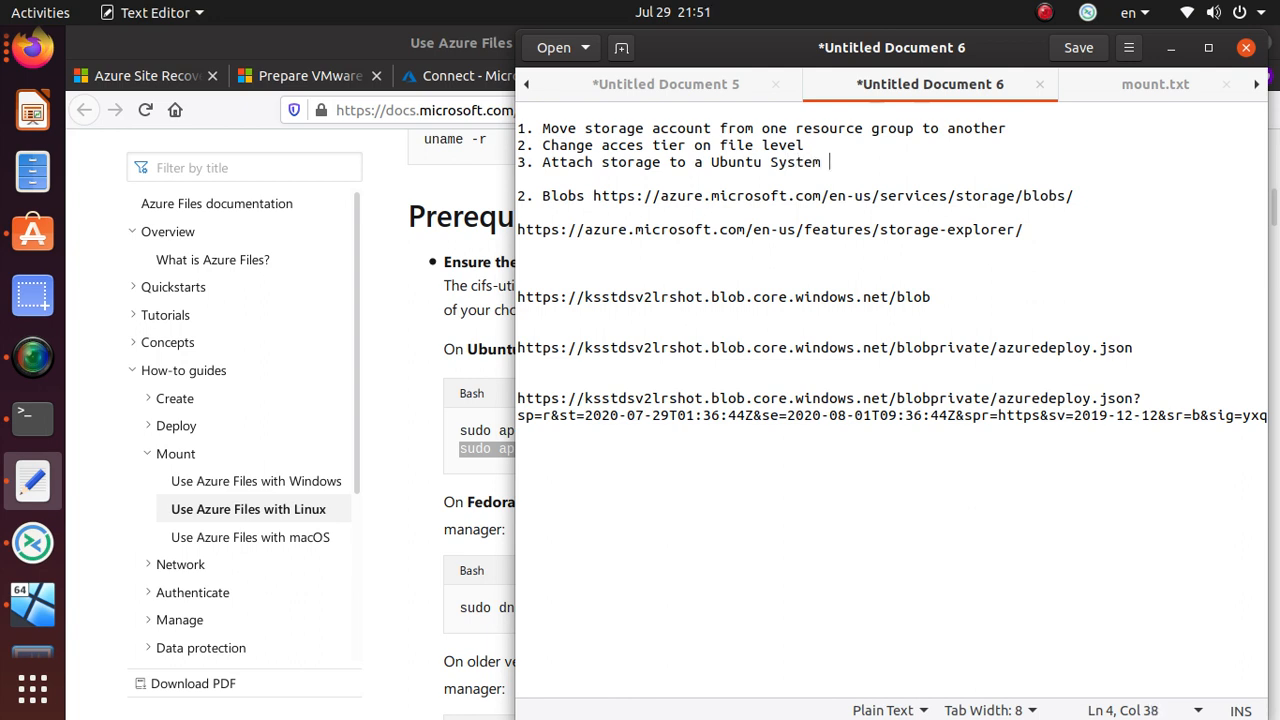
pyautogui.press('Return')
pyautogui.write('sudo apt update sudo apt install cifs-utils')
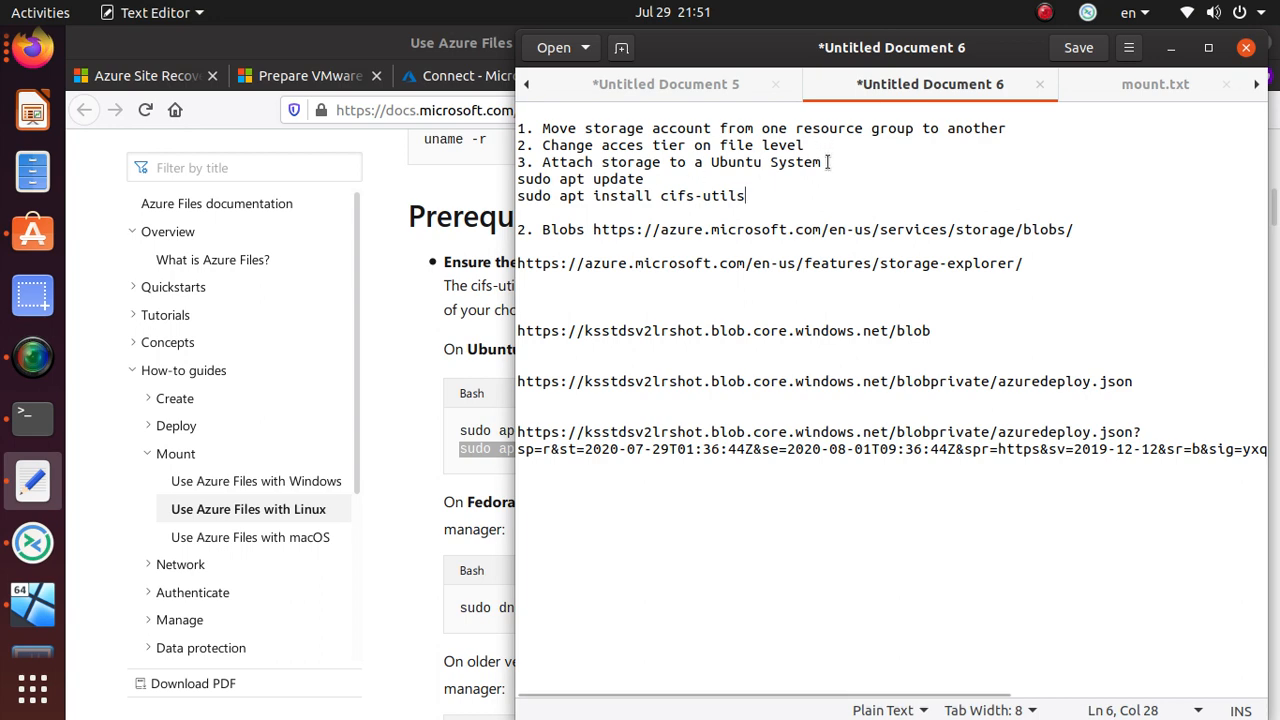
# - Correct the heading to read 'Attach File storage to a Ubuntu System'
pyautogui.click(595, 162)
pyautogui.click(603, 161)
pyautogui.write('File')
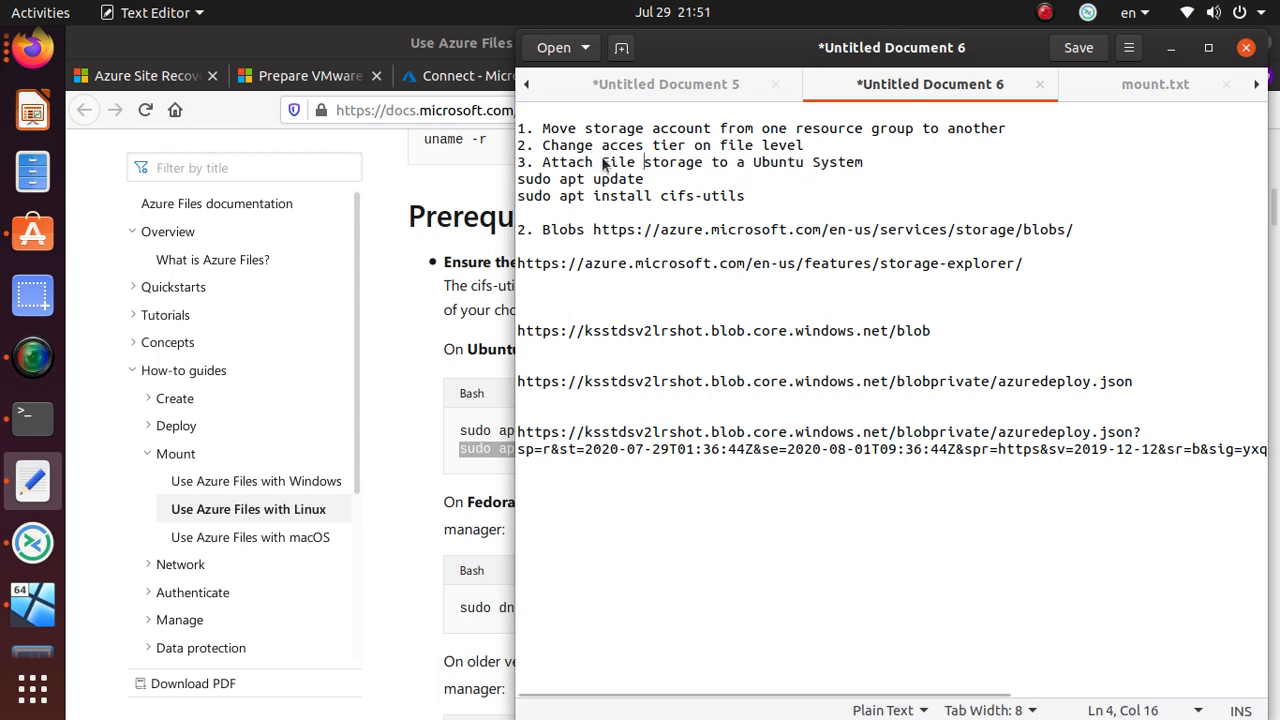
pyautogui.click(368, 464)
pyautogui.hotkey('alt', 'Tab')
pyautogui.press('Tab')
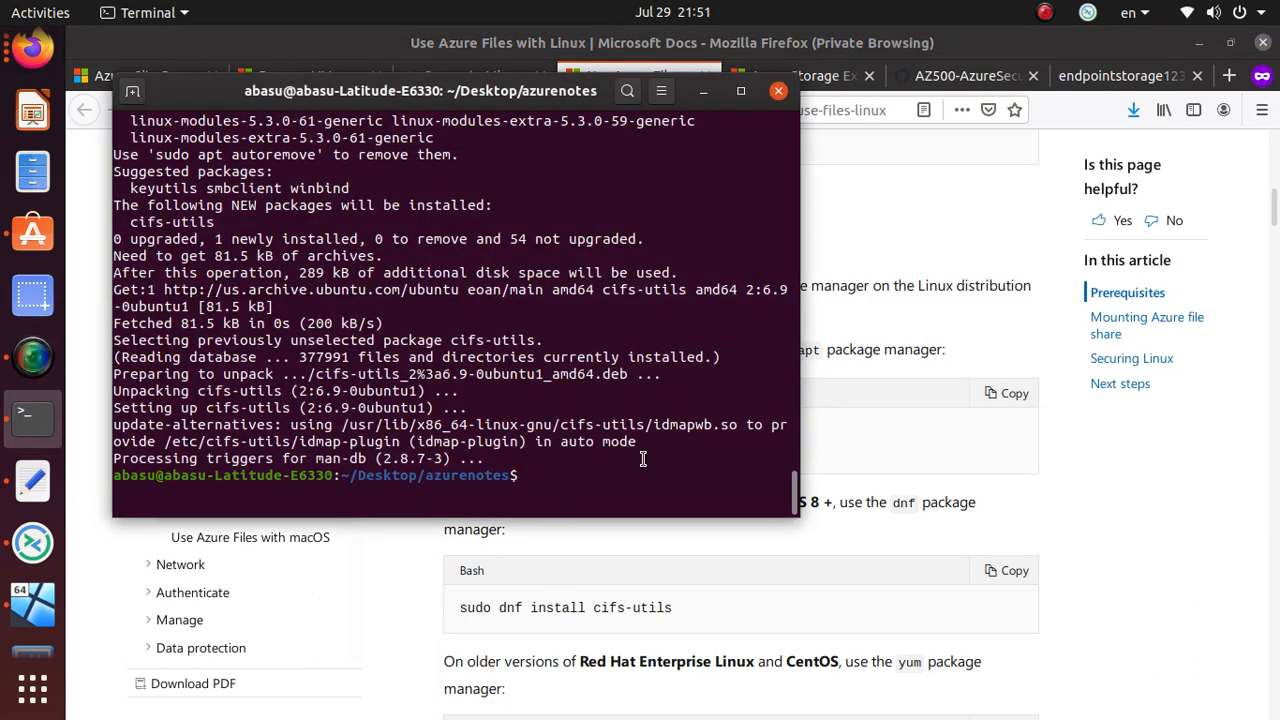
# - Rerun ./mount.sh, change into /mnt/ksstdsv2lrshot and list its contents
pyautogui.press('Up')
pyautogui.press('Up')
pyautogui.press('Up')
pyautogui.press('Return')
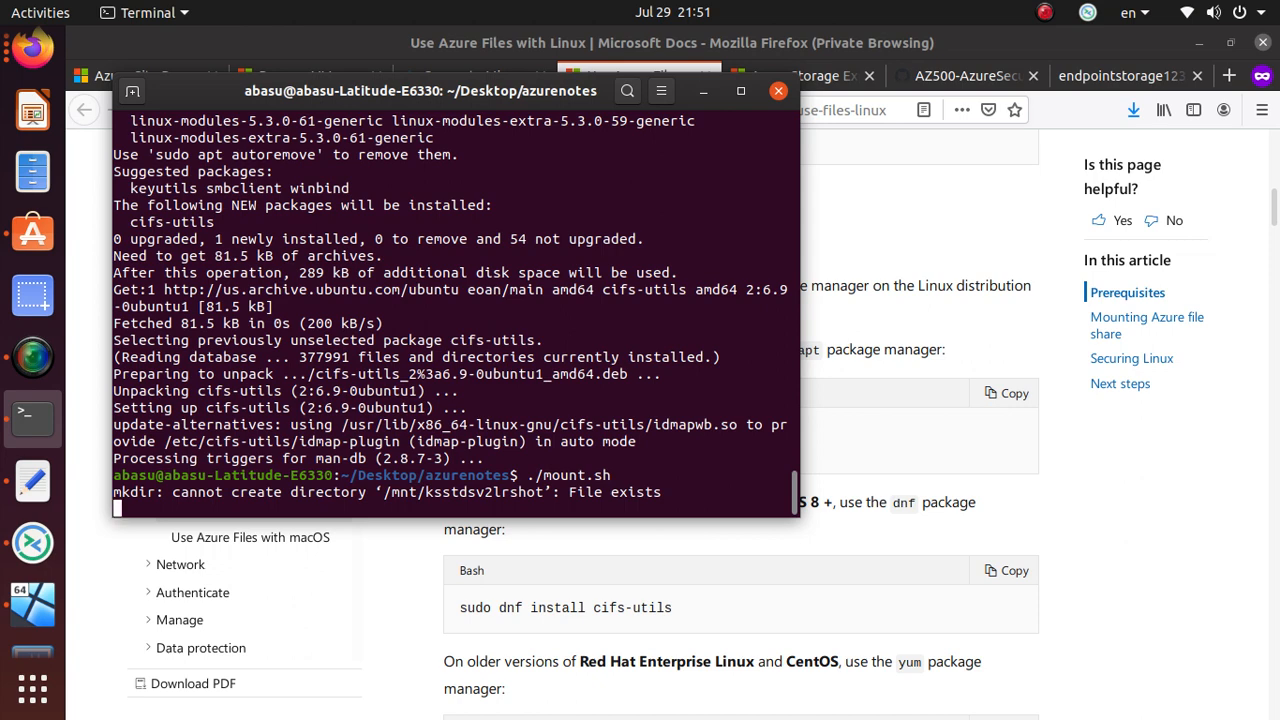
pyautogui.write('cd ')
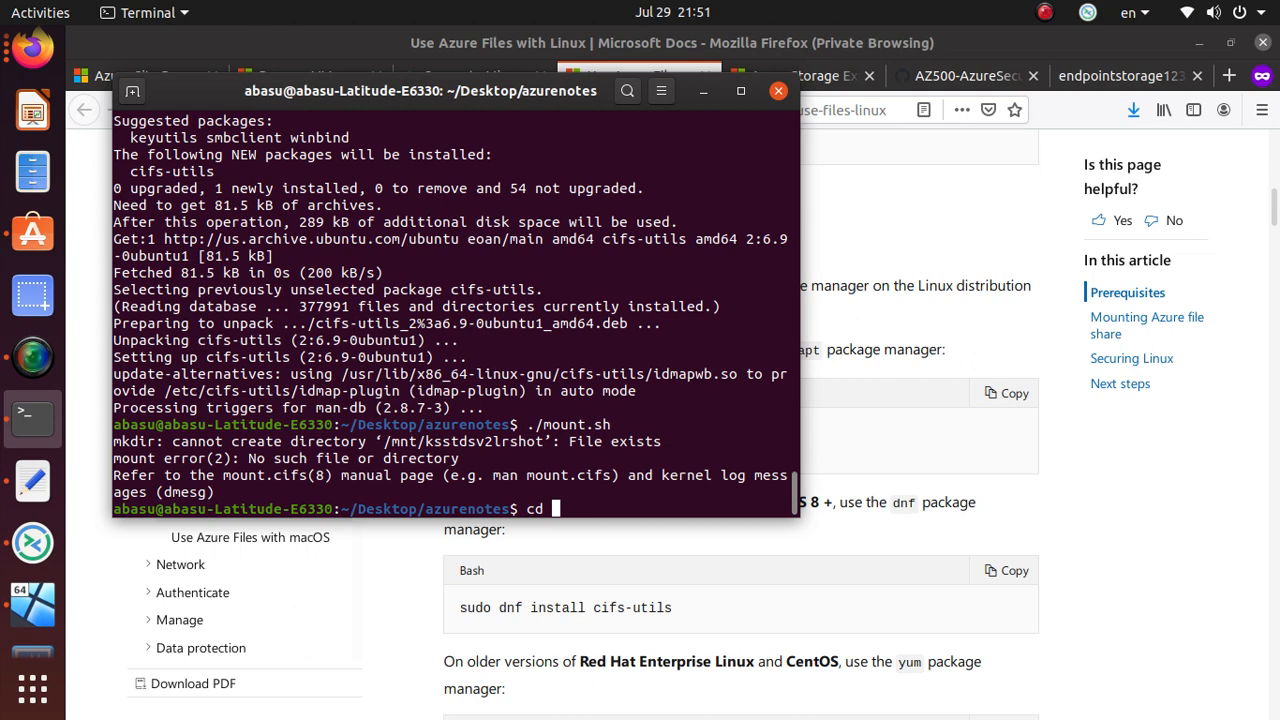
pyautogui.write('/mnt/k')
pyautogui.press('Tab')
pyautogui.press('Return')
pyautogui.write('ls')
pyautogui.press('Return')
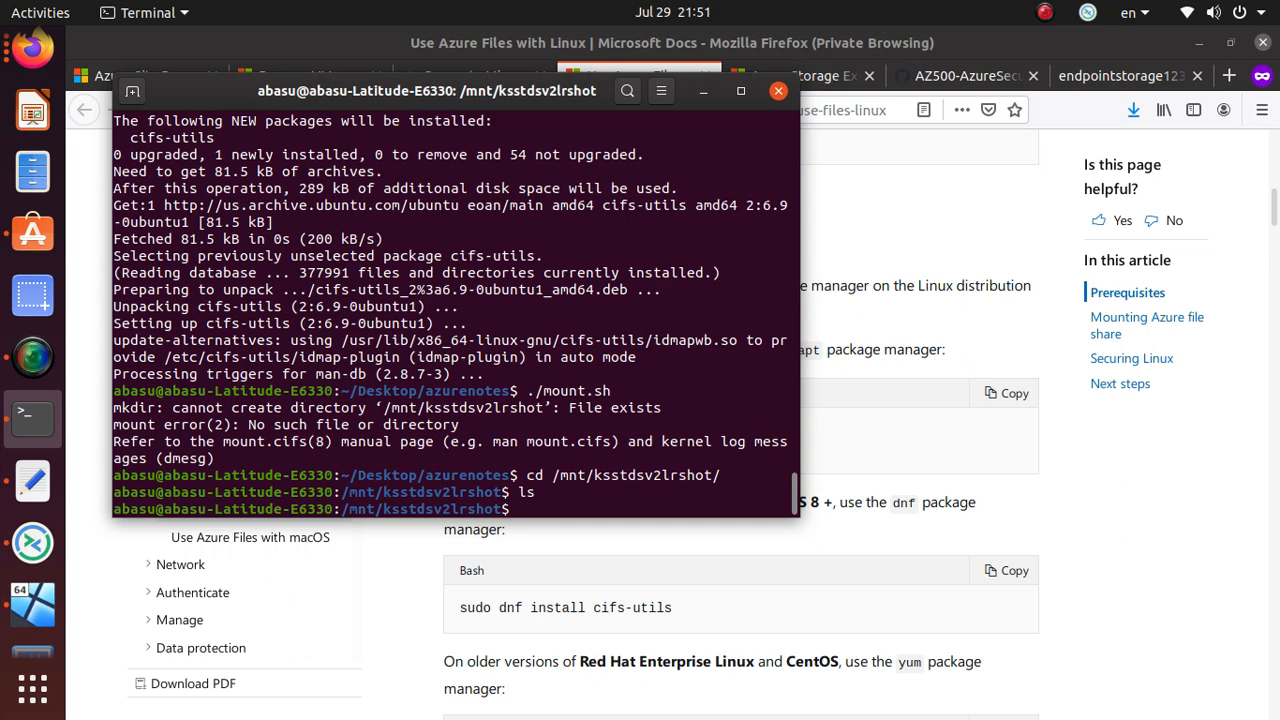
# - Try creating test.ubuntu with a plain touch command, which is permission-denied
pyautogui.moveTo(553, 475); pyautogui.dragTo(718, 475)
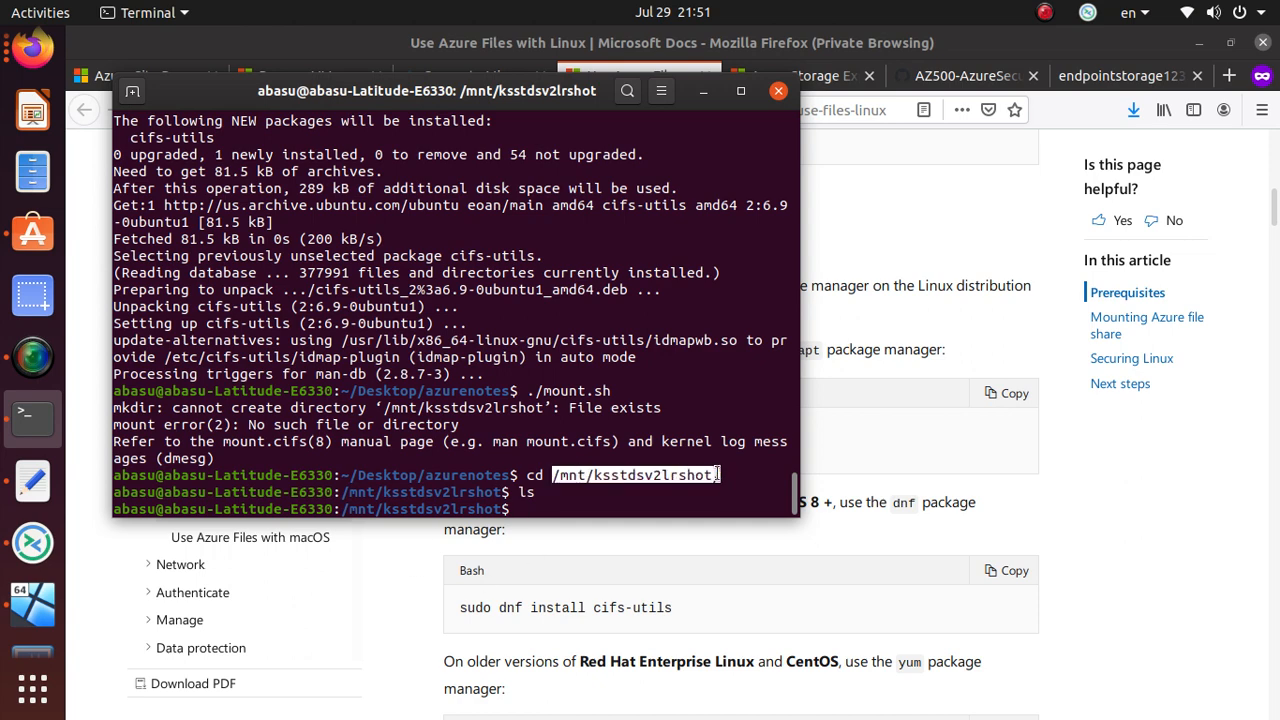
pyautogui.click(603, 495)
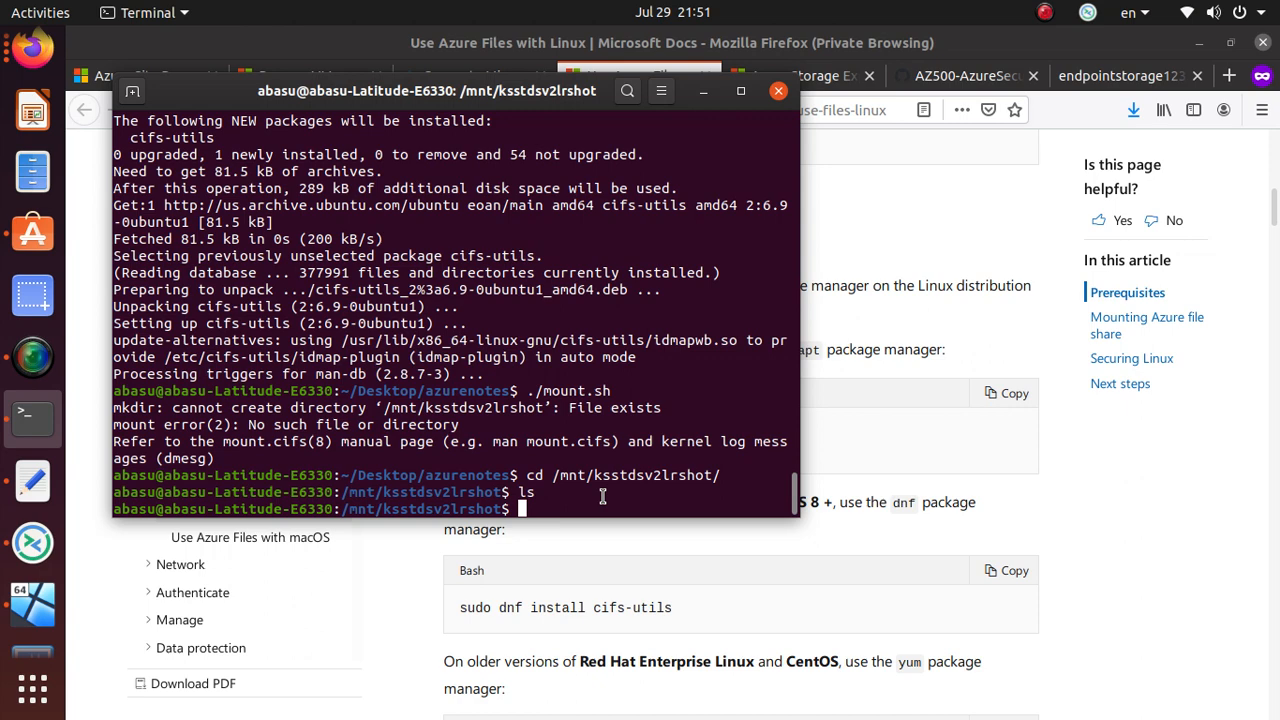
pyautogui.write('touvh')
pyautogui.press('BackSpace')
pyautogui.press('BackSpace')
pyautogui.write('ch test')
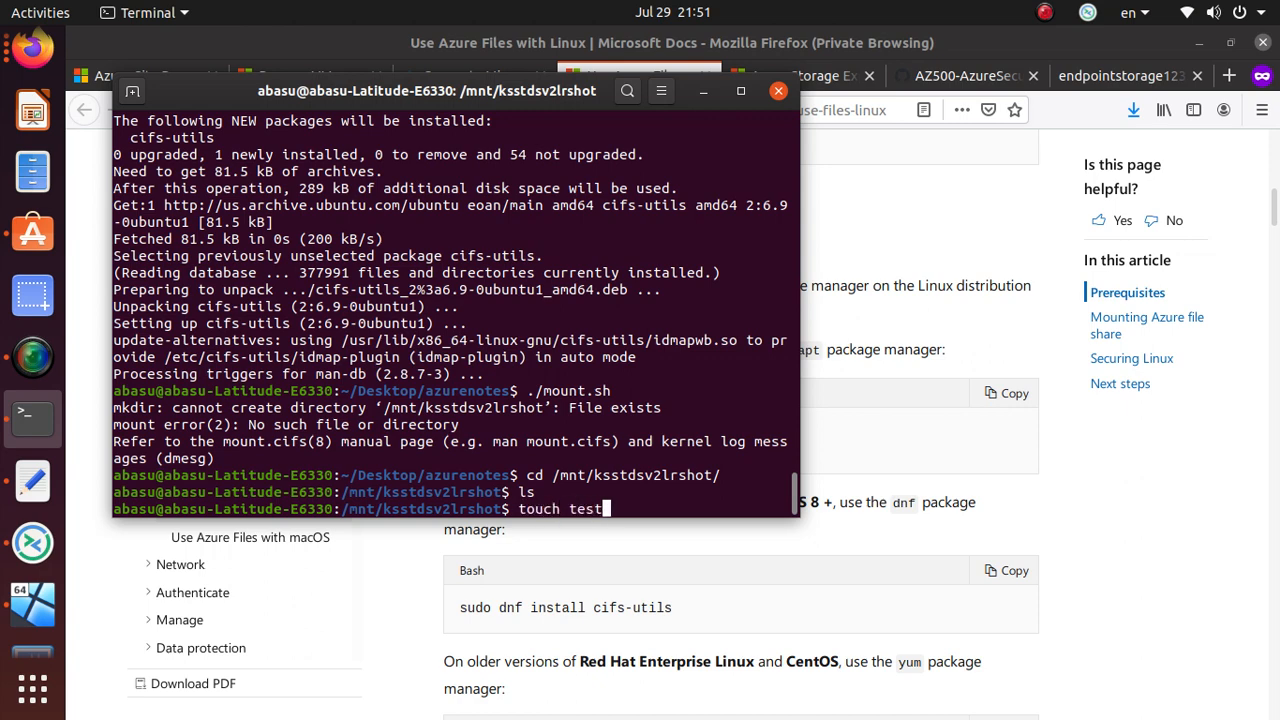
pyautogui.write('.ubuntu')
pyautogui.press('Return')
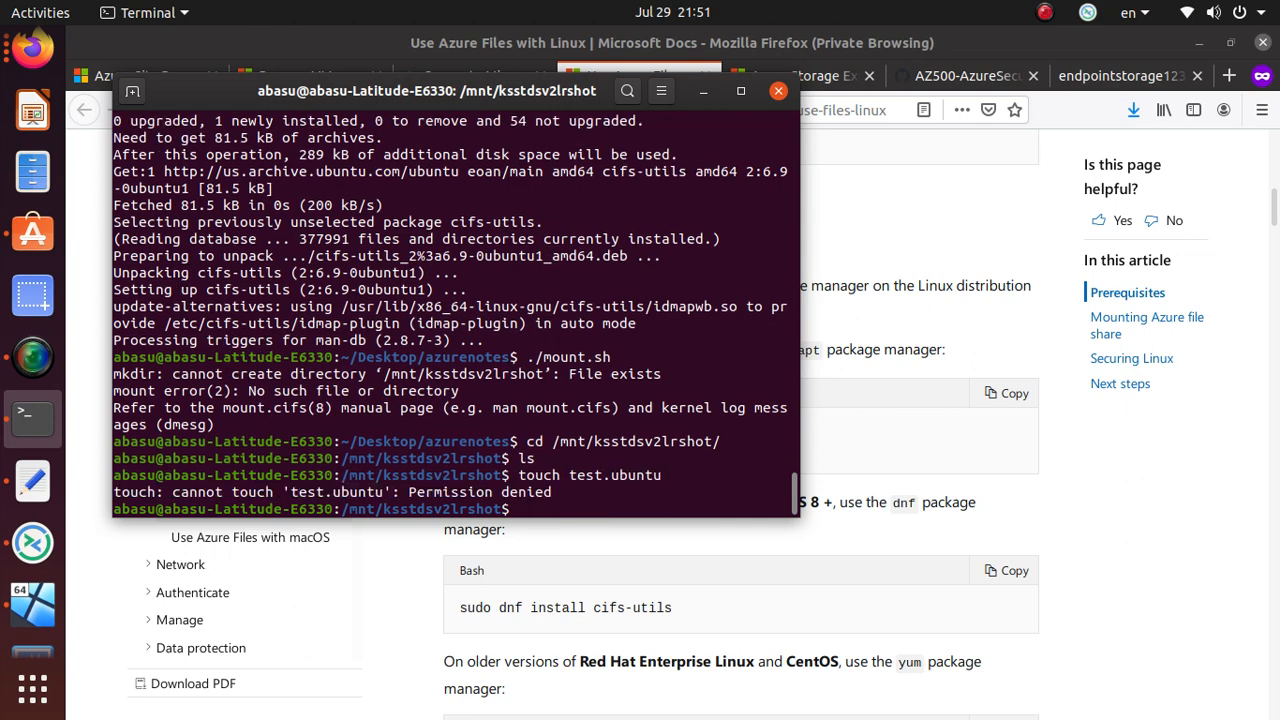
# - Create test.ubuntu with sudo touch and list the directory to confirm it exists
pyautogui.press('Up')
pyautogui.press('Left')
pyautogui.press('Home')
pyautogui.write('sudo')
pyautogui.press('Return')
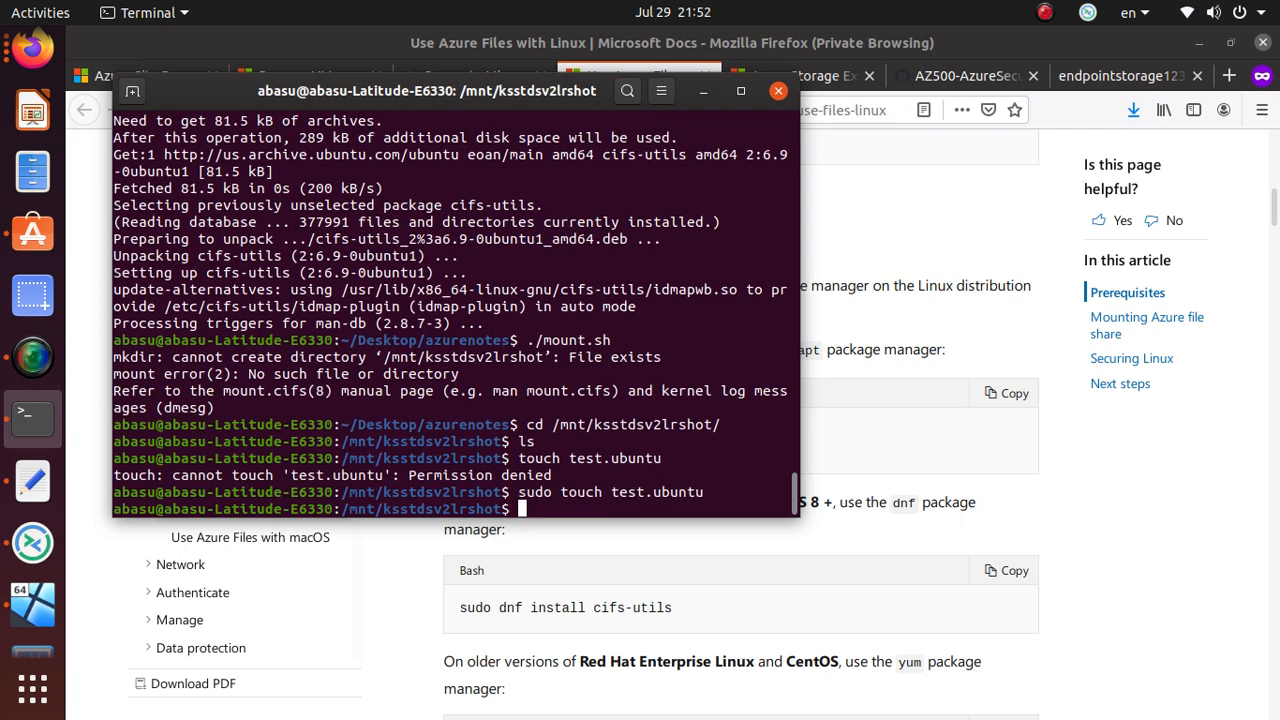
pyautogui.write('ls')
pyautogui.press('Return')
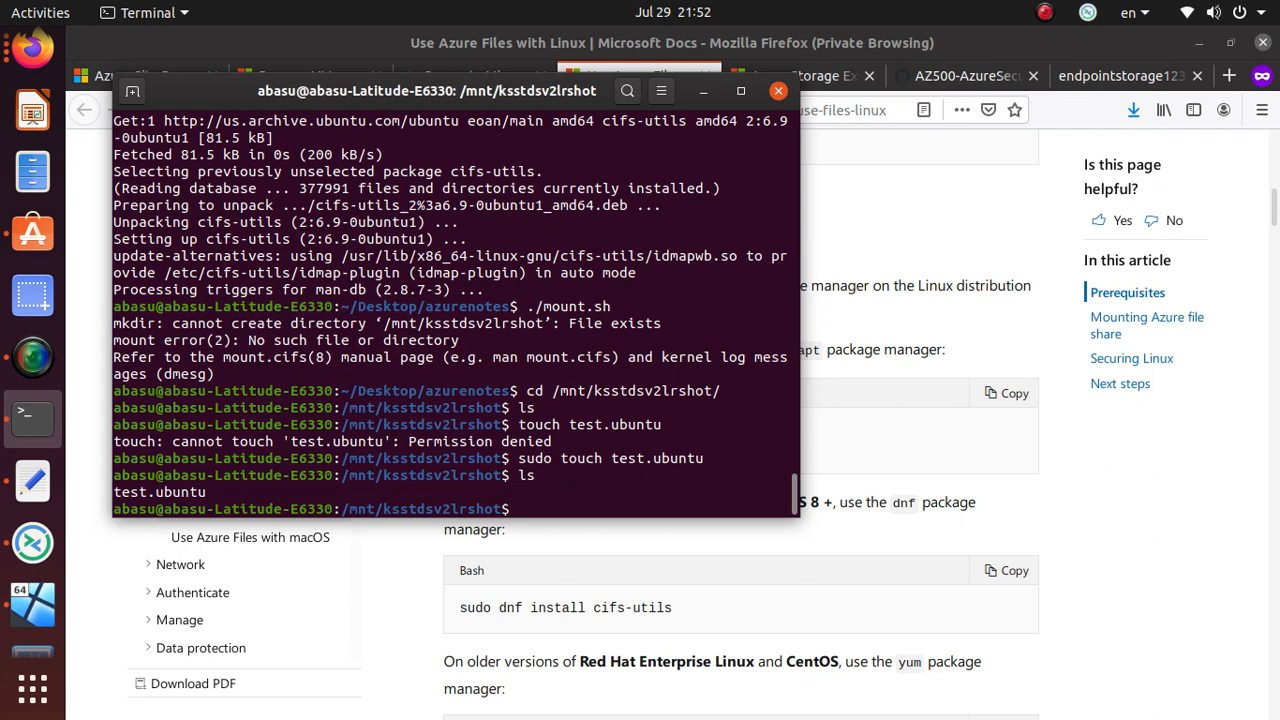
pyautogui.moveTo(502, 460); pyautogui.dragTo(384, 458)
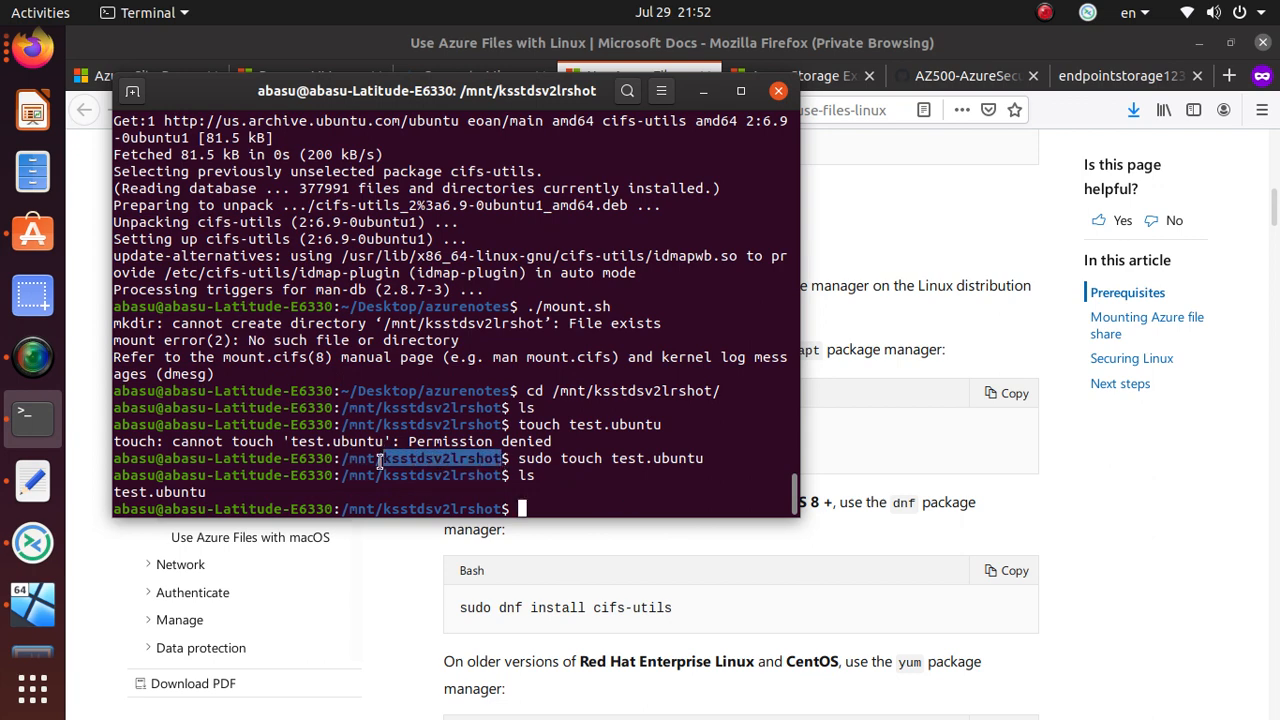
pyautogui.moveTo(208, 491); pyautogui.dragTo(111, 491)
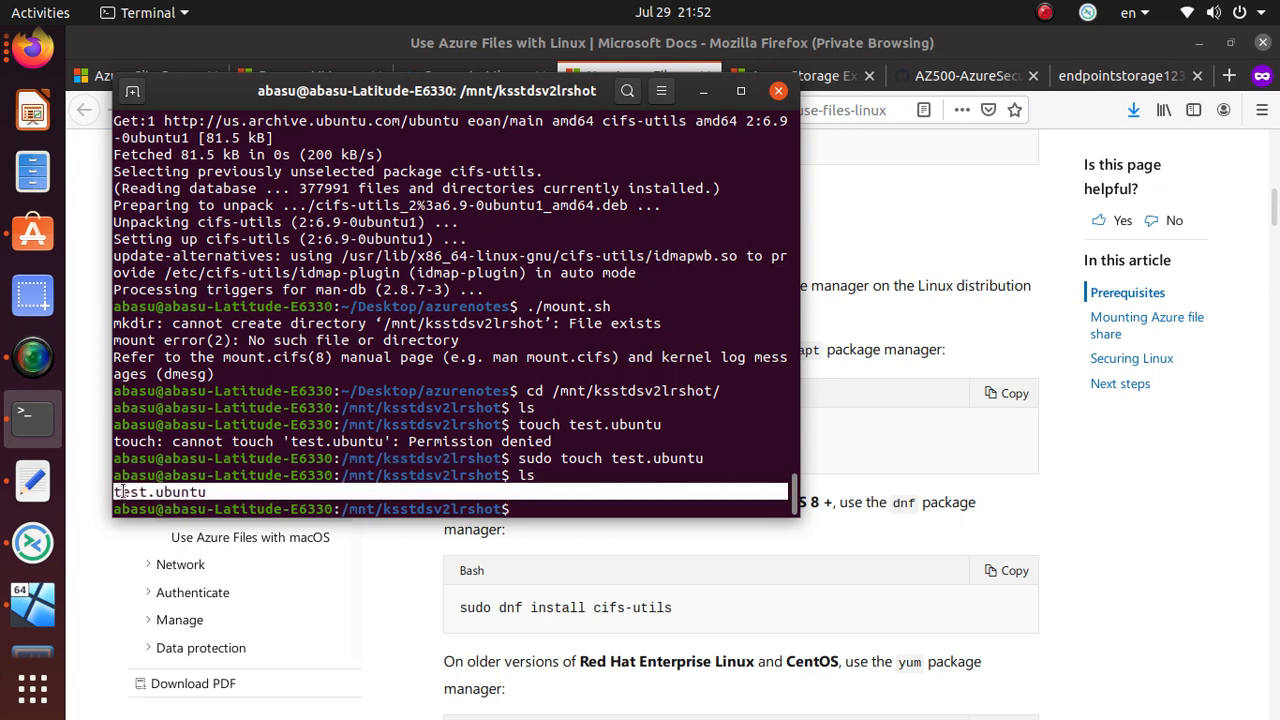
pyautogui.click(844, 288)
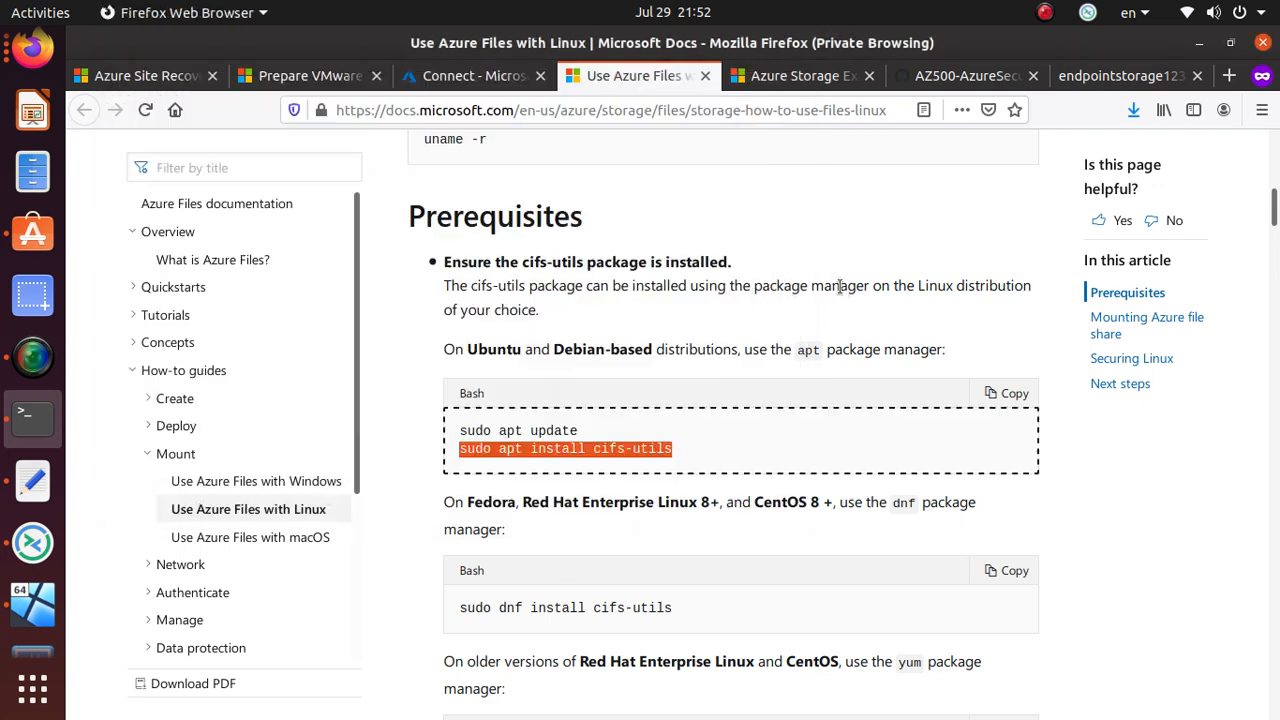
# - Reload the Azure file share Connect page and sign in again with the existing account
pyautogui.click(460, 88)
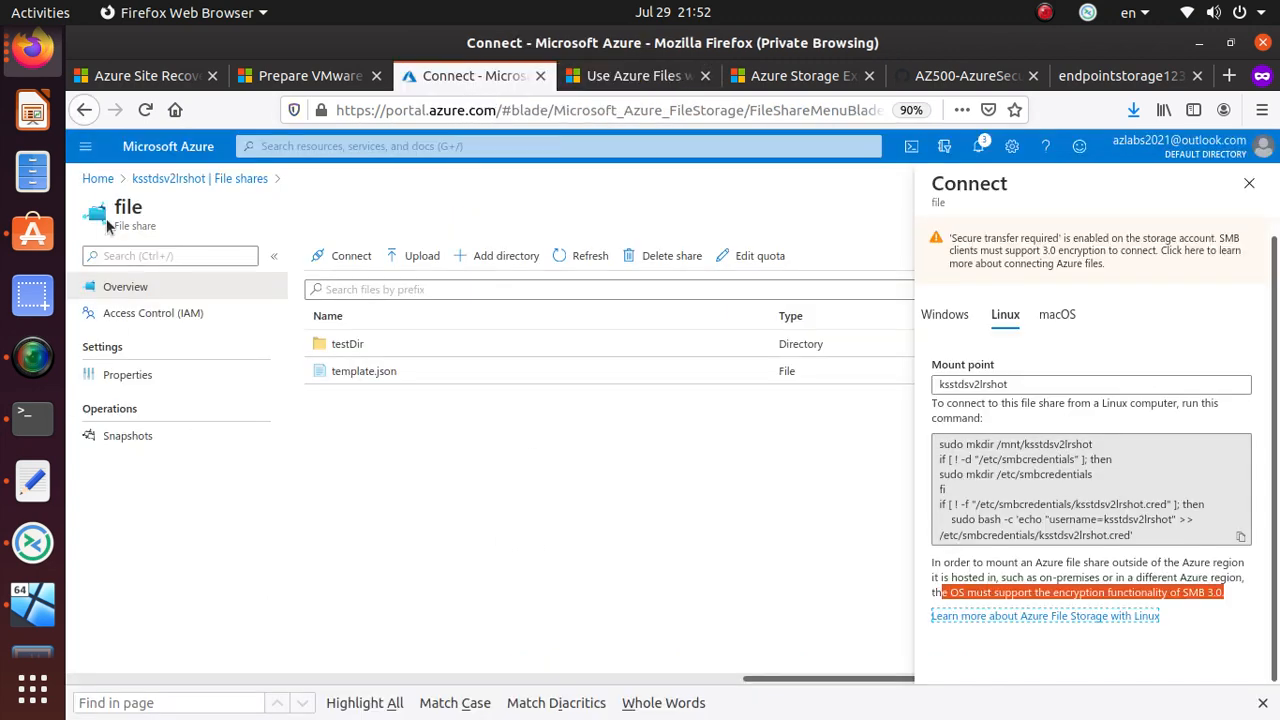
pyautogui.click(148, 110)
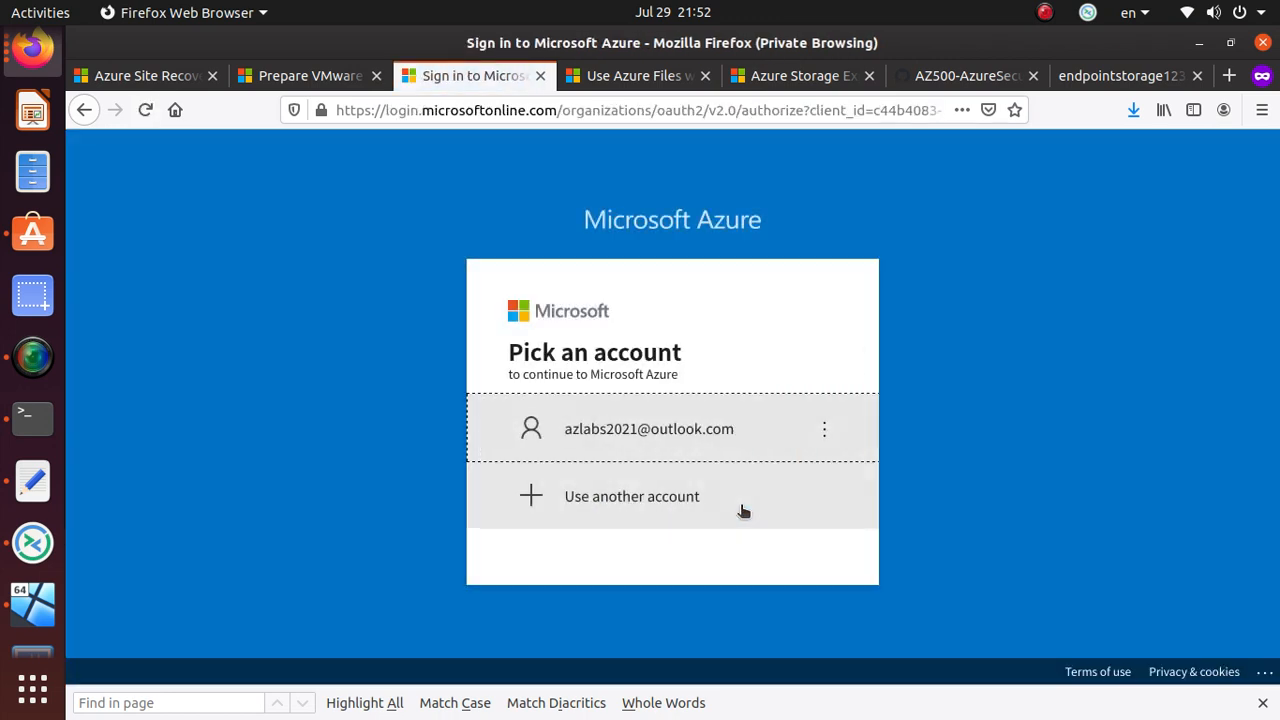
pyautogui.click(662, 432)
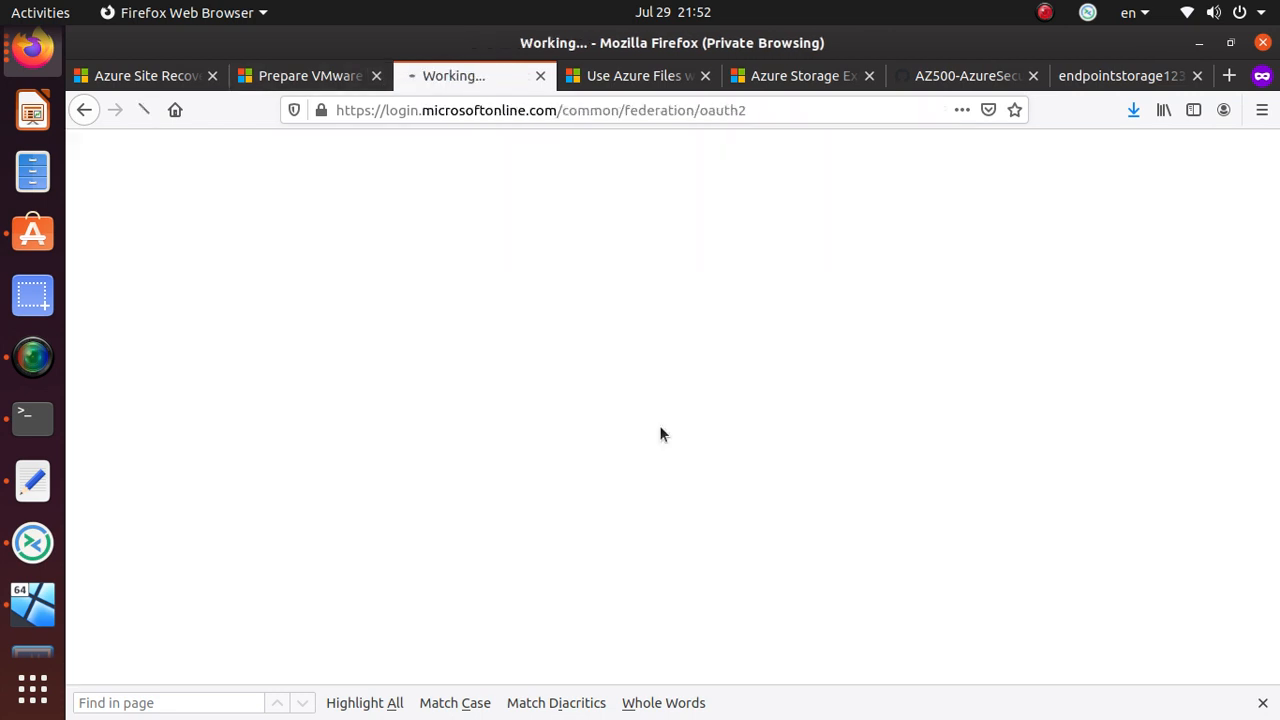
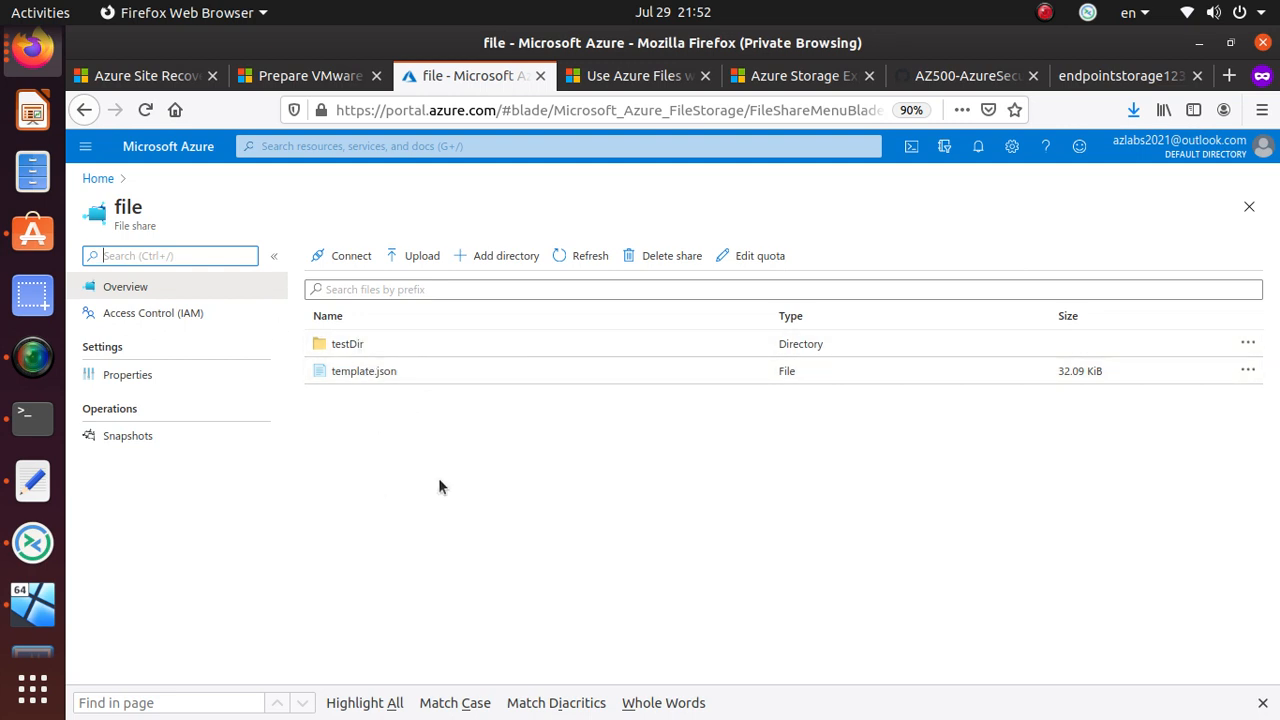
# - Refresh the file share, open testDir, and view the share's properties
pyautogui.click(576, 262)
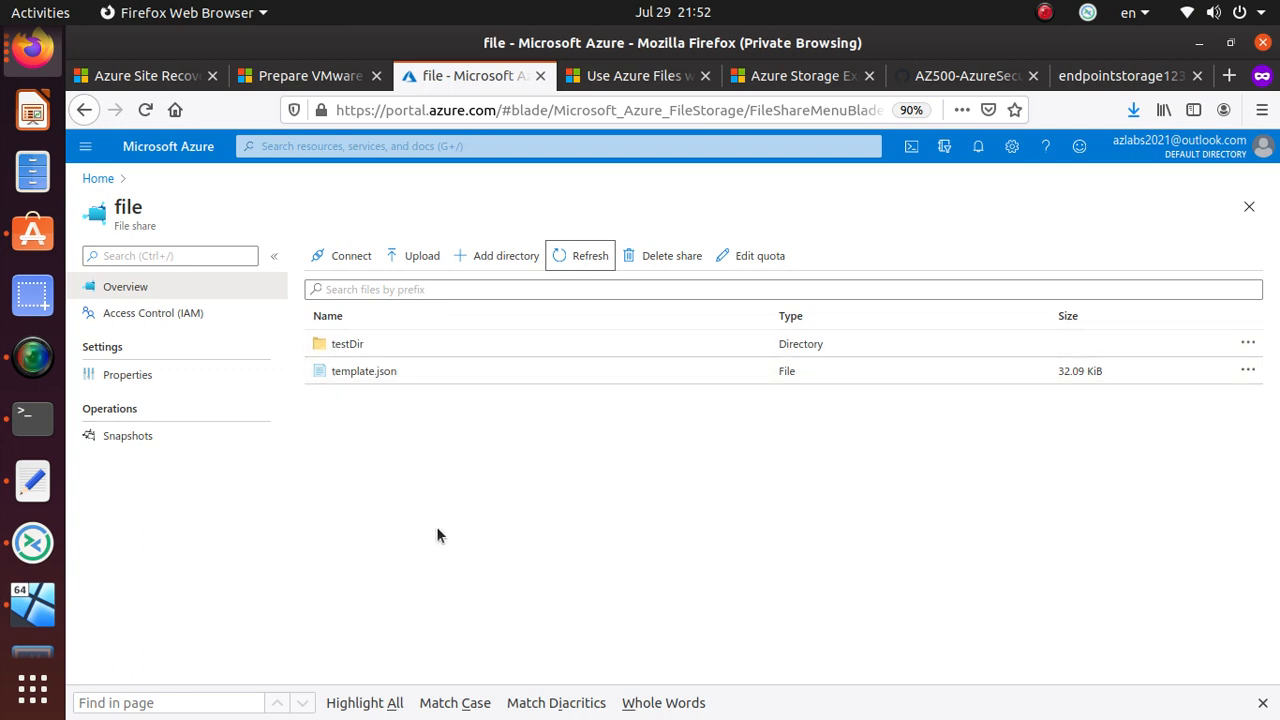
pyautogui.click(340, 344)
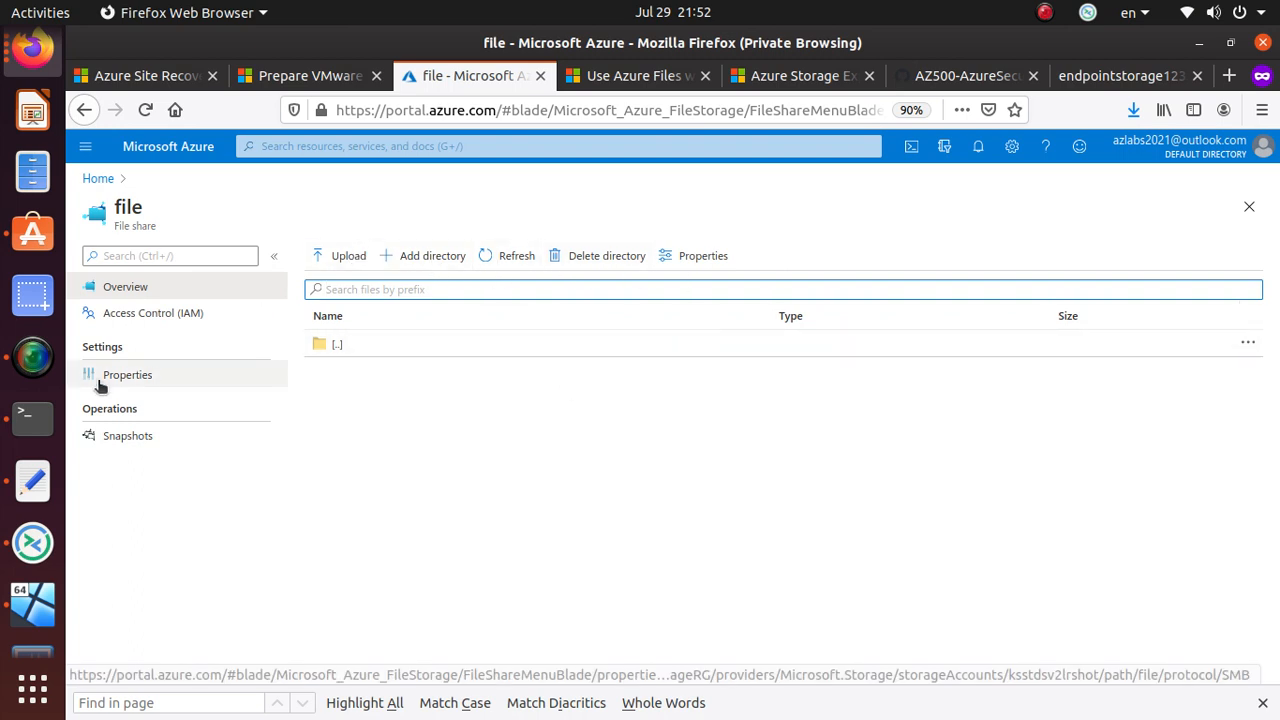
pyautogui.click(146, 374)
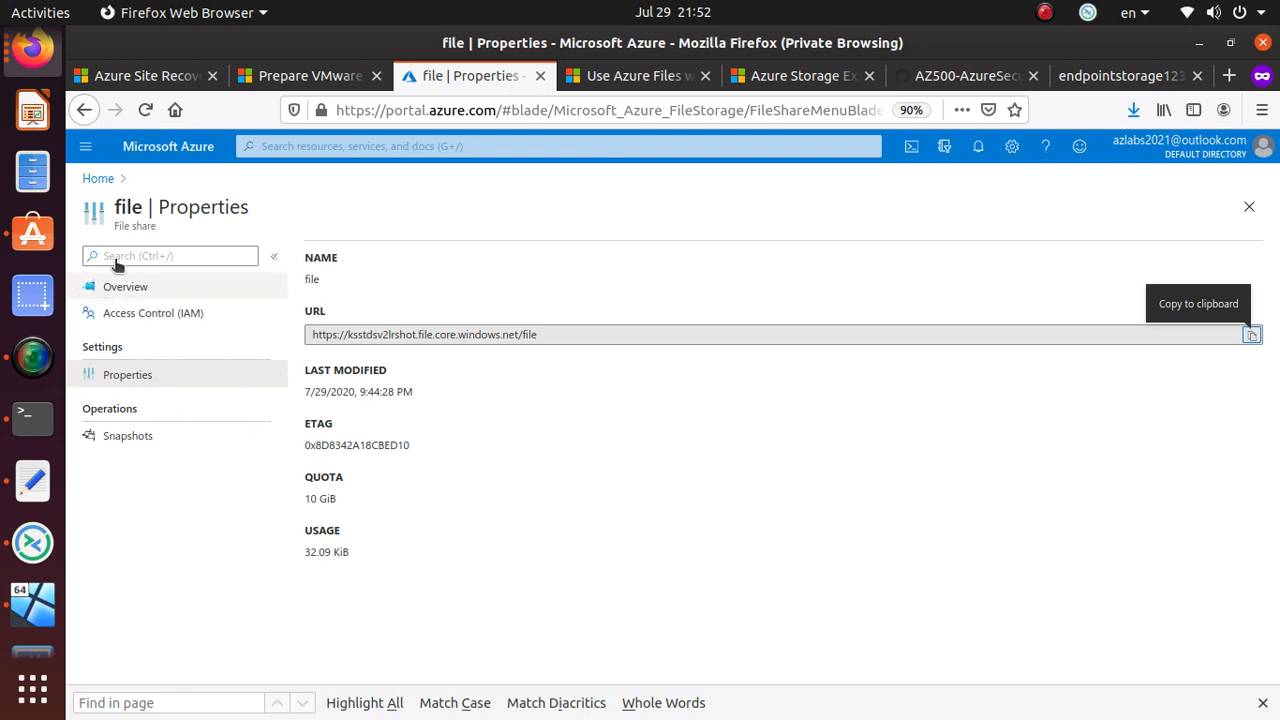
# - Go back to the portal Home and open the Storage accounts list
pyautogui.click(100, 176)
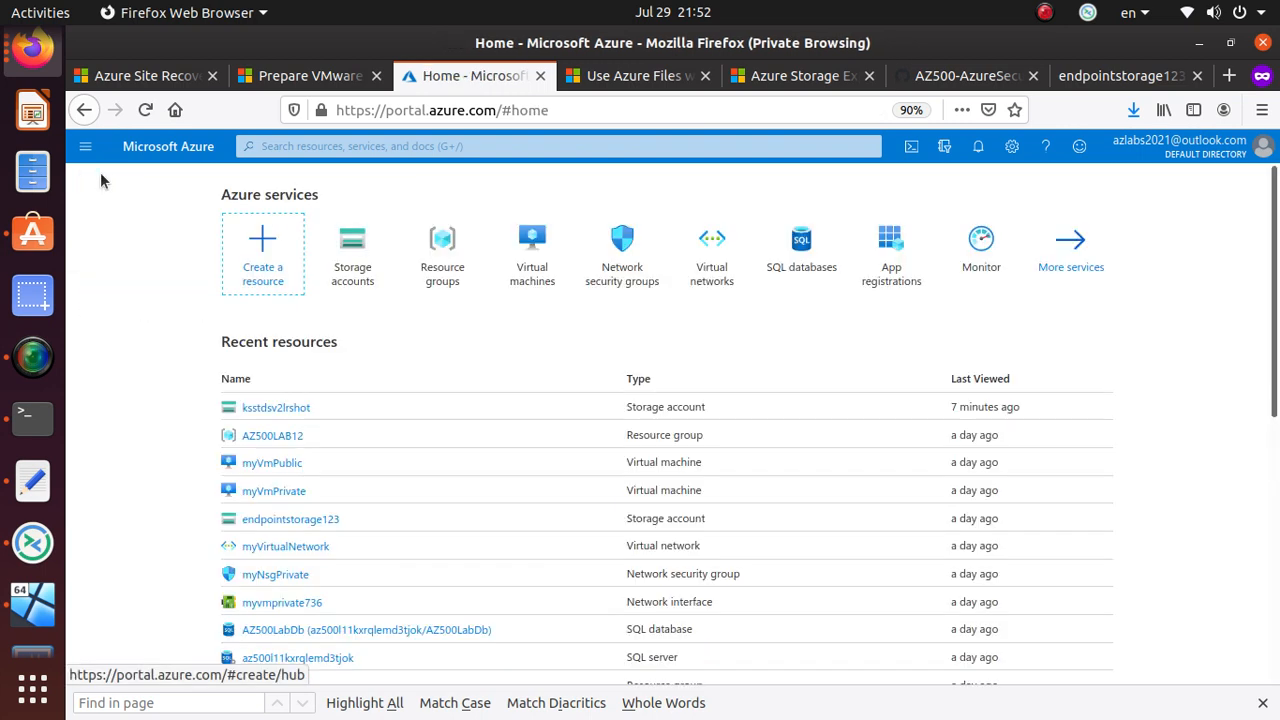
pyautogui.click(348, 276)
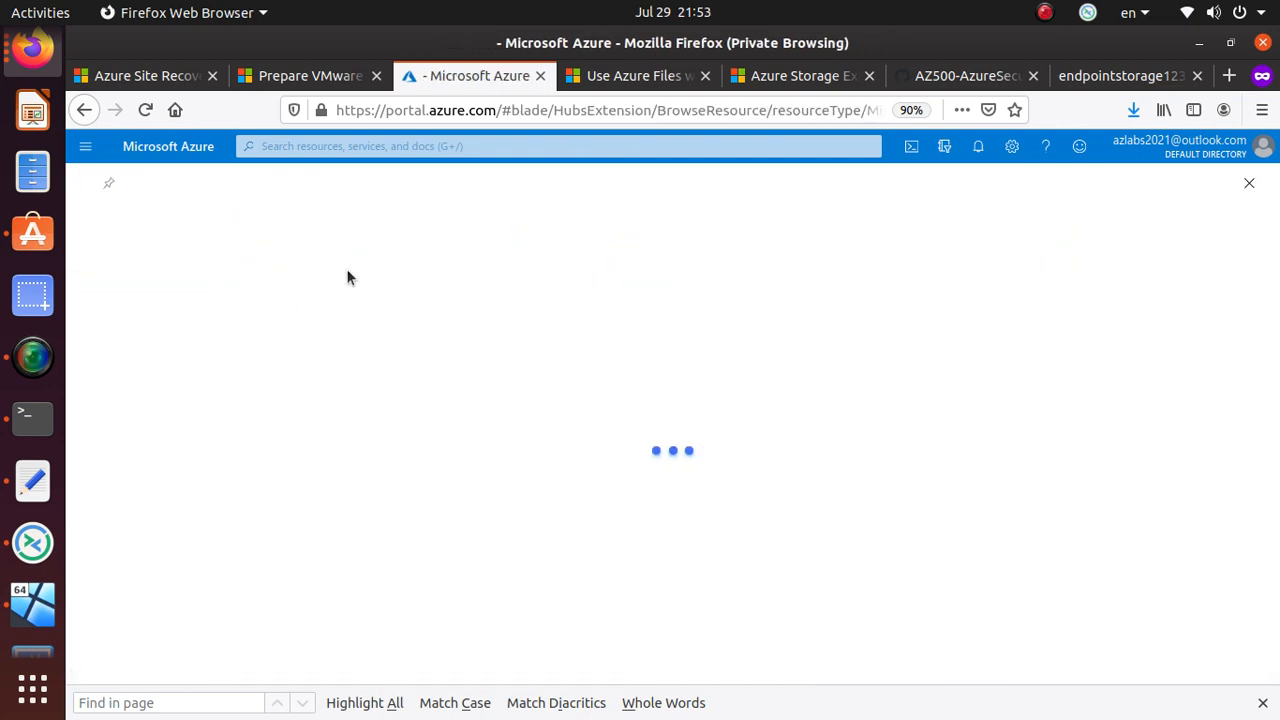
pyautogui.click(32, 418)
# - Open the Files manager at Other Locations, then minimize it
pyautogui.click(637, 512)
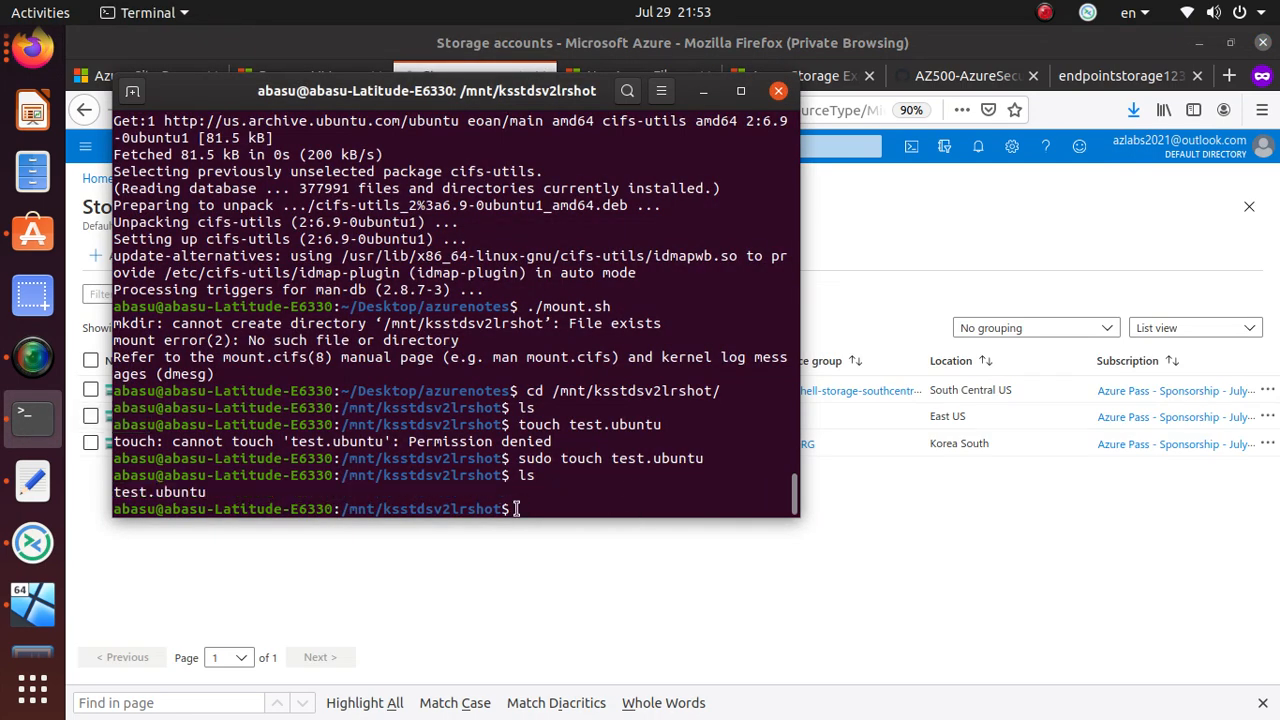
pyautogui.click(30, 178)
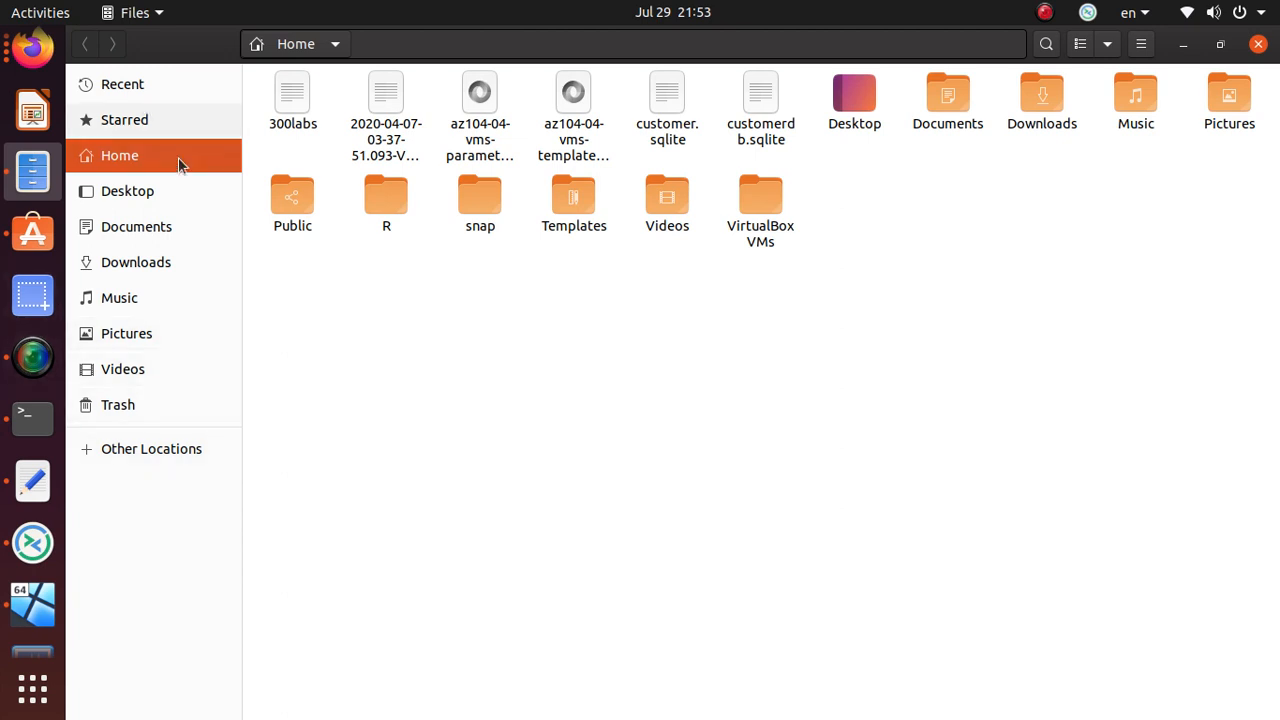
pyautogui.click(151, 449)
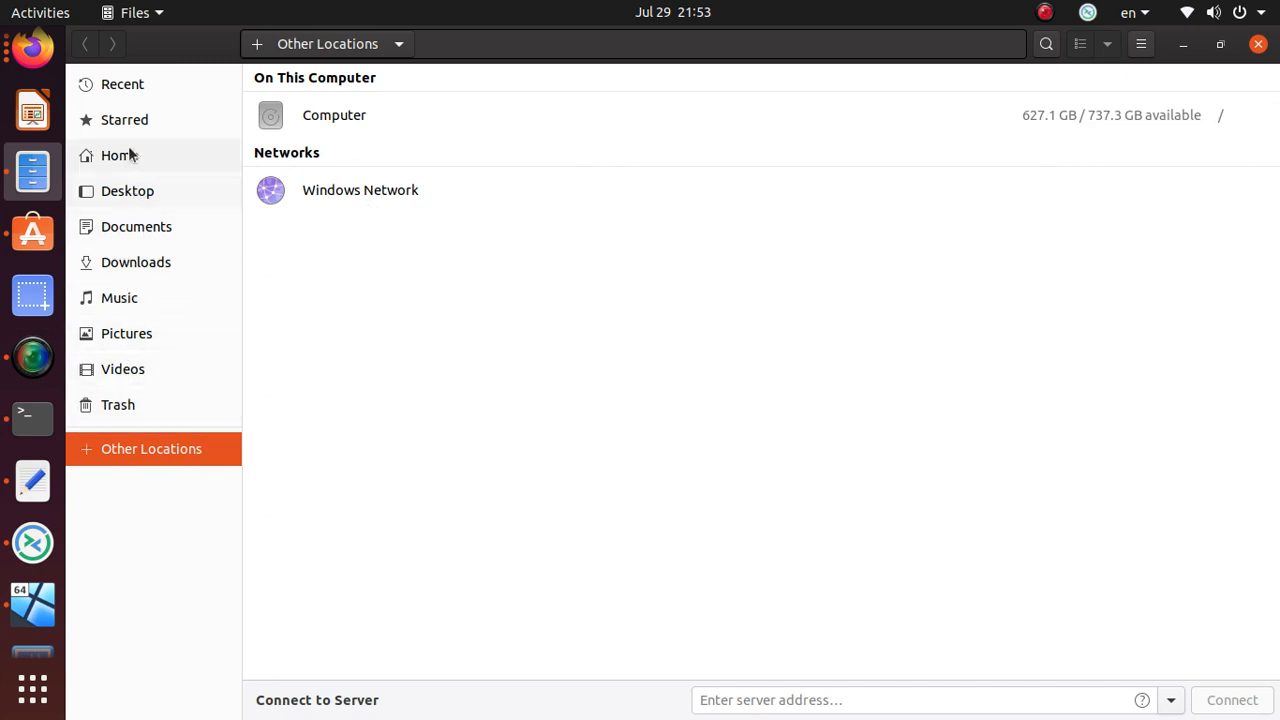
pyautogui.click(1185, 48)
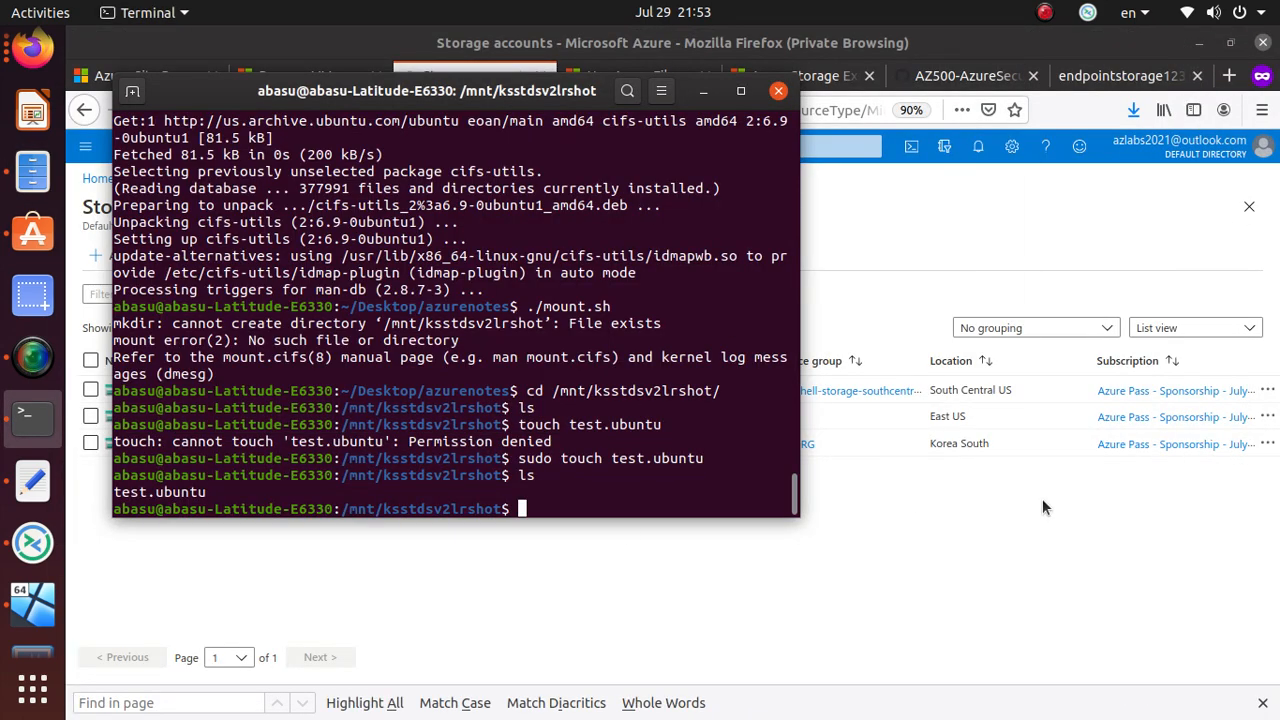
# - Switch between Terminal and Firefox until the Azure Storage accounts page is in front
pyautogui.click(1048, 571)
pyautogui.hotkey('alt', 'Tab')
pyautogui.click(612, 690)
pyautogui.hotkey('alt', 'Tab')
pyautogui.click(884, 620)
pyautogui.hotkey('alt', 'Tab')
pyautogui.click(899, 225)
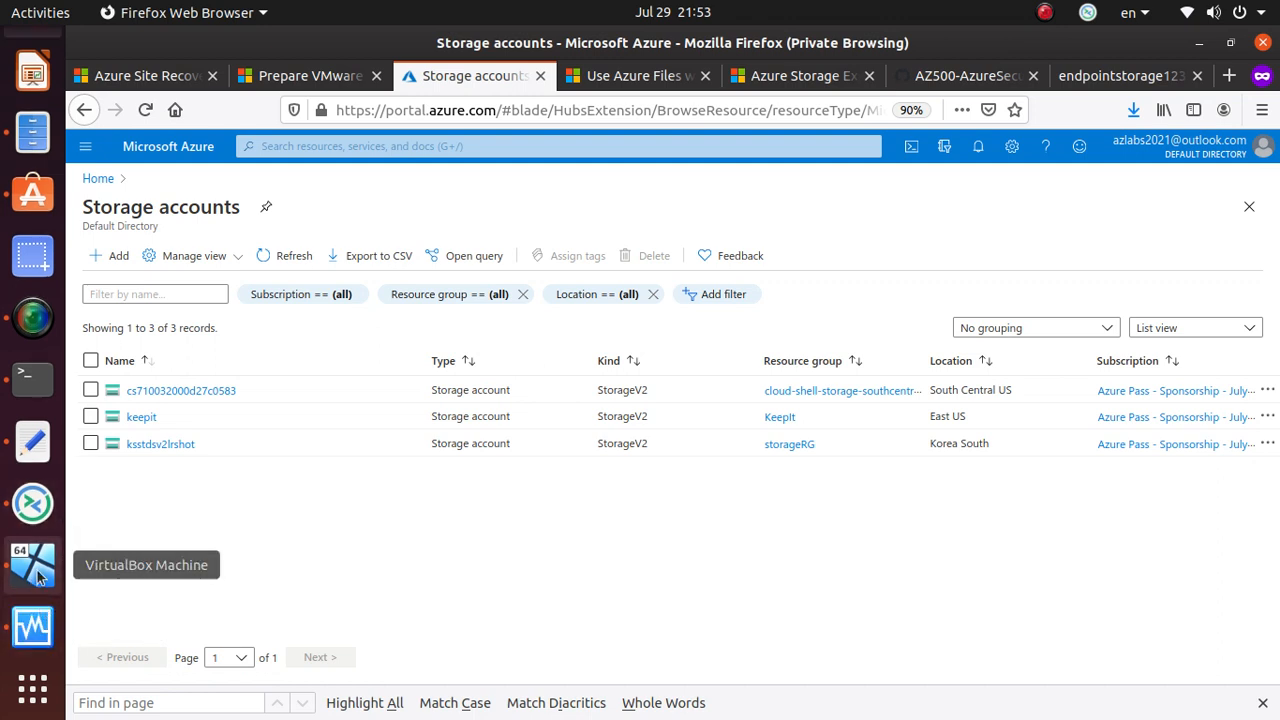
# - In the Windows VM, close Internet Explorer and File Explorer
pyautogui.click(38, 570)
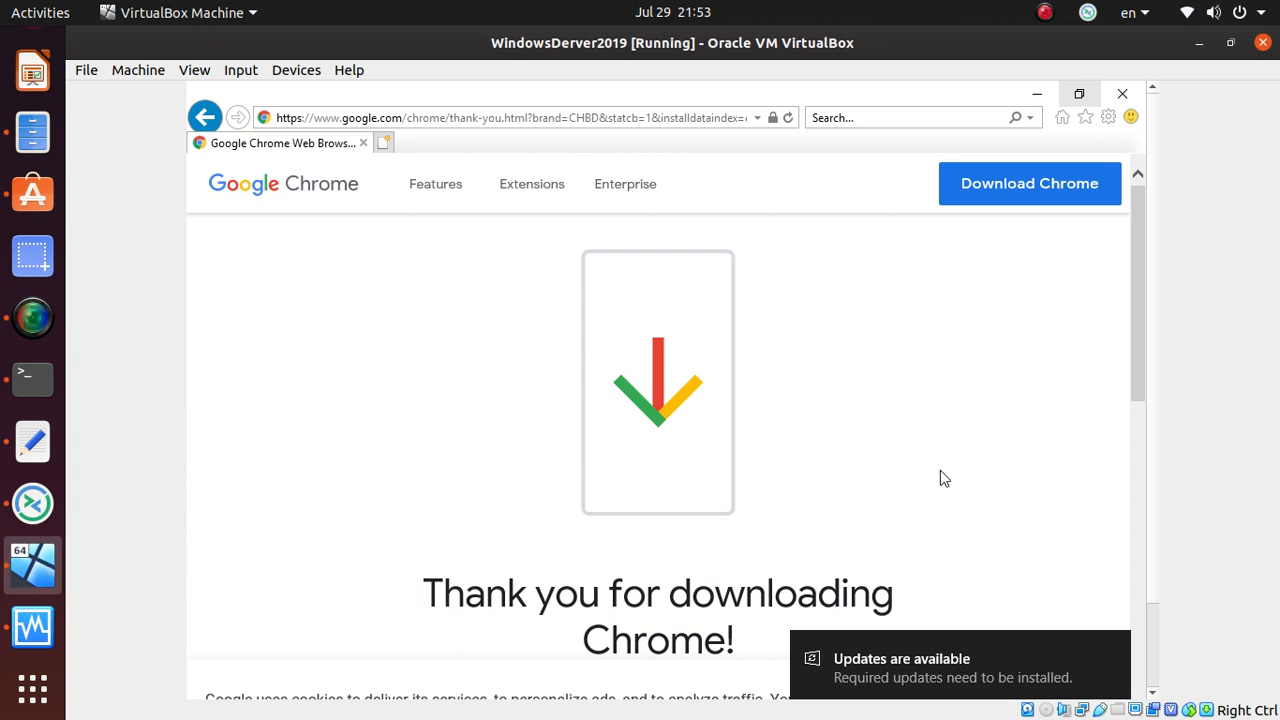
pyautogui.click(1122, 94)
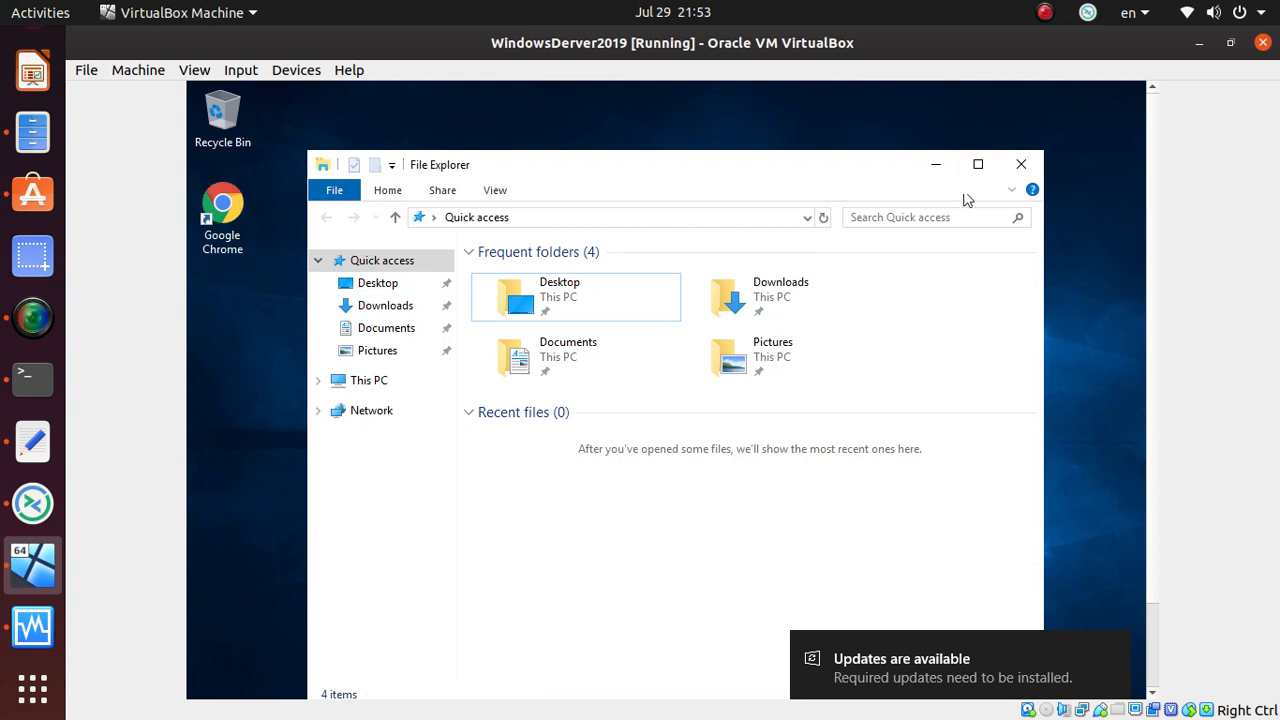
pyautogui.click(1021, 164)
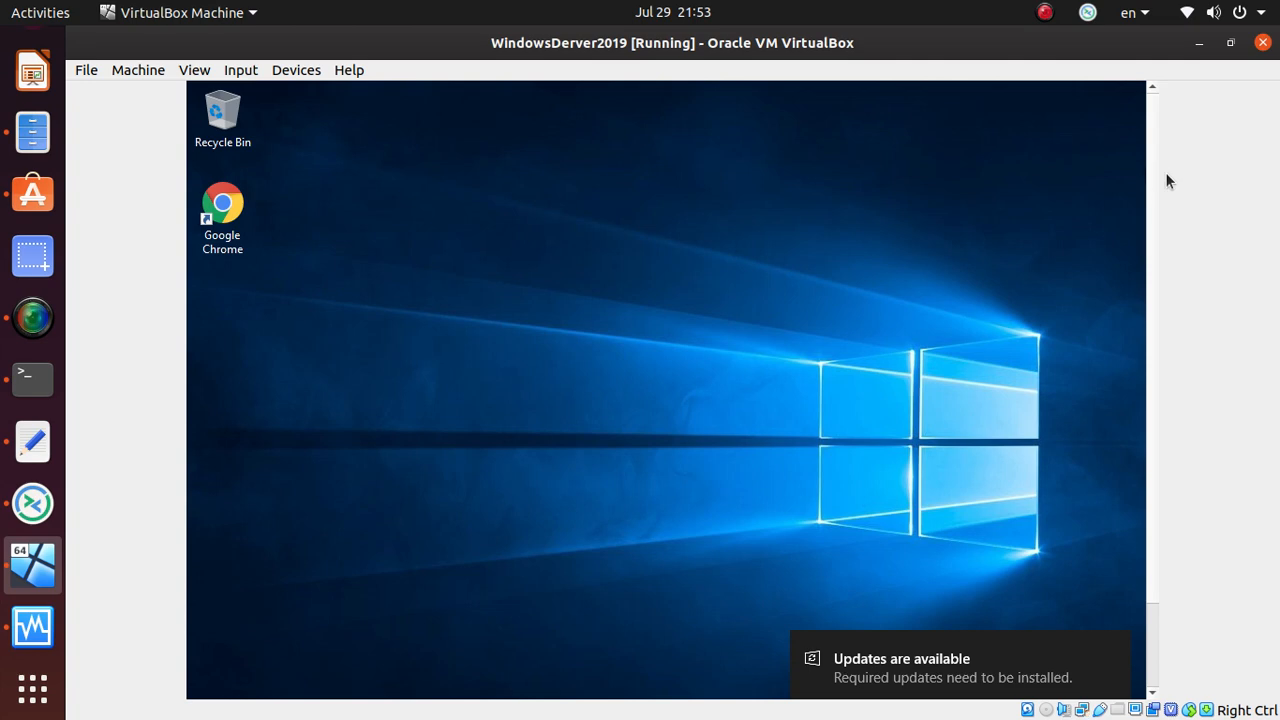
pyautogui.click(1152, 658)
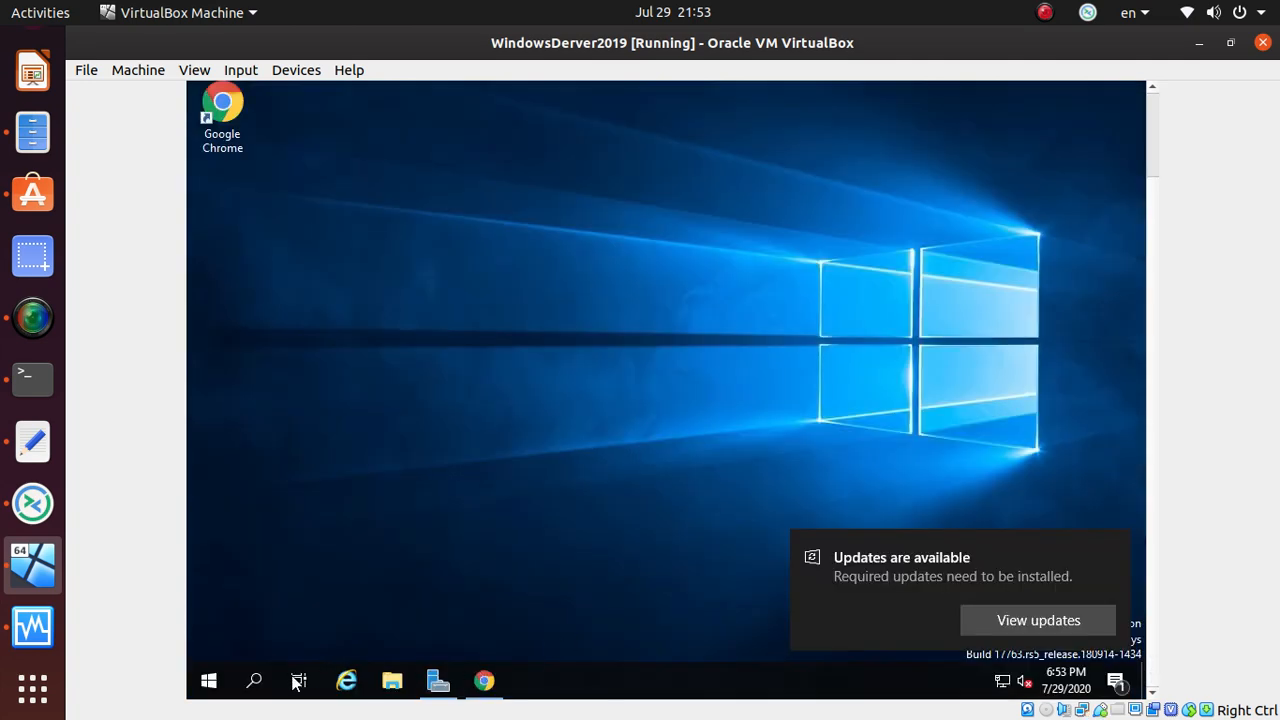
# - Search 'power' and launch Windows PowerShell ISE with a new blank Untitled1.ps1 script
pyautogui.click(254, 681)
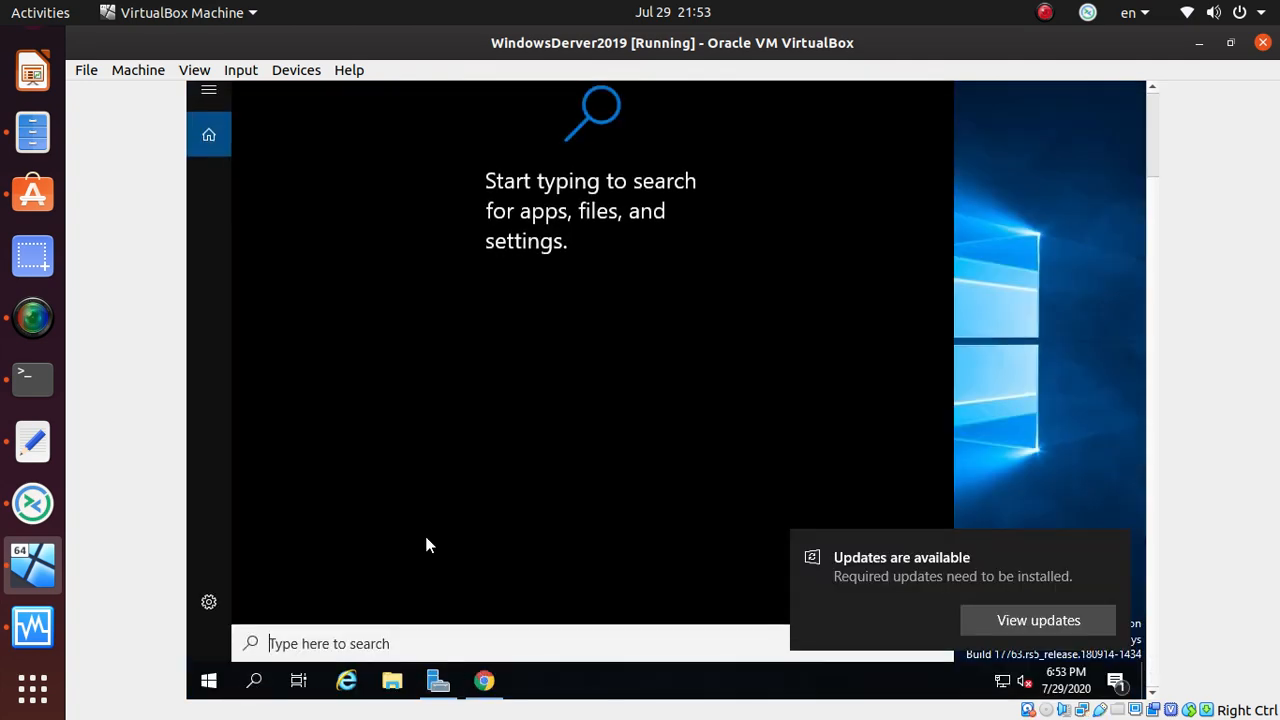
pyautogui.write('power')
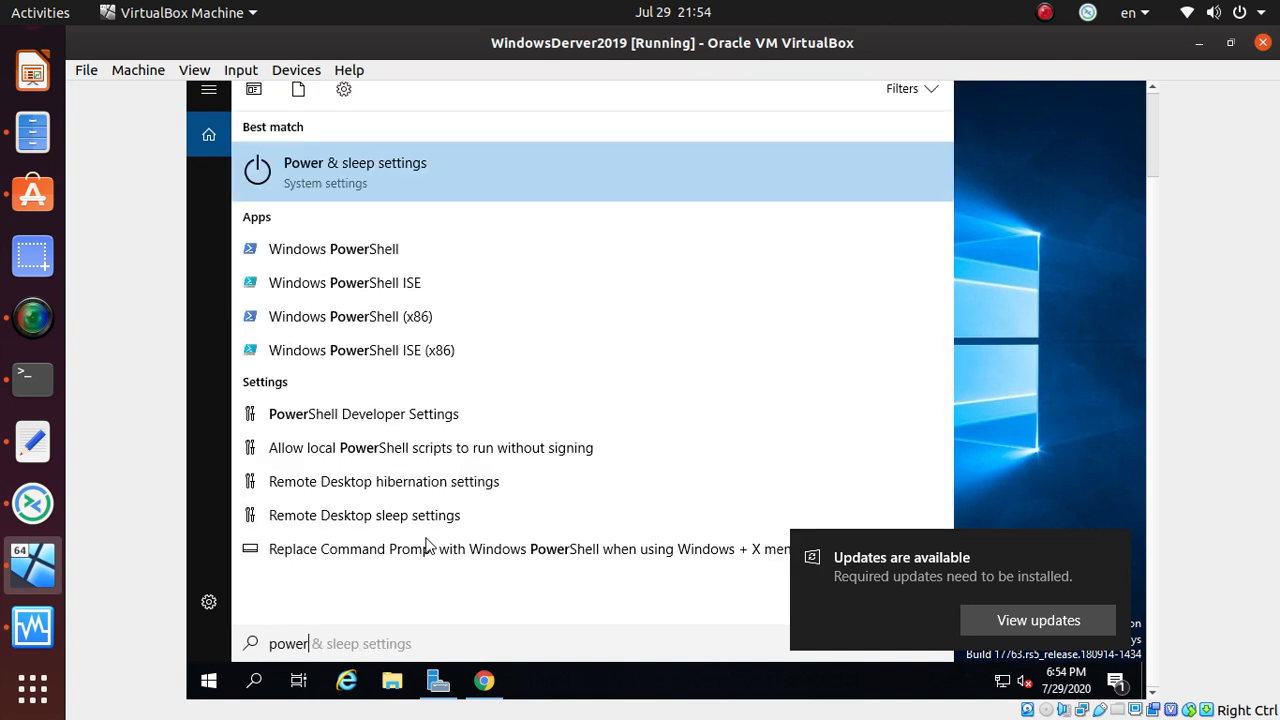
pyautogui.click(409, 284)
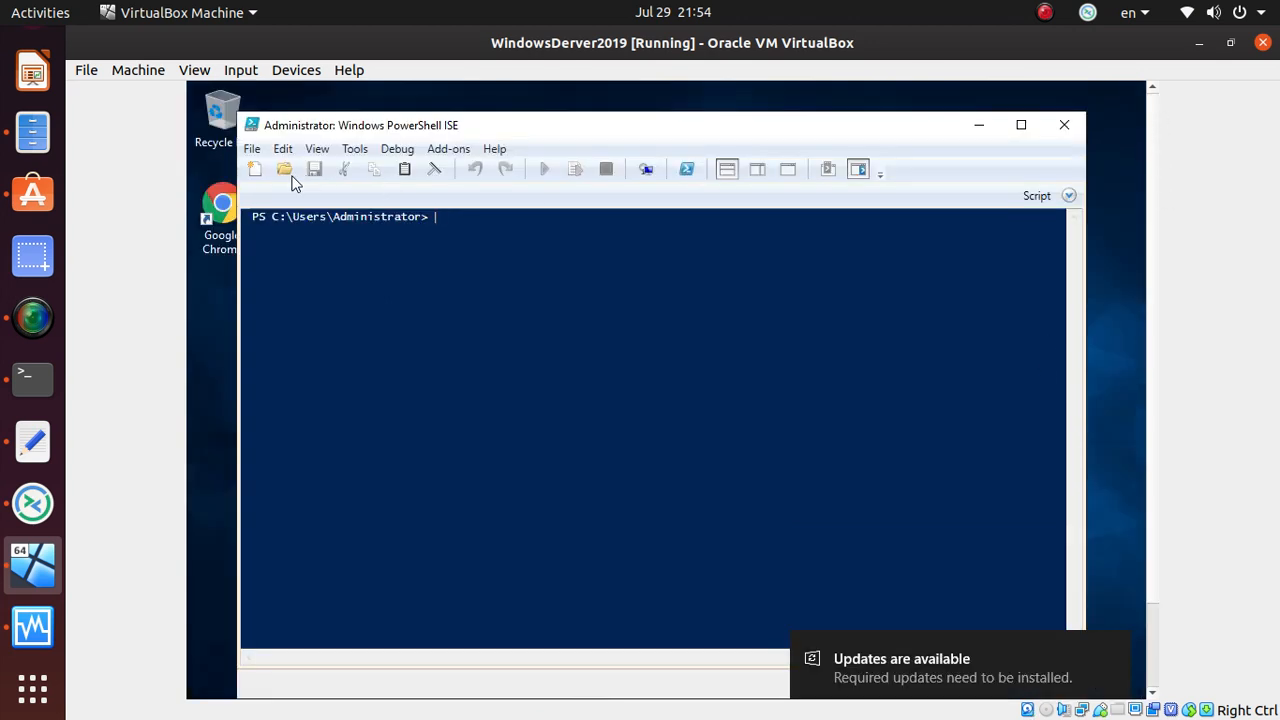
pyautogui.click(257, 168)
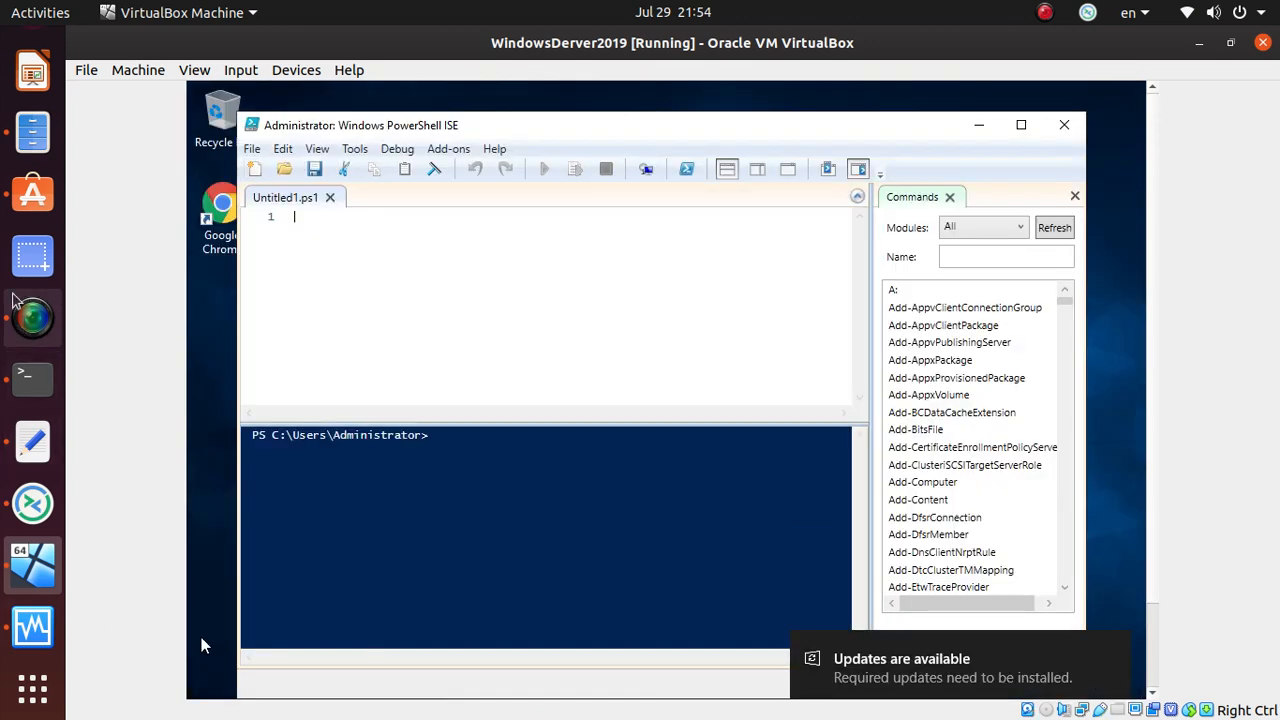
pyautogui.hotkey('alt', 'Tab')
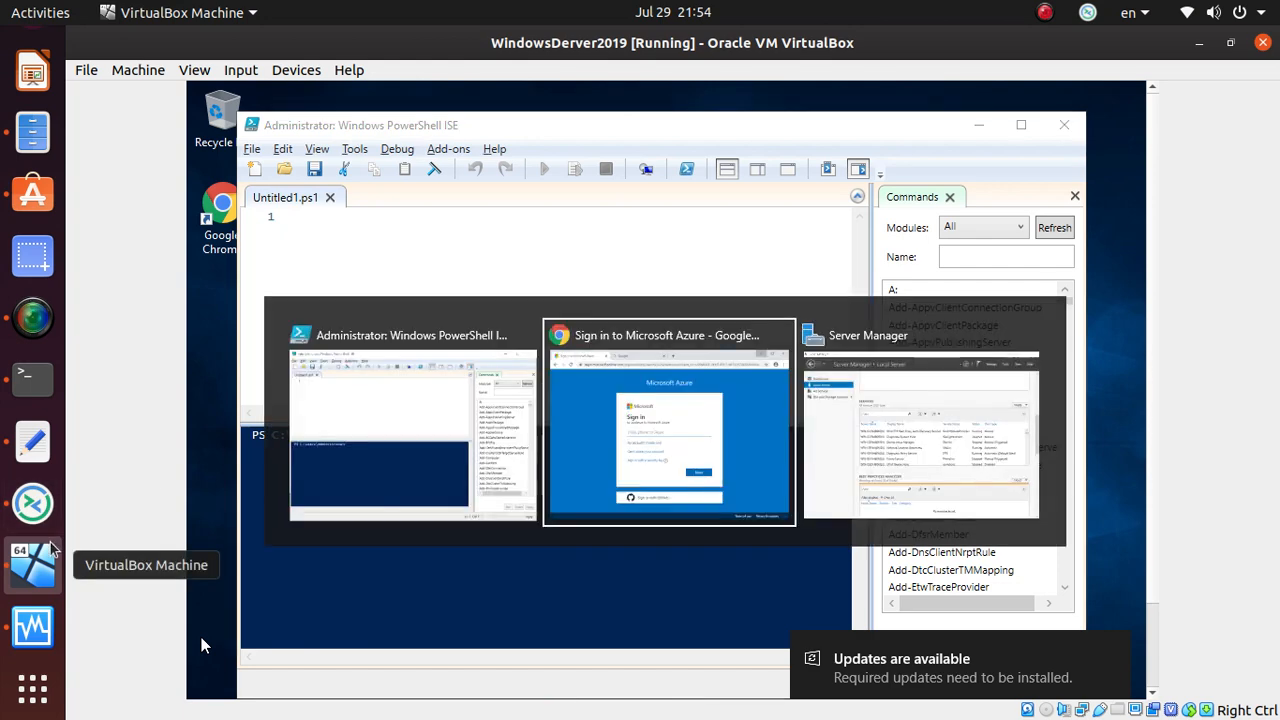
pyautogui.click(413, 382)
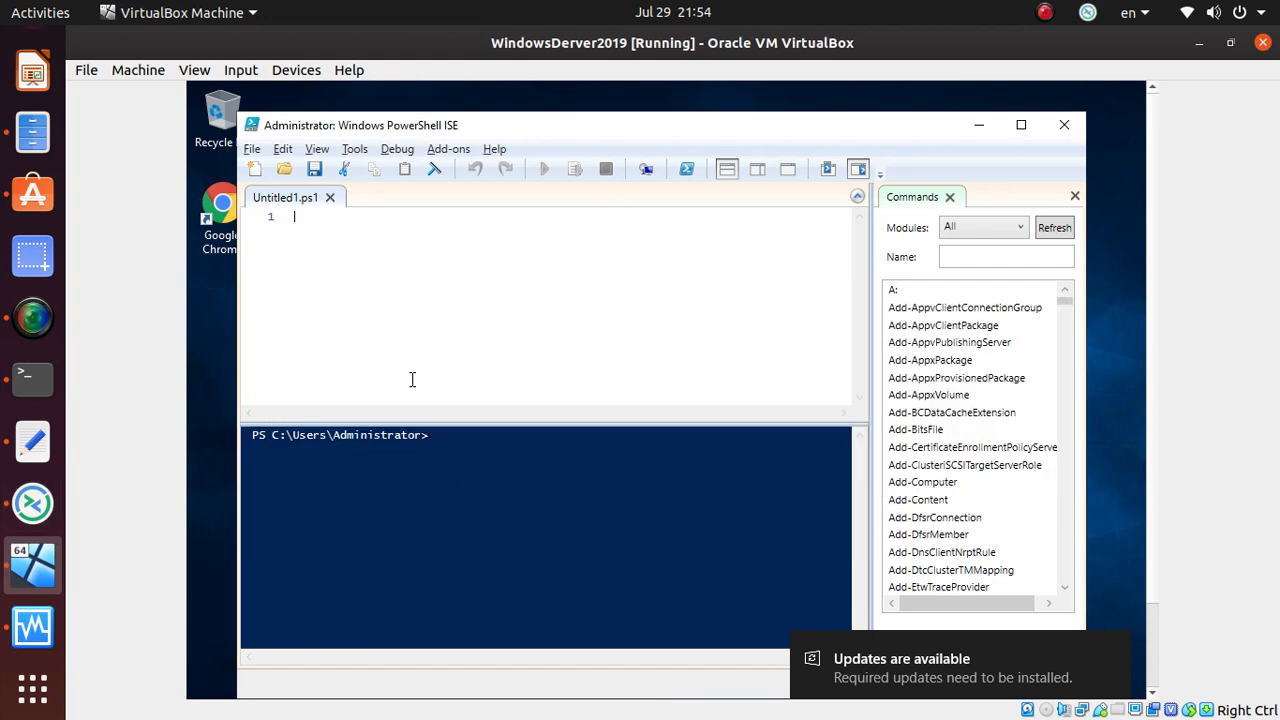
pyautogui.scroll(2, 20, 232)
pyautogui.click(32, 55)
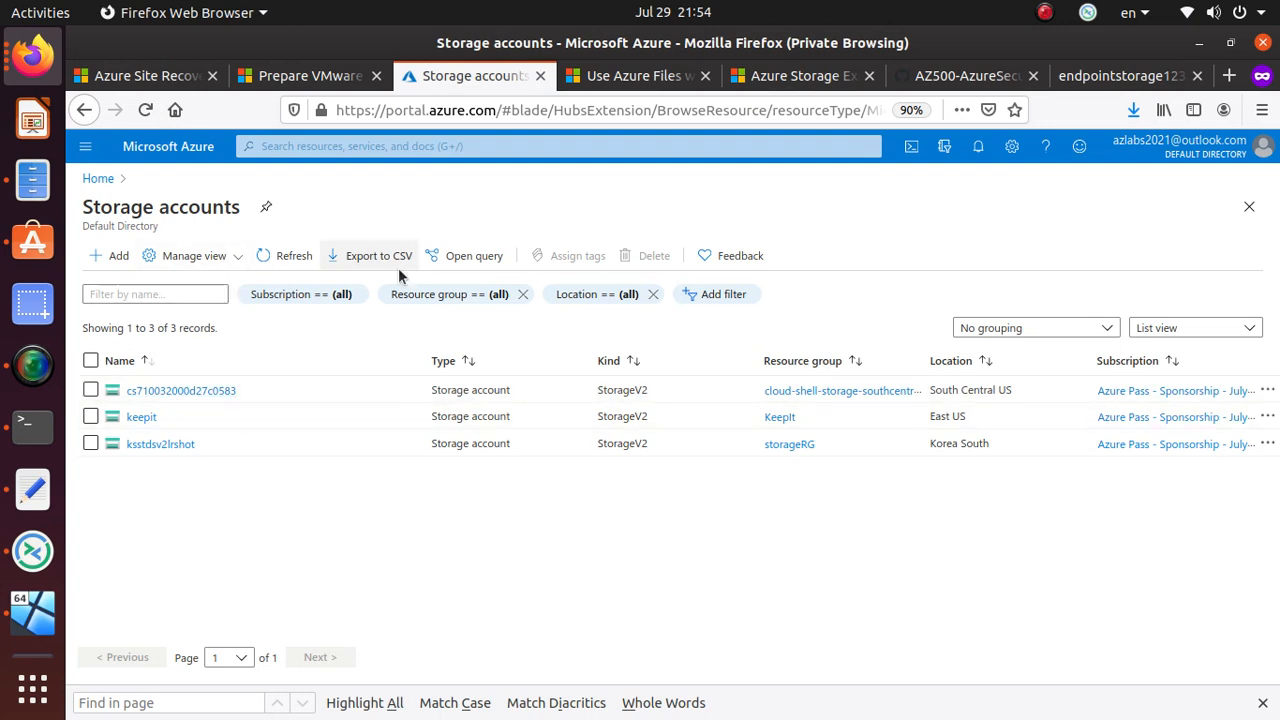
# - Open share 'file' in ksstdsv2lrshot and copy its Windows connection script from Connect
pyautogui.click(184, 444)
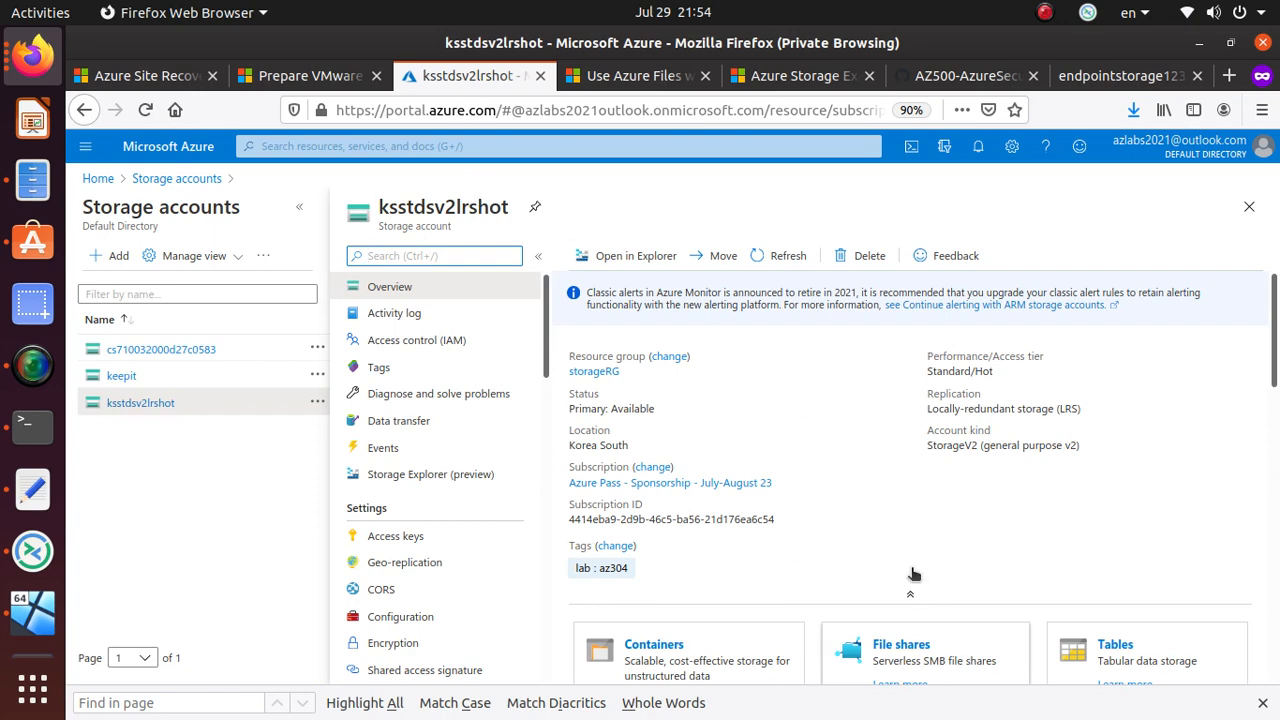
pyautogui.click(903, 646)
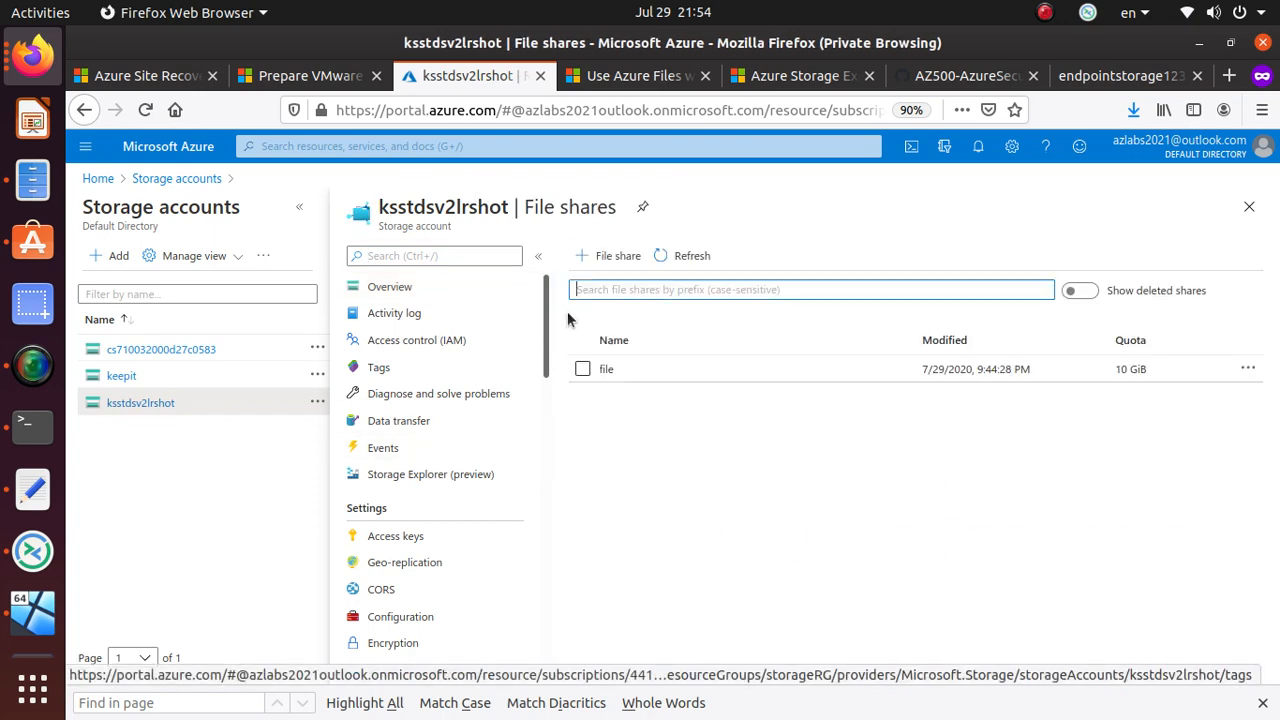
pyautogui.click(666, 377)
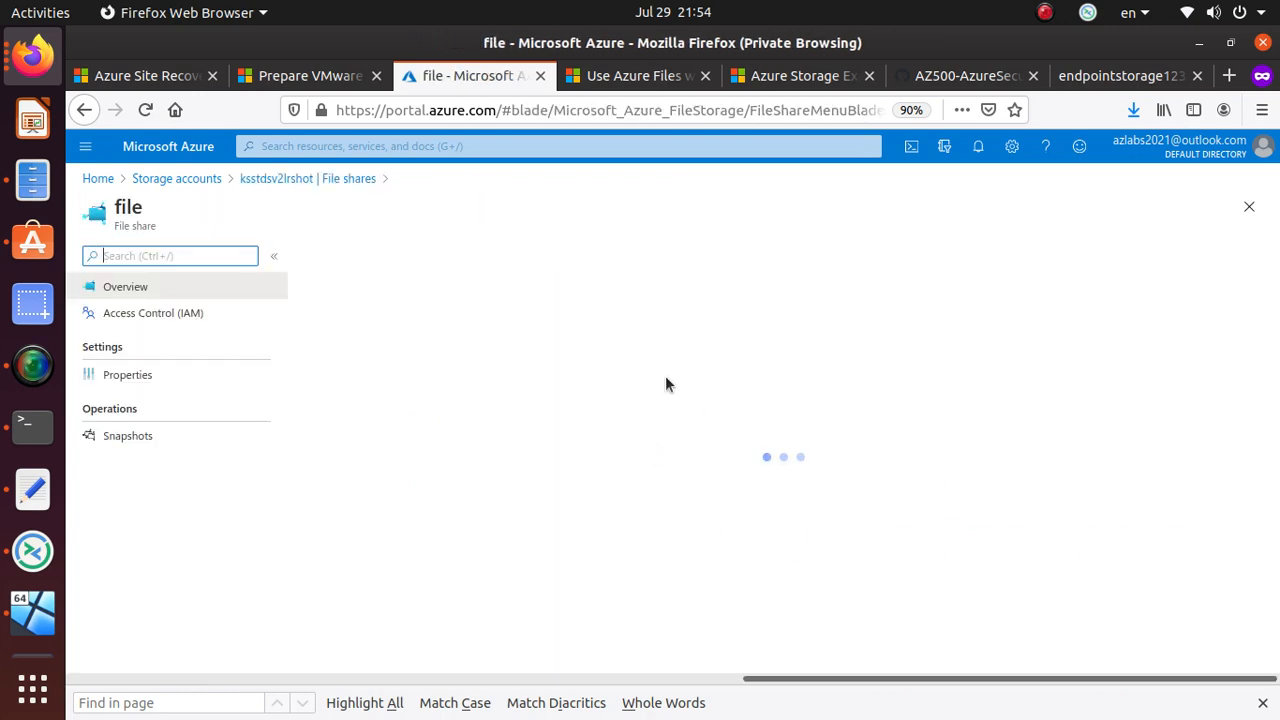
pyautogui.click(352, 262)
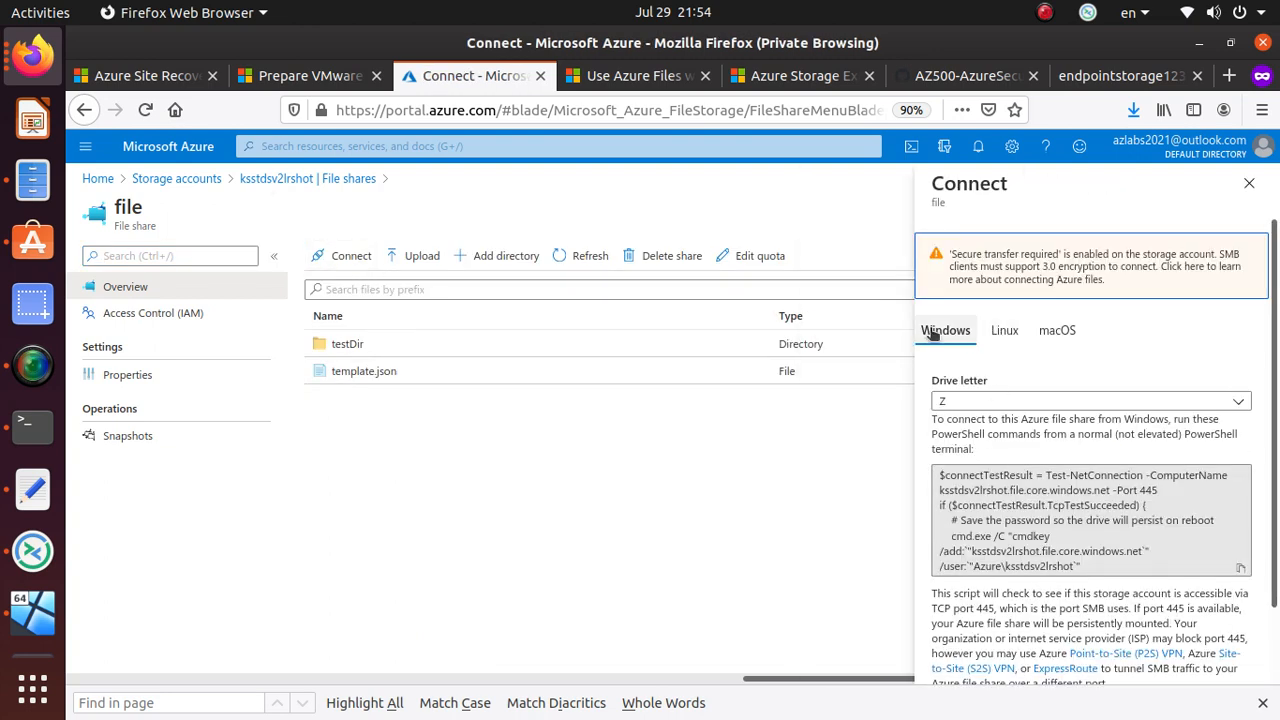
pyautogui.click(1007, 541)
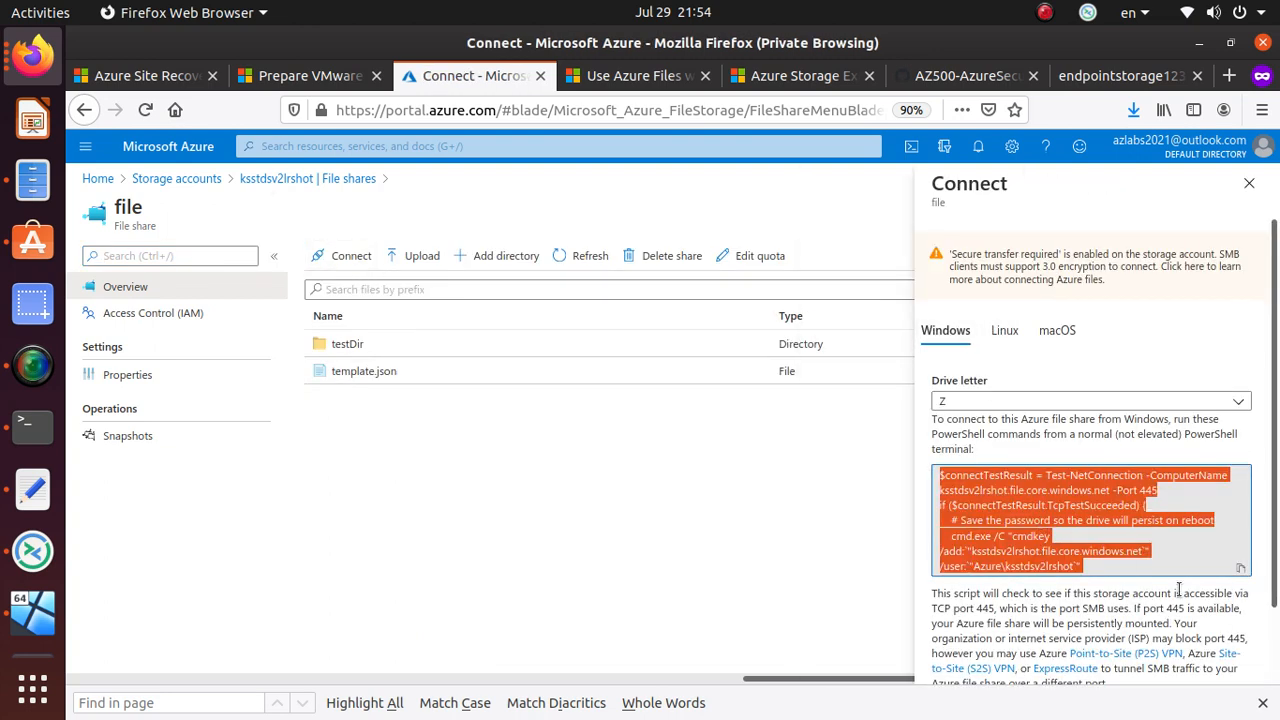
pyautogui.click(1241, 569)
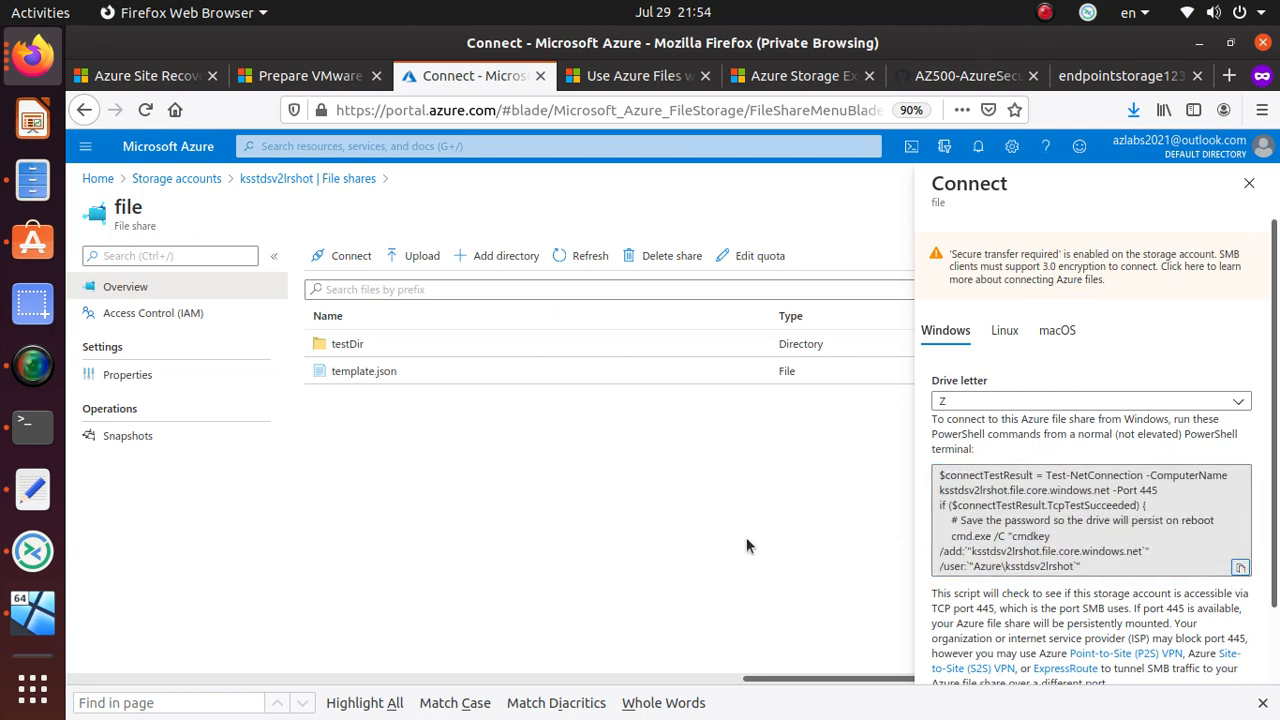
pyautogui.hotkey('alt', 'Tab')
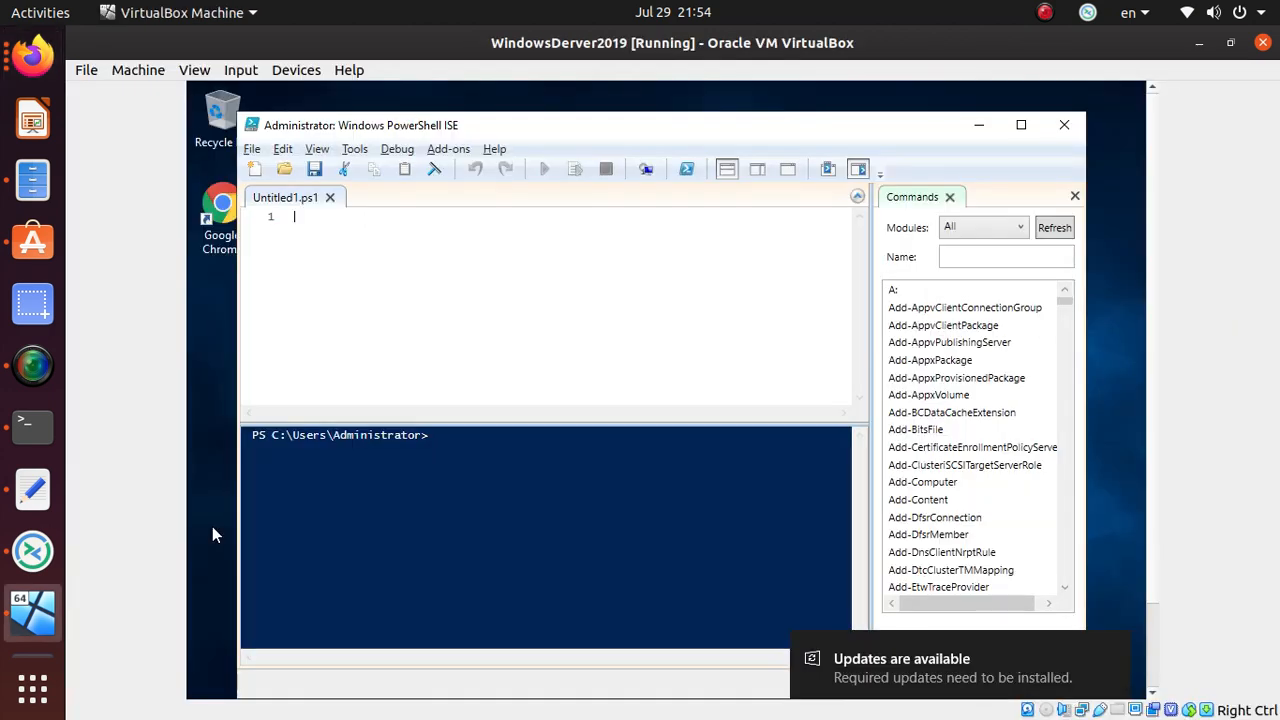
# - Try pasting into PowerShell ISE, then switch windows back to the VM's Azure sign-in page
pyautogui.rightClick(484, 246)
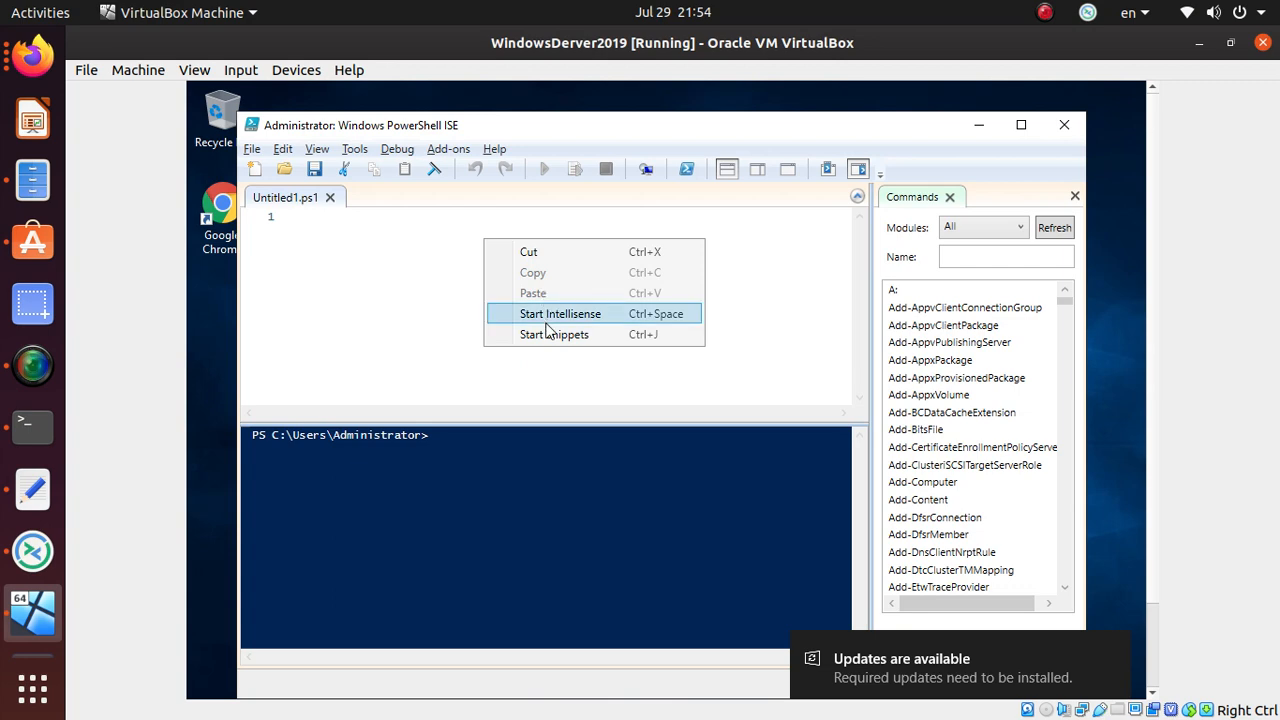
pyautogui.click(456, 340)
pyautogui.hotkey('alt', 'Tab')
pyautogui.hotkey('alt', 'Tab')
pyautogui.hotkey('alt', 'Tab')
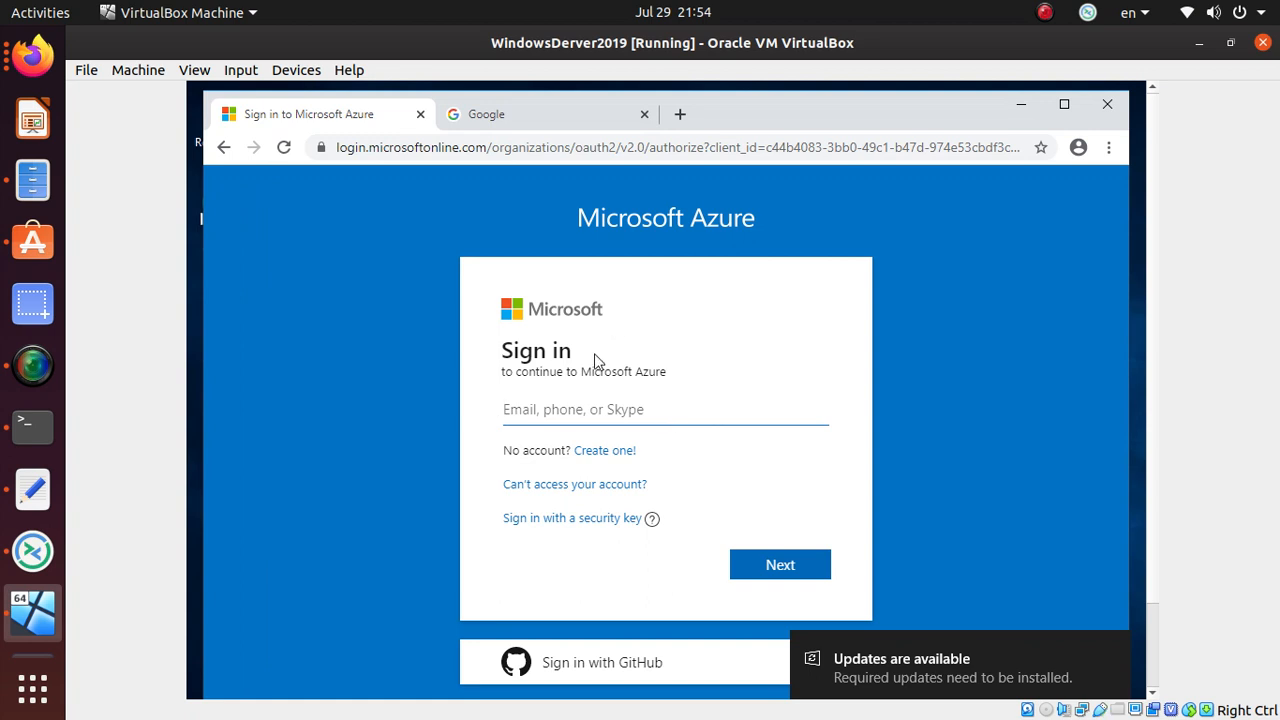
pyautogui.write('az')
pyautogui.hotkey('alt', 'Tab')
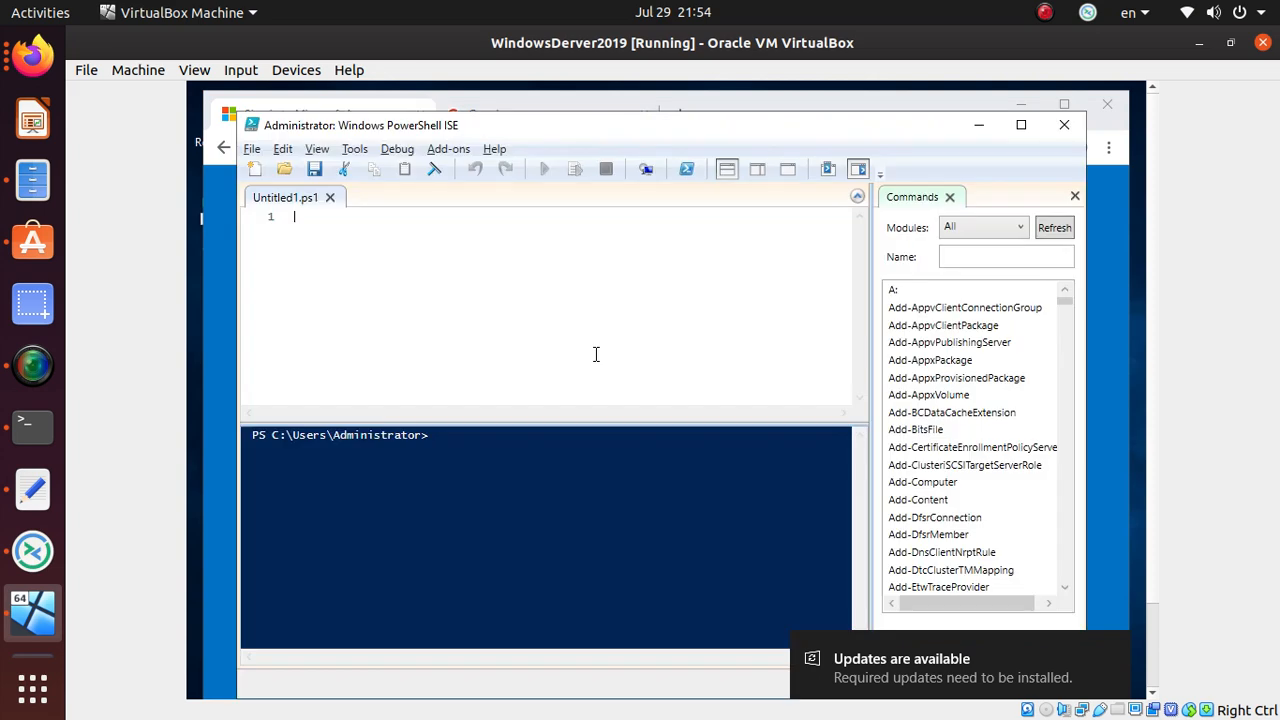
pyautogui.hotkey('alt', 'Tab')
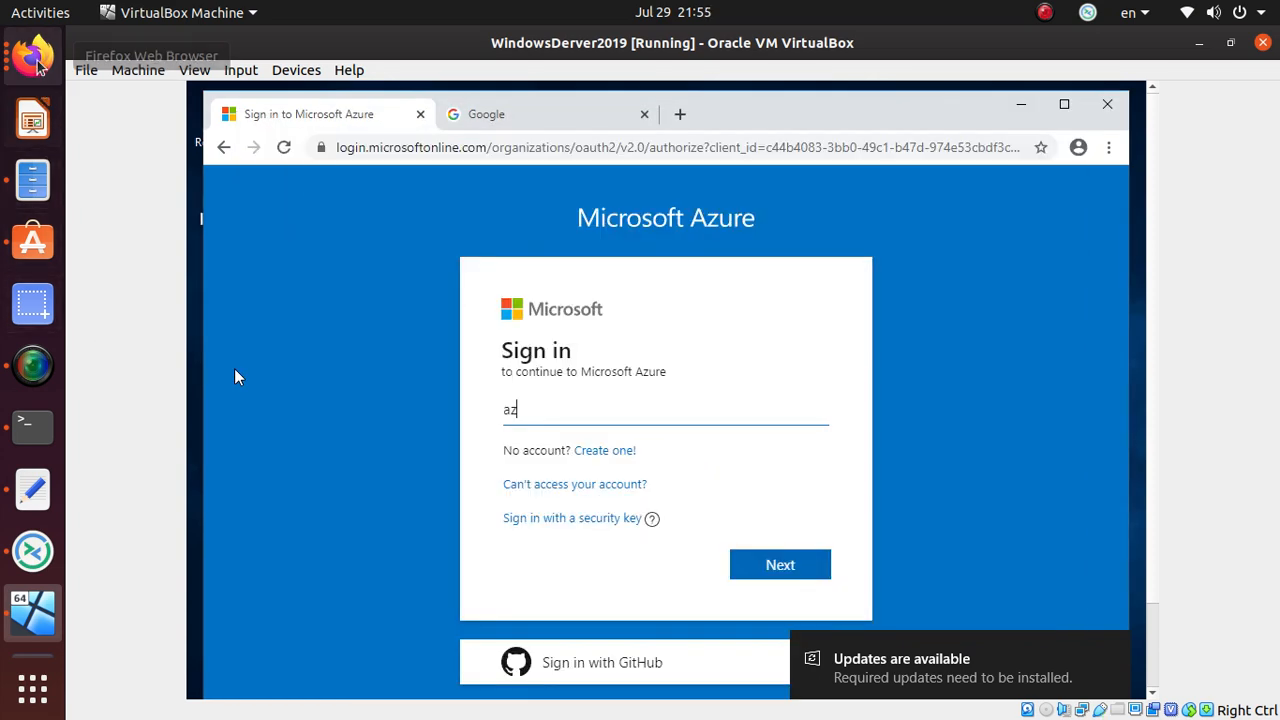
pyautogui.click(34, 60)
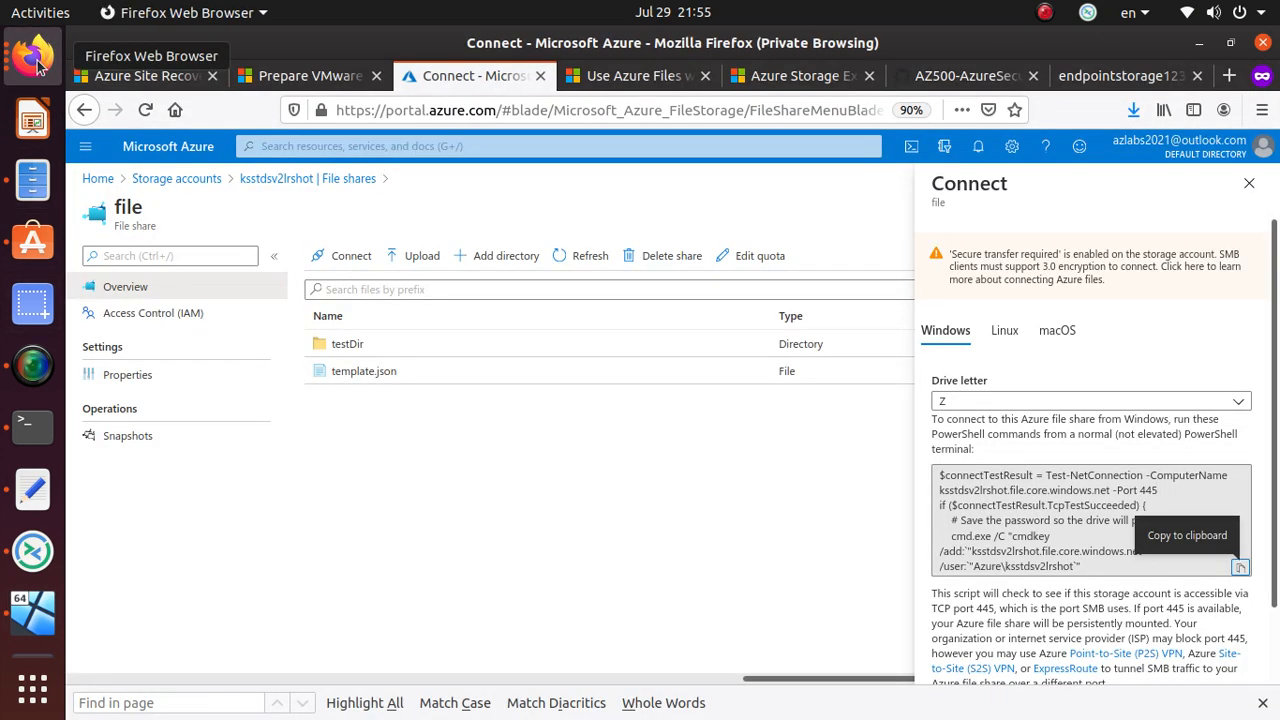
pyautogui.click(35, 60)
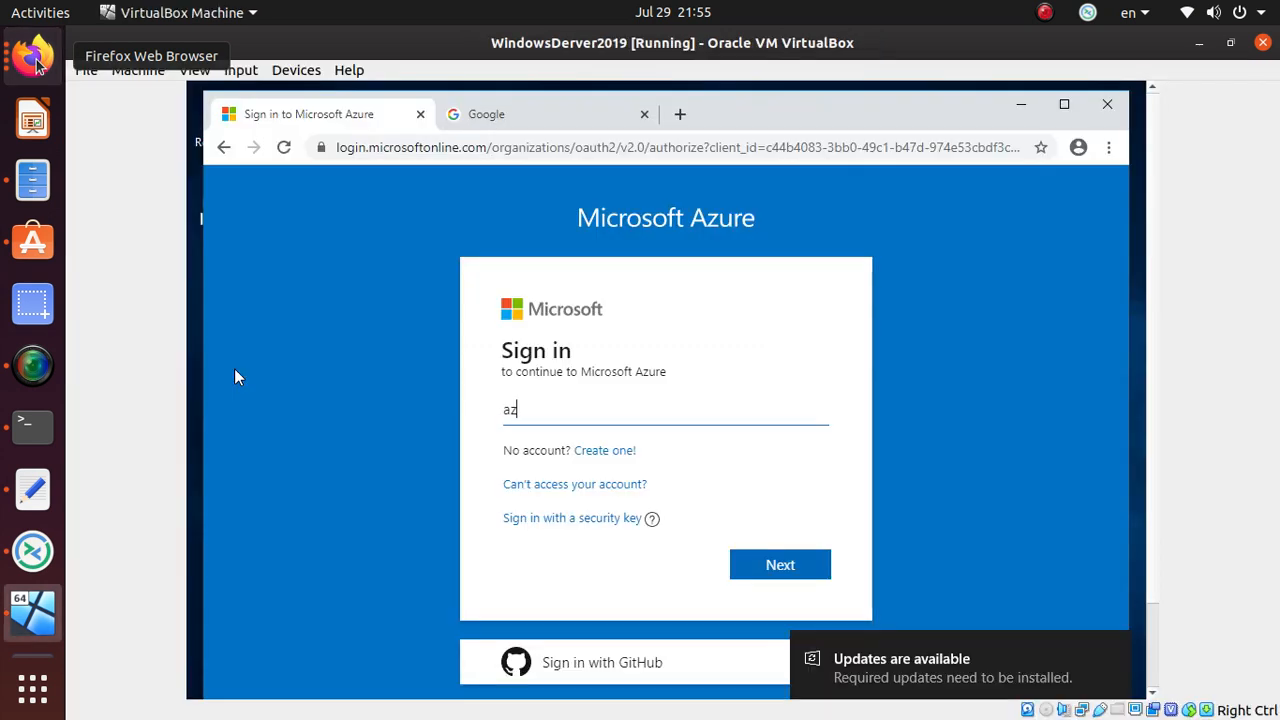
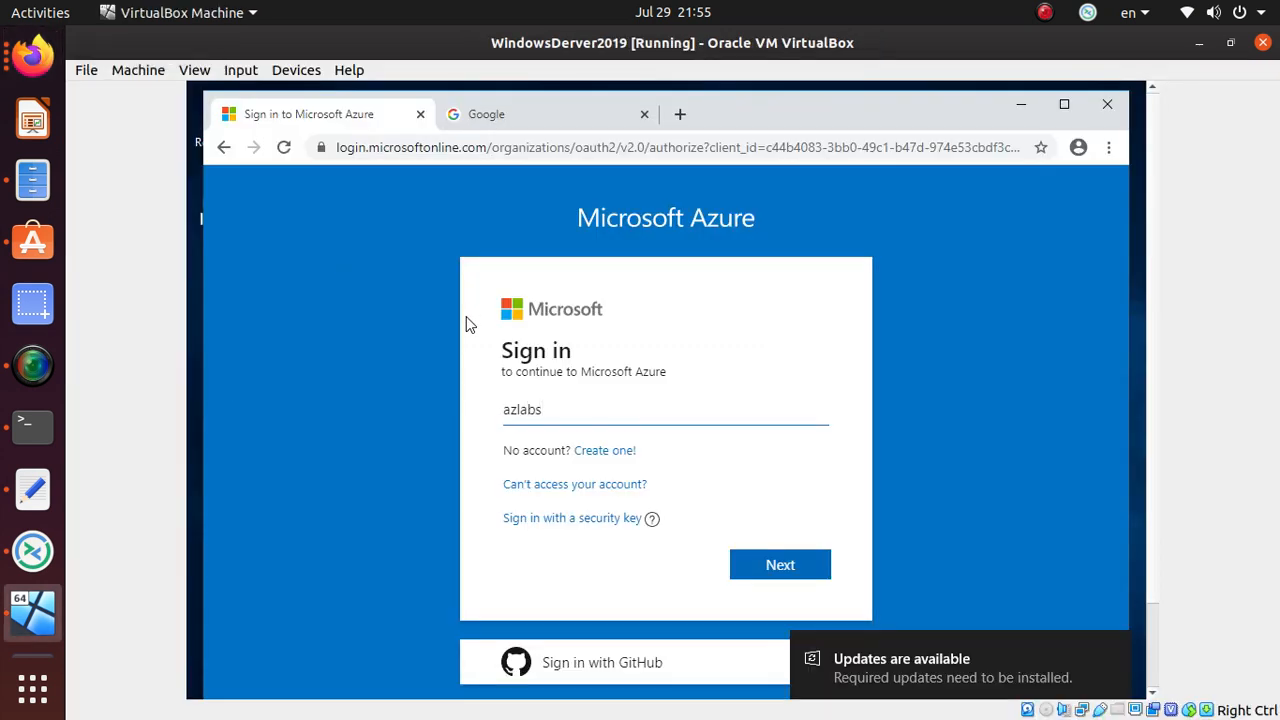
# - Sign in to Azure in the VM's browser with the account e-mail and password
pyautogui.press('Return')
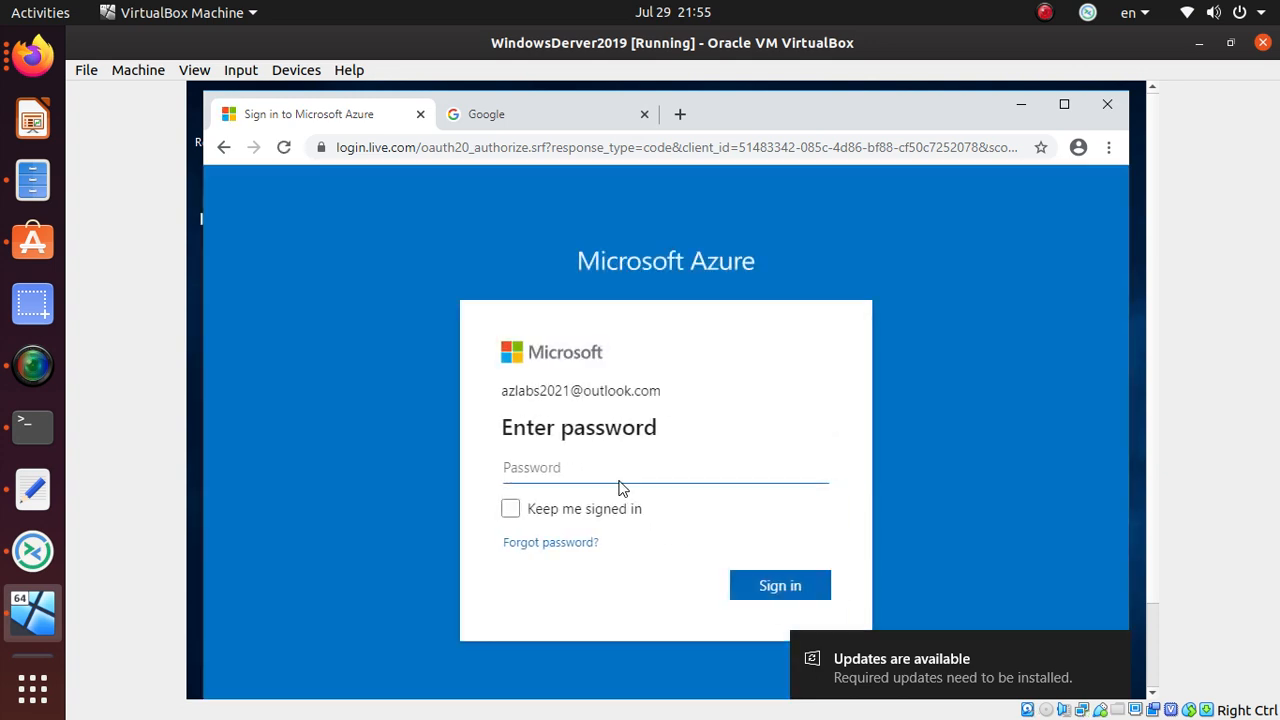
pyautogui.write('•')
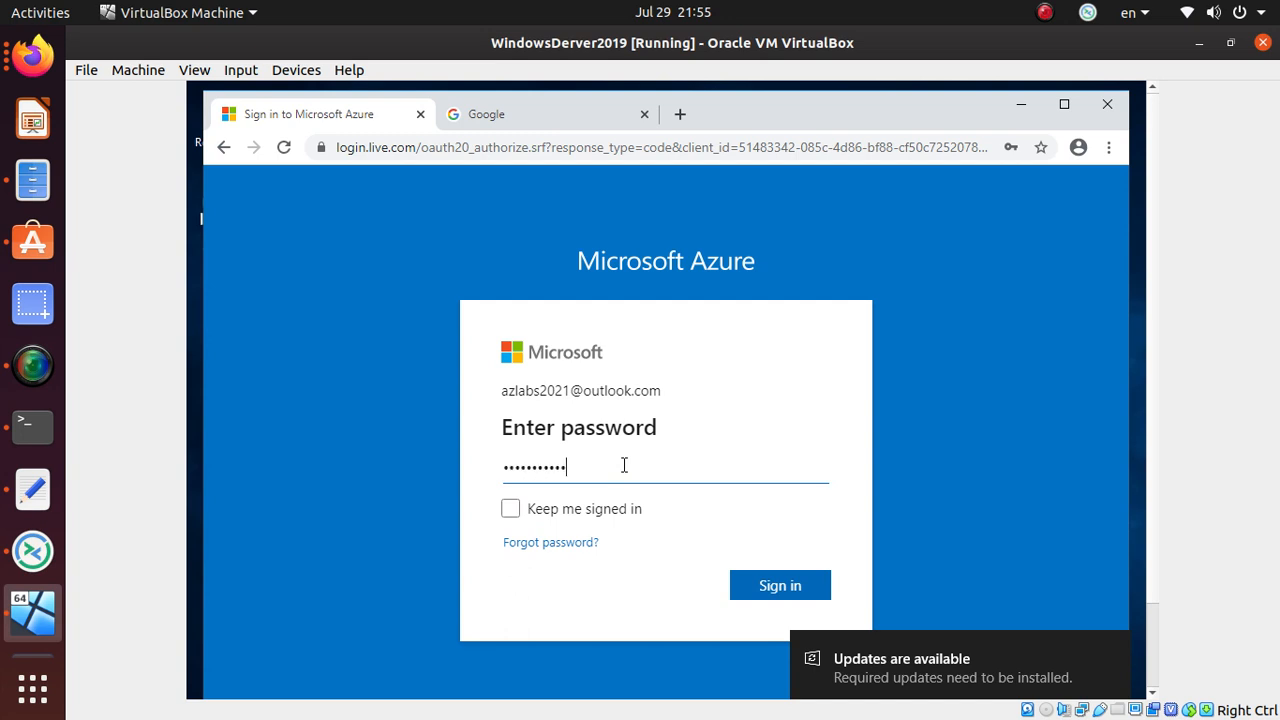
pyautogui.press('Return')
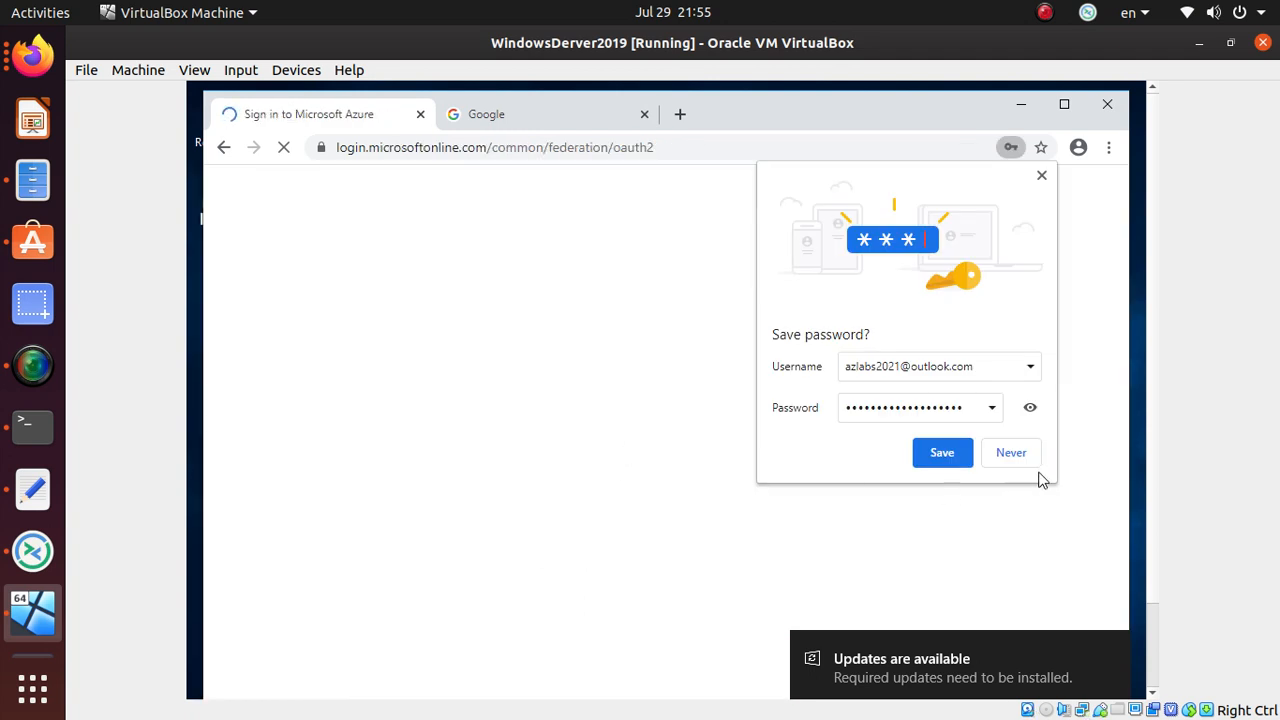
# - Dismiss the save-password prompt, re-submit the account e-mail to finish sign-in, then open Storage accounts
pyautogui.click(940, 455)
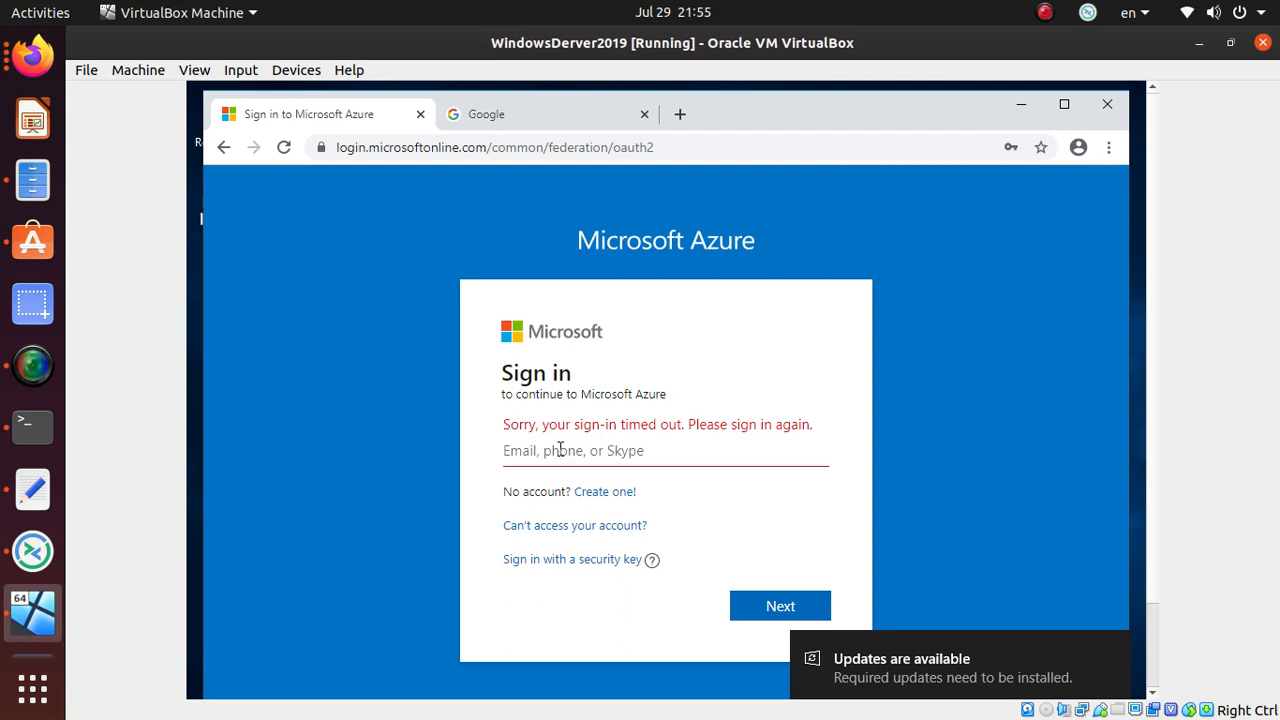
pyautogui.write('az')
pyautogui.hotkey('alt', 'Tab')
pyautogui.hotkey('alt', 'Tab')
pyautogui.hotkey('alt', 'Tab')
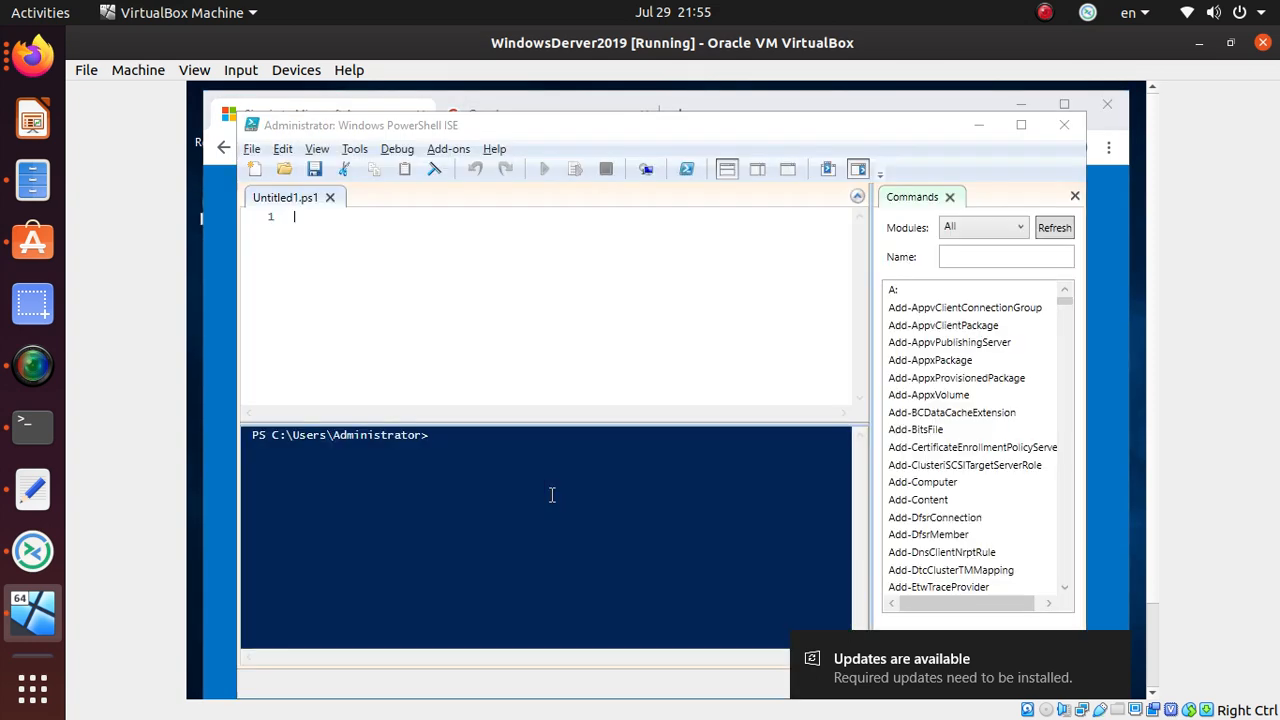
pyautogui.hotkey('alt', 'Tab')
pyautogui.click(33, 68)
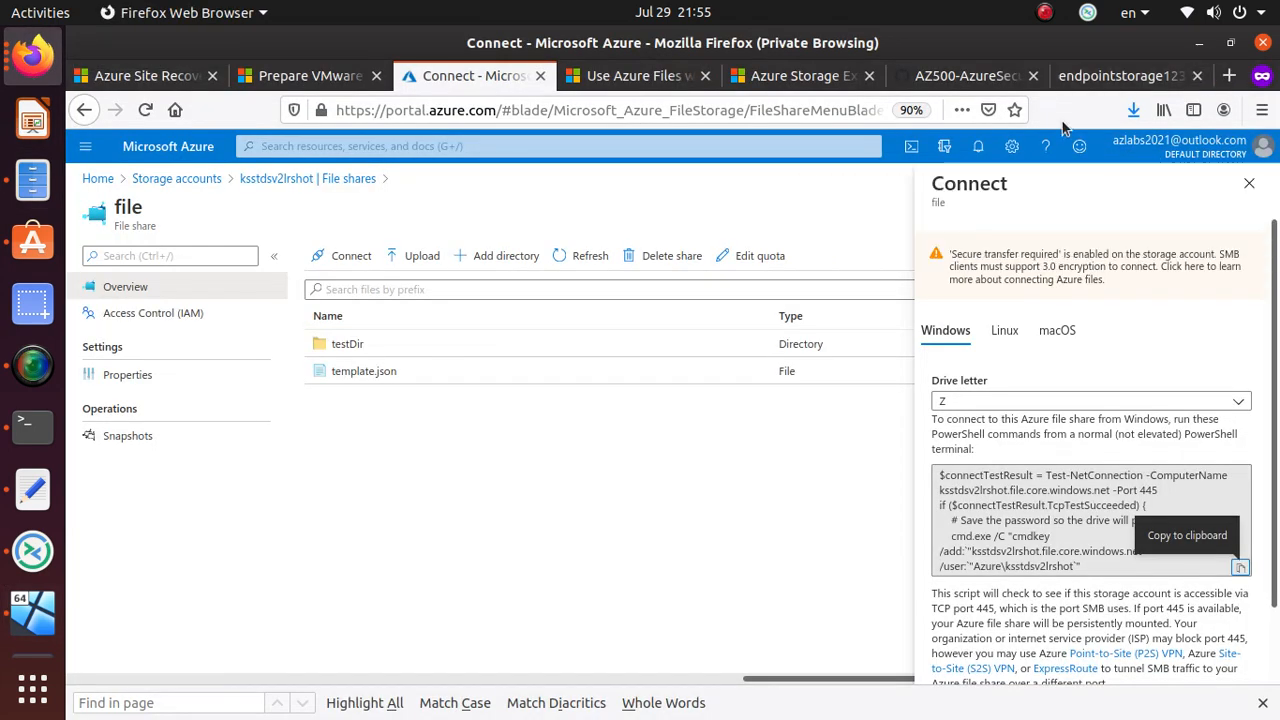
pyautogui.hotkey('alt', 'Tab')
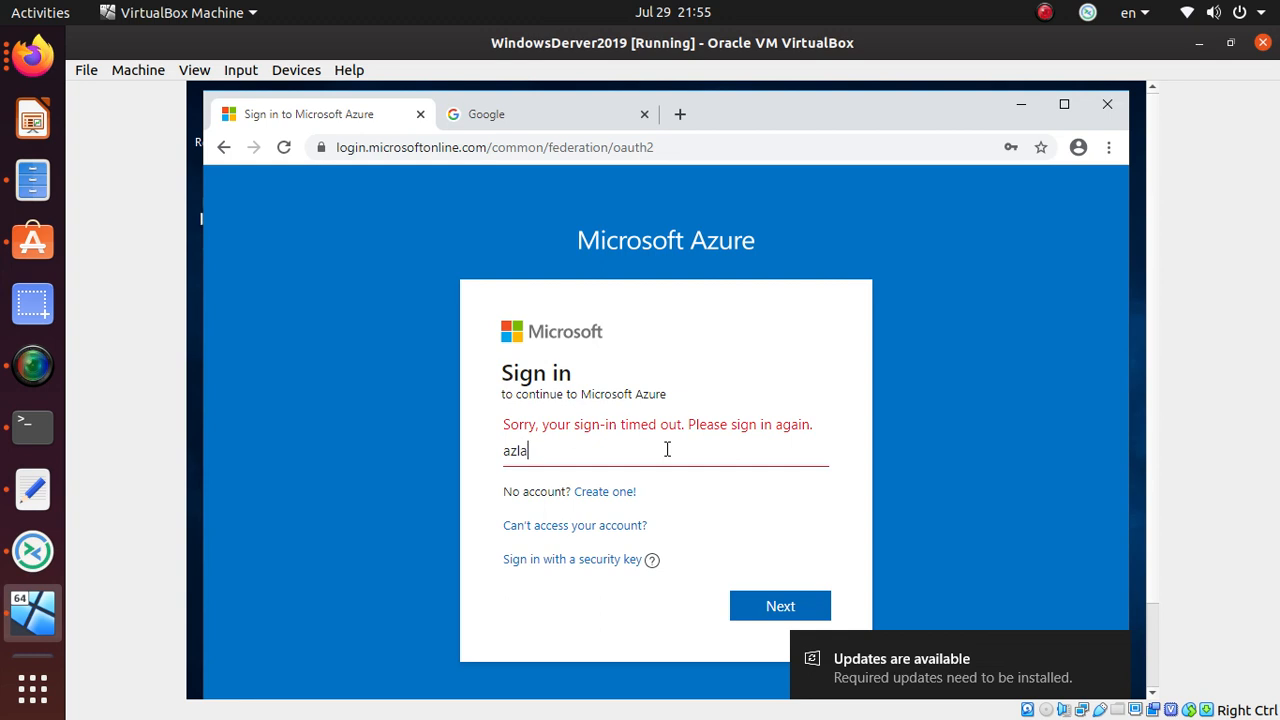
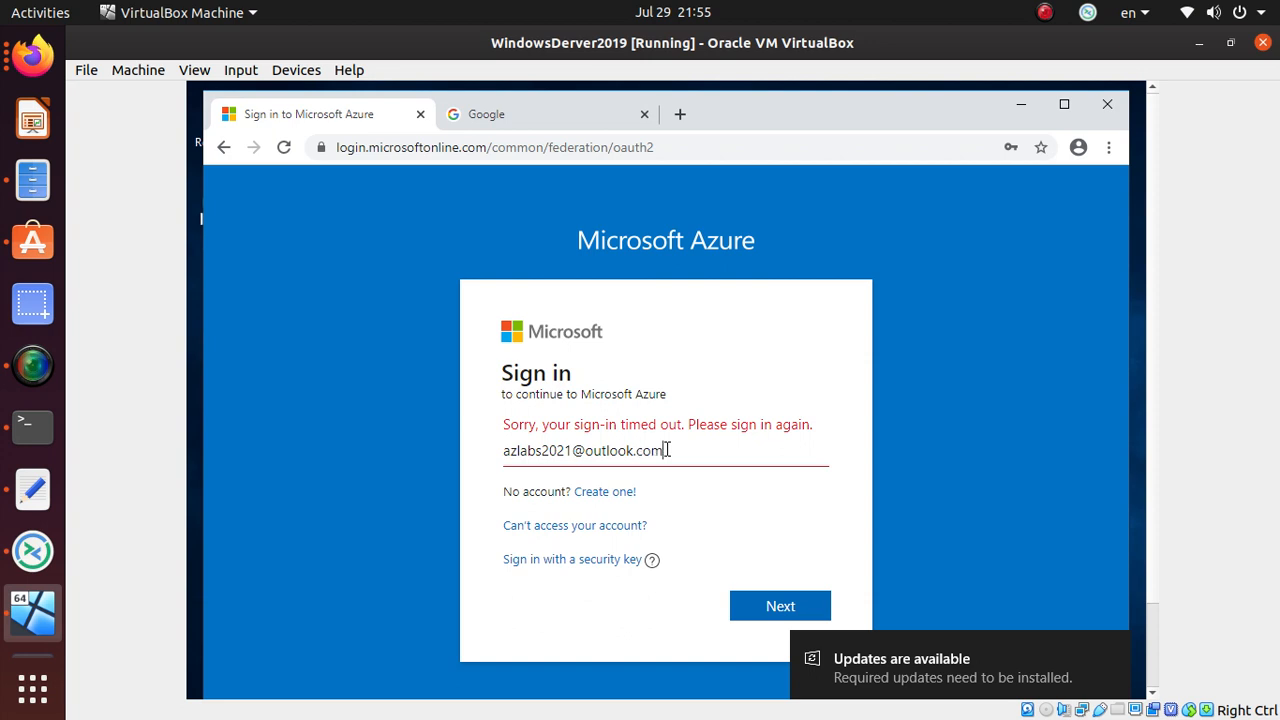
pyautogui.press('Return')
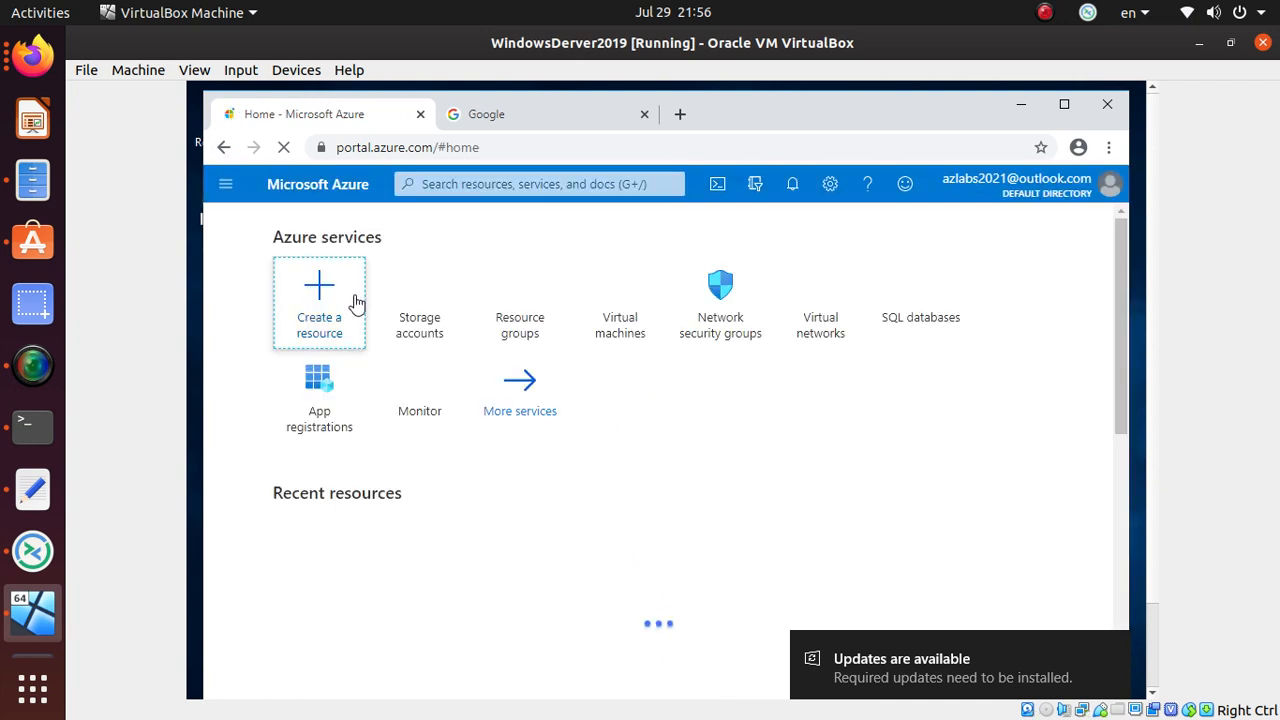
pyautogui.click(433, 330)
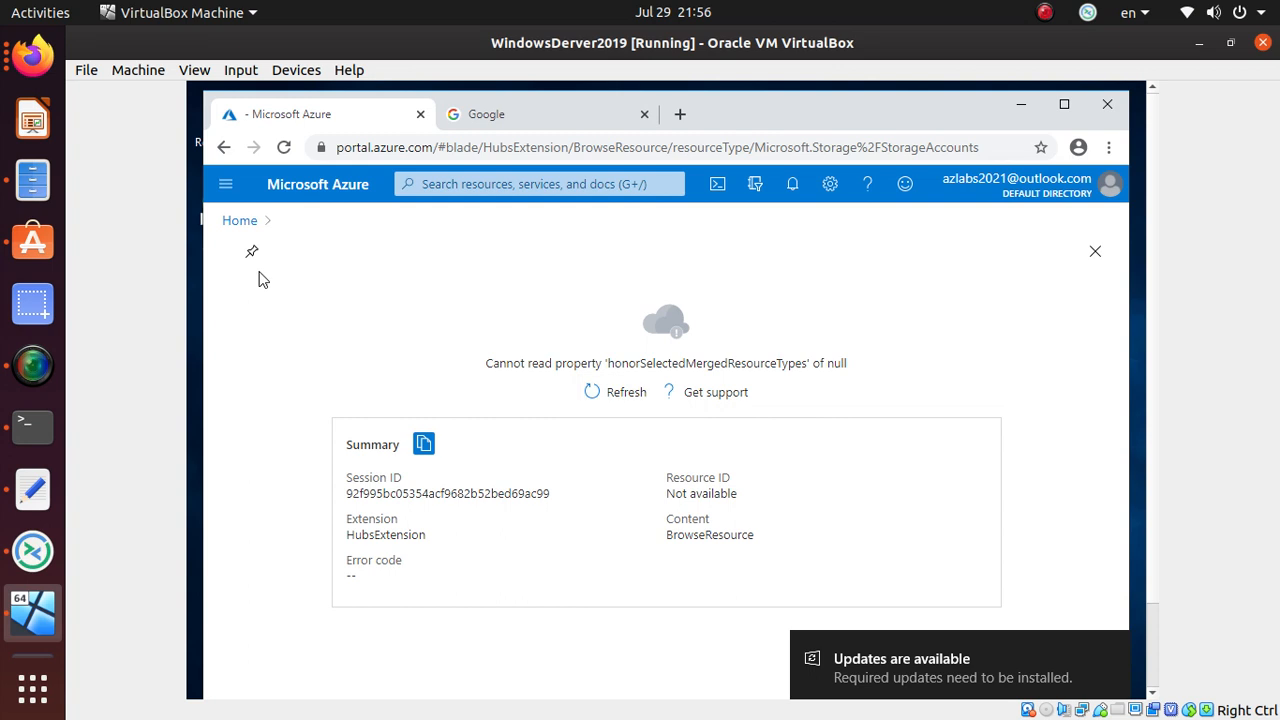
# - From Home, open ksstdsv2lrshot's File shares and the share named 'file'
pyautogui.click(250, 222)
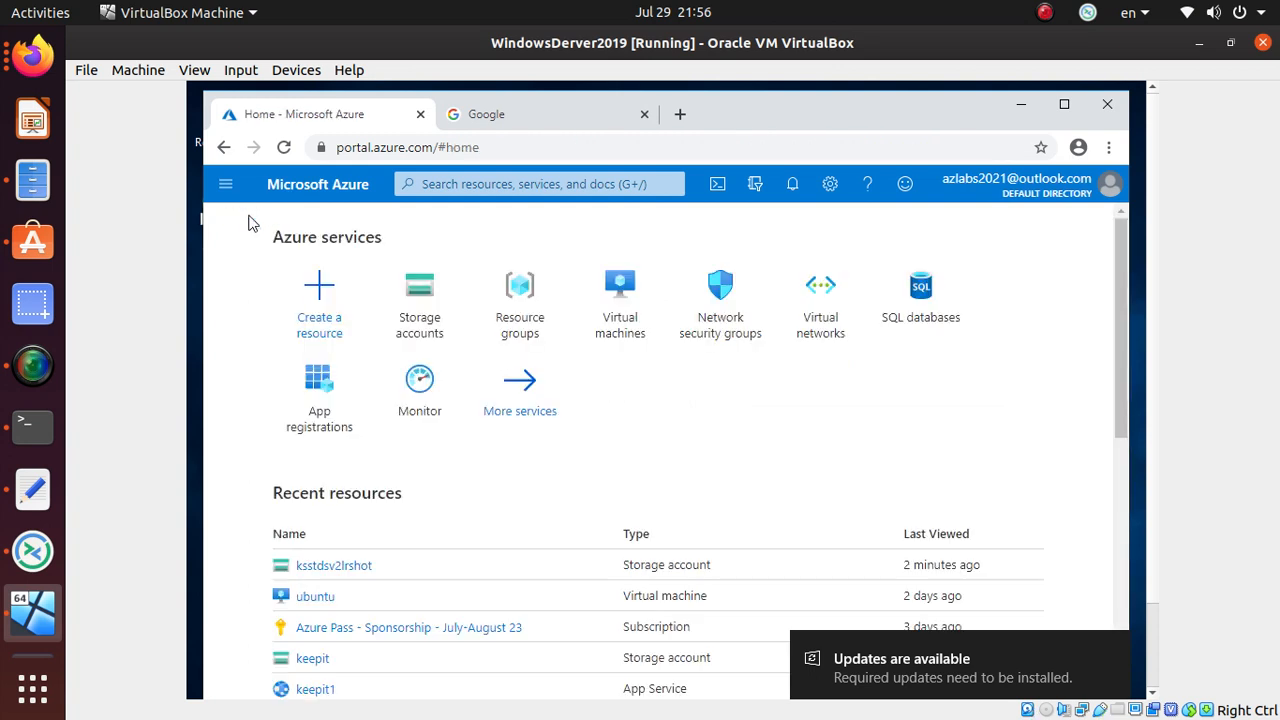
pyautogui.click(338, 566)
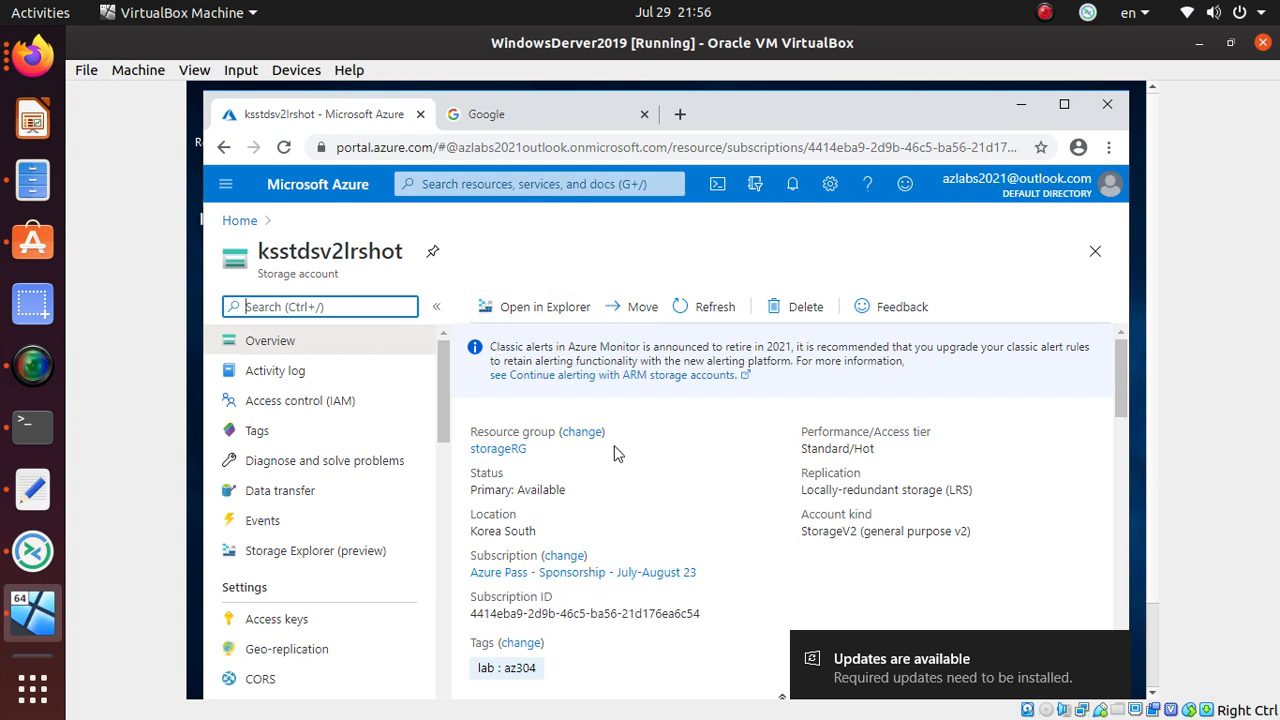
pyautogui.scroll(-4, 615, 456)
pyautogui.click(860, 380)
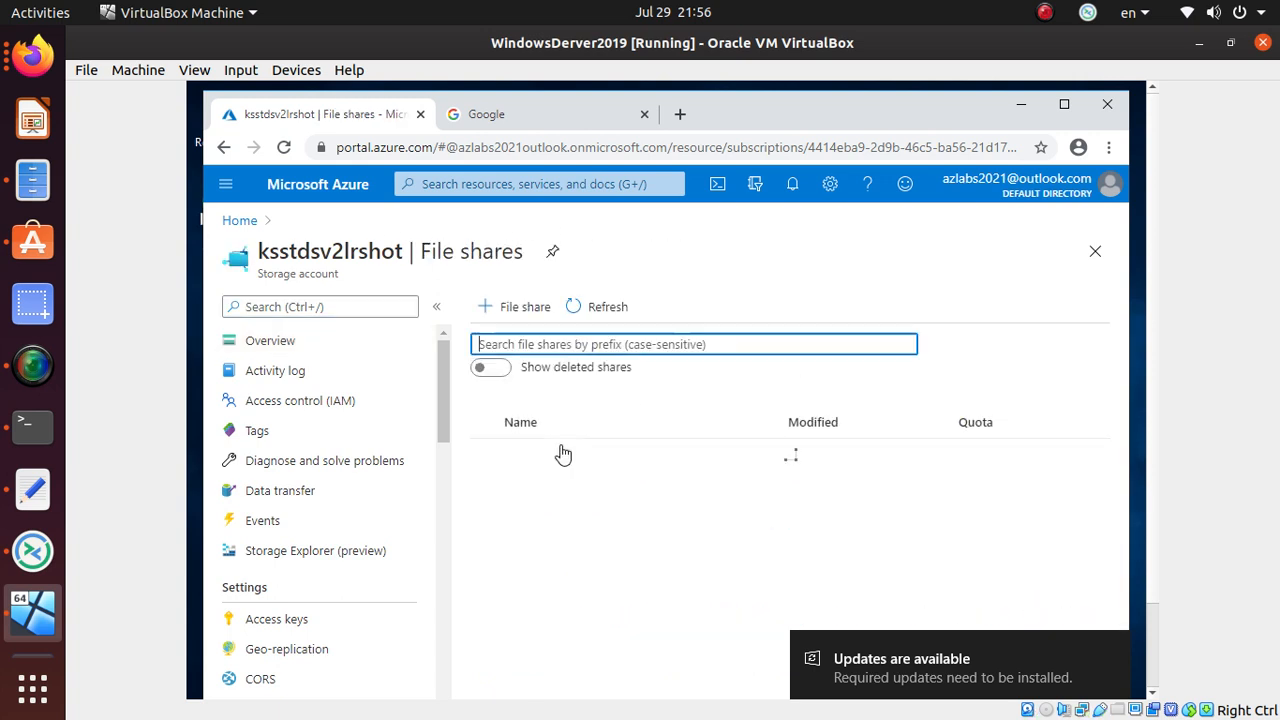
pyautogui.click(532, 463)
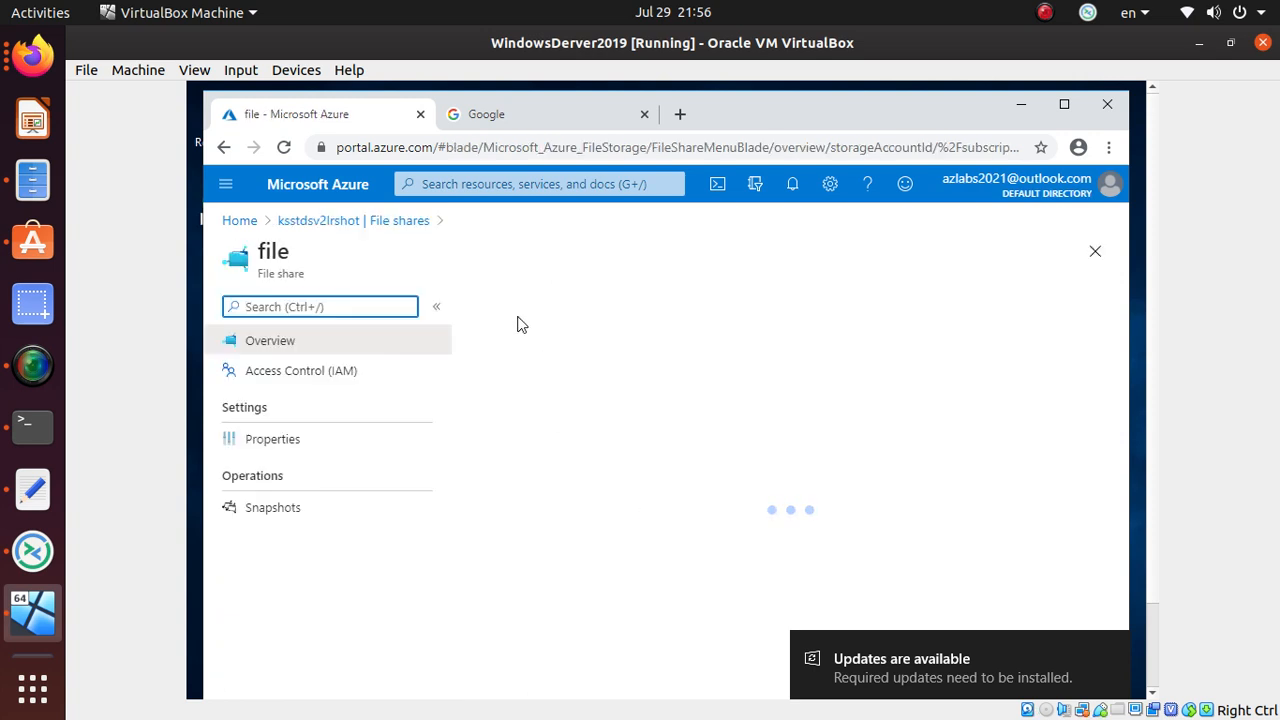
# - Copy the share's Windows connection script from the Connect pane's Windows tab
pyautogui.click(521, 313)
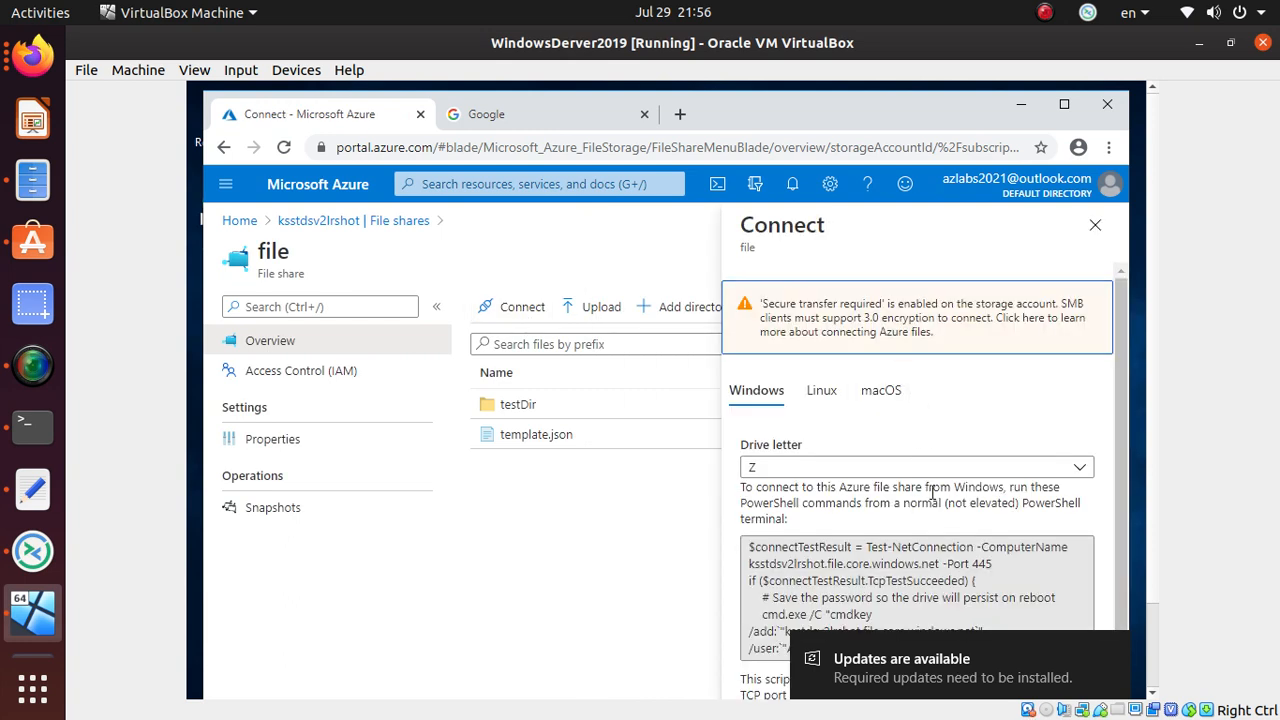
pyautogui.click(822, 392)
pyautogui.click(757, 392)
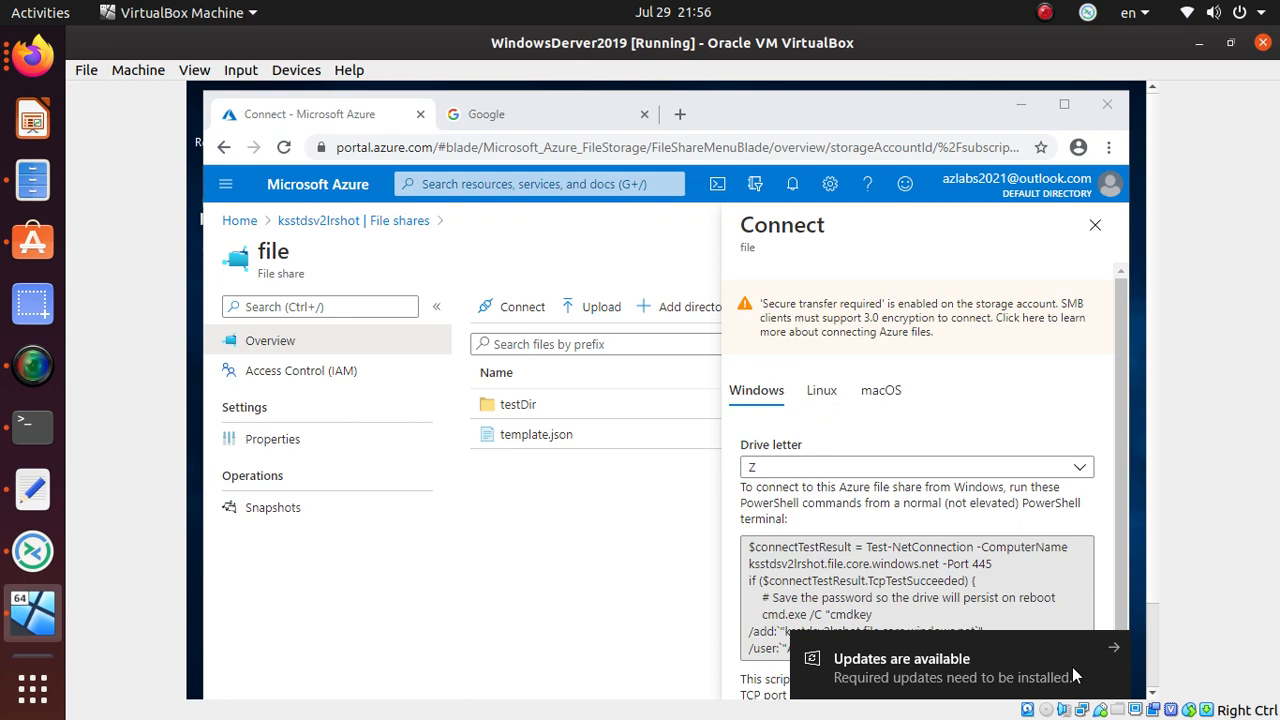
pyautogui.click(1114, 651)
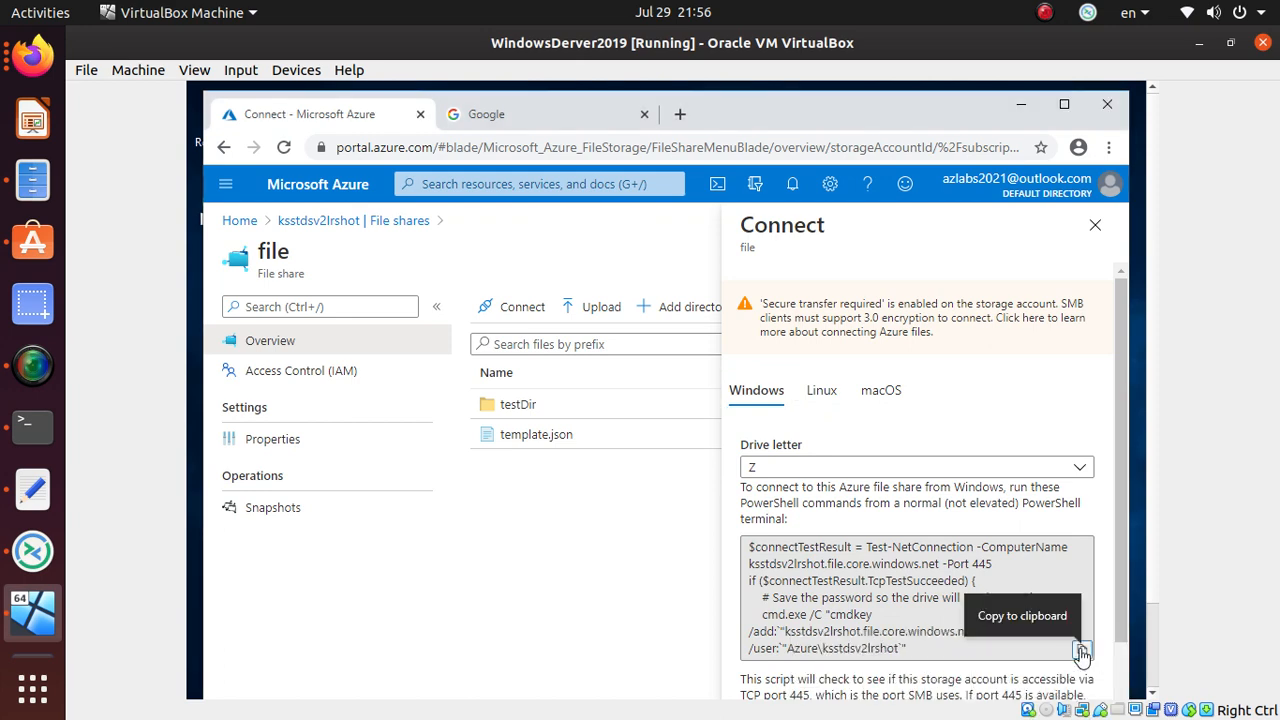
pyautogui.click(1081, 650)
pyautogui.hotkey('alt', 'Tab')
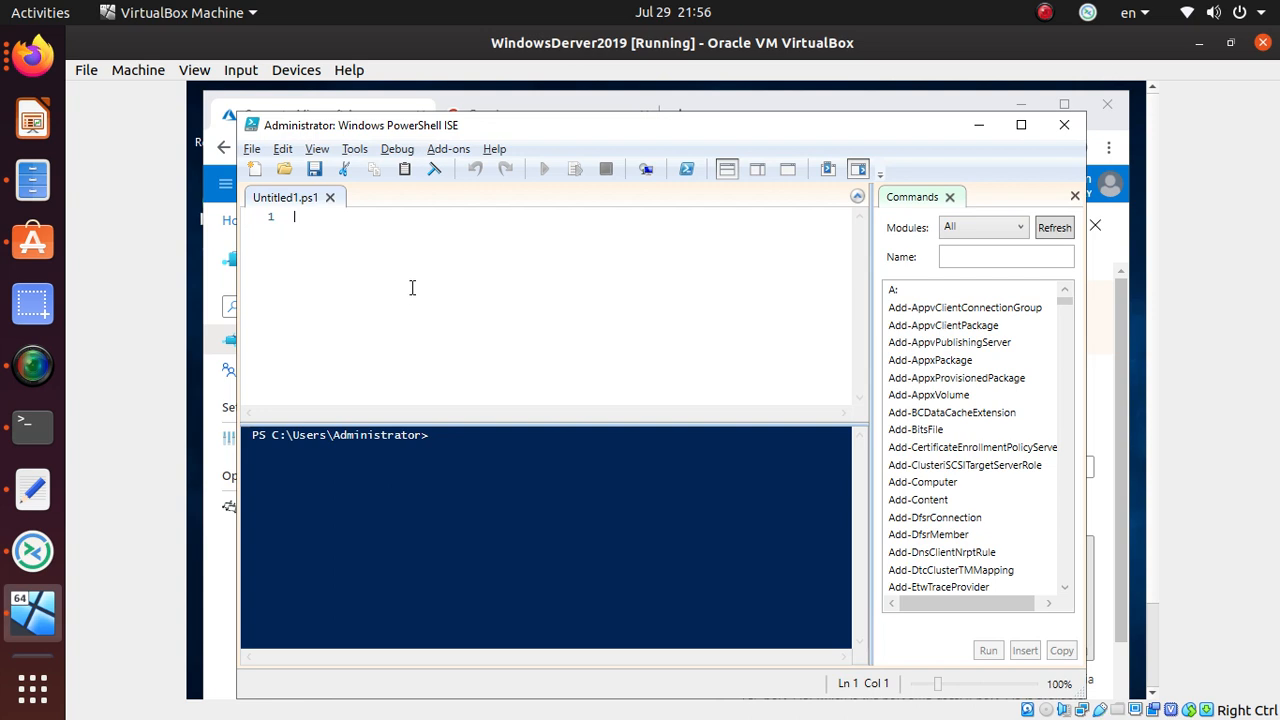
# - Paste the script into Untitled1.ps1 and run it; TCP connection to port 445 fails
pyautogui.hotkey('ctrl', 'v')
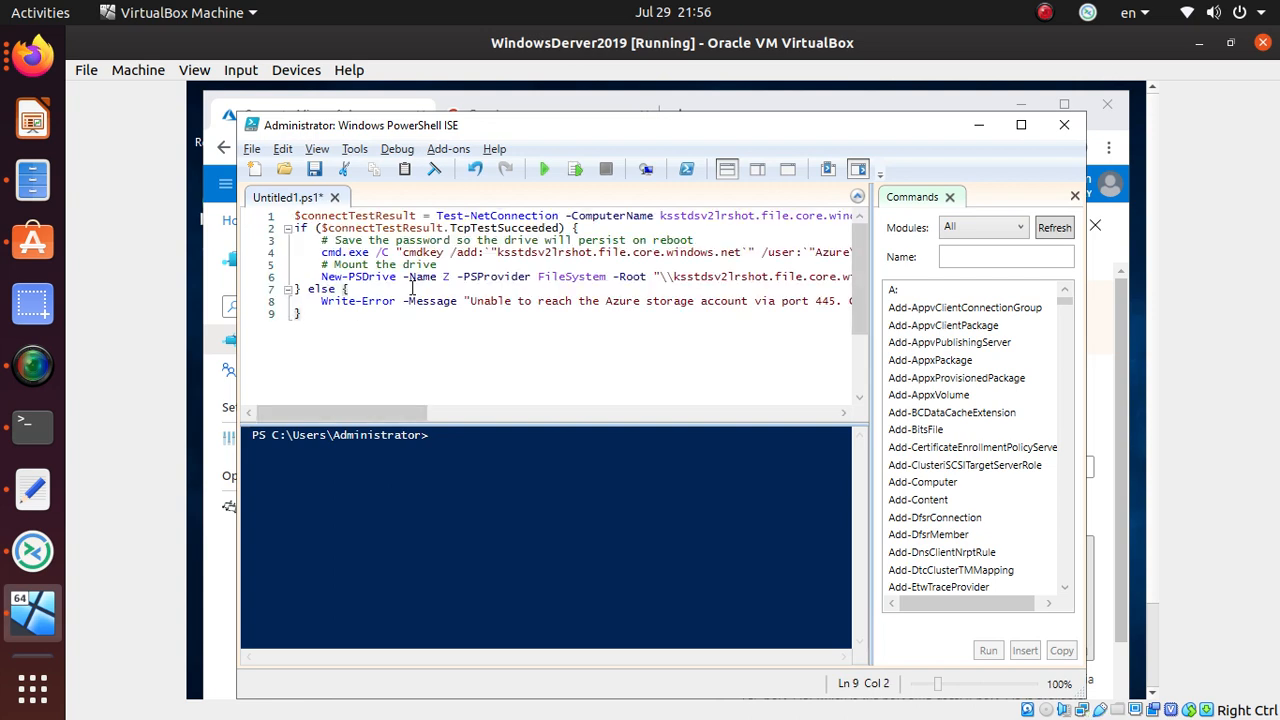
pyautogui.moveTo(349, 314); pyautogui.dragTo(294, 215)
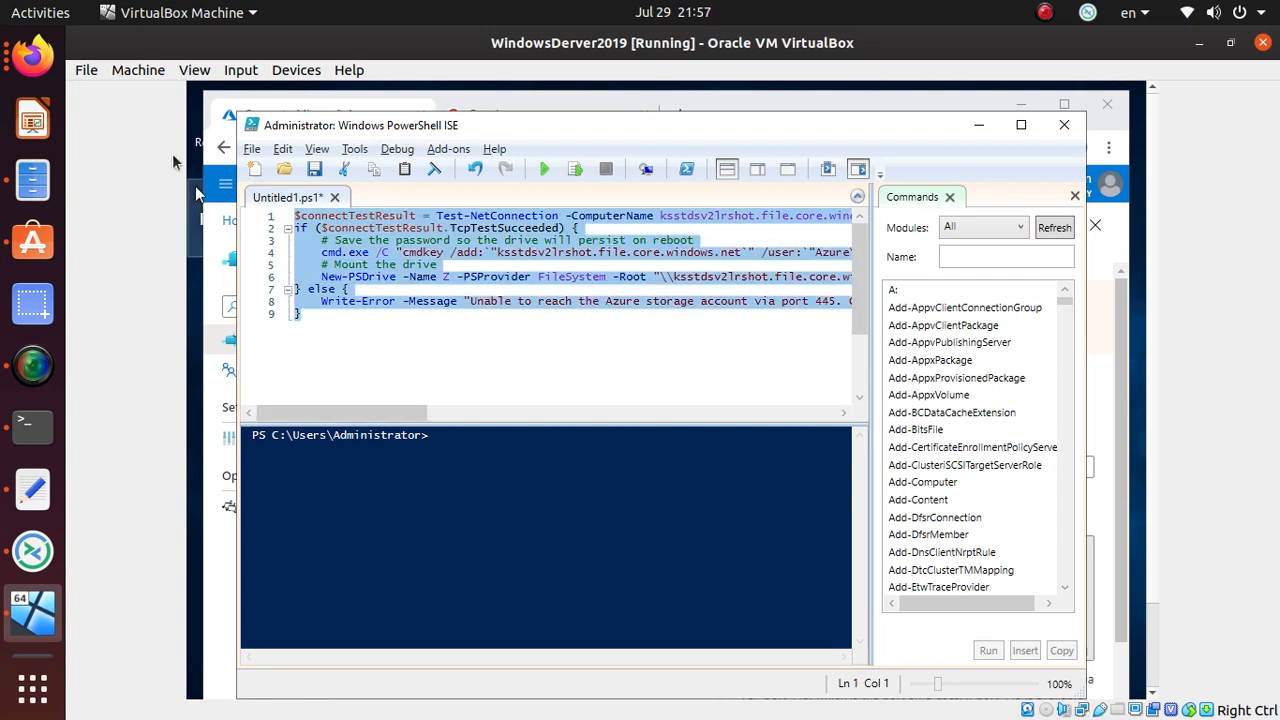
pyautogui.click(543, 170)
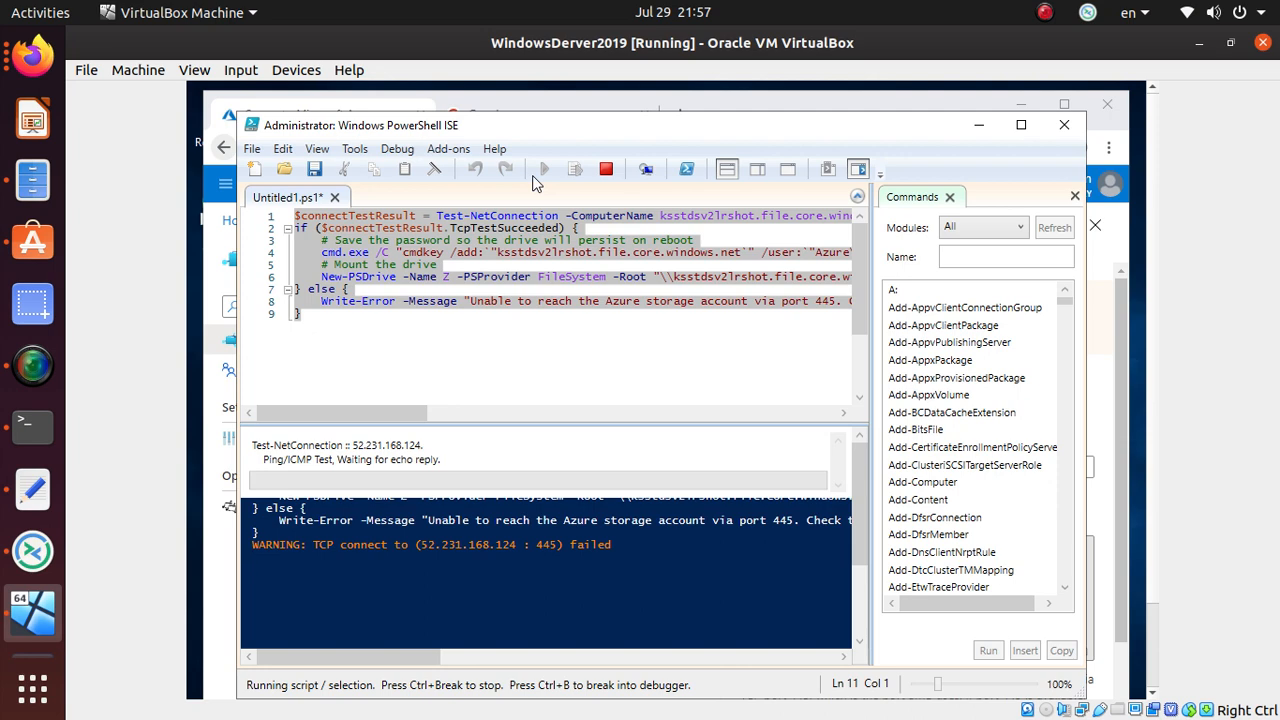
pyautogui.hotkey('alt', 'Tab')
pyautogui.hotkey('alt', 'Tab')
pyautogui.hotkey('alt', 'Tab')
pyautogui.hotkey('alt', 'Tab')
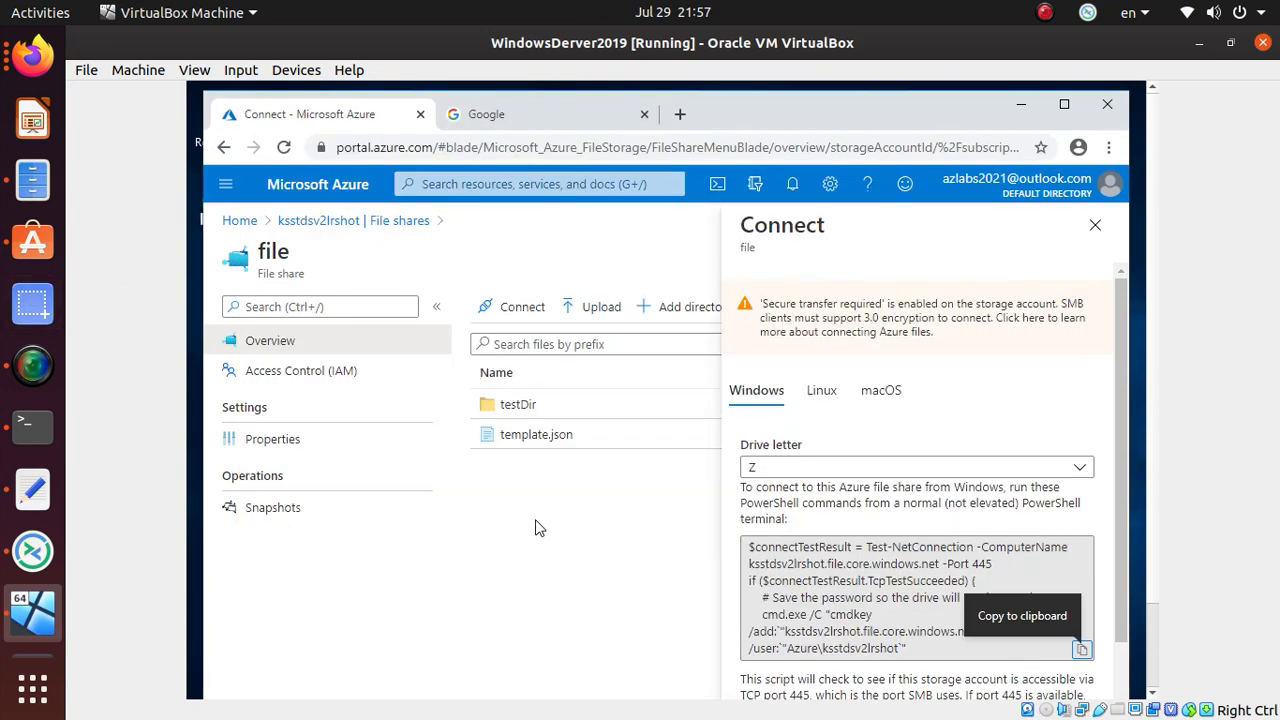
pyautogui.hotkey('alt', 'Tab')
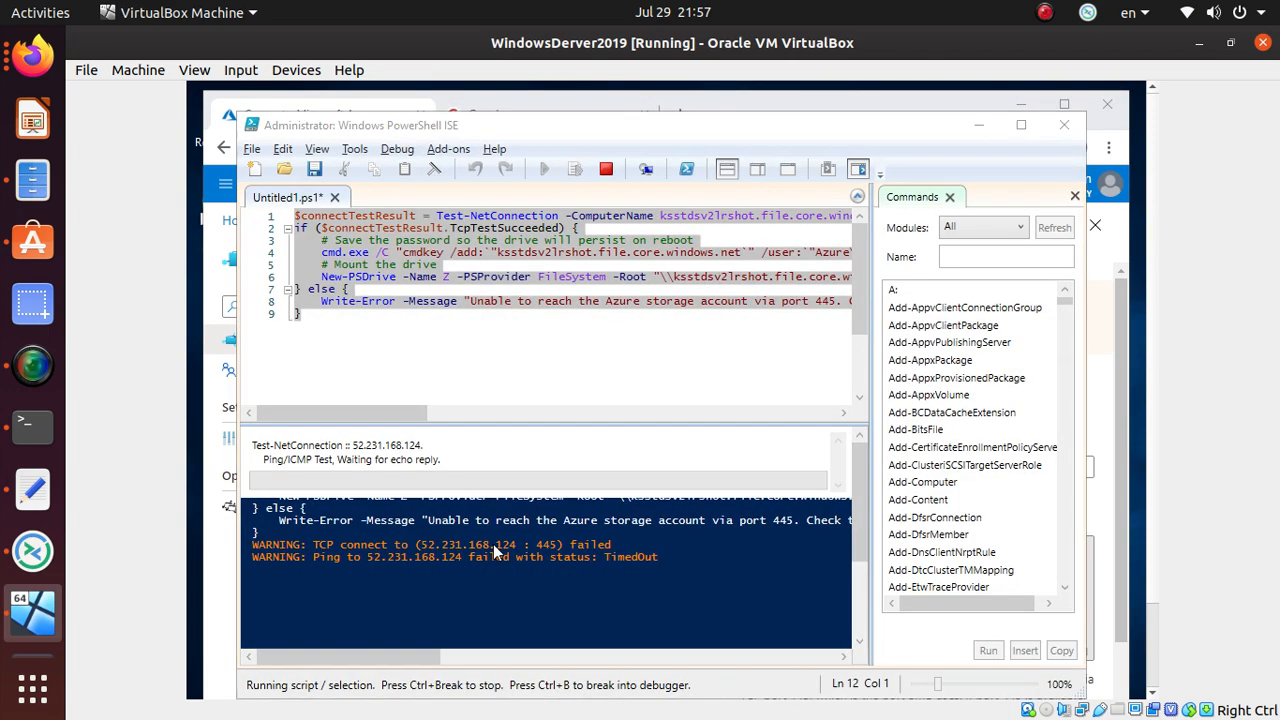
pyautogui.hotkey('alt', 'Tab')
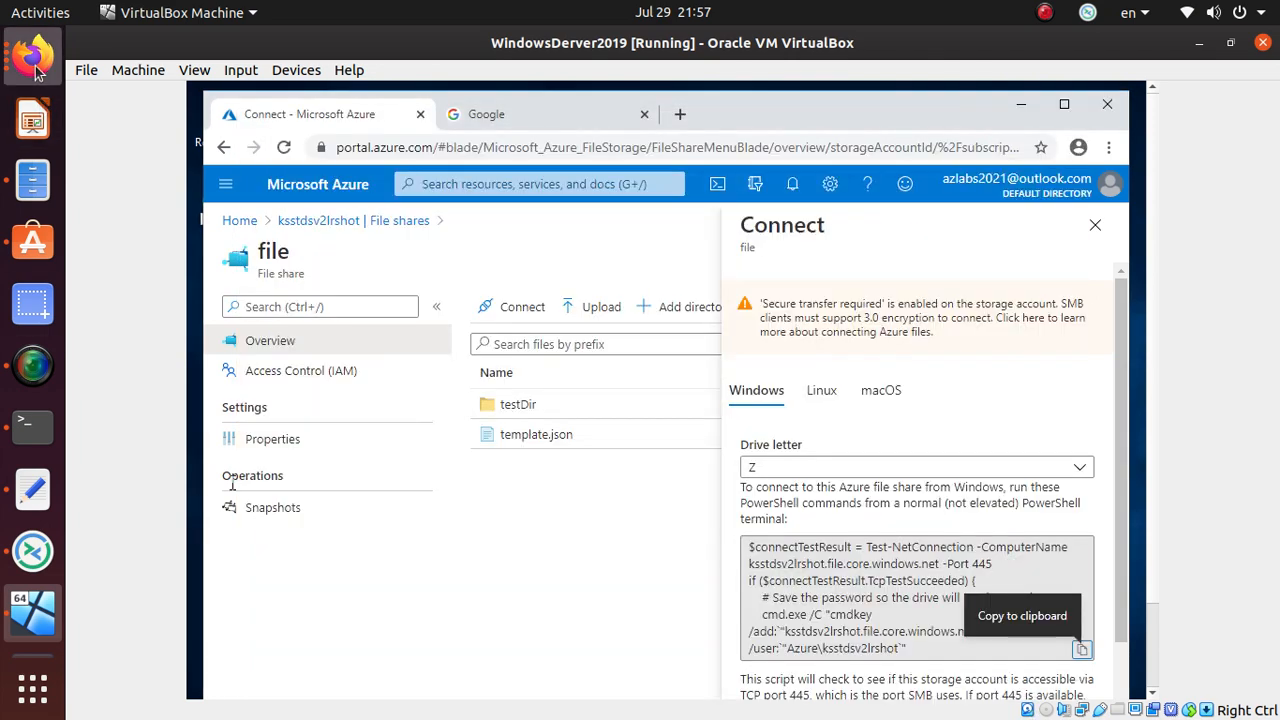
# - Open the Tables page of the ksstdsv2lrshot storage account
pyautogui.click(33, 55)
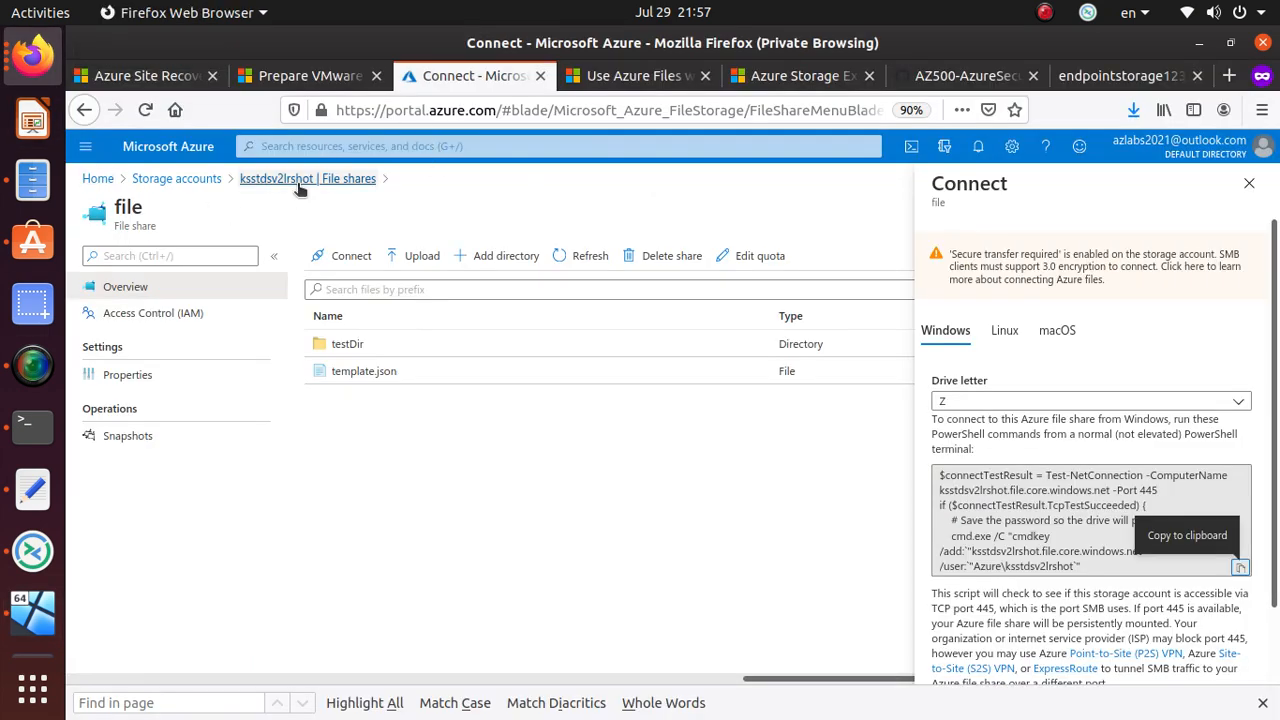
pyautogui.click(170, 180)
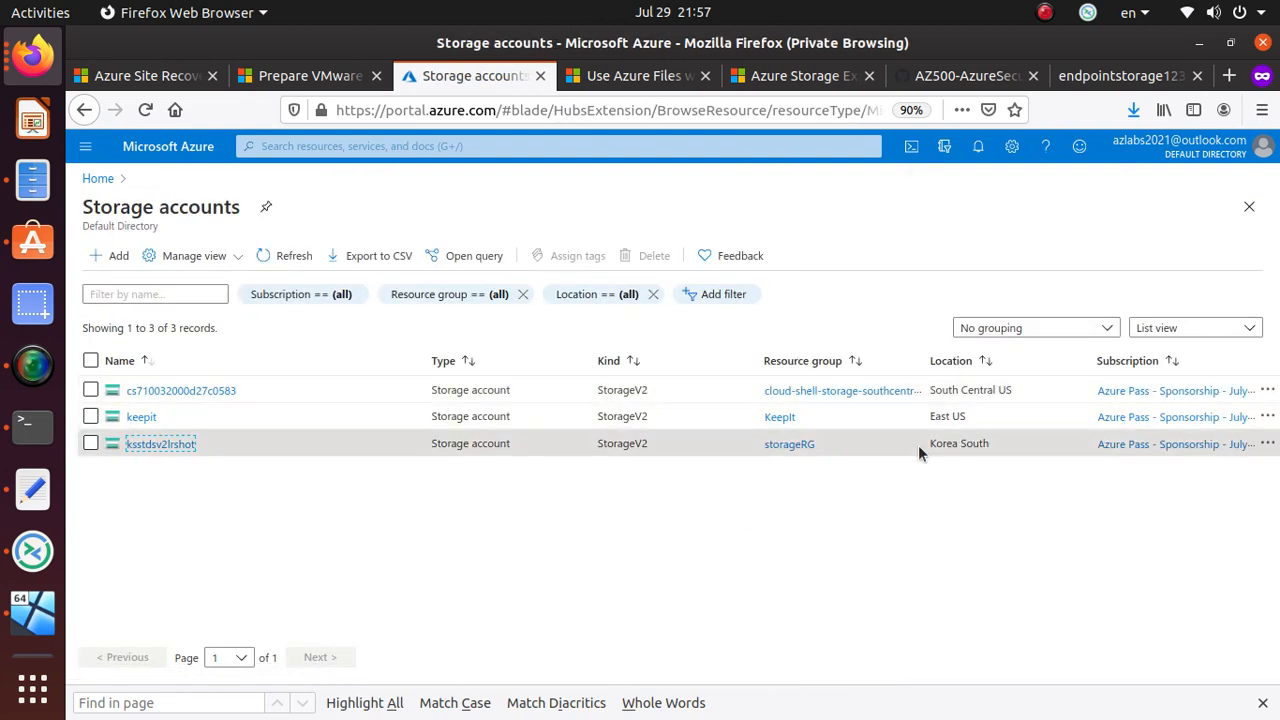
pyautogui.click(162, 445)
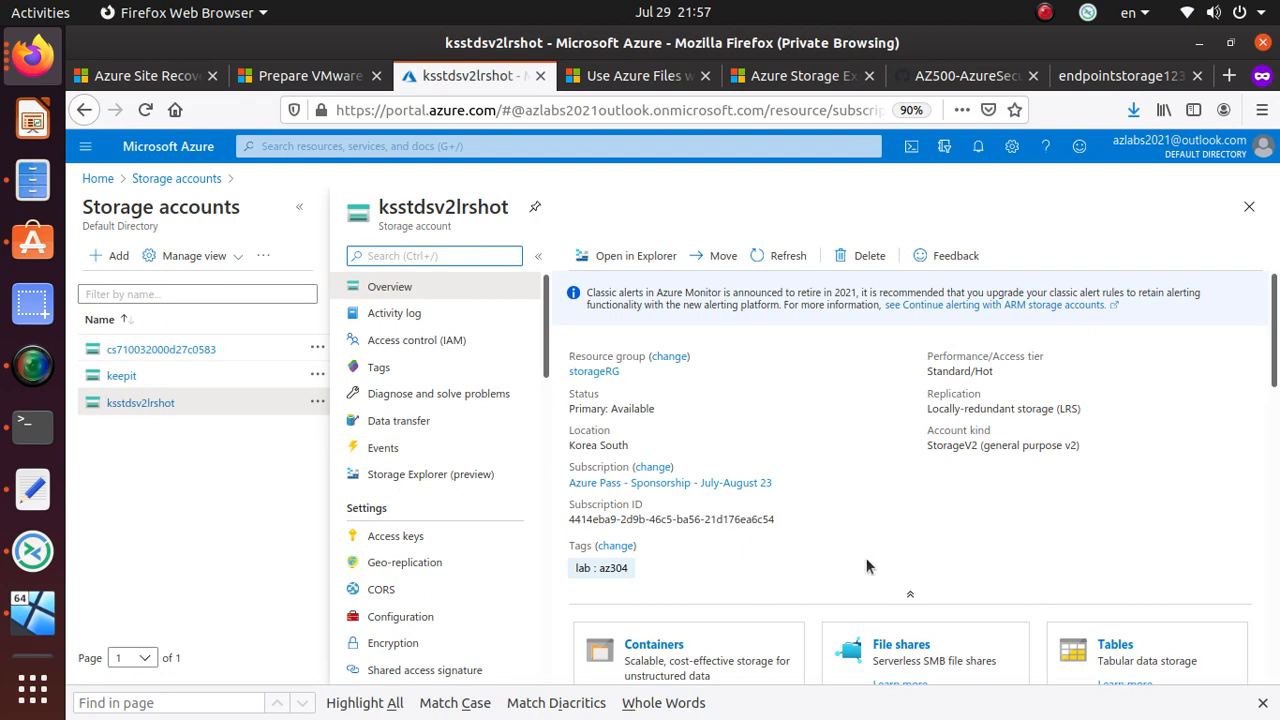
pyautogui.scroll(-3, 880, 540)
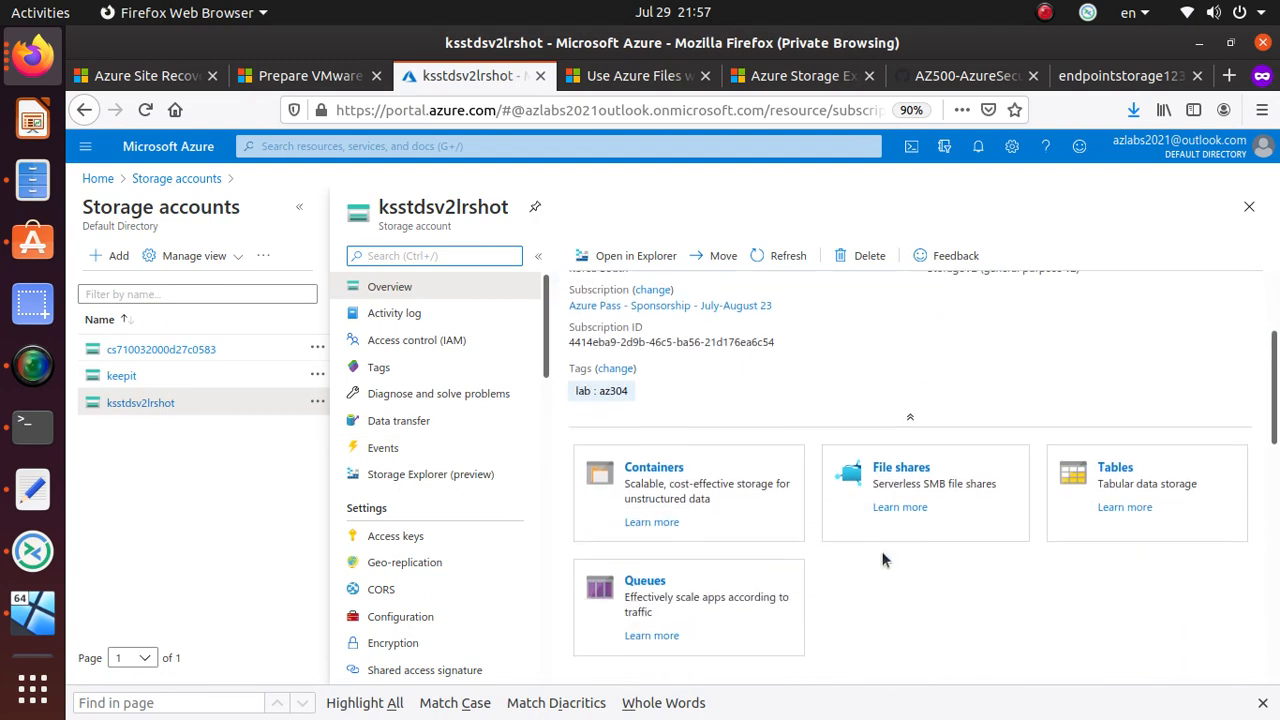
pyautogui.click(1122, 465)
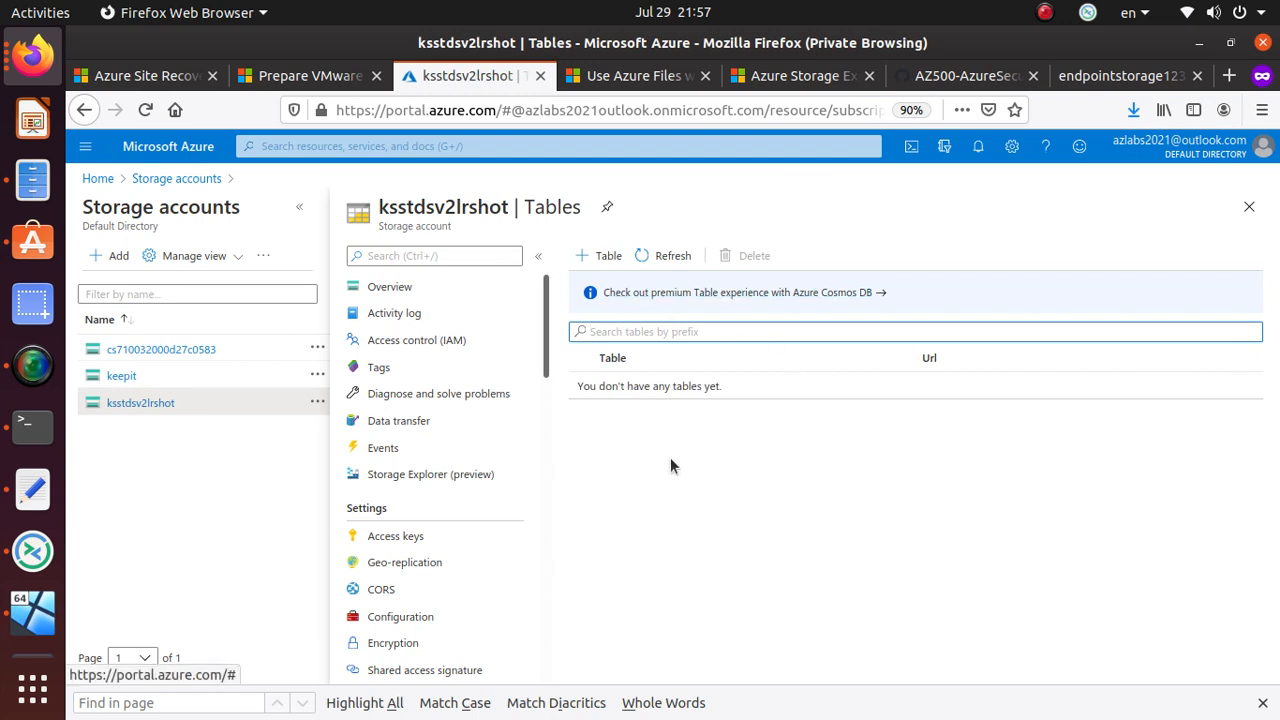
# - Add a new table named testtable
pyautogui.click(614, 256)
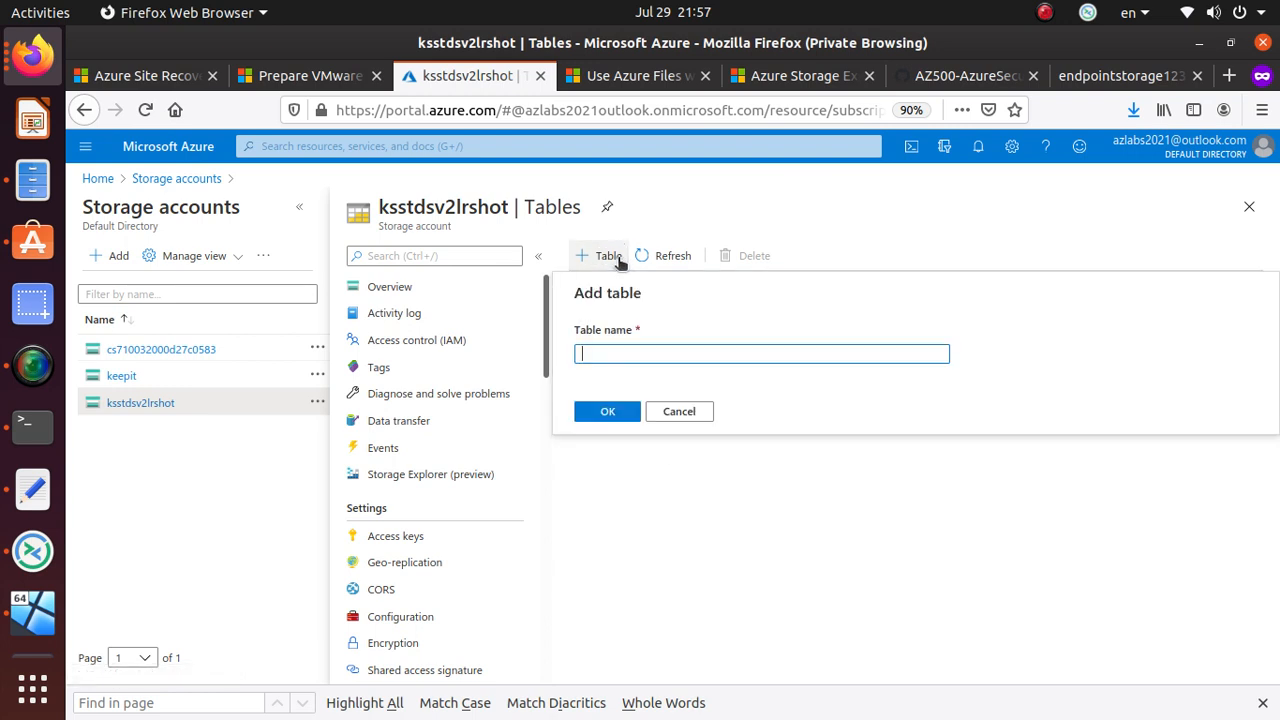
pyautogui.write('testtable')
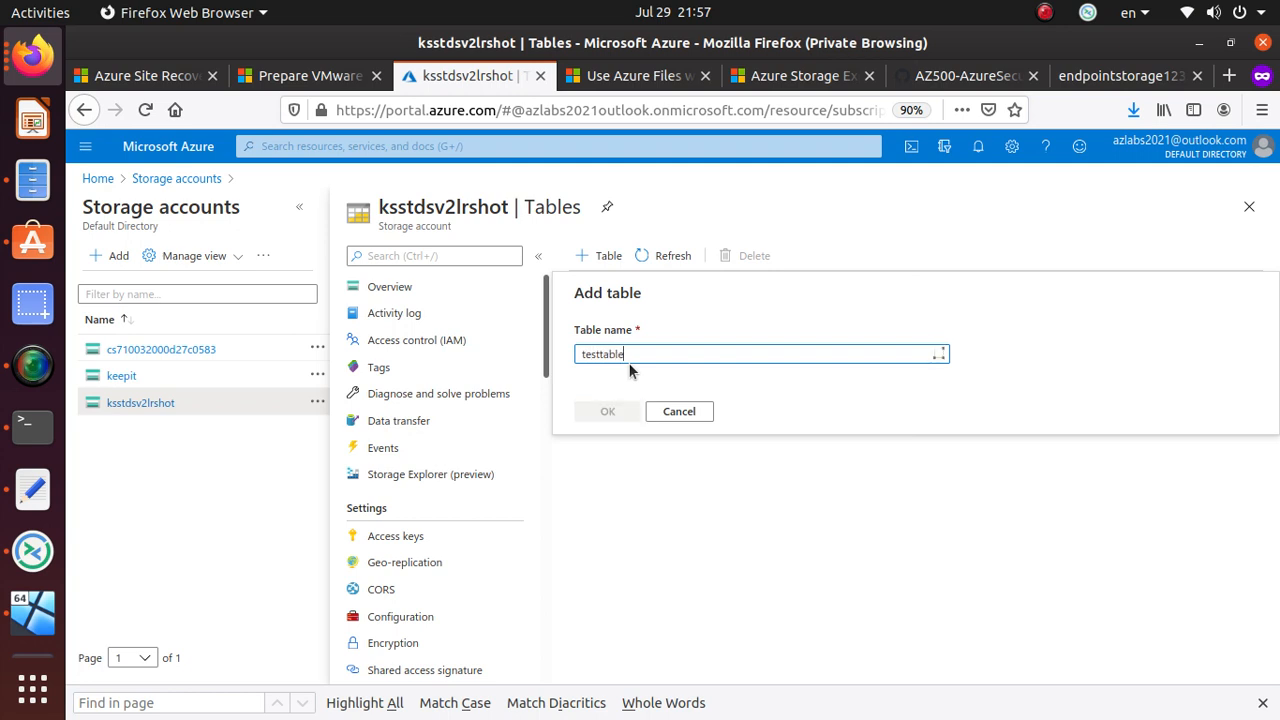
pyautogui.click(607, 411)
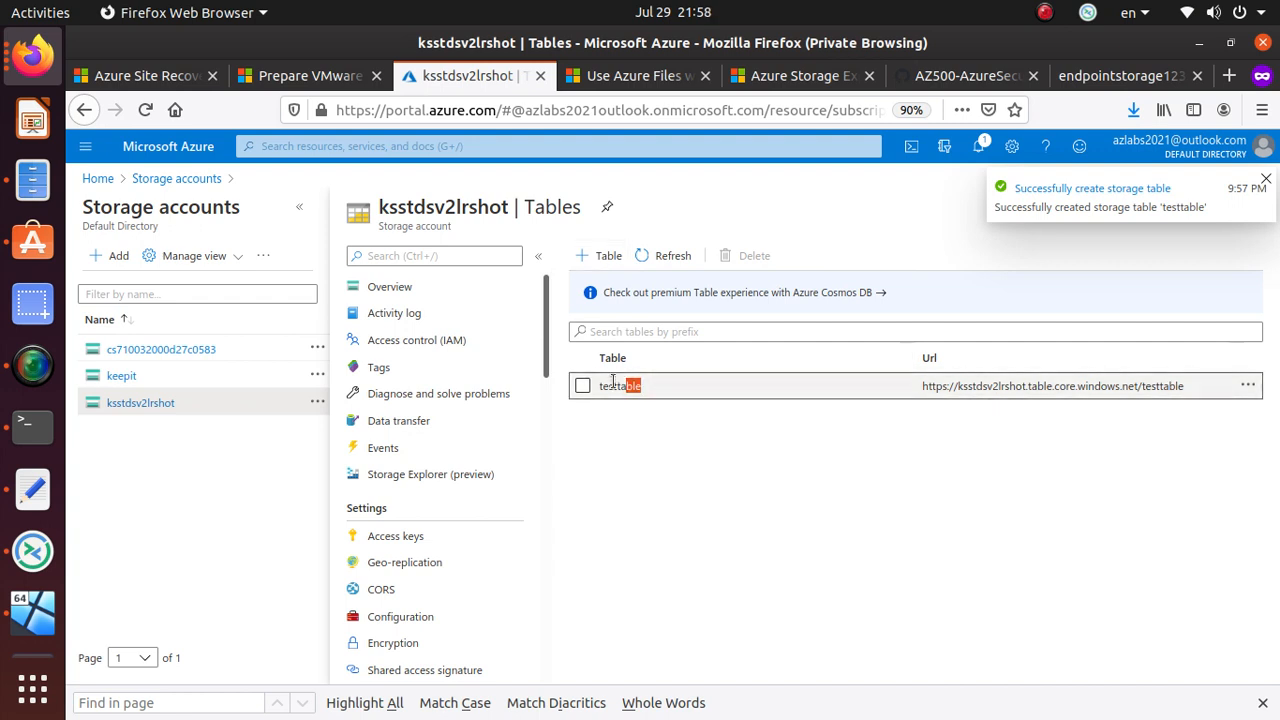
pyautogui.click(1141, 383)
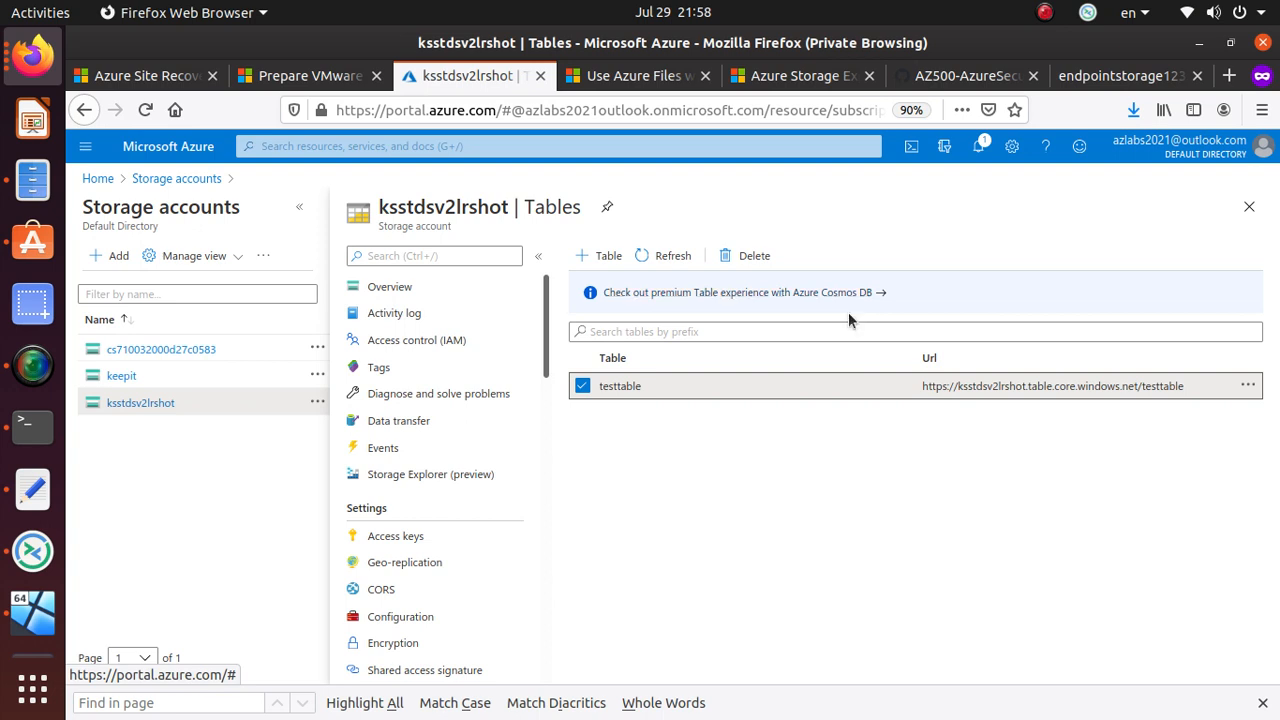
# - Return to the storage account overview and open its Queues page
pyautogui.click(175, 403)
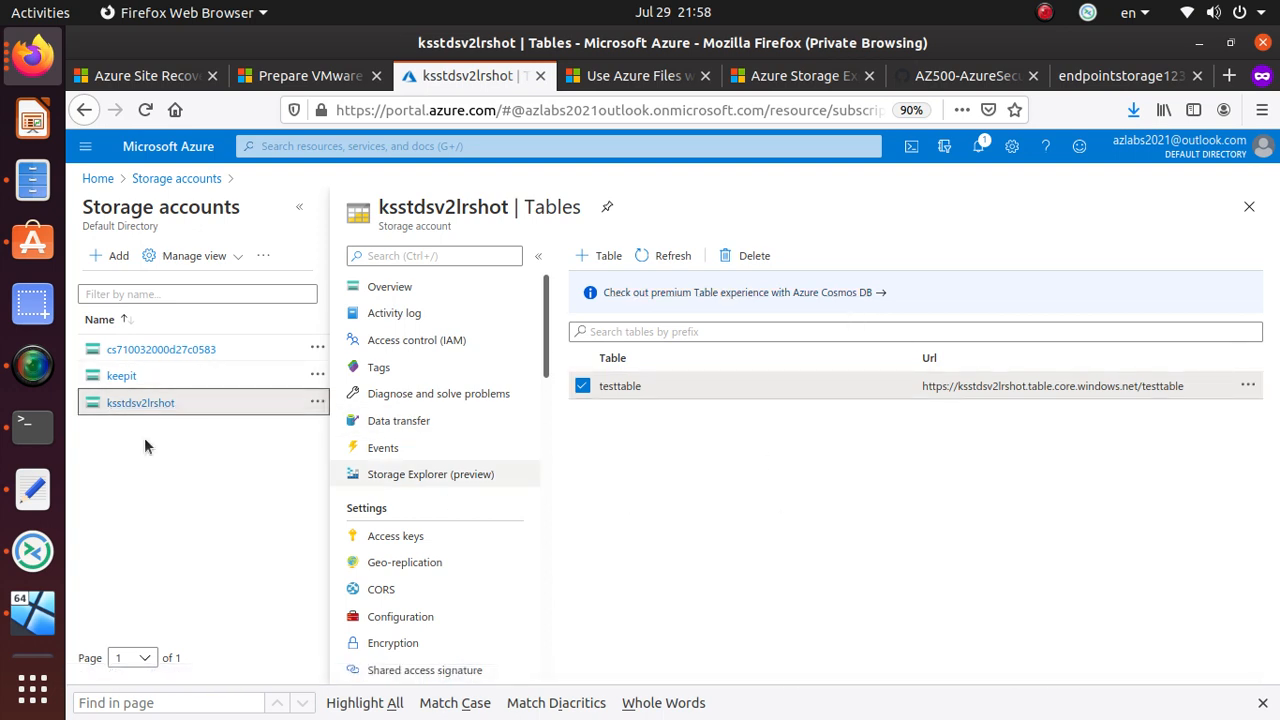
pyautogui.click(147, 403)
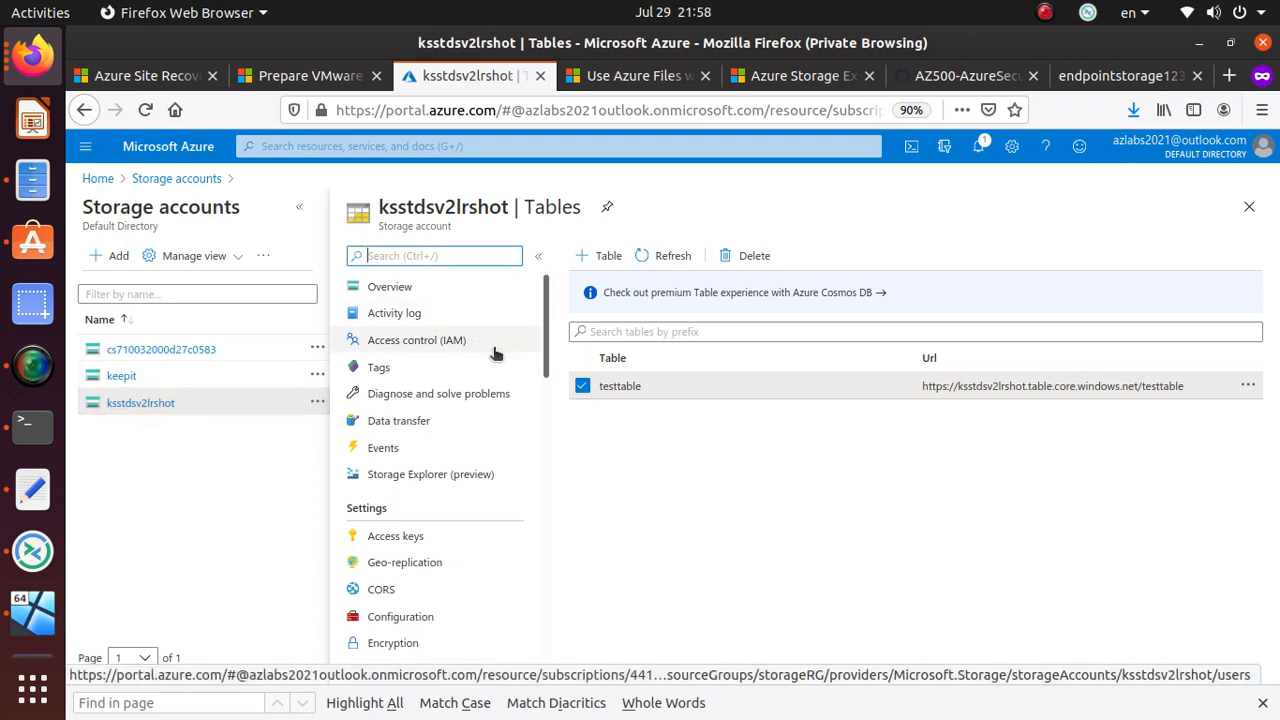
pyautogui.click(405, 312)
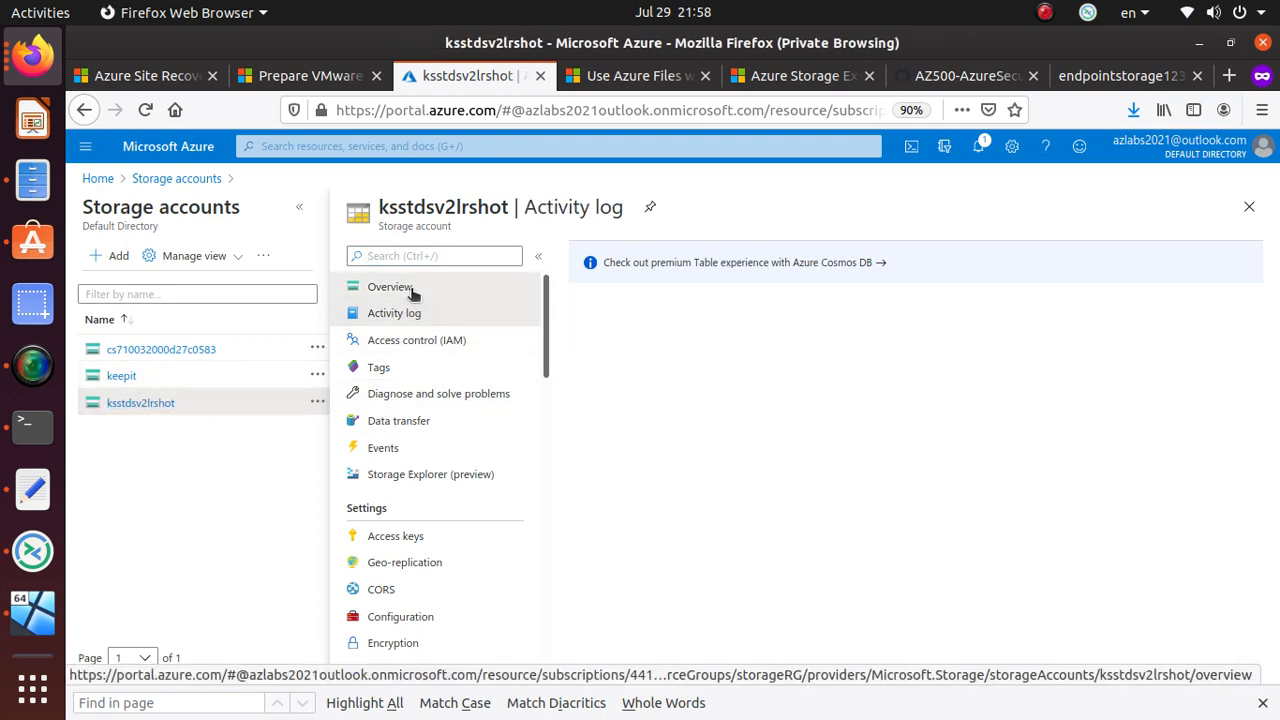
pyautogui.click(411, 289)
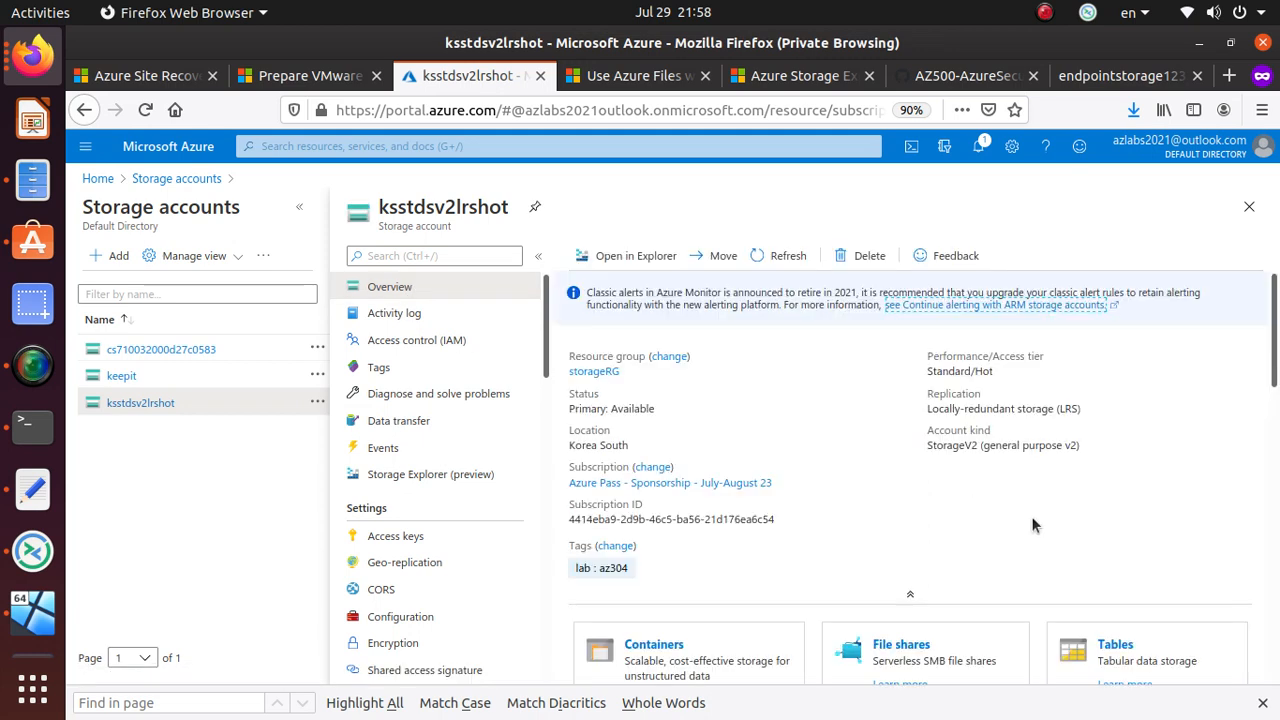
pyautogui.scroll(-4, 972, 505)
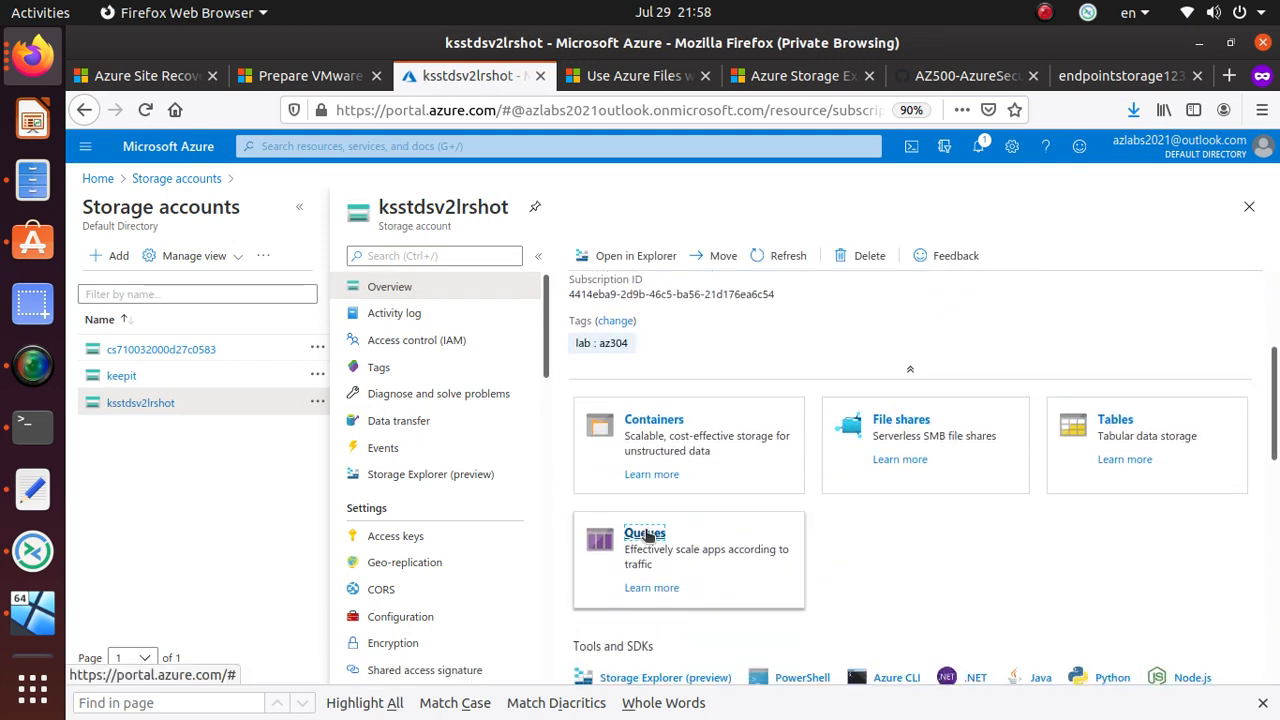
pyautogui.click(645, 535)
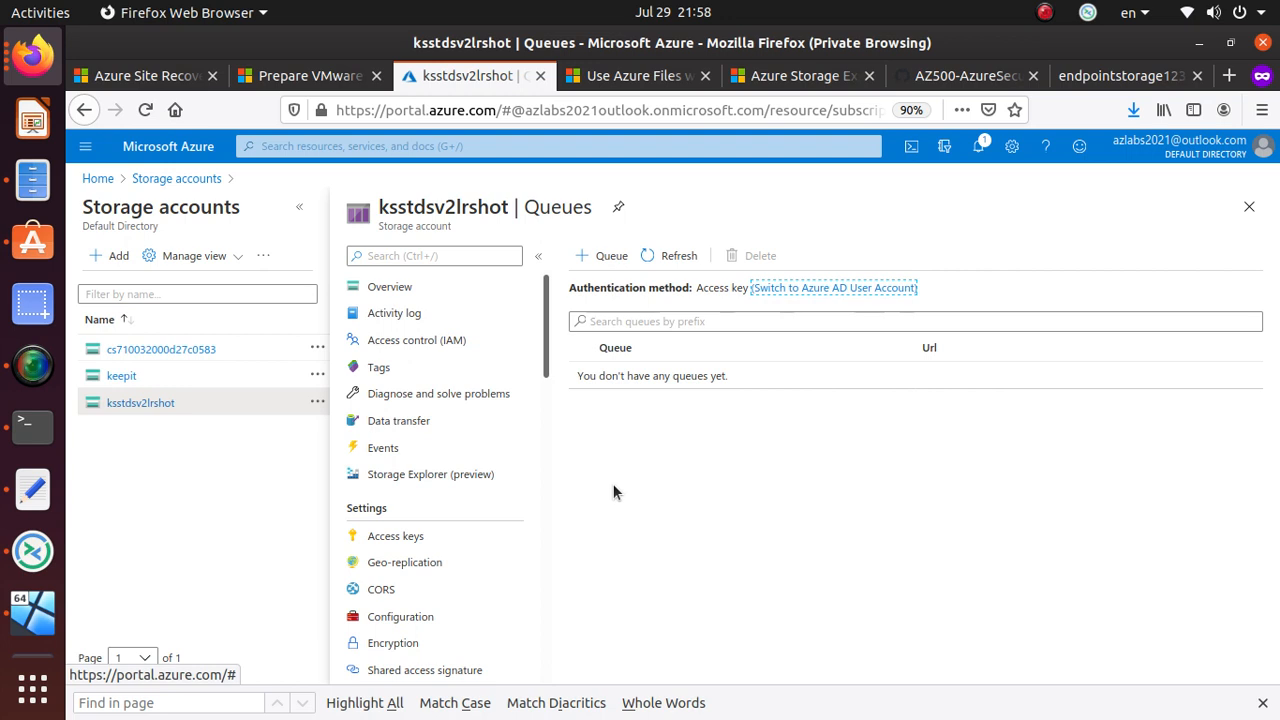
# - Add a queue named myqueue, then open Storage Explorer (preview)
pyautogui.click(606, 257)
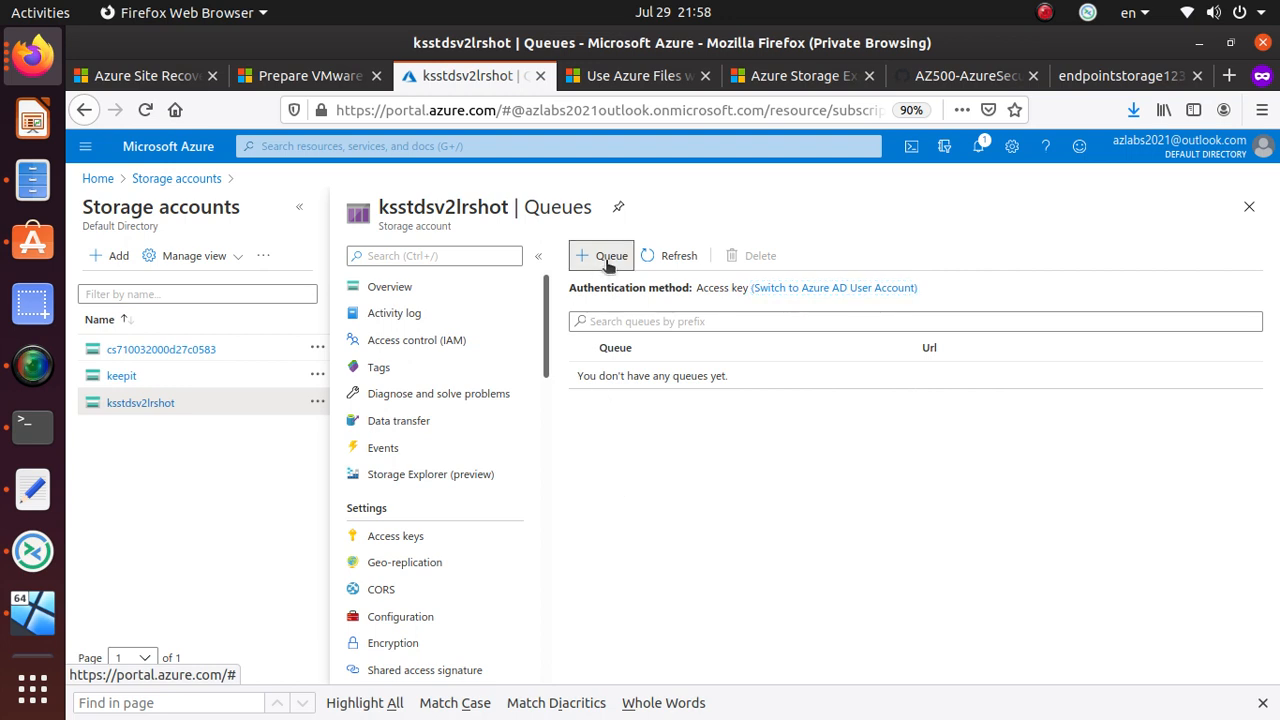
pyautogui.write('myque')
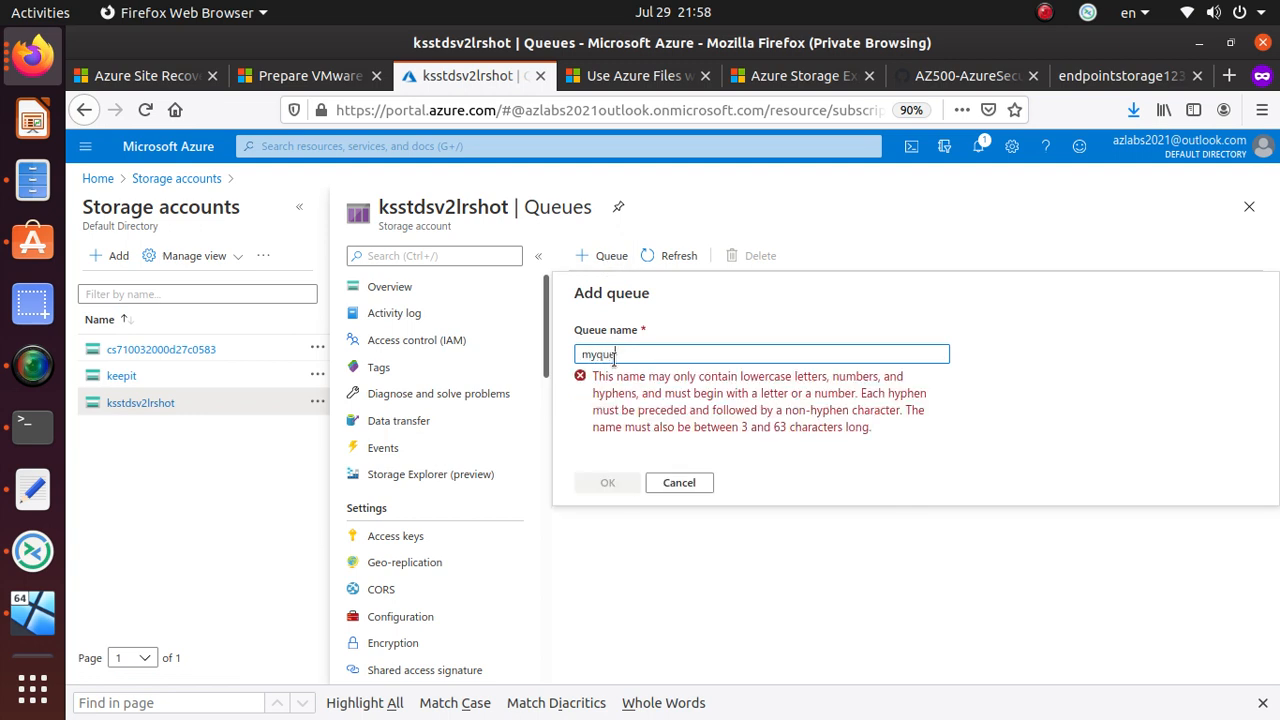
pyautogui.write('ue')
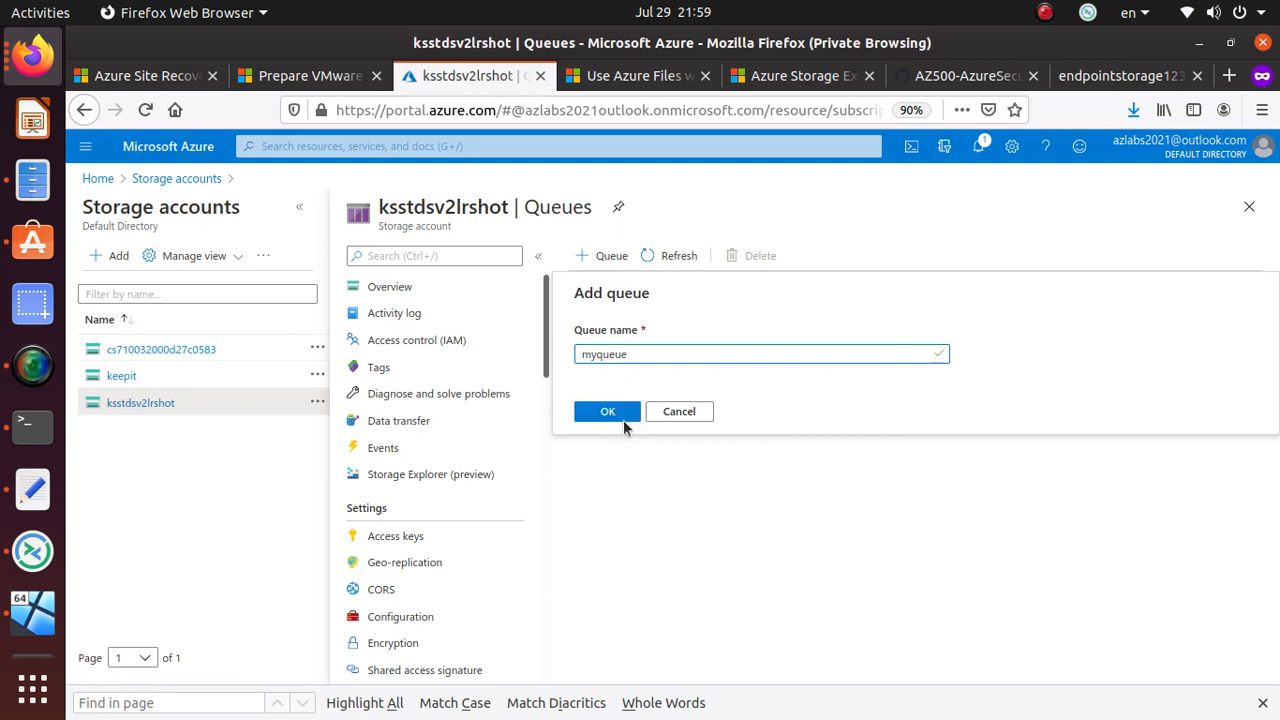
pyautogui.click(628, 405)
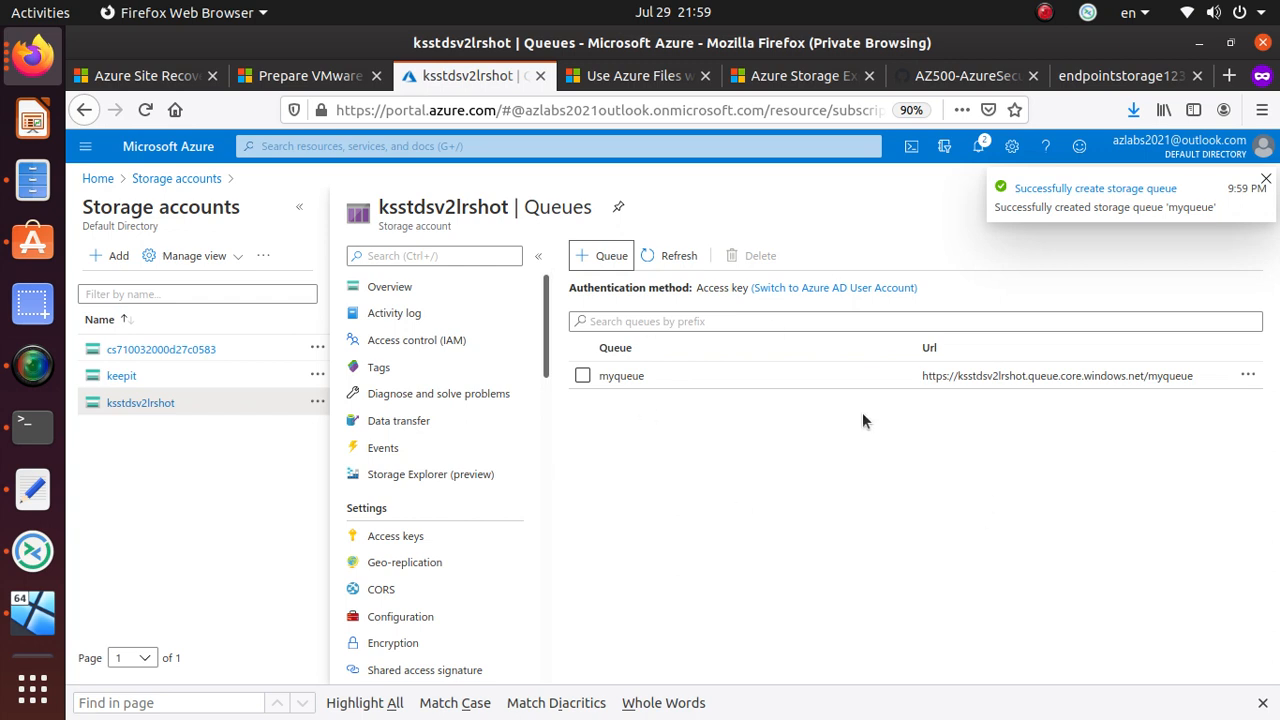
pyautogui.click(1248, 375)
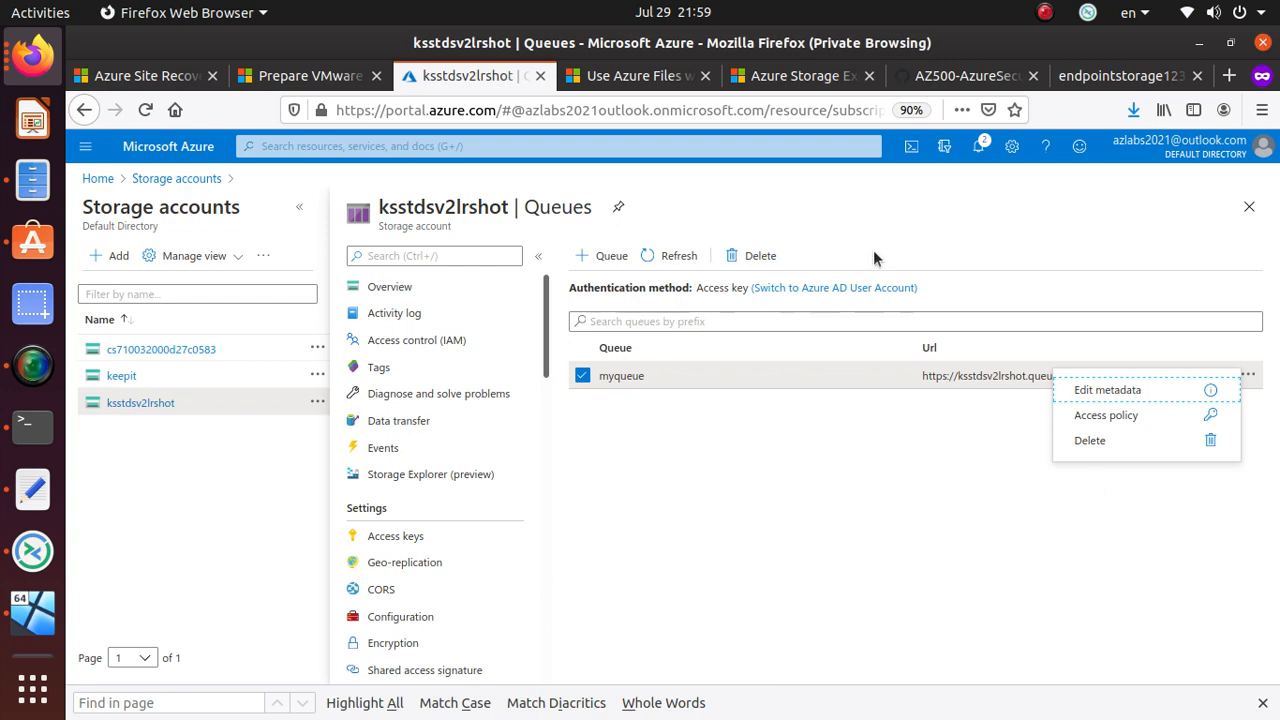
pyautogui.click(436, 474)
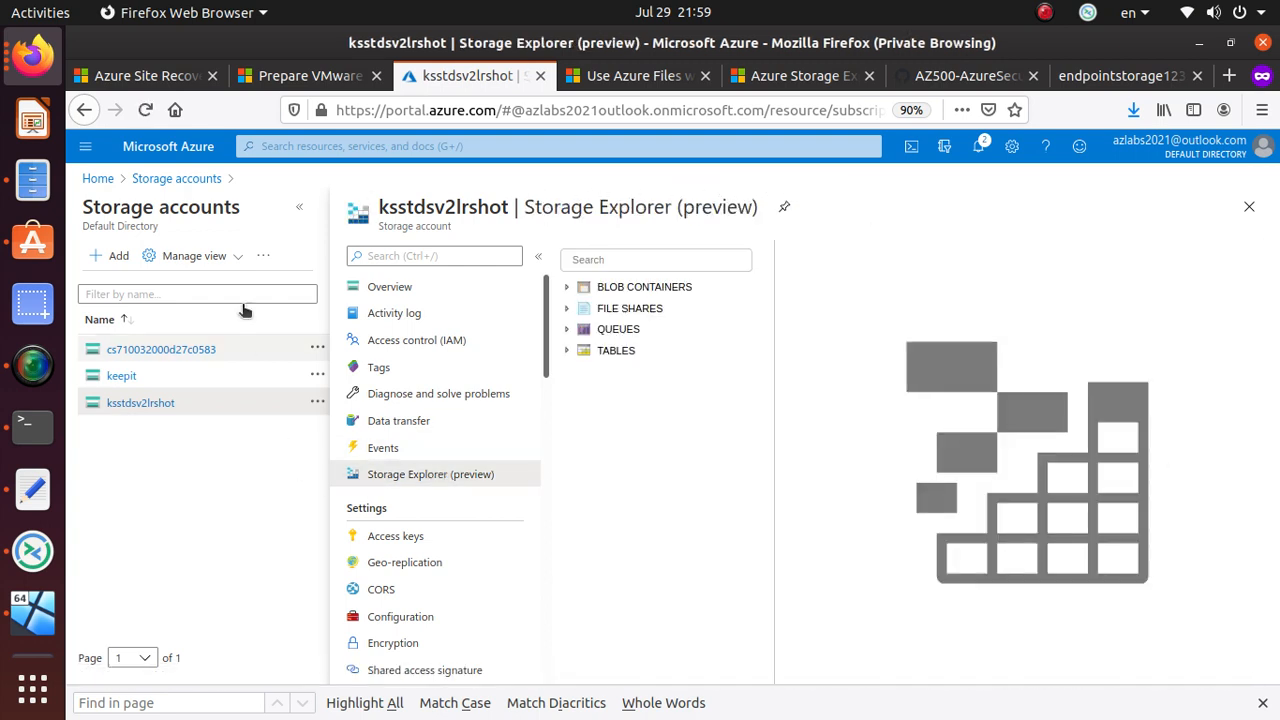
# - In Storage Explorer, list the blob containers, open the 'file' share, and show myqueue and testtable
pyautogui.click(303, 206)
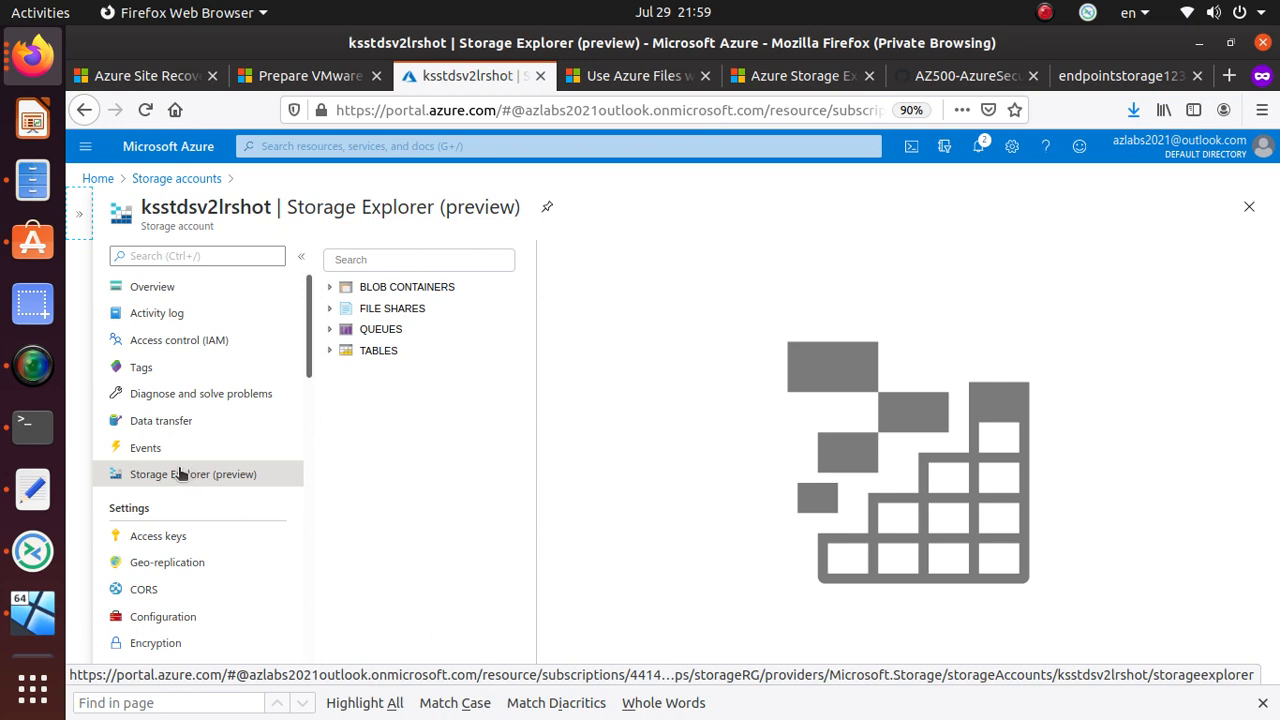
pyautogui.click(337, 289)
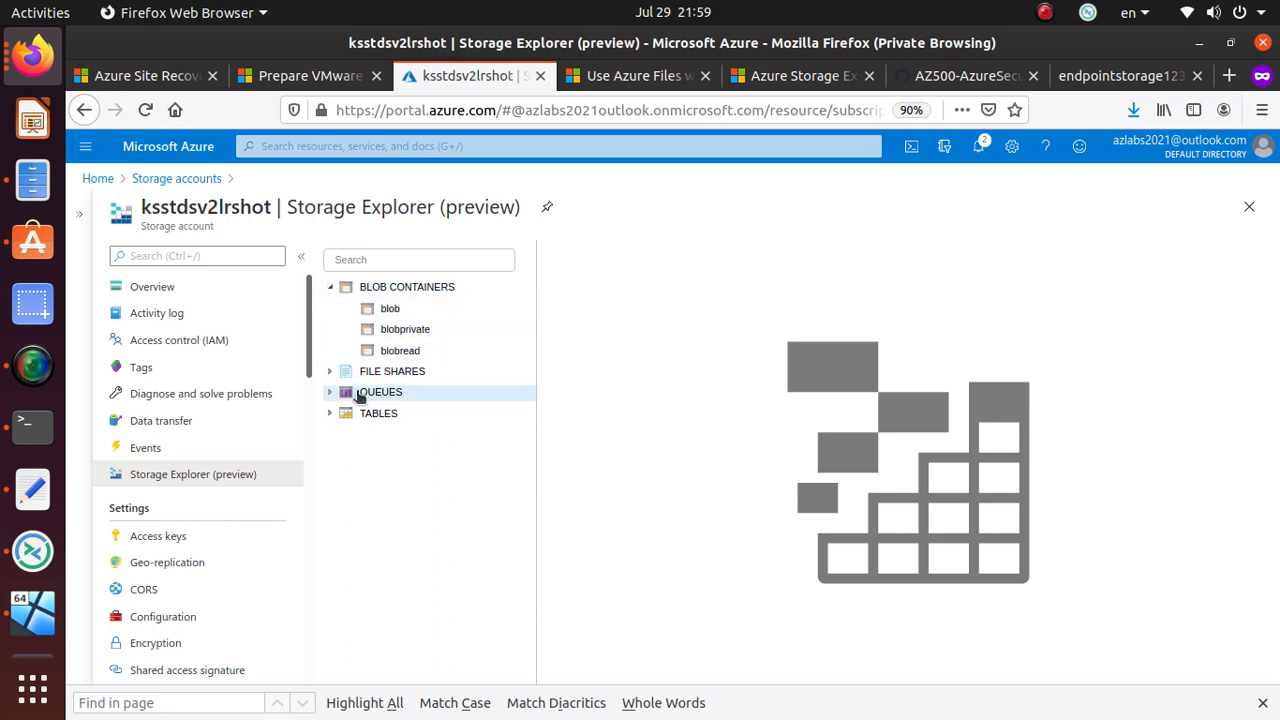
pyautogui.click(331, 372)
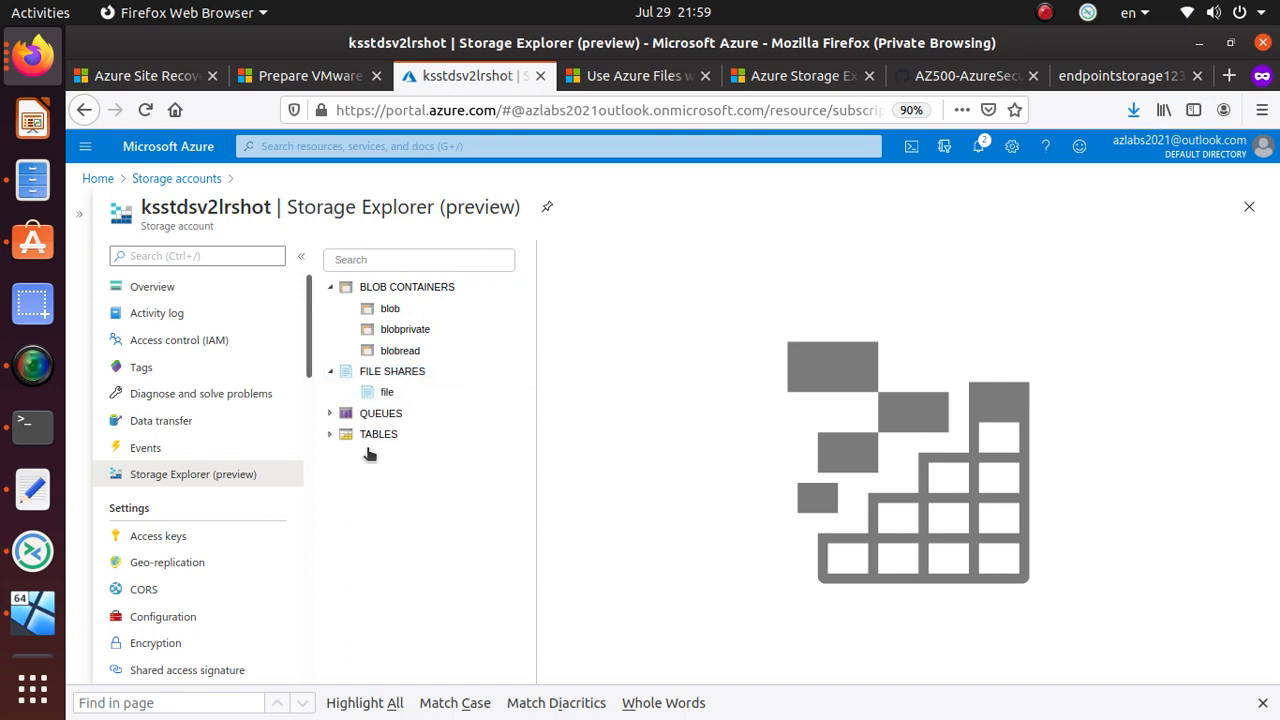
pyautogui.click(397, 393)
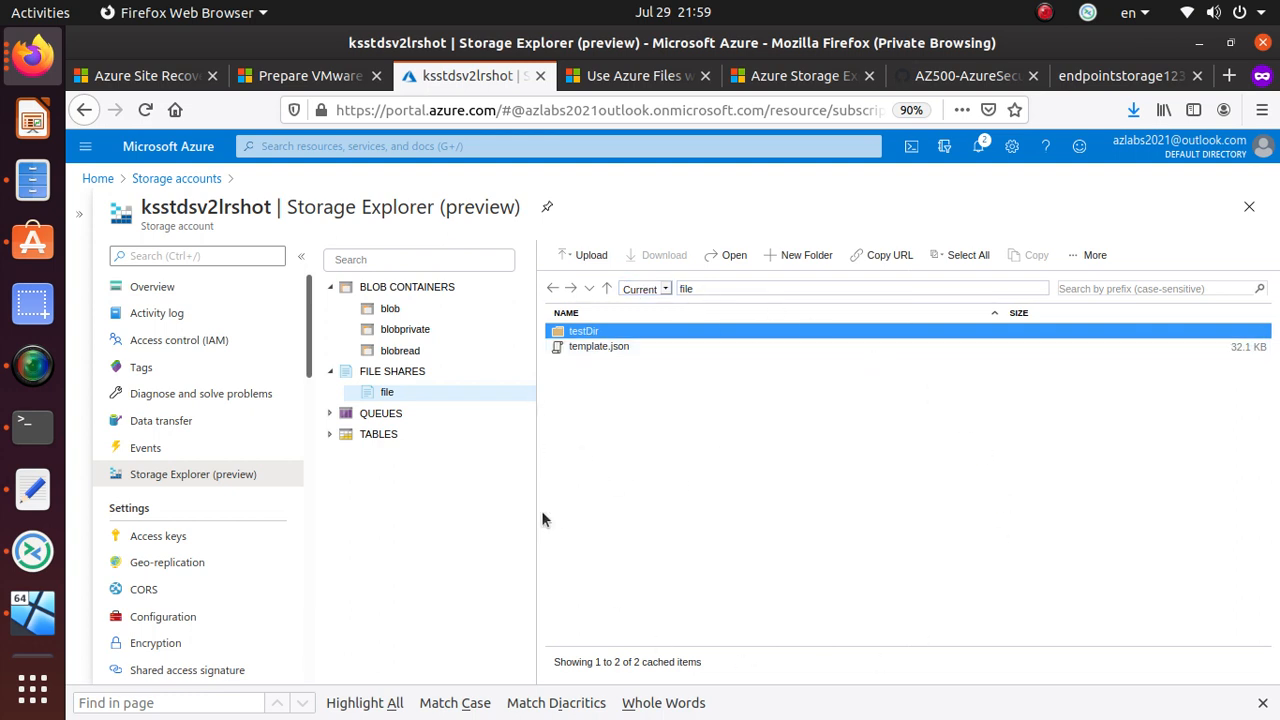
pyautogui.click(331, 415)
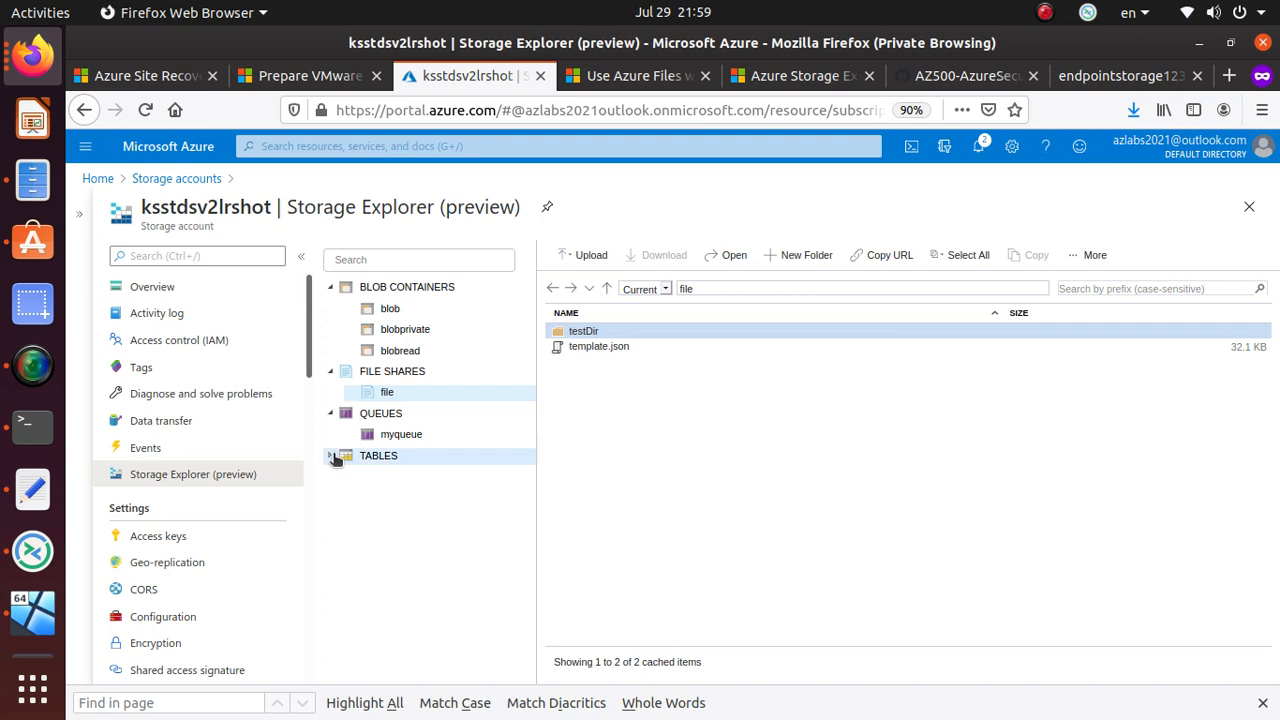
pyautogui.click(333, 456)
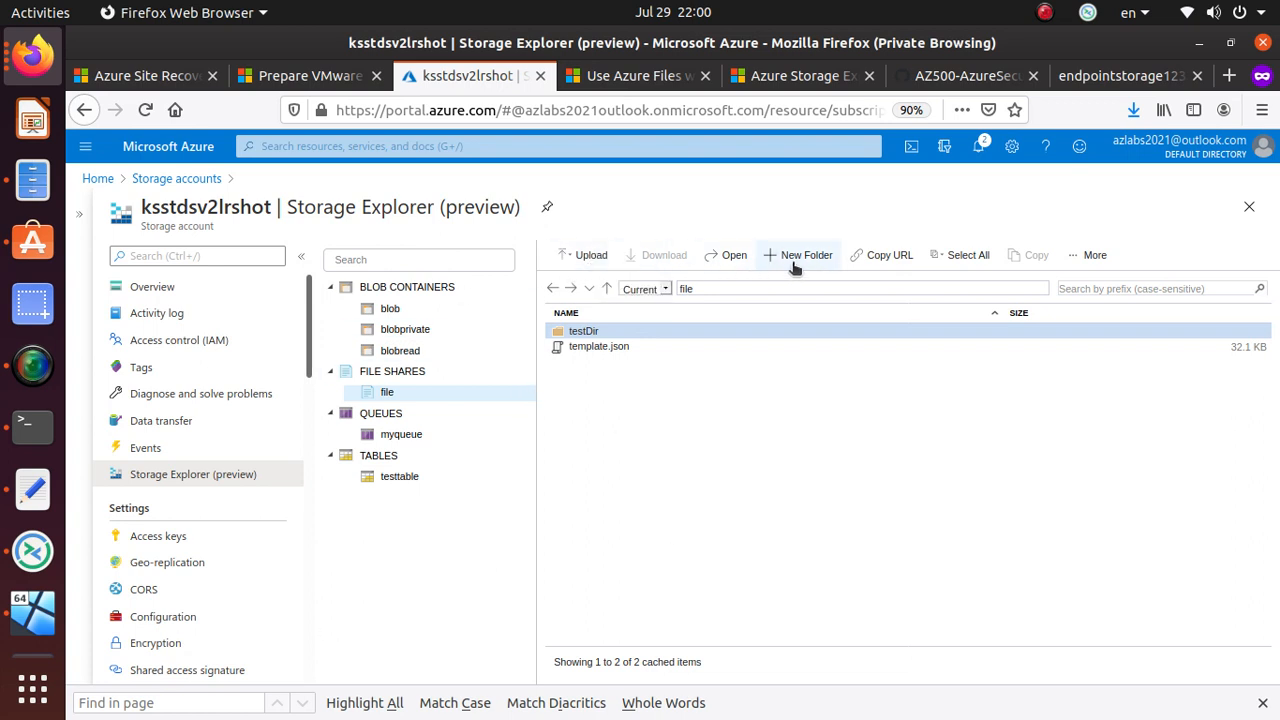
# - Browse the blob container, then view the account's Activity log of 11 recent operations
pyautogui.click(388, 310)
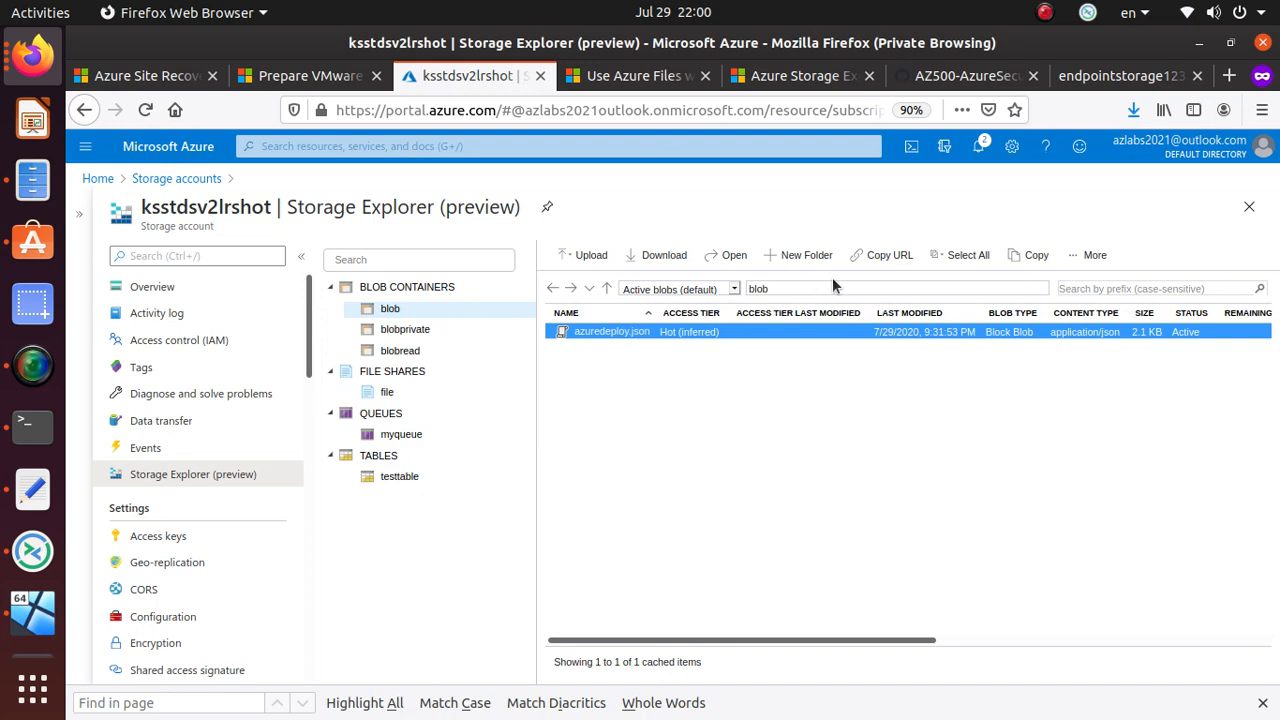
pyautogui.click(1094, 257)
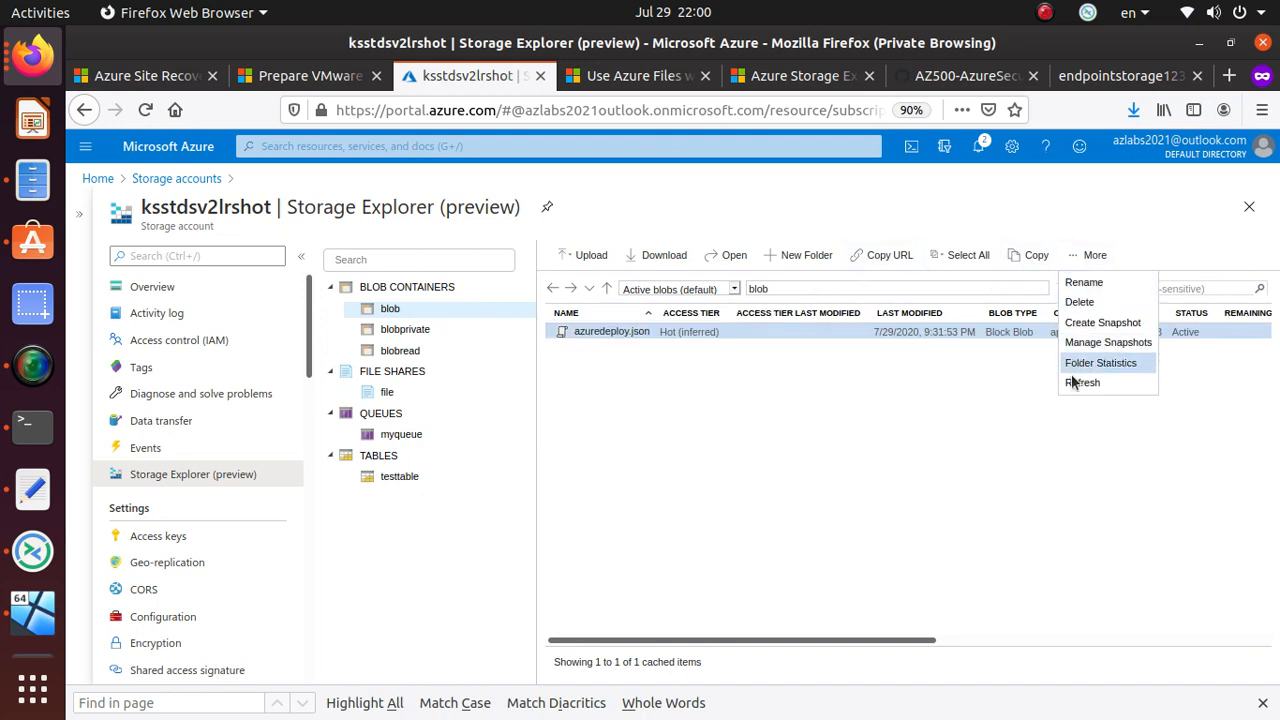
pyautogui.click(859, 481)
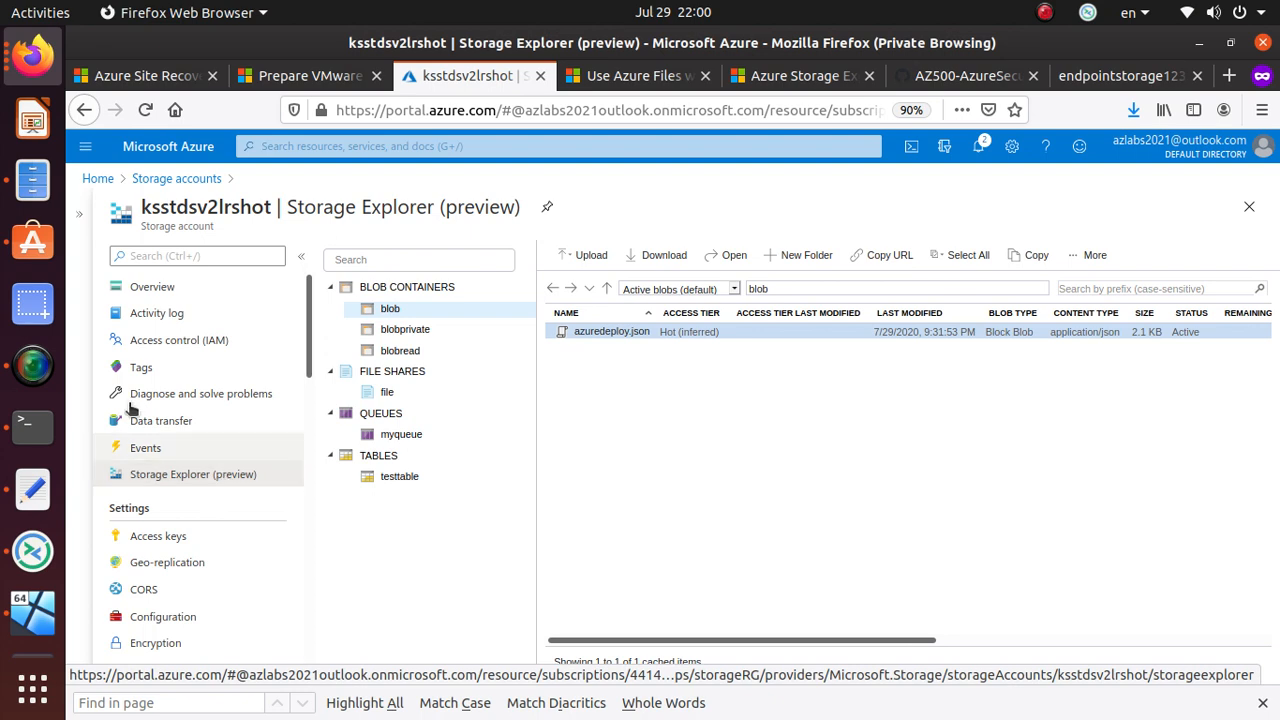
pyautogui.click(171, 315)
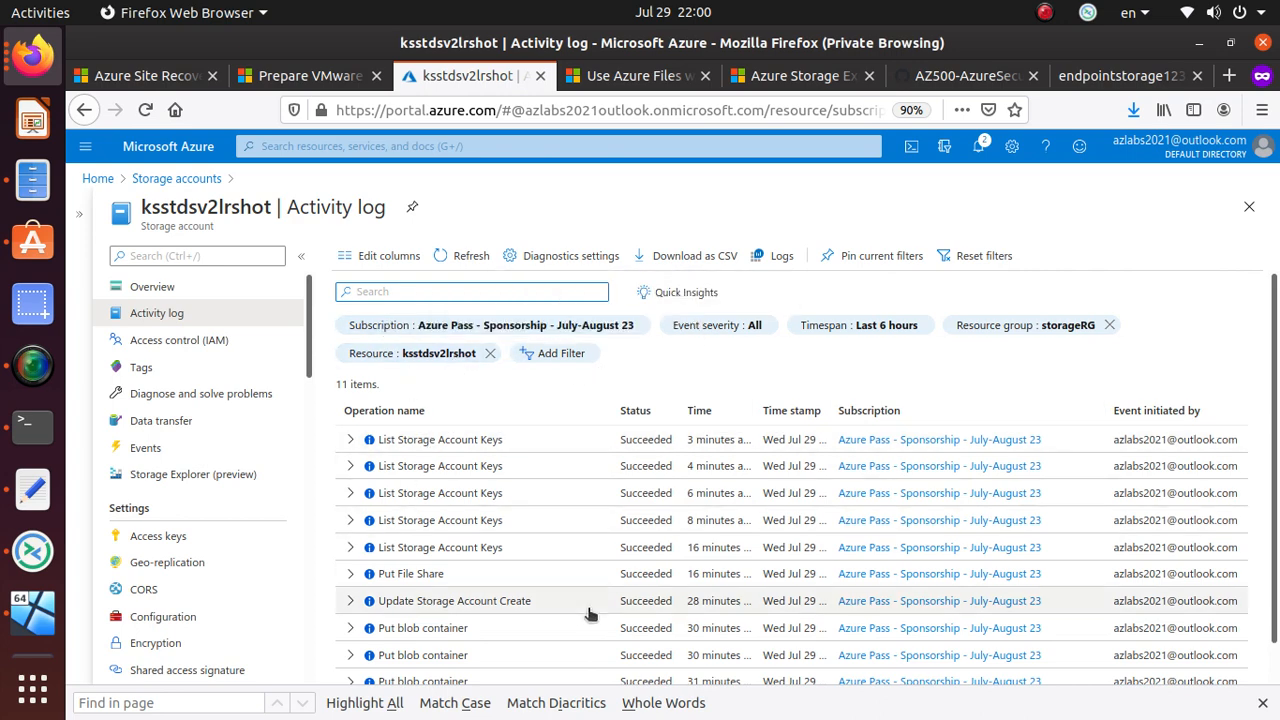
# - Go from the Activity log to its Diagnostics settings page
pyautogui.scroll(-1, 595, 600)
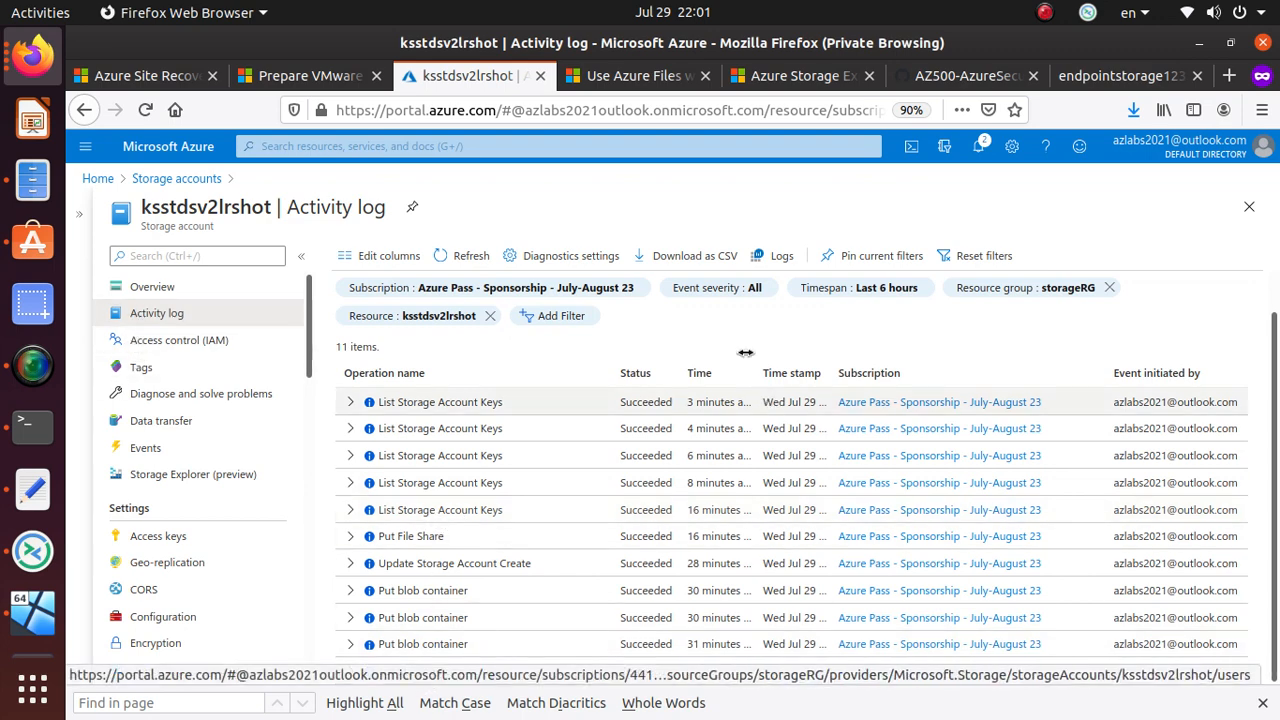
pyautogui.click(589, 258)
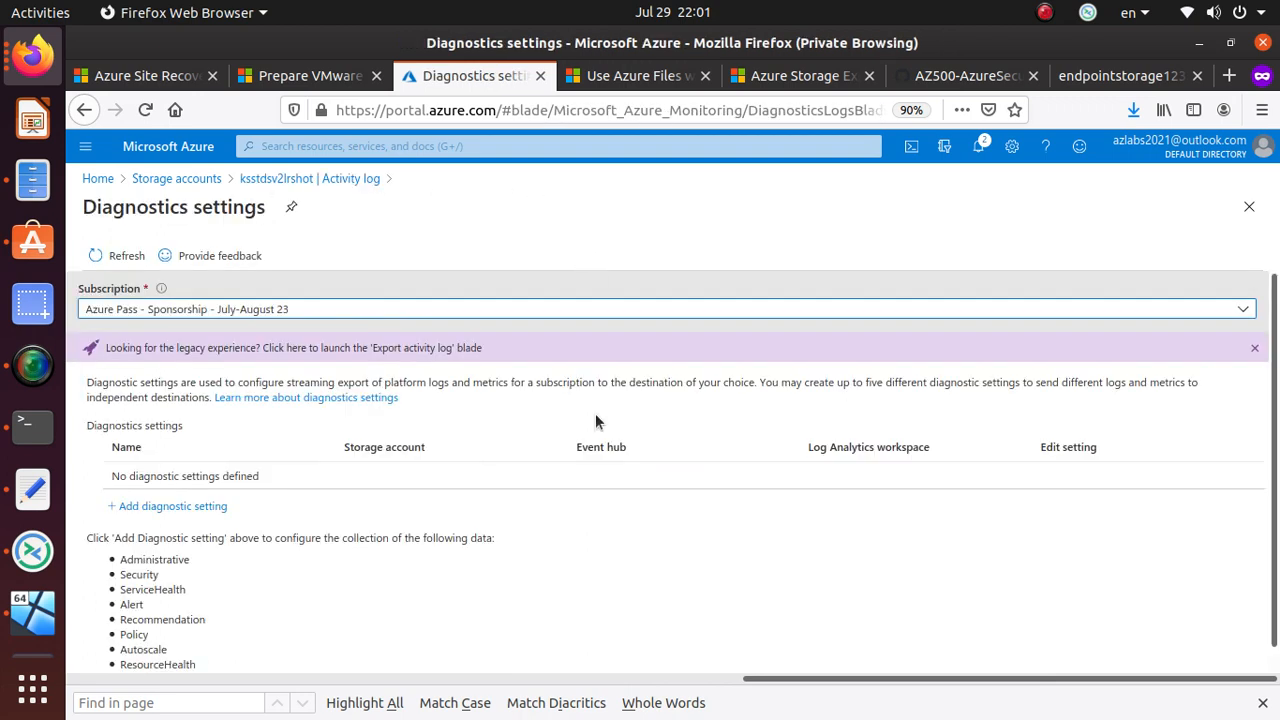
# - Start a new diagnostic setting and name it diaglog
pyautogui.scroll(-1, 201, 472)
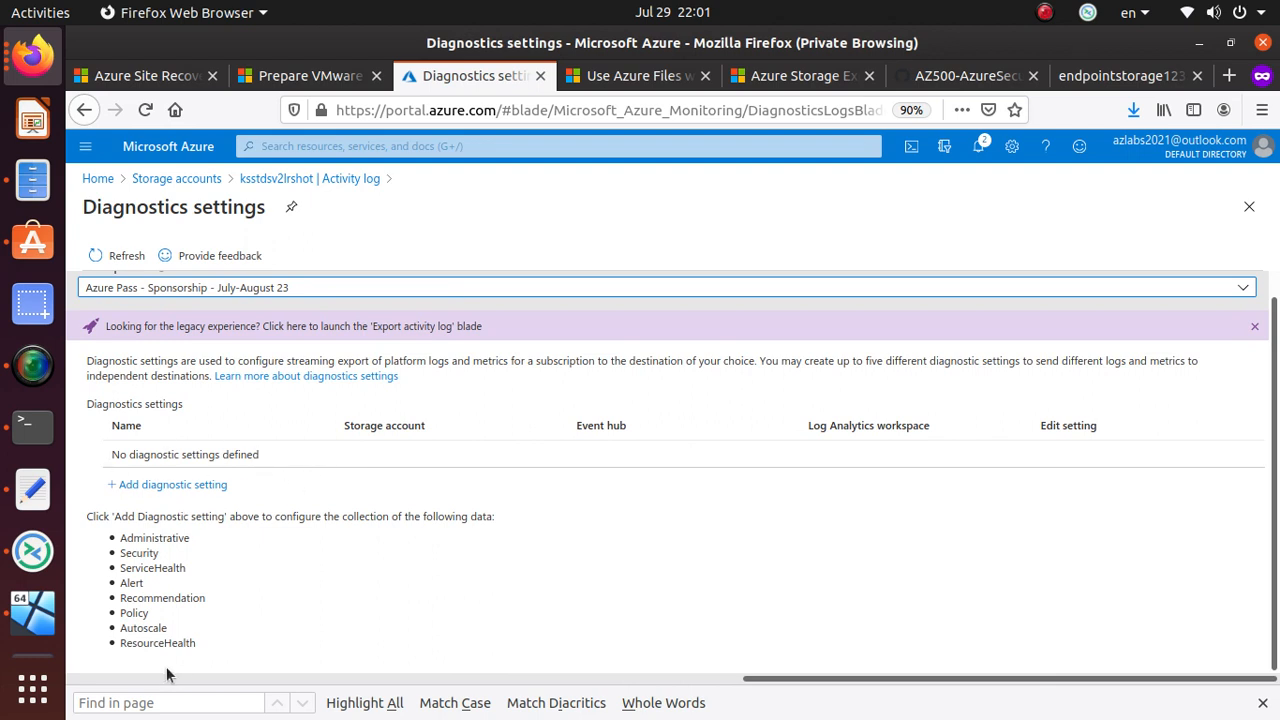
pyautogui.moveTo(204, 641); pyautogui.dragTo(114, 534)
pyautogui.click(150, 485)
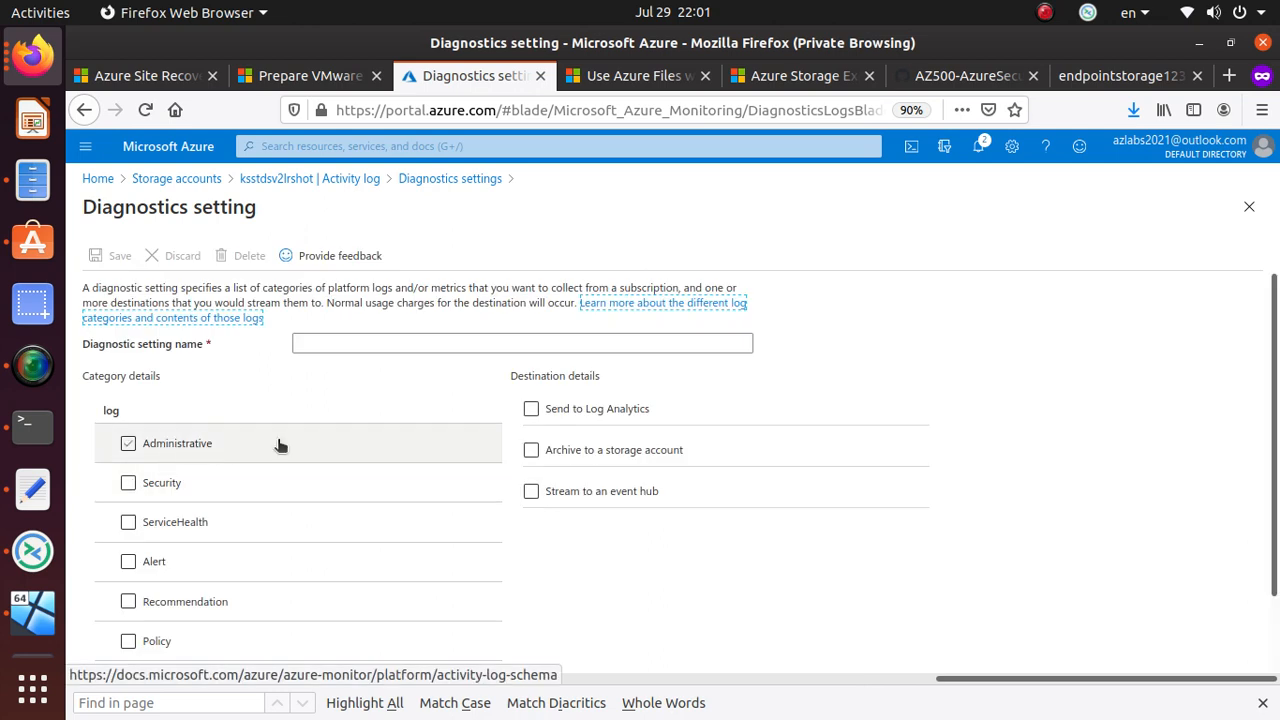
pyautogui.scroll(-4, 240, 443)
pyautogui.click(128, 364)
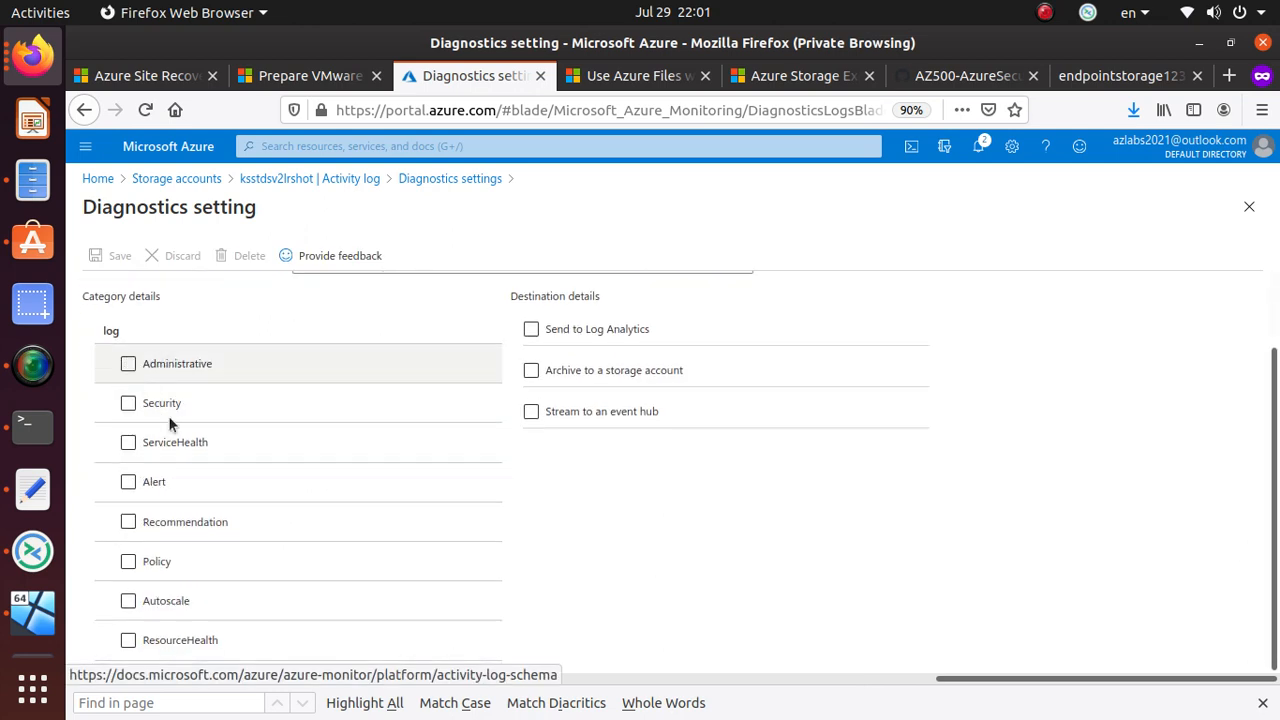
pyautogui.scroll(4, 207, 460)
pyautogui.click(326, 340)
pyautogui.write('s')
pyautogui.press('BackSpace')
pyautogui.write('diaglog')
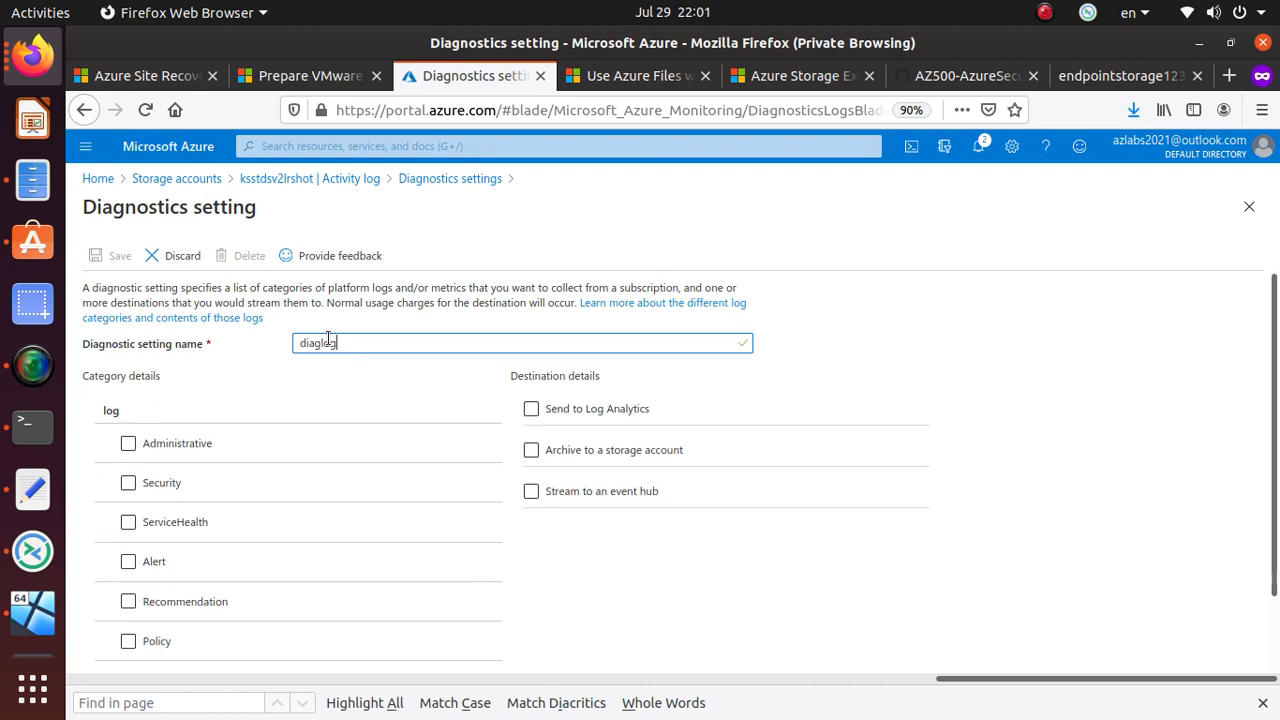
# - Tick all eight log categories, from Administrative and Security through Autoscale and ResourceHealth
pyautogui.click(129, 444)
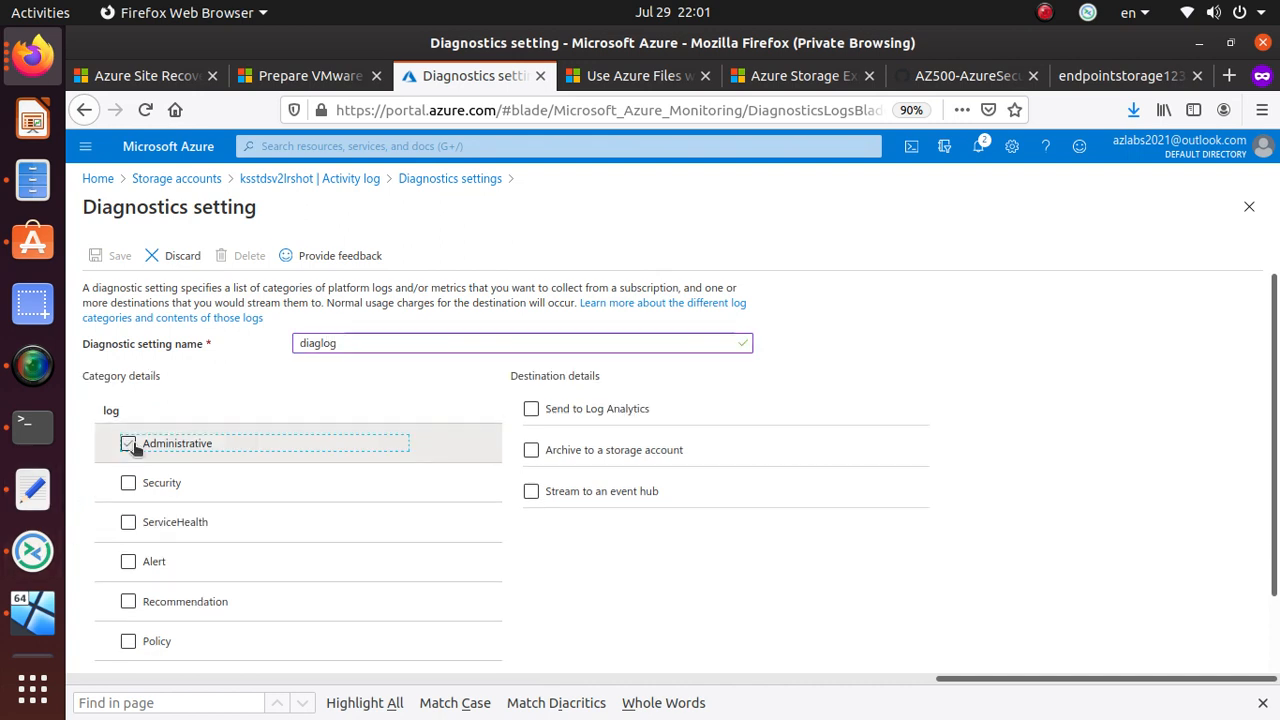
pyautogui.click(128, 484)
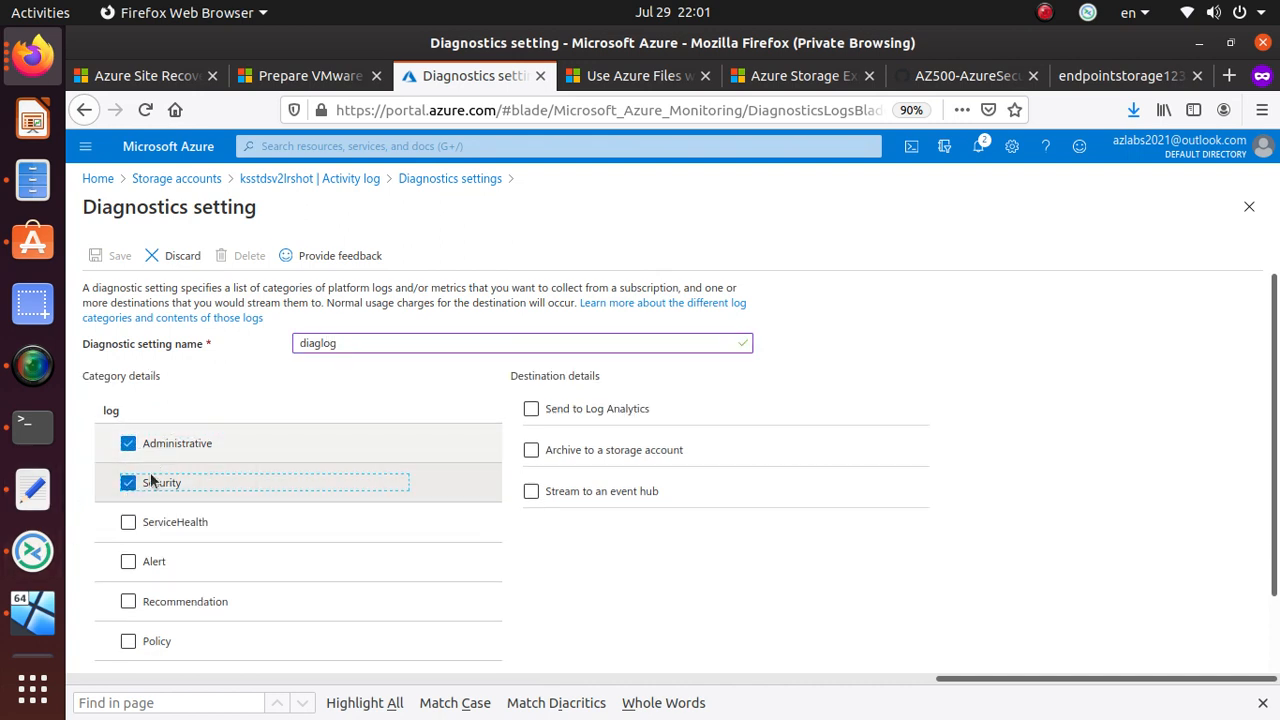
pyautogui.click(128, 522)
pyautogui.click(128, 562)
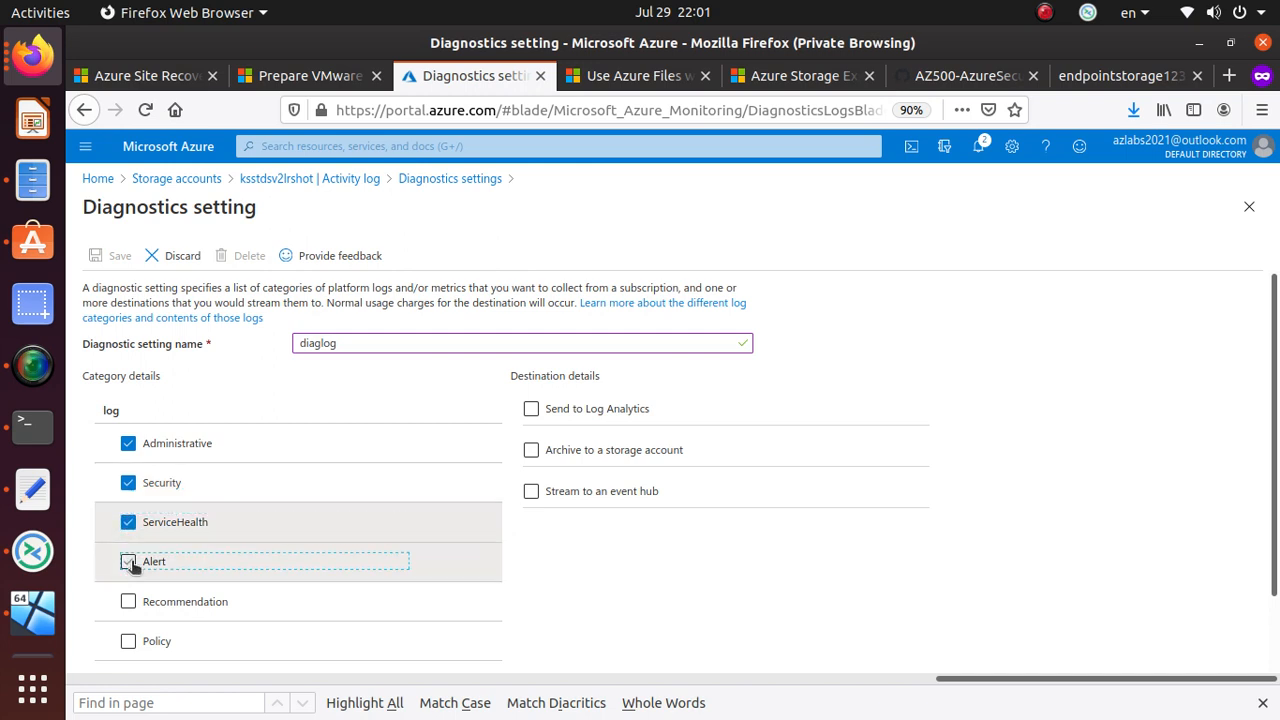
pyautogui.click(127, 601)
pyautogui.click(240, 643)
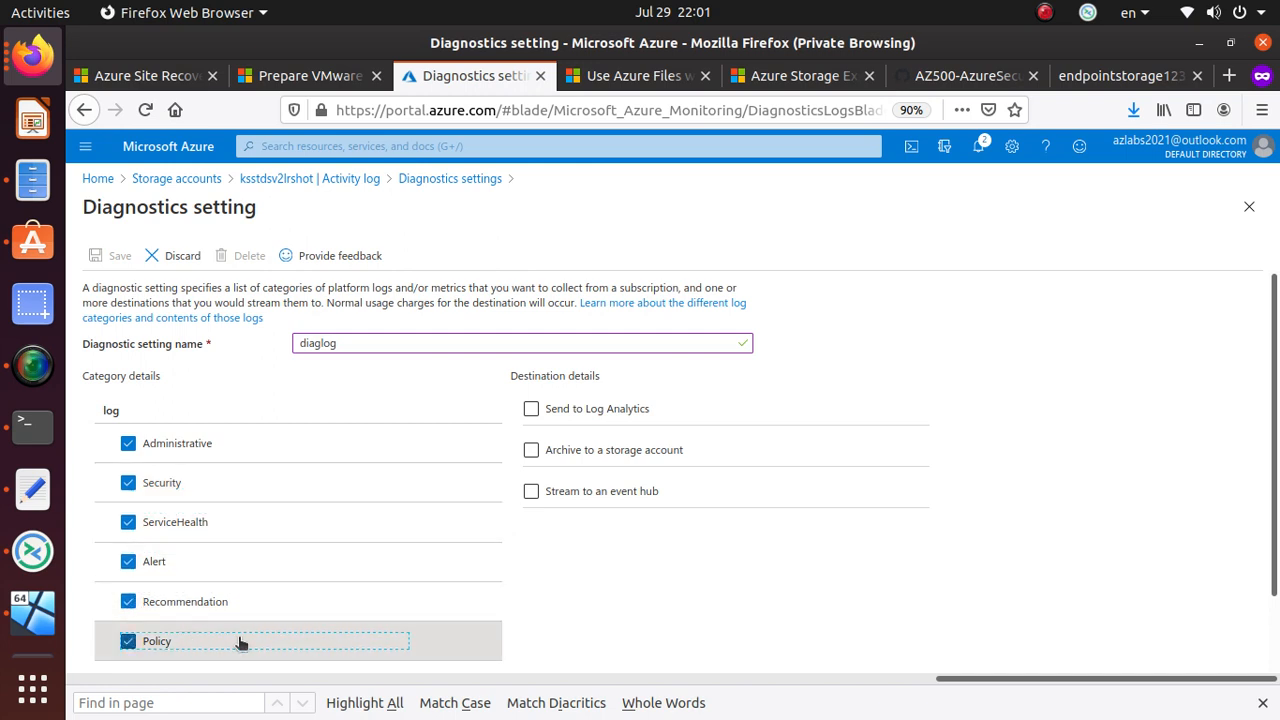
pyautogui.scroll(-2, 270, 545)
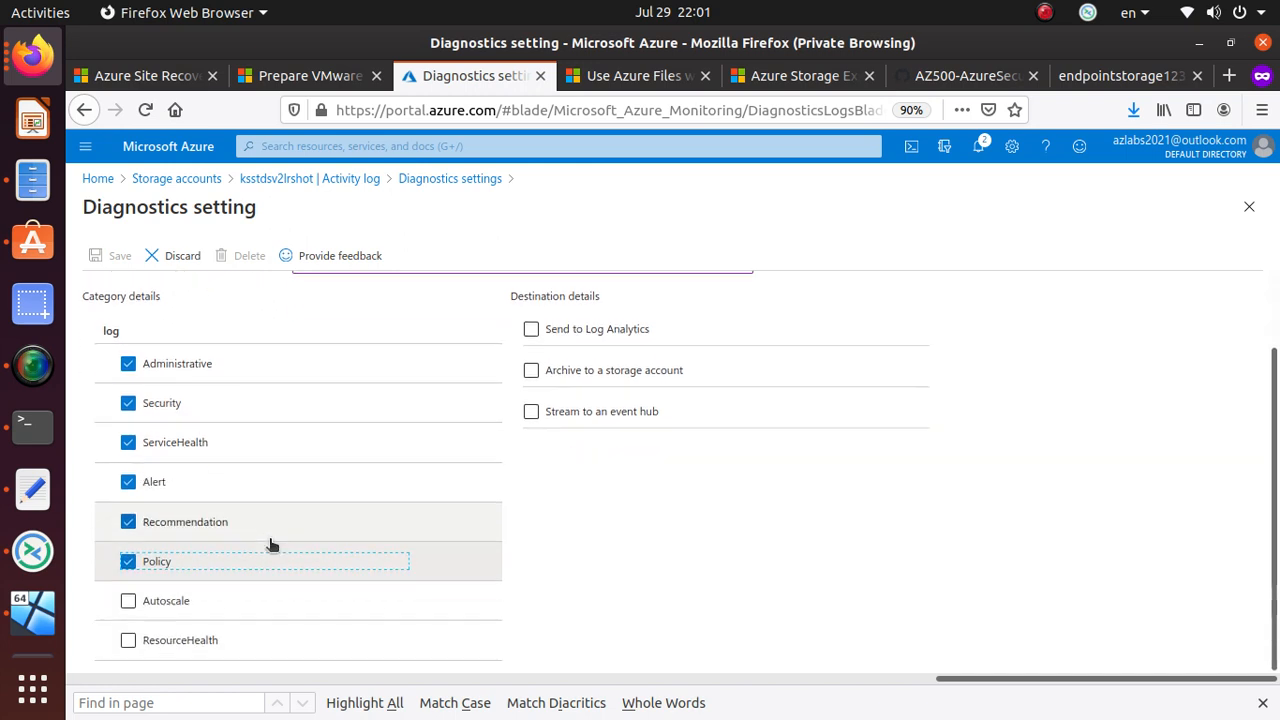
pyautogui.click(128, 601)
pyautogui.click(126, 645)
pyautogui.scroll(2, 397, 609)
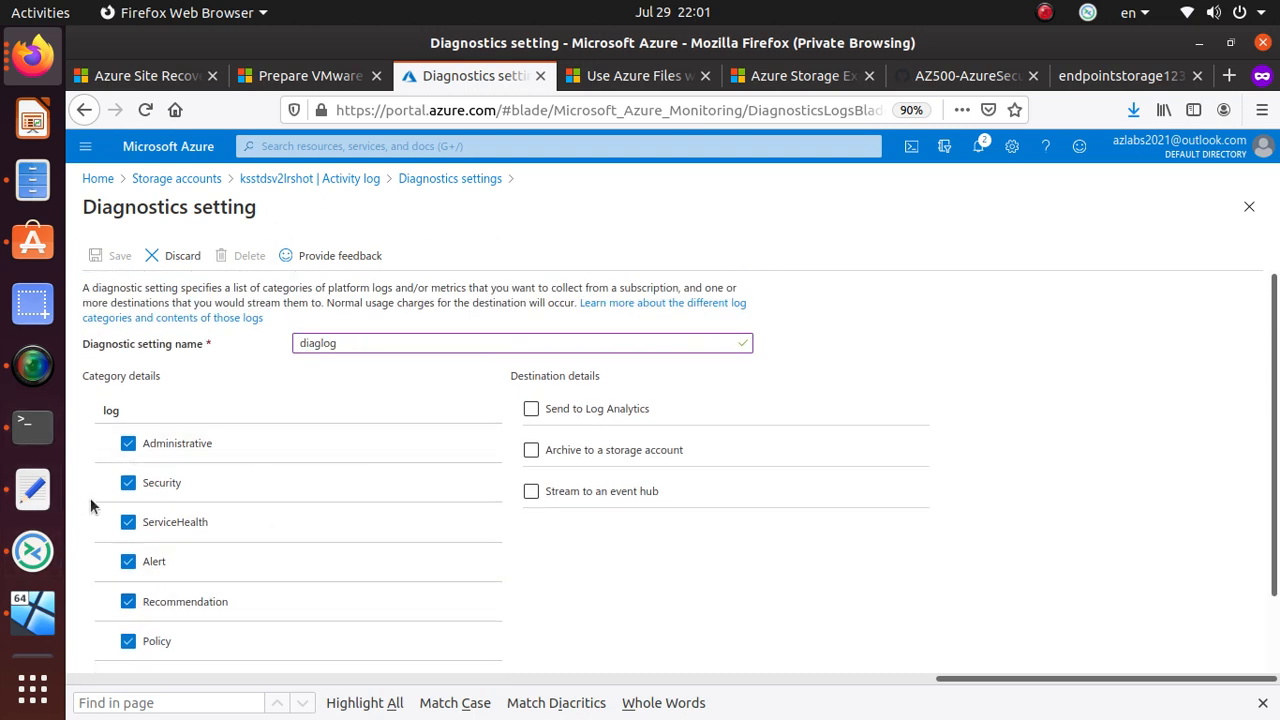
# - Switch the log destination from Log Analytics to archiving in storage account ksstdsv2lrshot
pyautogui.click(531, 410)
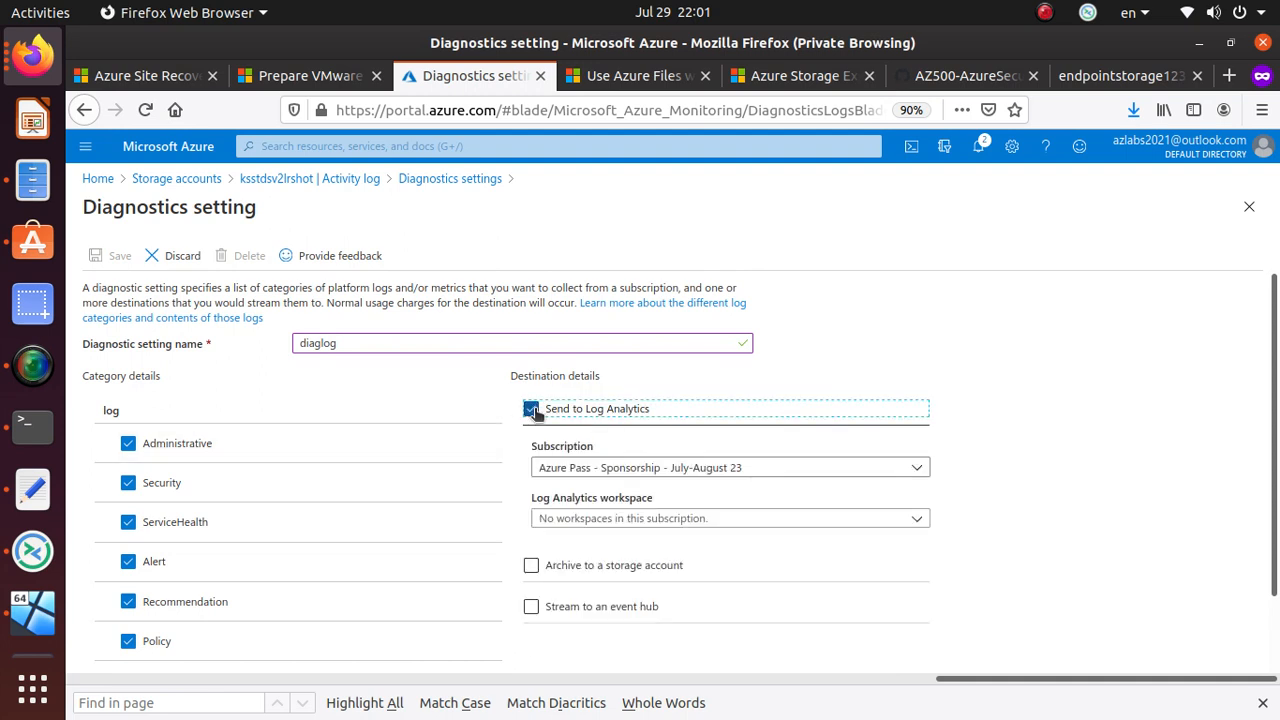
pyautogui.click(531, 410)
pyautogui.click(531, 451)
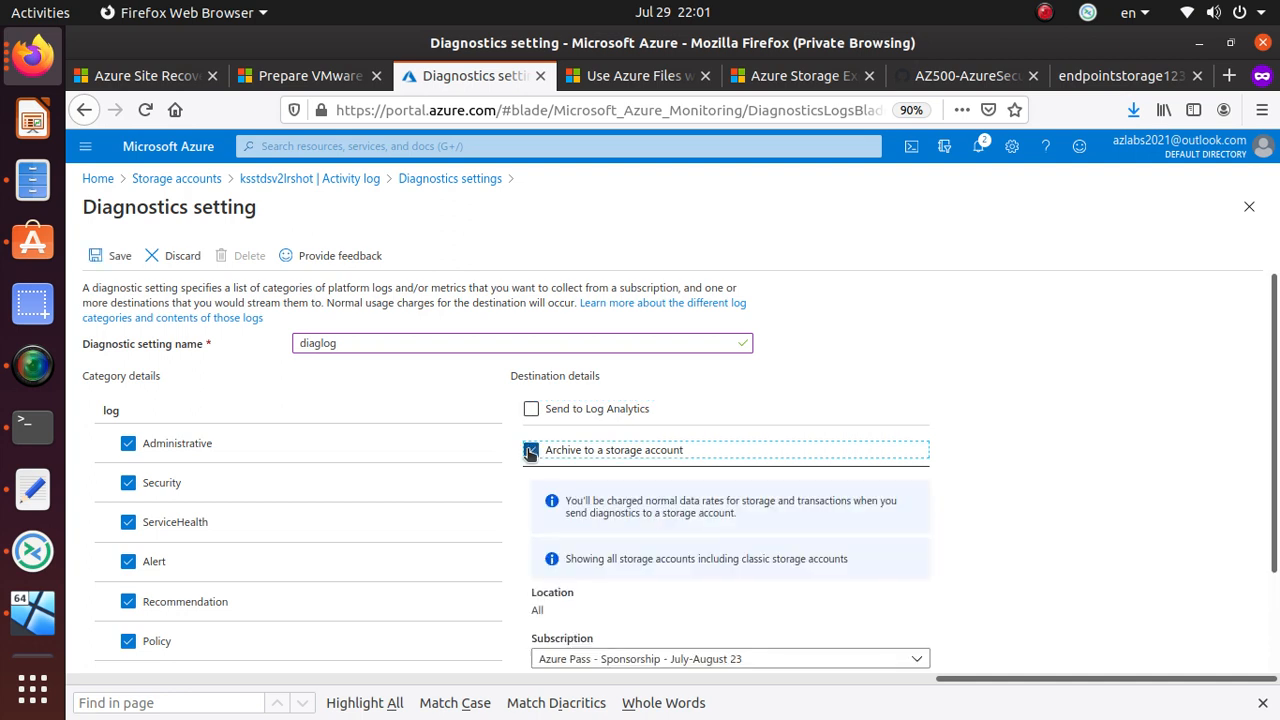
pyautogui.scroll(-2, 783, 640)
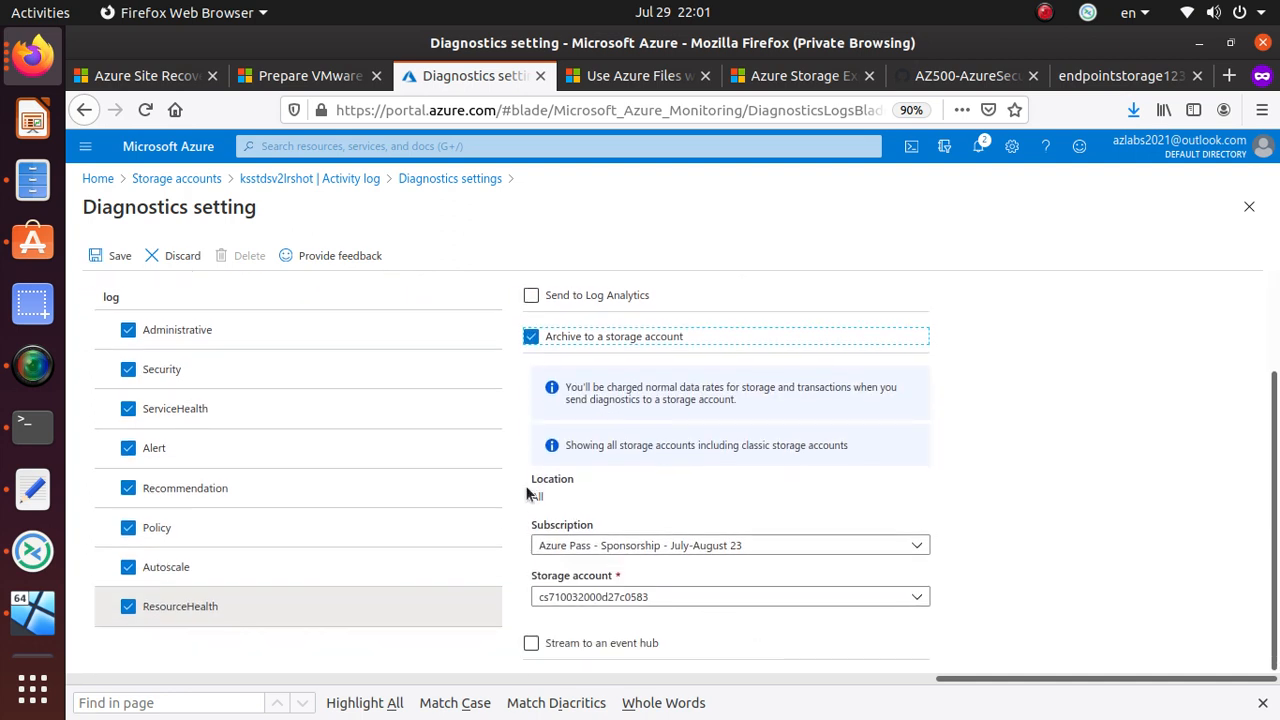
pyautogui.click(729, 597)
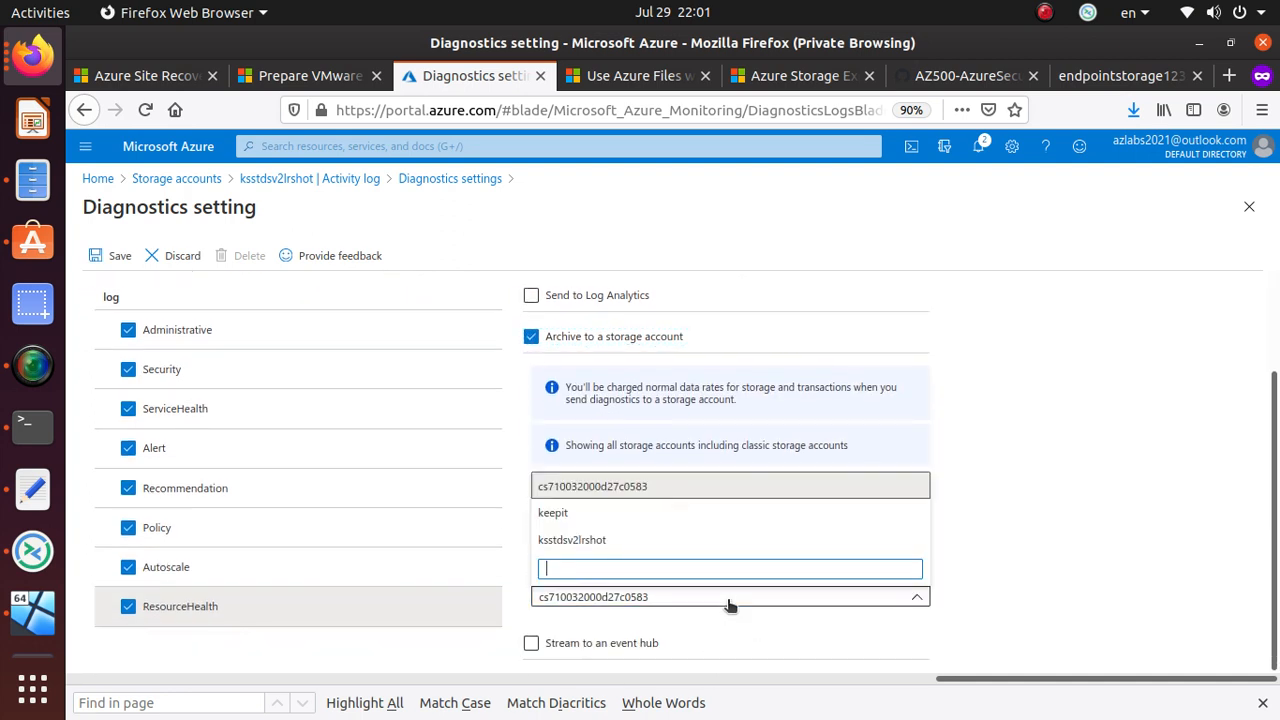
pyautogui.click(612, 543)
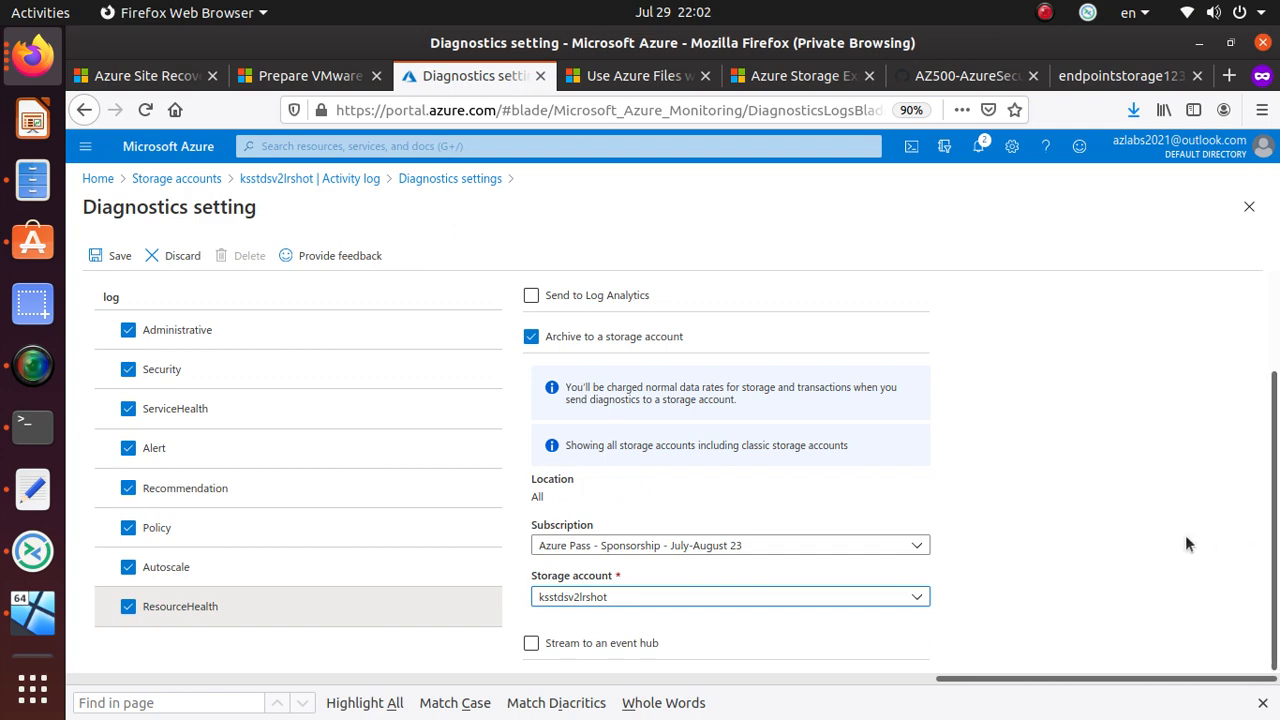
# - Save diaglog and return to the storage account's Activity log
pyautogui.scroll(2, 845, 588)
pyautogui.scroll(1, 845, 588)
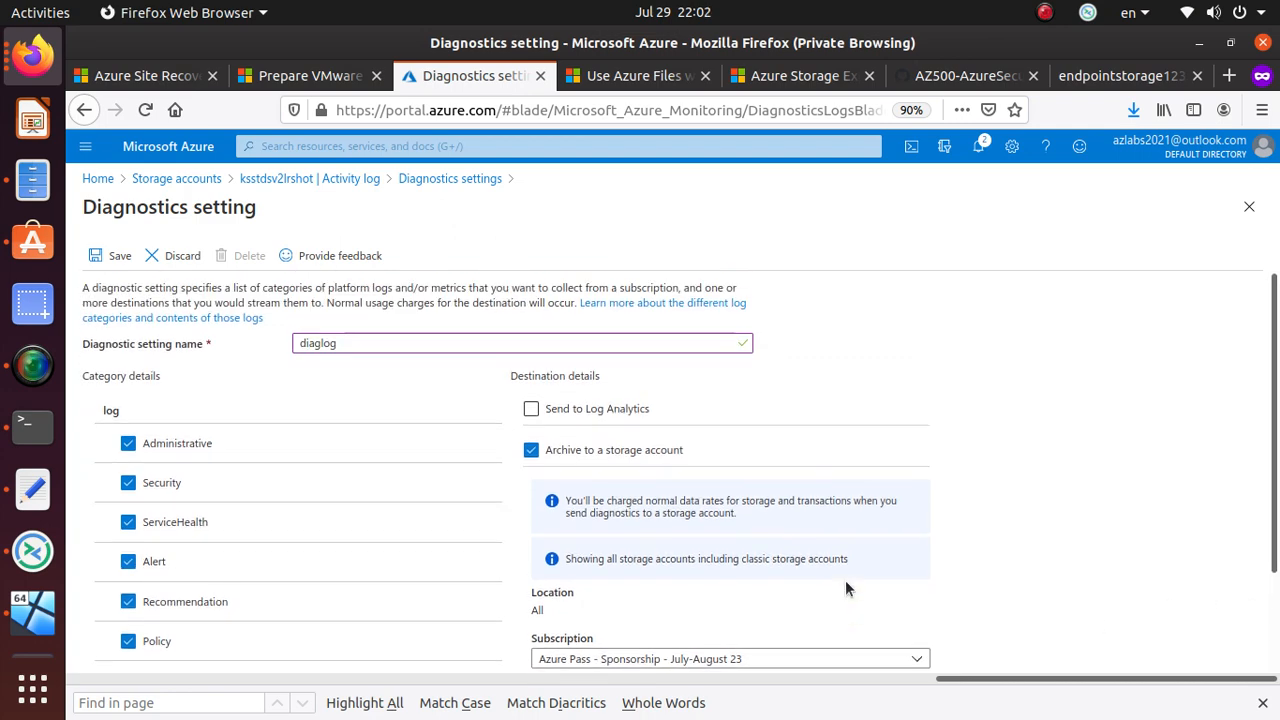
pyautogui.scroll(-3, 845, 588)
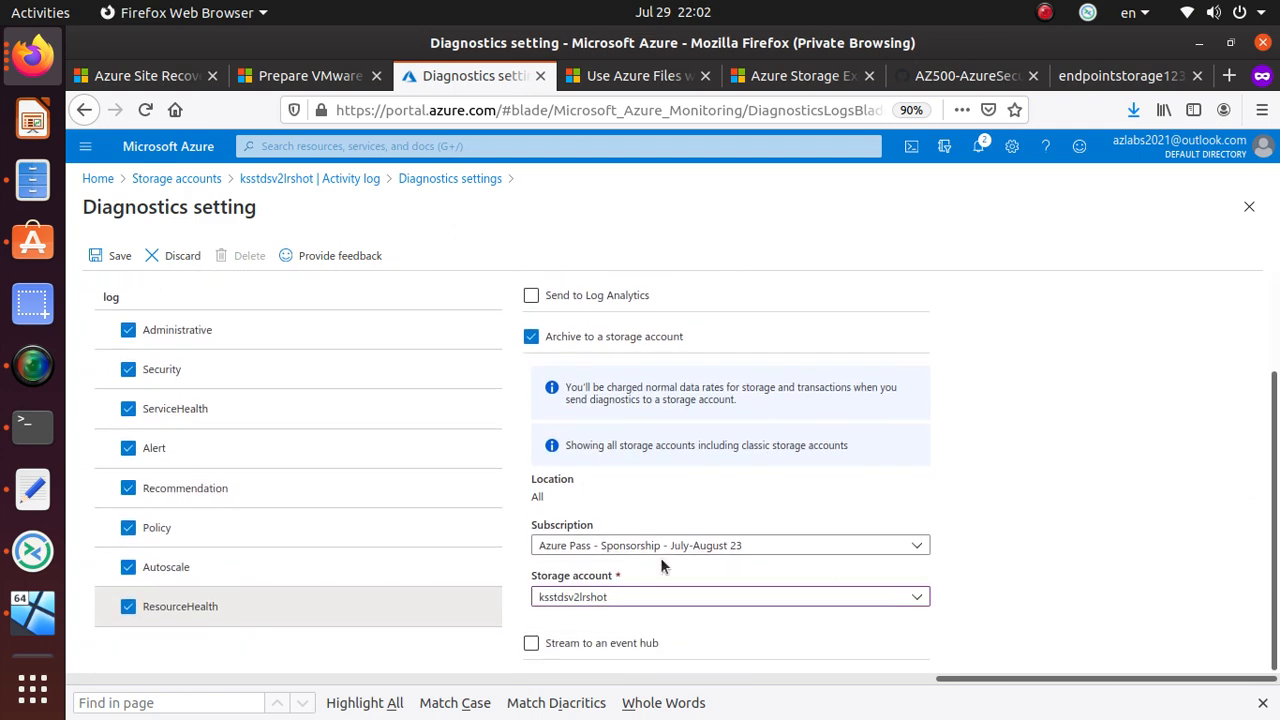
pyautogui.click(114, 255)
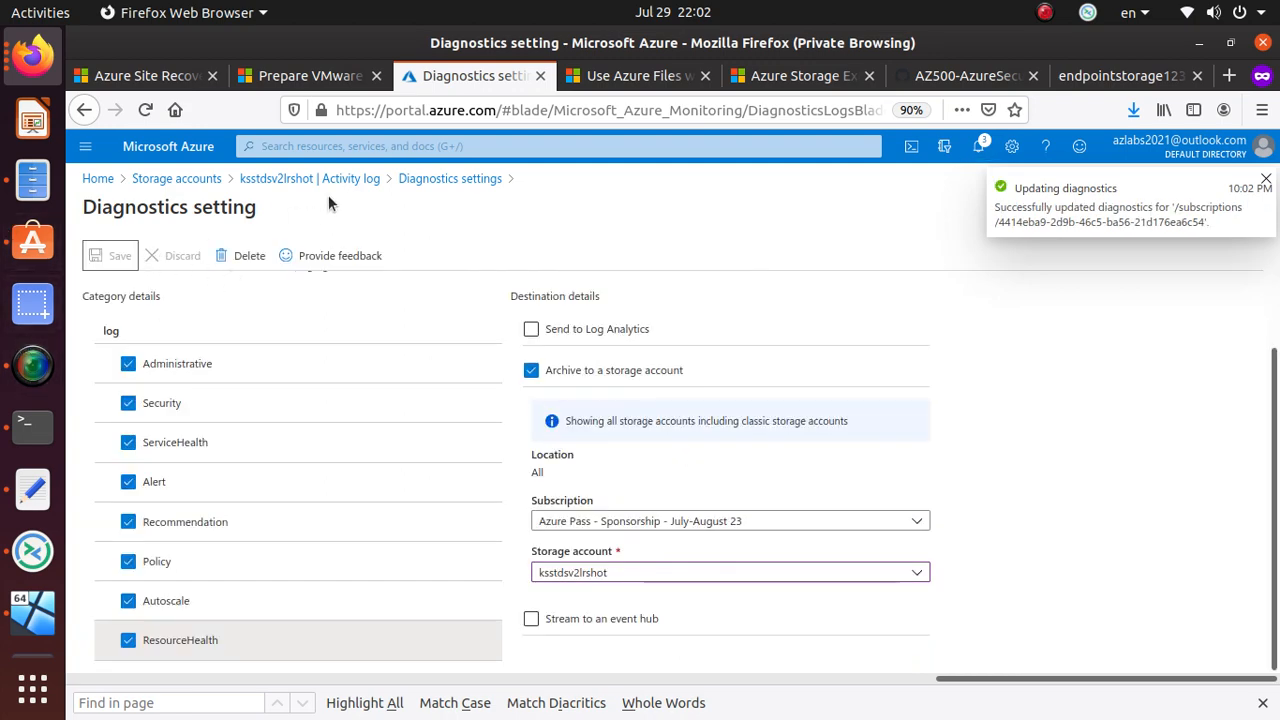
pyautogui.click(366, 178)
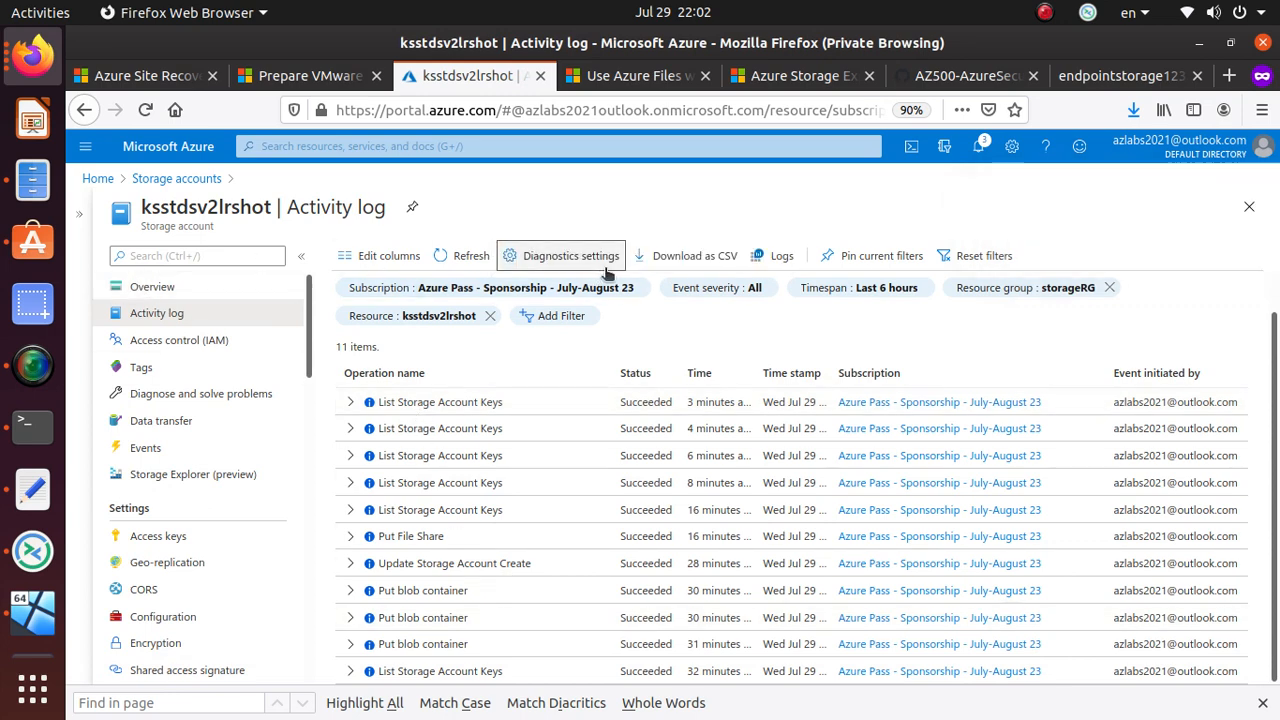
# - Glance at Activity Log Analytics, then open the account's Access control (IAM) page
pyautogui.click(782, 257)
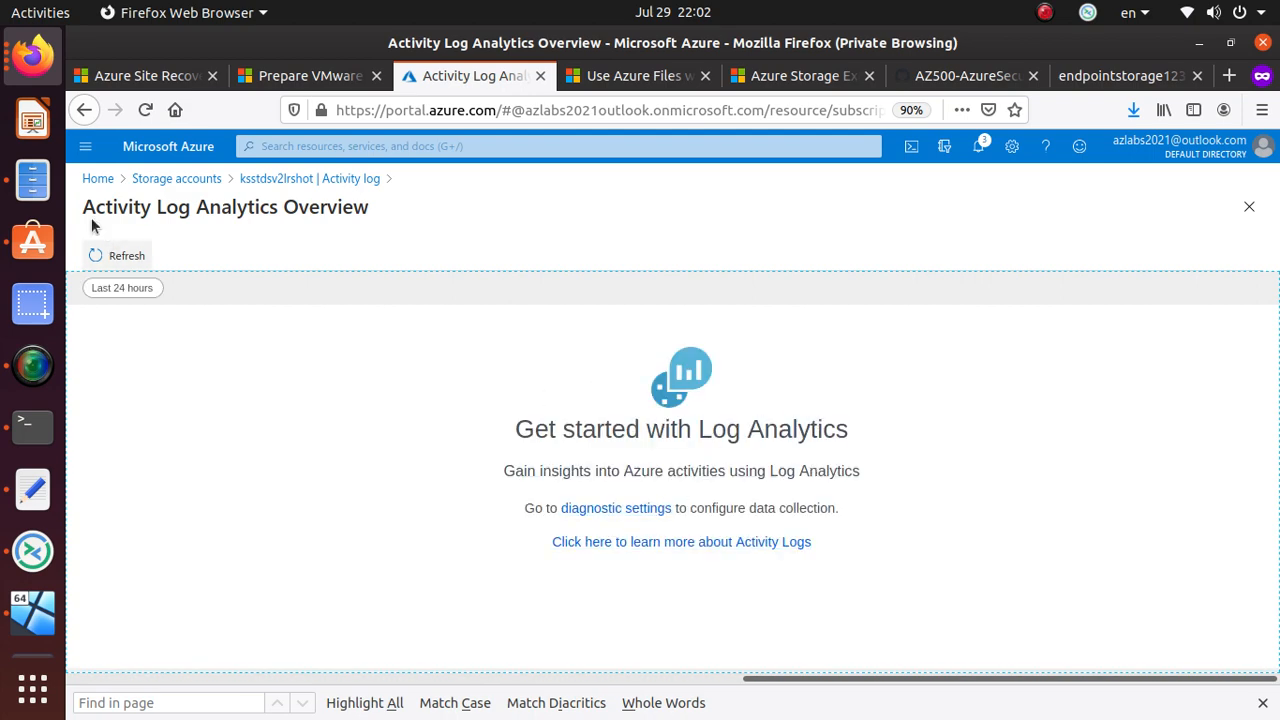
pyautogui.click(300, 179)
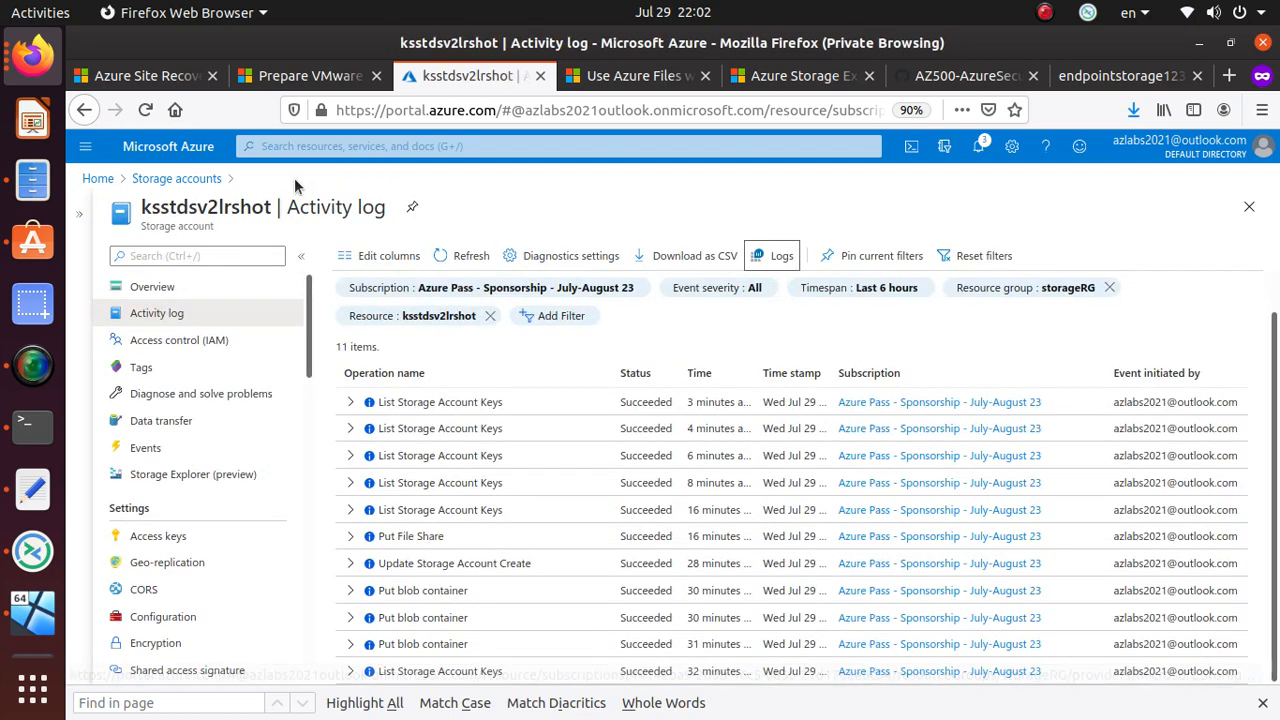
pyautogui.click(234, 350)
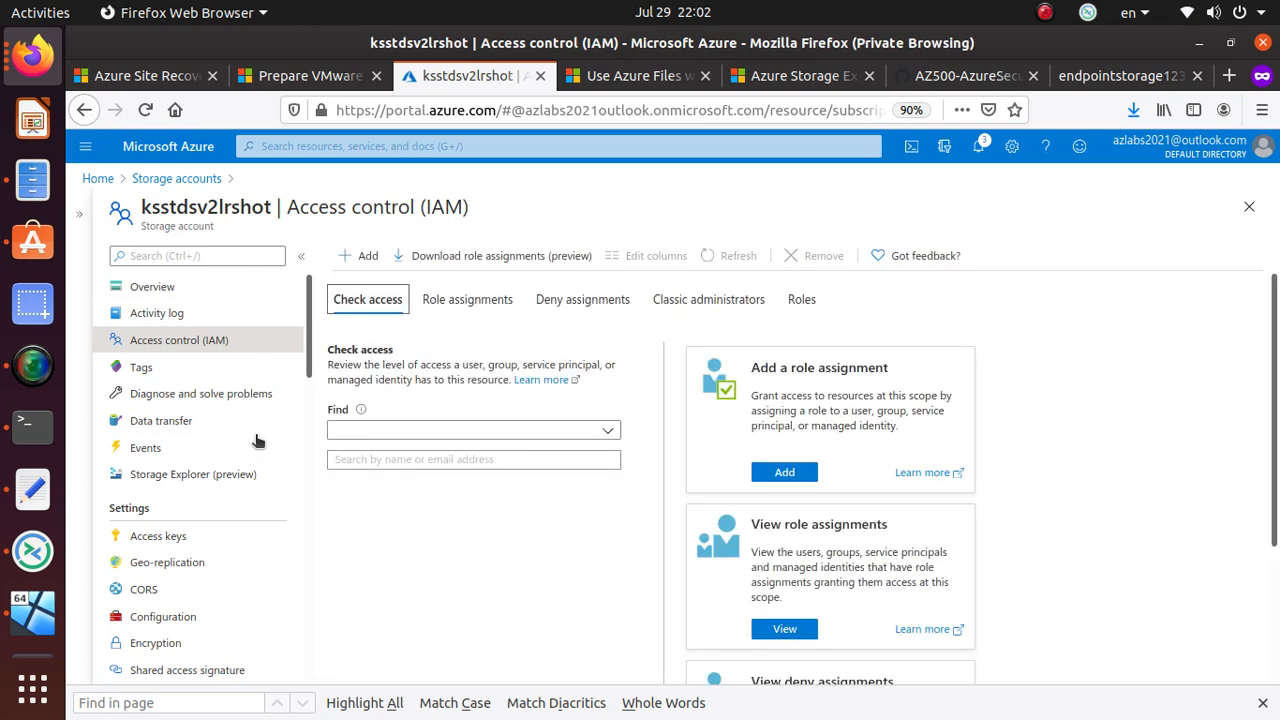
# - View Tags and Diagnose and solve problems, then open the Data transfer page
pyautogui.click(214, 377)
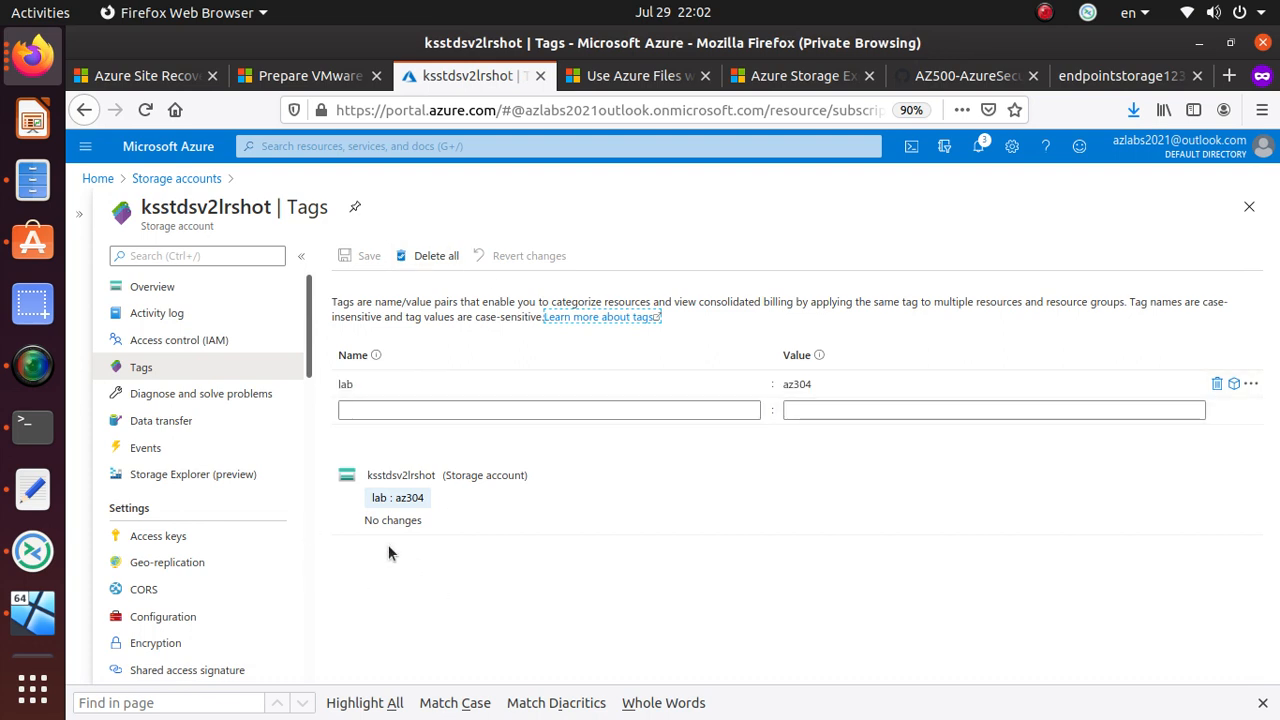
pyautogui.click(224, 400)
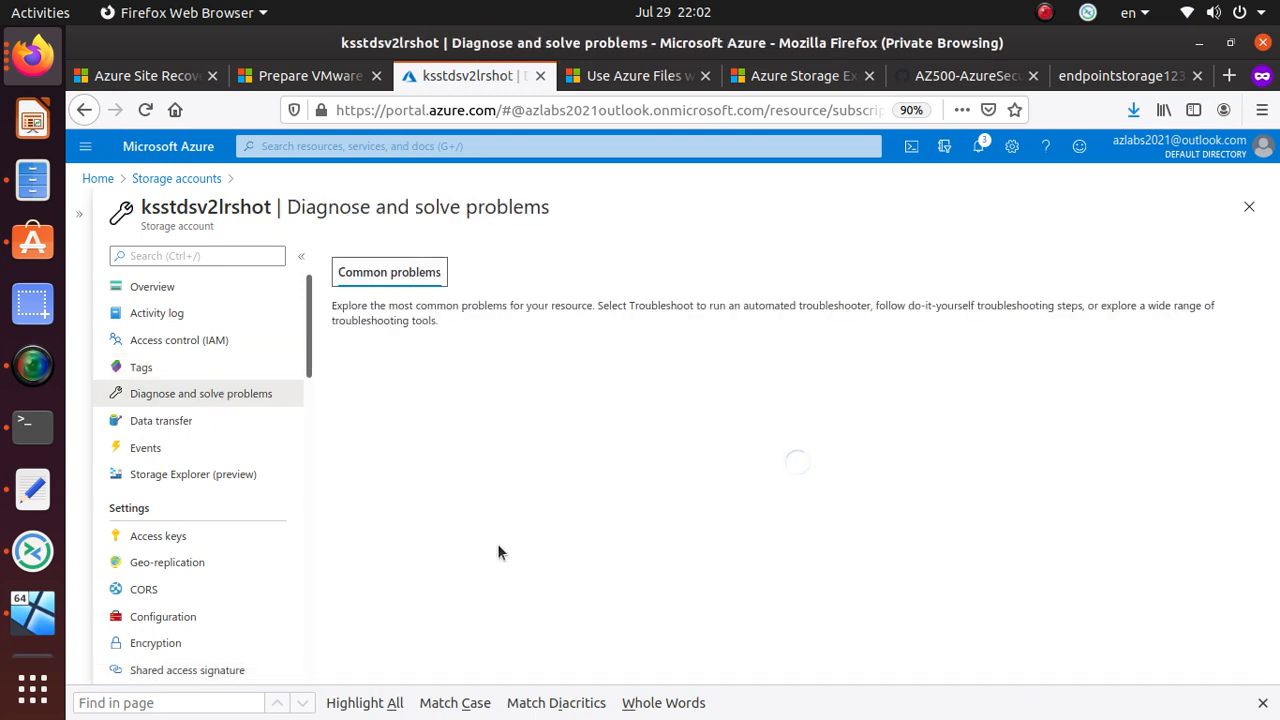
pyautogui.click(155, 432)
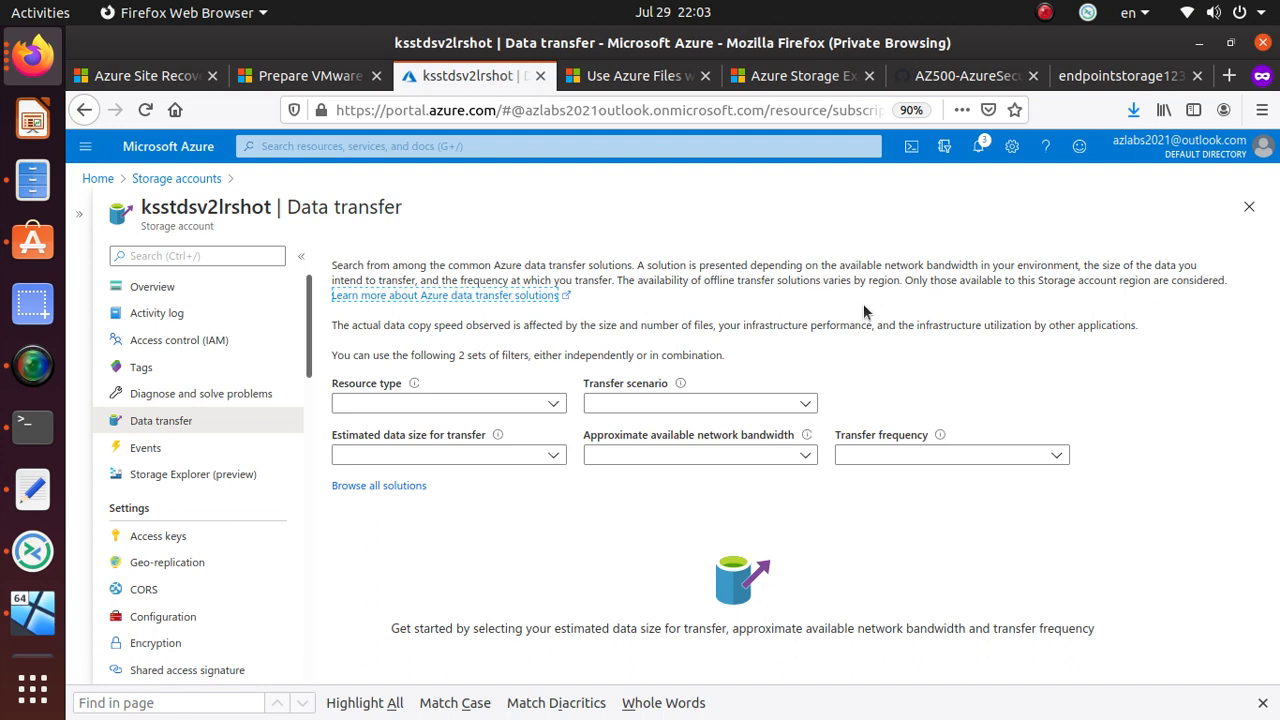
# - Set the resource type to Azure Blobs and the scenario to copying Azure Blobs to Azure Blobs
pyautogui.click(535, 405)
pyautogui.click(452, 466)
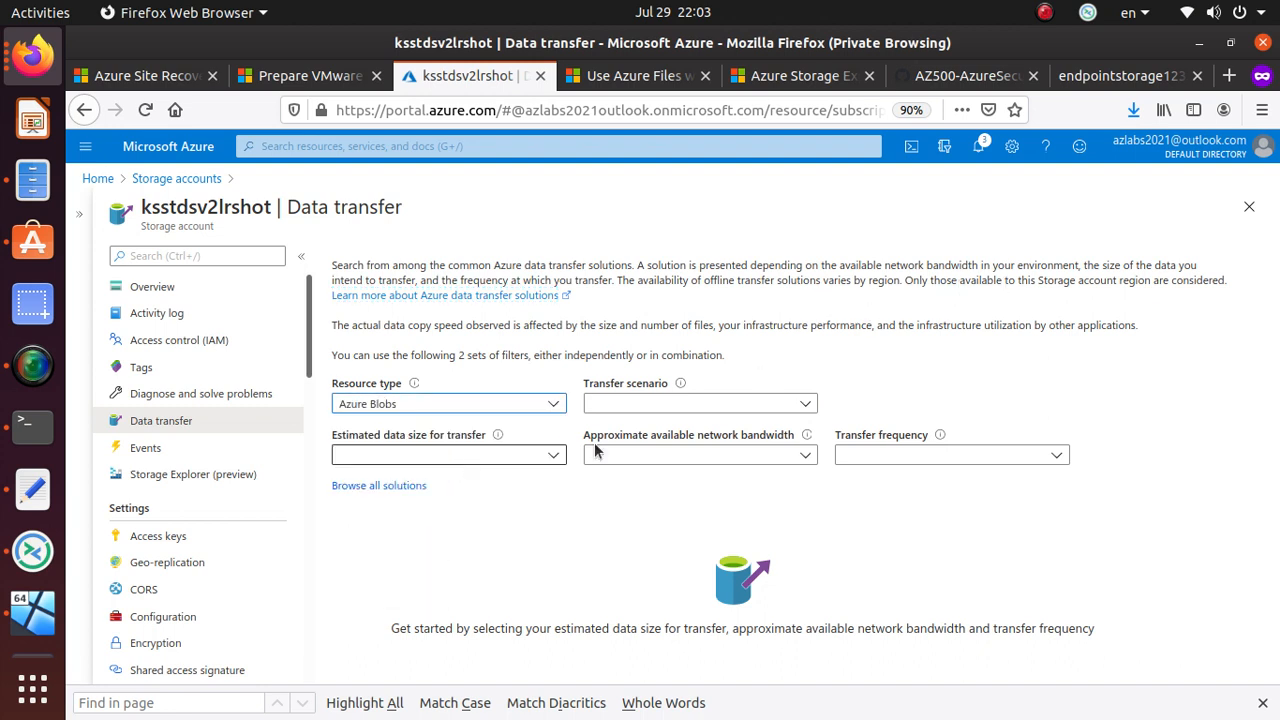
pyautogui.click(760, 403)
pyautogui.click(710, 428)
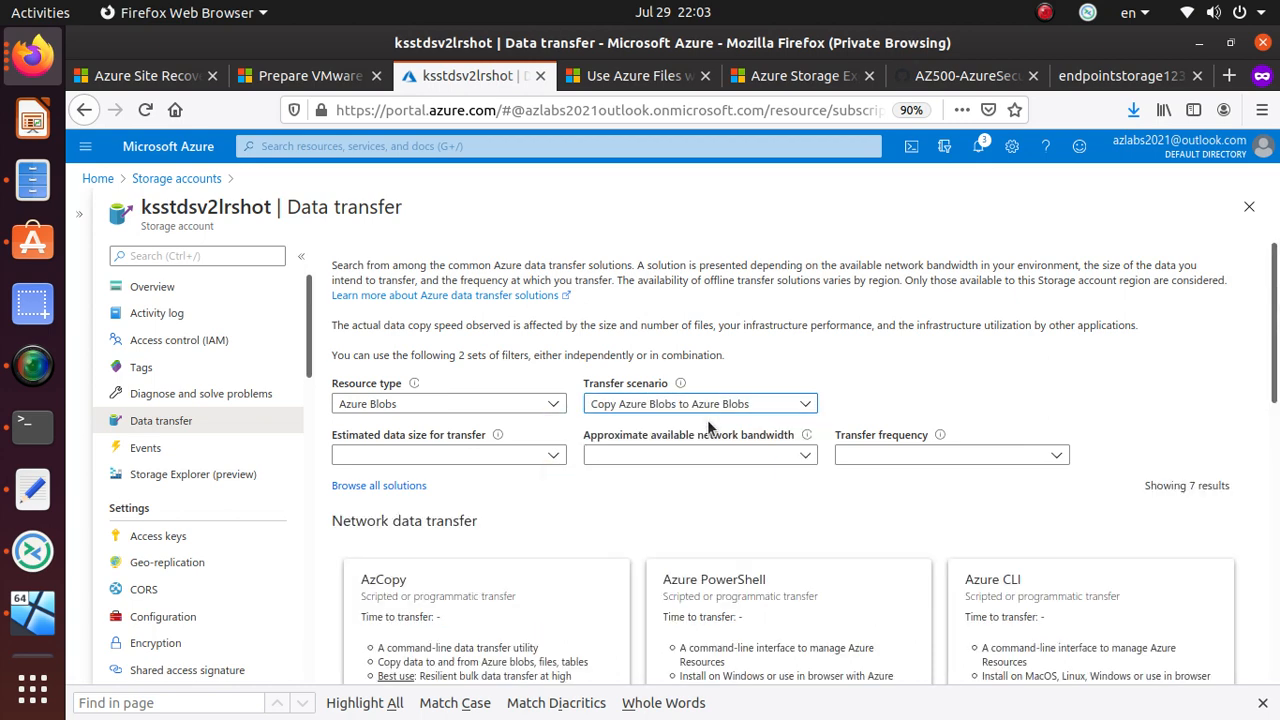
pyautogui.scroll(-3, 374, 515)
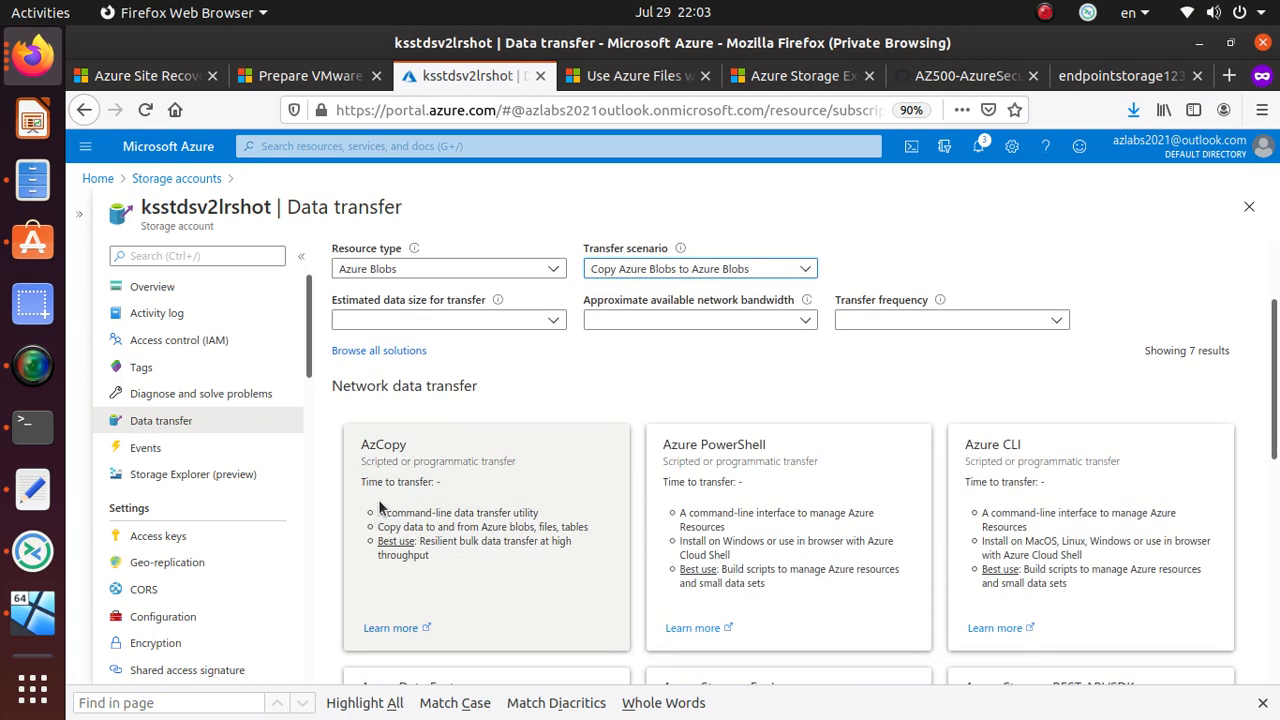
pyautogui.scroll(3, 457, 583)
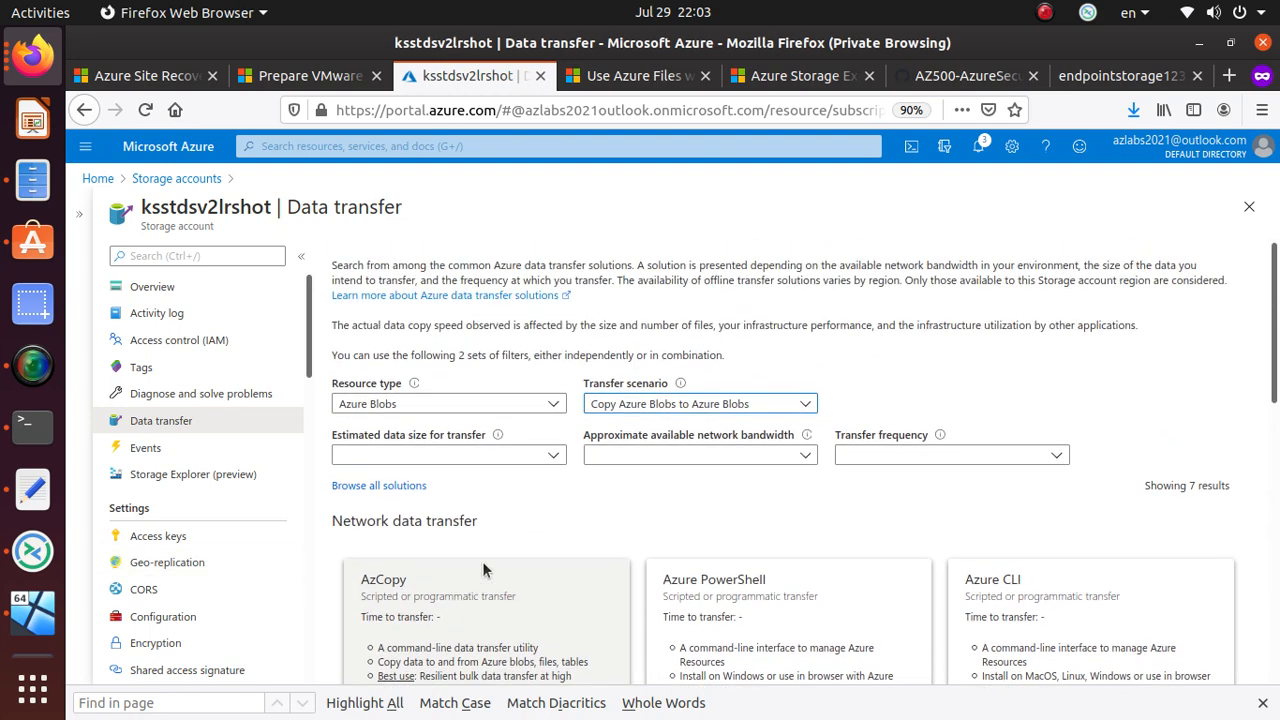
# - Set data size to 50 TB, bandwidth to 100 Gbps and frequency to Once
pyautogui.click(527, 455)
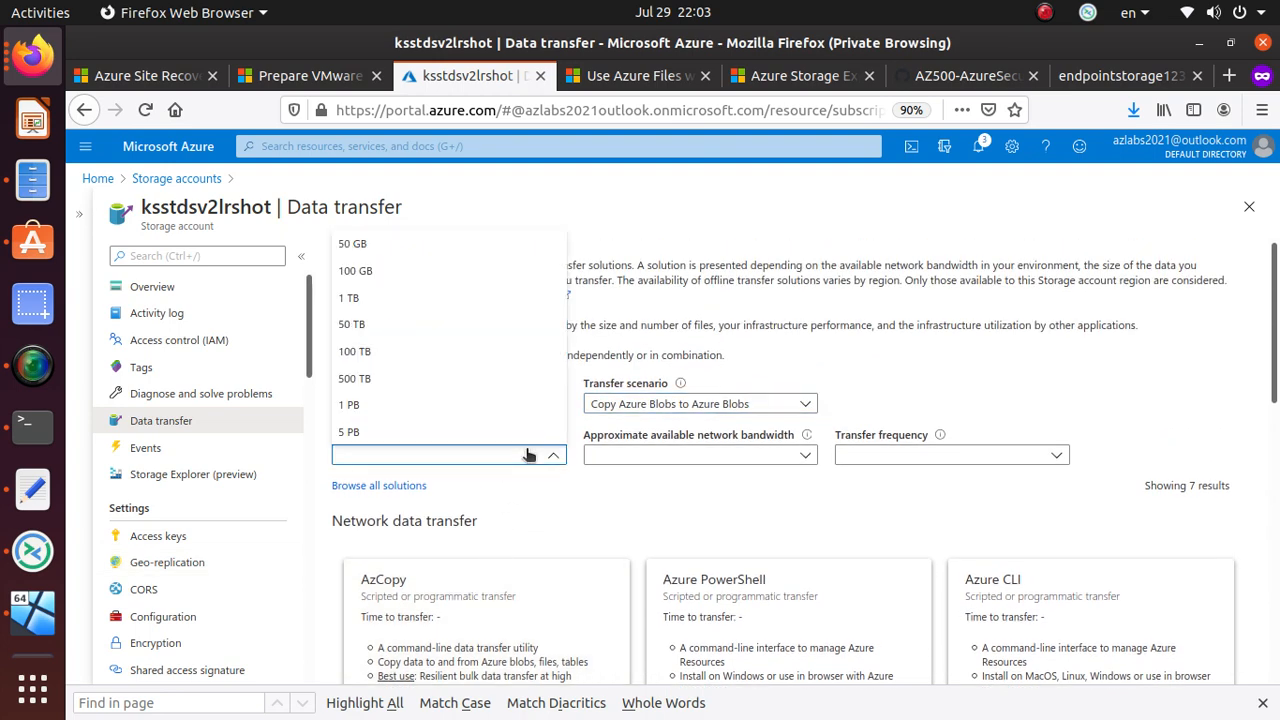
pyautogui.click(415, 335)
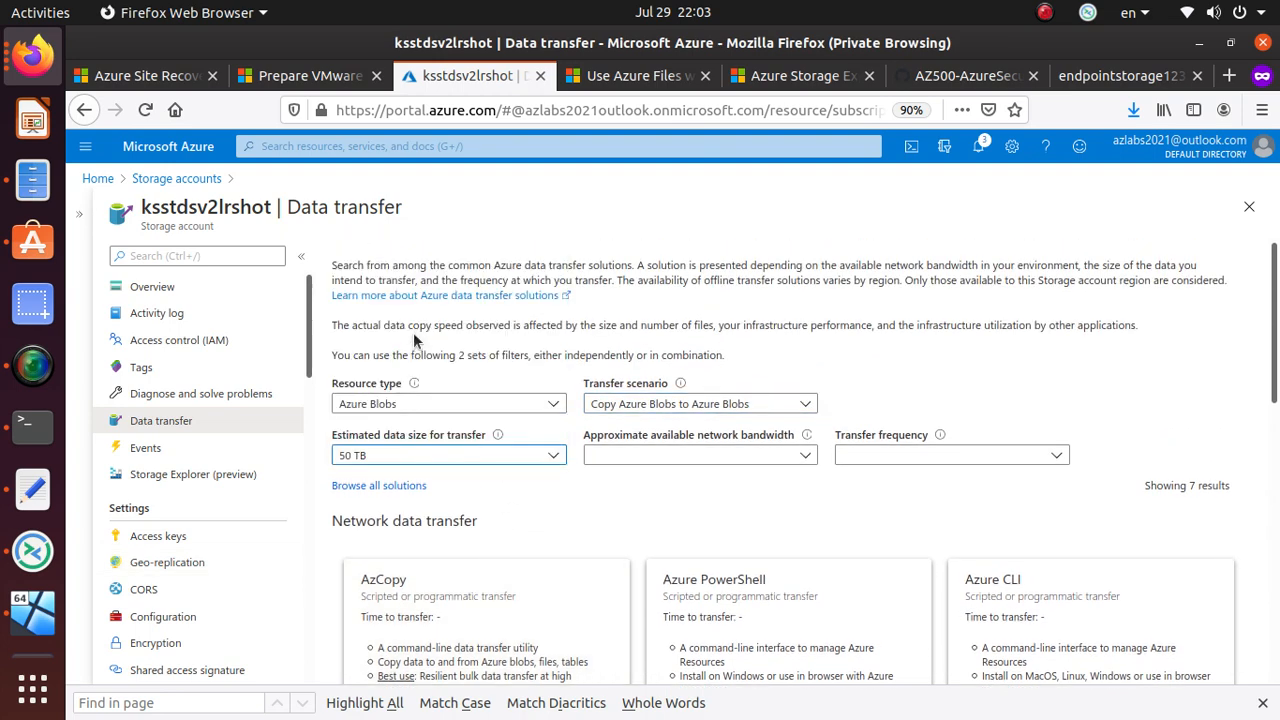
pyautogui.click(755, 455)
pyautogui.click(697, 420)
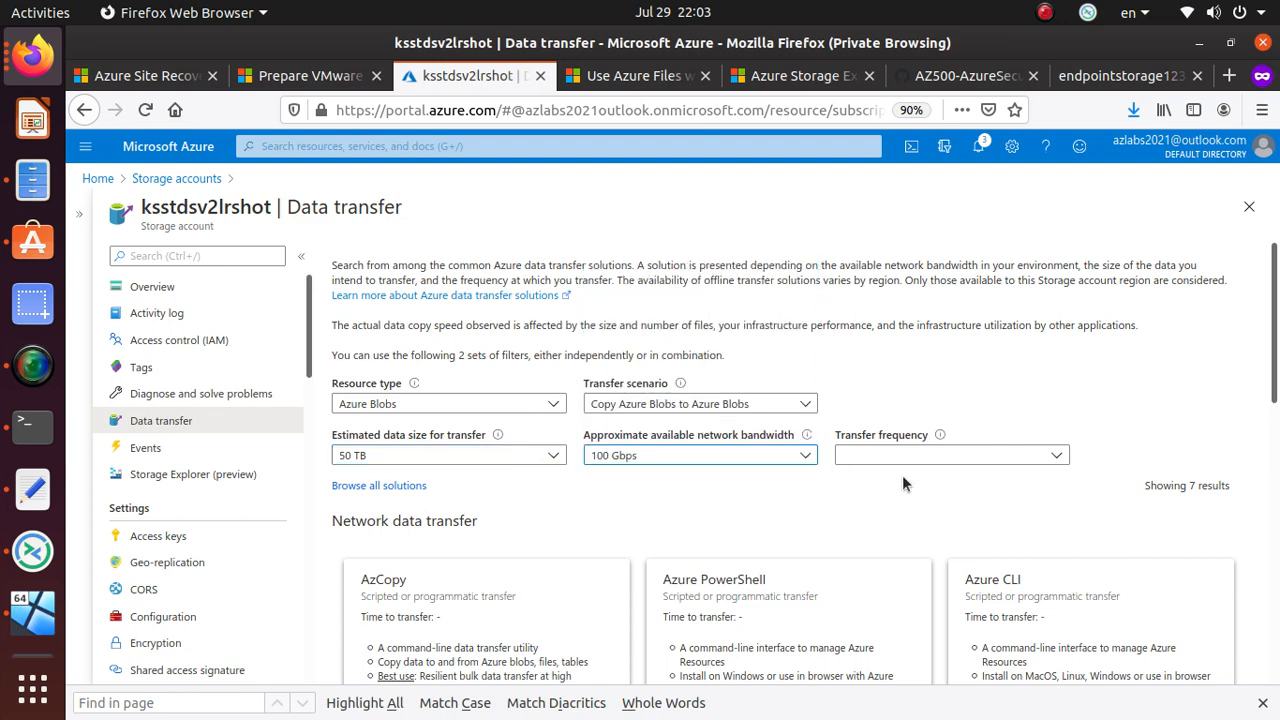
pyautogui.click(902, 456)
pyautogui.click(894, 482)
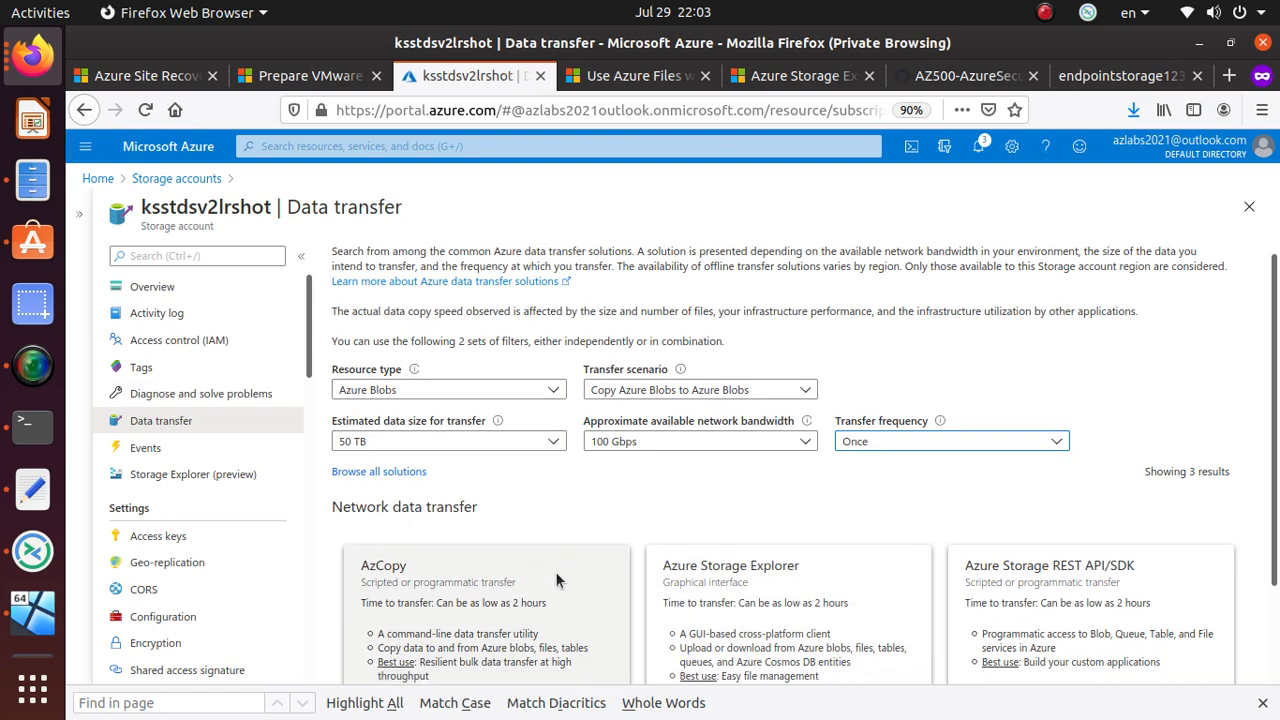
pyautogui.scroll(-2, 554, 570)
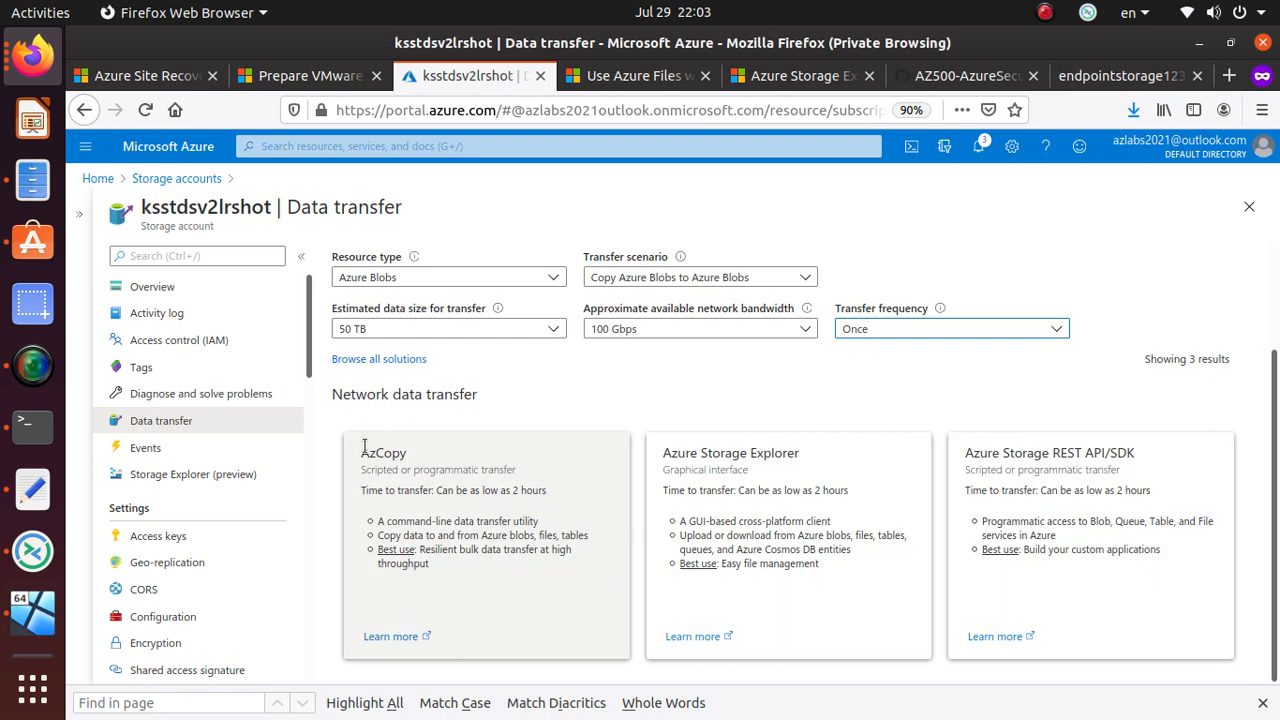
pyautogui.scroll(2, 364, 447)
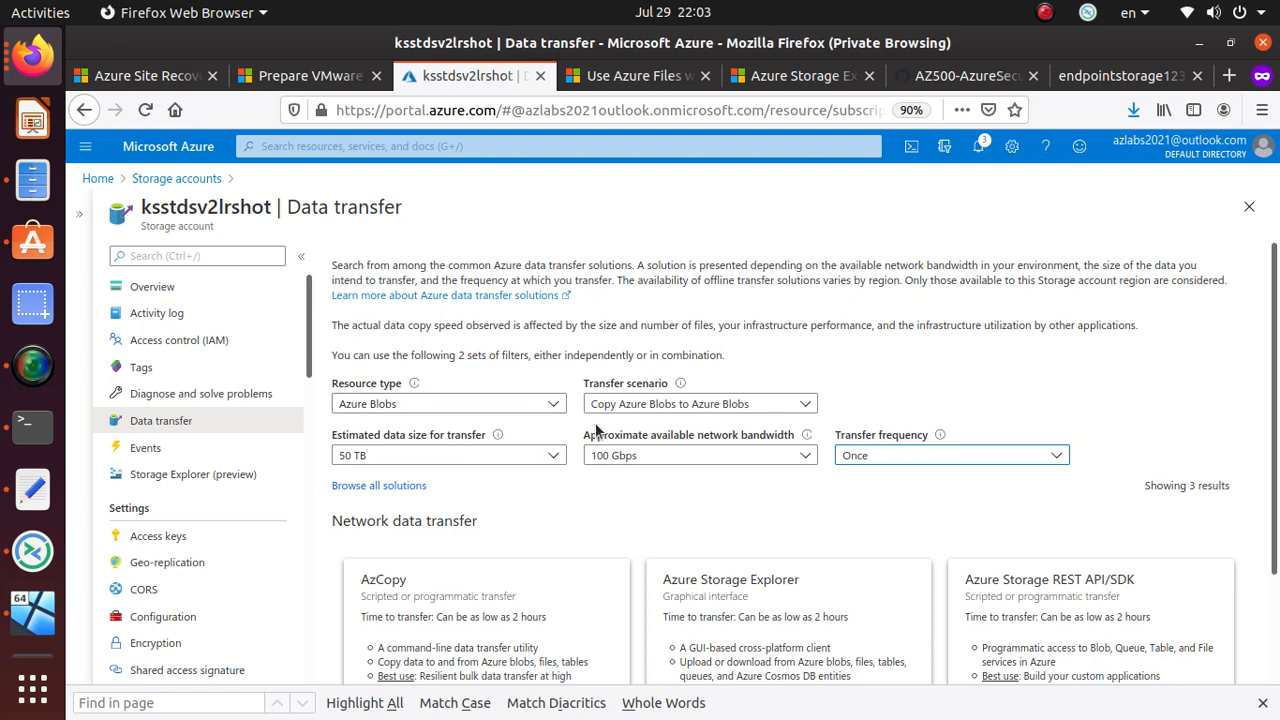
# - Try the Azure Files and Data Lake Gen2 scenarios, then choose Download Azure Blobs to Local/On-Premise
pyautogui.click(719, 405)
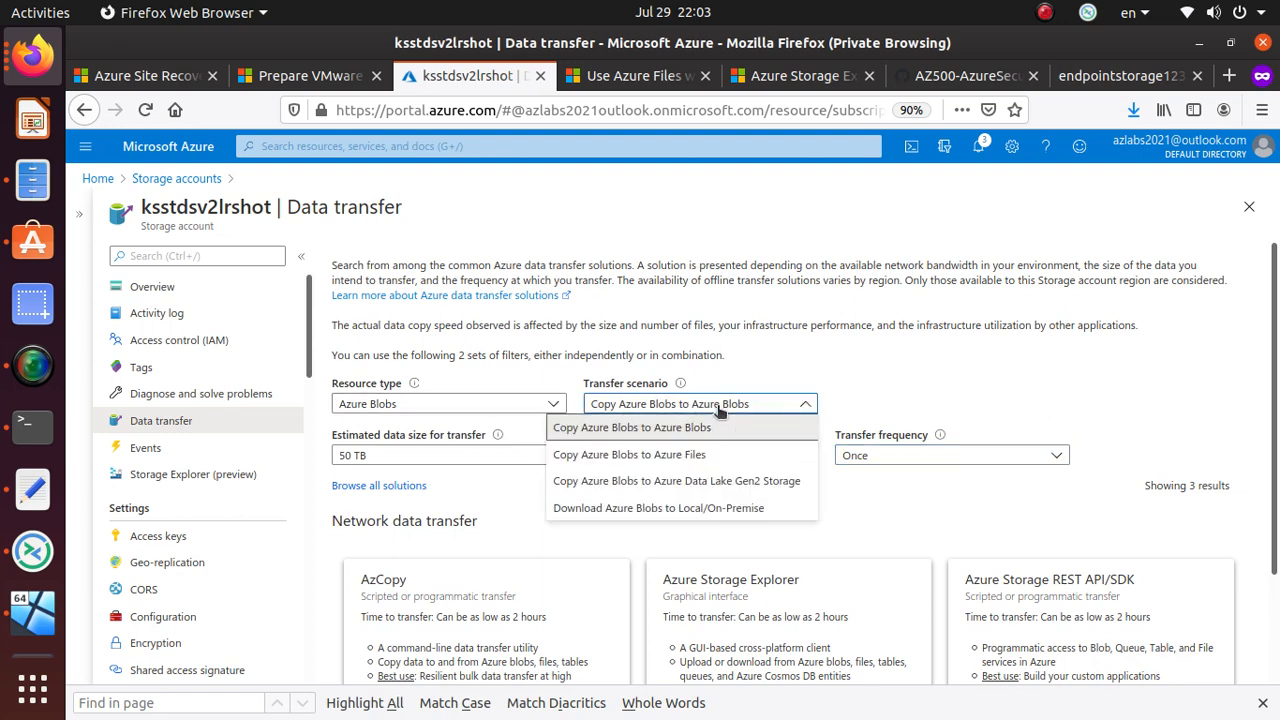
pyautogui.click(692, 455)
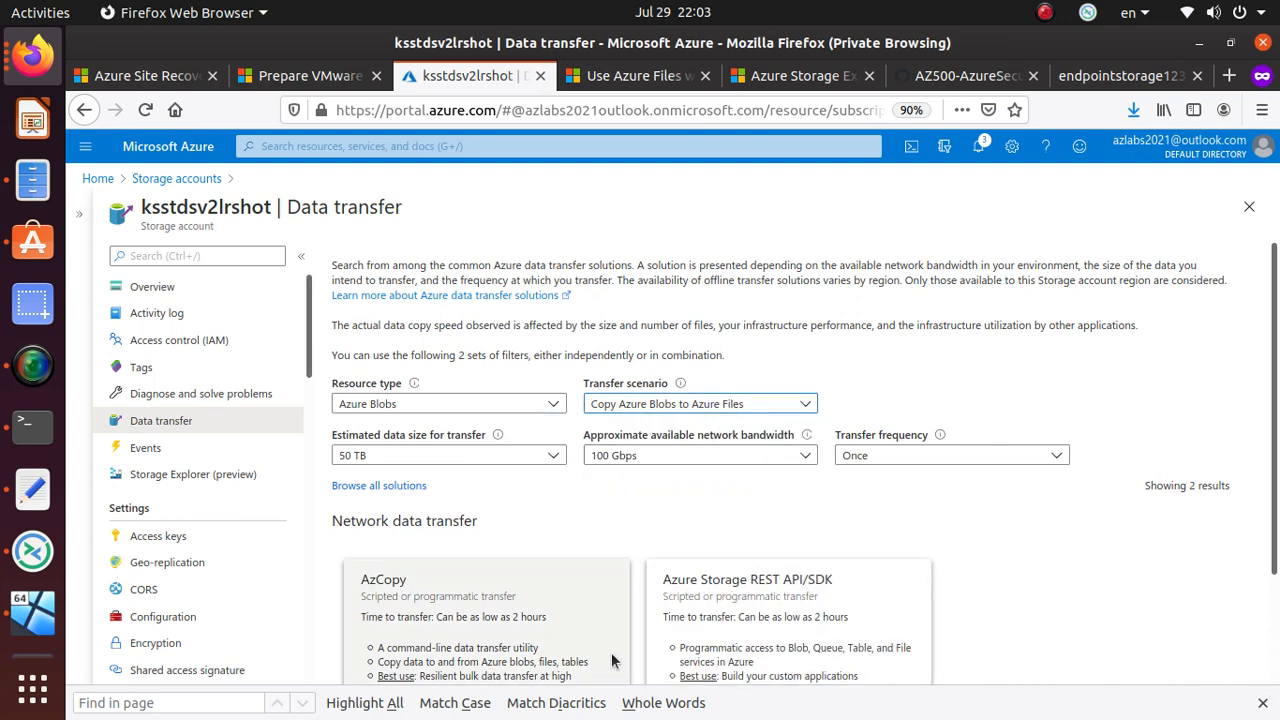
pyautogui.click(712, 404)
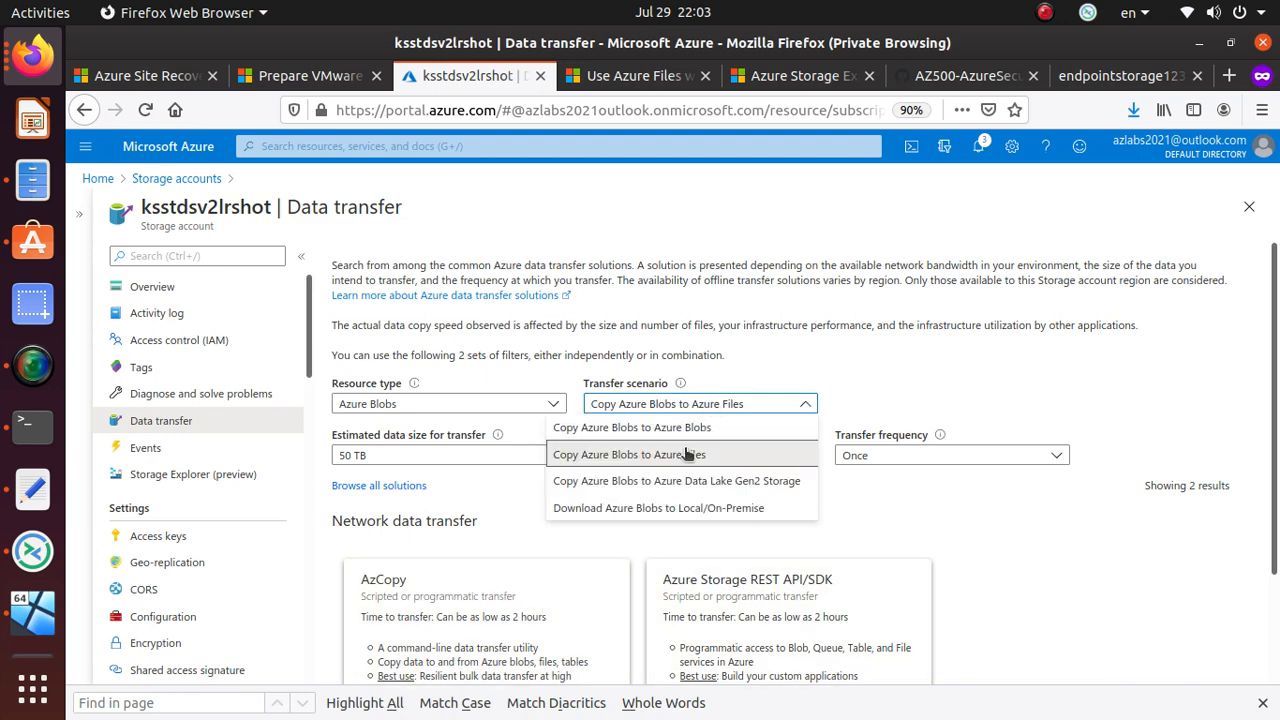
pyautogui.click(785, 482)
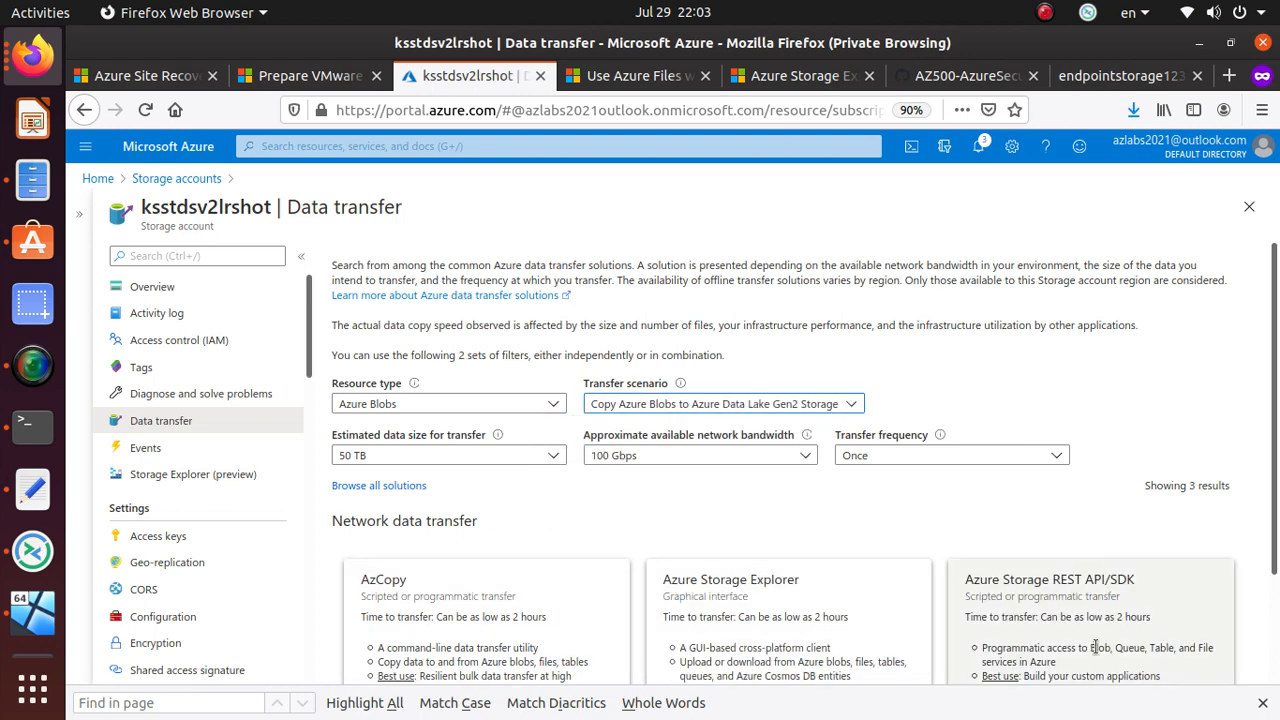
pyautogui.click(748, 410)
pyautogui.click(668, 510)
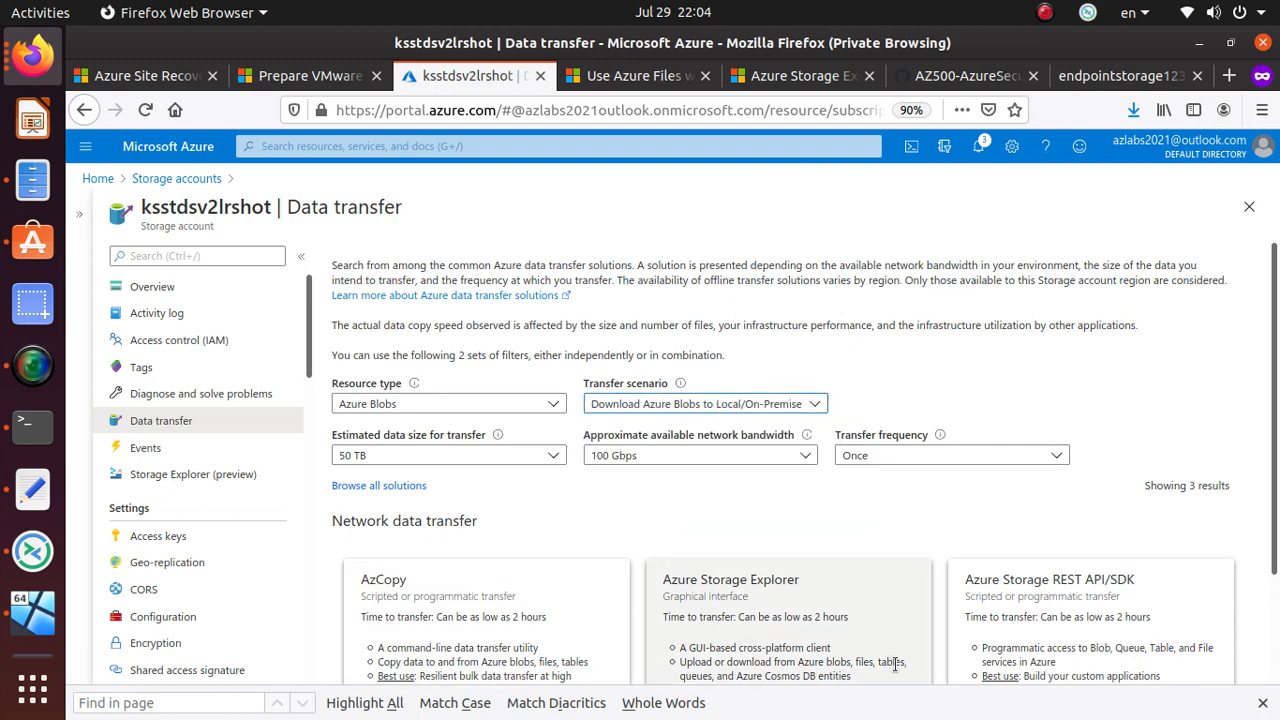
# - Lower the data size to 50 GB and review the AzCopy, PowerShell and Azure CLI solutions
pyautogui.click(520, 456)
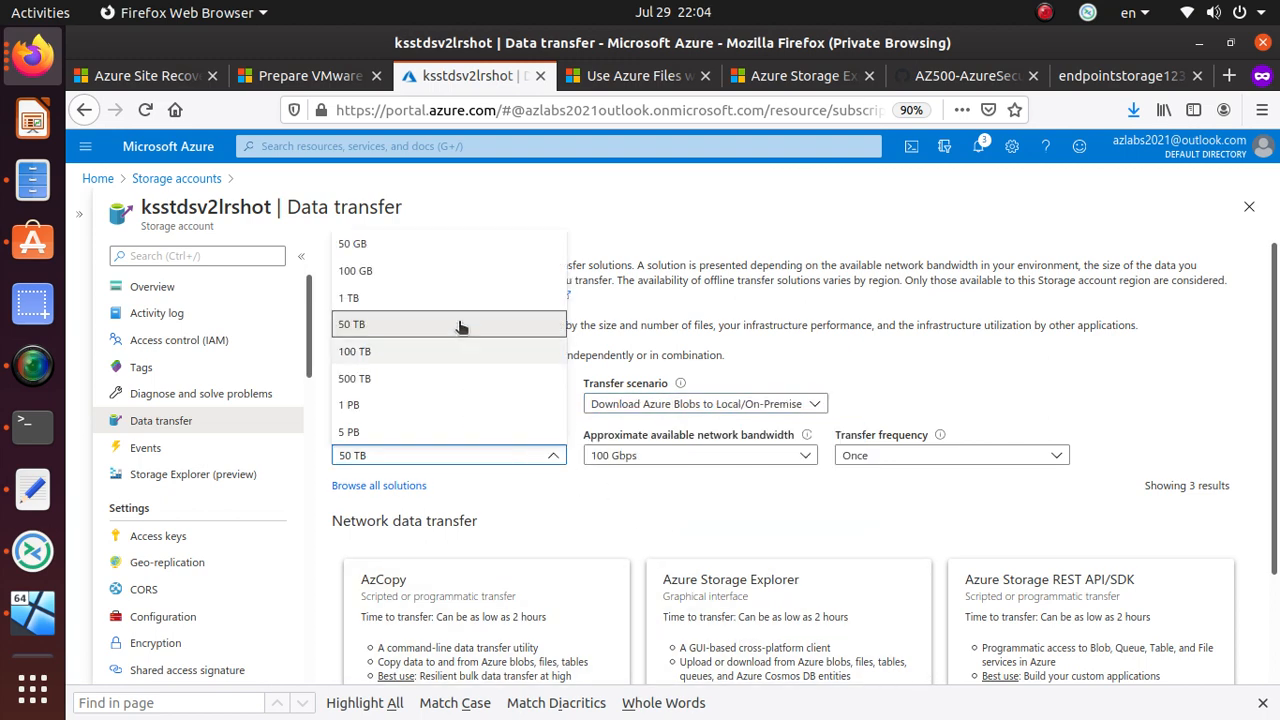
pyautogui.click(455, 243)
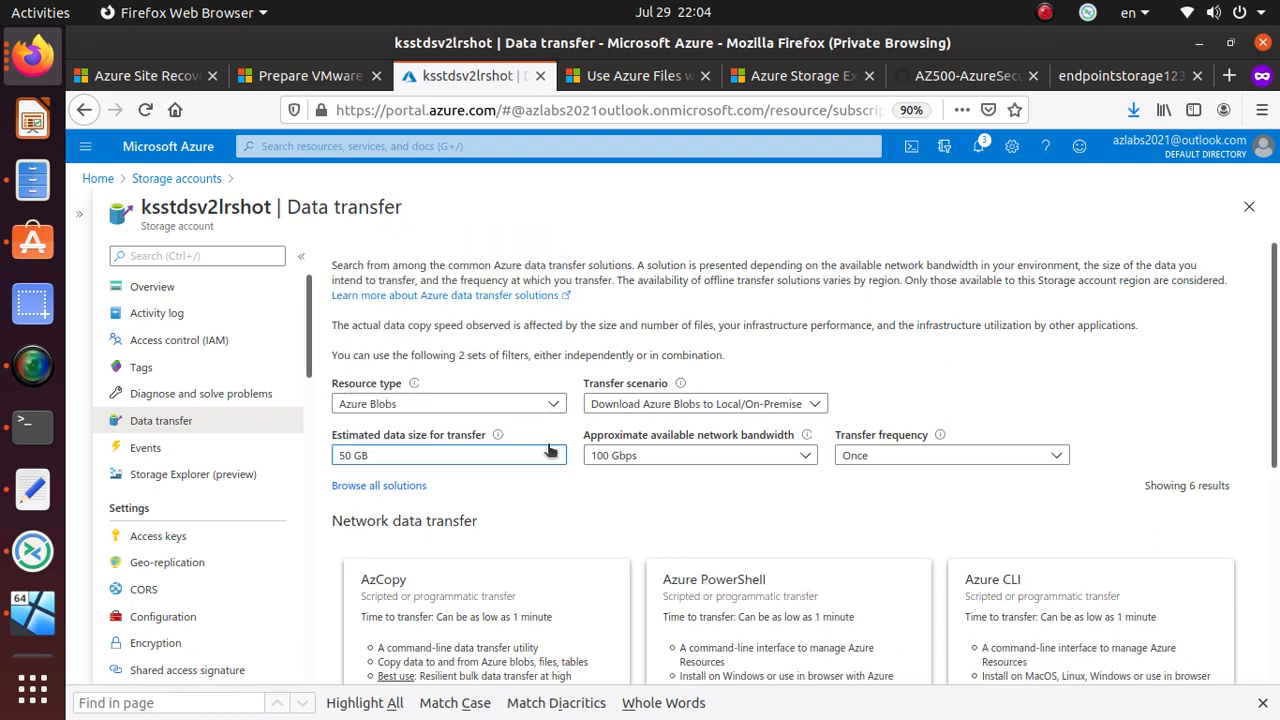
pyautogui.click(720, 456)
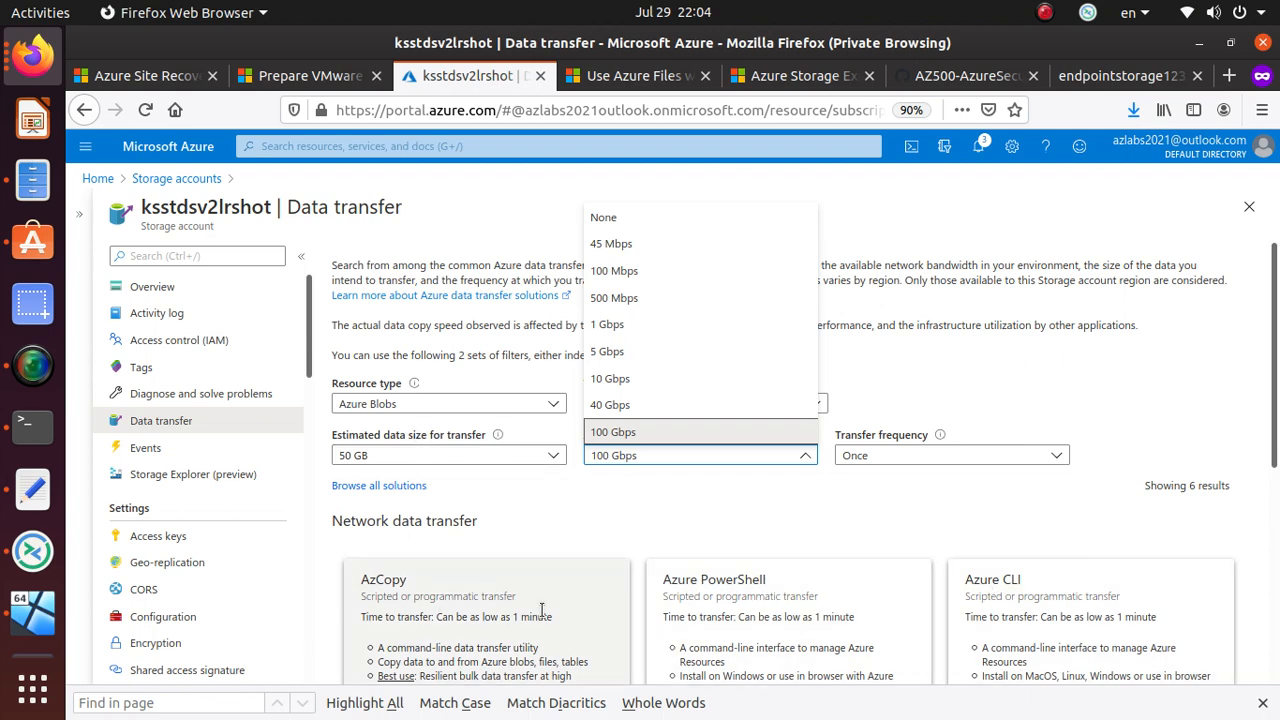
pyautogui.doubleClick(405, 580)
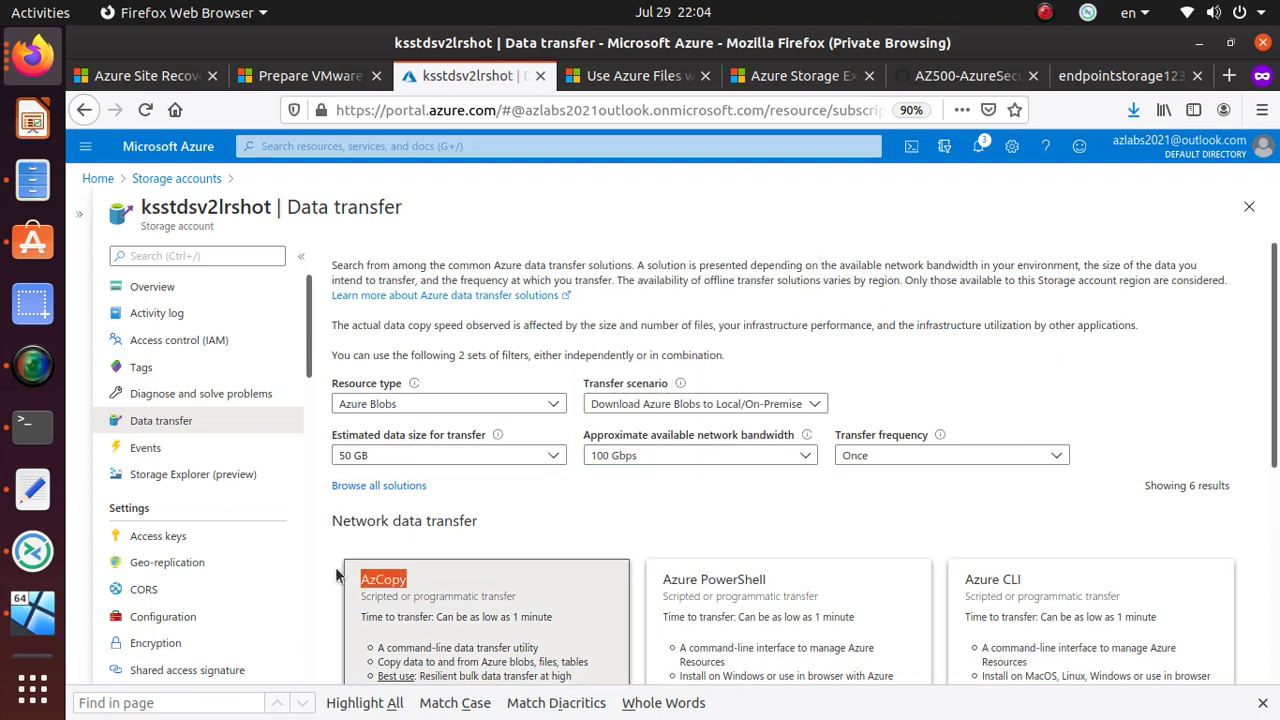
pyautogui.doubleClick(712, 582)
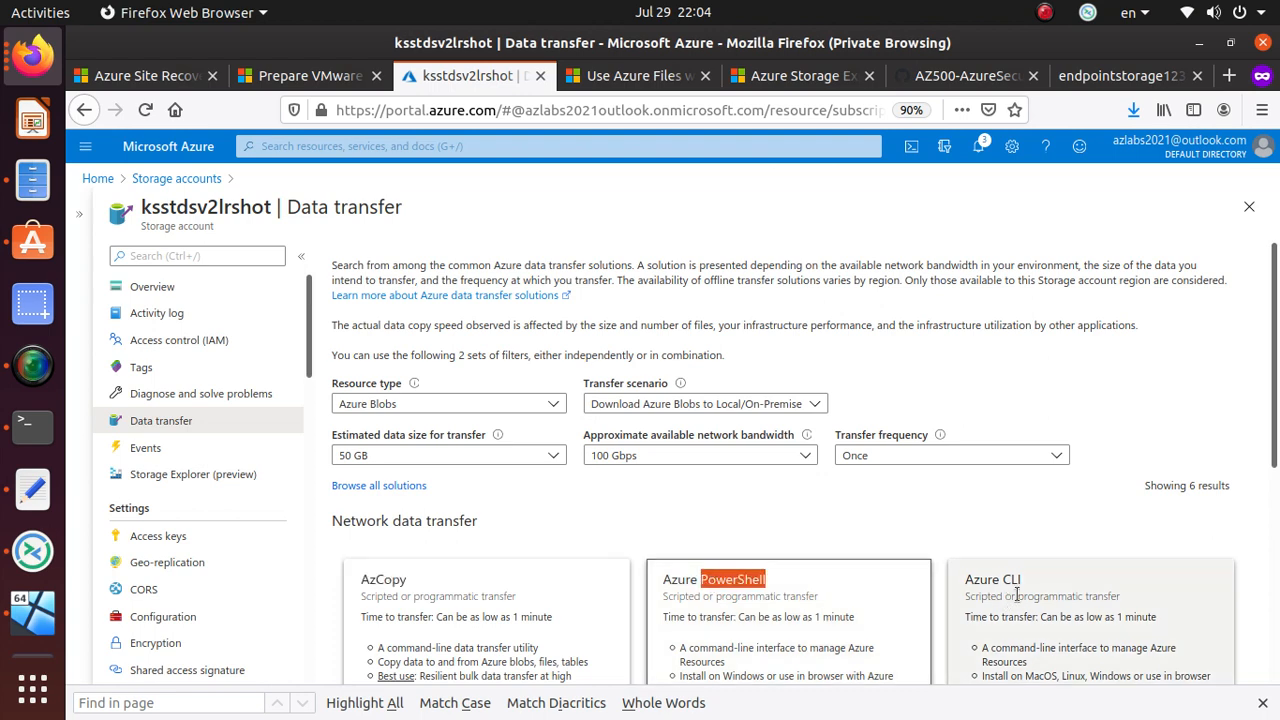
pyautogui.tripleClick(1000, 577)
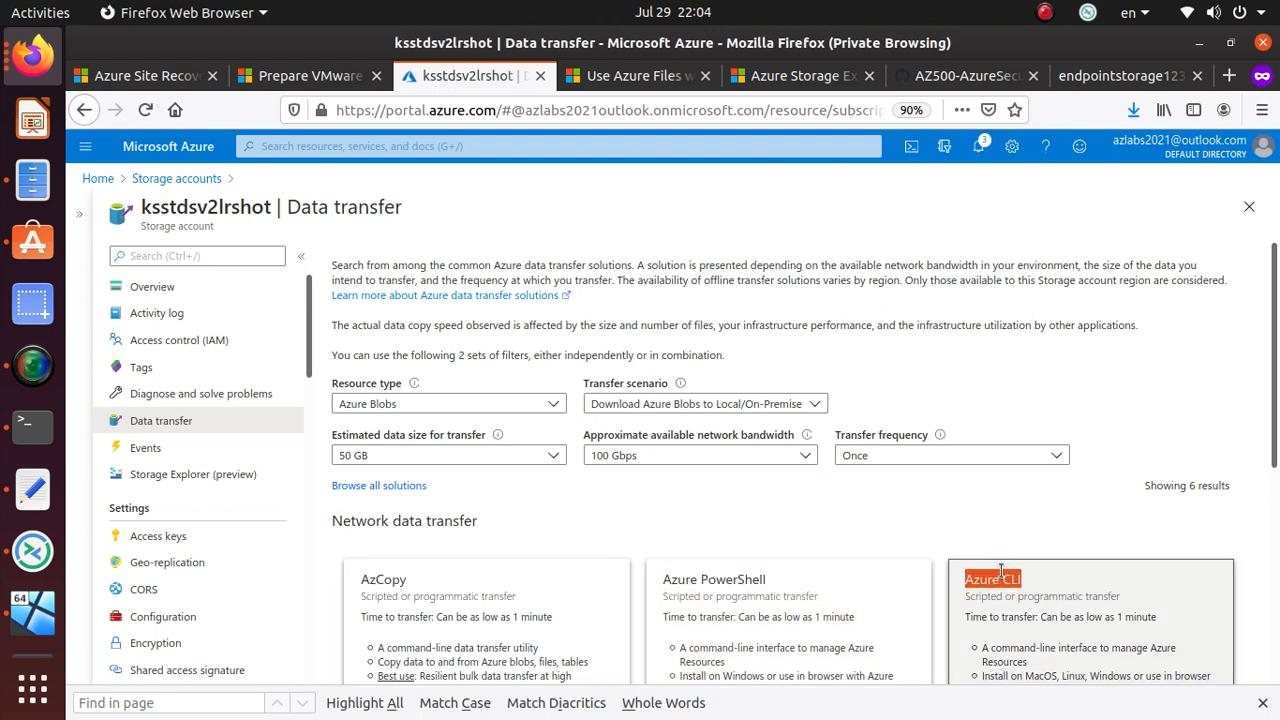
pyautogui.click(806, 404)
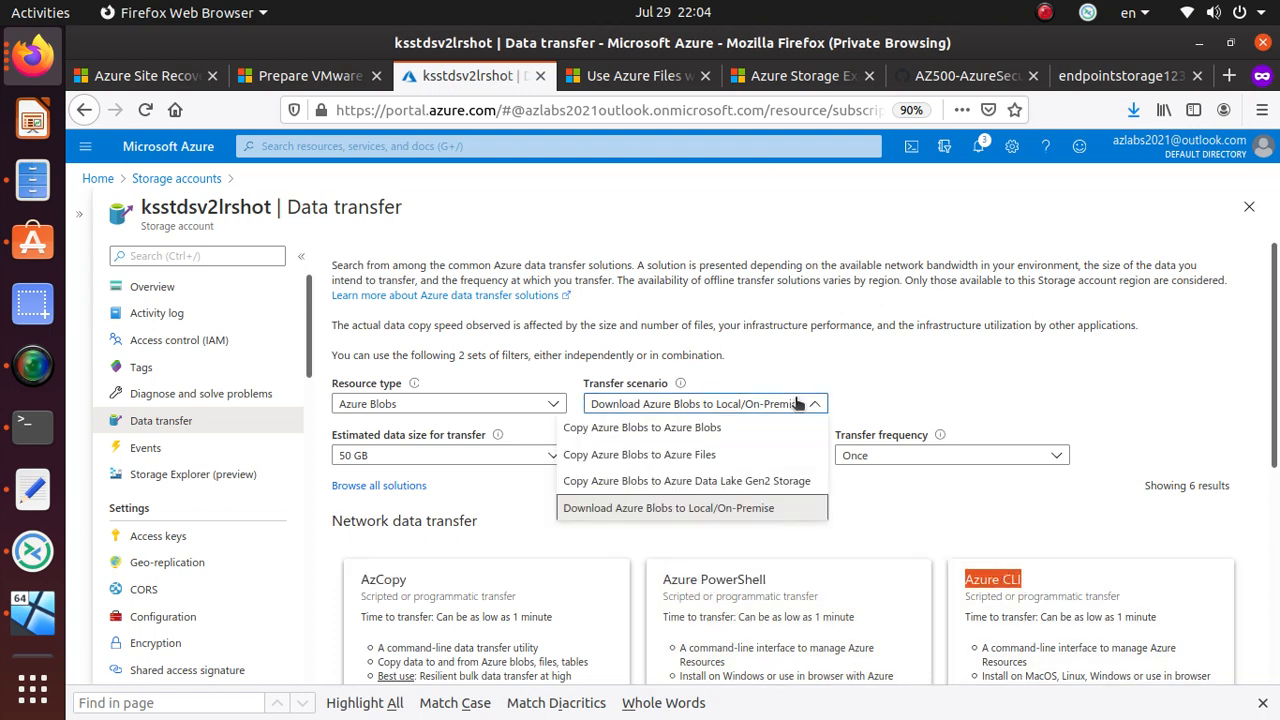
pyautogui.click(736, 512)
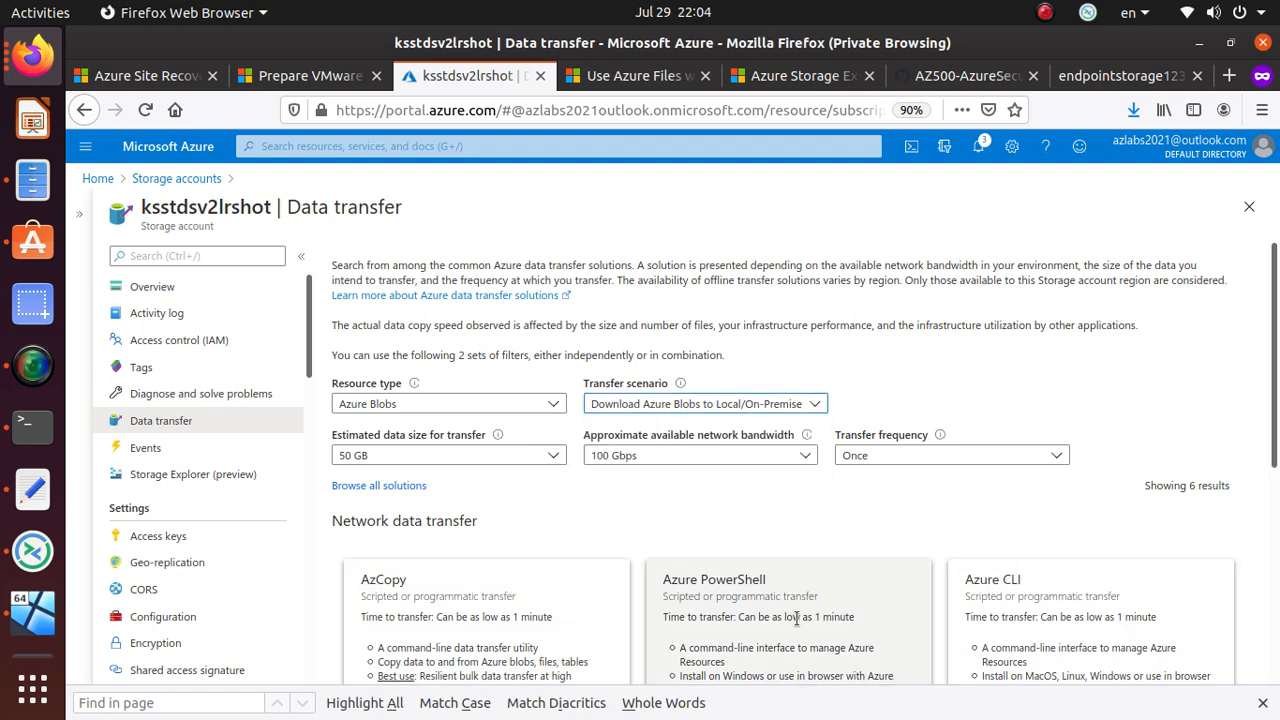
pyautogui.scroll(-3, 797, 620)
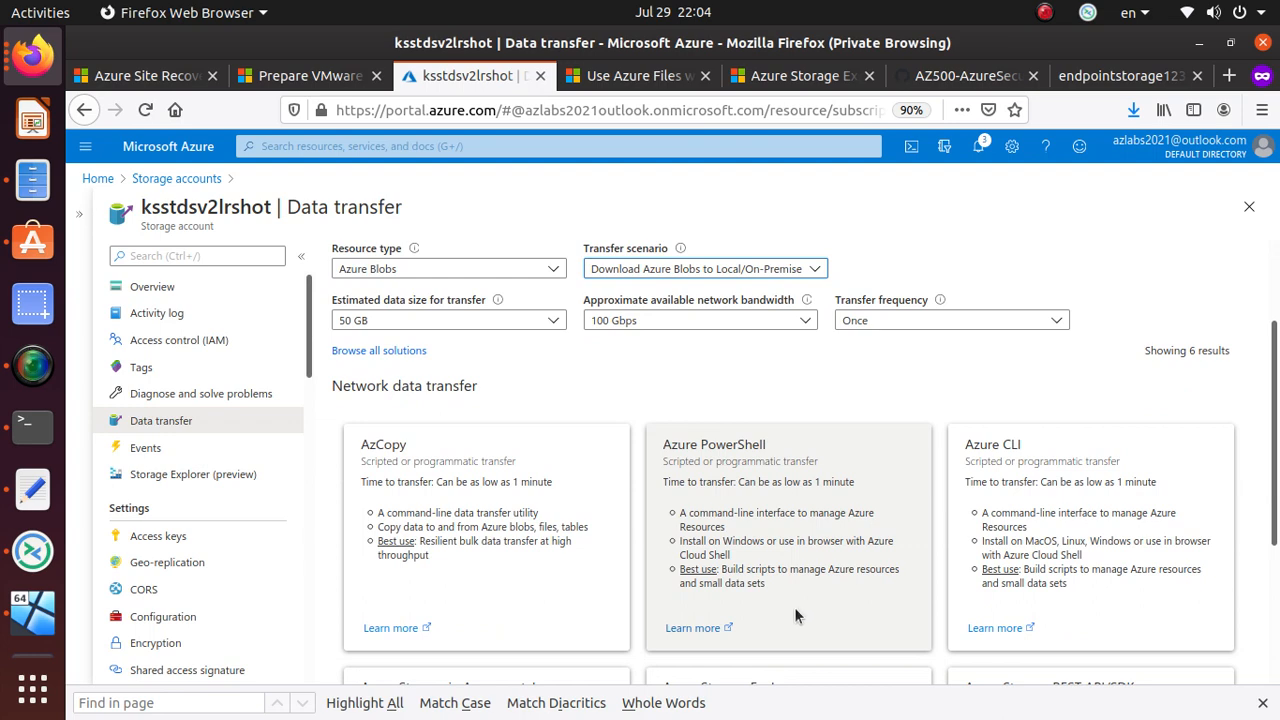
# - Browse the Events page templates, then open Access keys showing key1 and key2
pyautogui.click(158, 451)
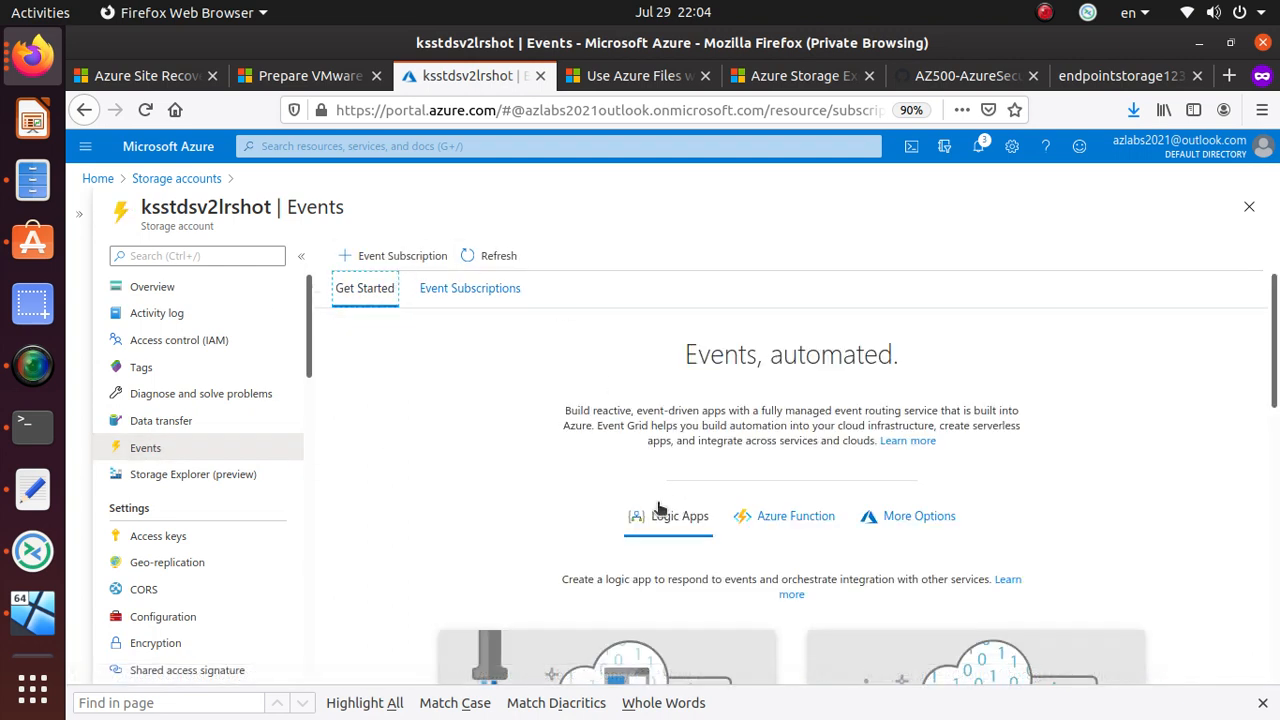
pyautogui.scroll(-3, 608, 508)
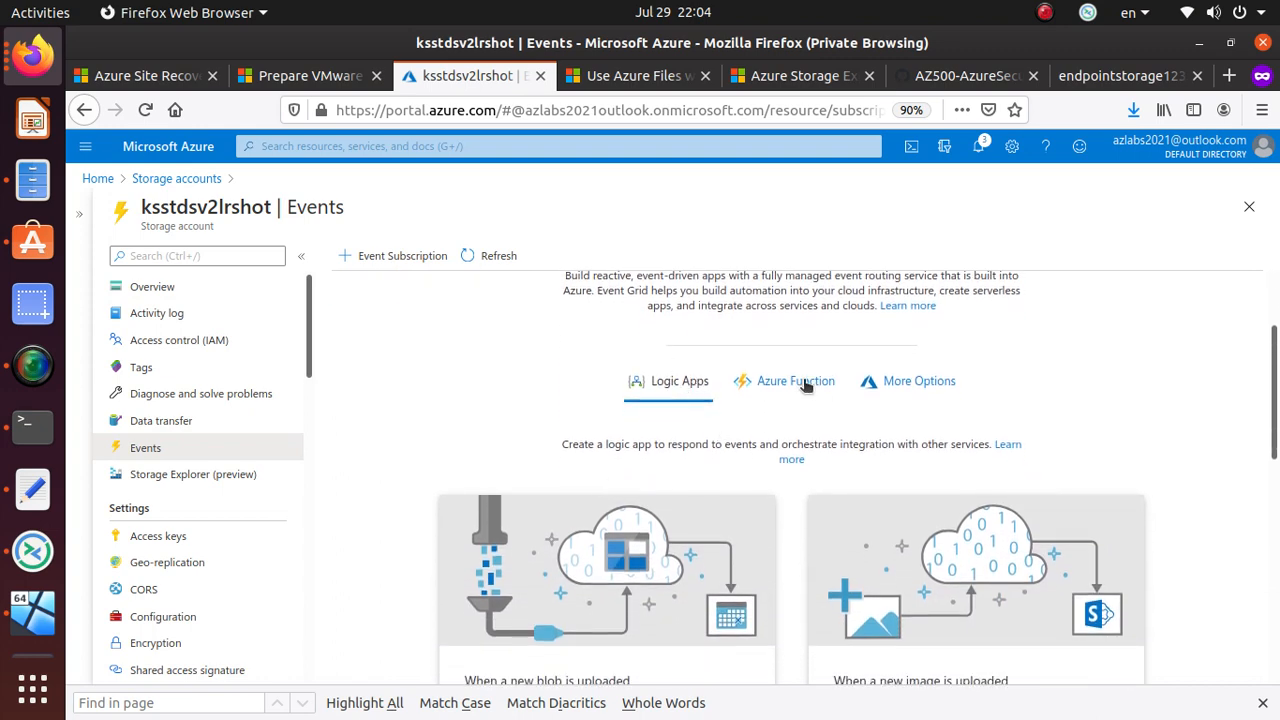
pyautogui.scroll(-5, 507, 507)
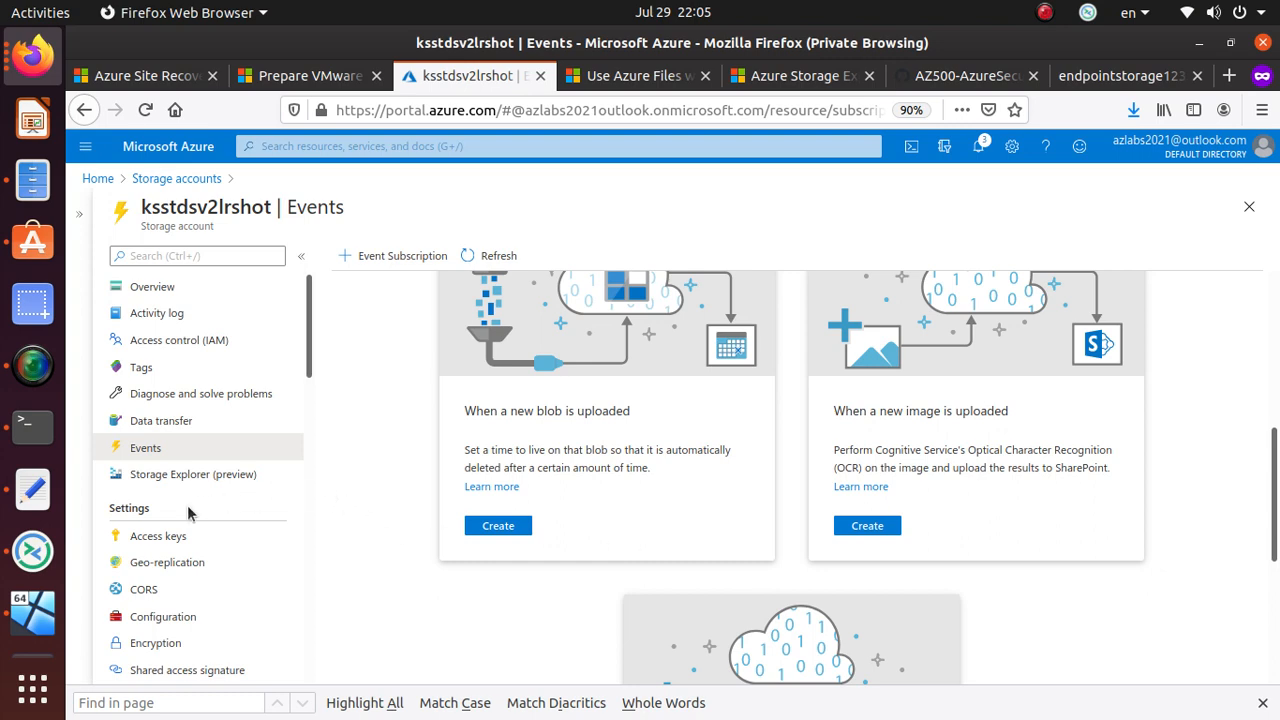
pyautogui.scroll(-2, 255, 509)
pyautogui.click(230, 440)
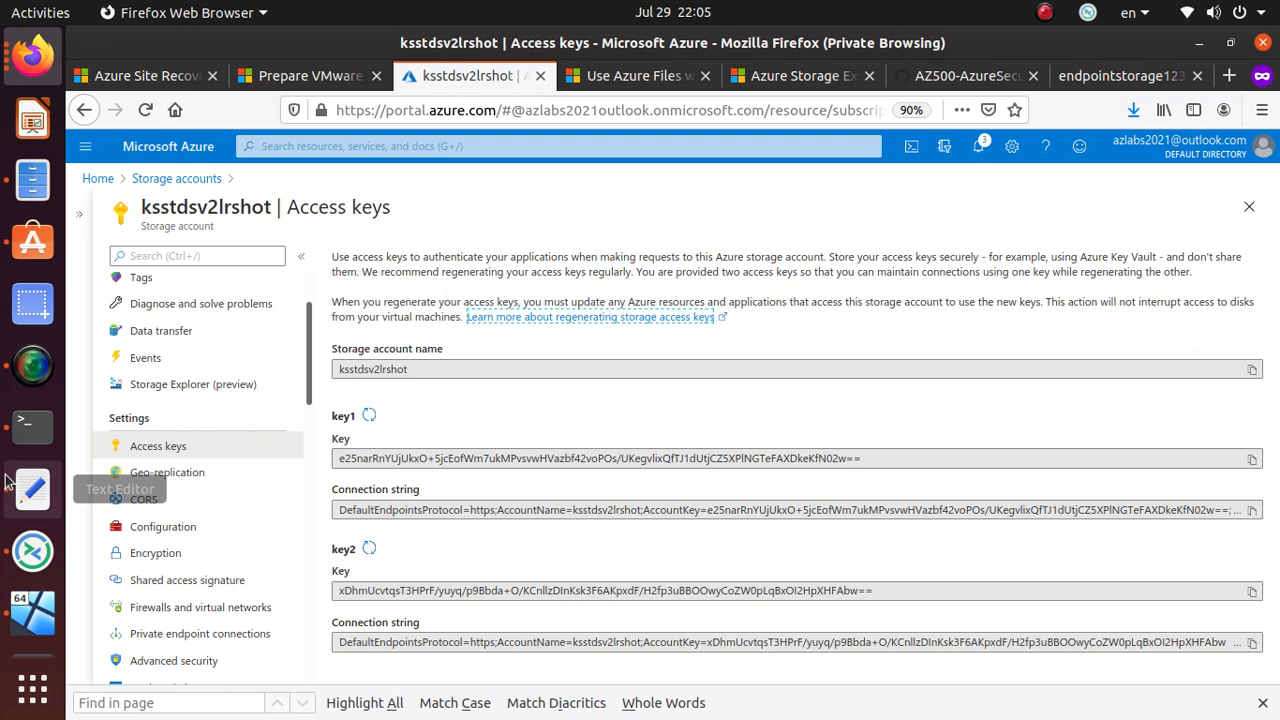
# - In the Windows VM, return to the ksstdsv2lrshot overview and choose to open it in Storage Explorer
pyautogui.click(30, 630)
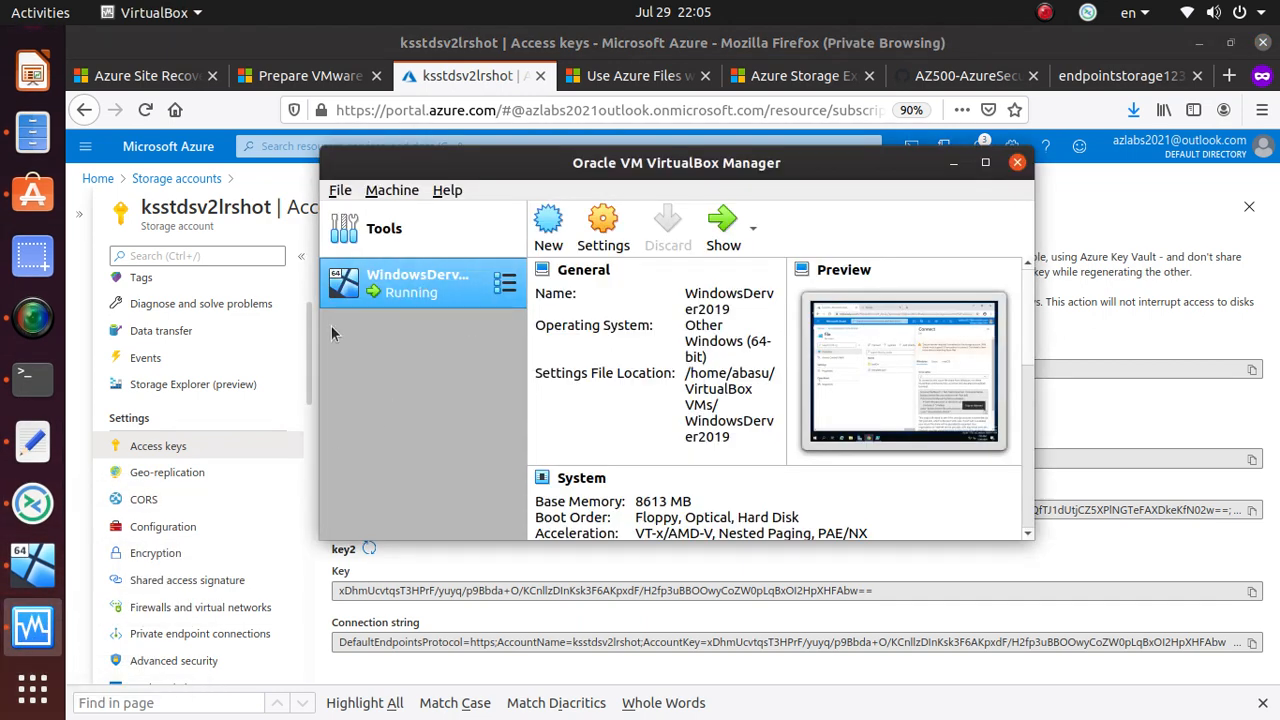
pyautogui.click(722, 228)
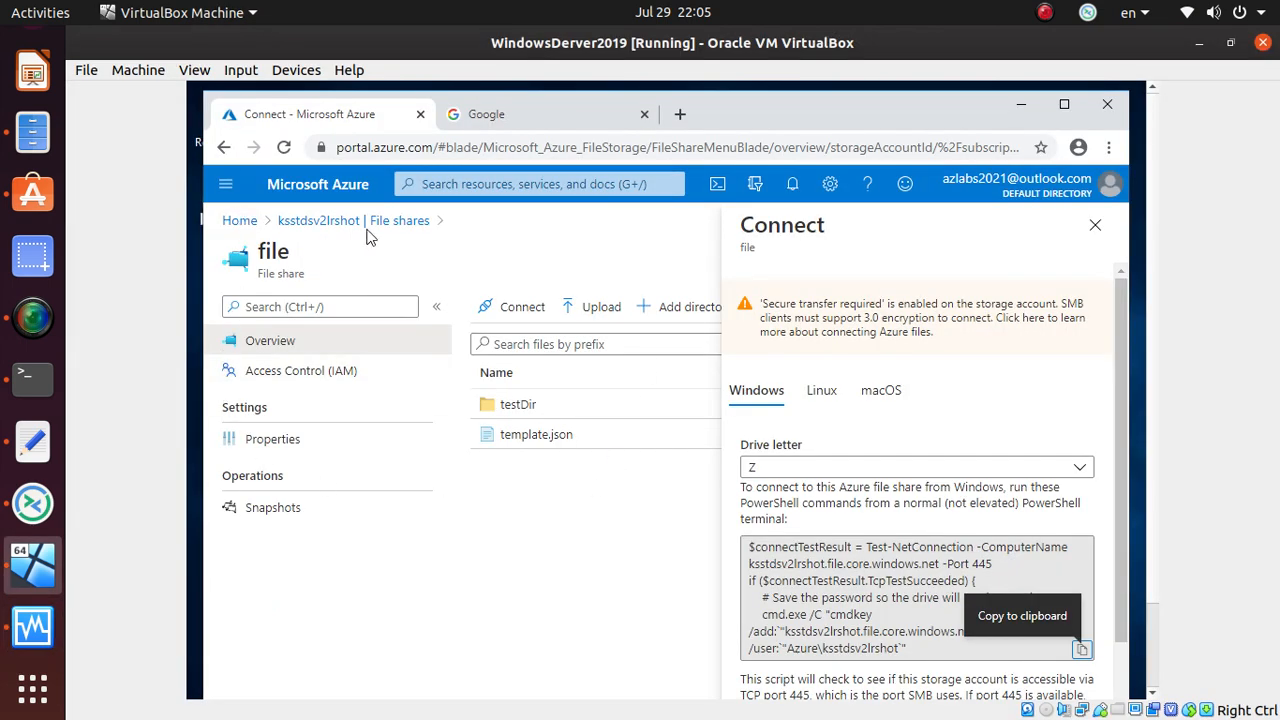
pyautogui.click(333, 226)
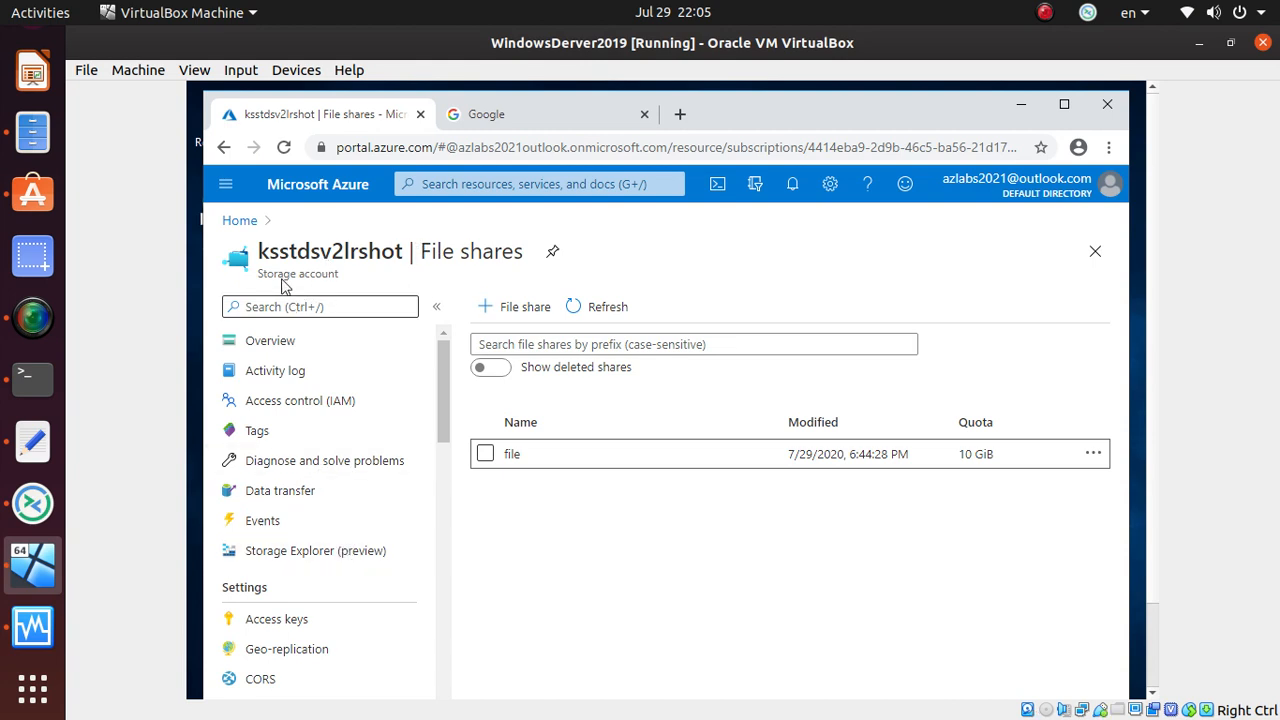
pyautogui.click(317, 340)
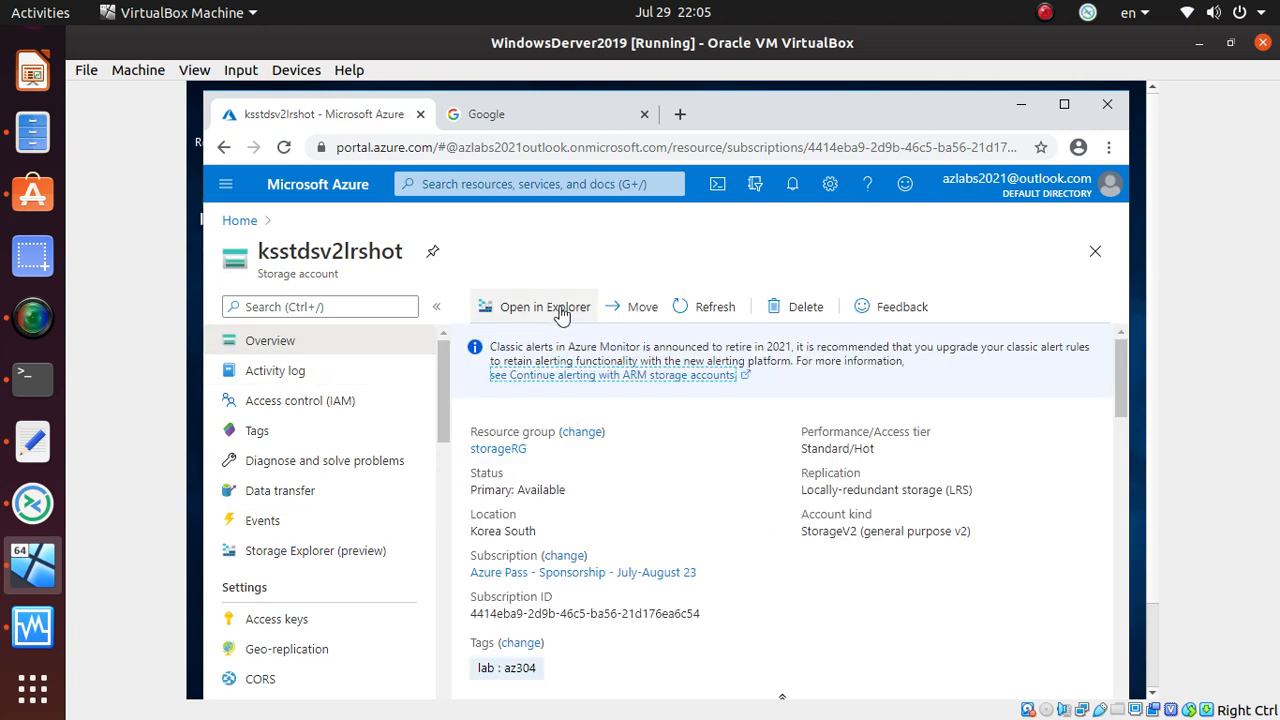
pyautogui.click(545, 307)
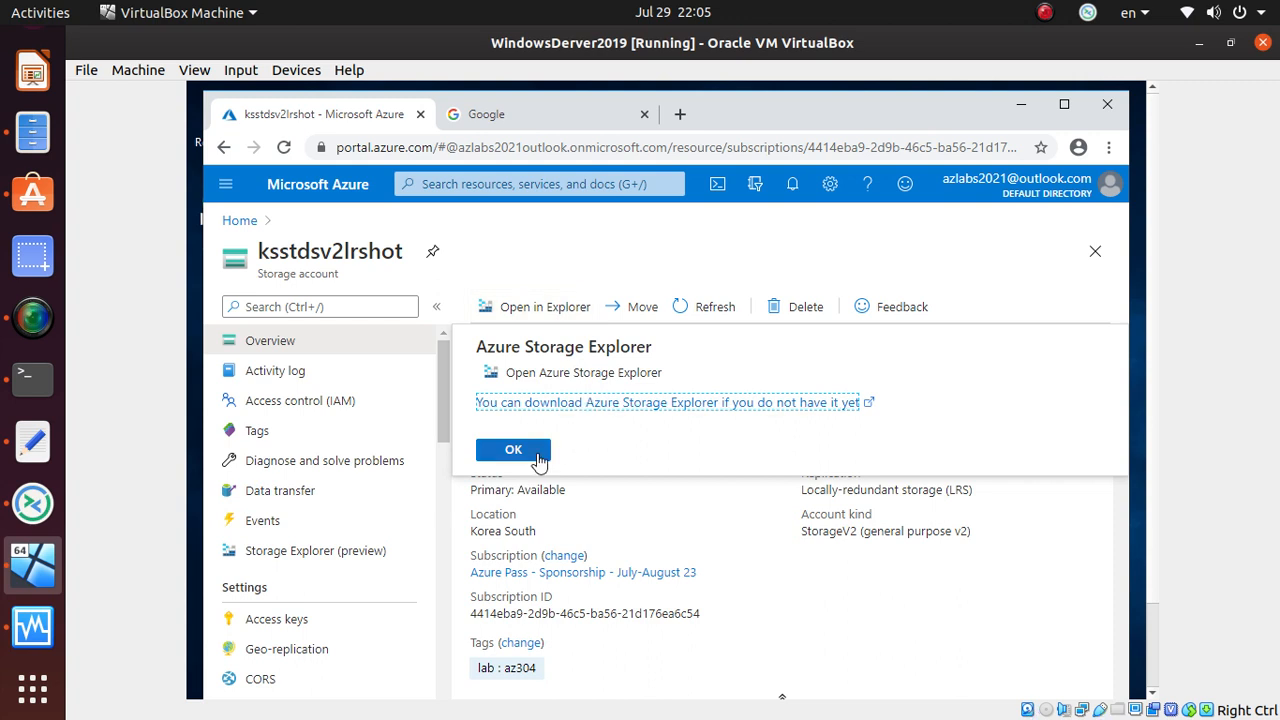
# - Open the Storage Explorer download page and download StorageExplorer.exe for Windows
pyautogui.click(562, 404)
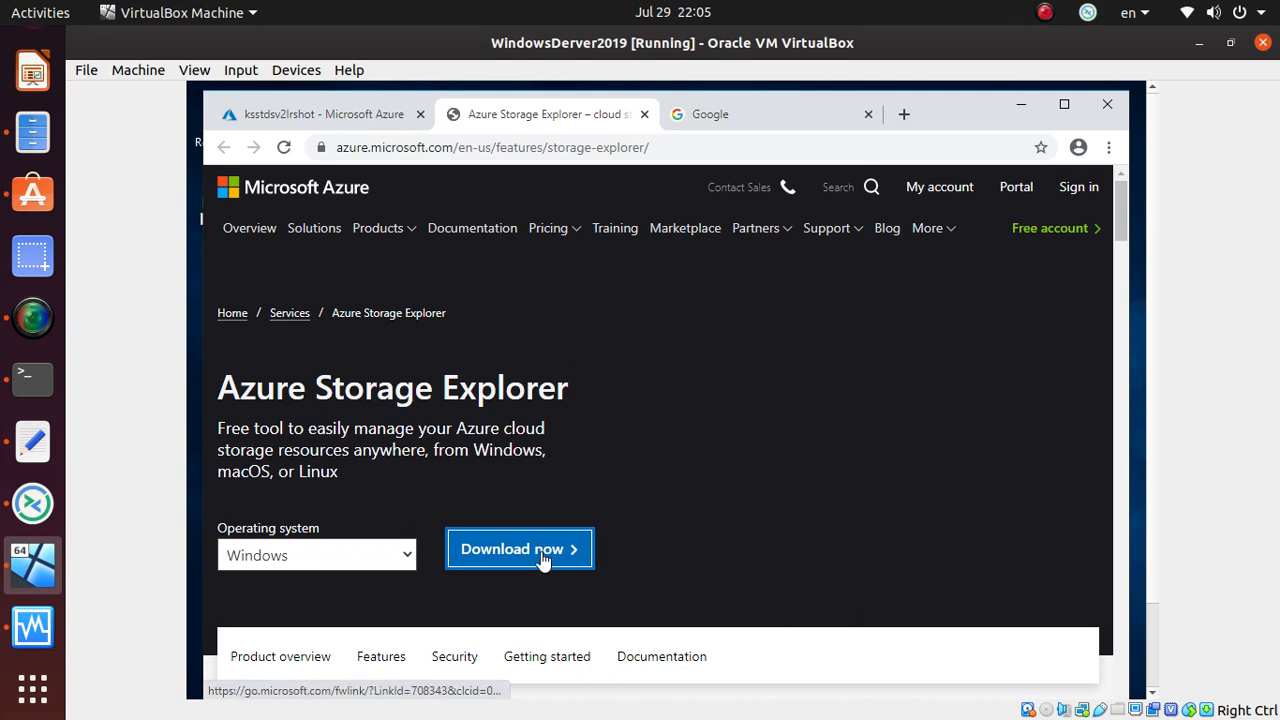
pyautogui.scroll(-4, 761, 505)
pyautogui.scroll(3, 760, 505)
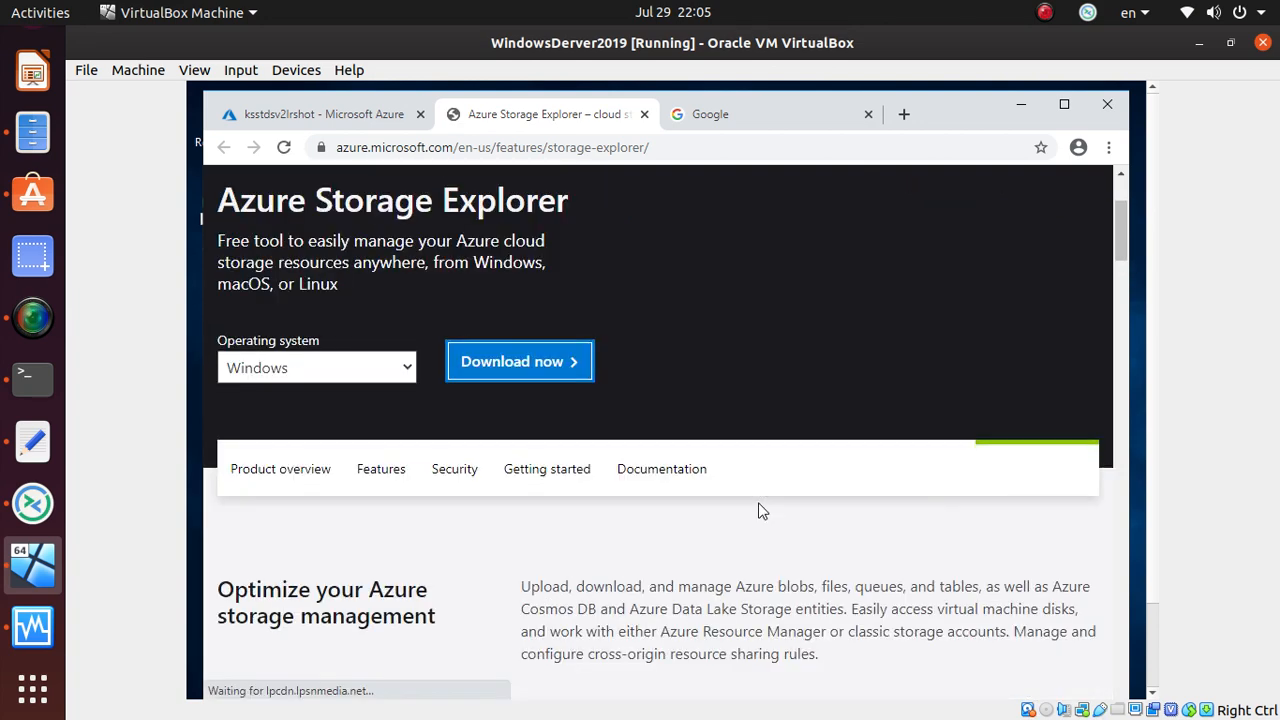
pyautogui.scroll(-15, 759, 510)
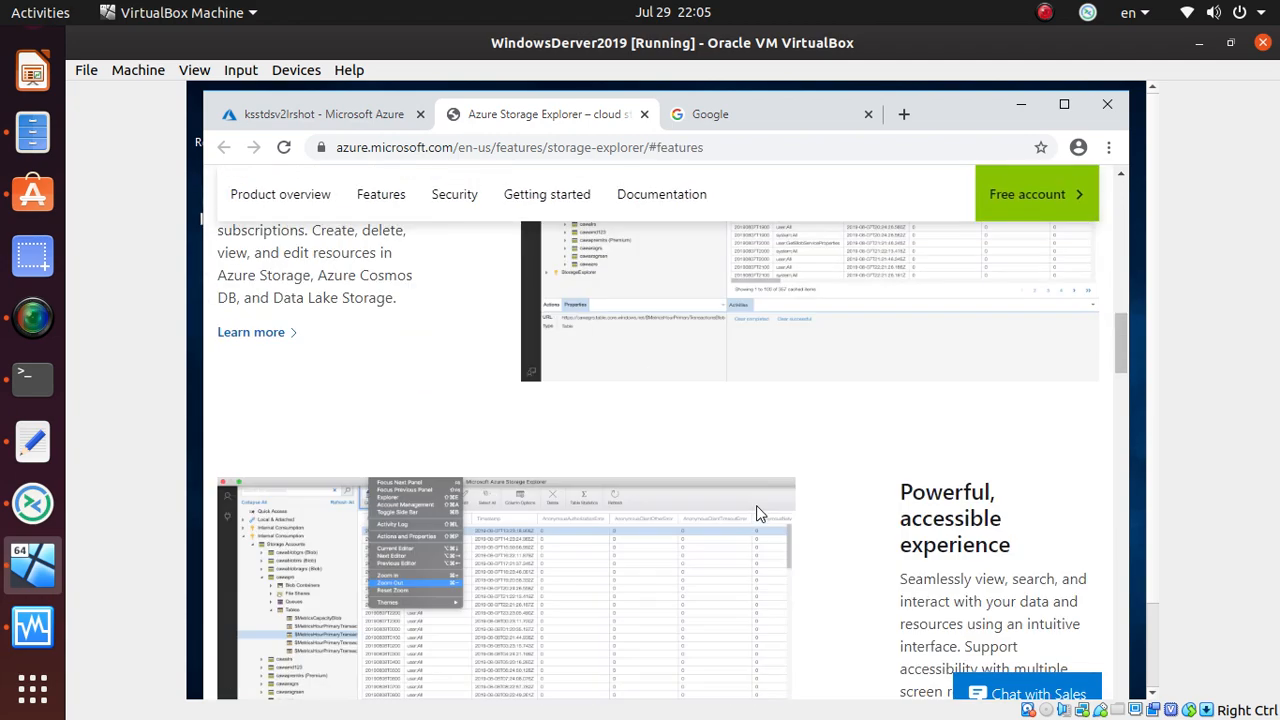
pyautogui.scroll(-8, 760, 522)
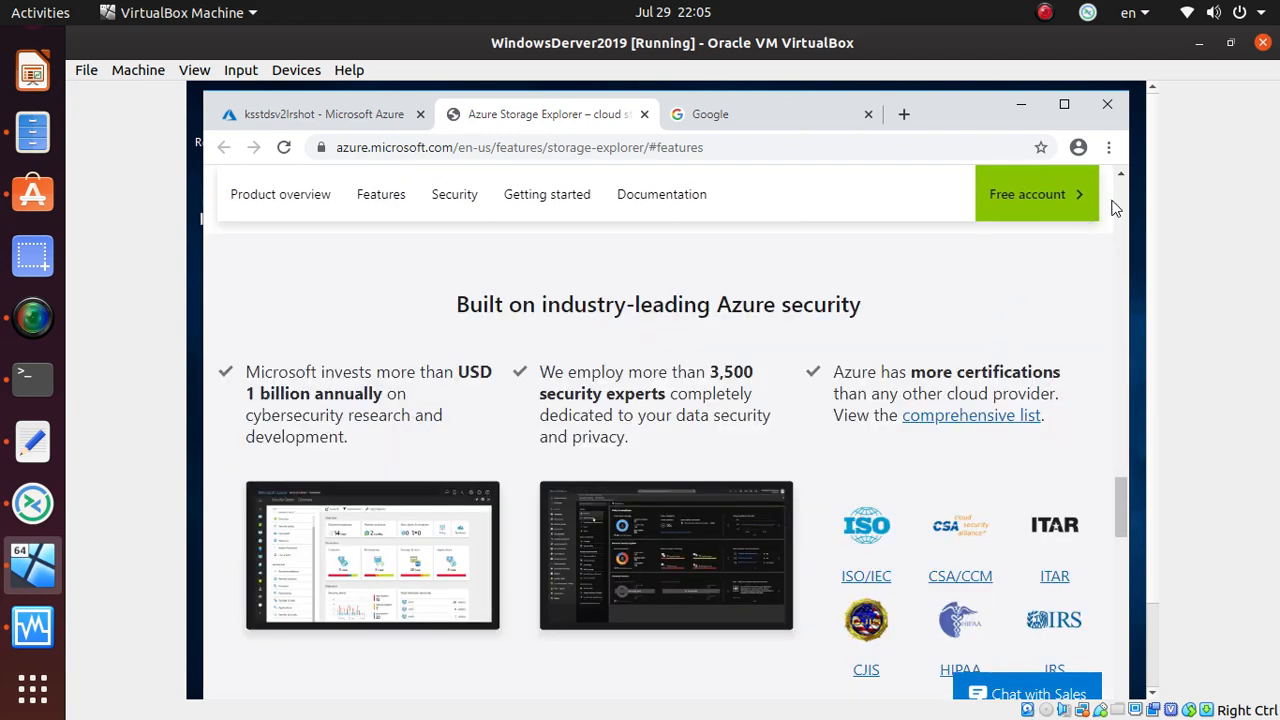
pyautogui.scroll(20, 688, 413)
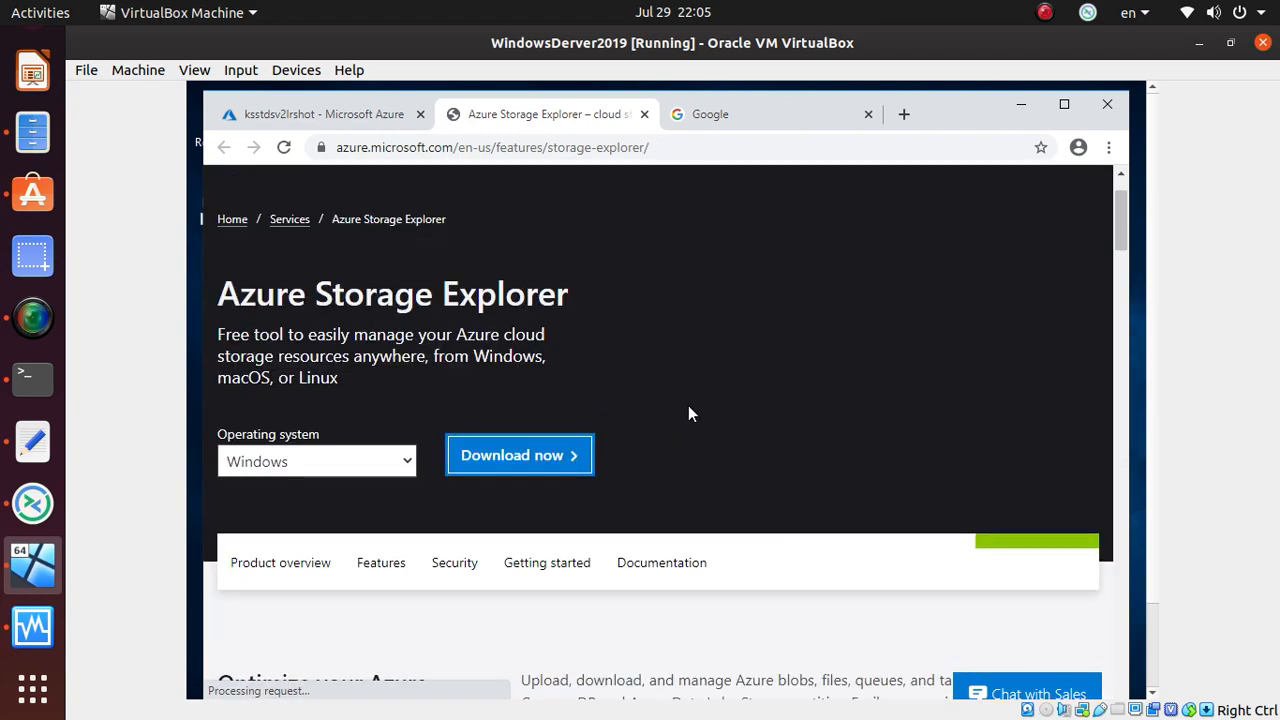
pyautogui.scroll(1, 688, 413)
pyautogui.click(1141, 222)
pyautogui.moveTo(1150, 183); pyautogui.dragTo(1150, 300)
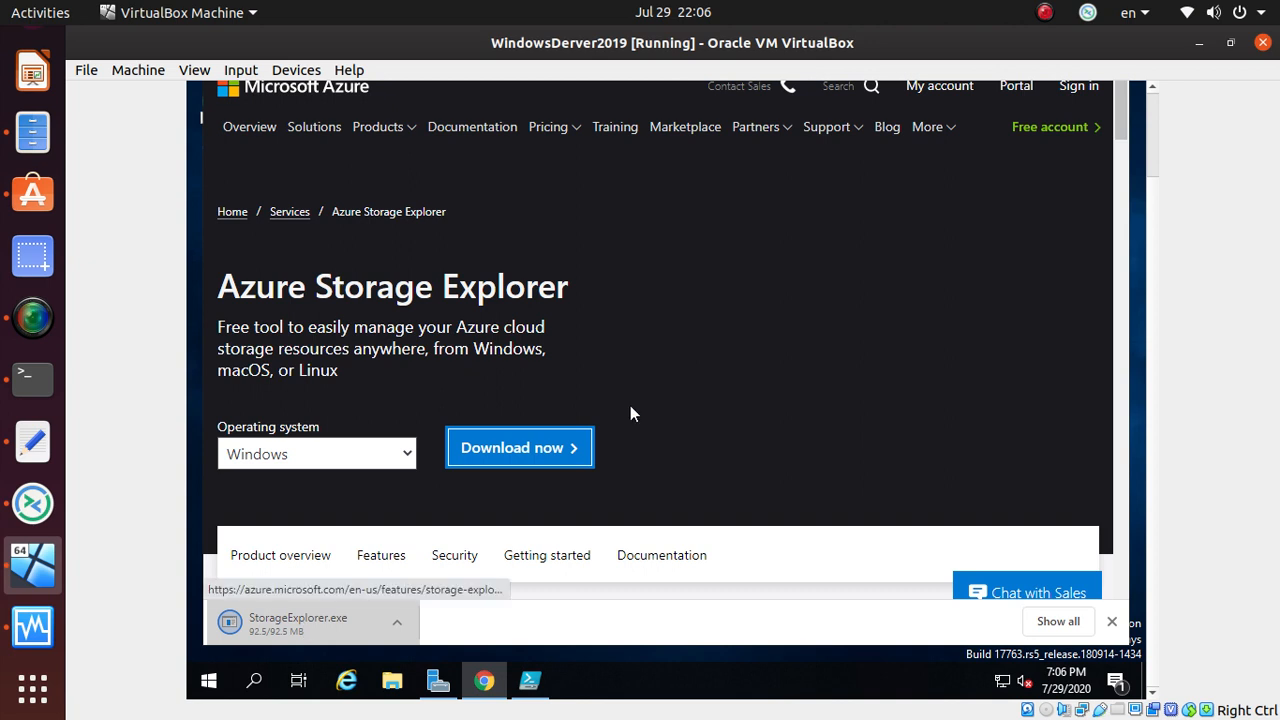
# - Run the downloaded StorageExplorer.exe installer from Chrome's download bar
pyautogui.click(313, 628)
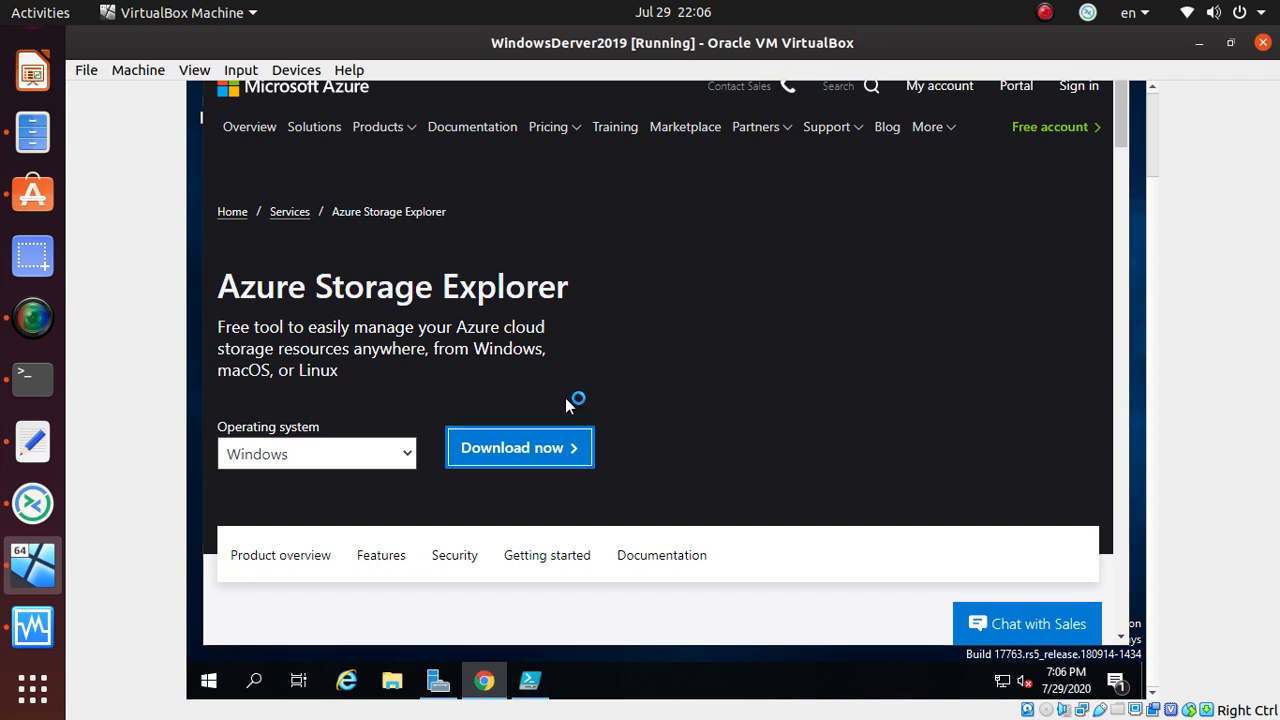
pyautogui.click(33, 318)
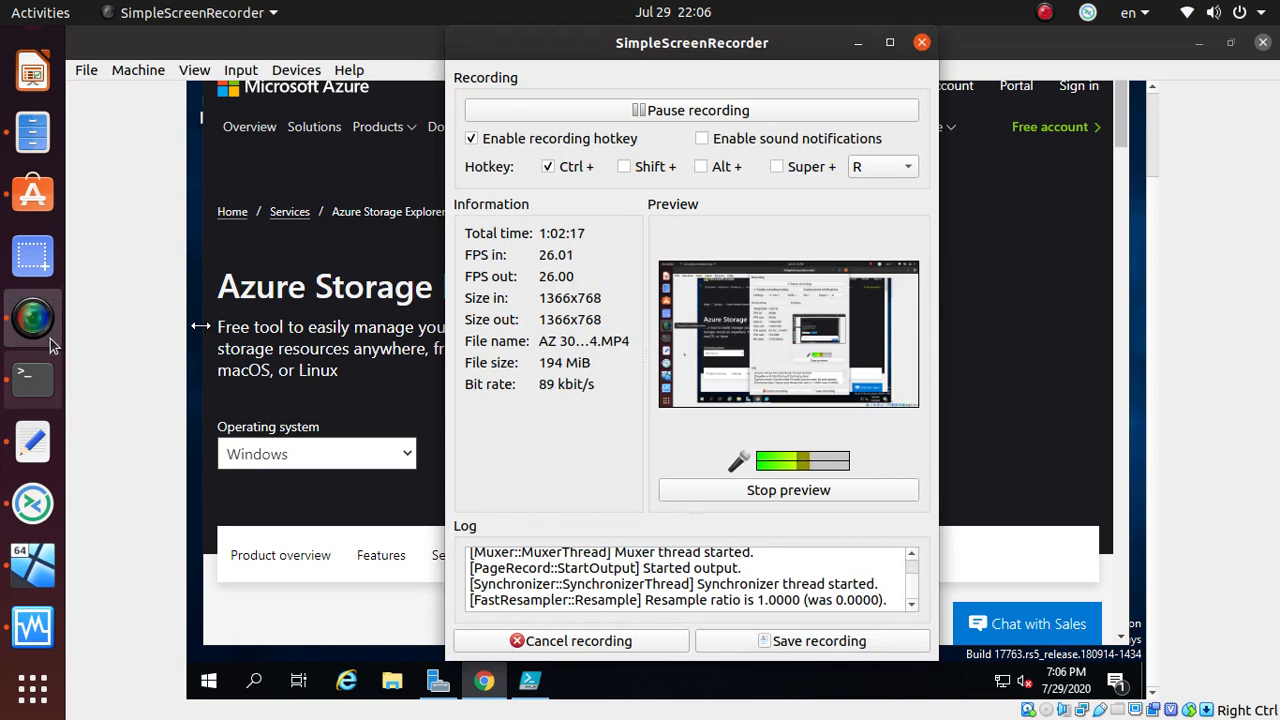
pyautogui.click(858, 42)
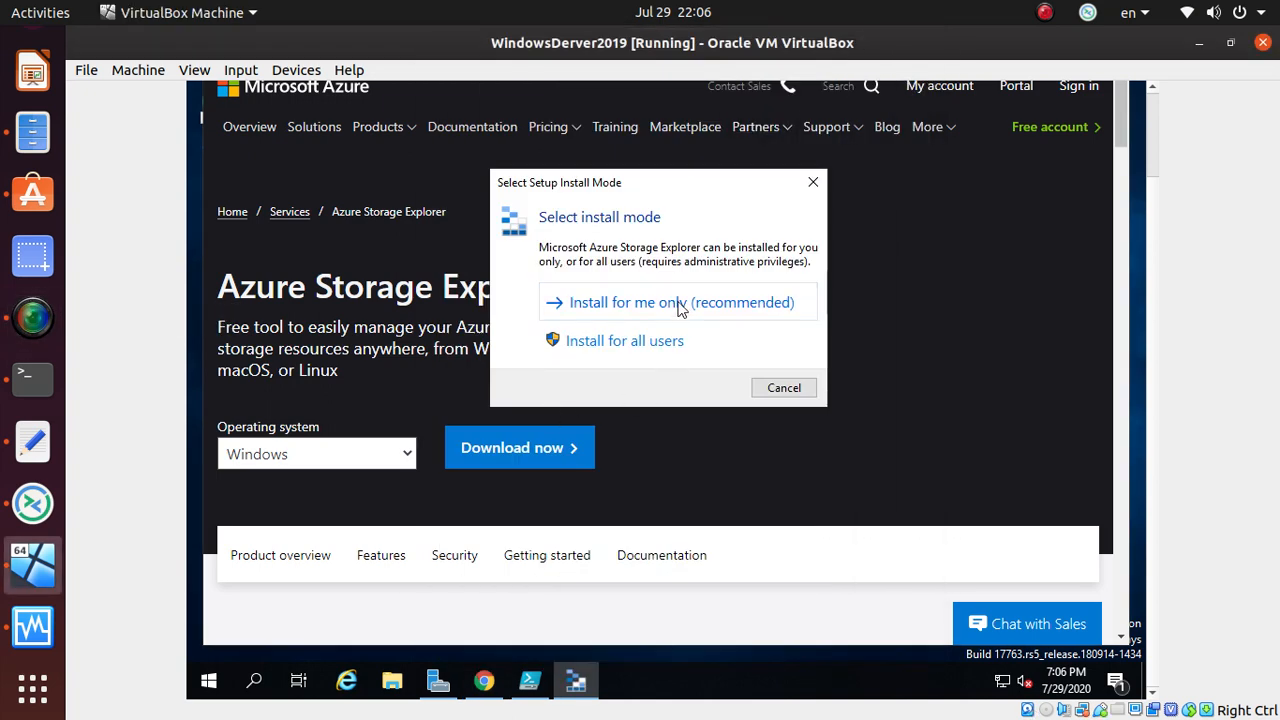
# - Accept the license and install Storage Explorer 1.14.2 with default folder and Start Menu settings
pyautogui.click(655, 344)
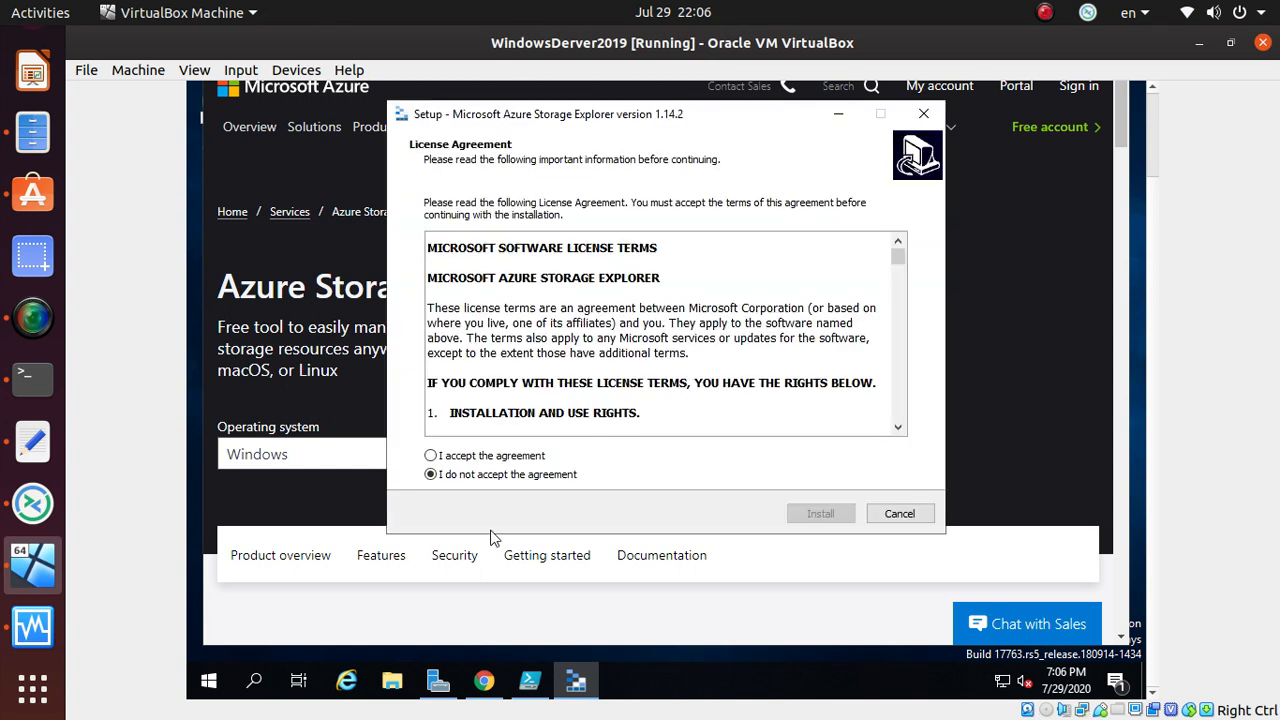
pyautogui.click(495, 458)
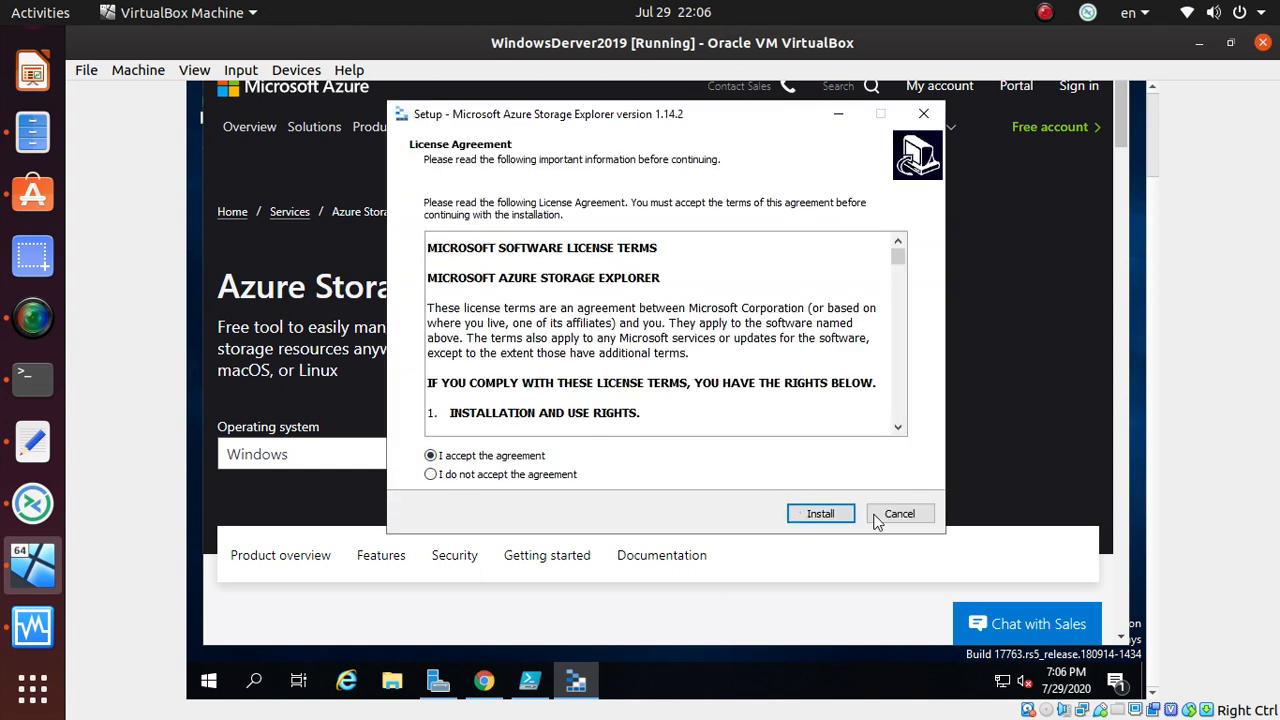
pyautogui.click(818, 514)
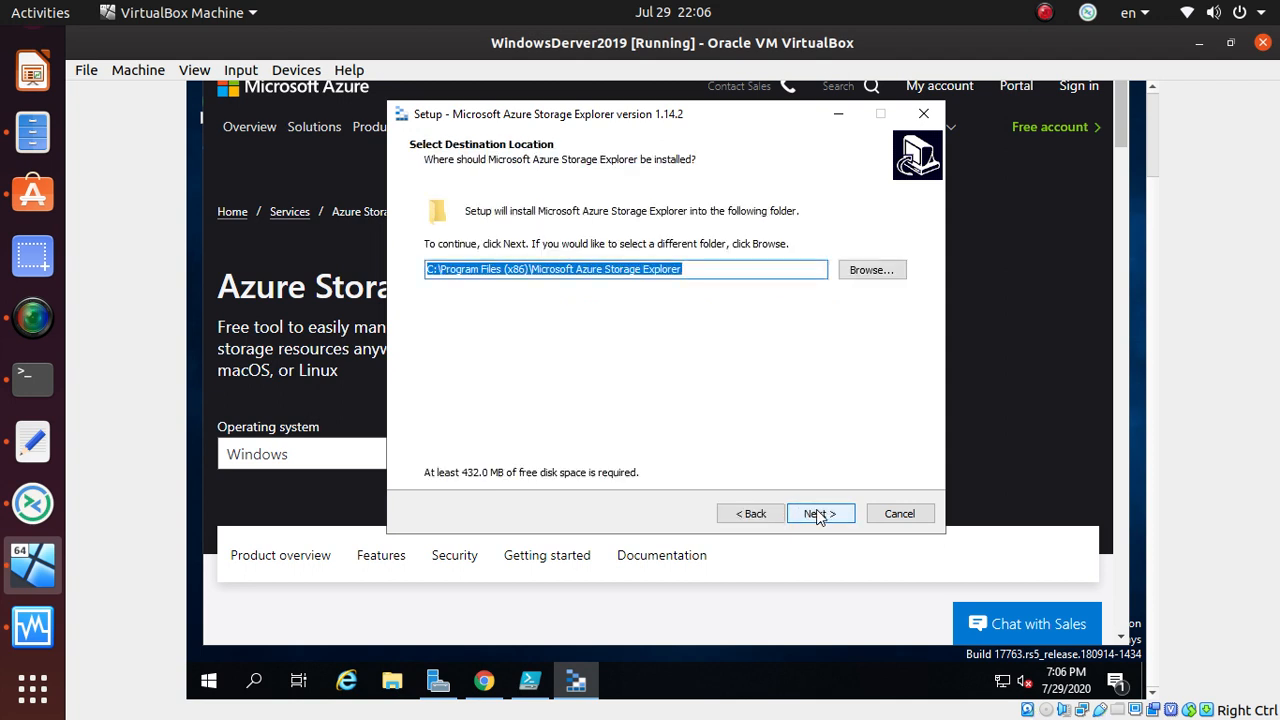
pyautogui.click(818, 514)
pyautogui.click(820, 515)
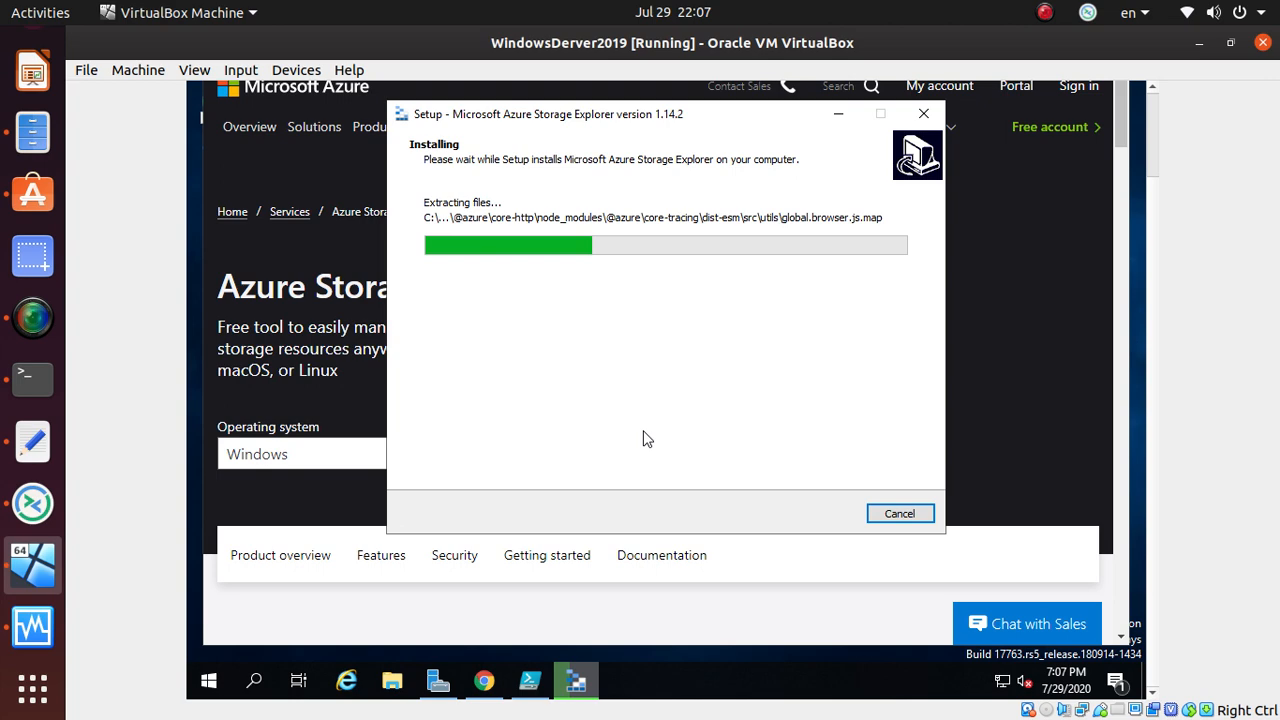
# - Check the VM's running installer and the portal Access keys page, then switch to an empty workspace
pyautogui.click(33, 690)
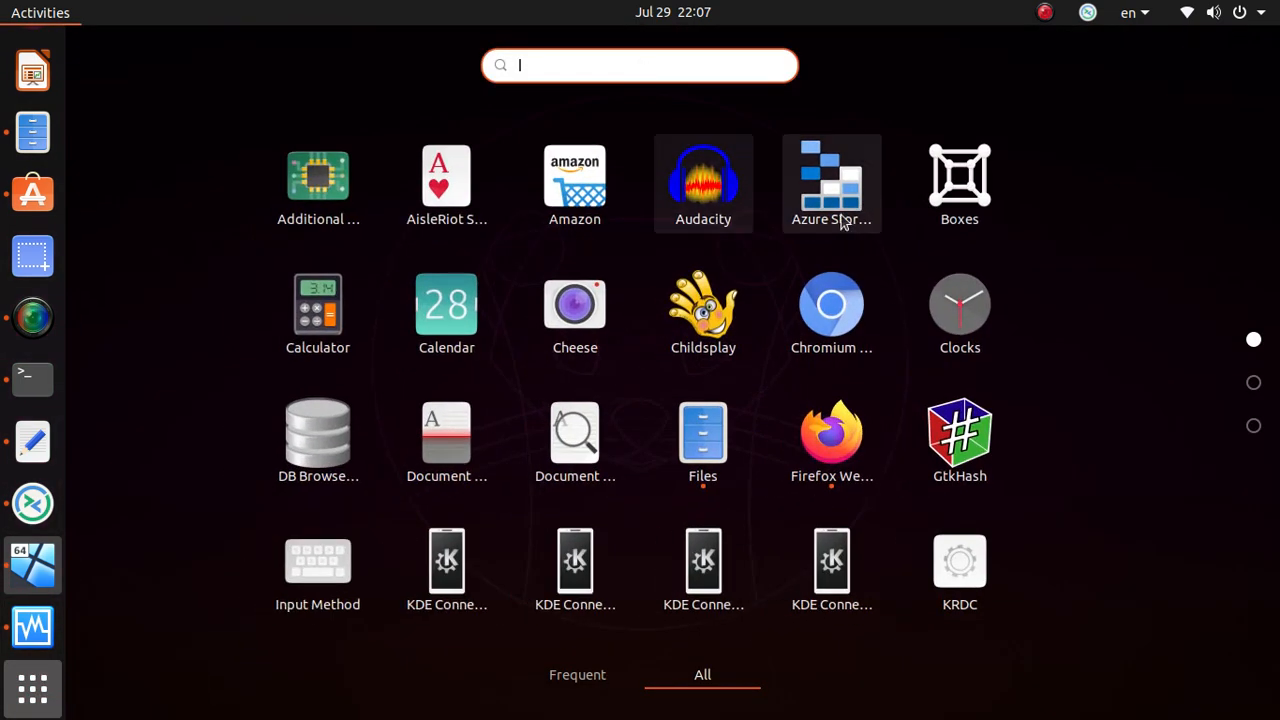
pyautogui.click(823, 203)
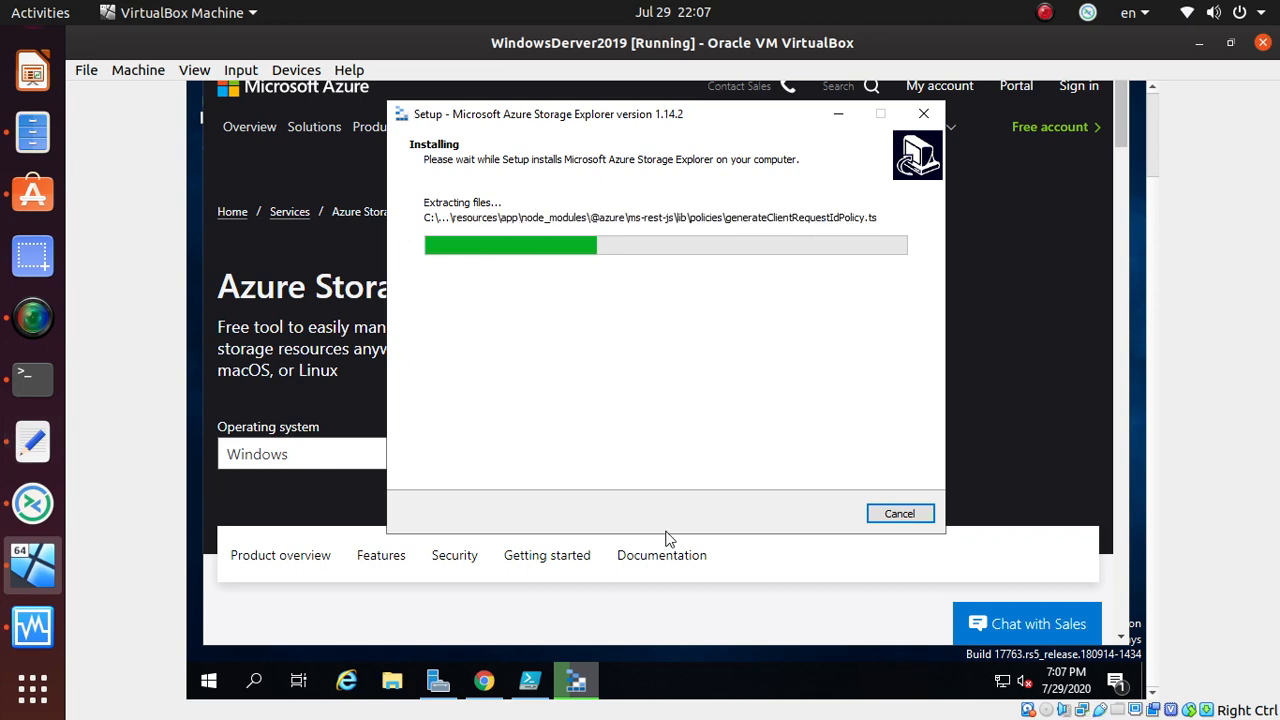
pyautogui.hotkey('ctrl', 'alt', 'Down')
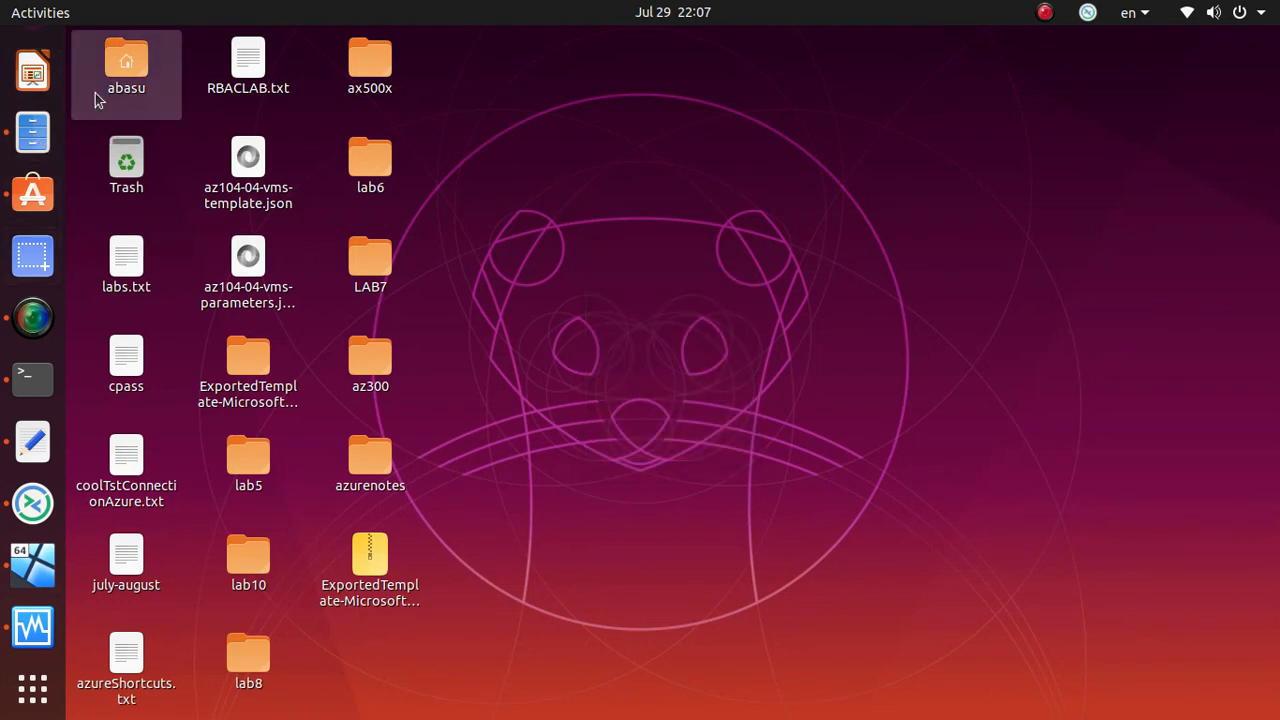
pyautogui.click(40, 57)
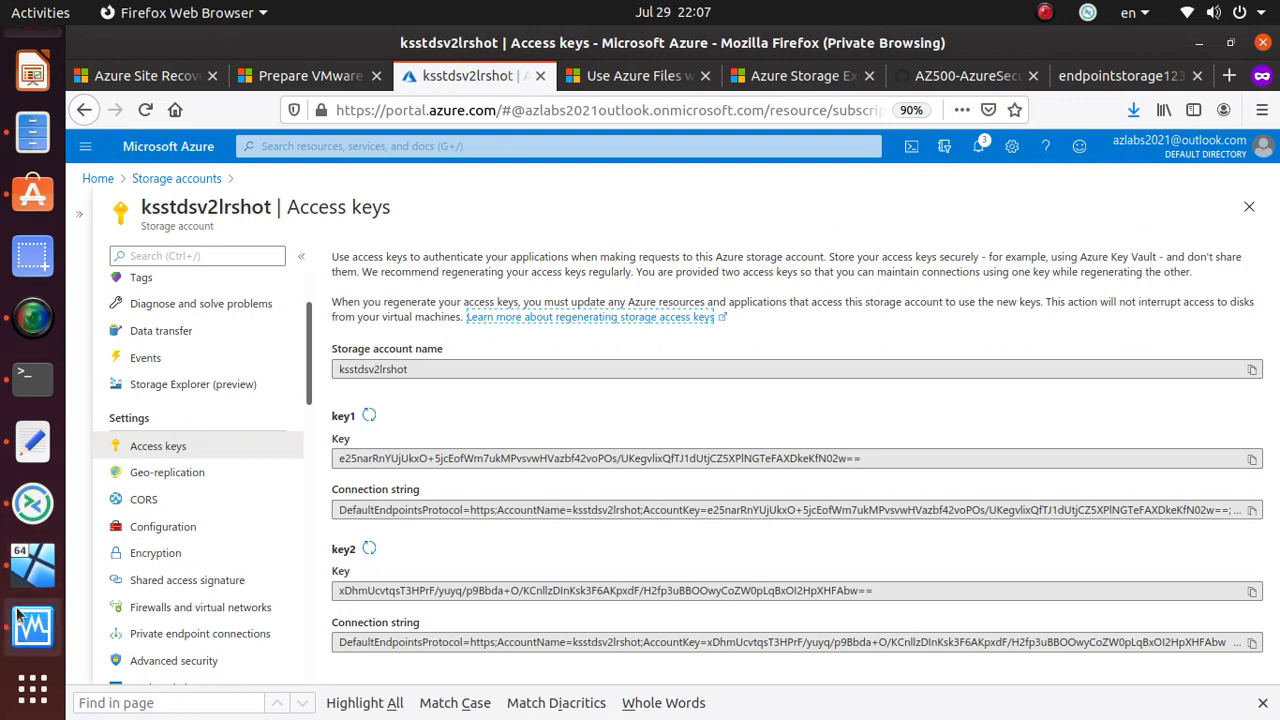
pyautogui.click(33, 565)
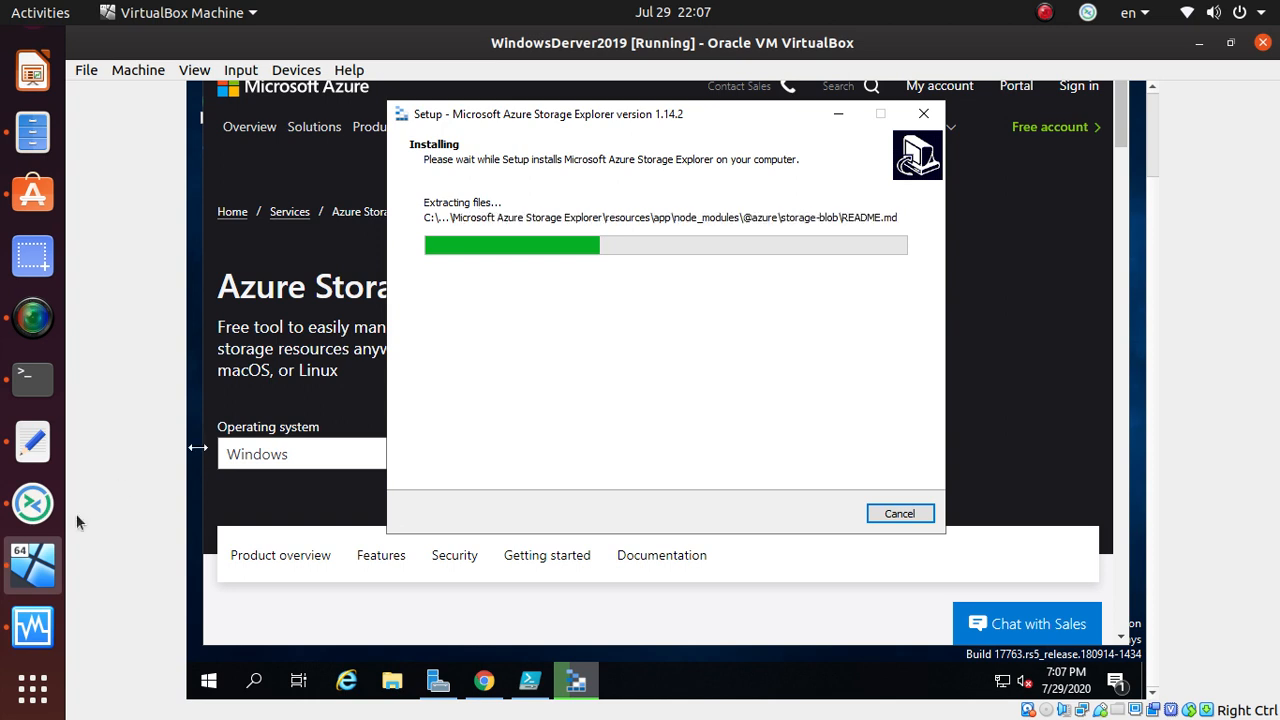
pyautogui.hotkey('ctrl', 'alt', 'Down')
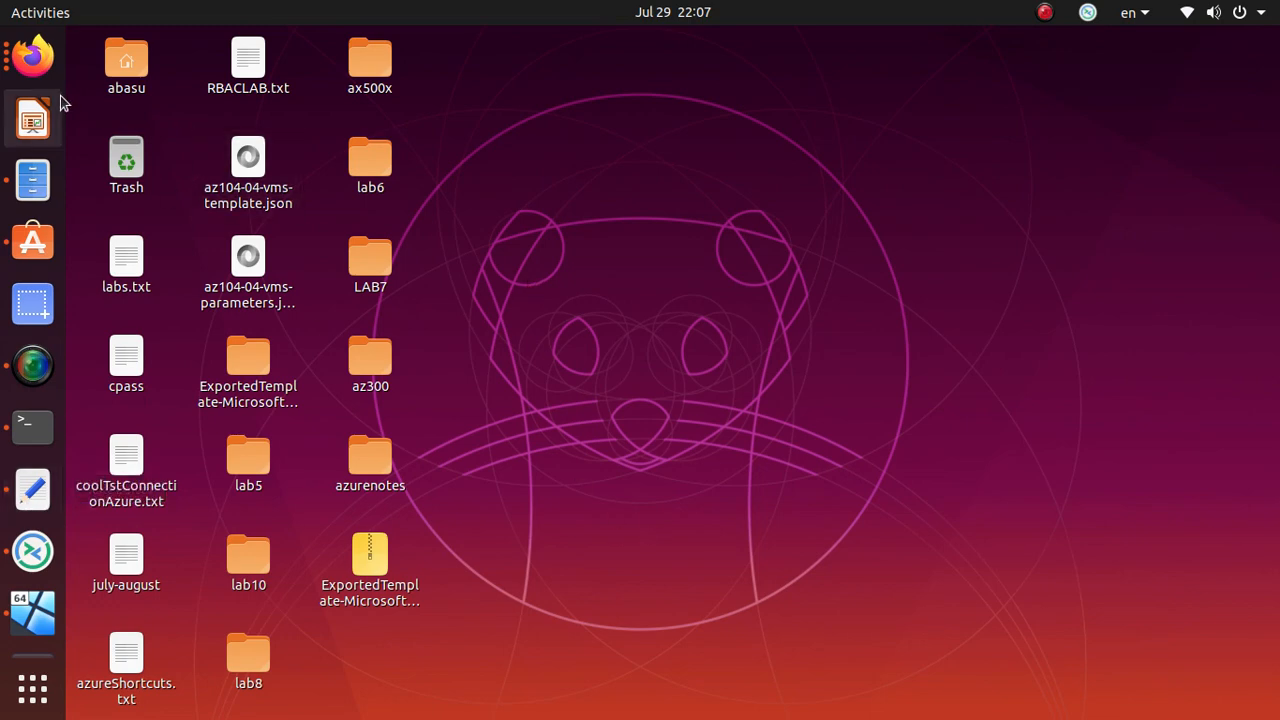
# - Launch Azure Storage Explorer on the Ubuntu host from the application list
pyautogui.click(32, 688)
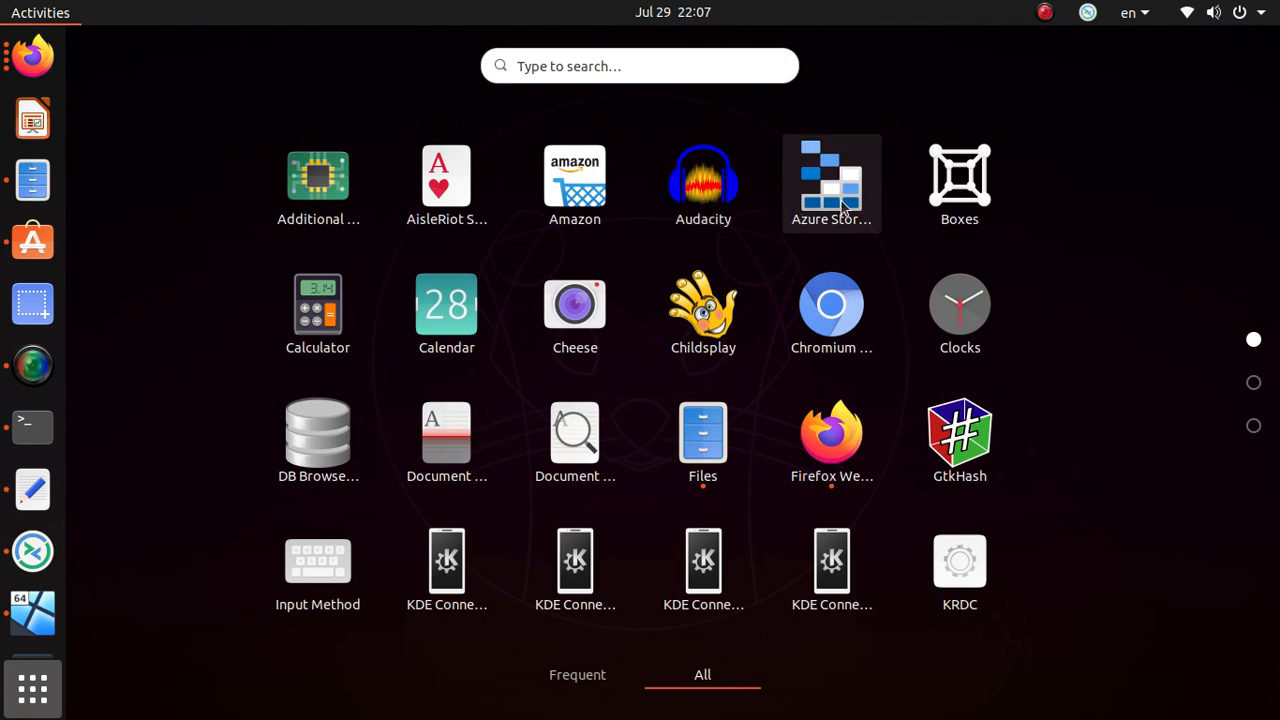
pyautogui.click(838, 200)
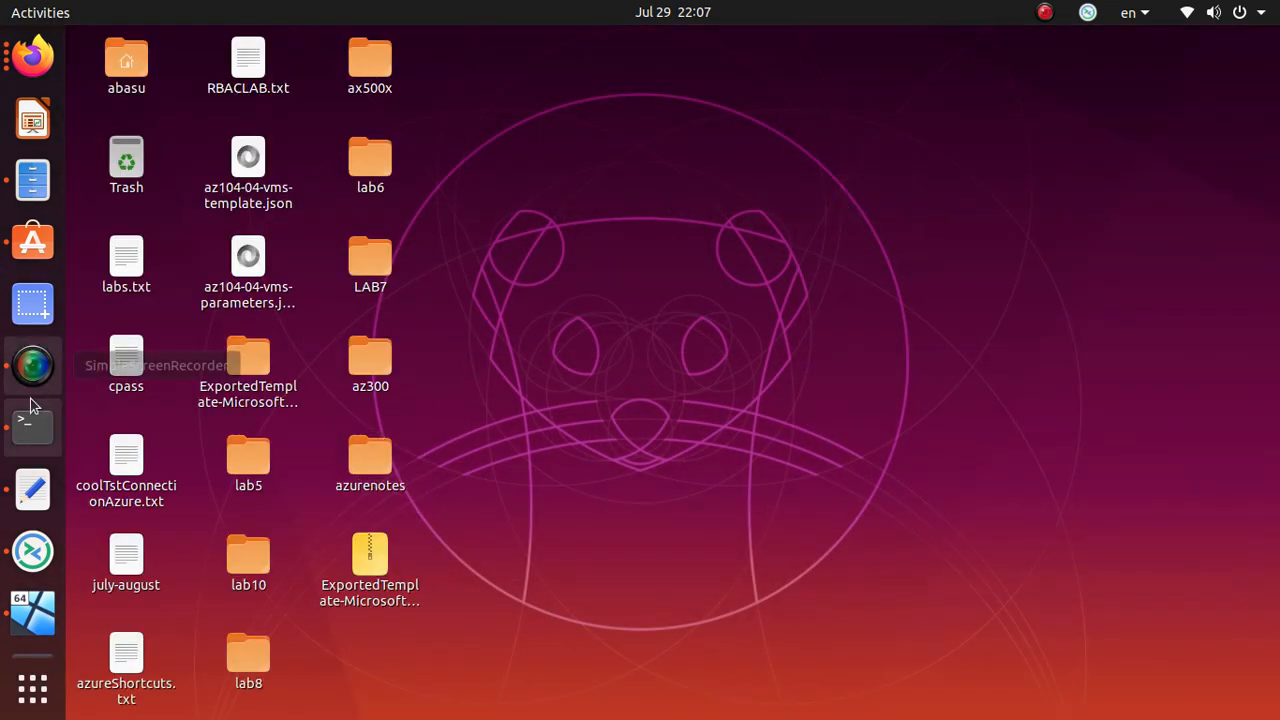
pyautogui.scroll(-2, 27, 501)
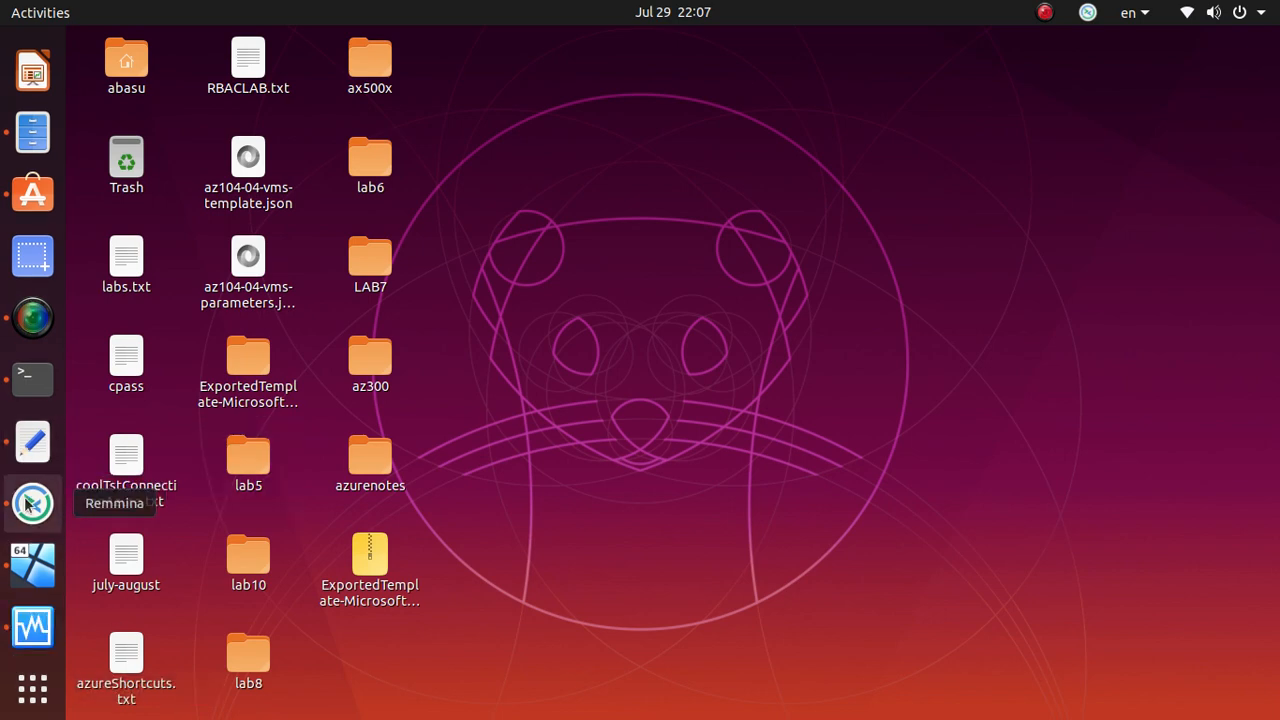
pyautogui.click(43, 640)
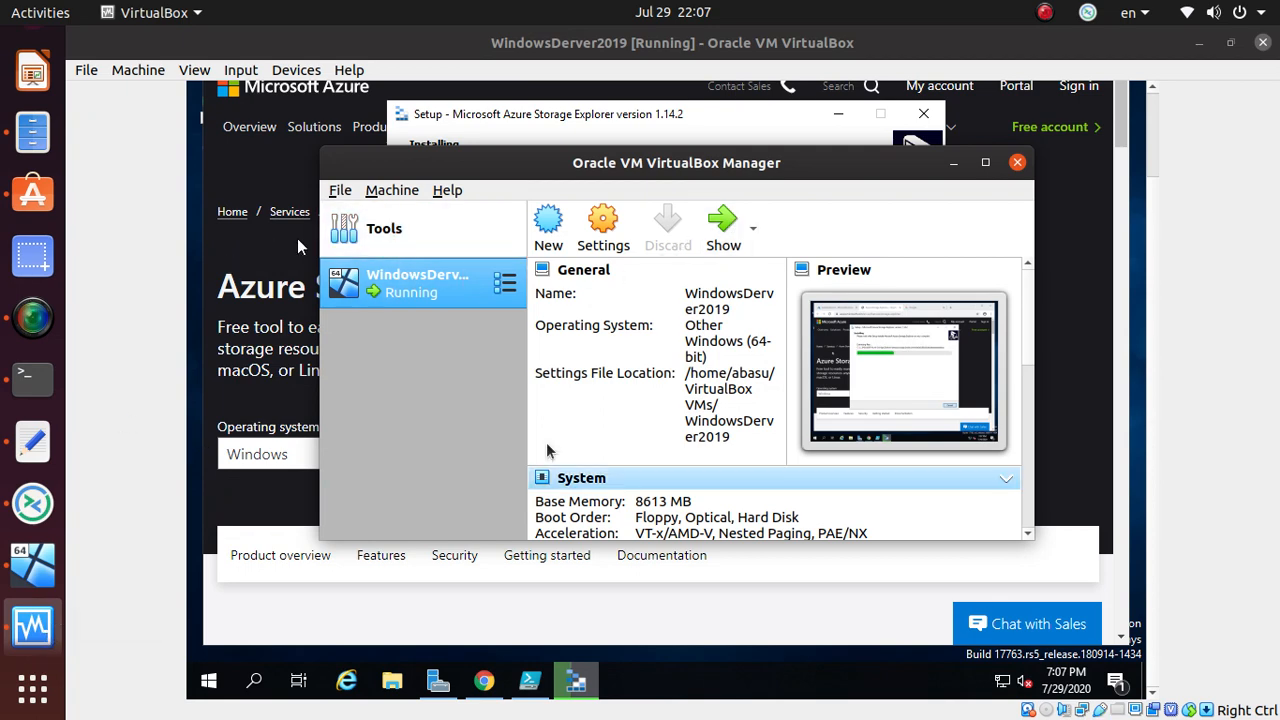
pyautogui.click(35, 568)
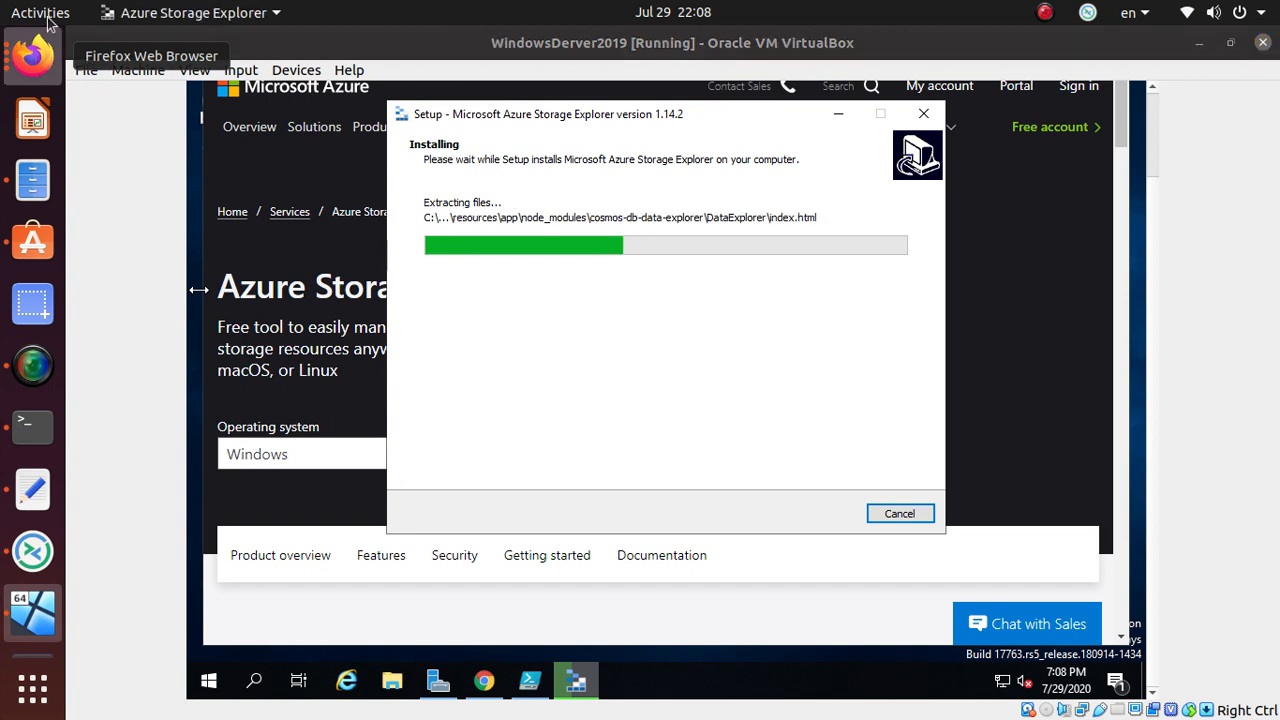
pyautogui.rightClick(34, 72)
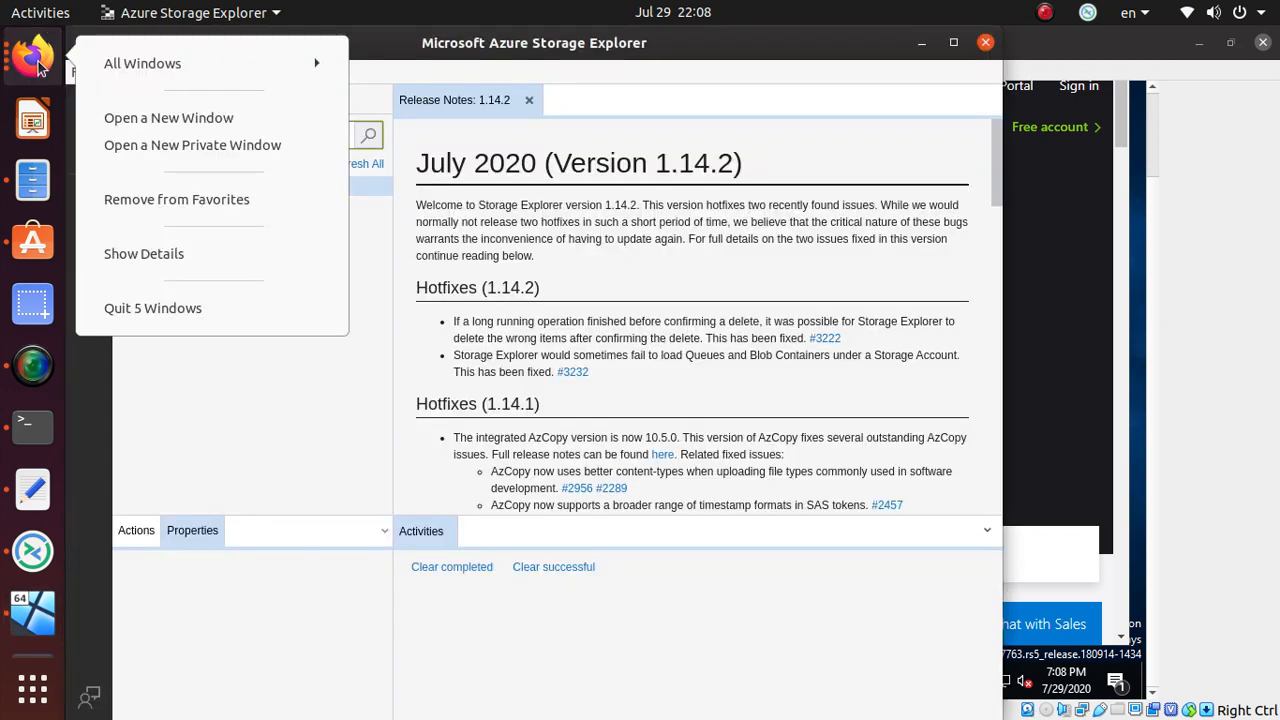
# - Bring Firefox with the ksstdsv2lrshot Access keys page back to the front
pyautogui.click(23, 58)
pyautogui.click(28, 58)
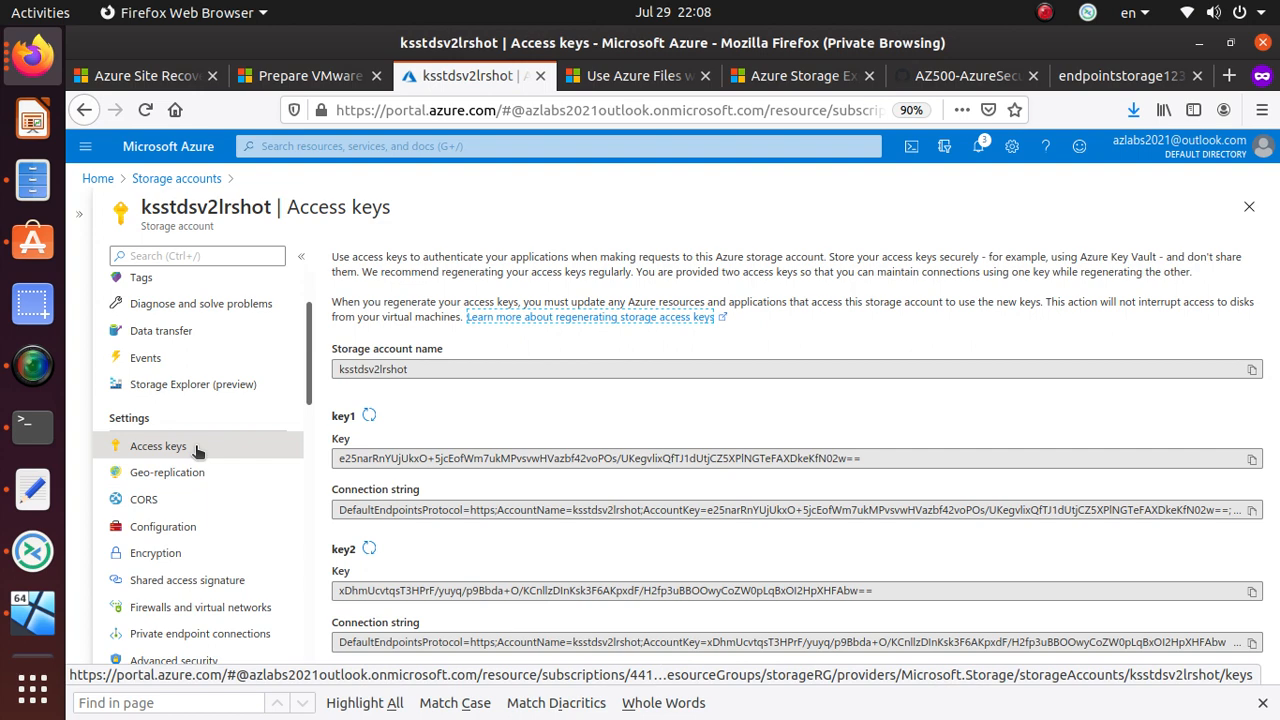
# - Regenerate the key1 access key of ksstdsv2lrshot and confirm
pyautogui.click(373, 371)
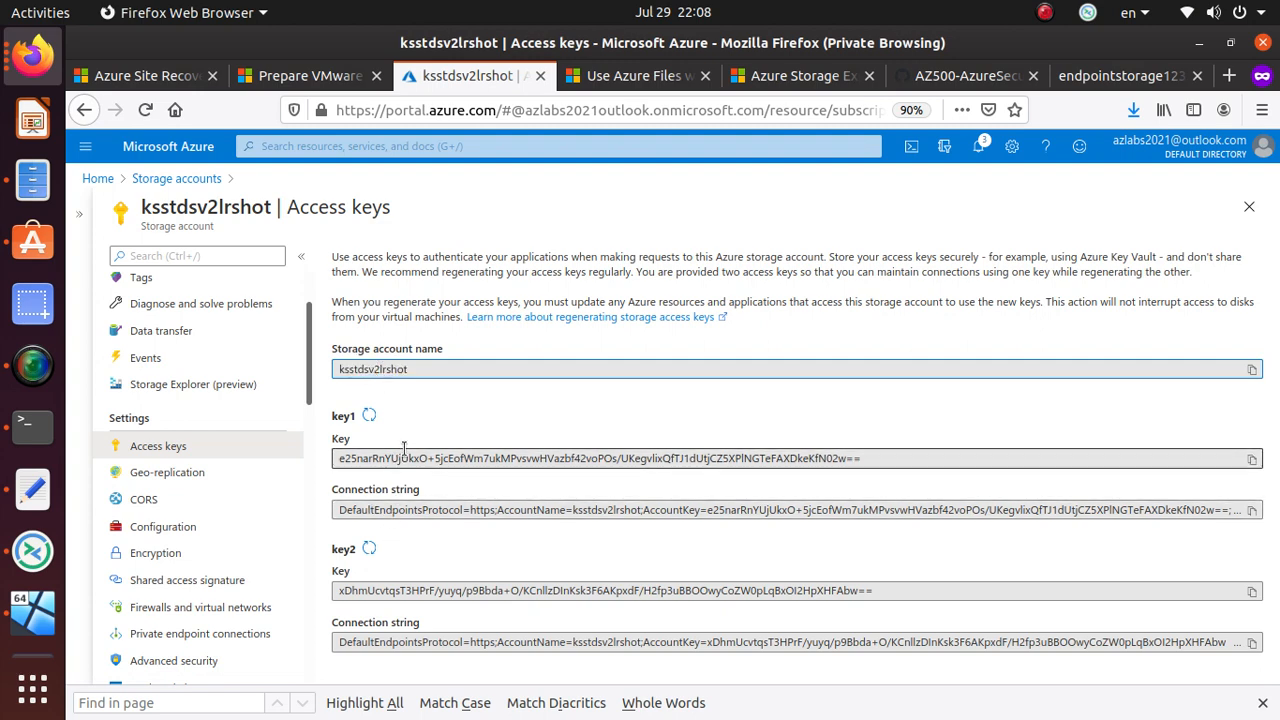
pyautogui.moveTo(364, 441); pyautogui.dragTo(322, 447)
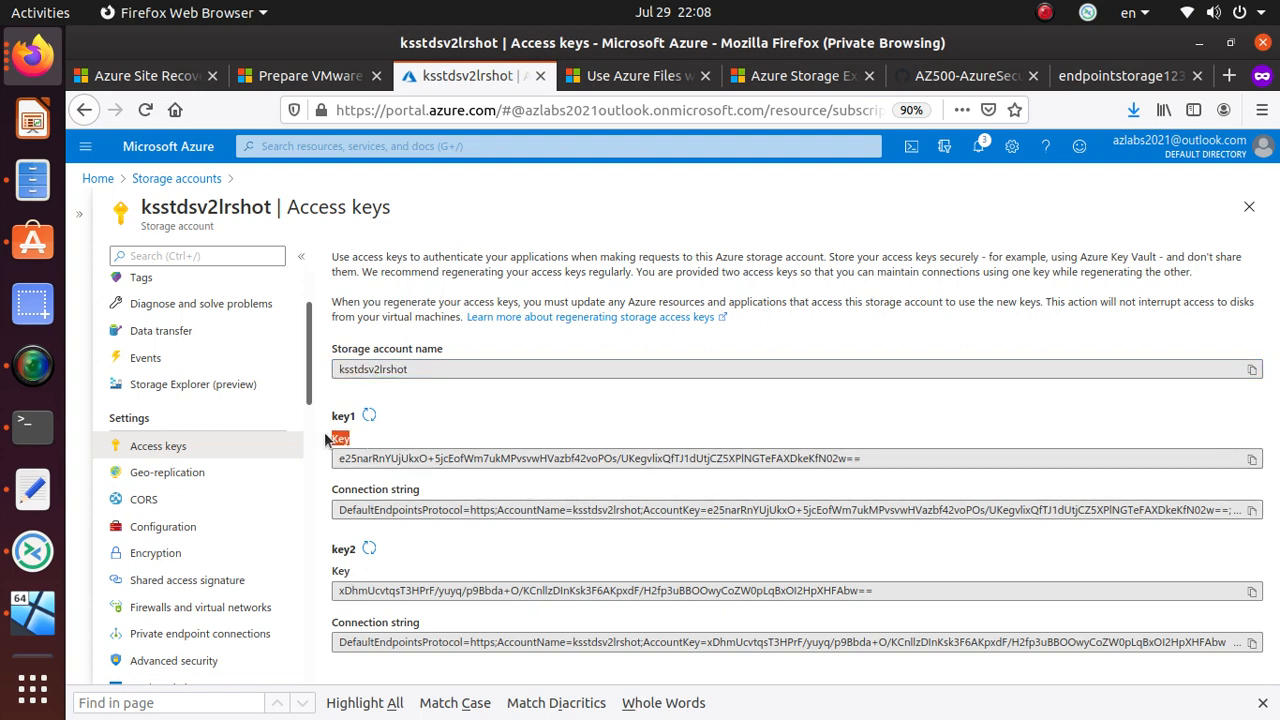
pyautogui.doubleClick(344, 416)
pyautogui.doubleClick(343, 549)
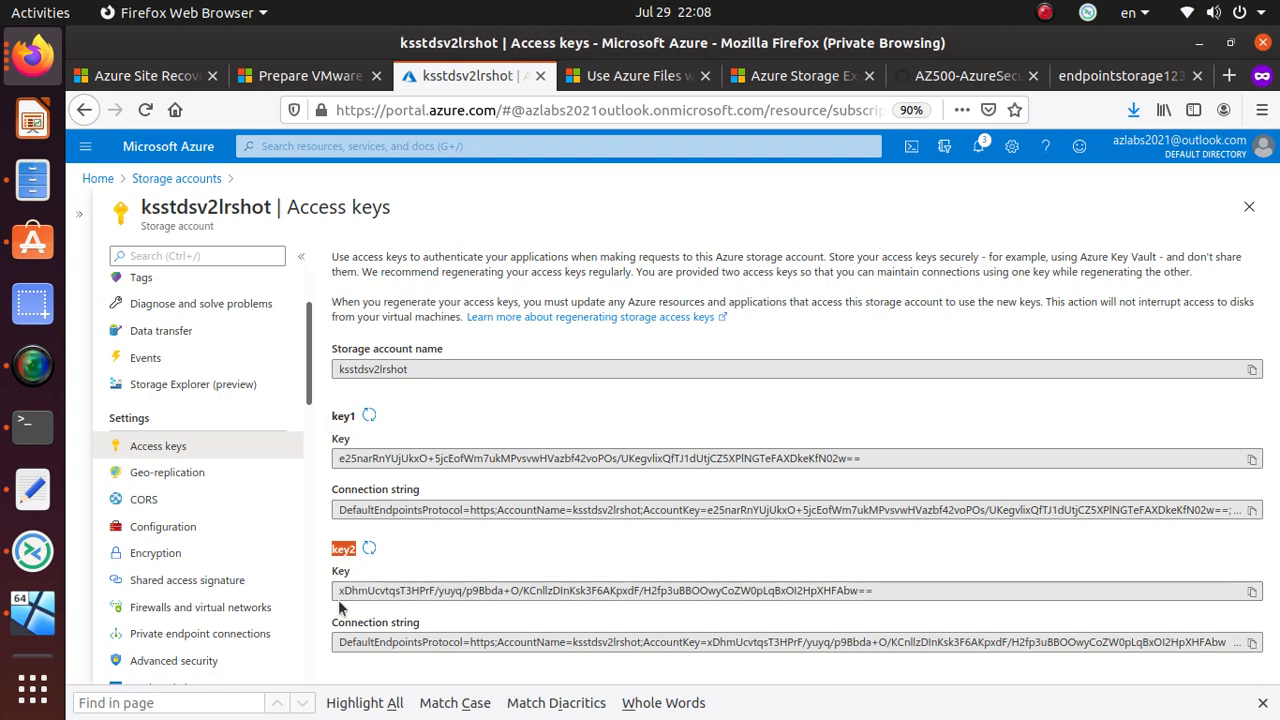
pyautogui.click(370, 416)
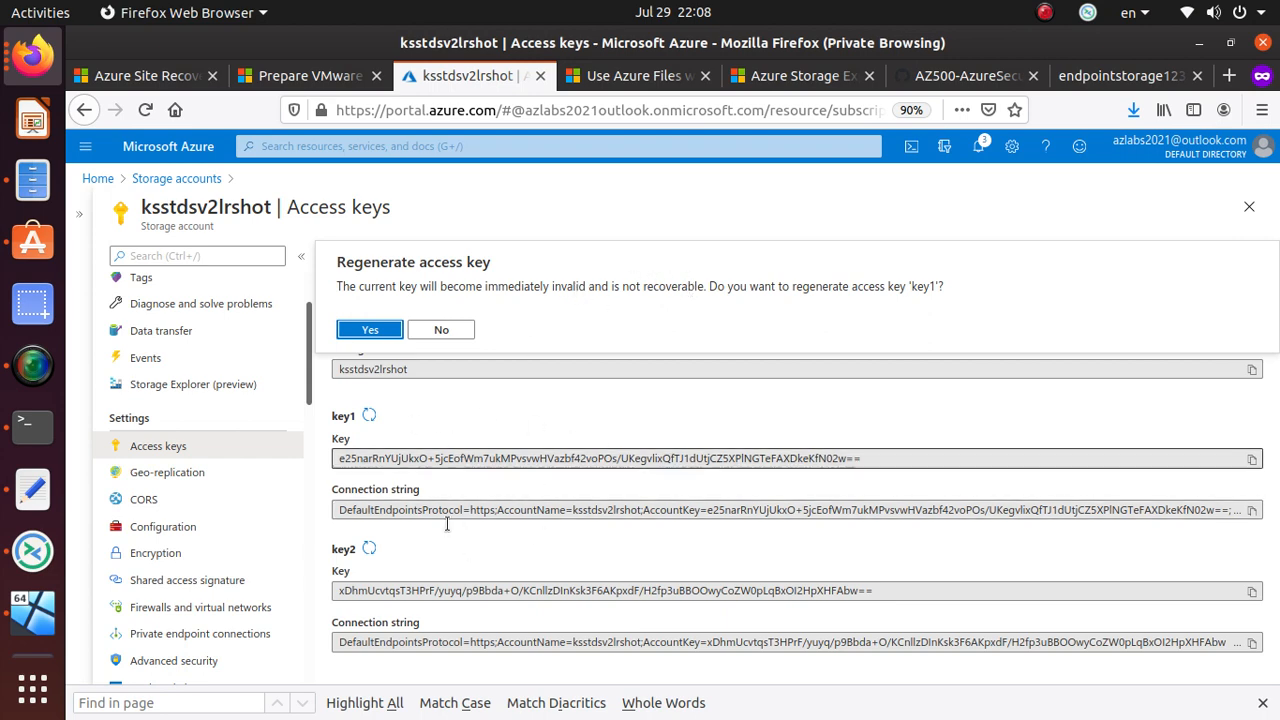
pyautogui.click(370, 331)
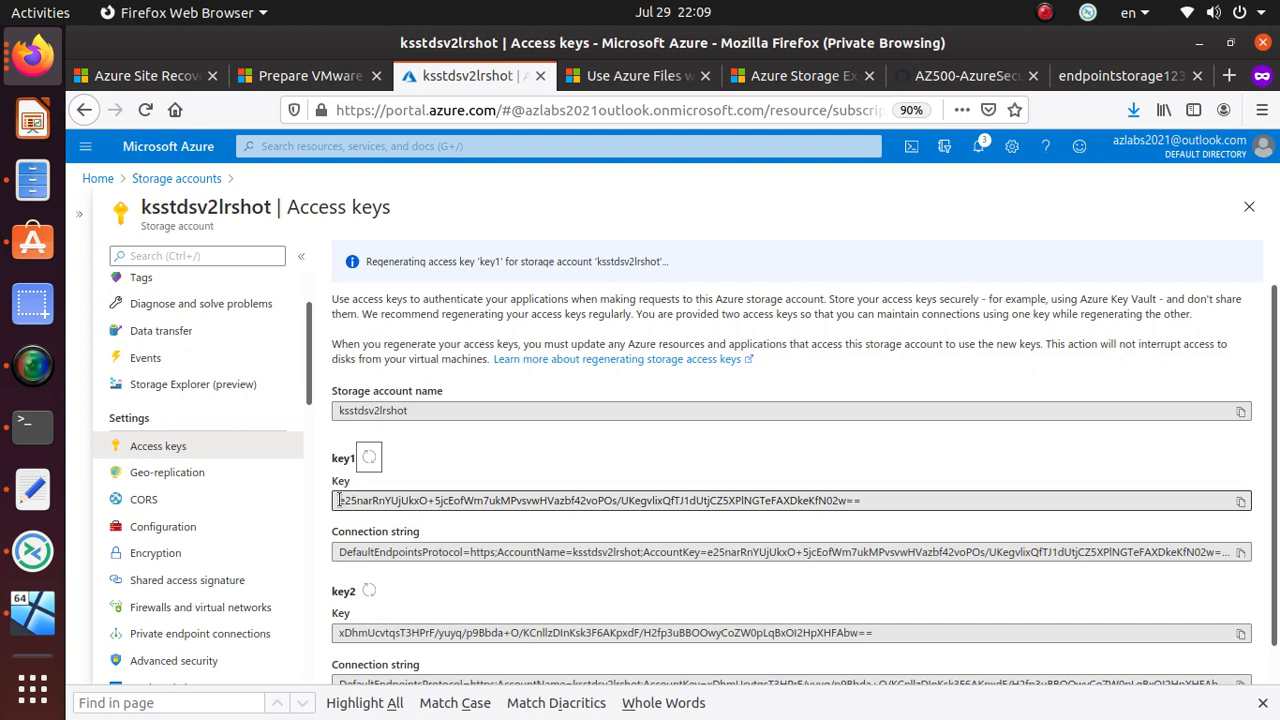
# - Regenerate key2 as well and confirm with Yes
pyautogui.moveTo(345, 500); pyautogui.dragTo(415, 559)
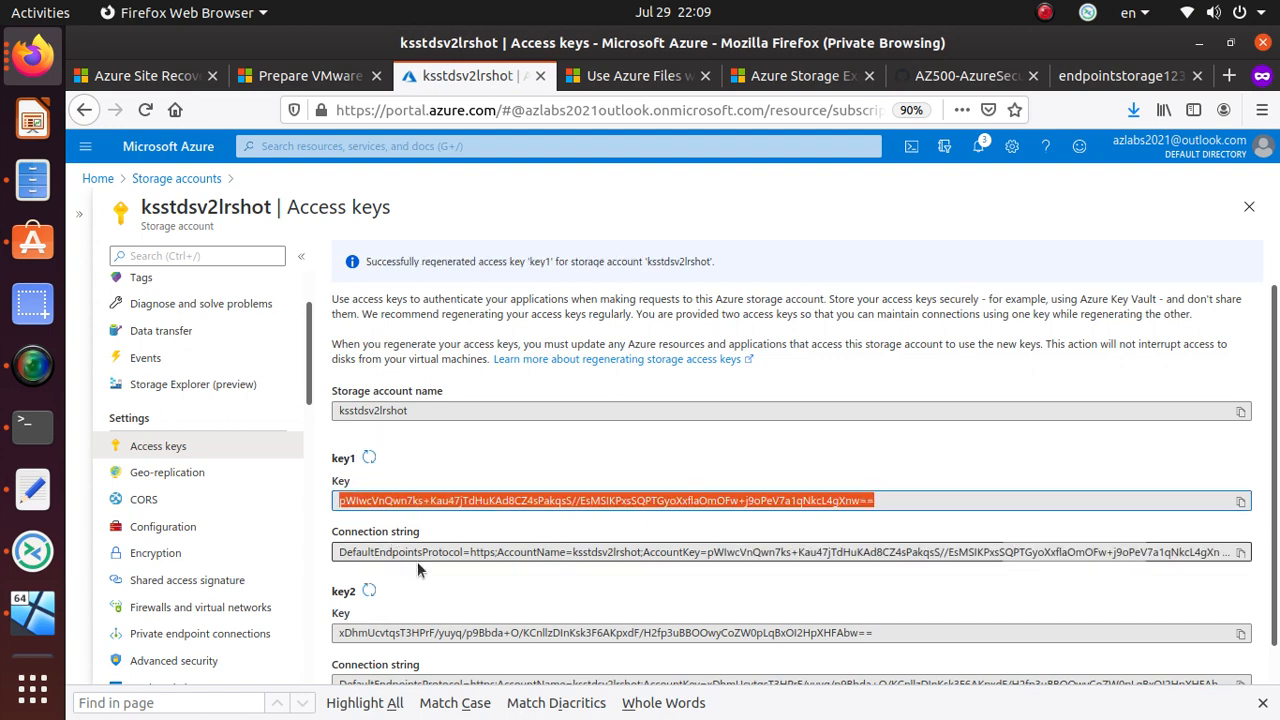
pyautogui.scroll(-1, 417, 561)
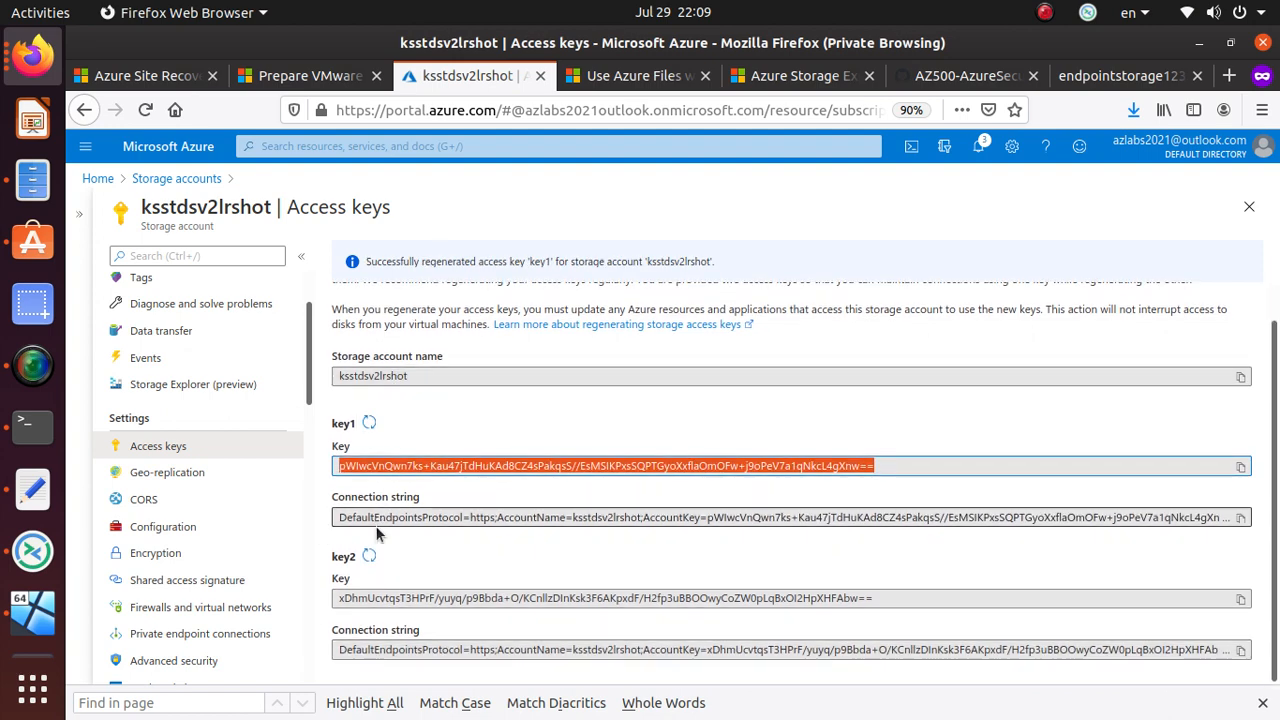
pyautogui.click(369, 556)
pyautogui.click(360, 329)
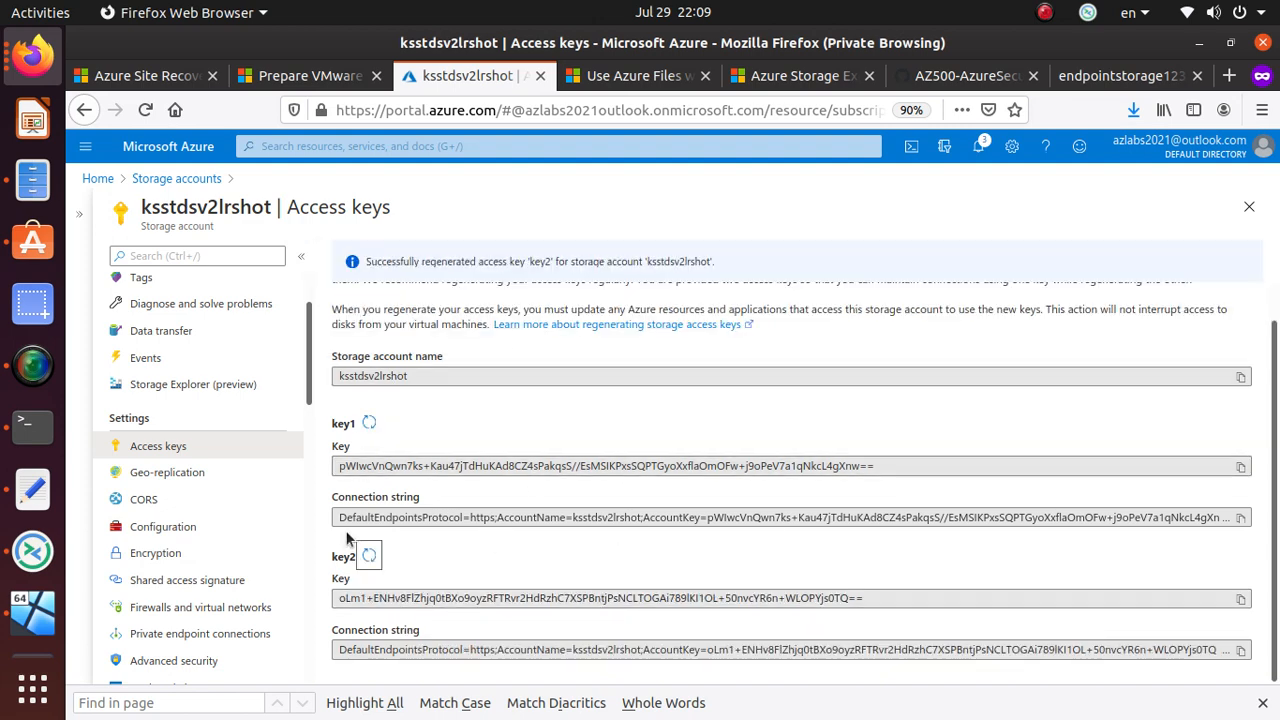
# - Select the new key1 and key2 values to inspect them
pyautogui.doubleClick(485, 467)
pyautogui.click(485, 467)
pyautogui.doubleClick(485, 467)
pyautogui.click(485, 467)
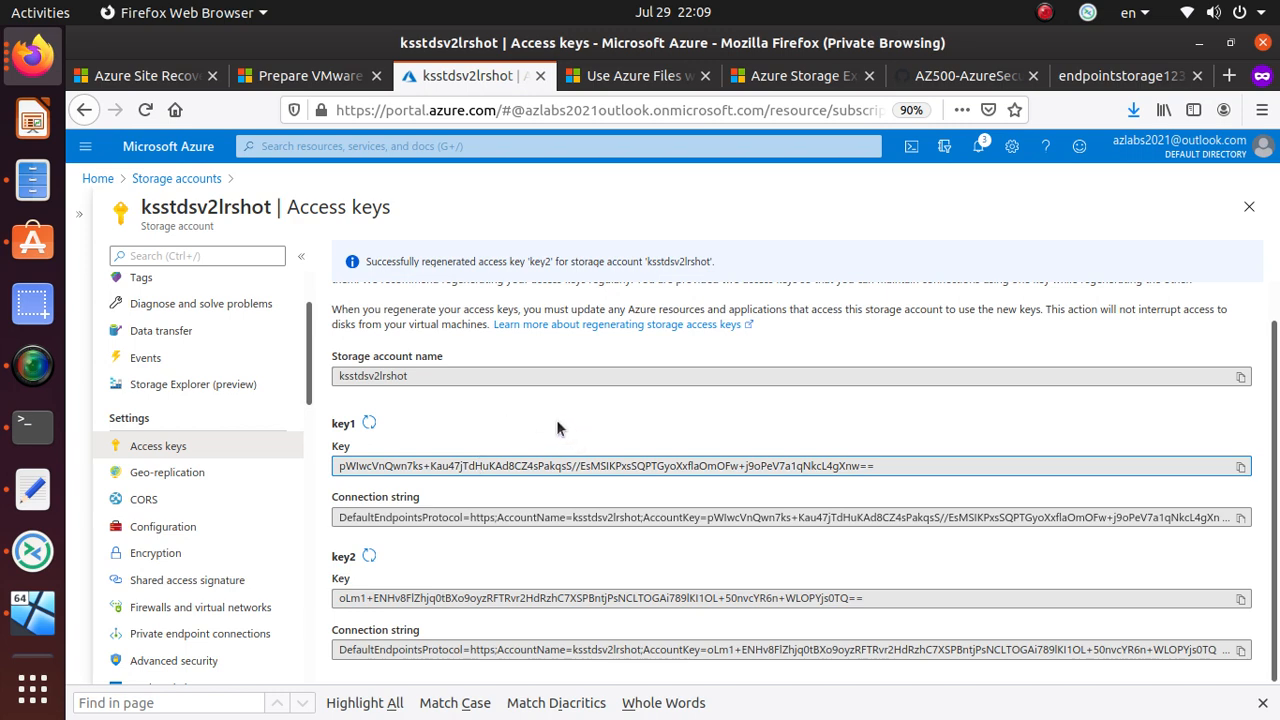
pyautogui.tripleClick(390, 465)
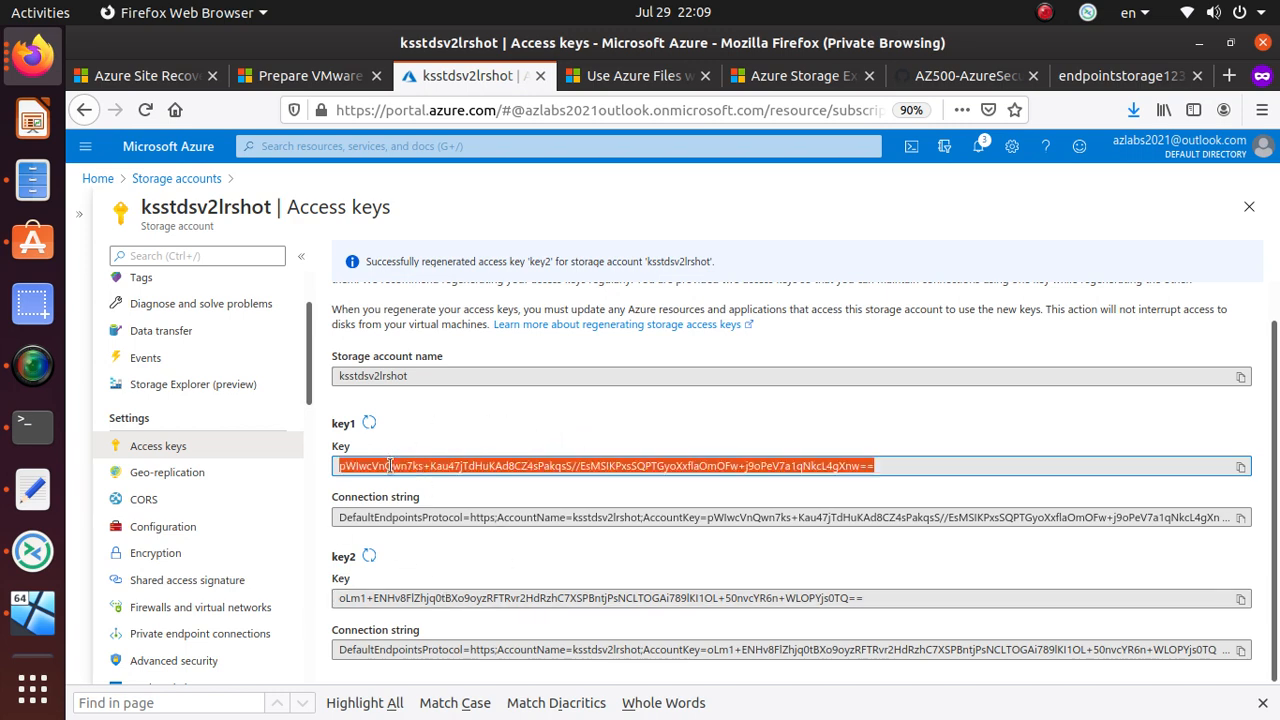
pyautogui.tripleClick(403, 597)
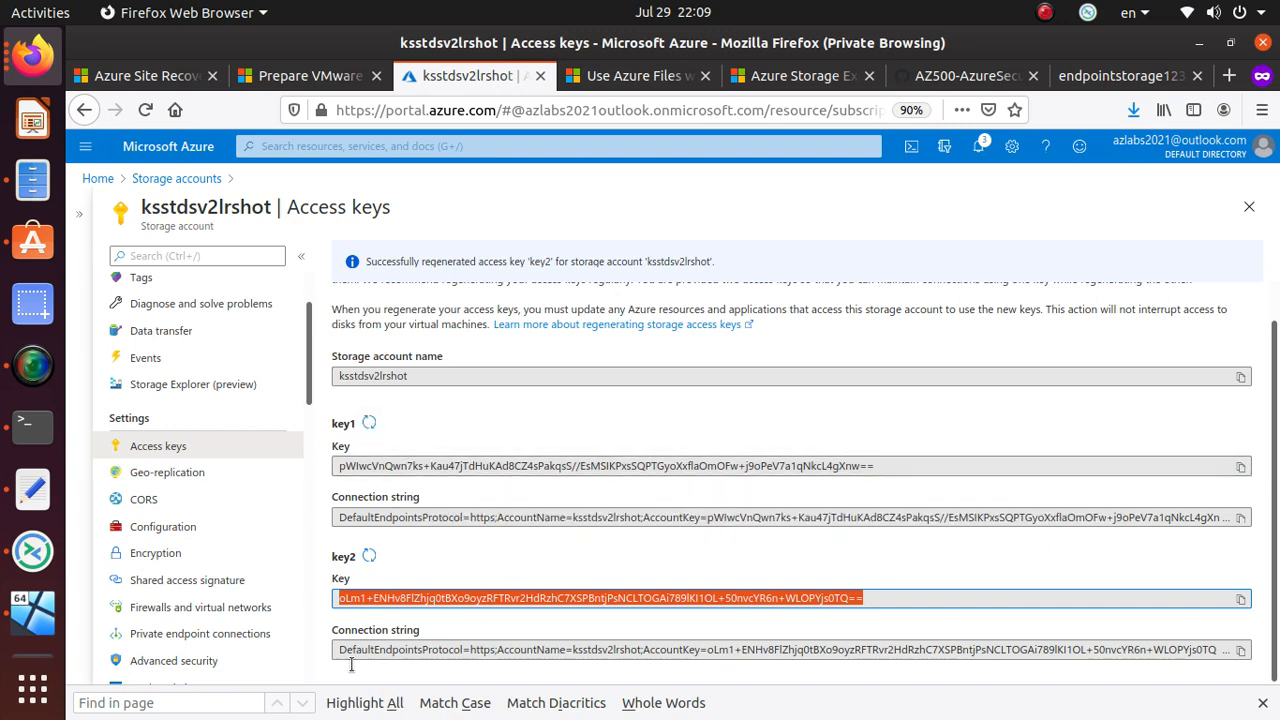
pyautogui.tripleClick(430, 466)
pyautogui.click(430, 466)
pyautogui.tripleClick(430, 466)
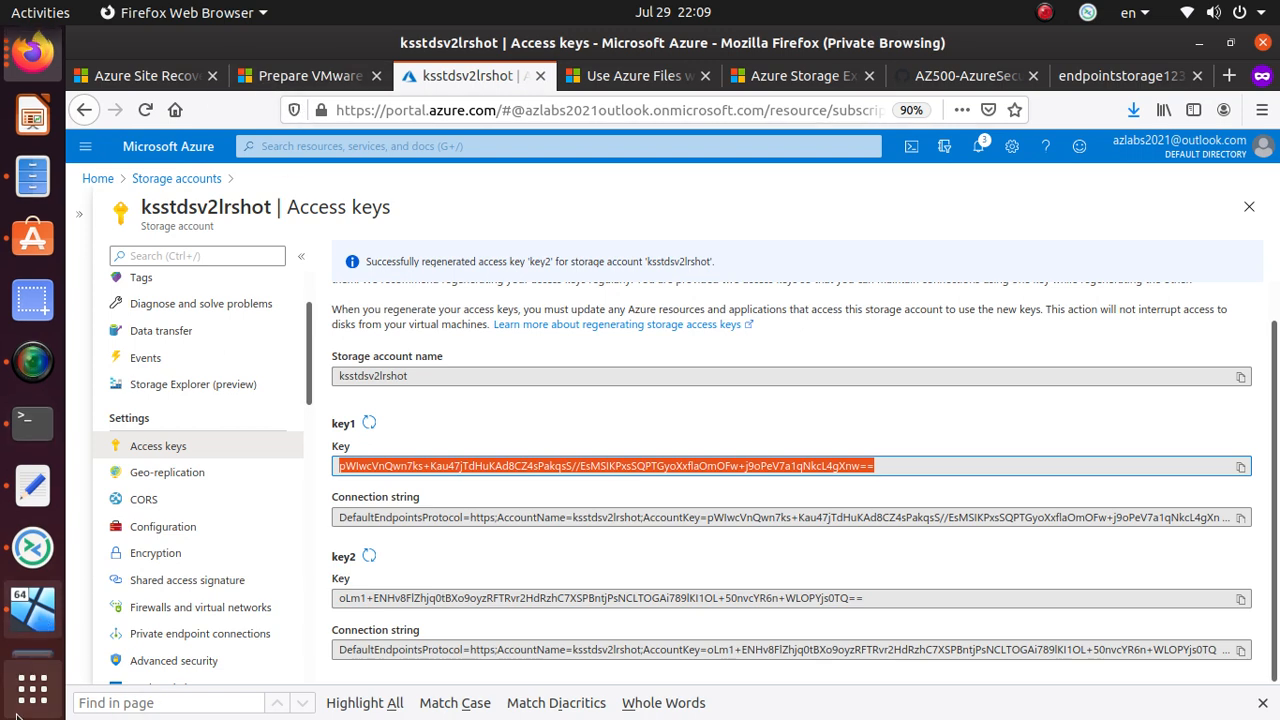
# - Launch Azure Storage Explorer and minimize it, check the Windows VM, then return to Firefox
pyautogui.click(38, 632)
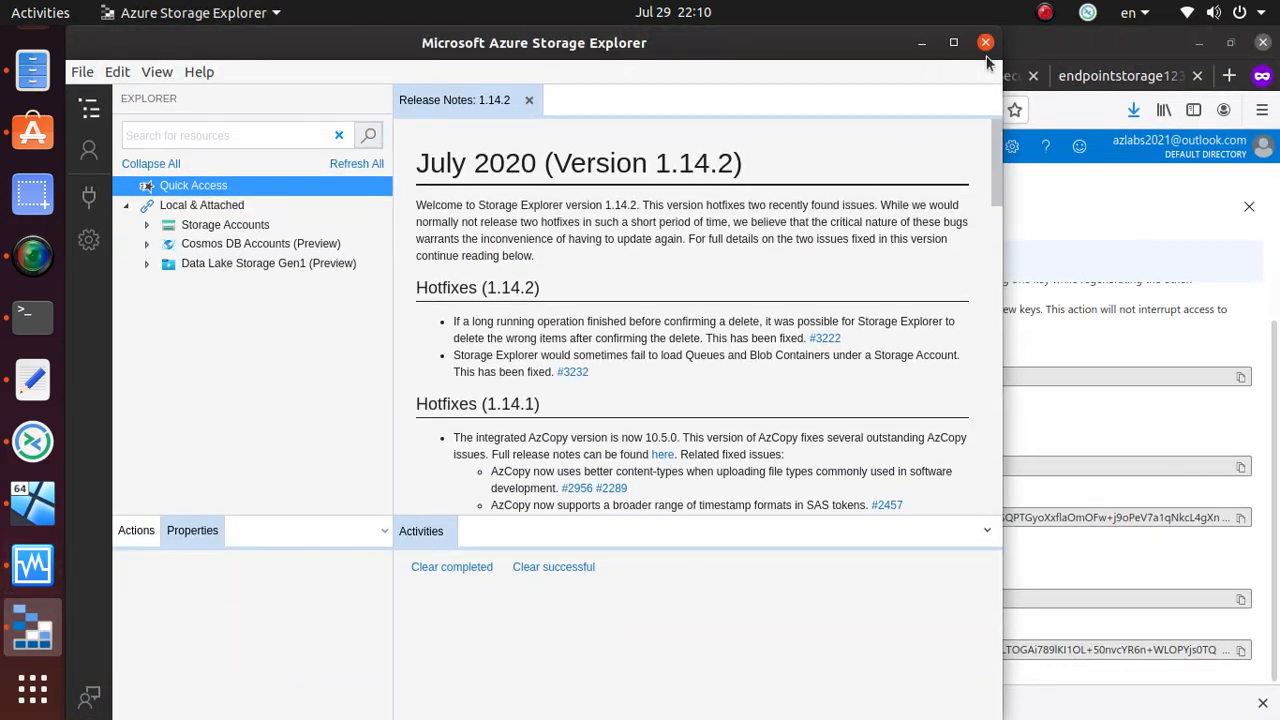
pyautogui.click(922, 46)
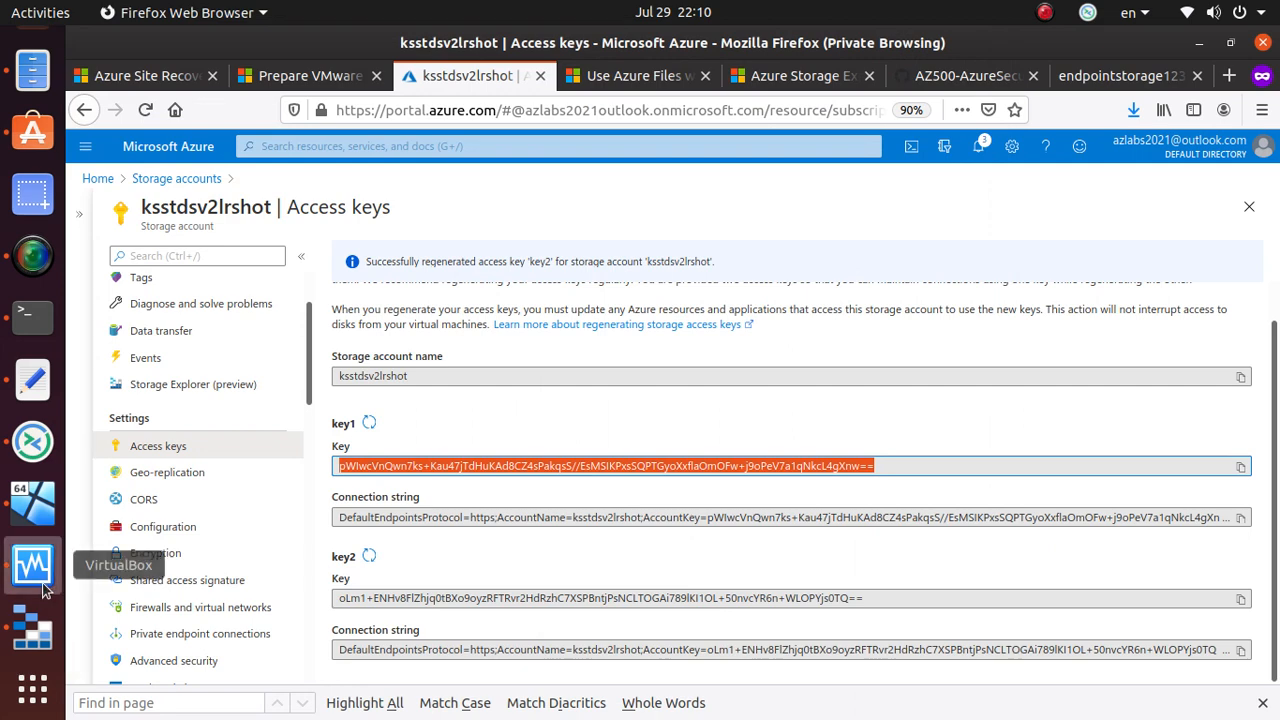
pyautogui.click(40, 584)
pyautogui.click(723, 232)
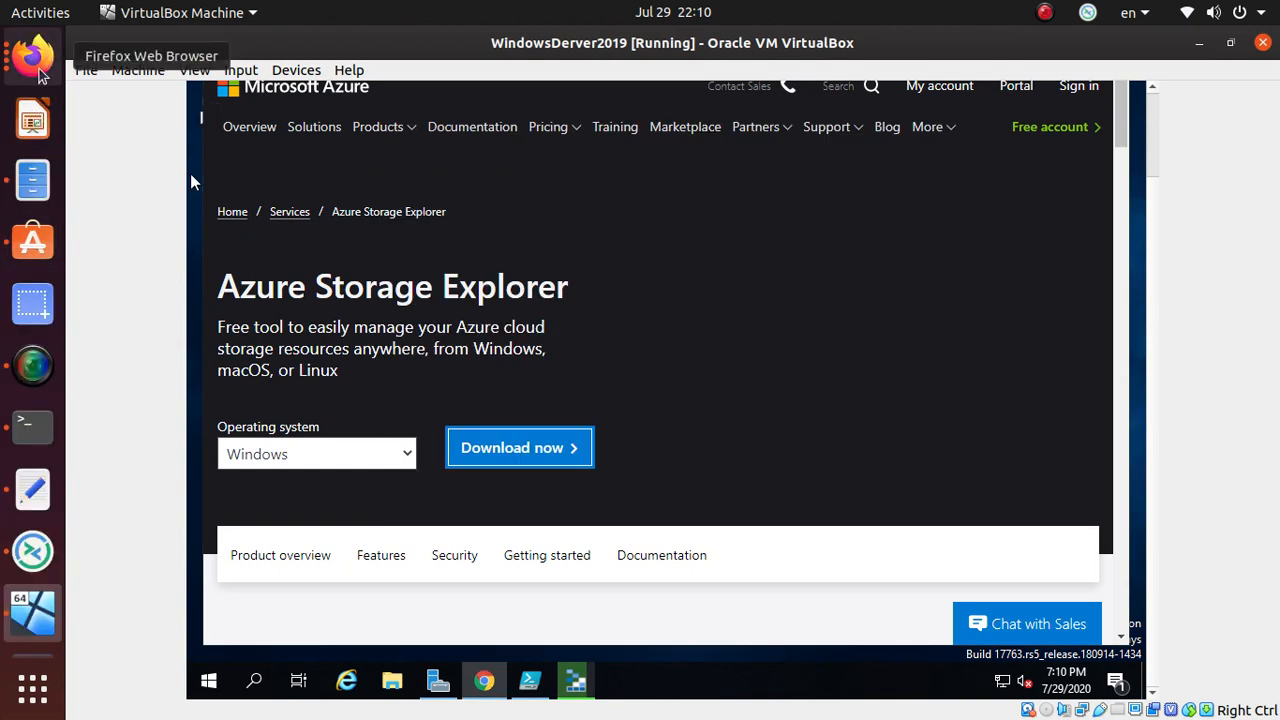
pyautogui.click(36, 60)
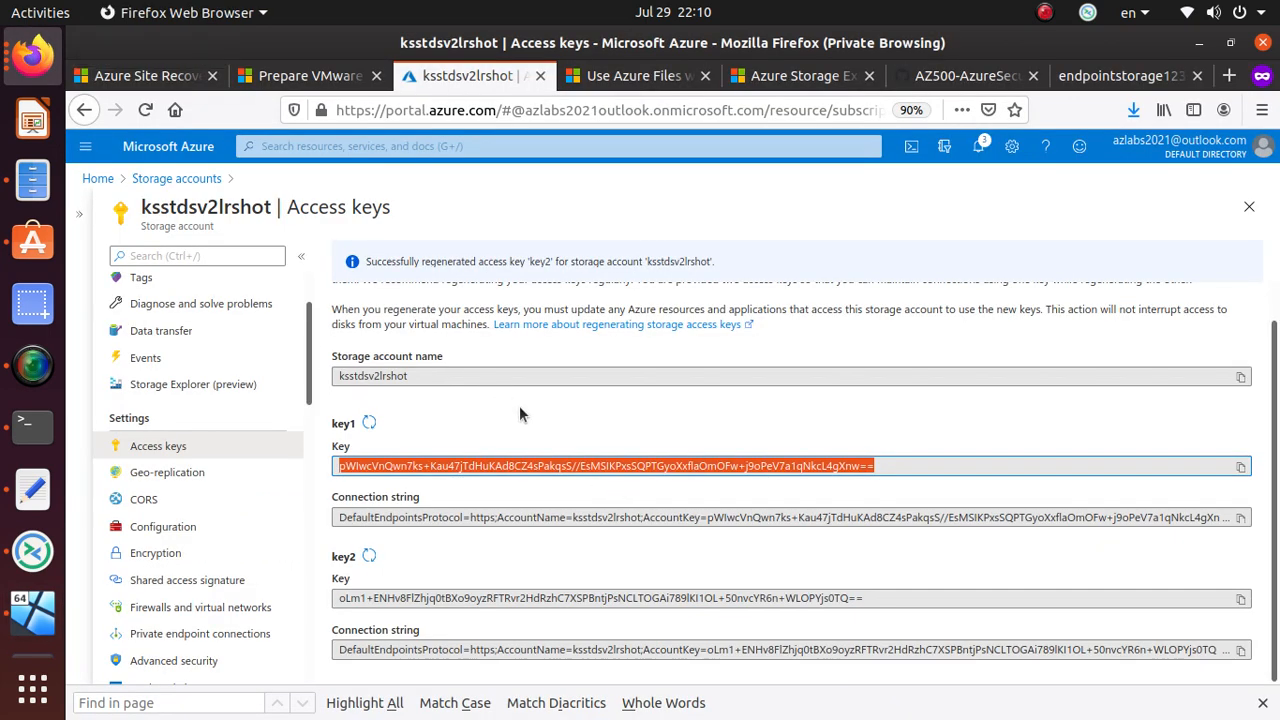
pyautogui.click(576, 428)
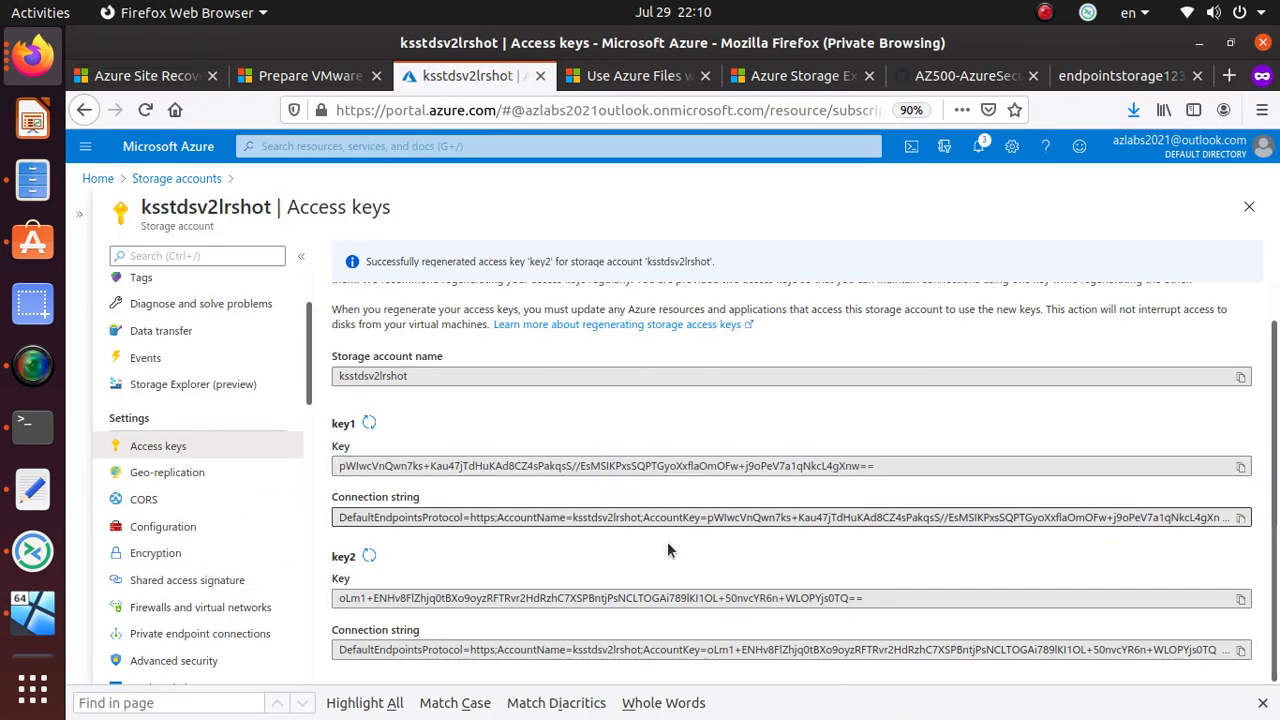
pyautogui.scroll(1, 453, 541)
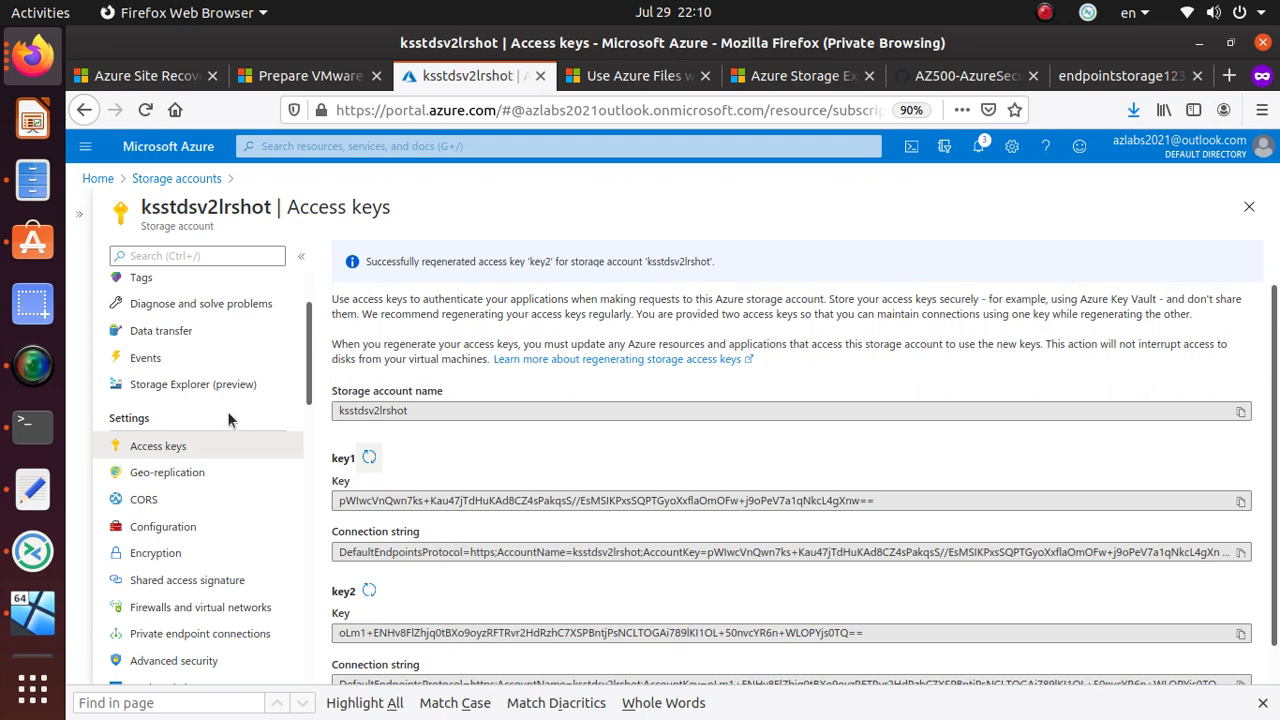
# - Review ksstdsv2lrshot's Geo-replication page (LRS, Korea South) and list all storage endpoints
pyautogui.click(184, 466)
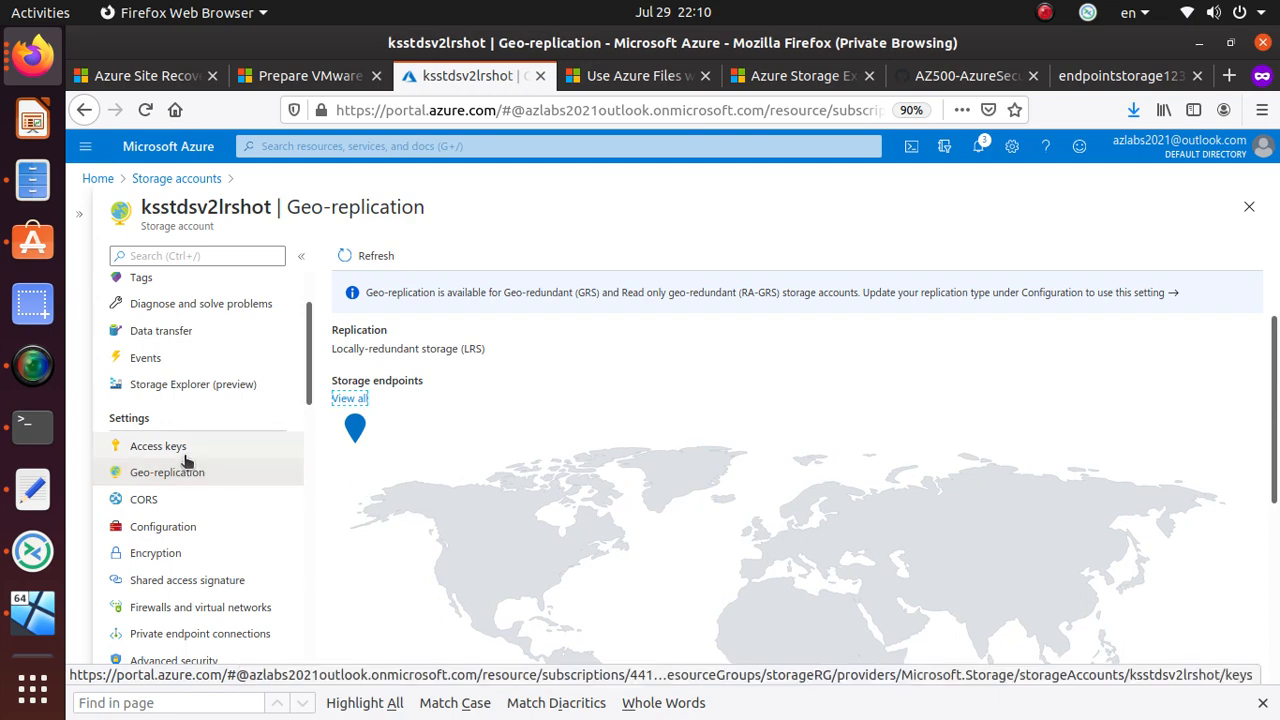
pyautogui.scroll(-5, 752, 450)
pyautogui.scroll(5, 751, 455)
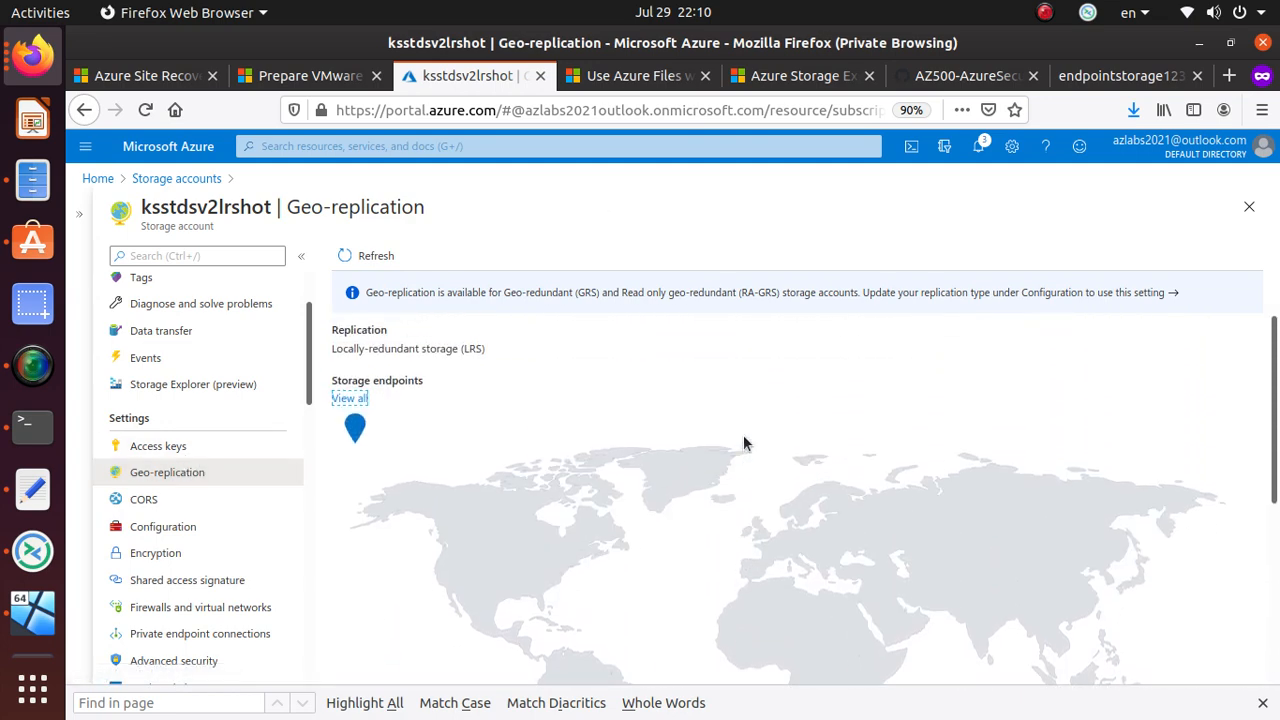
pyautogui.tripleClick(408, 348)
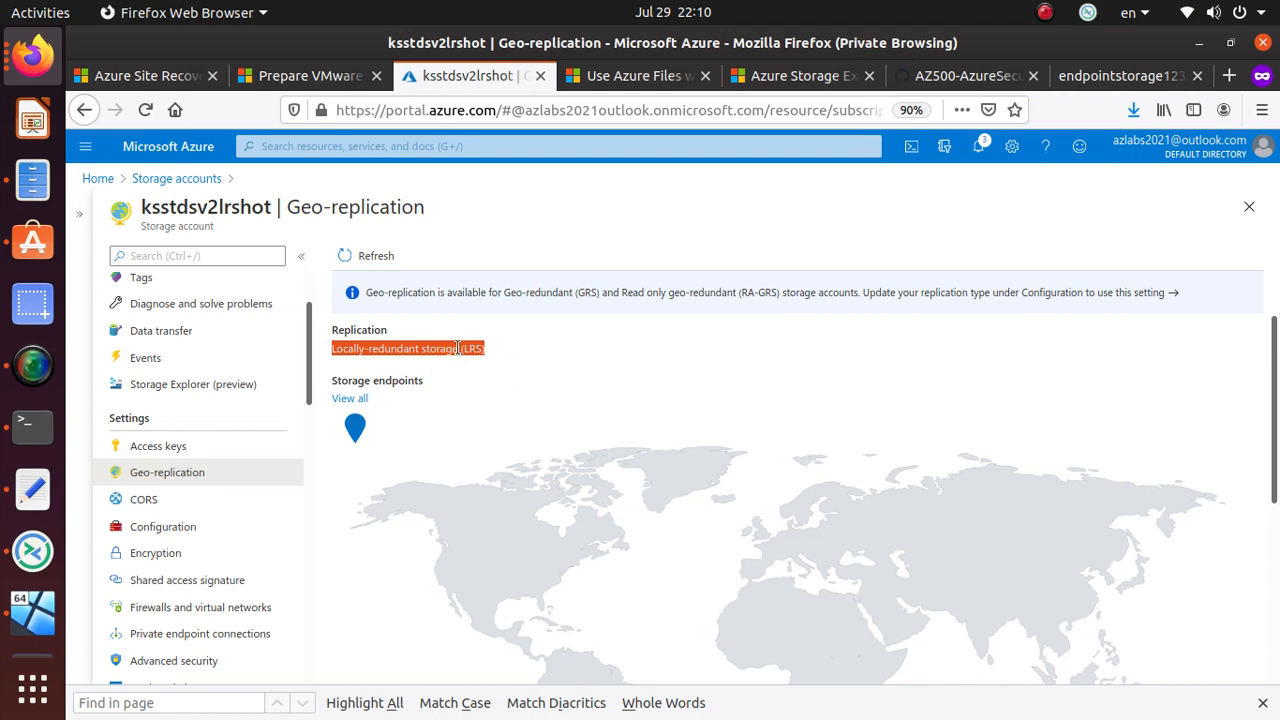
pyautogui.scroll(-5, 527, 455)
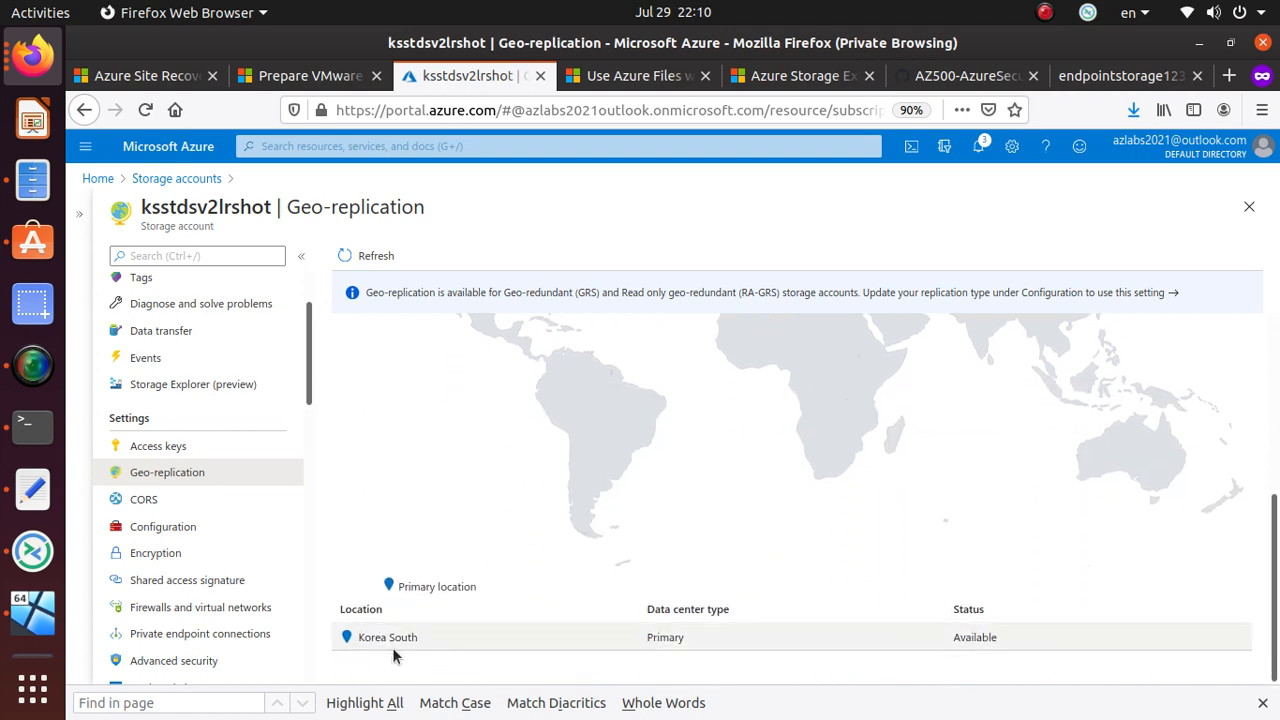
pyautogui.scroll(5, 434, 603)
pyautogui.click(351, 399)
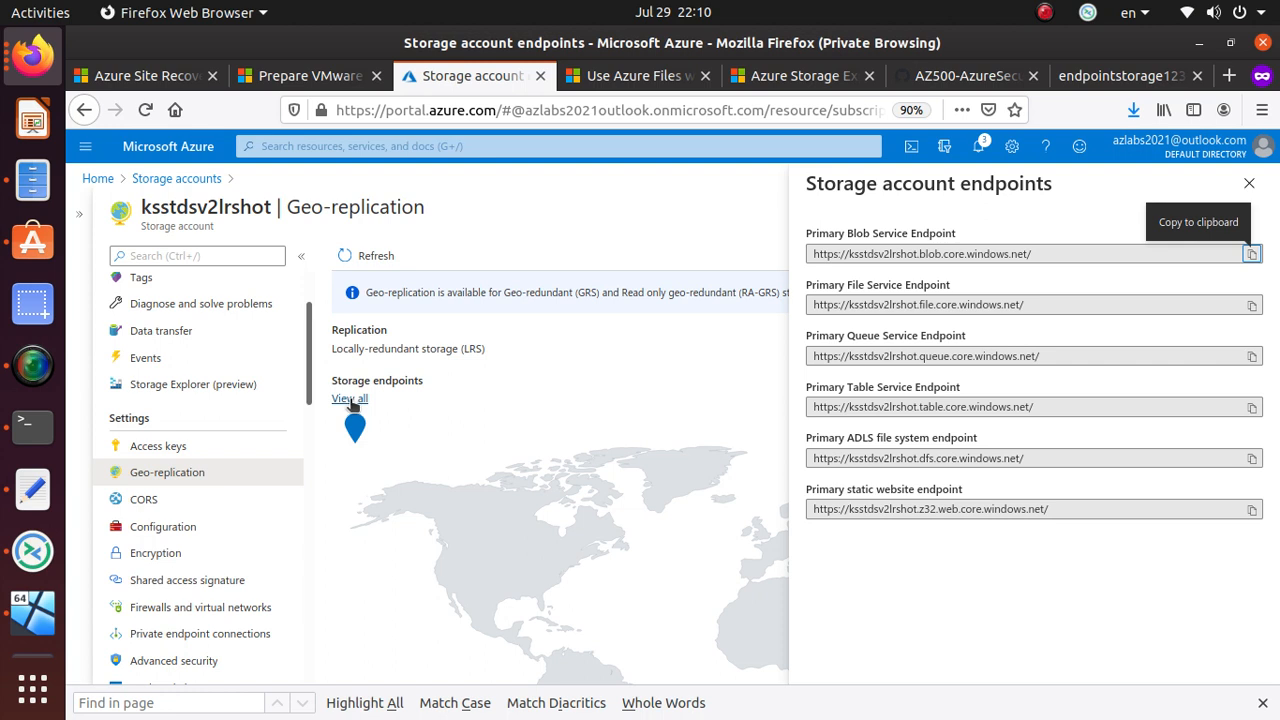
# - Inspect the Blob, File, Queue and Table endpoint URLs, then close the list and go to CORS
pyautogui.doubleClick(858, 238)
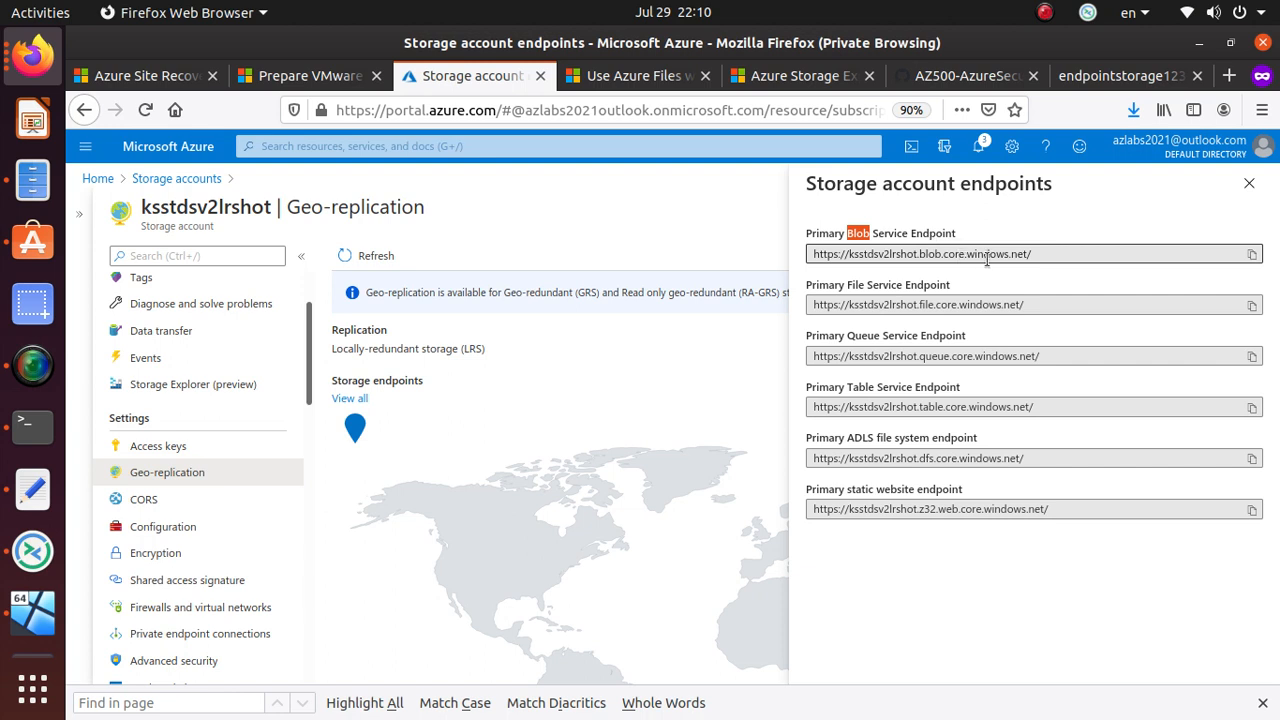
pyautogui.tripleClick(881, 254)
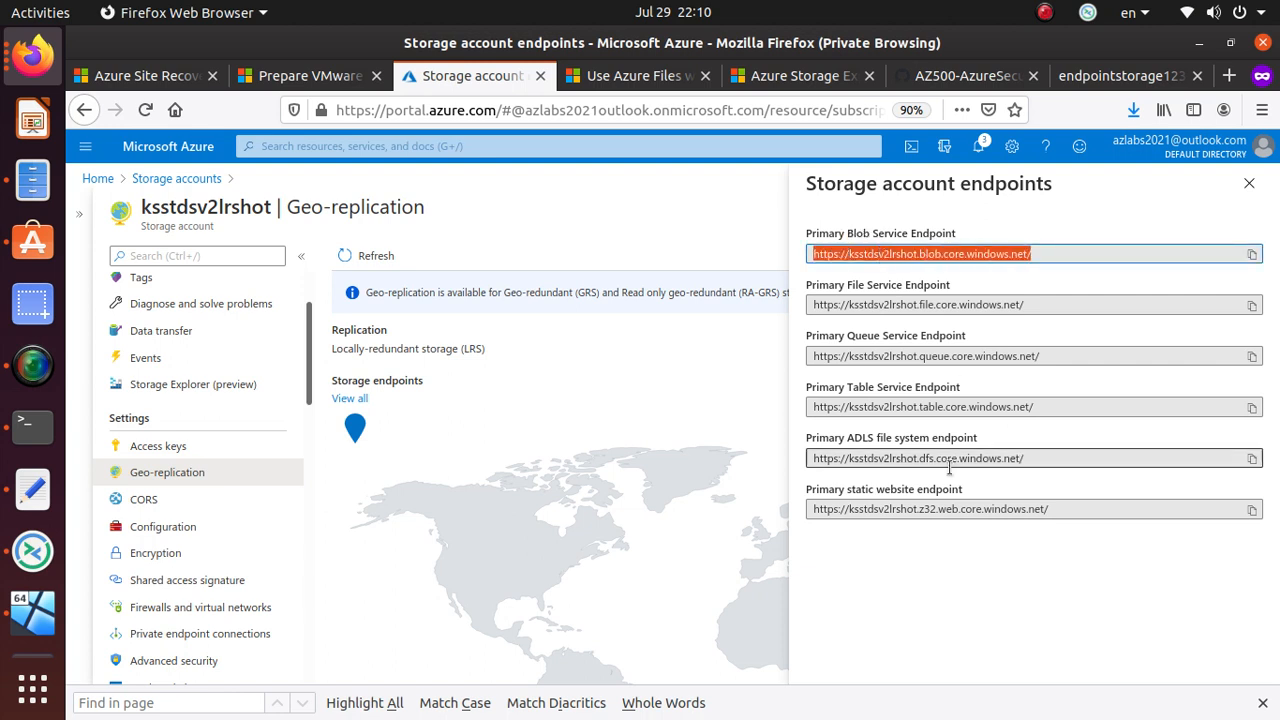
pyautogui.click(907, 272)
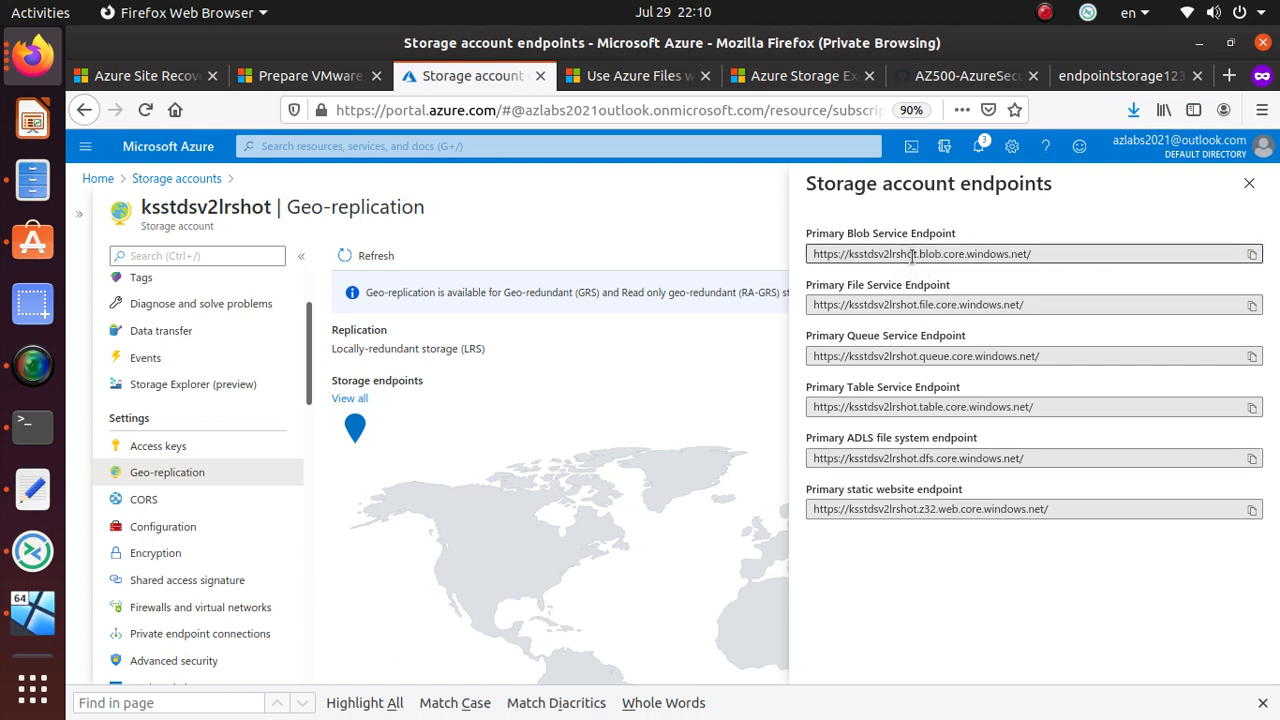
pyautogui.tripleClick(920, 254)
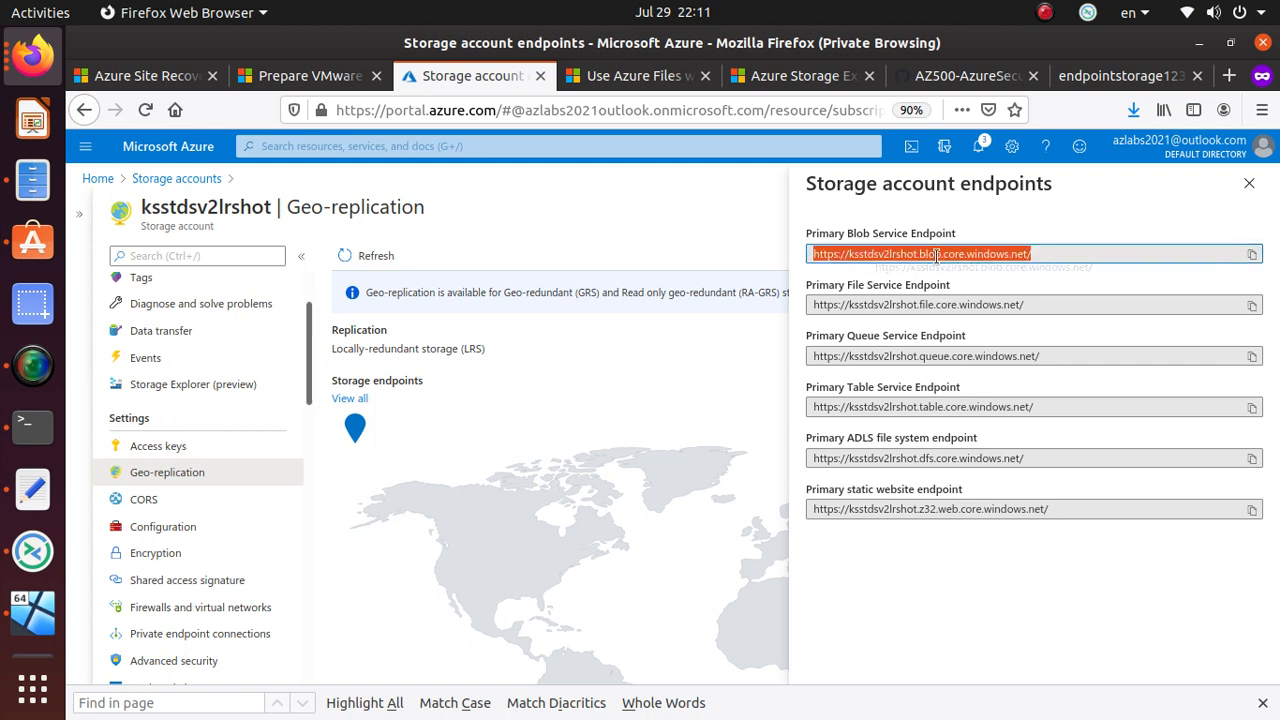
pyautogui.click(950, 254)
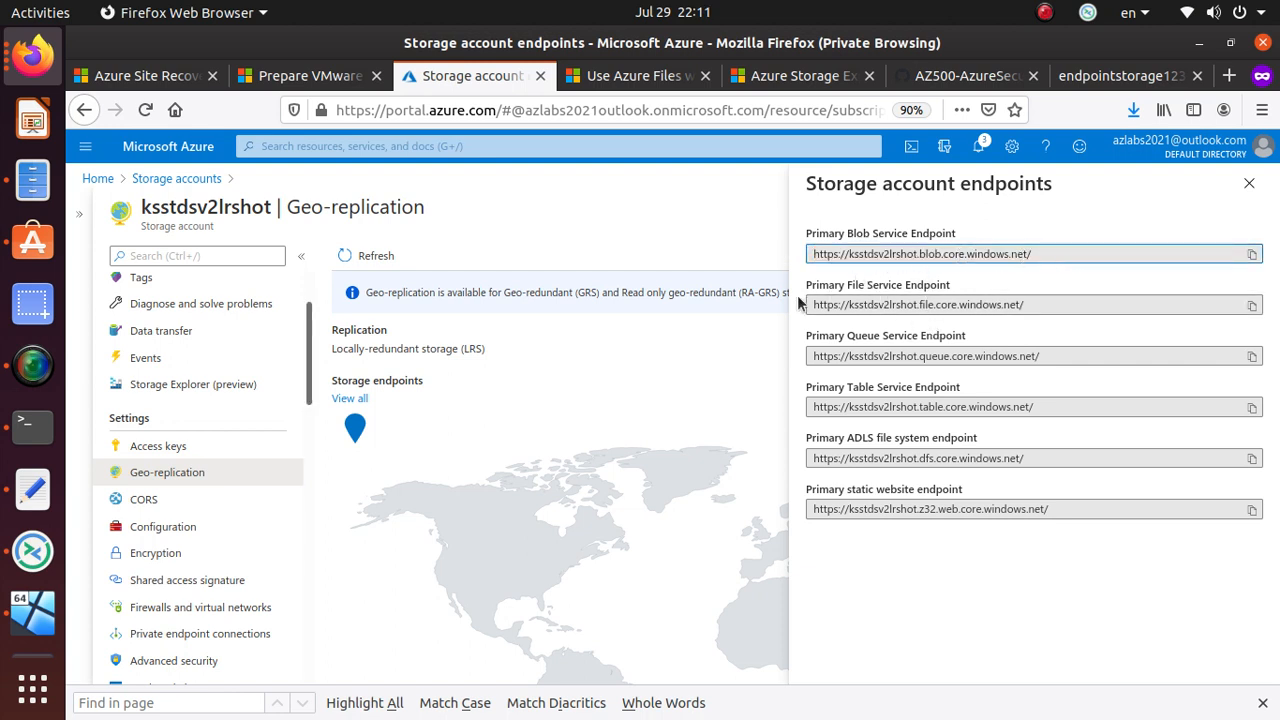
pyautogui.doubleClick(926, 304)
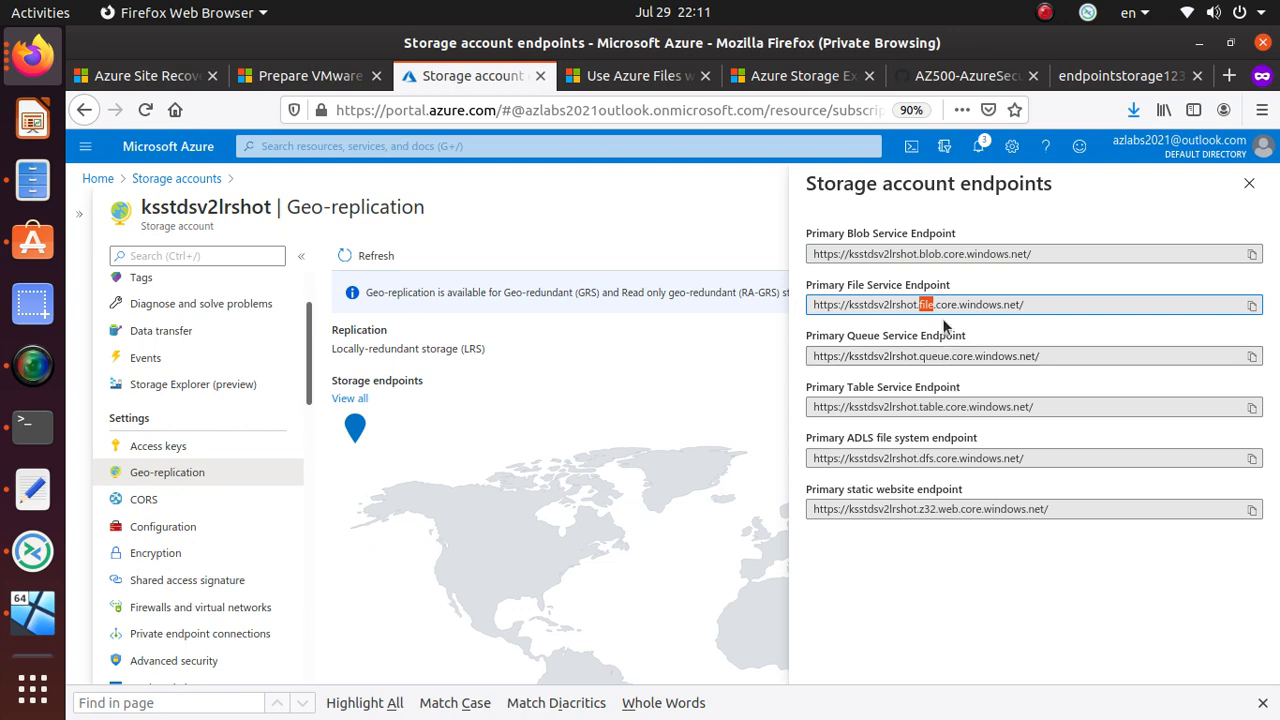
pyautogui.doubleClick(936, 356)
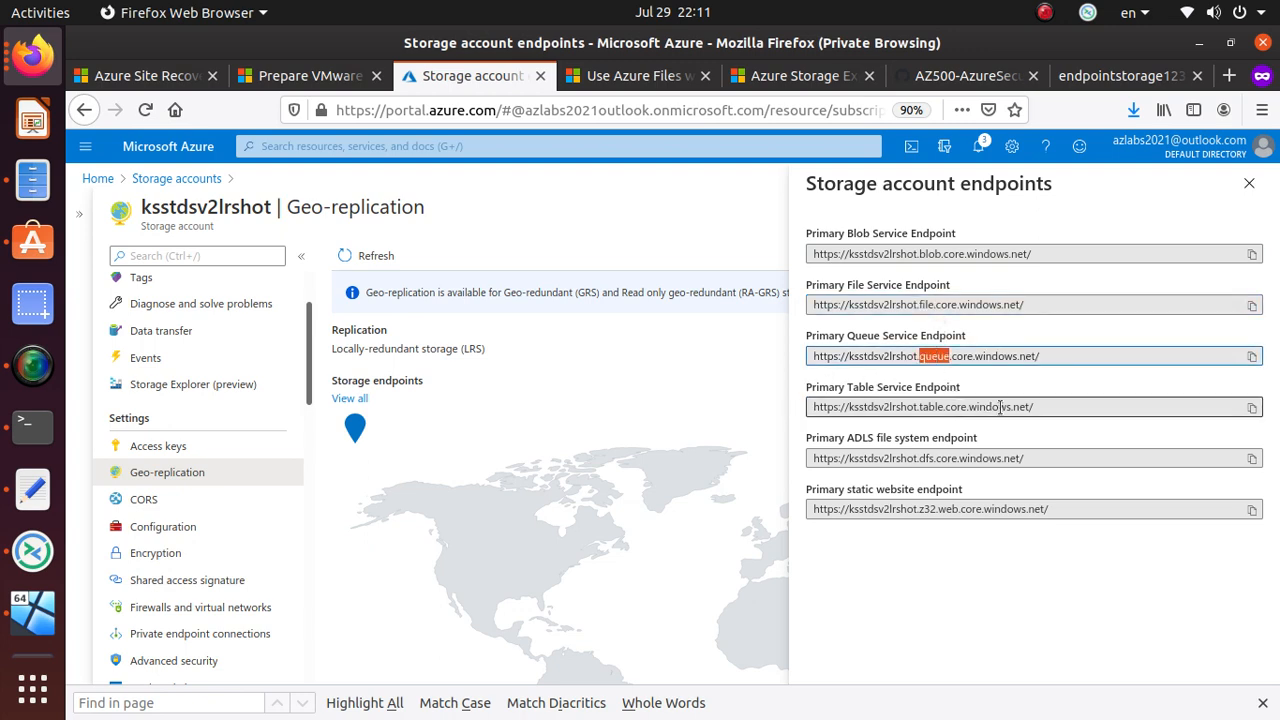
pyautogui.doubleClick(931, 406)
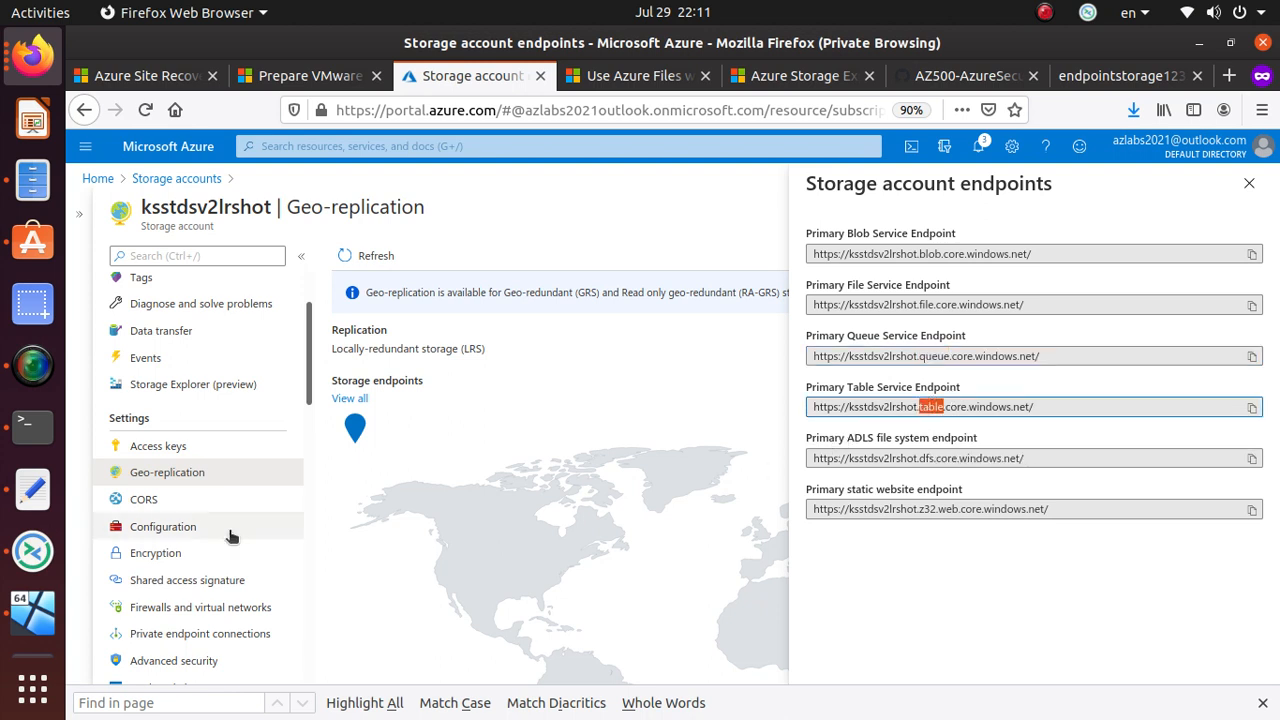
pyautogui.click(1249, 183)
pyautogui.click(169, 500)
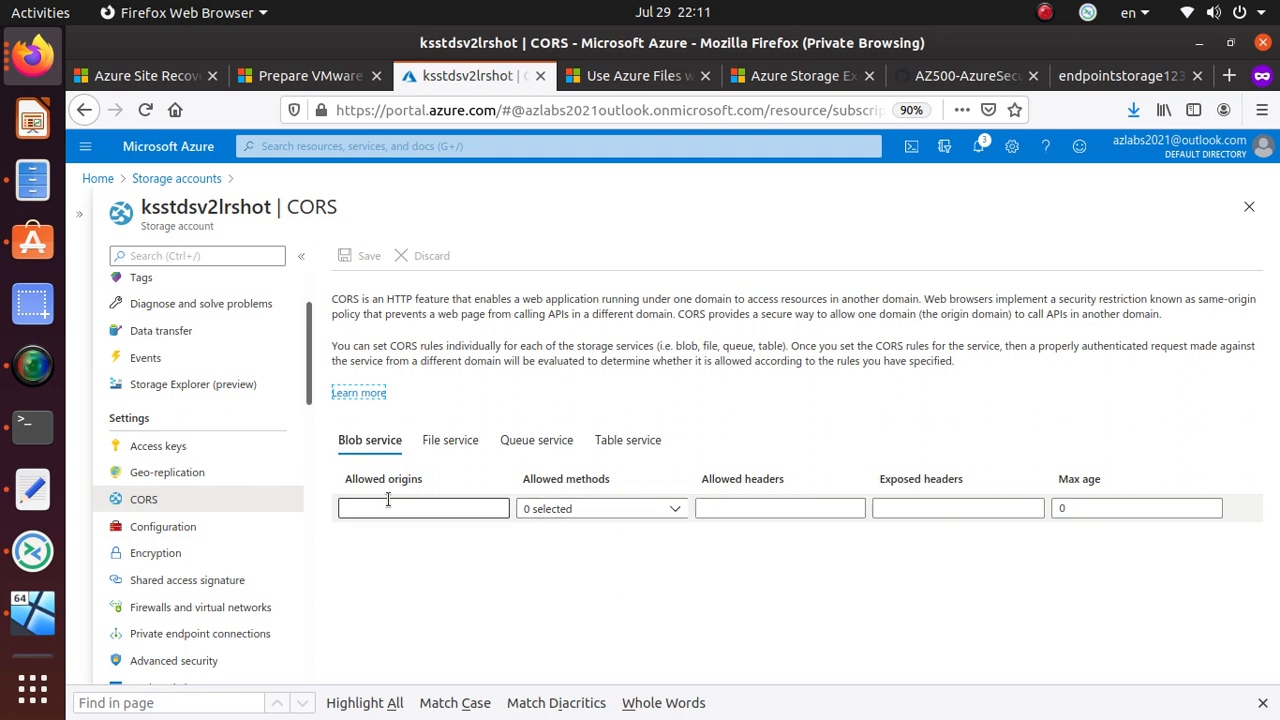
# - Check the CORS rules for the File, Queue and Table services, then open Configuration
pyautogui.click(450, 442)
pyautogui.click(545, 441)
pyautogui.click(644, 440)
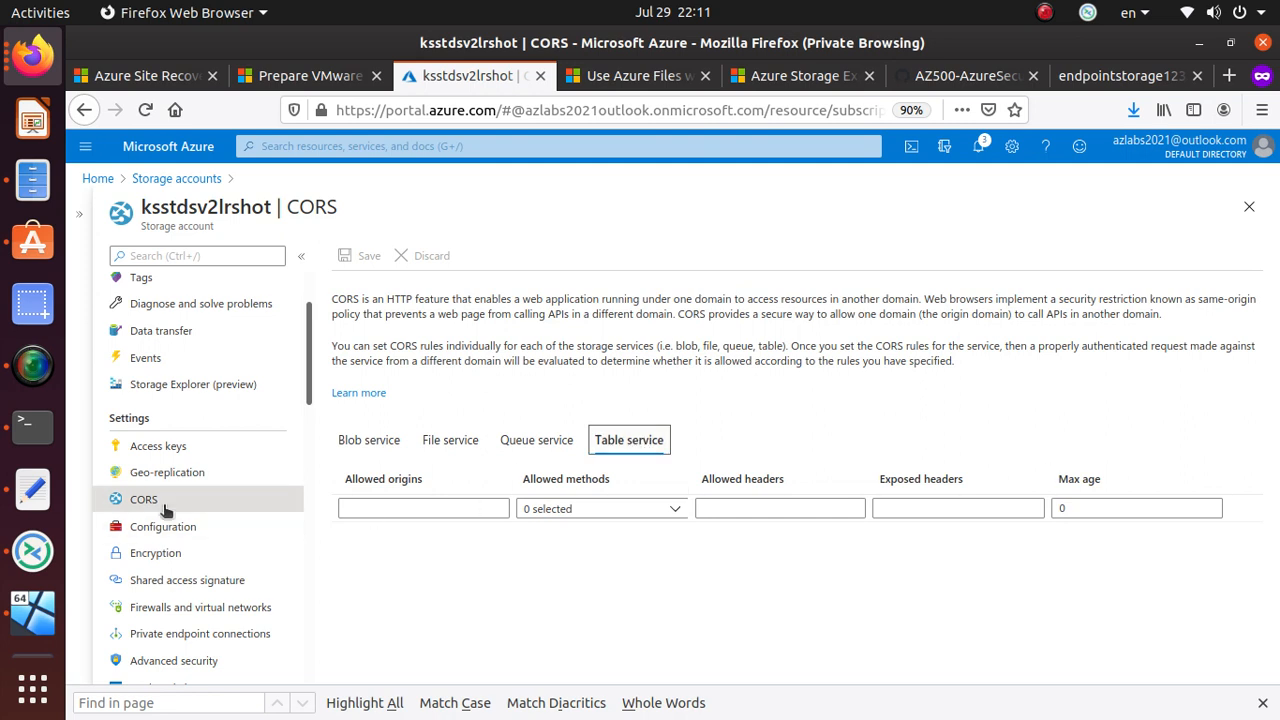
pyautogui.click(166, 526)
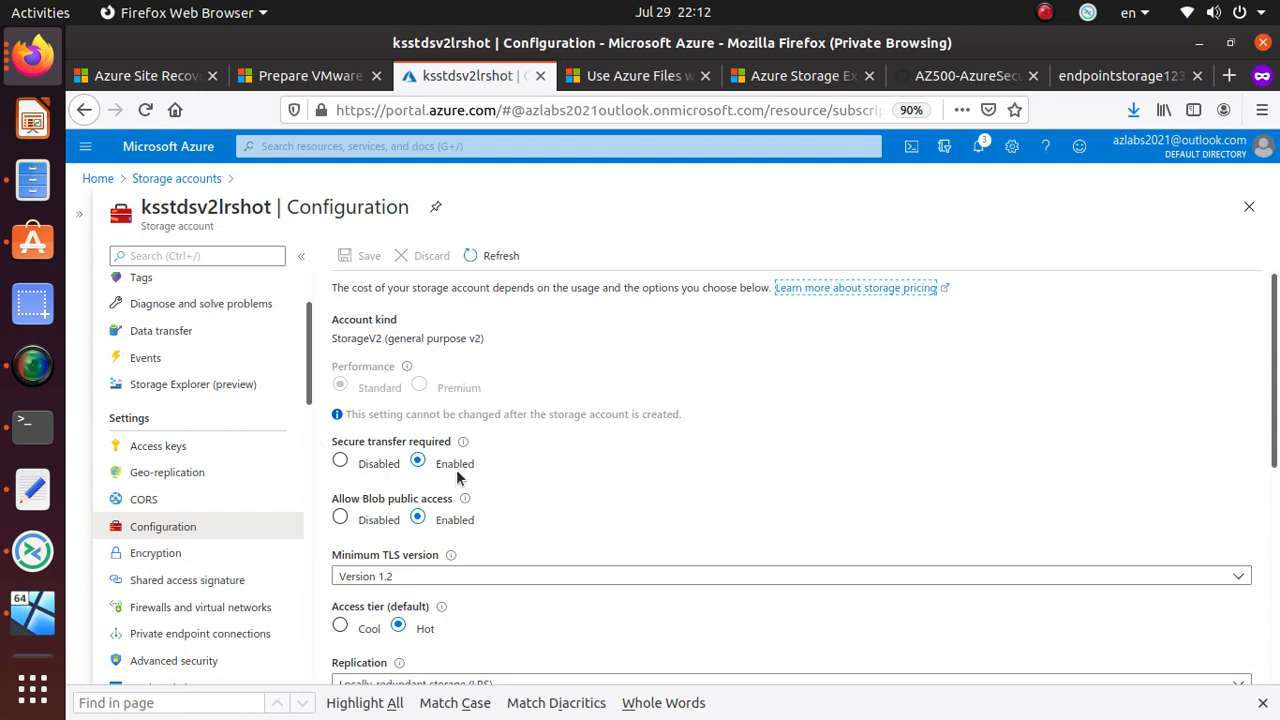
# - Change ksstdsv2lrshot's replication to Geo-redundant storage (GRS) and save the configuration
pyautogui.click(338, 515)
pyautogui.click(427, 519)
pyautogui.scroll(-2, 460, 525)
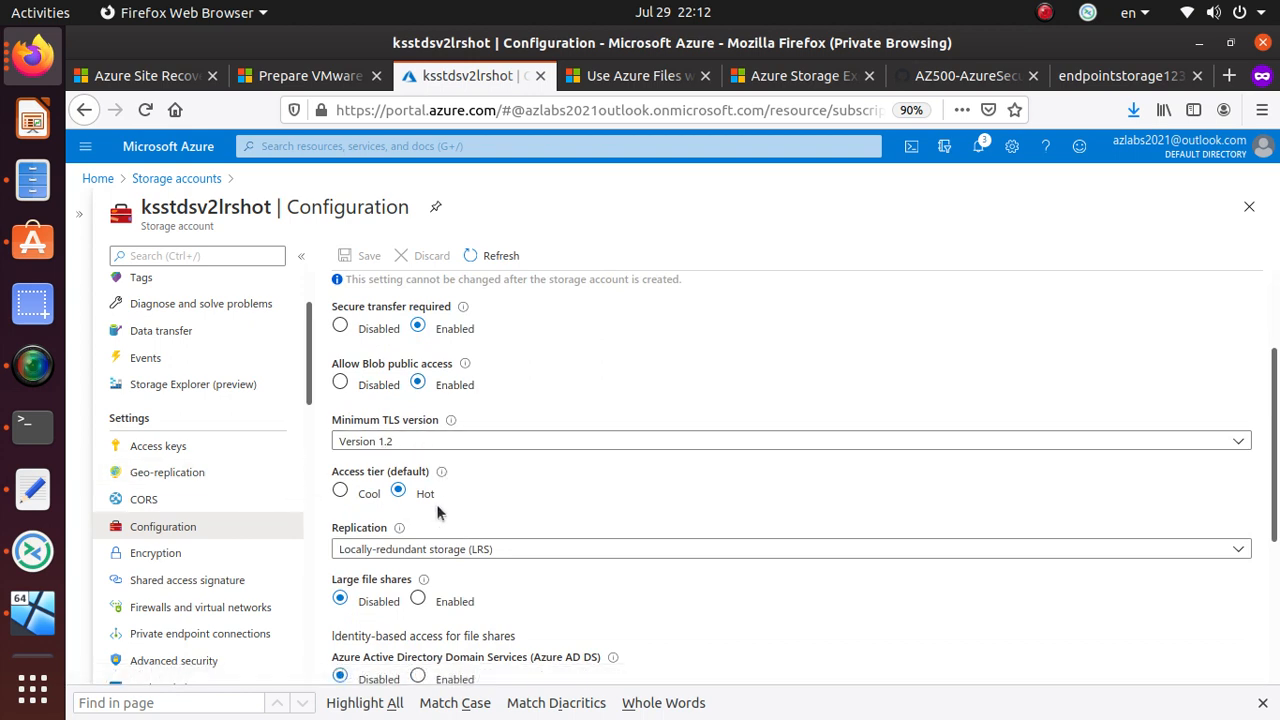
pyautogui.scroll(-2, 415, 480)
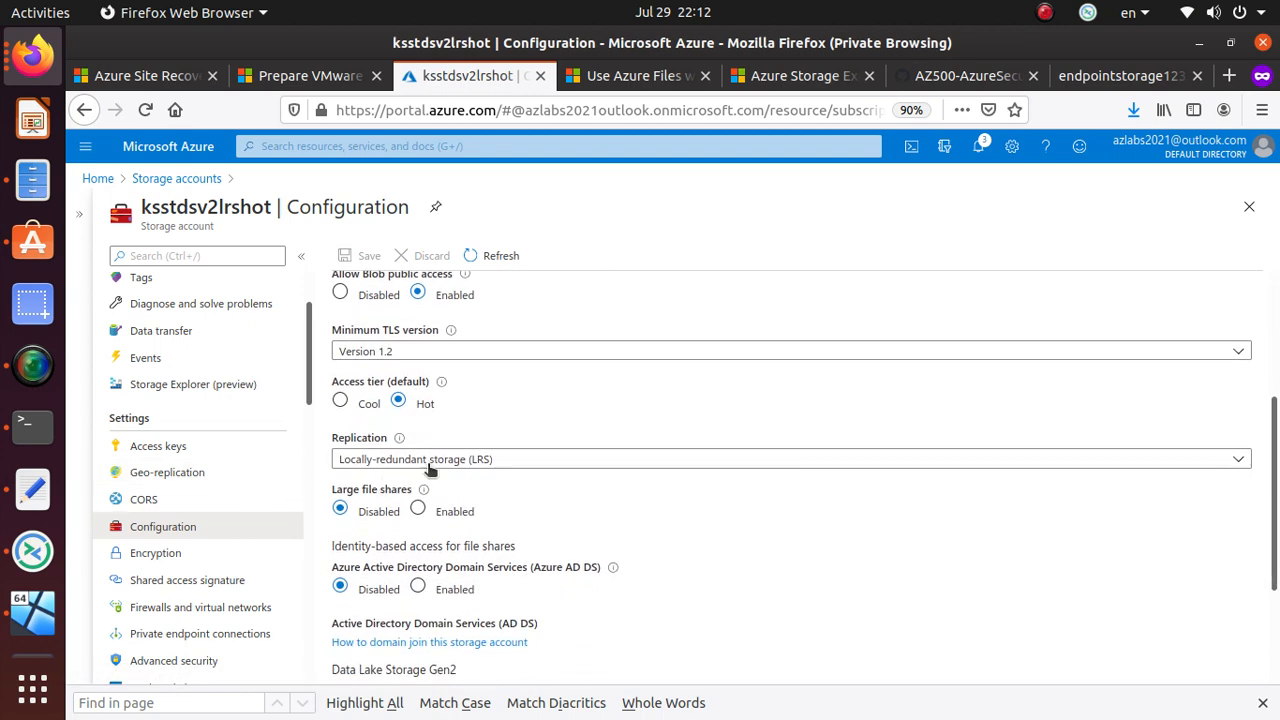
pyautogui.click(435, 462)
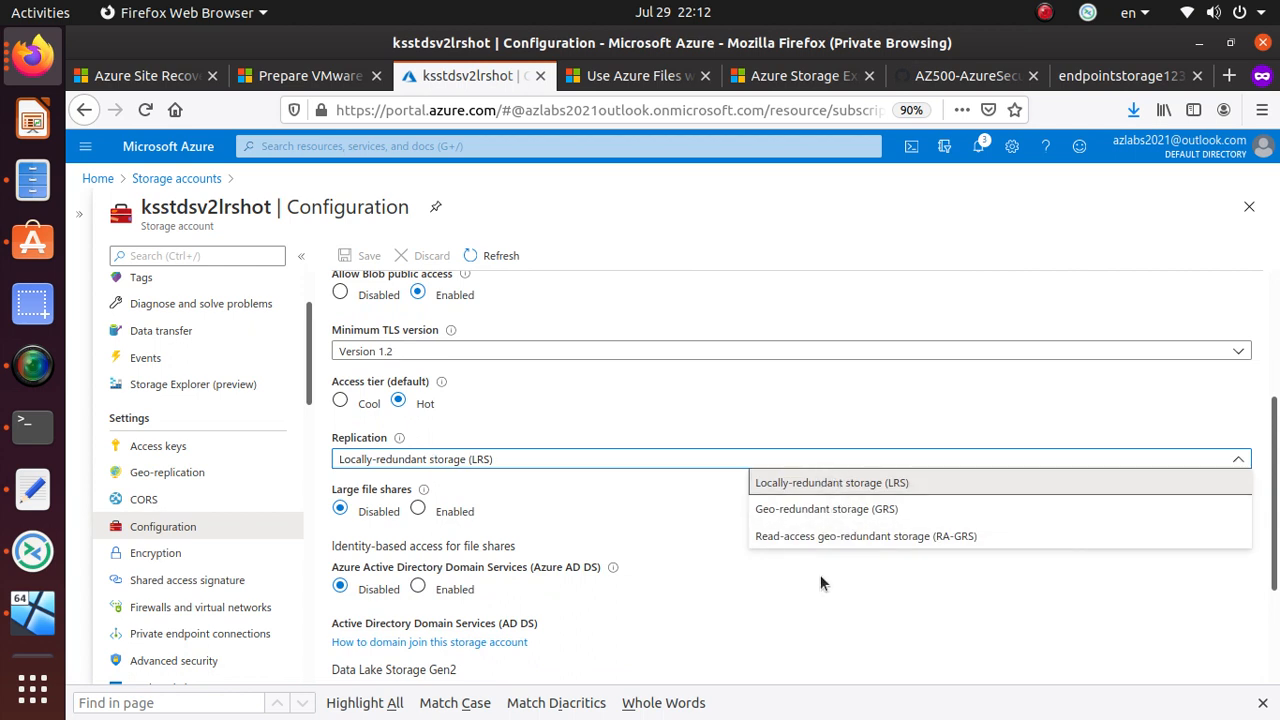
pyautogui.click(857, 512)
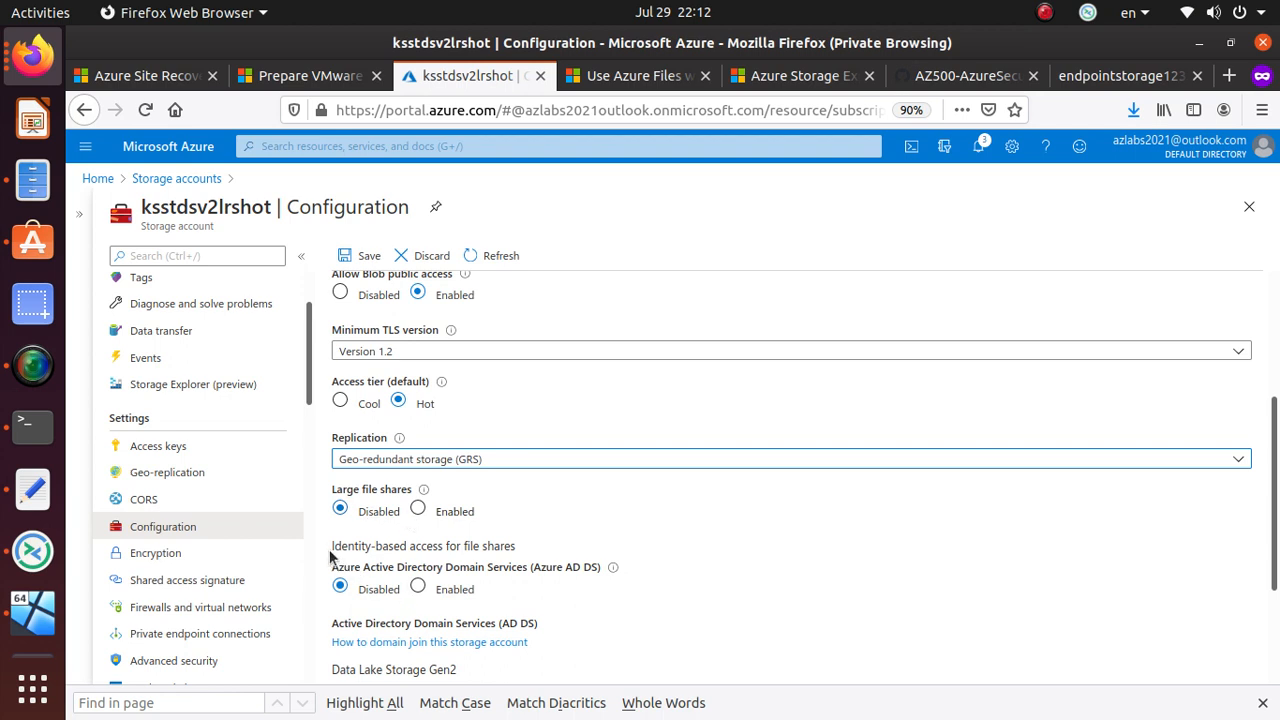
pyautogui.scroll(-2, 342, 600)
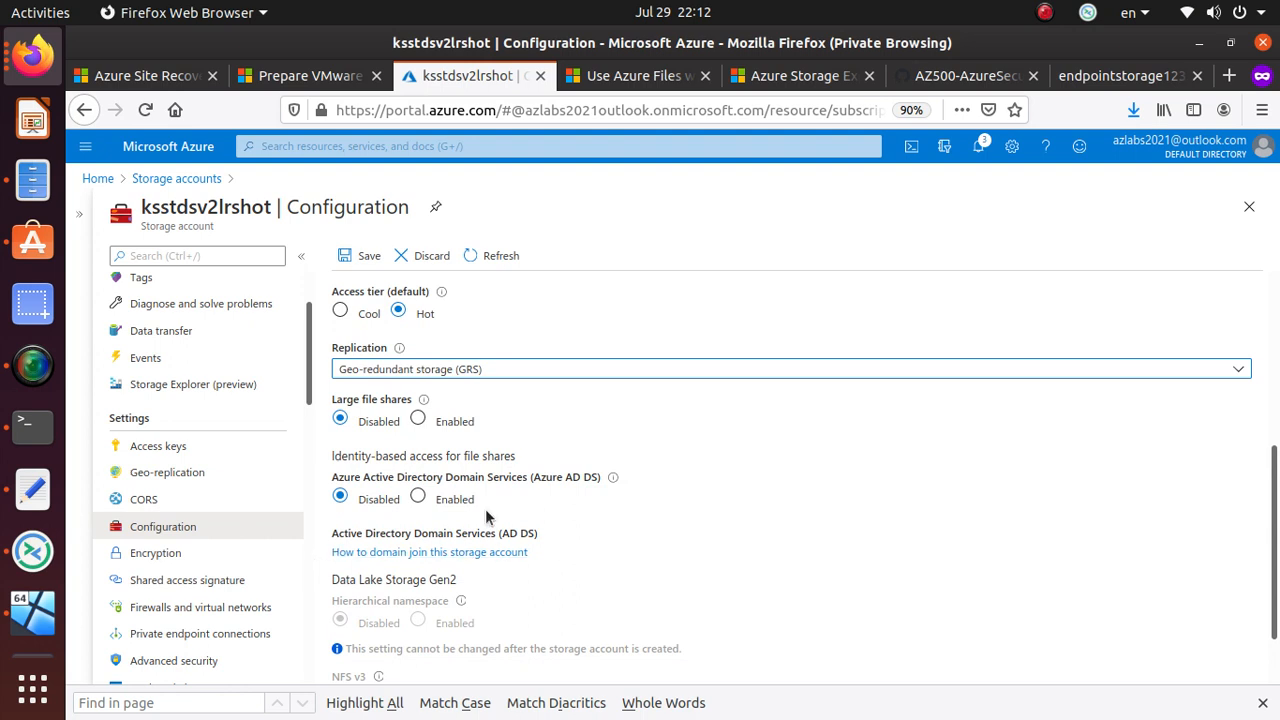
pyautogui.scroll(-1, 457, 634)
pyautogui.scroll(4, 460, 634)
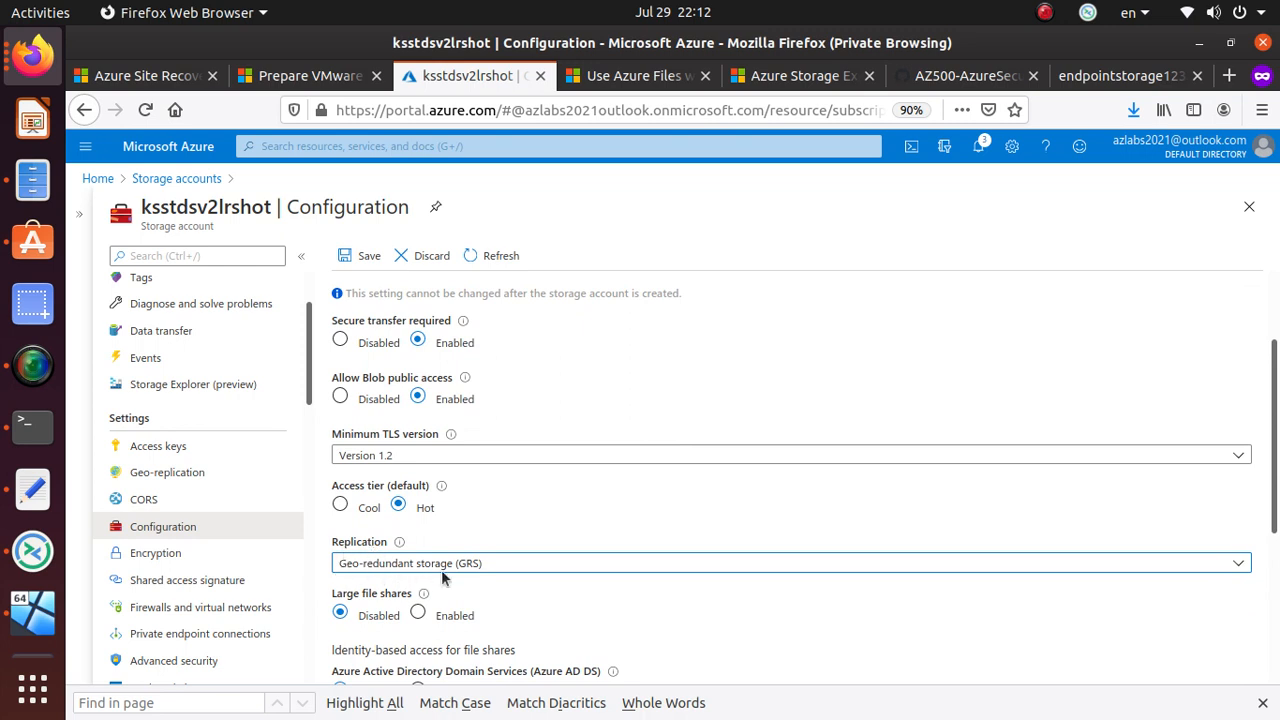
pyautogui.click(368, 258)
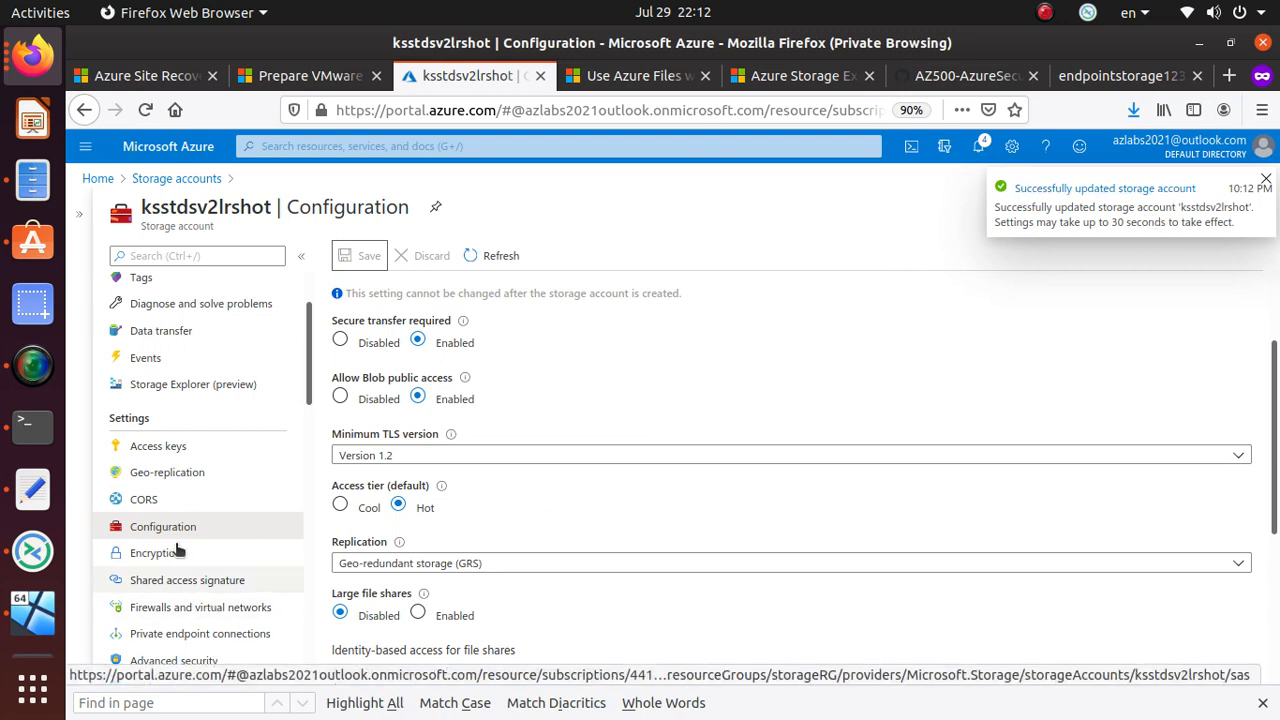
# - Review geo-replication locations: Korea South as primary and Korea Central as secondary
pyautogui.click(183, 479)
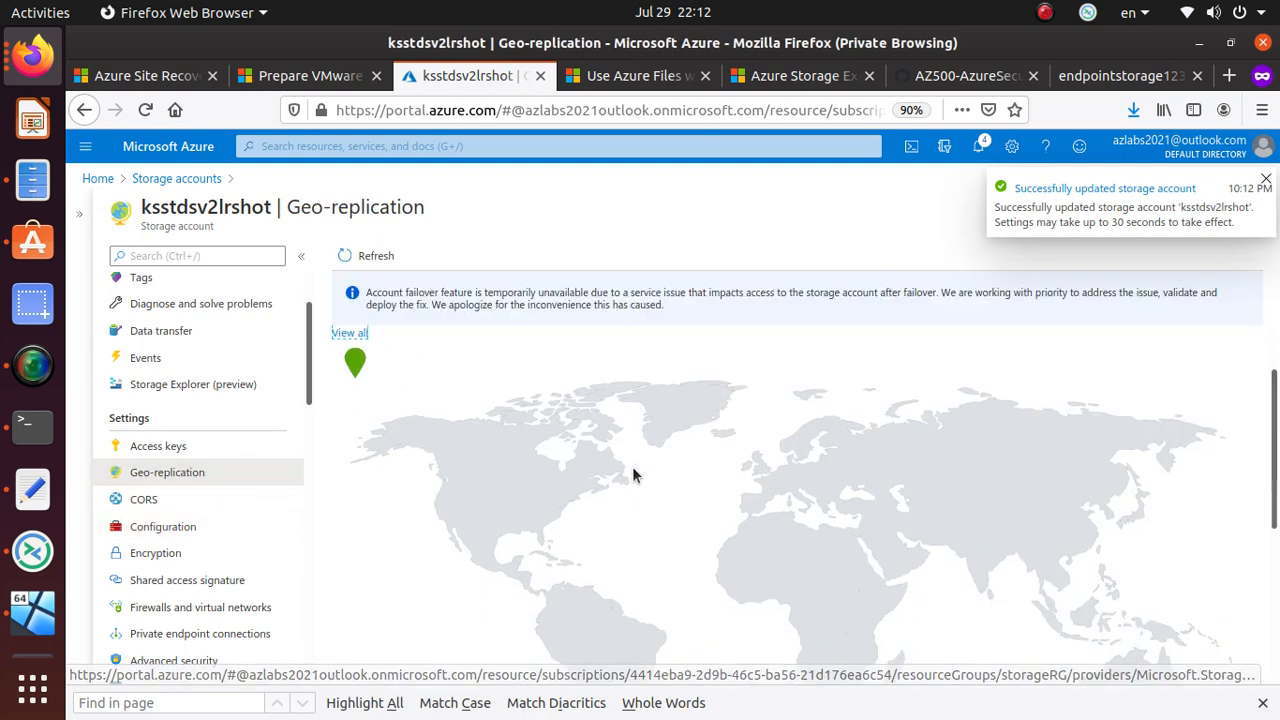
pyautogui.scroll(-5, 633, 467)
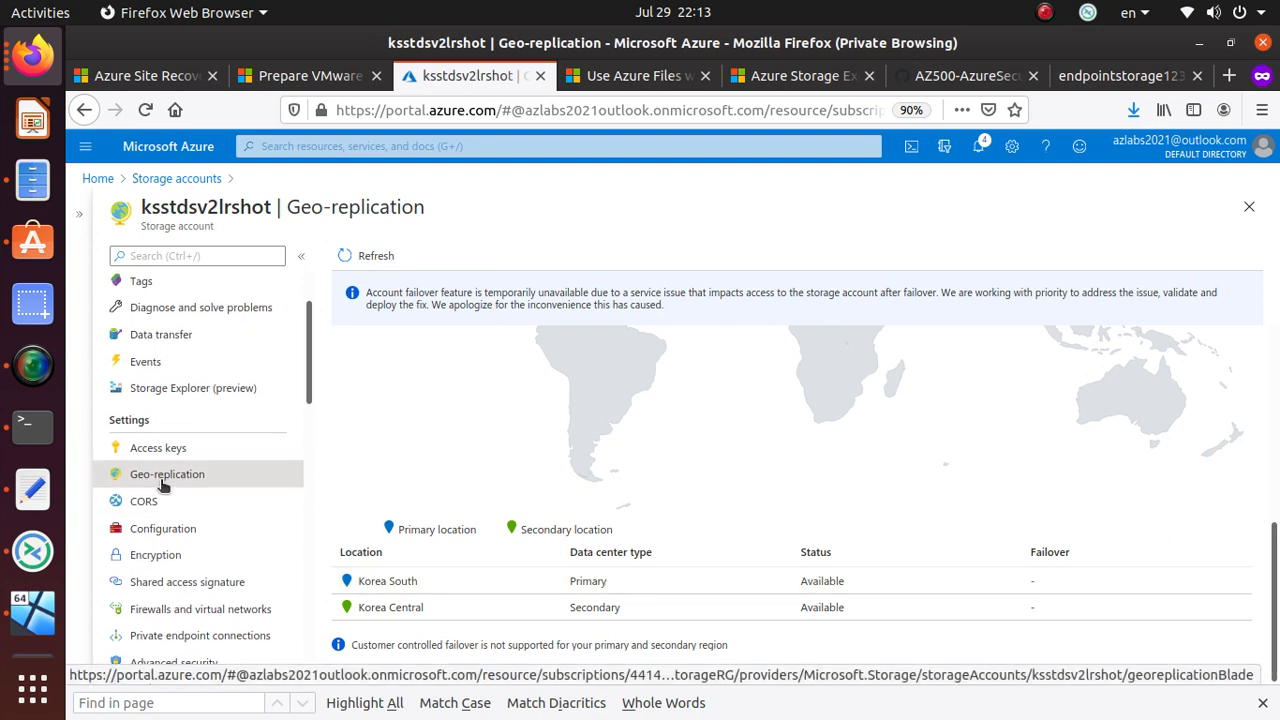
pyautogui.scroll(1, 163, 485)
pyautogui.scroll(-2, 163, 485)
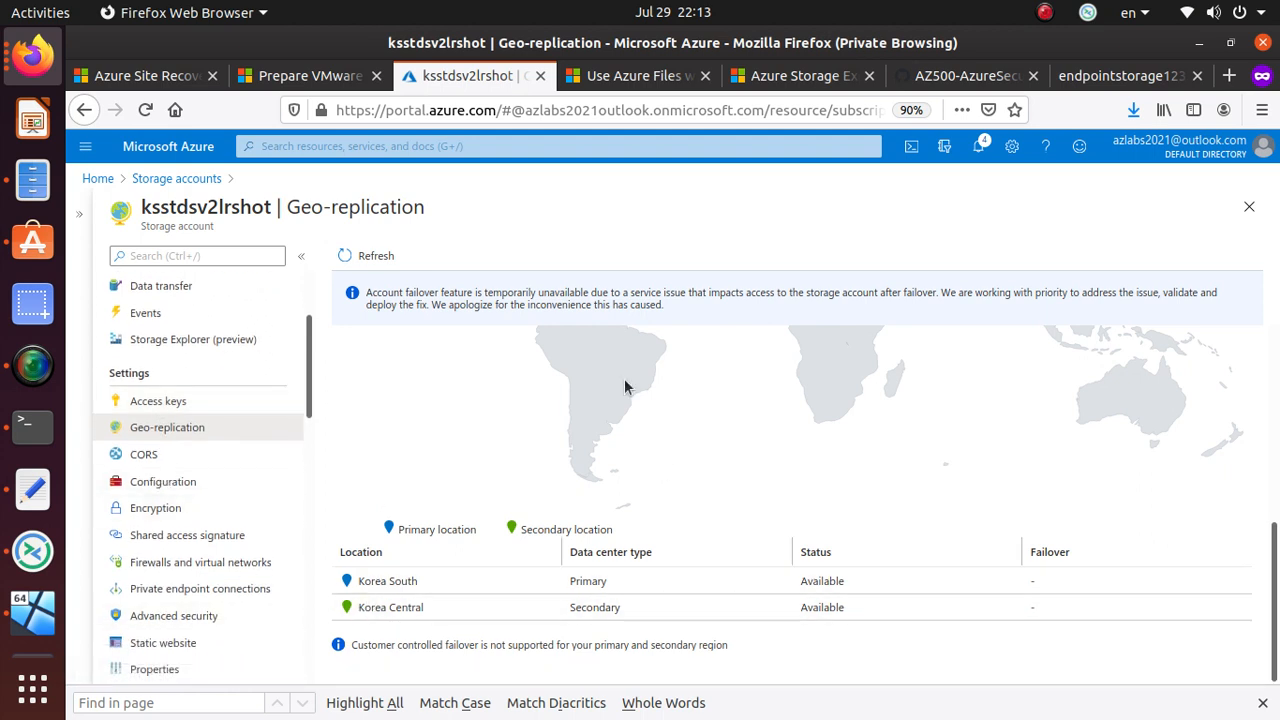
pyautogui.click(350, 585)
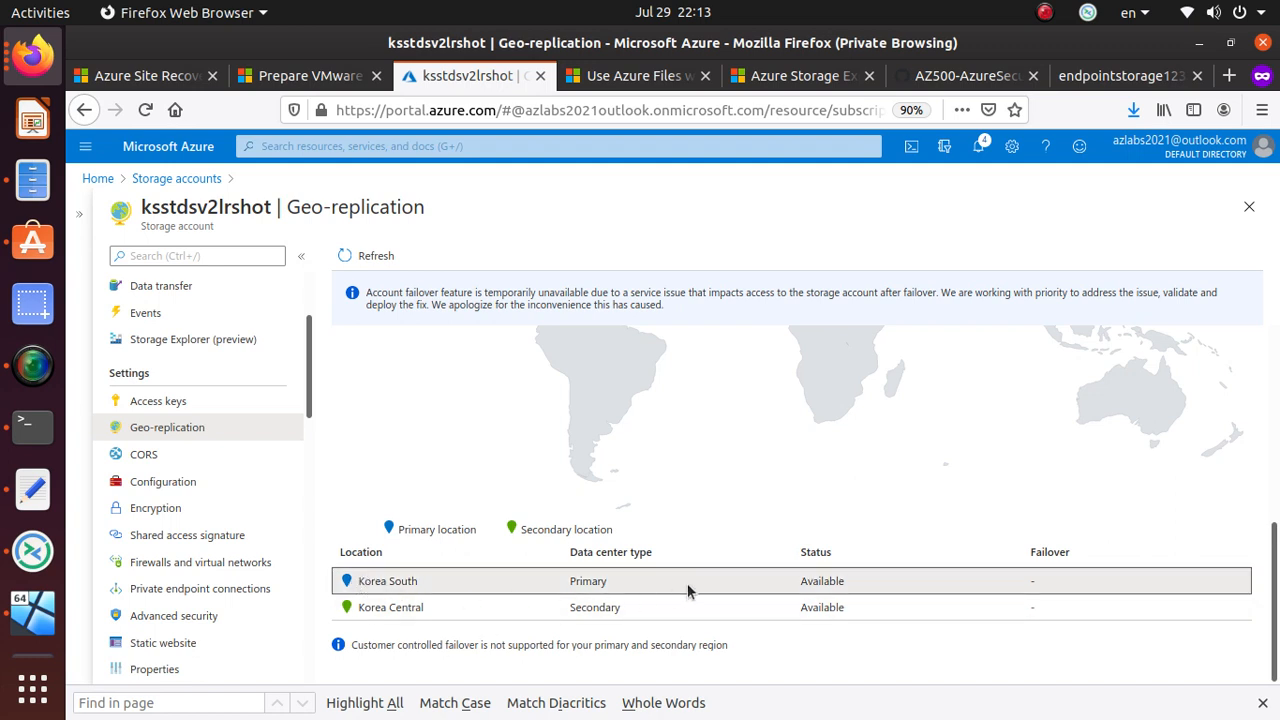
pyautogui.click(436, 613)
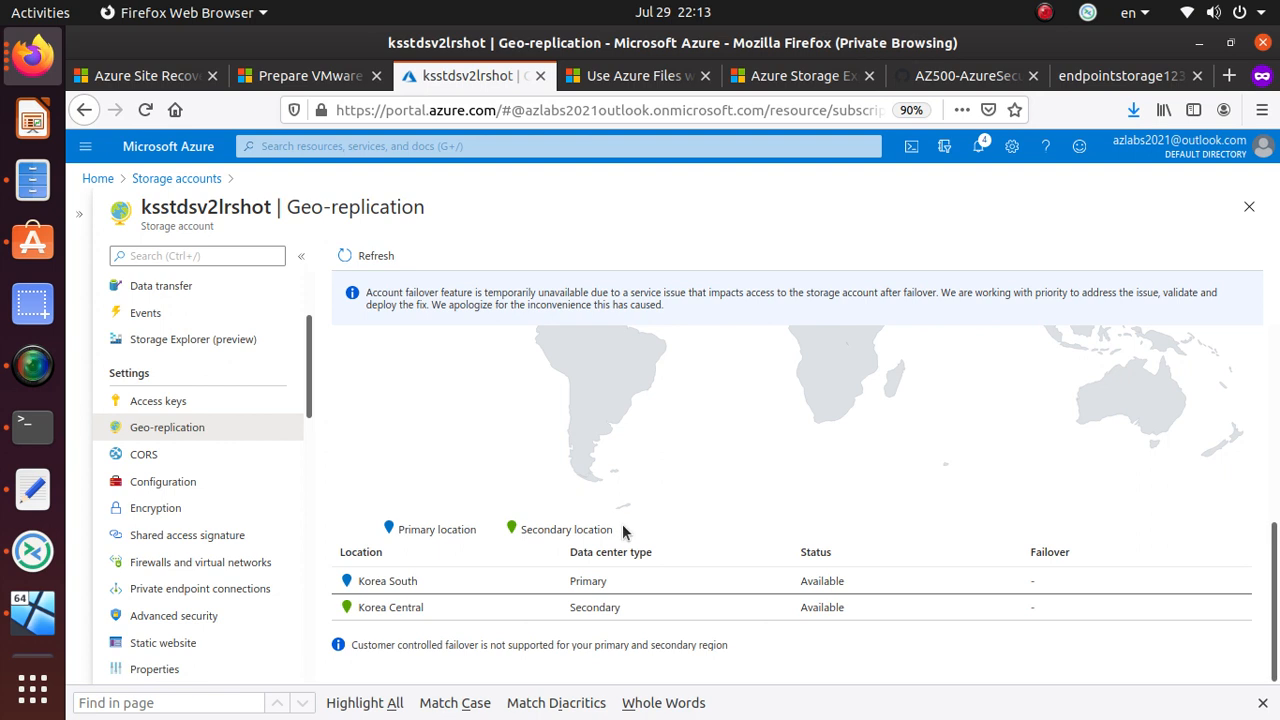
pyautogui.scroll(5, 462, 563)
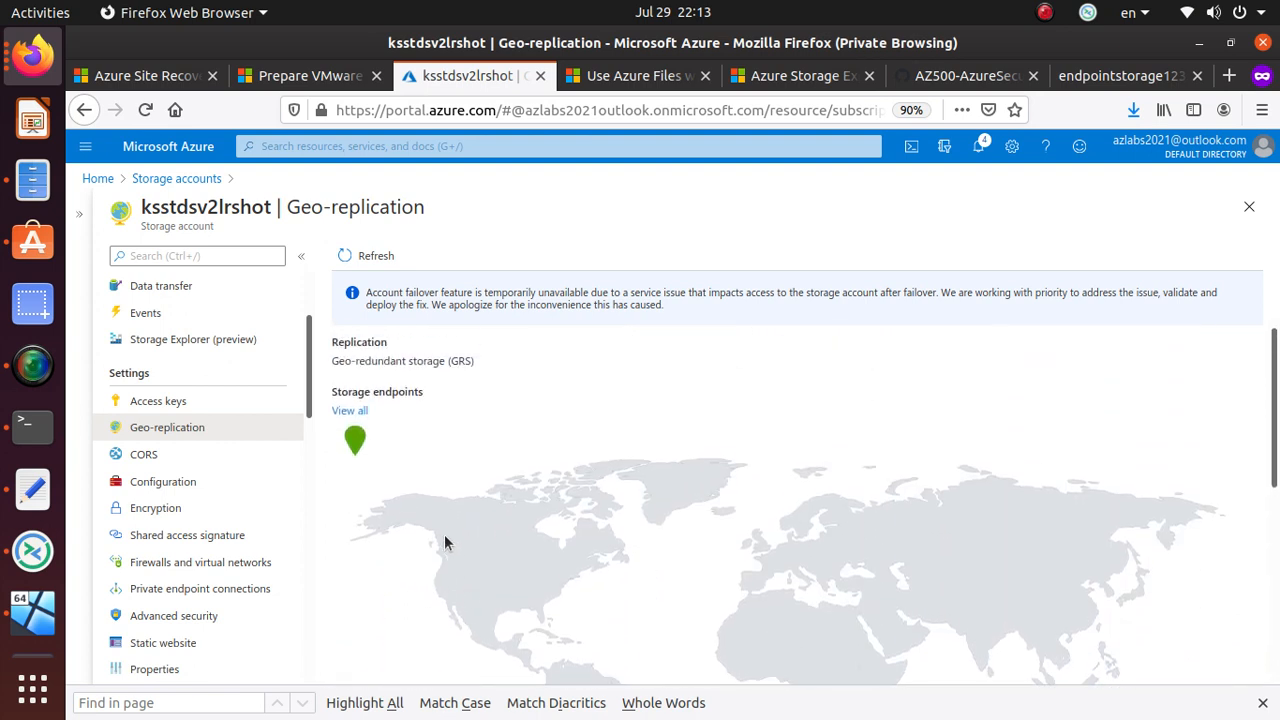
# - View the list of all storage account endpoints, then close it
pyautogui.click(350, 411)
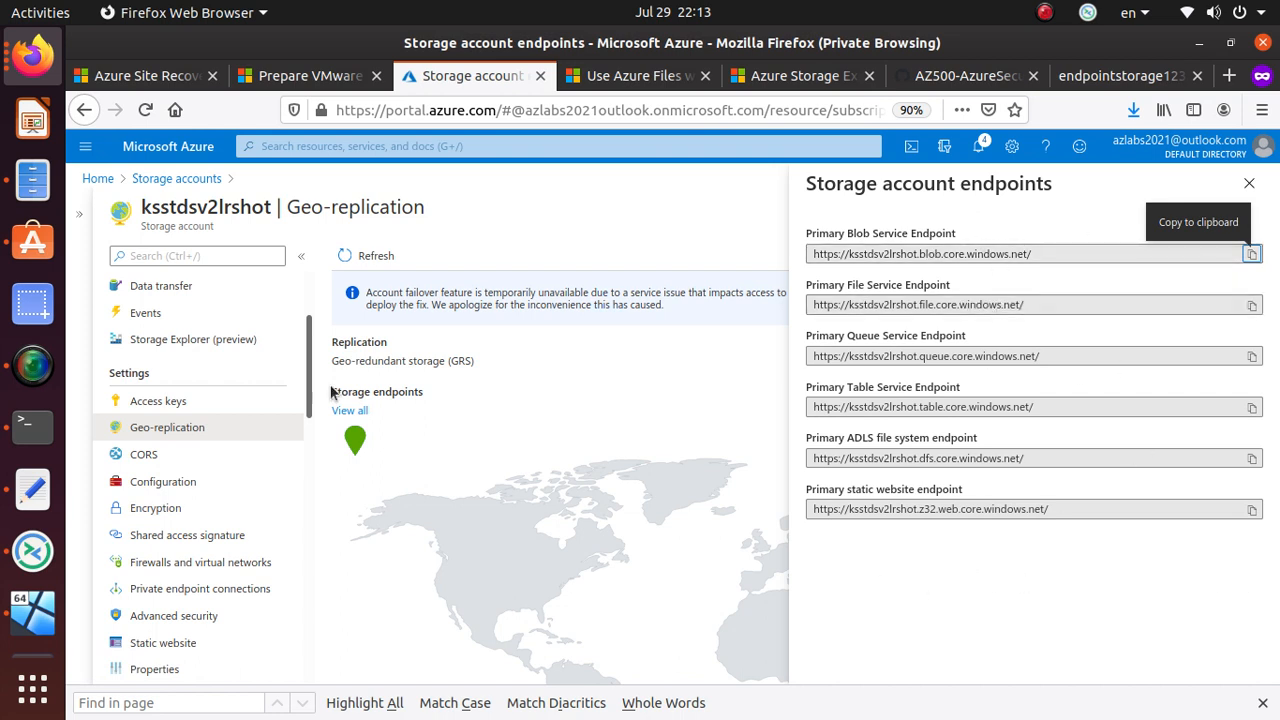
pyautogui.click(1250, 185)
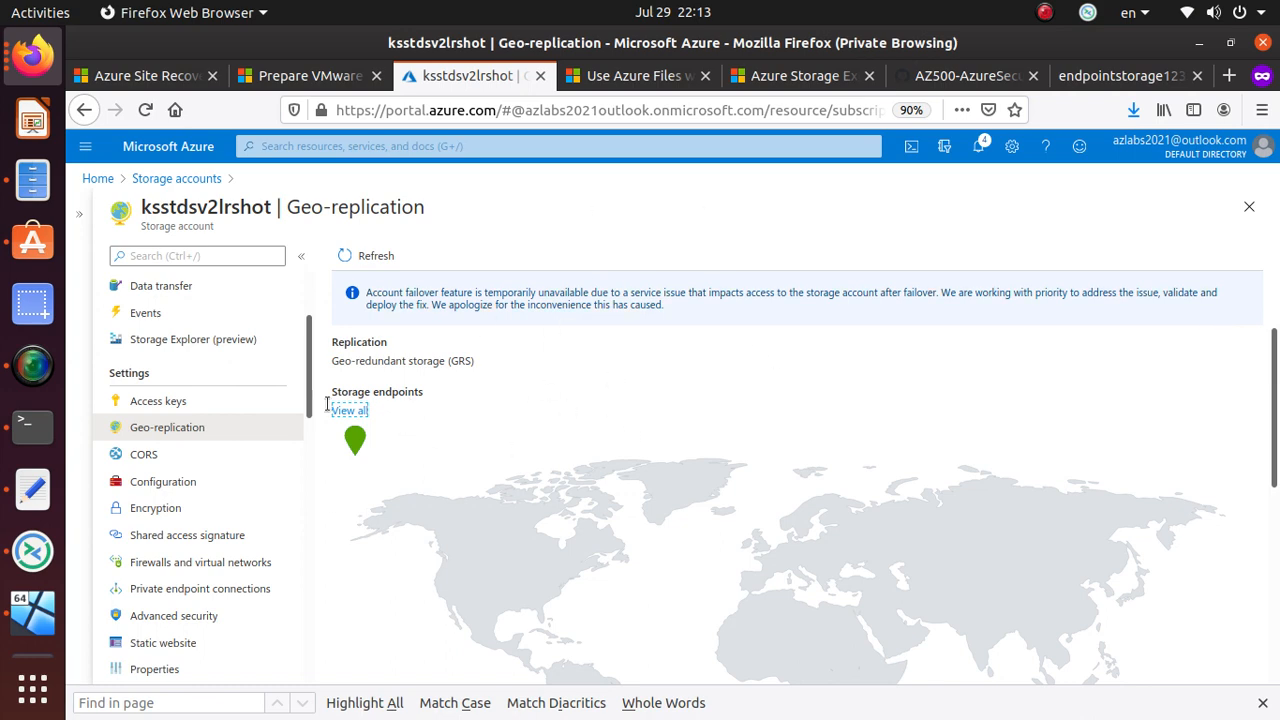
pyautogui.scroll(-3, 897, 569)
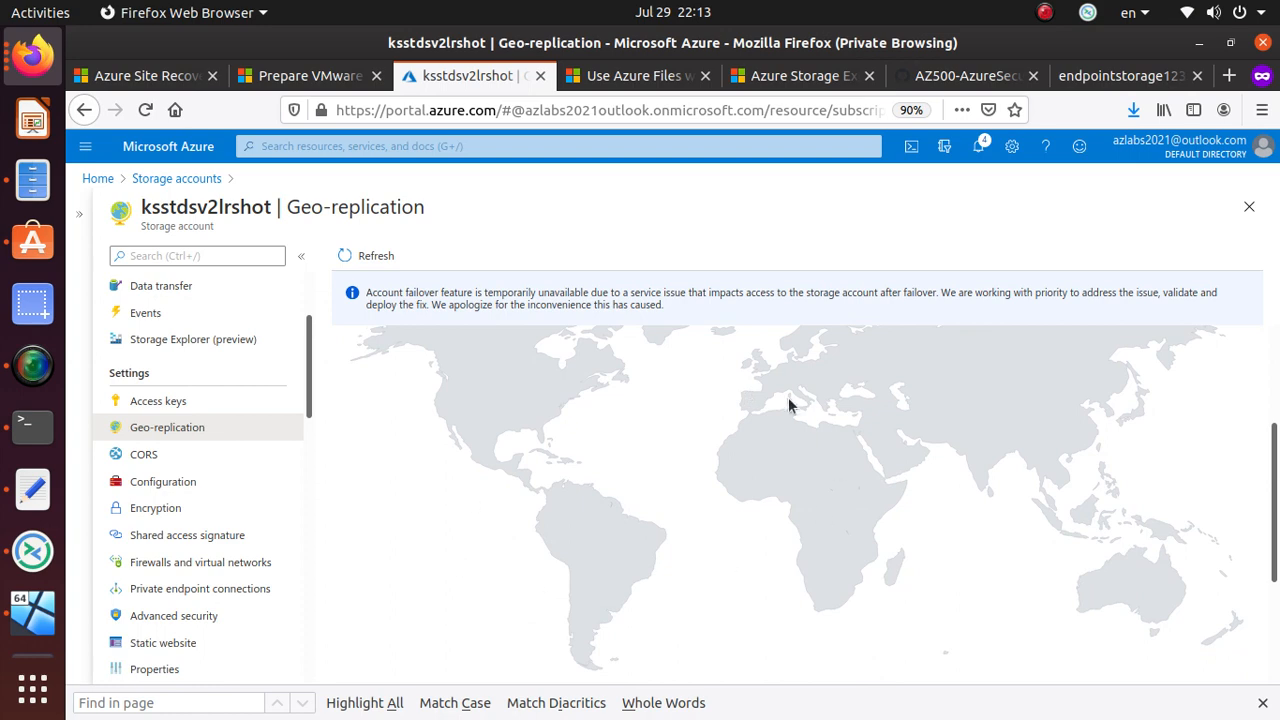
pyautogui.scroll(-3, 789, 405)
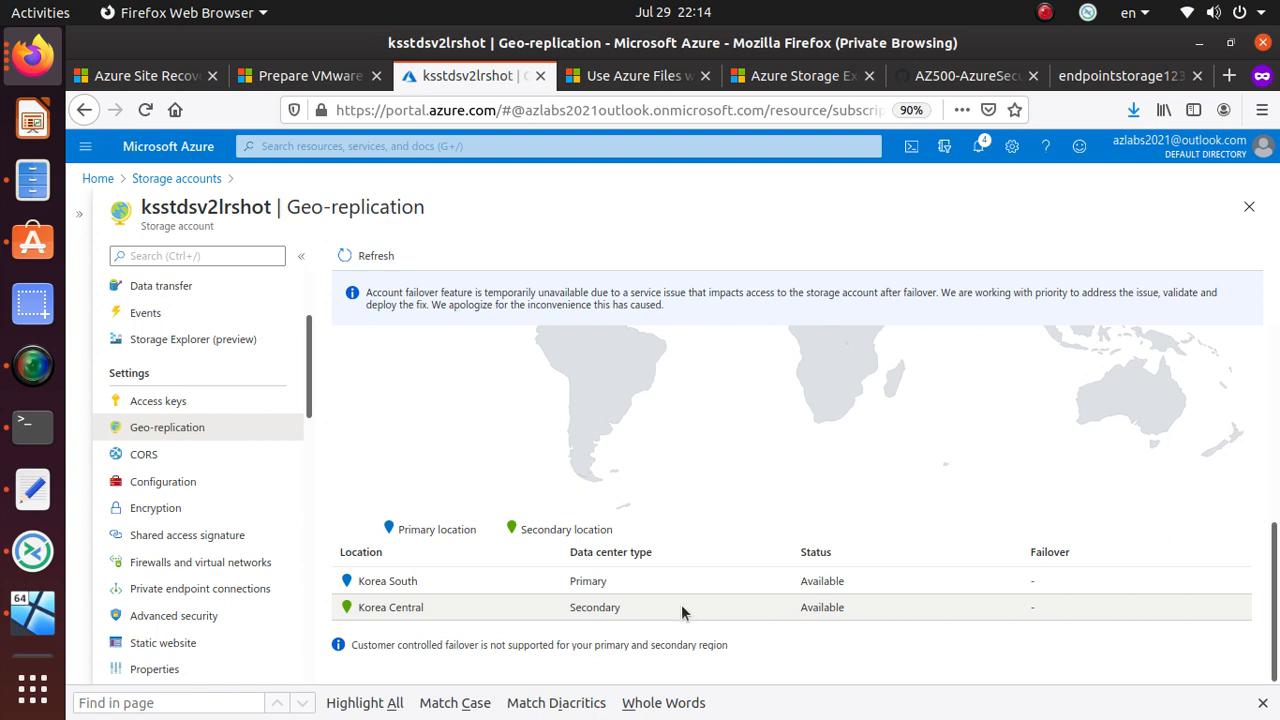
# - Go to the account's Encryption settings and review the default Microsoft-managed keys note
pyautogui.click(197, 484)
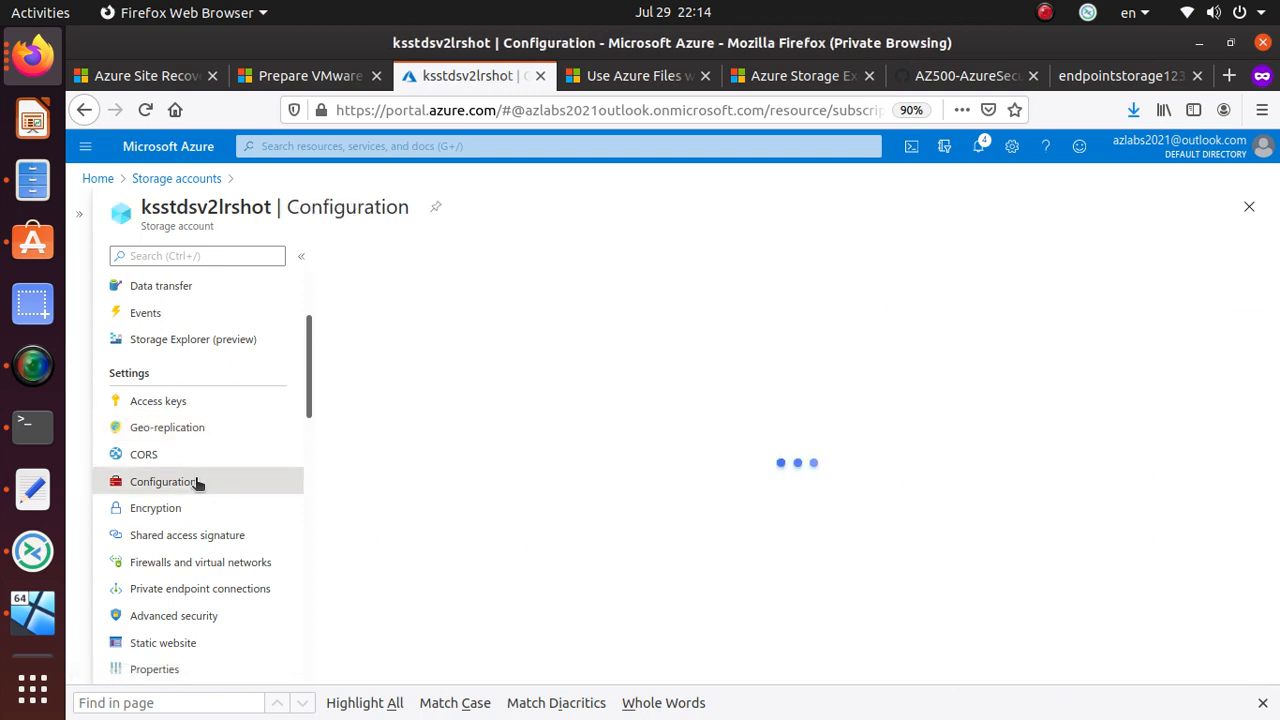
pyautogui.click(190, 517)
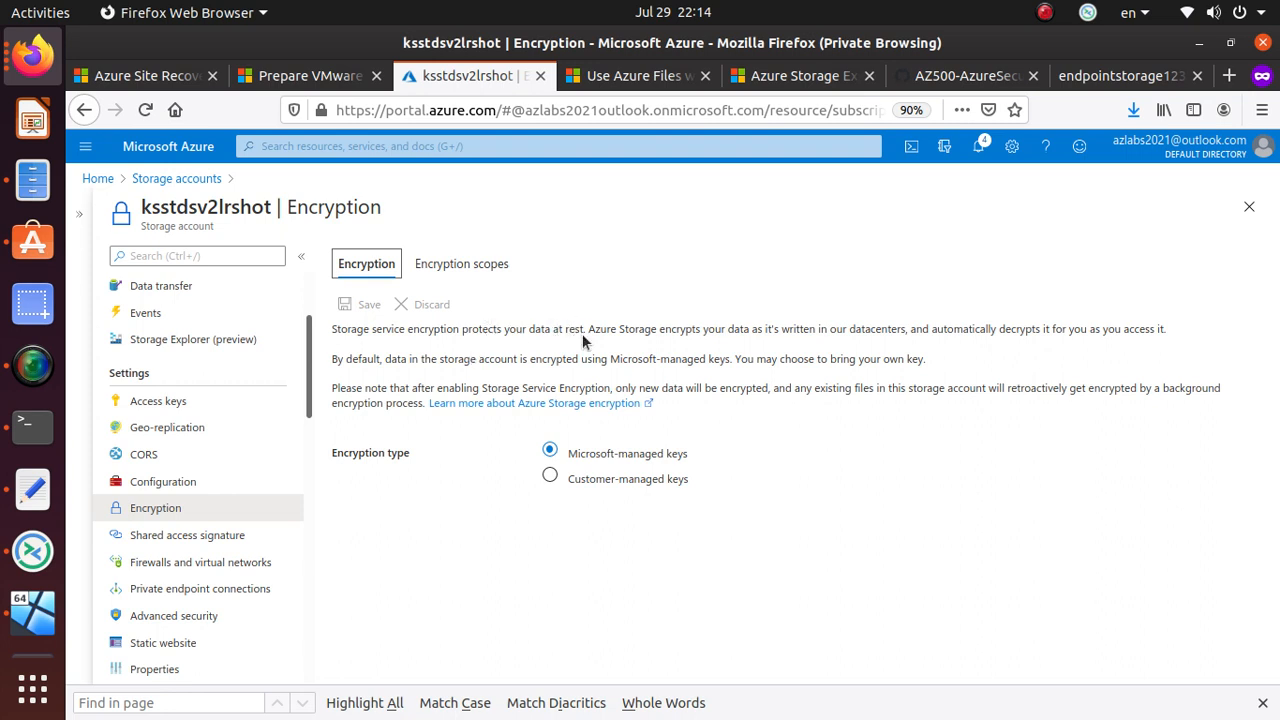
pyautogui.moveTo(587, 330); pyautogui.dragTo(1166, 330)
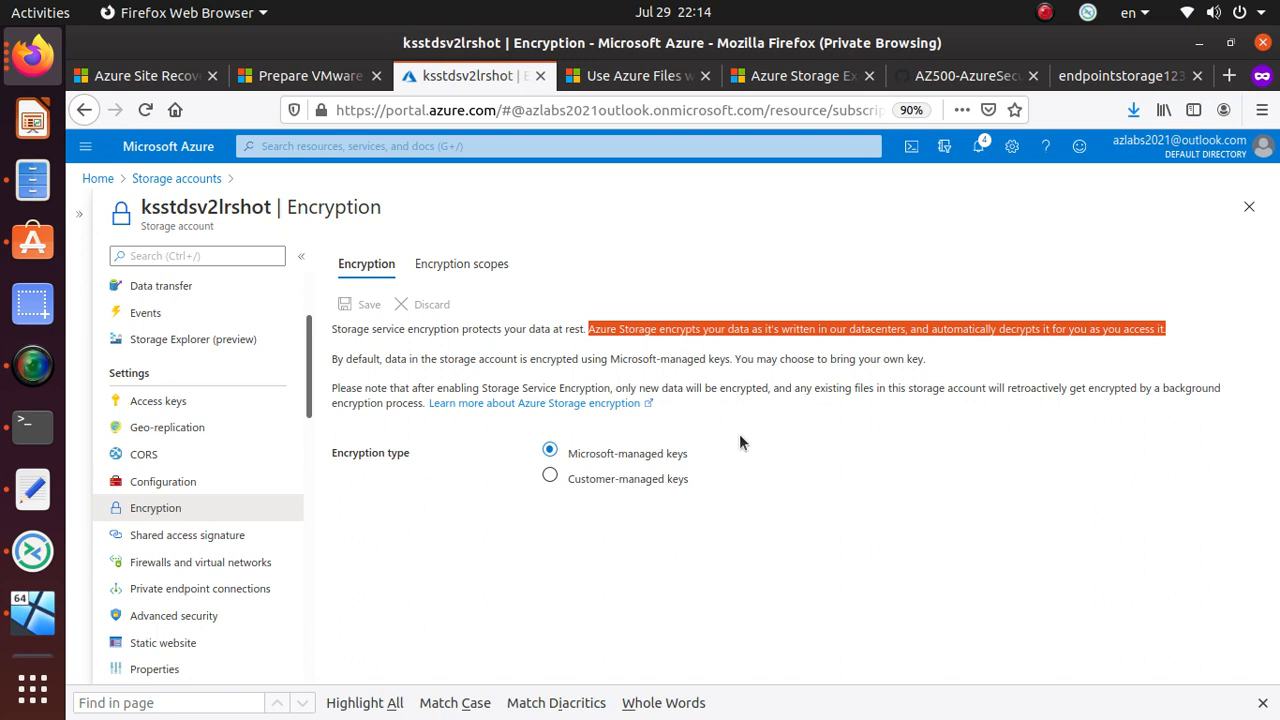
pyautogui.tripleClick(449, 361)
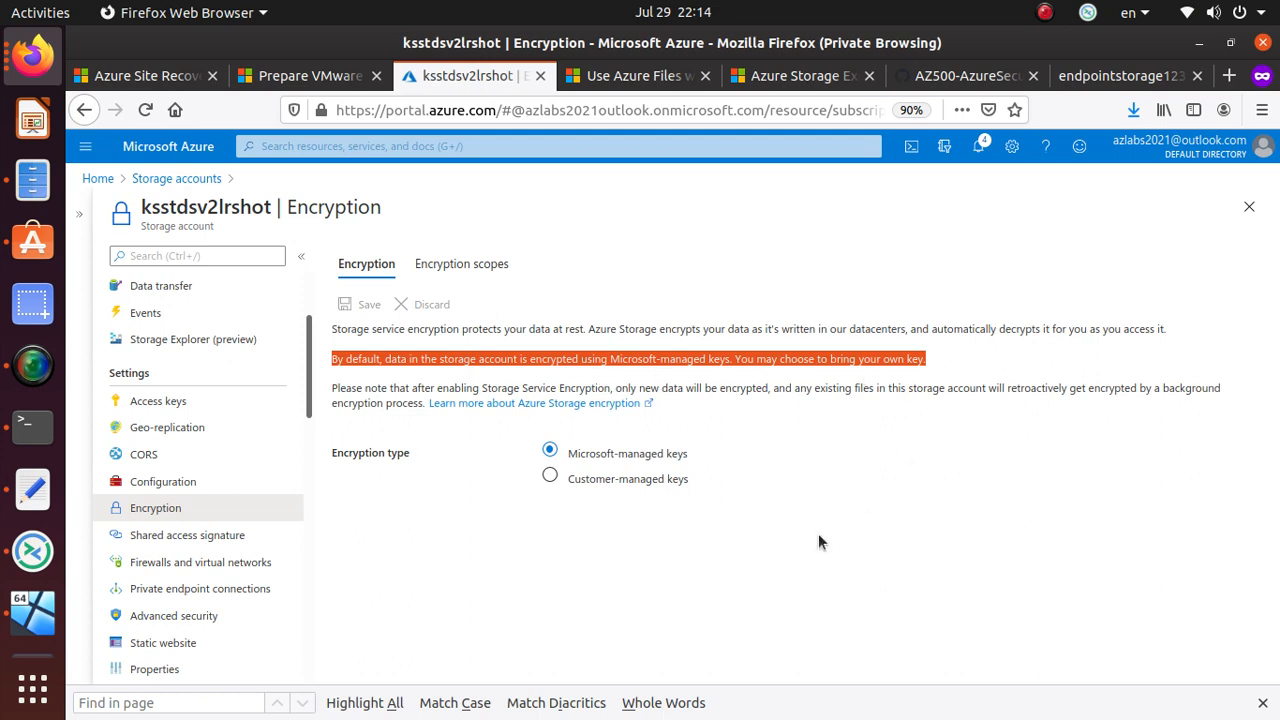
# - Choose customer-managed keys selected from a key vault, and begin picking the vault and key
pyautogui.click(549, 475)
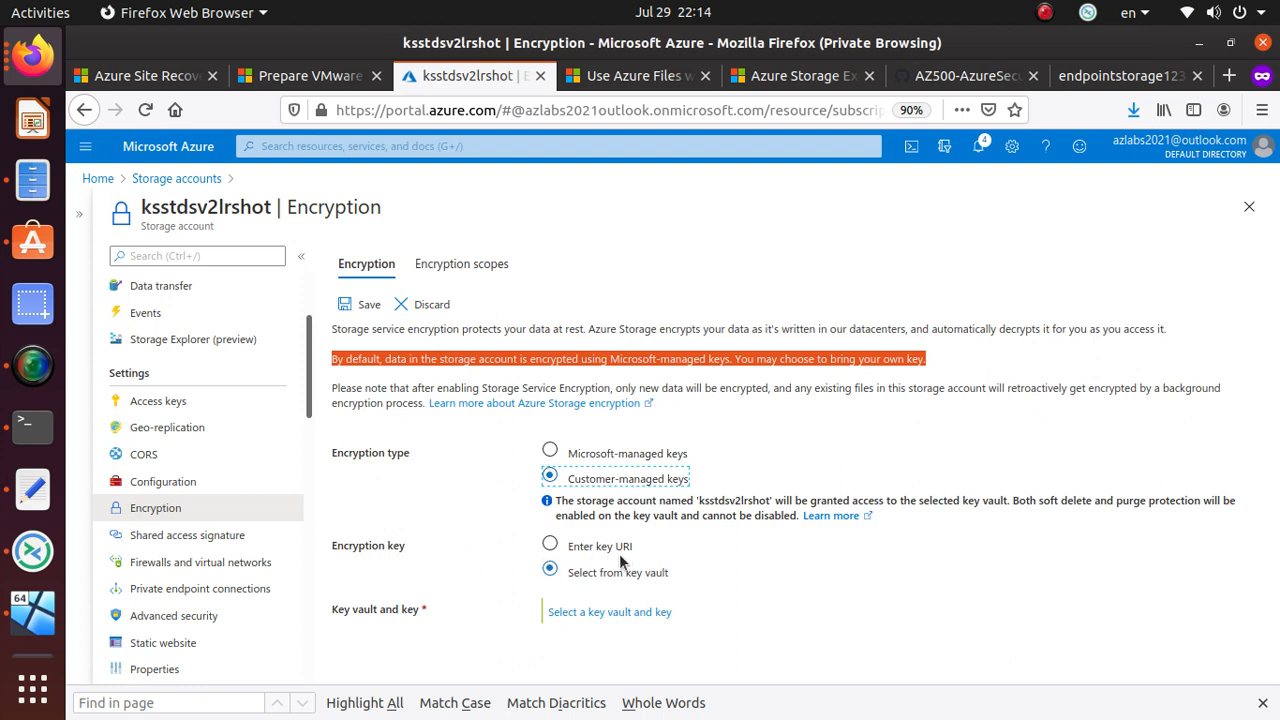
pyautogui.click(549, 544)
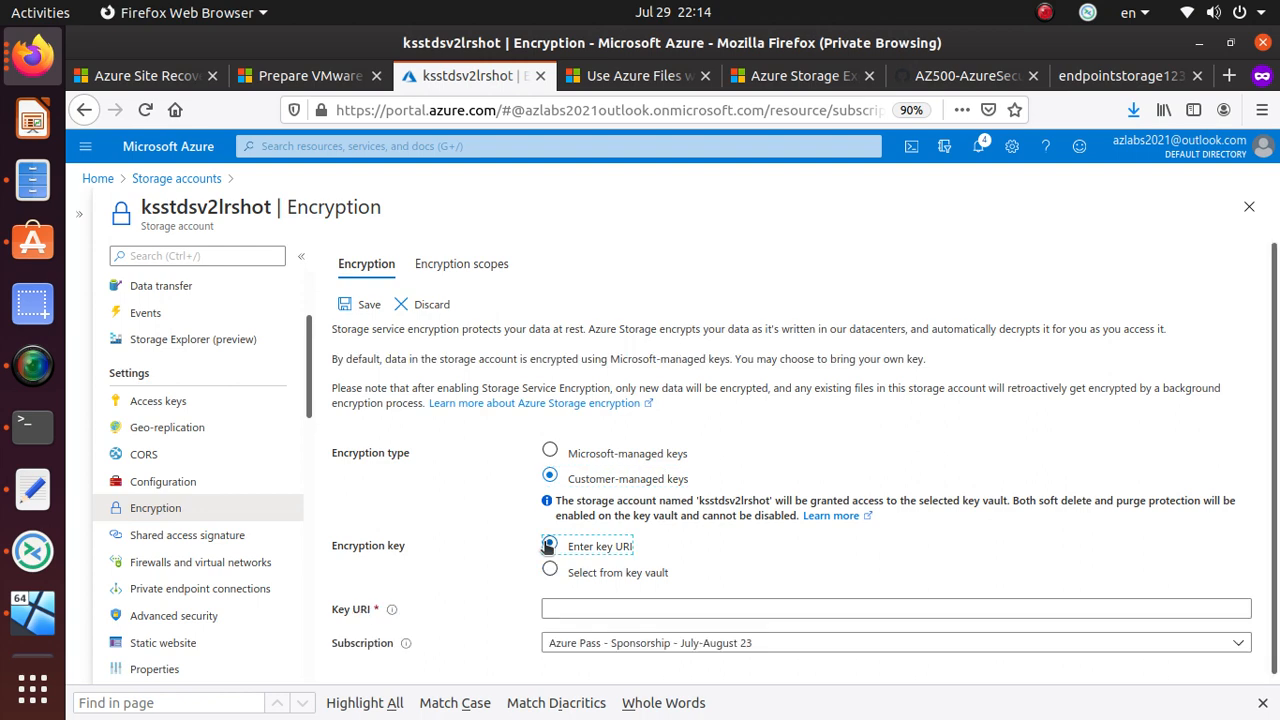
pyautogui.scroll(-2, 488, 546)
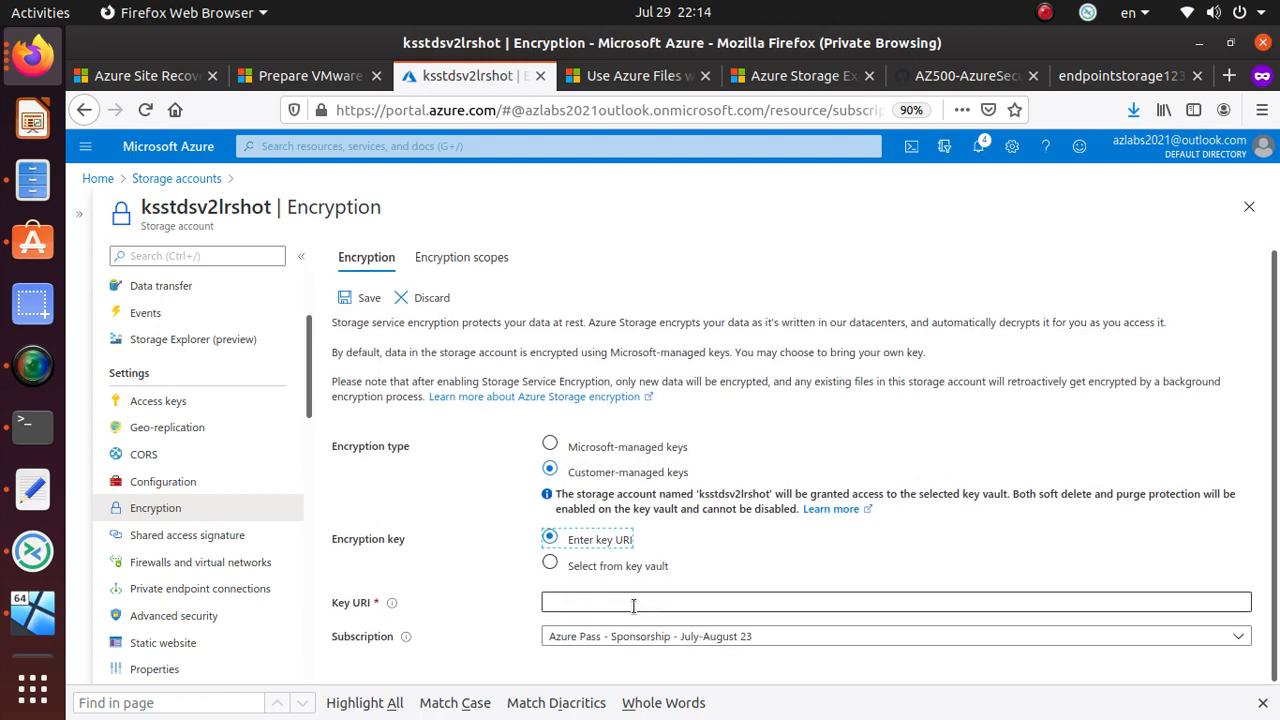
pyautogui.click(551, 563)
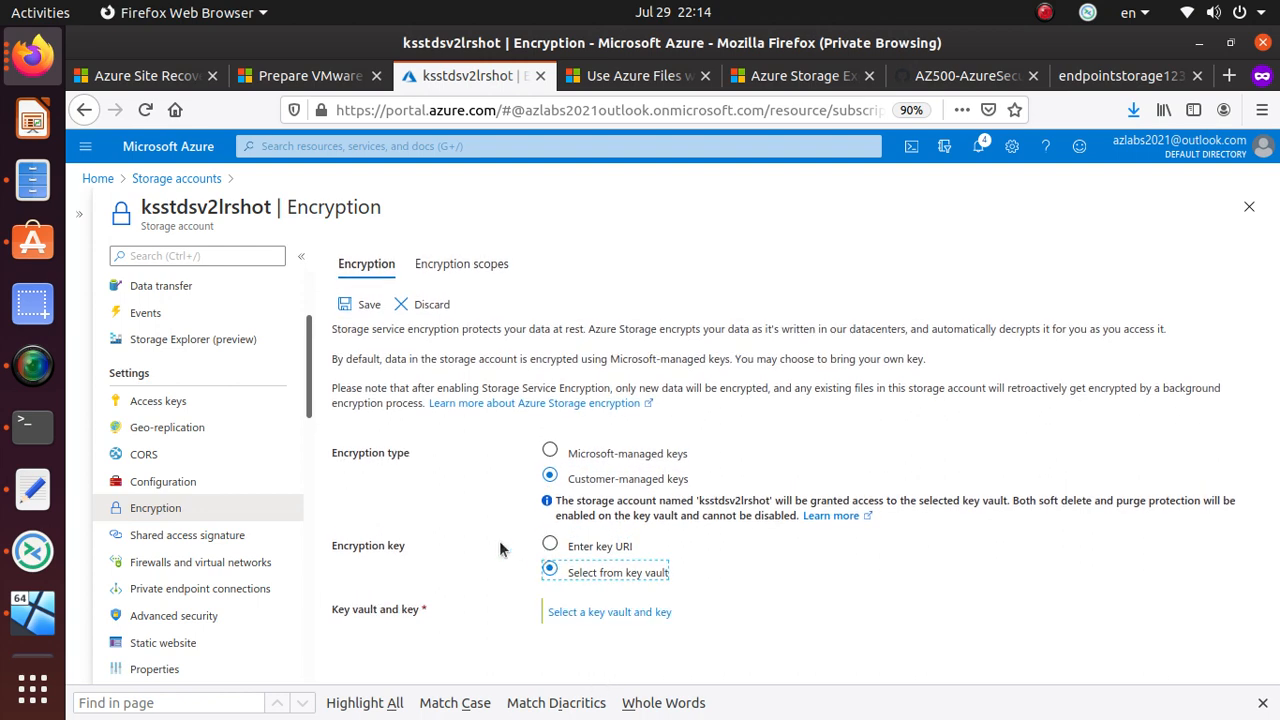
pyautogui.click(614, 612)
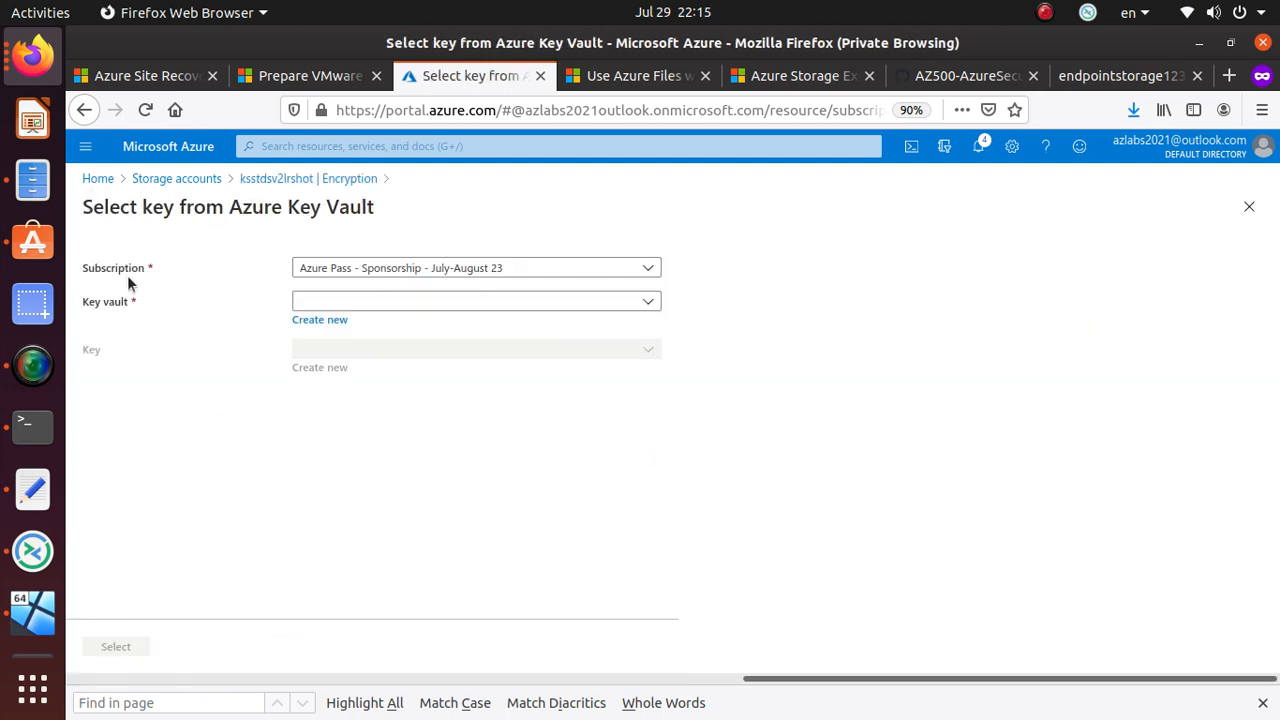
# - Create a new key vault named kvaultstore through Review + create
pyautogui.click(326, 321)
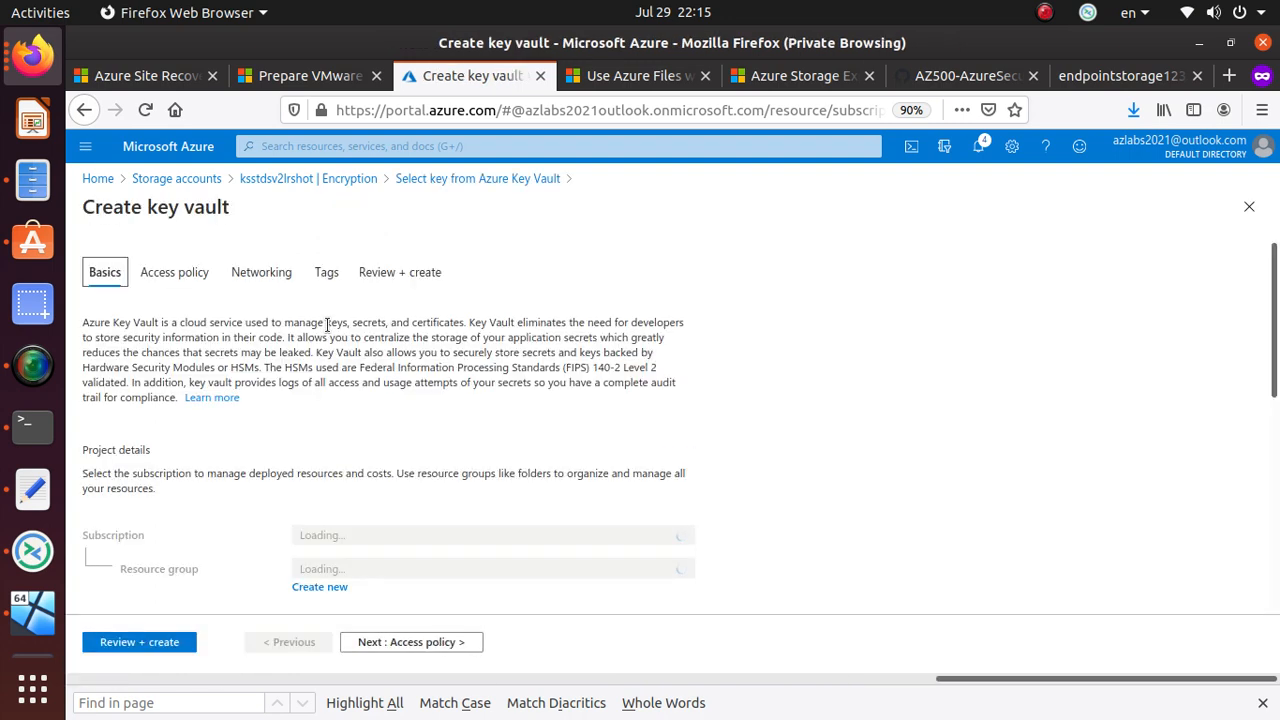
pyautogui.scroll(-5, 405, 530)
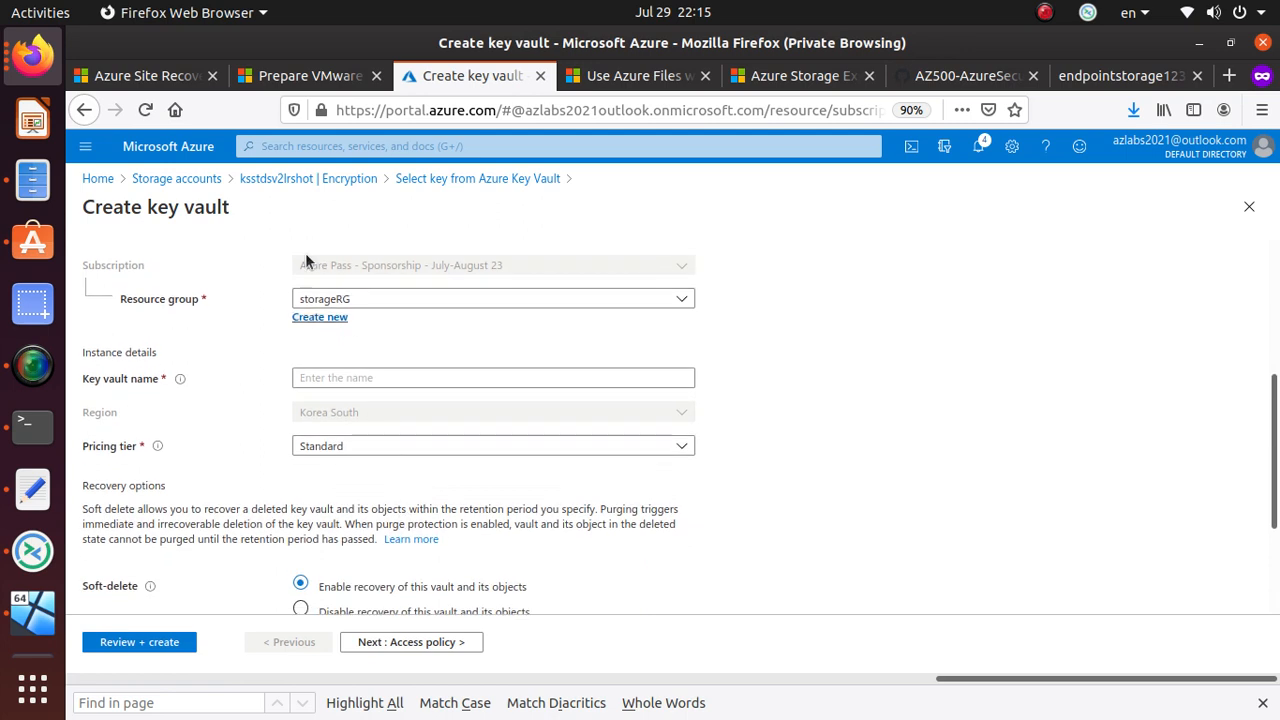
pyautogui.click(370, 378)
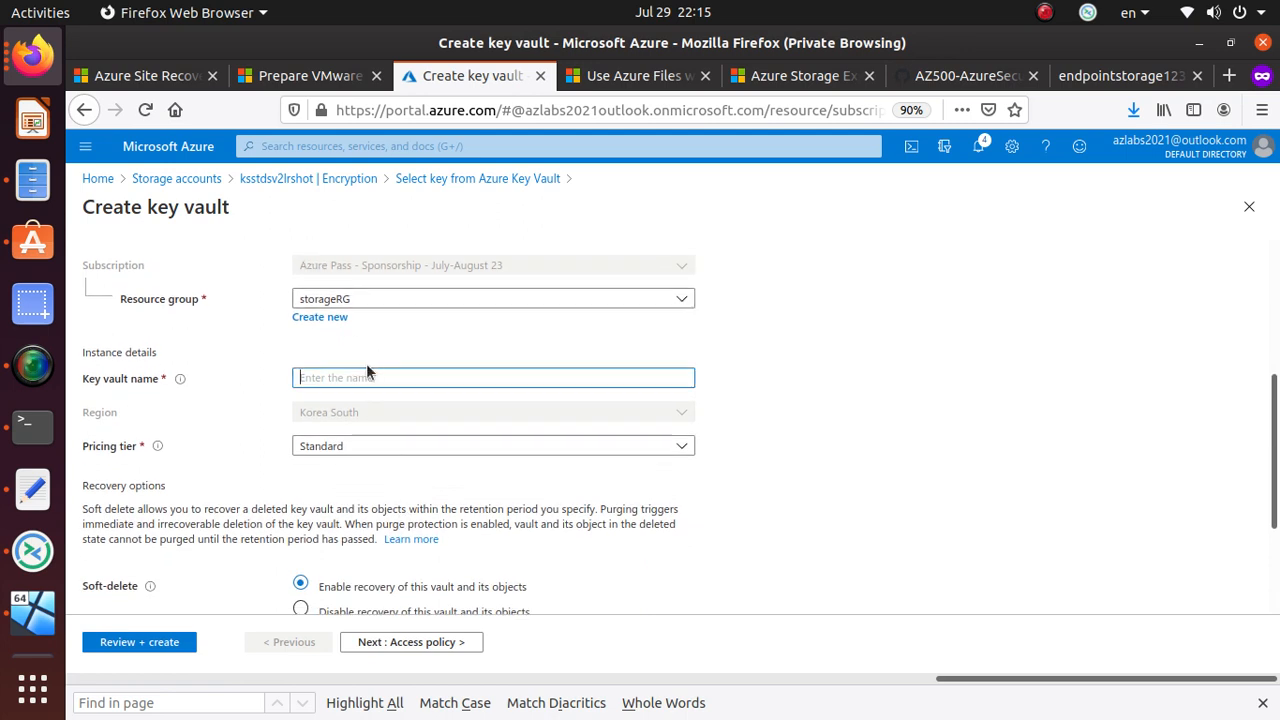
pyautogui.write('kv')
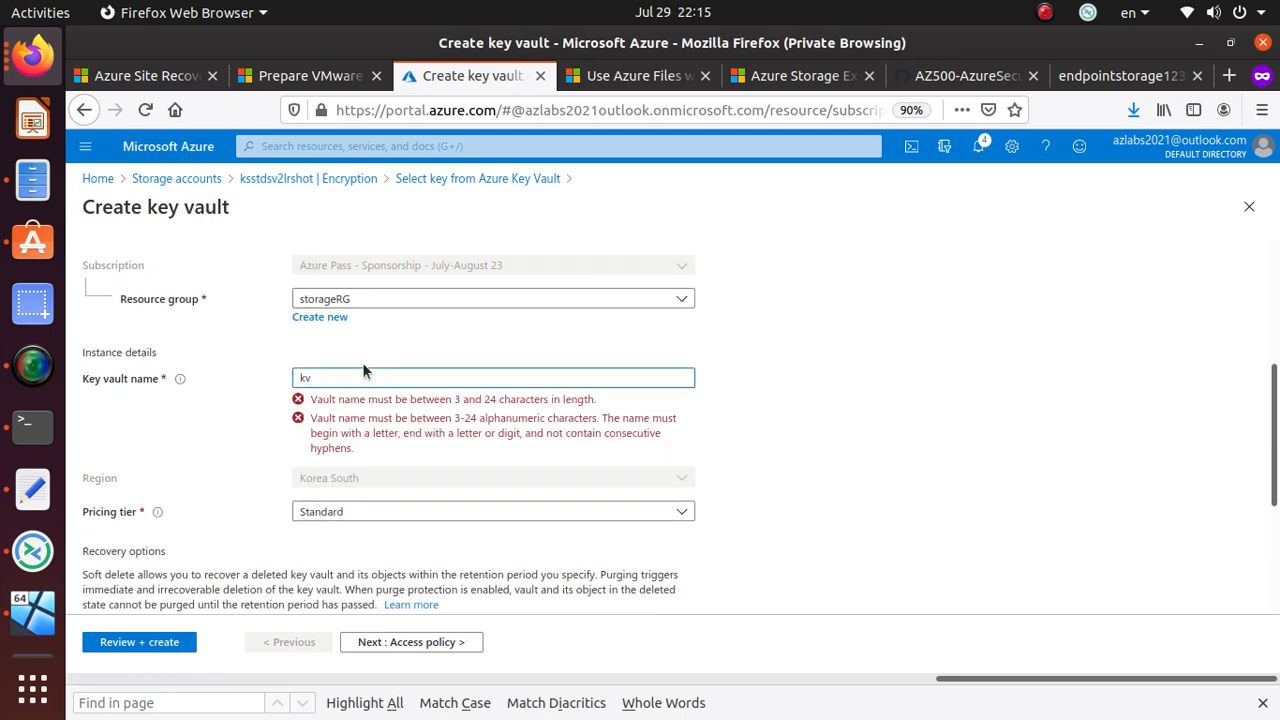
pyautogui.write('aultstore')
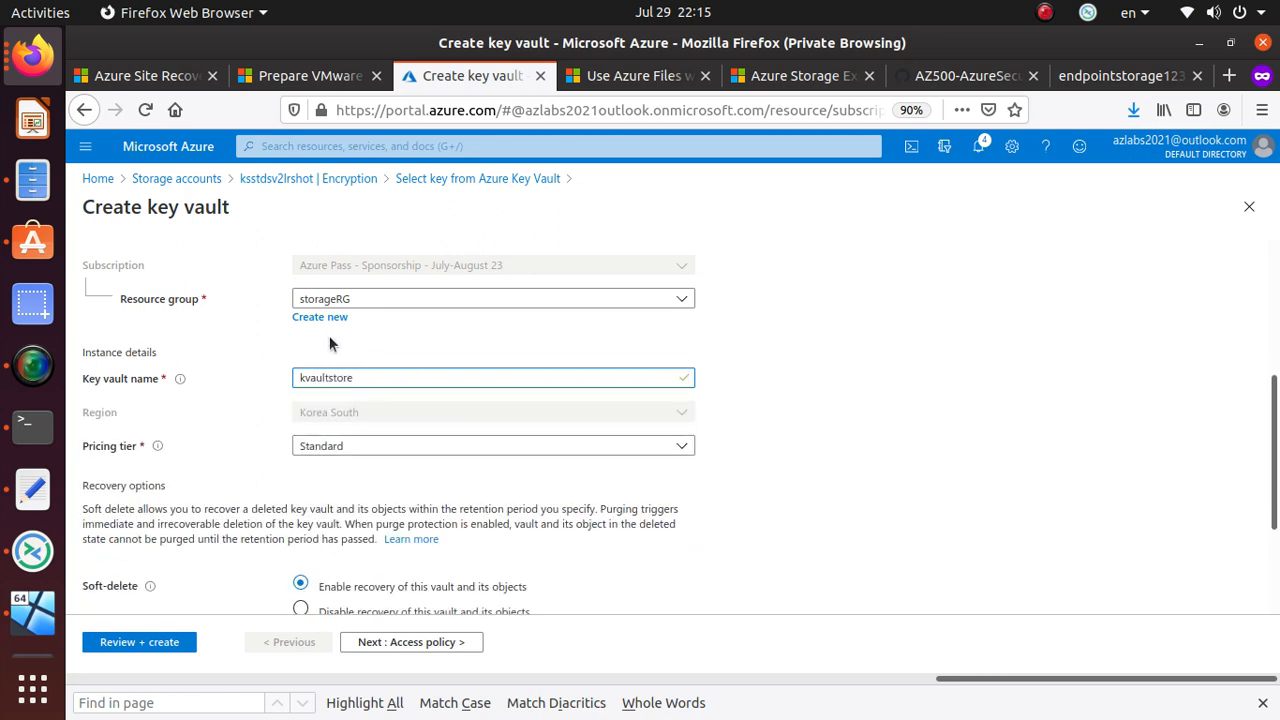
pyautogui.scroll(-3, 430, 562)
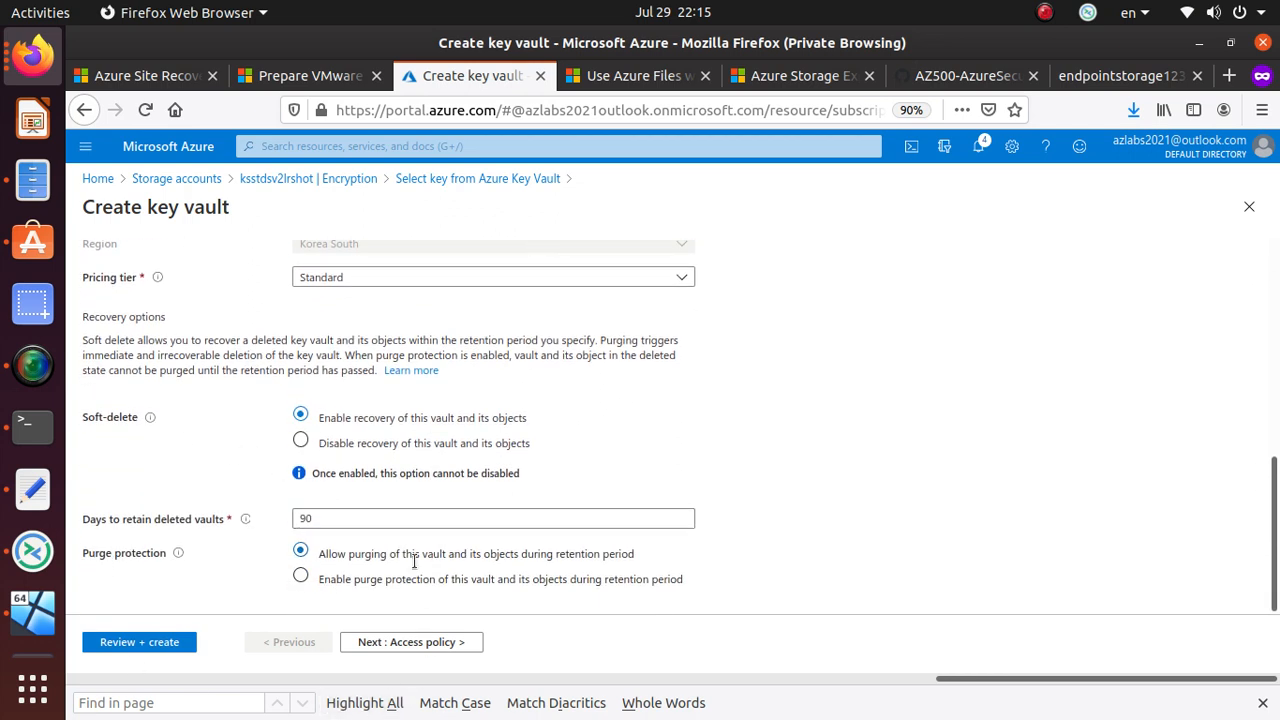
pyautogui.click(158, 651)
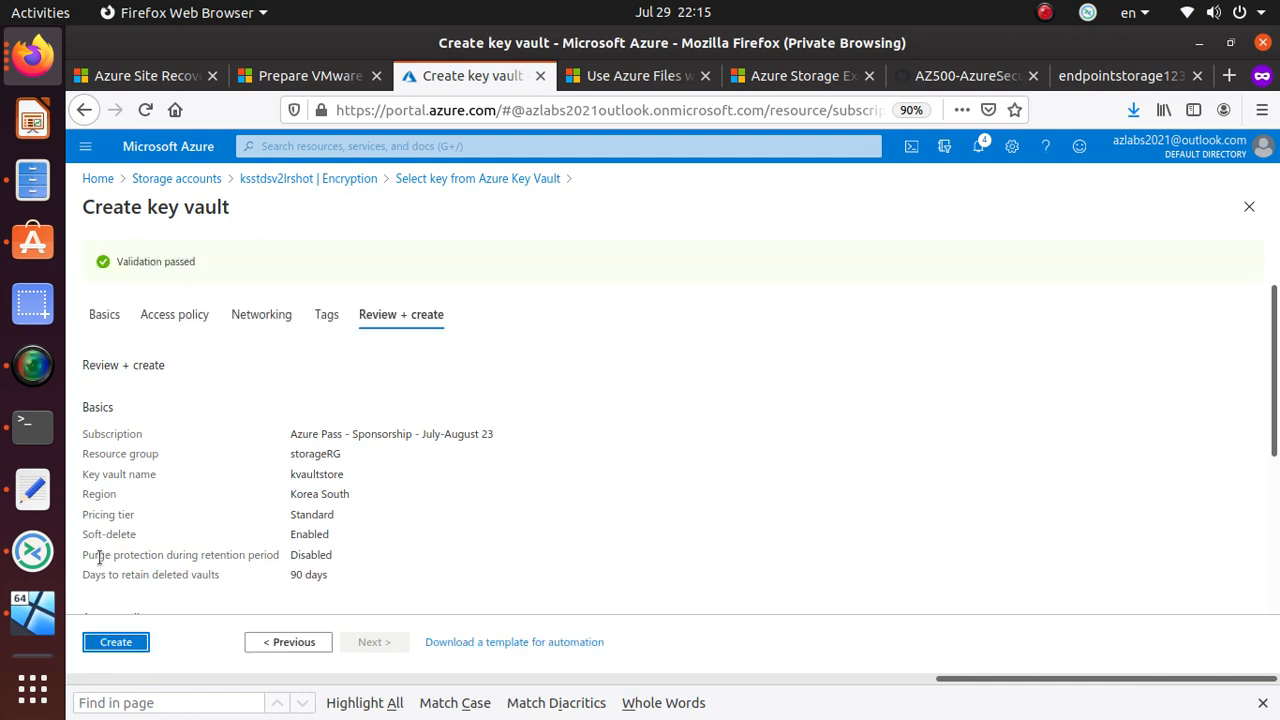
pyautogui.click(130, 643)
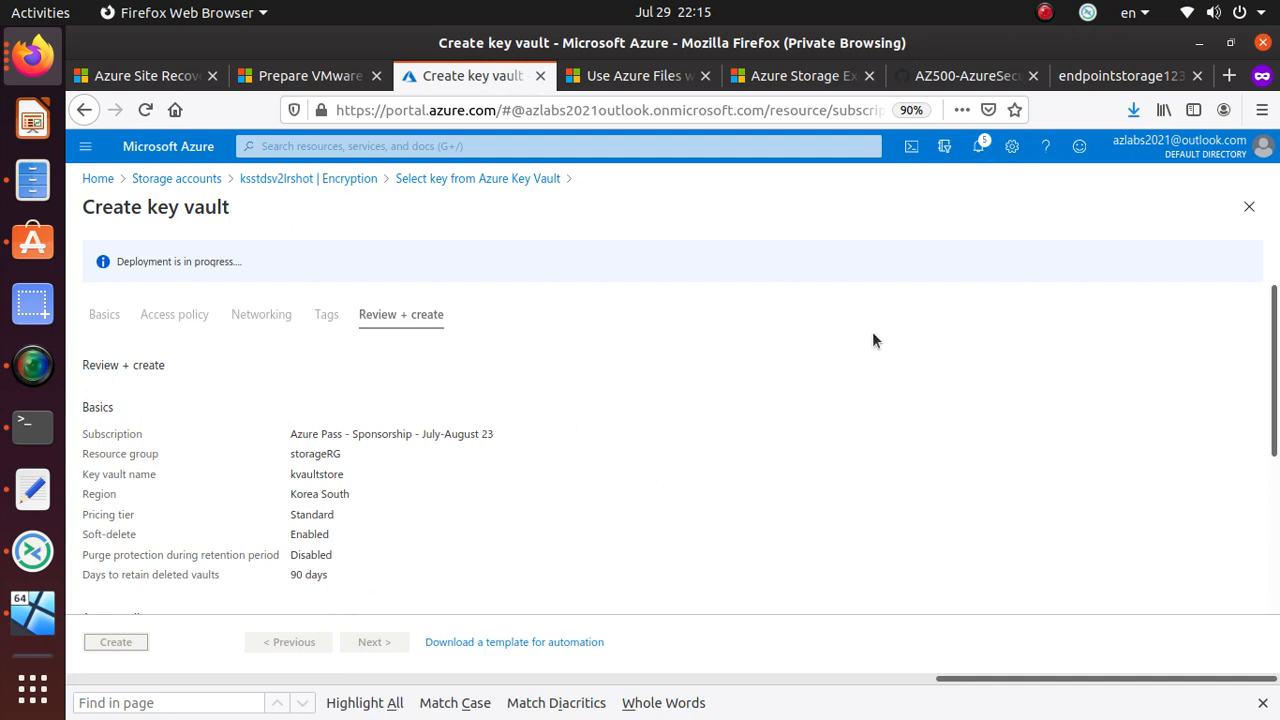
# - Check the deployment notifications, then switch to the Windows virtual machine
pyautogui.click(979, 147)
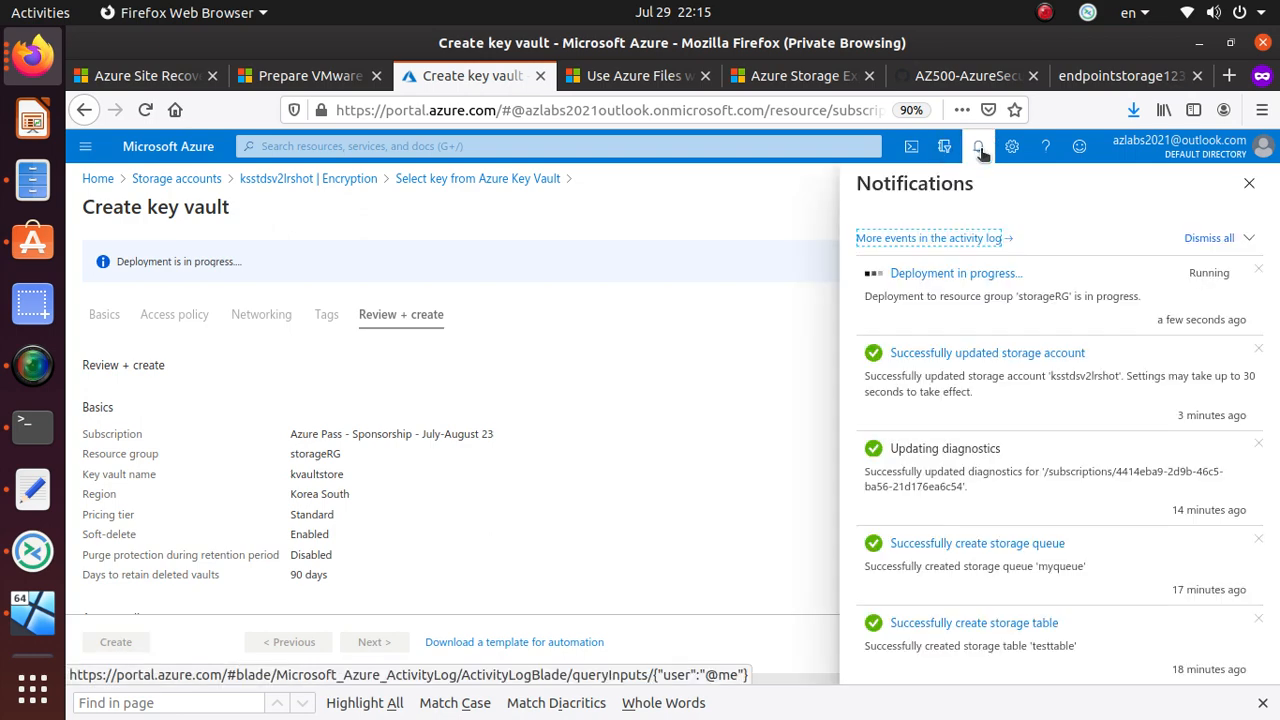
pyautogui.click(981, 149)
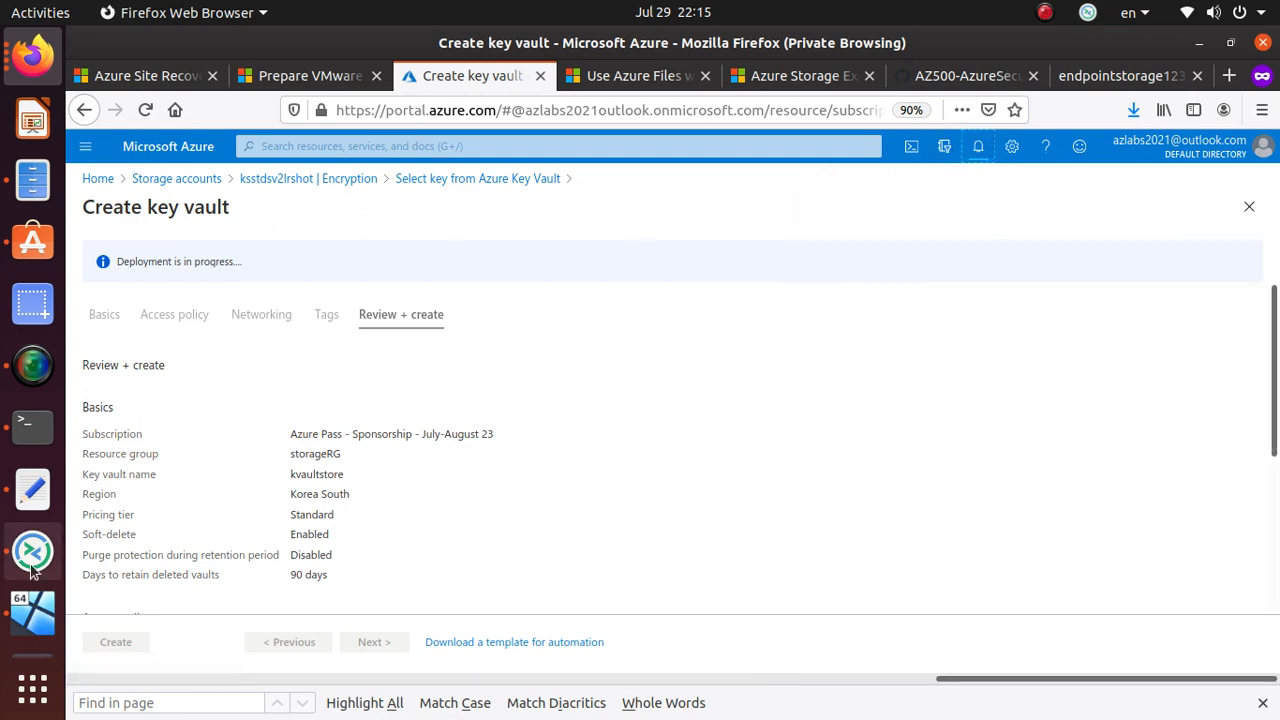
pyautogui.click(33, 608)
pyautogui.scroll(-5, 495, 500)
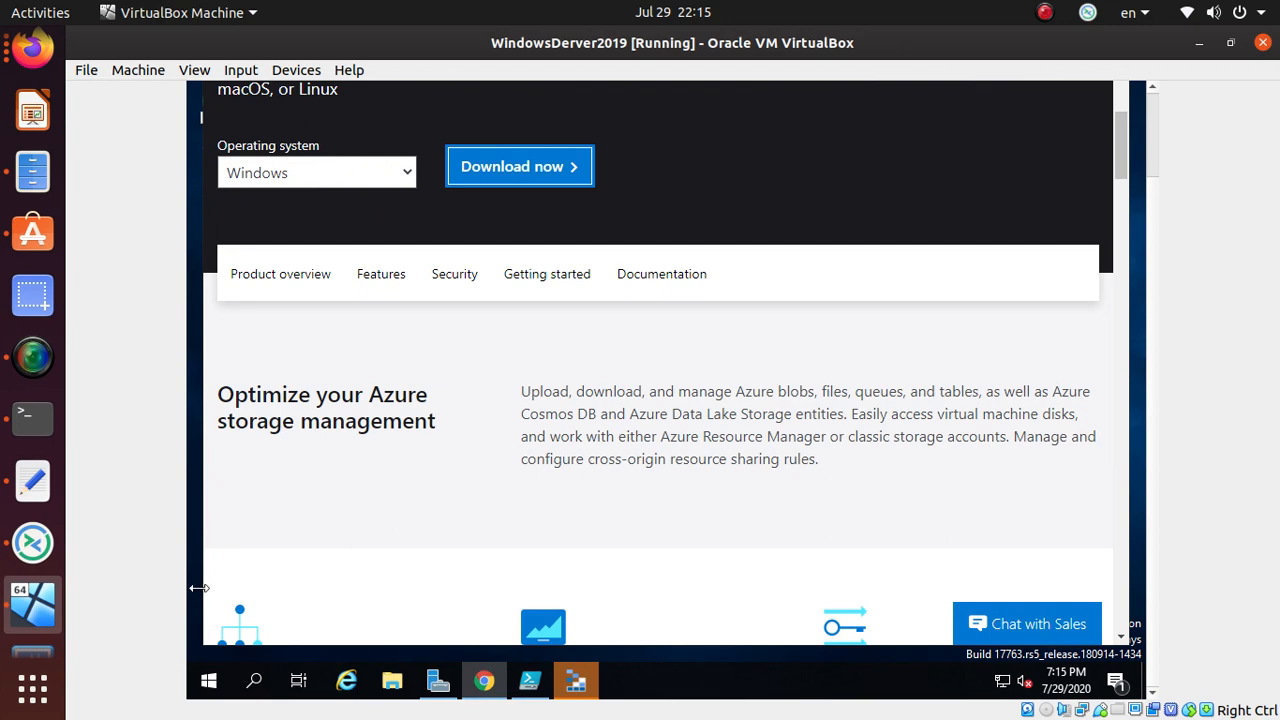
# - Finish the Azure Storage Explorer setup wizard in the VM and return to Firefox
pyautogui.scroll(-3, 266, 554)
pyautogui.click(575, 683)
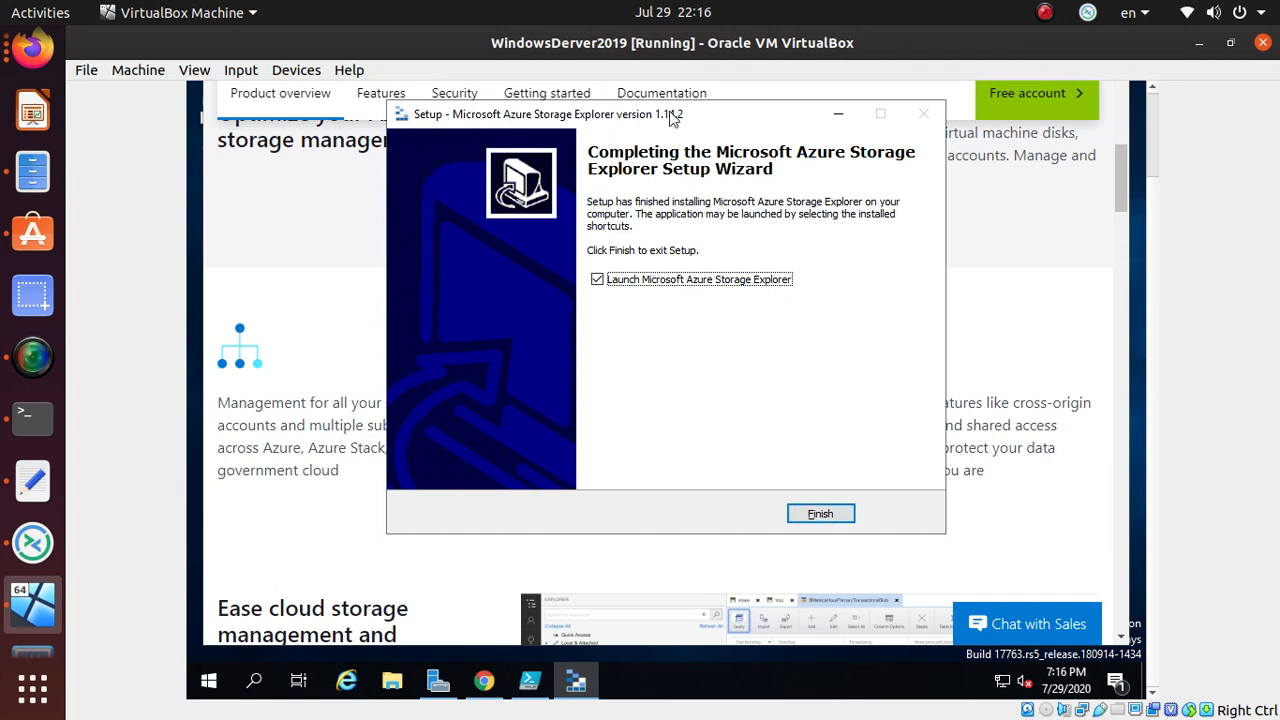
pyautogui.click(818, 515)
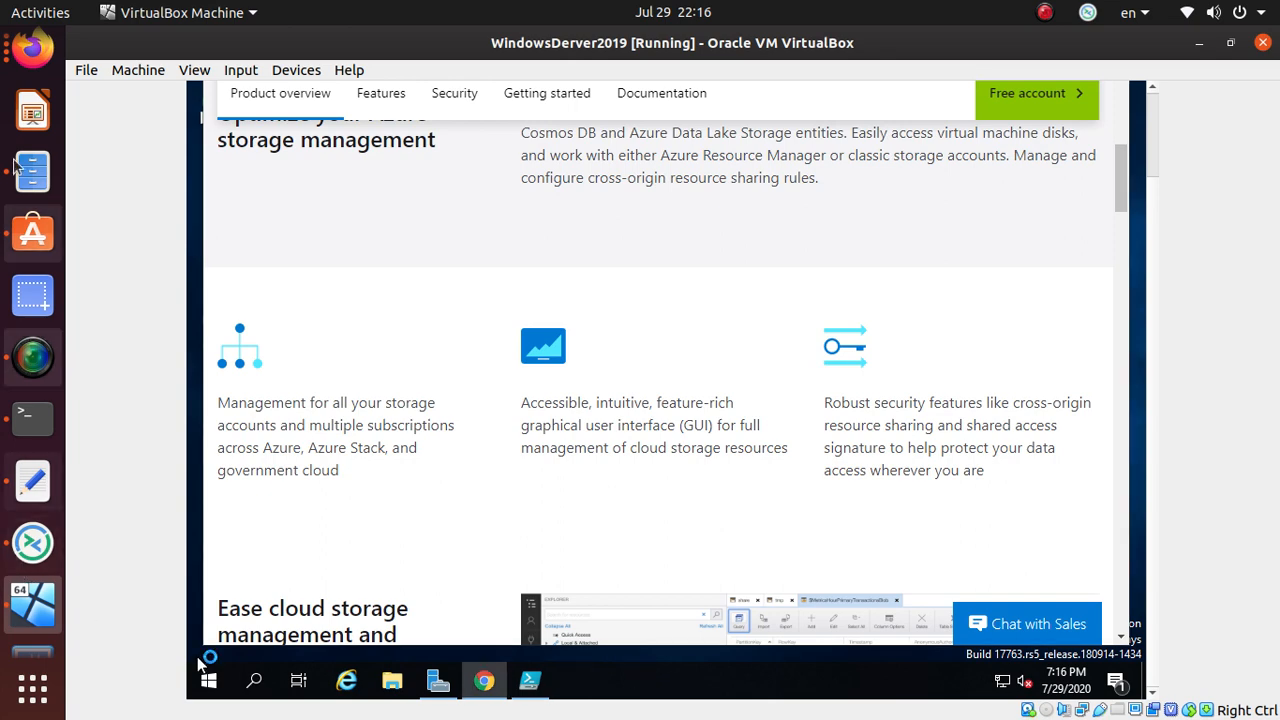
pyautogui.click(33, 48)
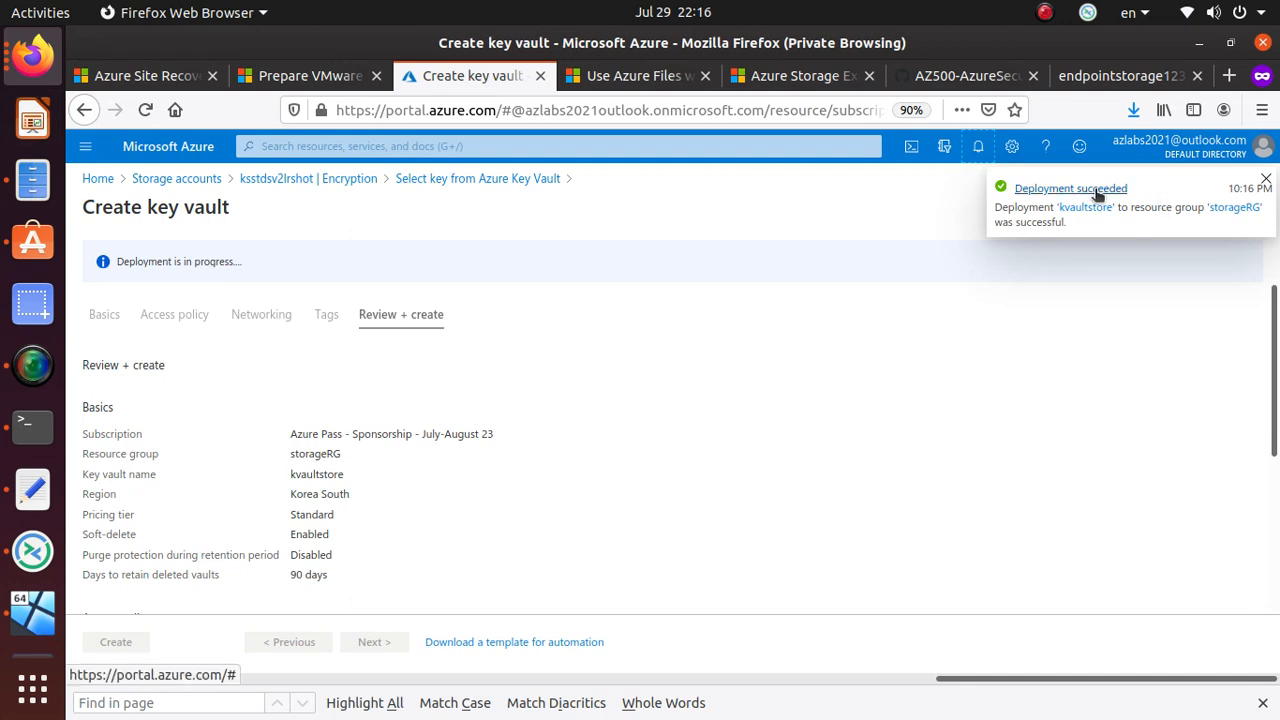
# - Close the Find bar and begin creating a new key in kvaultstore
pyautogui.scroll(-5, 674, 362)
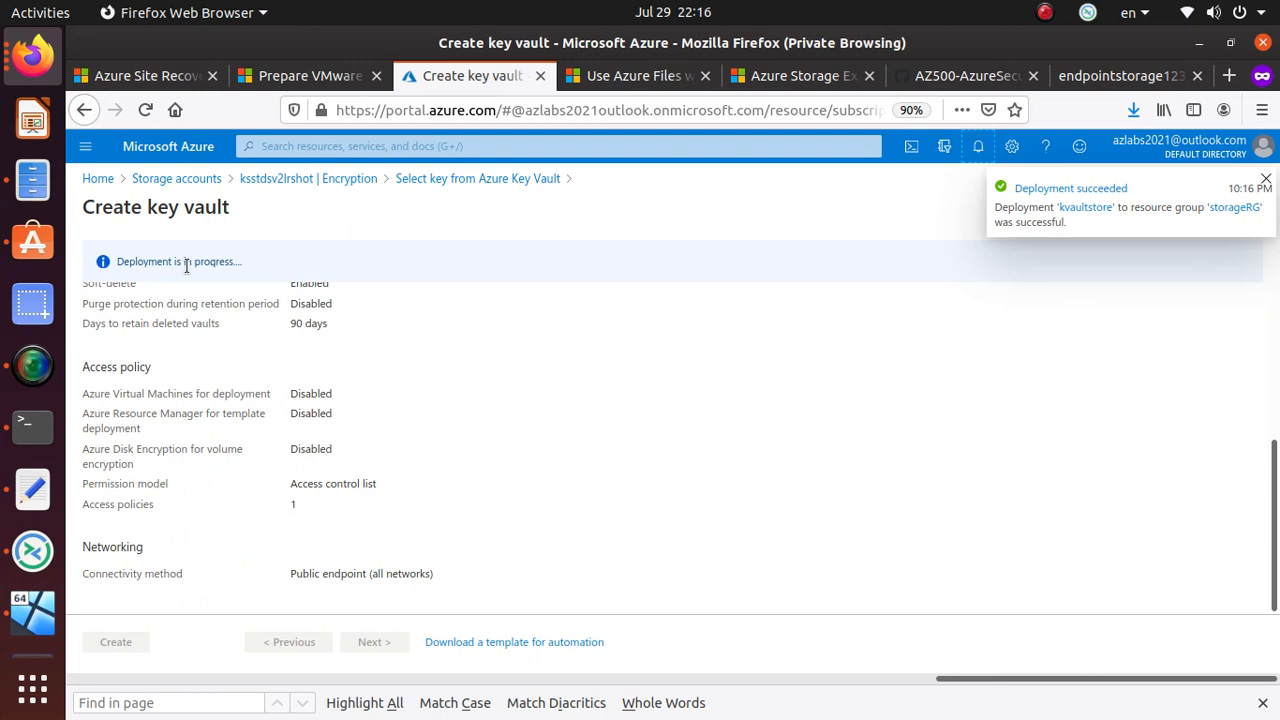
pyautogui.click(1263, 703)
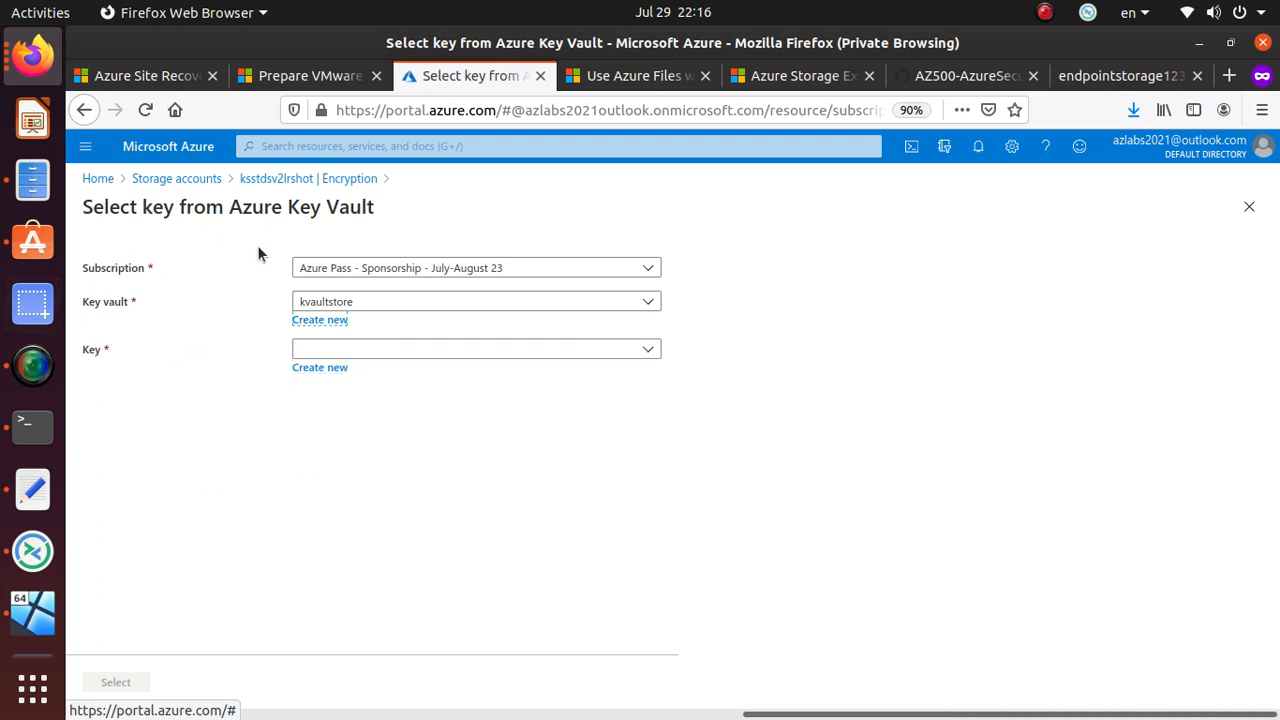
pyautogui.click(489, 349)
pyautogui.click(489, 349)
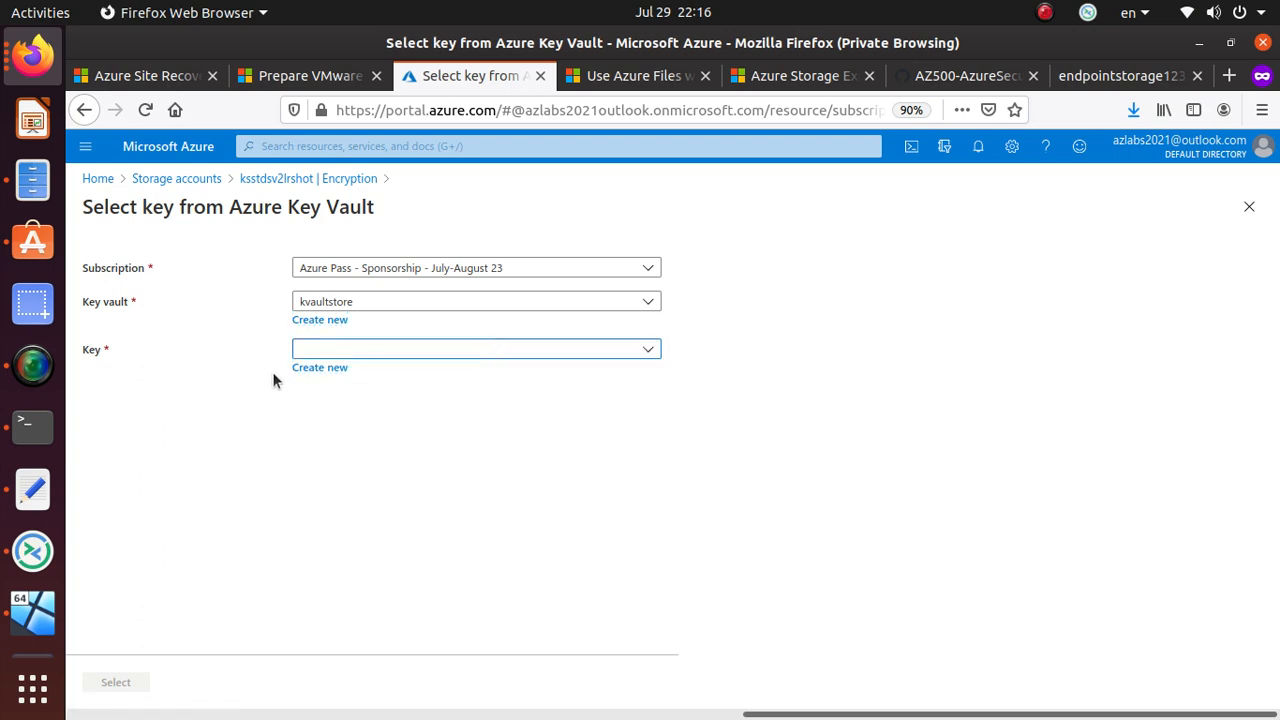
pyautogui.click(331, 370)
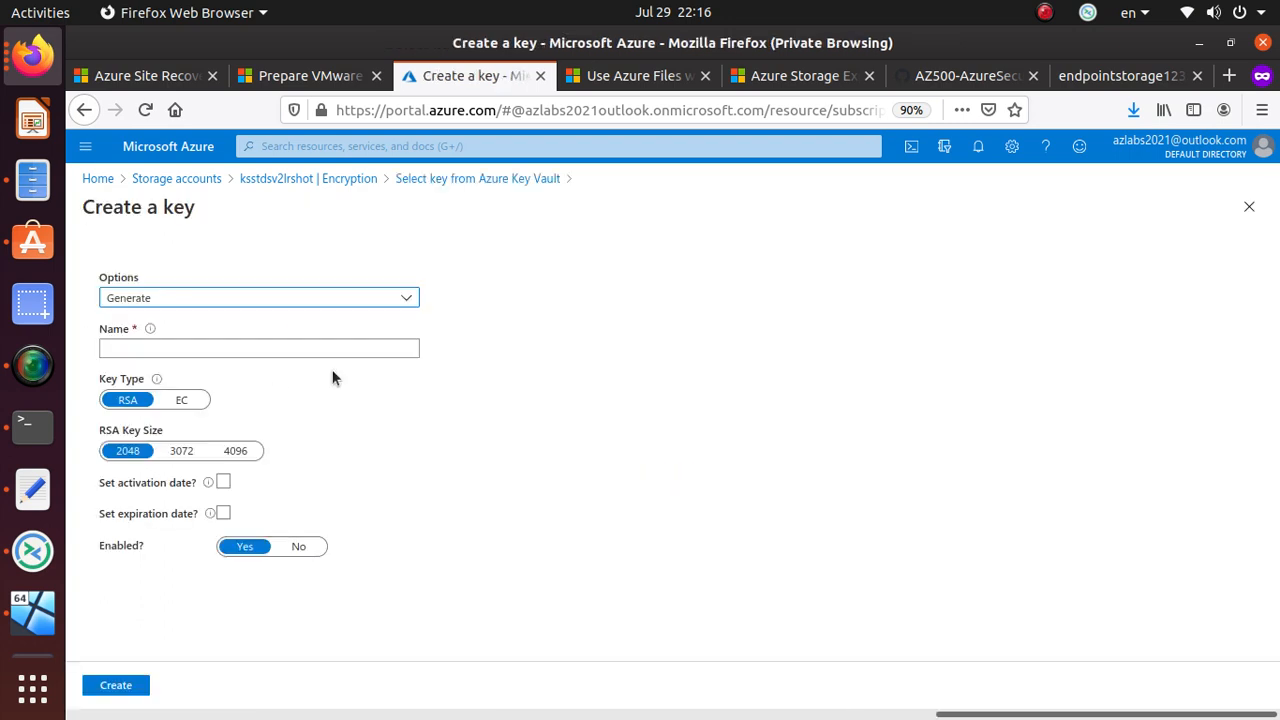
# - Create key storage-acc-encrypt-key as RSA with size 4096 and no activation date
pyautogui.click(206, 343)
pyautogui.write('storage-acc-encrypt')
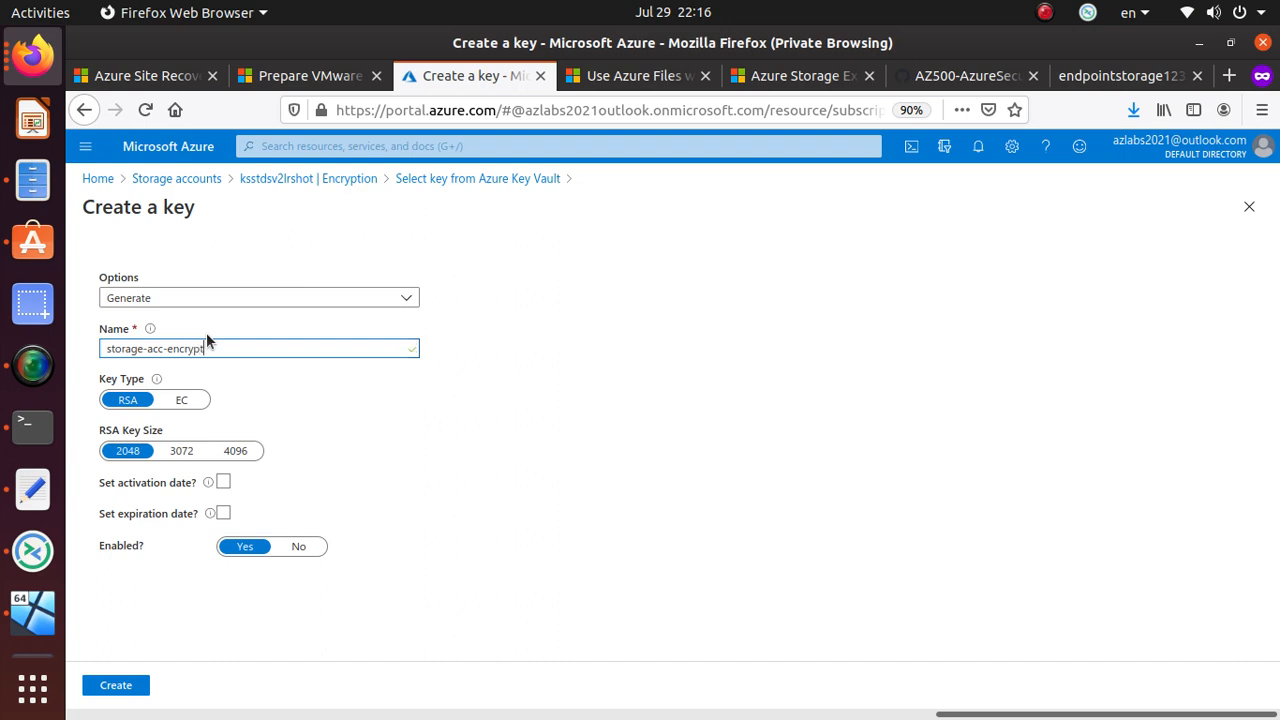
pyautogui.write('-key')
pyautogui.click(190, 401)
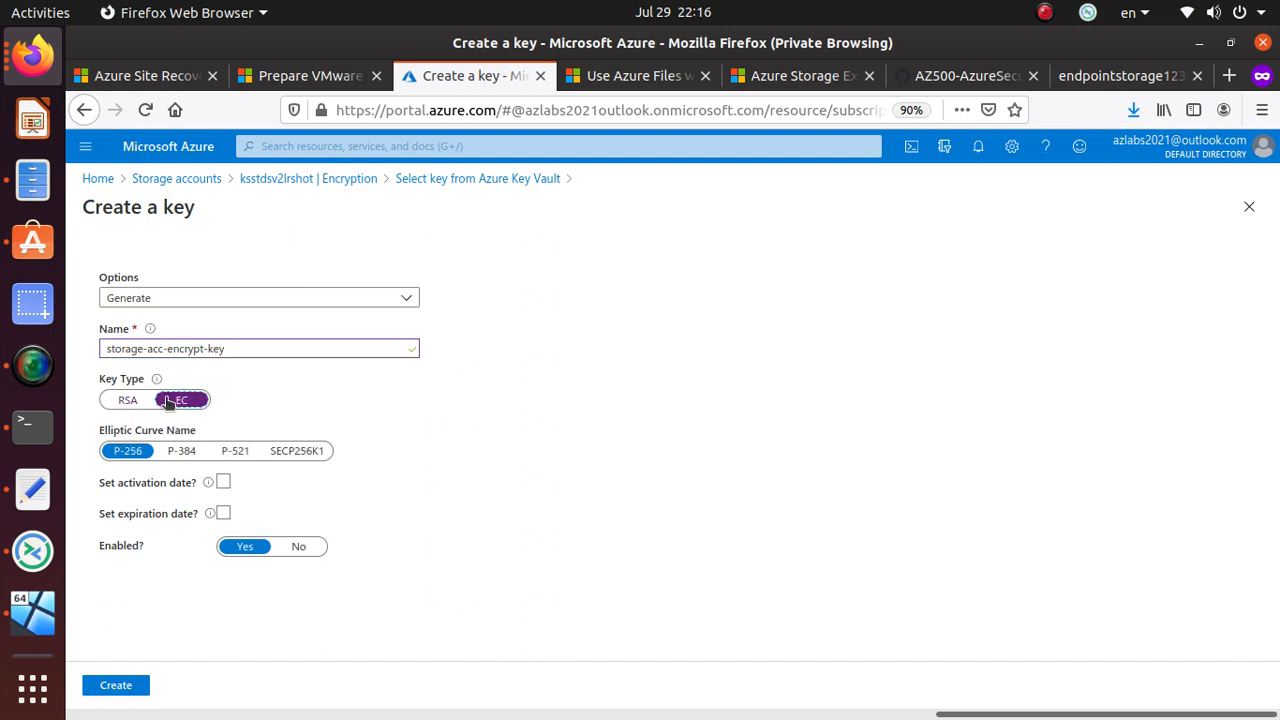
pyautogui.click(128, 401)
pyautogui.click(255, 455)
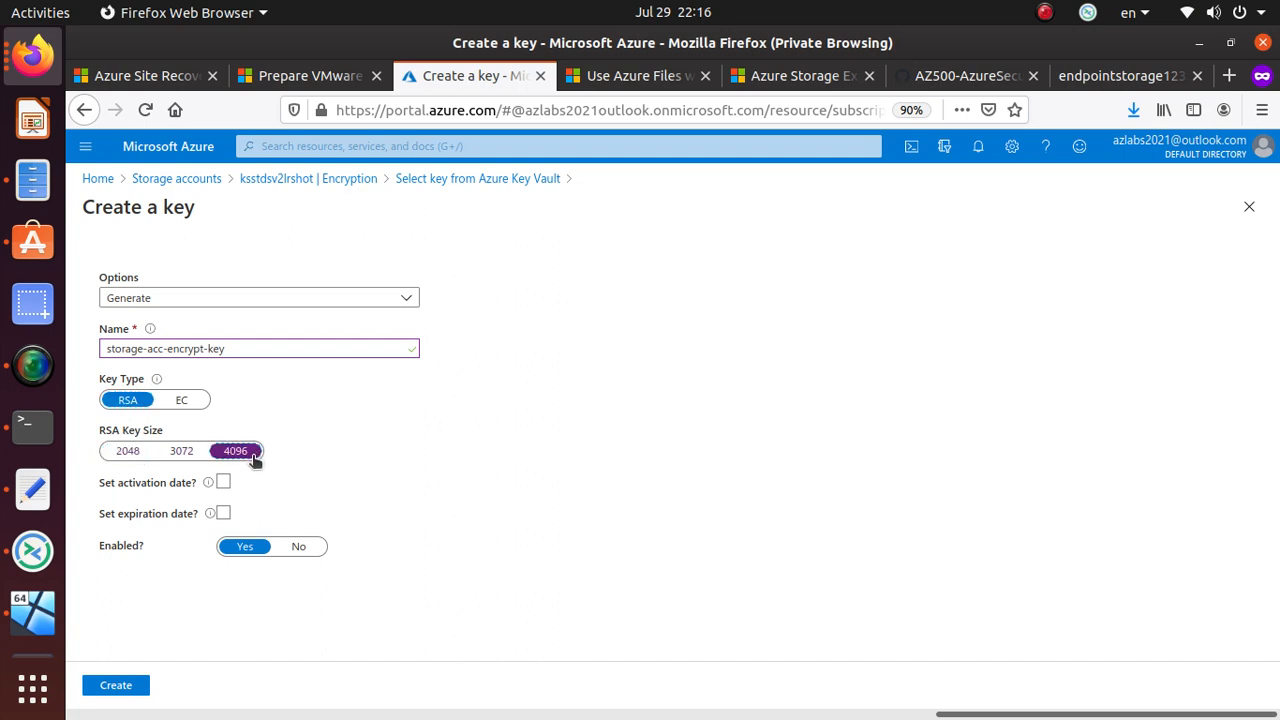
pyautogui.click(222, 483)
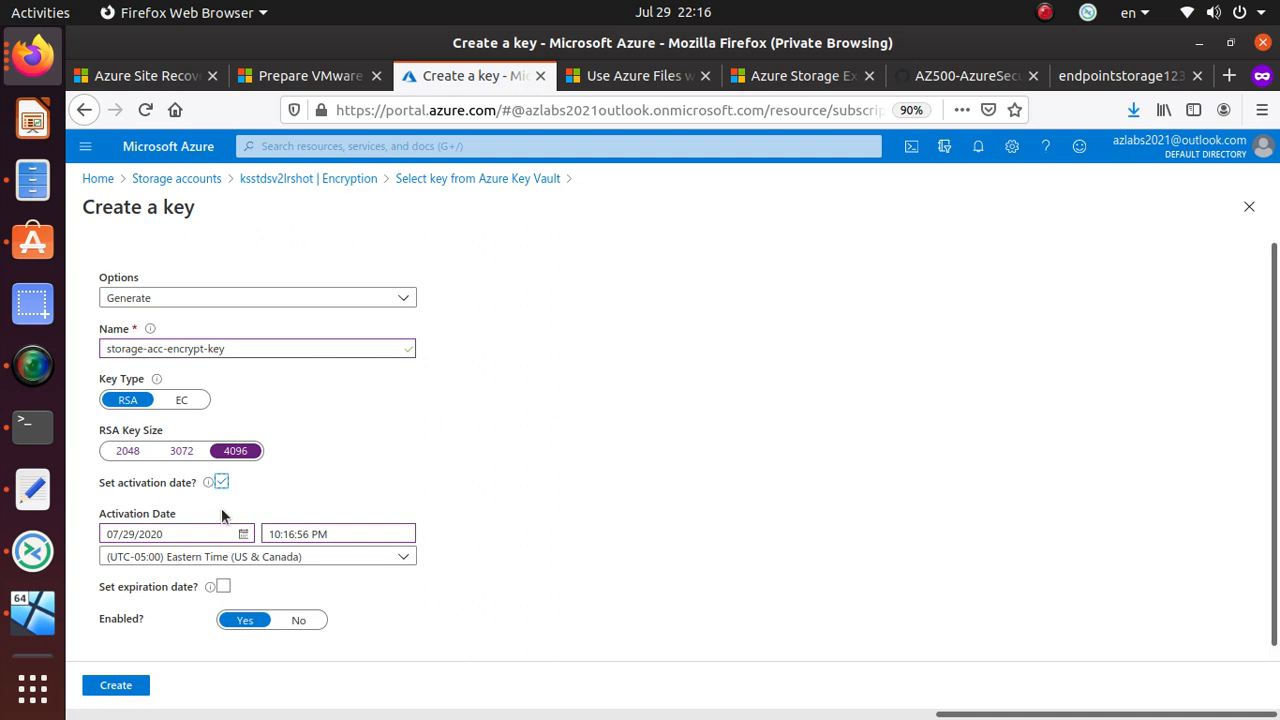
pyautogui.click(222, 483)
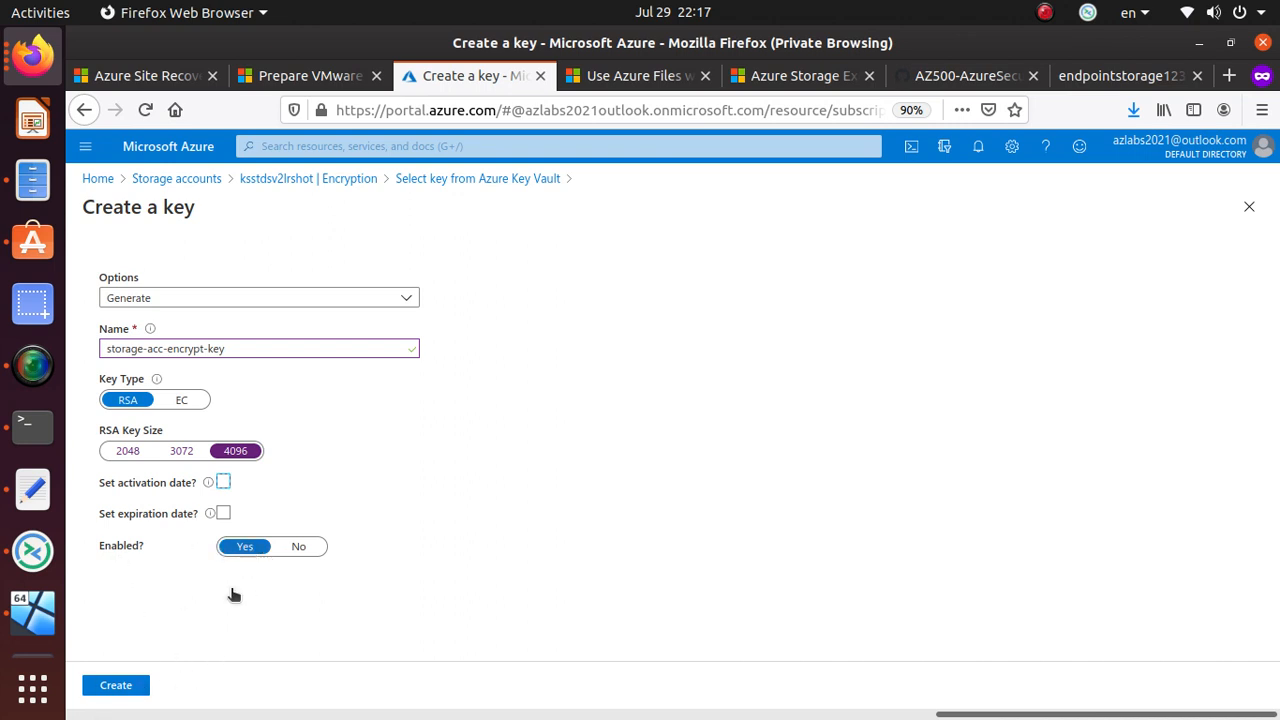
pyautogui.click(131, 688)
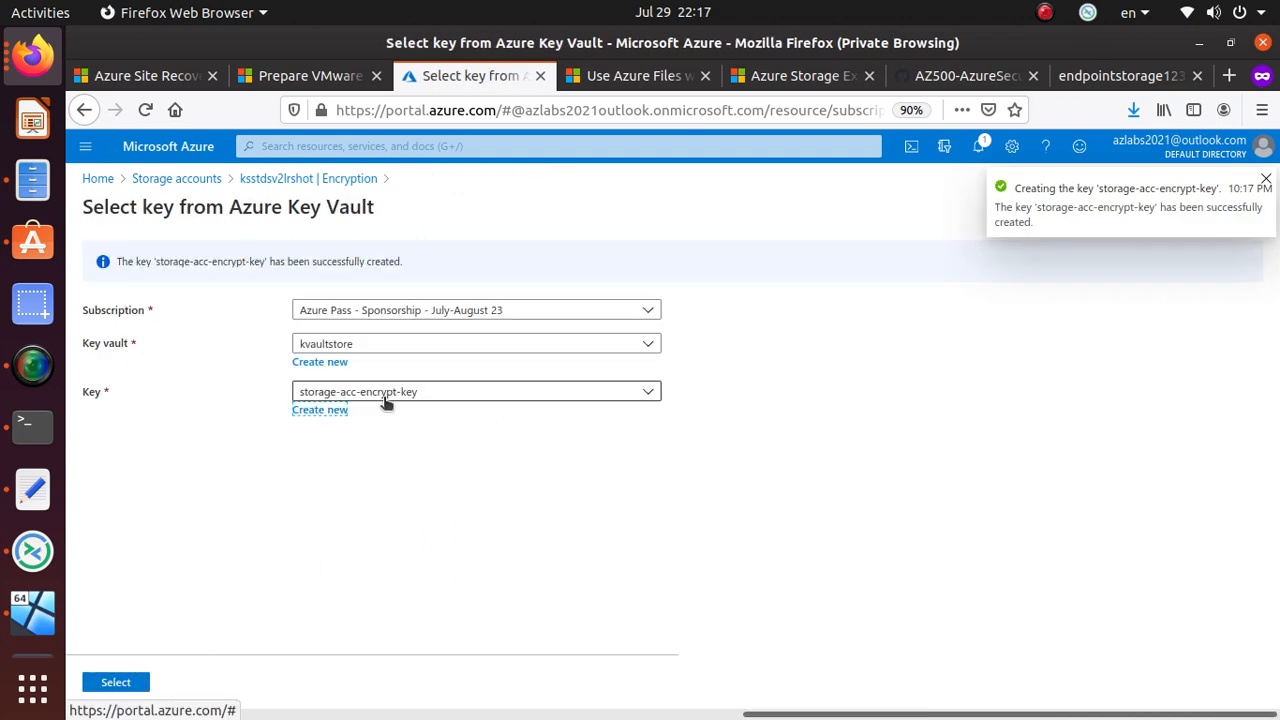
# - Apply storage-acc-encrypt-key from kvaultstore, save the encryption settings, and switch to the Storage Explorer VM
pyautogui.click(115, 682)
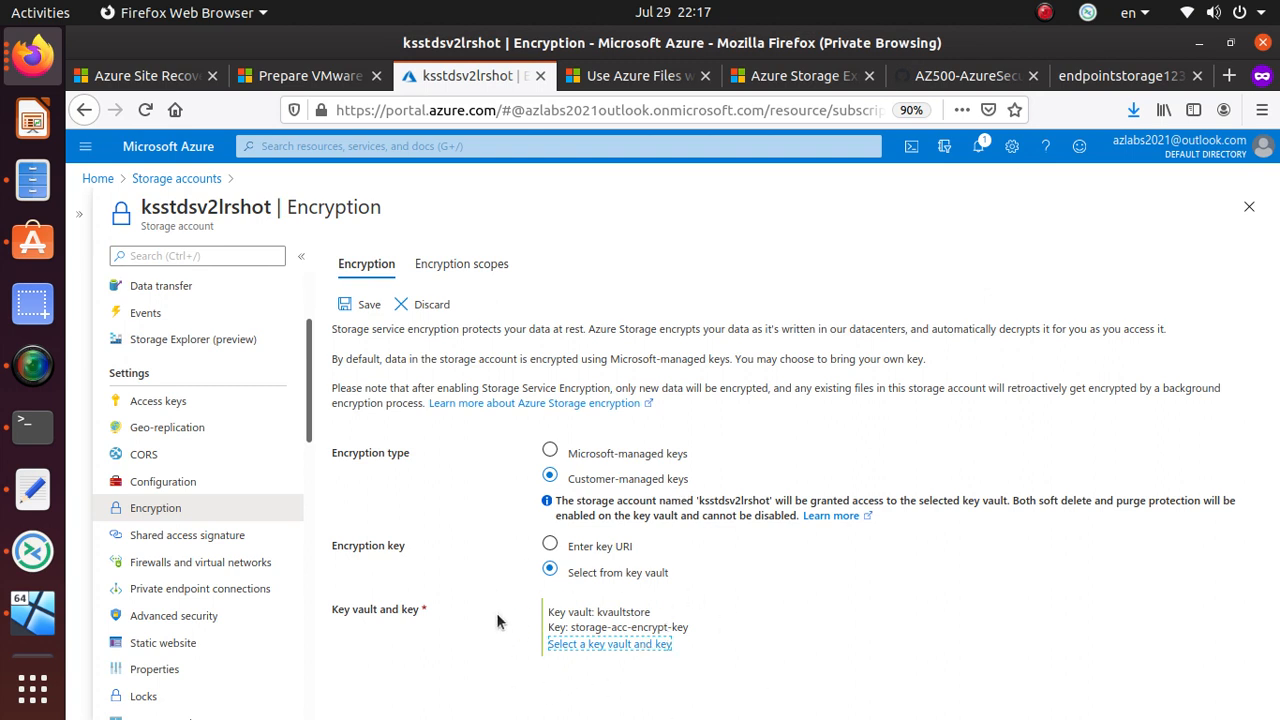
pyautogui.click(368, 308)
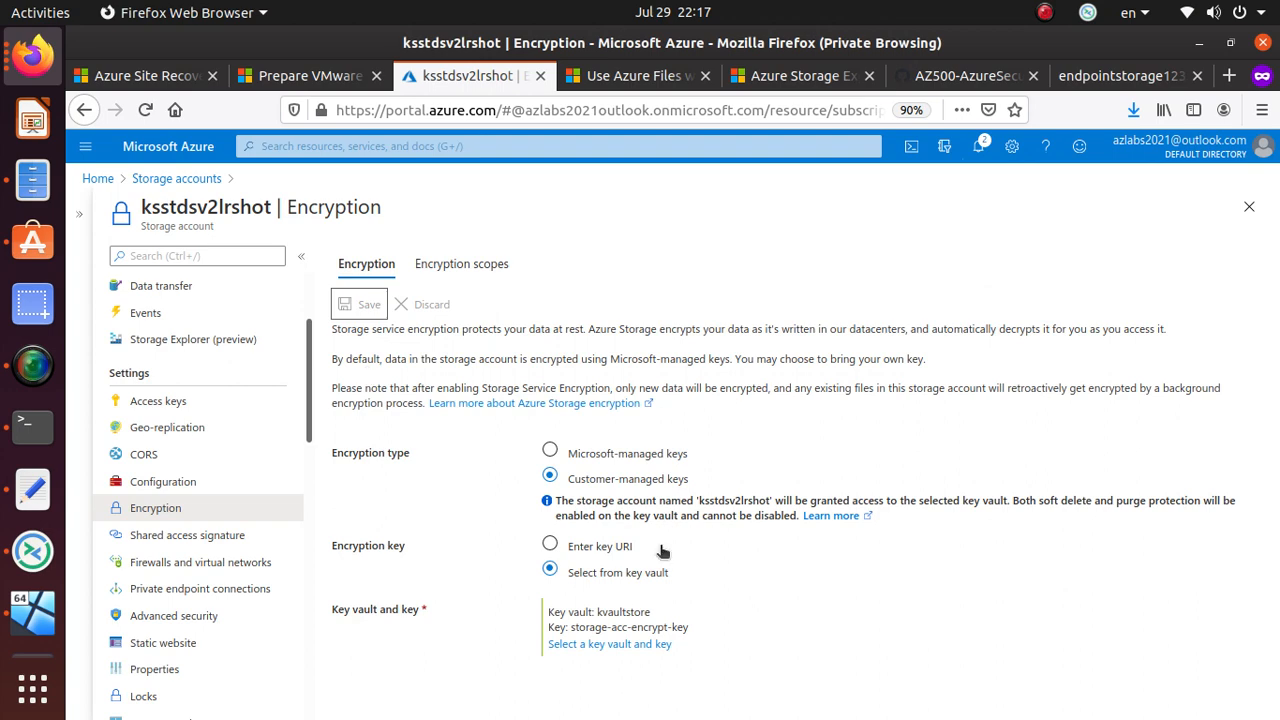
pyautogui.click(245, 533)
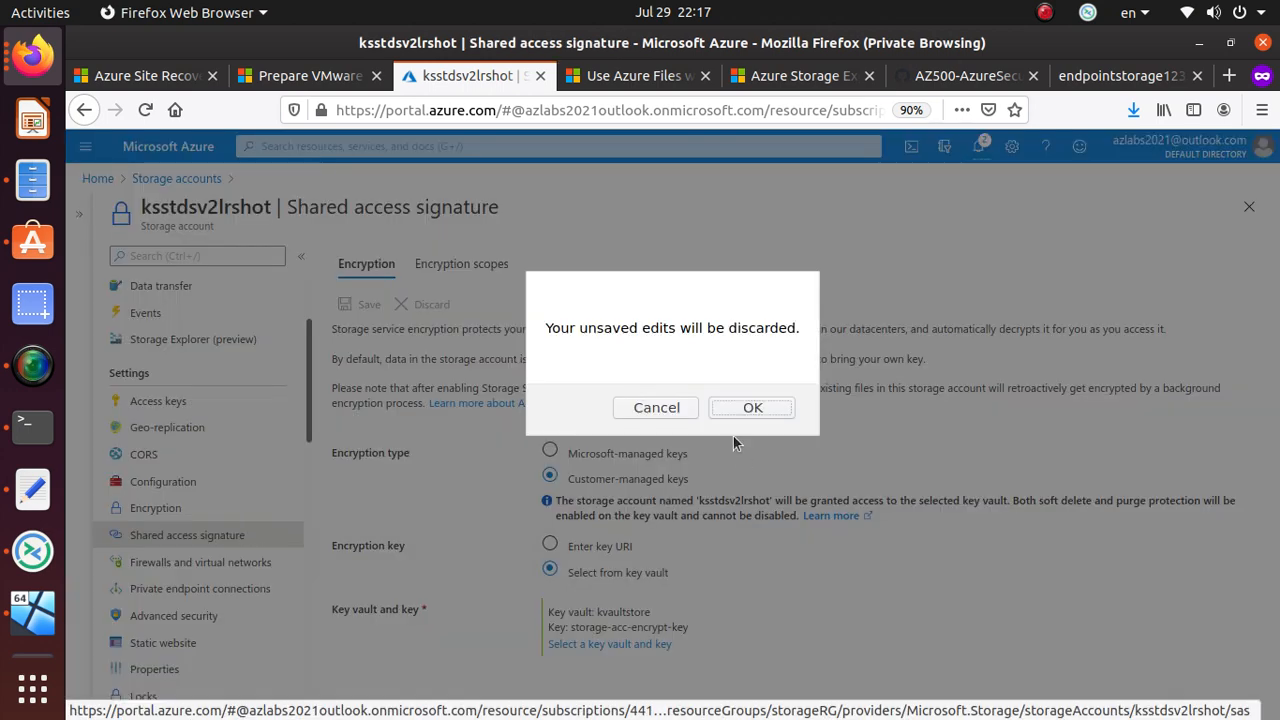
pyautogui.click(657, 411)
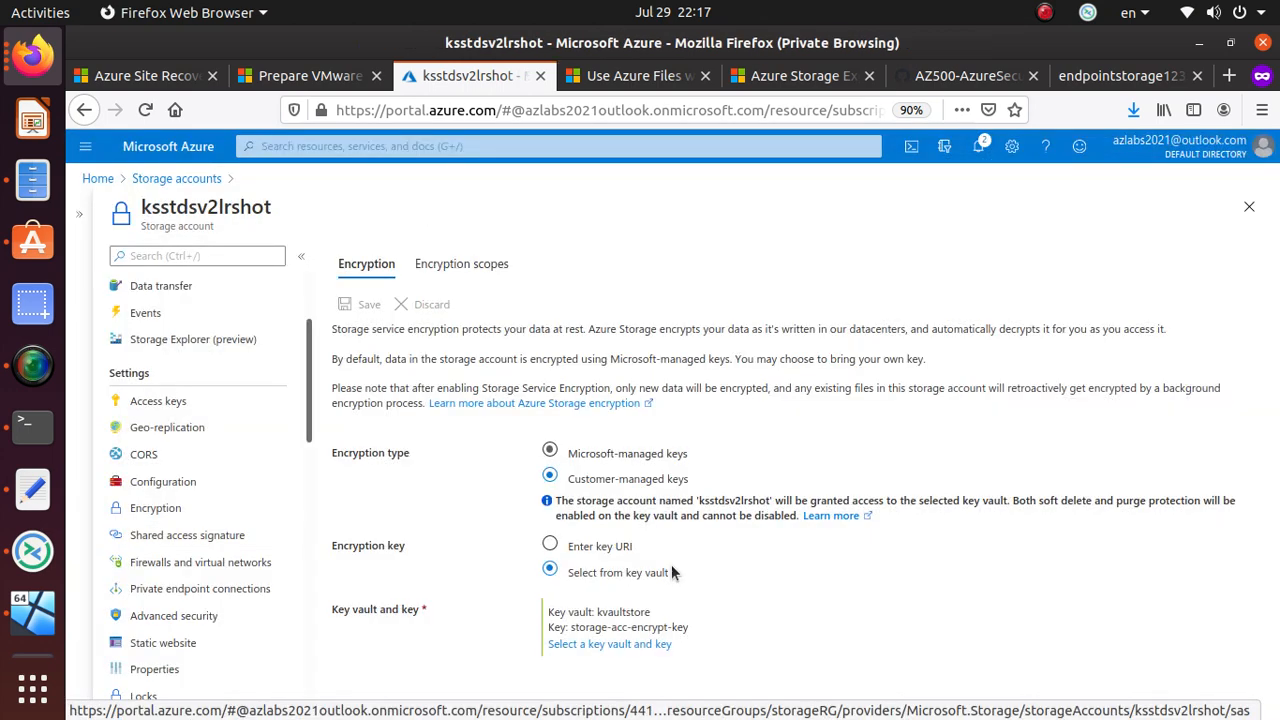
pyautogui.click(980, 155)
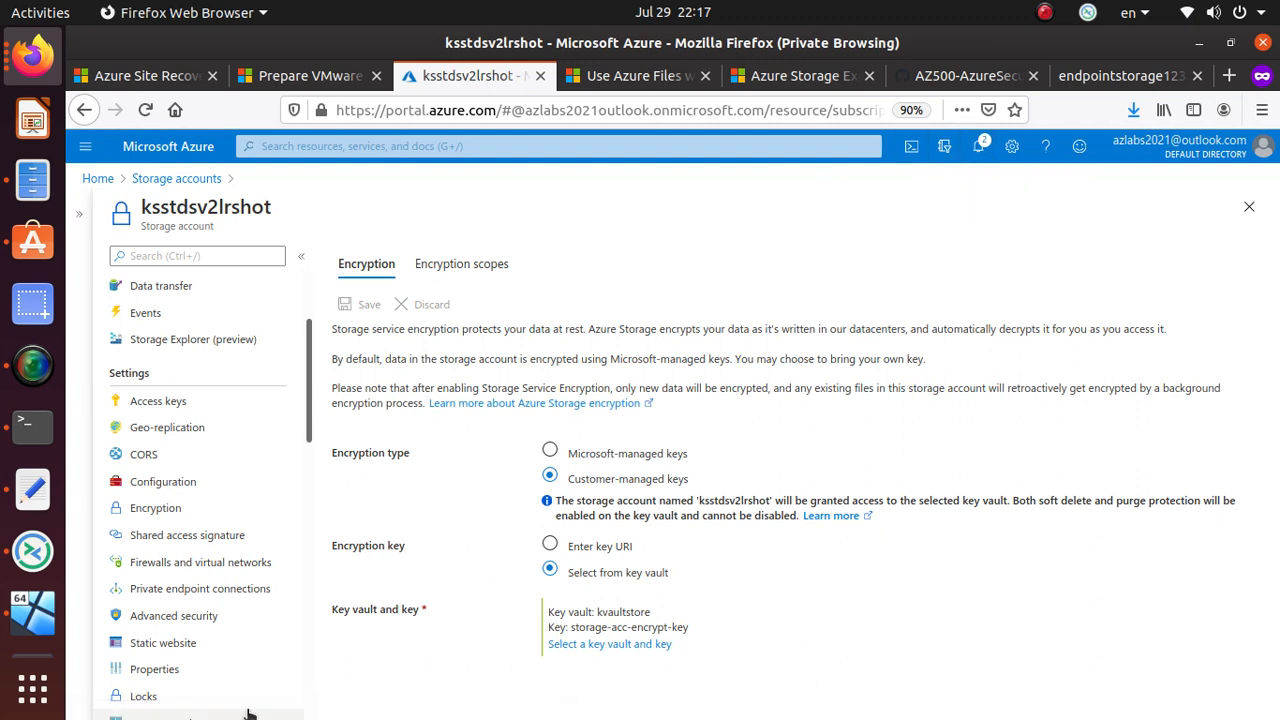
pyautogui.click(40, 605)
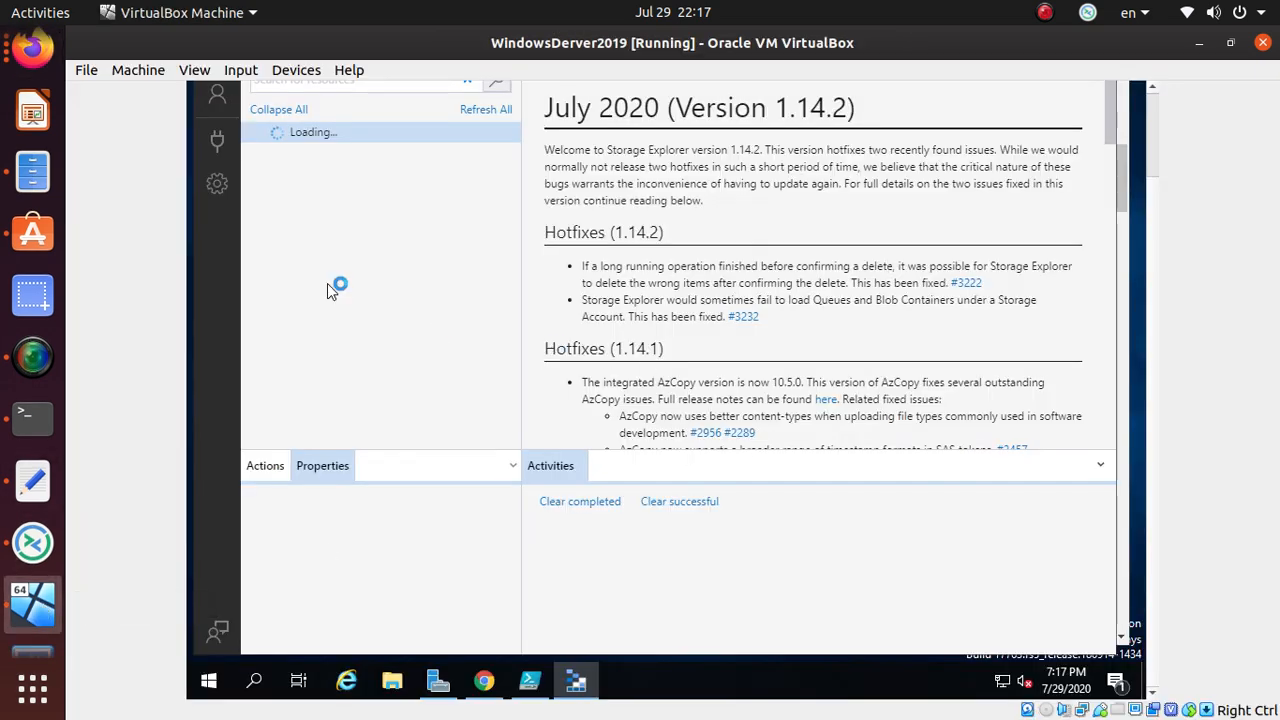
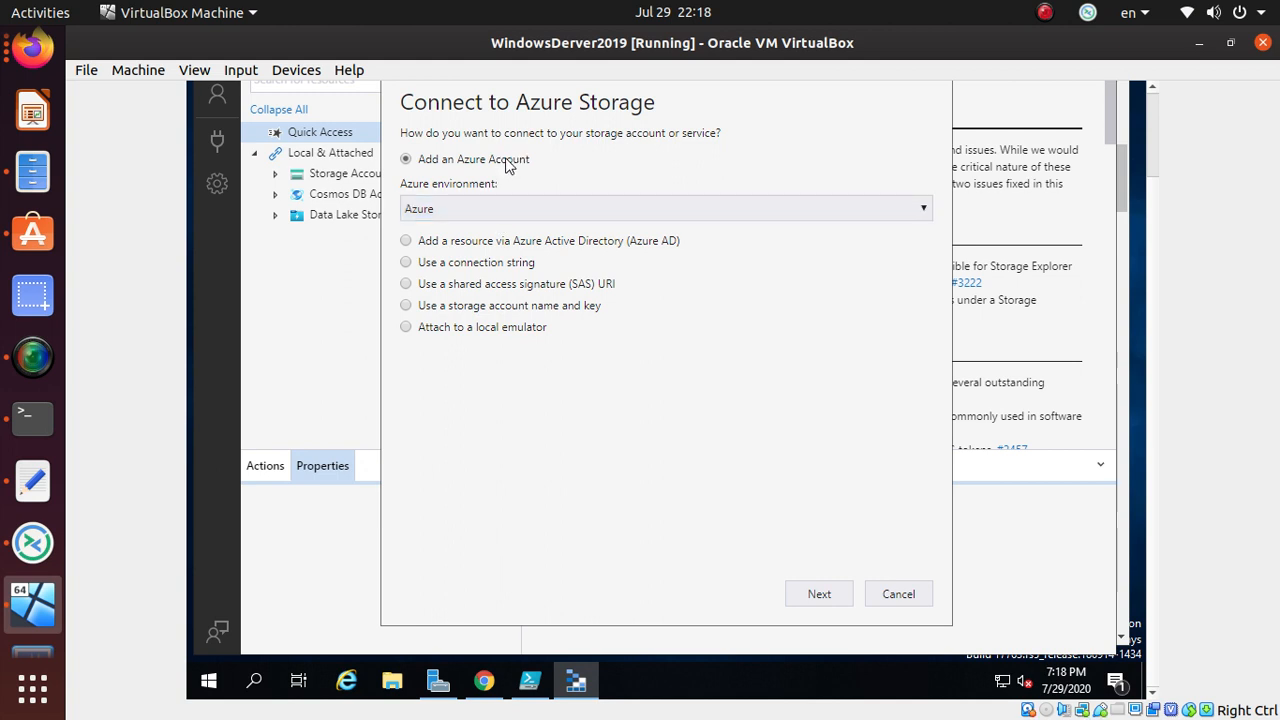
# - Keep the Azure environment, choose storage account name and key, and continue to that form
pyautogui.click(480, 211)
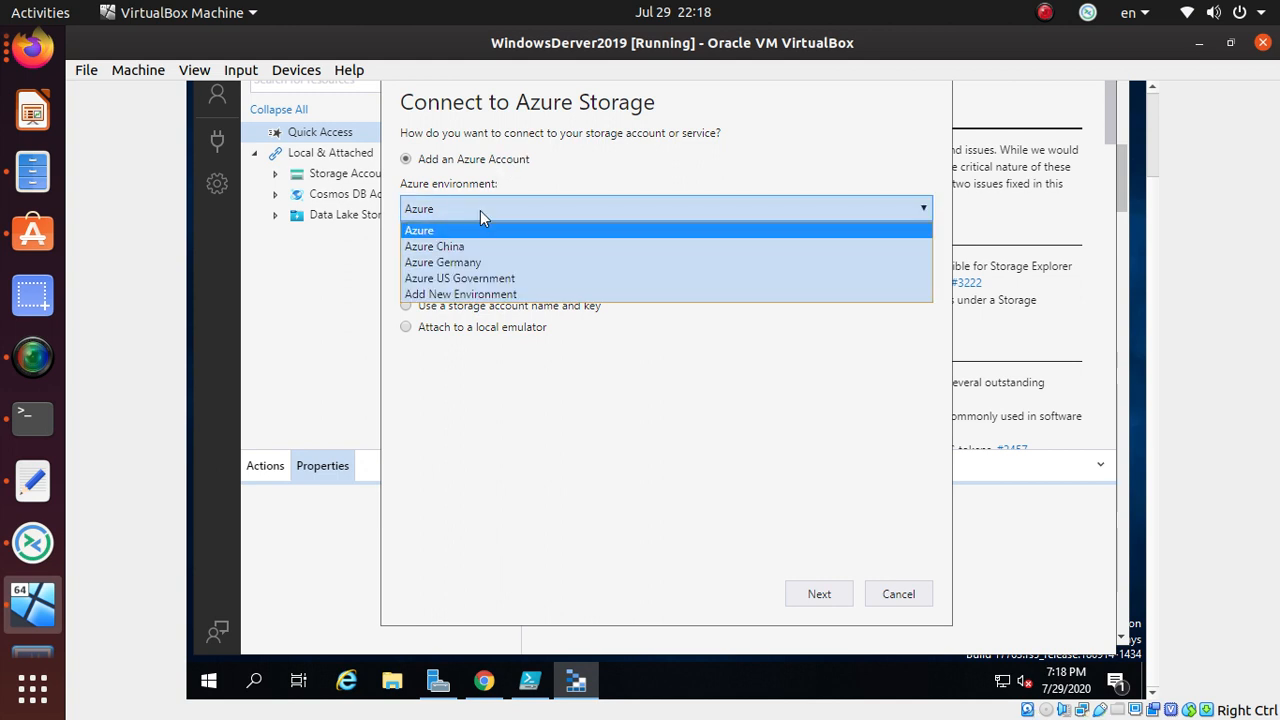
pyautogui.click(480, 210)
pyautogui.click(481, 210)
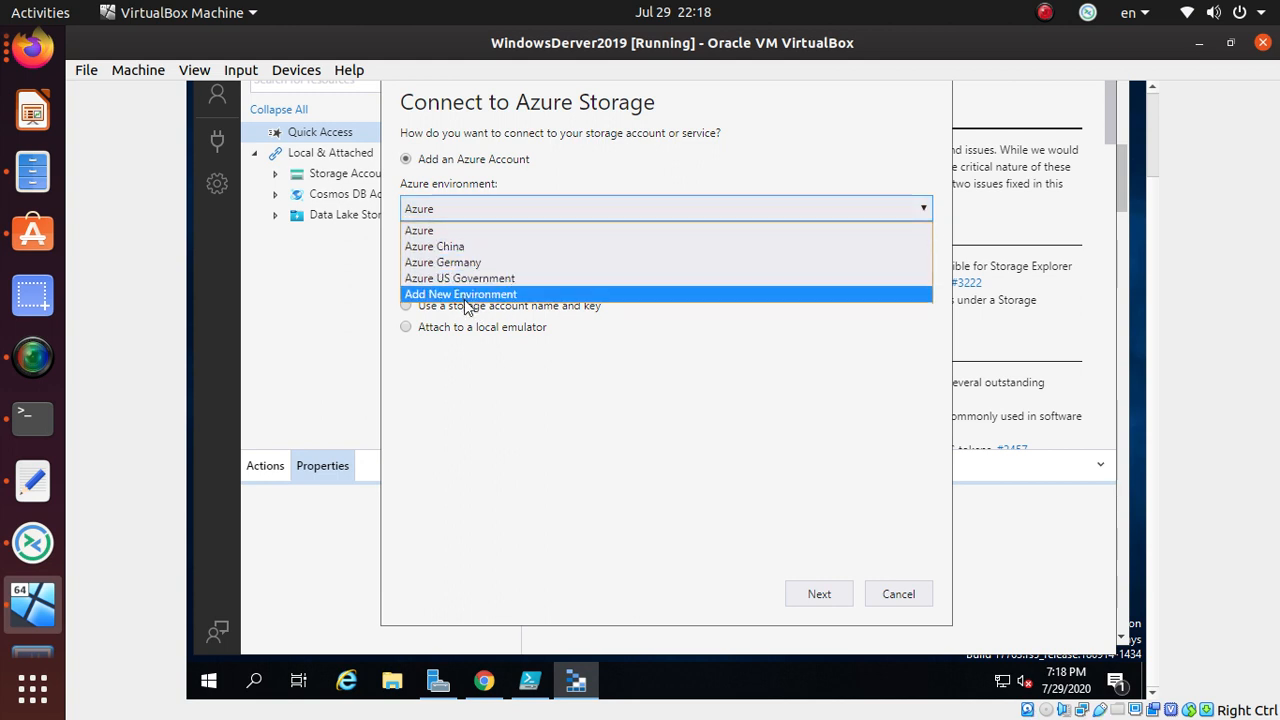
pyautogui.click(459, 231)
pyautogui.click(464, 207)
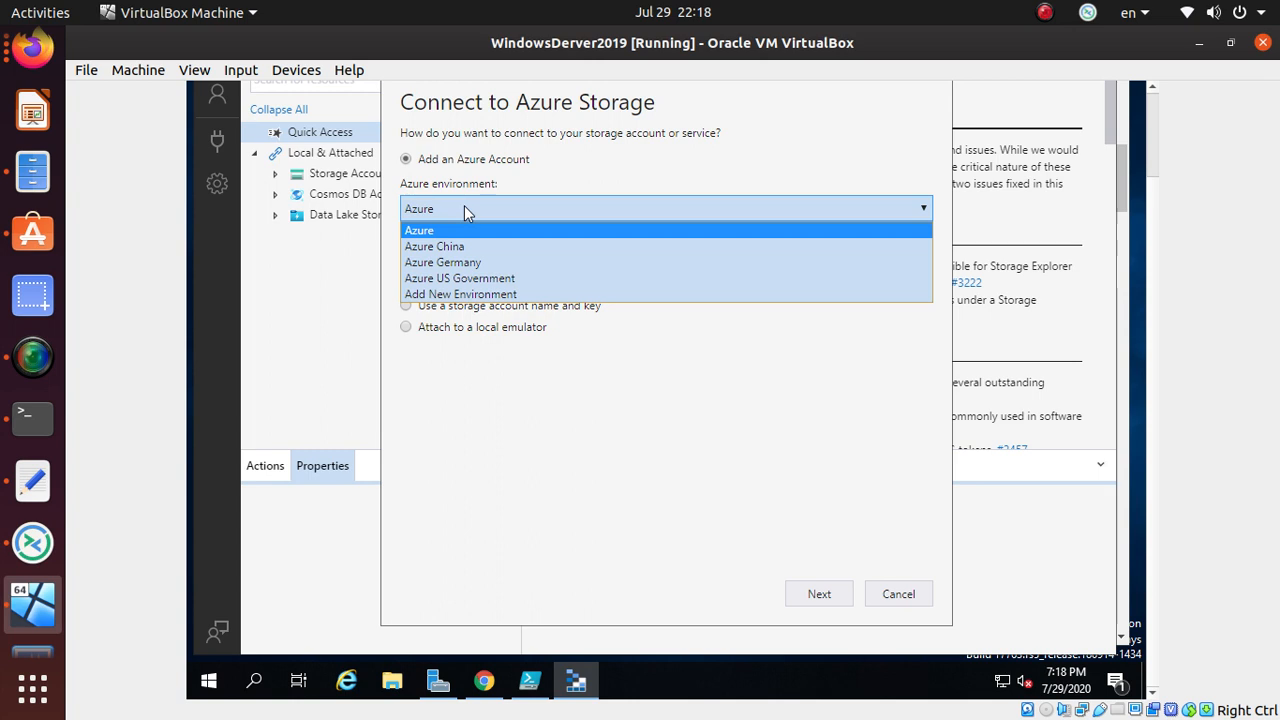
pyautogui.click(464, 207)
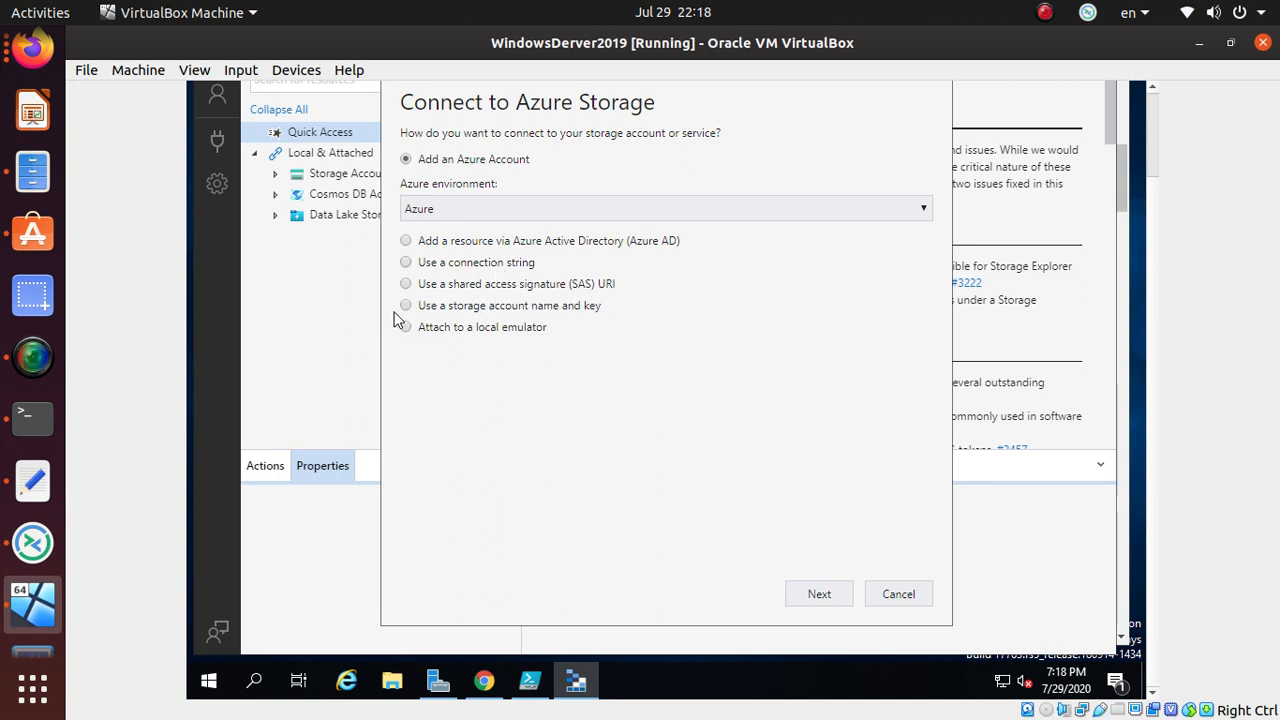
pyautogui.click(492, 307)
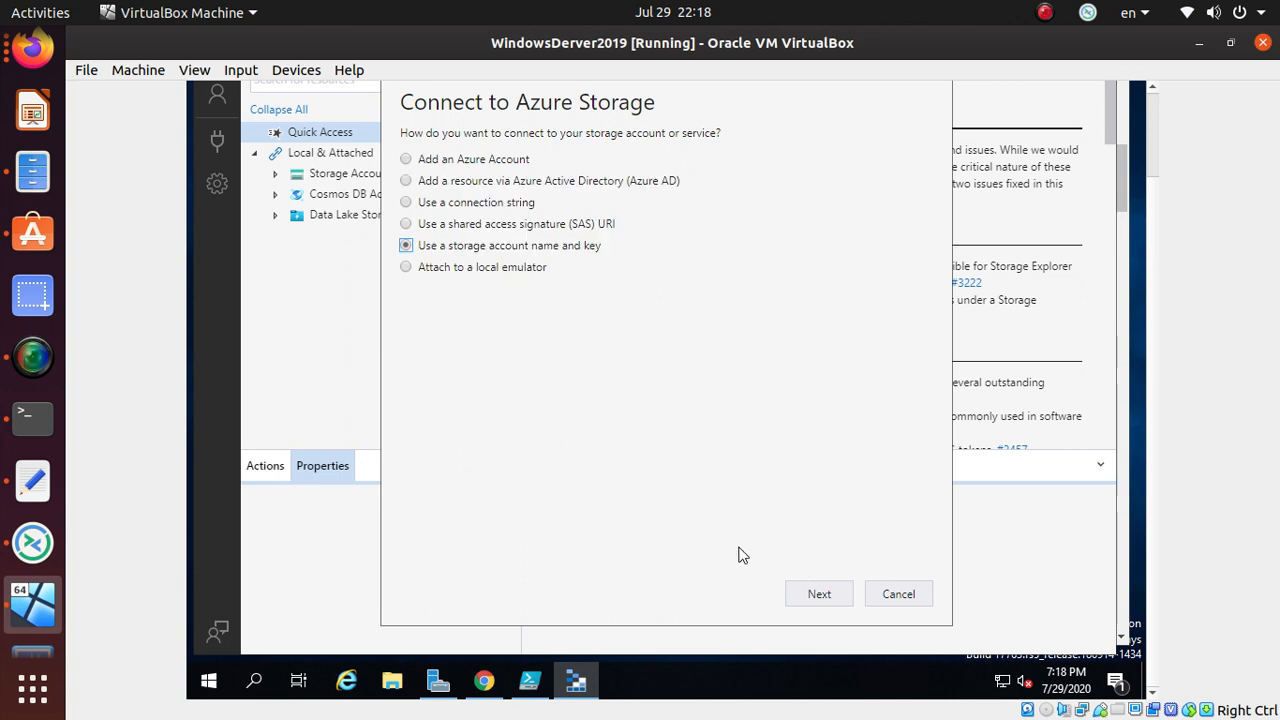
pyautogui.click(818, 595)
# - Enter 'mystorageaccount' as the display name, then bring the Azure portal browser forward
pyautogui.click(434, 171)
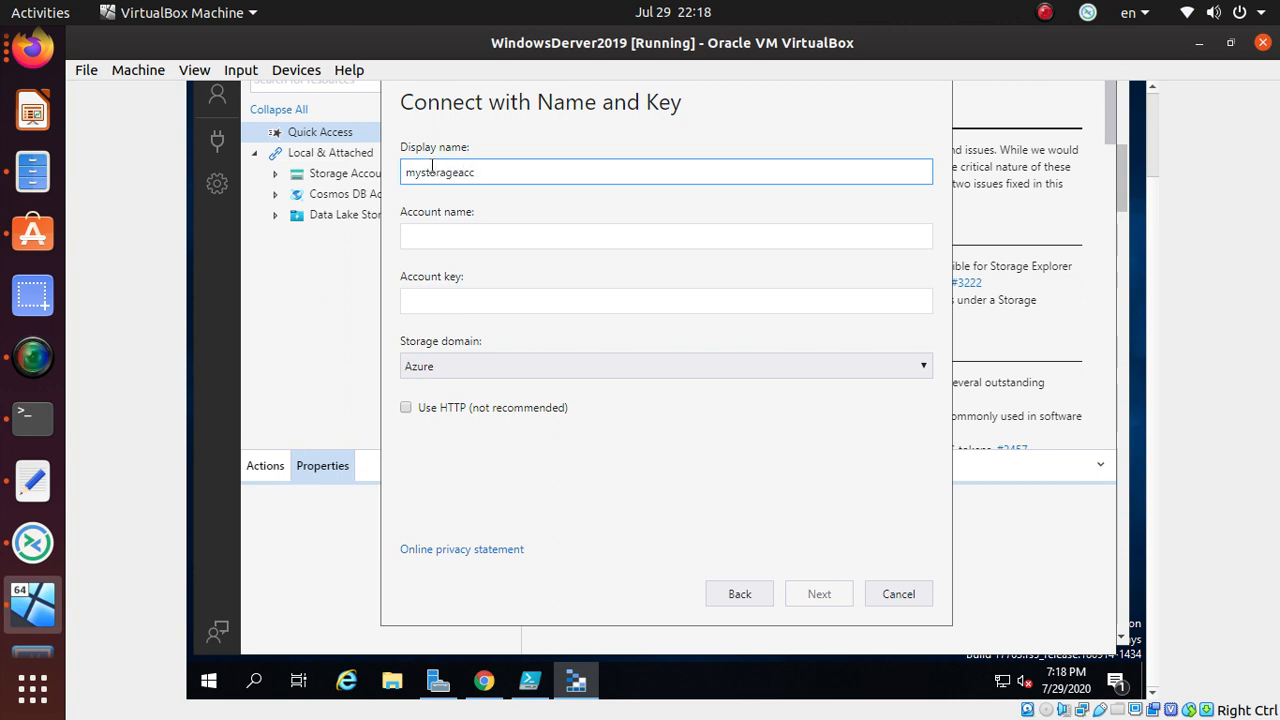
pyautogui.write('po')
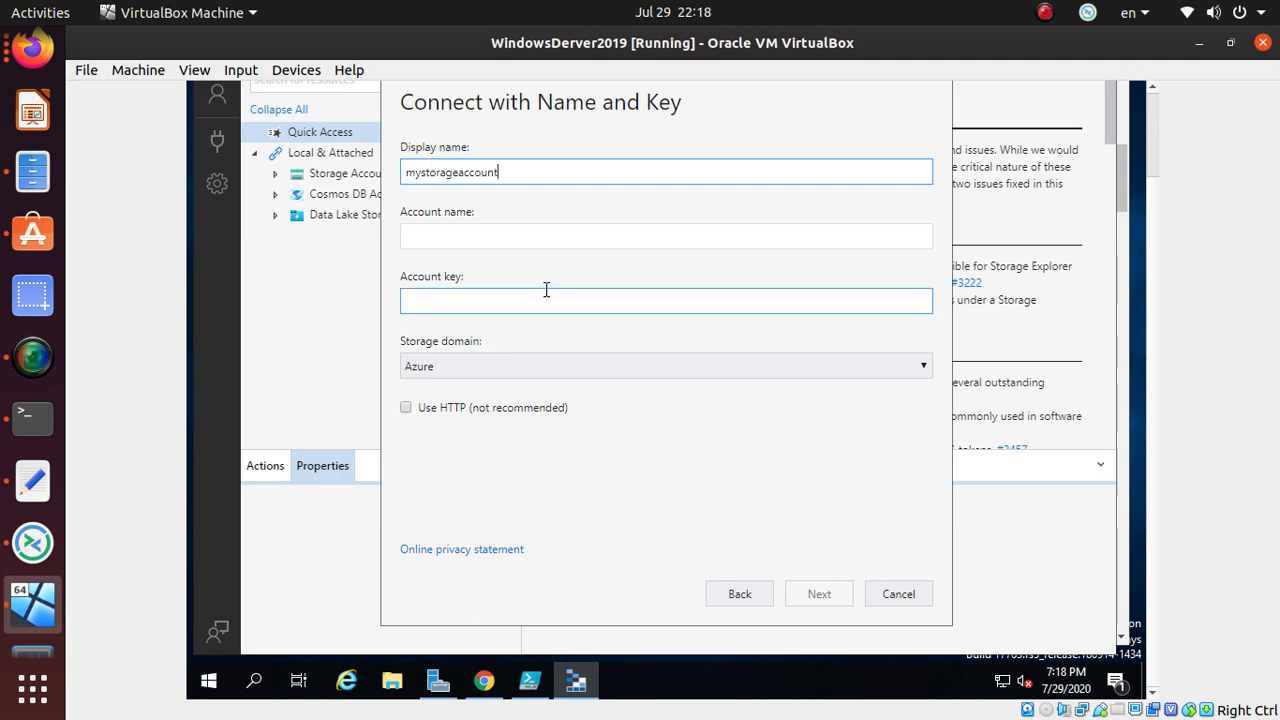
pyautogui.click(466, 233)
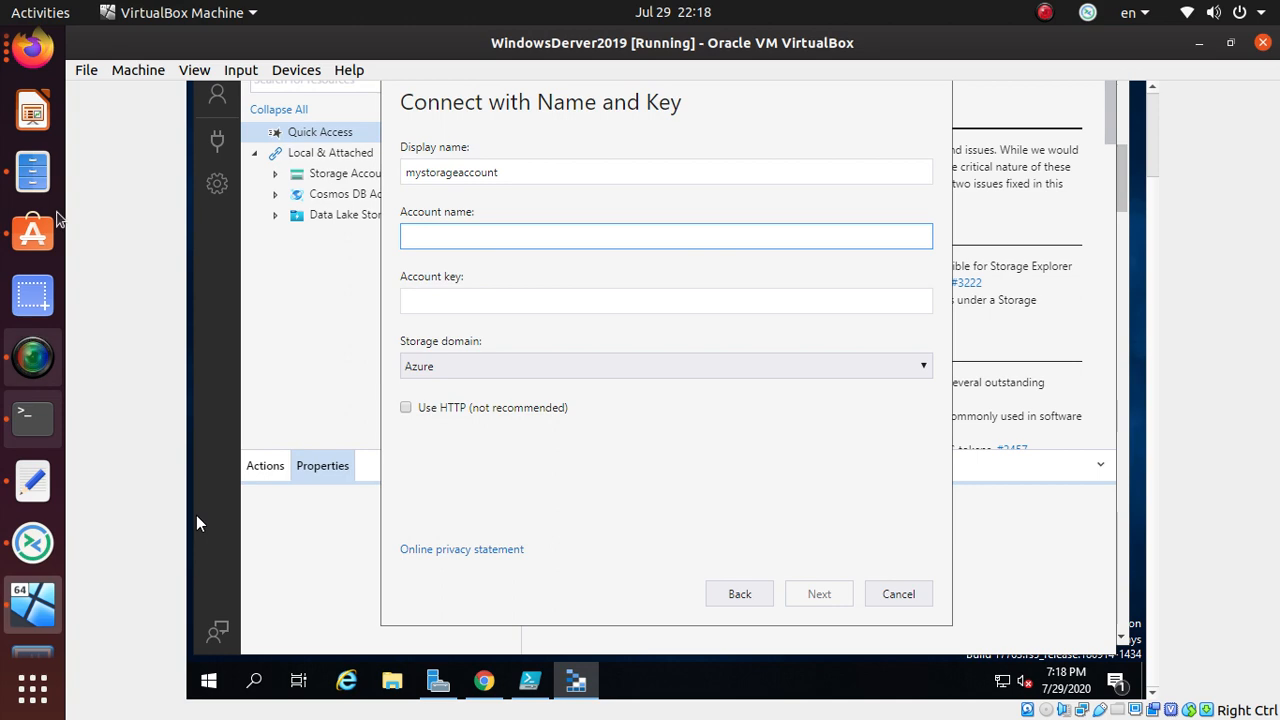
pyautogui.click(33, 50)
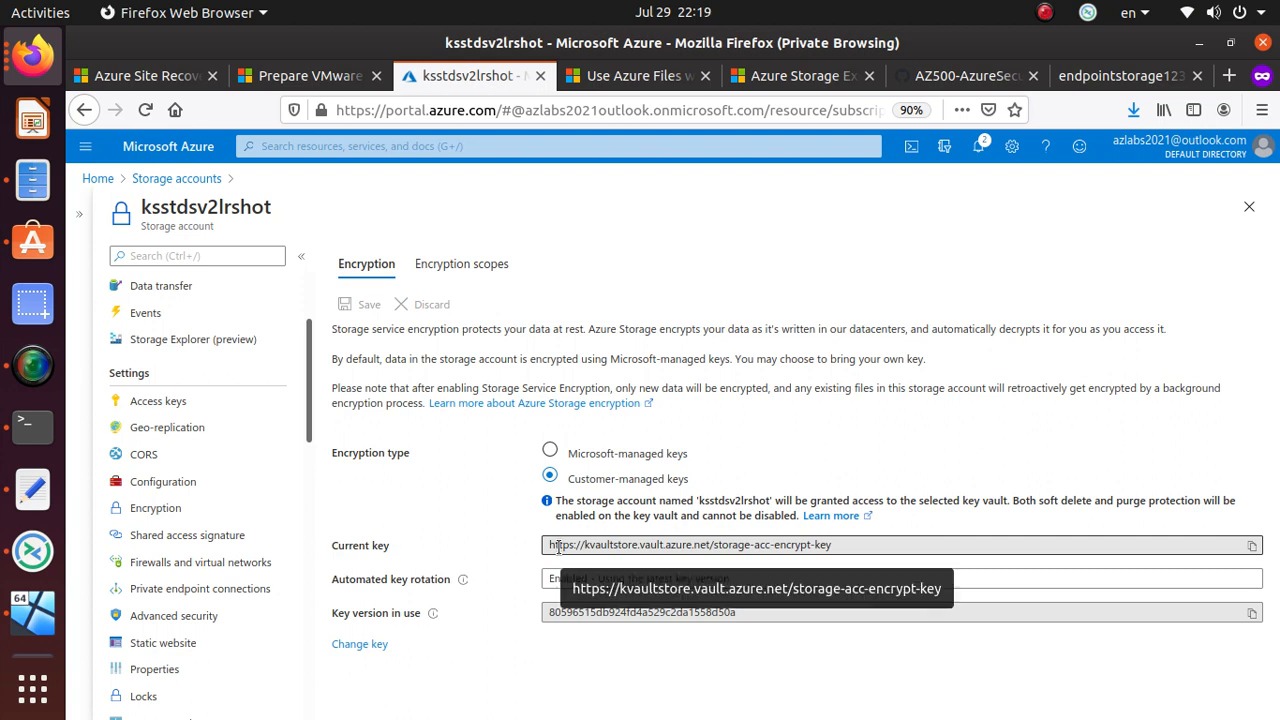
# - Copy the account name ksstdsv2lrshot from the portal's Access keys page and return to Storage Explorer
pyautogui.scroll(3, 175, 445)
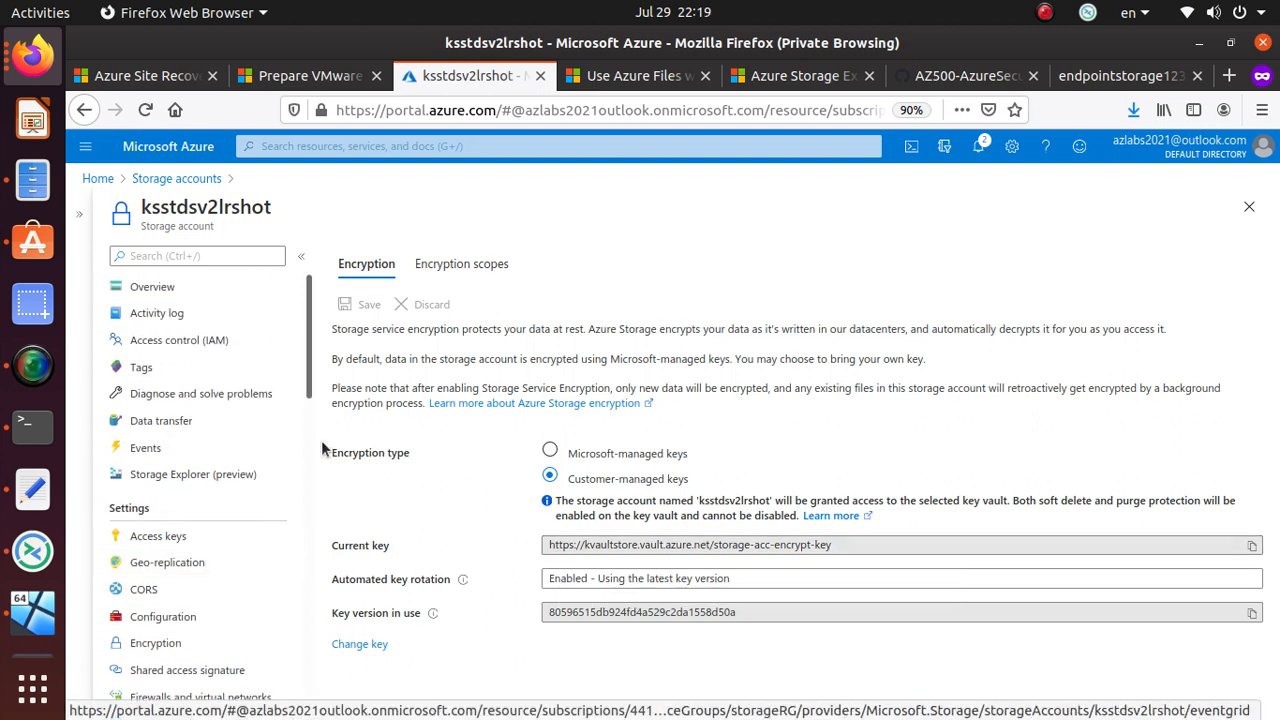
pyautogui.click(204, 293)
pyautogui.scroll(-1, 150, 540)
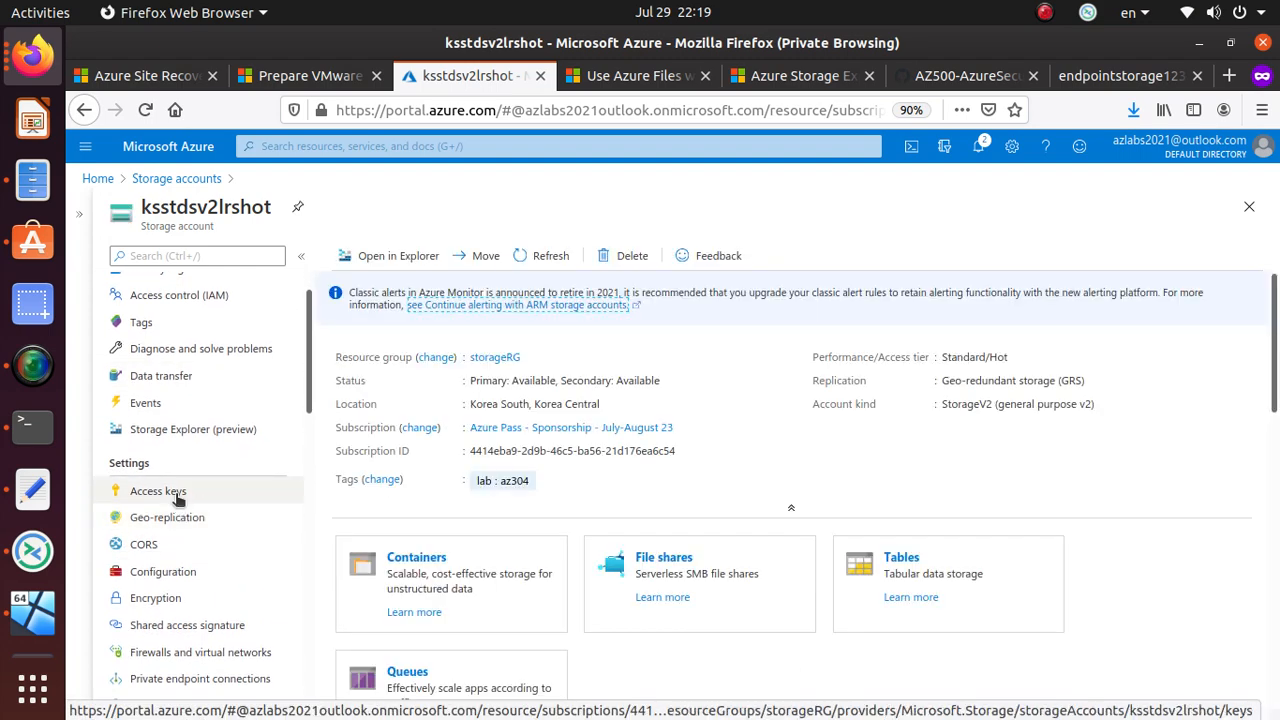
pyautogui.click(178, 495)
pyautogui.click(386, 368)
pyautogui.click(1252, 369)
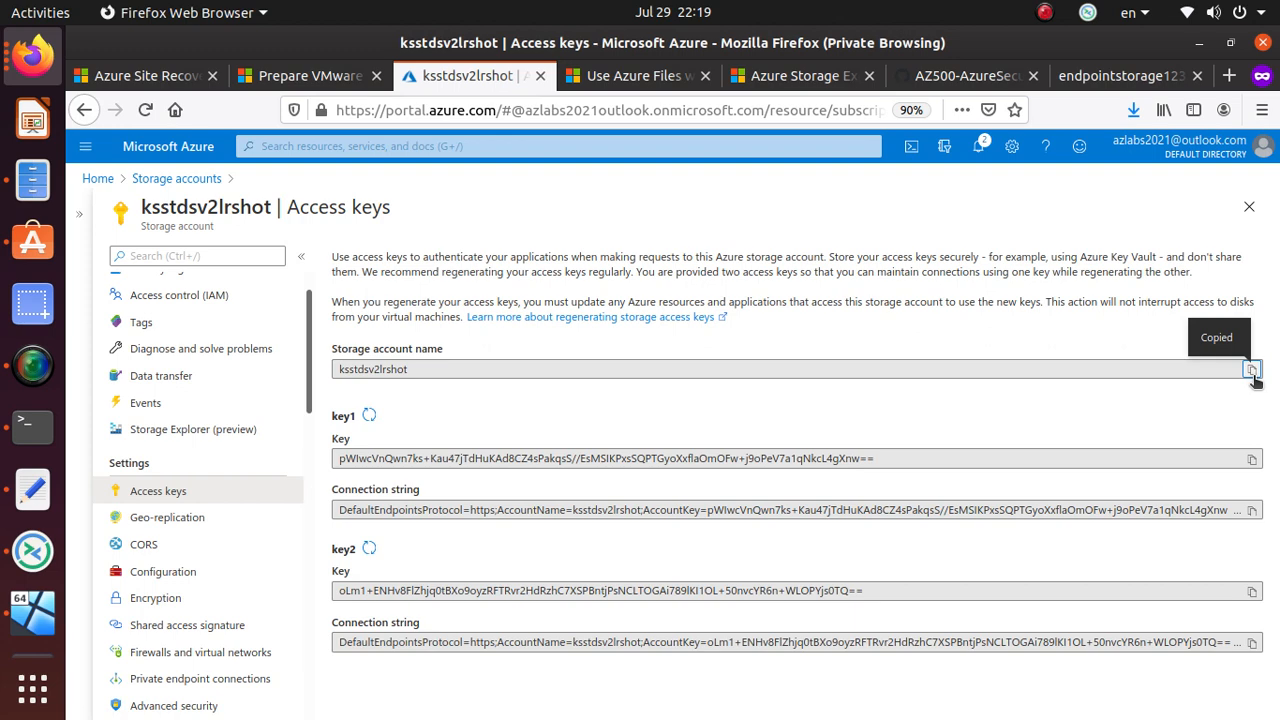
pyautogui.hotkey('alt', 'Tab')
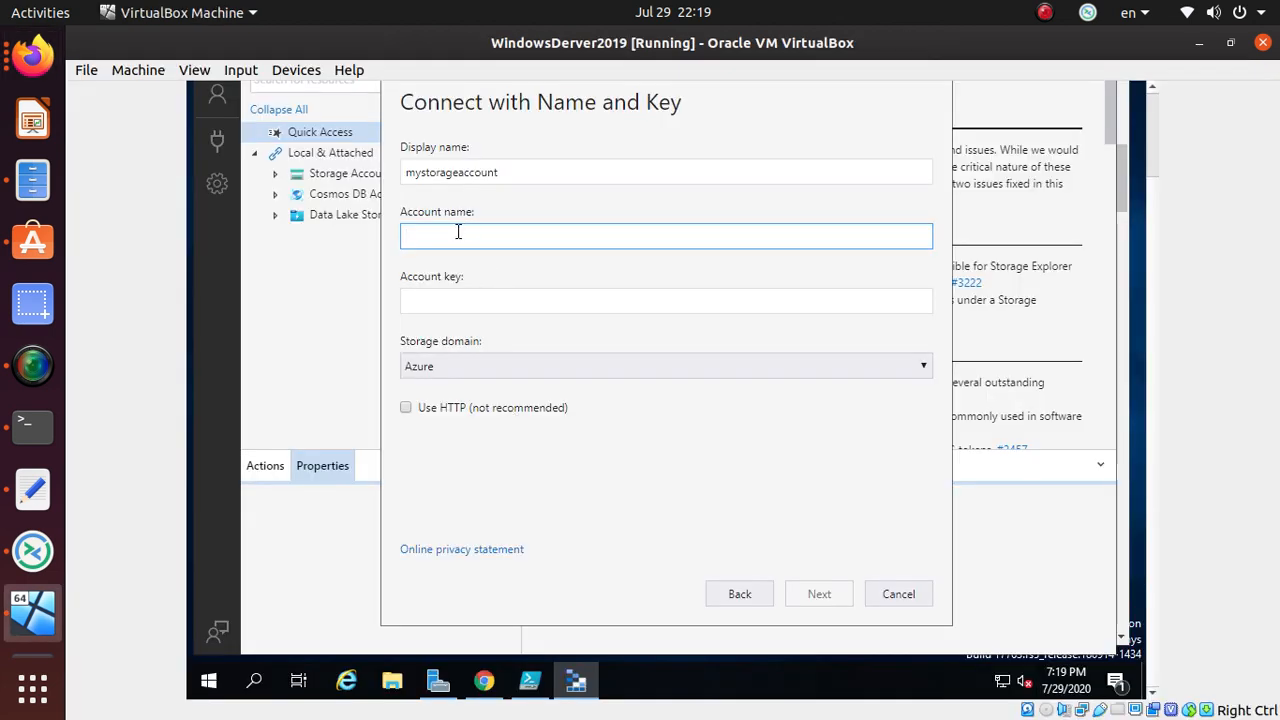
# - Paste the clipboard's Test-NetConnection command into Account name, then bring up Chrome's Storage Explorer page
pyautogui.hotkey('ctrl', 'v')
pyautogui.hotkey('alt', 'Tab')
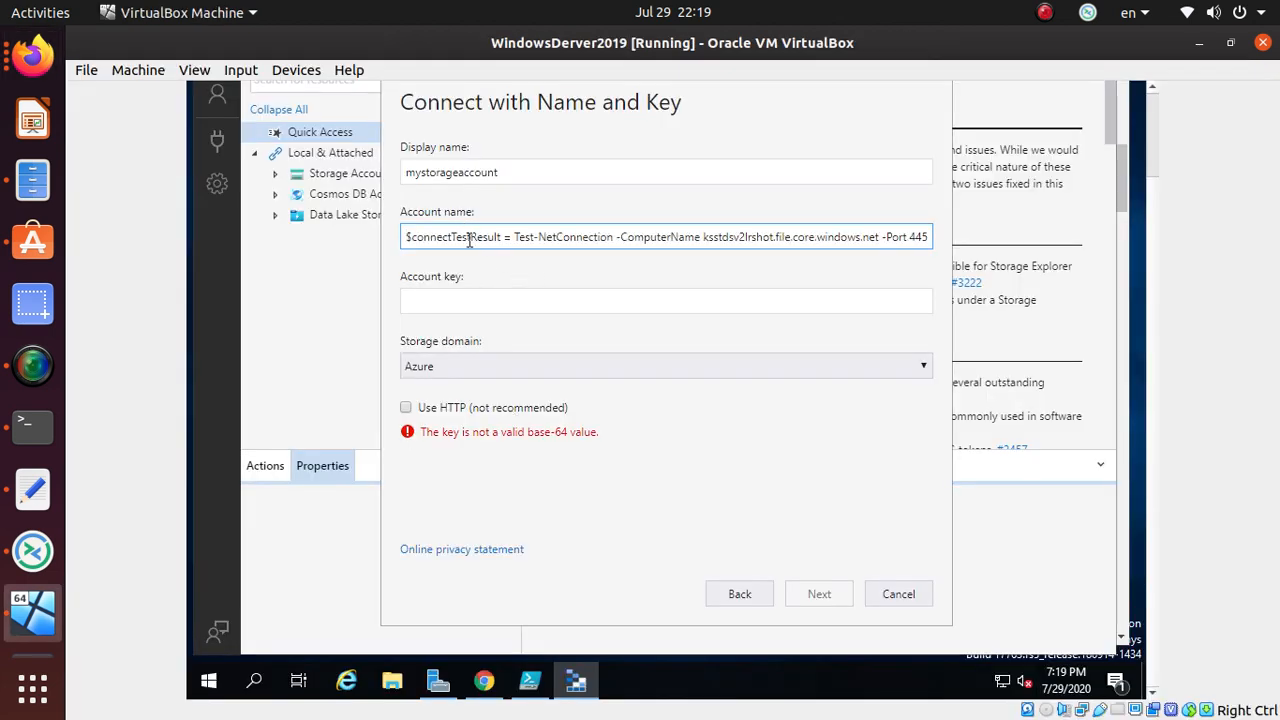
pyautogui.hotkey('alt', 'Tab')
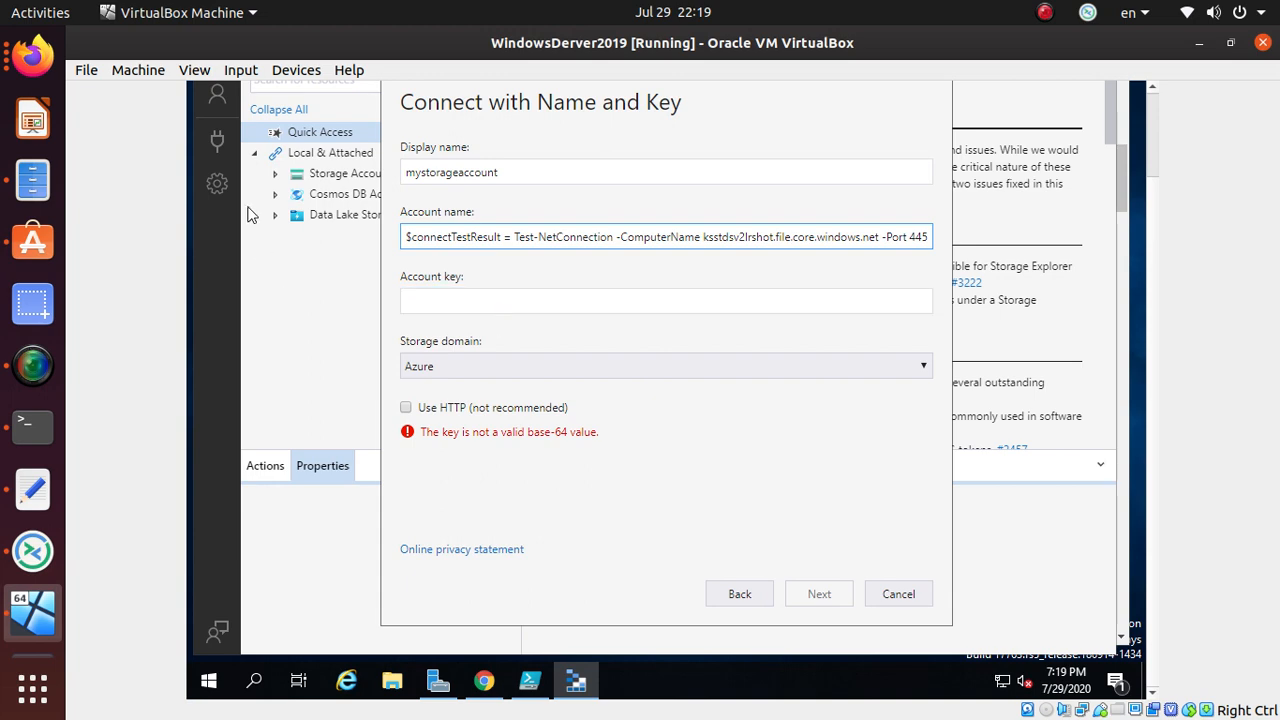
pyautogui.hotkey('alt', 'Tab')
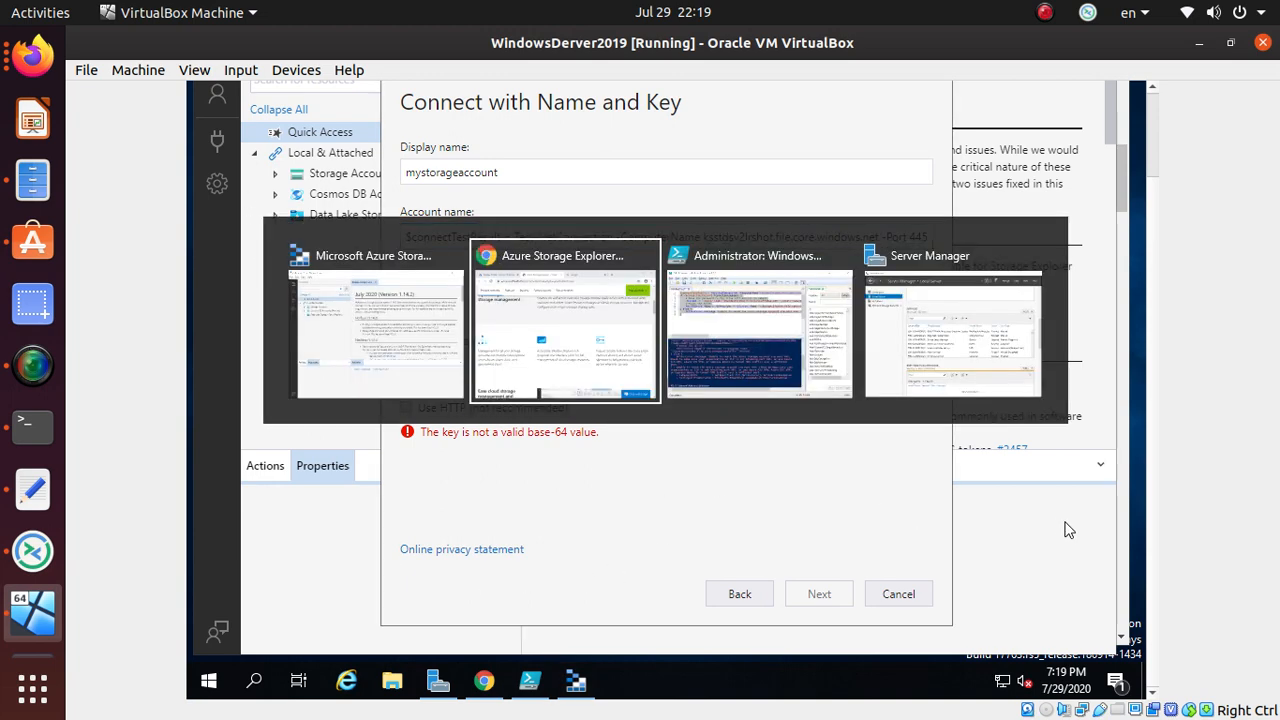
pyautogui.scroll(5, 340, 385)
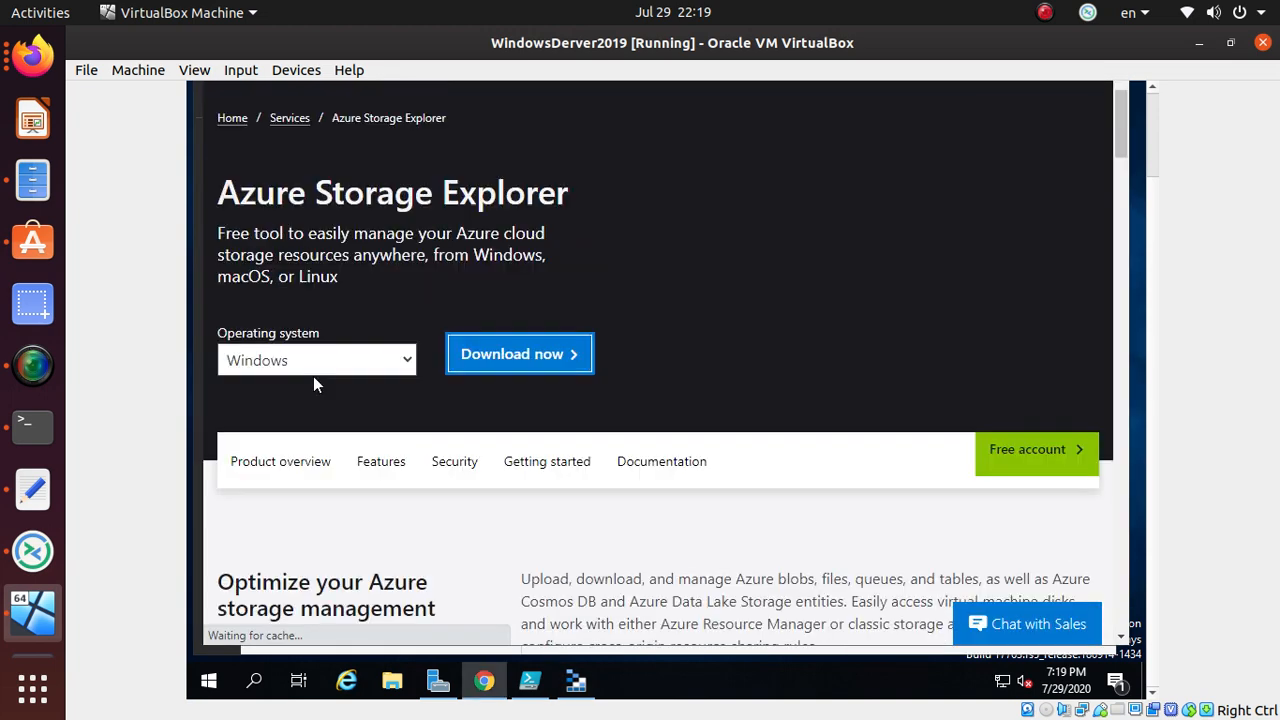
pyautogui.moveTo(1151, 195); pyautogui.dragTo(1156, 120)
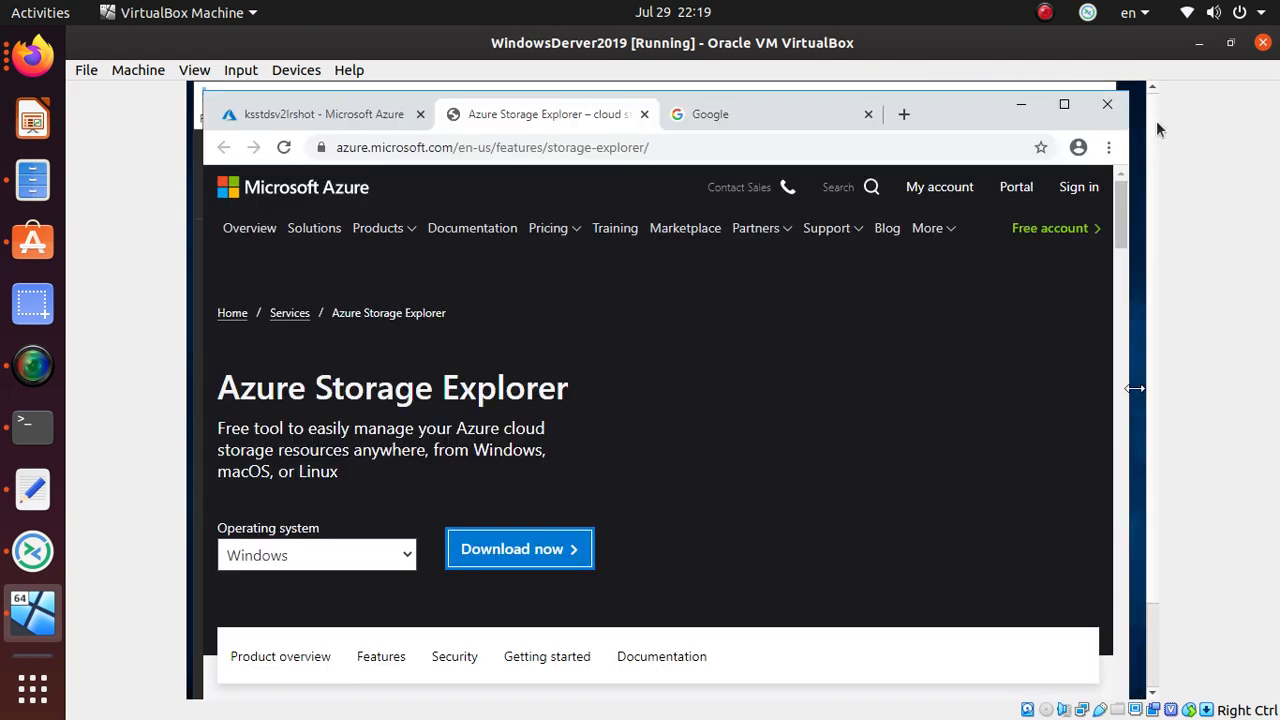
# - Replace the Account name with ksstdsv2lrshot, copied from the portal's Access keys page
pyautogui.click(356, 114)
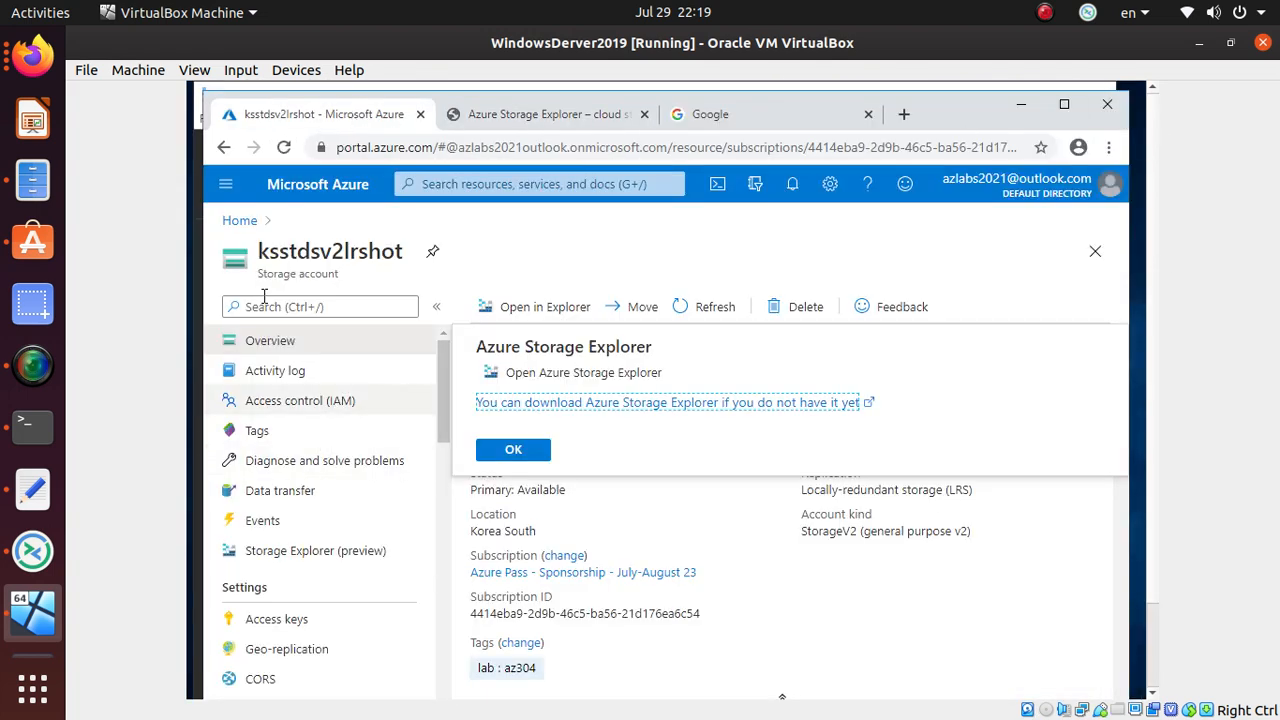
pyautogui.click(296, 620)
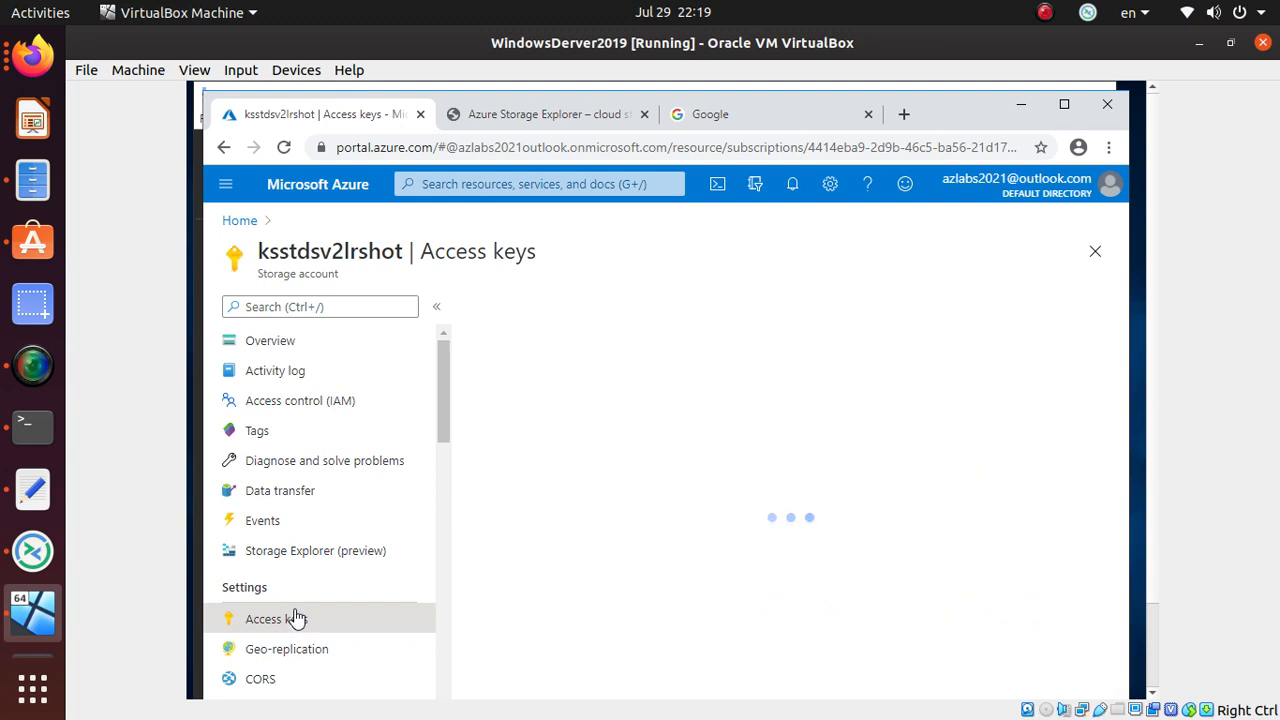
pyautogui.click(1082, 477)
pyautogui.hotkey('alt', 'Tab')
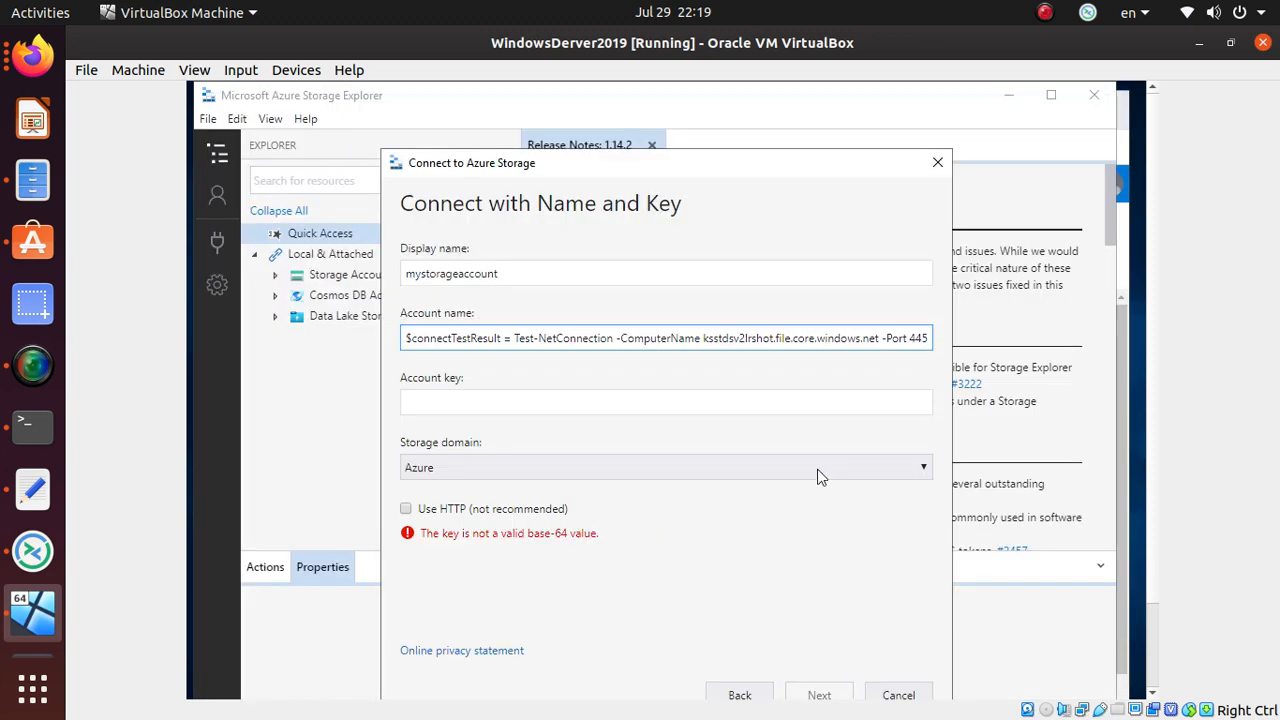
pyautogui.tripleClick(475, 337)
pyautogui.hotkey('ctrl', 'v')
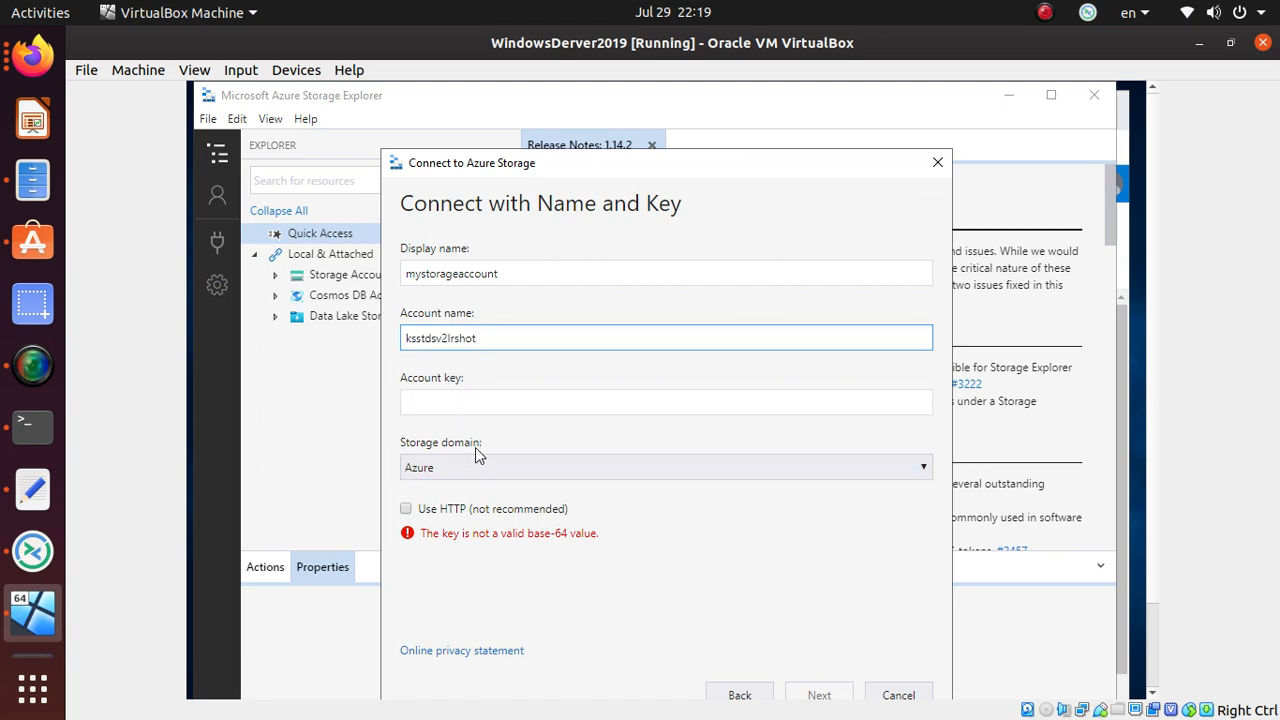
# - Copy key1 from the portal's access keys for the Account key field
pyautogui.click(478, 399)
pyautogui.hotkey('alt', 'Tab')
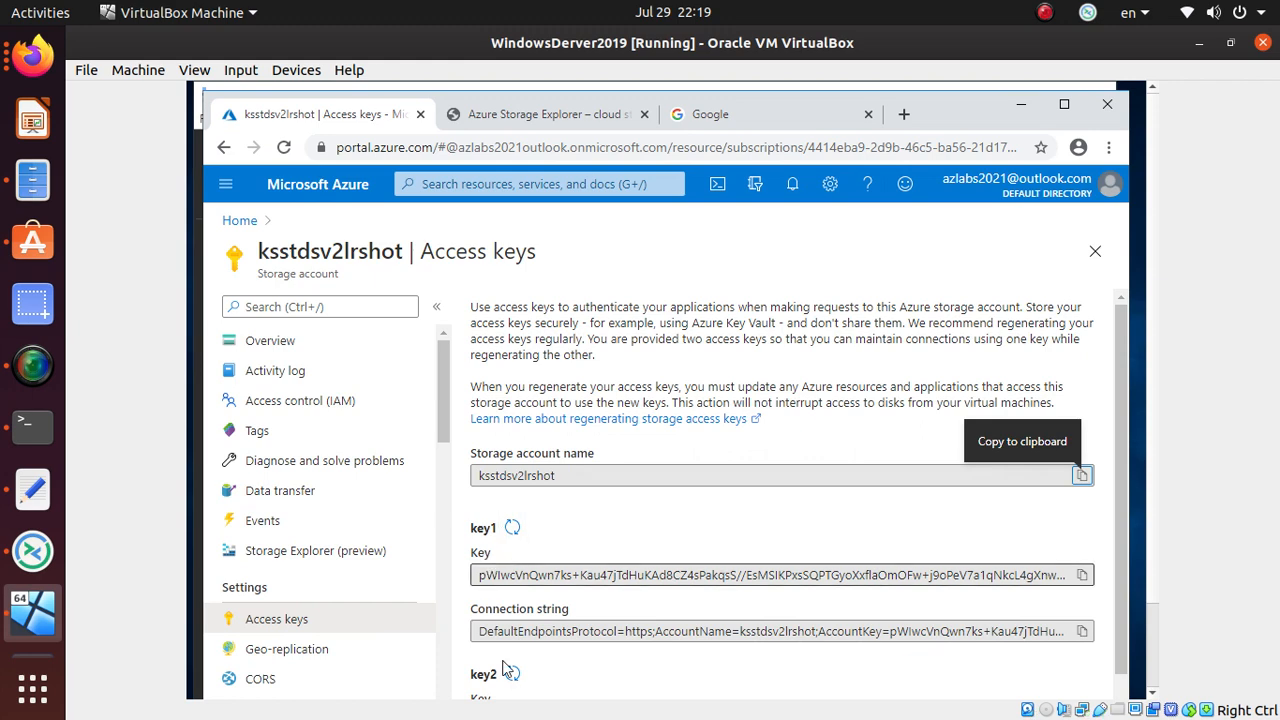
pyautogui.click(1079, 578)
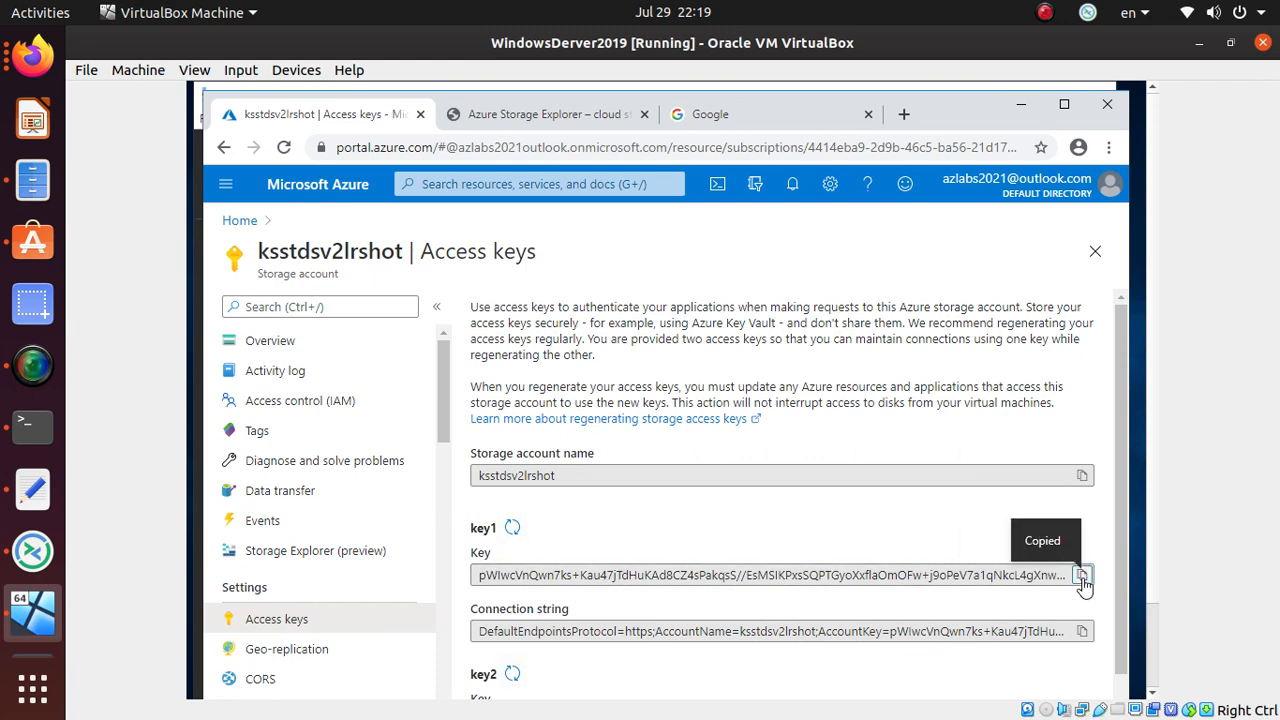
pyautogui.hotkey('alt', 'Tab')
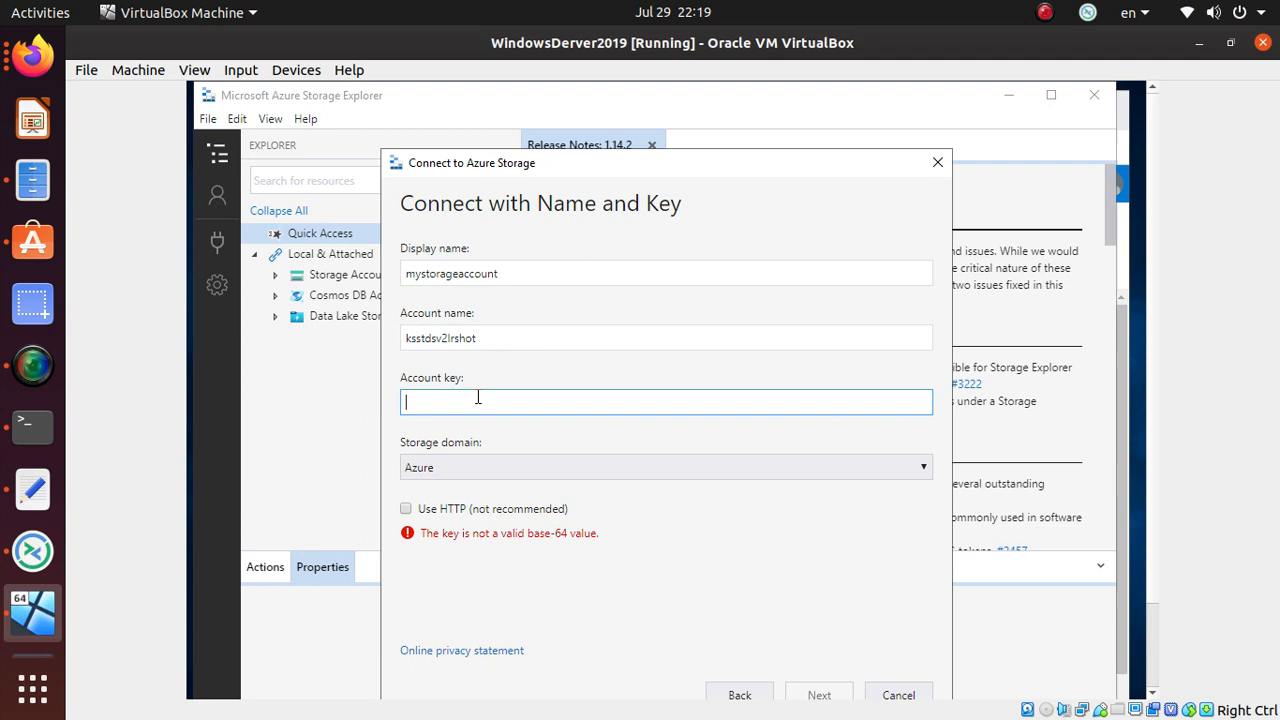
# - Paste key1 as the account key, enable 'Use HTTP (not recommended)', and review the summary
pyautogui.hotkey('ctrl', 'v')
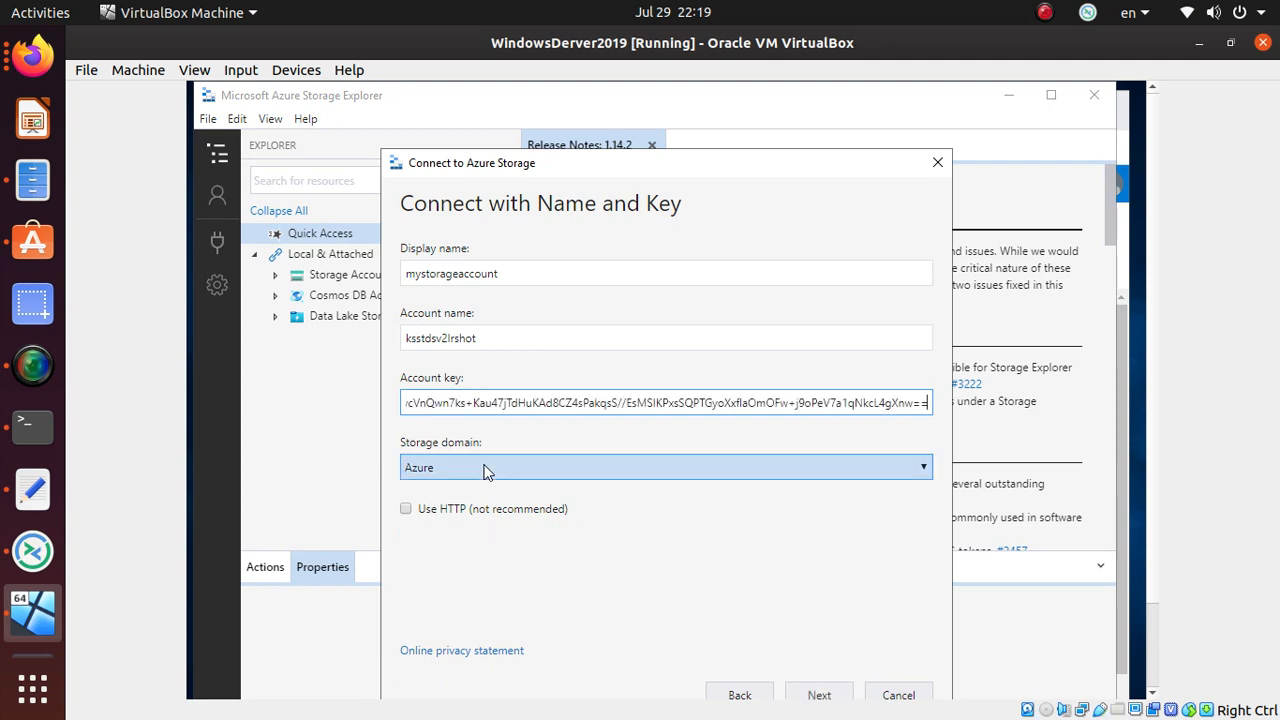
pyautogui.click(407, 510)
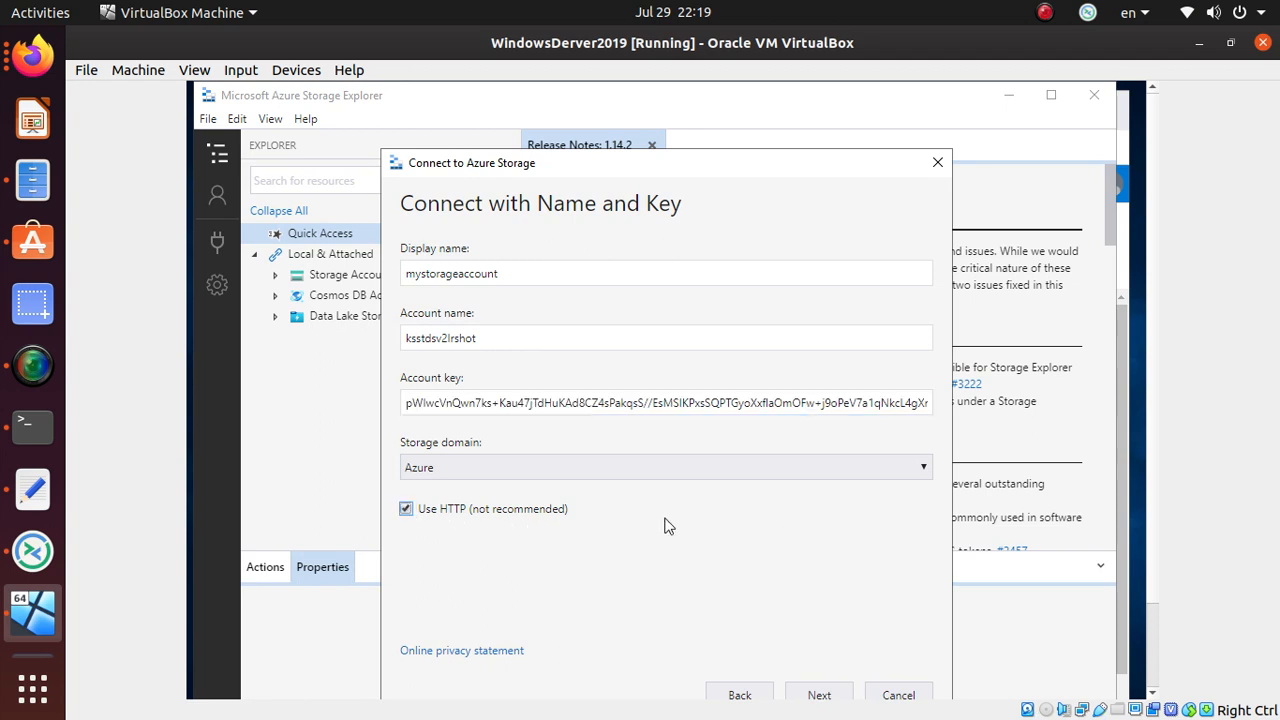
pyautogui.click(819, 694)
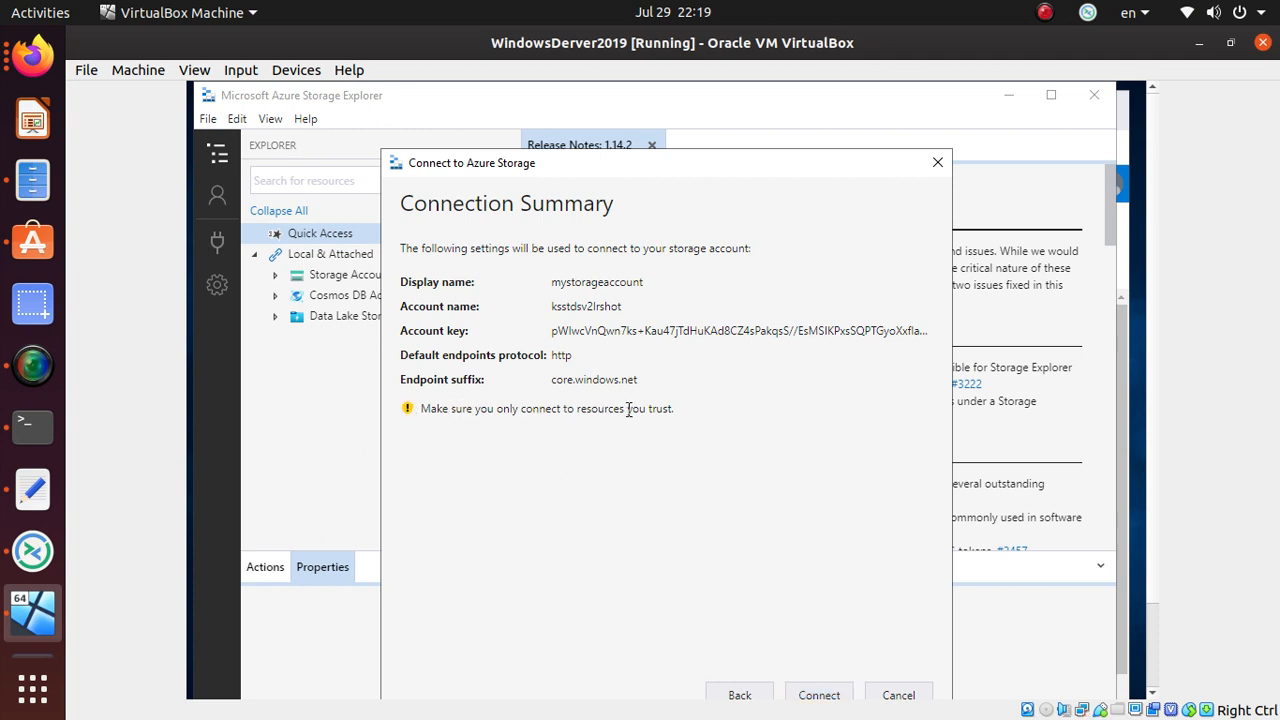
# - Connect mystorageaccount and expand its Blob Containers, which fail with an AccountRequiresHttps error
pyautogui.click(819, 694)
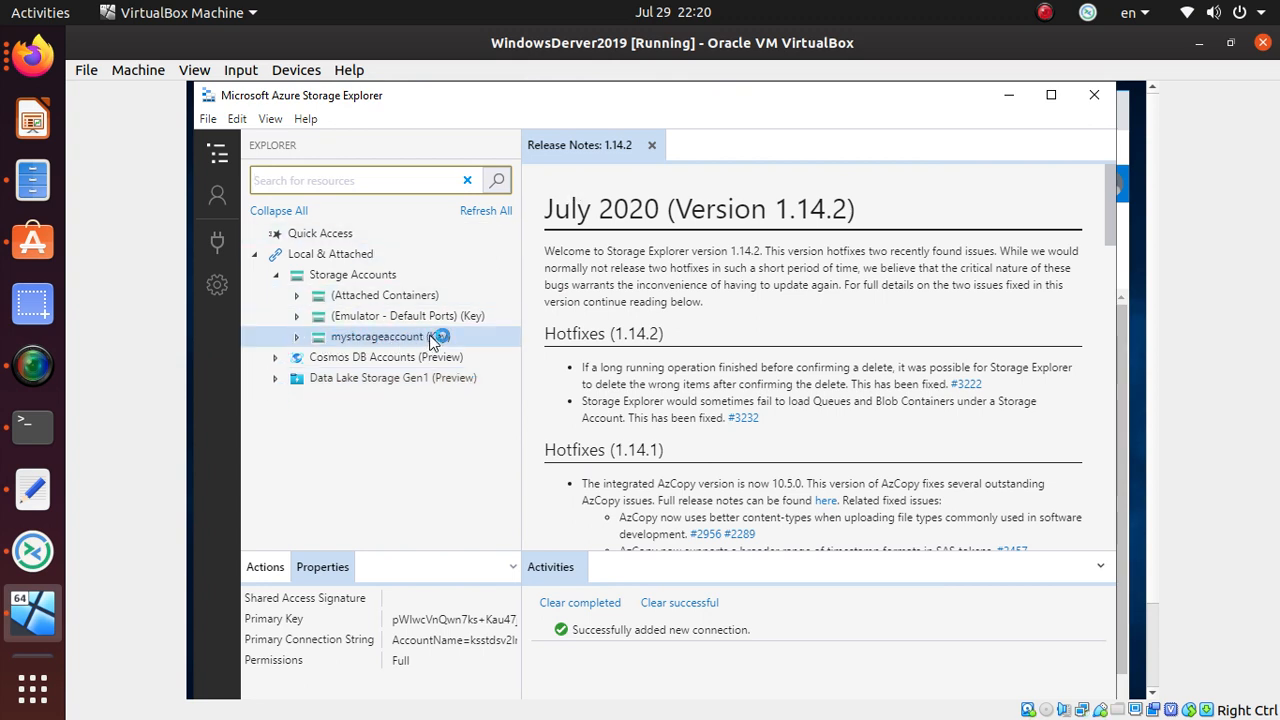
pyautogui.click(298, 337)
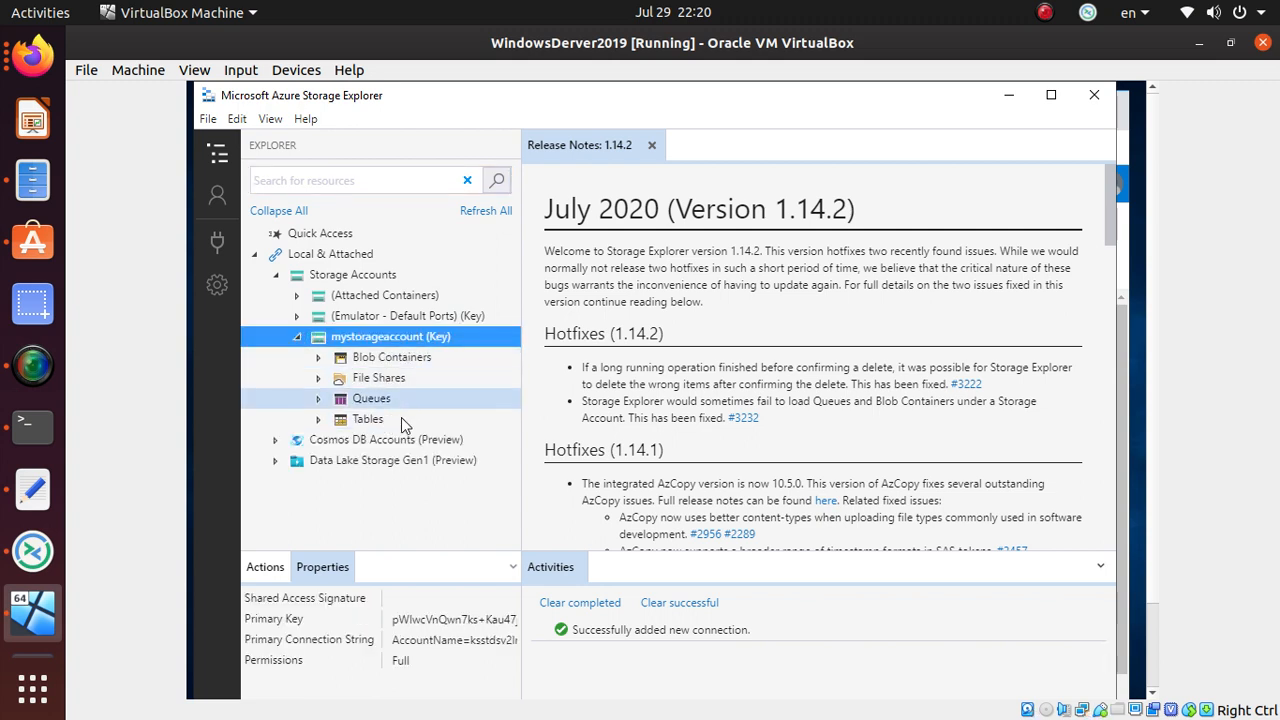
pyautogui.click(319, 358)
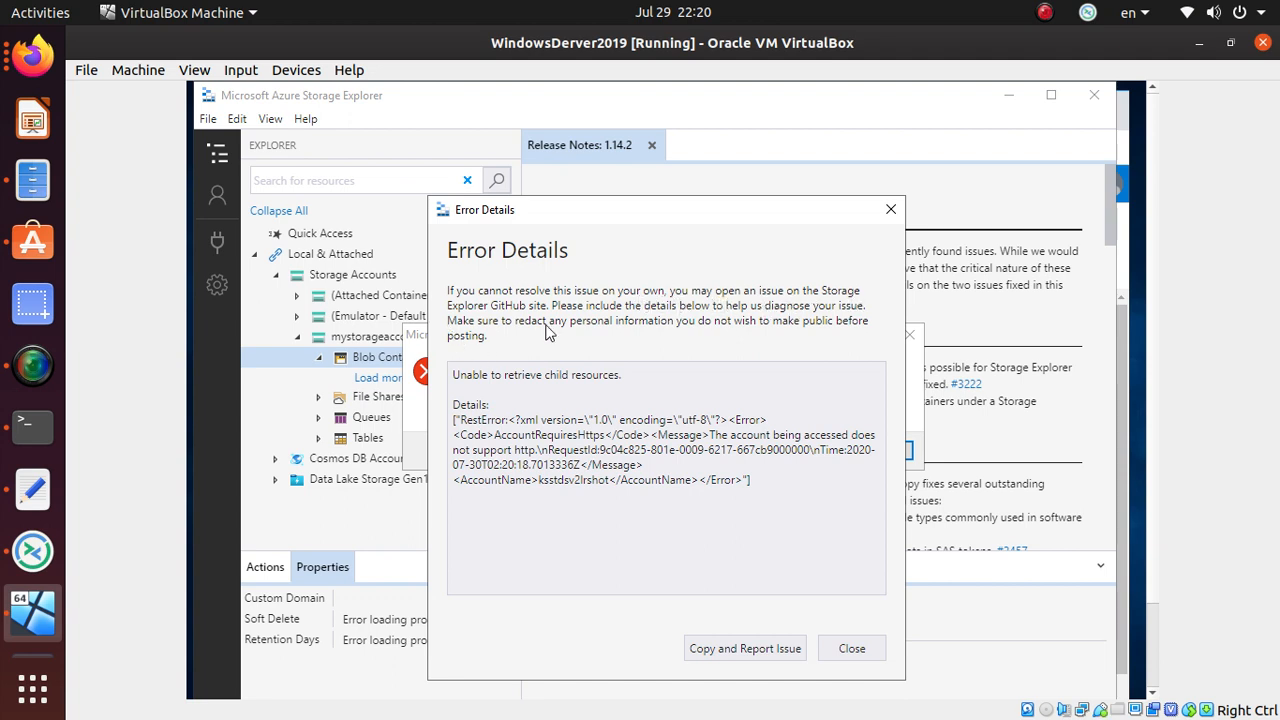
# - Dismiss both error dialogs, expand File Shares, and close its Error Details report
pyautogui.click(852, 649)
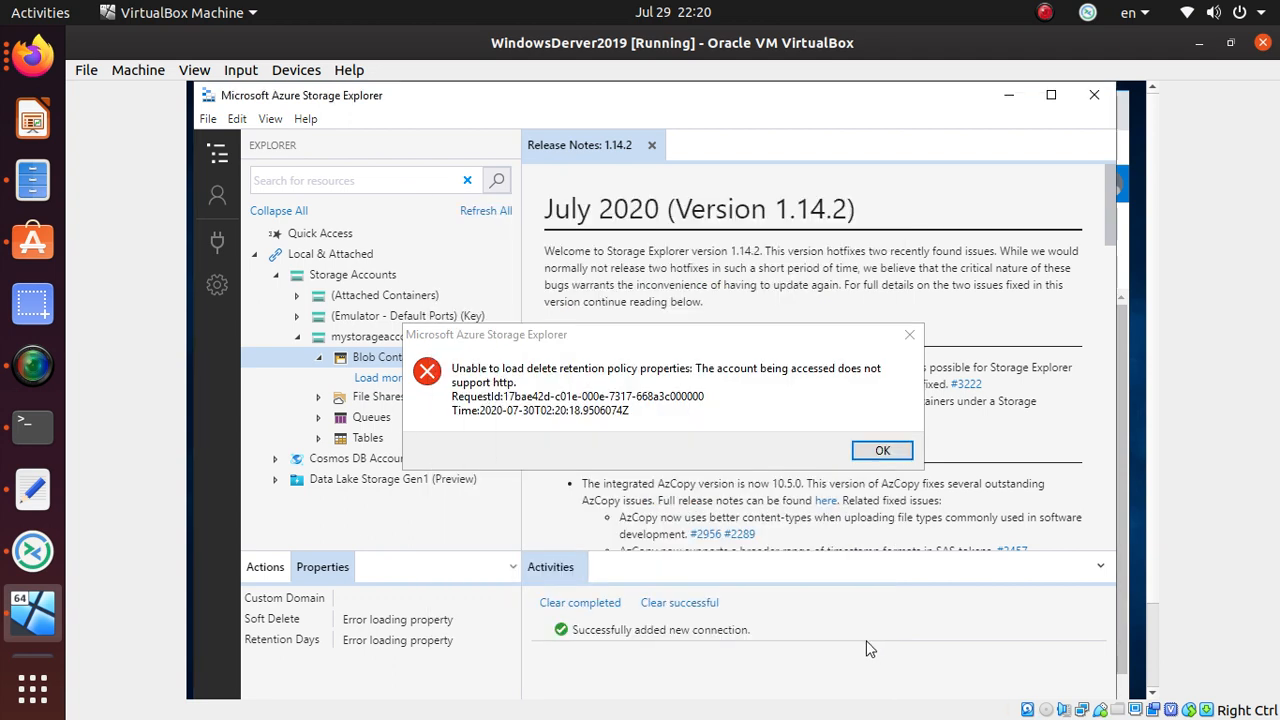
pyautogui.click(883, 451)
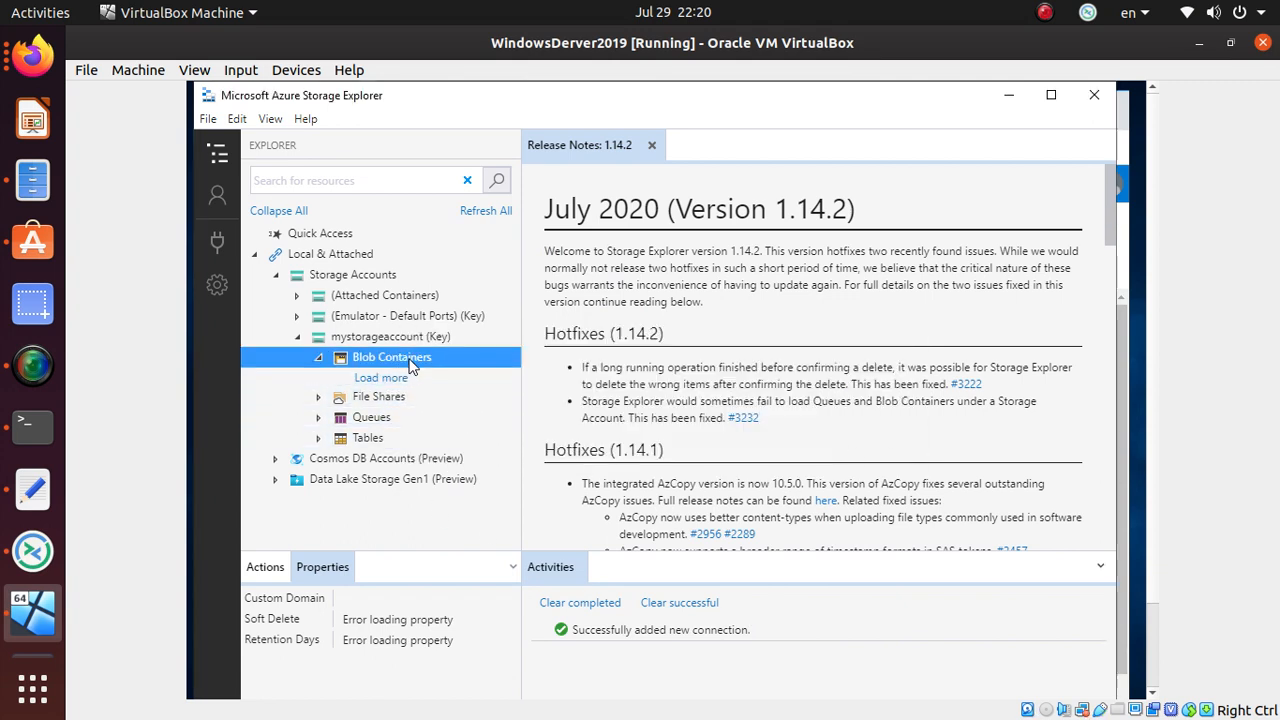
pyautogui.click(319, 400)
pyautogui.click(319, 400)
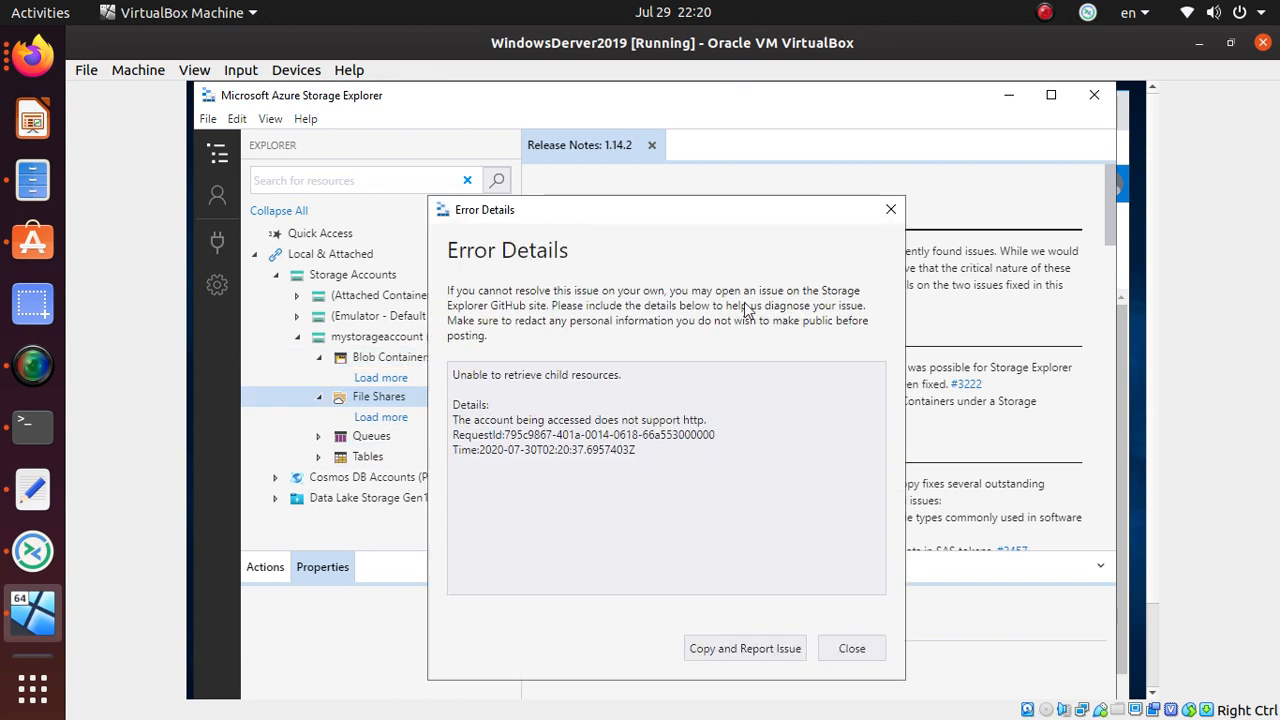
pyautogui.click(852, 650)
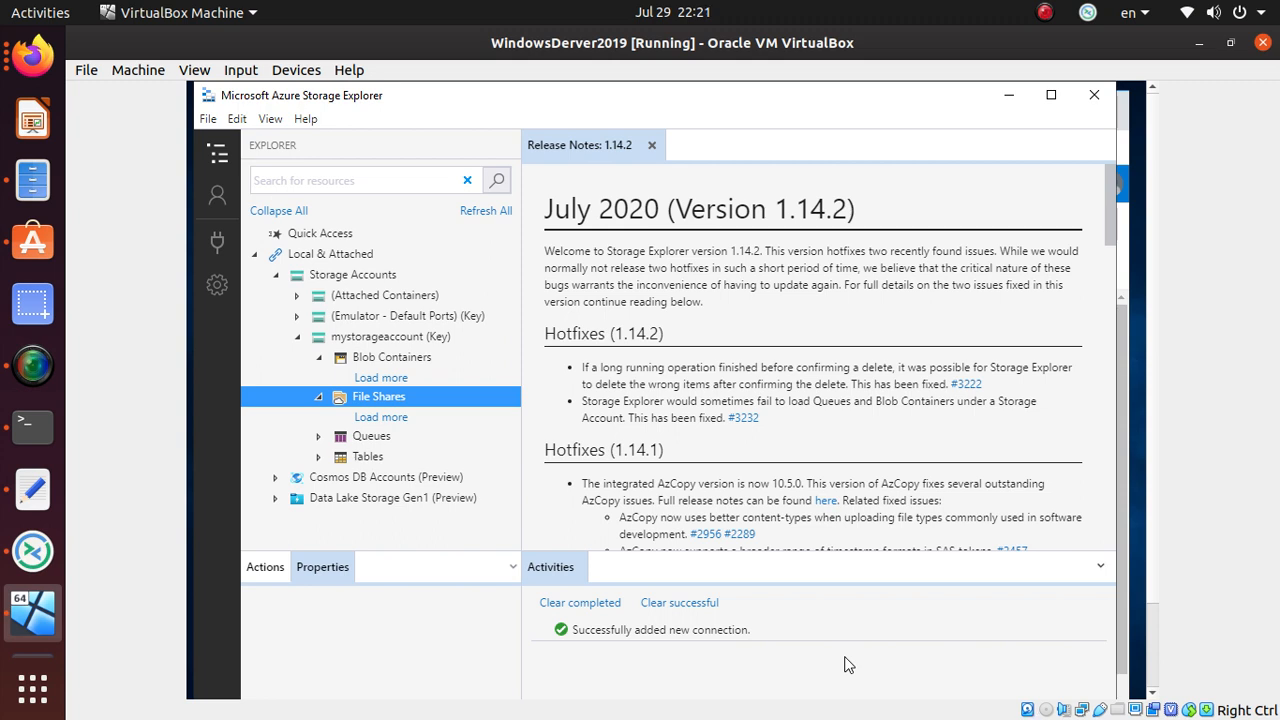
# - In the portal, check ksstdsv2lrshot's Firewalls and virtual networks, then open Private endpoint connections
pyautogui.hotkey('alt', 'Tab')
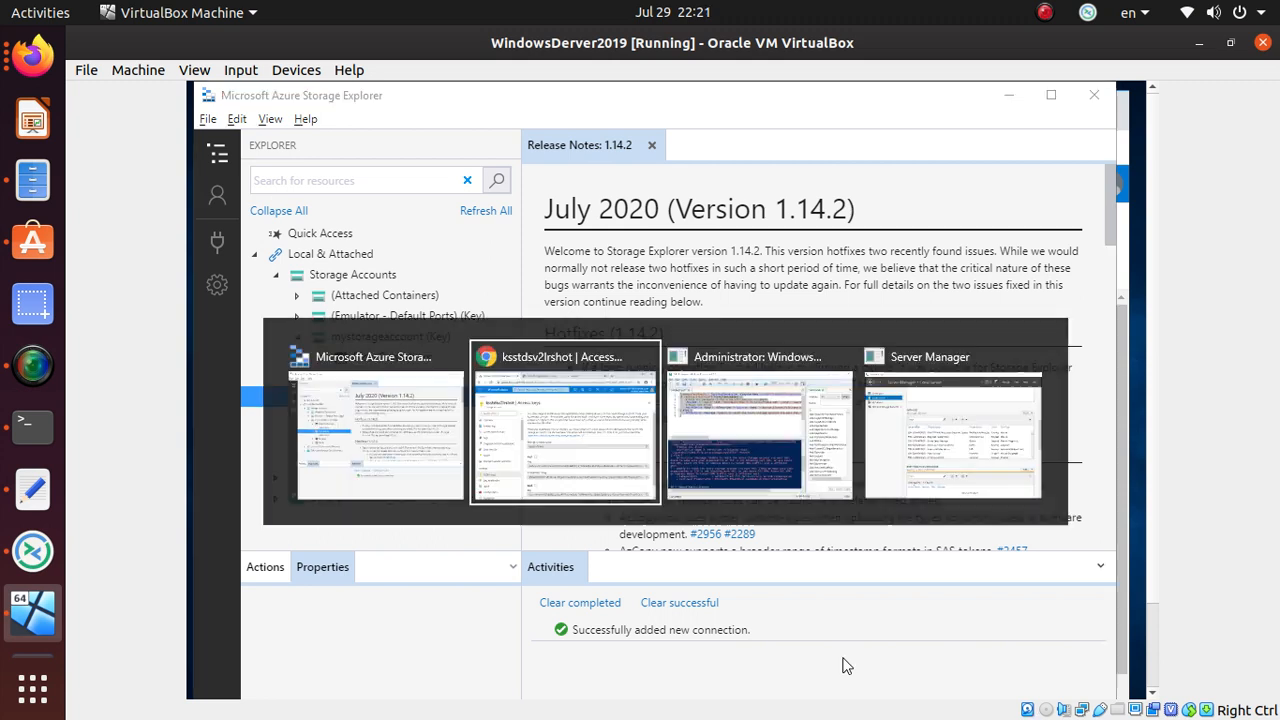
pyautogui.scroll(-1, 500, 531)
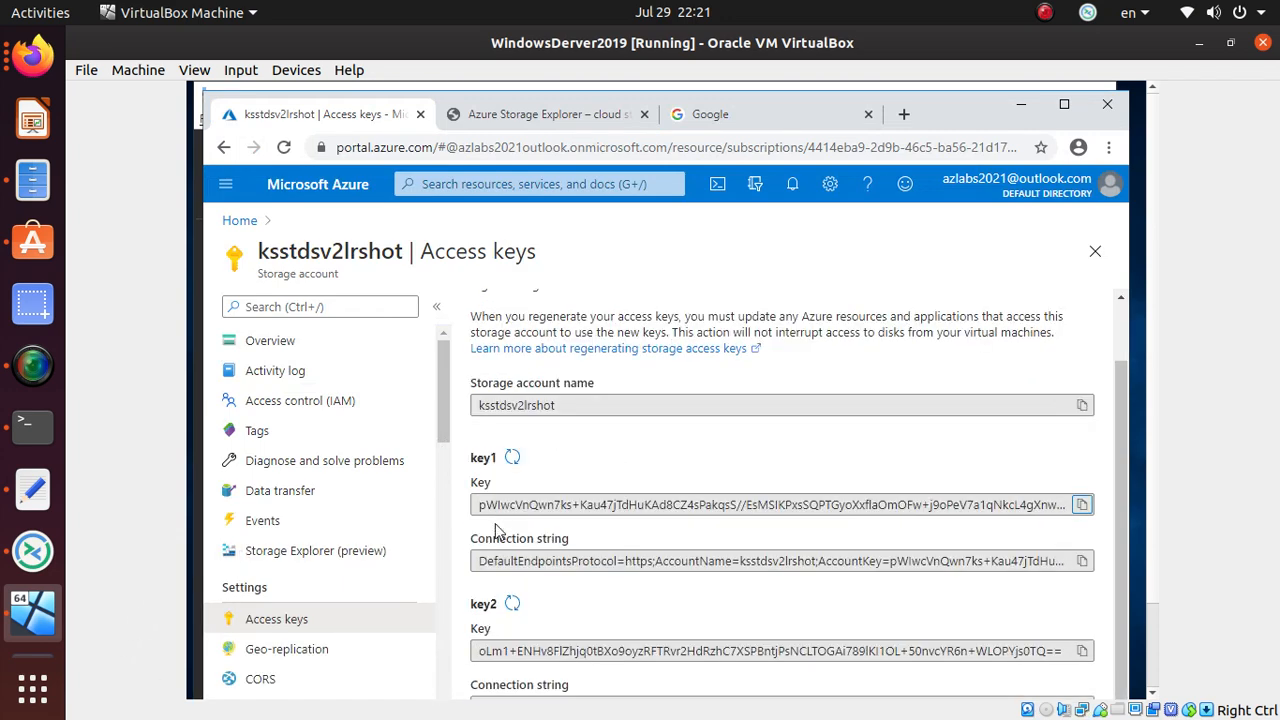
pyautogui.scroll(-2, 354, 543)
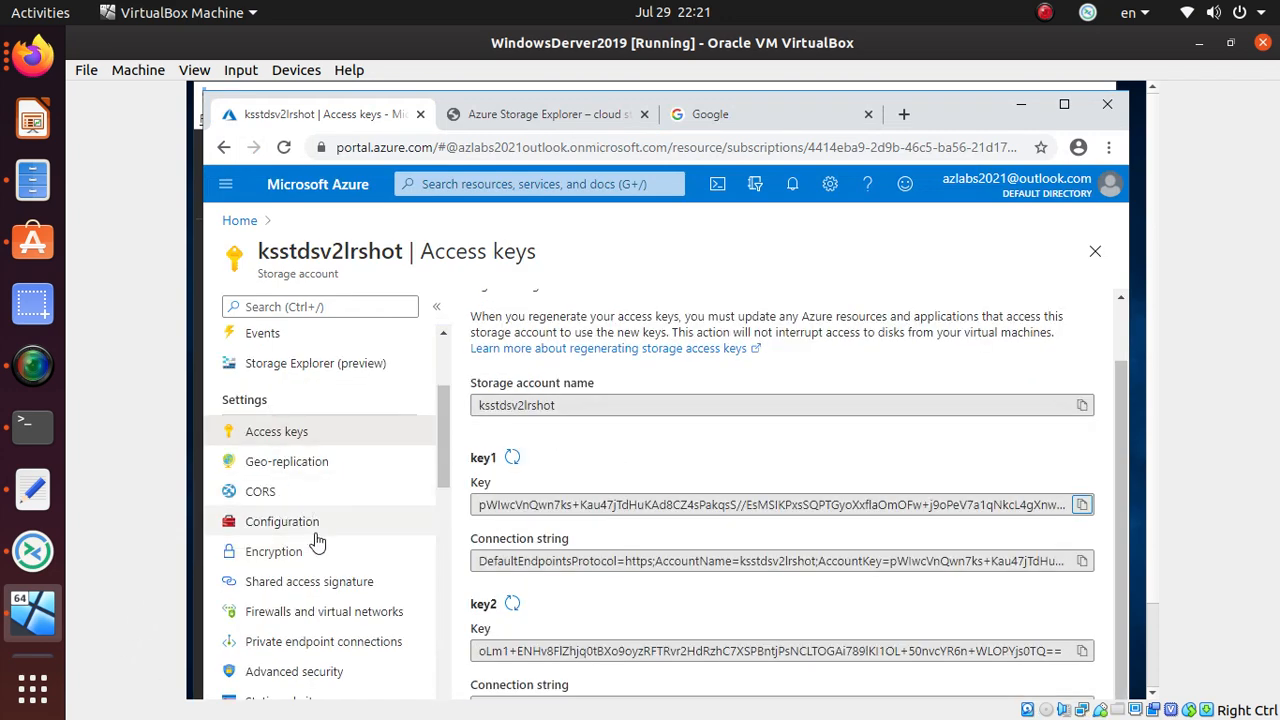
pyautogui.scroll(-1, 322, 562)
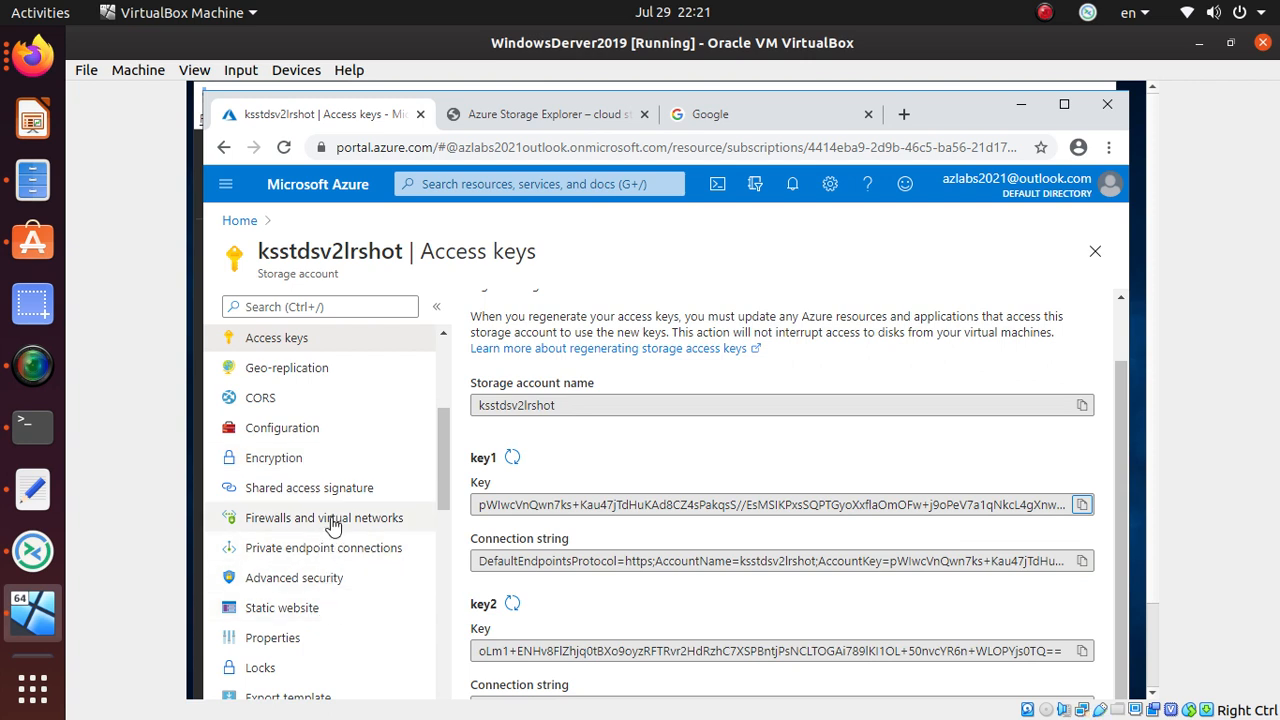
pyautogui.click(333, 525)
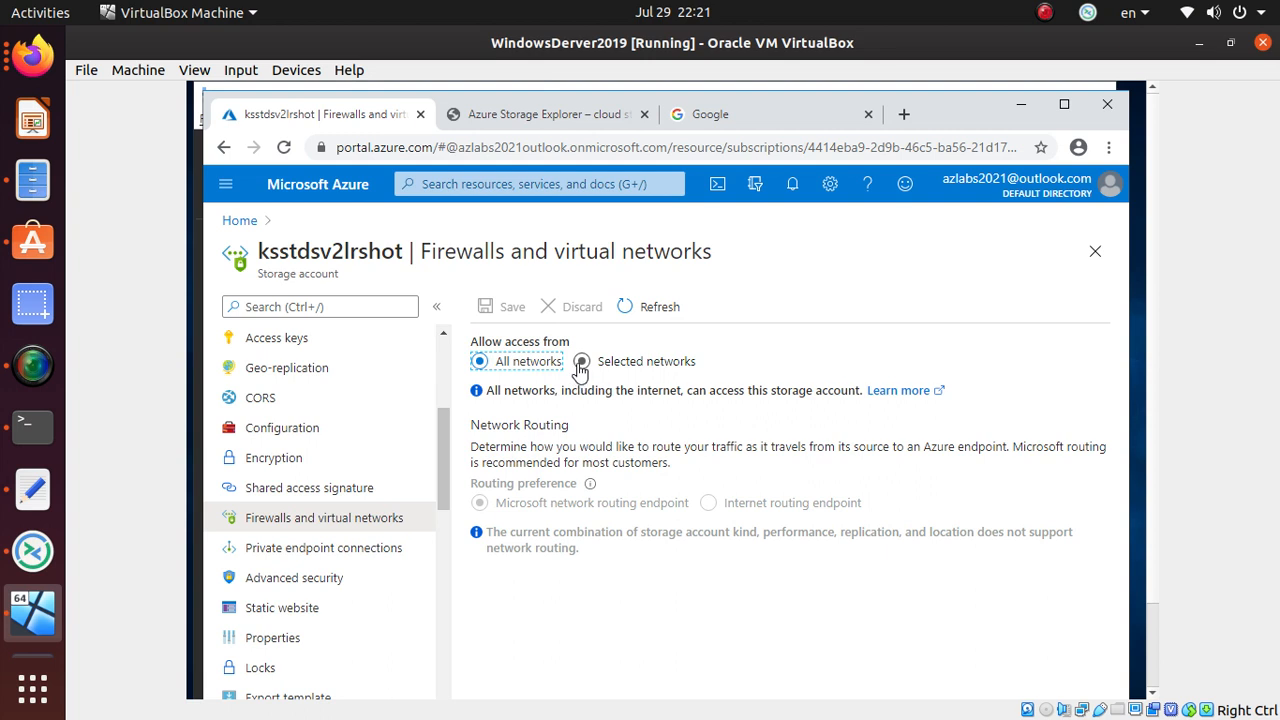
pyautogui.click(284, 558)
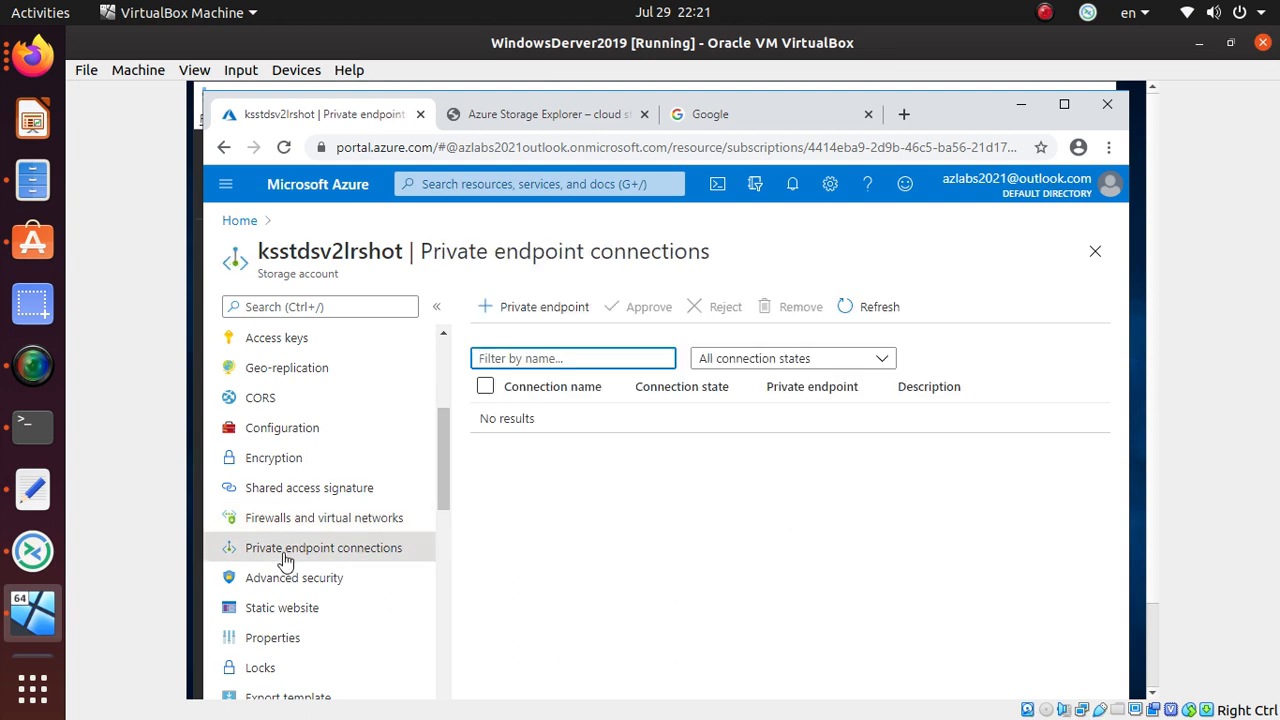
# - Start a new private endpoint, then back out to Firewalls and virtual networks, still allowing All networks
pyautogui.click(560, 310)
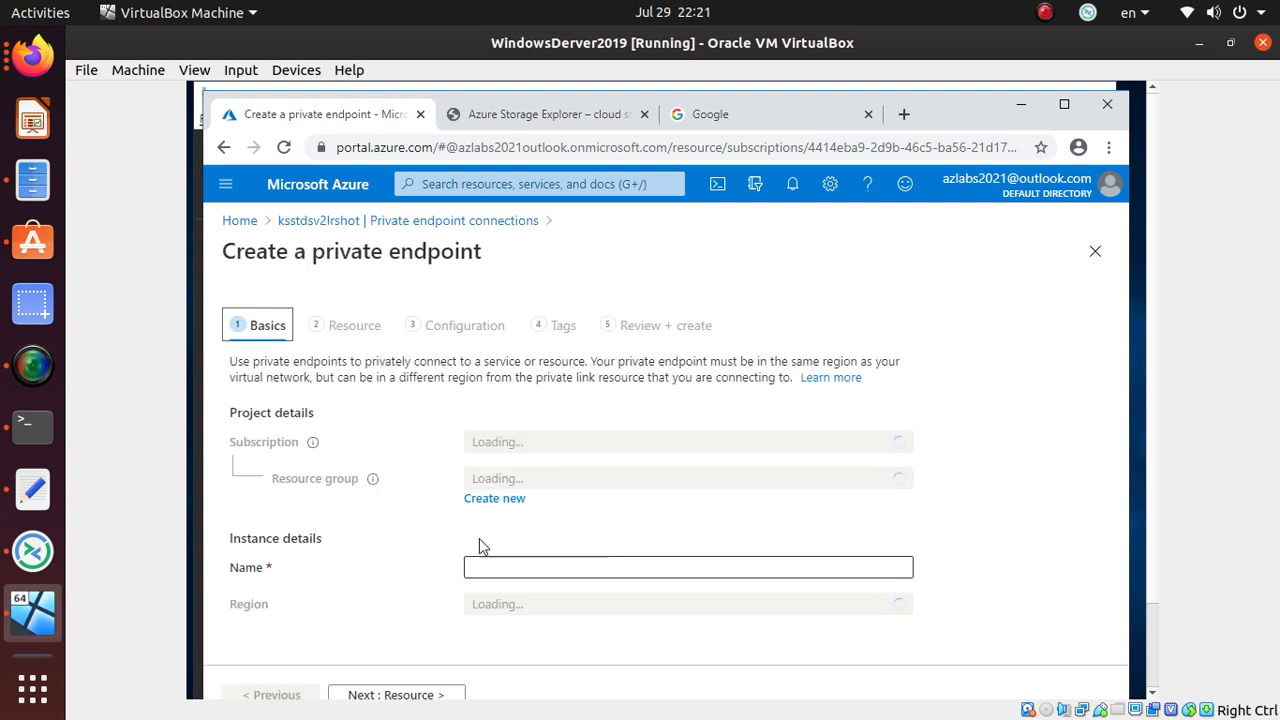
pyautogui.click(343, 228)
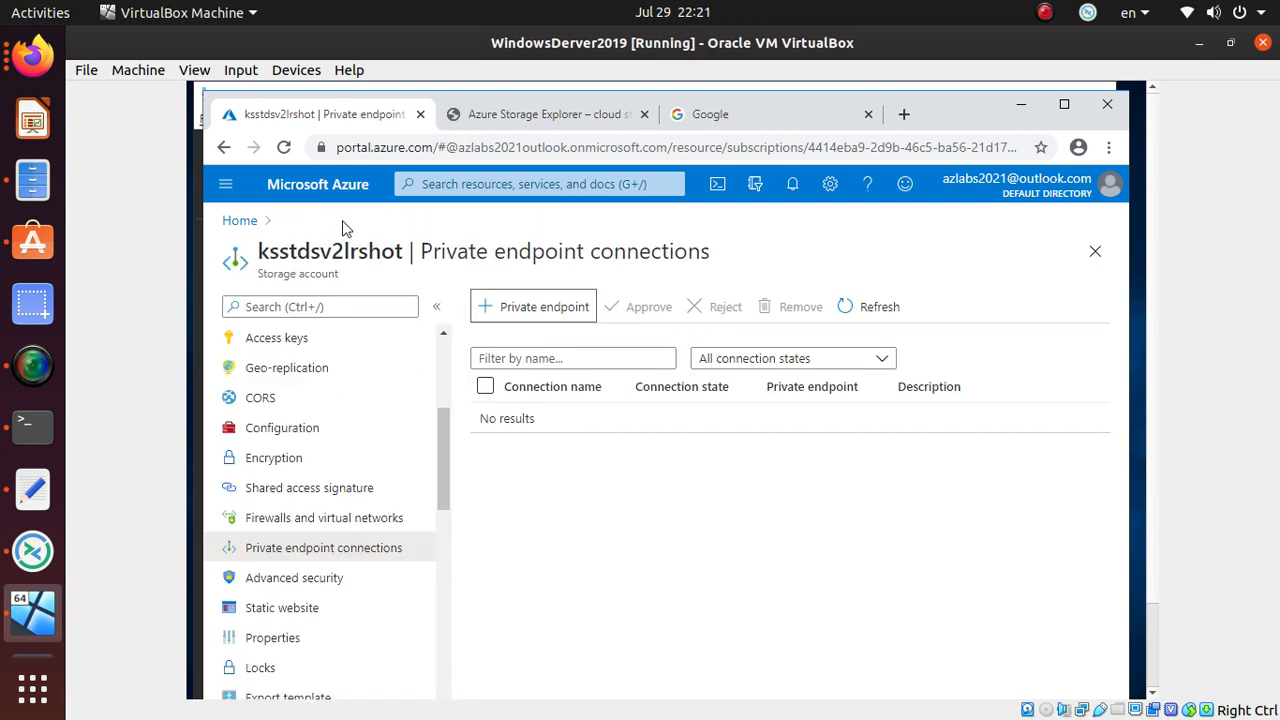
pyautogui.click(306, 521)
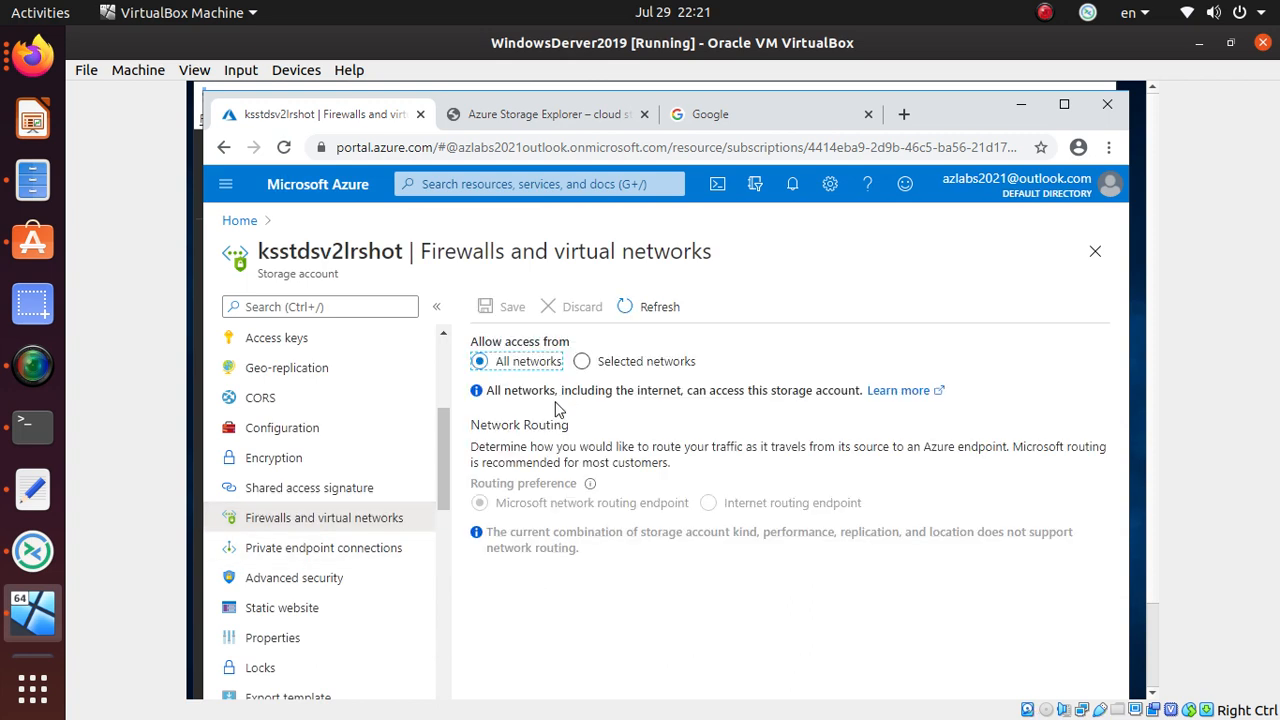
# - Restrict ksstdsv2lrshot's firewall to selected networks, add client IP 99.1.242.211, and save
pyautogui.click(583, 361)
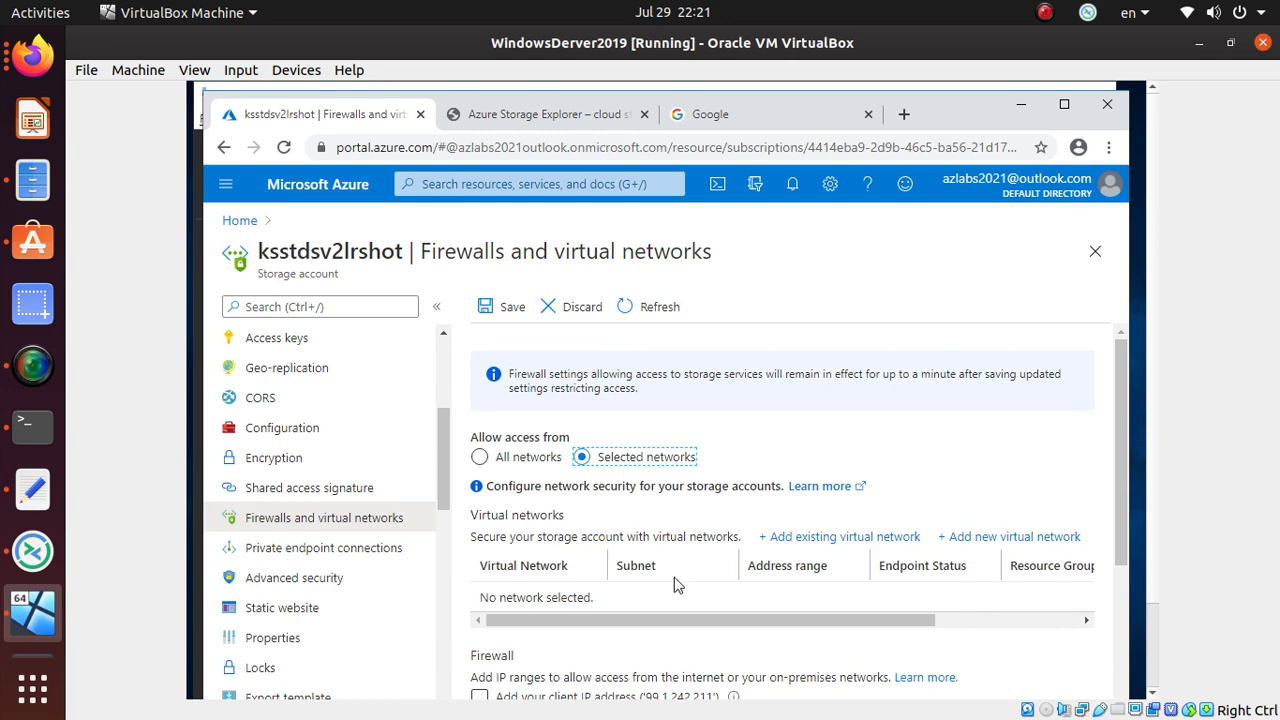
pyautogui.scroll(-2, 697, 412)
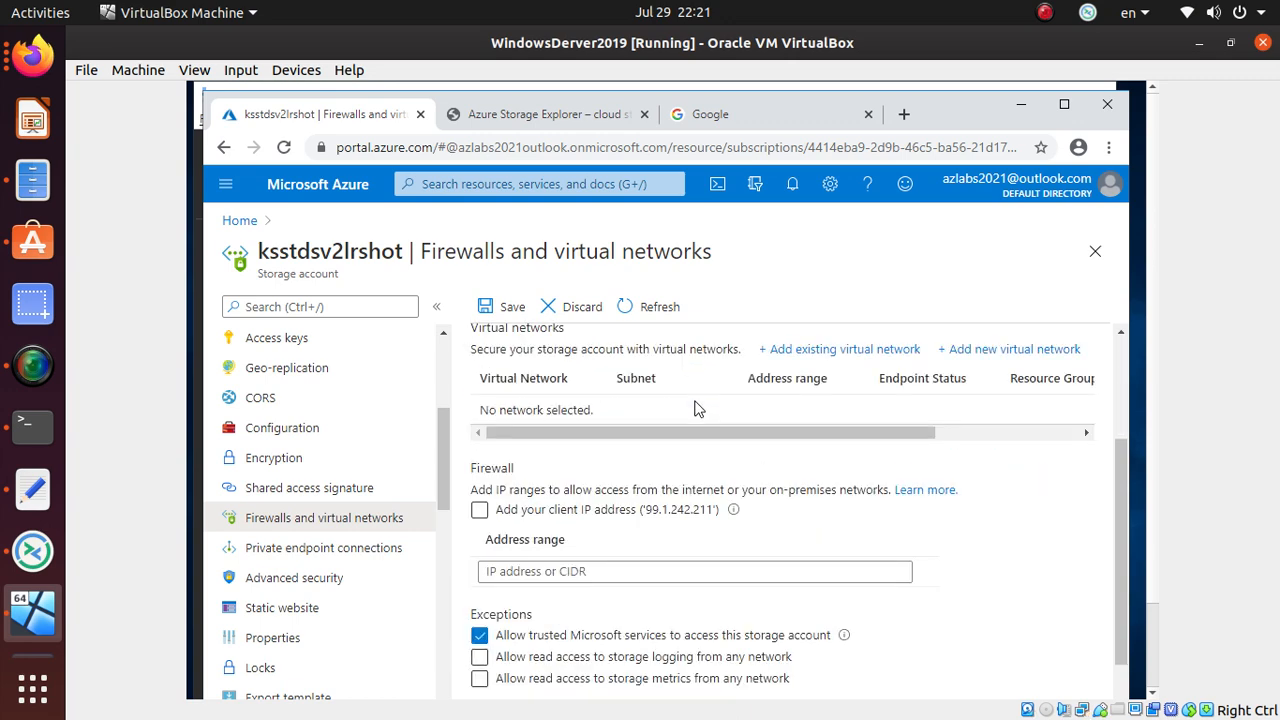
pyautogui.click(480, 512)
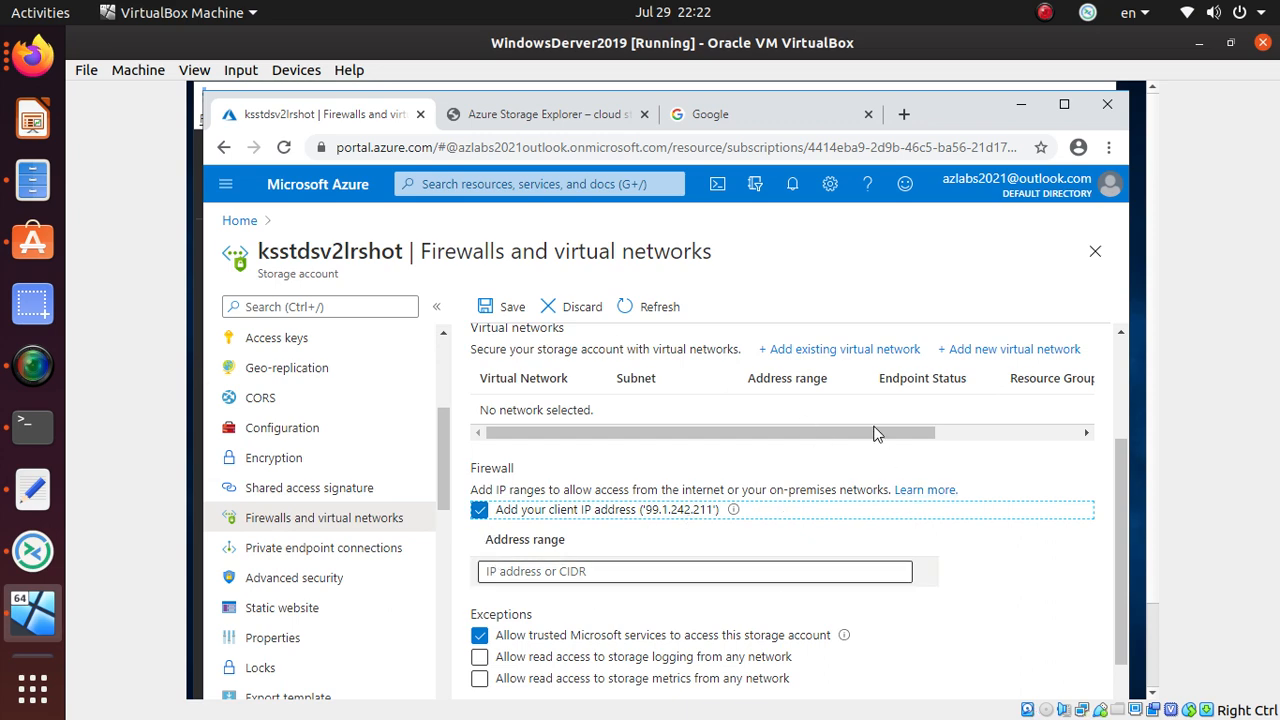
pyautogui.scroll(-1, 852, 540)
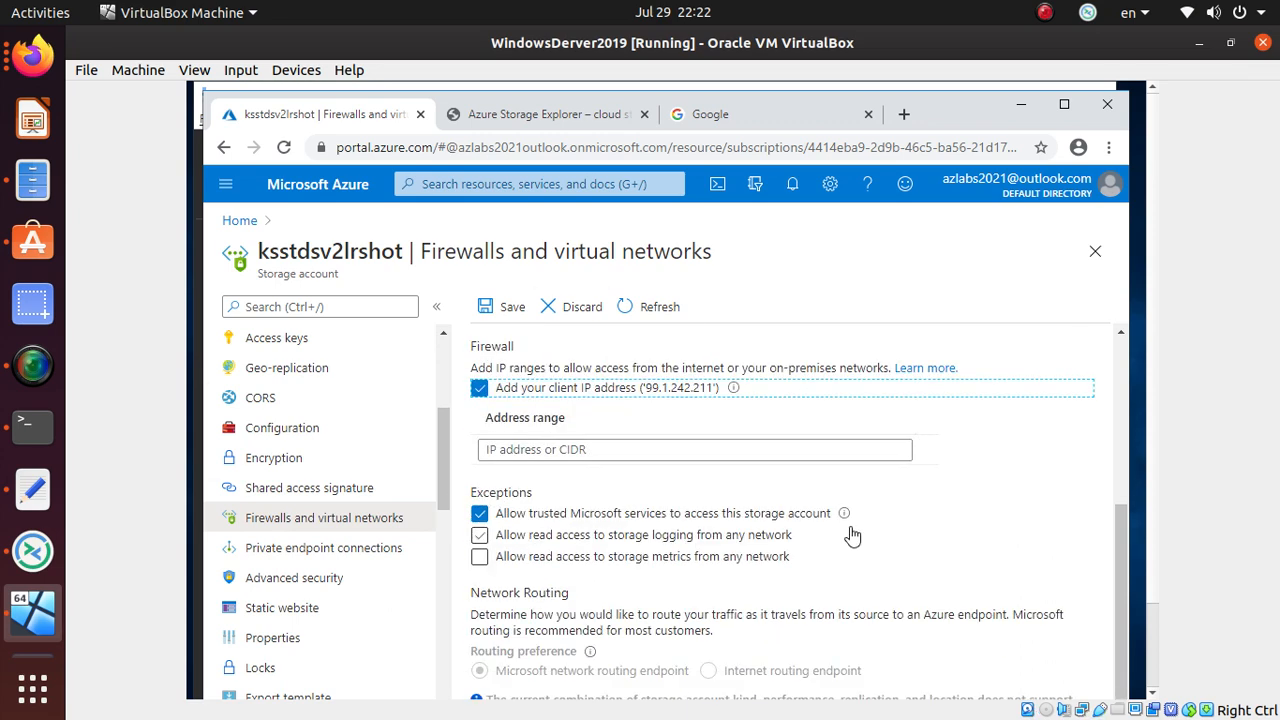
pyautogui.click(508, 307)
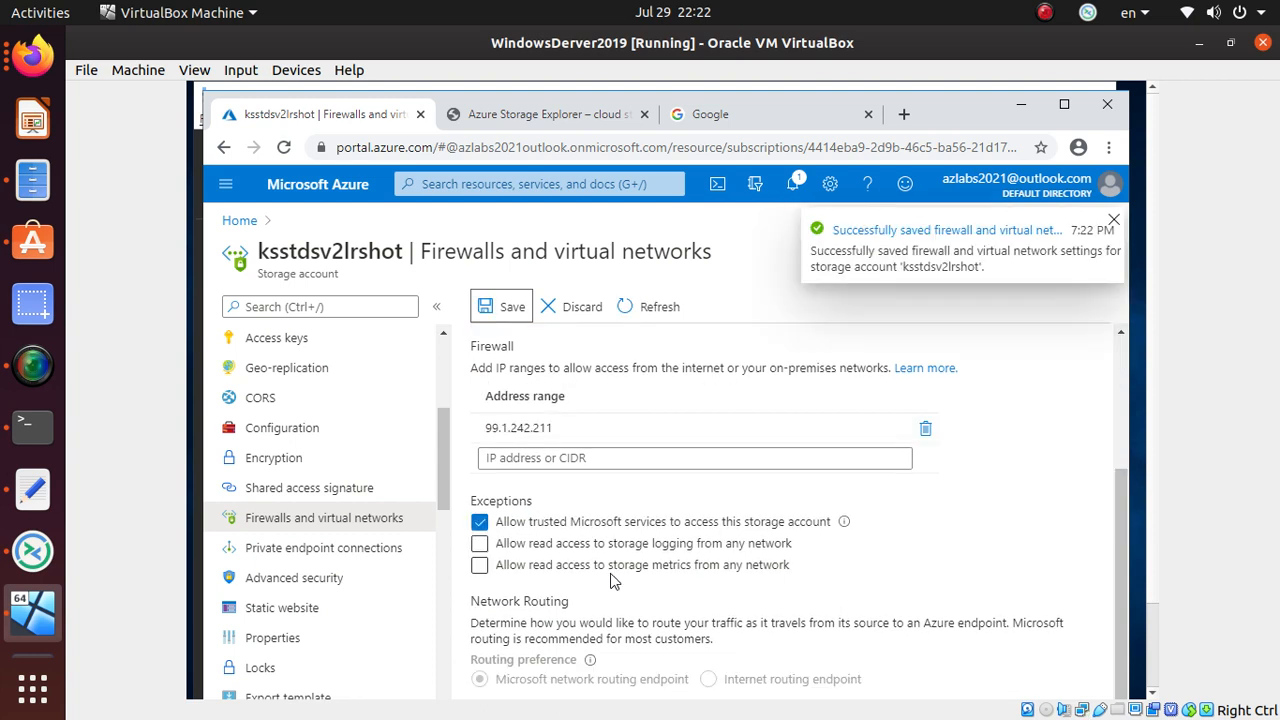
pyautogui.scroll(-1, 560, 455)
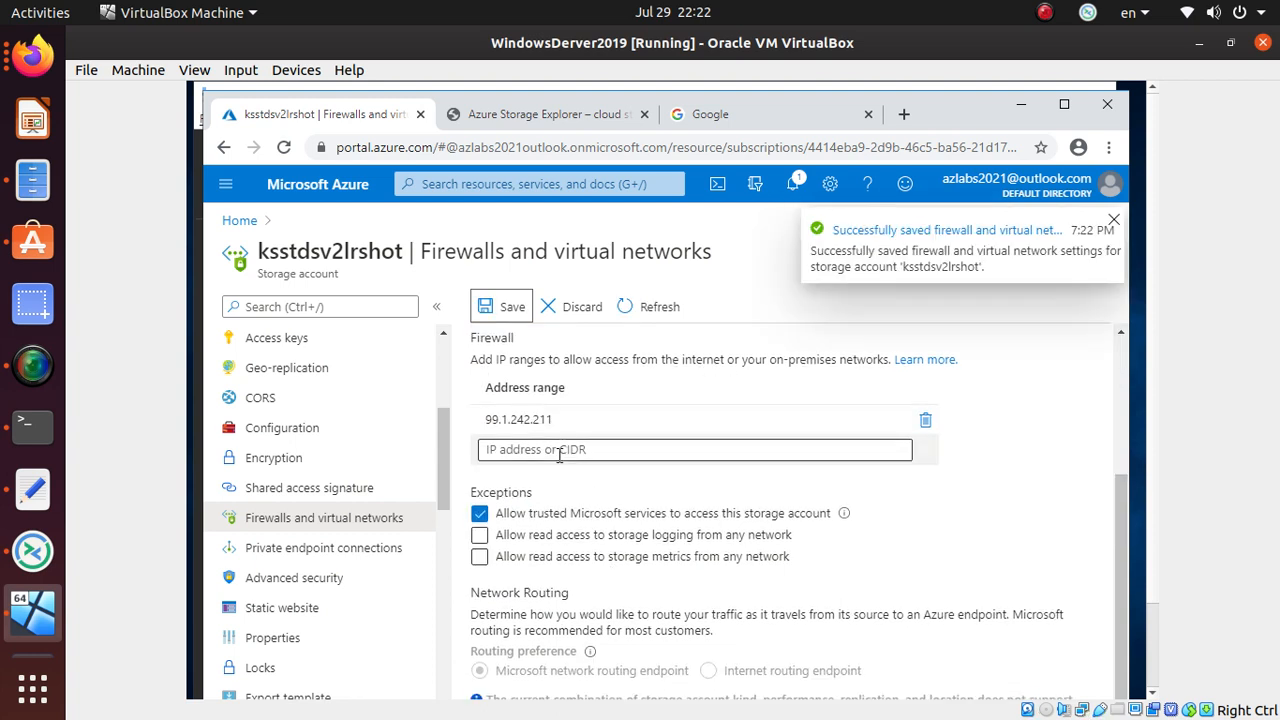
pyautogui.scroll(3, 560, 455)
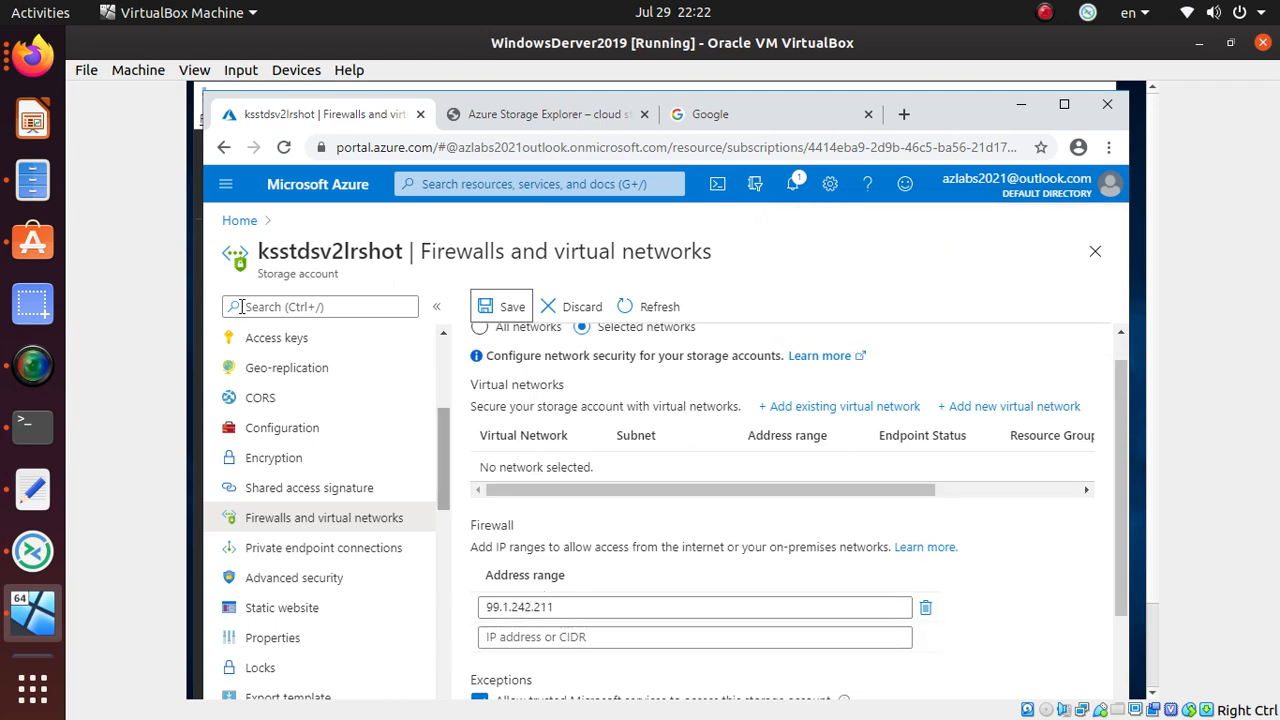
pyautogui.hotkey('alt', 'Tab')
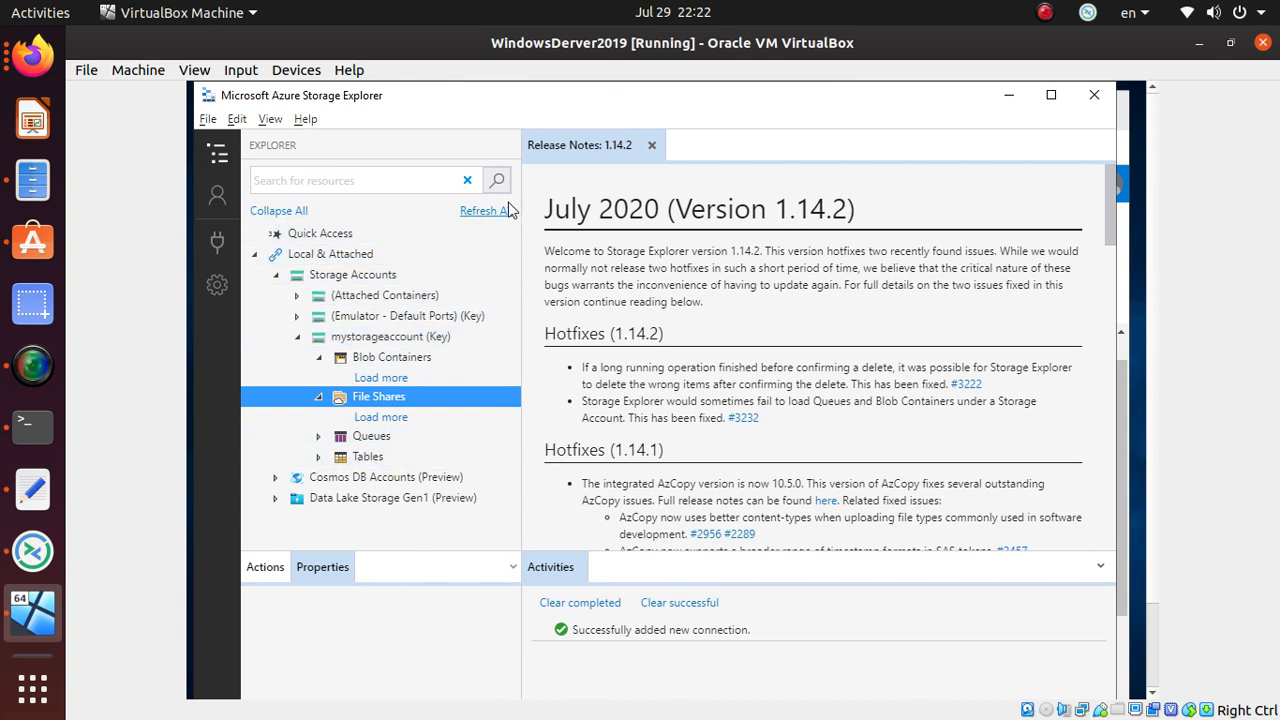
# - Refresh all, expand mystorageaccount to its Blob Containers, and dismiss the retention-policy error
pyautogui.click(482, 212)
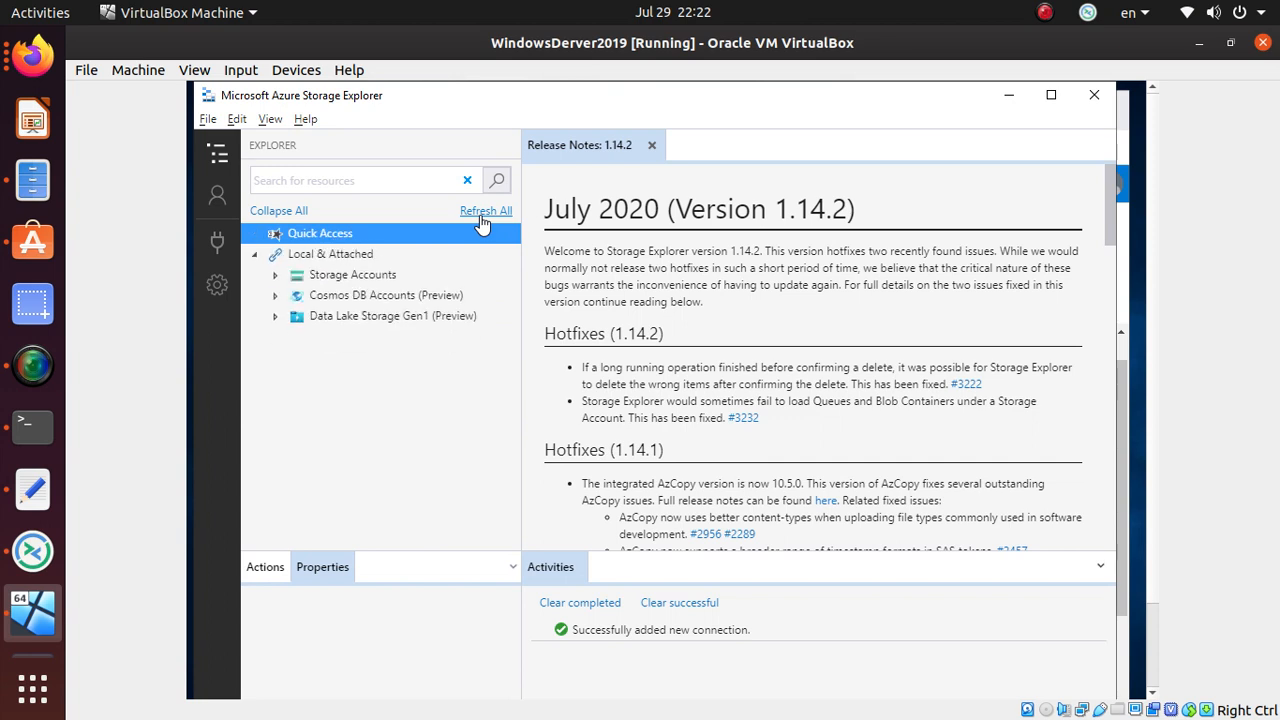
pyautogui.click(276, 276)
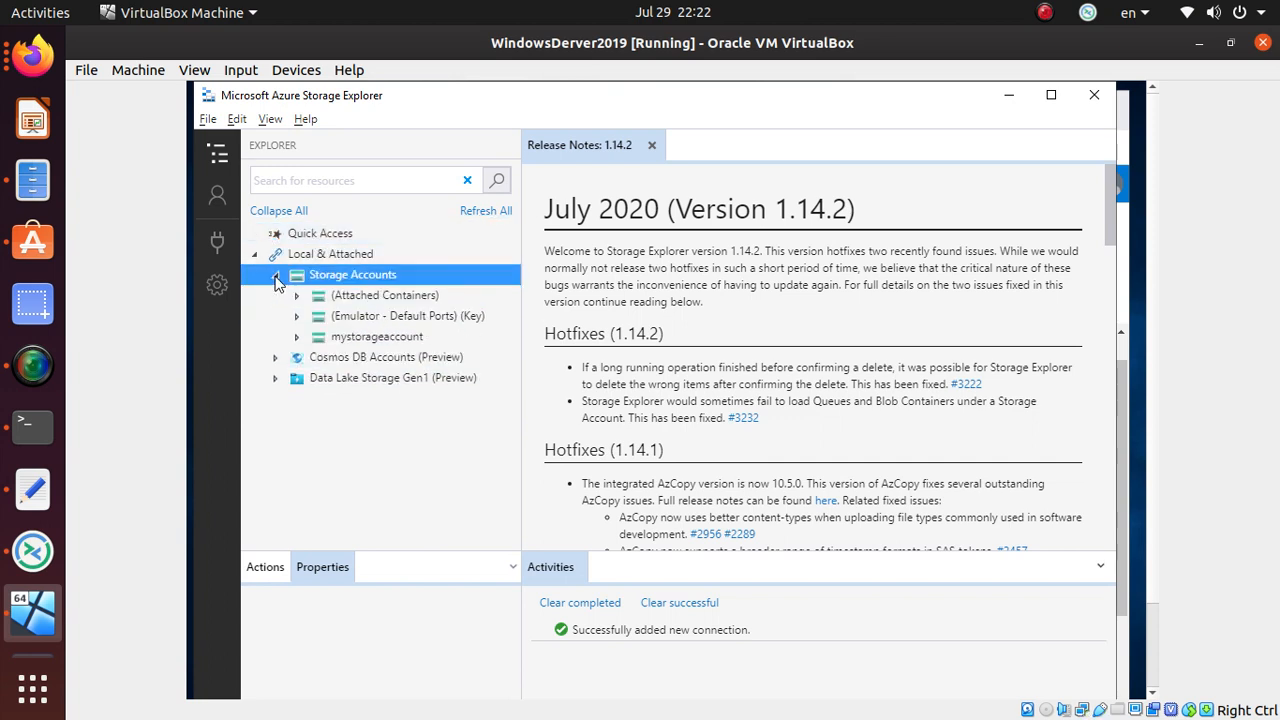
pyautogui.click(298, 338)
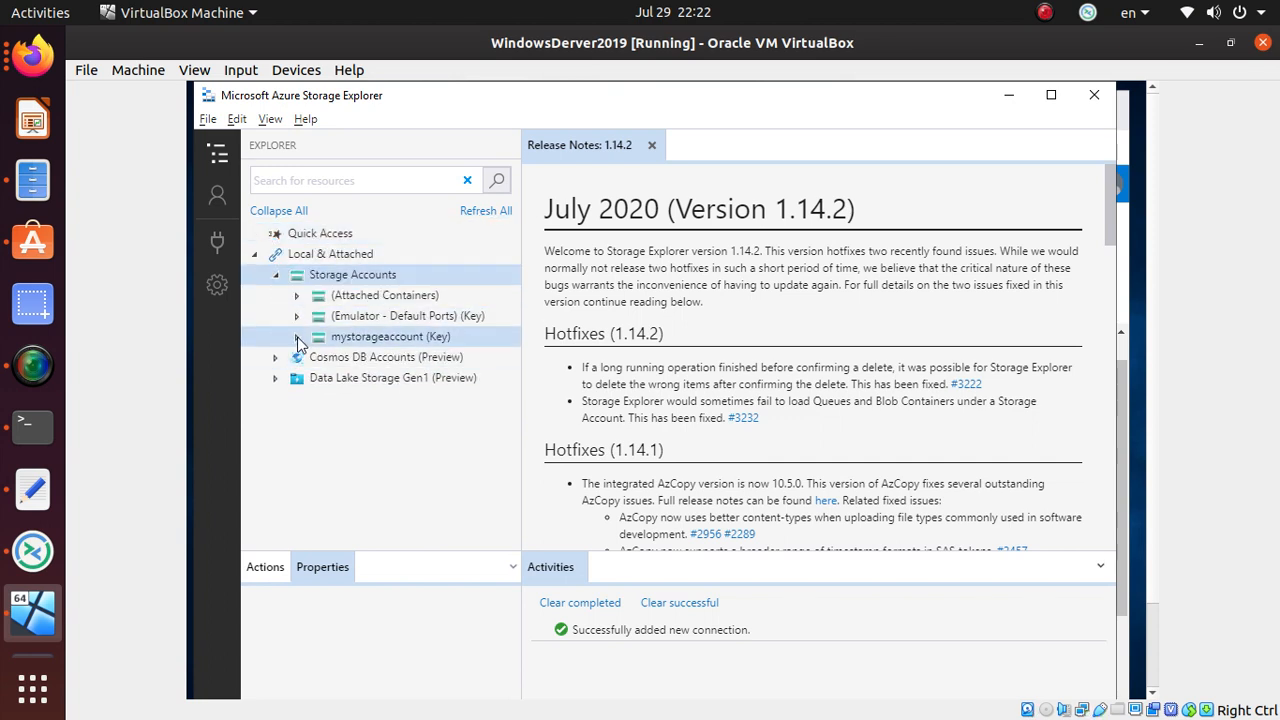
pyautogui.click(298, 339)
pyautogui.click(322, 360)
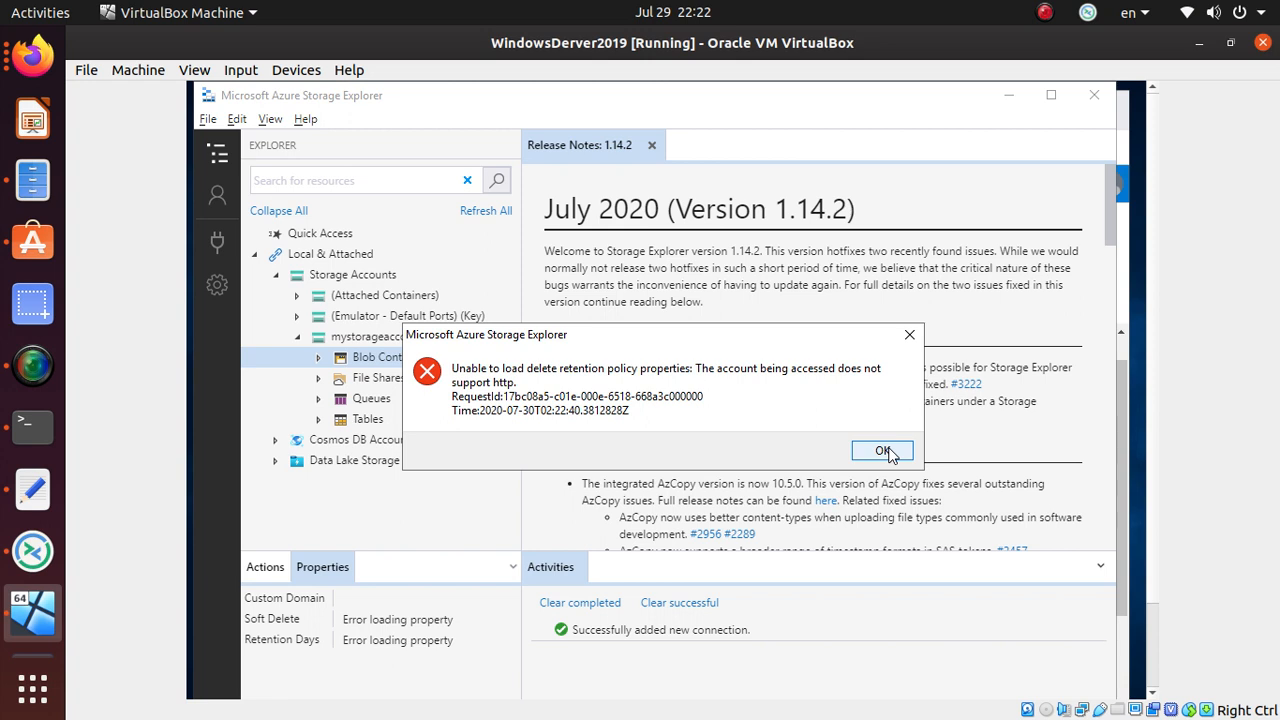
pyautogui.click(884, 451)
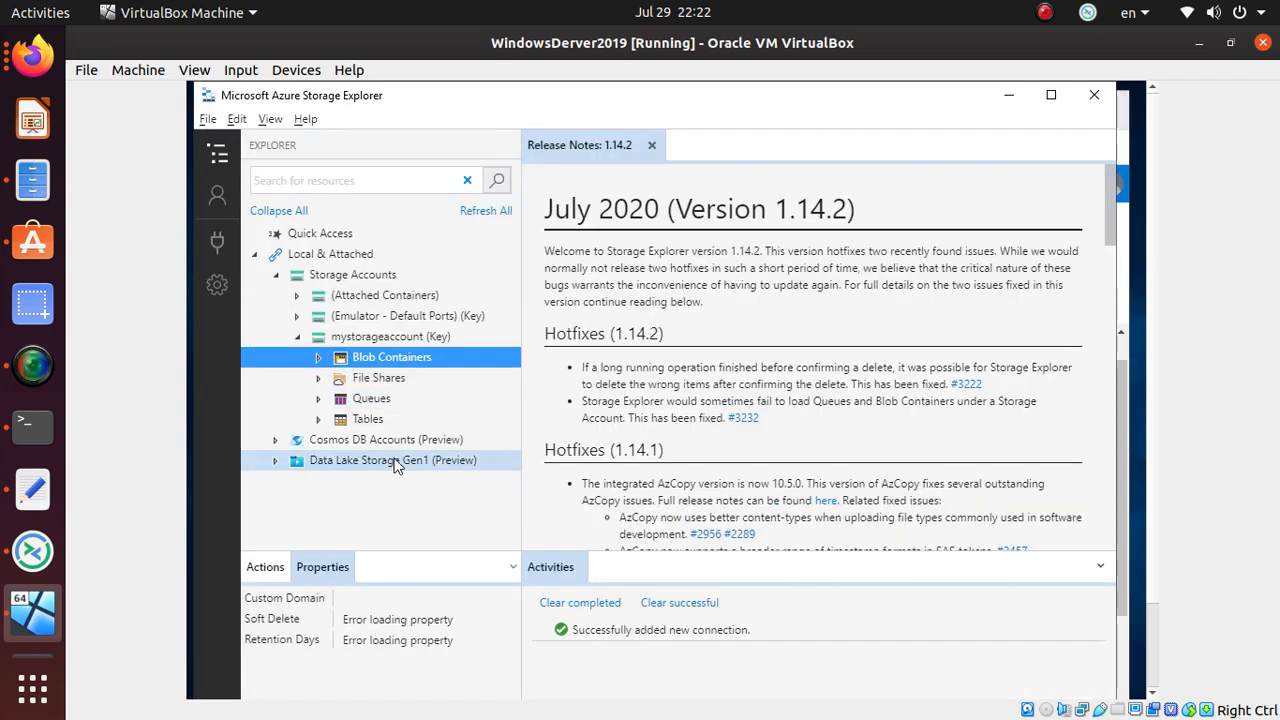
# - Detach mystorageaccount from Storage Explorer
pyautogui.rightClick(413, 336)
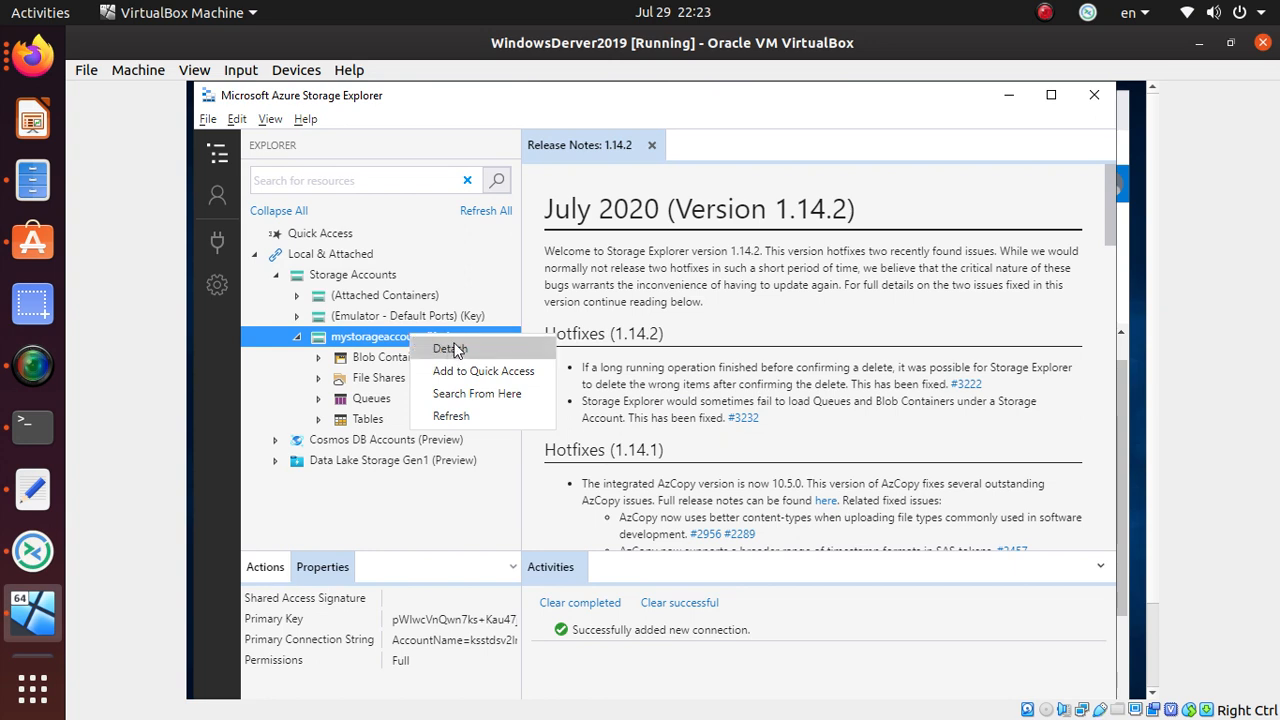
pyautogui.click(455, 348)
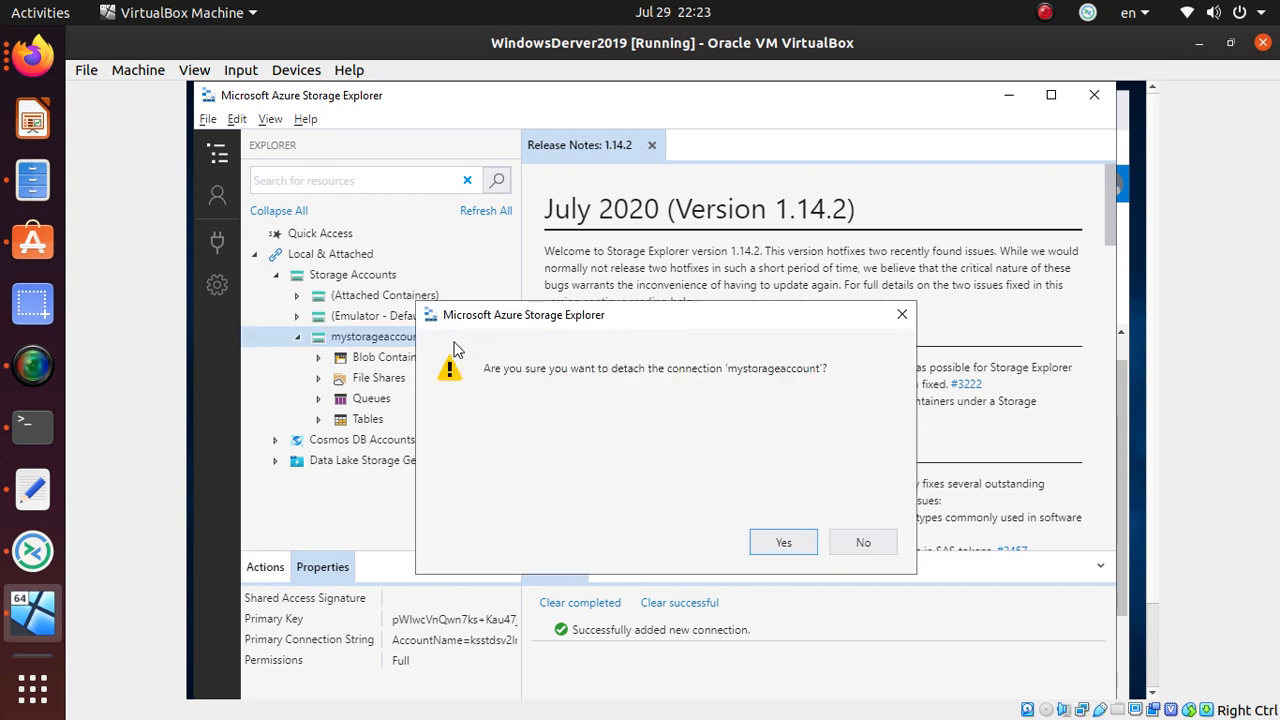
pyautogui.click(785, 543)
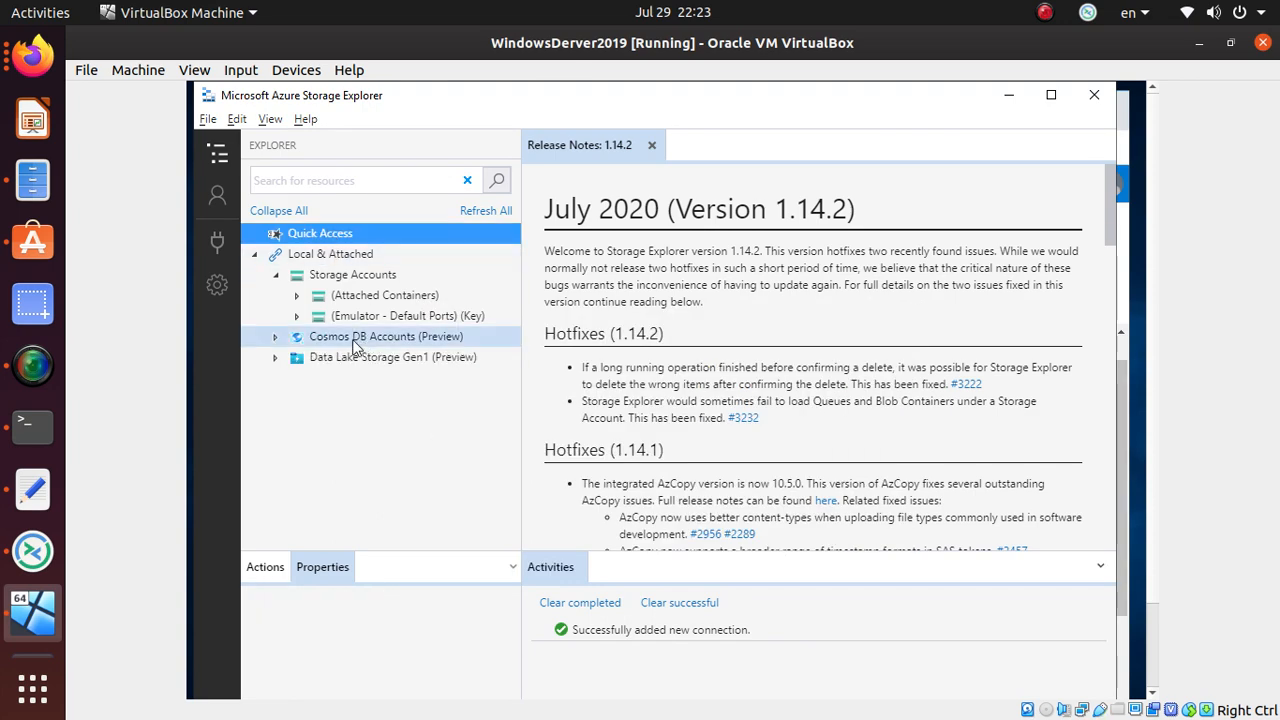
# - Start a new account connection using storage account name and key, with display name TEST
pyautogui.click(217, 200)
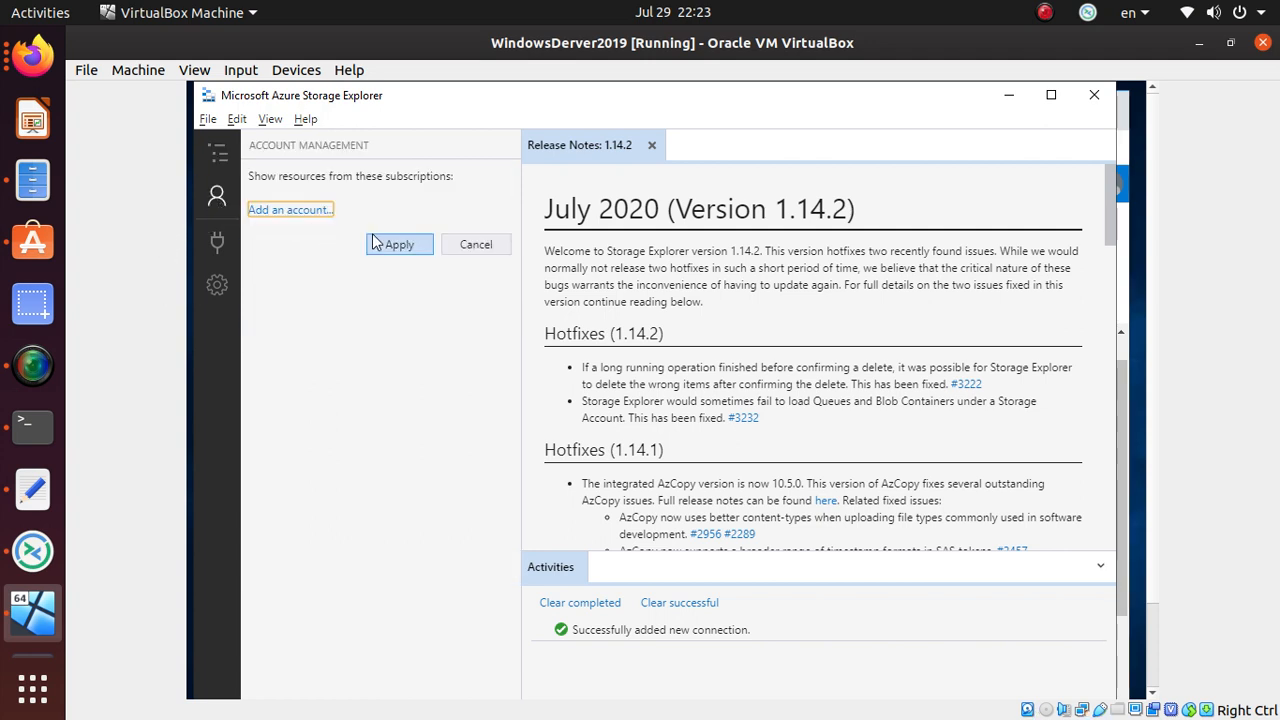
pyautogui.click(296, 212)
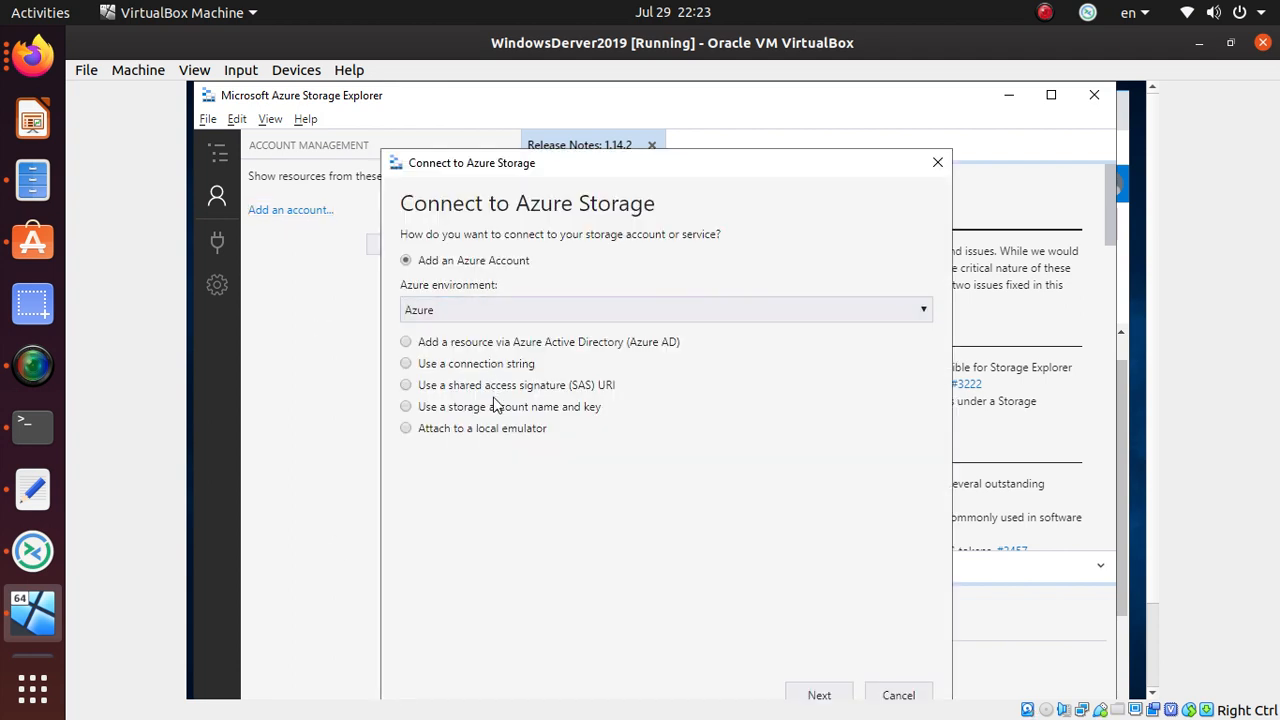
pyautogui.click(477, 408)
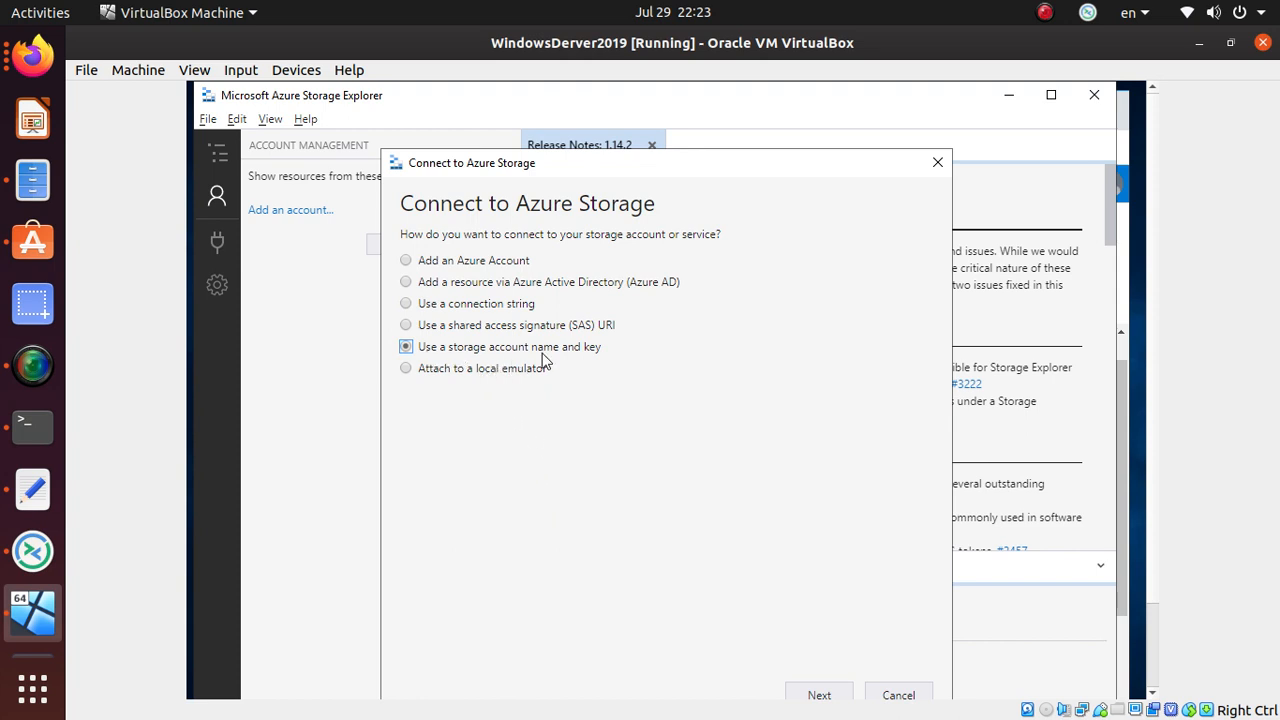
pyautogui.click(830, 692)
pyautogui.click(474, 267)
pyautogui.write('TEST')
pyautogui.press('Tab')
# - Copy the storage account name from the portal's Access keys and paste it into the dialog
pyautogui.hotkey('alt', 'Tab')
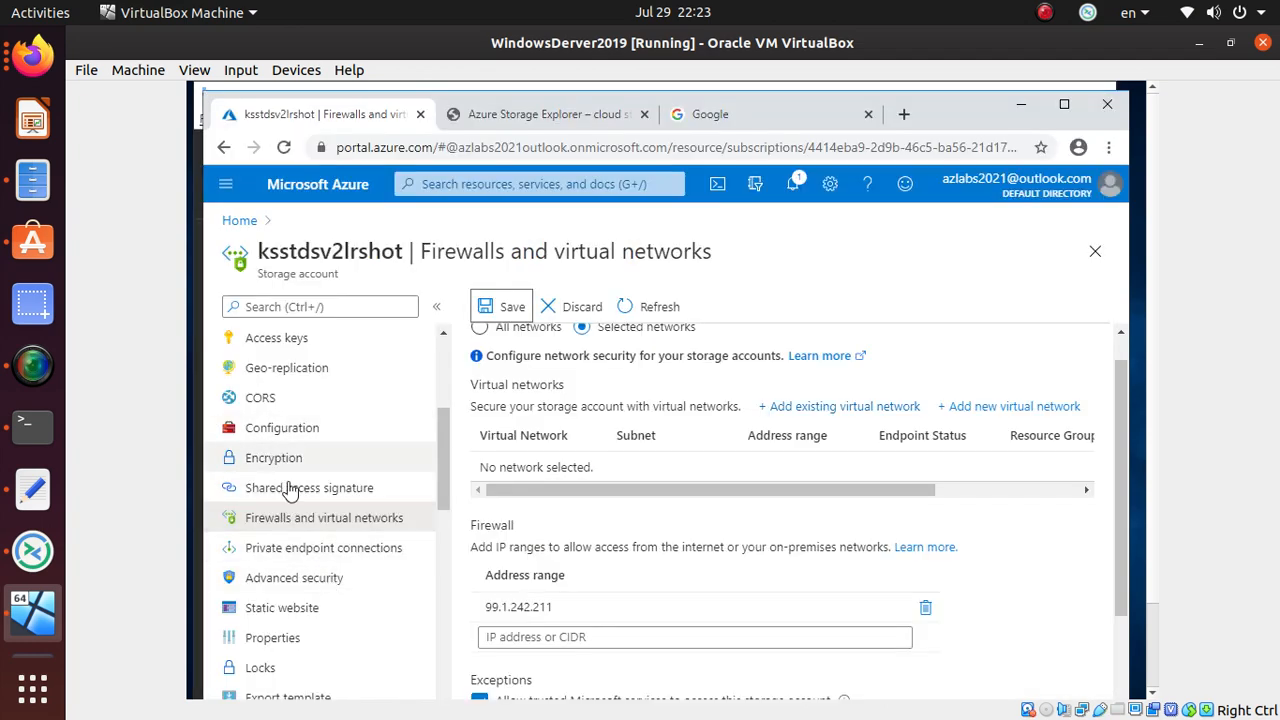
pyautogui.scroll(2, 300, 525)
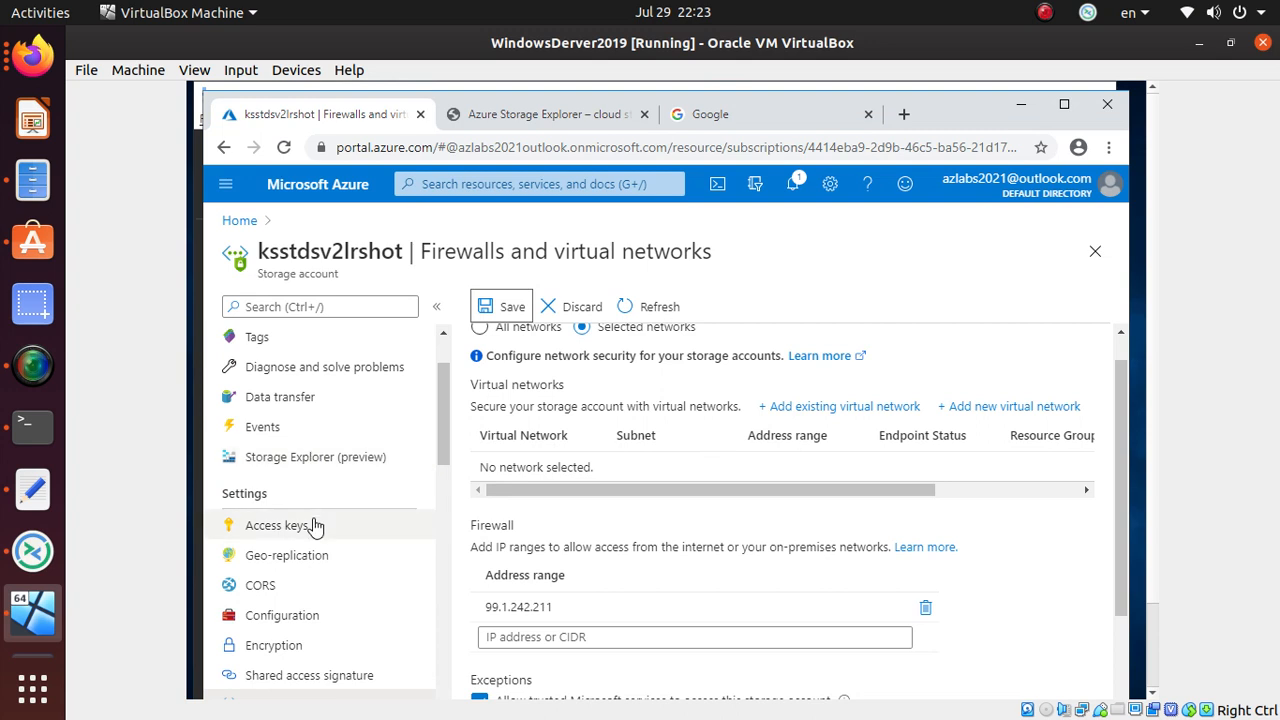
pyautogui.click(316, 527)
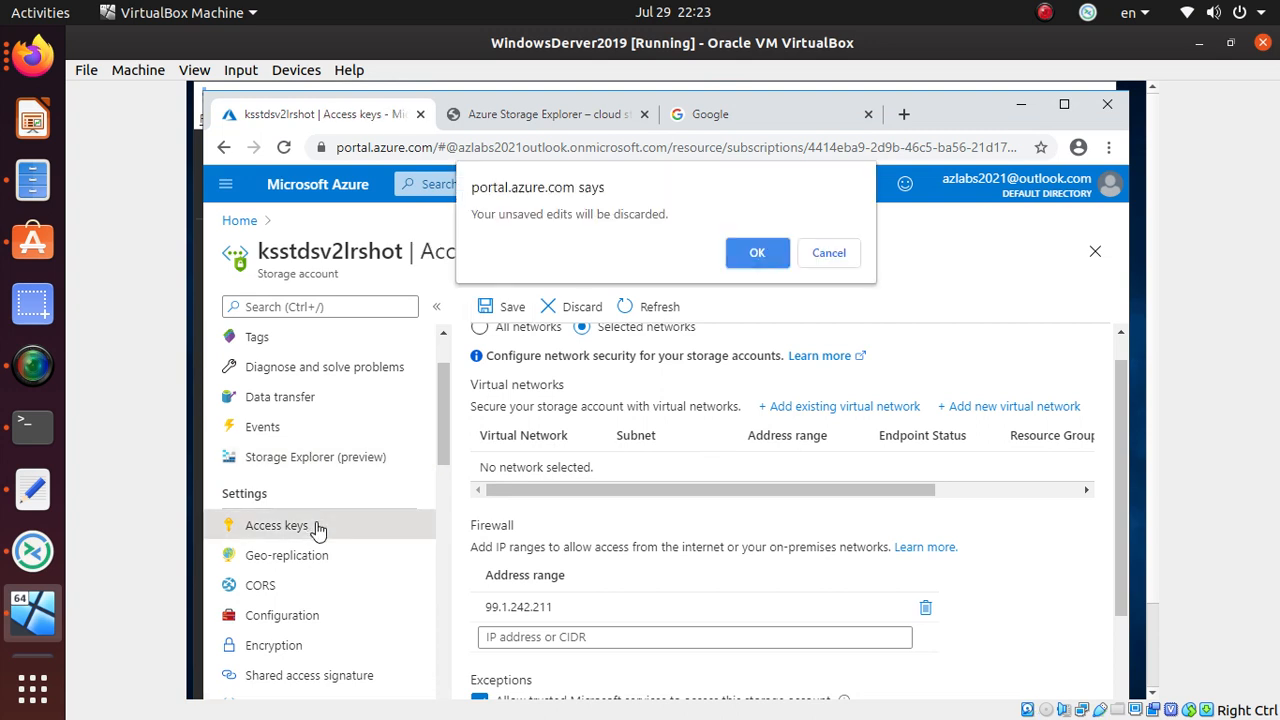
pyautogui.click(757, 253)
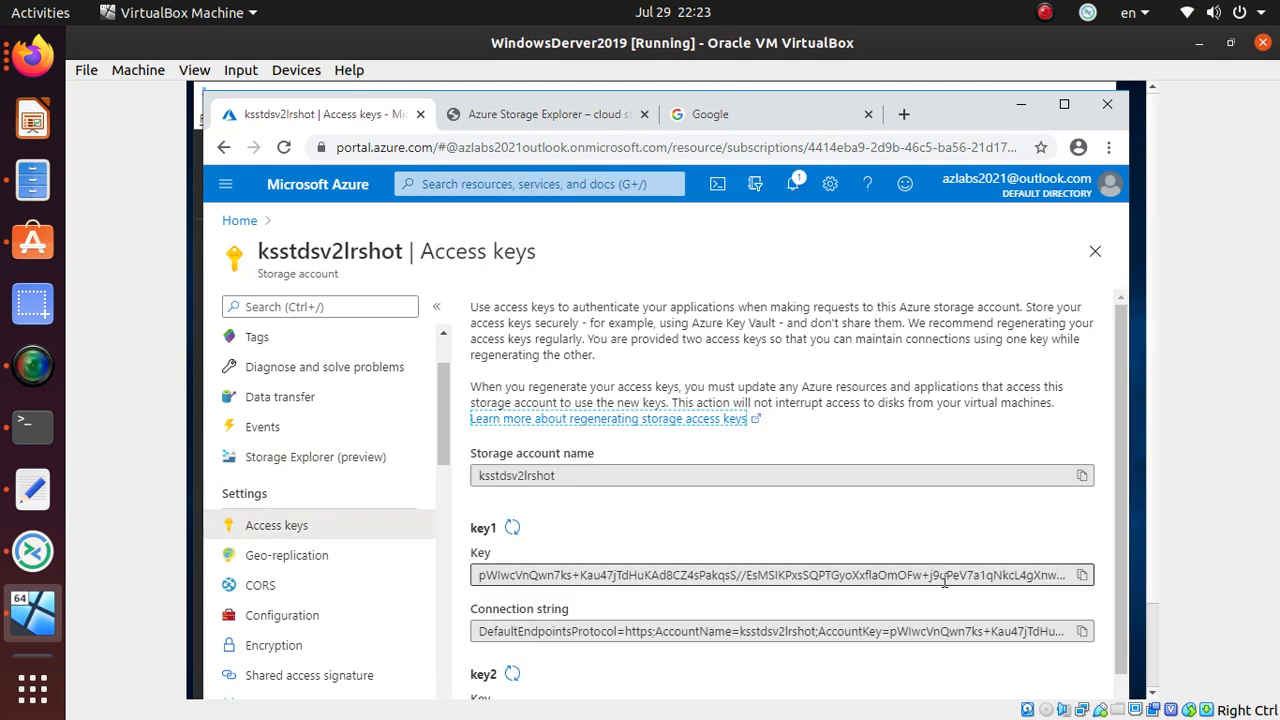
pyautogui.click(1081, 475)
pyautogui.hotkey('alt', 'Tab')
pyautogui.click(479, 336)
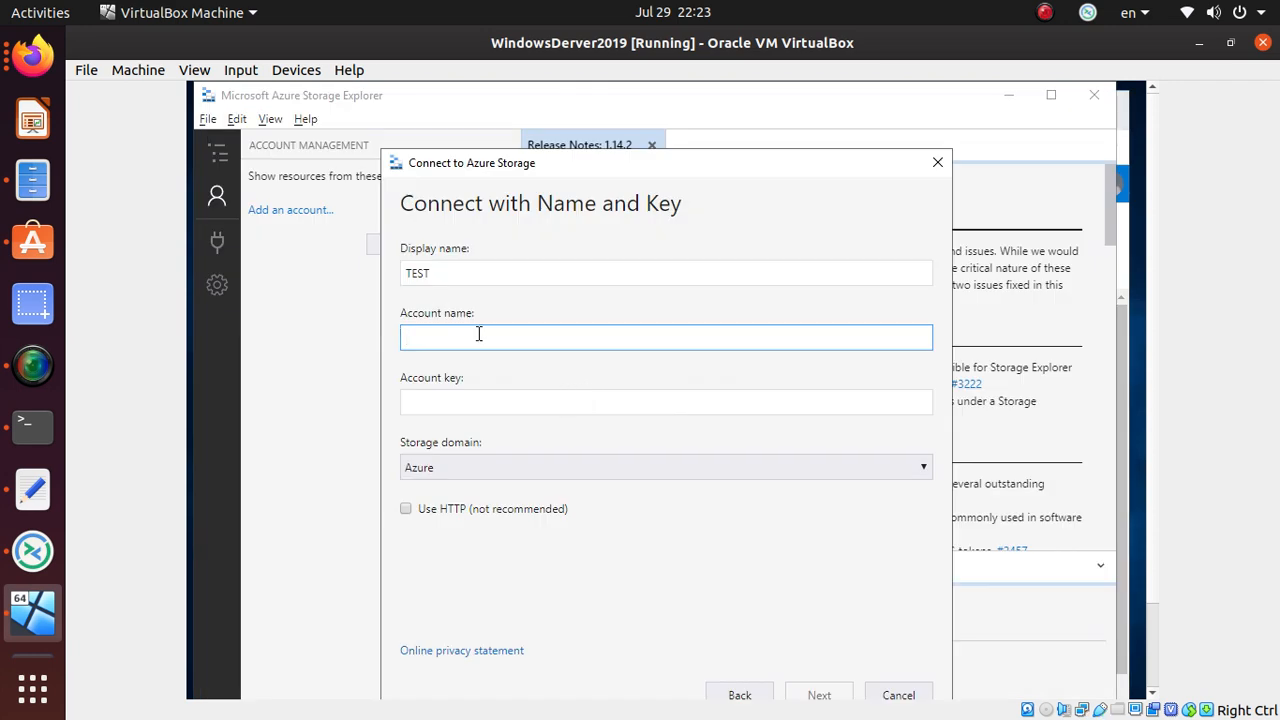
pyautogui.hotkey('ctrl', 'v')
# - Paste key1 from the portal as the account key and connect the TEST account
pyautogui.click(486, 405)
pyautogui.hotkey('alt', 'Tab')
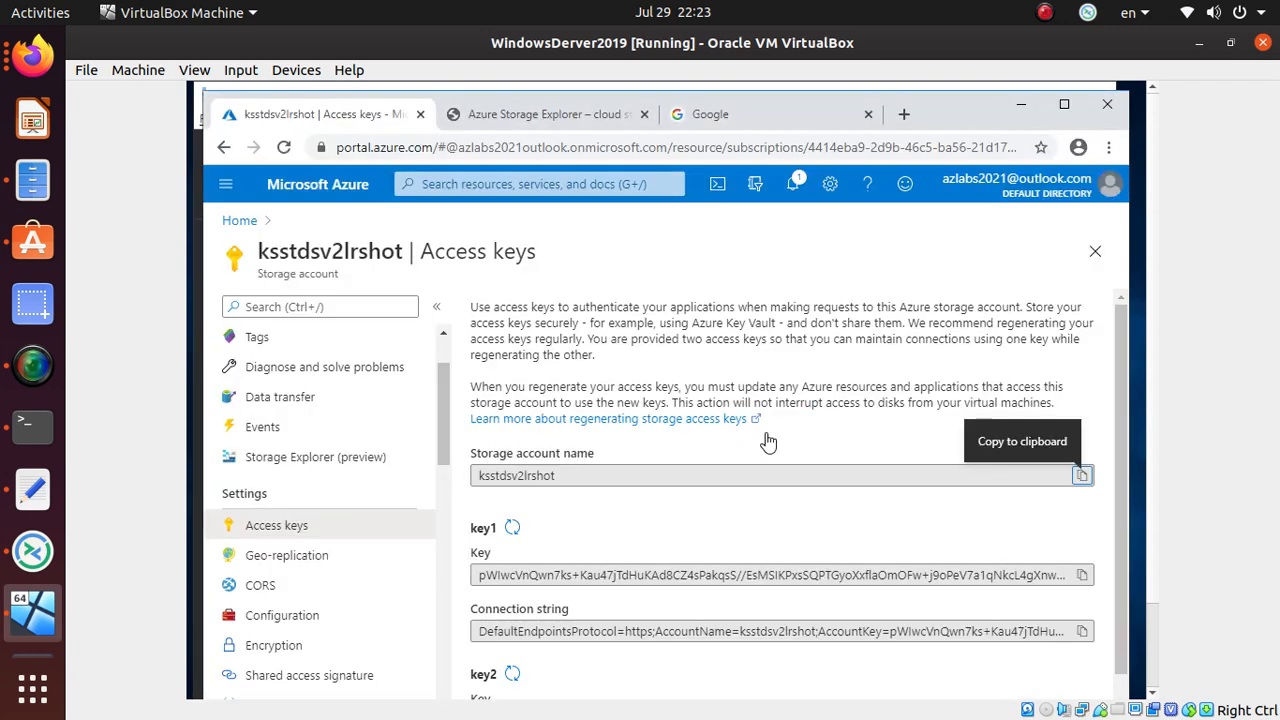
pyautogui.click(1080, 576)
pyautogui.hotkey('alt', 'Tab')
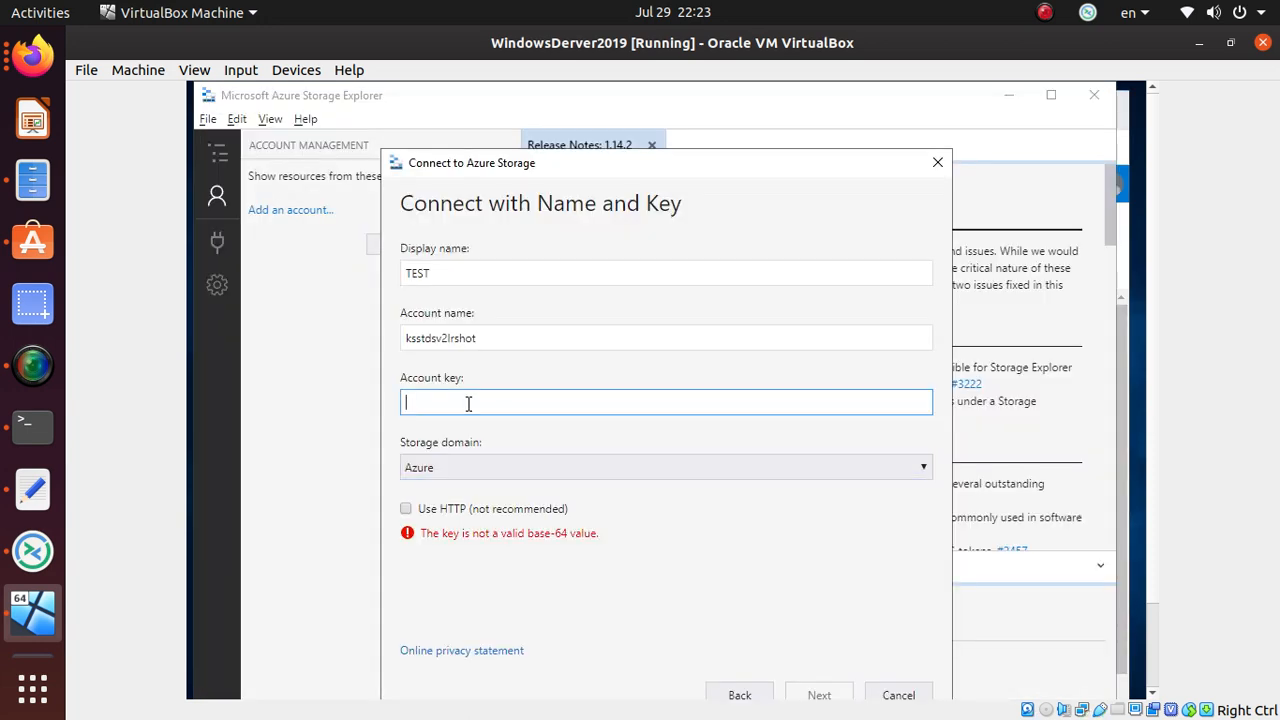
pyautogui.hotkey('ctrl', 'v')
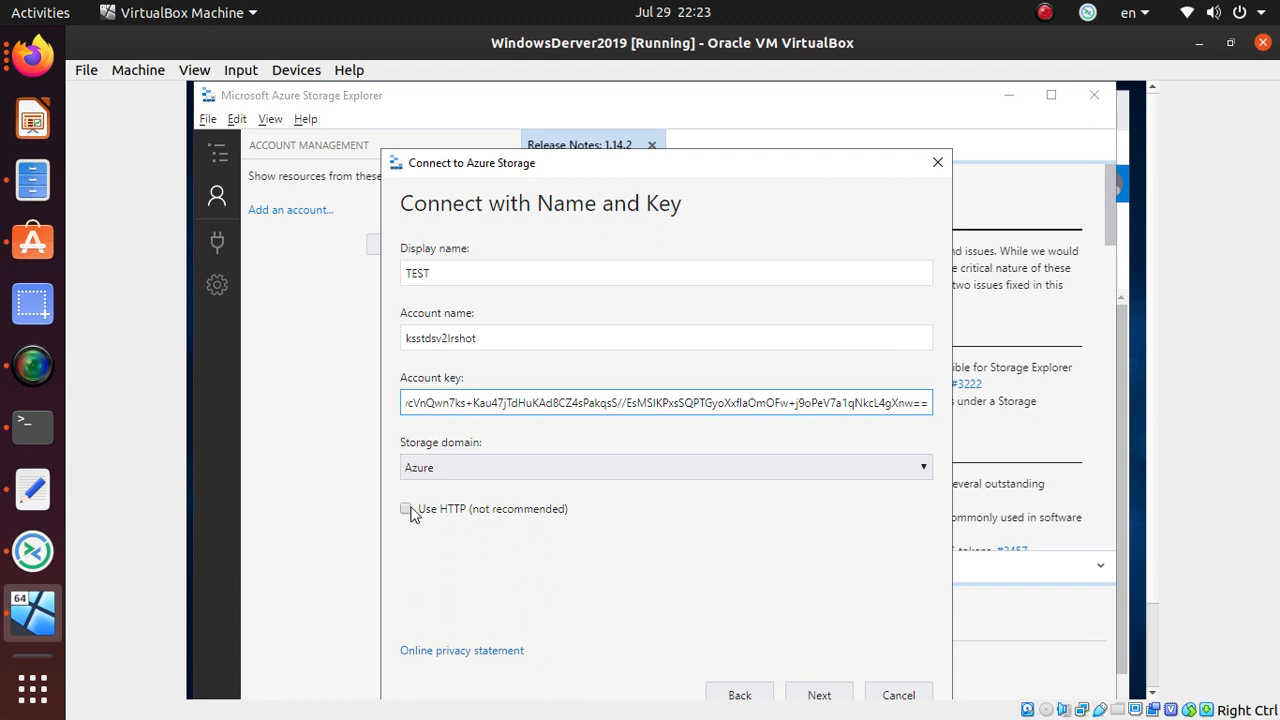
pyautogui.click(835, 695)
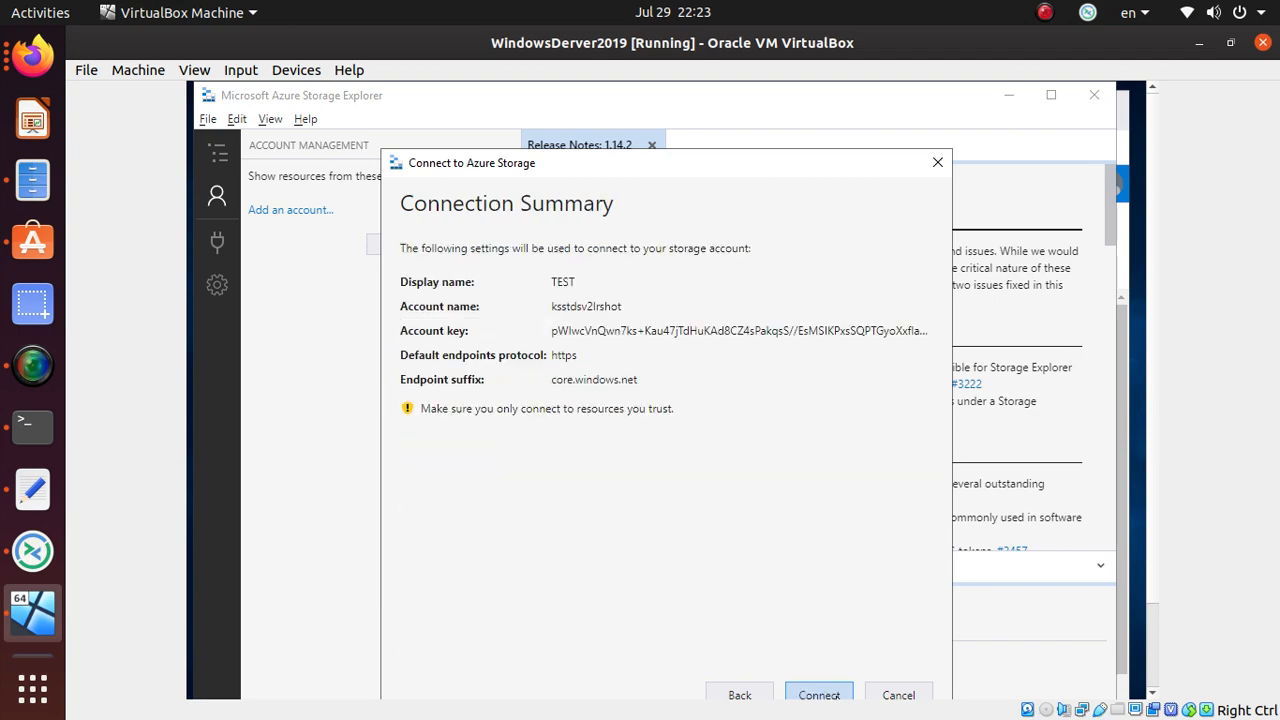
pyautogui.click(838, 695)
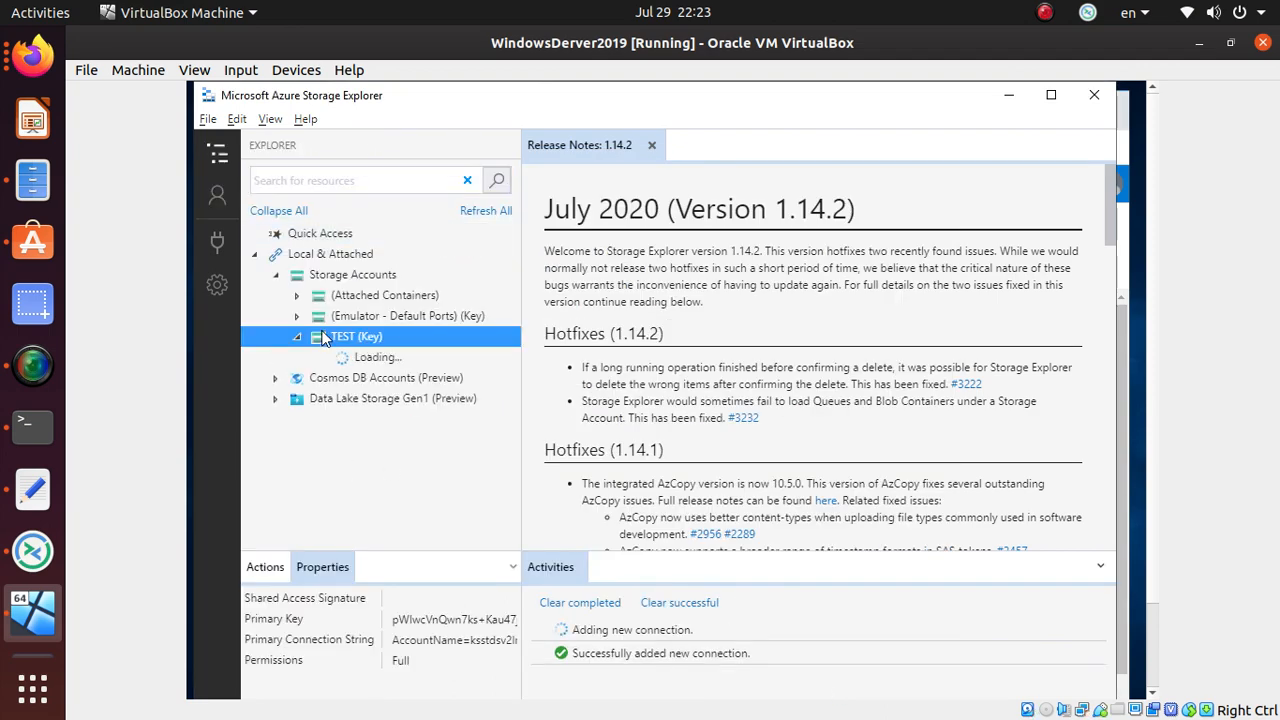
# - Expand TEST's blob containers and file shares, and open the file share's testDir folder
pyautogui.click(320, 360)
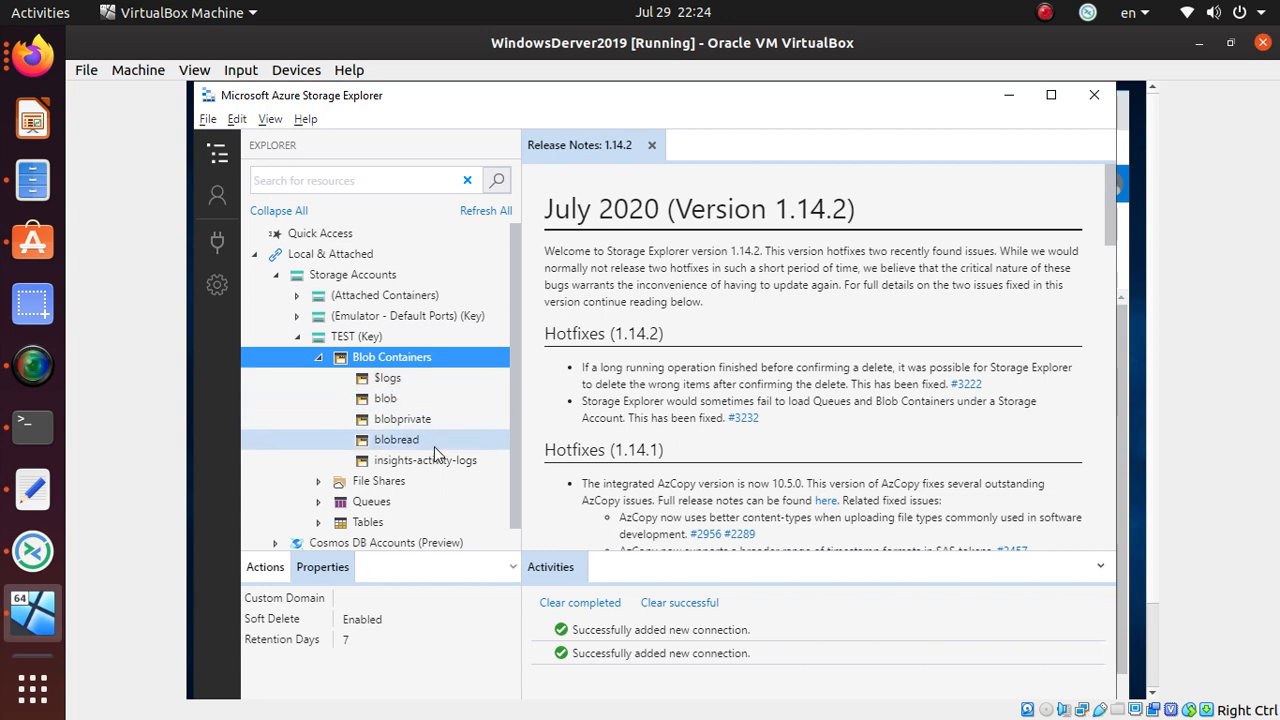
pyautogui.click(319, 482)
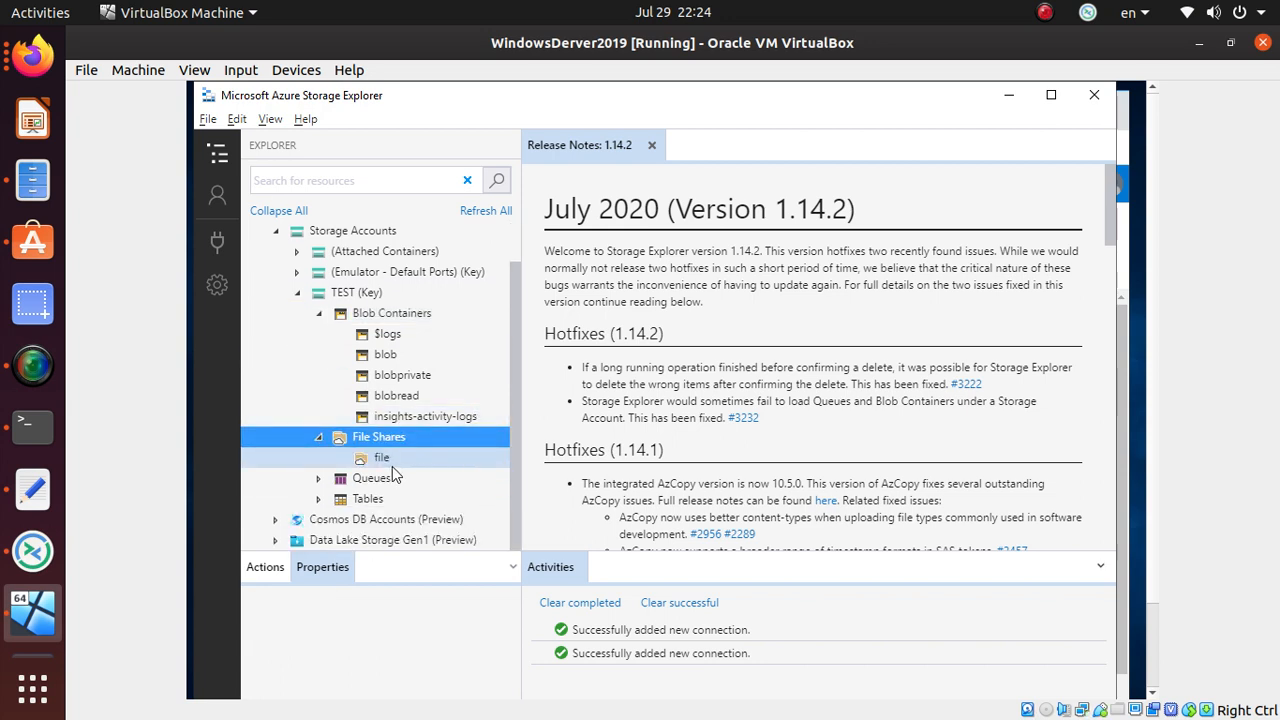
pyautogui.click(388, 460)
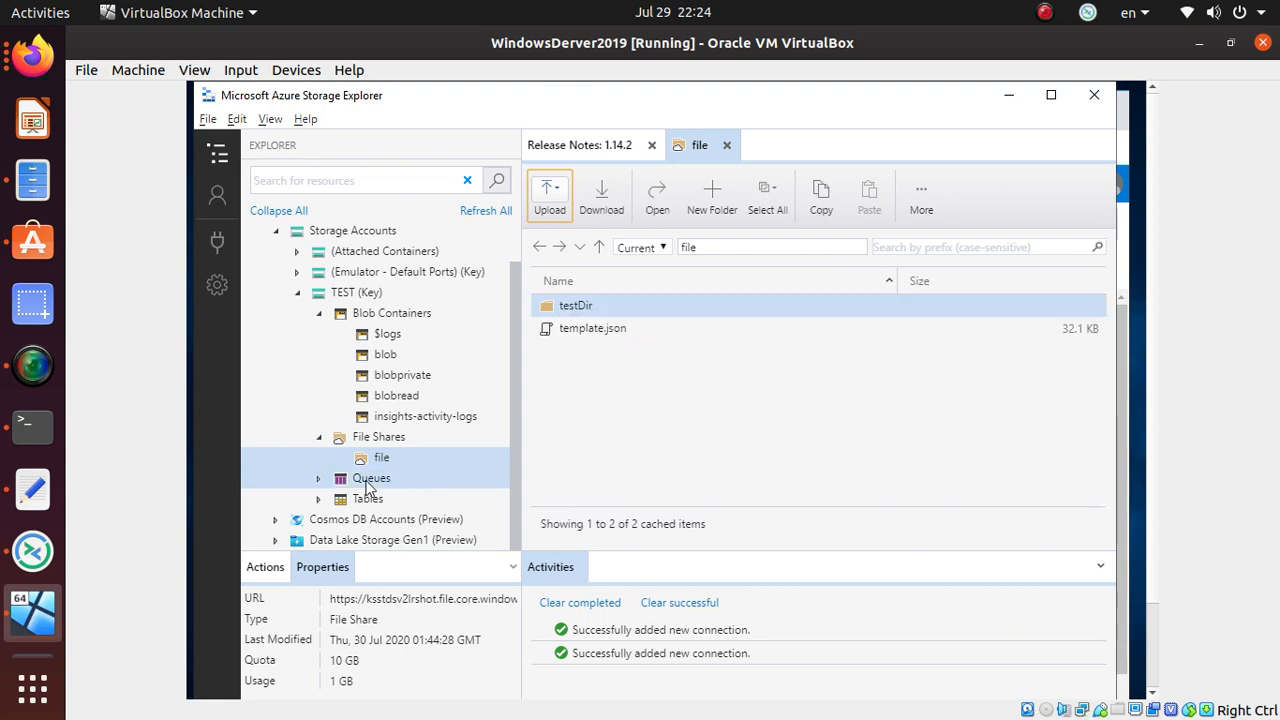
pyautogui.doubleClick(598, 307)
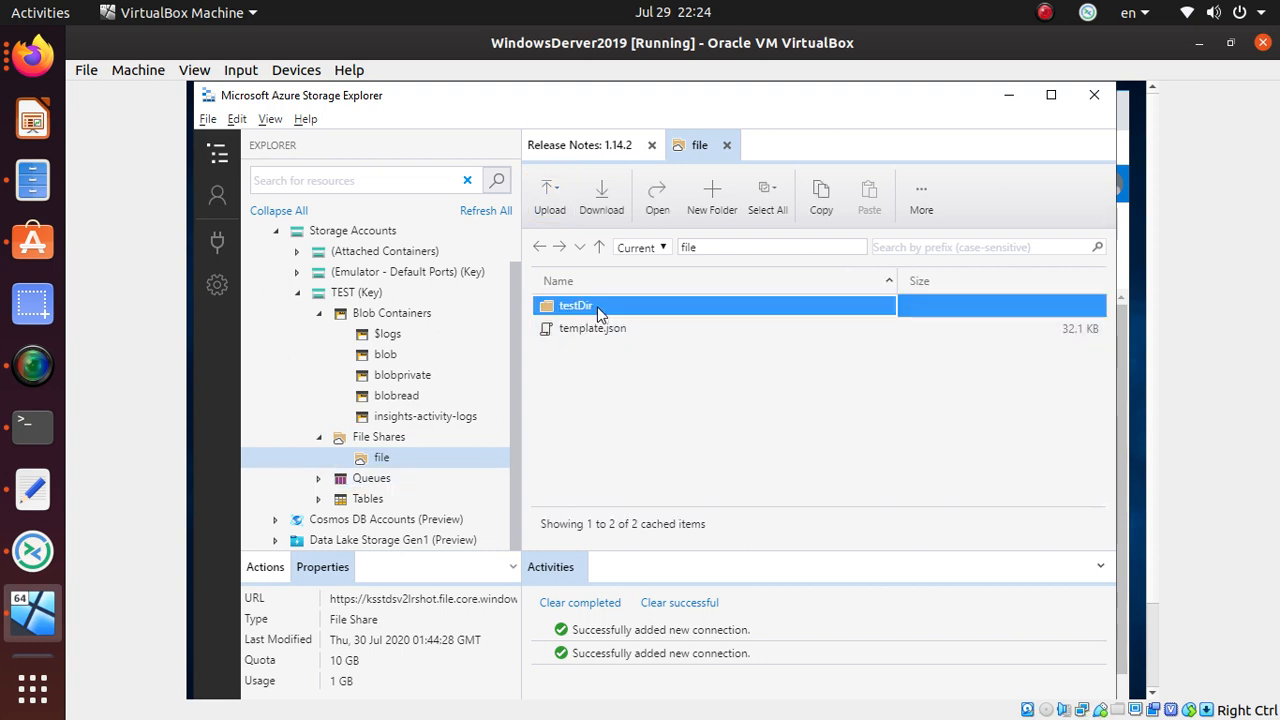
# - Expand TEST's queues and tables, and open the $MetricsCapacityBlob table
pyautogui.click(326, 478)
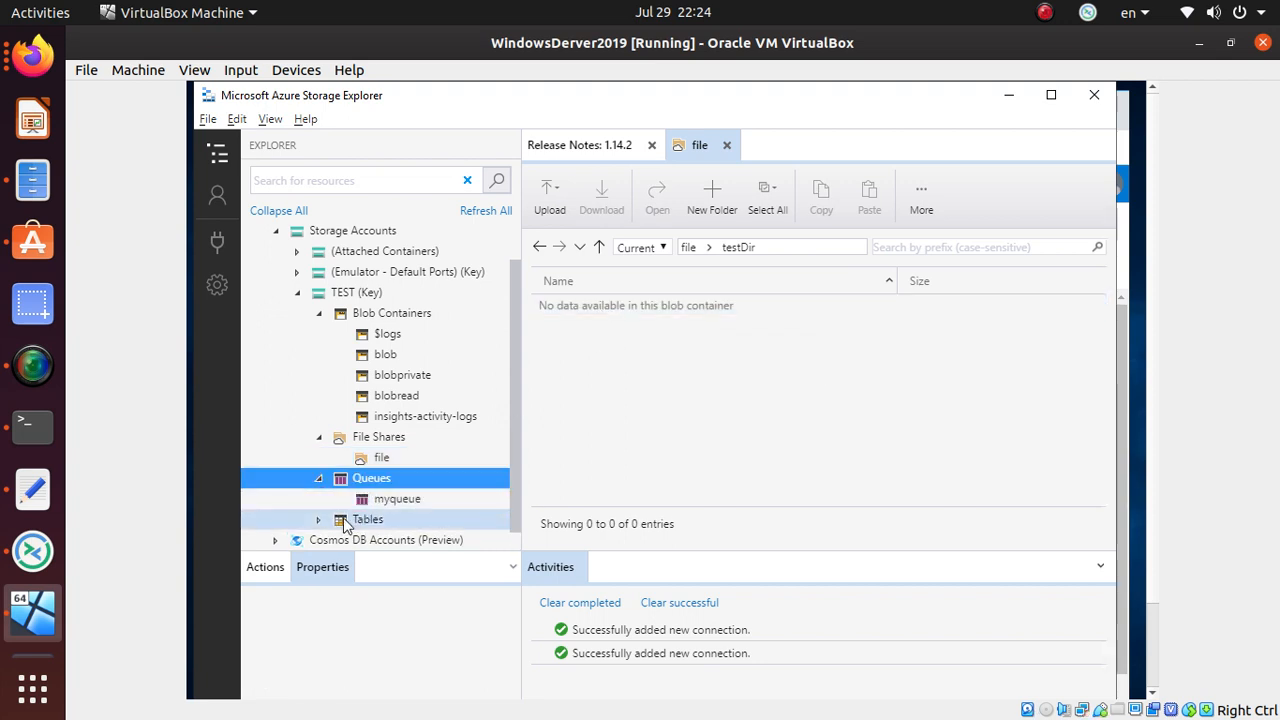
pyautogui.click(318, 520)
pyautogui.scroll(-1, 454, 474)
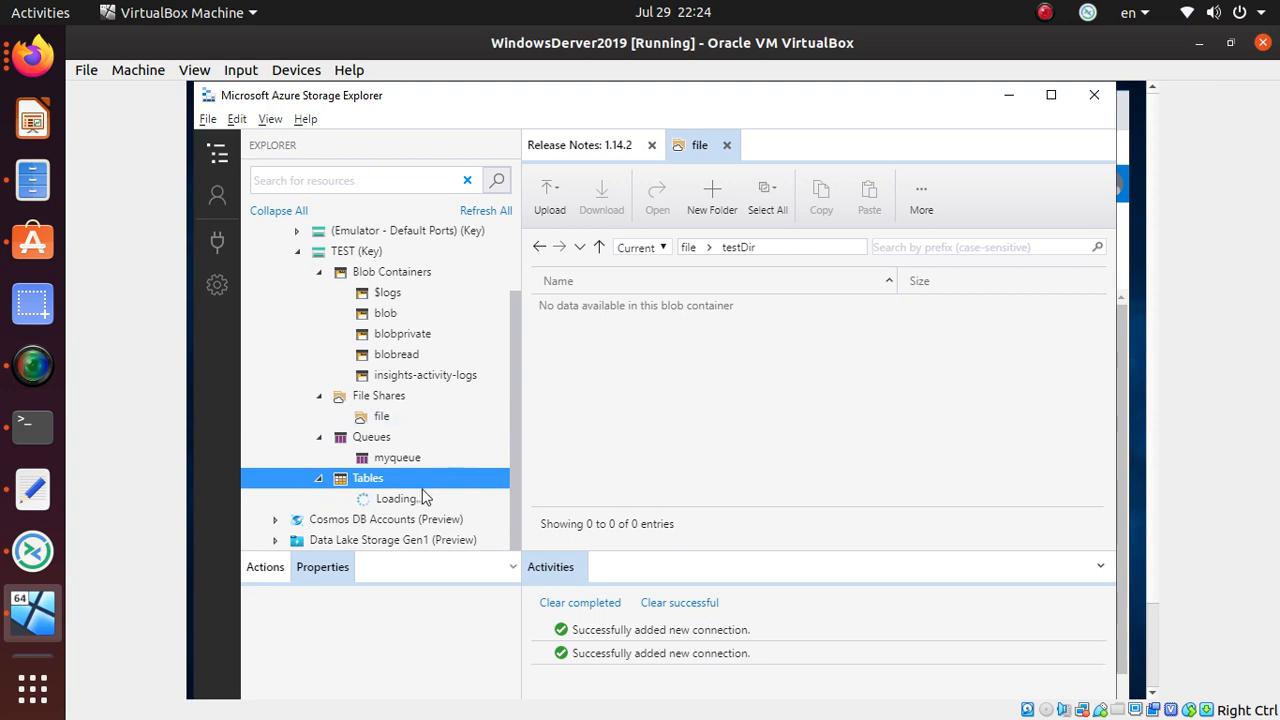
pyautogui.scroll(-3, 418, 500)
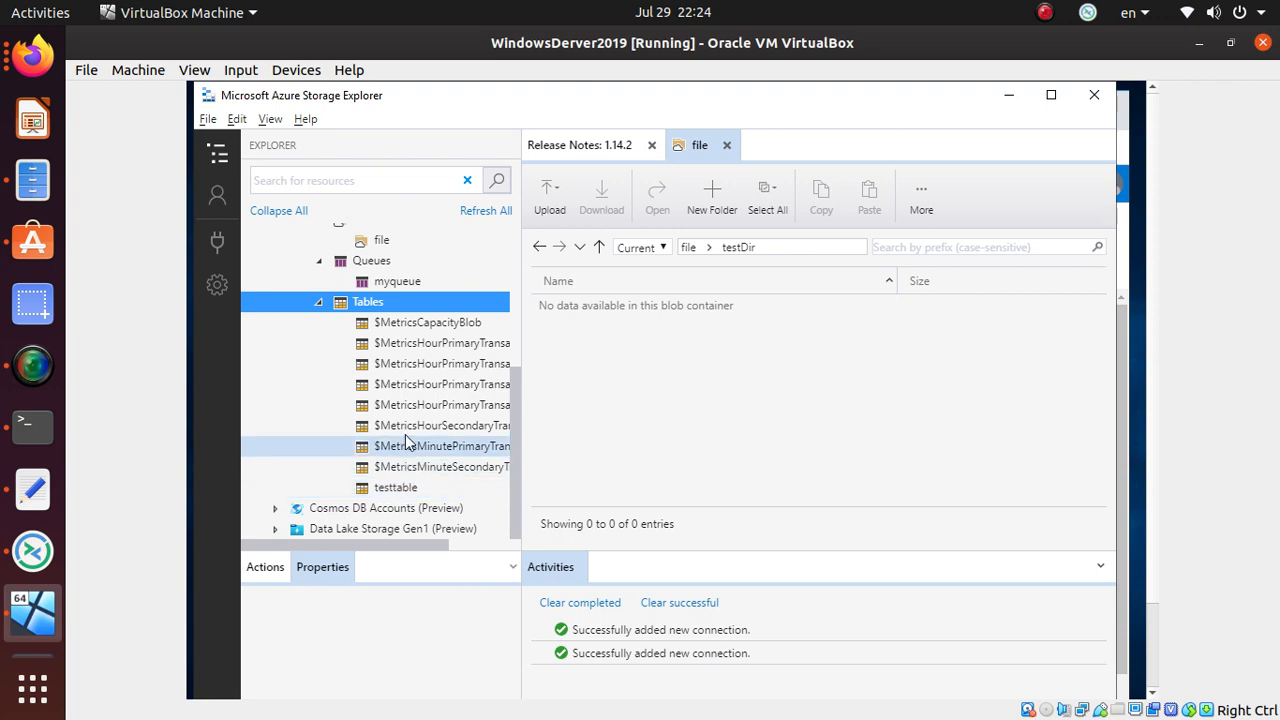
pyautogui.click(421, 328)
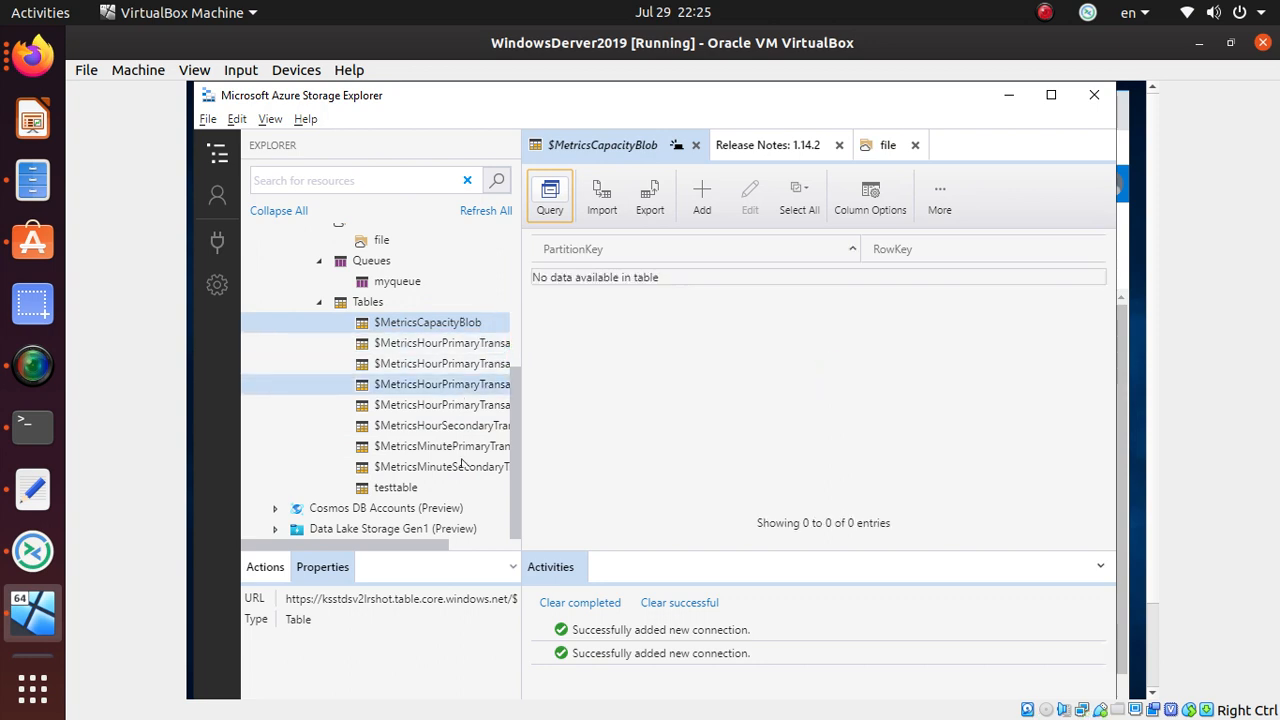
pyautogui.scroll(5, 451, 390)
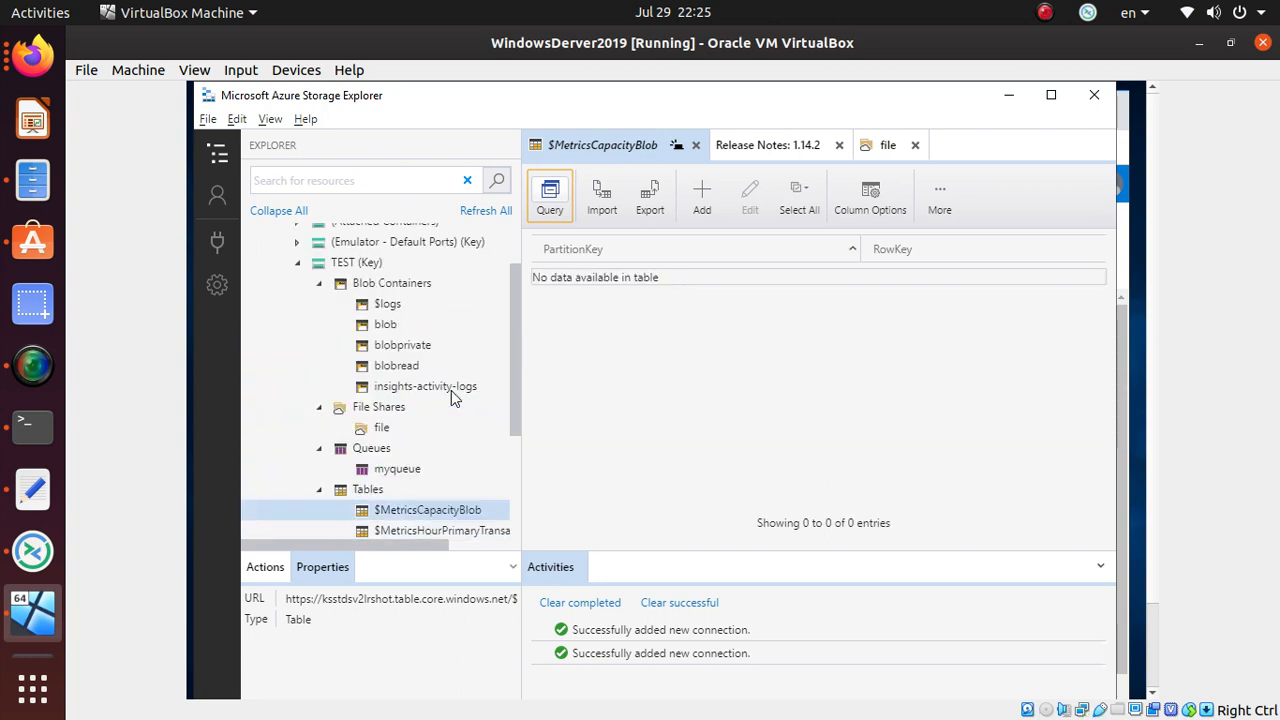
pyautogui.scroll(-5, 420, 396)
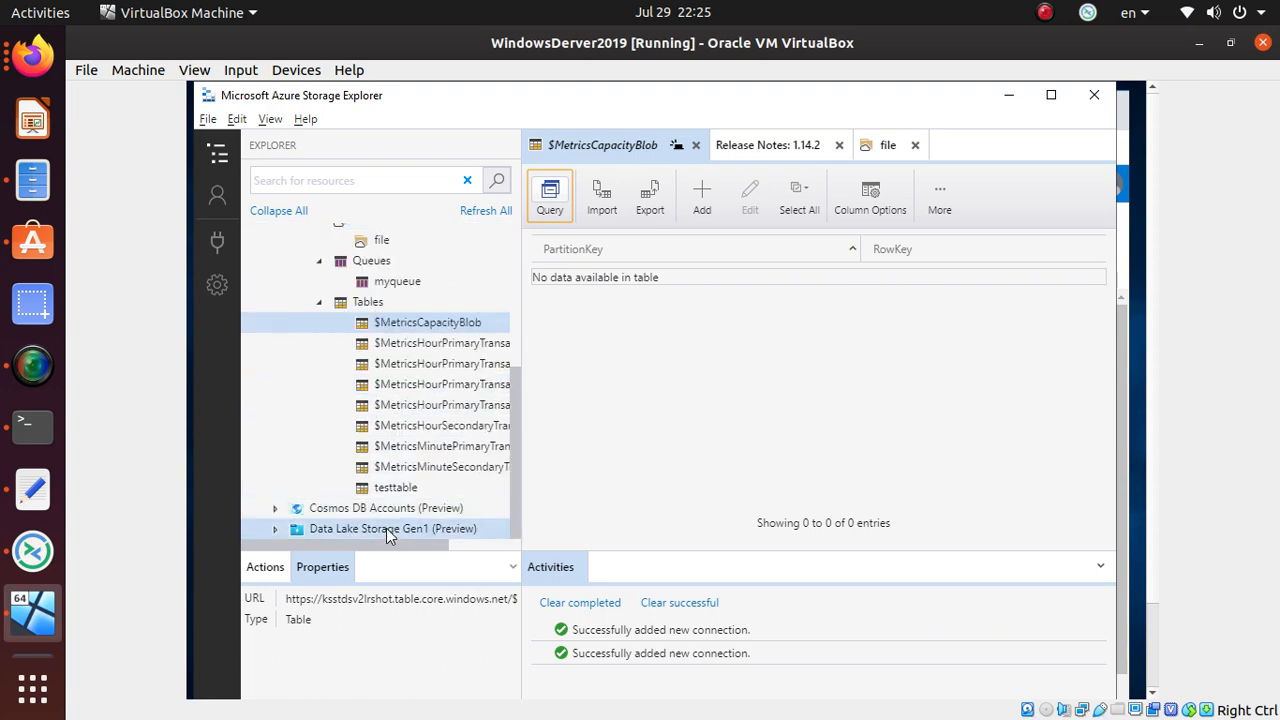
pyautogui.scroll(3, 388, 535)
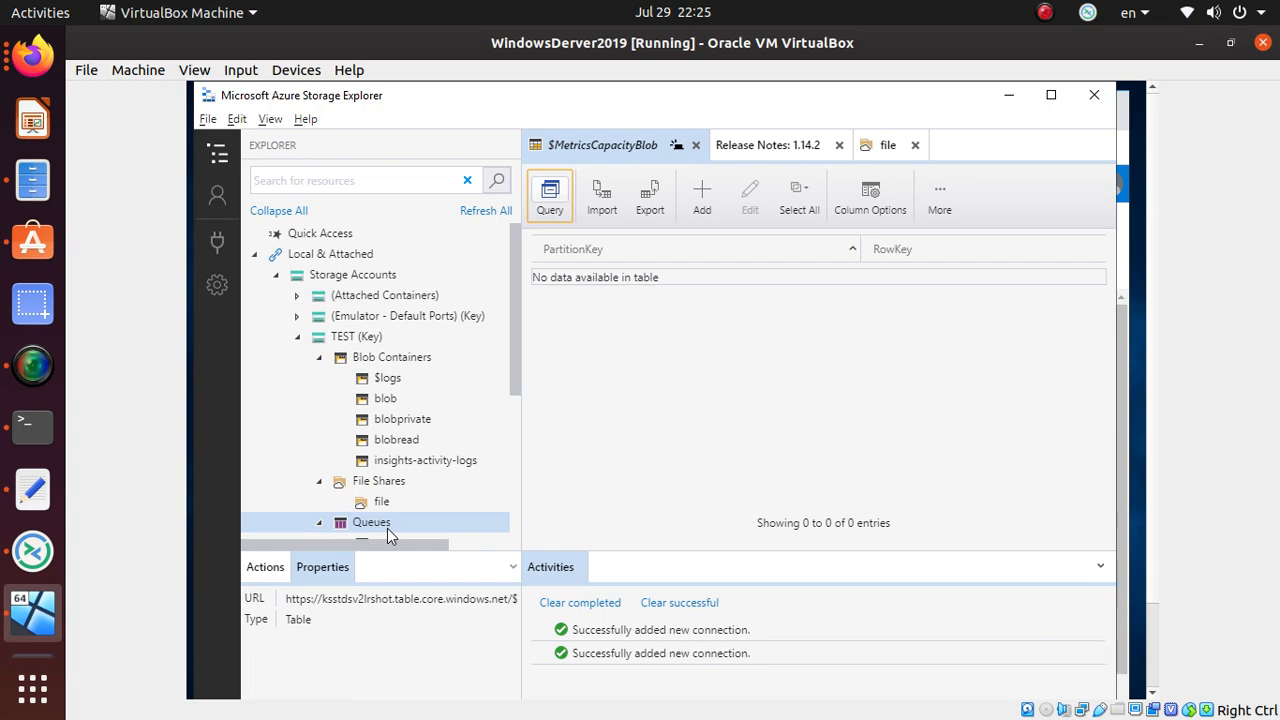
# - Regenerate key1 on ksstdsv2lrshot's Access keys page in the portal
pyautogui.hotkey('alt', 'Tab')
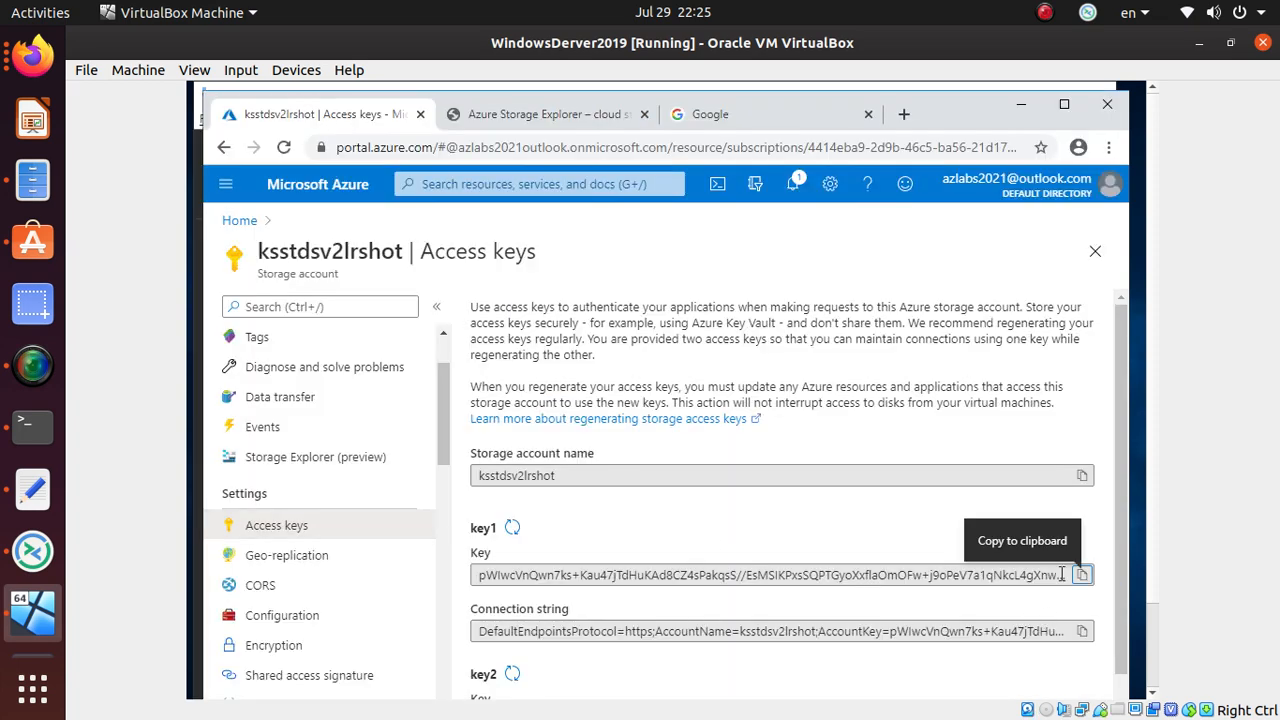
pyautogui.click(512, 529)
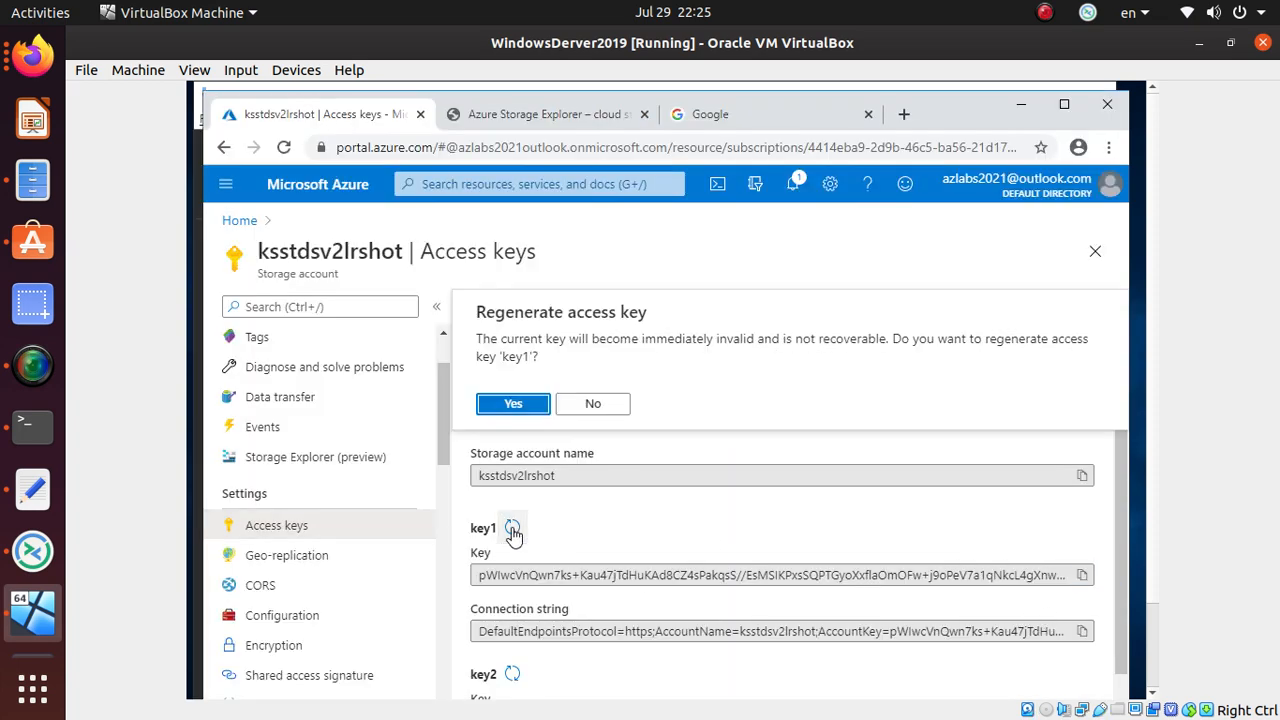
pyautogui.click(536, 404)
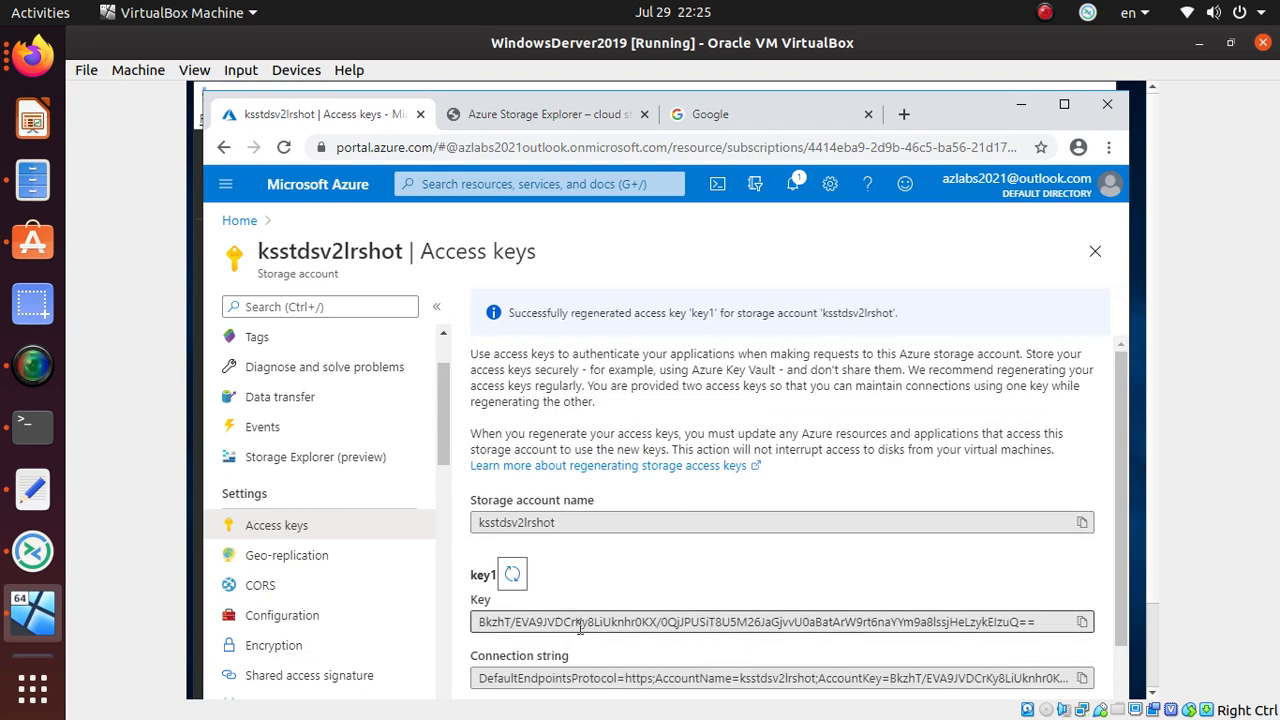
pyautogui.hotkey('alt', 'Tab')
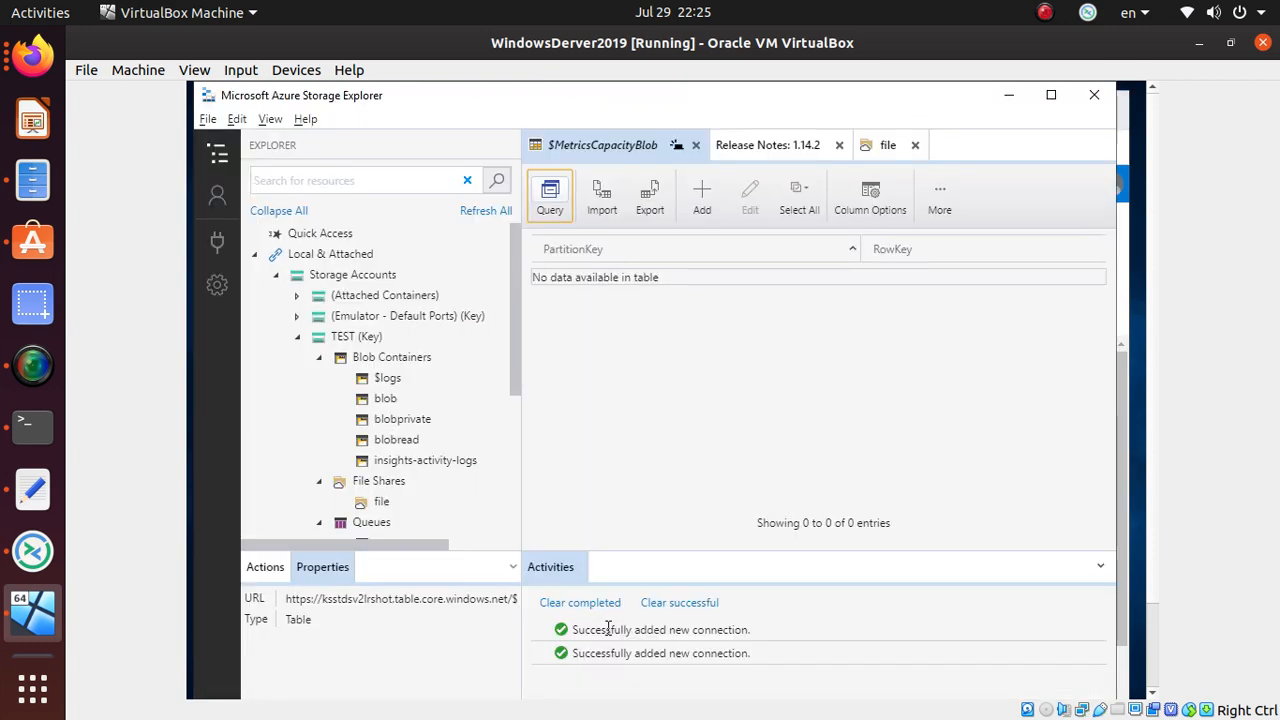
# - Refresh all and expand TEST (Key) Blob Containers, which now fails with AuthenticationFailed
pyautogui.click(485, 213)
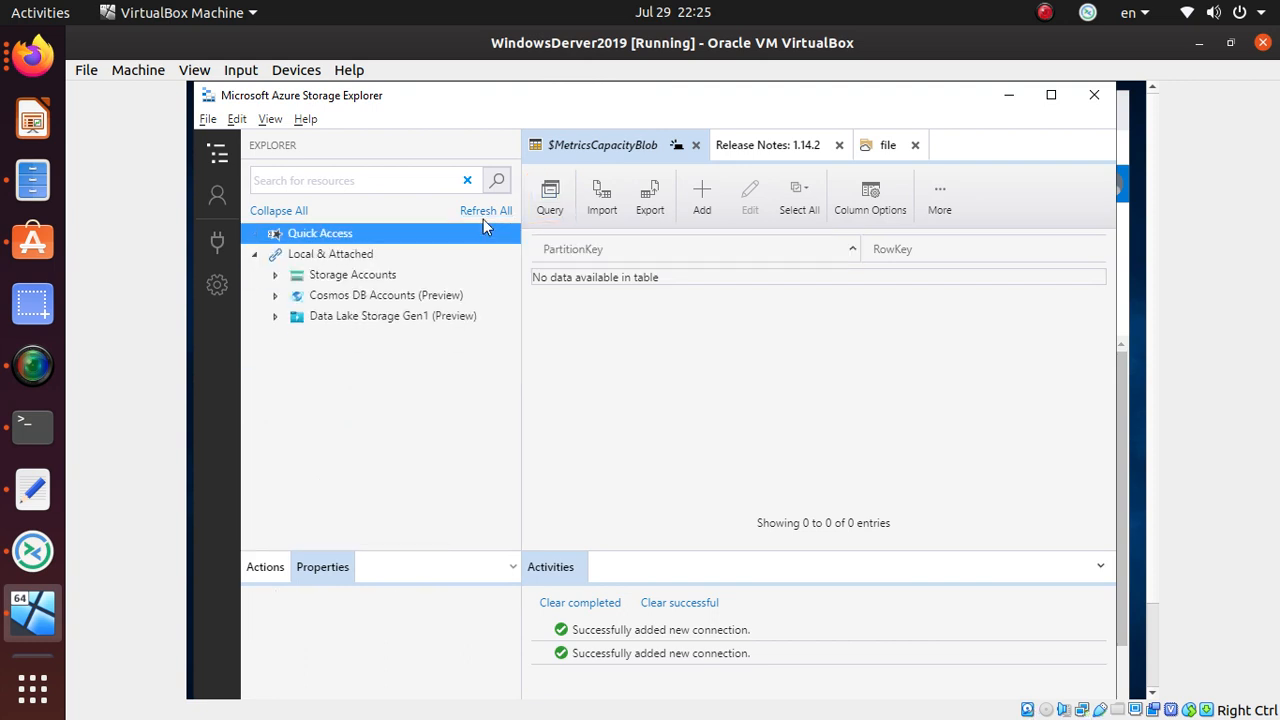
pyautogui.click(276, 277)
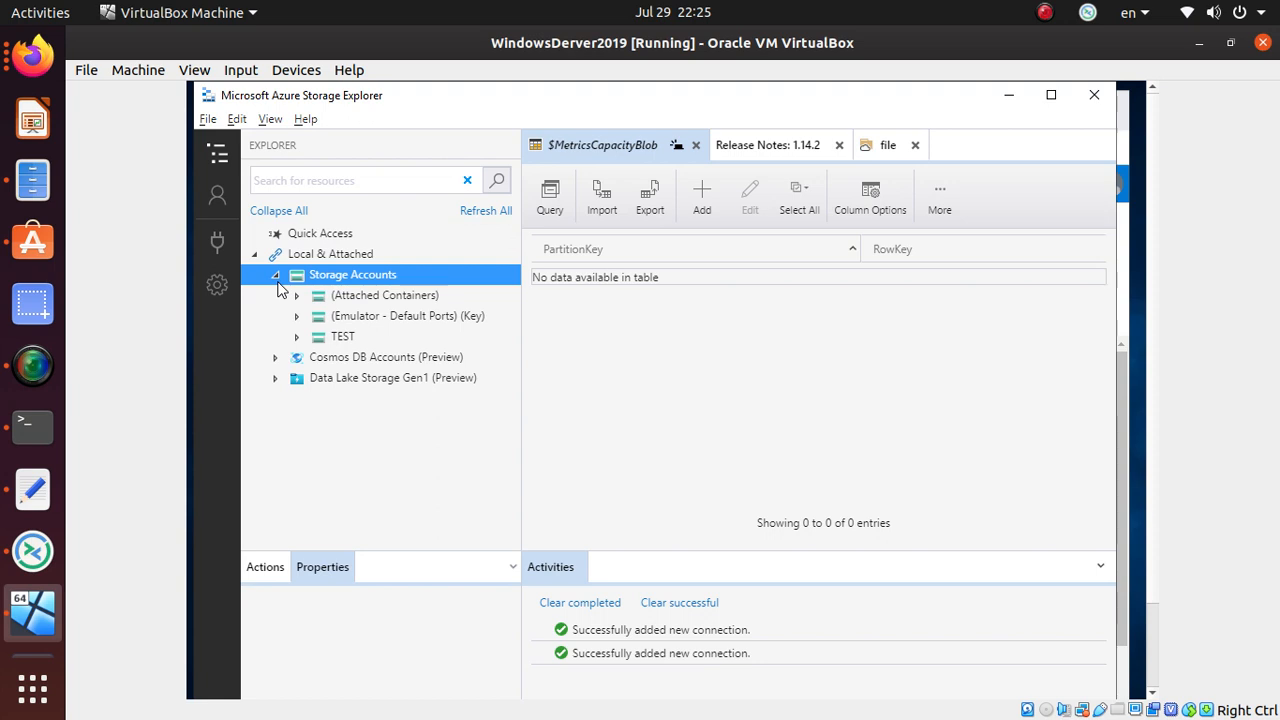
pyautogui.click(298, 337)
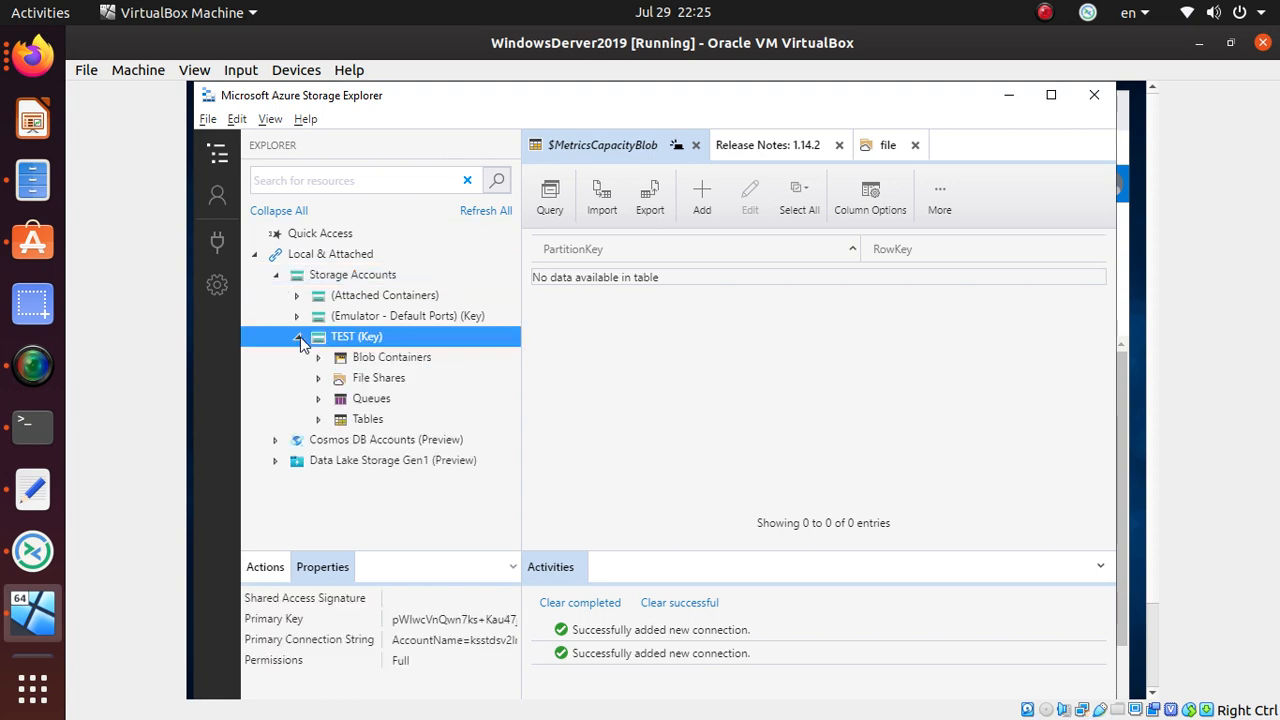
pyautogui.click(318, 358)
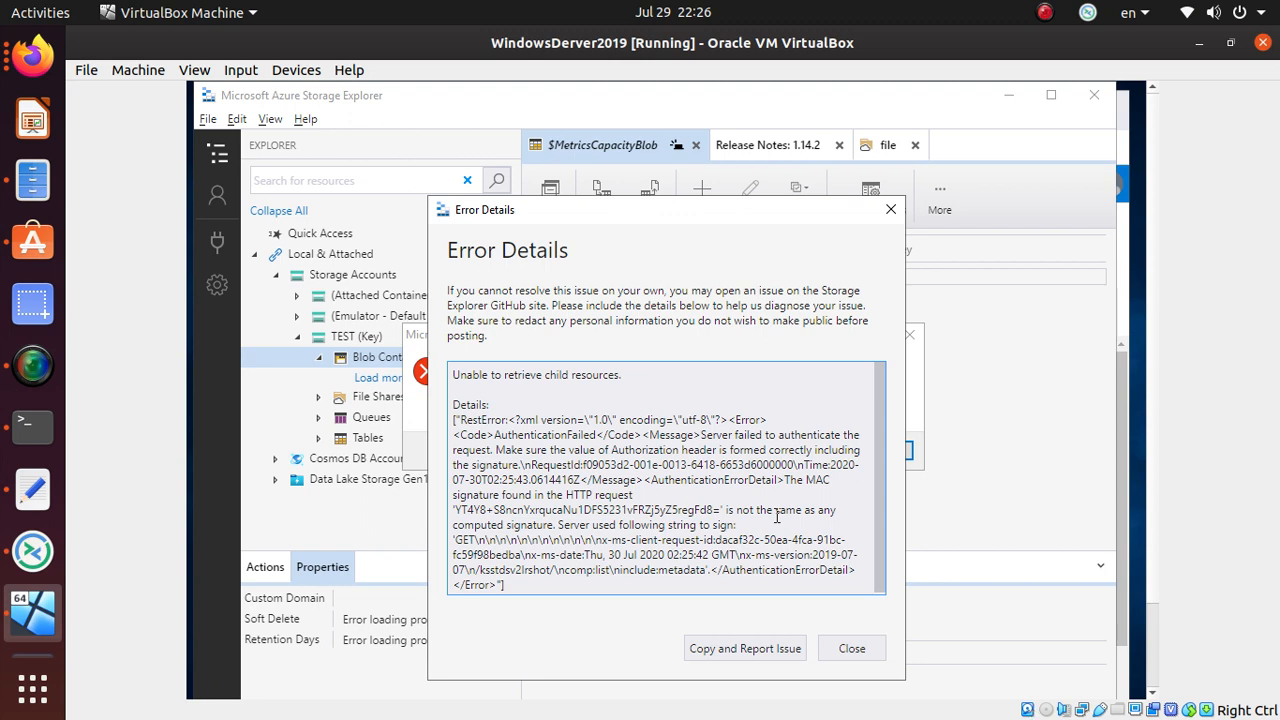
pyautogui.hotkey('alt', 'Tab')
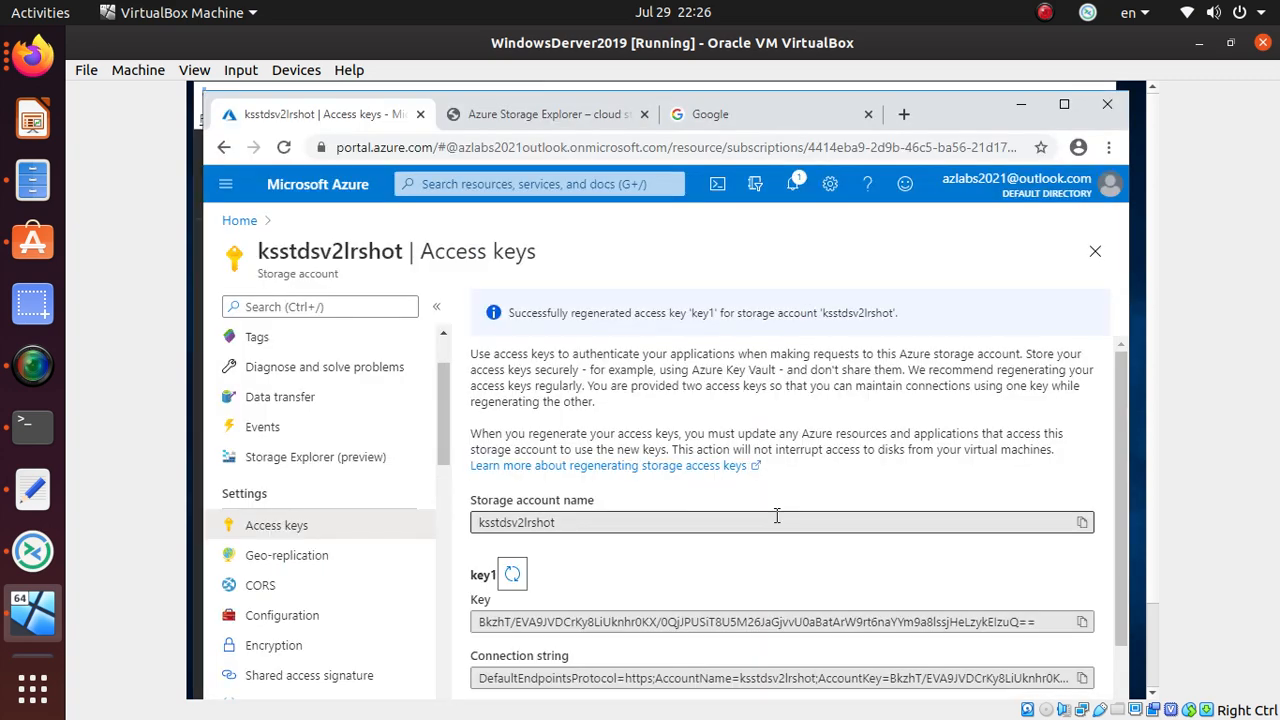
# - Open the account's Shared access signature page and allow Service, Container and Object resource types
pyautogui.scroll(-1, 617, 611)
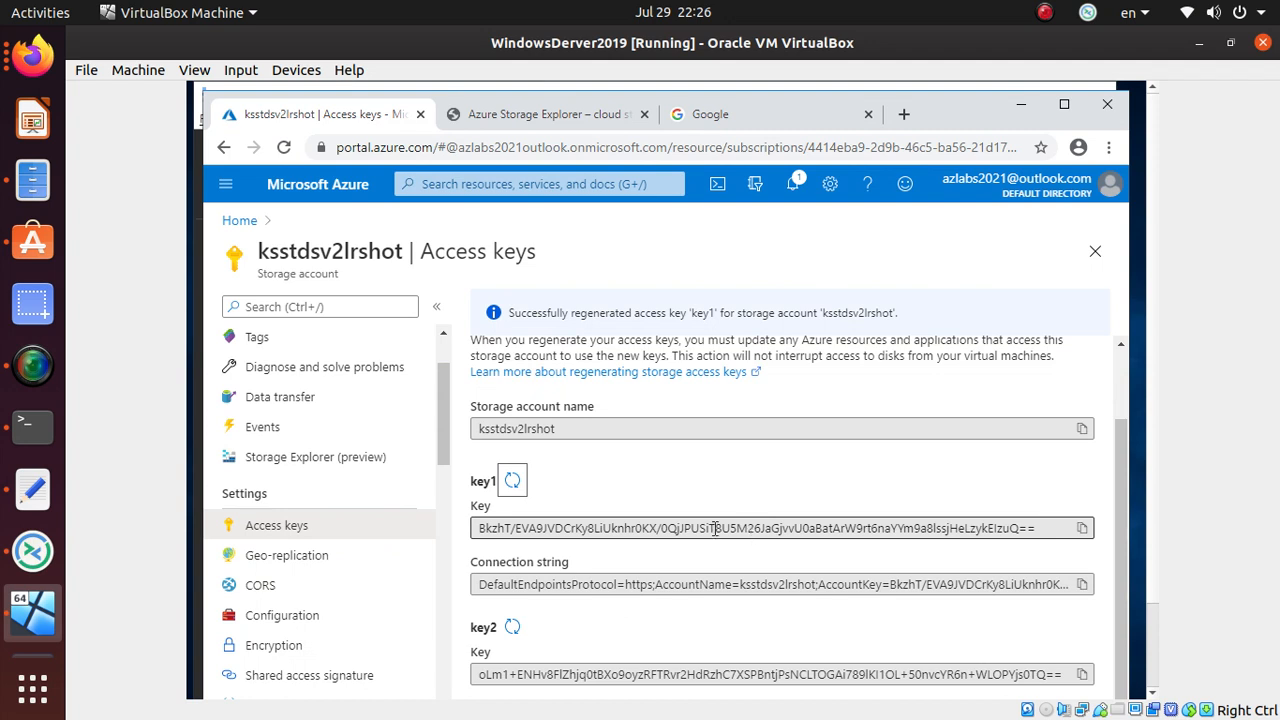
pyautogui.scroll(-1, 648, 626)
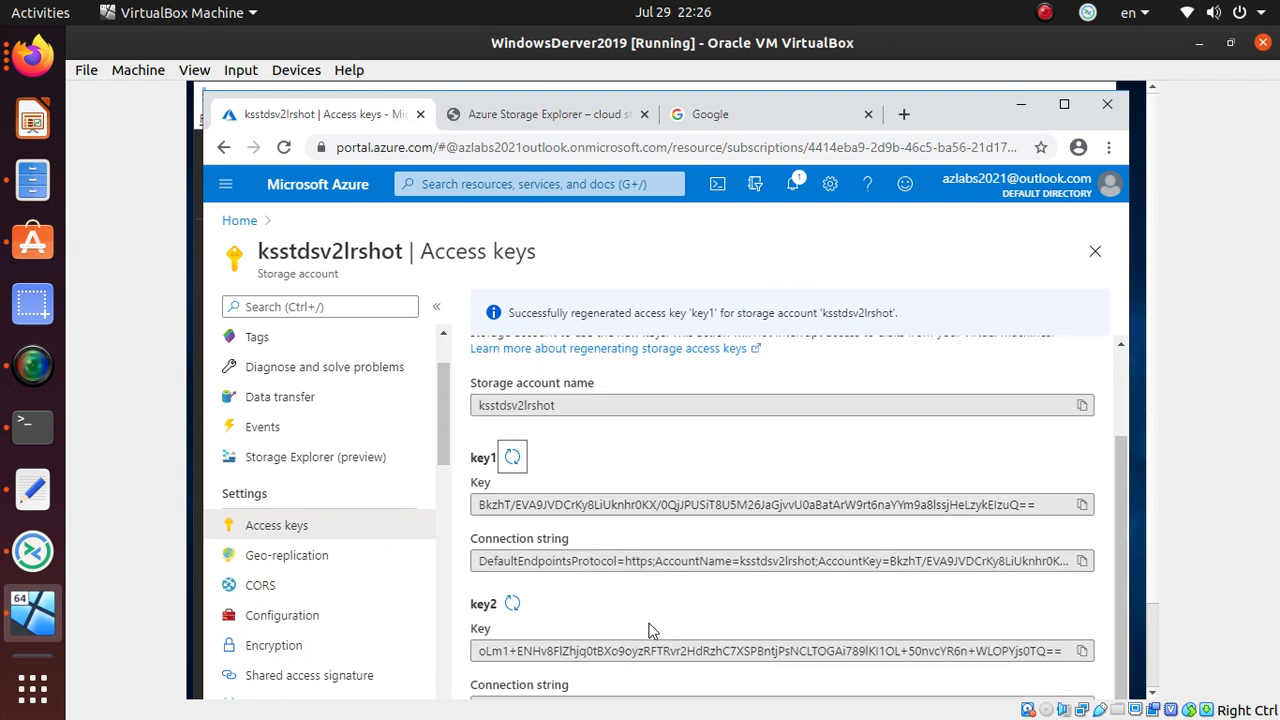
pyautogui.scroll(-4, 380, 615)
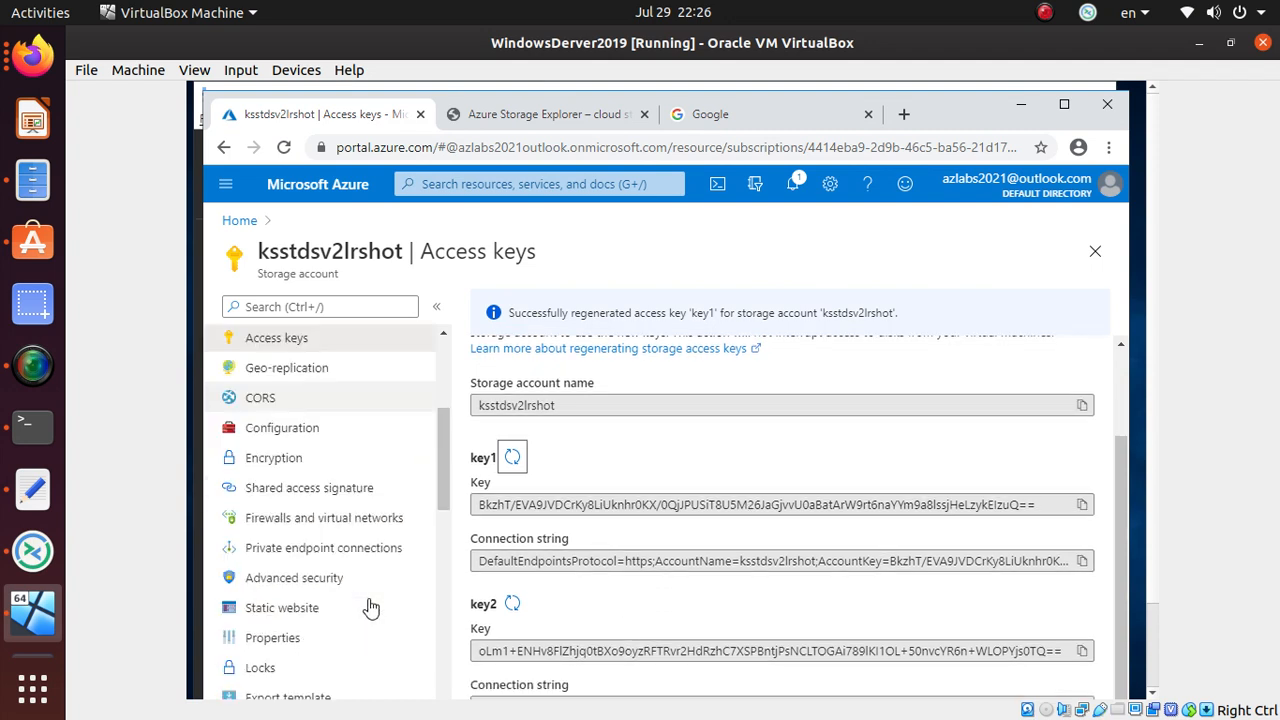
pyautogui.click(362, 487)
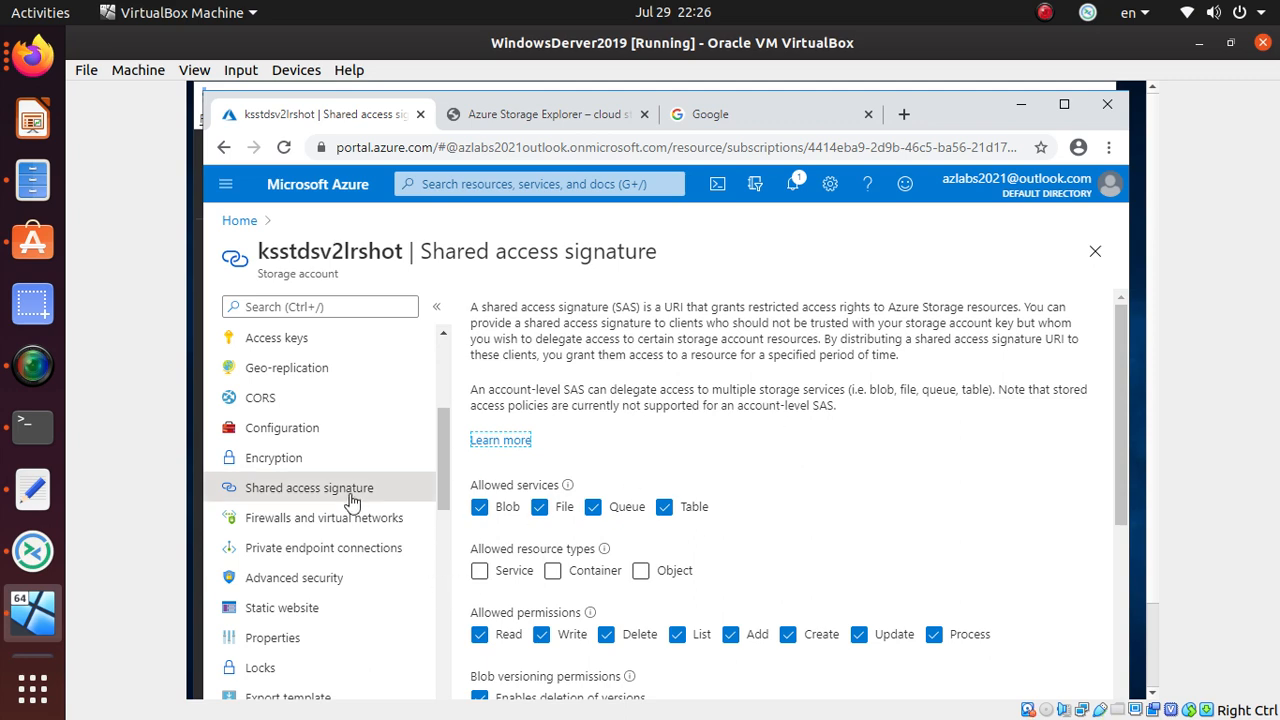
pyautogui.scroll(-2, 703, 510)
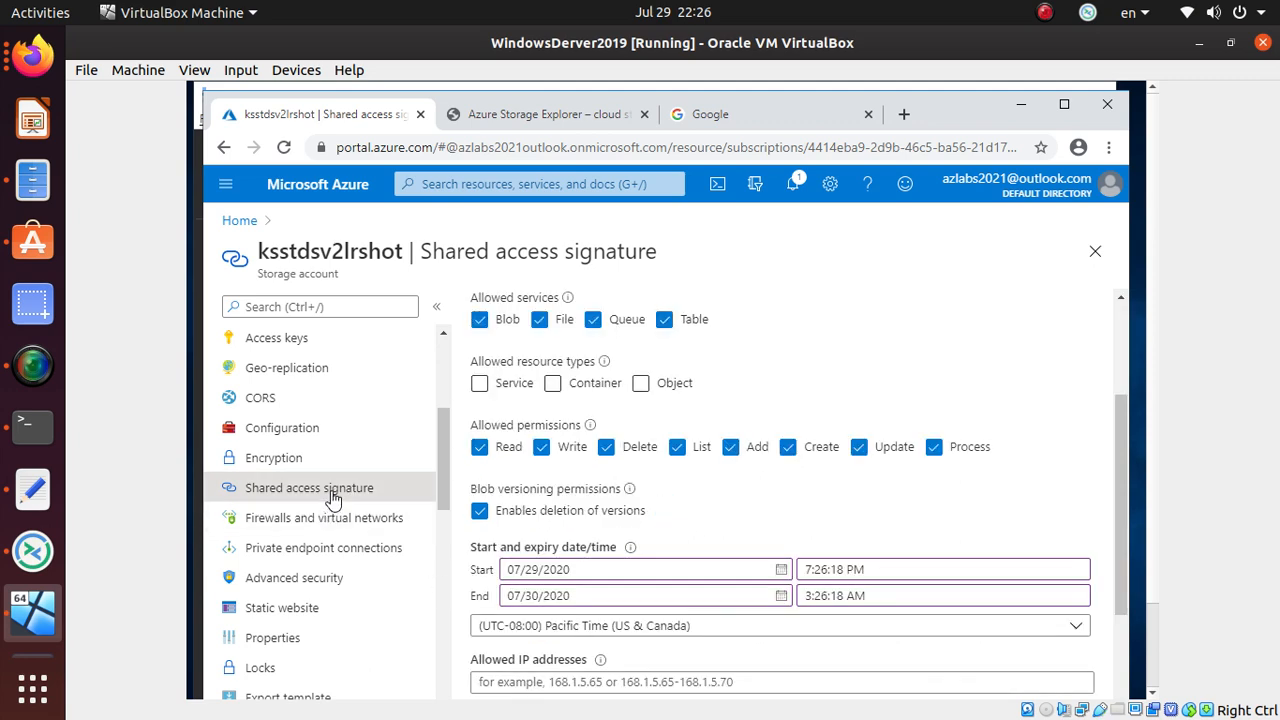
pyautogui.scroll(-3, 533, 585)
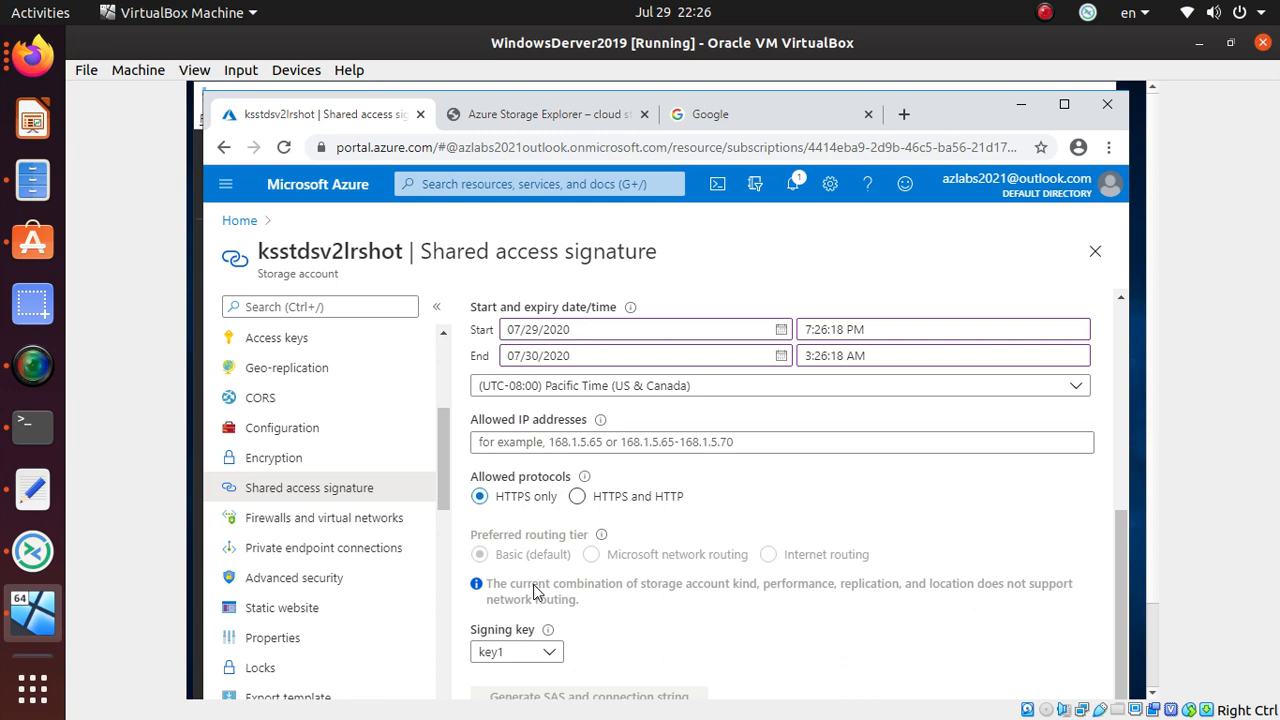
pyautogui.scroll(5, 603, 580)
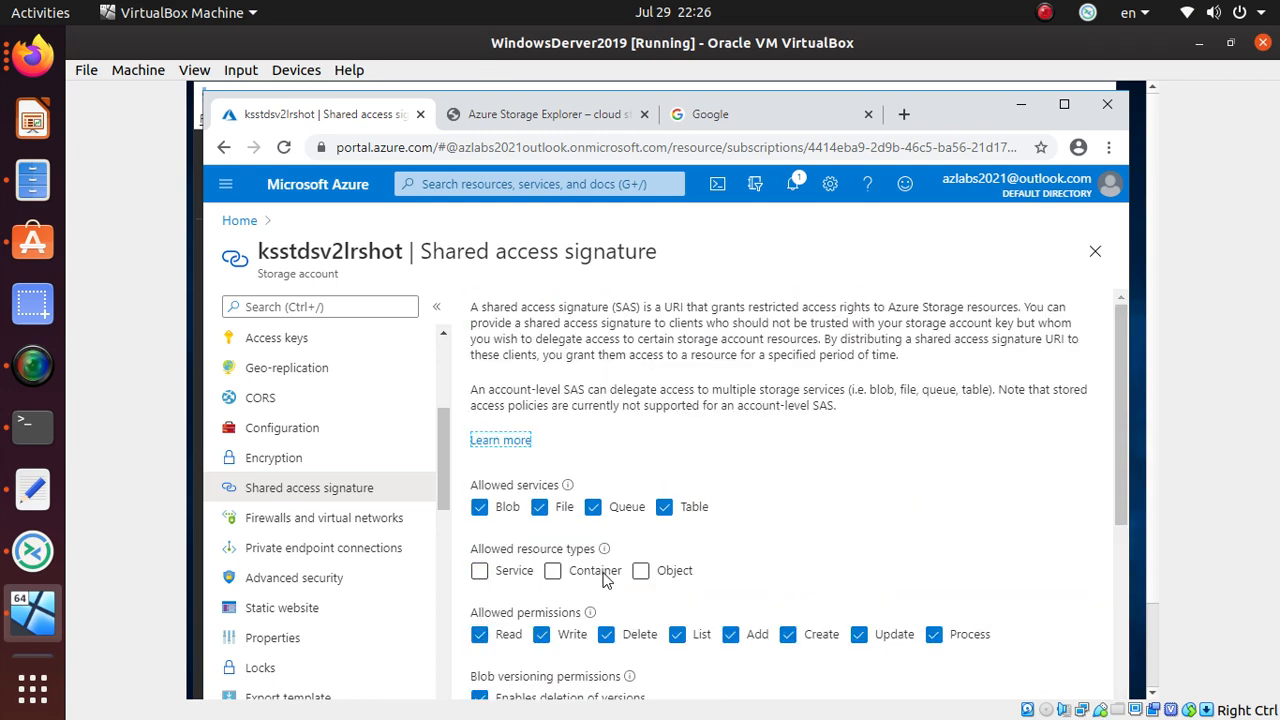
pyautogui.scroll(-1, 603, 580)
pyautogui.click(480, 478)
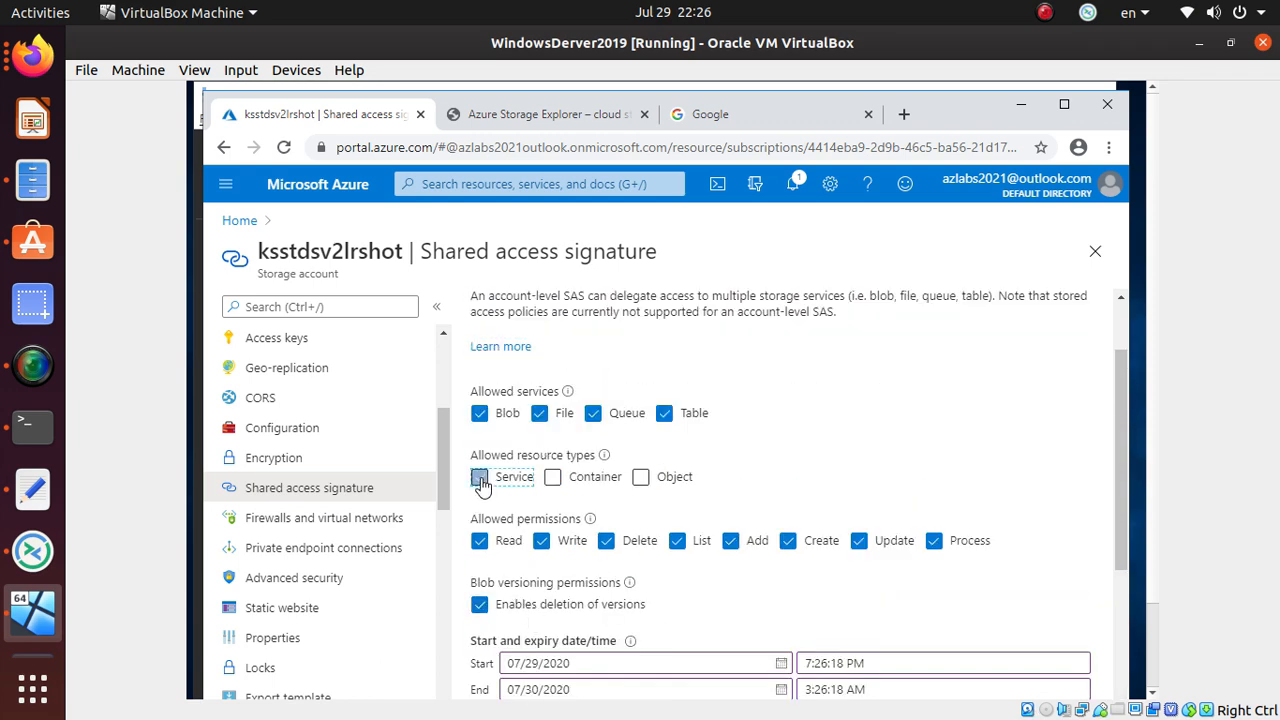
pyautogui.click(553, 478)
pyautogui.click(641, 478)
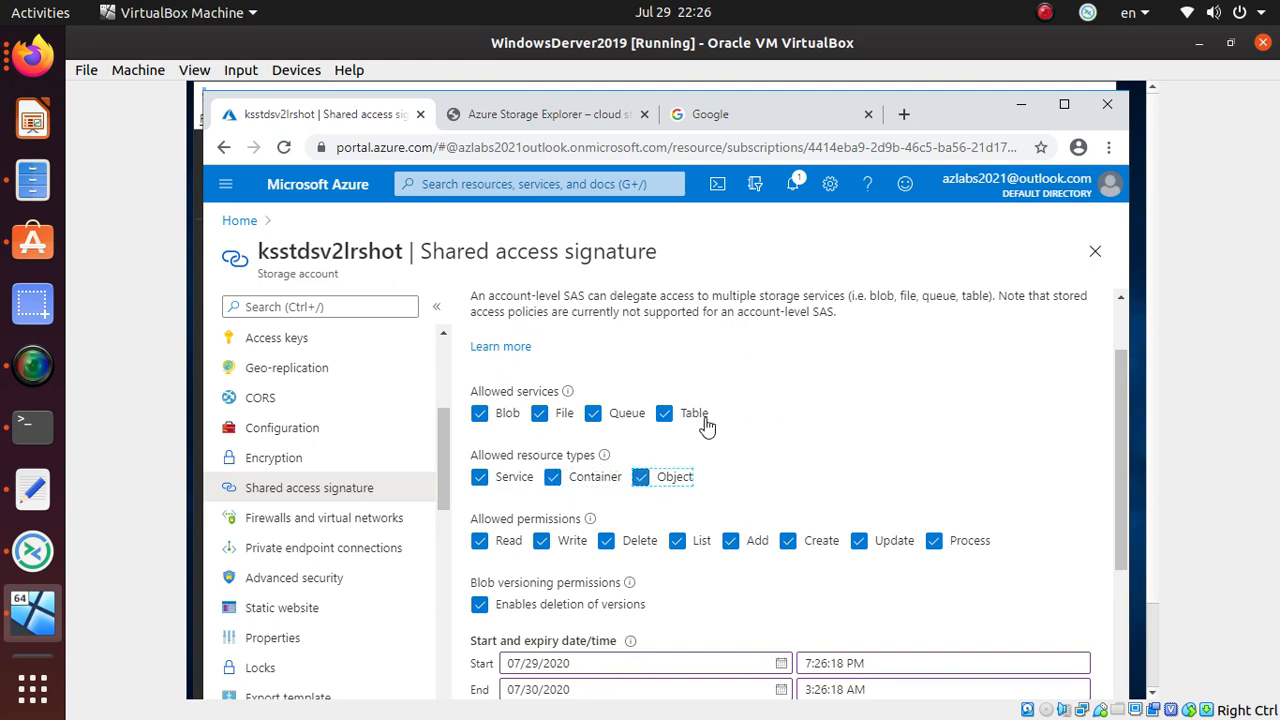
# - Set the SAS start date to 07/28/2020 and end date to 08/30/2020
pyautogui.scroll(-3, 966, 560)
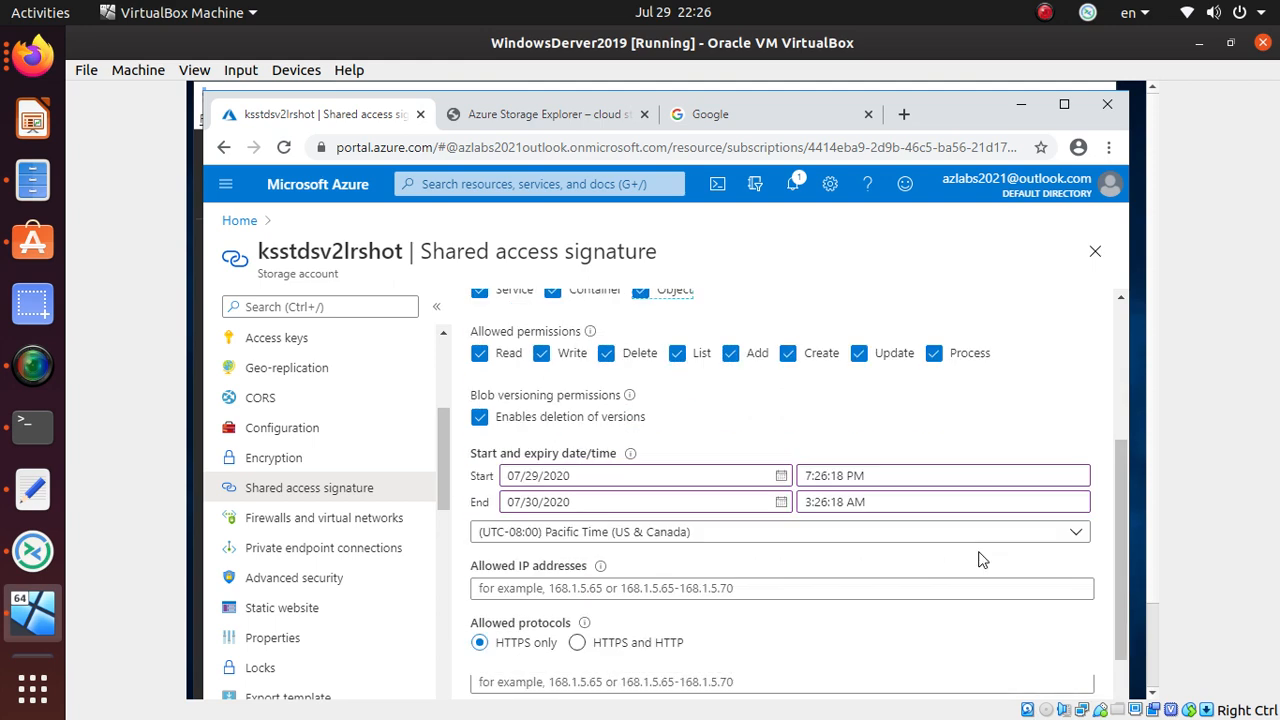
pyautogui.click(538, 382)
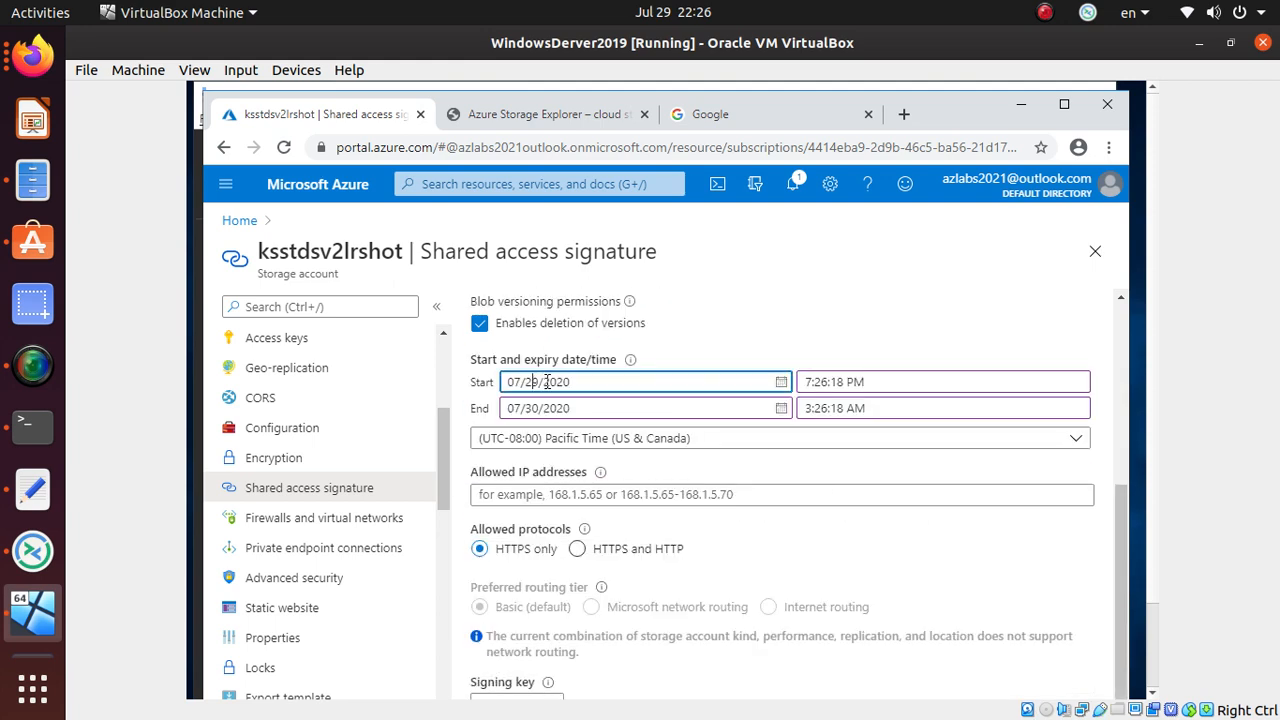
pyautogui.press('BackSpace')
pyautogui.write('8')
pyautogui.click(522, 406)
pyautogui.press('BackSpace')
pyautogui.write('8')
pyautogui.scroll(-1, 679, 422)
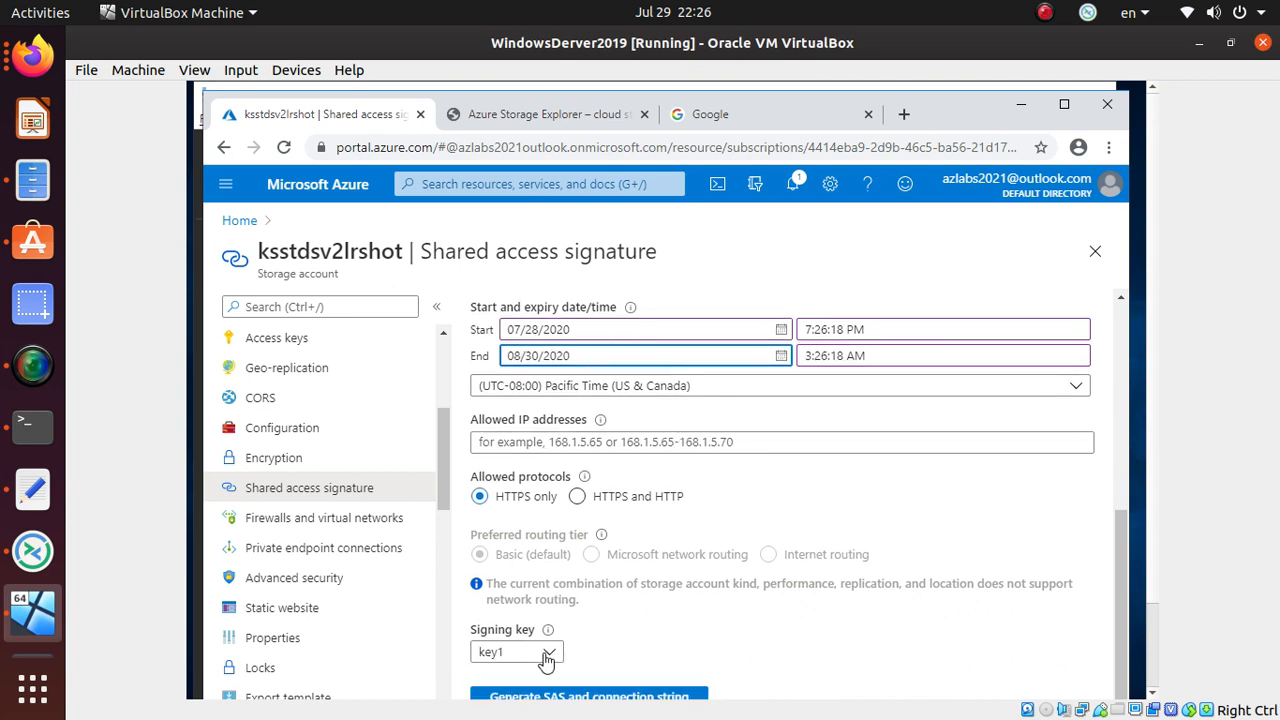
# - Generate the account SAS token, connection string and Blob, File, Queue and Table SAS URLs, and review them
pyautogui.click(650, 697)
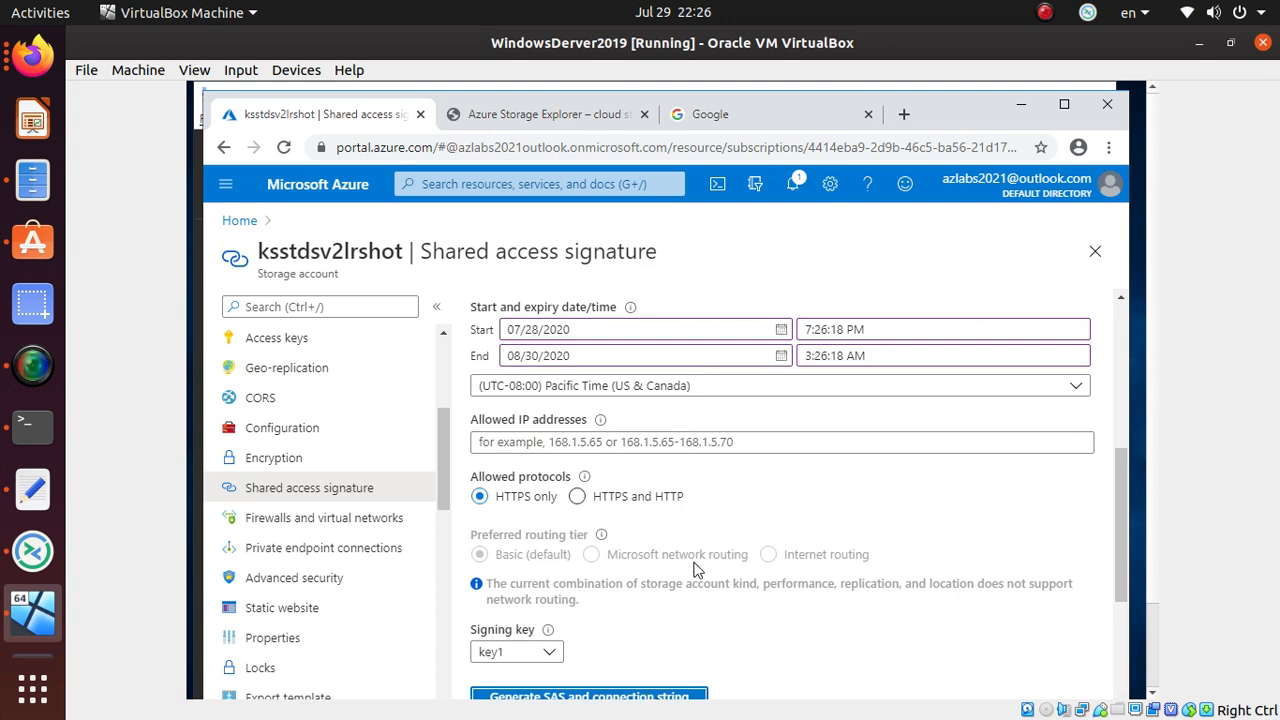
pyautogui.scroll(-5, 699, 570)
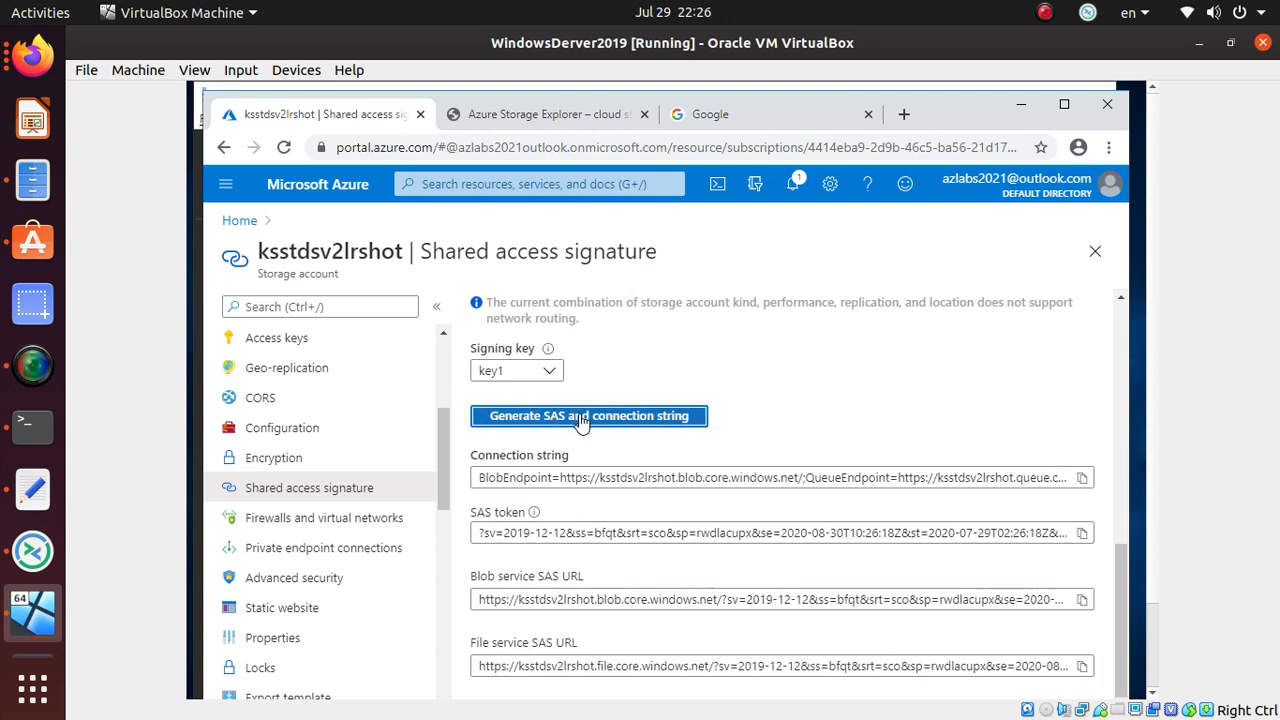
pyautogui.scroll(-1, 581, 420)
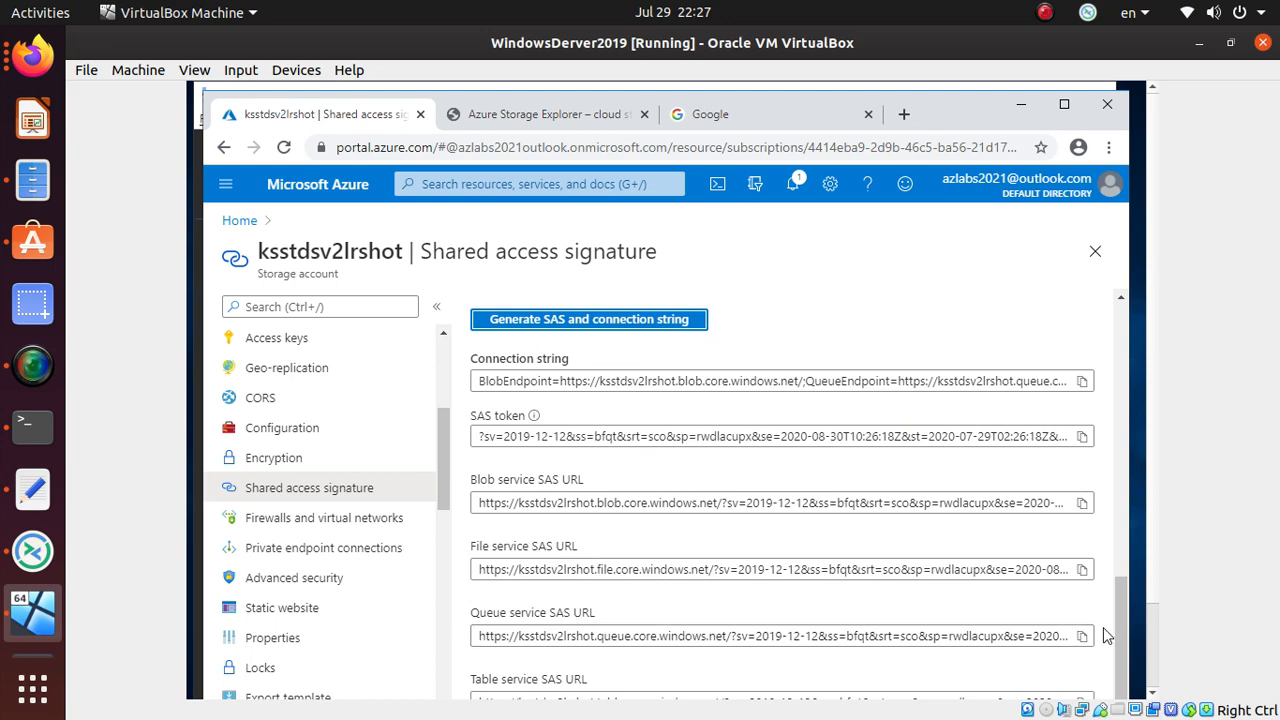
pyautogui.moveTo(1150, 107); pyautogui.dragTo(1141, 154)
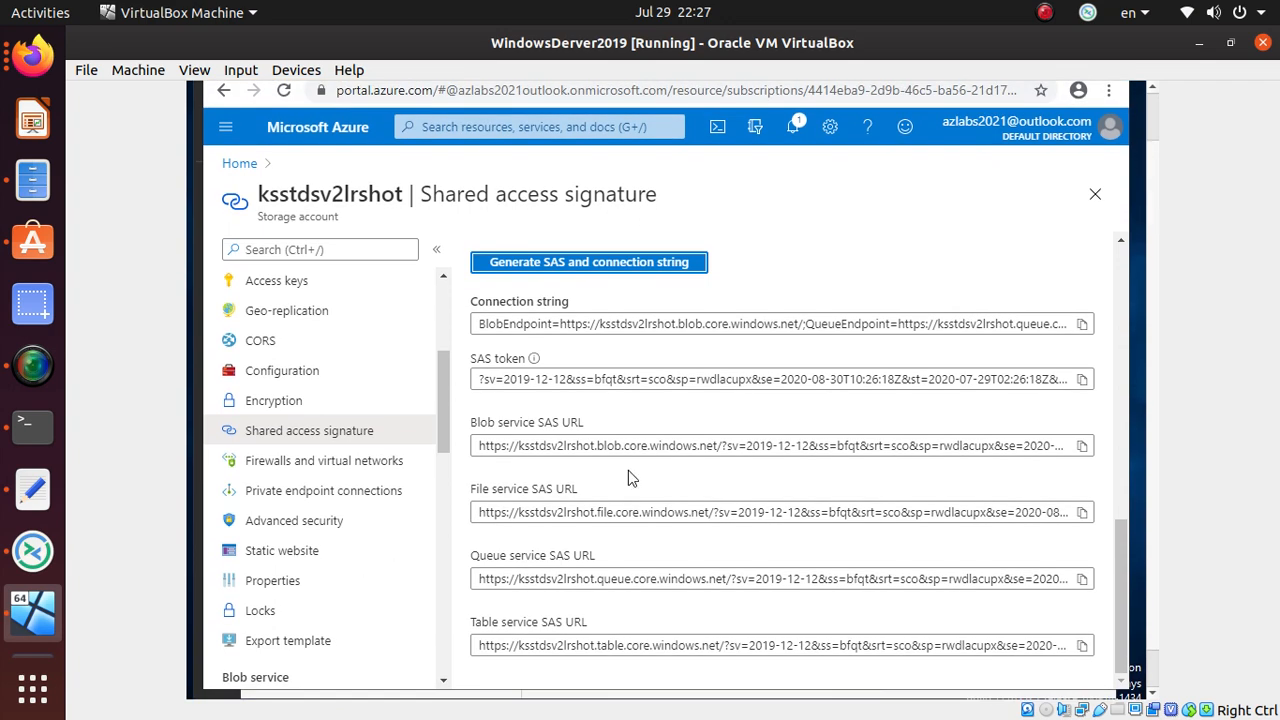
pyautogui.scroll(3, 628, 470)
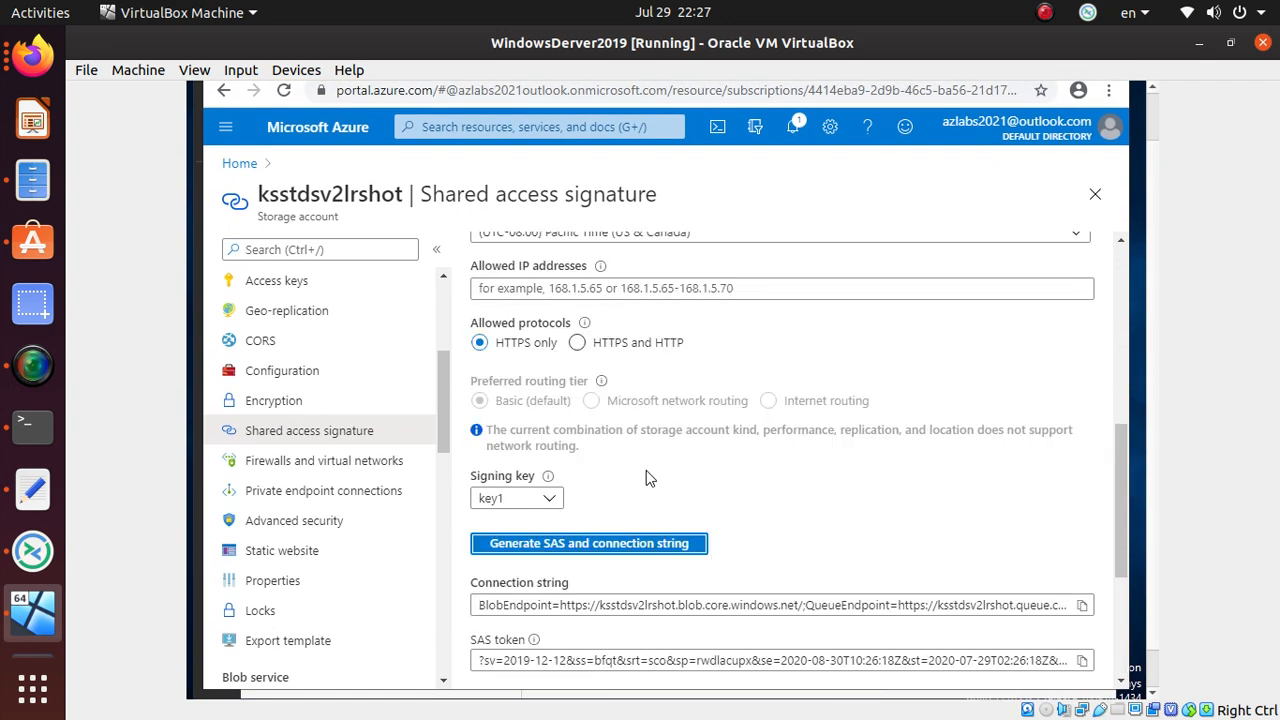
pyautogui.scroll(-3, 646, 477)
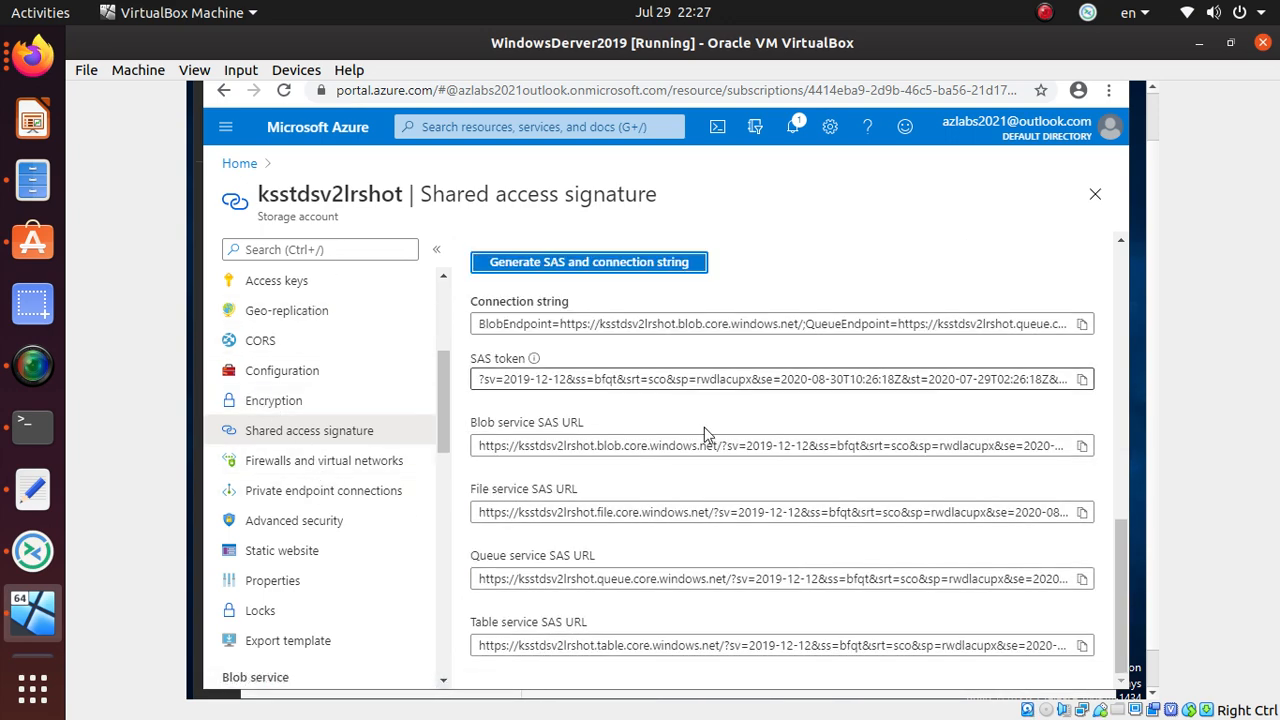
pyautogui.scroll(1, 296, 320)
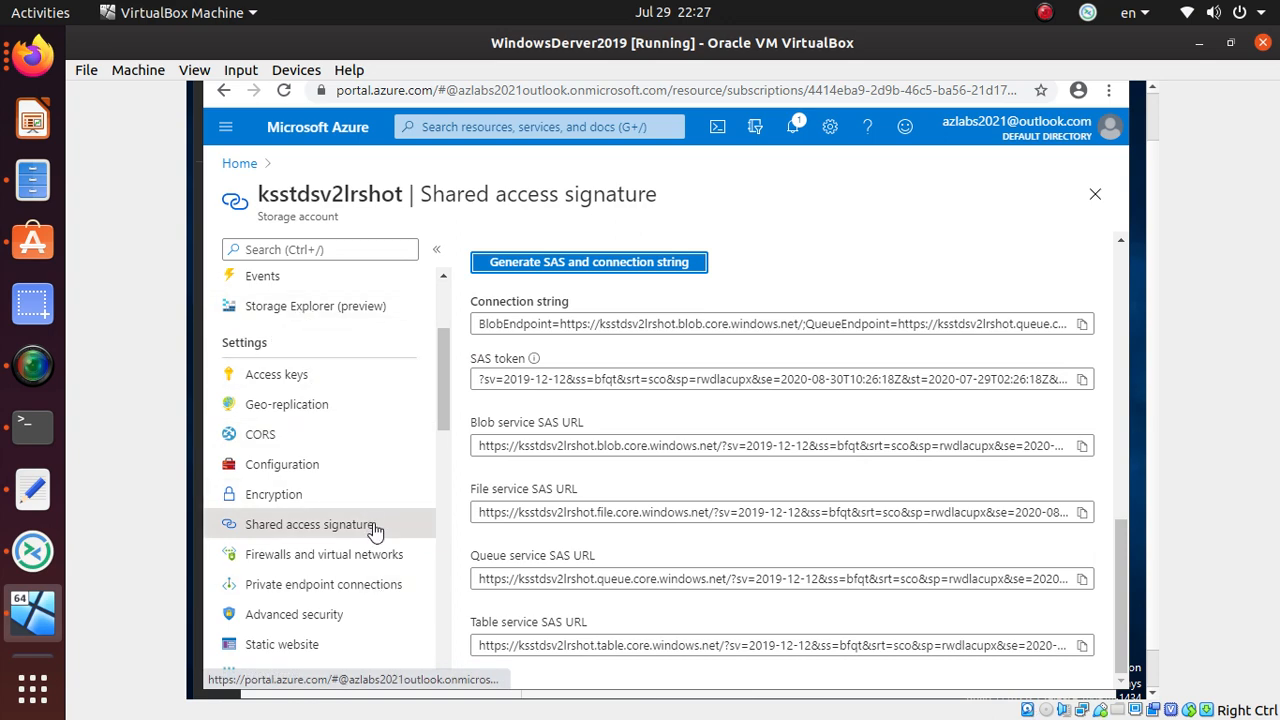
pyautogui.scroll(-1, 373, 530)
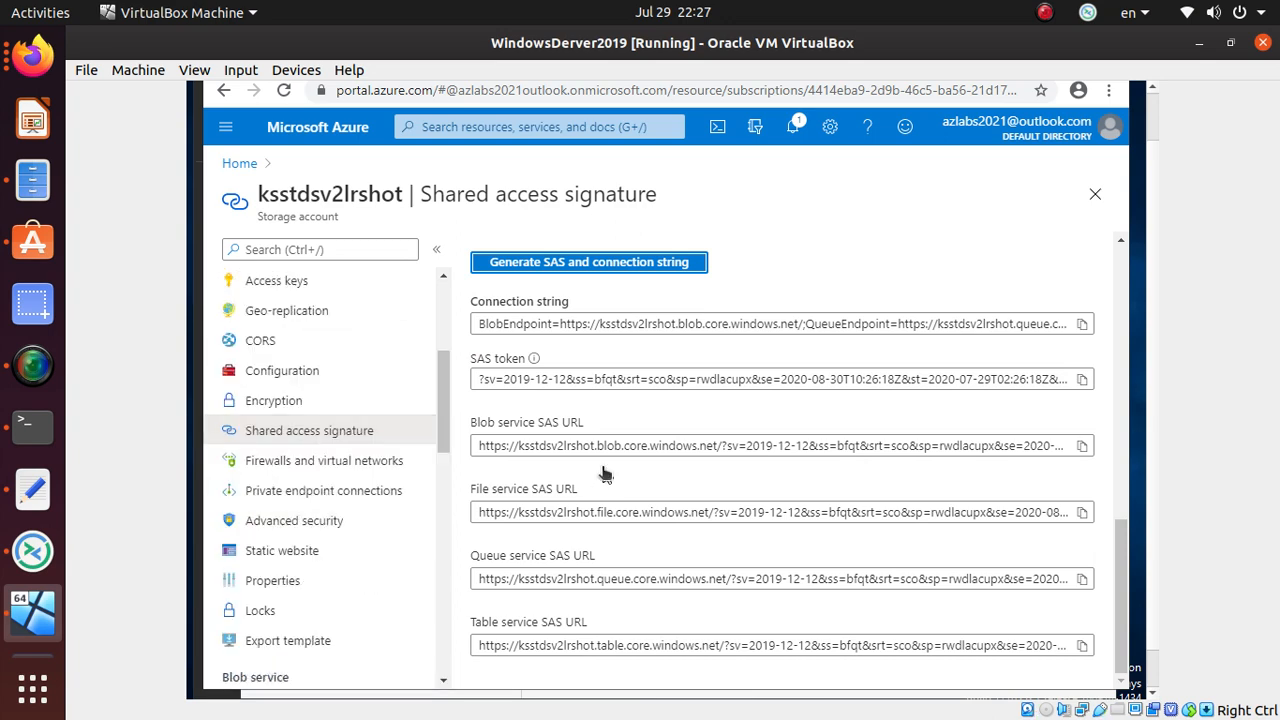
pyautogui.hotkey('alt', 'Tab')
pyautogui.hotkey('alt', 'Tab')
pyautogui.hotkey('alt', 'Tab')
pyautogui.hotkey('alt', 'Tab')
# - Dismiss the error details and the retention-policy error in Storage Explorer
pyautogui.hotkey('alt', 'Tab')
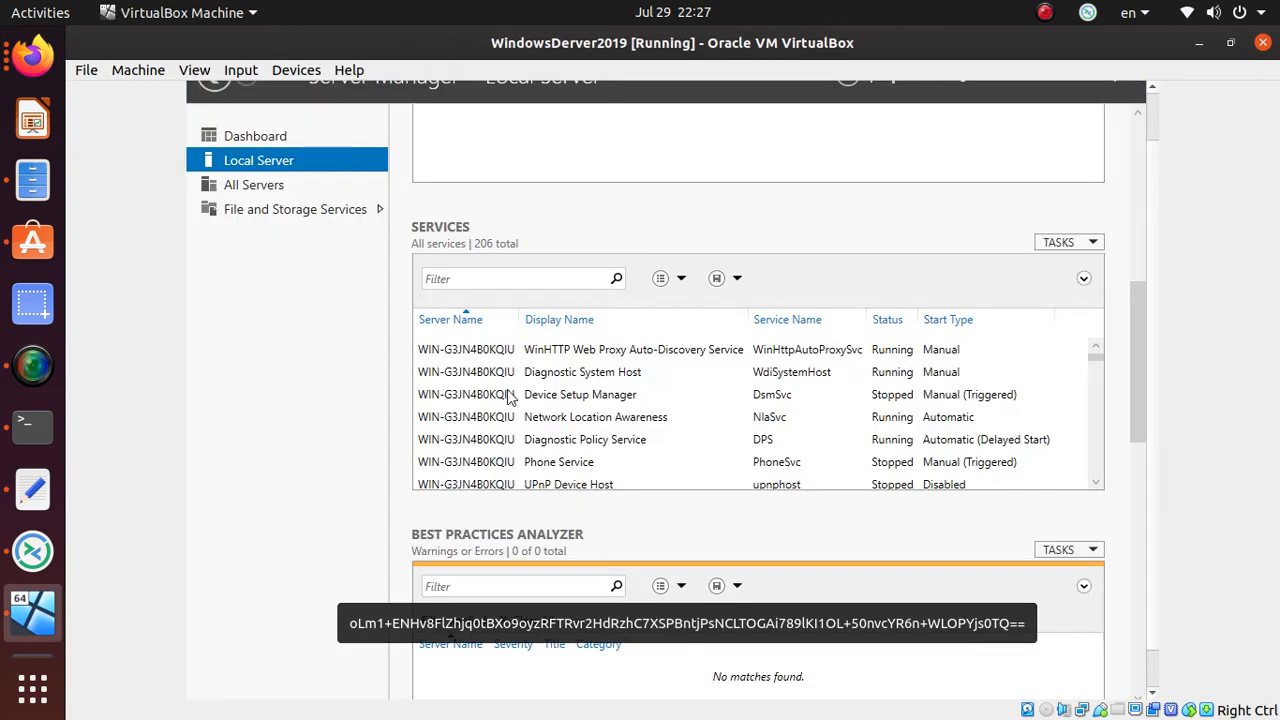
pyautogui.hotkey('alt', 'Tab')
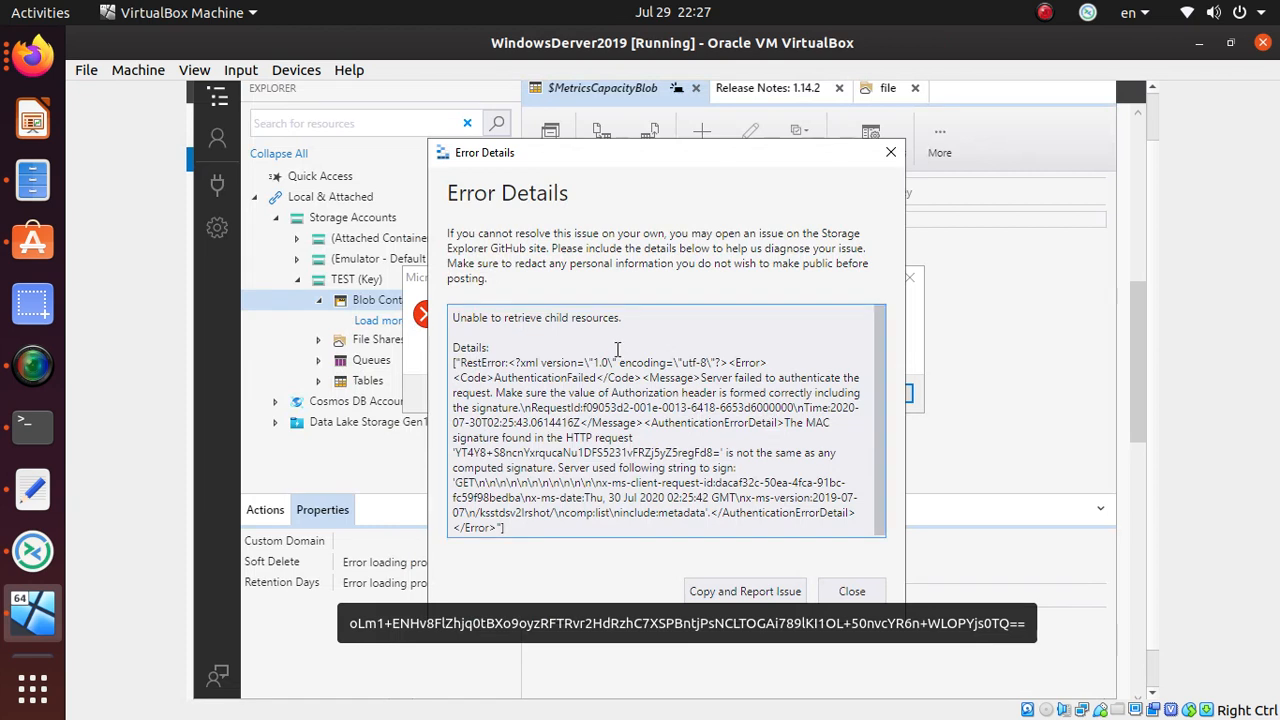
pyautogui.click(890, 152)
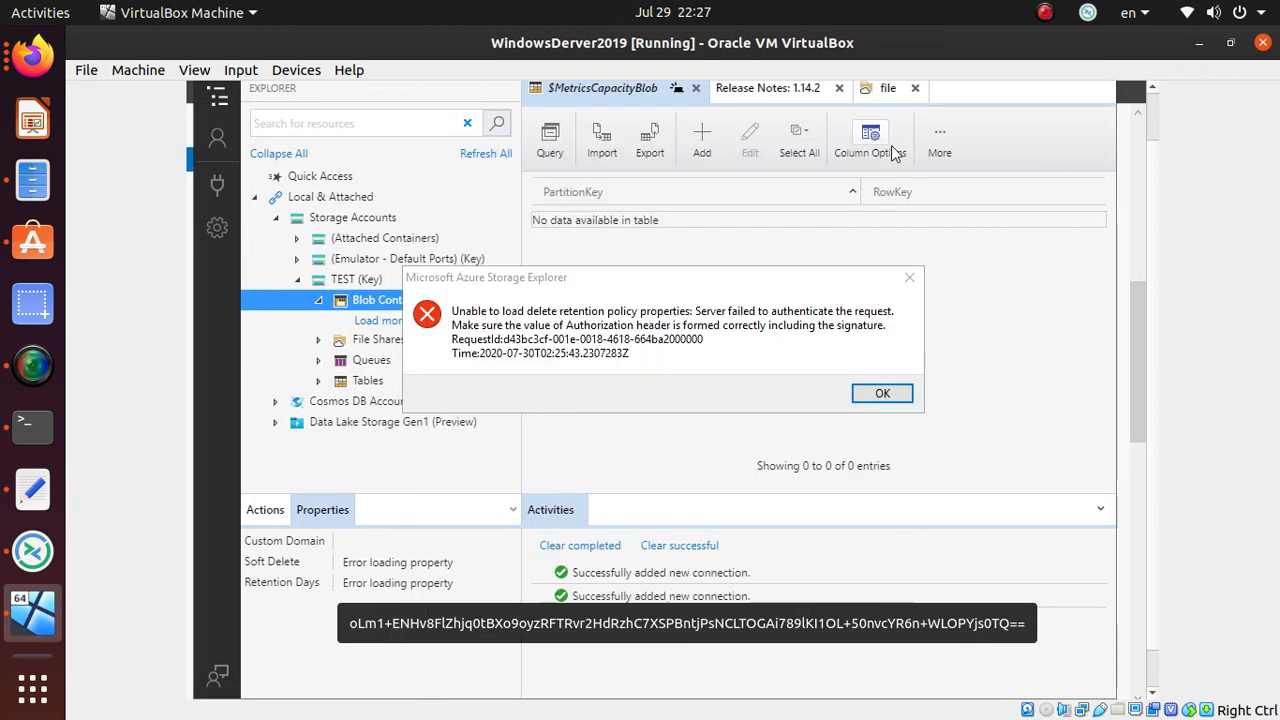
pyautogui.click(890, 395)
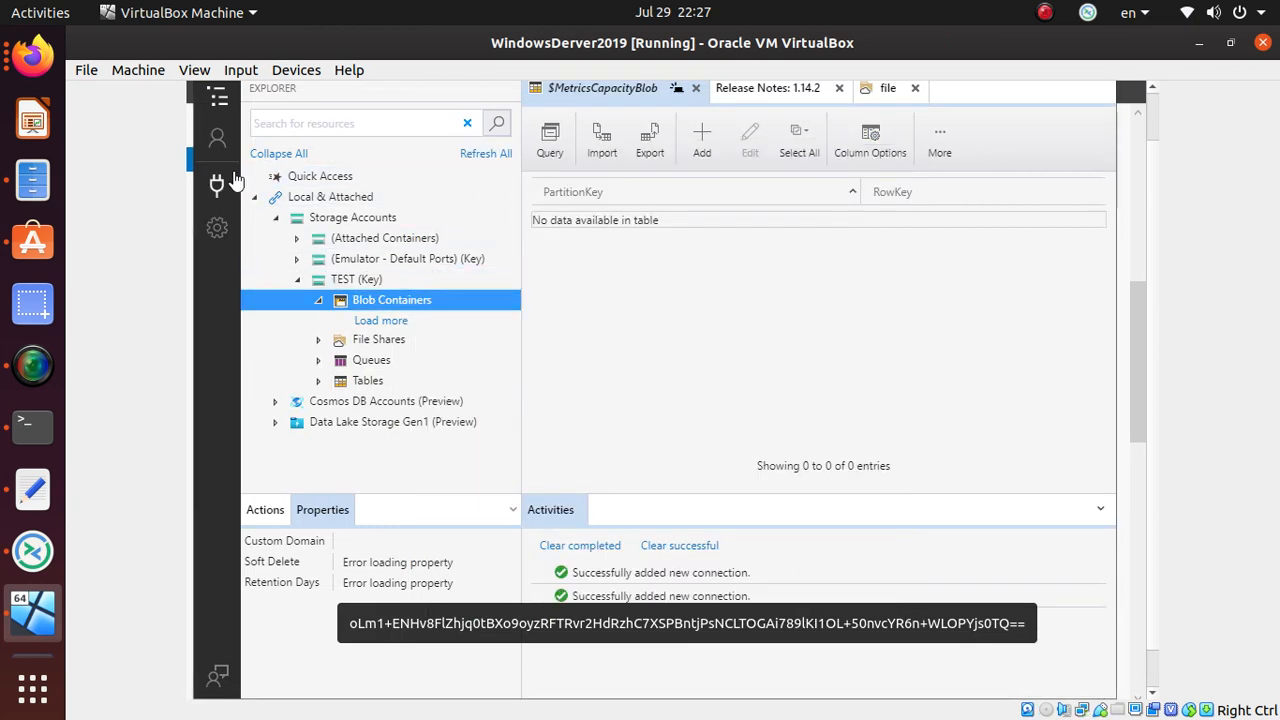
# - Start adding a connection via SAS URI, reaching the attach form's display name field
pyautogui.click(217, 142)
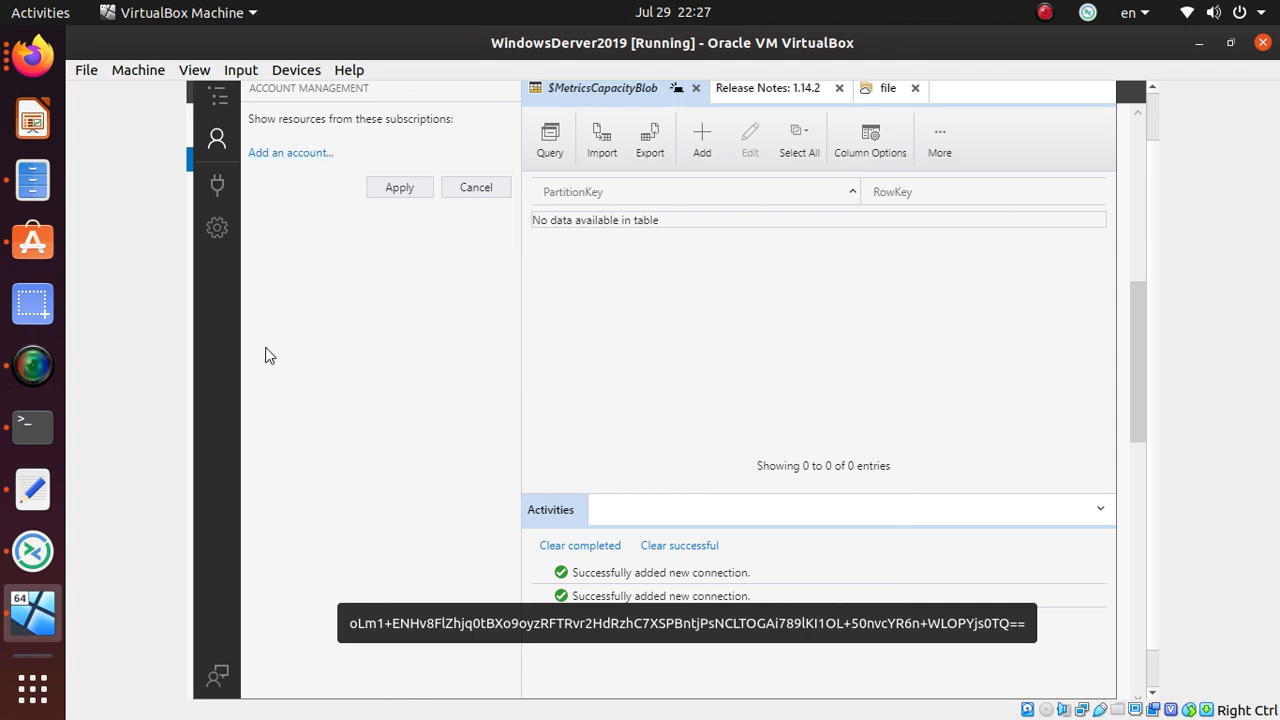
pyautogui.click(296, 160)
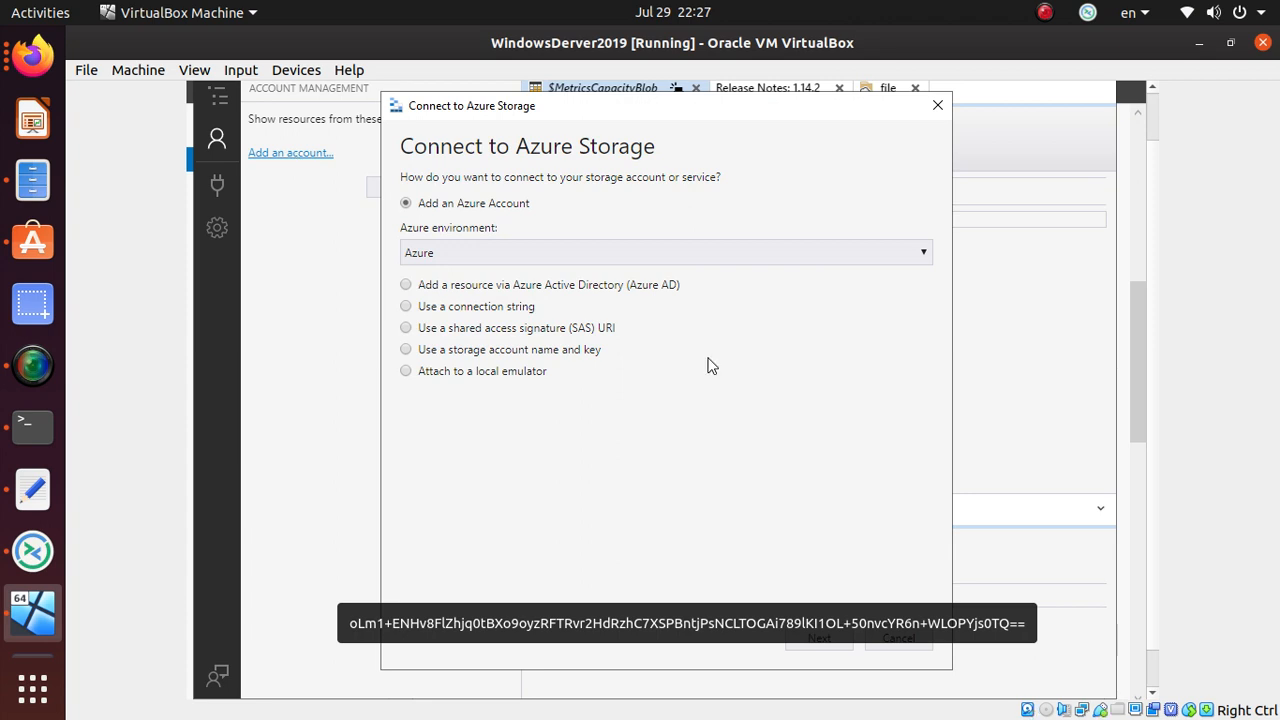
pyautogui.click(522, 330)
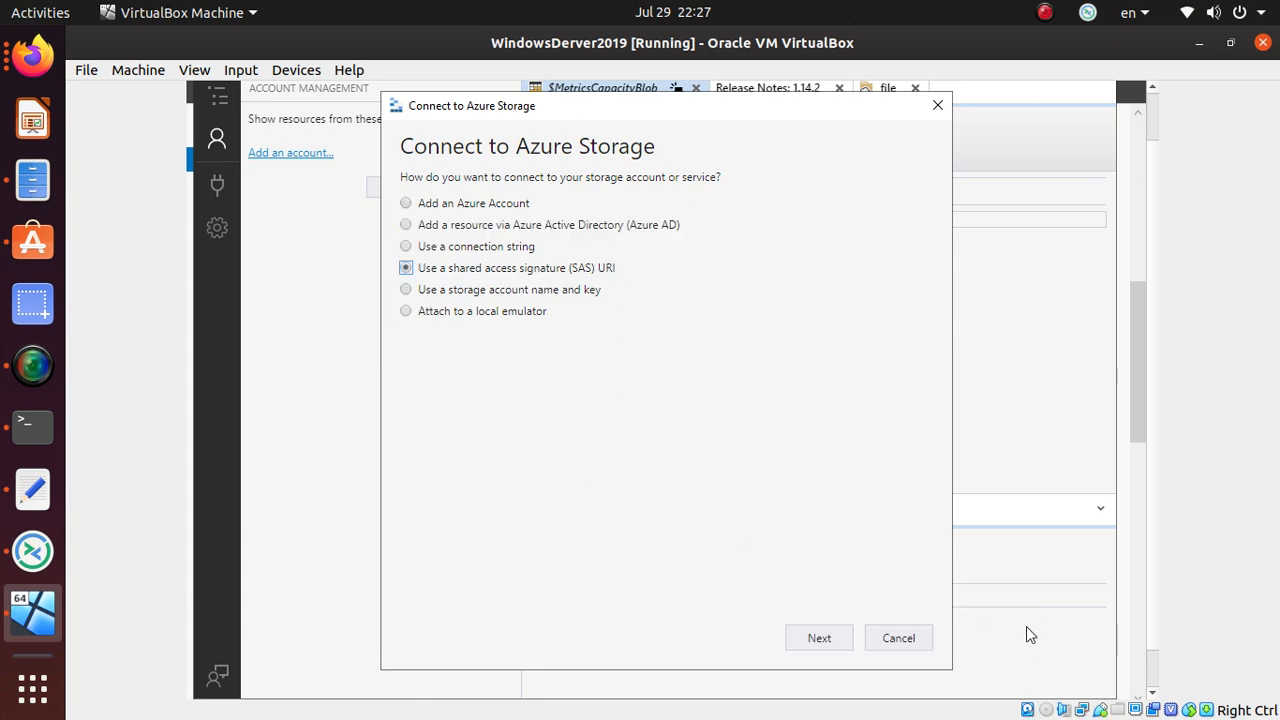
pyautogui.click(830, 645)
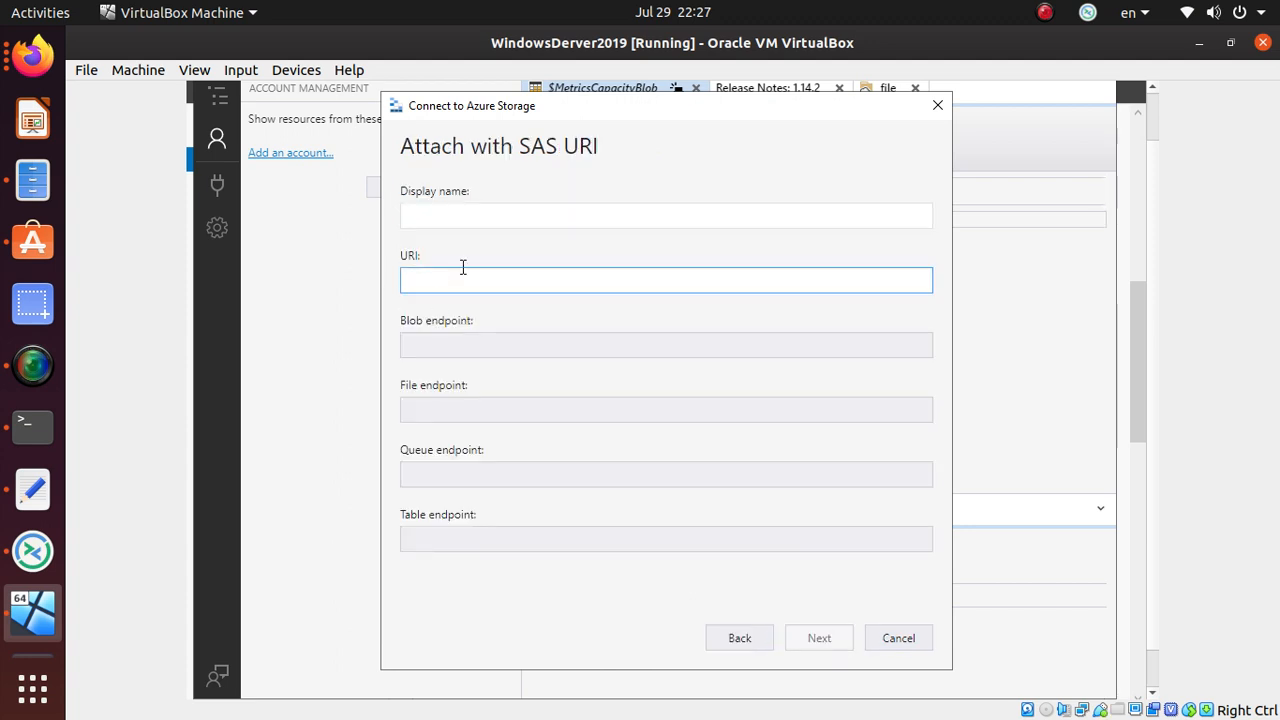
pyautogui.click(491, 216)
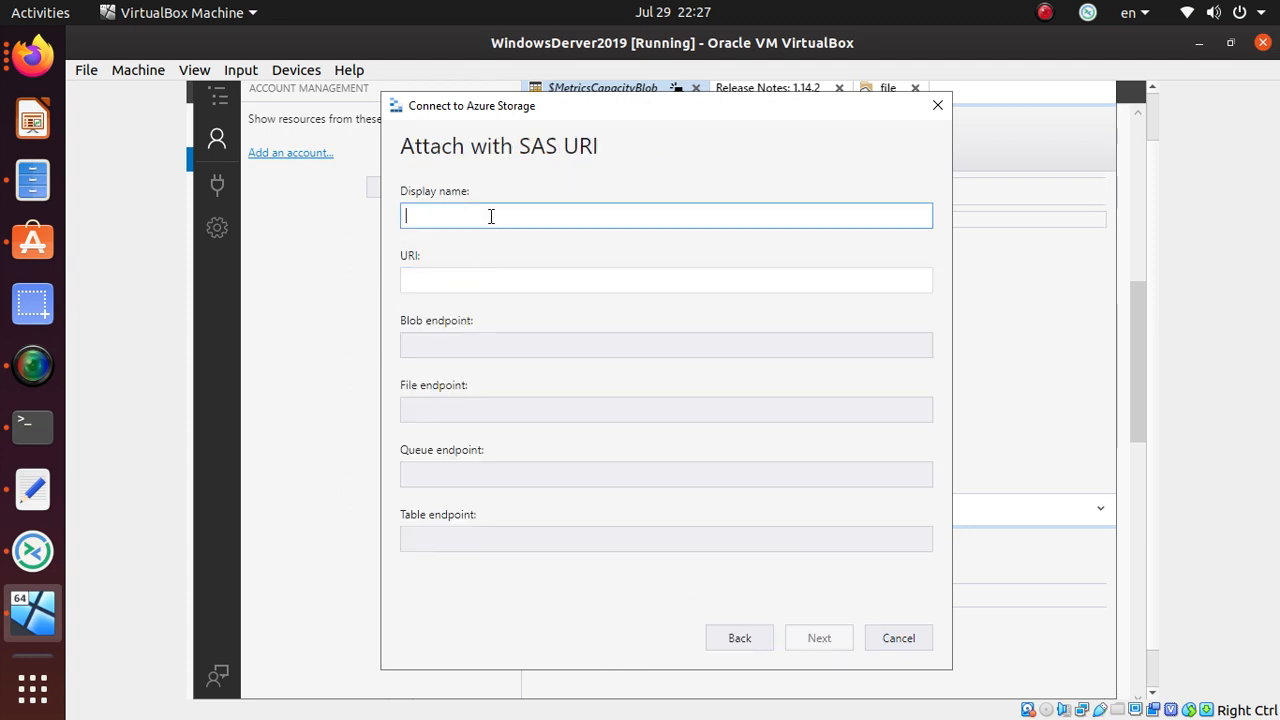
# - Complete the display name test2 and copy the File service SAS URL from the portal
pyautogui.write('2')
pyautogui.press('Tab')
pyautogui.hotkey('alt', 'Tab')
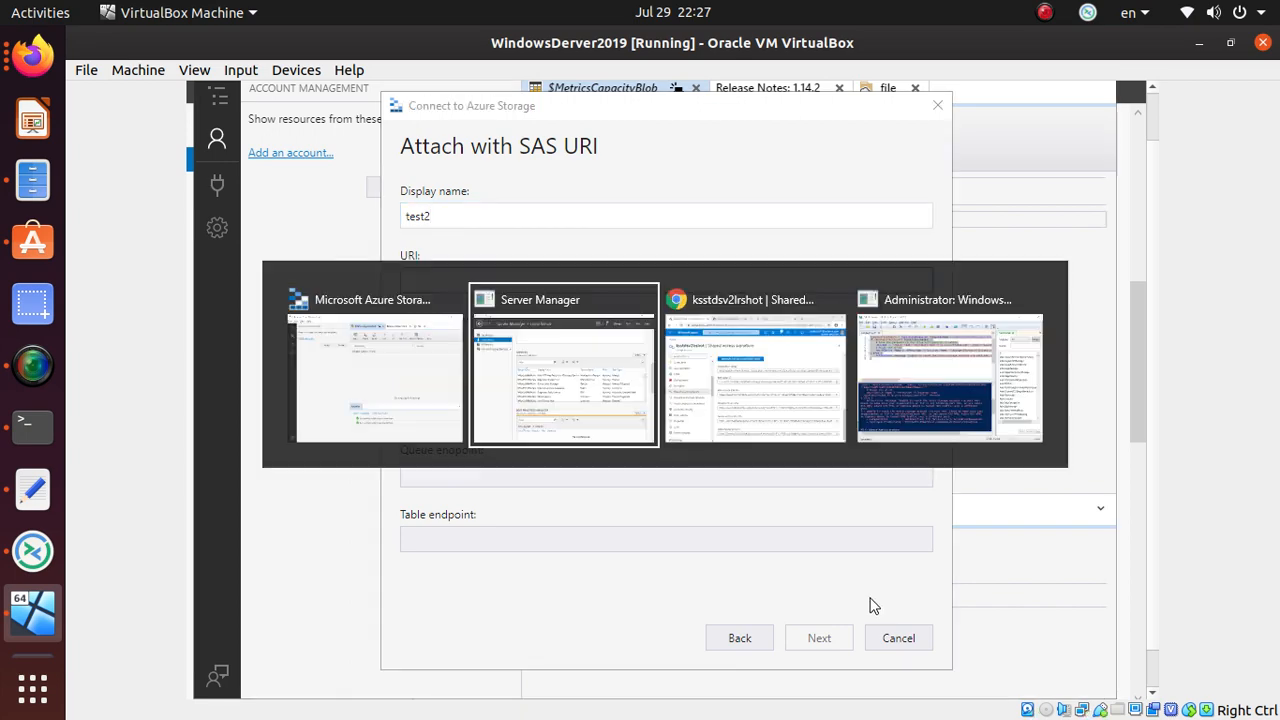
pyautogui.hotkey('alt', 'Tab')
pyautogui.hotkey('alt', 'Tab')
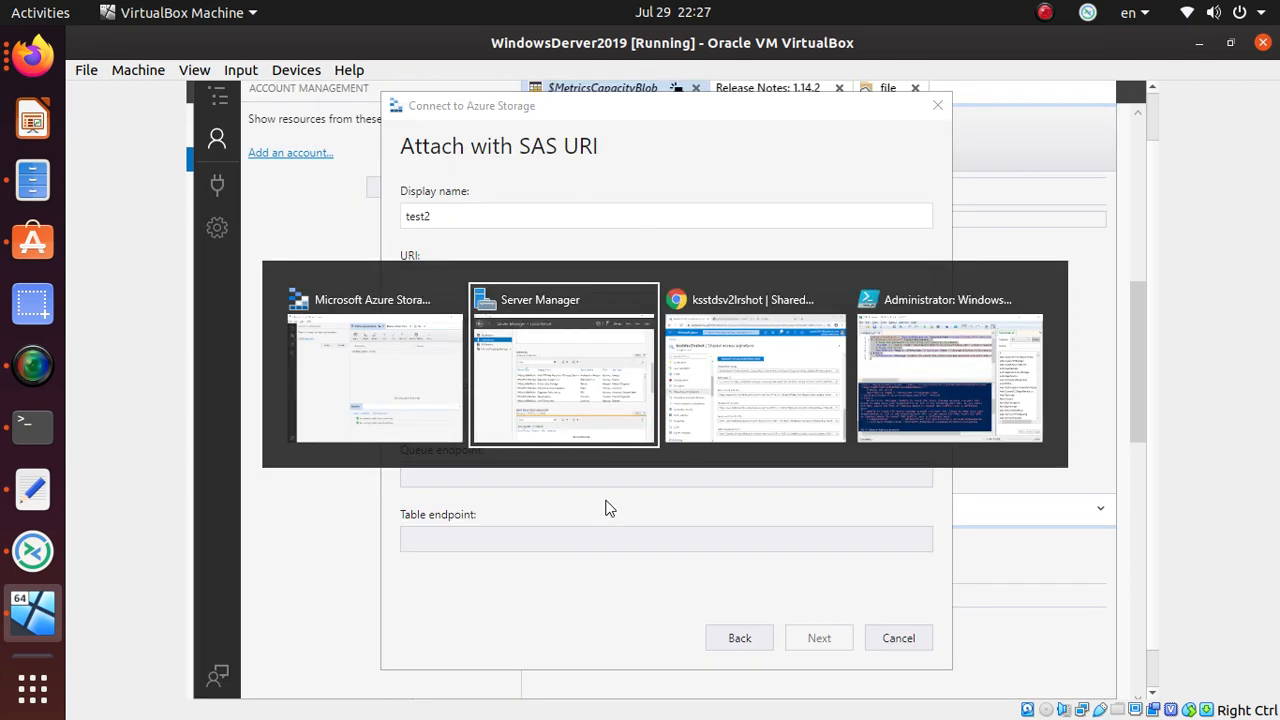
pyautogui.hotkey('alt', 'Tab')
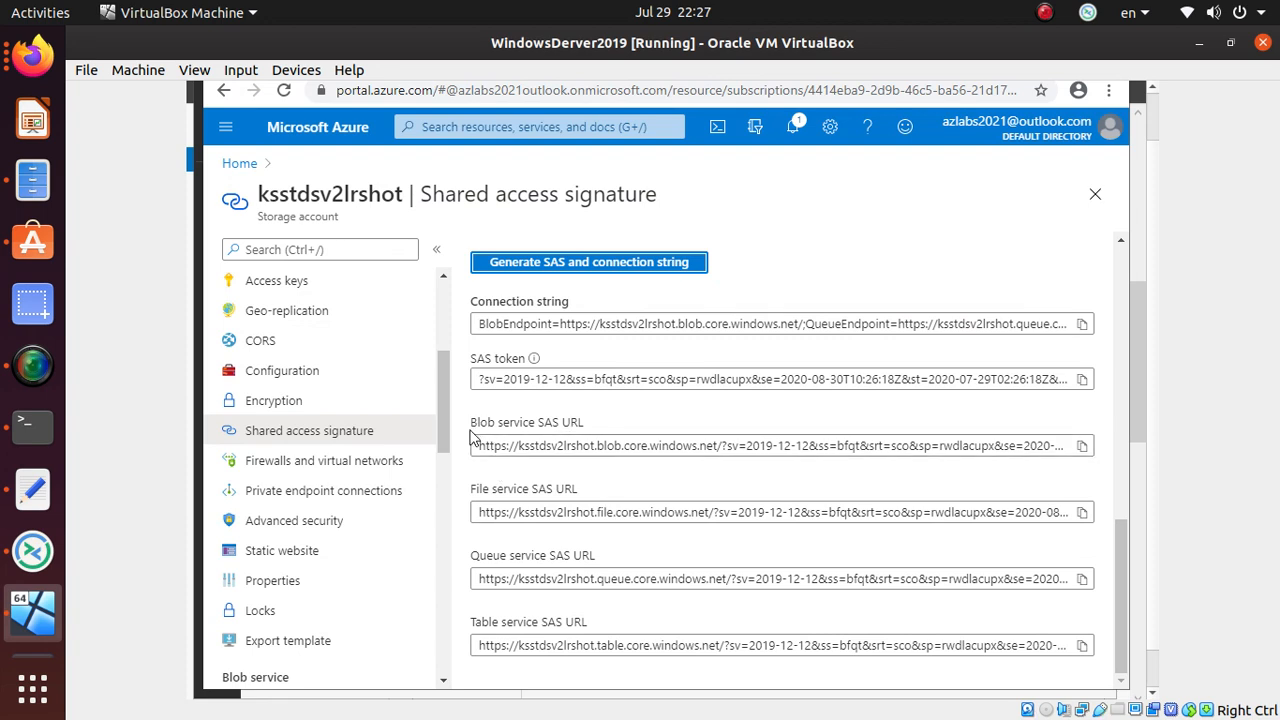
pyautogui.click(1082, 512)
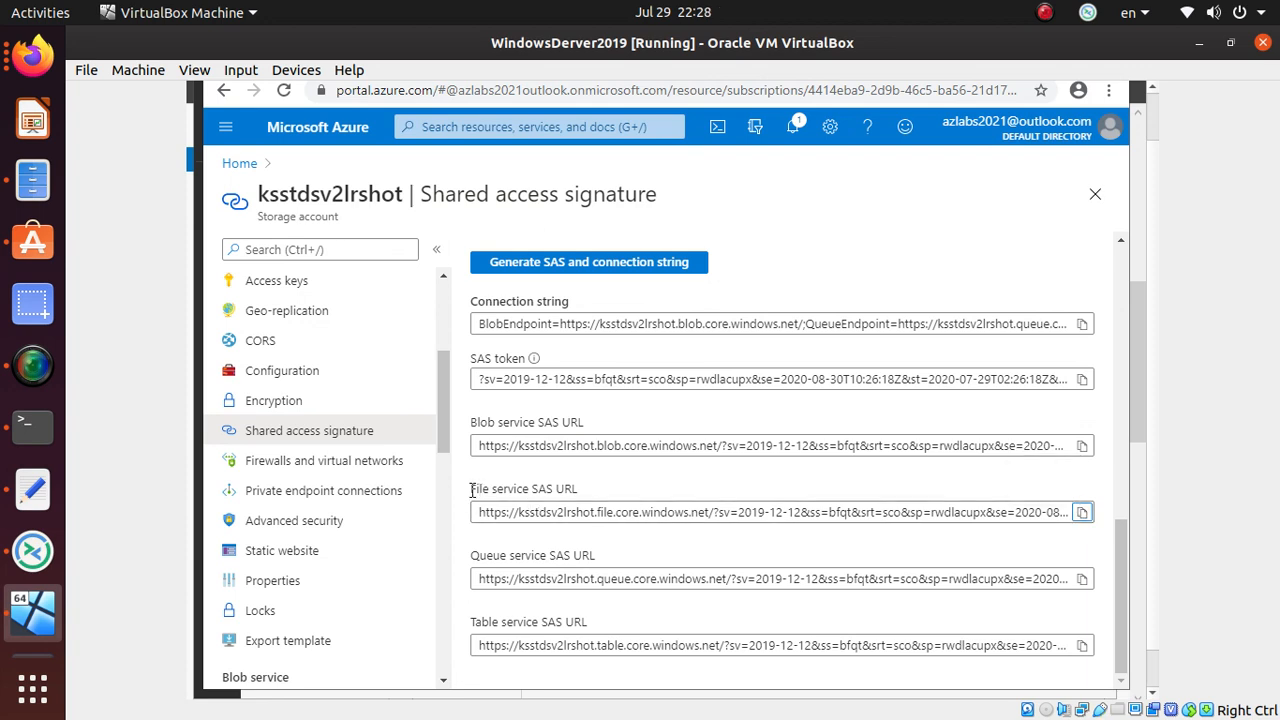
pyautogui.hotkey('alt', 'Tab')
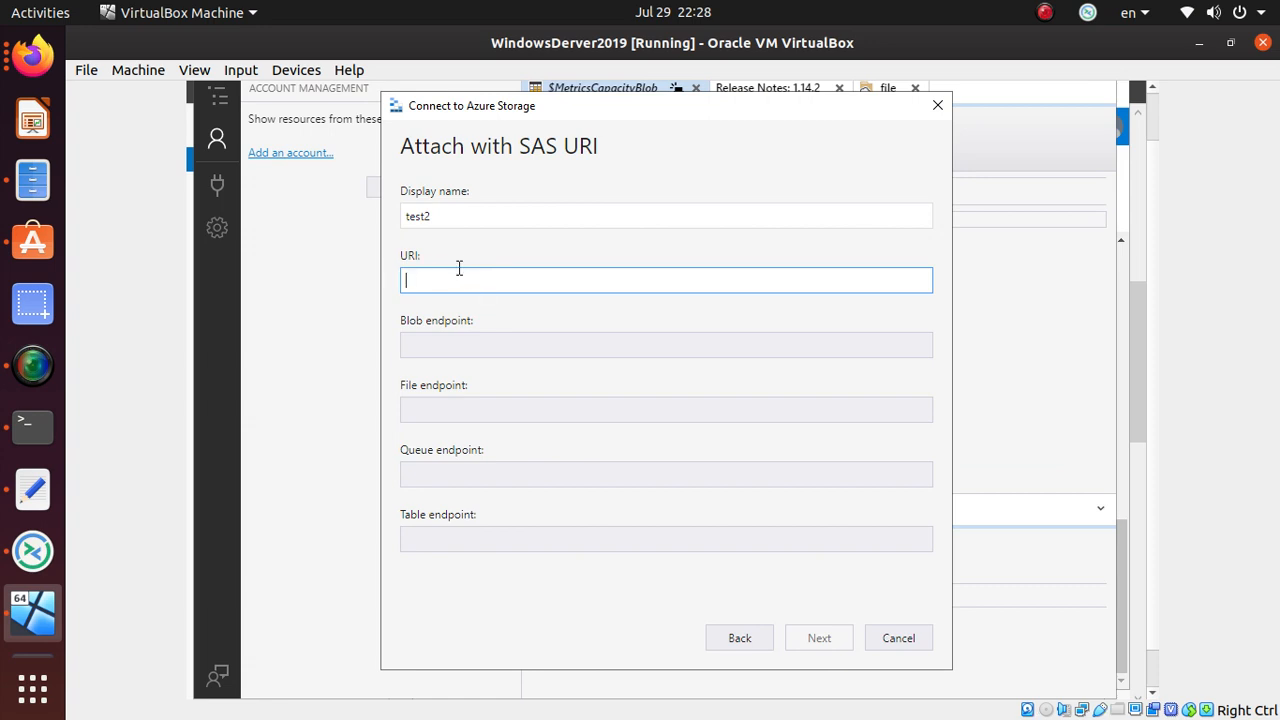
pyautogui.click(452, 338)
pyautogui.click(458, 273)
# - Regenerate the account SAS and connection string in the Azure Portal
pyautogui.hotkey('alt', 'Tab')
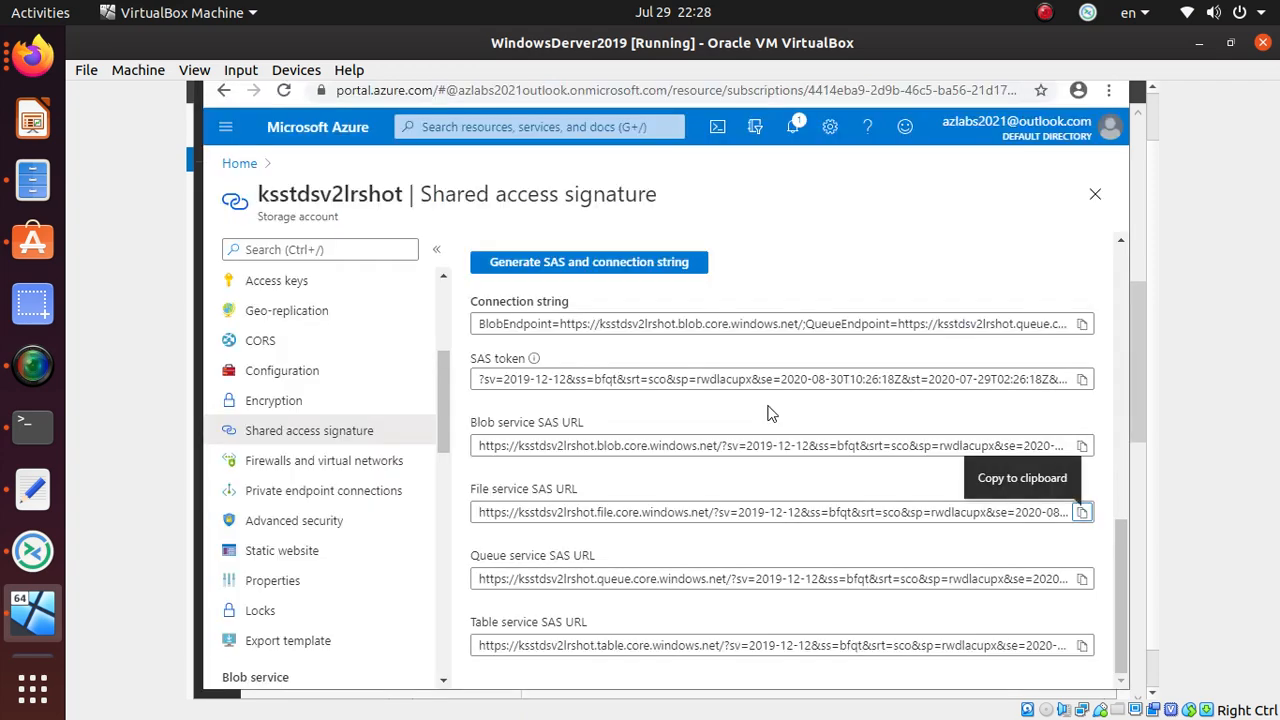
pyautogui.scroll(5, 588, 495)
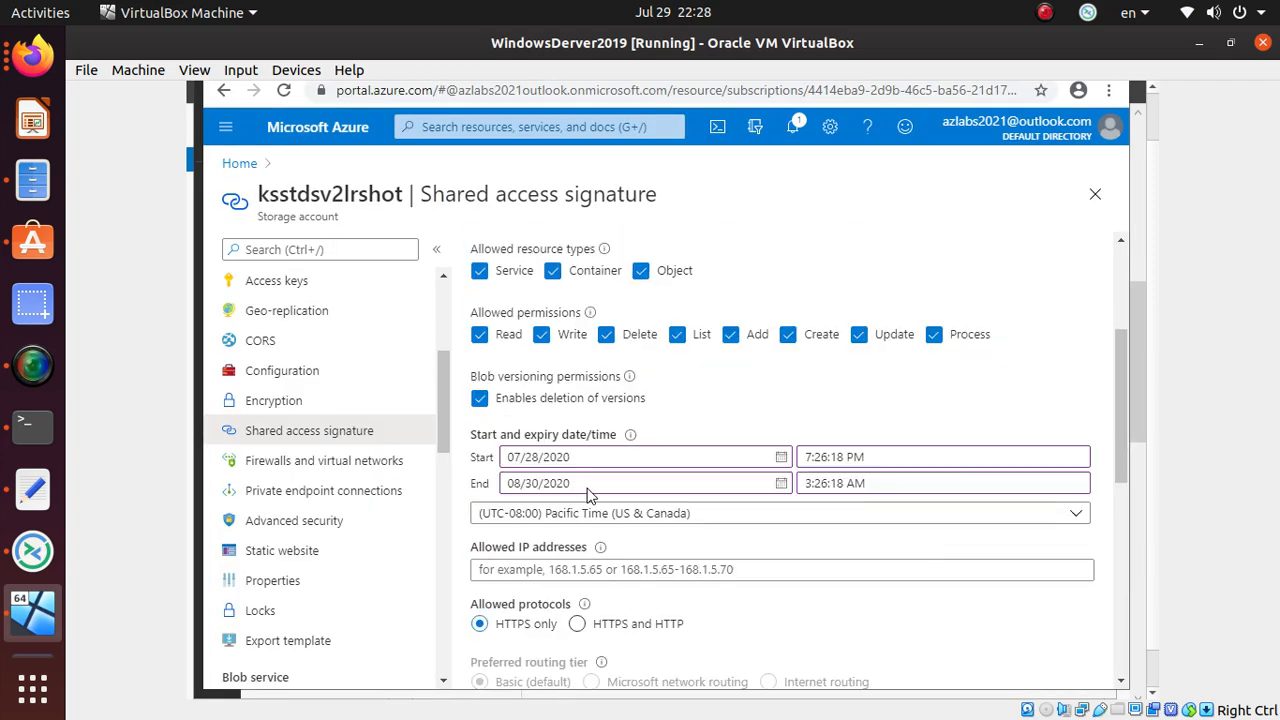
pyautogui.scroll(3, 588, 495)
pyautogui.scroll(-10, 590, 493)
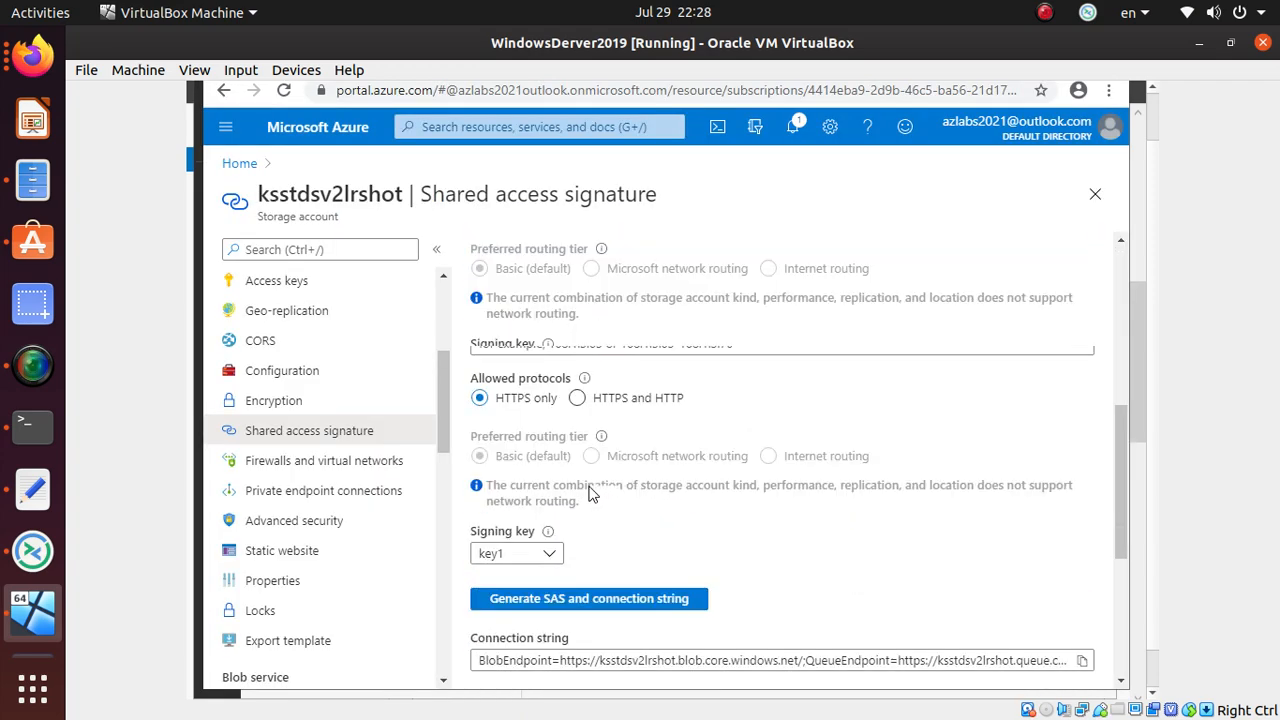
pyautogui.scroll(-3, 588, 494)
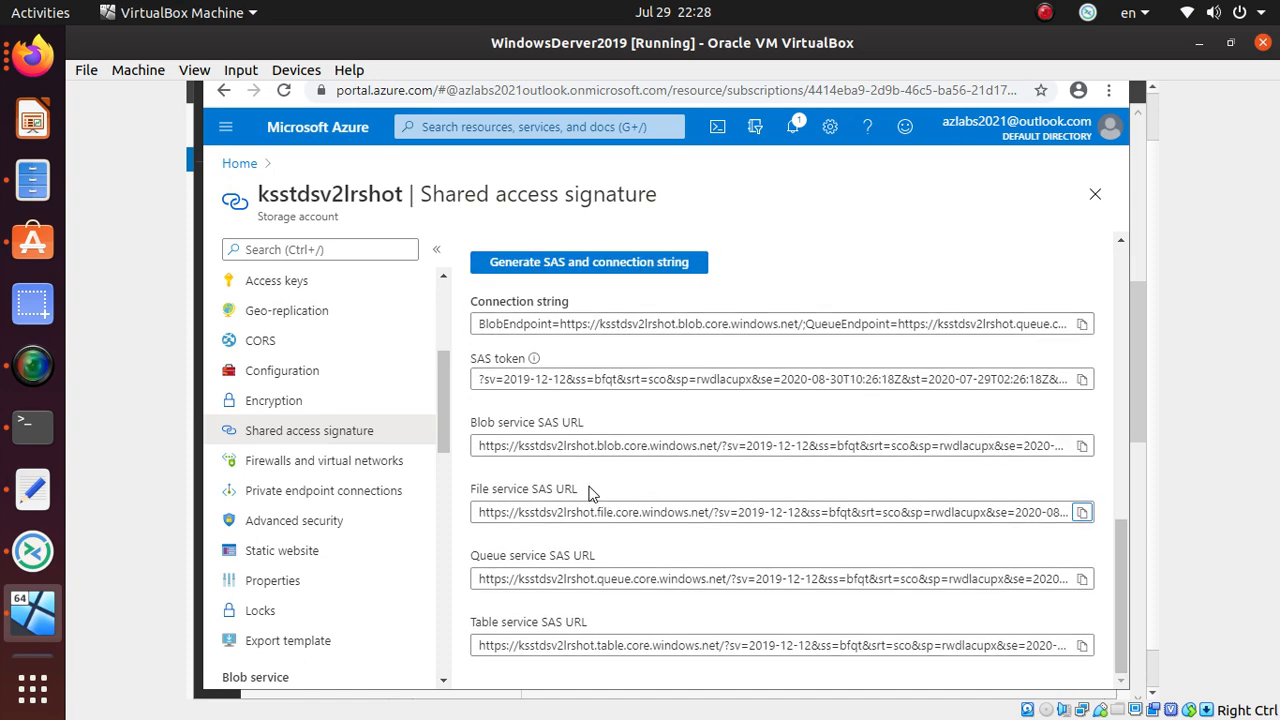
pyautogui.scroll(5, 588, 493)
pyautogui.scroll(3, 590, 485)
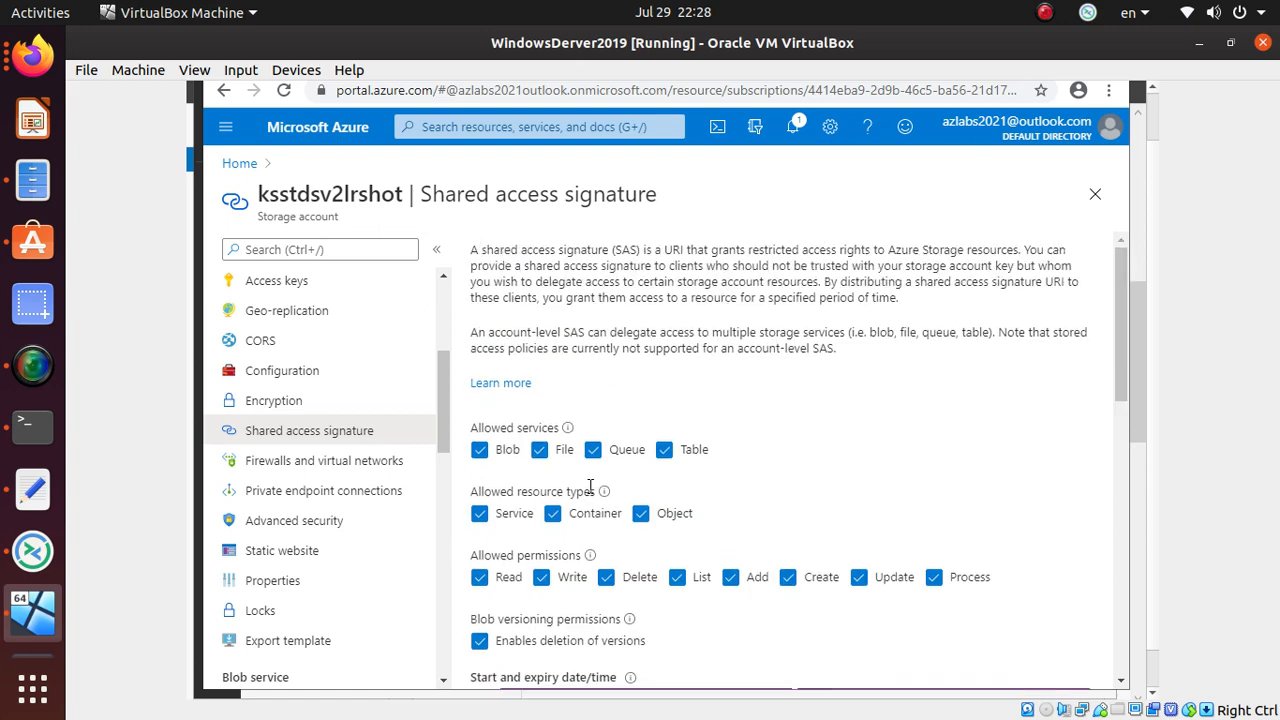
pyautogui.scroll(-10, 588, 486)
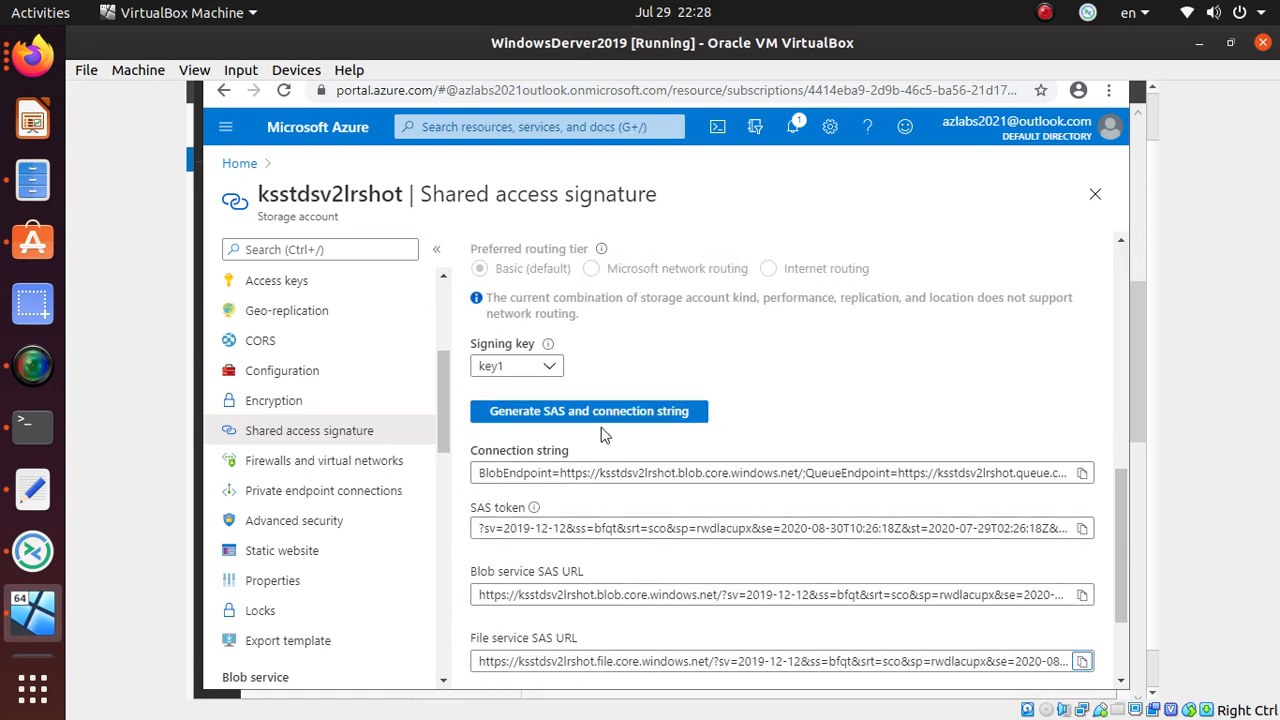
pyautogui.click(623, 413)
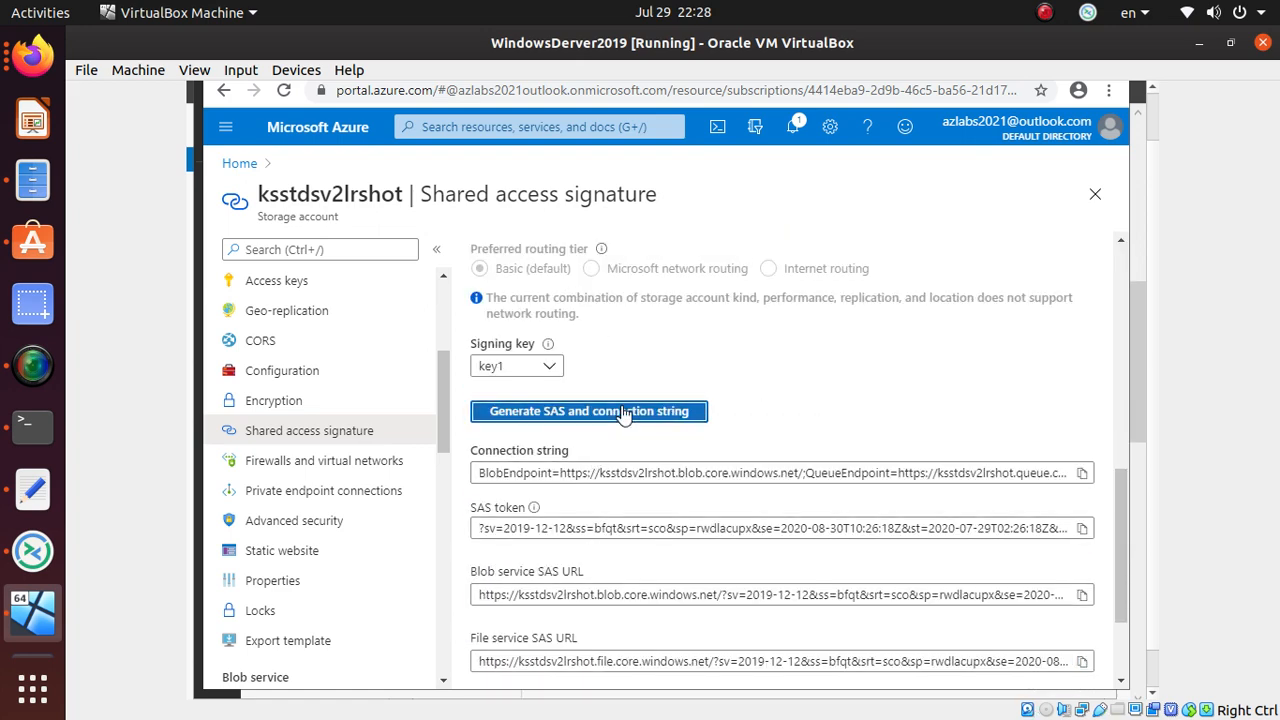
pyautogui.hotkey('alt', 'Tab')
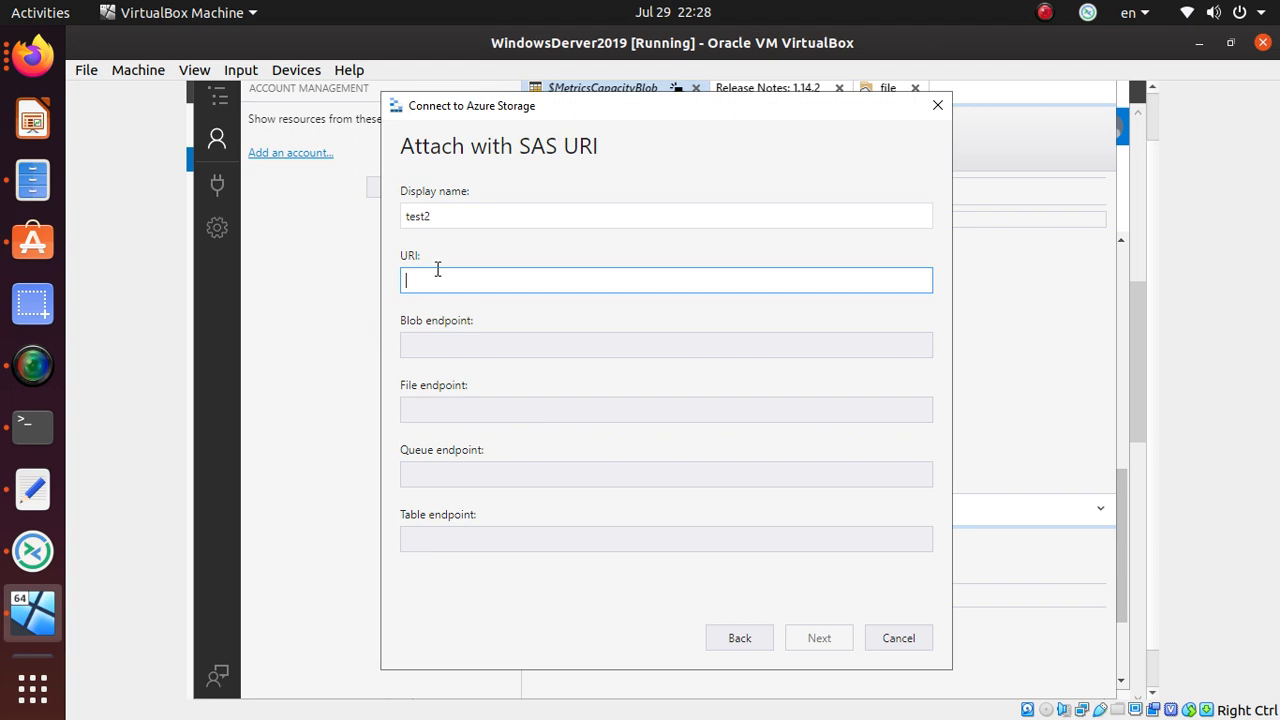
# - Paste the test2 SAS URL into the URI field and connect it from the Connection Summary
pyautogui.hotkey('ctrl', 'v')
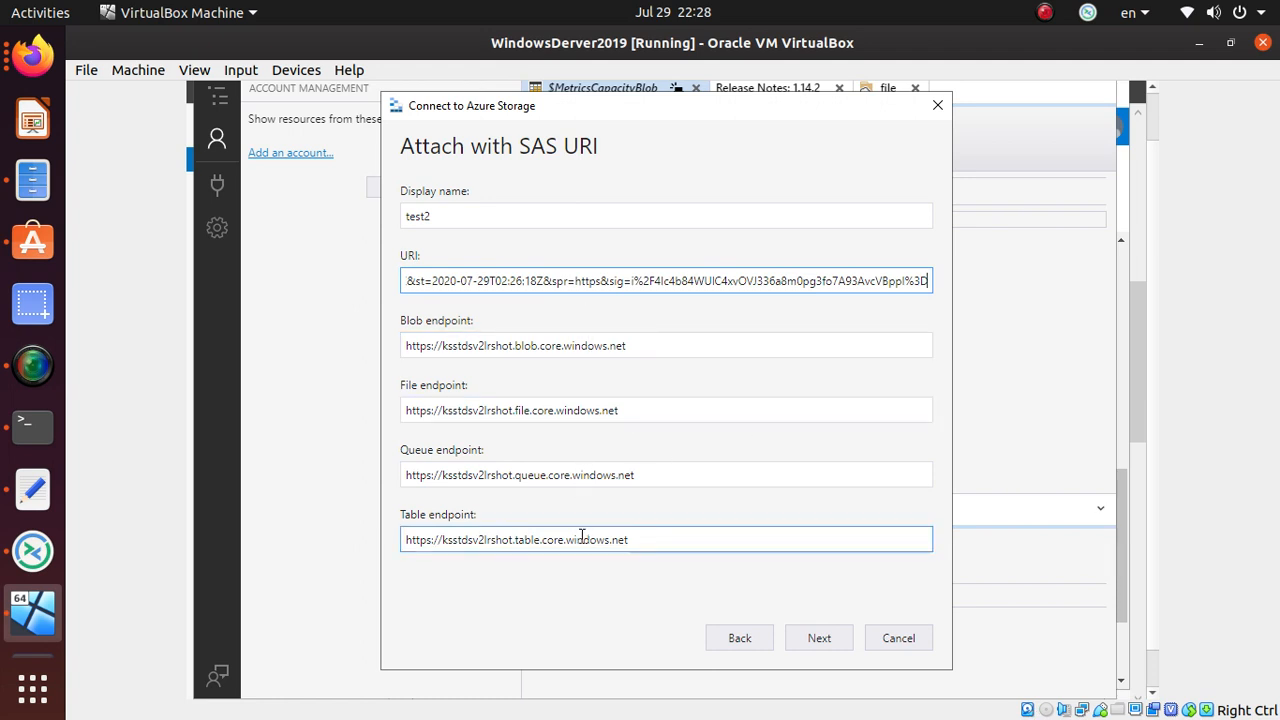
pyautogui.click(820, 642)
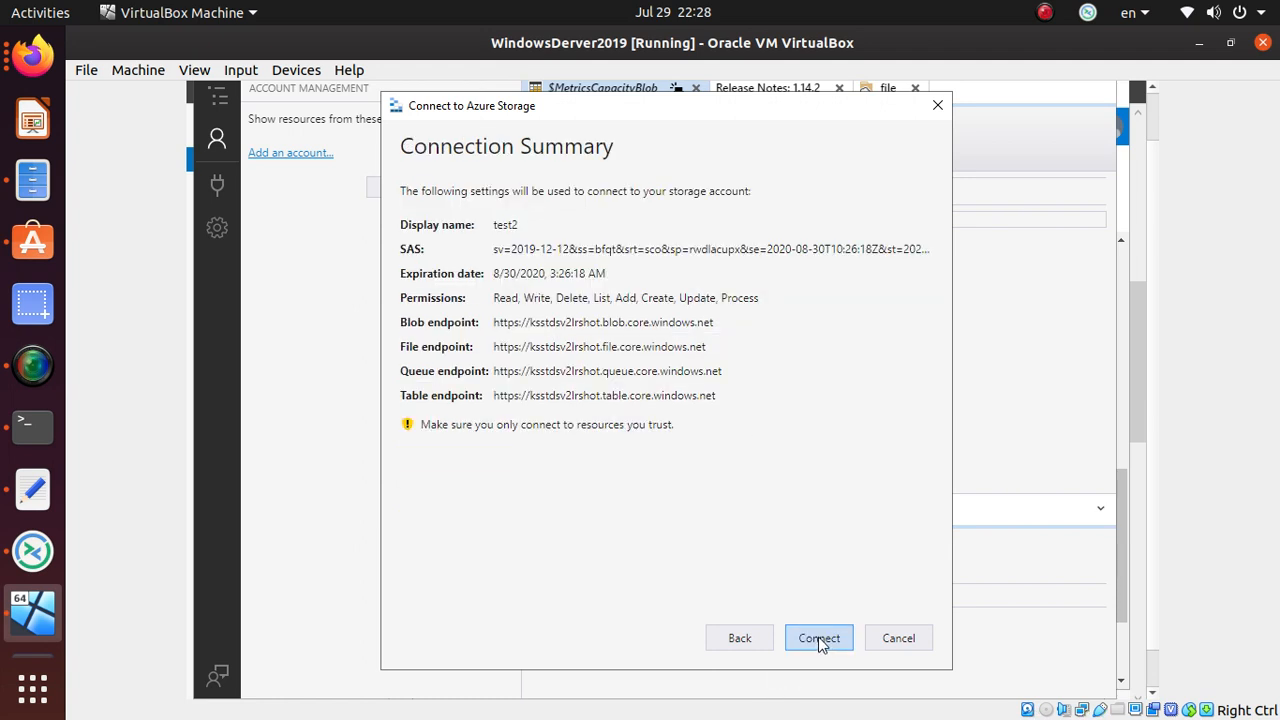
pyautogui.click(819, 638)
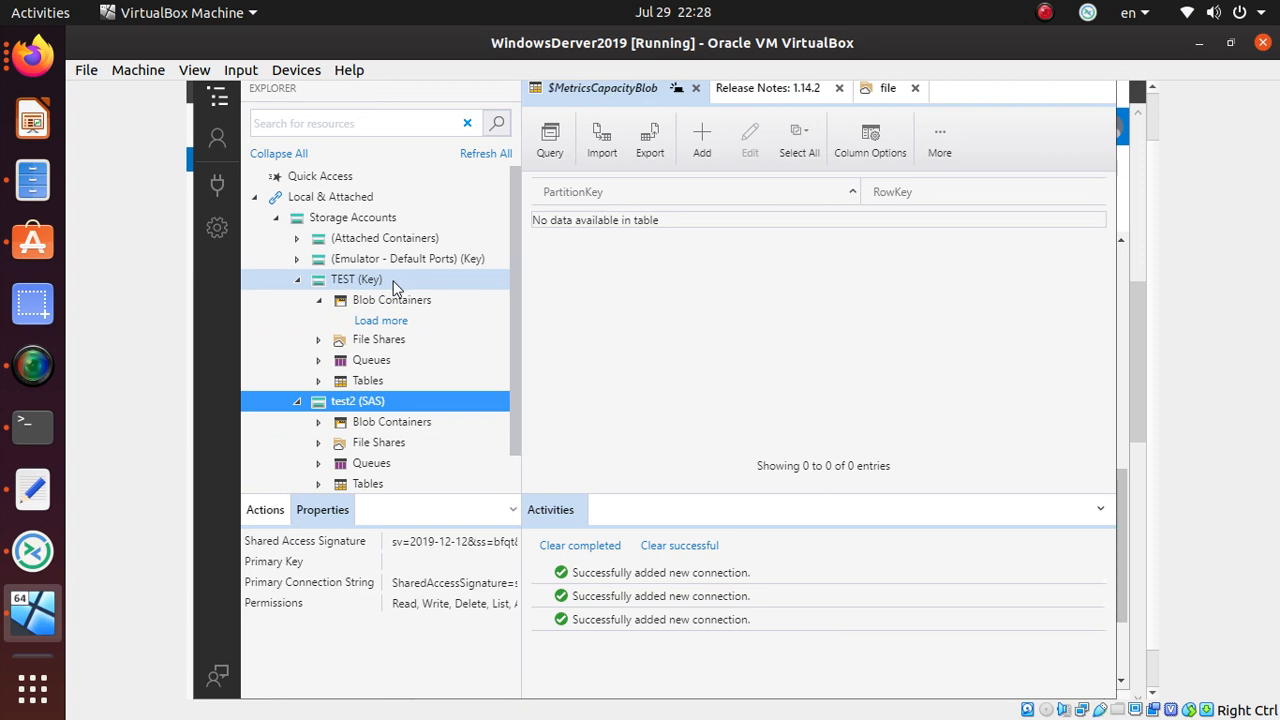
# - Collapse TEST (Key), expand test2's Blob Containers and view the test2 (SAS) account properties
pyautogui.click(297, 280)
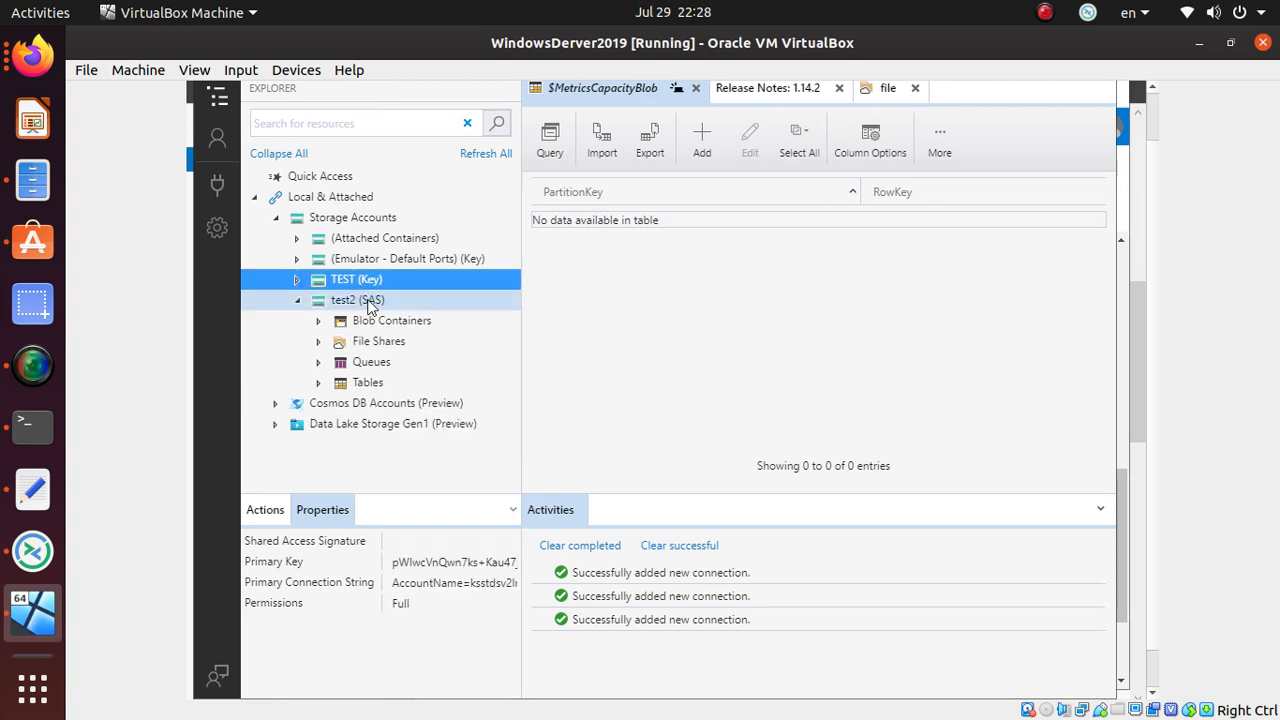
pyautogui.click(319, 323)
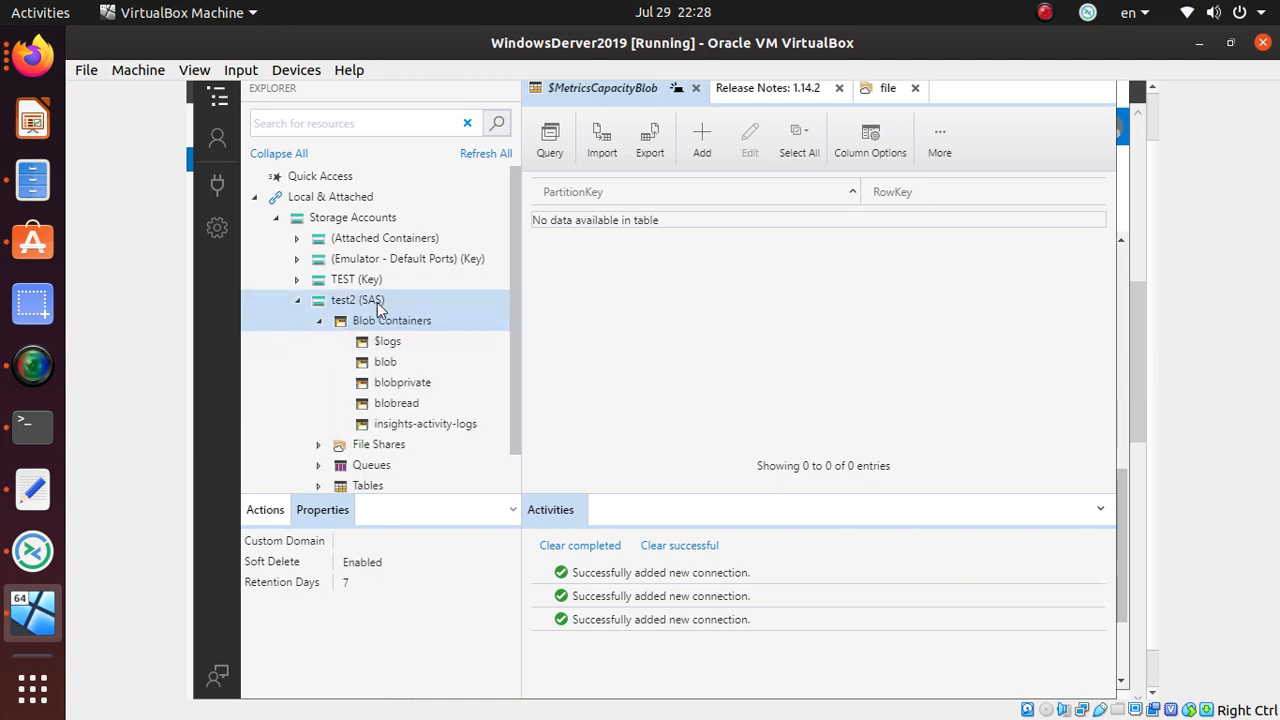
pyautogui.click(378, 305)
pyautogui.hotkey('alt', 'Tab')
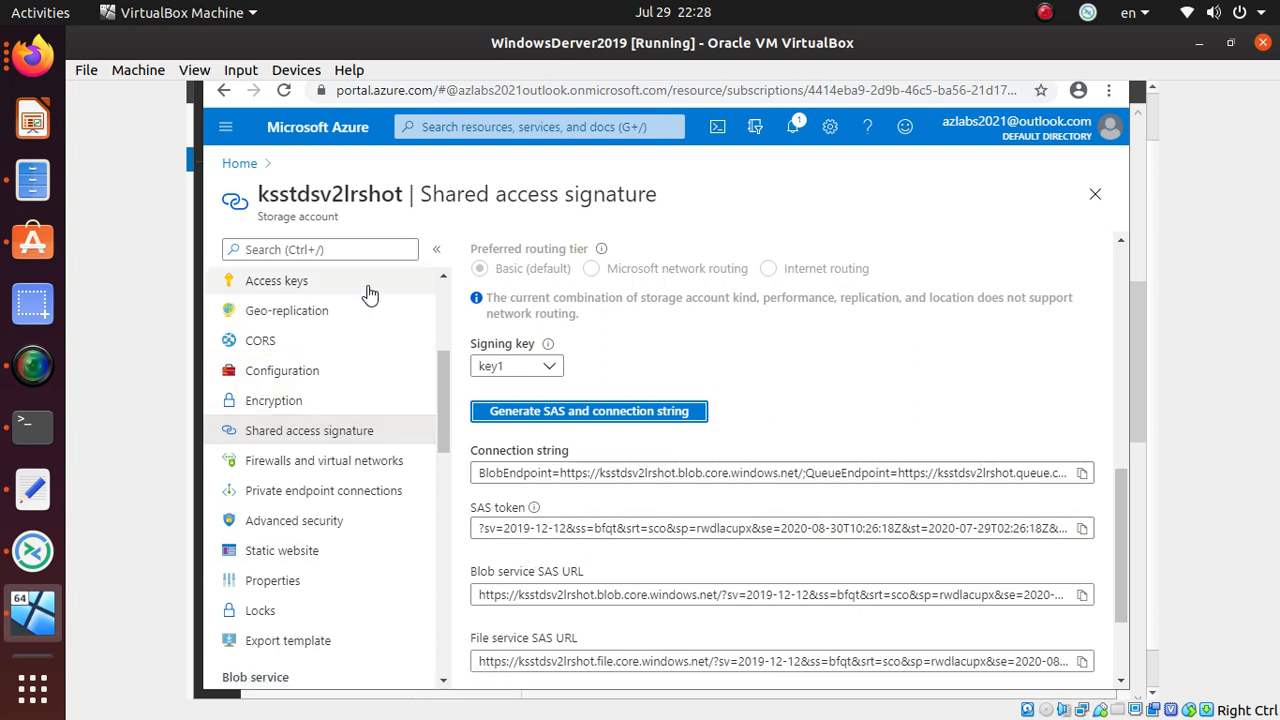
pyautogui.hotkey('alt', 'Tab')
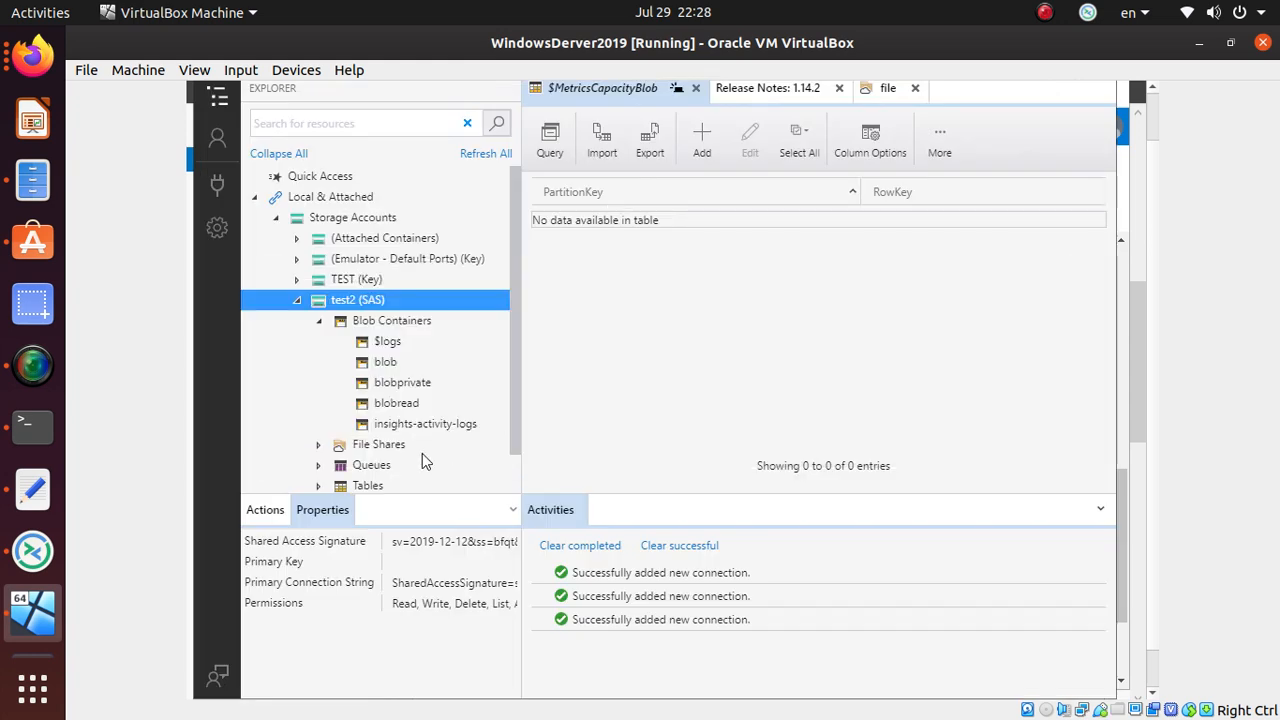
# - Open the blob container, expand test2's File Shares, Queues and Tables, then return to the portal
pyautogui.doubleClick(385, 365)
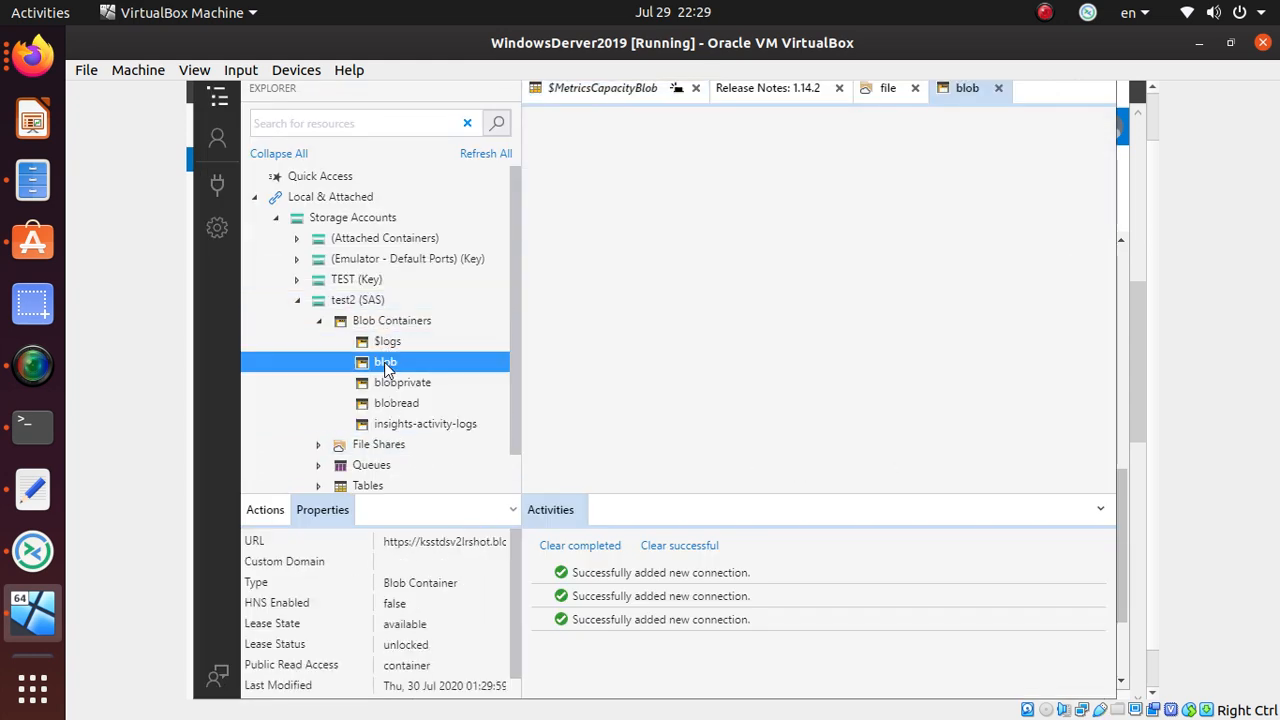
pyautogui.scroll(-1, 390, 425)
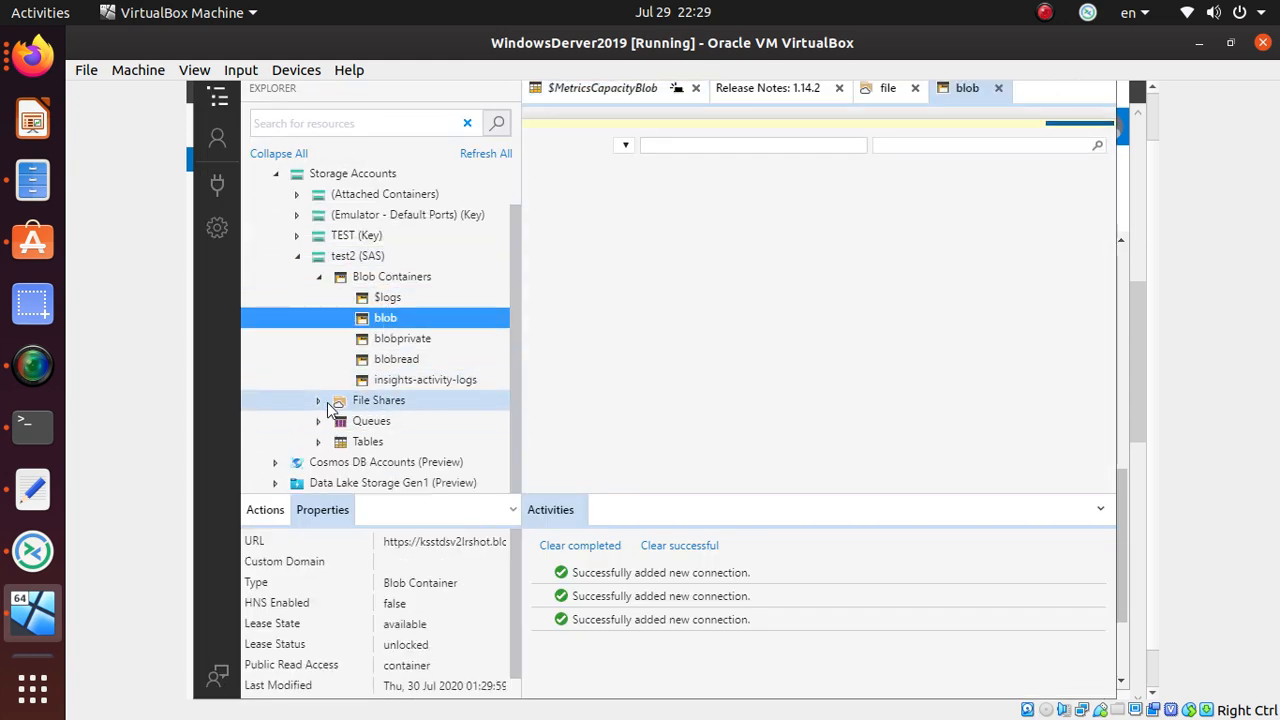
pyautogui.click(319, 401)
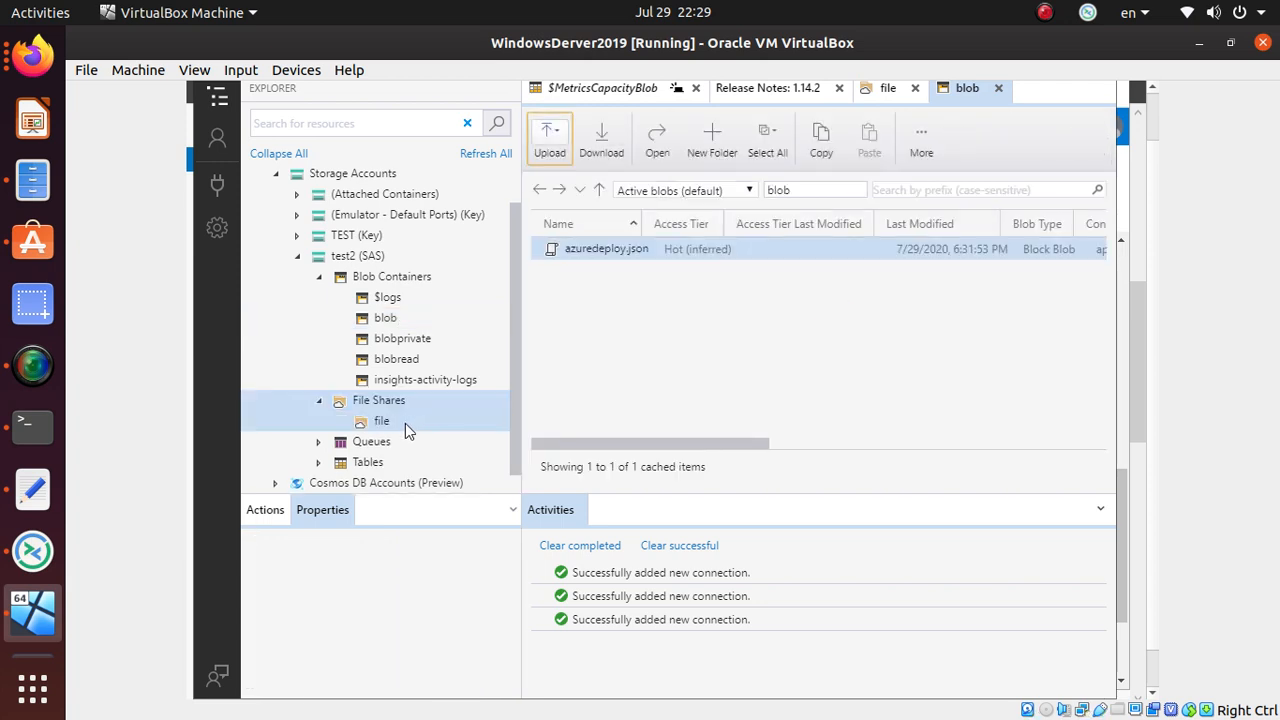
pyautogui.click(318, 441)
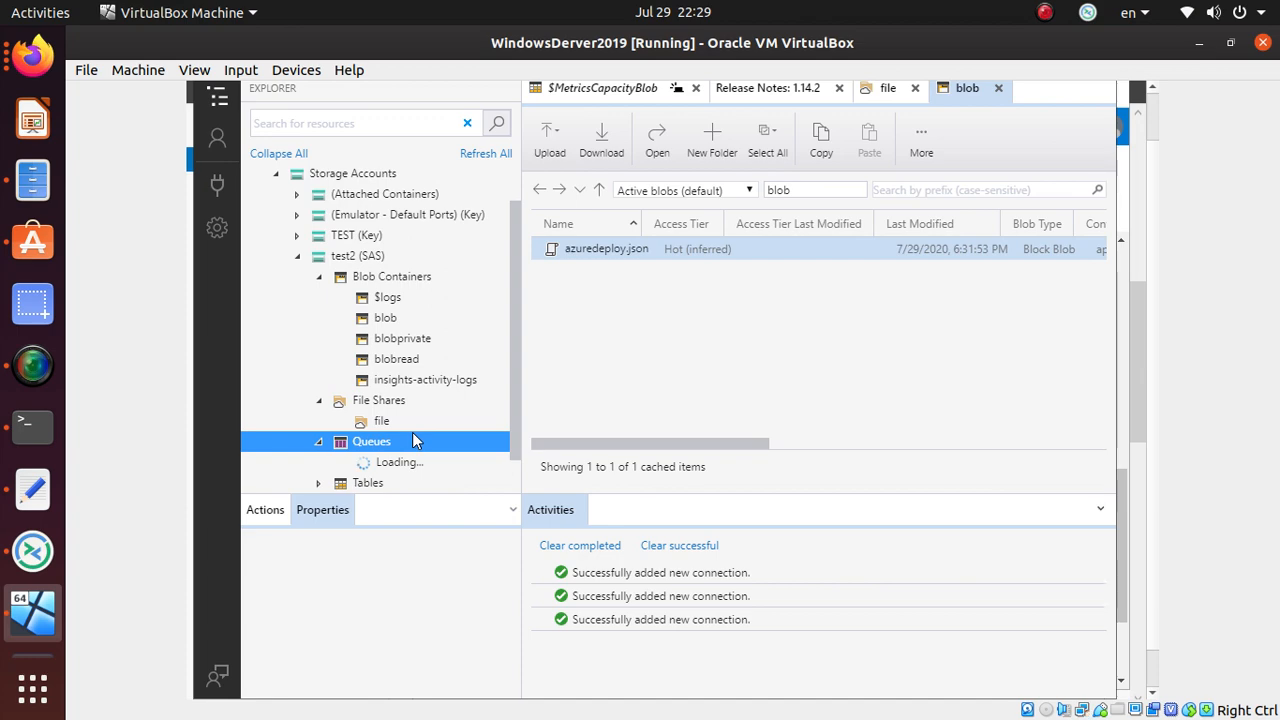
pyautogui.scroll(-1, 425, 440)
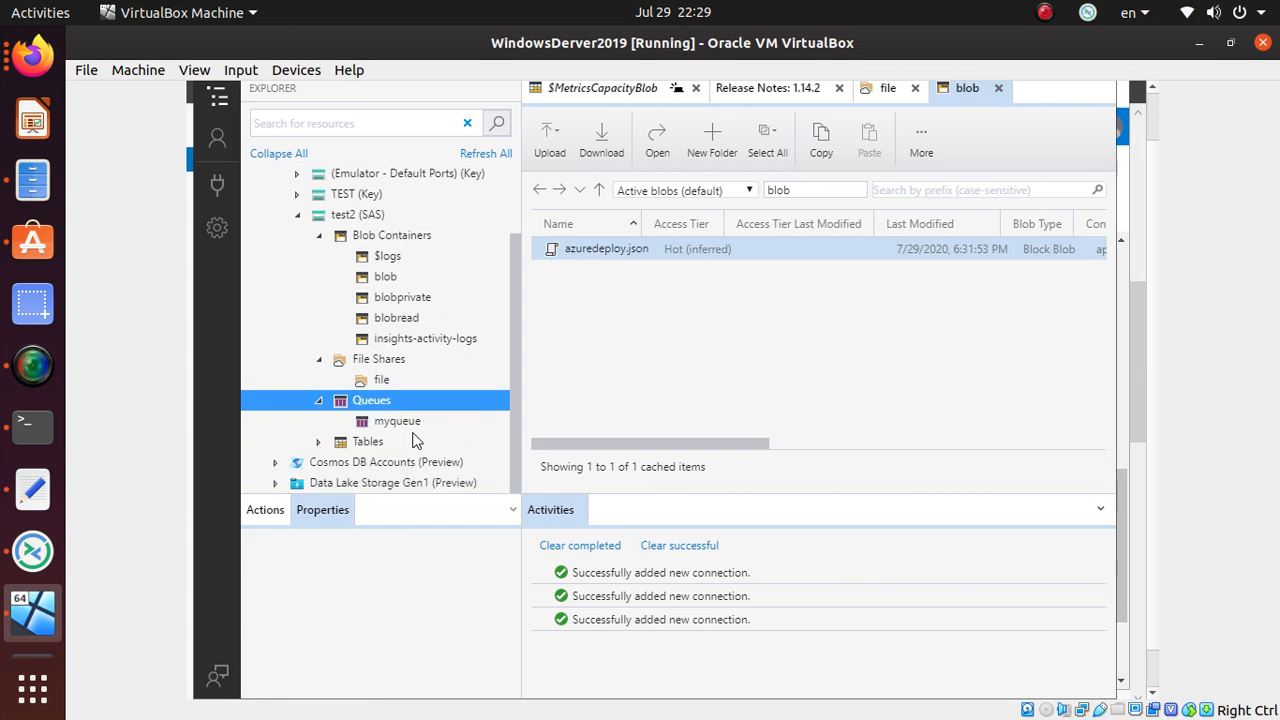
pyautogui.click(318, 445)
pyautogui.hotkey('alt', 'Tab')
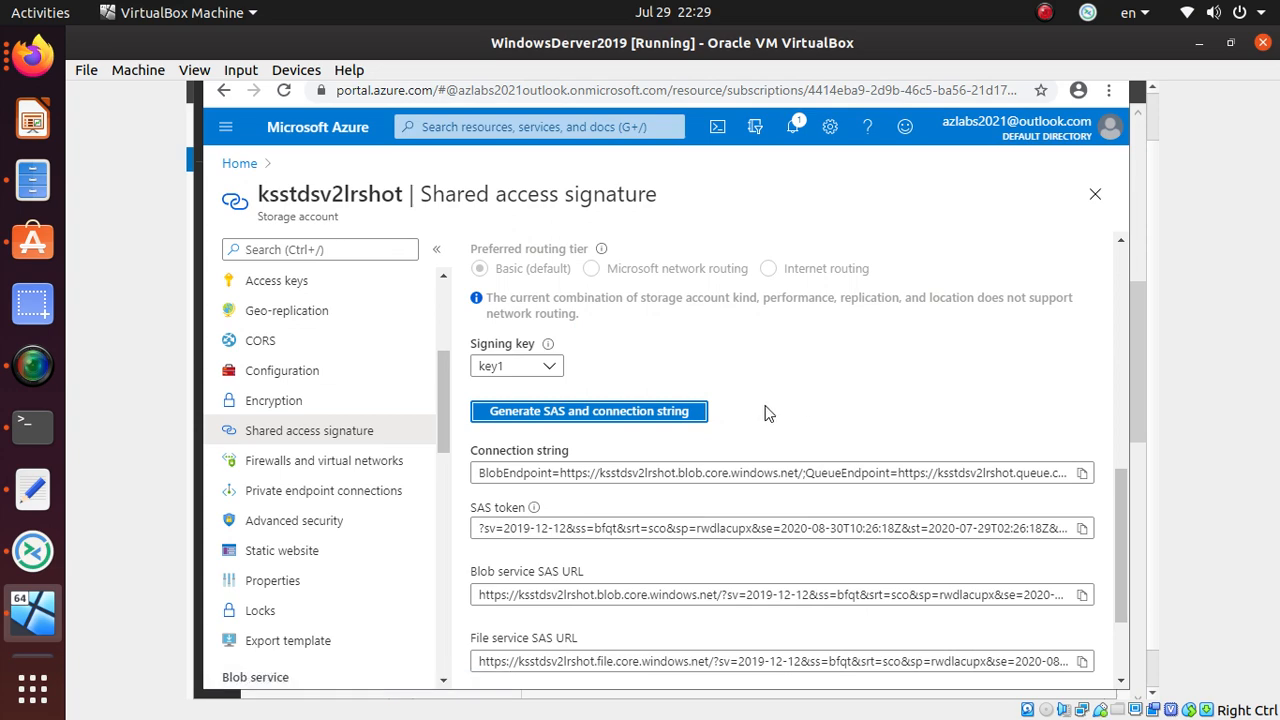
# - Set the SAS end date to 07/28/2020 in the calendar picker
pyautogui.scroll(2, 767, 416)
pyautogui.scroll(5, 767, 416)
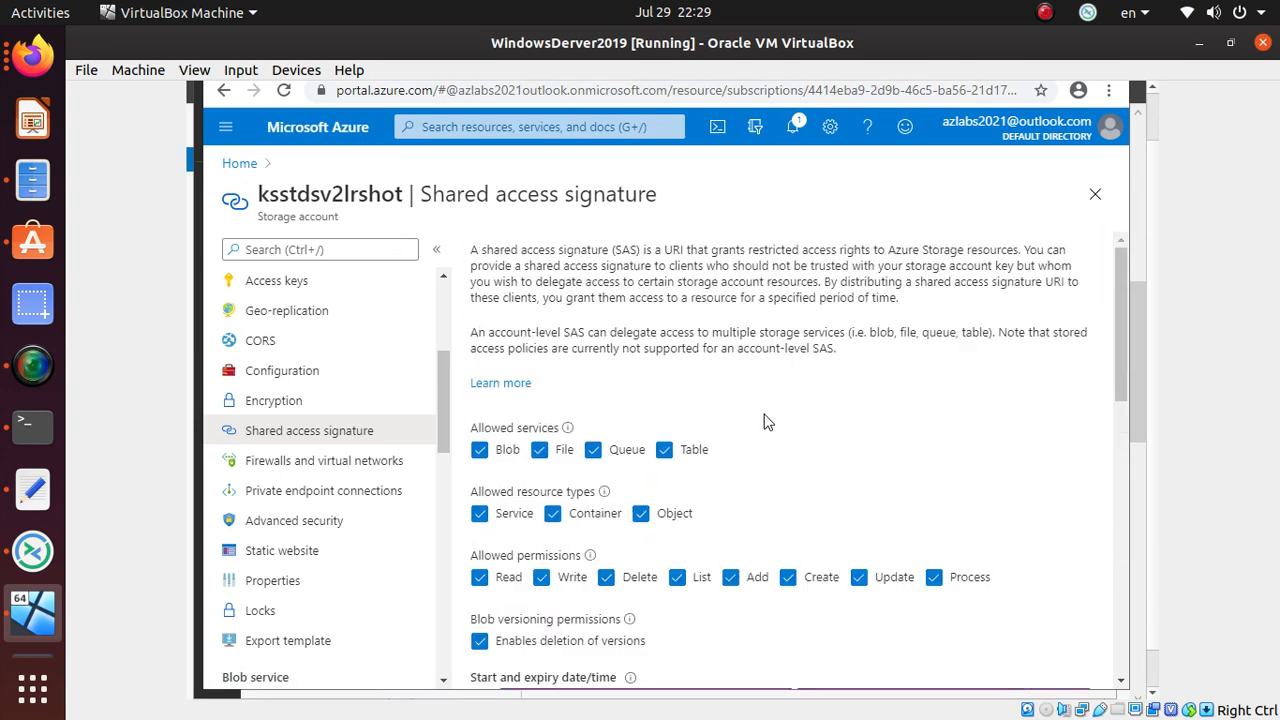
pyautogui.scroll(-3, 767, 421)
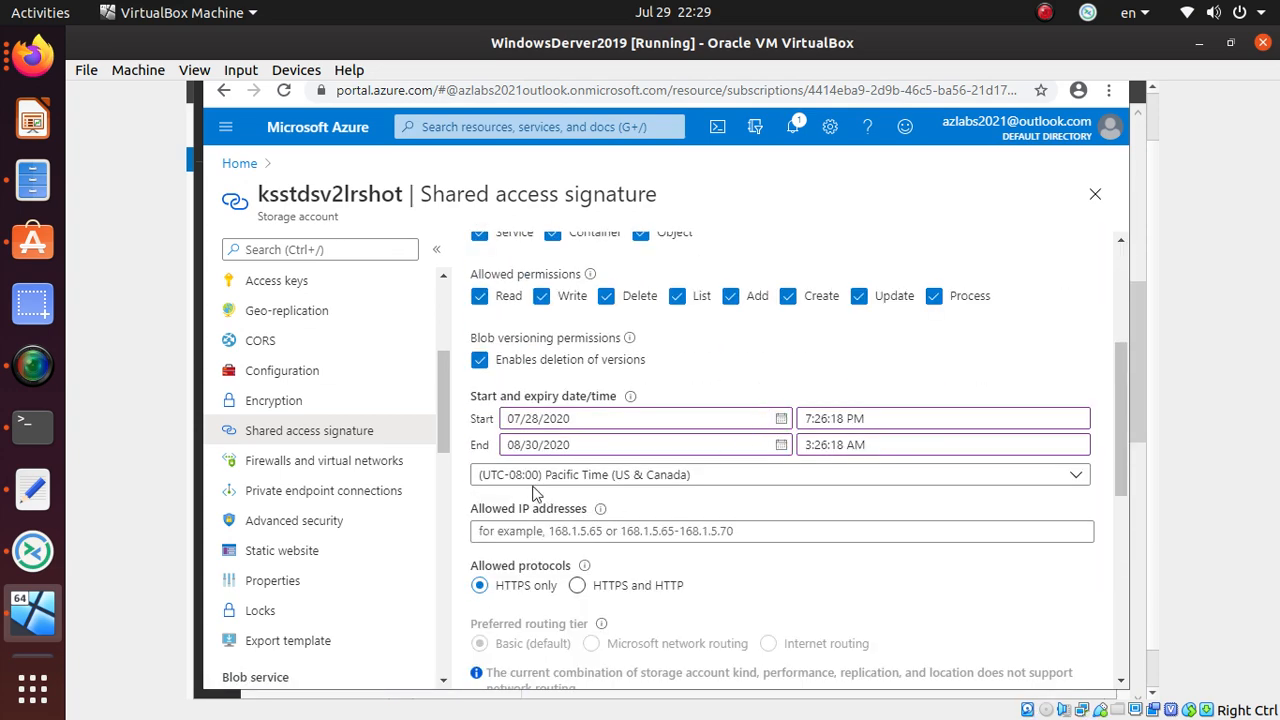
pyautogui.click(779, 446)
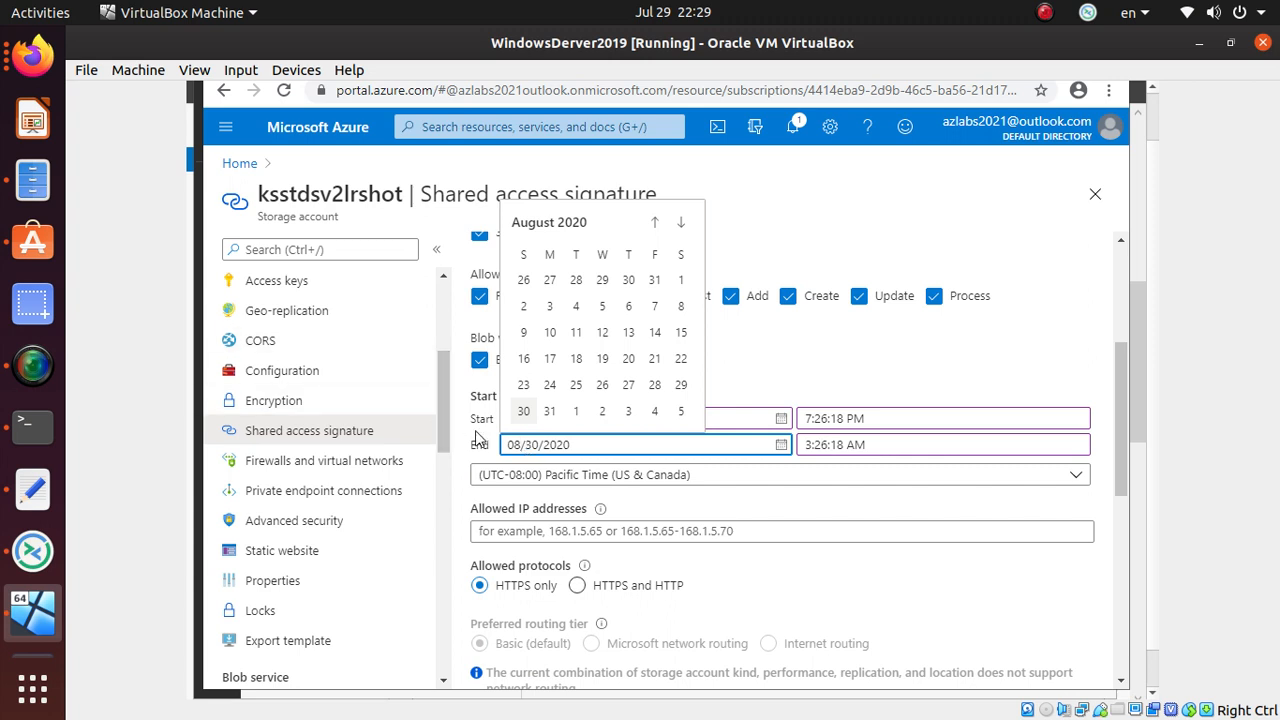
pyautogui.click(656, 223)
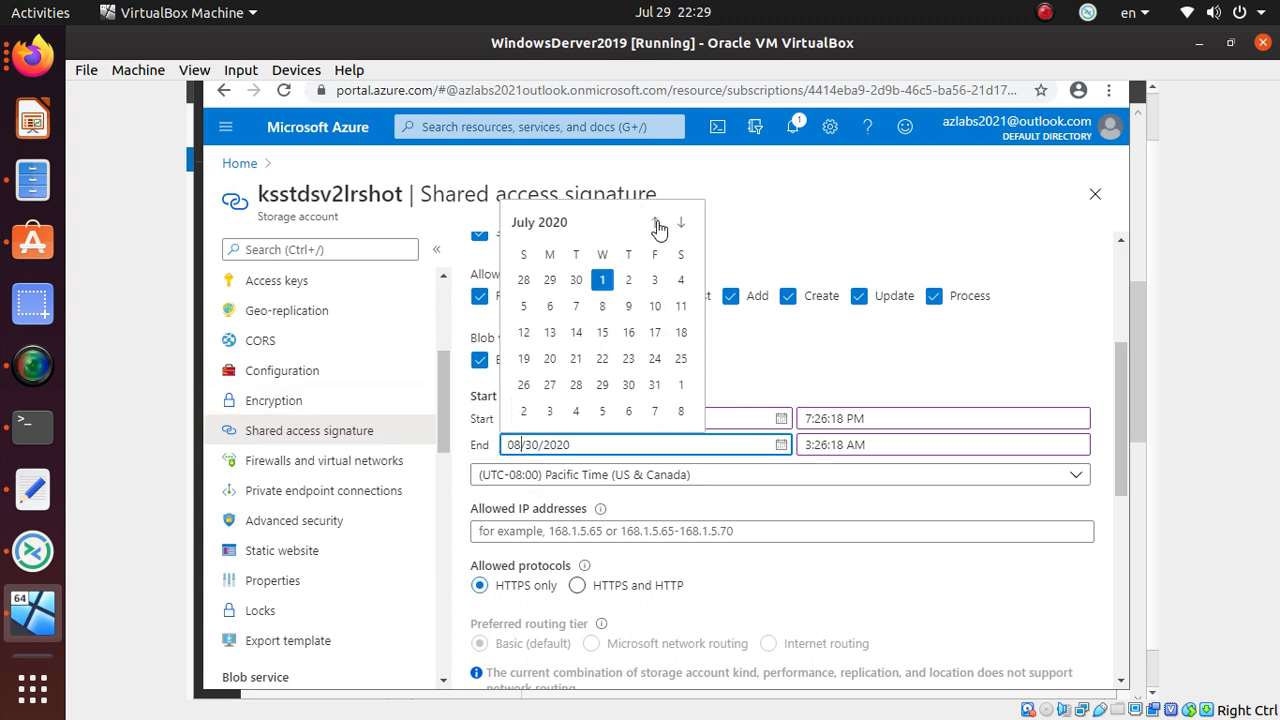
pyautogui.click(550, 358)
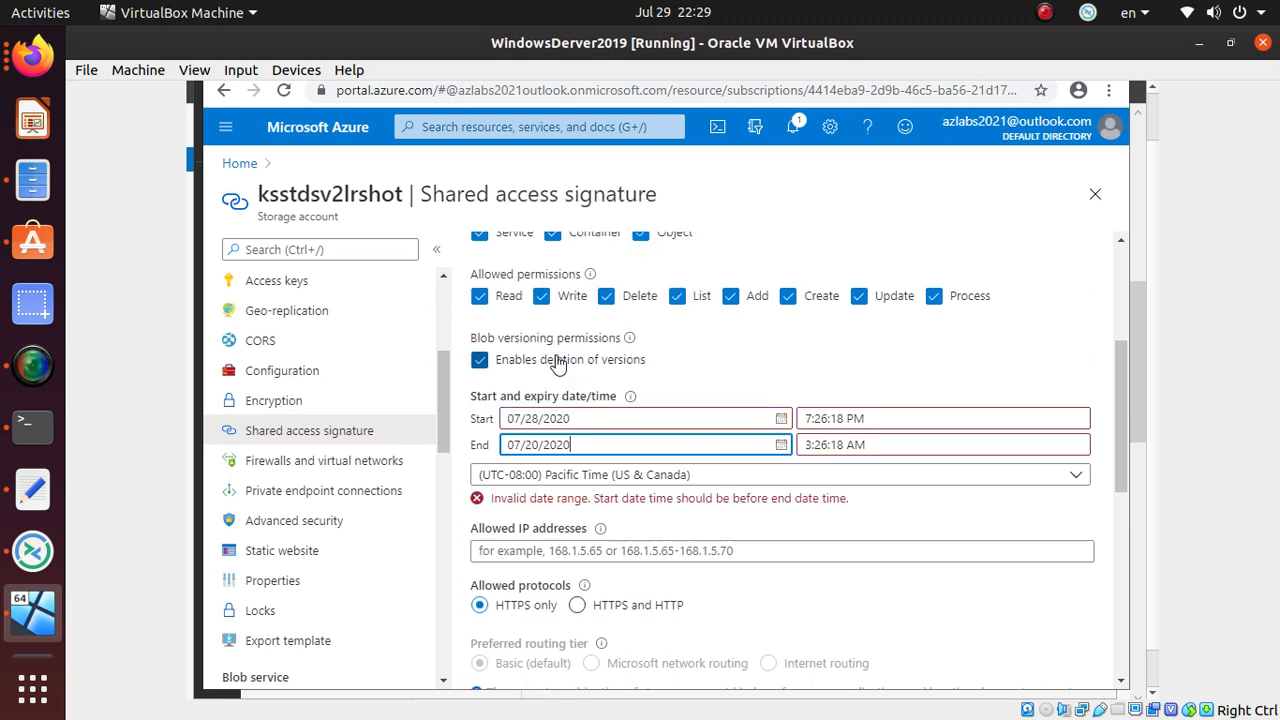
pyautogui.click(781, 444)
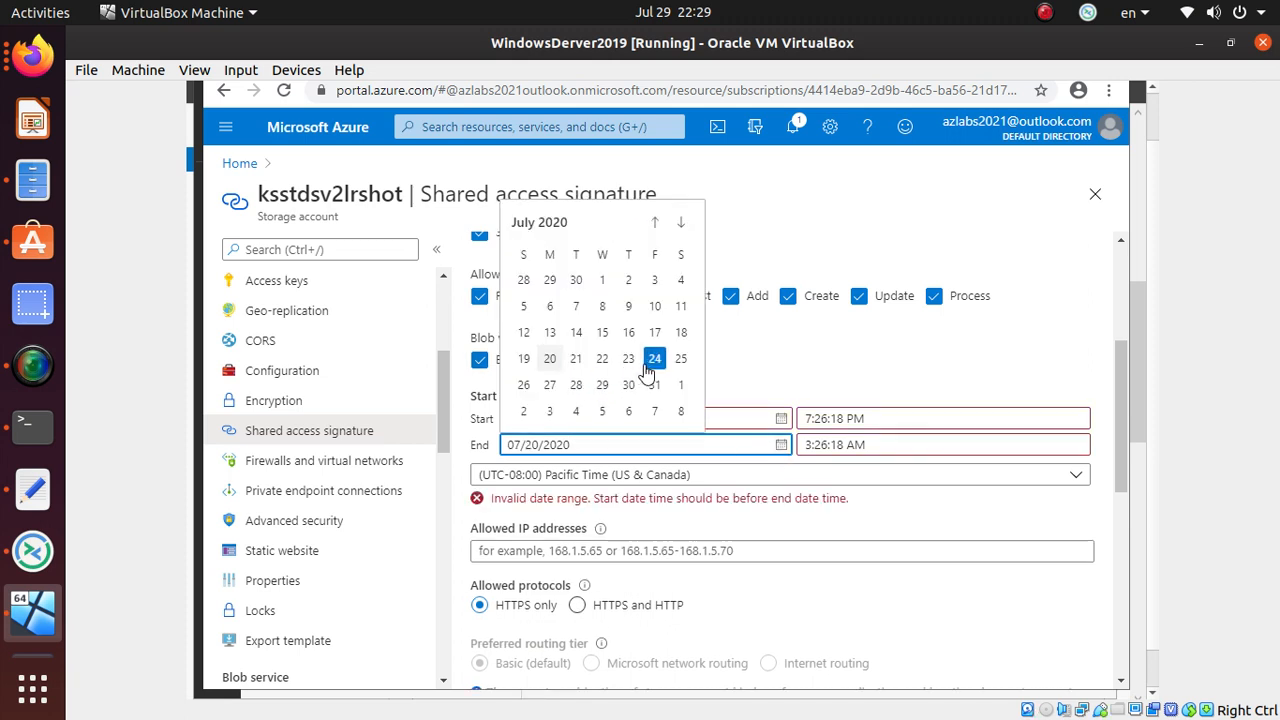
pyautogui.click(576, 385)
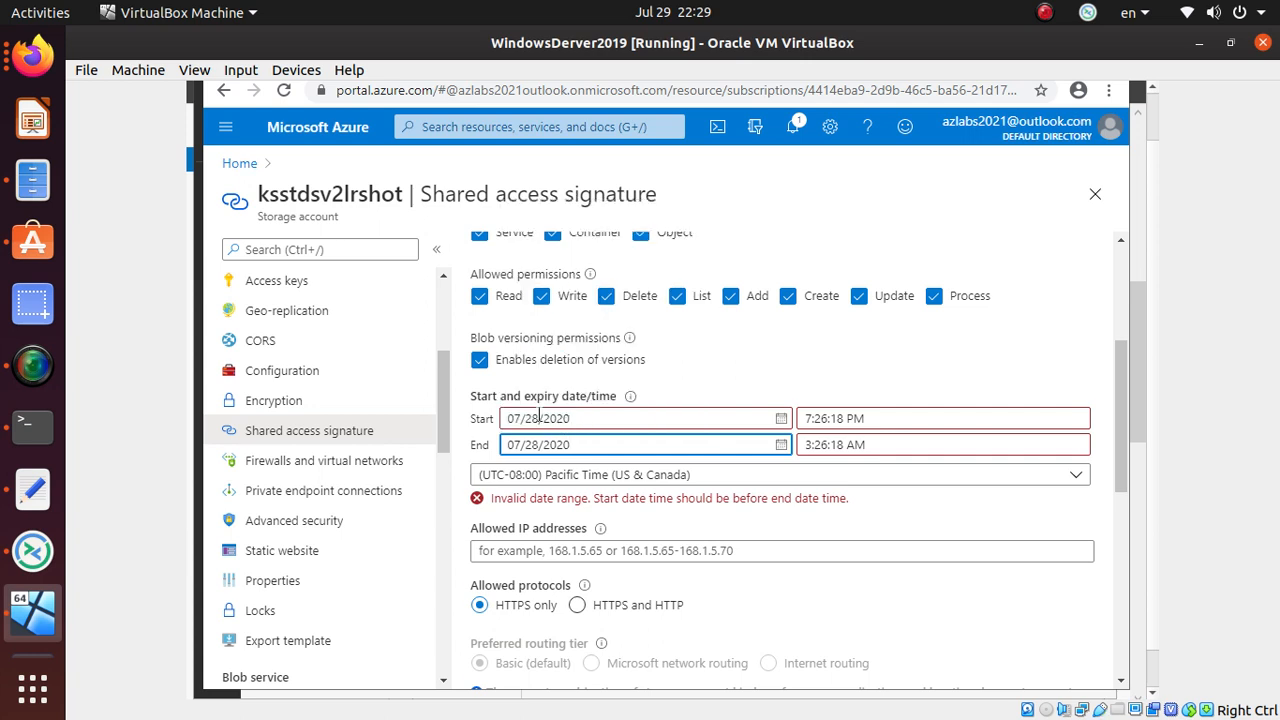
# - Correct the start date to 07/27/2020 and generate a SAS token with these dates
pyautogui.click(540, 418)
pyautogui.press('BackSpace')
pyautogui.write('7')
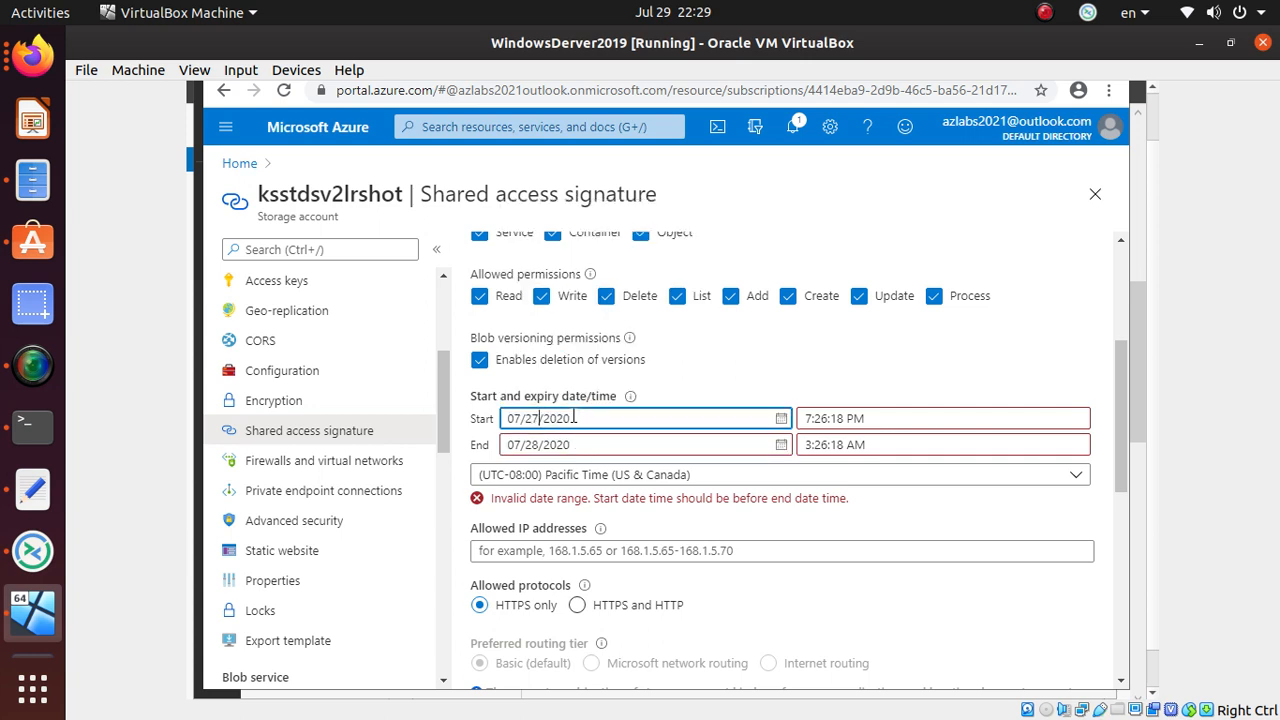
pyautogui.click(745, 366)
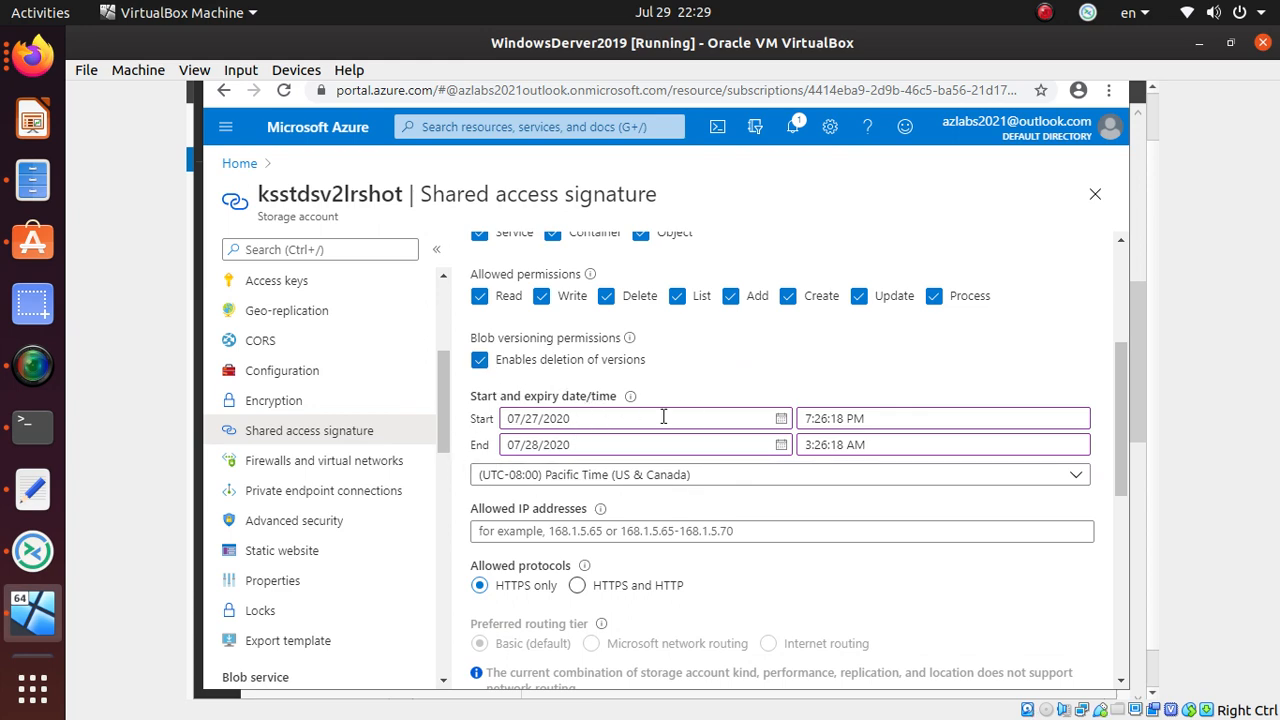
pyautogui.scroll(-5, 660, 450)
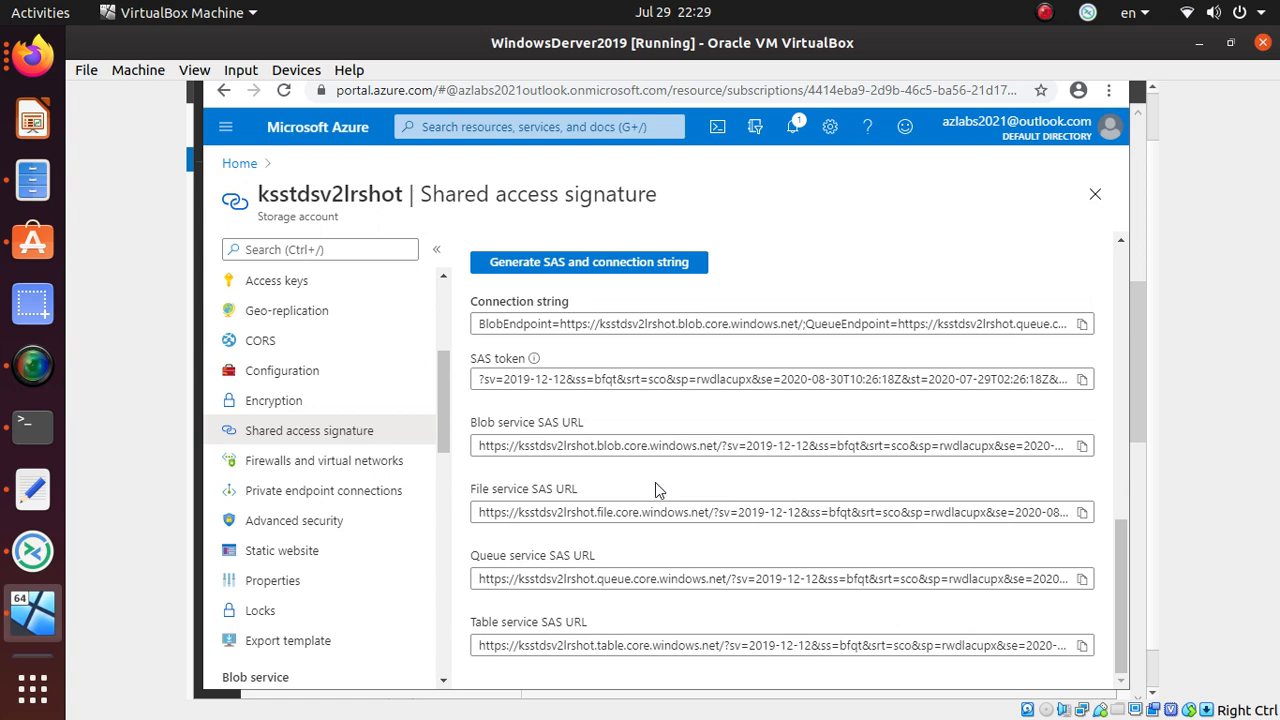
pyautogui.scroll(4, 655, 482)
pyautogui.scroll(-2, 655, 488)
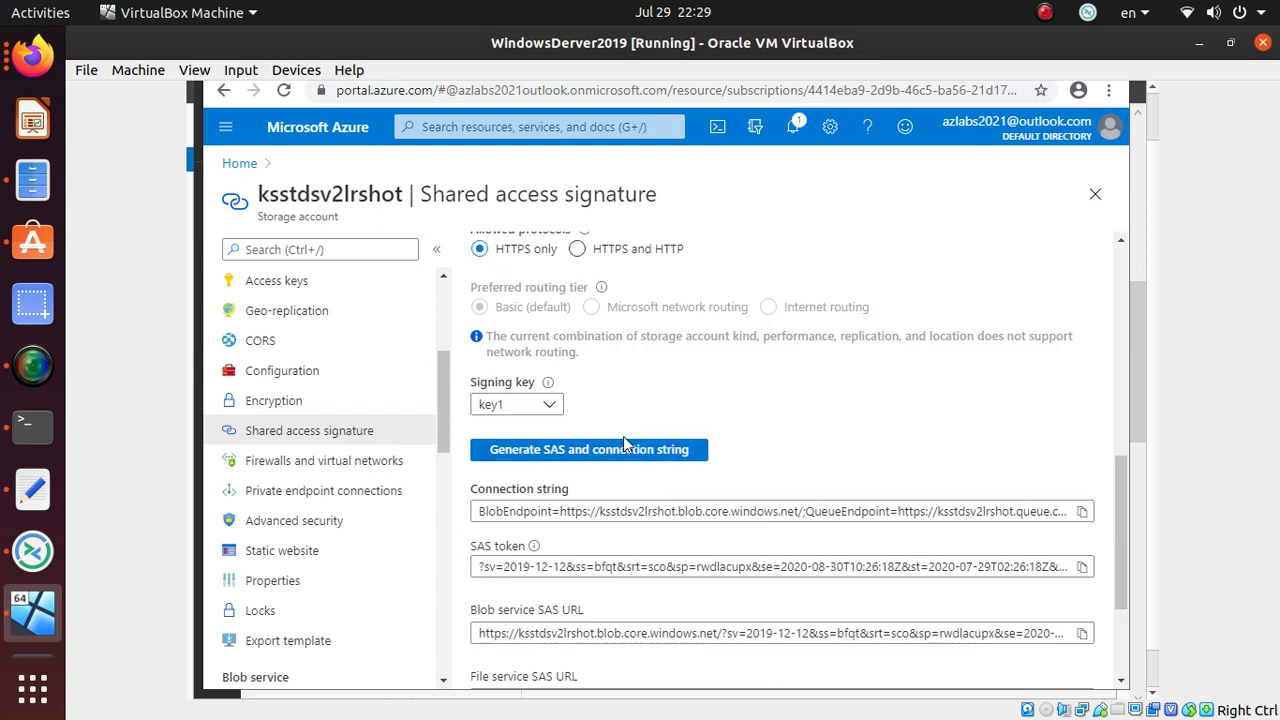
pyautogui.click(625, 450)
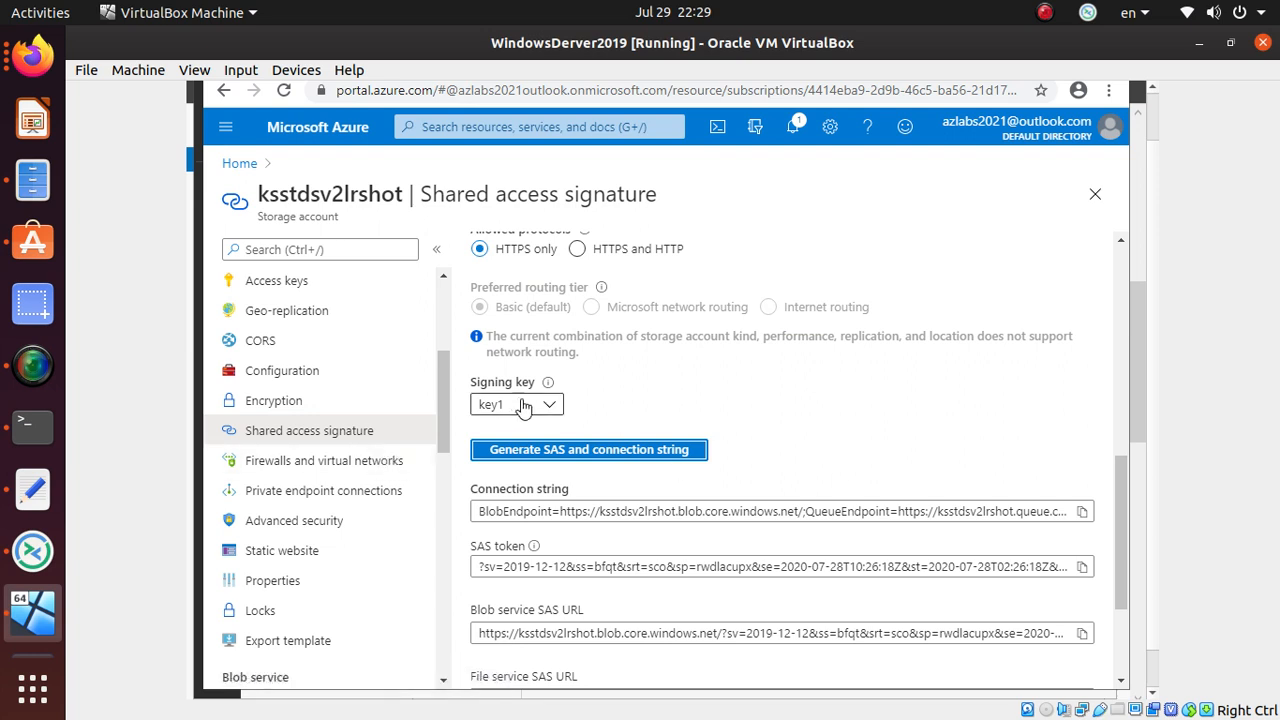
pyautogui.scroll(2, 677, 463)
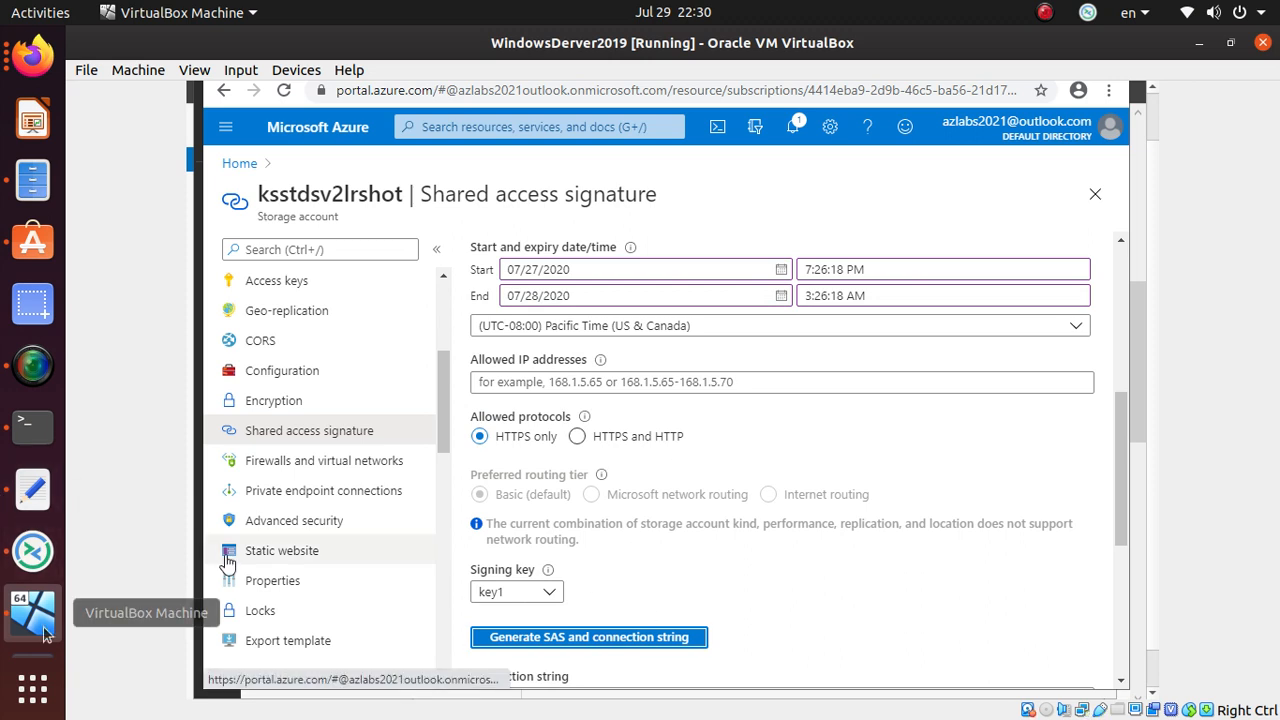
# - In Storage Explorer, collapse test2 (SAS) and reload the whole tree with Refresh All
pyautogui.hotkey('alt', 'Tab')
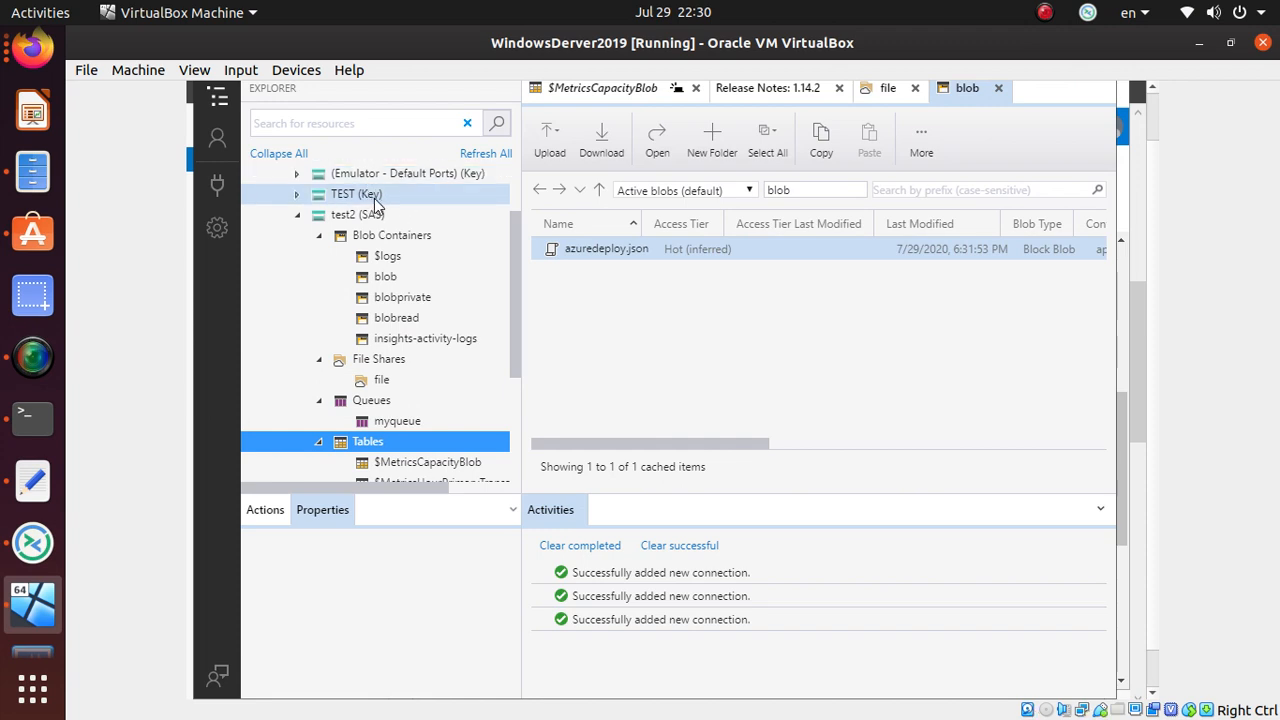
pyautogui.click(300, 215)
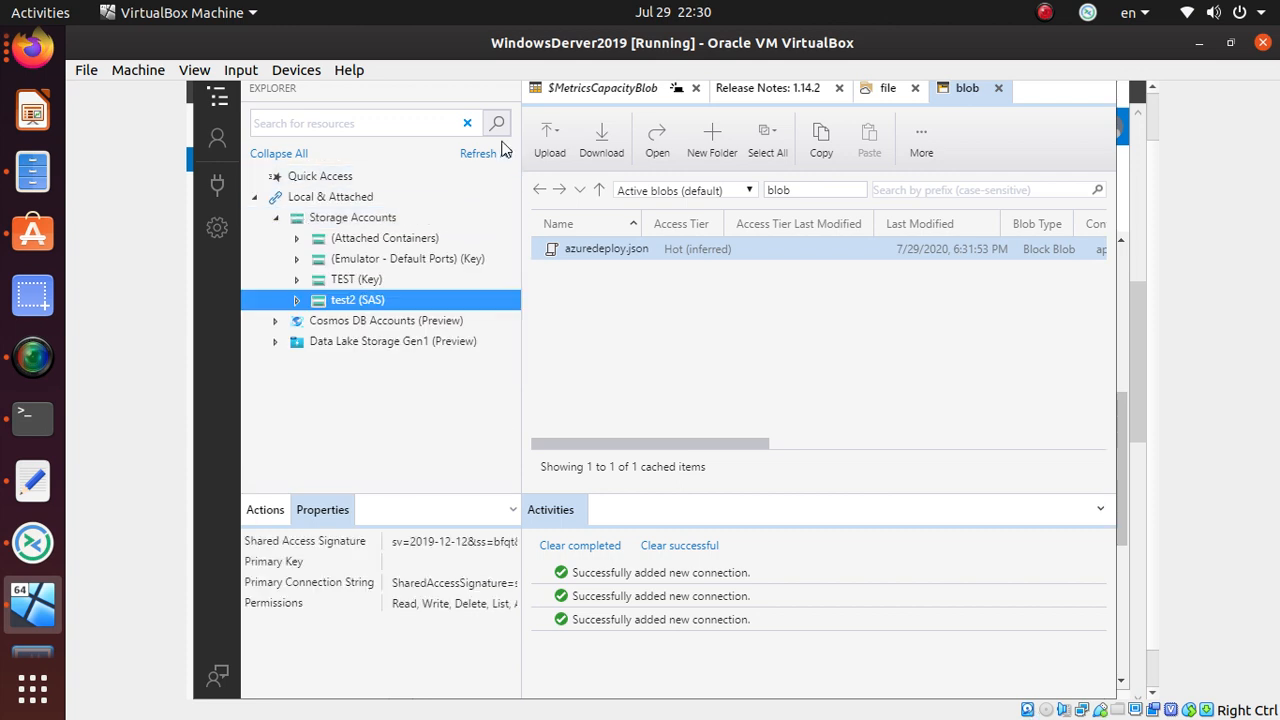
pyautogui.click(495, 157)
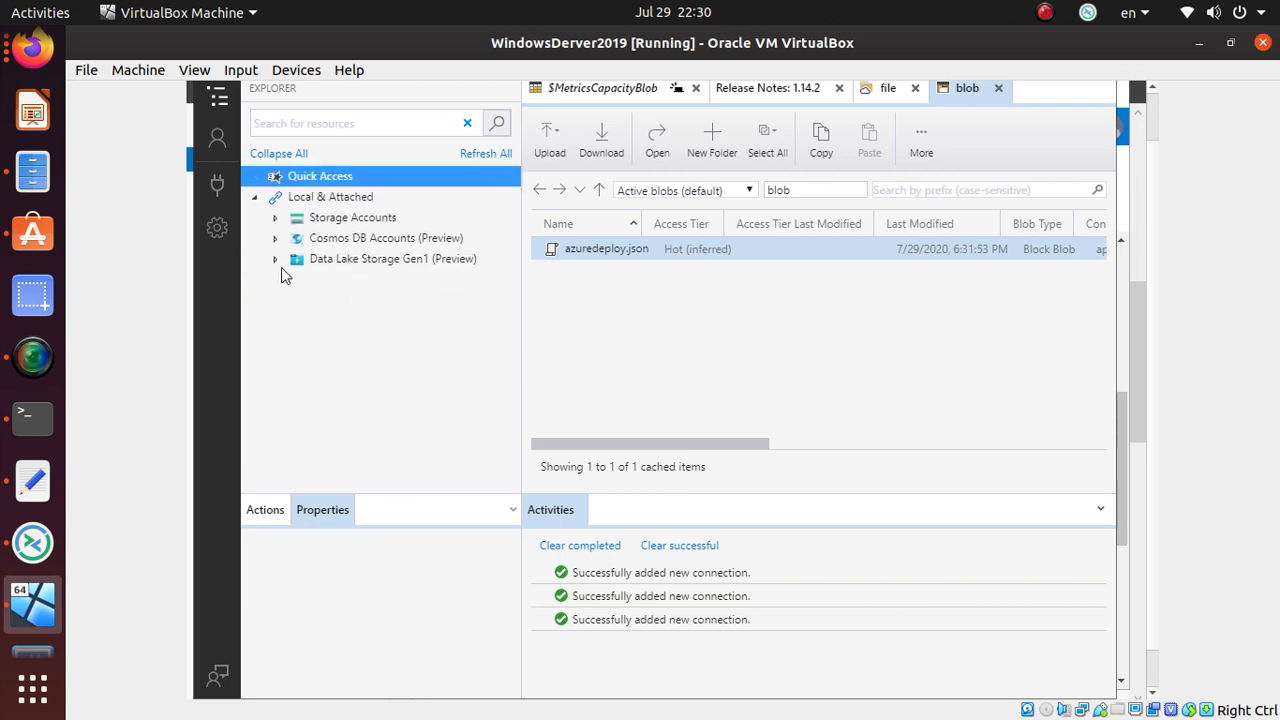
# - Expand test2 (SAS) Blob Containers and open the blob, blobprivate and blobread containers, then return to the portal
pyautogui.click(276, 219)
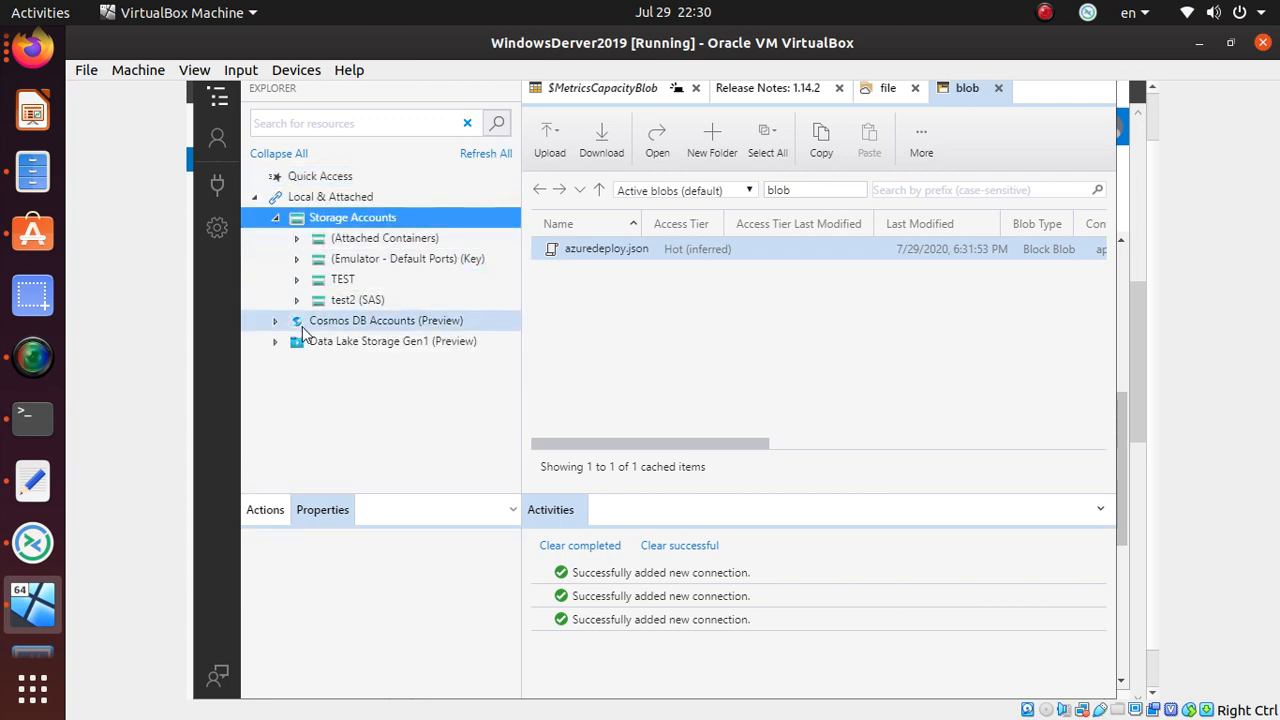
pyautogui.click(296, 301)
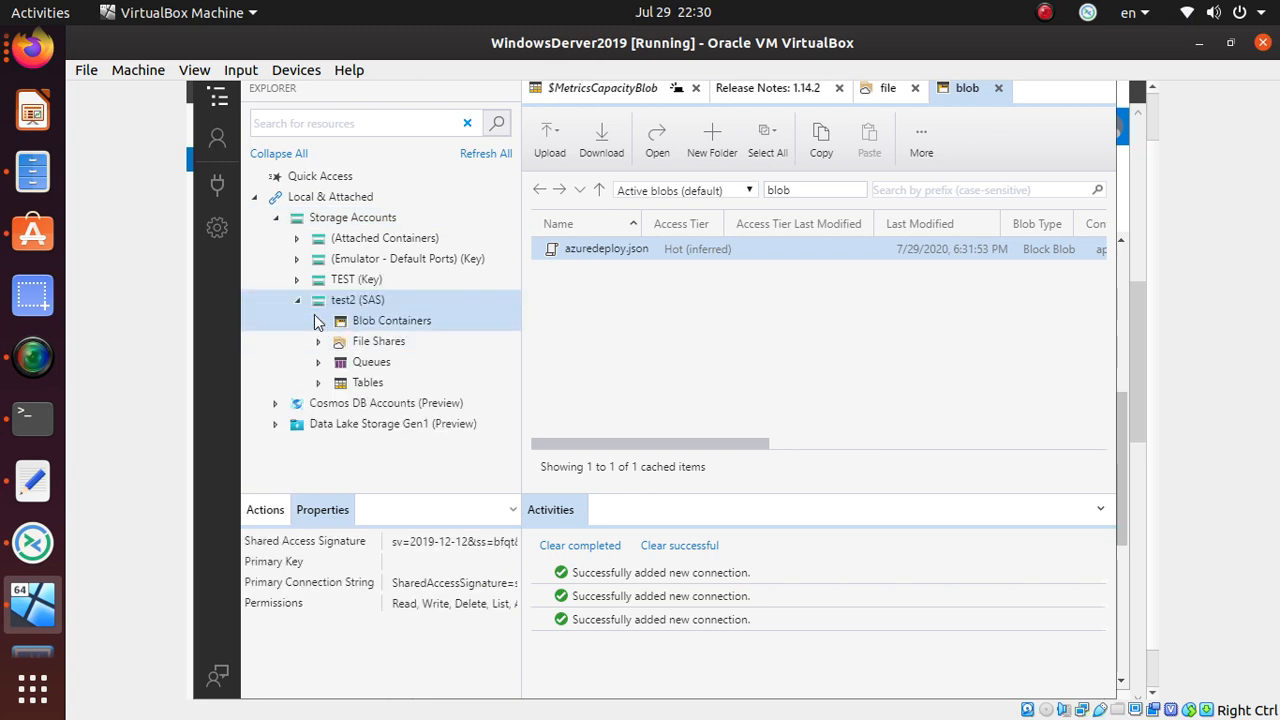
pyautogui.click(319, 321)
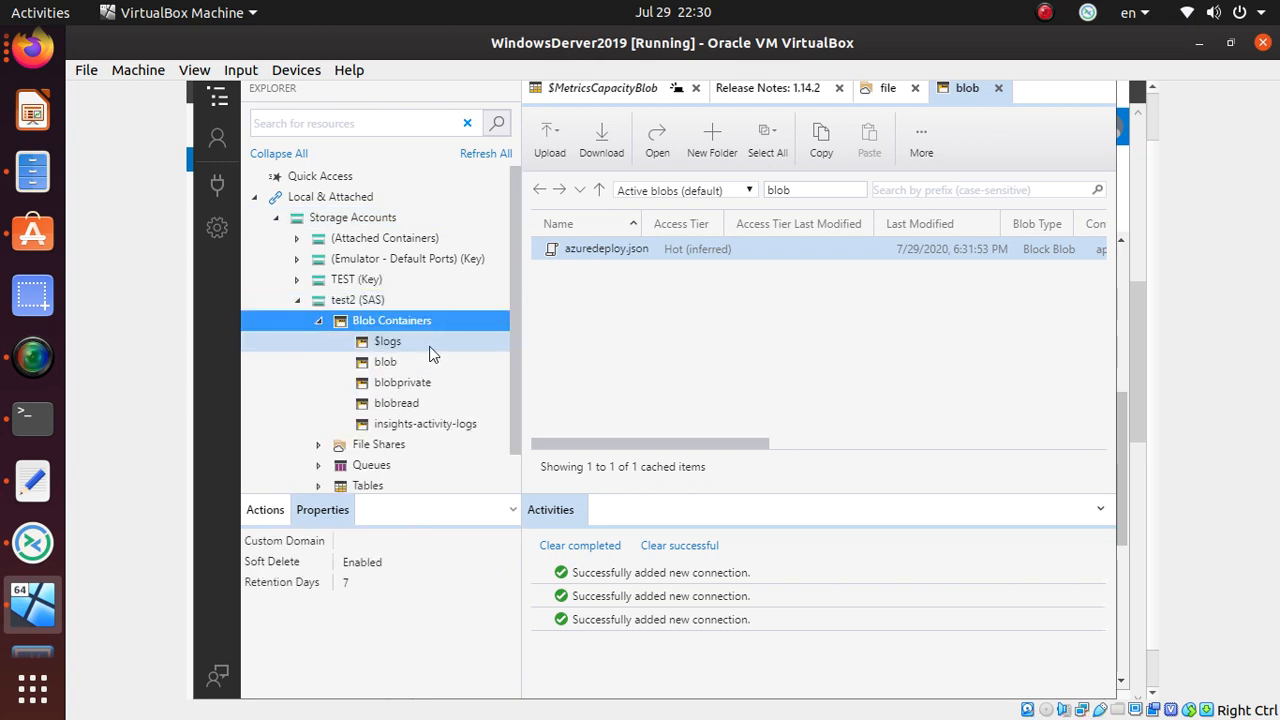
pyautogui.click(418, 364)
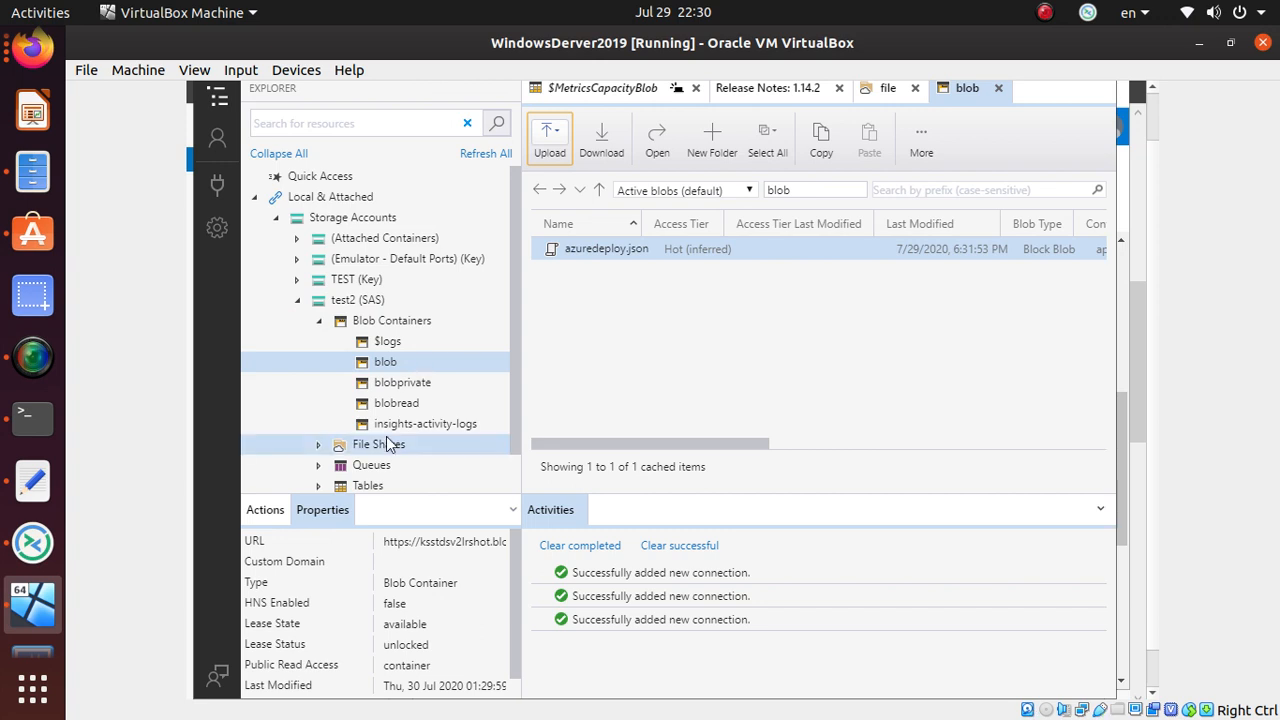
pyautogui.click(414, 388)
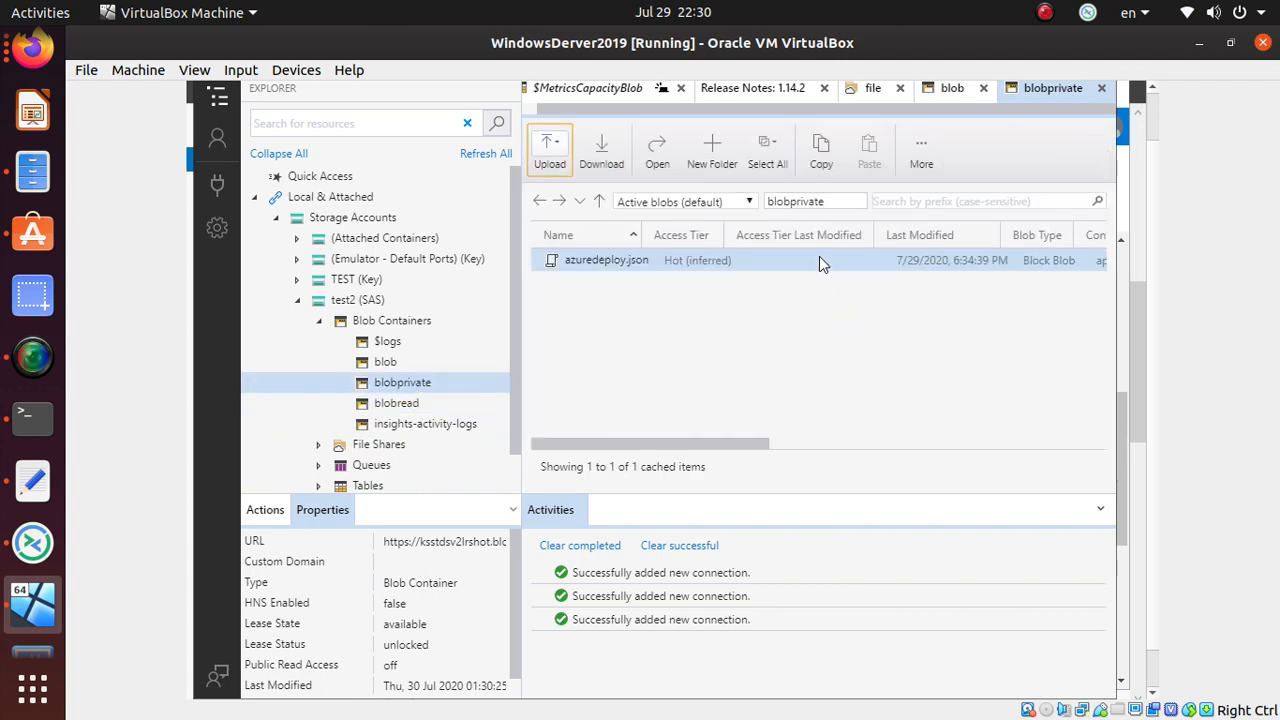
pyautogui.click(405, 411)
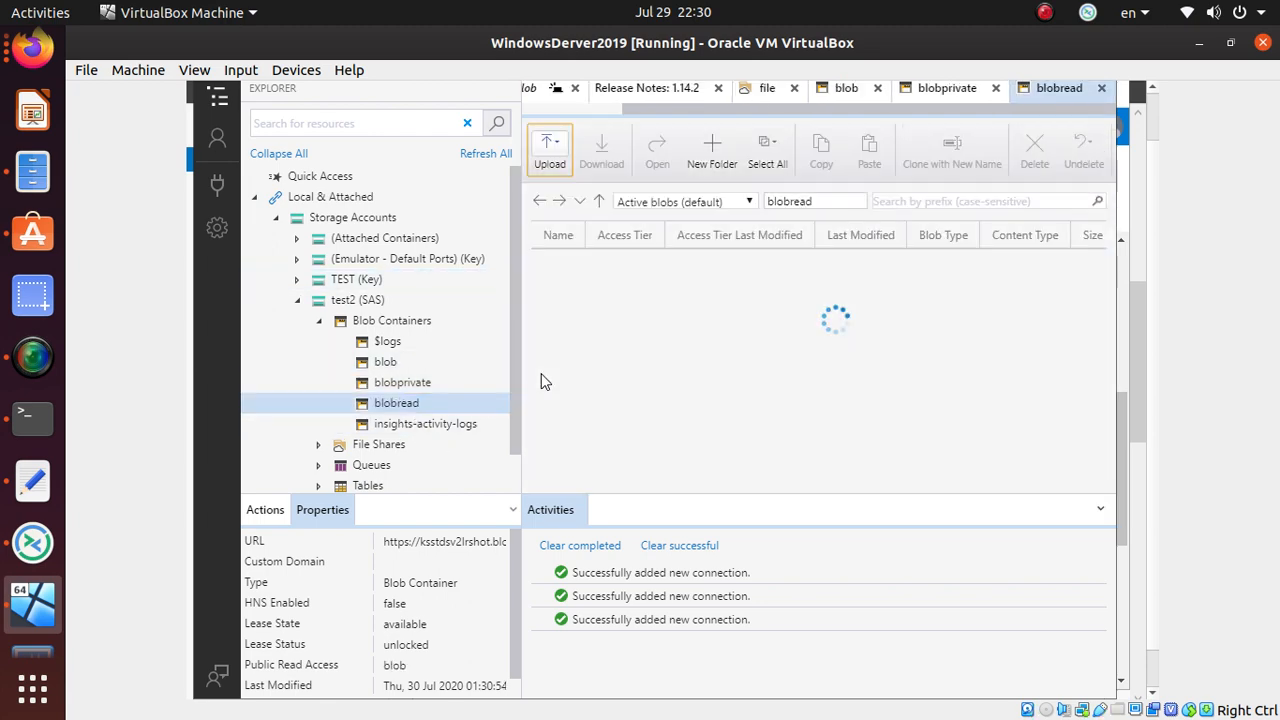
pyautogui.hotkey('alt', 'Tab')
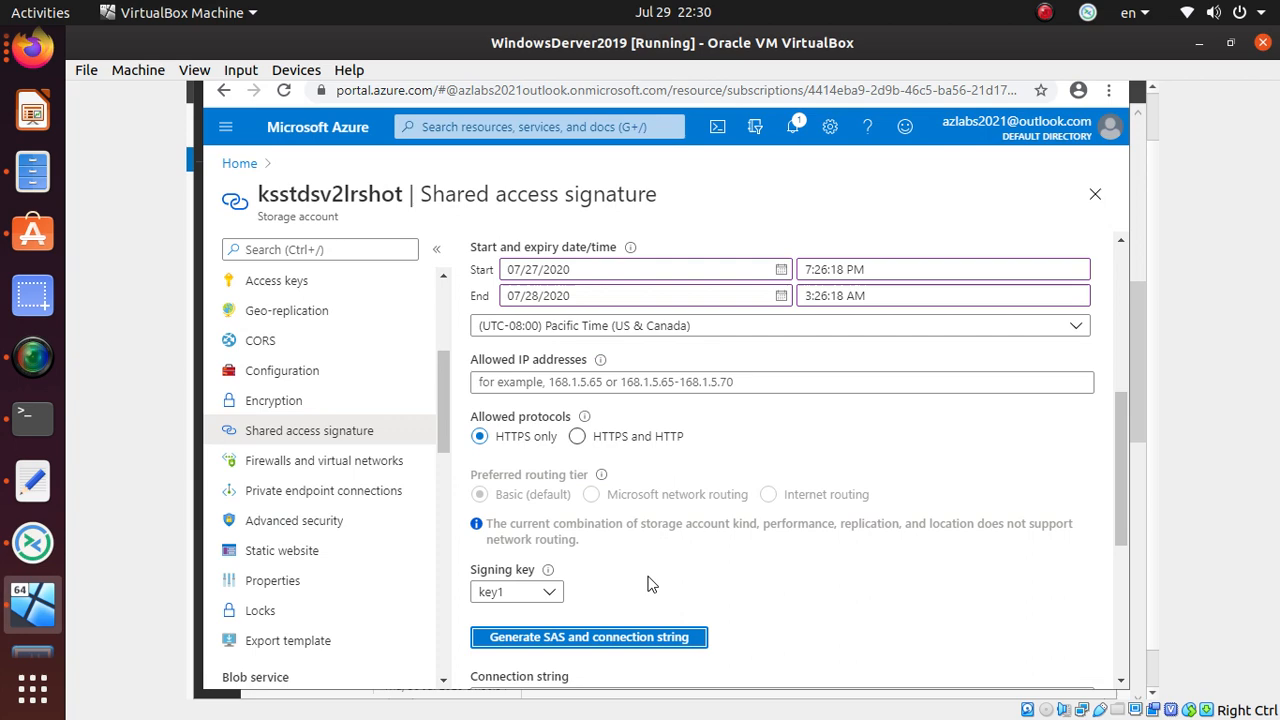
pyautogui.scroll(-2, 625, 633)
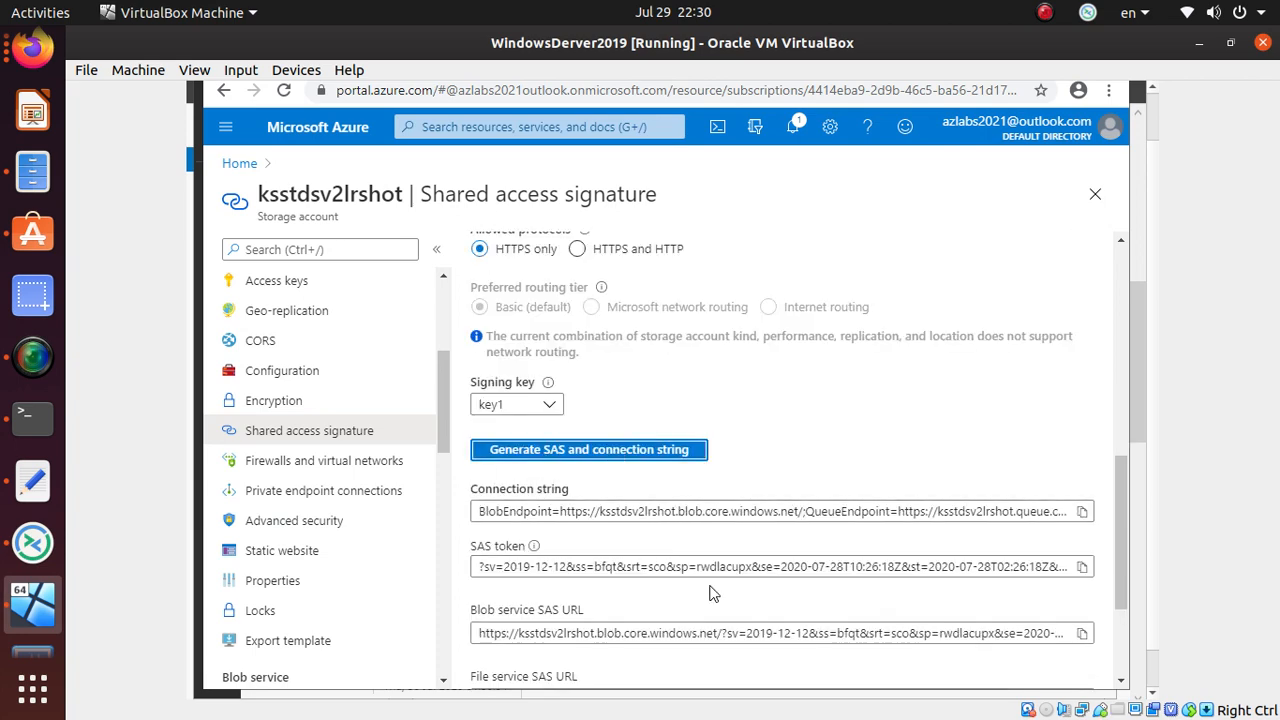
pyautogui.scroll(-2, 713, 585)
pyautogui.scroll(1, 713, 585)
pyautogui.scroll(2, 713, 585)
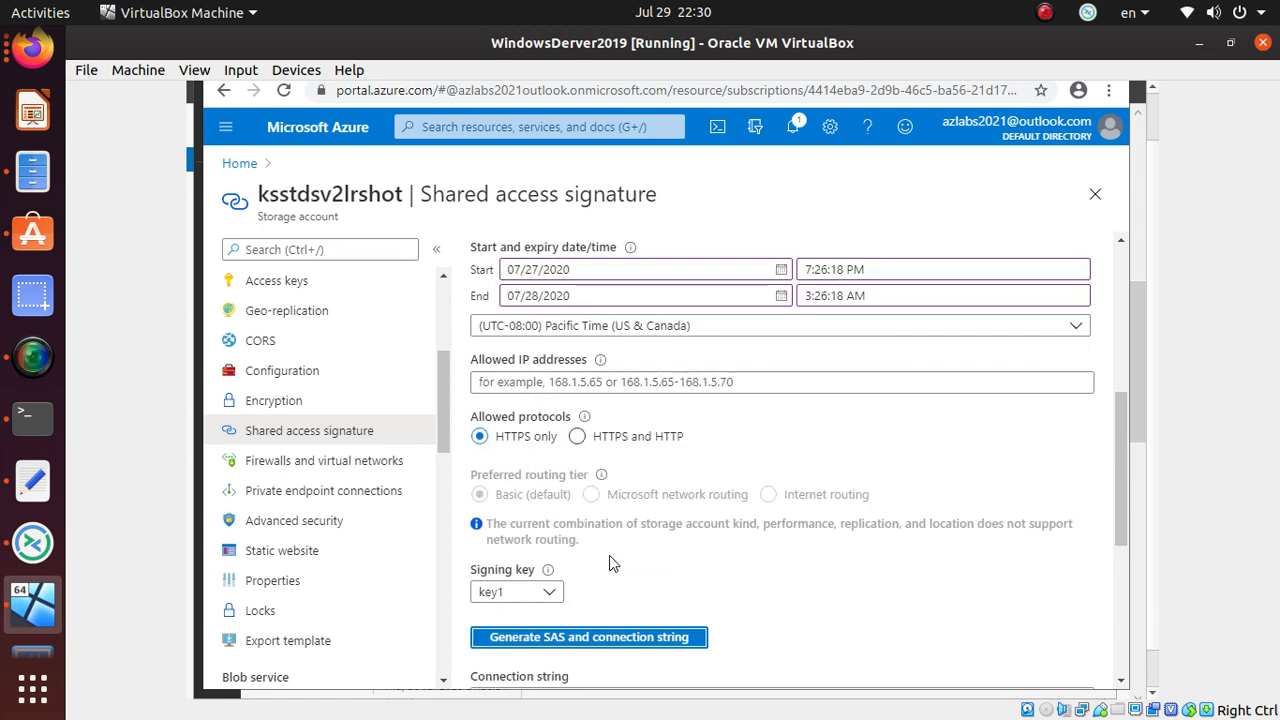
pyautogui.scroll(1, 645, 634)
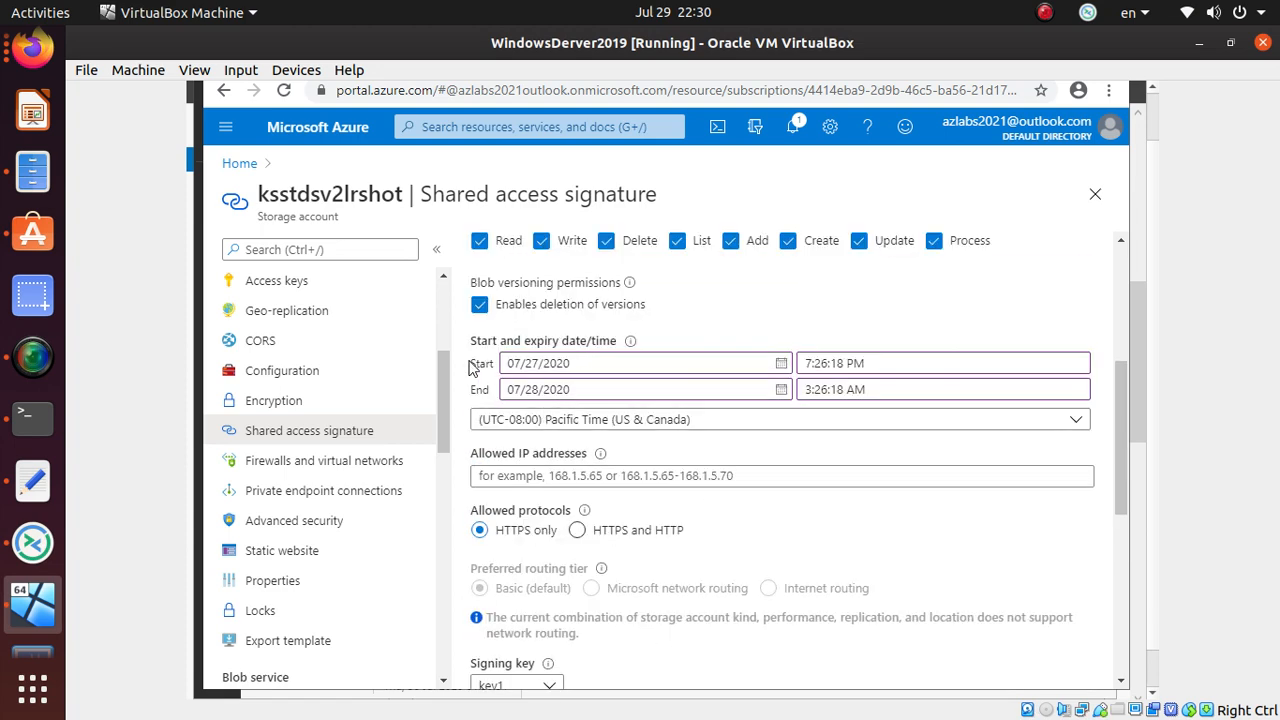
pyautogui.moveTo(469, 341); pyautogui.dragTo(618, 349)
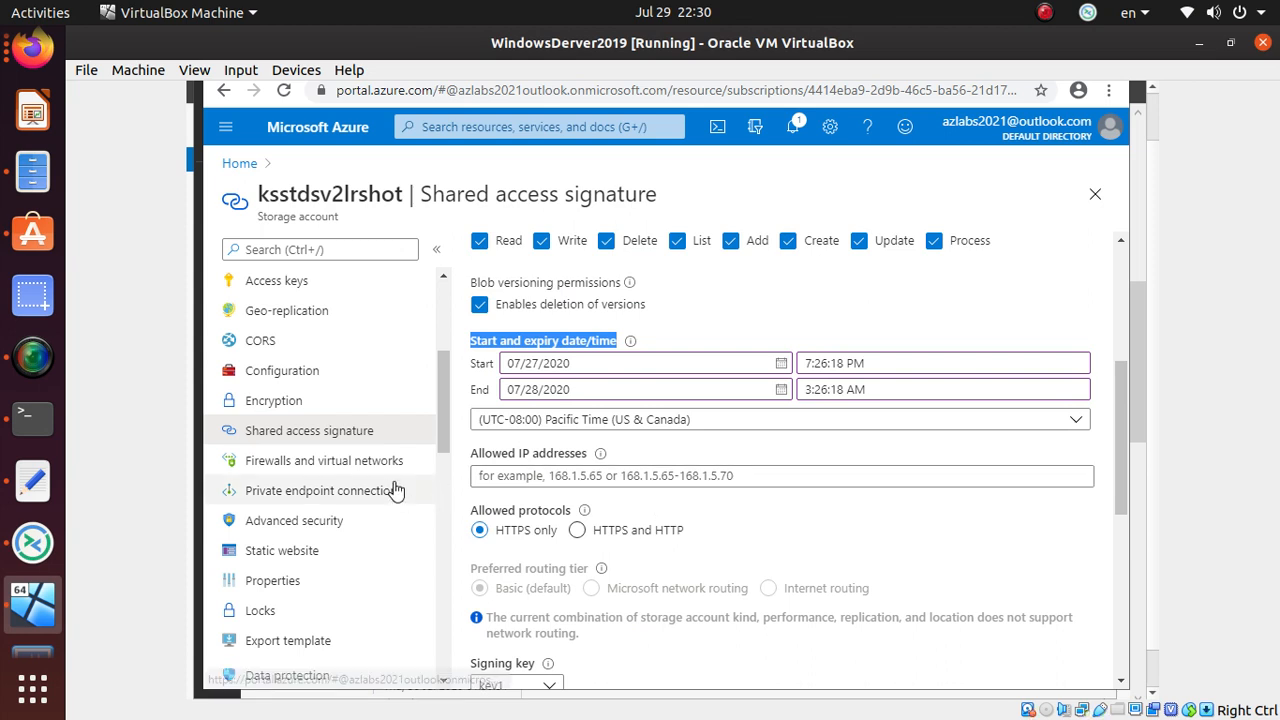
pyautogui.scroll(-4, 400, 495)
pyautogui.scroll(5, 402, 500)
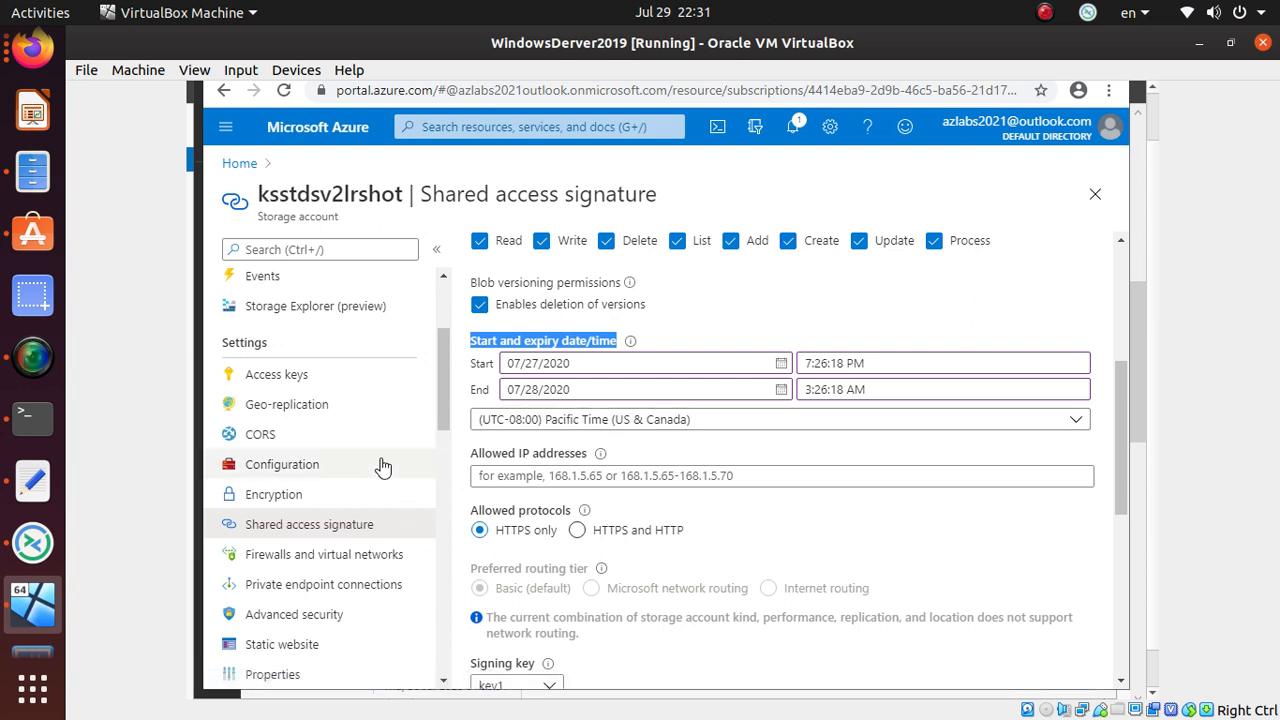
pyautogui.scroll(3, 380, 466)
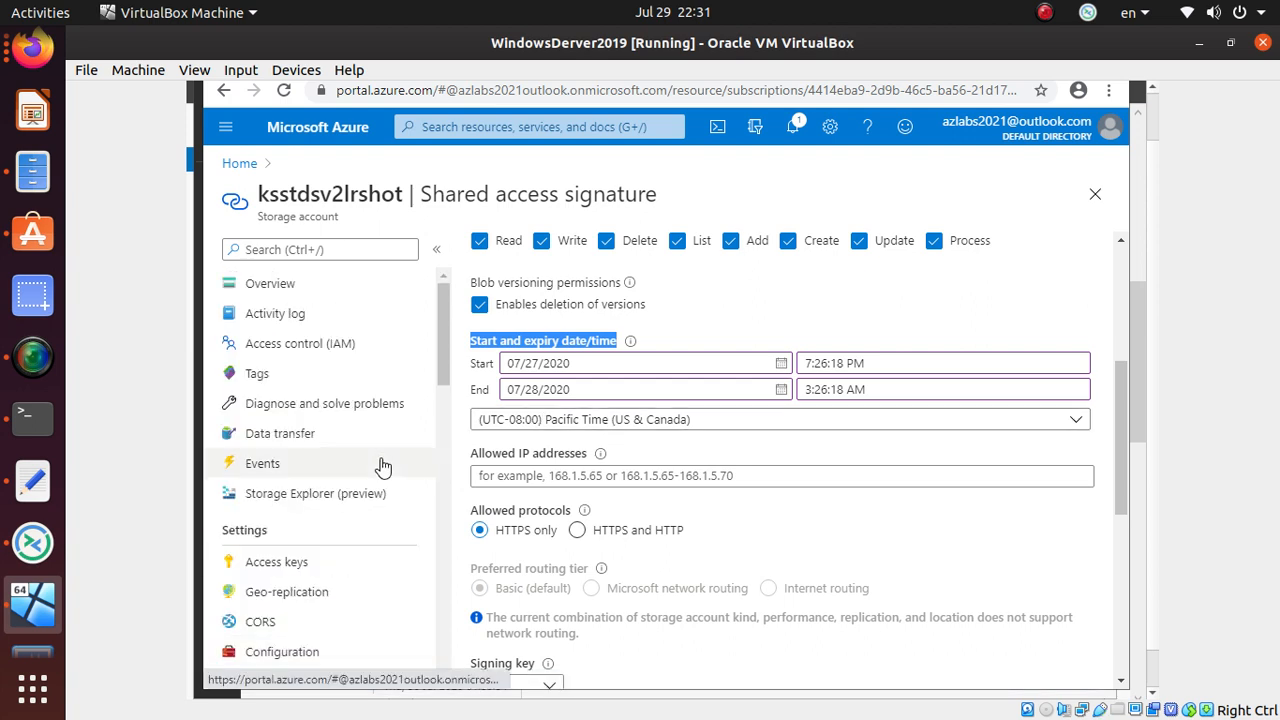
pyautogui.scroll(-3, 409, 445)
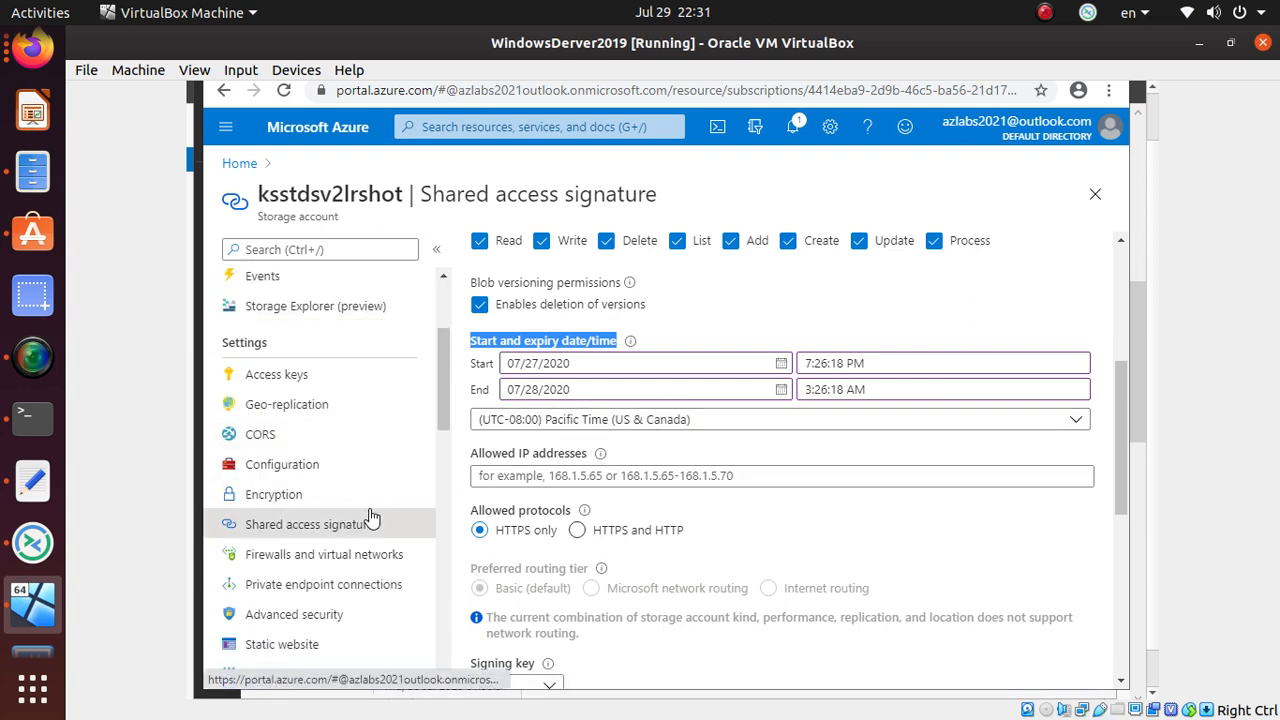
pyautogui.scroll(-5, 369, 516)
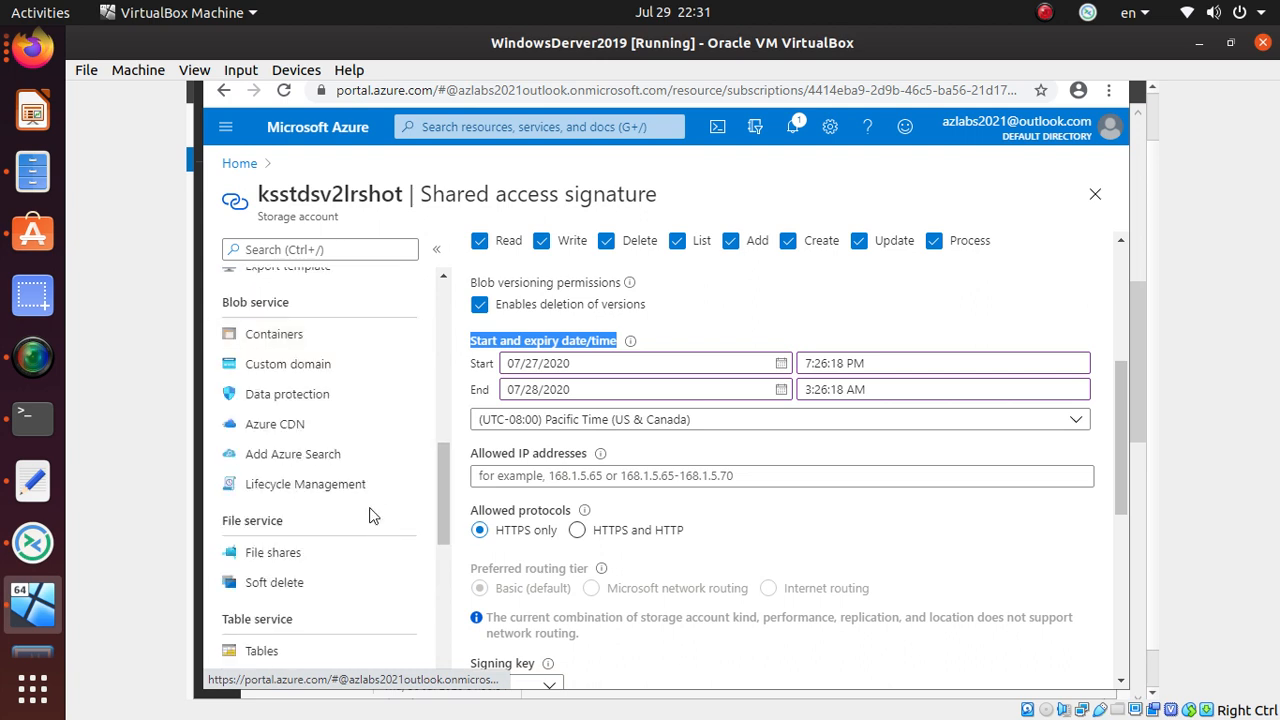
pyautogui.scroll(-1, 369, 516)
pyautogui.scroll(-3, 369, 516)
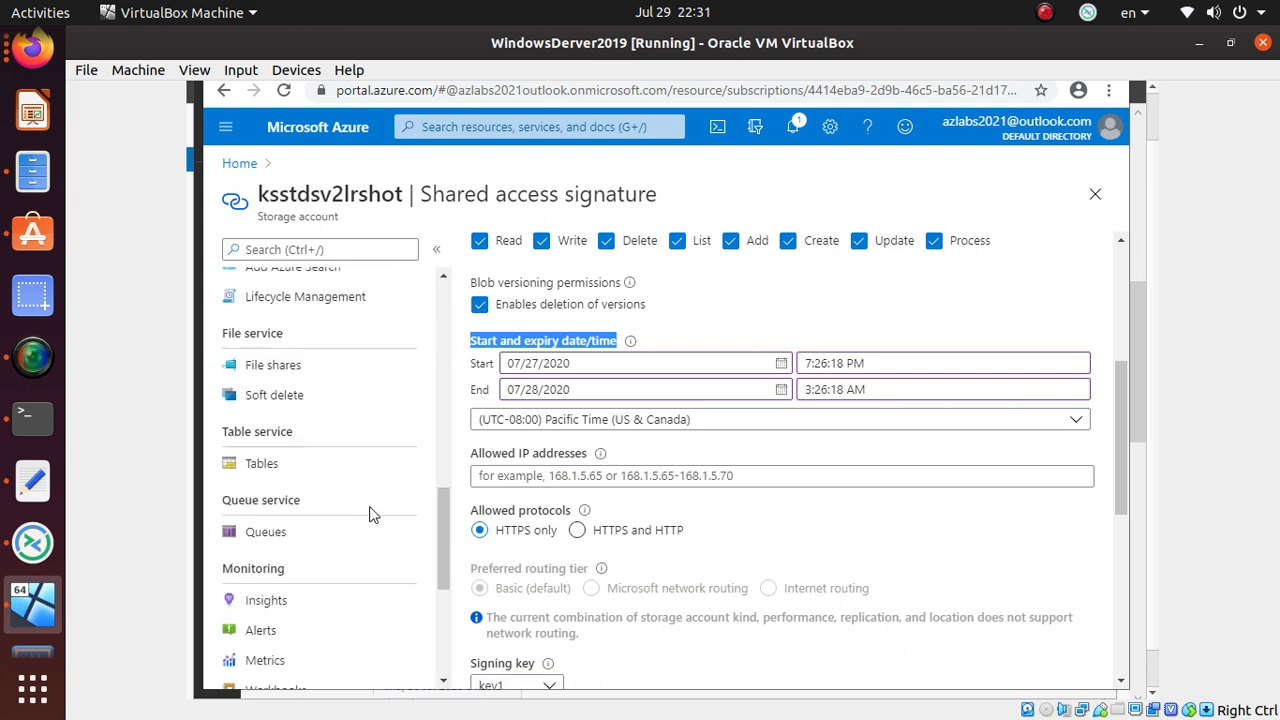
pyautogui.scroll(6, 371, 514)
# - Filter and scroll the resource menu, then reload the Shared access signature blade for ksstdsv2lrshot
pyautogui.click(325, 248)
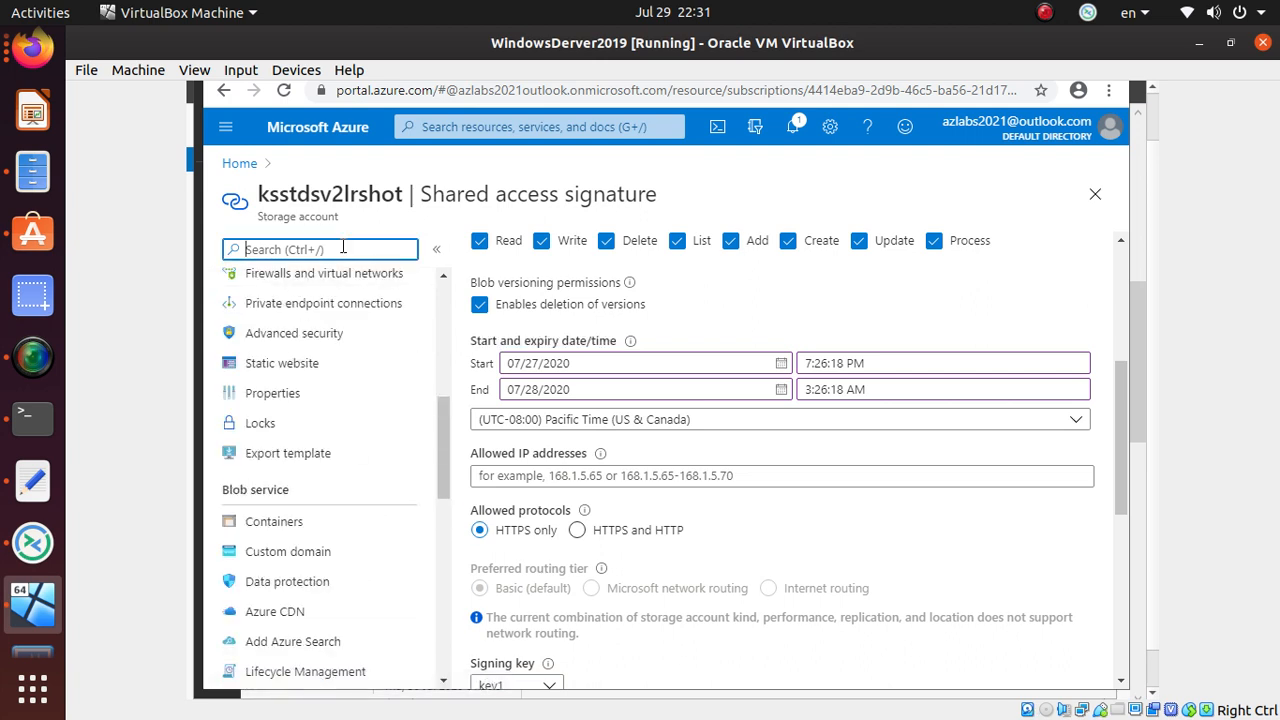
pyautogui.write('AC')
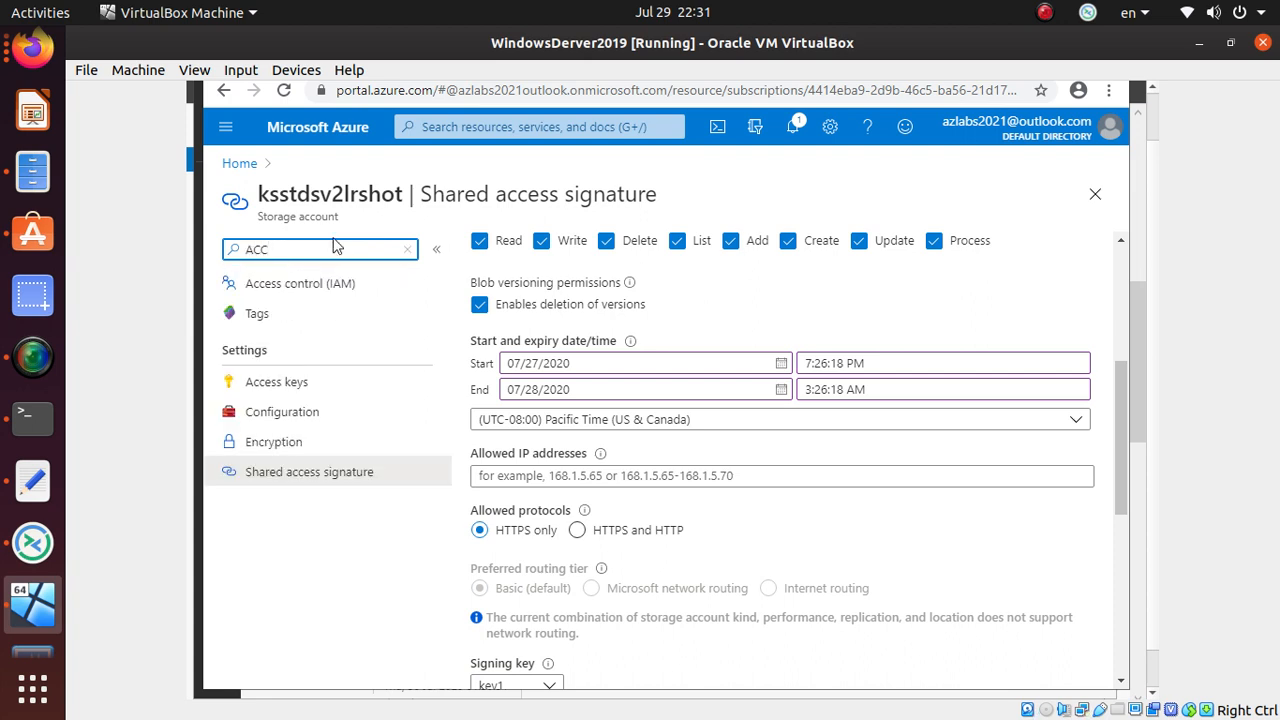
pyautogui.press('BackSpace')
pyautogui.press('BackSpace')
pyautogui.write('POL')
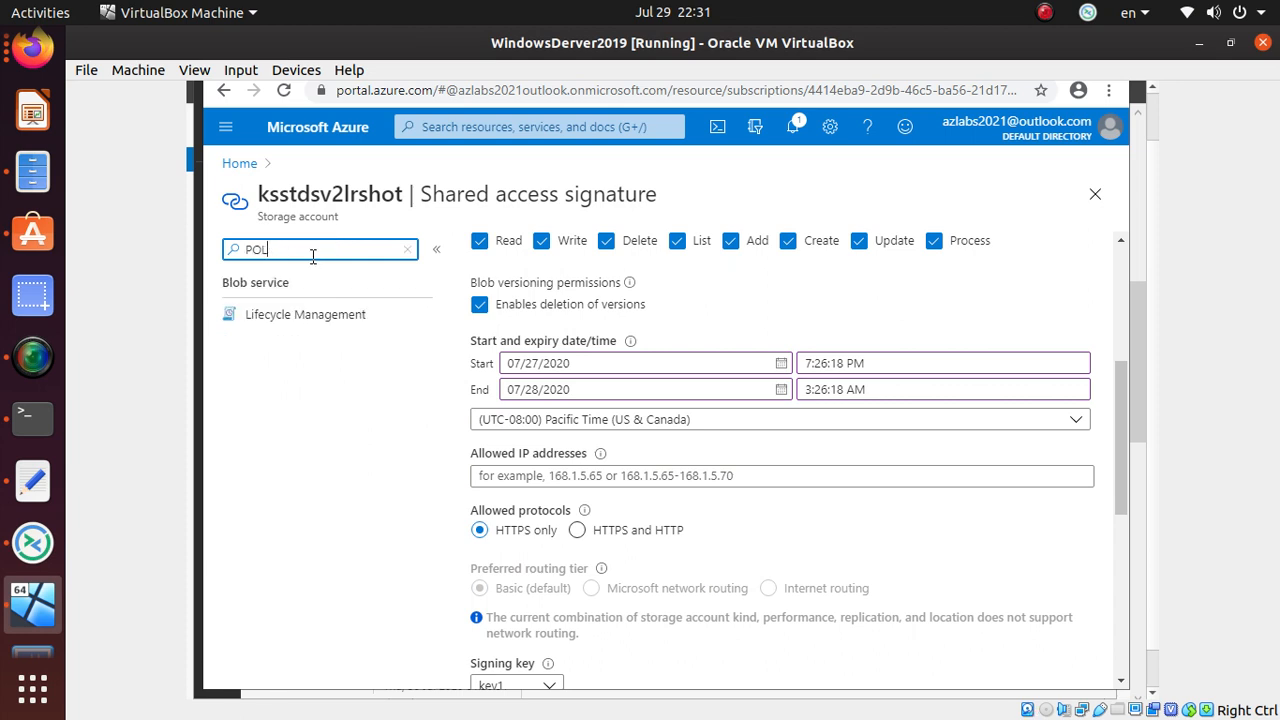
pyautogui.press('BackSpace')
pyautogui.press('BackSpace')
pyautogui.press('BackSpace')
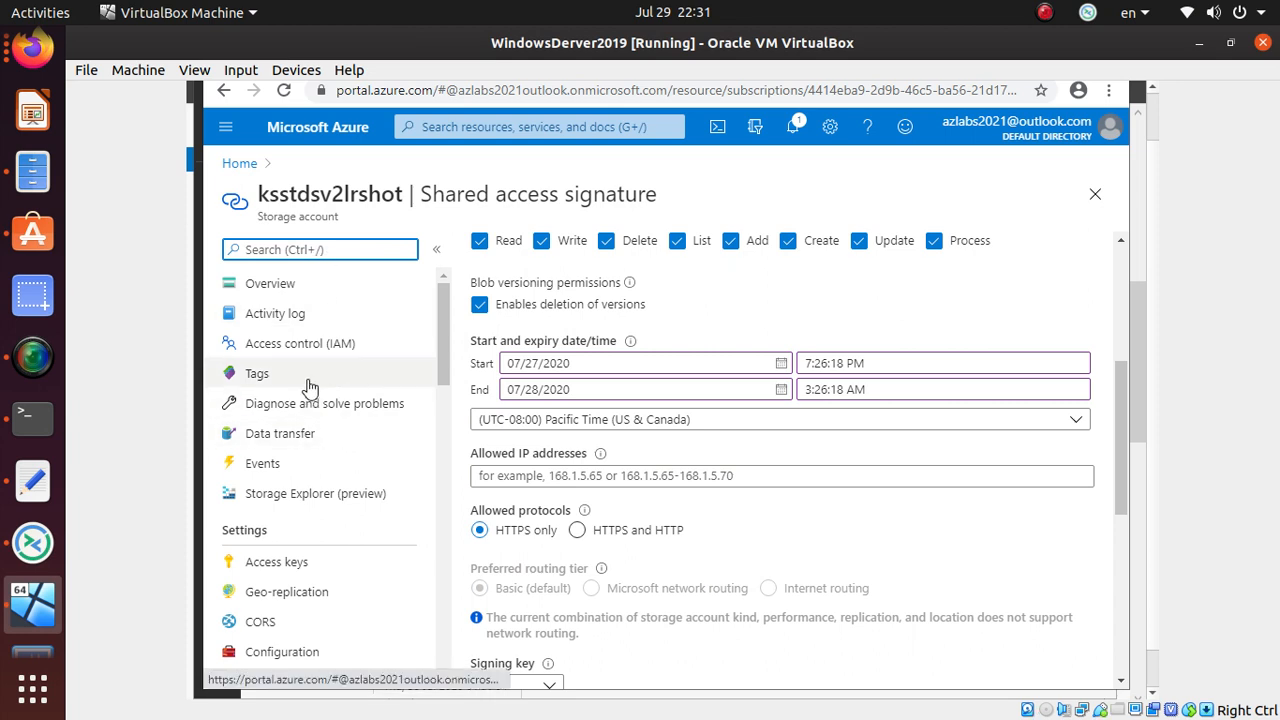
pyautogui.moveTo(443, 329); pyautogui.dragTo(457, 255)
pyautogui.scroll(1, 617, 451)
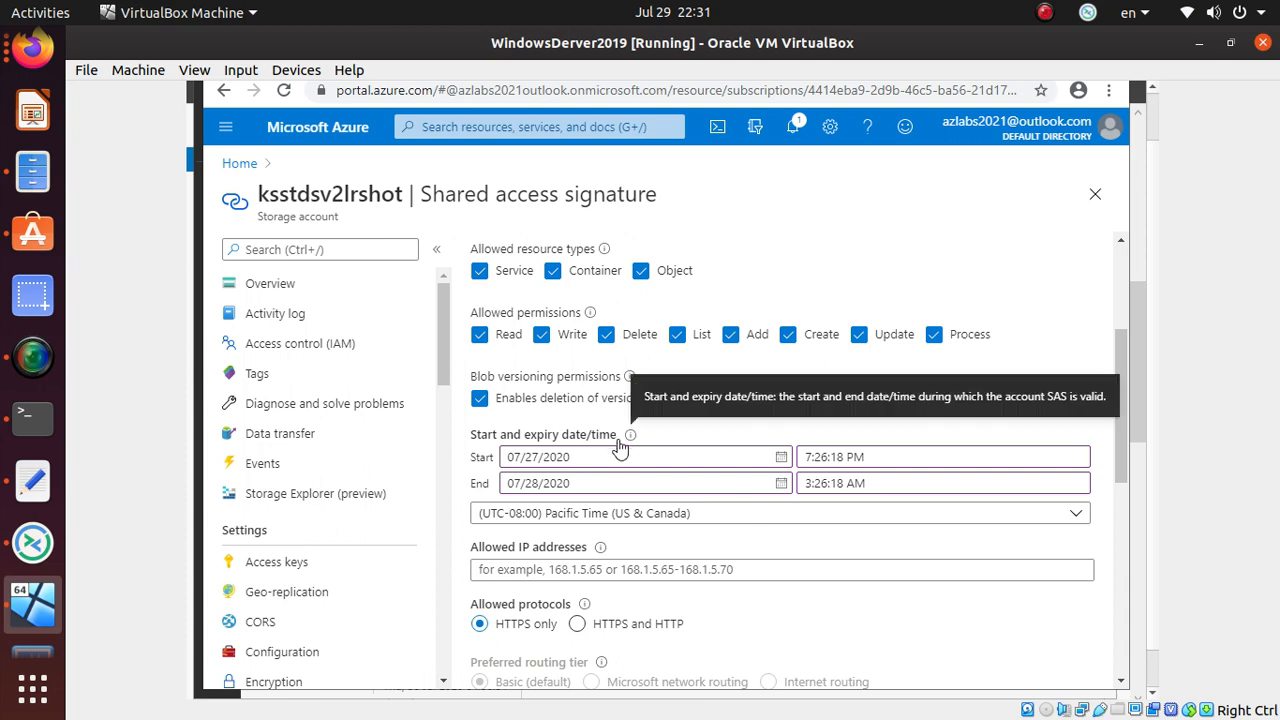
pyautogui.scroll(-6, 728, 523)
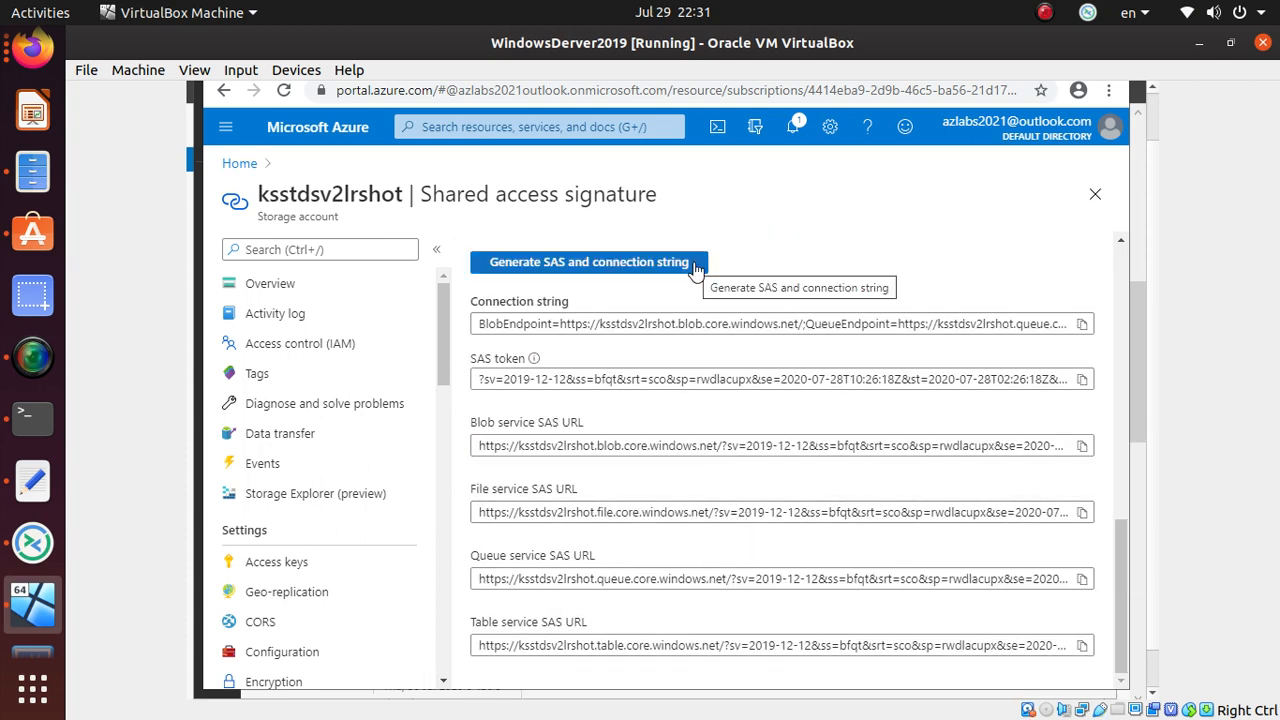
pyautogui.scroll(6, 668, 357)
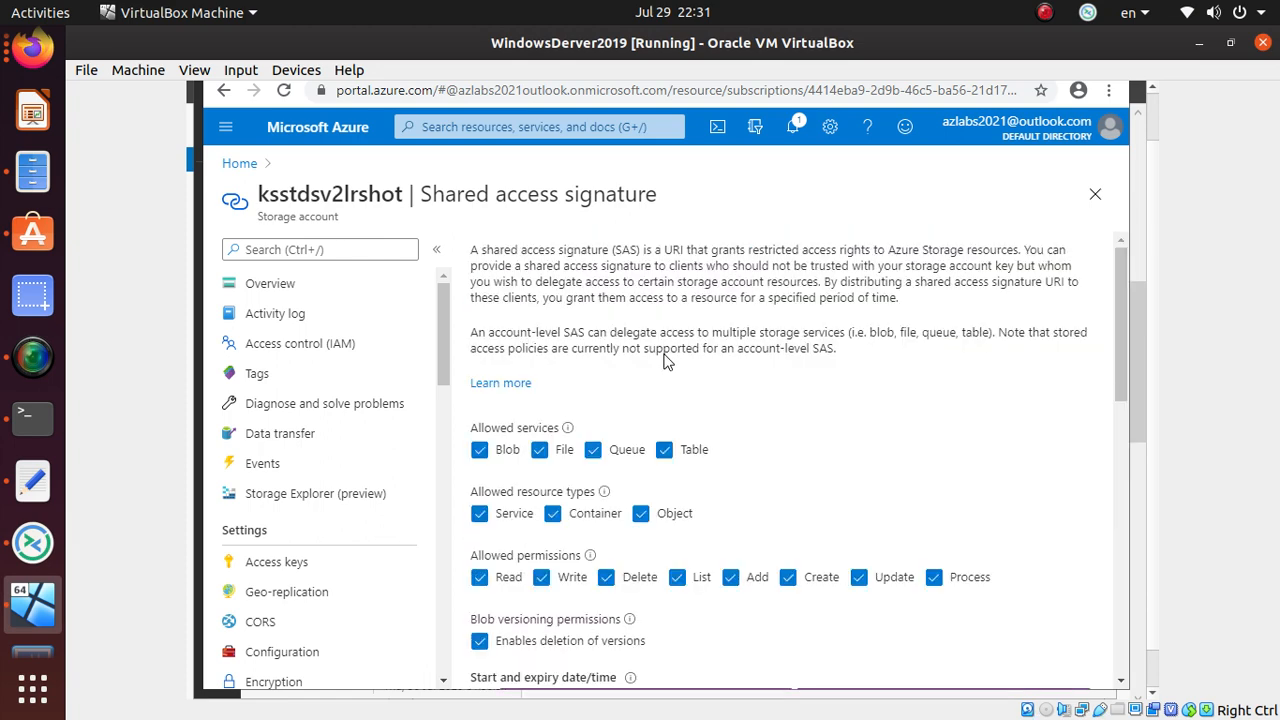
pyautogui.scroll(-4, 702, 466)
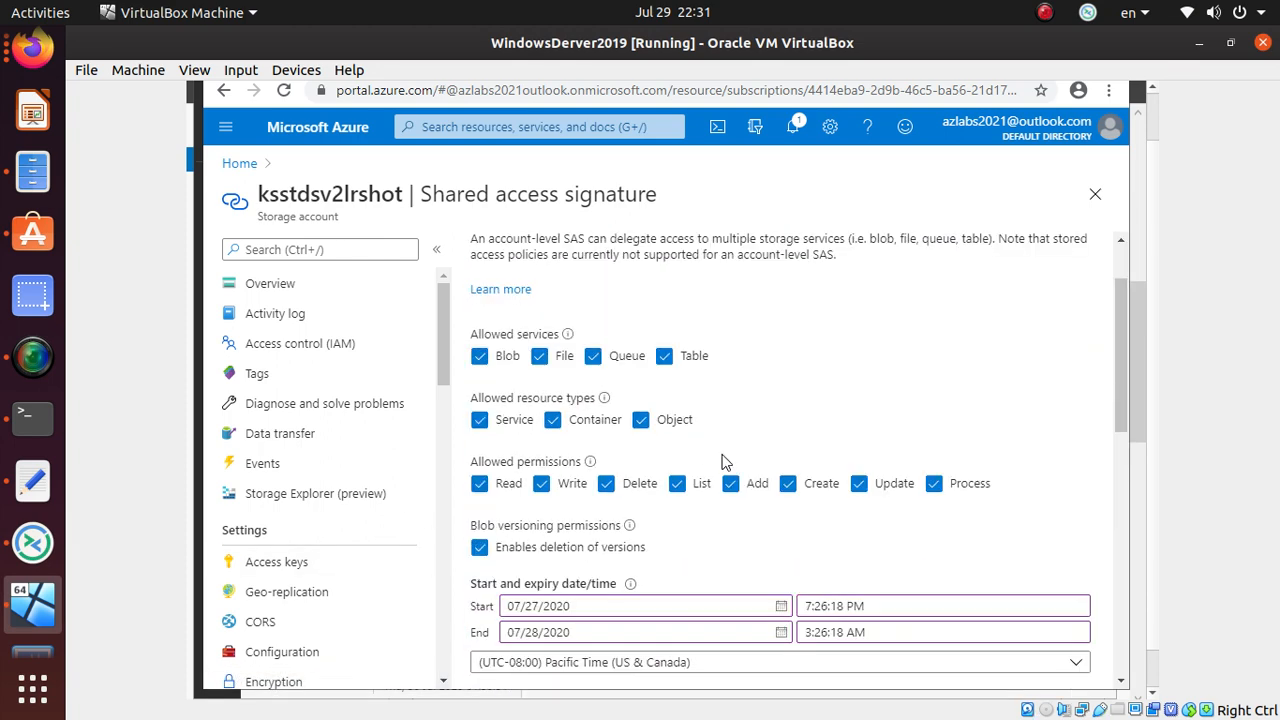
pyautogui.scroll(-3, 334, 457)
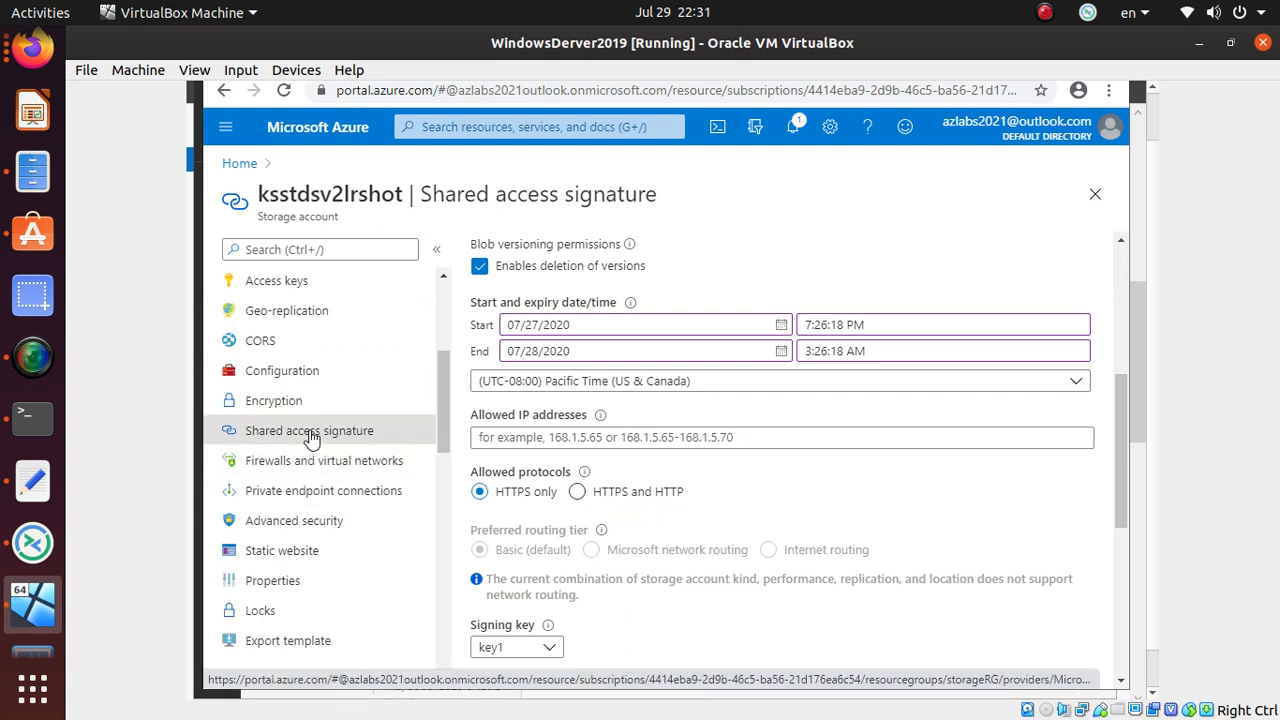
pyautogui.click(311, 436)
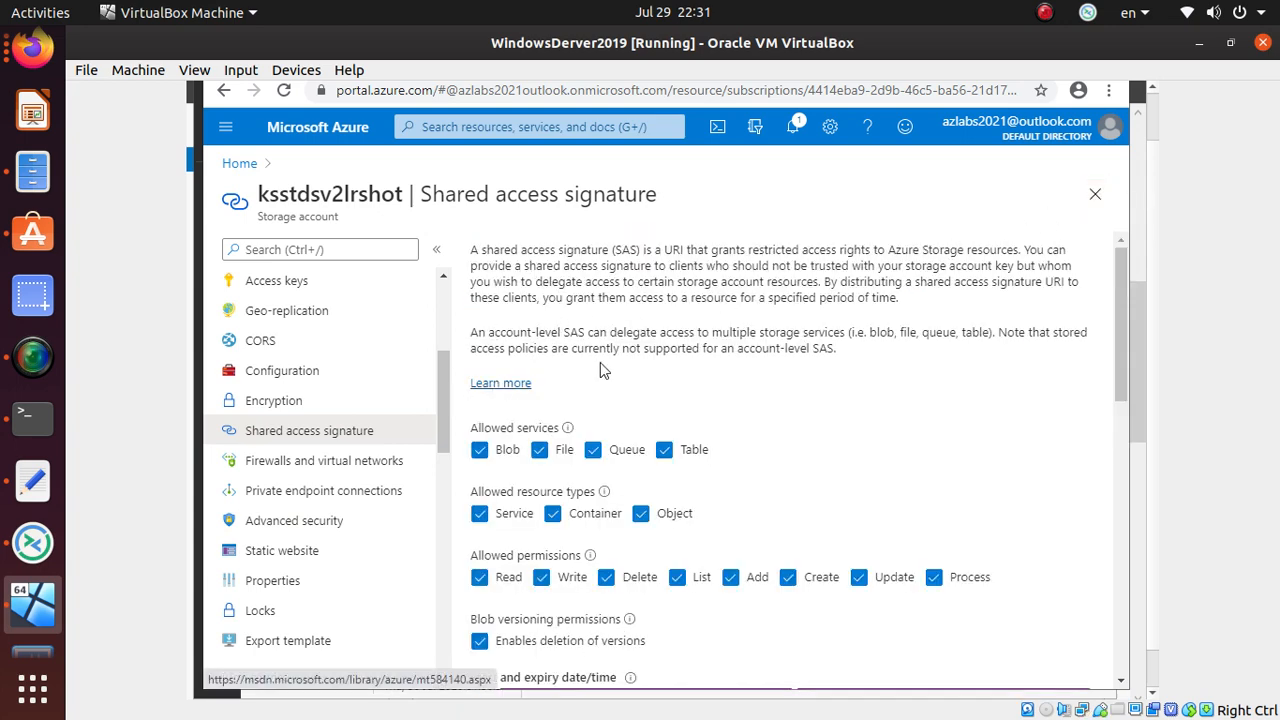
# - Restrict the SAS to the Blob service only and choose key2 as the signing key
pyautogui.click(664, 451)
pyautogui.click(592, 451)
pyautogui.click(539, 451)
pyautogui.scroll(-3, 832, 520)
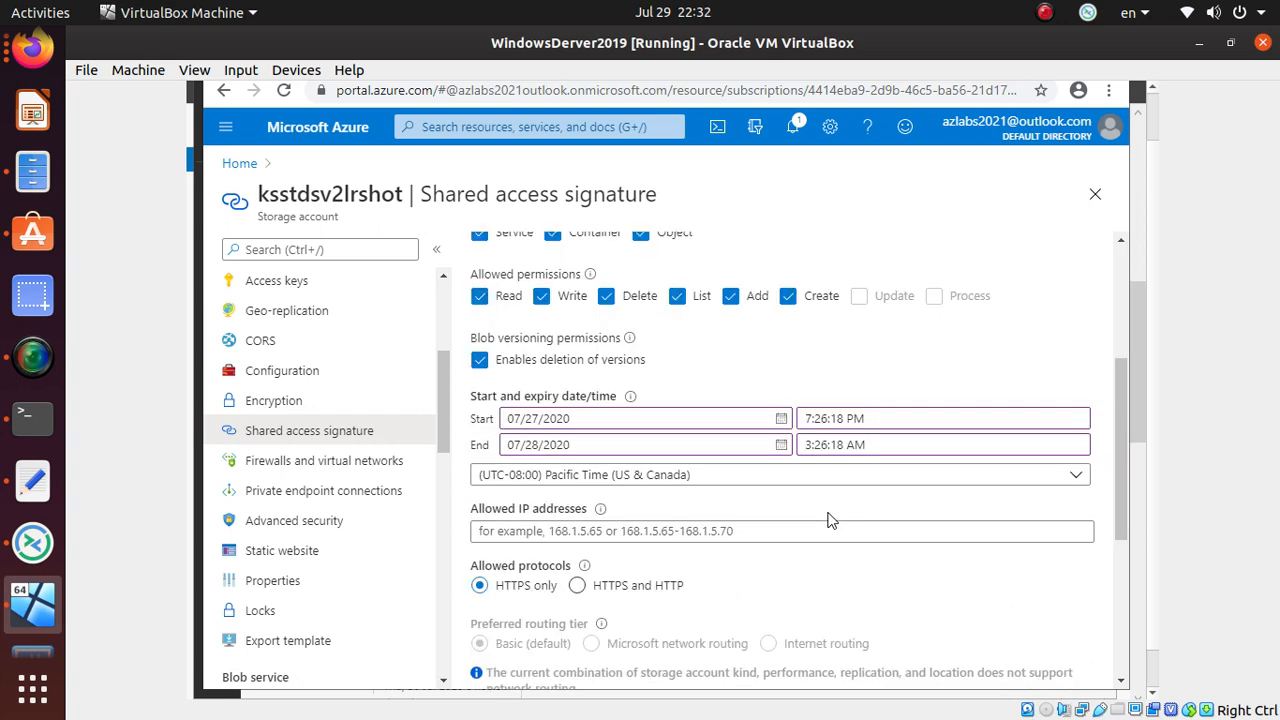
pyautogui.scroll(-5, 827, 520)
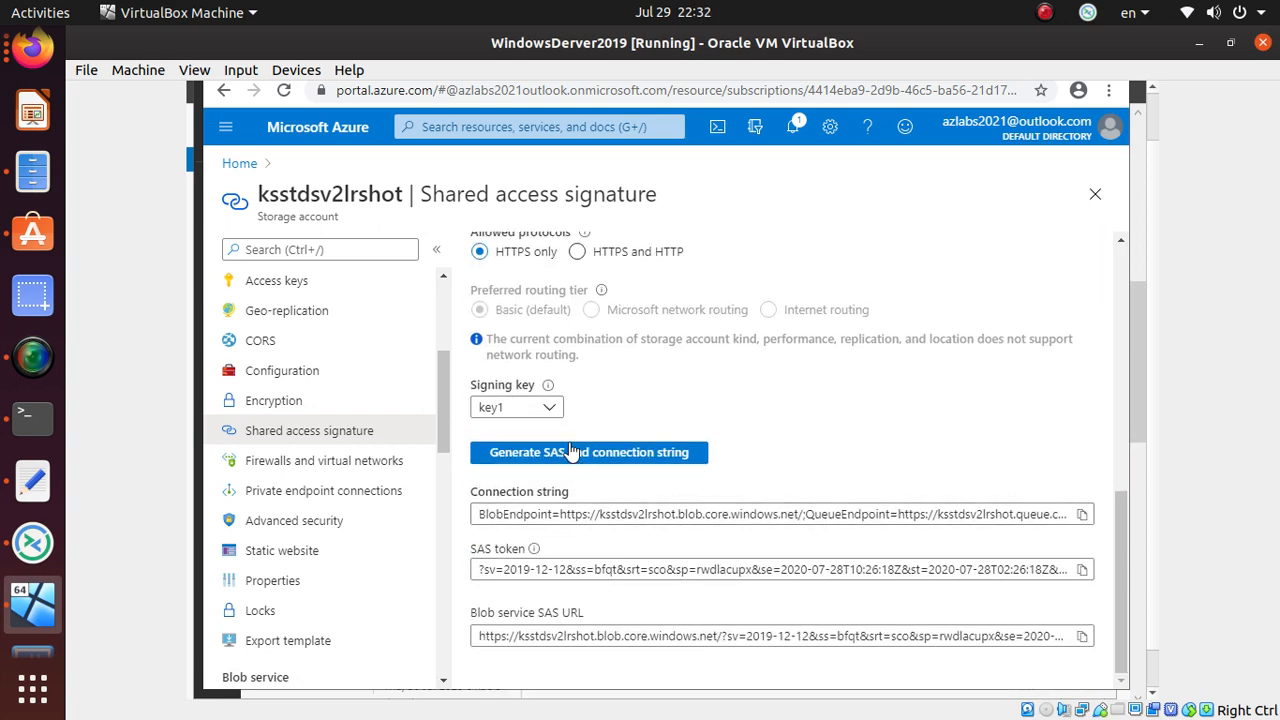
pyautogui.click(529, 407)
pyautogui.click(512, 460)
pyautogui.scroll(3, 724, 437)
pyautogui.scroll(4, 722, 438)
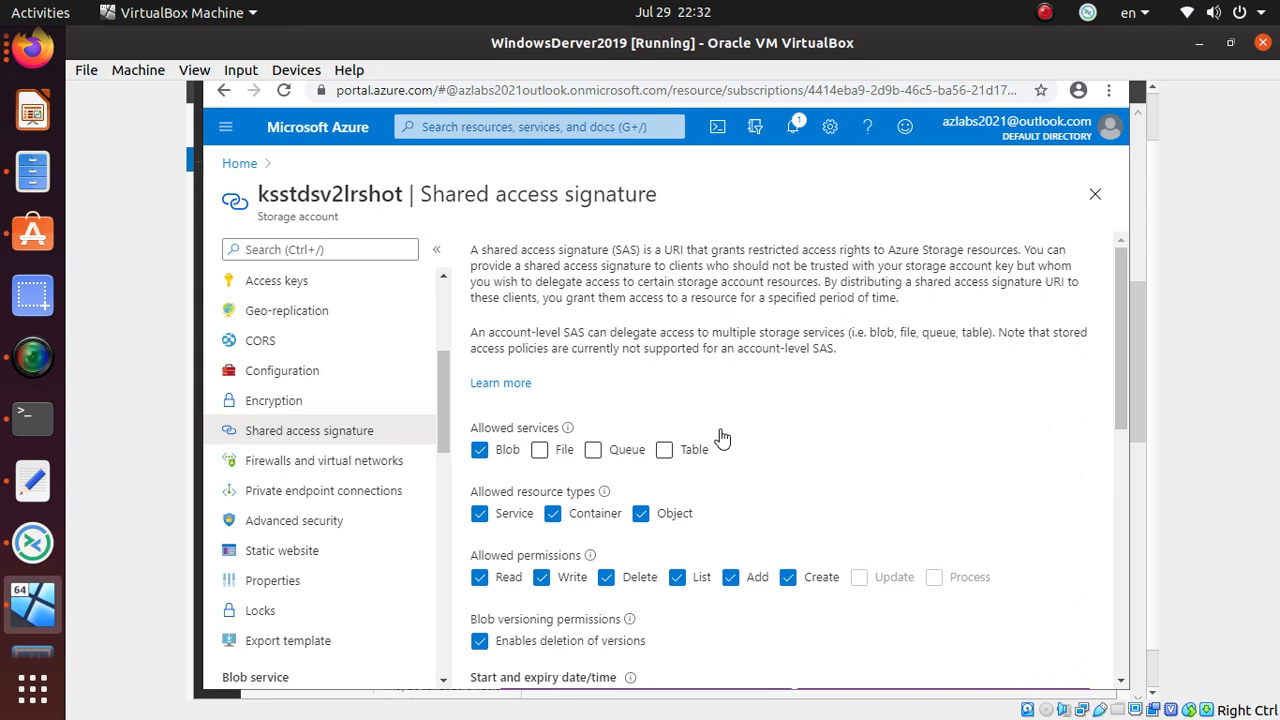
pyautogui.scroll(-7, 722, 437)
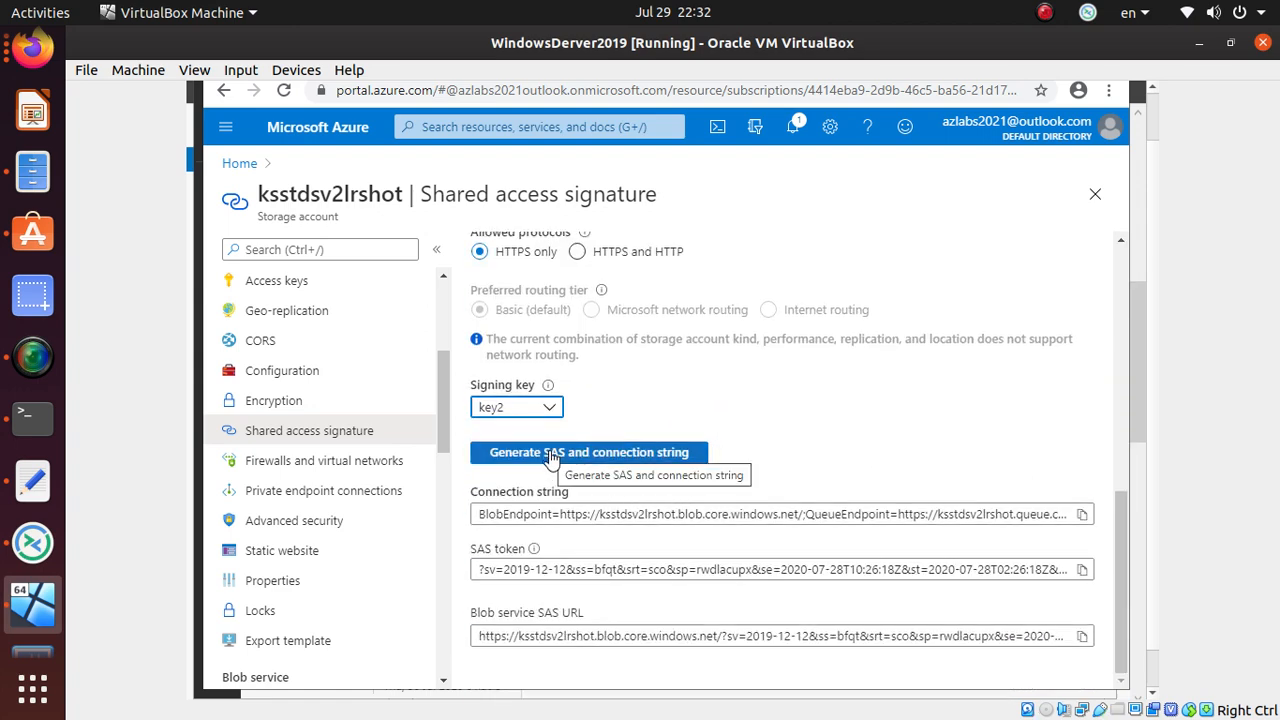
pyautogui.scroll(1, 846, 491)
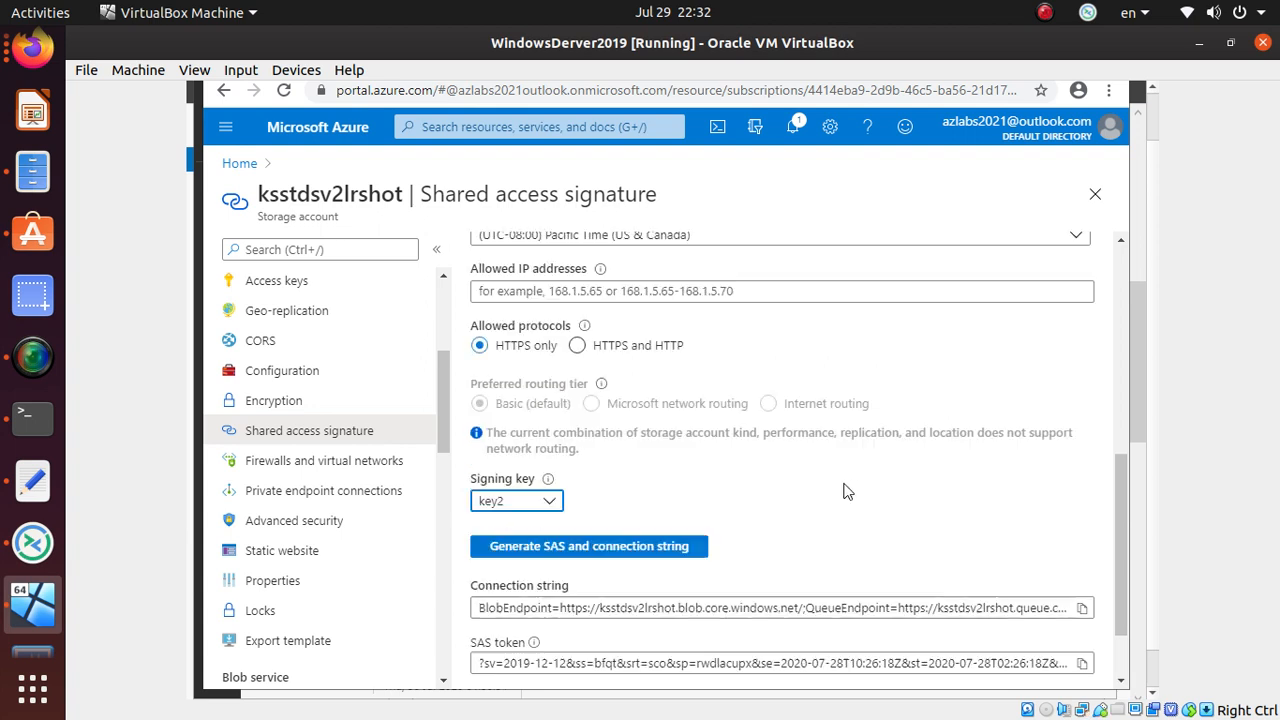
# - Generate the SAS, then switch the signing key back to key1 and regenerate it
pyautogui.click(647, 552)
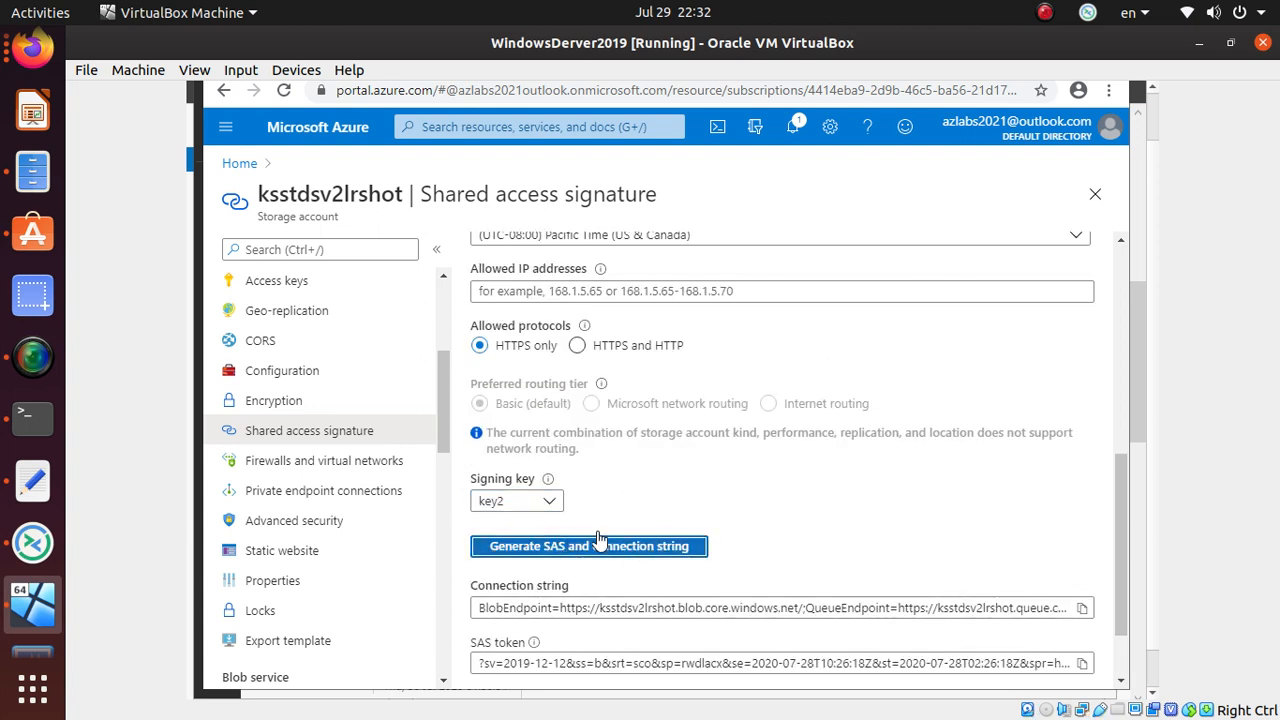
pyautogui.click(548, 503)
pyautogui.click(528, 527)
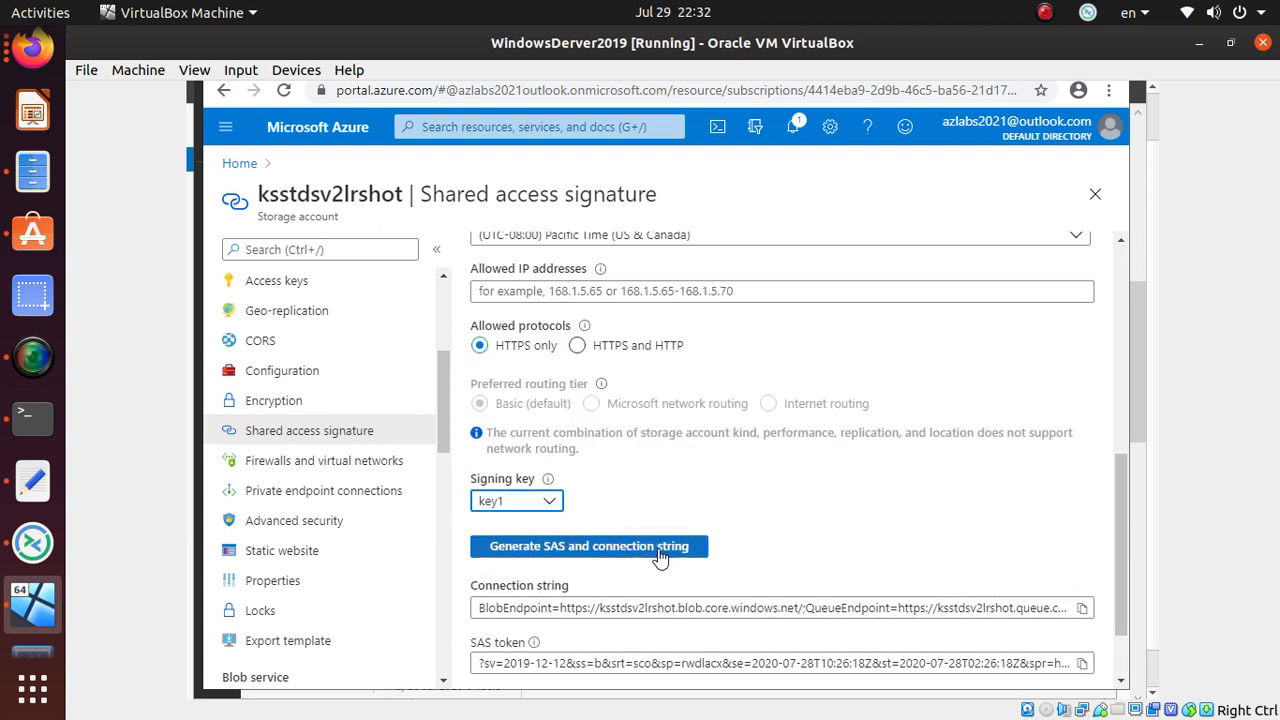
pyautogui.click(663, 556)
pyautogui.scroll(-1, 781, 589)
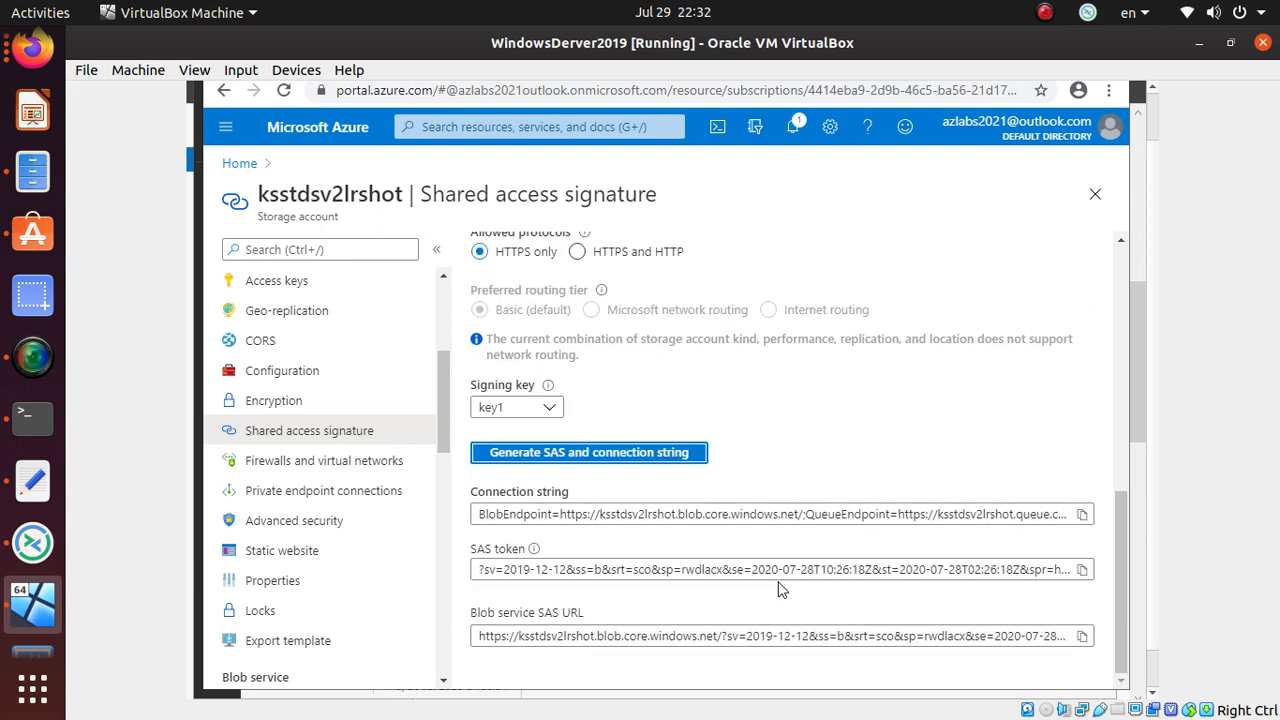
pyautogui.scroll(3, 781, 589)
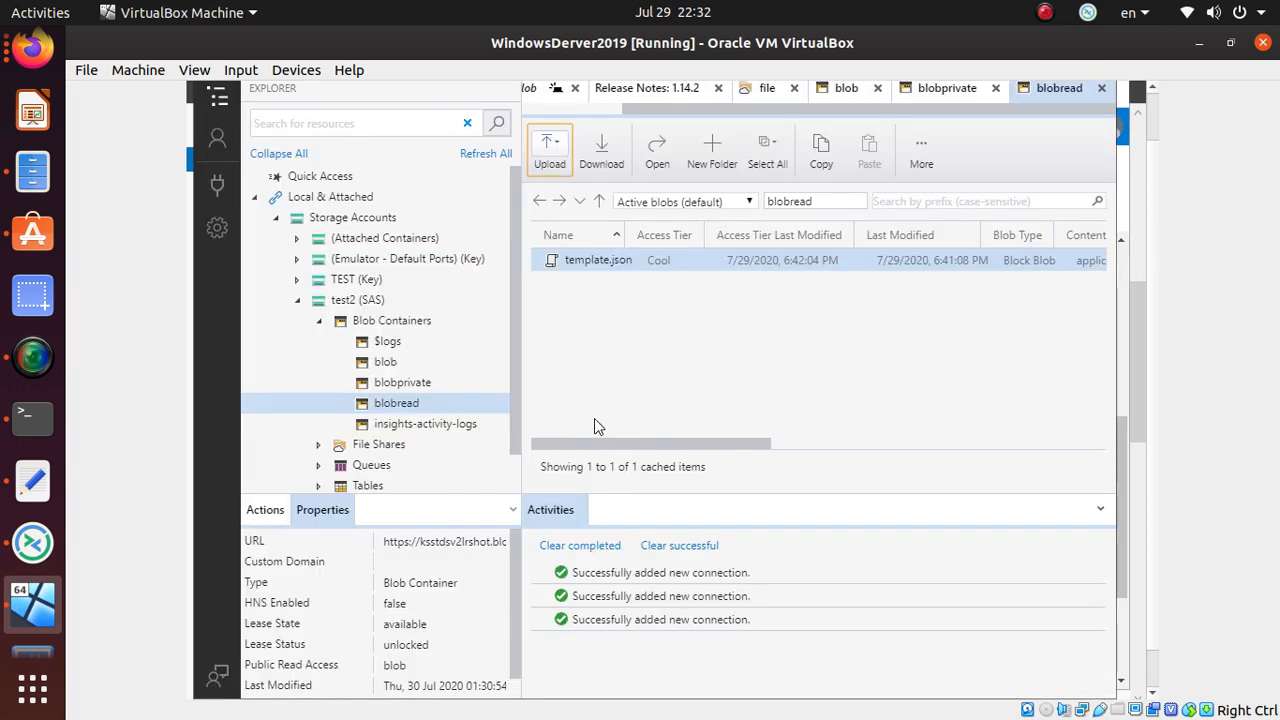
# - Refresh all, reopen test2 (SAS) Blob Containers and view the blob and blobprivate containers
pyautogui.click(497, 153)
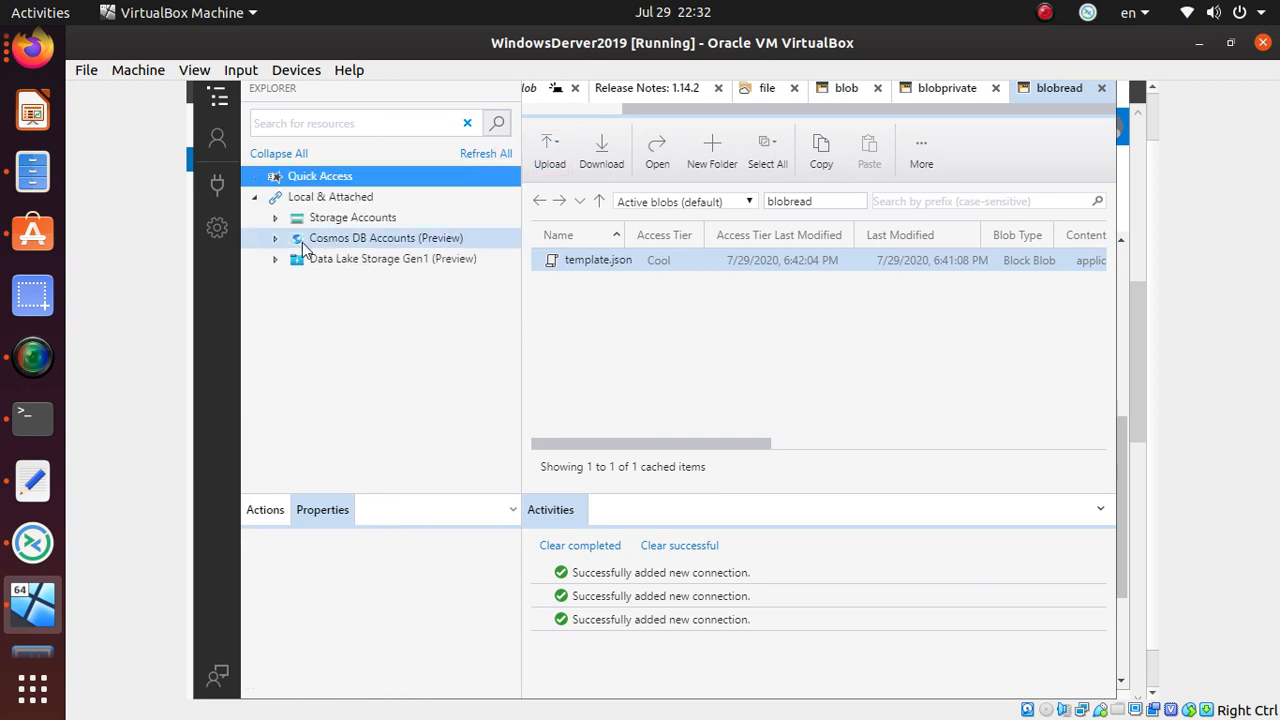
pyautogui.click(274, 219)
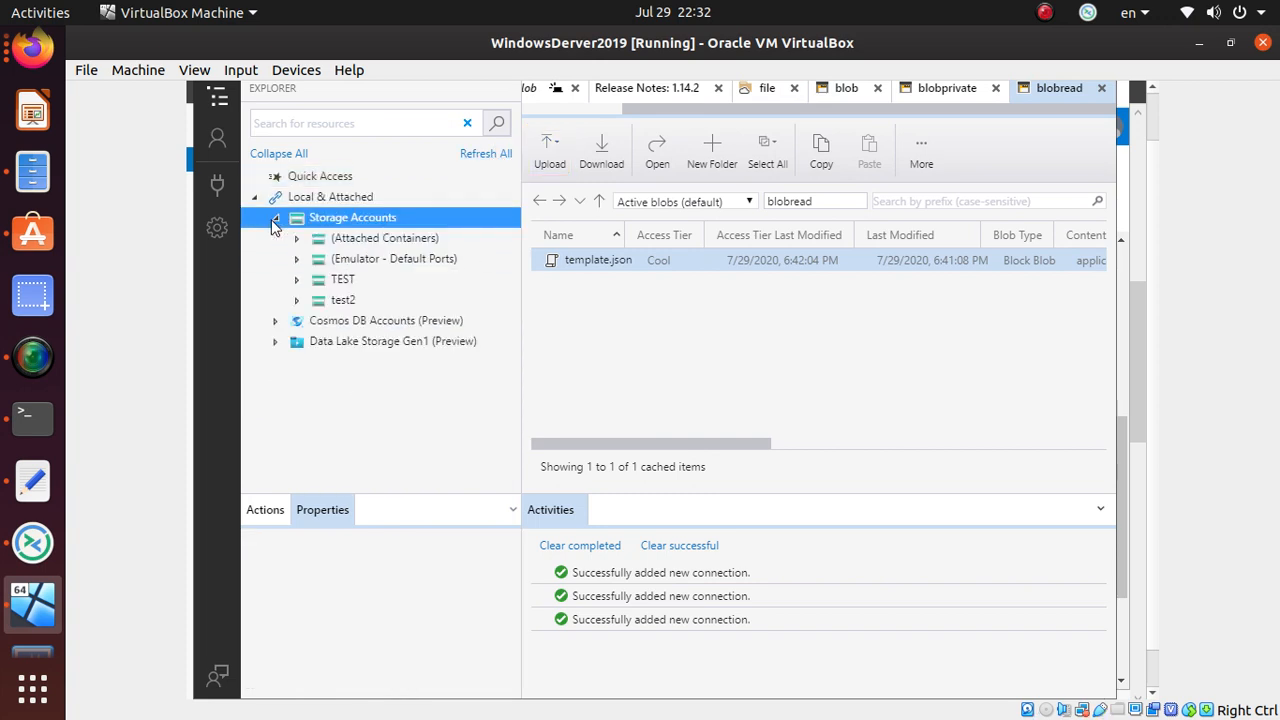
pyautogui.click(298, 299)
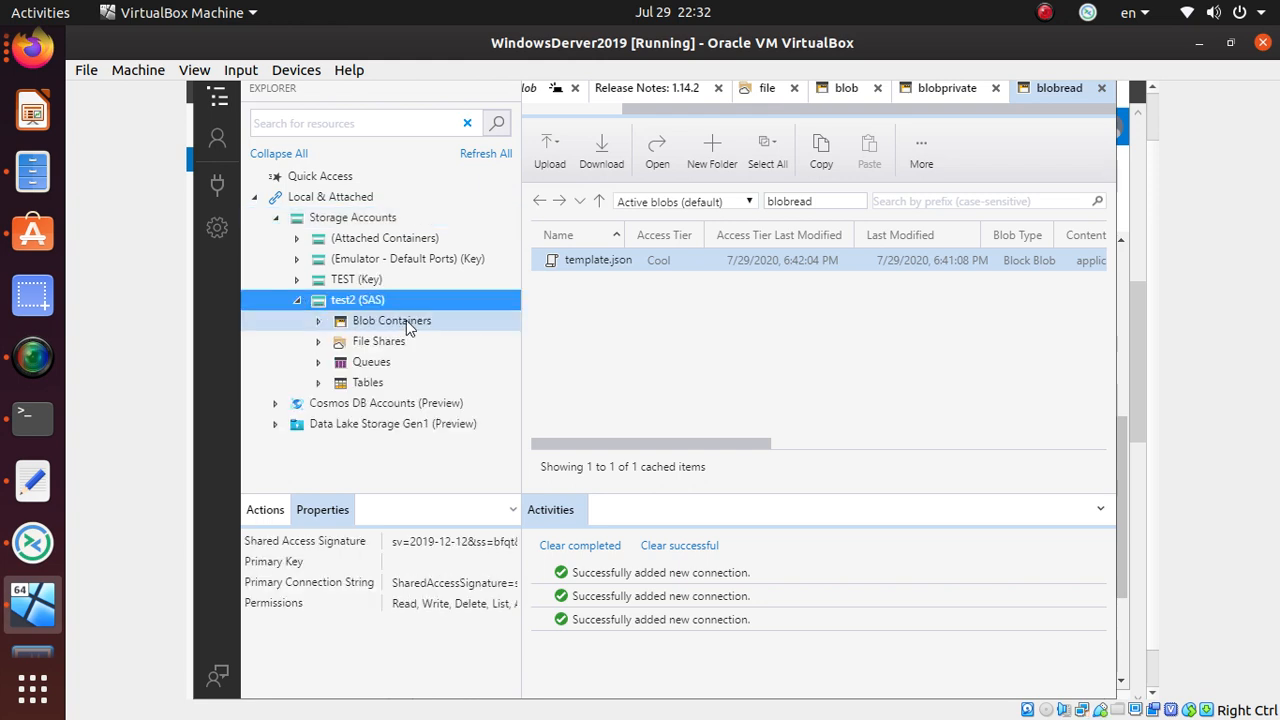
pyautogui.click(318, 321)
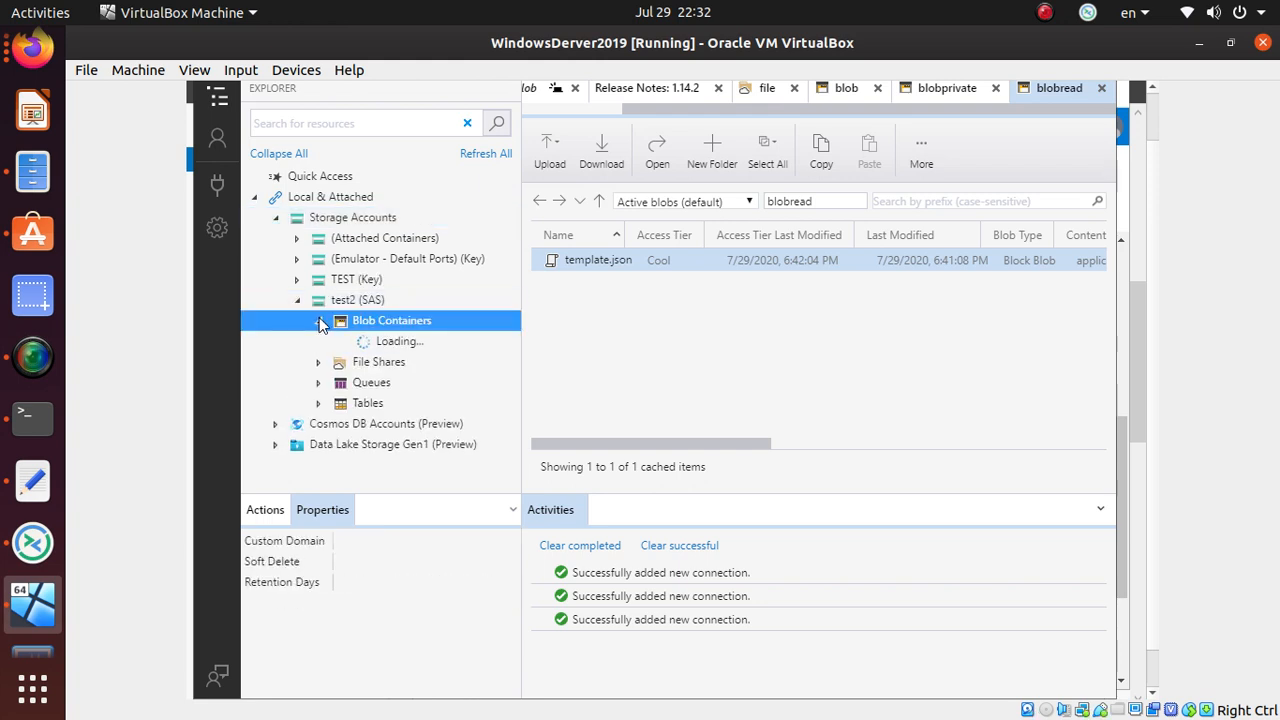
pyautogui.click(387, 362)
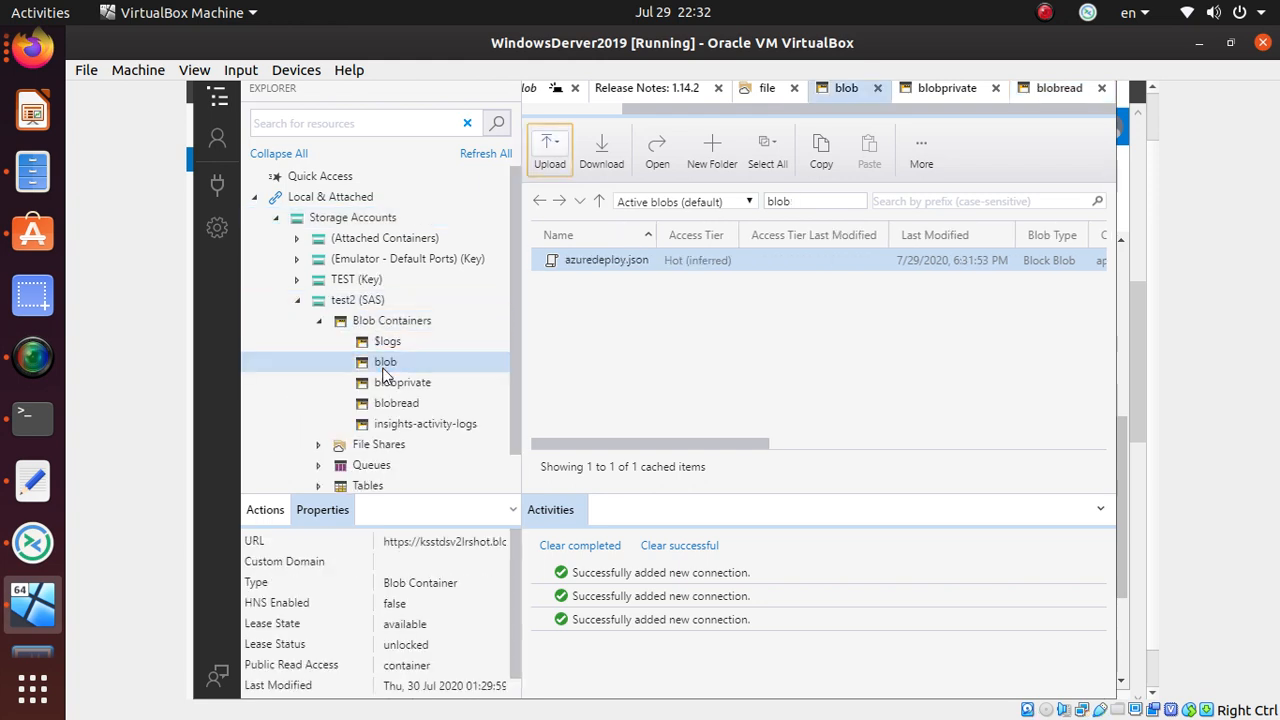
pyautogui.click(412, 384)
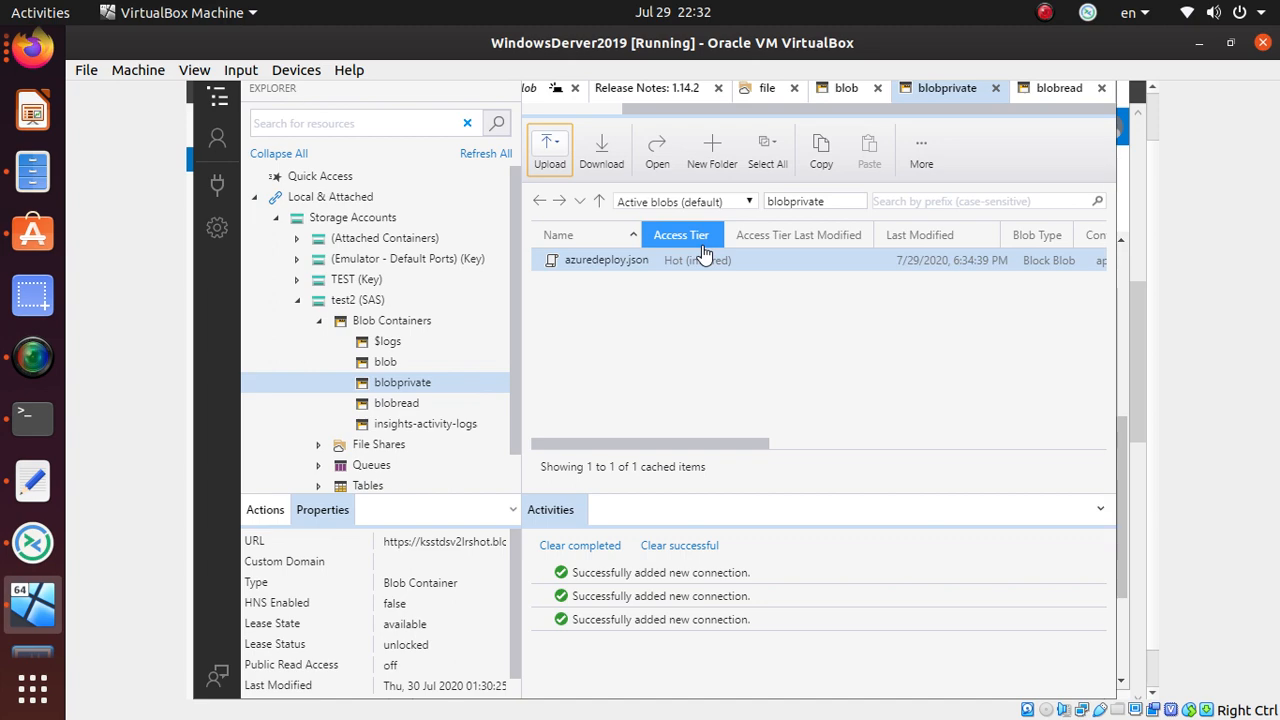
pyautogui.hotkey('alt', 'Tab')
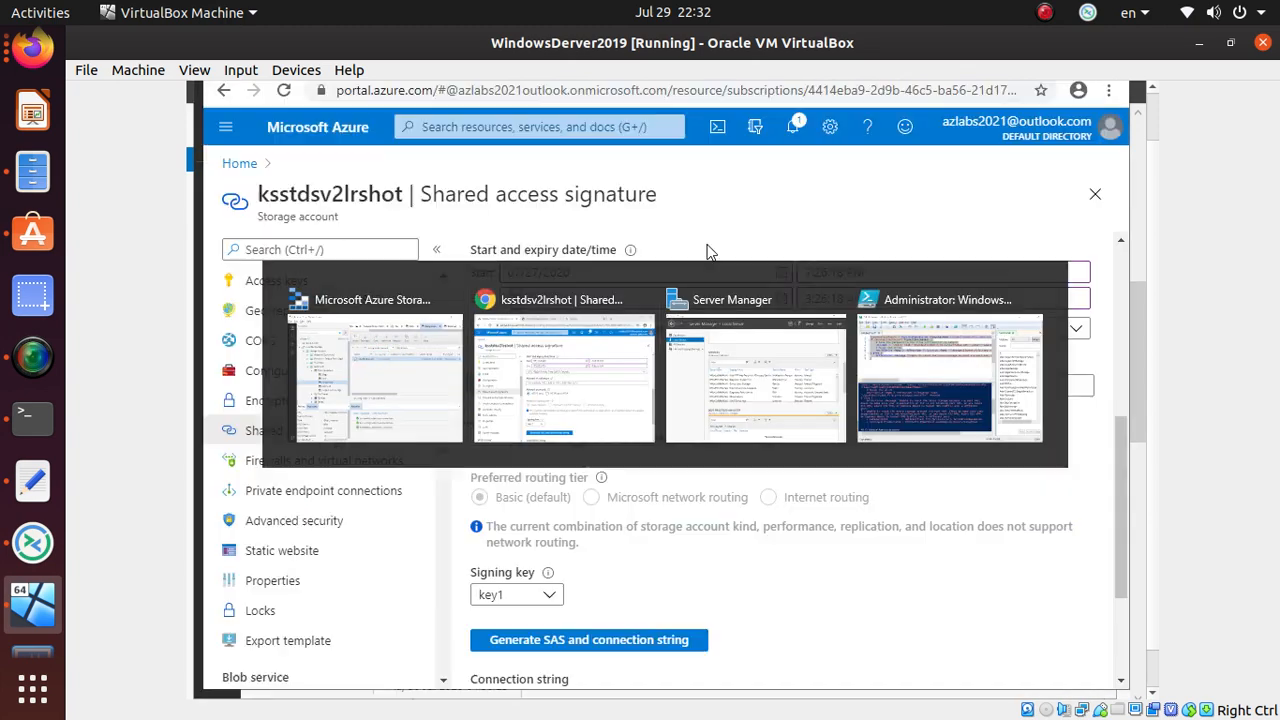
# - Select the End date 07/28/2020 and scroll the SAS blade down to the generated outputs
pyautogui.scroll(1, 697, 386)
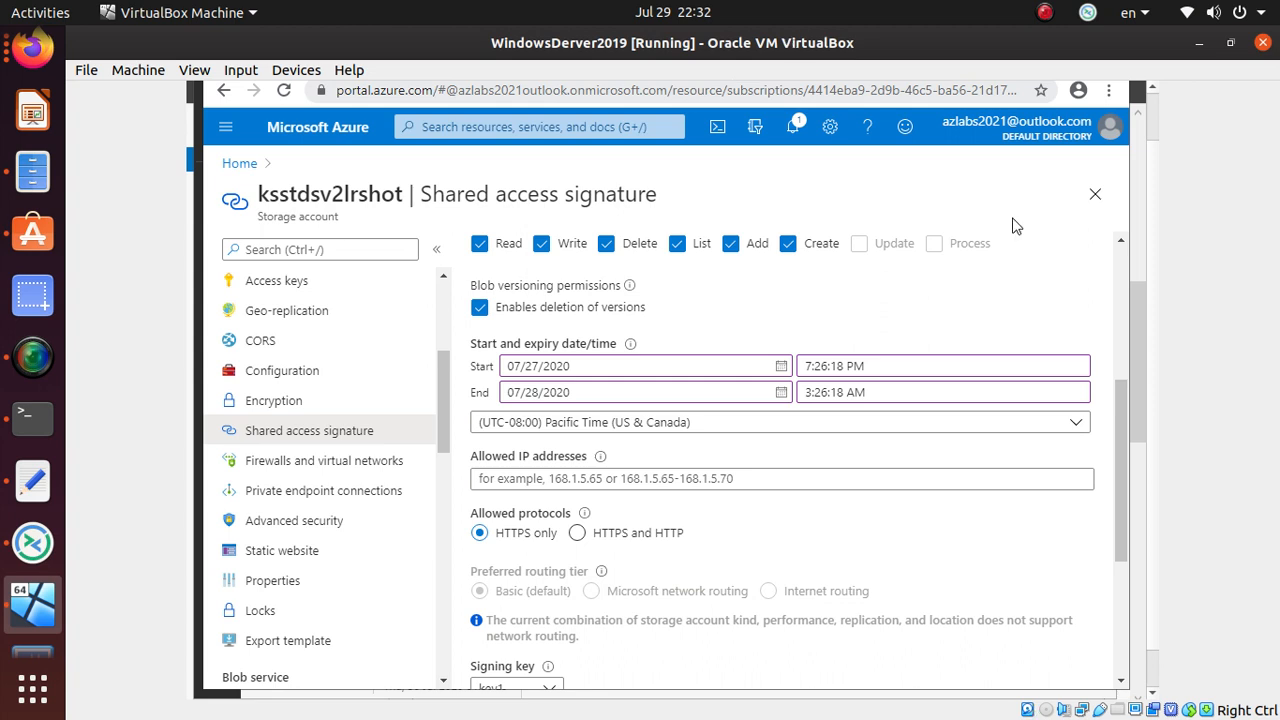
pyautogui.click(708, 389)
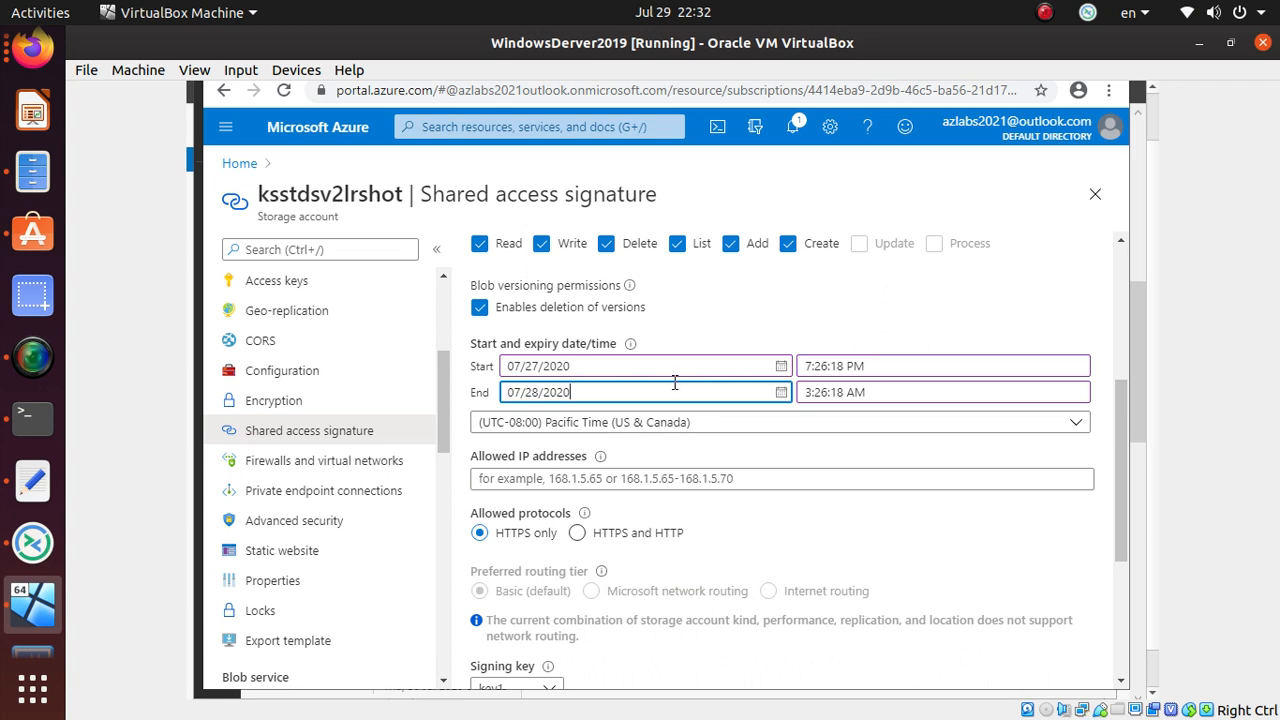
pyautogui.moveTo(709, 389); pyautogui.dragTo(490, 343)
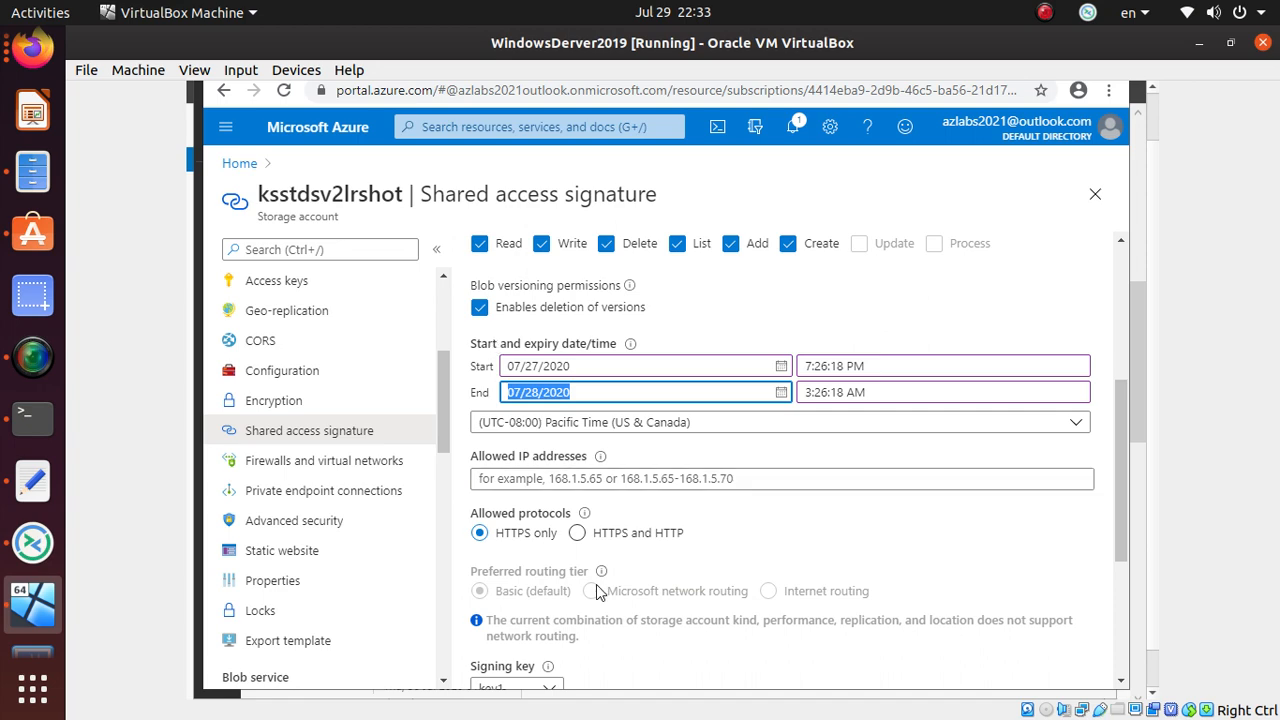
pyautogui.scroll(3, 597, 590)
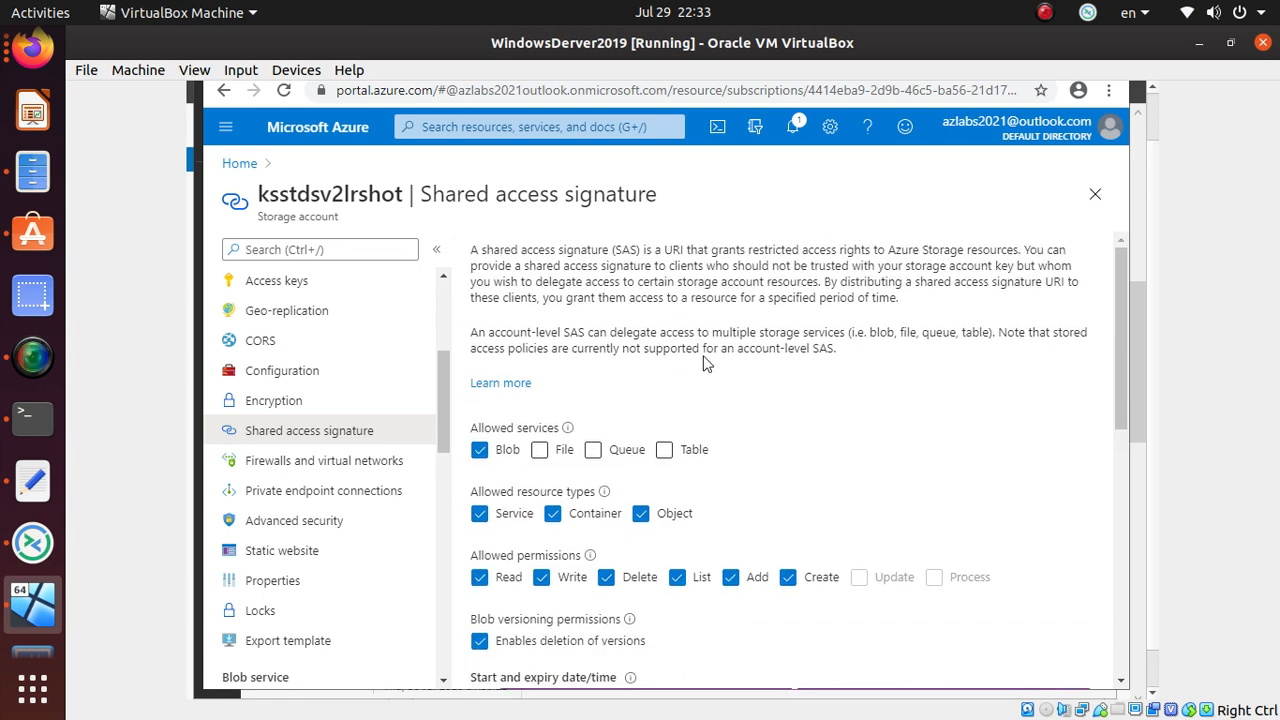
pyautogui.scroll(3, 400, 480)
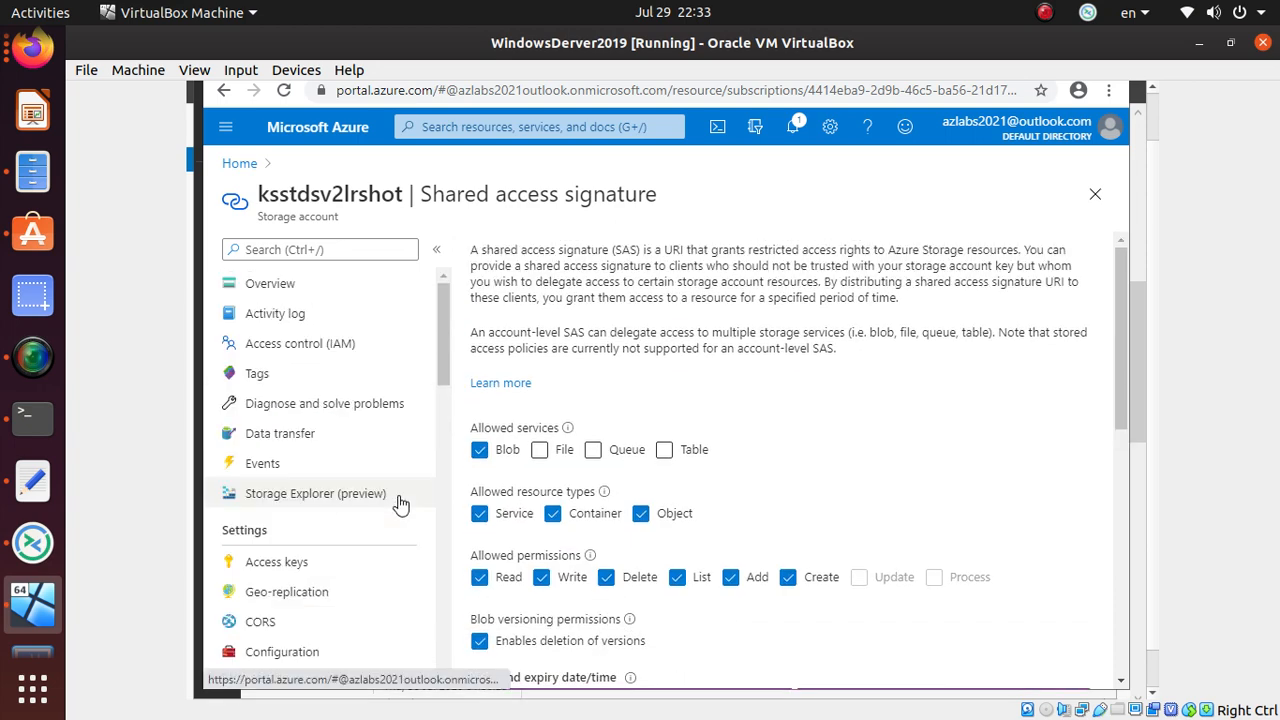
pyautogui.scroll(-1, 397, 450)
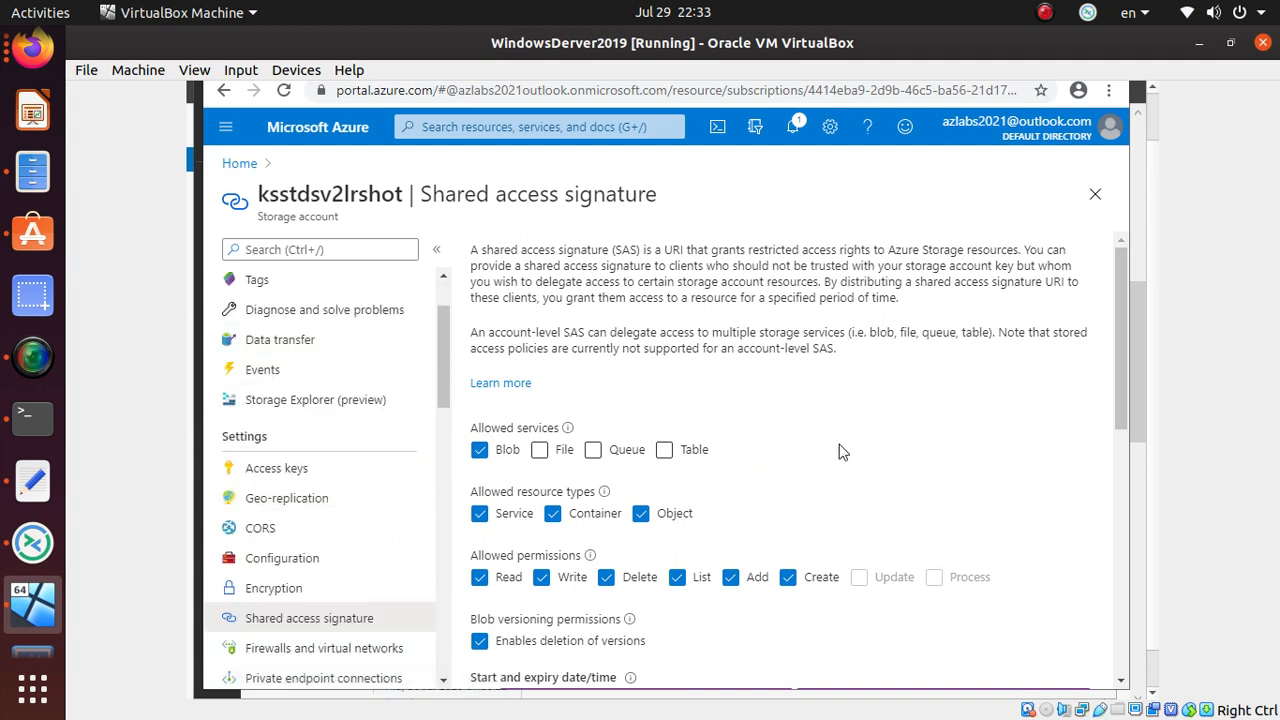
pyautogui.scroll(-5, 838, 452)
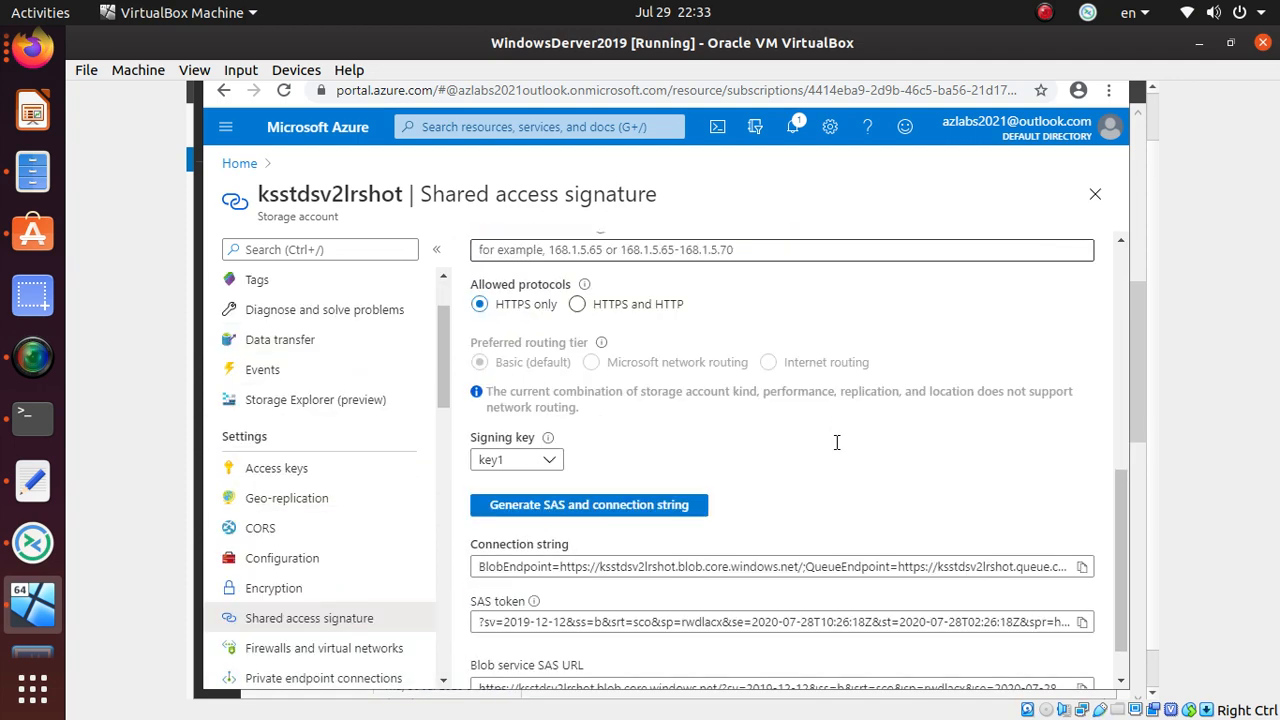
pyautogui.scroll(-1, 837, 442)
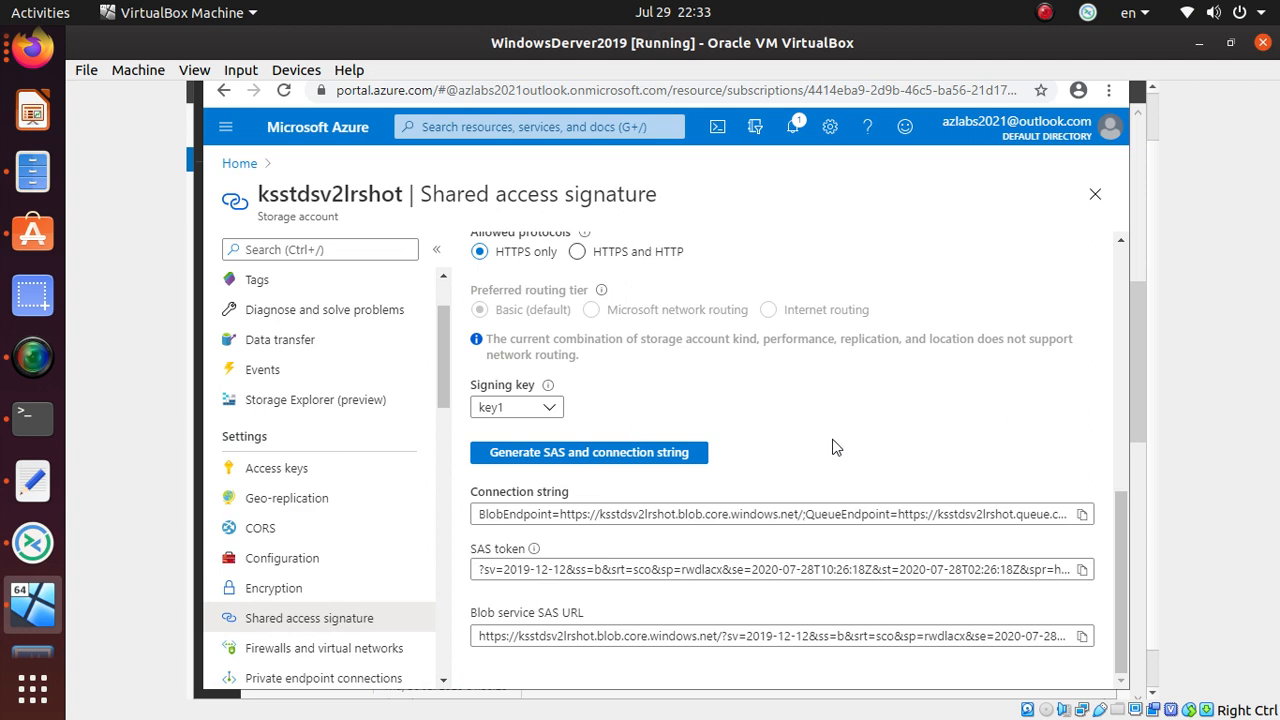
# - Regenerate the SAS signed with key2 and check its start and end expiry dates
pyautogui.click(547, 407)
pyautogui.click(514, 464)
pyautogui.click(652, 453)
pyautogui.scroll(4, 750, 452)
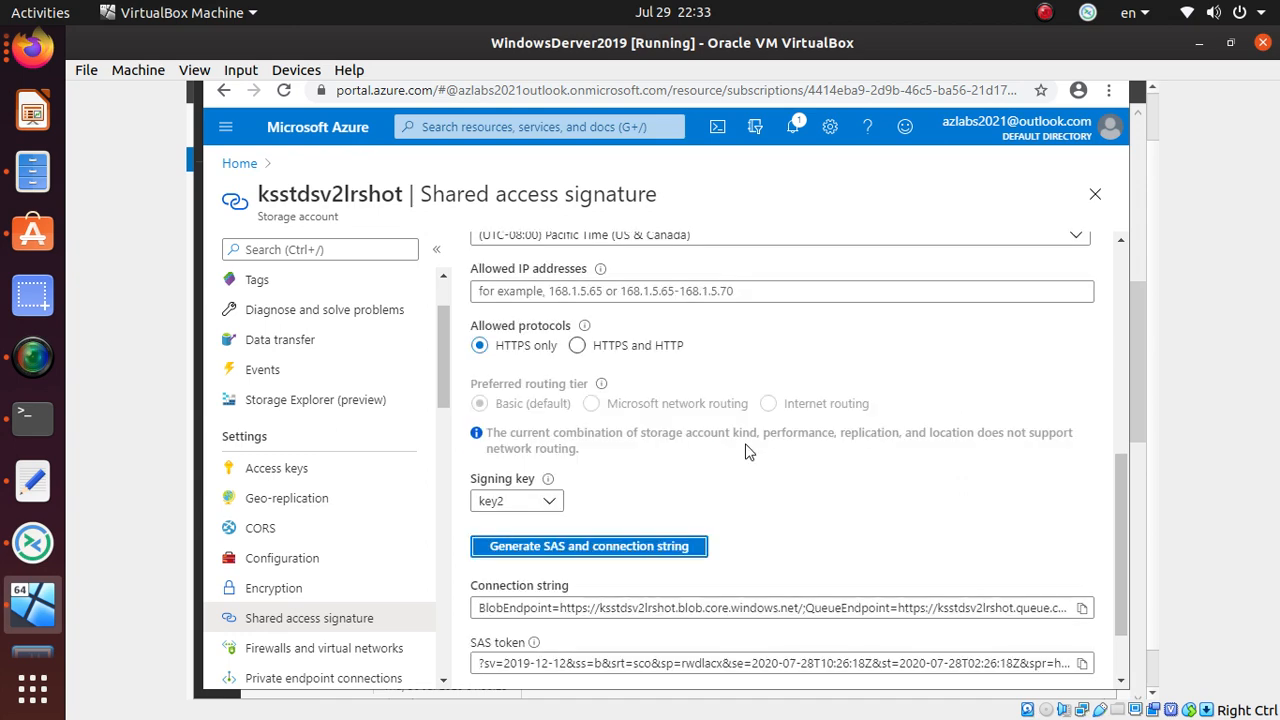
pyautogui.click(462, 466)
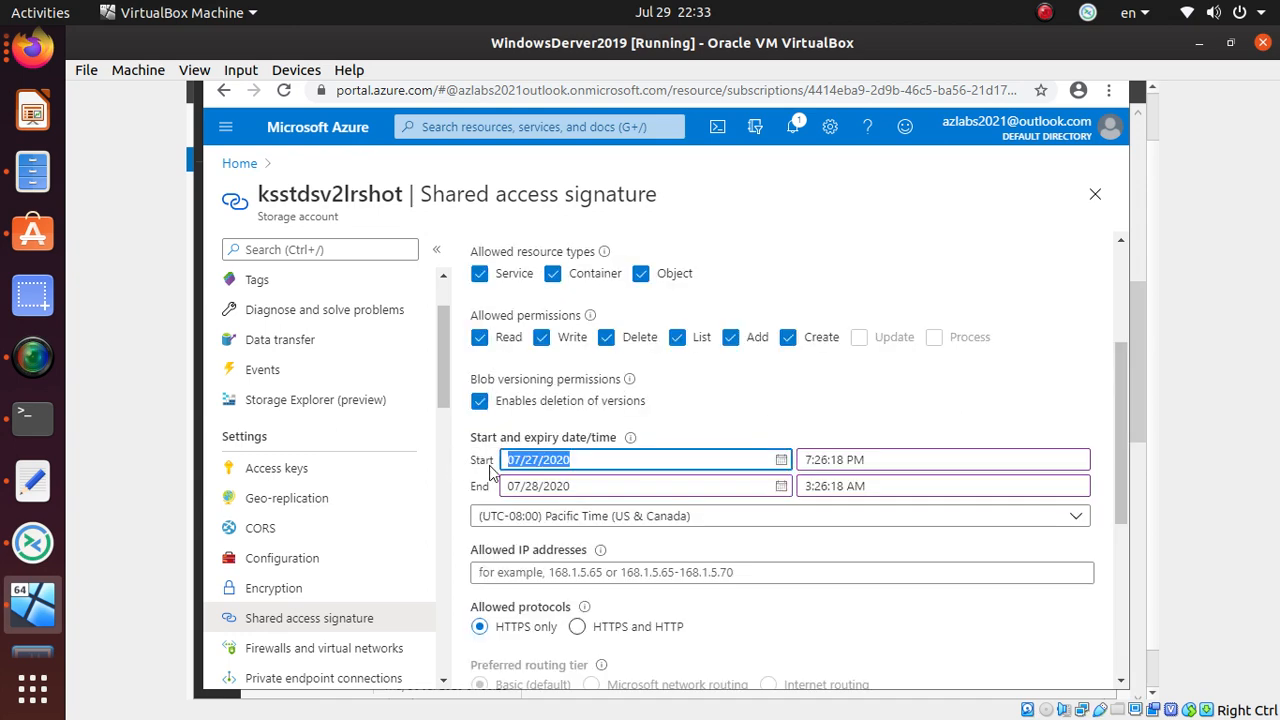
pyautogui.click(468, 484)
pyautogui.scroll(-3, 483, 470)
pyautogui.scroll(-1, 483, 462)
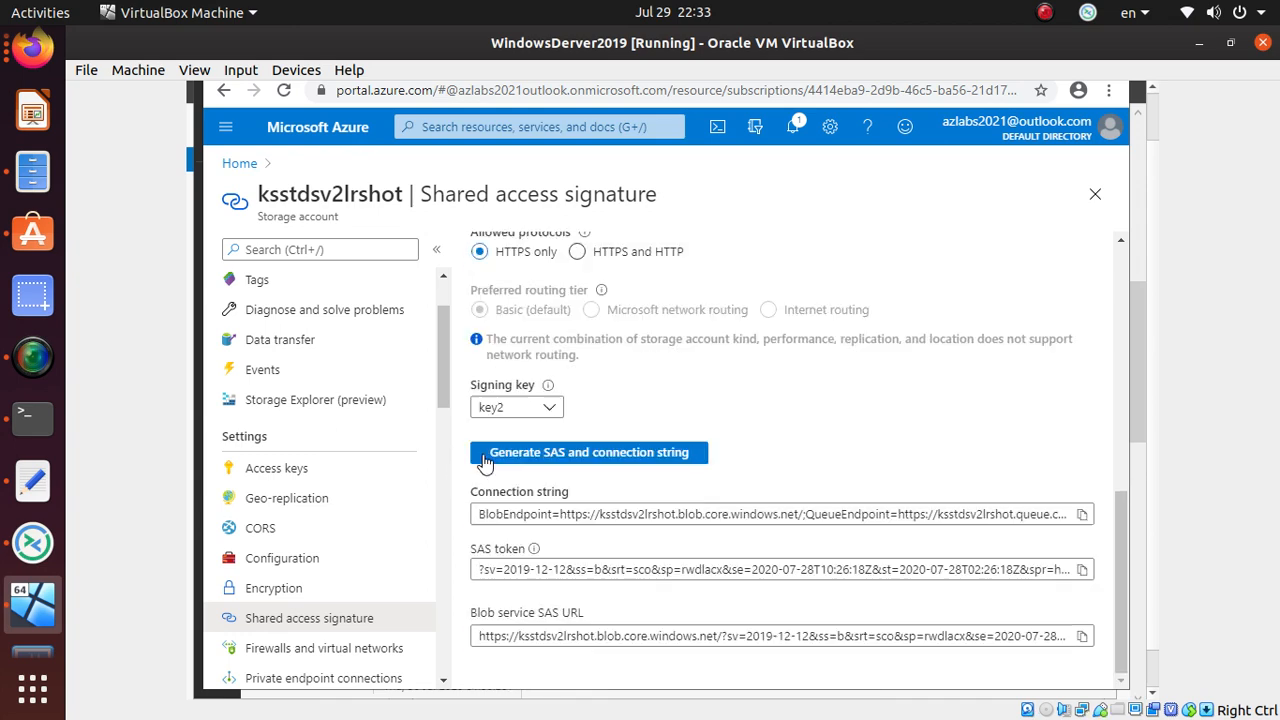
# - Copy the full Blob service SAS URL and switch to Storage Explorer
pyautogui.click(650, 512)
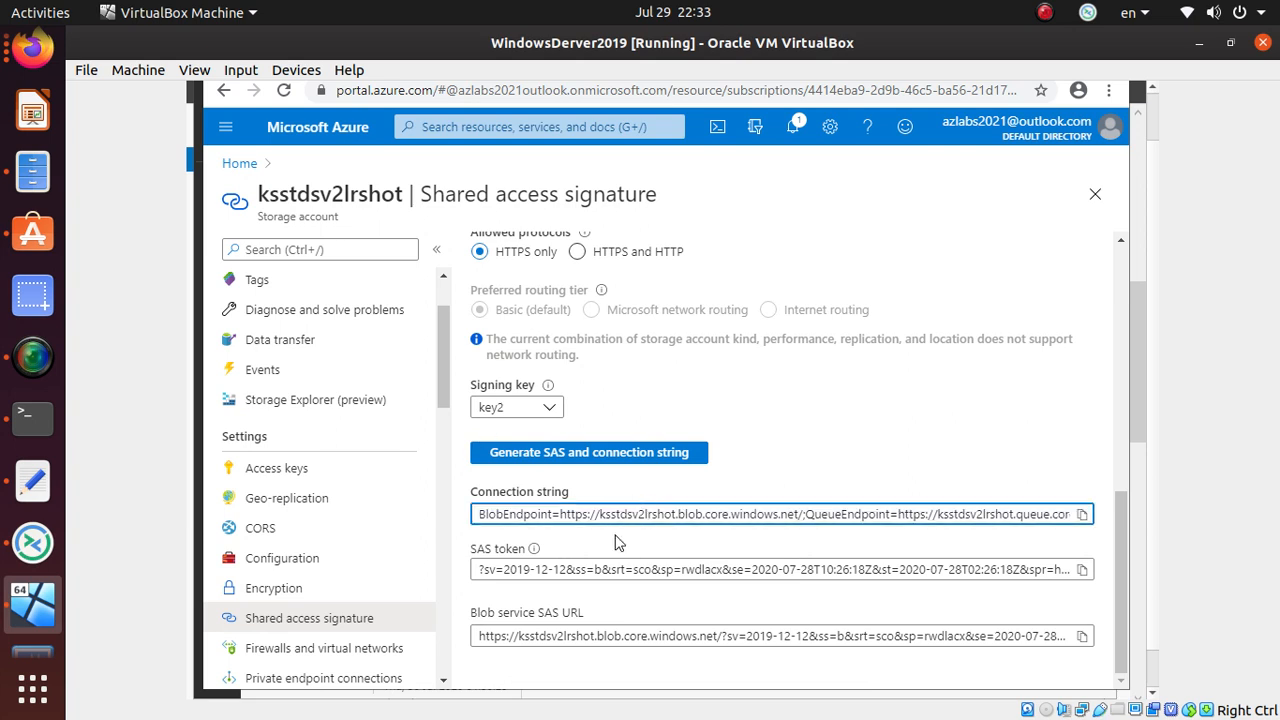
pyautogui.tripleClick(636, 636)
pyautogui.rightClick(636, 638)
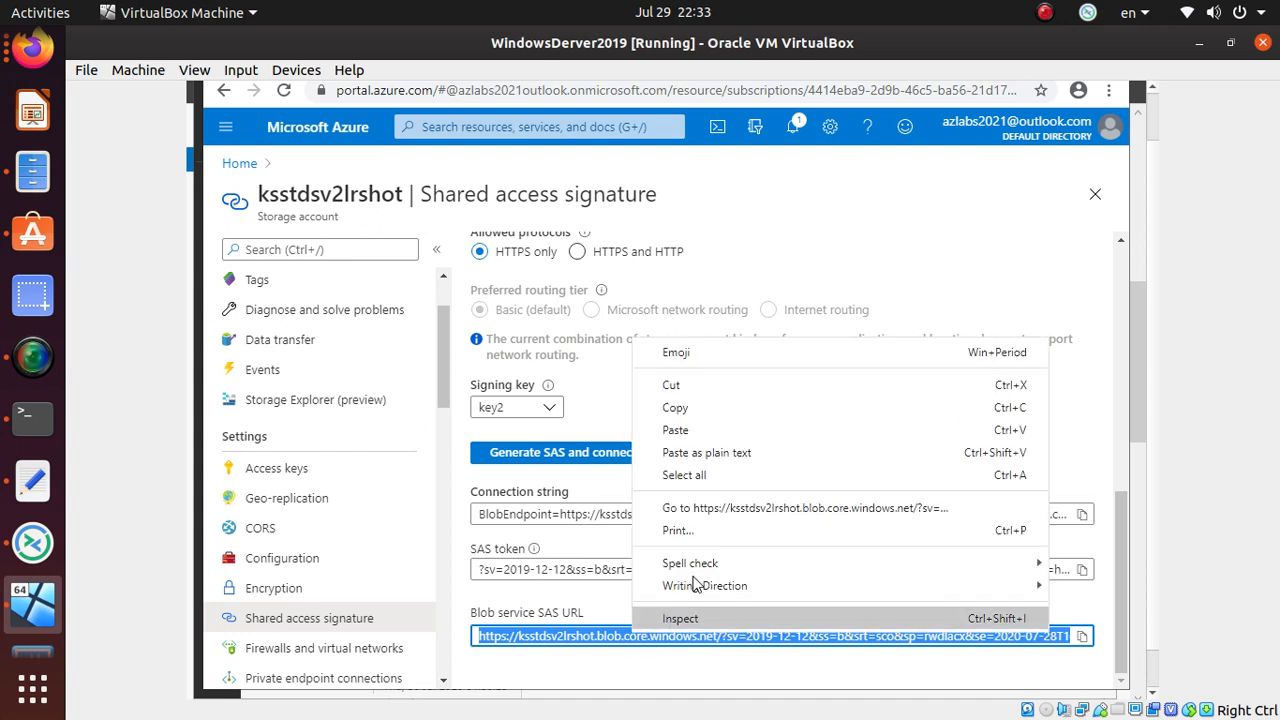
pyautogui.click(712, 408)
pyautogui.hotkey('alt', 'Tab')
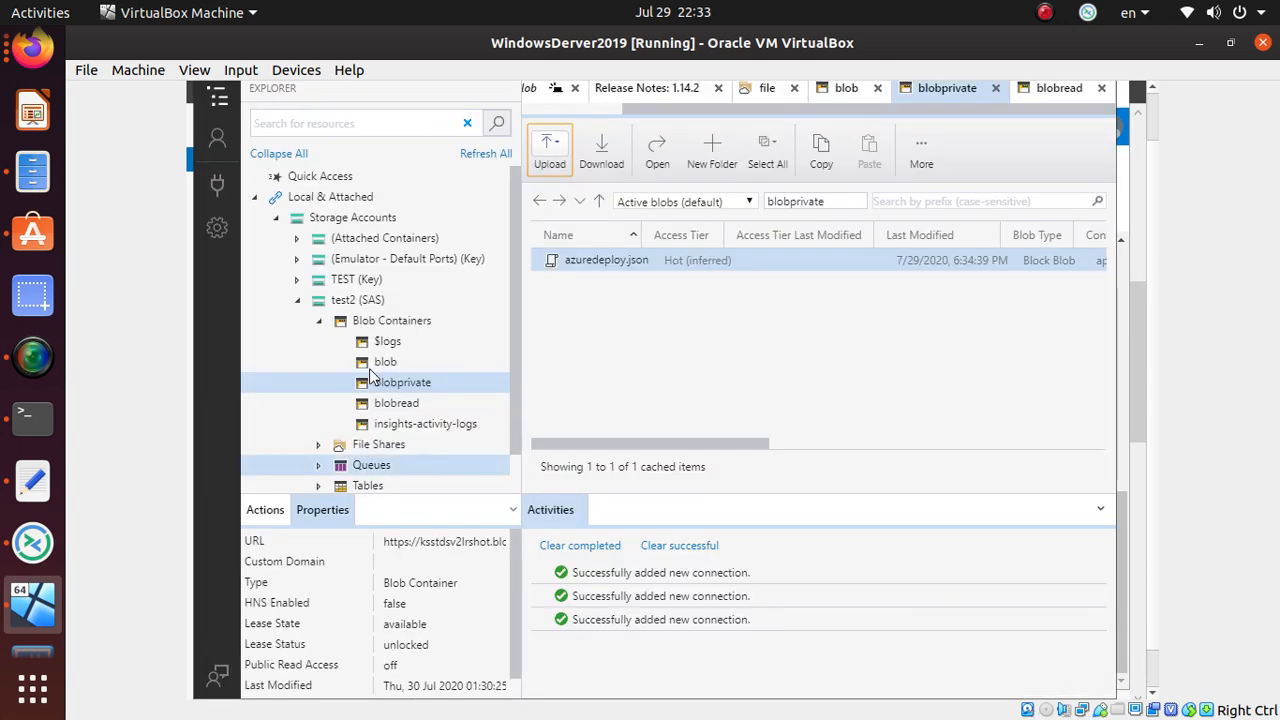
# - Start attaching a SAS URI connection named TEST3 and paste the copied portal SAS URL
pyautogui.click(298, 299)
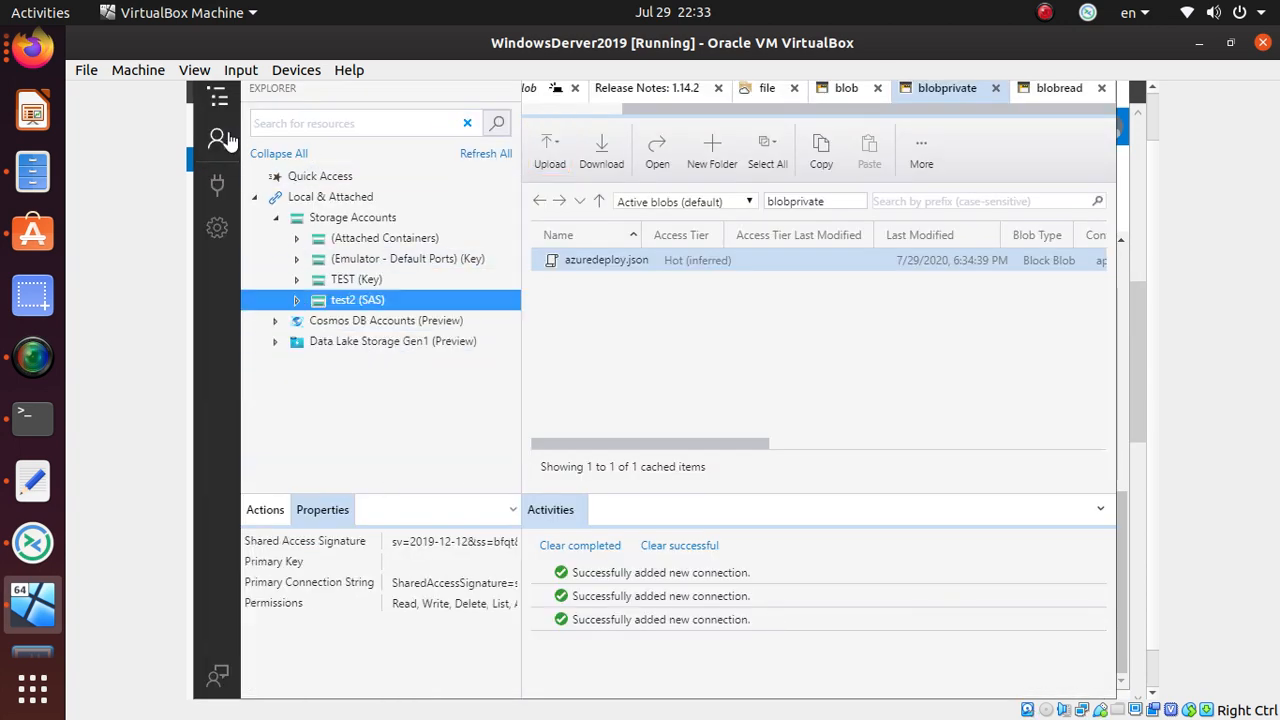
pyautogui.click(218, 138)
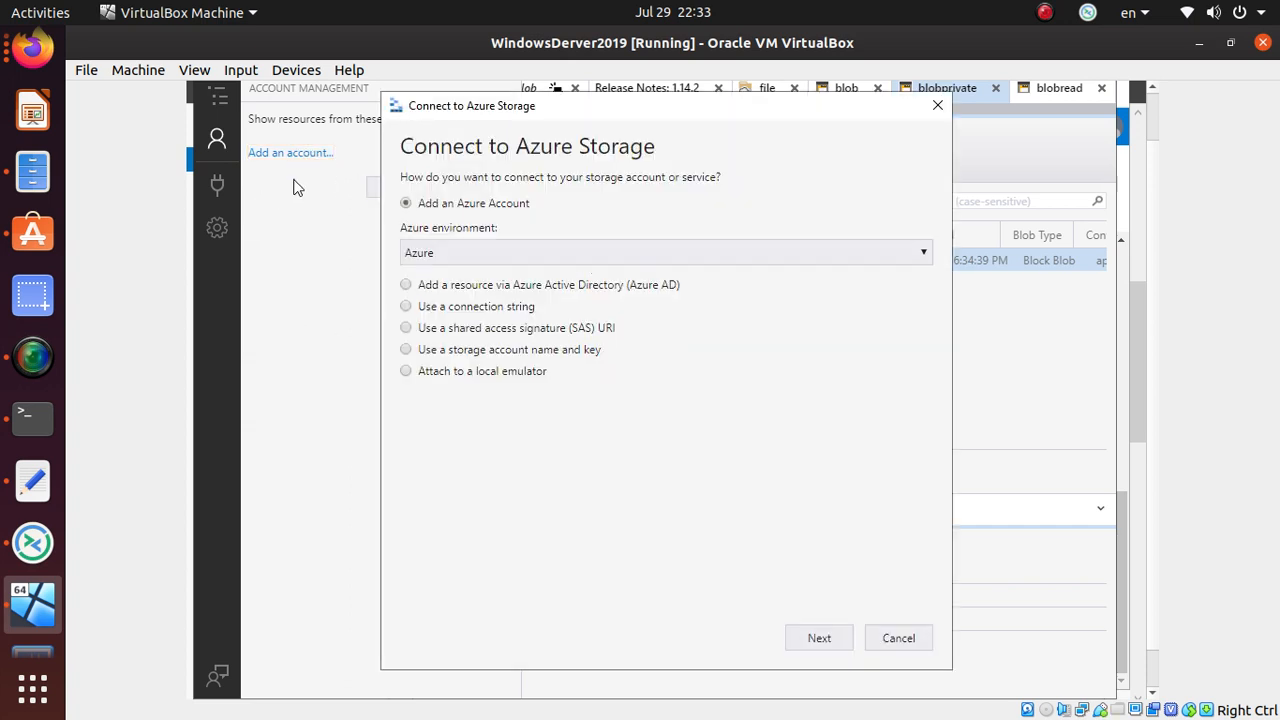
pyautogui.click(407, 330)
pyautogui.click(816, 639)
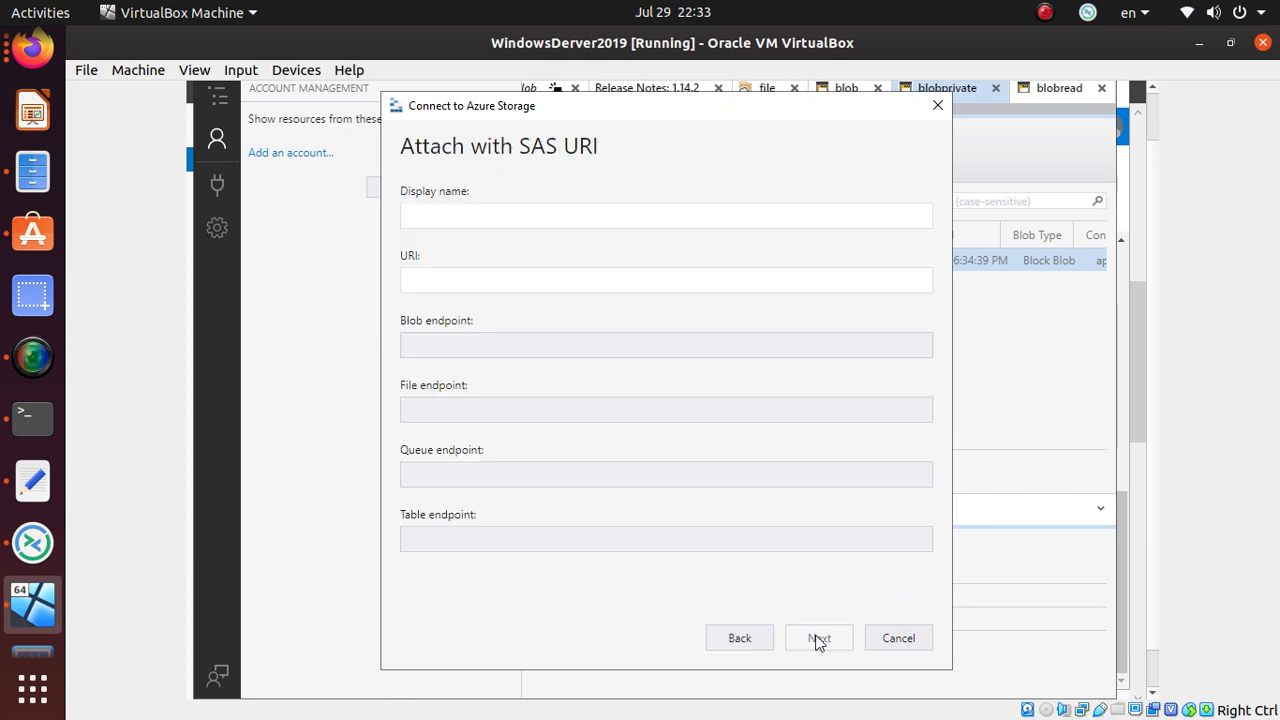
pyautogui.click(464, 215)
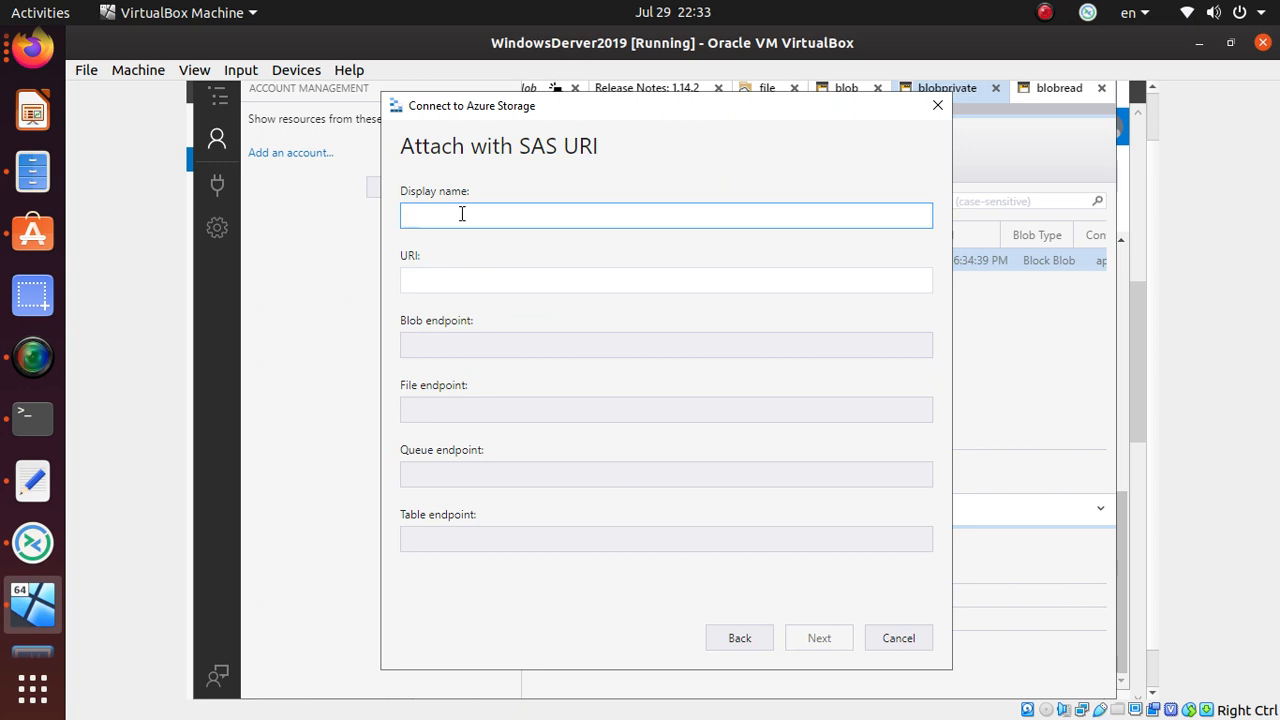
pyautogui.write('TEST3')
pyautogui.press('Tab')
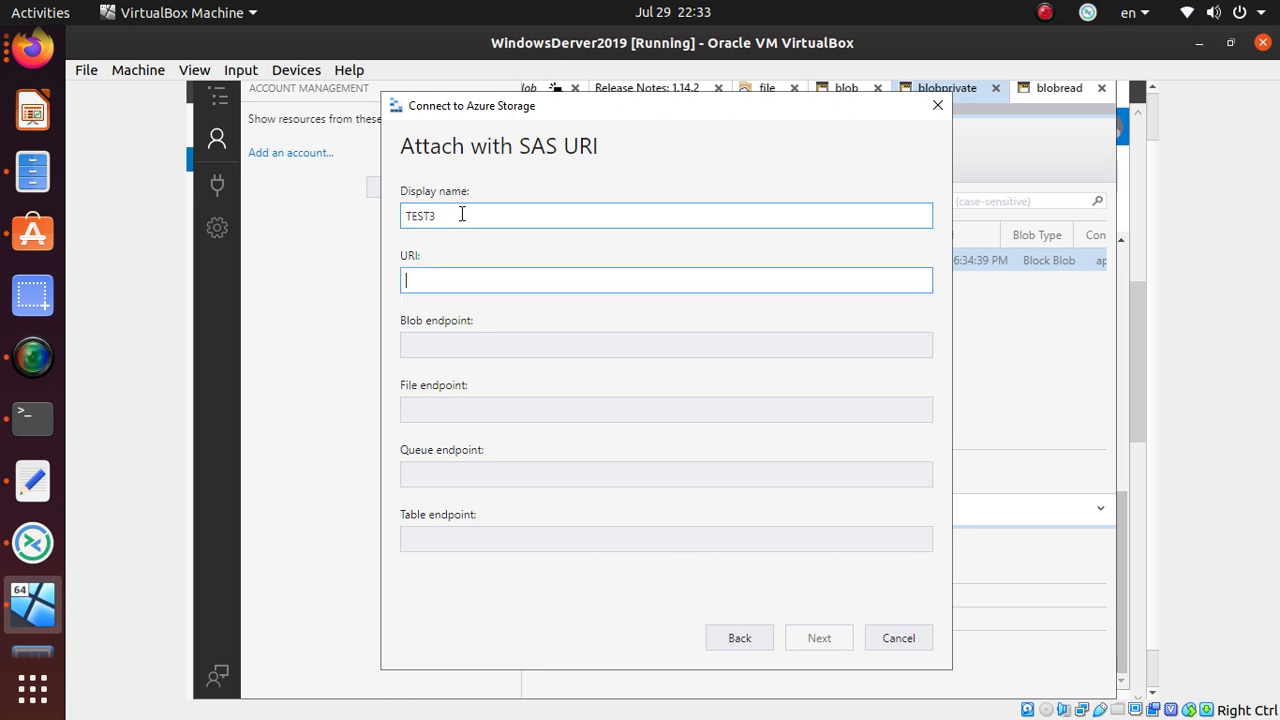
pyautogui.hotkey('ctrl', 'v')
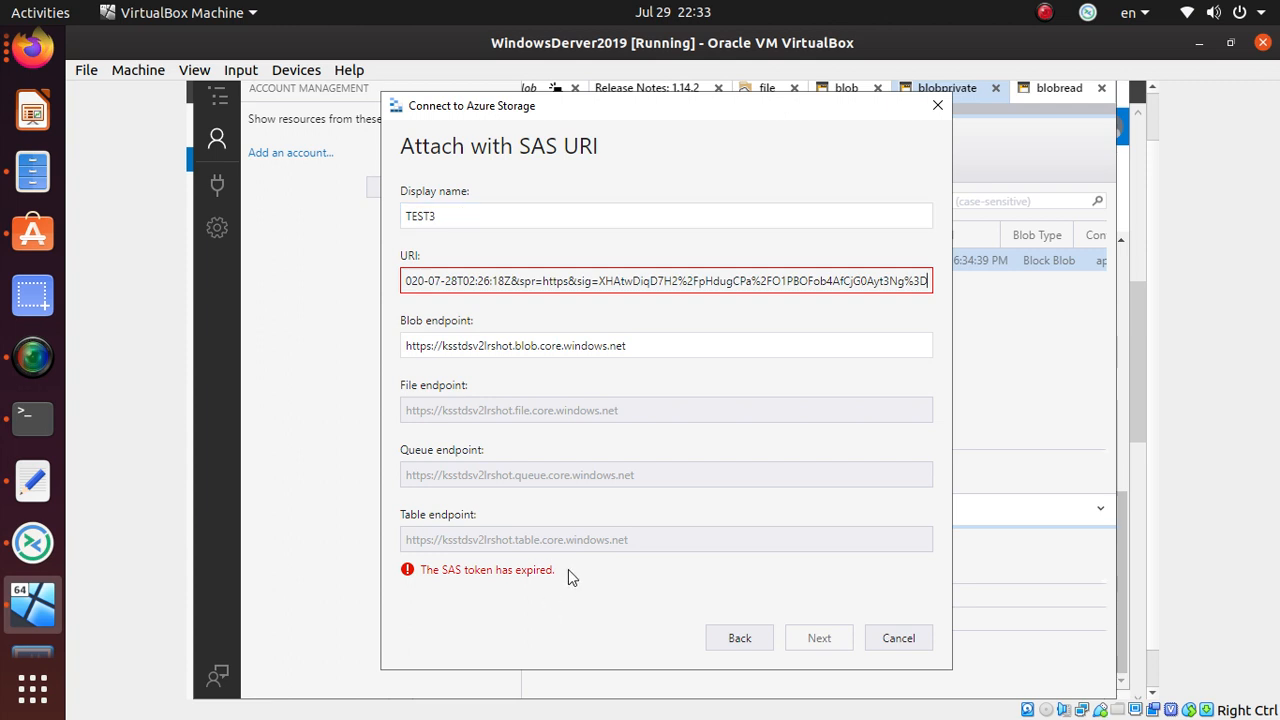
# - Select the expired-token error message and close the attach dialog without adding TEST3
pyautogui.moveTo(560, 570); pyautogui.dragTo(408, 567)
pyautogui.moveTo(405, 556)
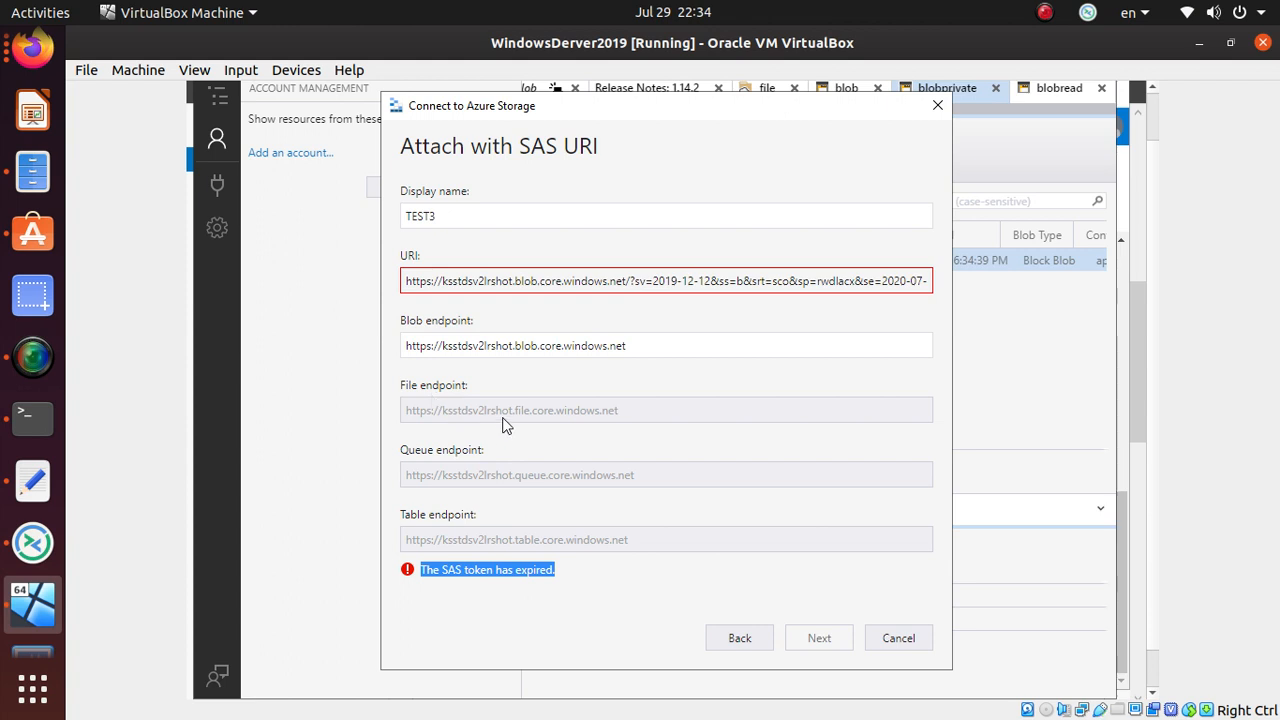
pyautogui.moveTo(503, 422)
pyautogui.moveTo(500, 540)
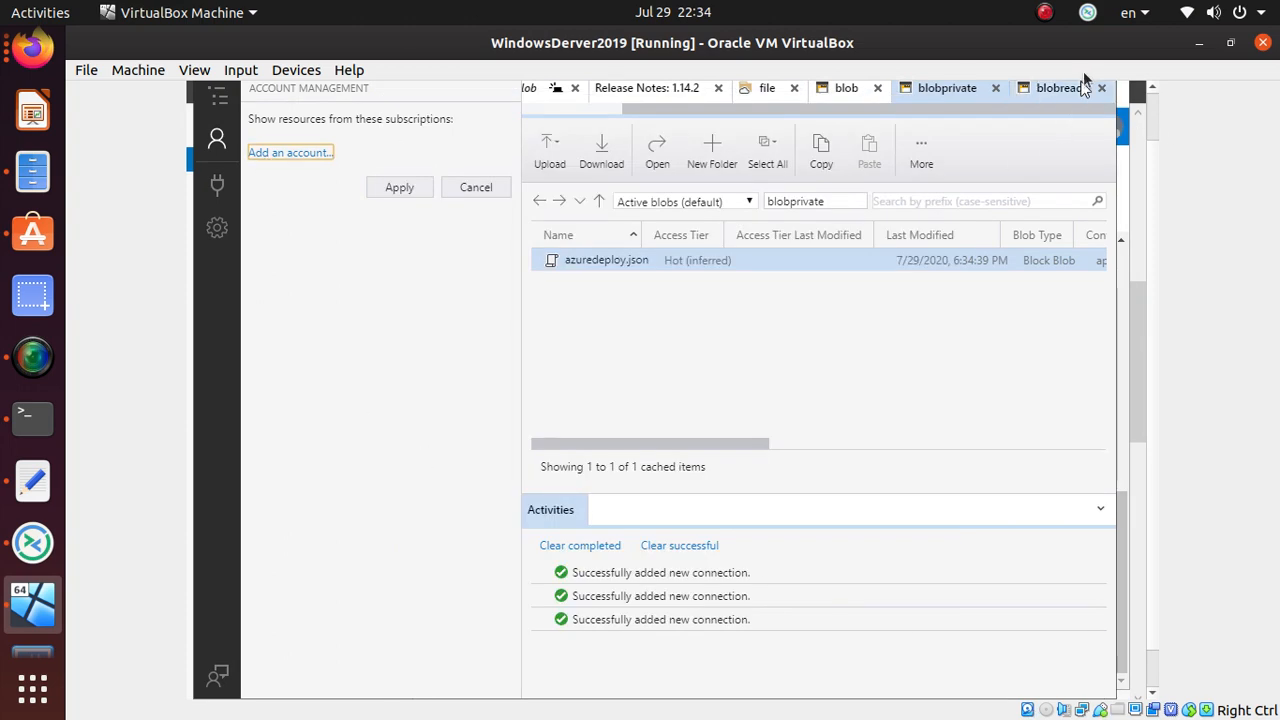
# - Close the blobread tab, leaving blobprivate showing azuredeploy.json
pyautogui.click(217, 137)
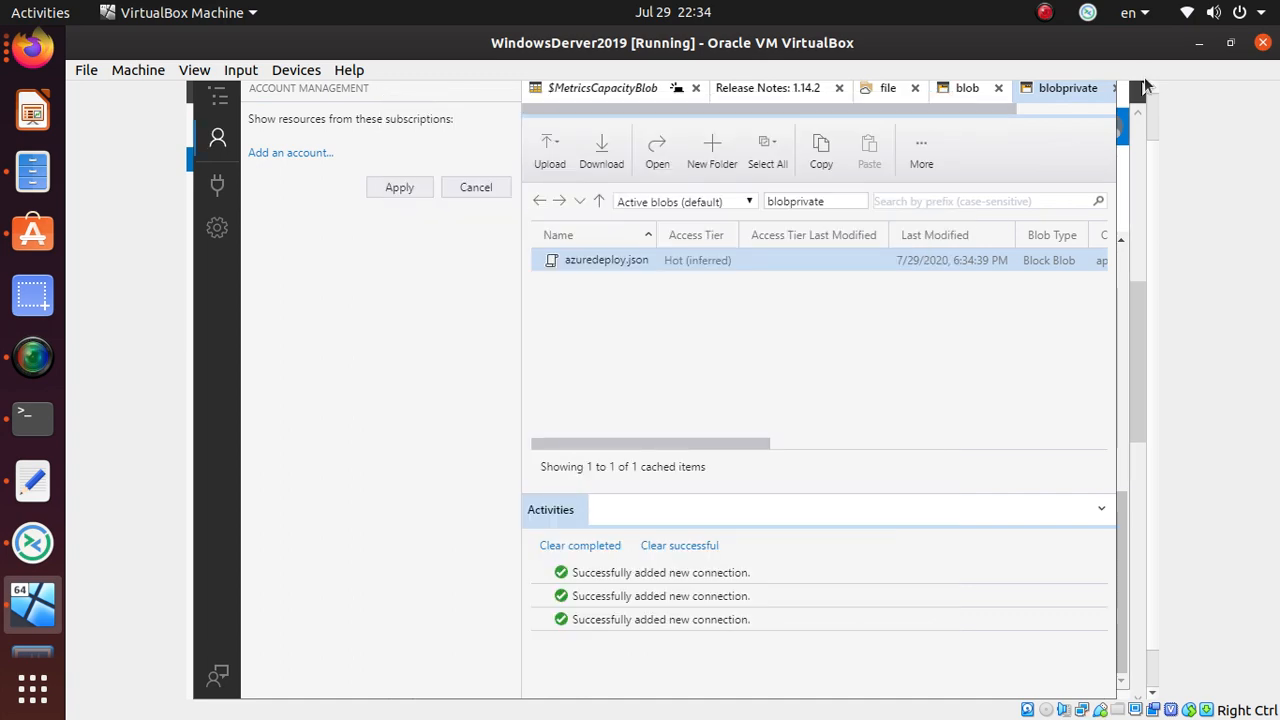
# - Leave Account Management, expand the test2 (SAS) account and refresh it
pyautogui.click(465, 190)
pyautogui.click(370, 288)
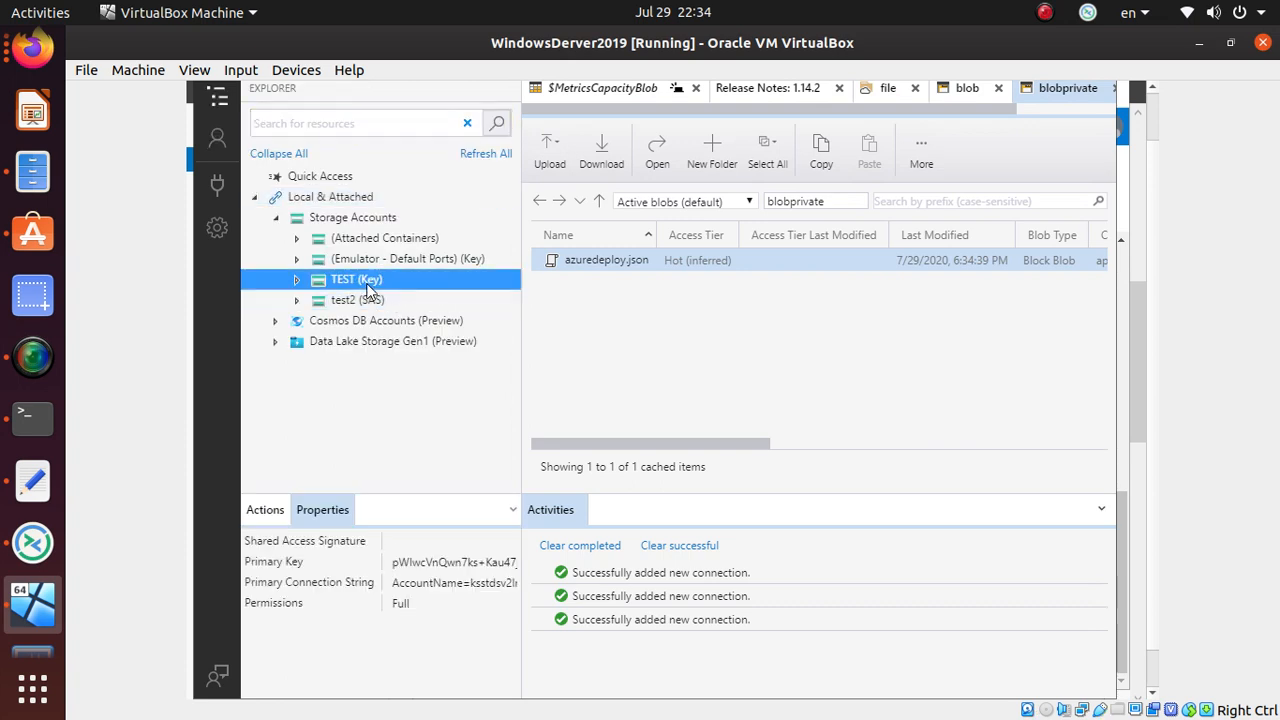
pyautogui.click(372, 302)
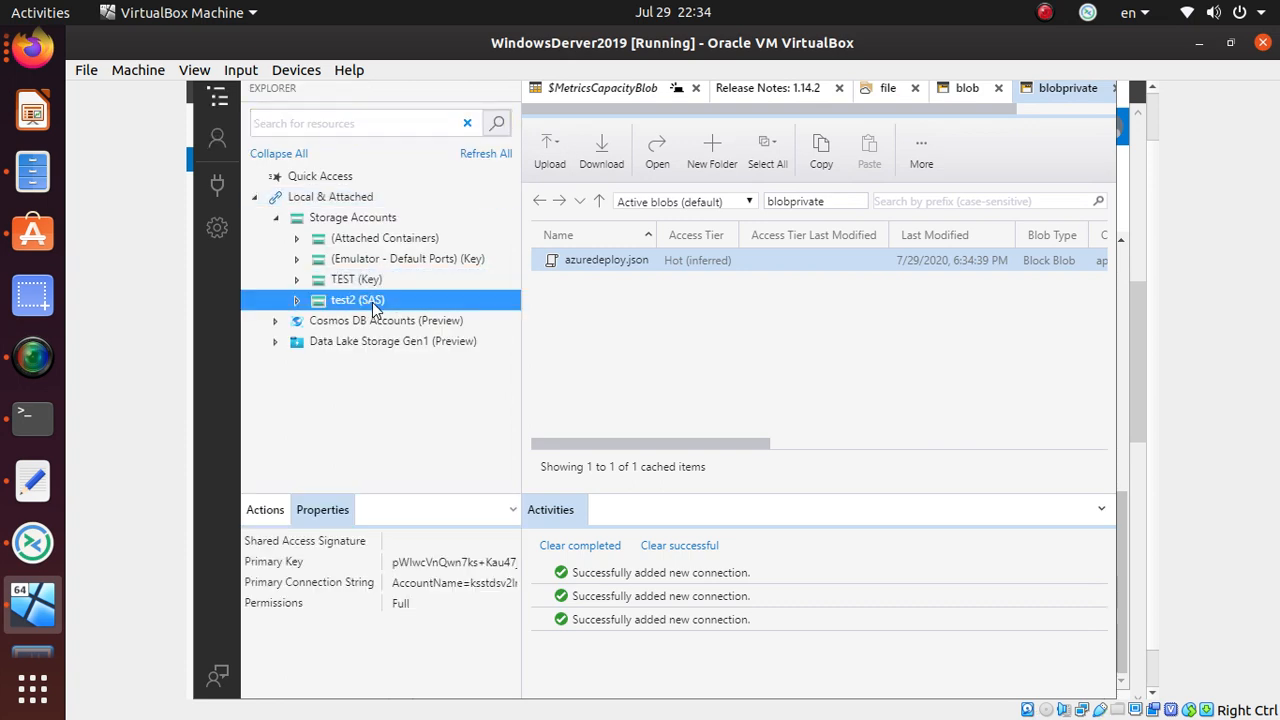
pyautogui.click(299, 301)
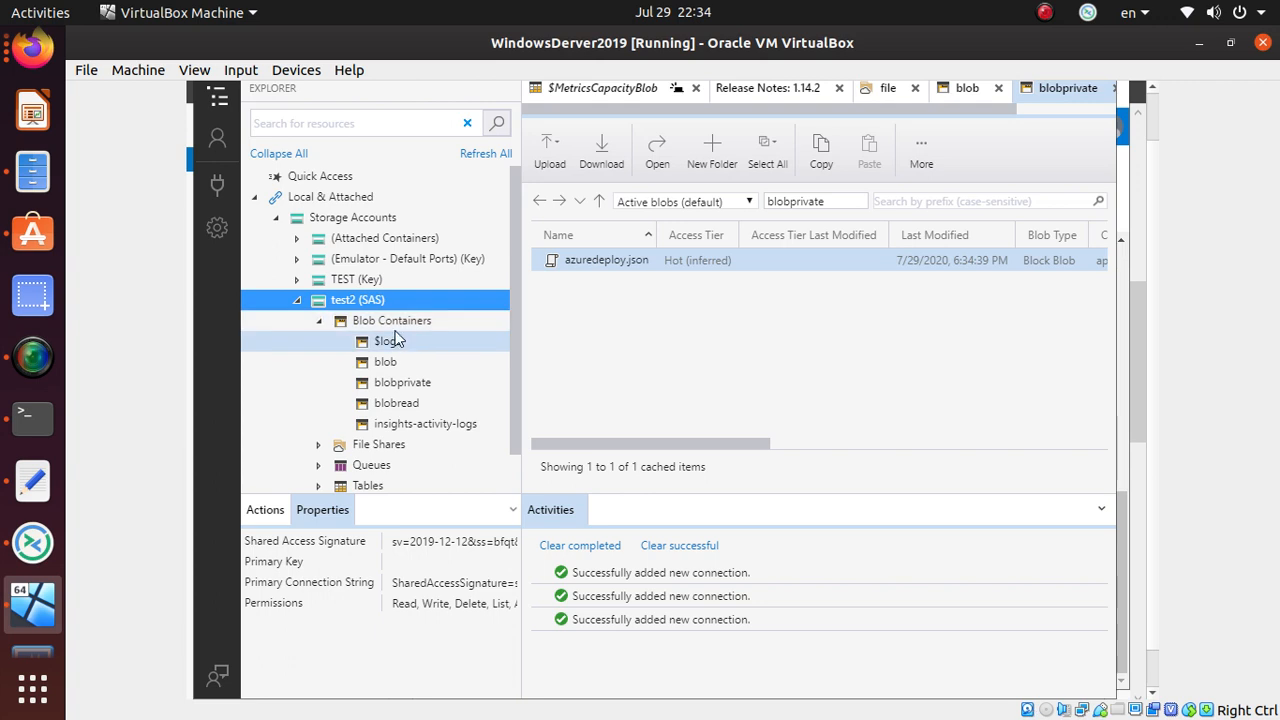
pyautogui.rightClick(380, 306)
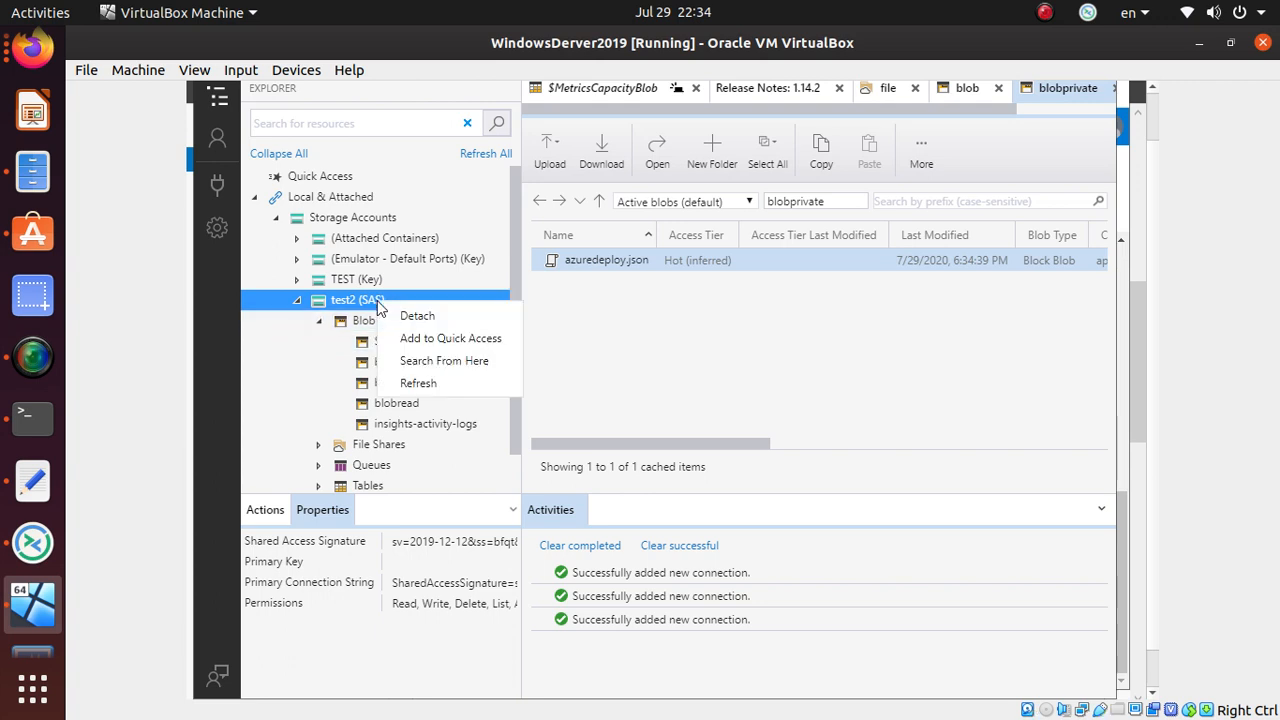
pyautogui.click(420, 388)
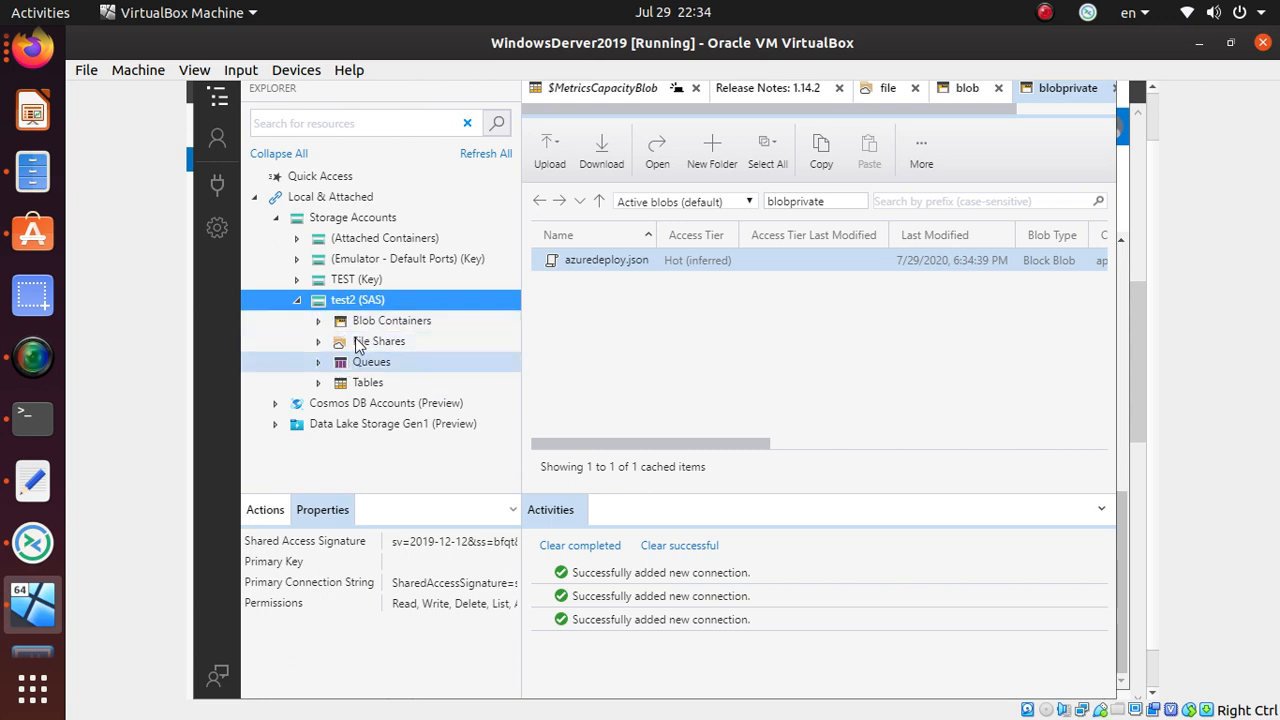
# - Open the test2 blob container and select its Shared Access Signature value expiring 2020-08-30
pyautogui.click(319, 321)
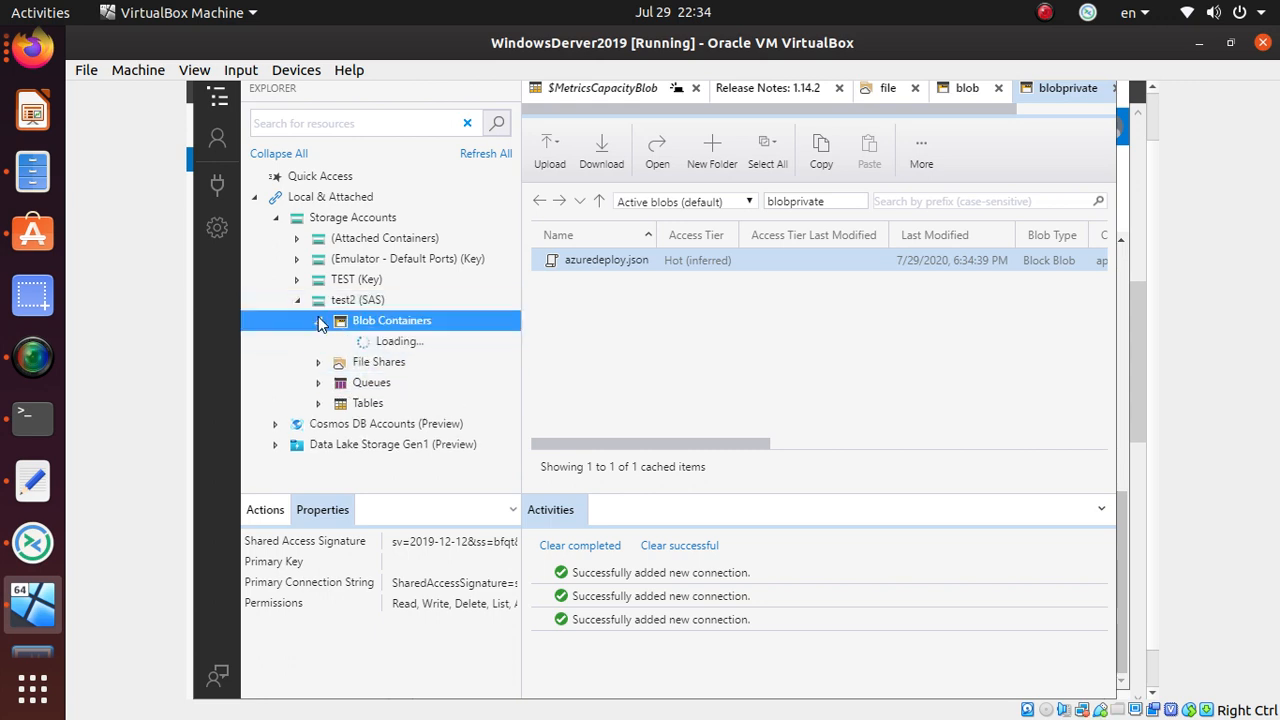
pyautogui.click(395, 365)
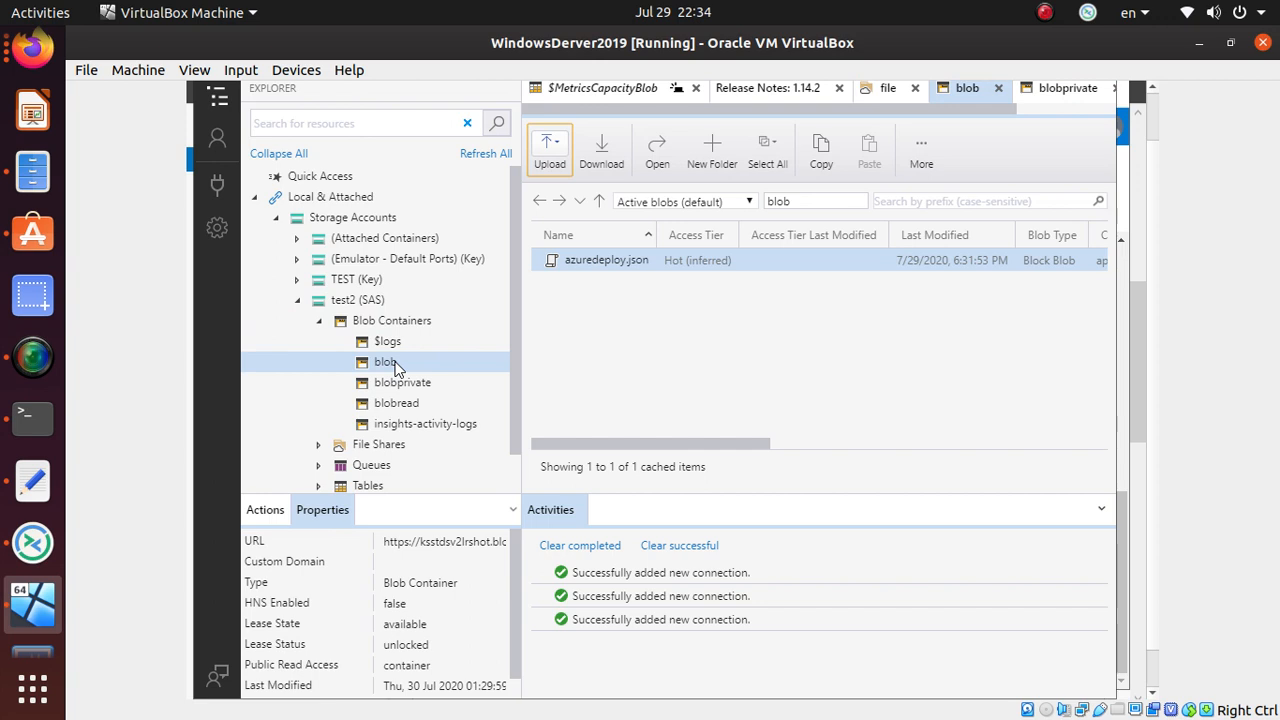
pyautogui.scroll(-1, 423, 663)
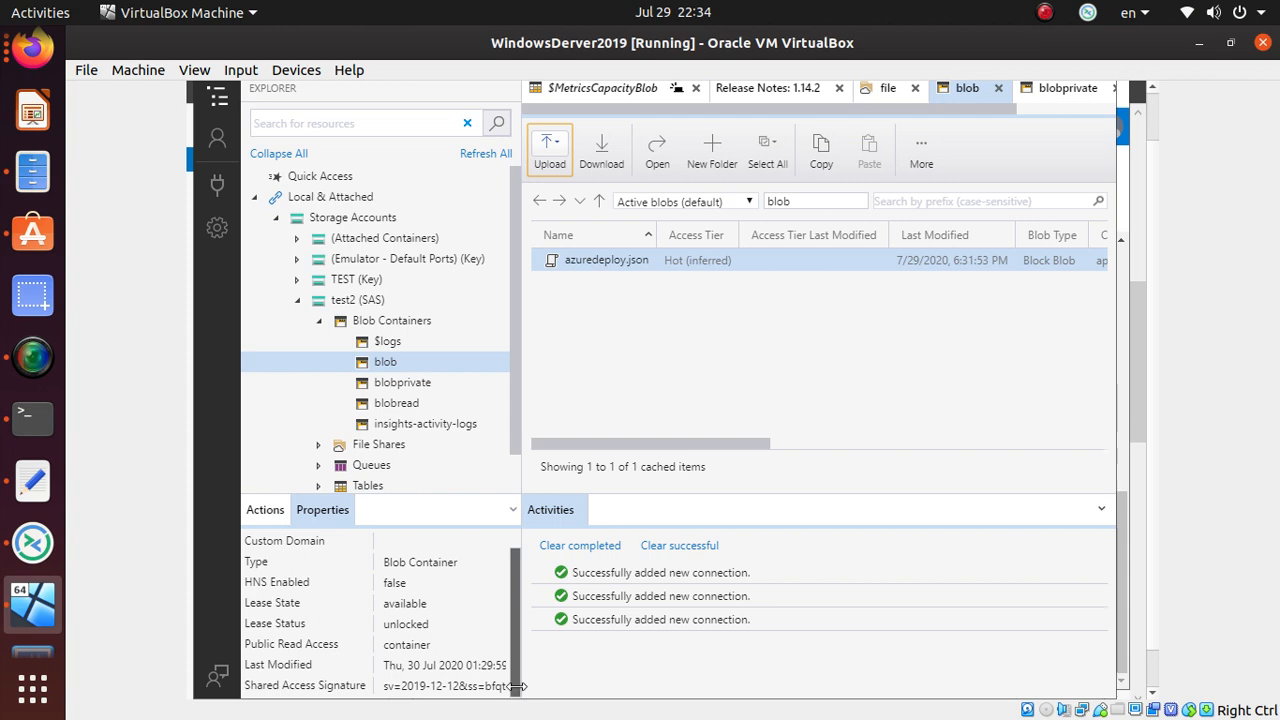
pyautogui.moveTo(517, 686); pyautogui.dragTo(770, 655)
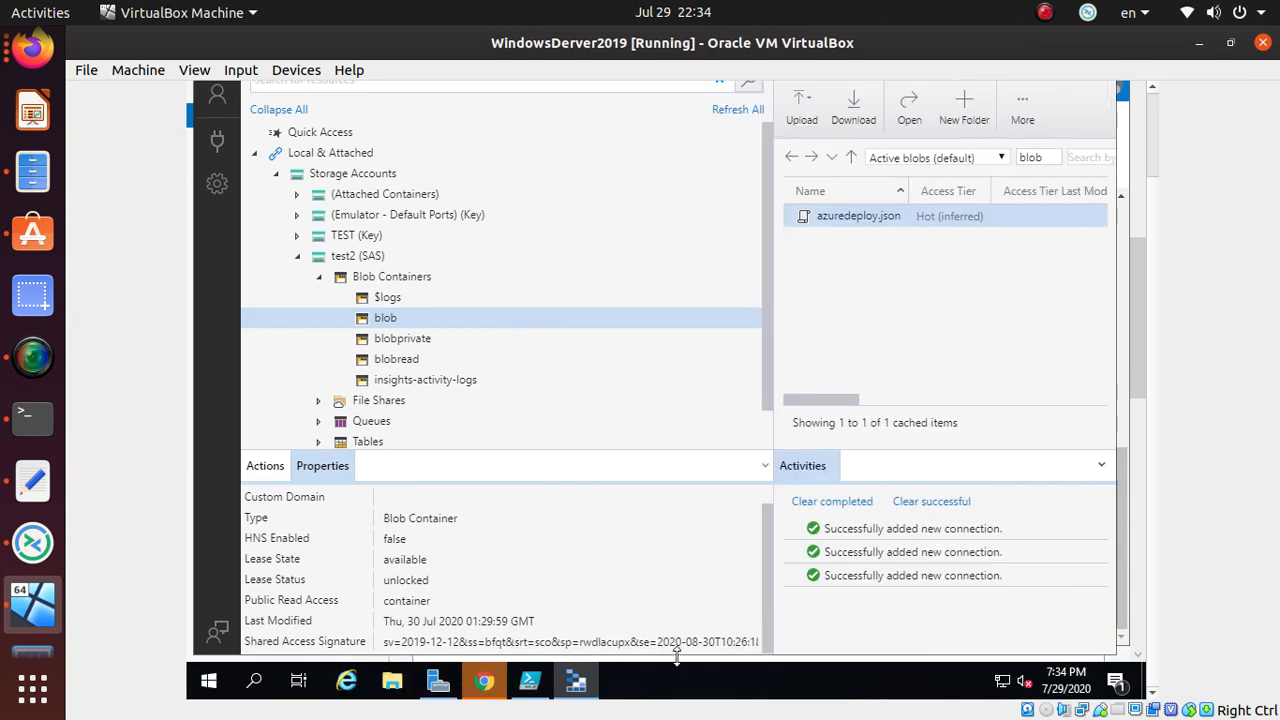
pyautogui.moveTo(654, 641); pyautogui.dragTo(716, 649)
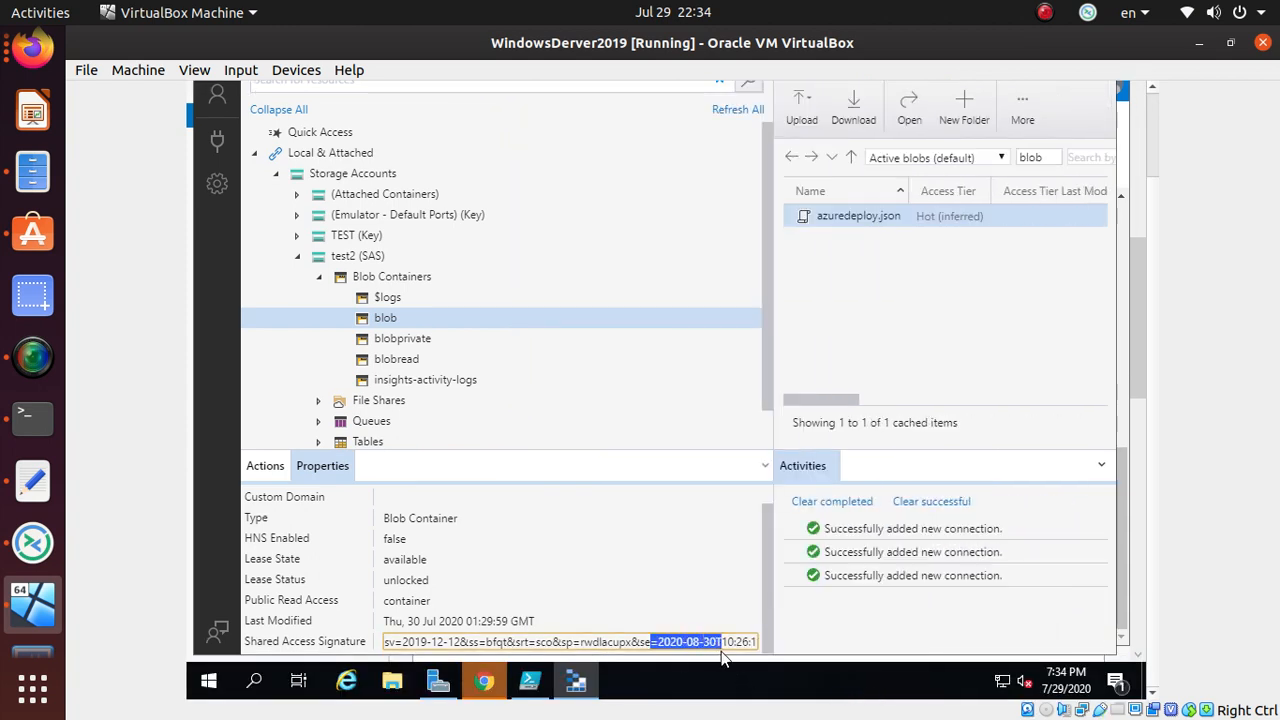
pyautogui.hotkey('ctrl', 'a')
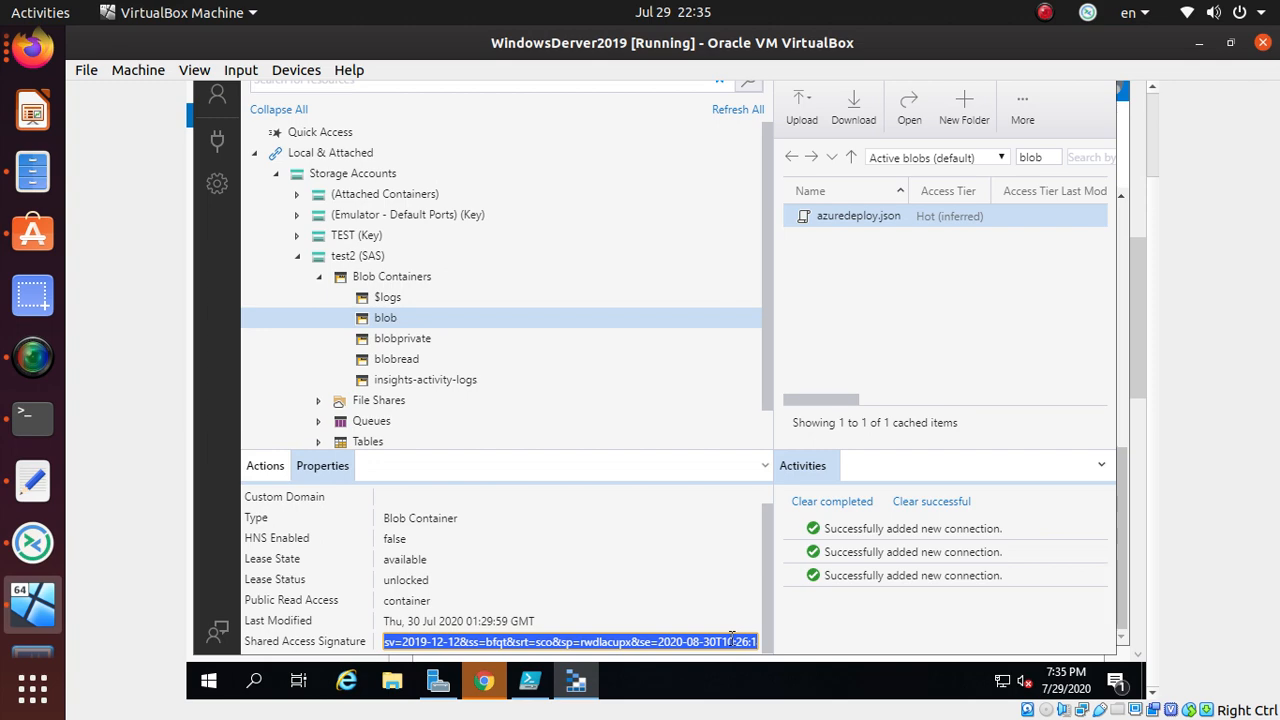
# - Switch to the Azure portal's Shared access signature page for ksstdsv2lrshot in Chrome
pyautogui.hotkey('alt', 'Tab')
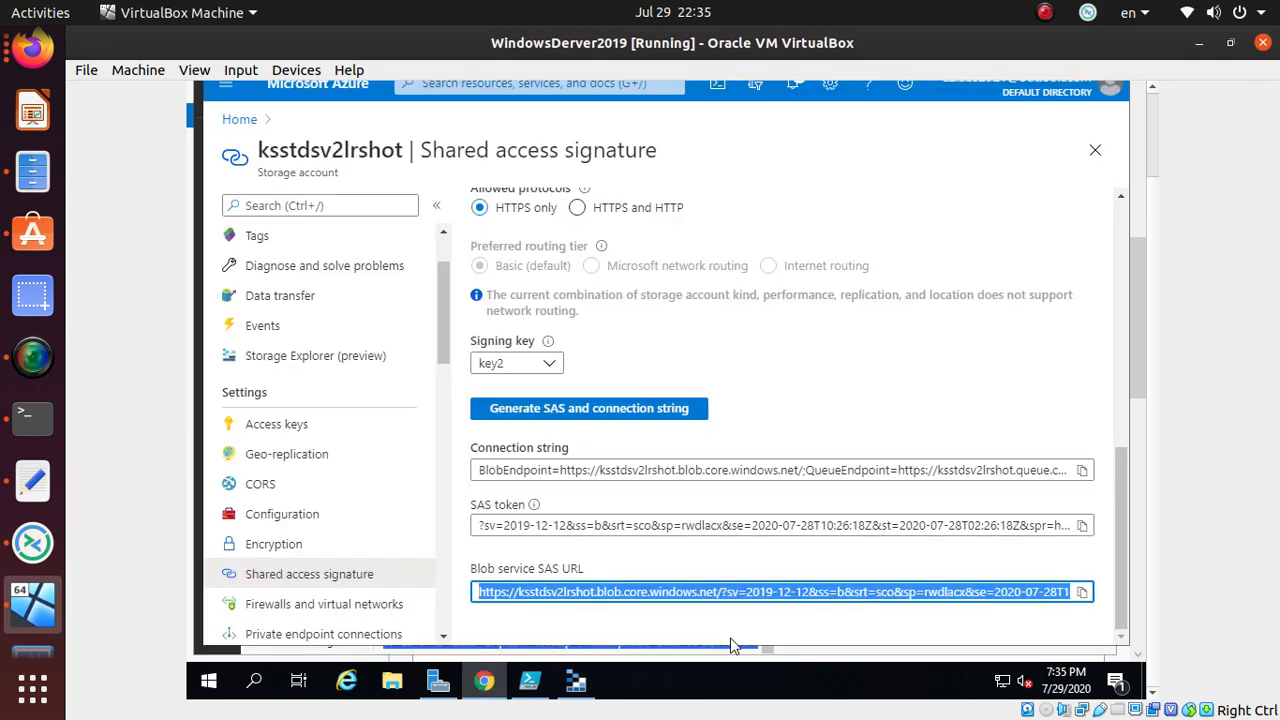
# - Go to the ksstdsv2lrshot overview, open its Containers list and the 'blob' container
pyautogui.scroll(2, 280, 490)
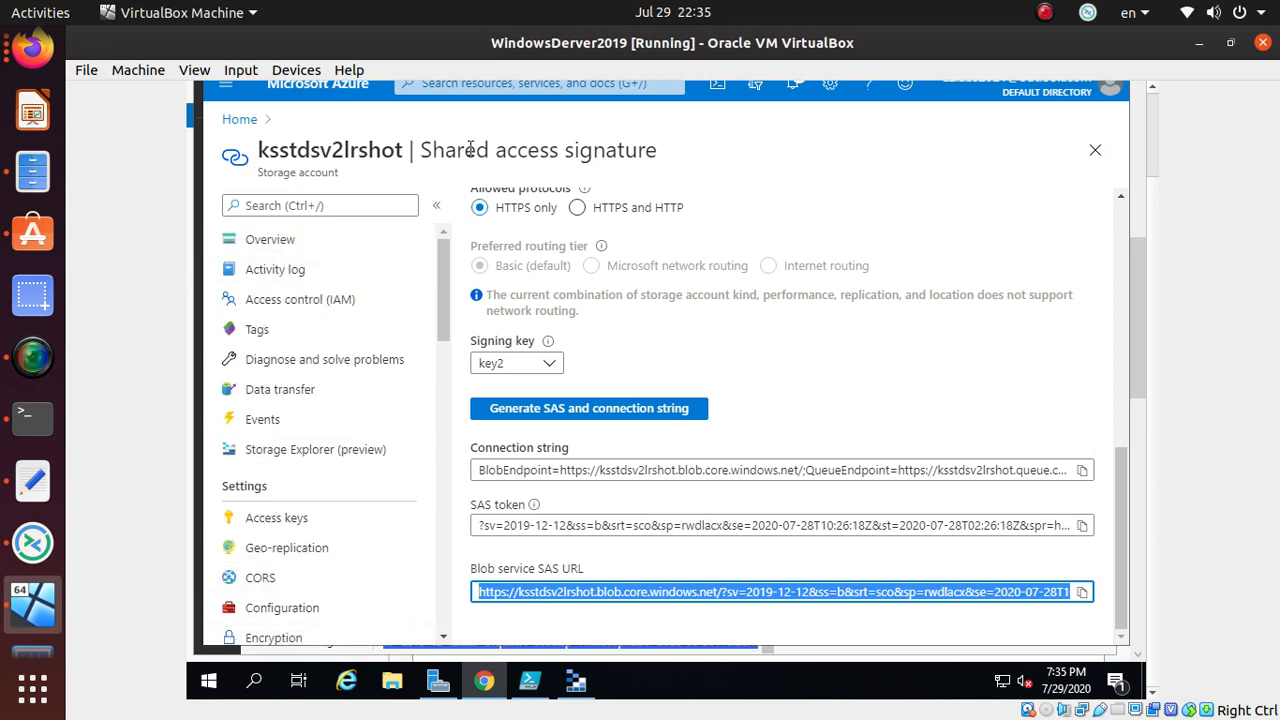
pyautogui.scroll(5, 599, 369)
pyautogui.scroll(2, 600, 373)
pyautogui.scroll(-10, 377, 486)
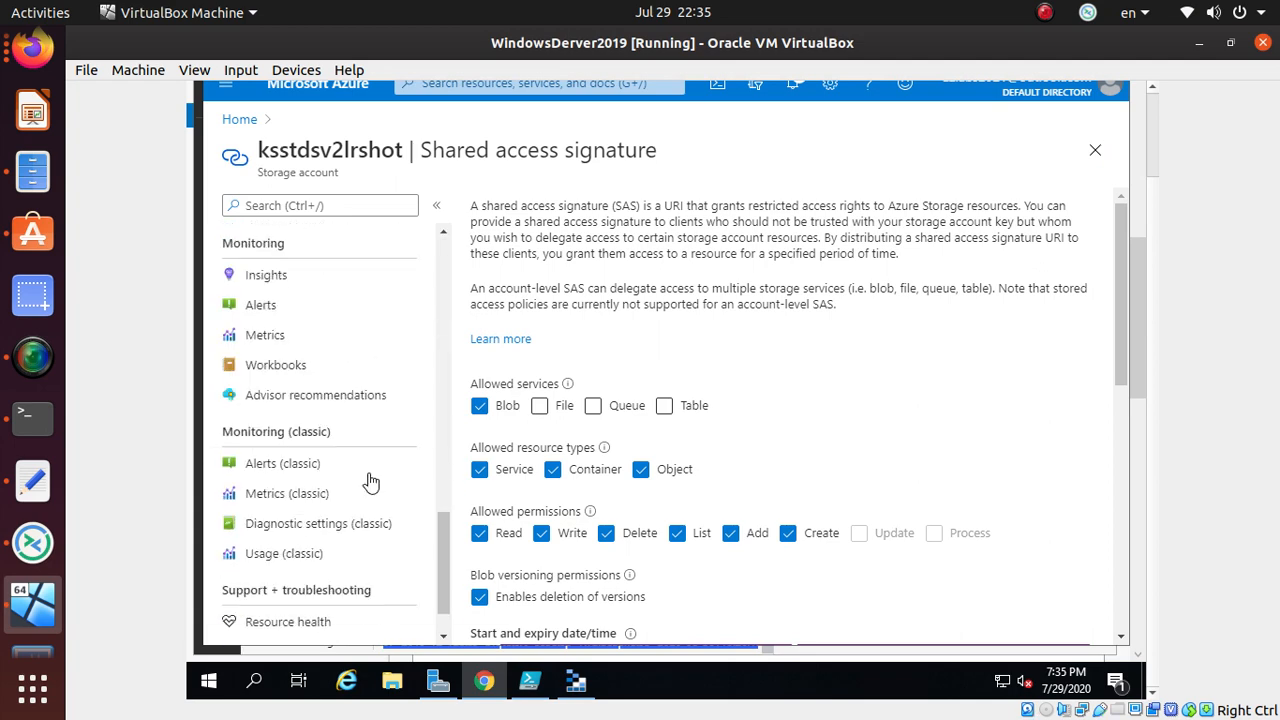
pyautogui.scroll(10, 368, 481)
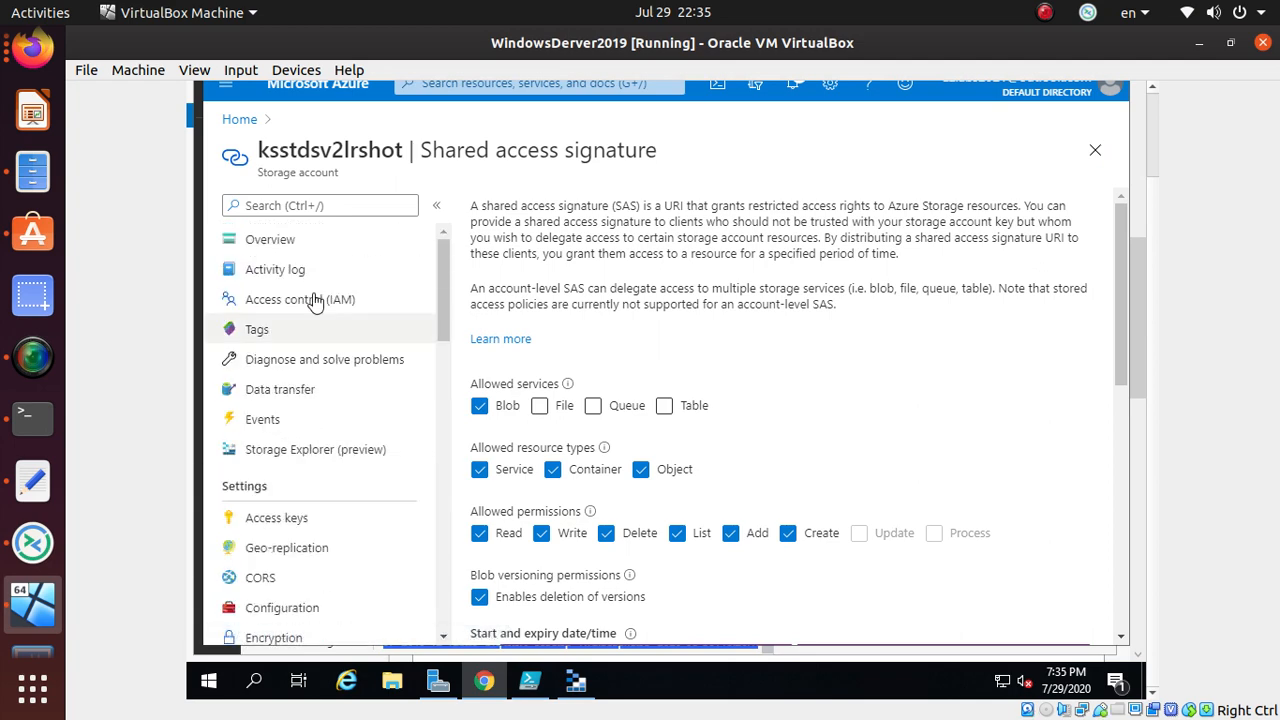
pyautogui.click(292, 245)
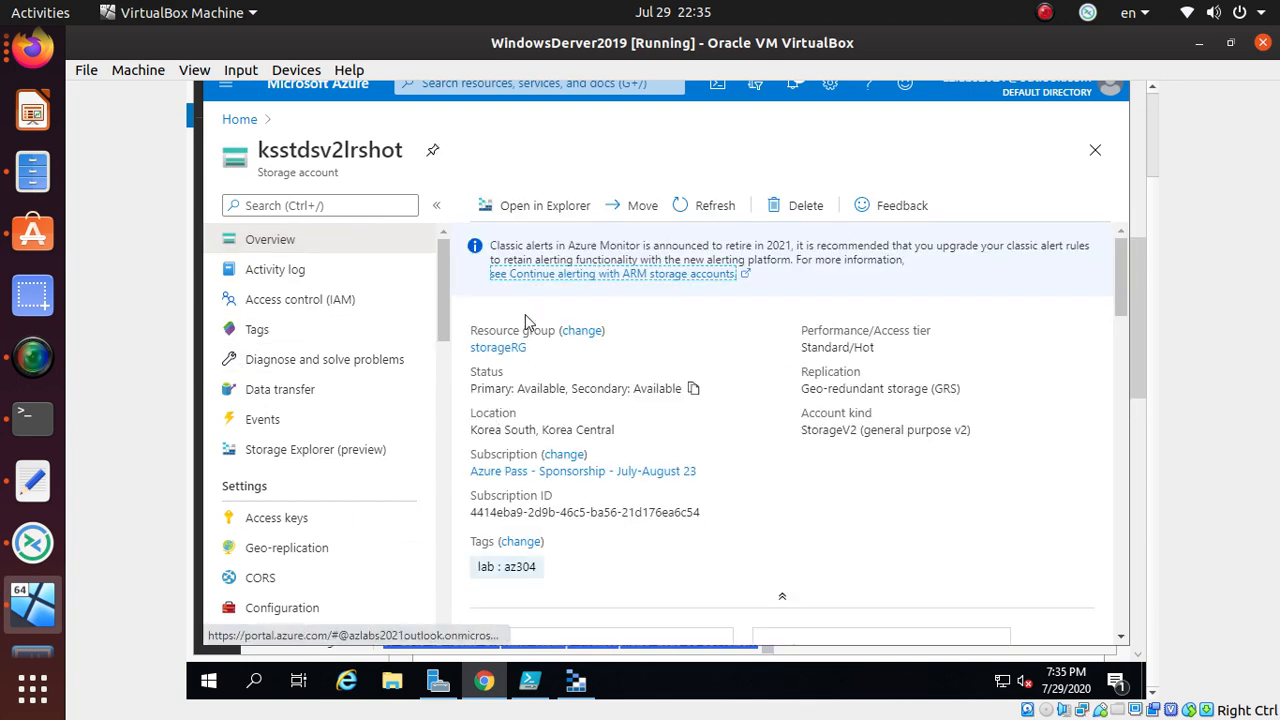
pyautogui.scroll(-5, 568, 480)
pyautogui.scroll(2, 572, 482)
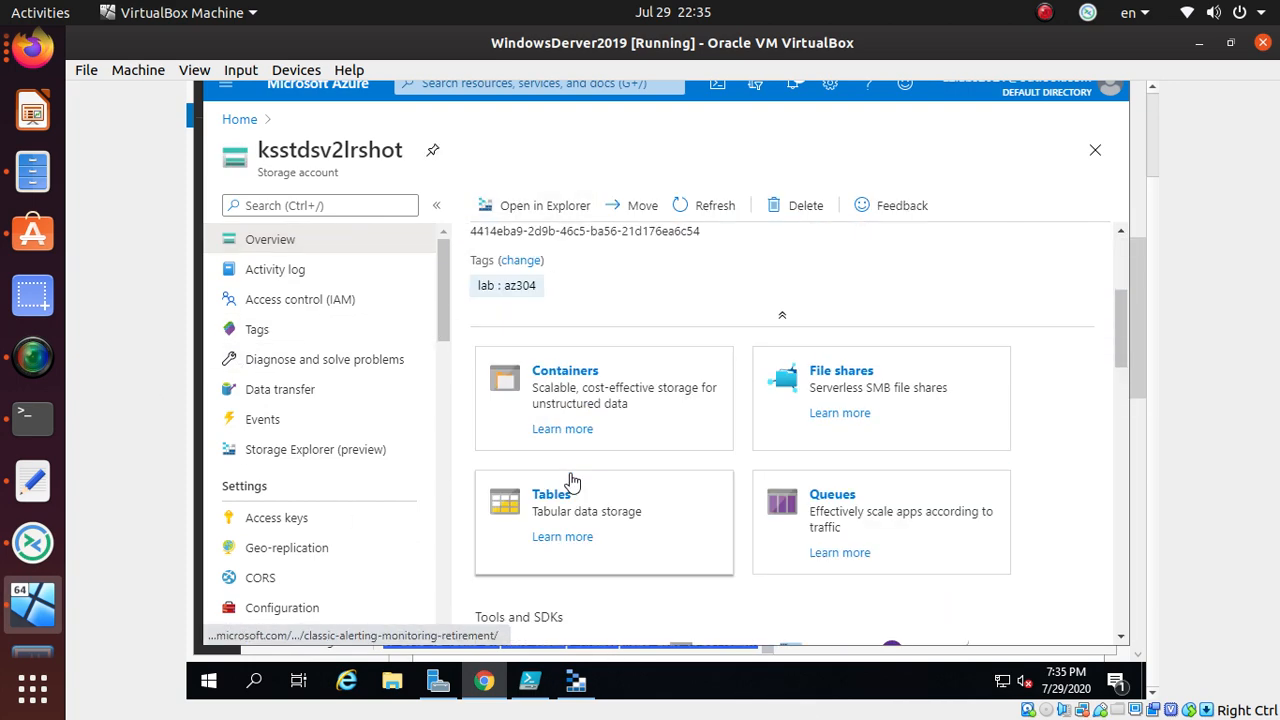
pyautogui.click(574, 371)
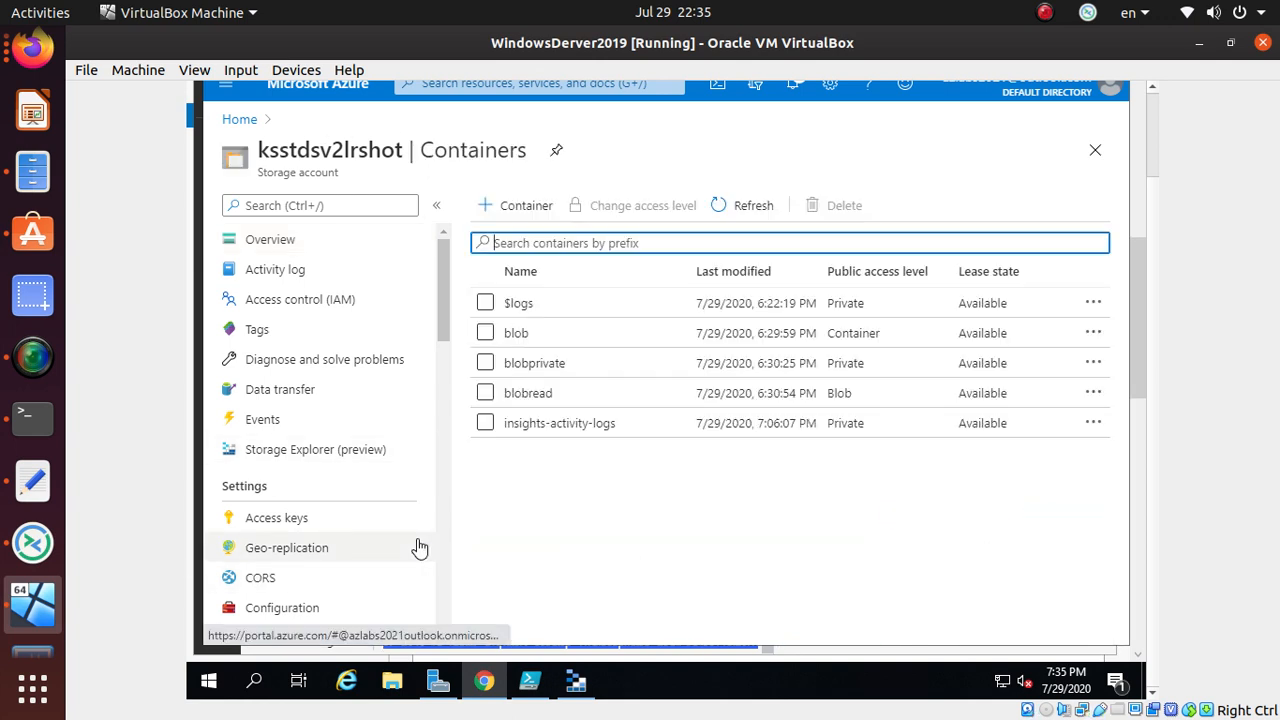
pyautogui.click(515, 334)
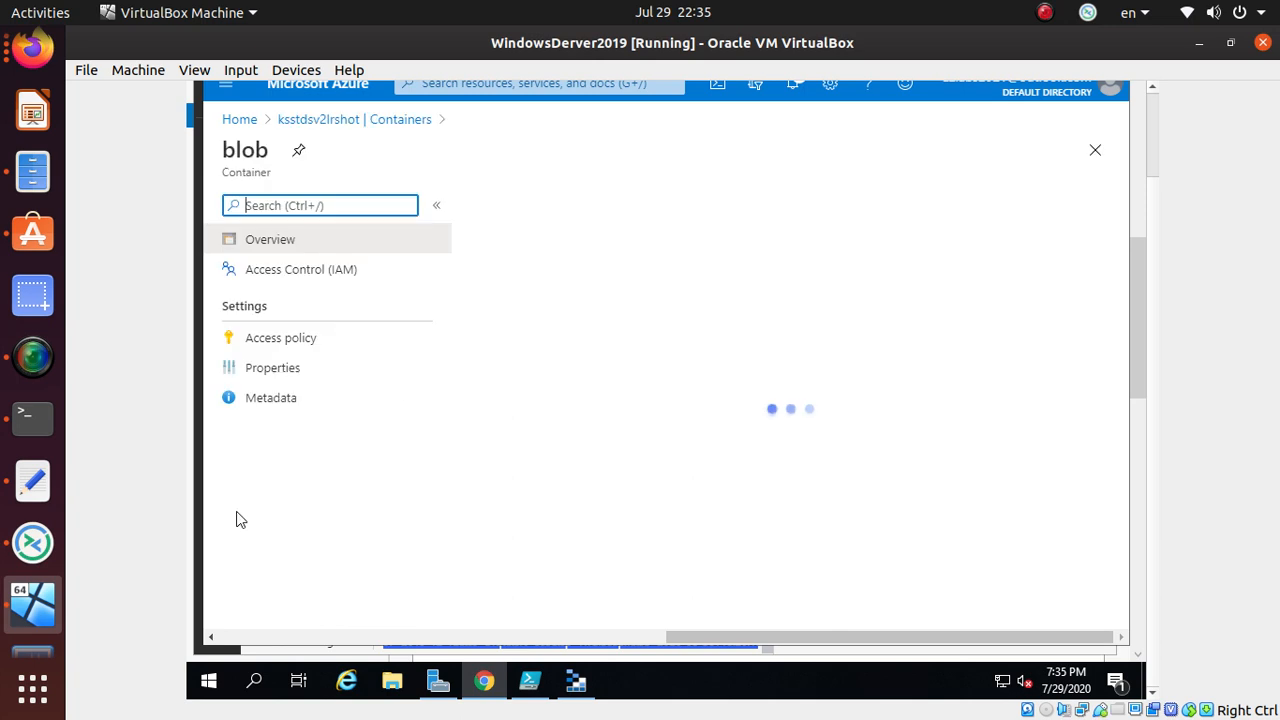
# - Add stored access policy MYPOLICY with Read, Add, Write, Delete and List permissions
pyautogui.click(298, 339)
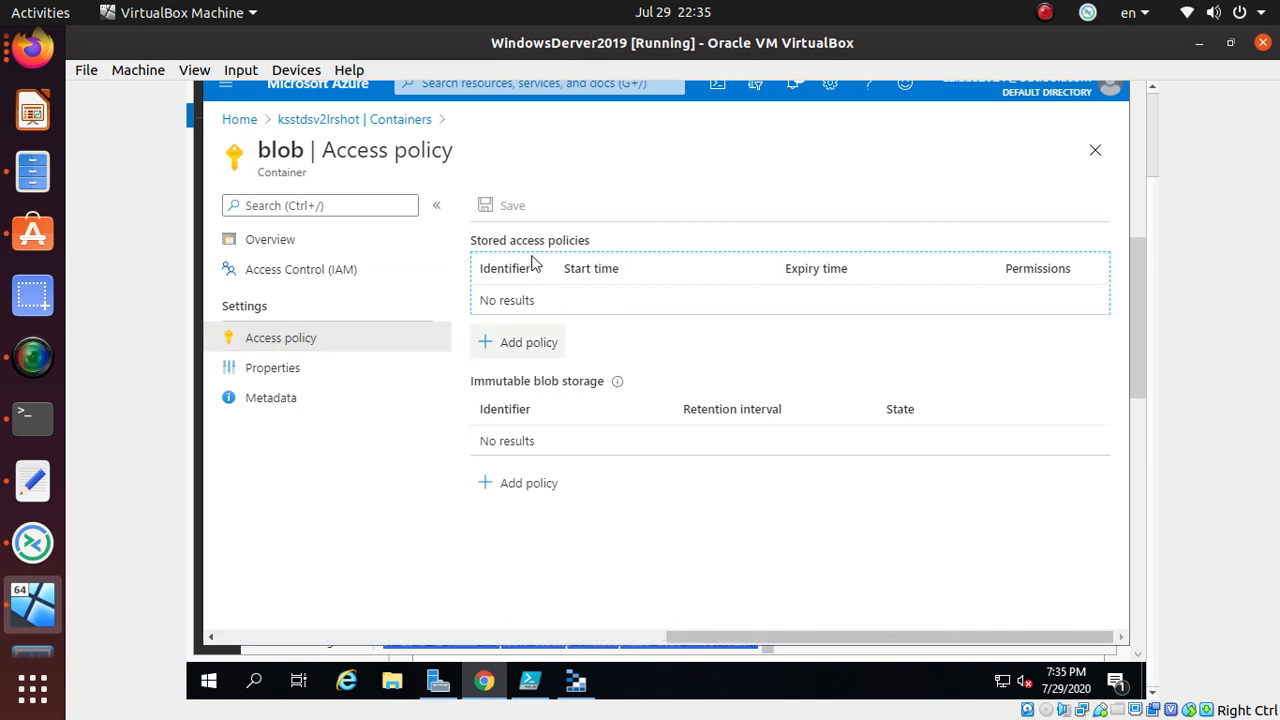
pyautogui.click(524, 346)
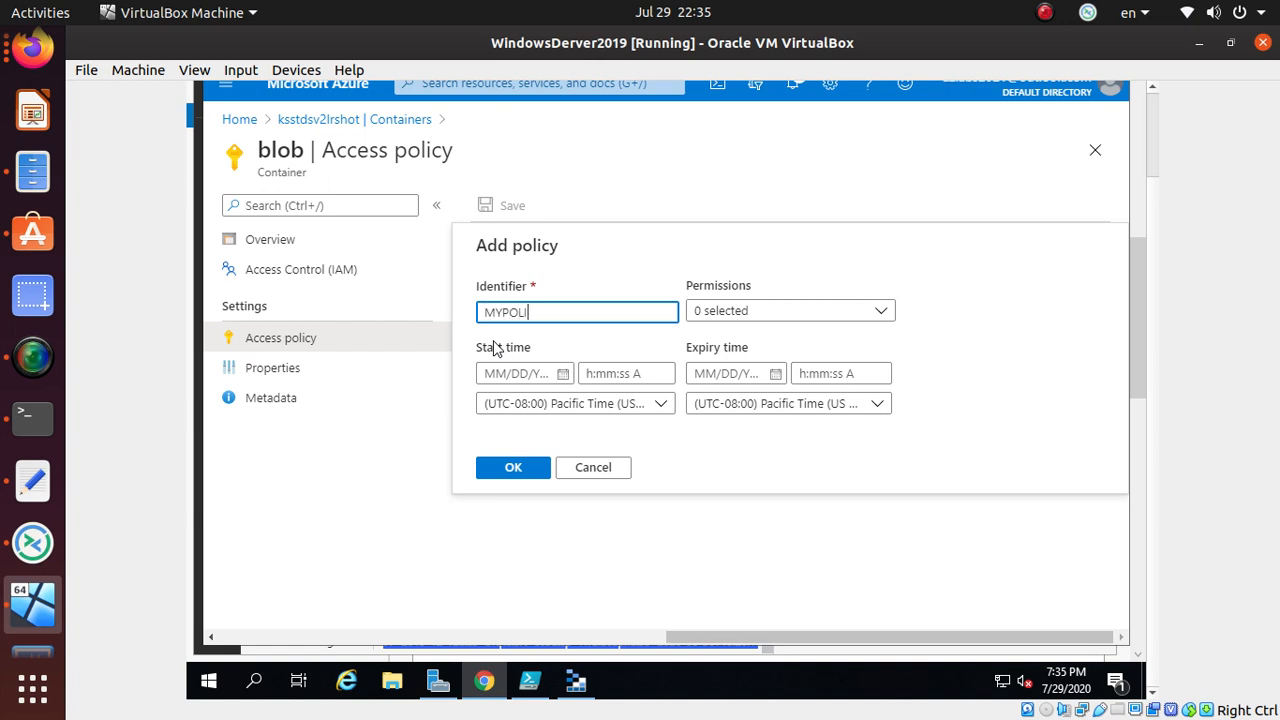
pyautogui.press('Tab')
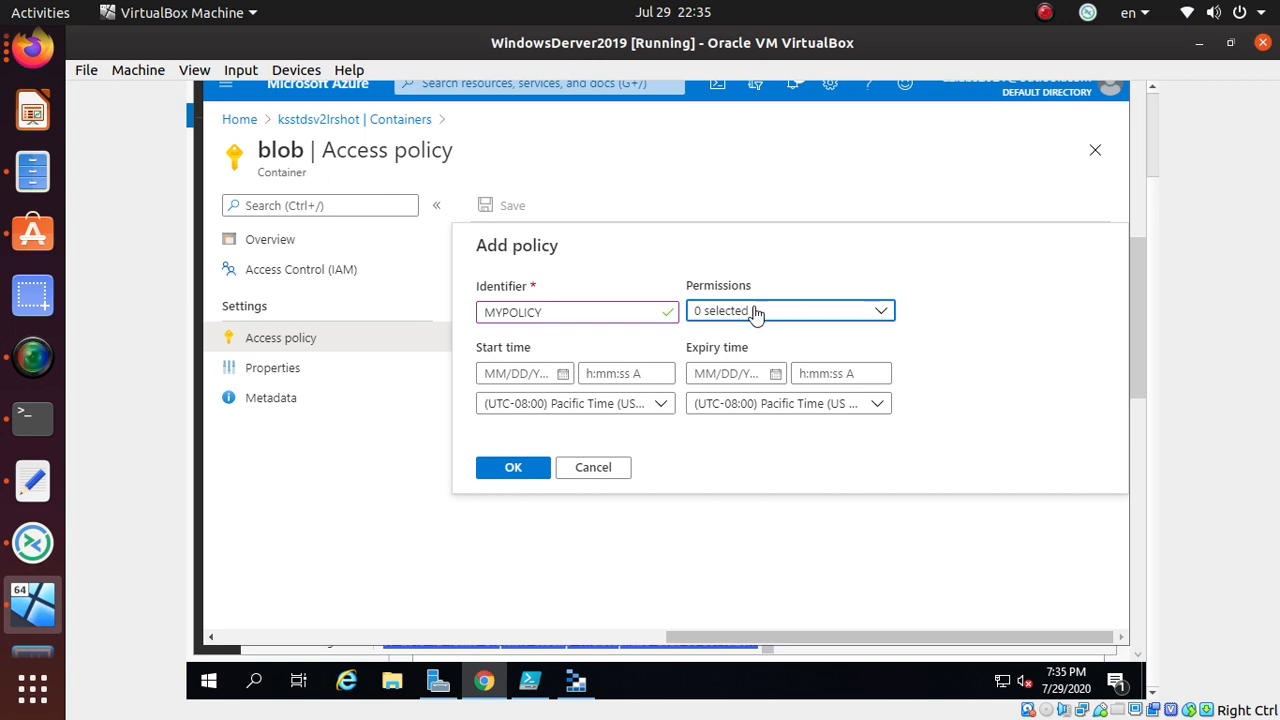
pyautogui.click(756, 316)
pyautogui.click(704, 340)
pyautogui.click(703, 368)
pyautogui.click(703, 427)
pyautogui.click(703, 457)
pyautogui.click(703, 487)
# - Give MYPOLICY start date 07/21/2020 and expiry 08/08/2020, confirm it and save
pyautogui.click(562, 374)
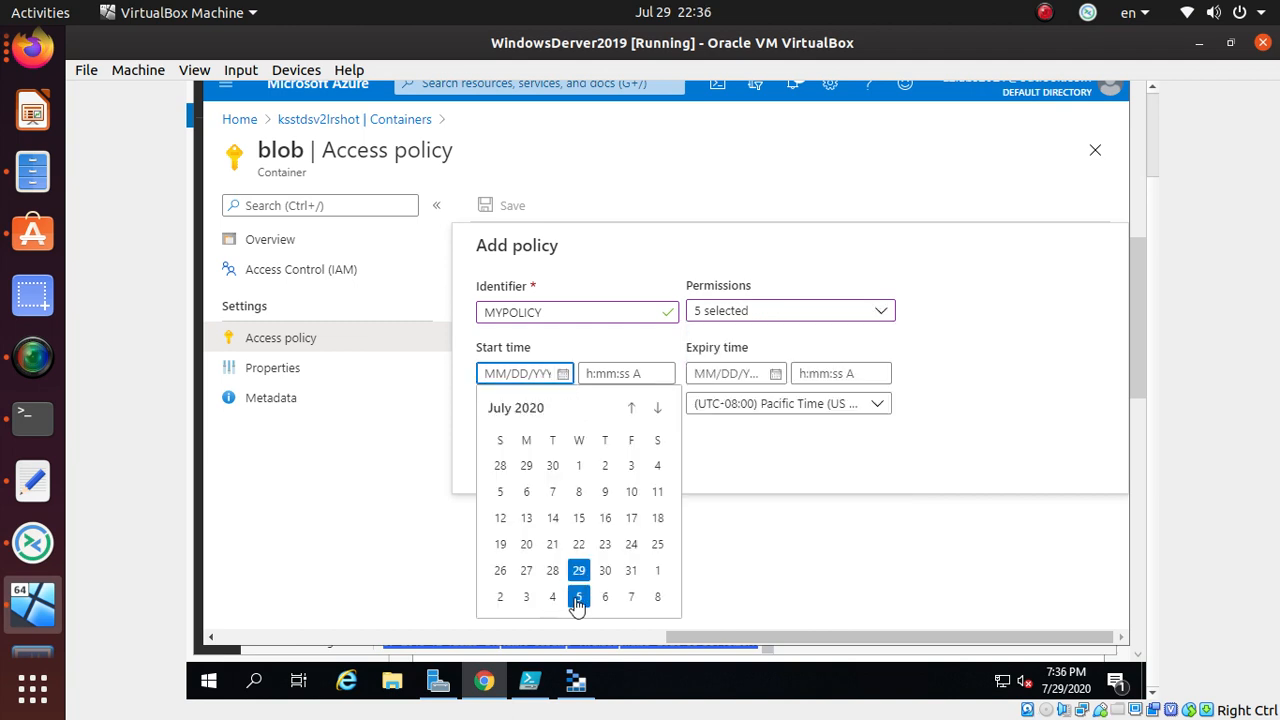
pyautogui.click(552, 544)
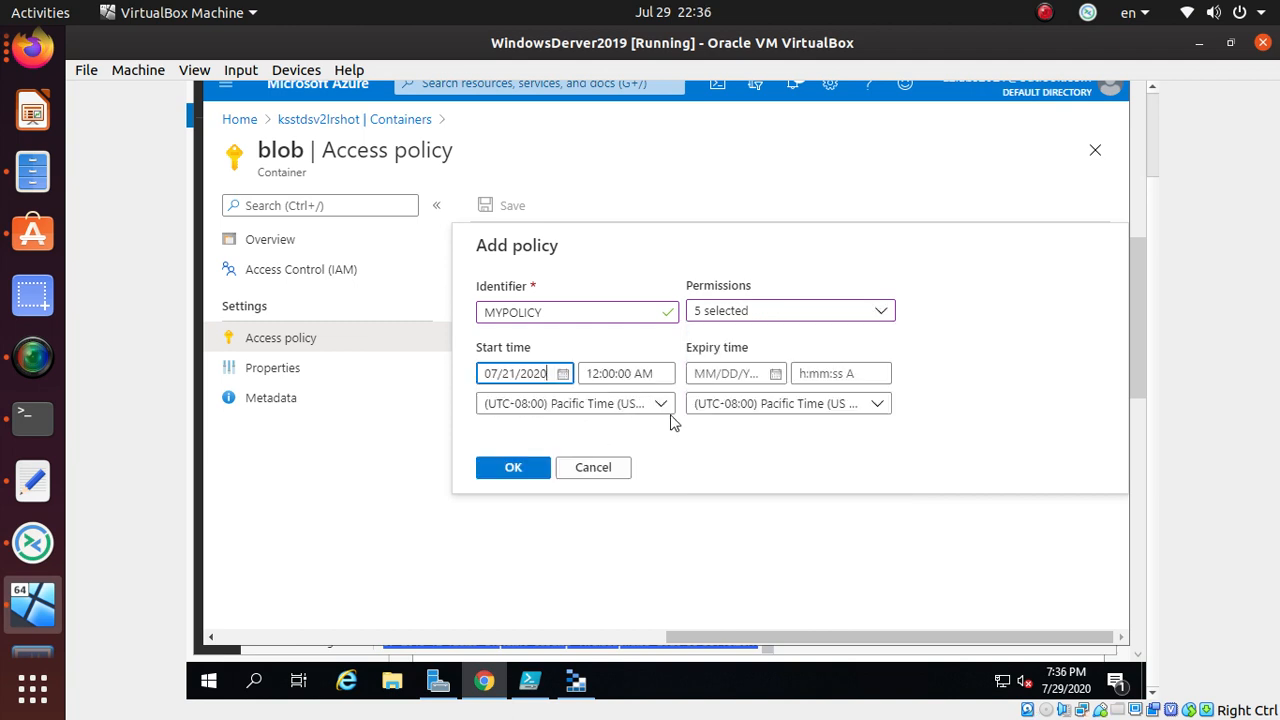
pyautogui.click(775, 373)
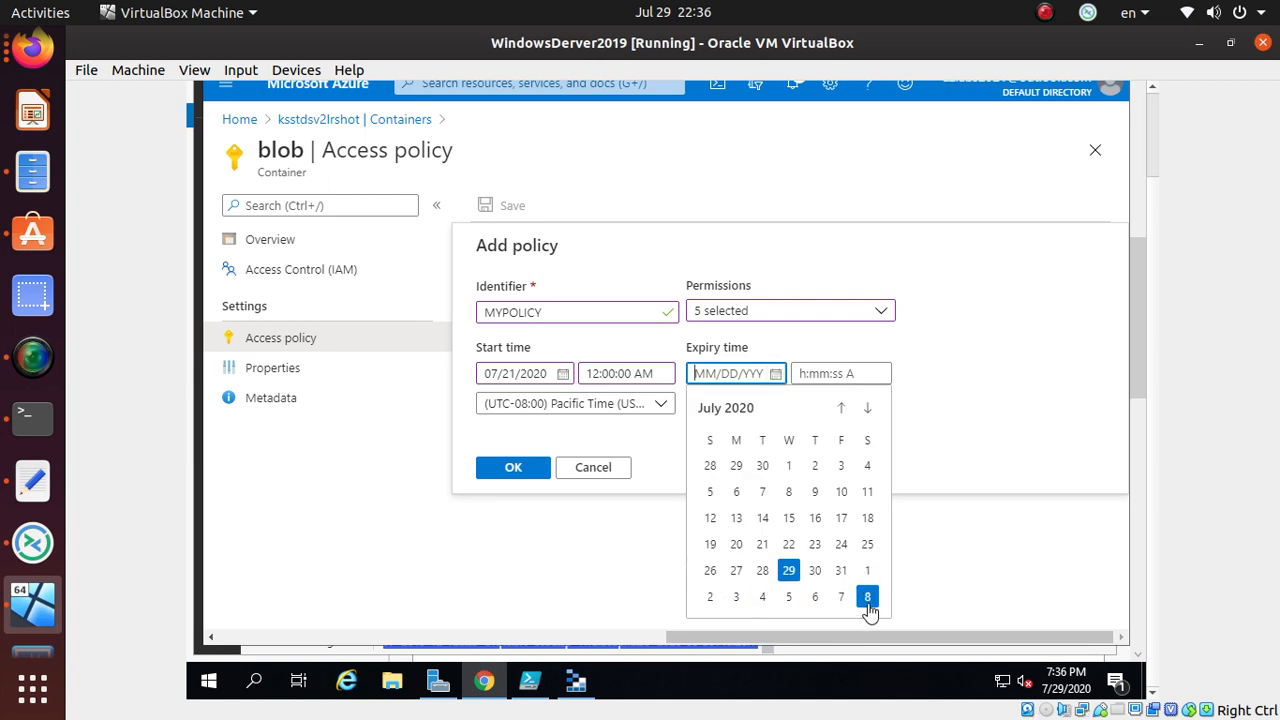
pyautogui.click(867, 599)
pyautogui.click(513, 470)
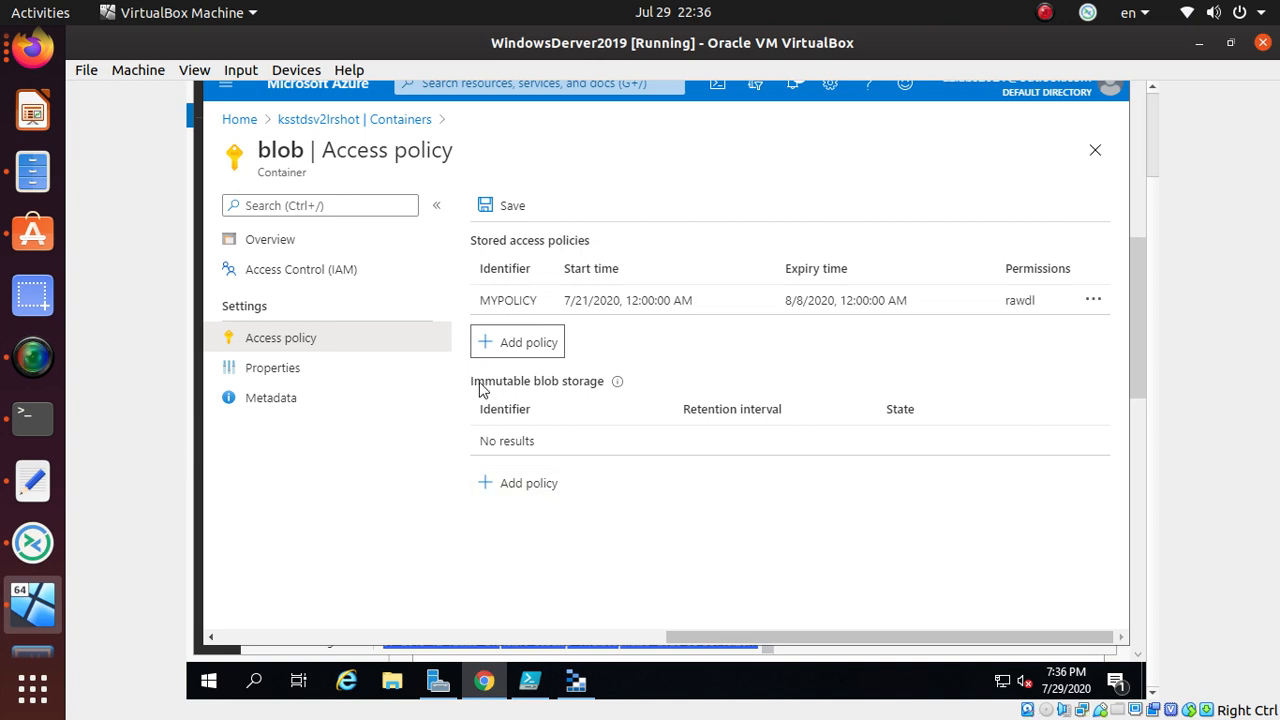
pyautogui.click(515, 208)
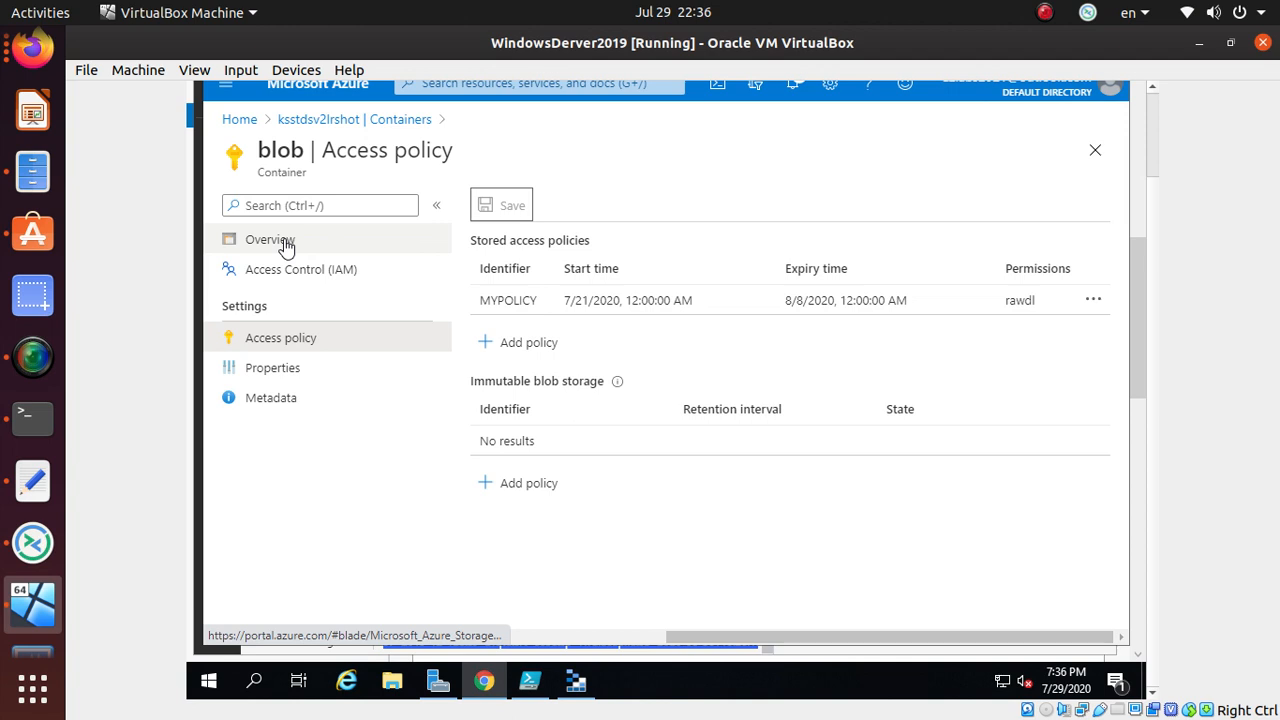
# - Open the azuredeploy.json blob and scroll through its Generate SAS options
pyautogui.click(285, 246)
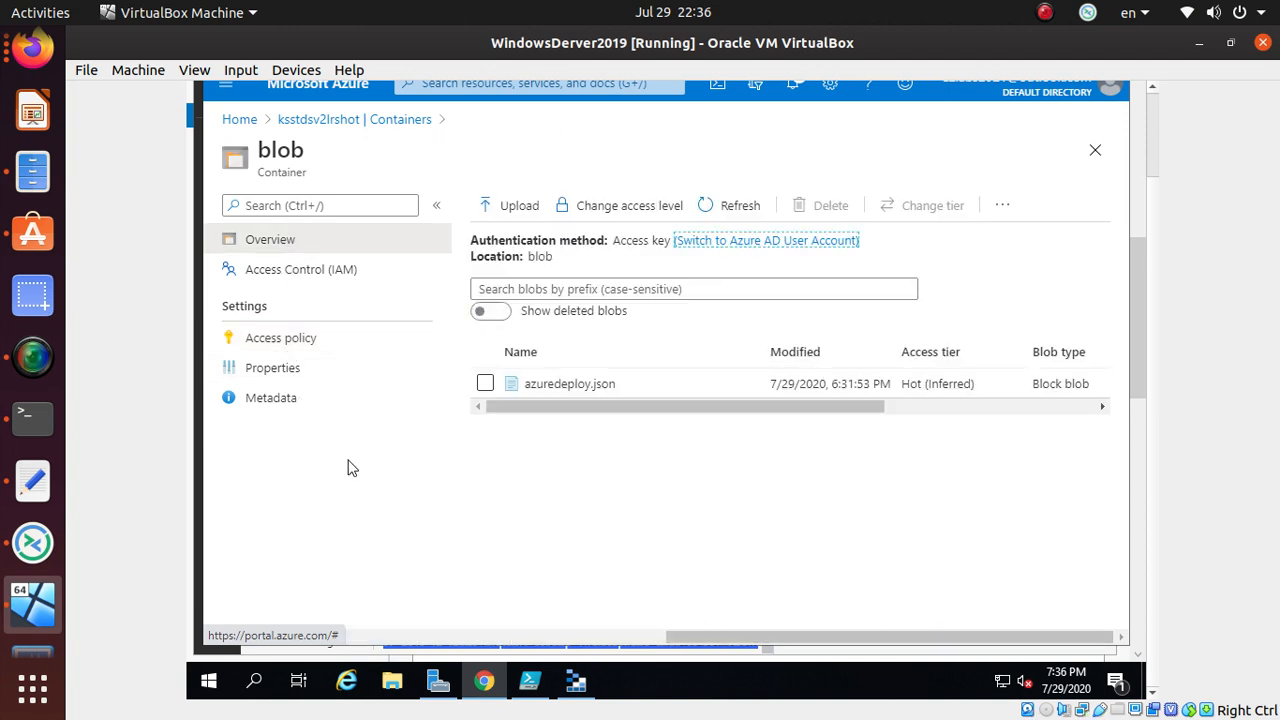
pyautogui.click(600, 388)
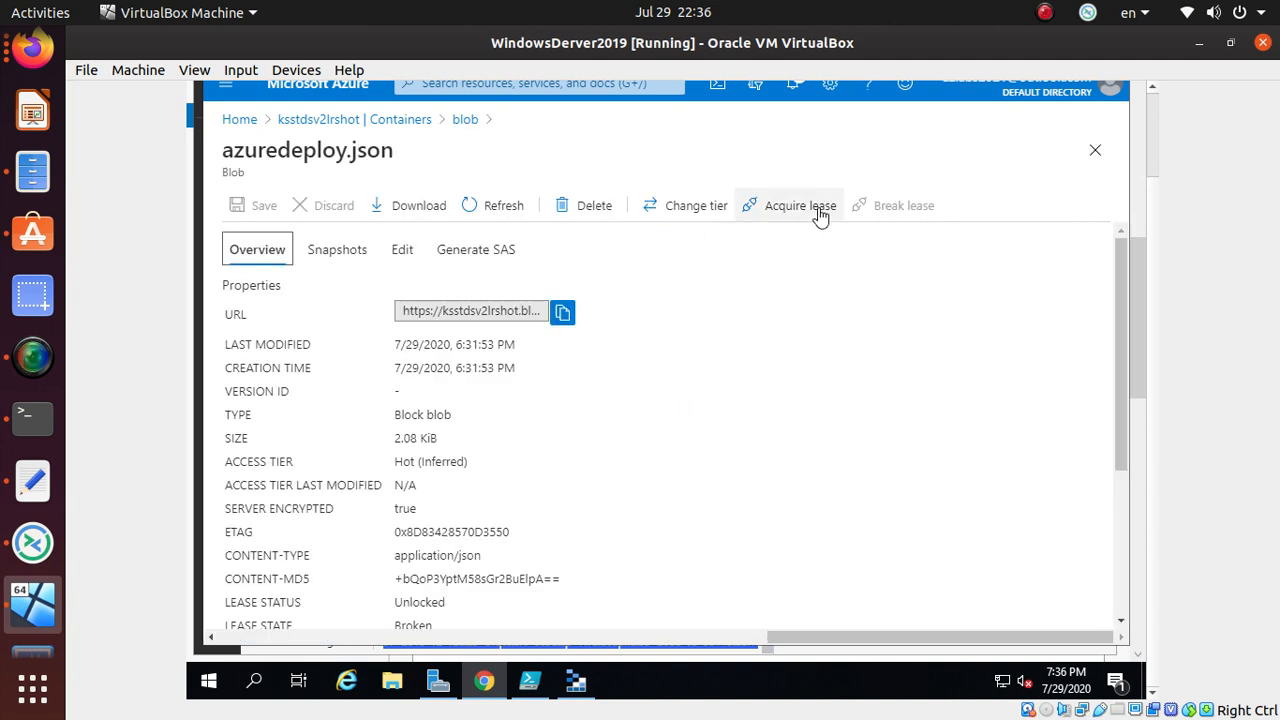
pyautogui.click(490, 257)
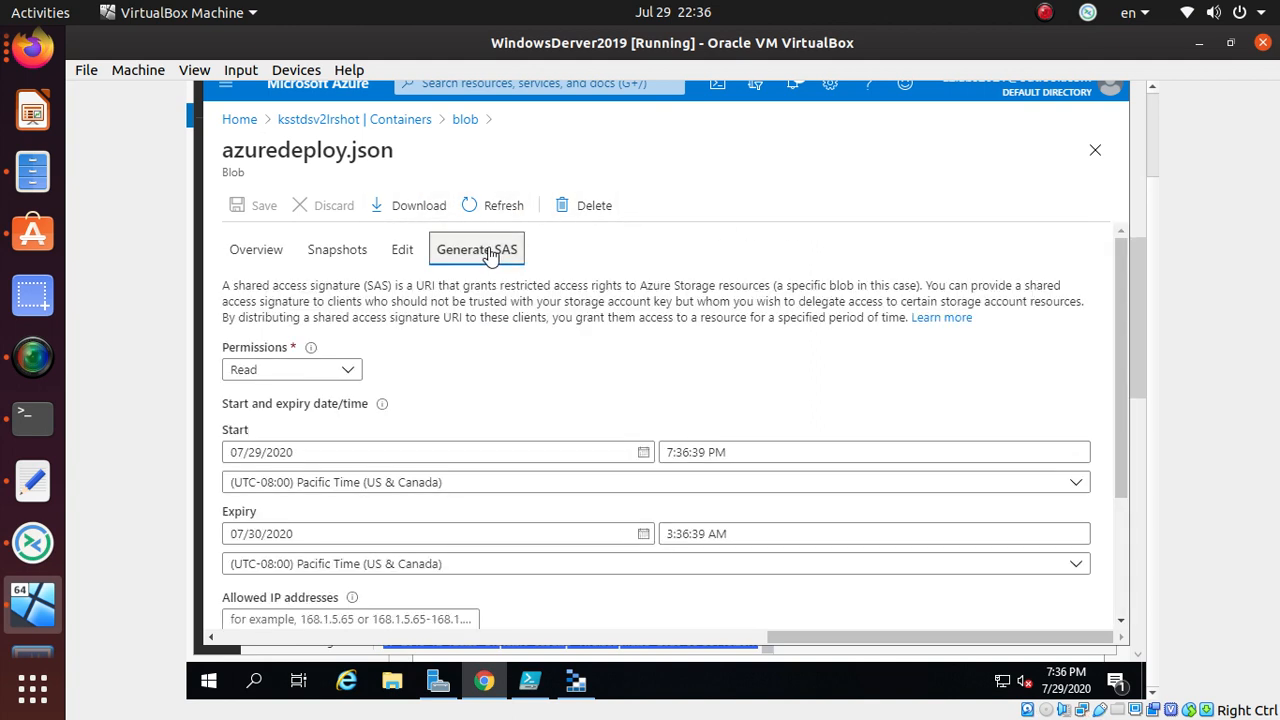
pyautogui.scroll(-1, 527, 476)
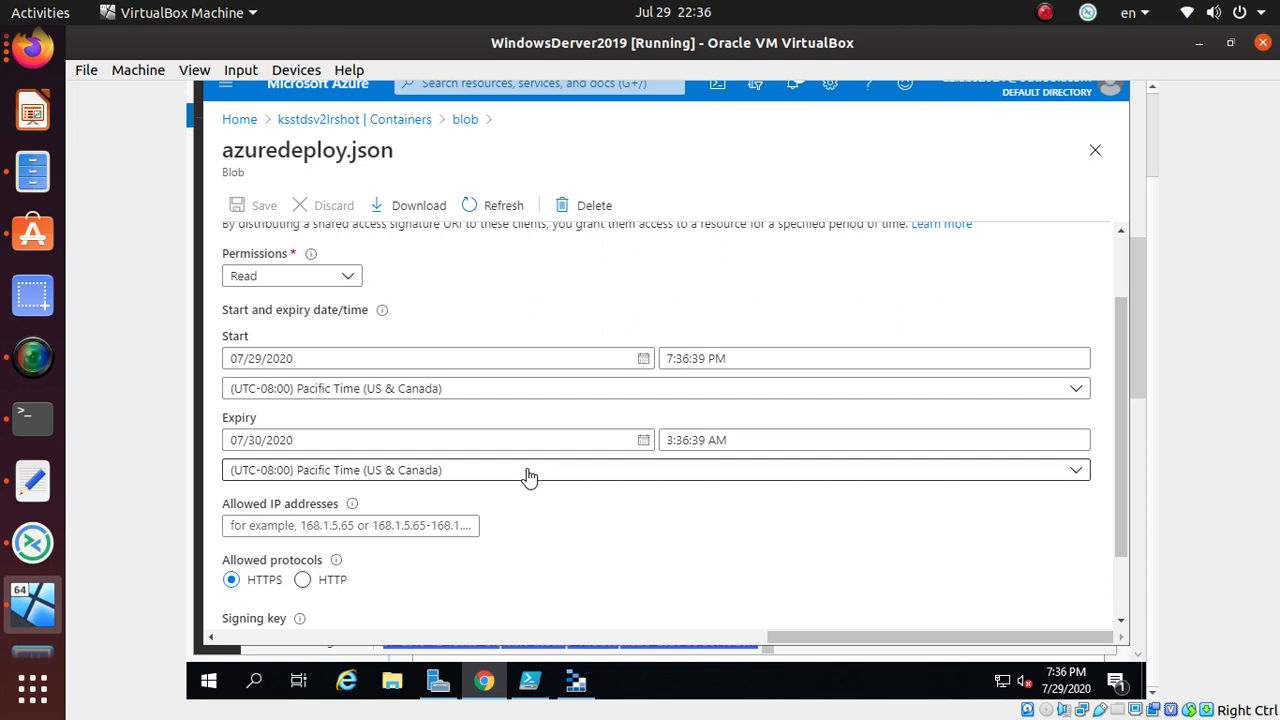
pyautogui.scroll(-1, 527, 476)
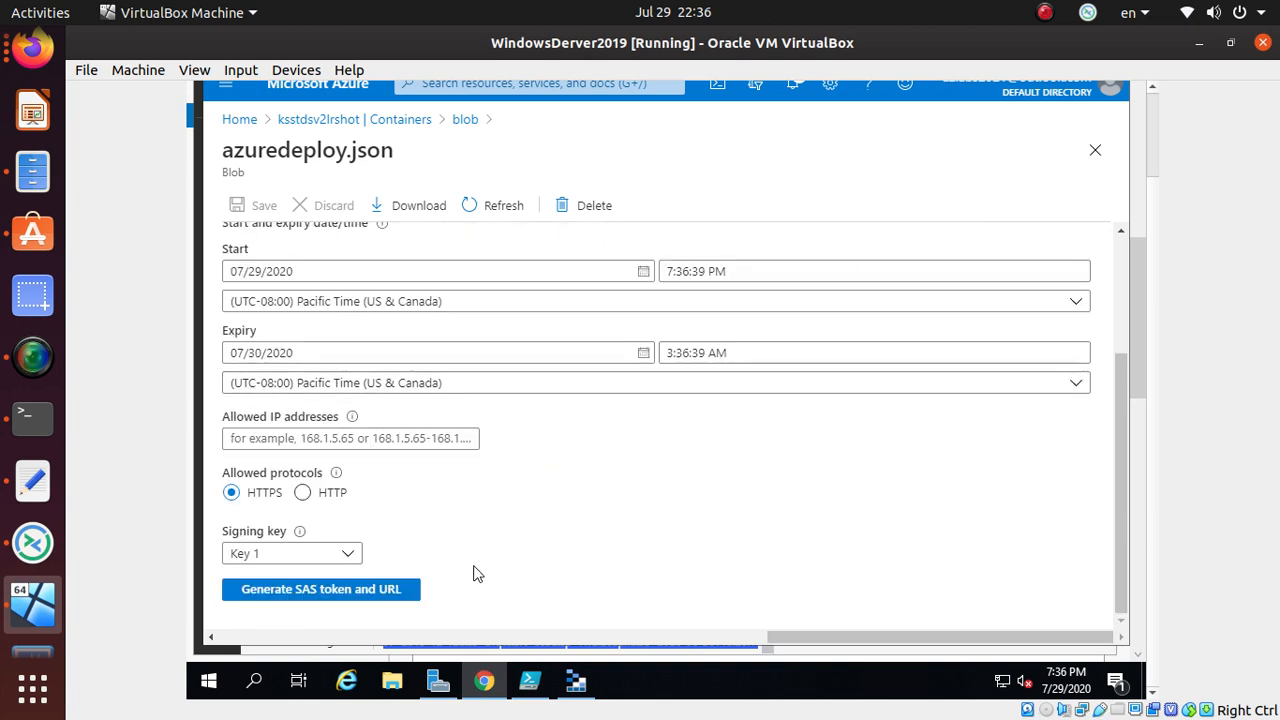
pyautogui.scroll(1, 474, 574)
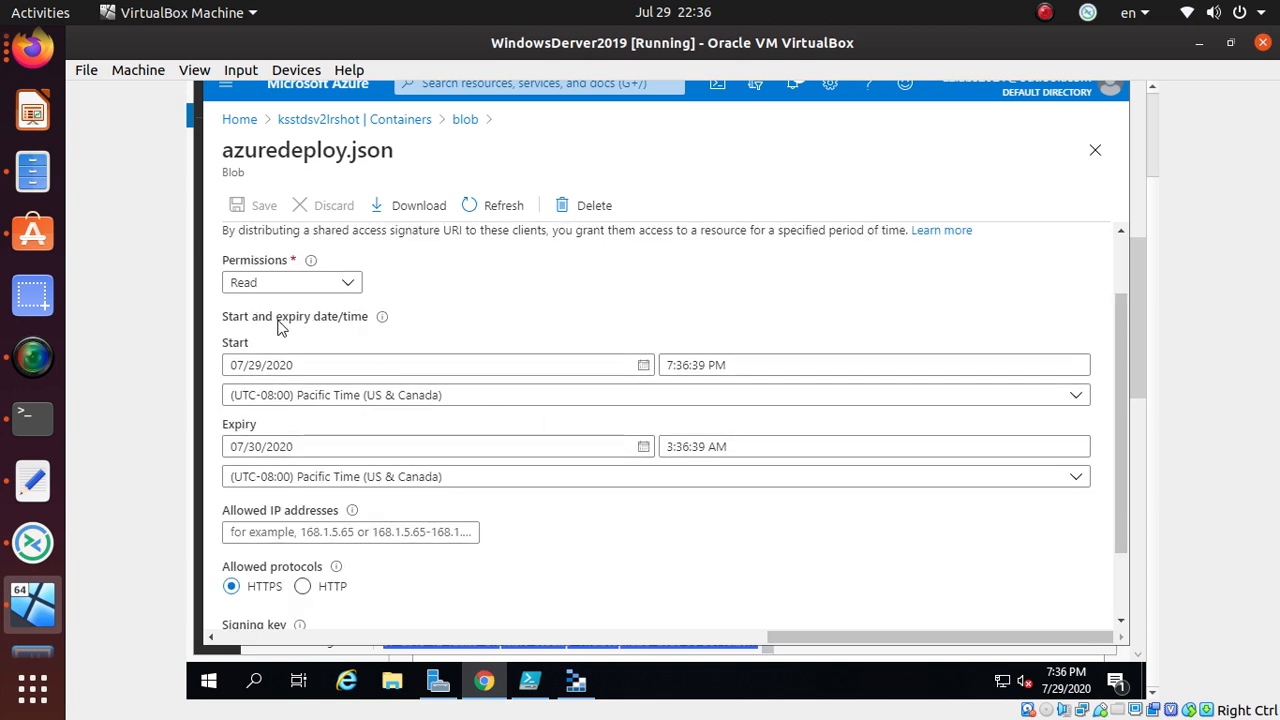
pyautogui.scroll(1, 571, 394)
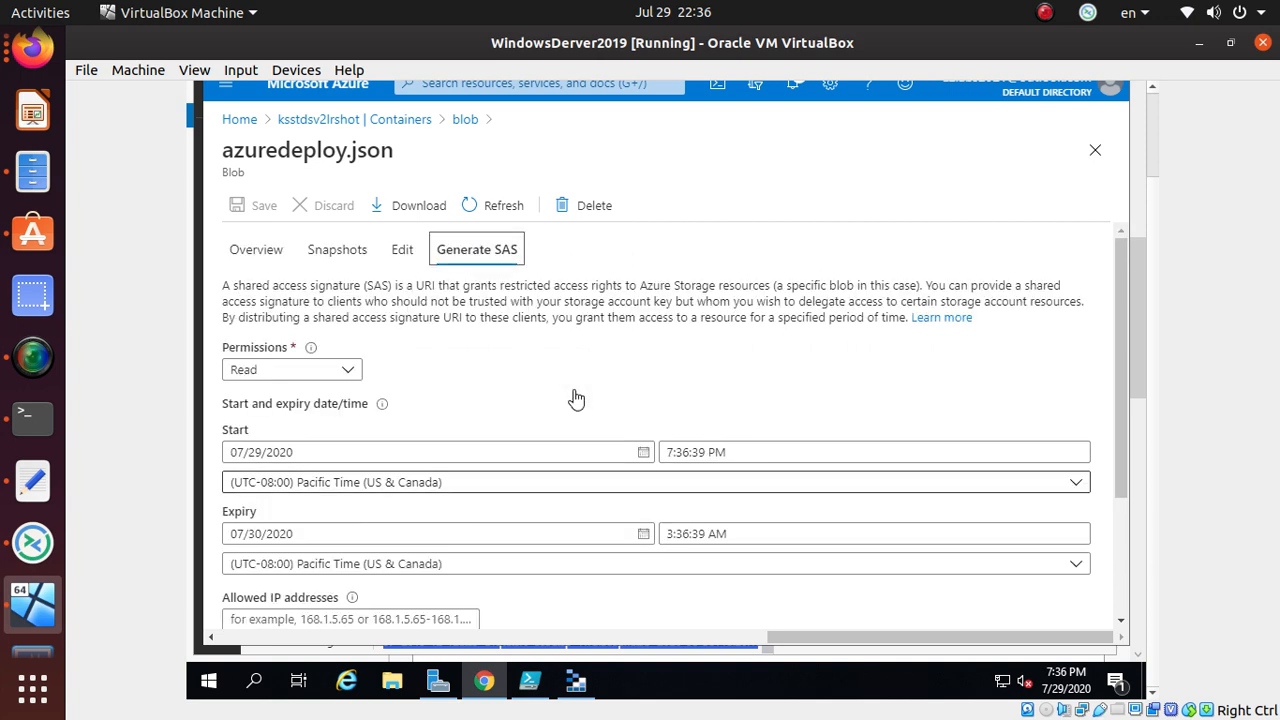
pyautogui.scroll(-1, 563, 442)
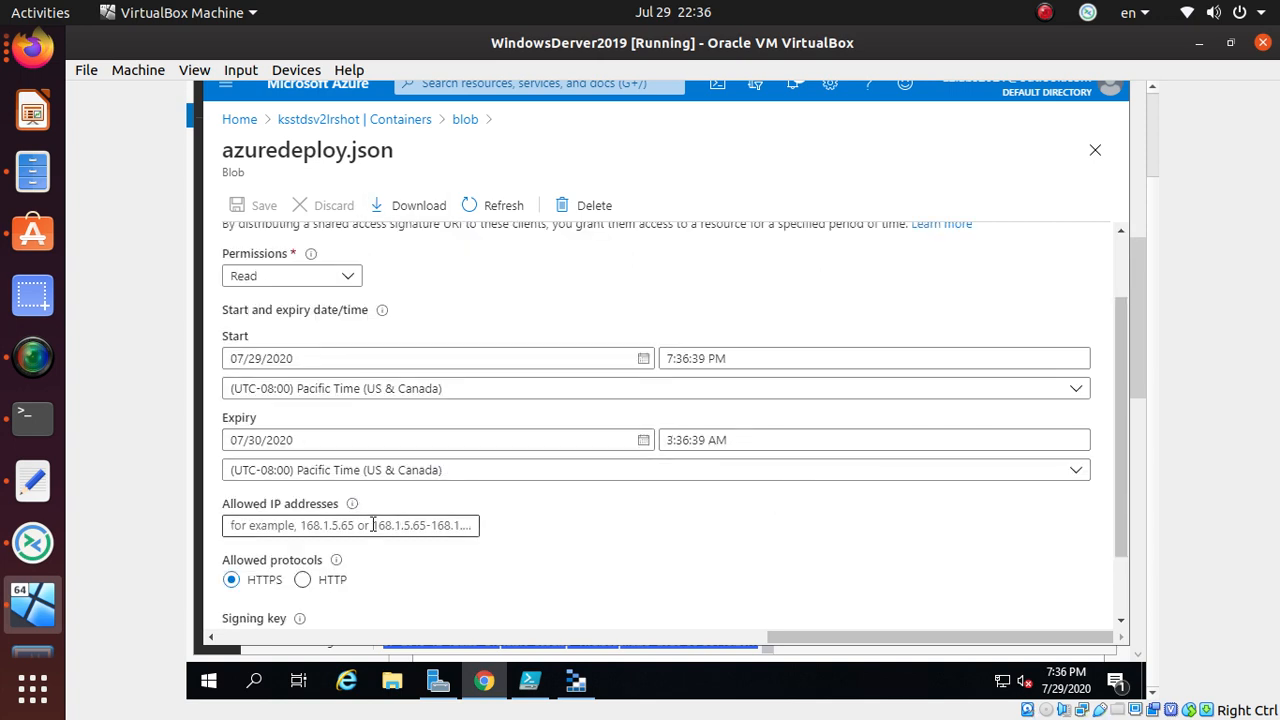
pyautogui.scroll(-1, 390, 514)
# - Keep key1 as signing key and Read as permission, then close the azuredeploy.json blade
pyautogui.click(334, 554)
pyautogui.click(306, 495)
pyautogui.scroll(2, 323, 362)
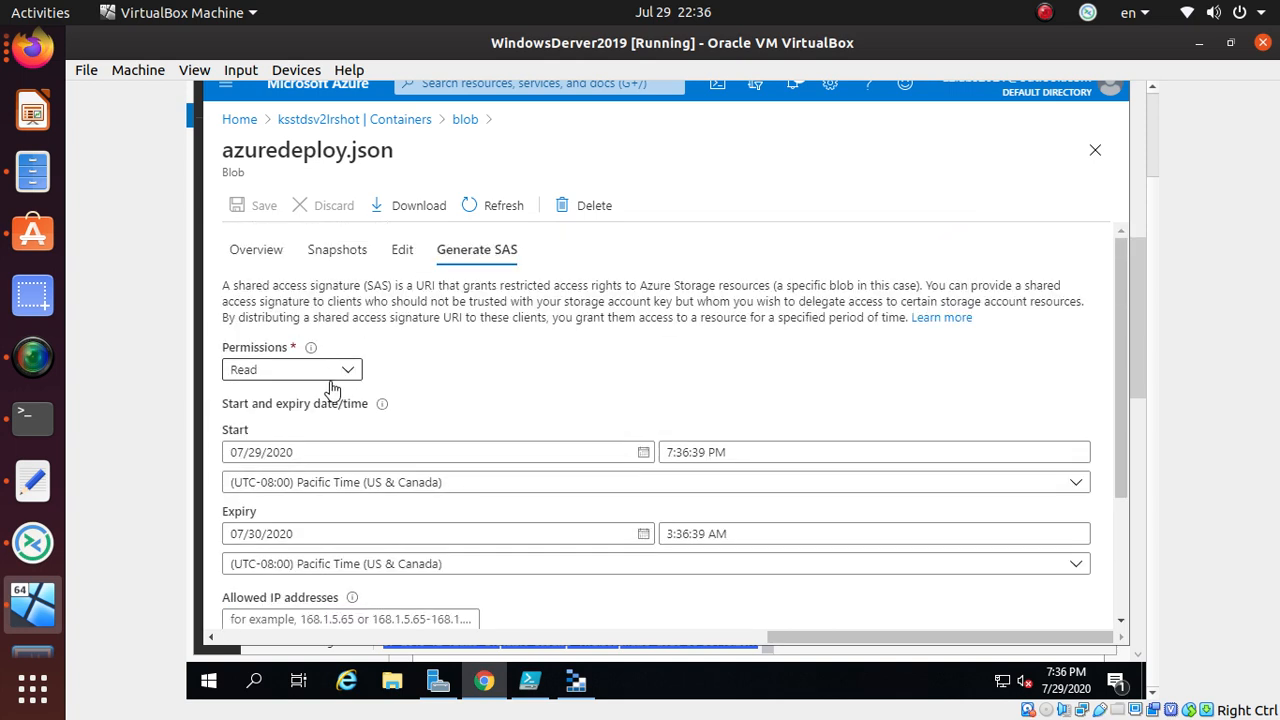
pyautogui.click(333, 372)
pyautogui.click(333, 374)
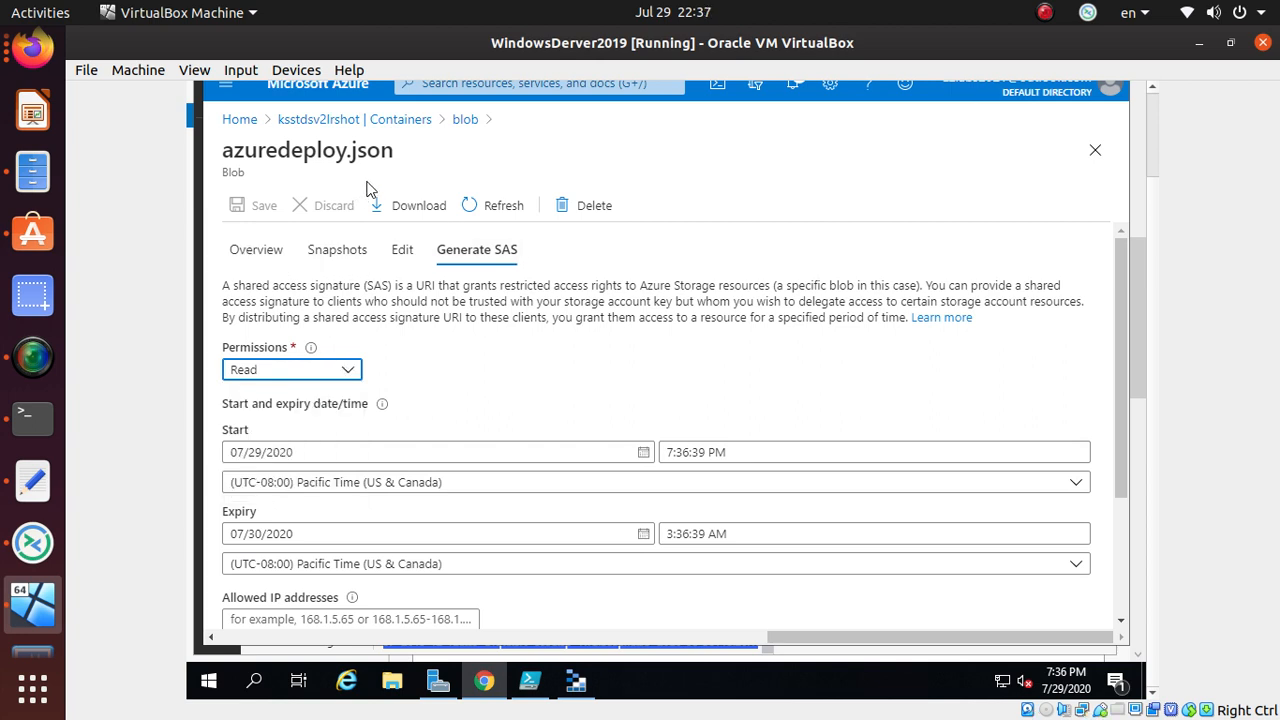
pyautogui.click(1095, 150)
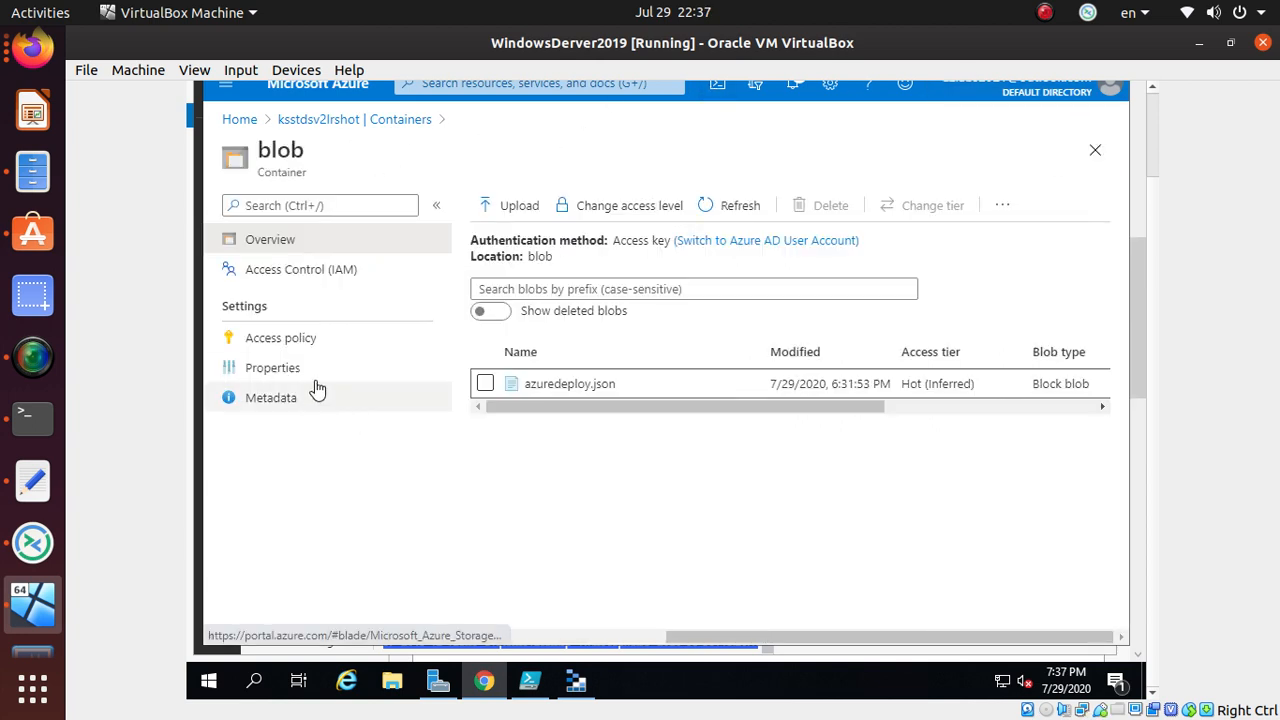
# - Scroll through ksstdsv2lrshot's account-level Shared access signature options, then go to Configuration
pyautogui.click(316, 121)
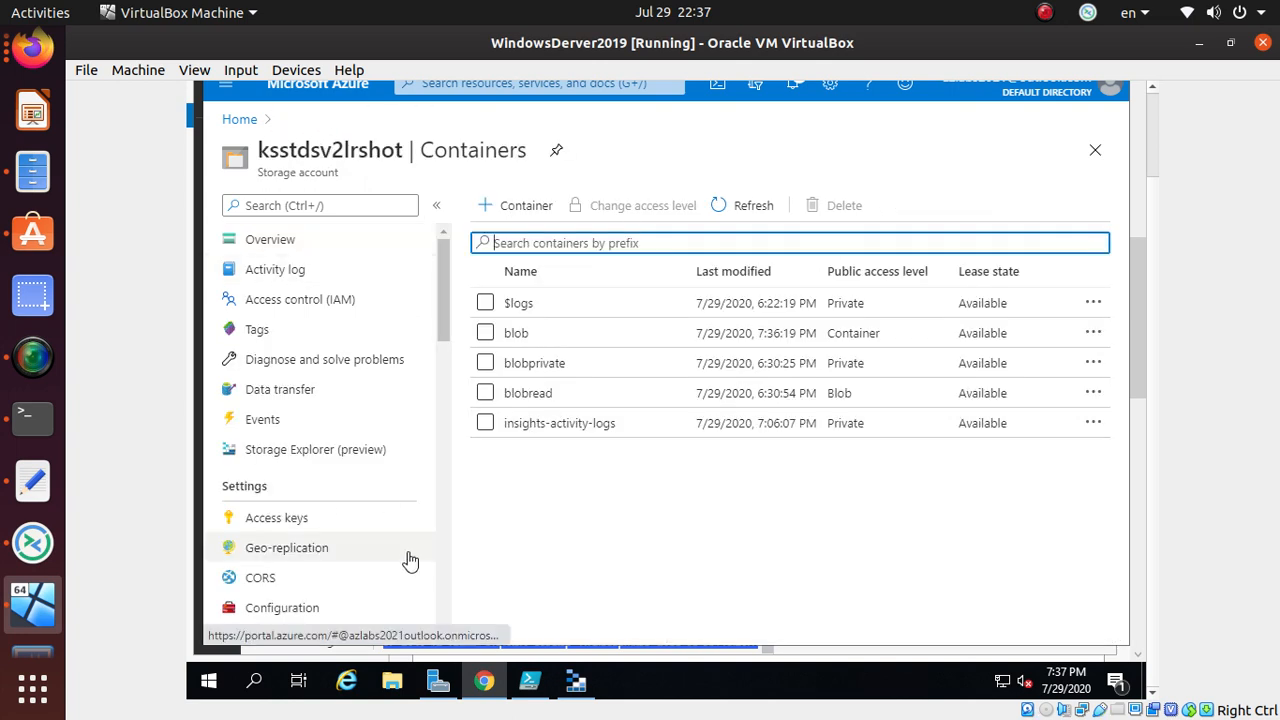
pyautogui.scroll(-1, 323, 512)
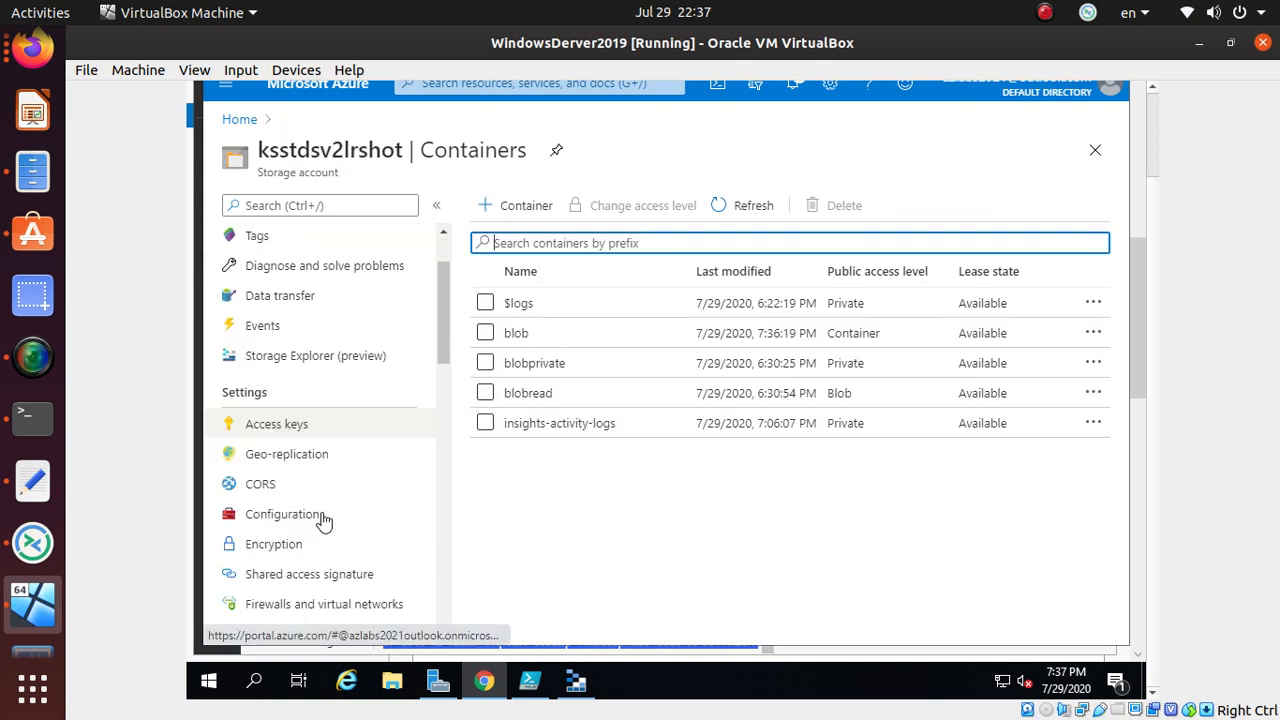
pyautogui.click(342, 585)
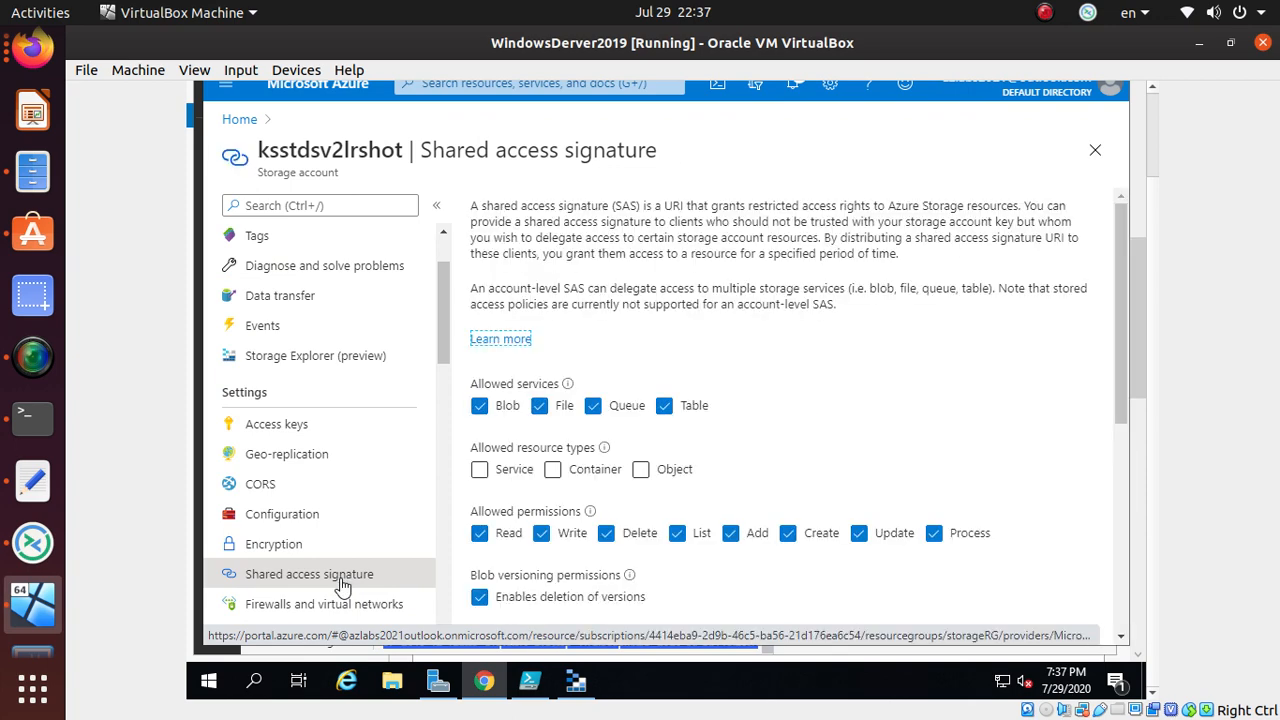
pyautogui.scroll(-3, 840, 394)
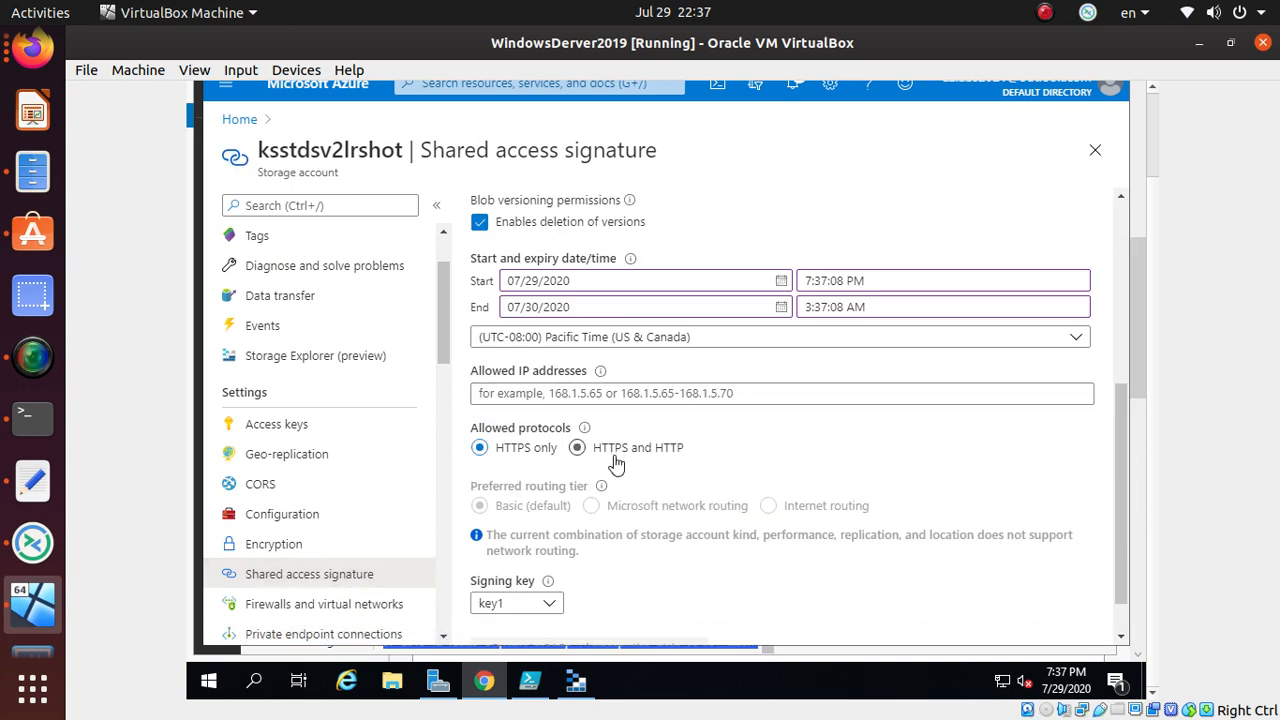
pyautogui.scroll(-1, 677, 578)
pyautogui.scroll(2, 677, 580)
pyautogui.scroll(-1, 677, 580)
pyautogui.scroll(1, 677, 580)
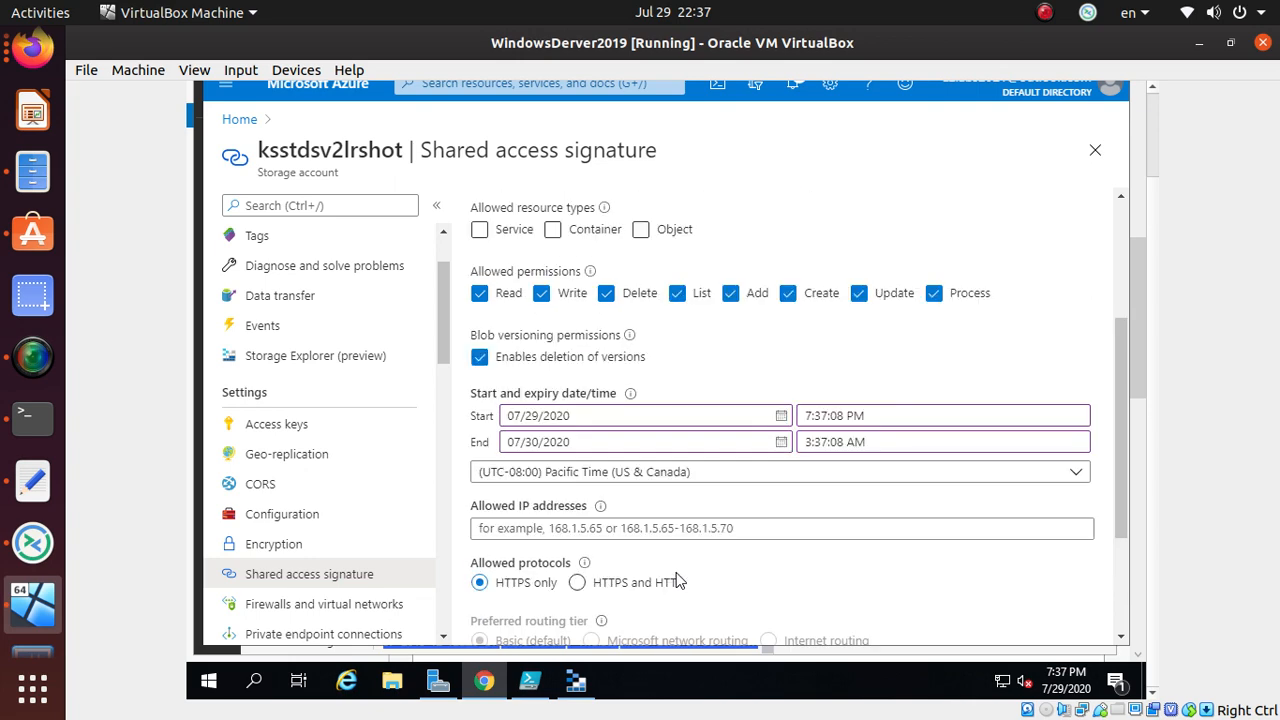
pyautogui.scroll(3, 676, 580)
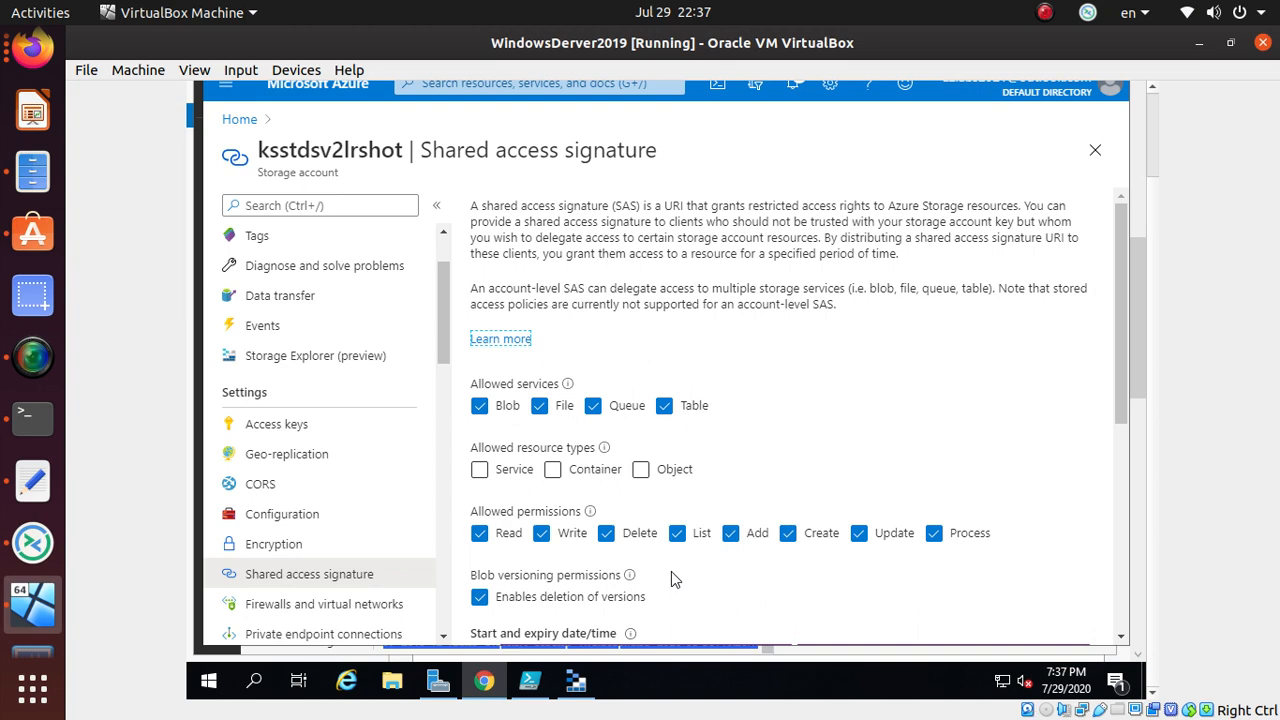
pyautogui.scroll(-2, 671, 571)
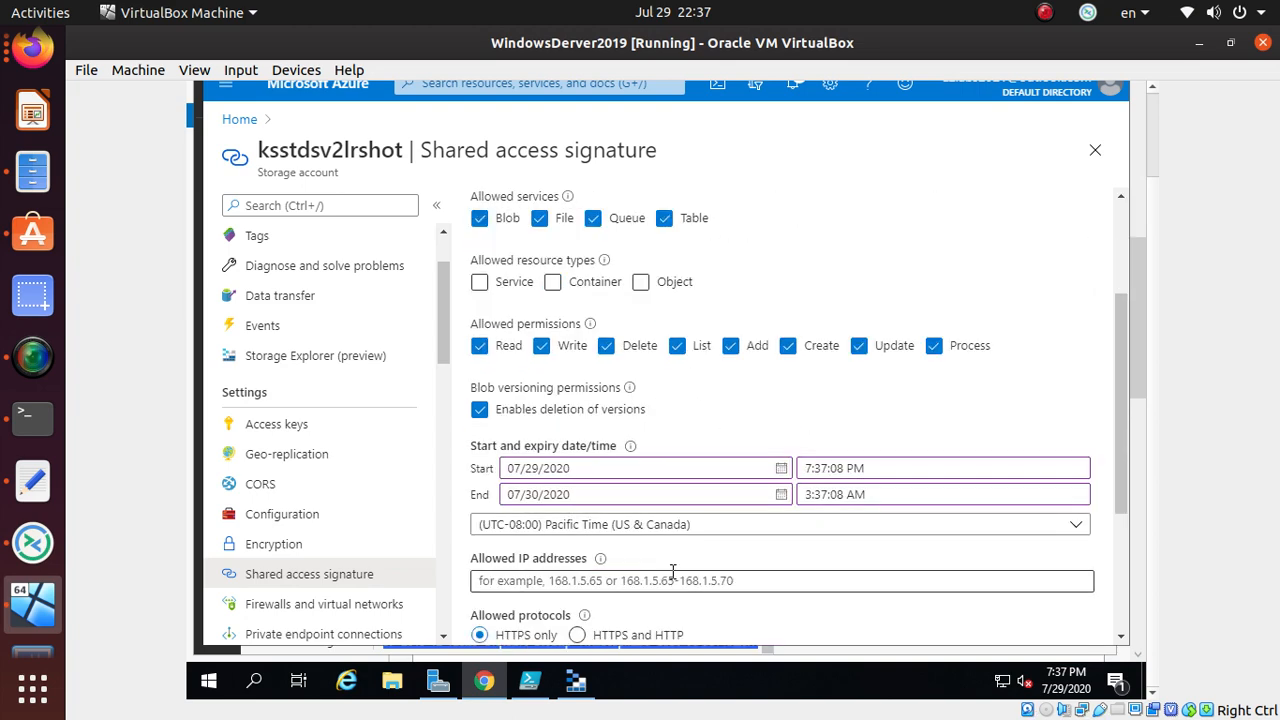
pyautogui.scroll(2, 673, 571)
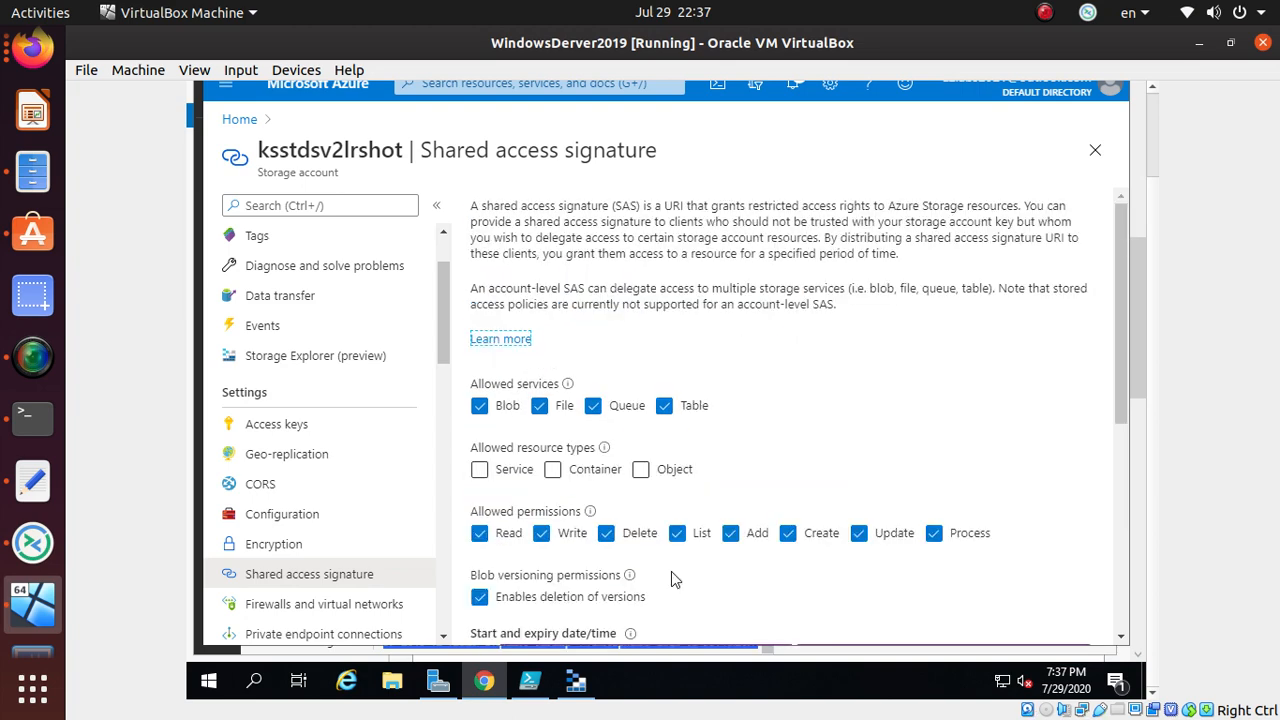
pyautogui.scroll(-4, 770, 385)
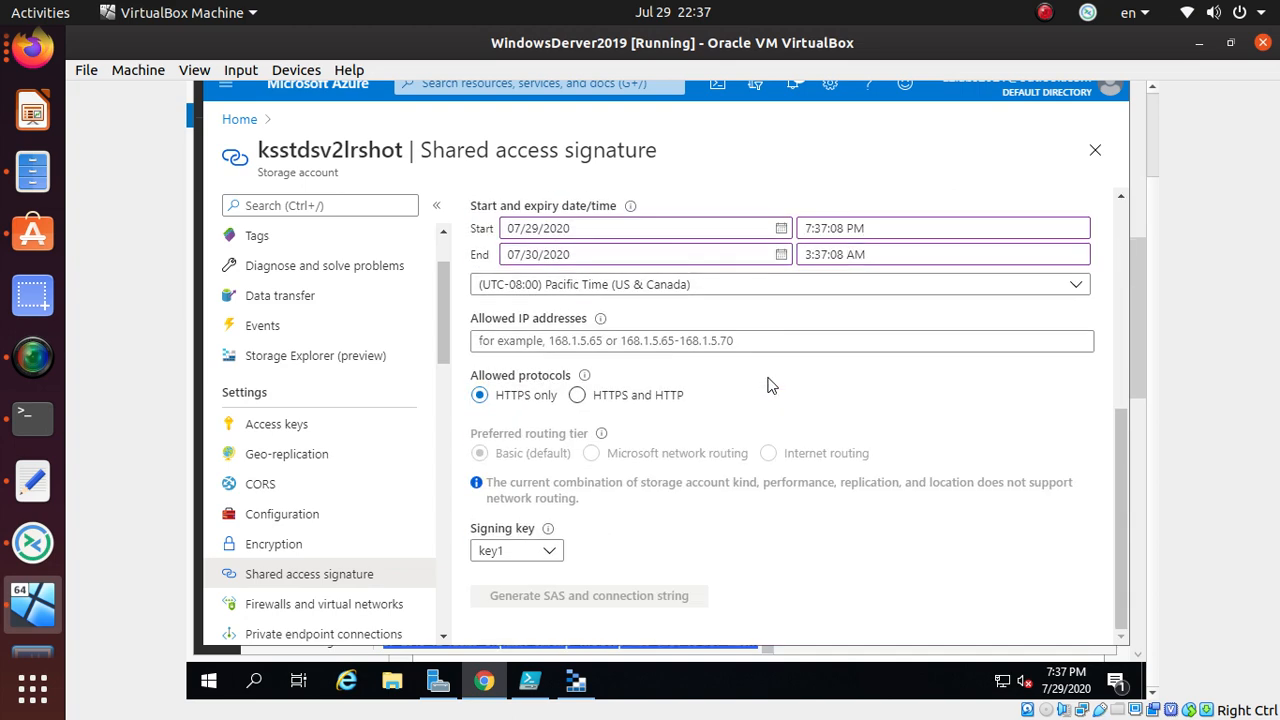
pyautogui.scroll(2, 770, 385)
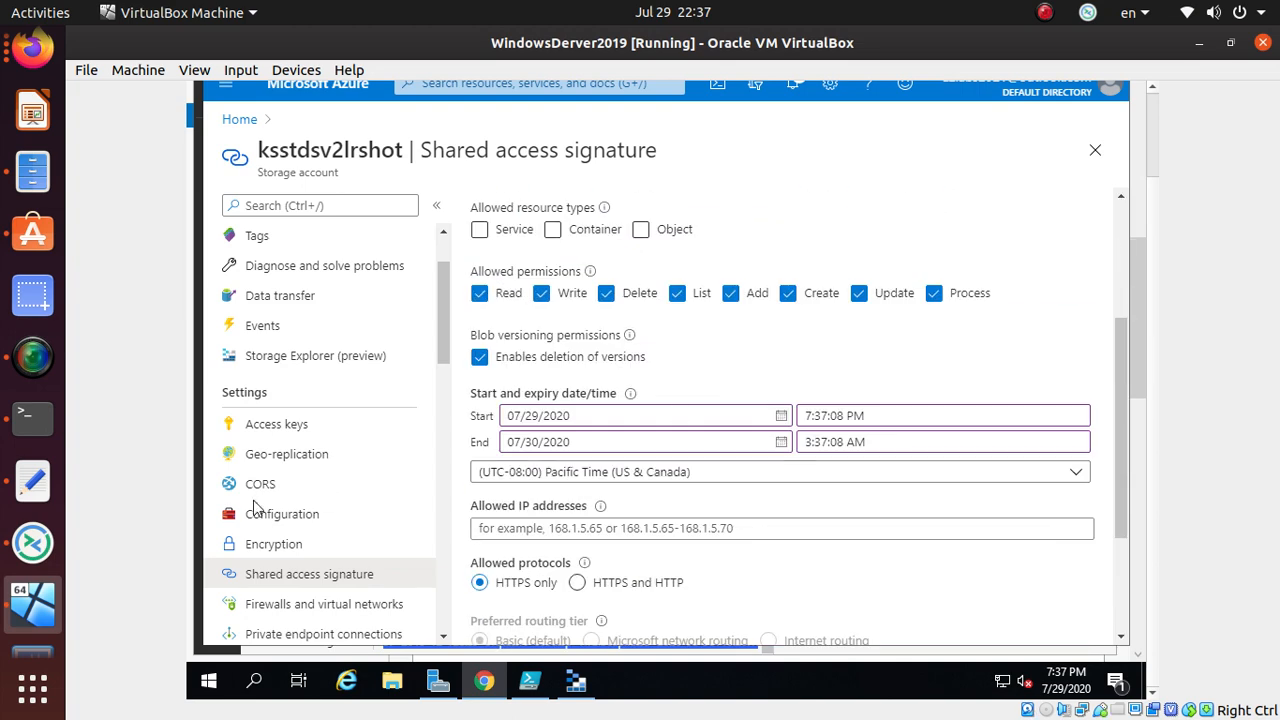
pyautogui.click(318, 515)
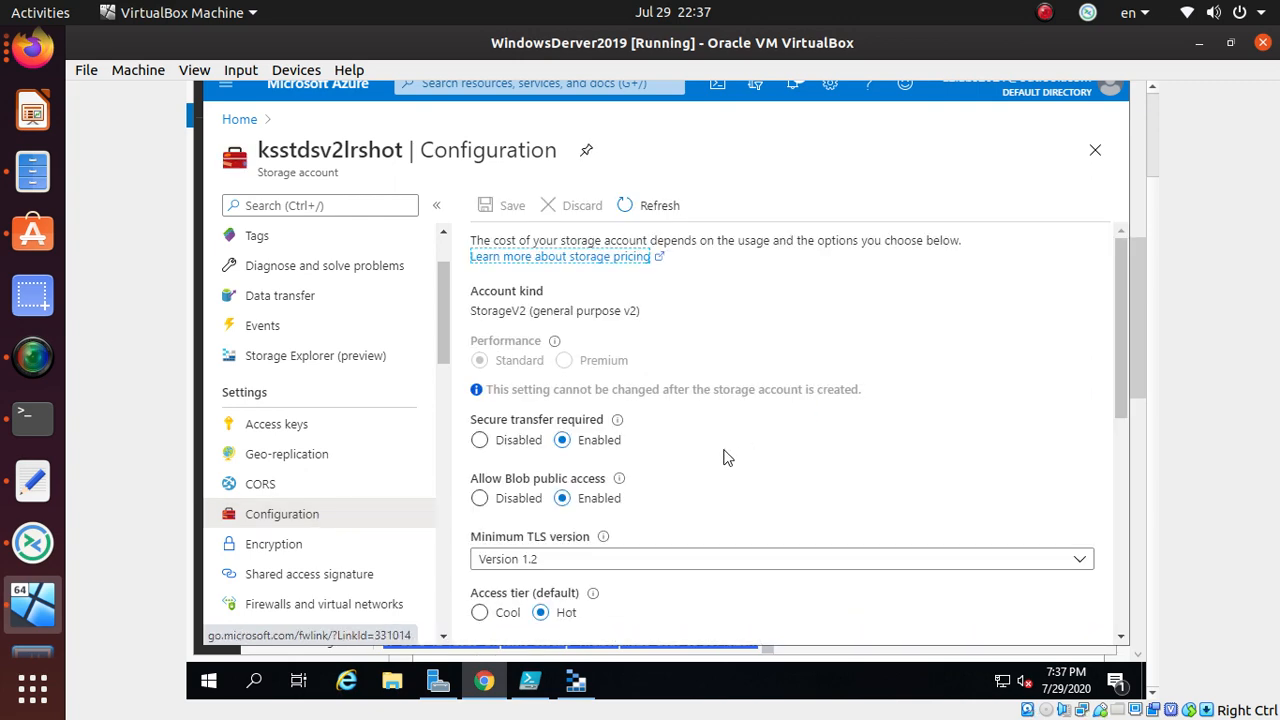
# - Scan the Configuration settings, then view Advanced security and Private endpoint connections
pyautogui.scroll(-5, 720, 458)
pyautogui.scroll(3, 719, 454)
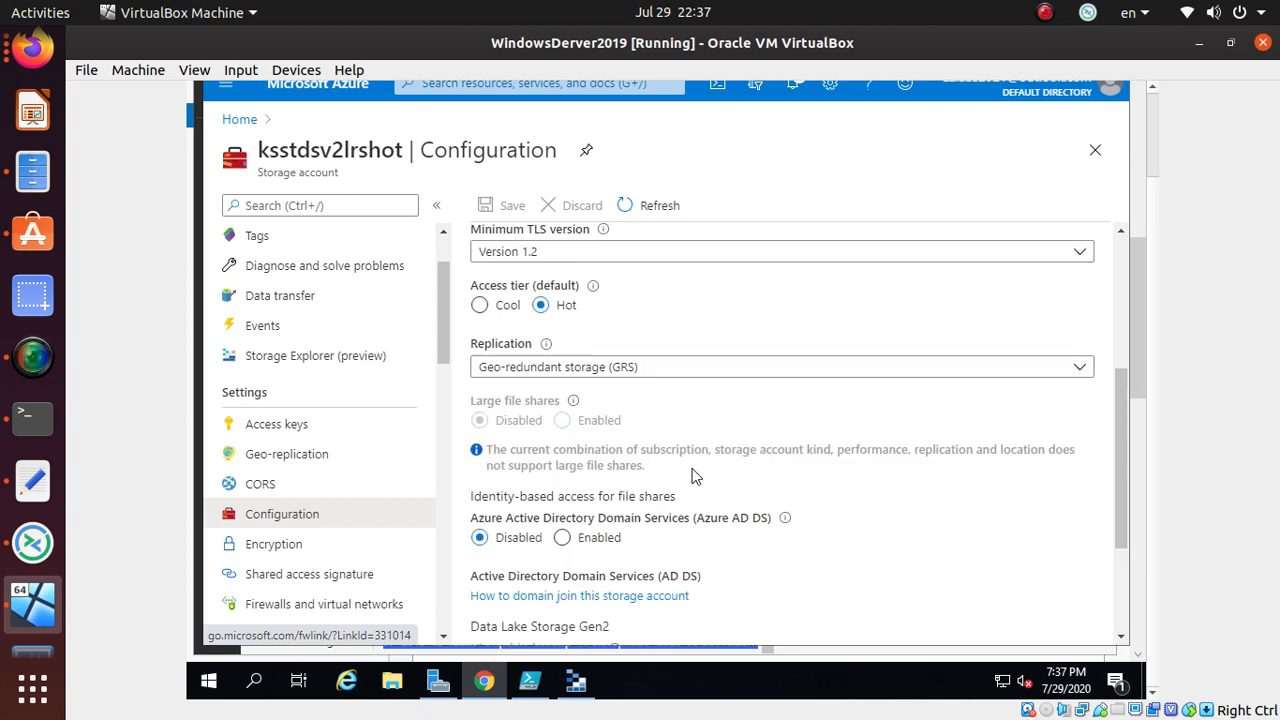
pyautogui.scroll(-4, 335, 574)
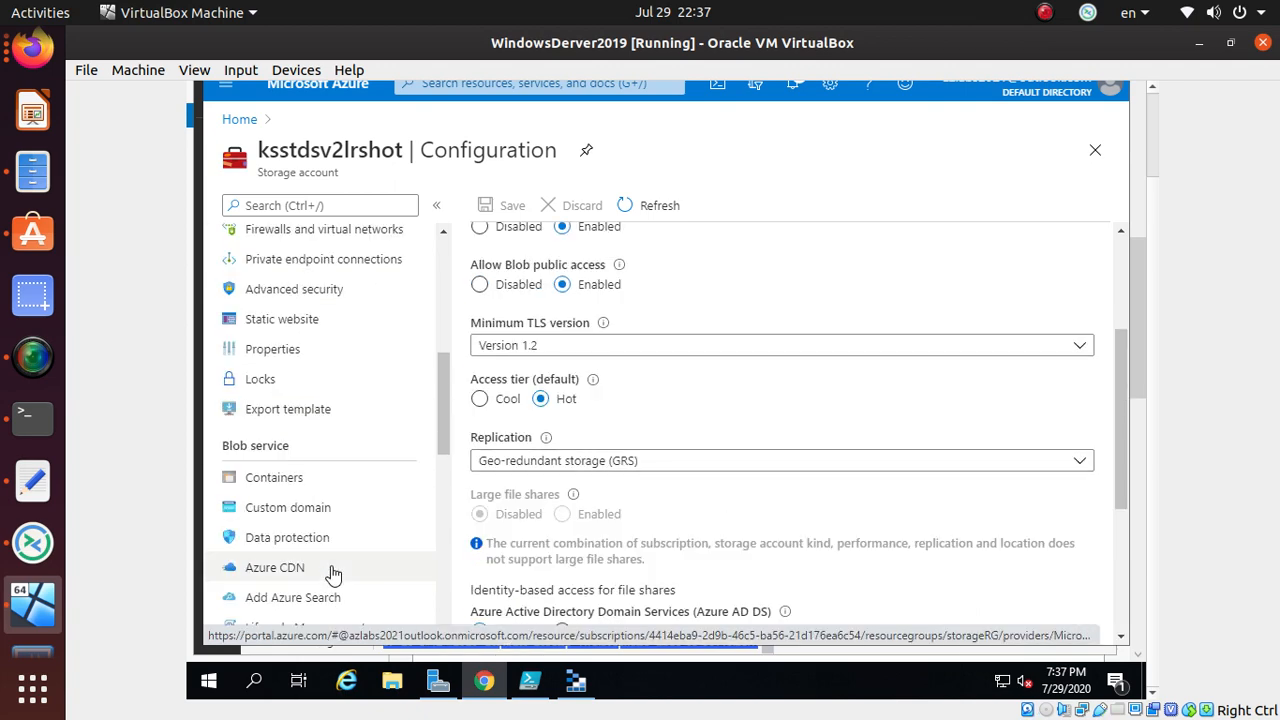
pyautogui.click(339, 305)
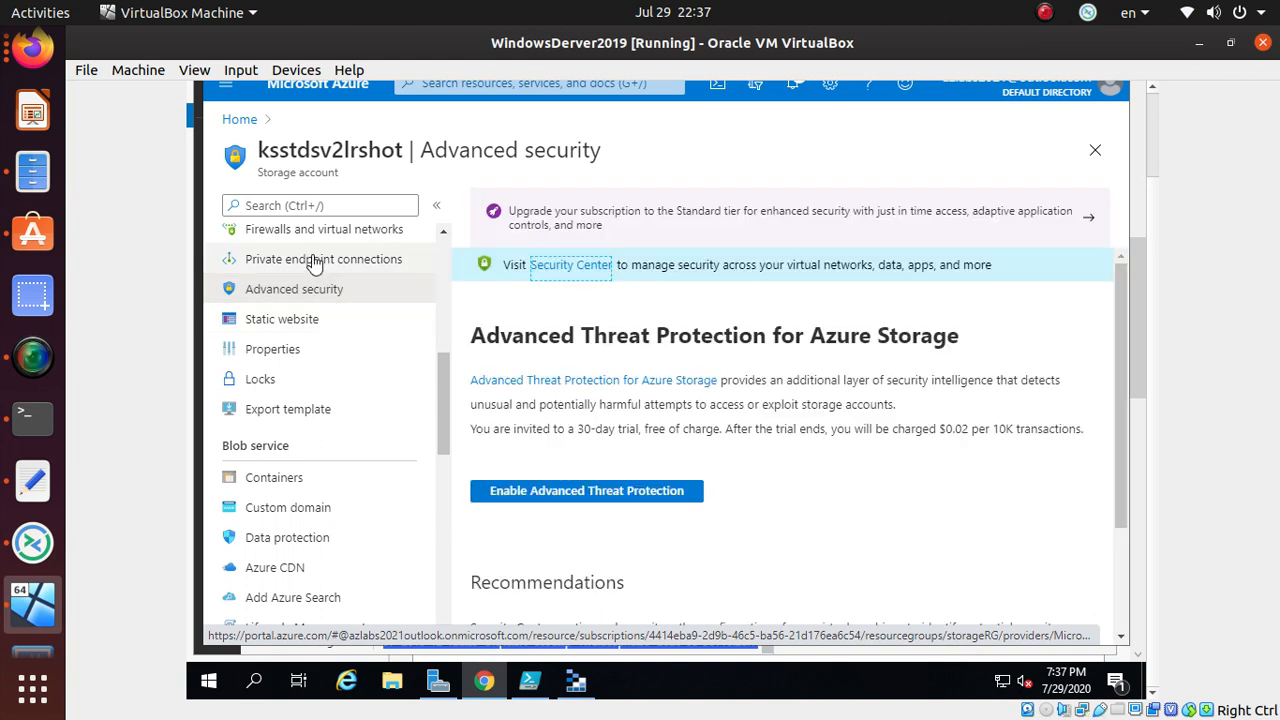
pyautogui.click(313, 262)
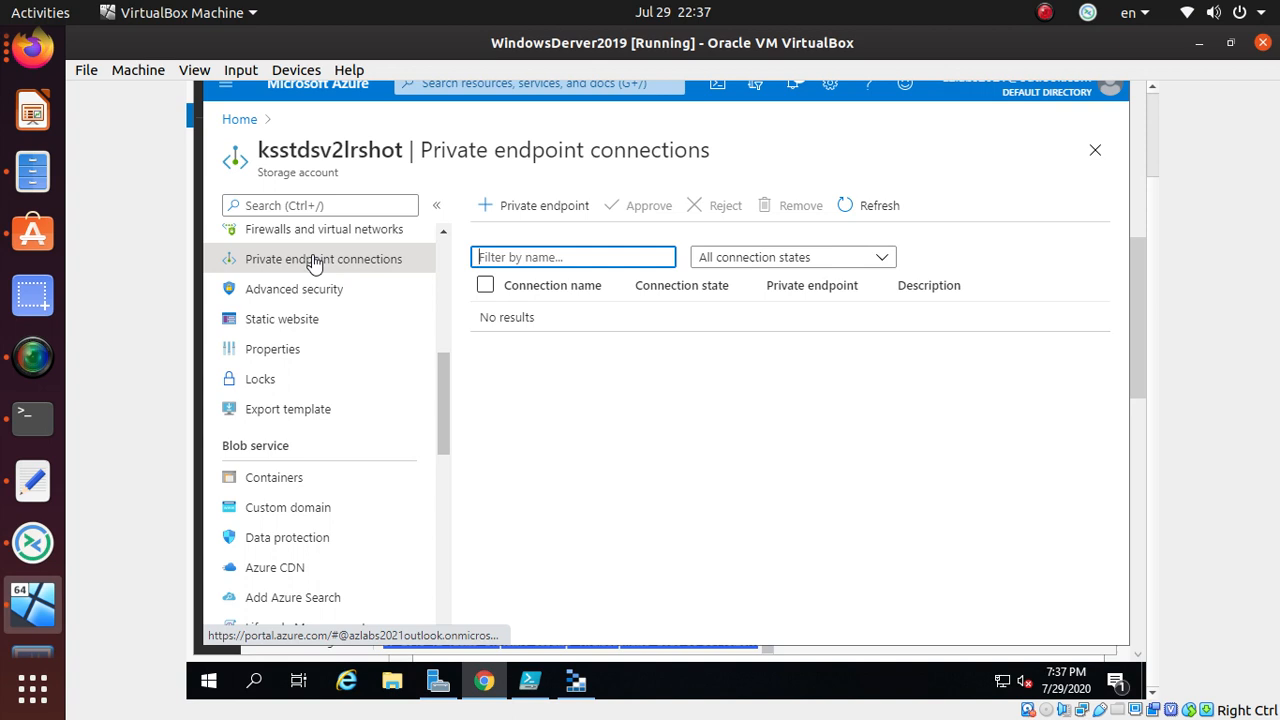
# - Select the whole file share mount script in PowerShell ISE
pyautogui.click(586, 694)
pyautogui.click(522, 690)
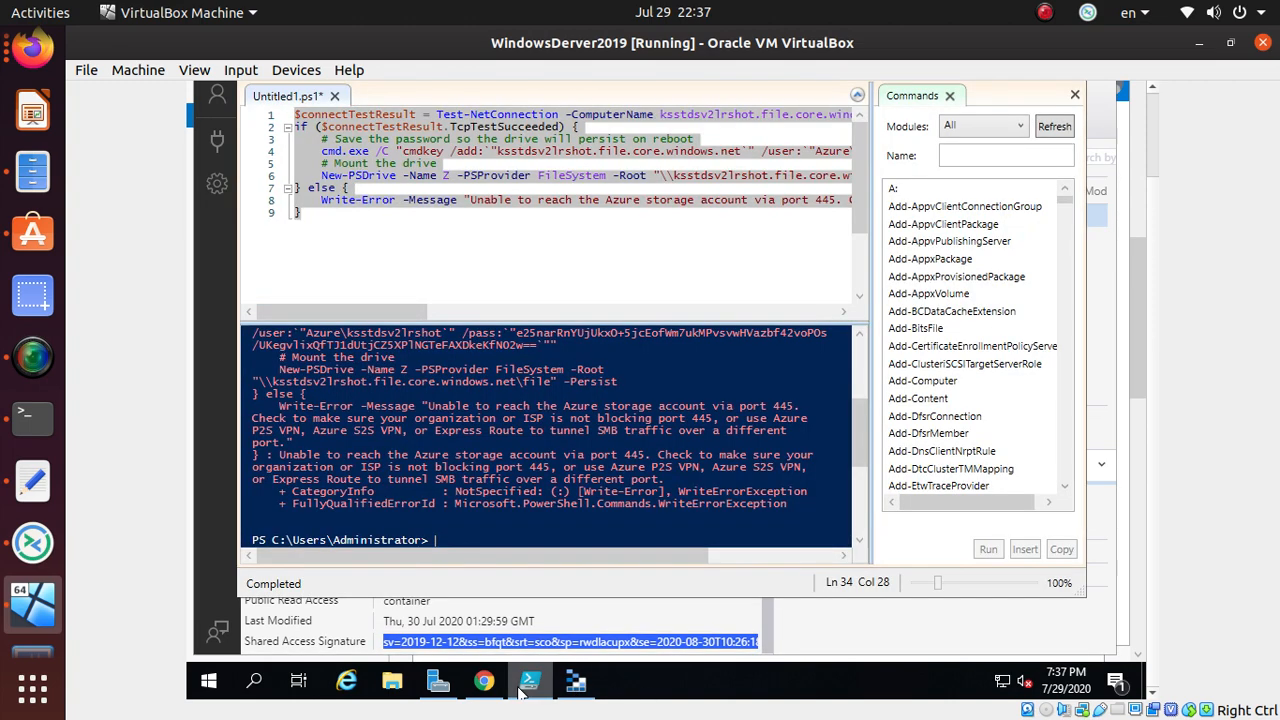
pyautogui.moveTo(324, 241); pyautogui.dragTo(294, 114)
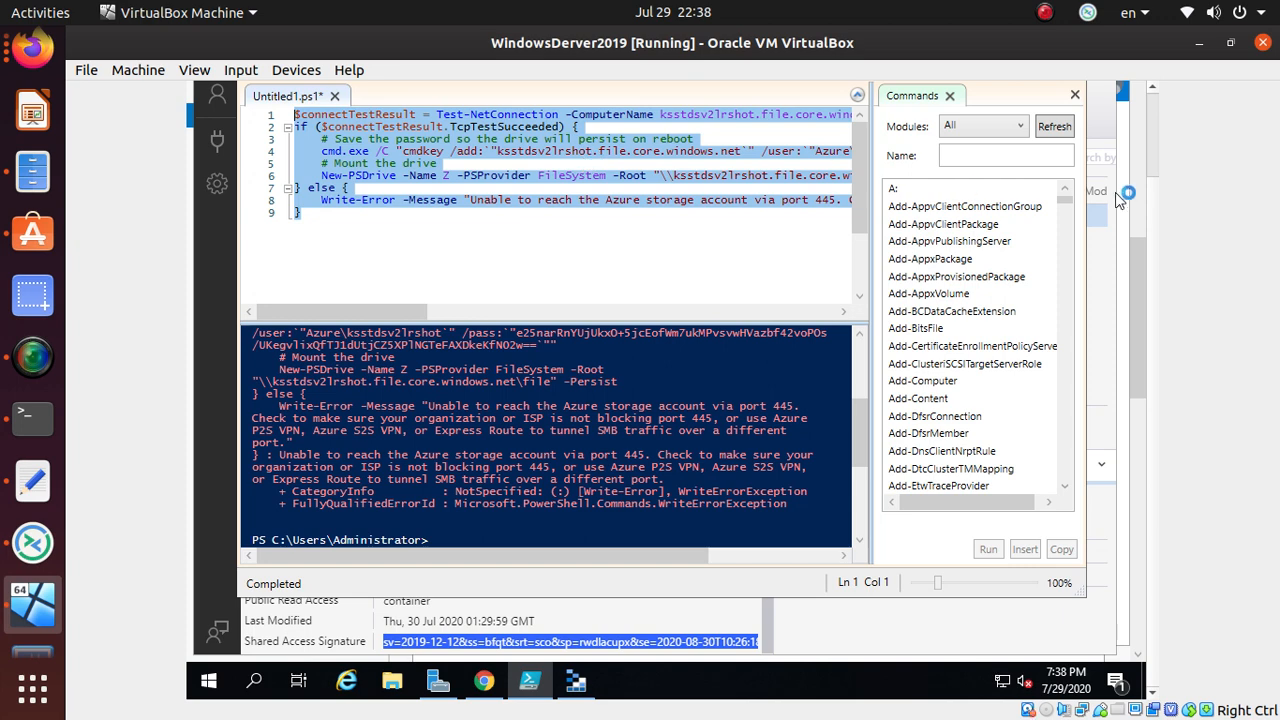
pyautogui.click(1135, 236)
pyautogui.scroll(3, 1132, 236)
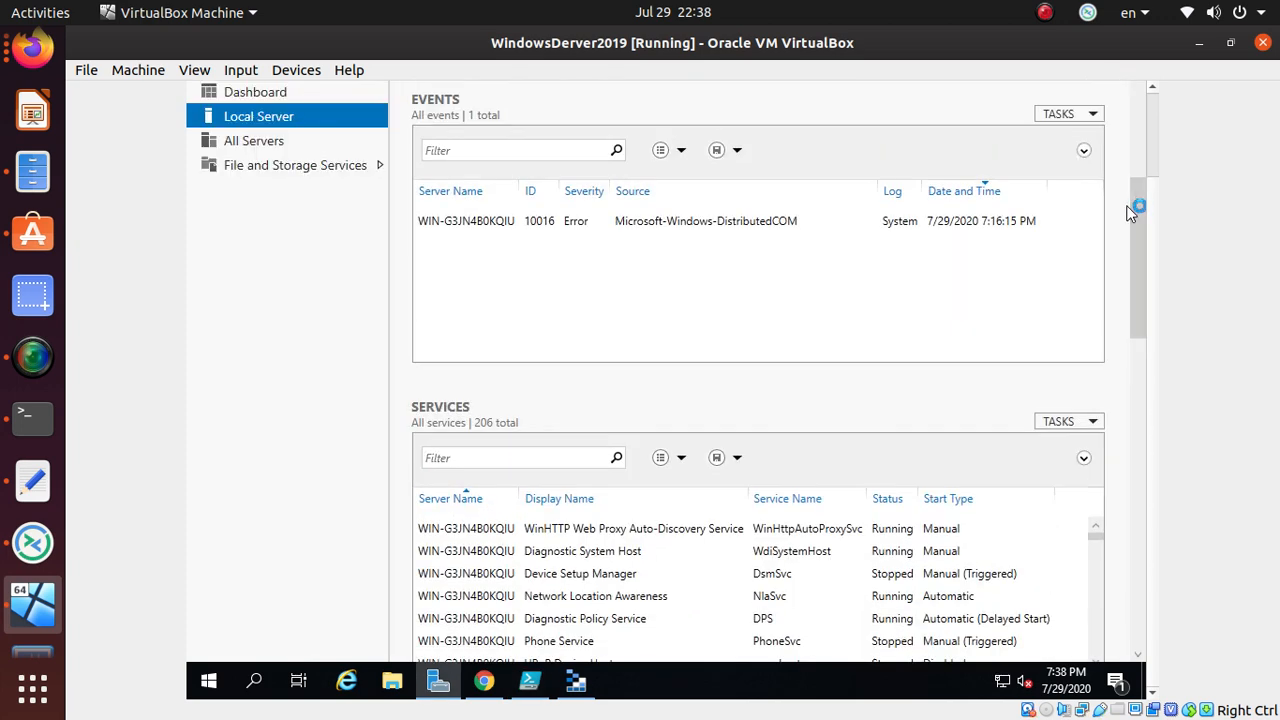
pyautogui.click(576, 681)
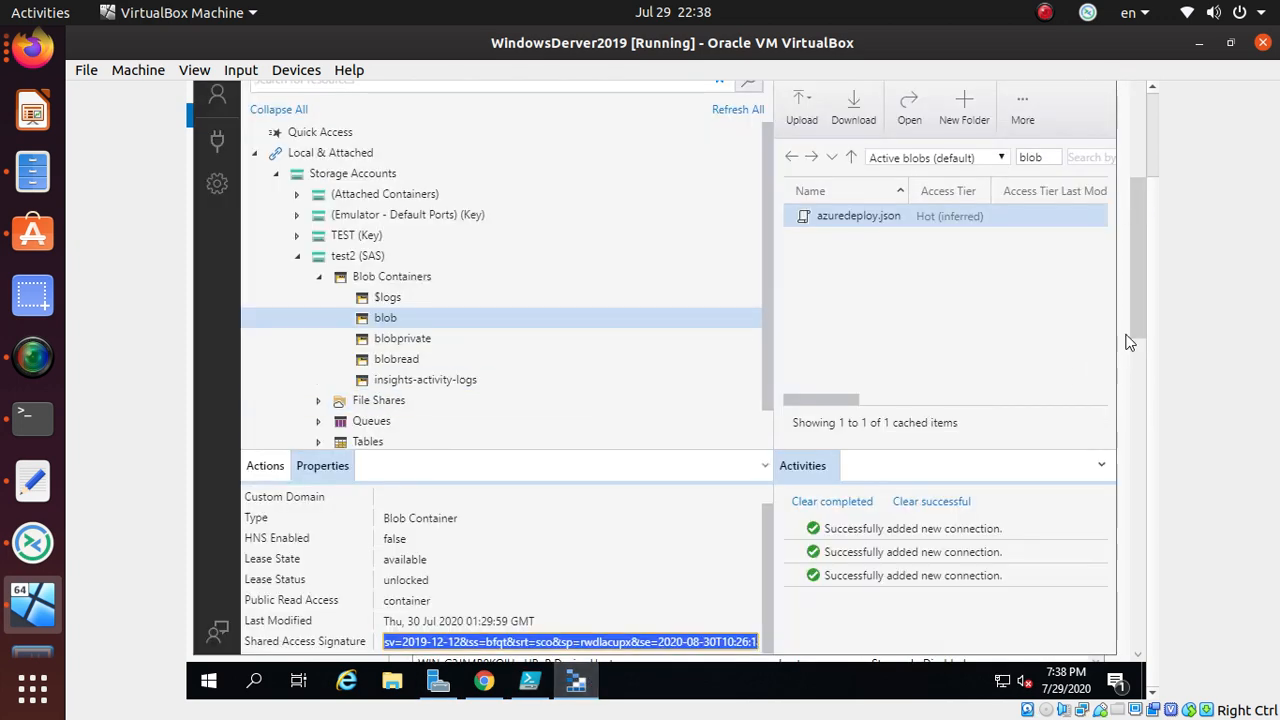
pyautogui.click(540, 681)
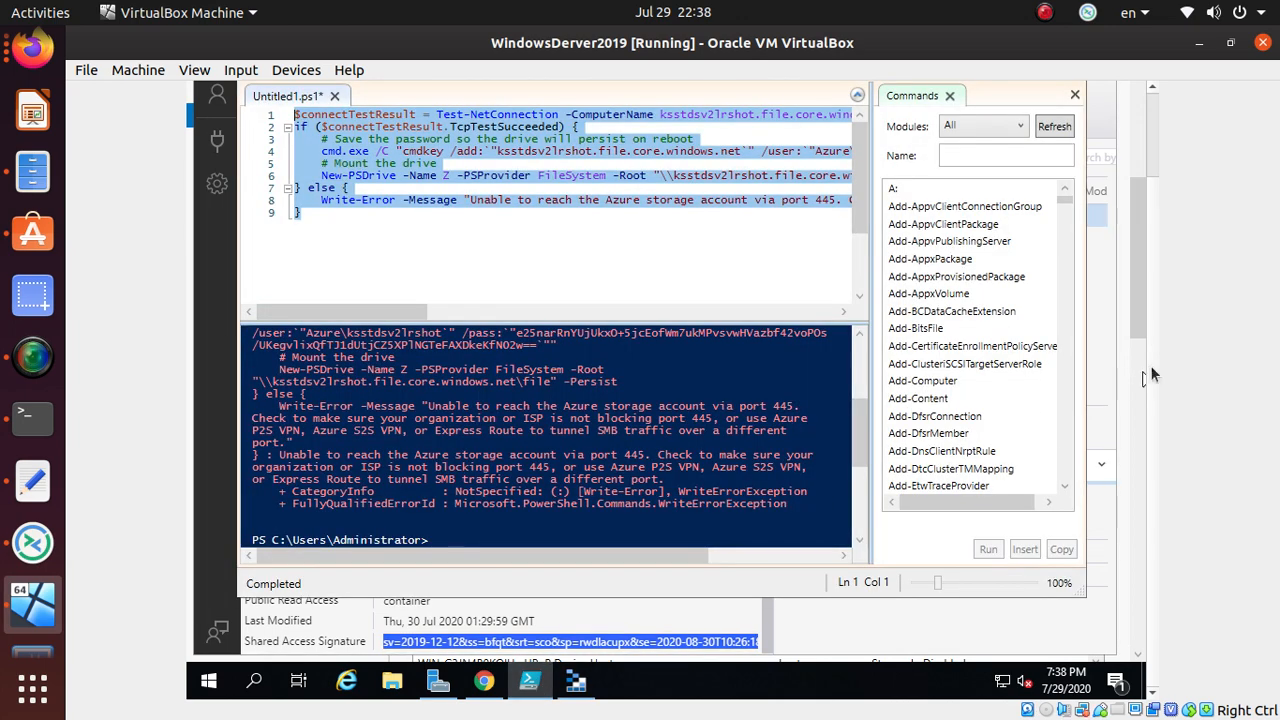
pyautogui.click(1134, 398)
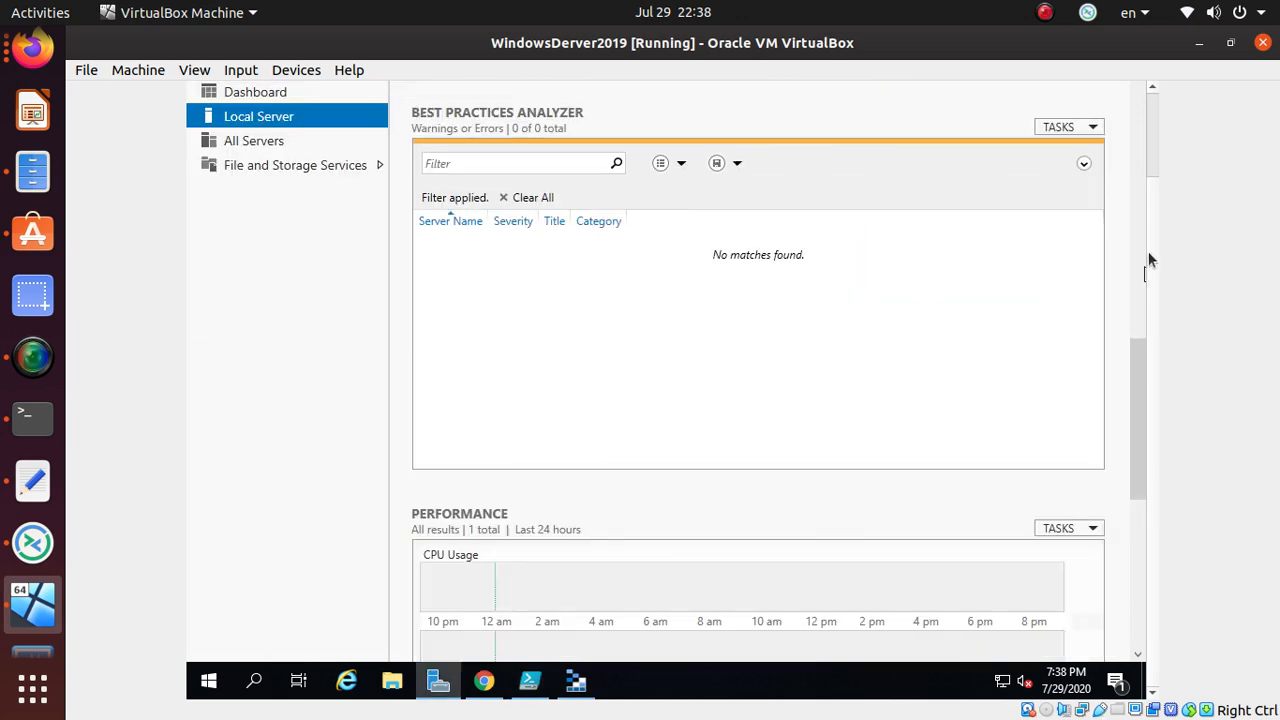
pyautogui.hotkey('alt', 'Tab')
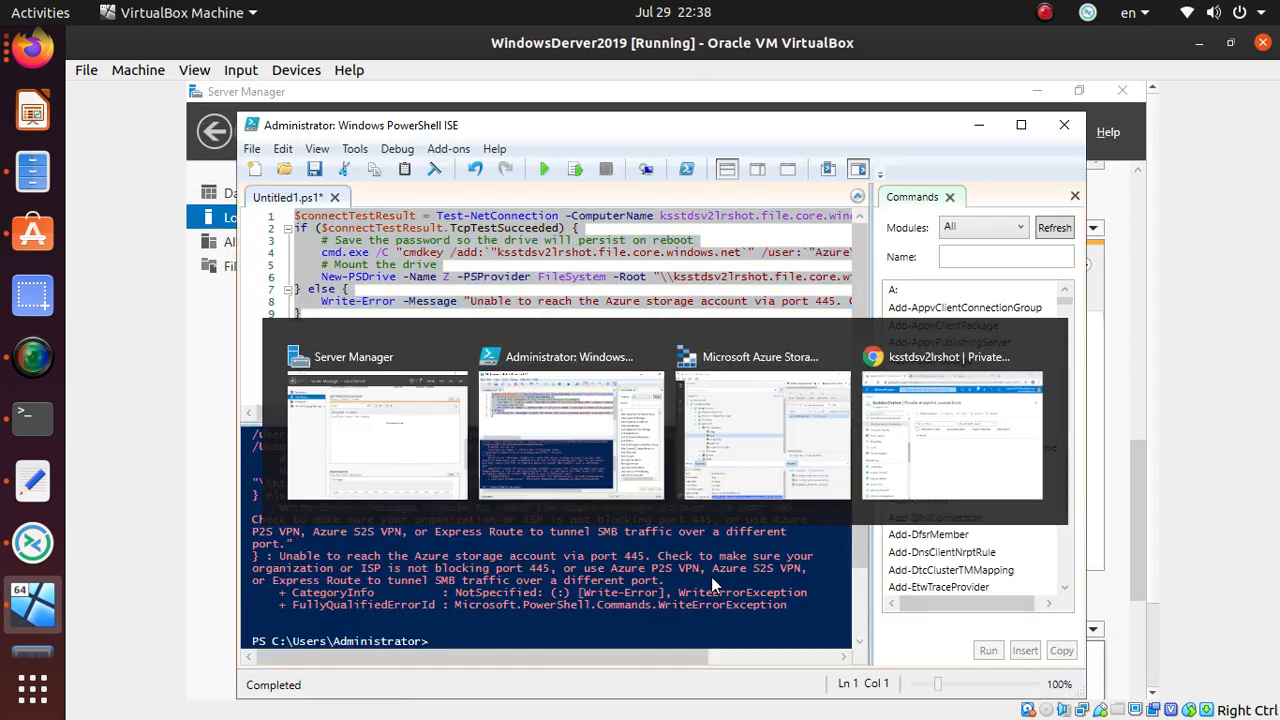
# - Run the selected mount script and read the console's port 445 unreachable error
pyautogui.click(537, 171)
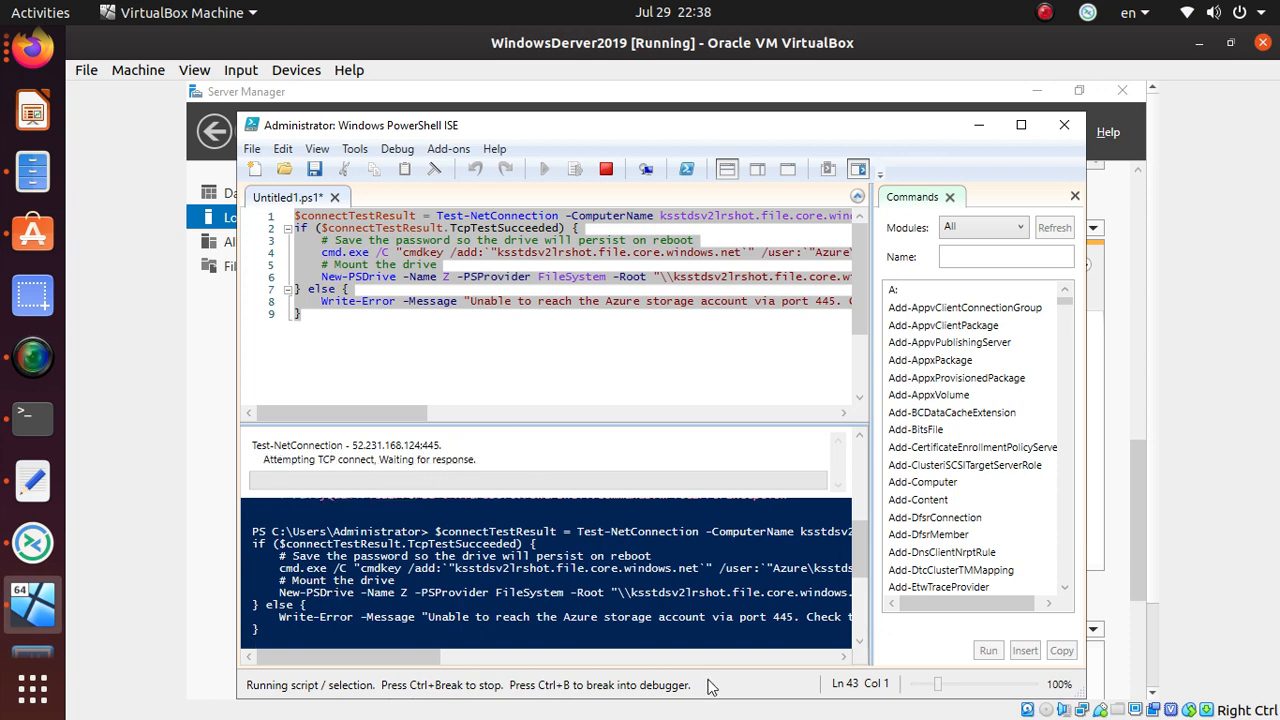
pyautogui.scroll(-3, 412, 545)
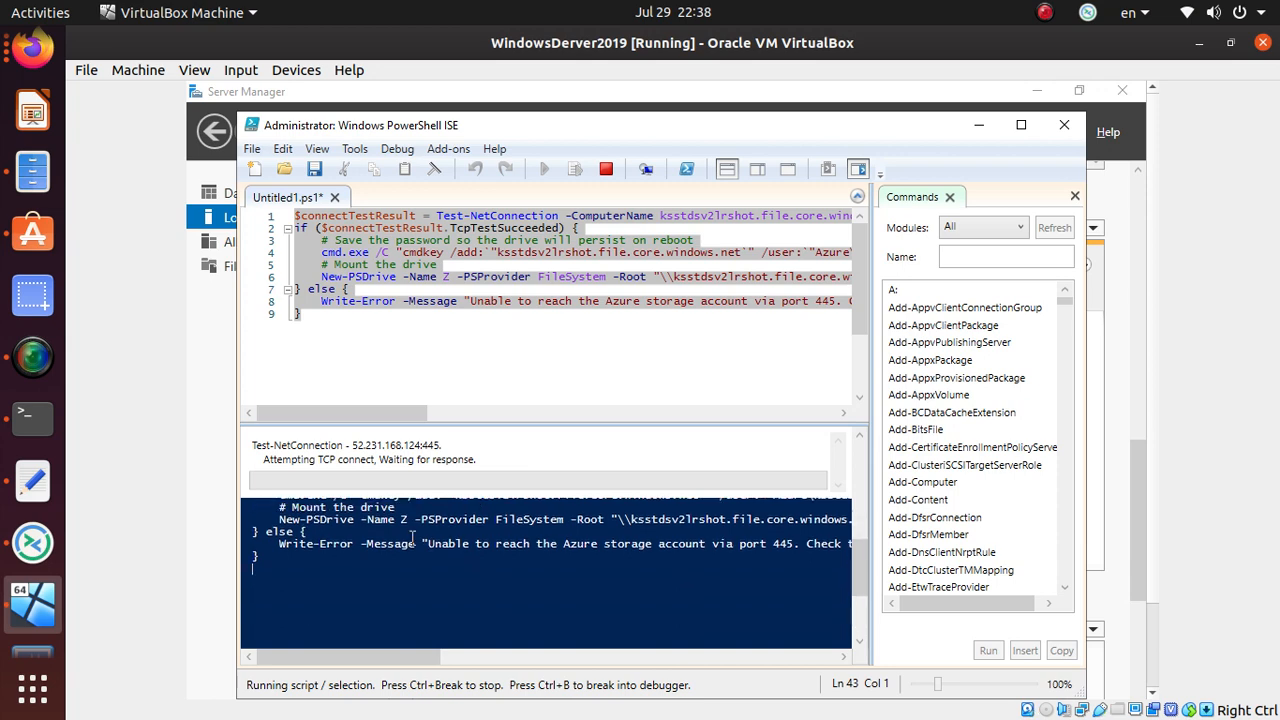
pyautogui.scroll(1, 412, 538)
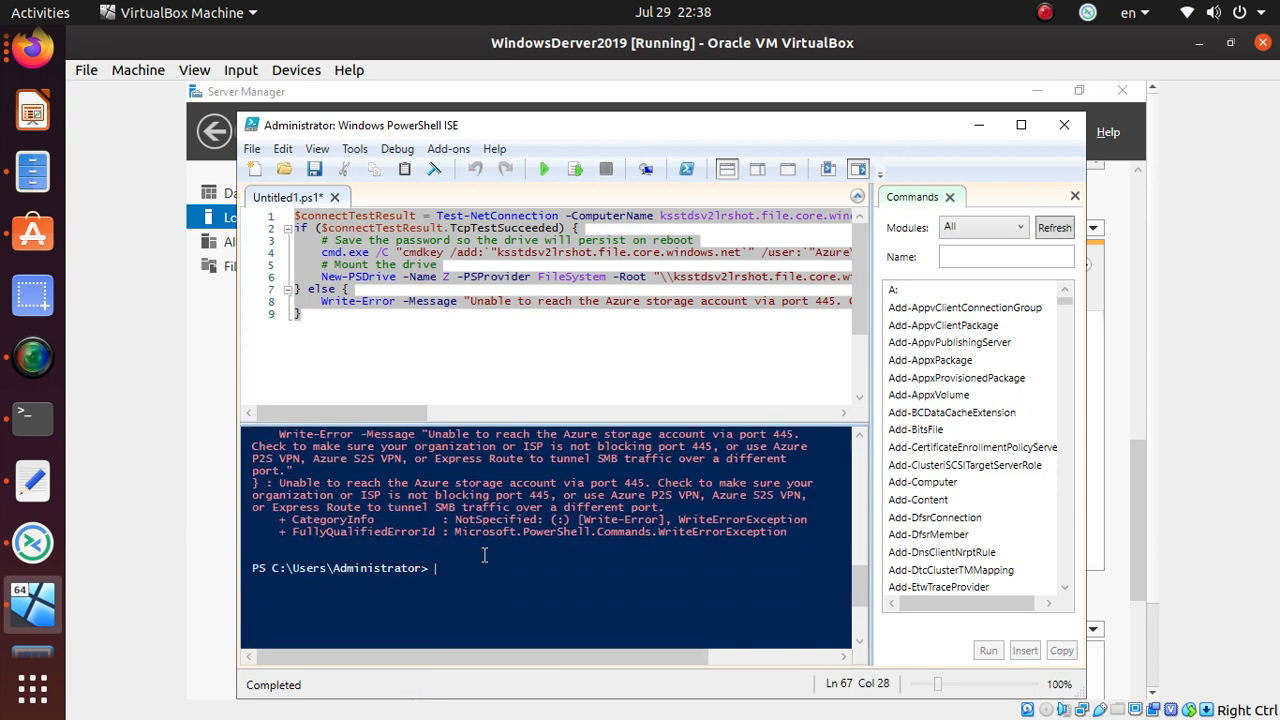
pyautogui.scroll(4, 484, 555)
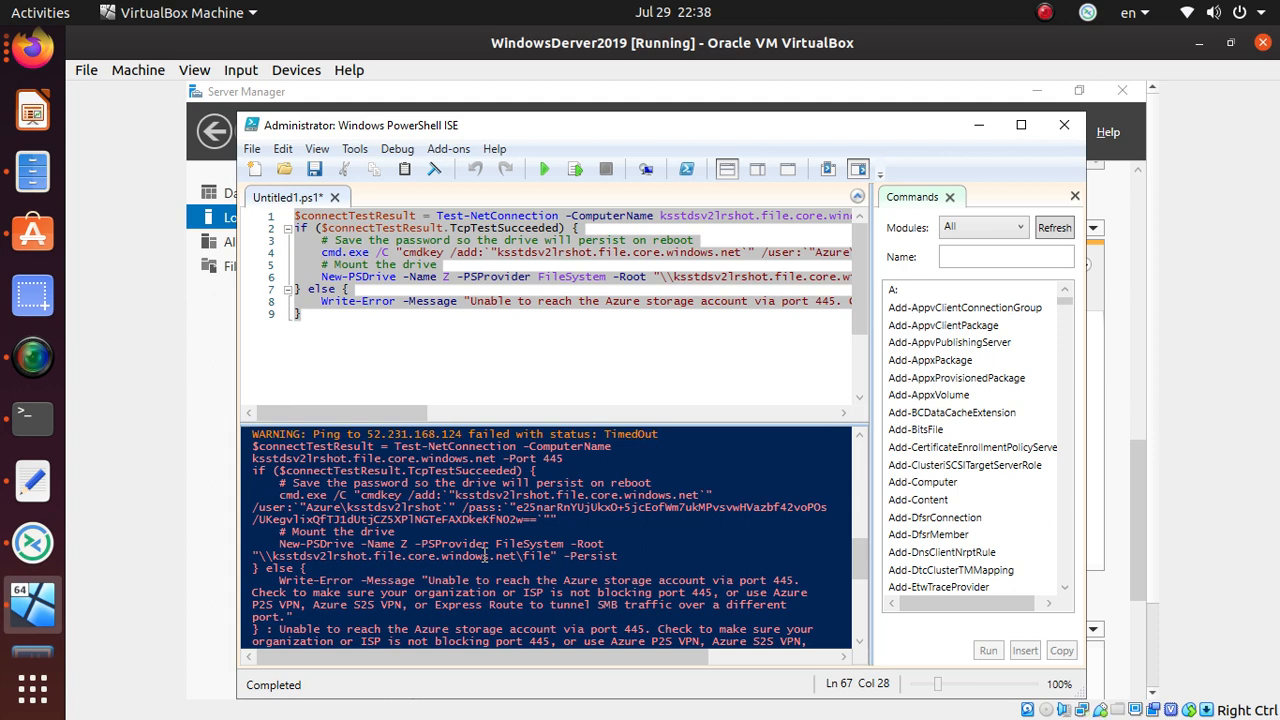
pyautogui.scroll(3, 484, 555)
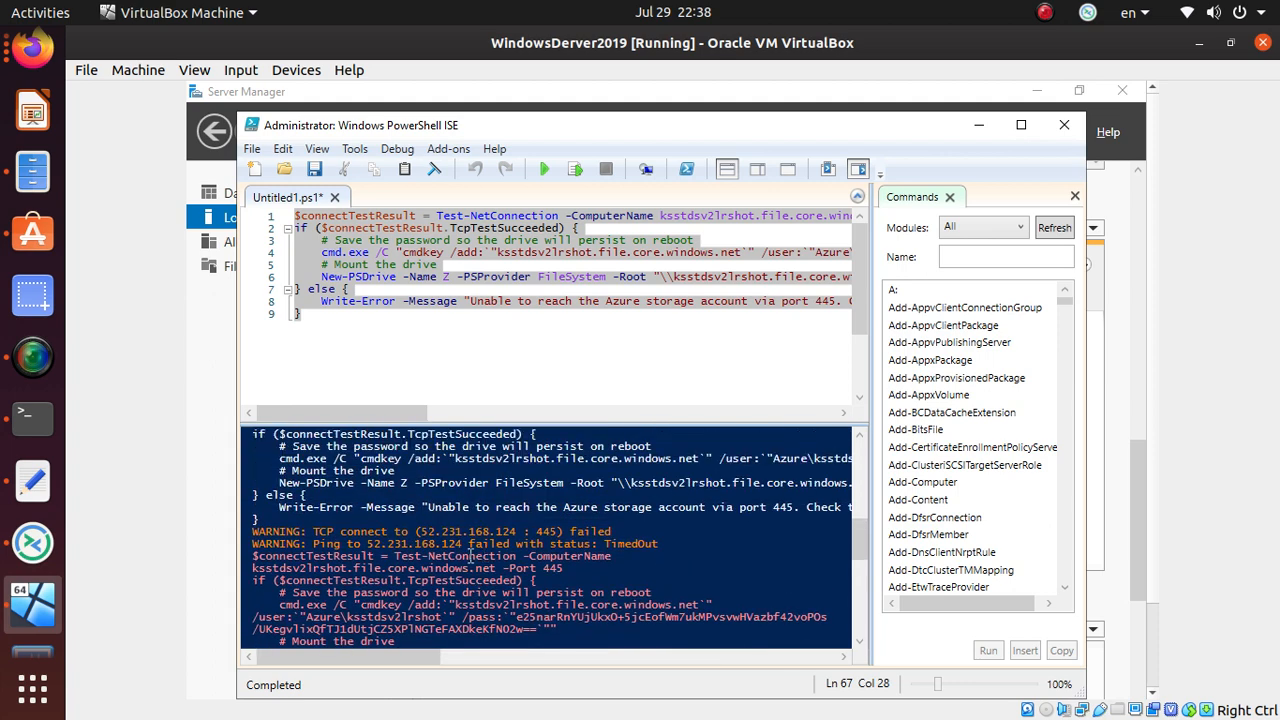
pyautogui.scroll(1, 468, 557)
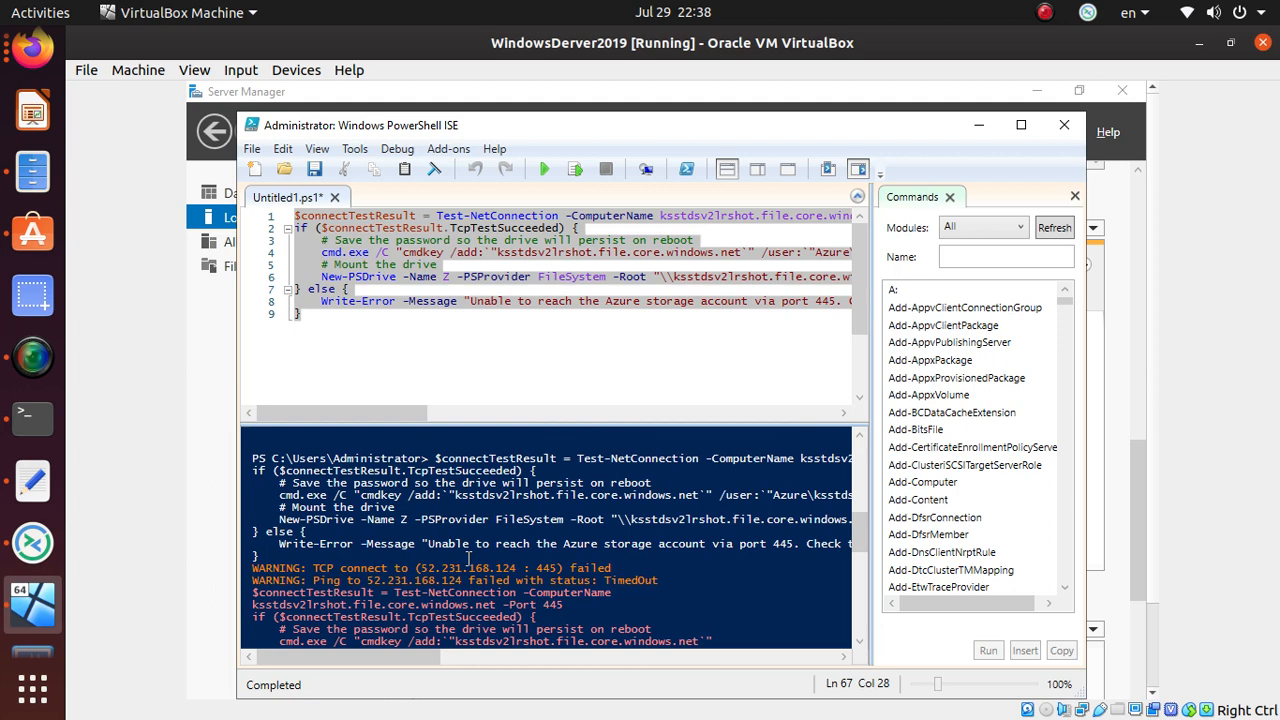
pyautogui.scroll(-1, 468, 557)
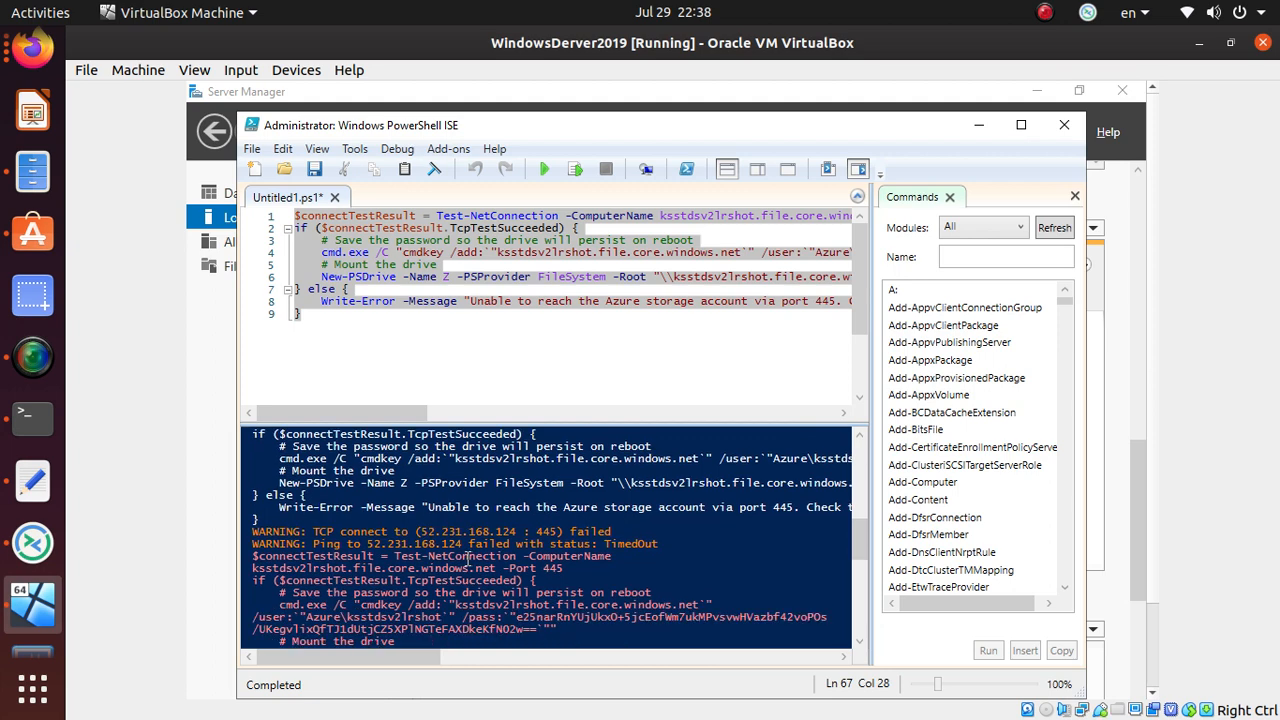
pyautogui.scroll(-8, 468, 557)
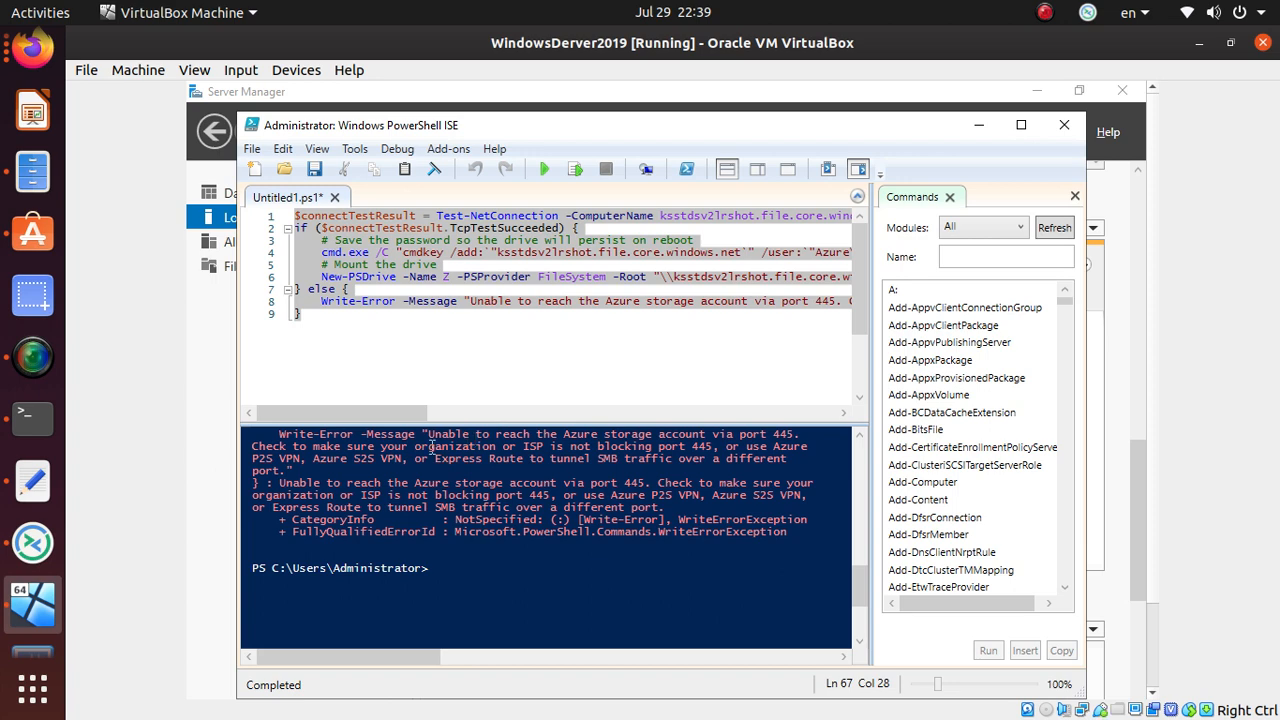
# - Bring Server Manager's Local Server page to the front of the VM and scroll it
pyautogui.hotkey('alt', 'Tab')
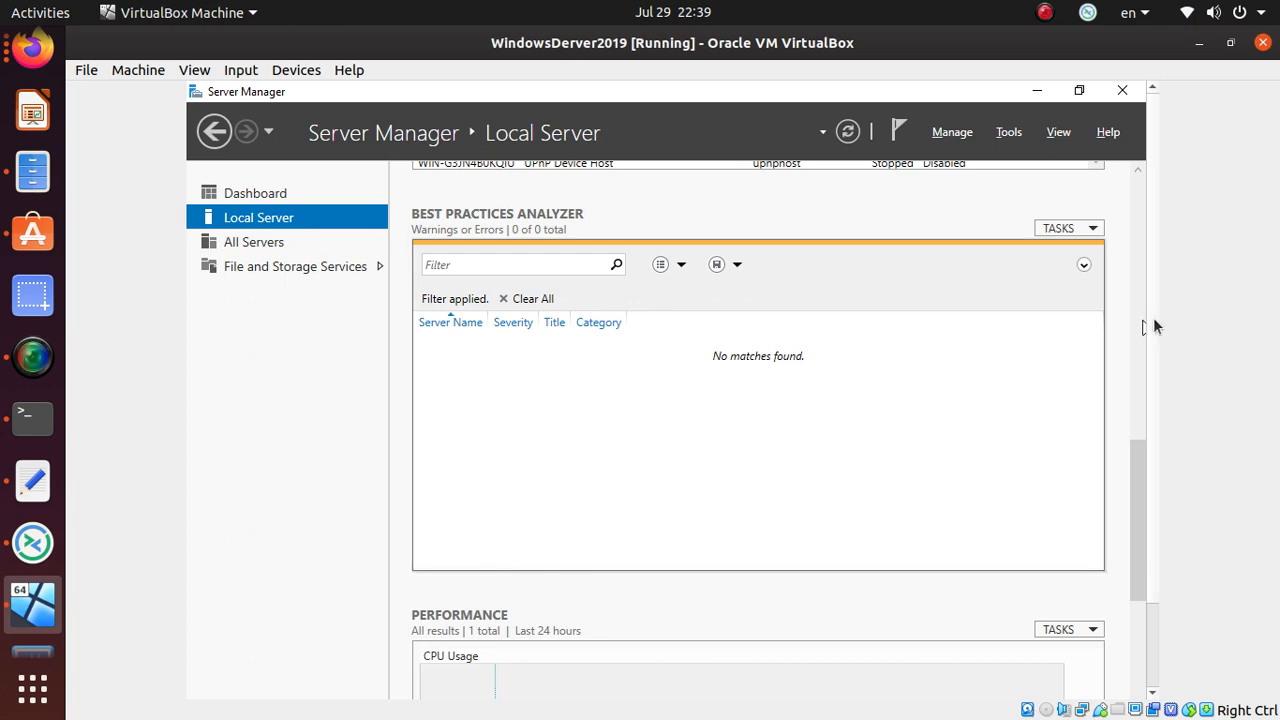
pyautogui.moveTo(1130, 454); pyautogui.dragTo(1094, 609)
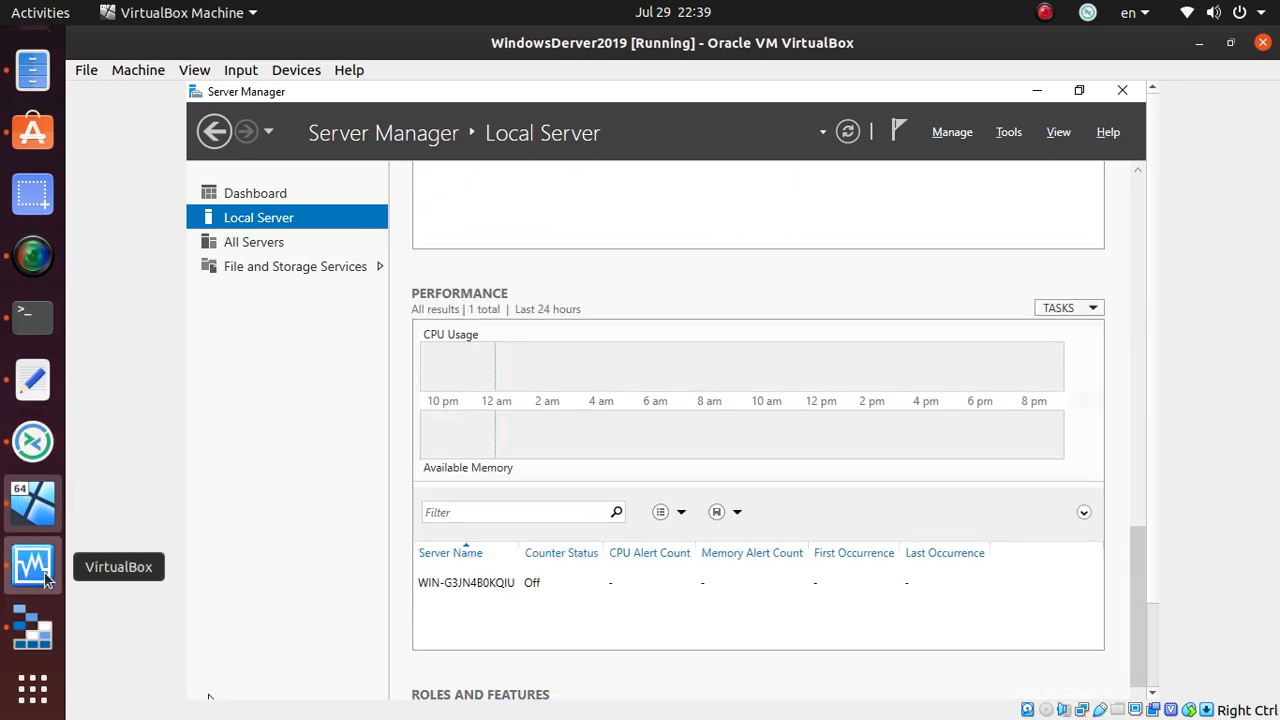
pyautogui.click(45, 580)
pyautogui.click(426, 677)
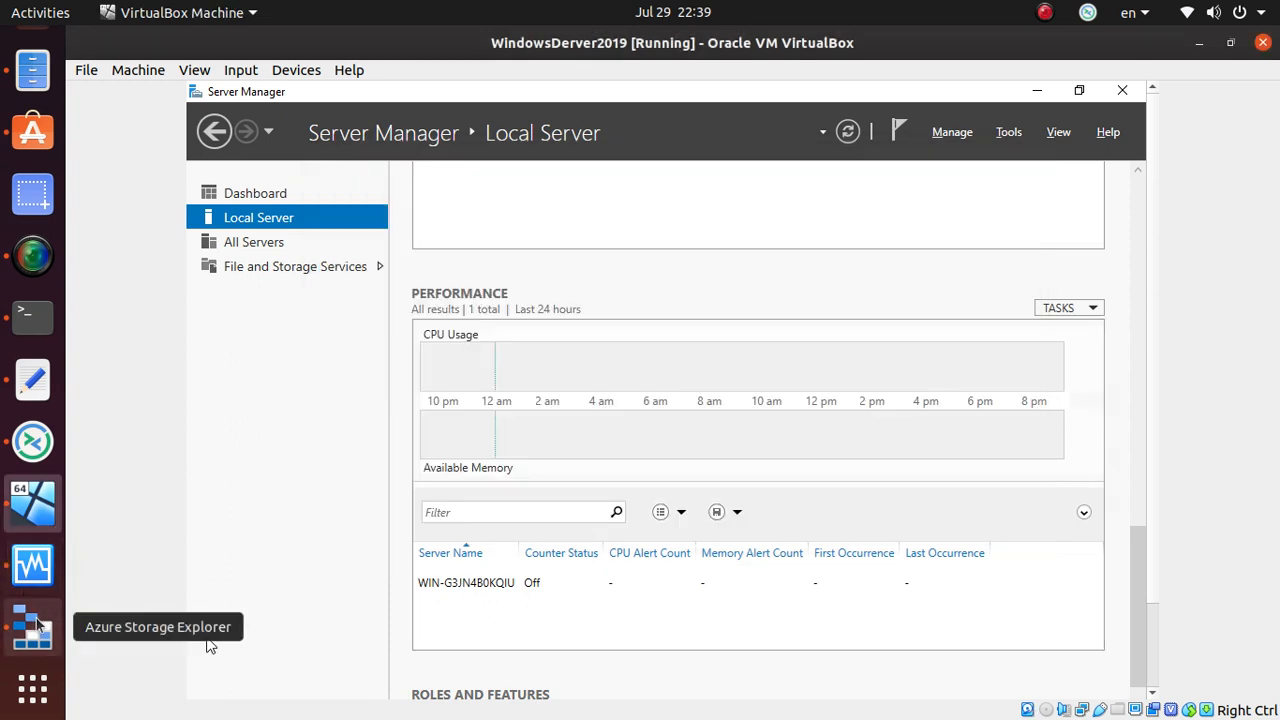
pyautogui.scroll(2, 531, 320)
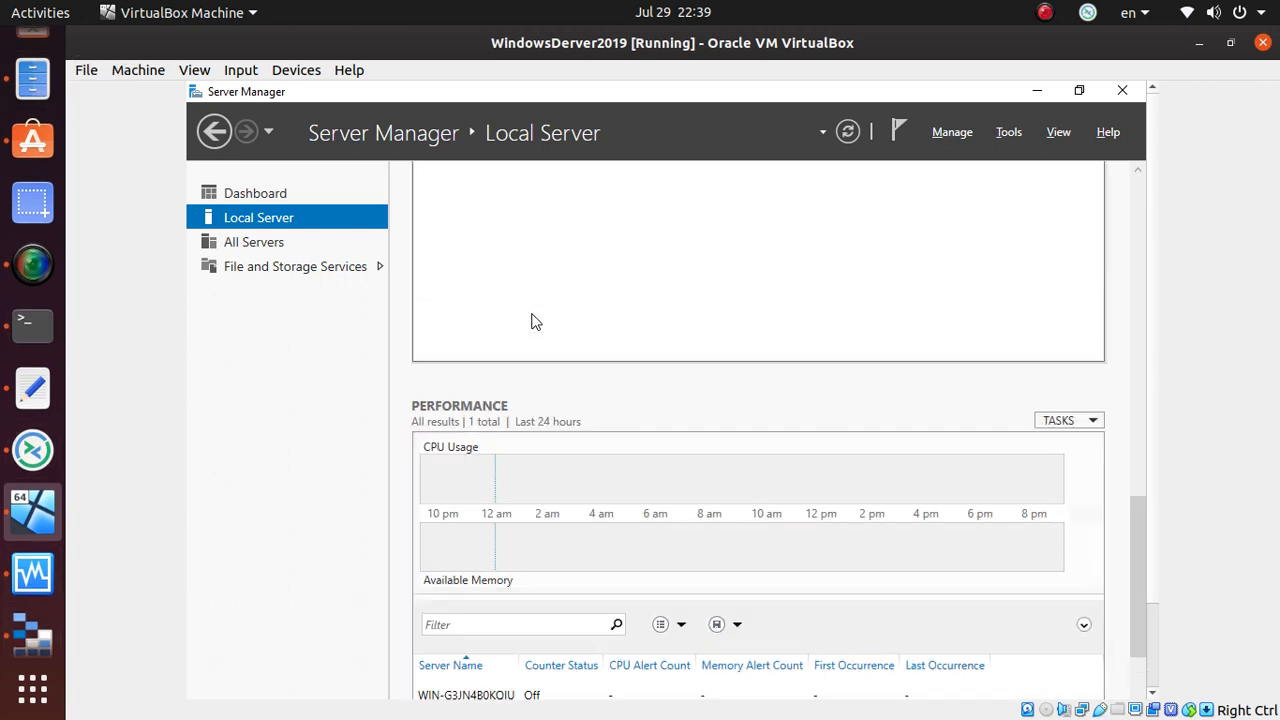
# - Return to the Azure portal's empty Private endpoint connections page and scroll the resource menu
pyautogui.hotkey('alt', 'Tab')
pyautogui.hotkey('alt', 'Tab')
pyautogui.hotkey('alt', 'Tab')
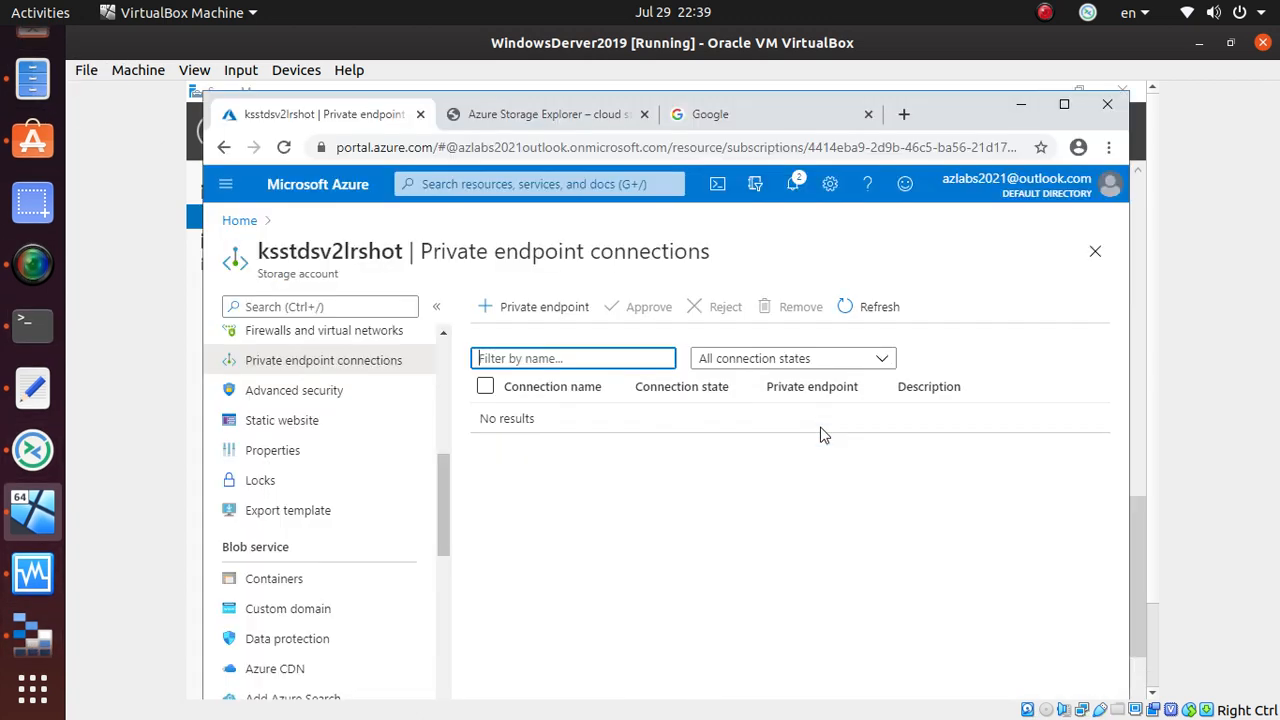
pyautogui.scroll(3, 268, 348)
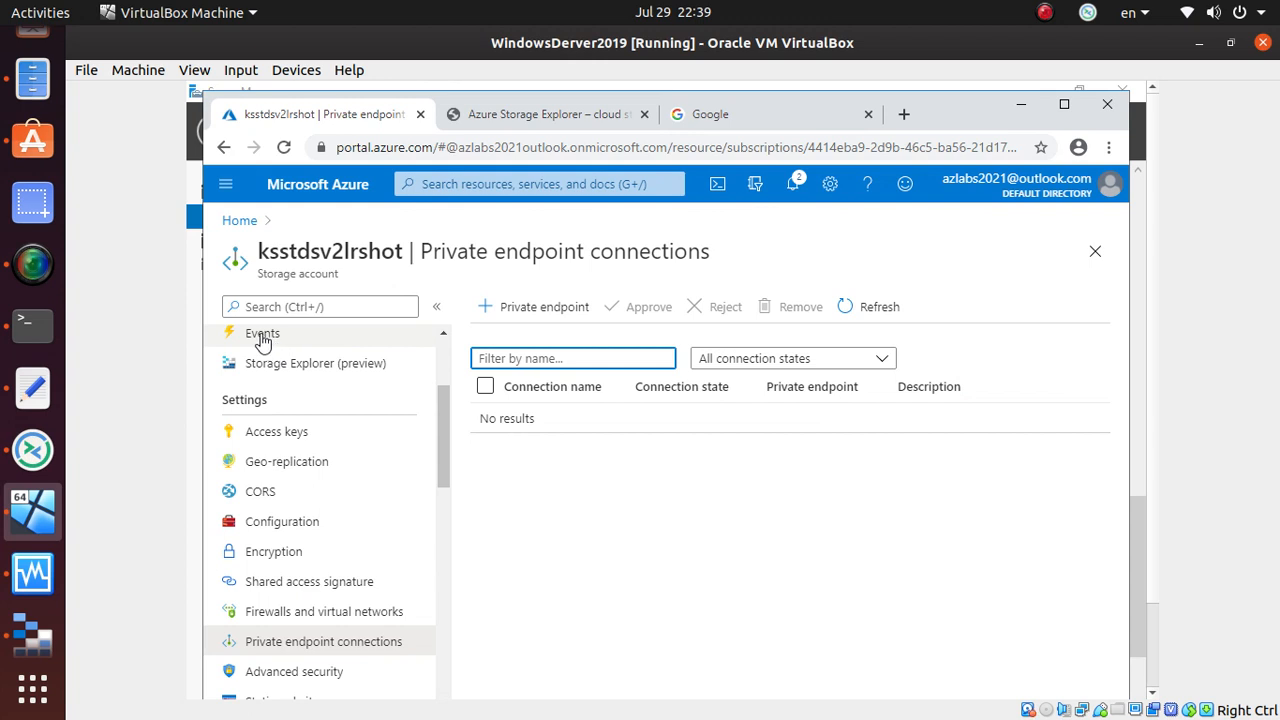
pyautogui.scroll(-3, 331, 448)
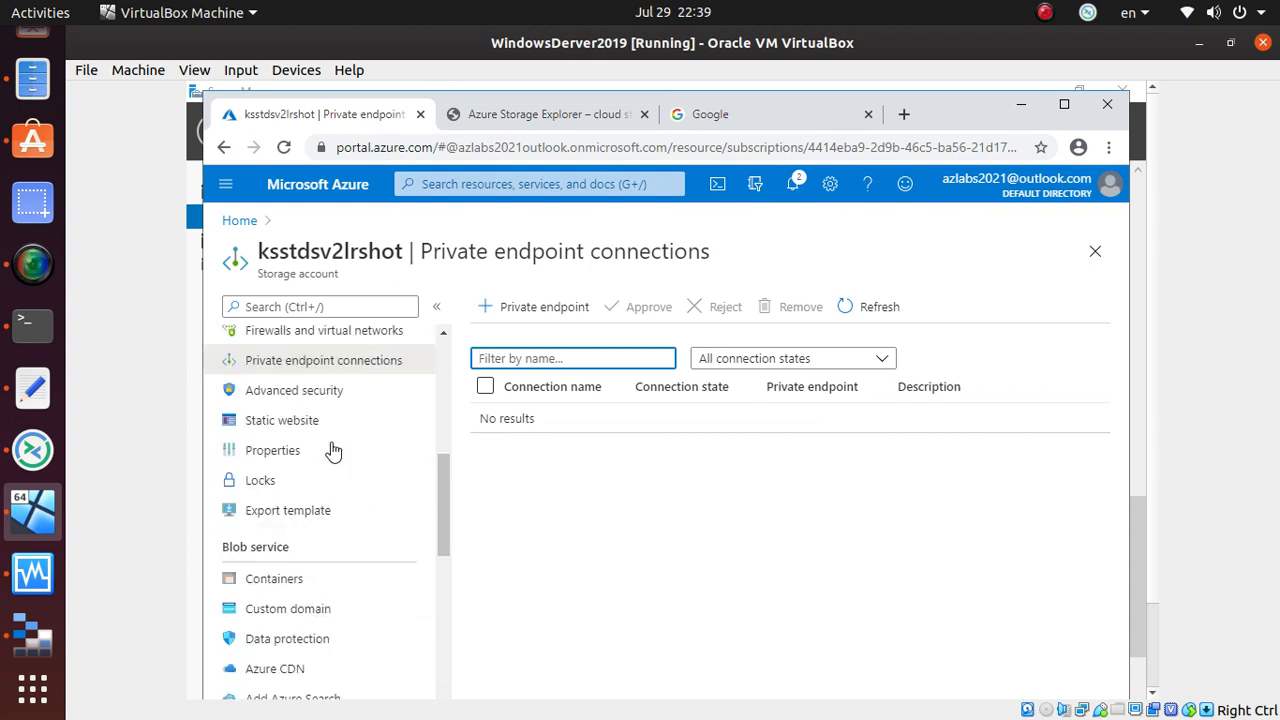
pyautogui.scroll(-3, 333, 452)
pyautogui.scroll(2, 331, 449)
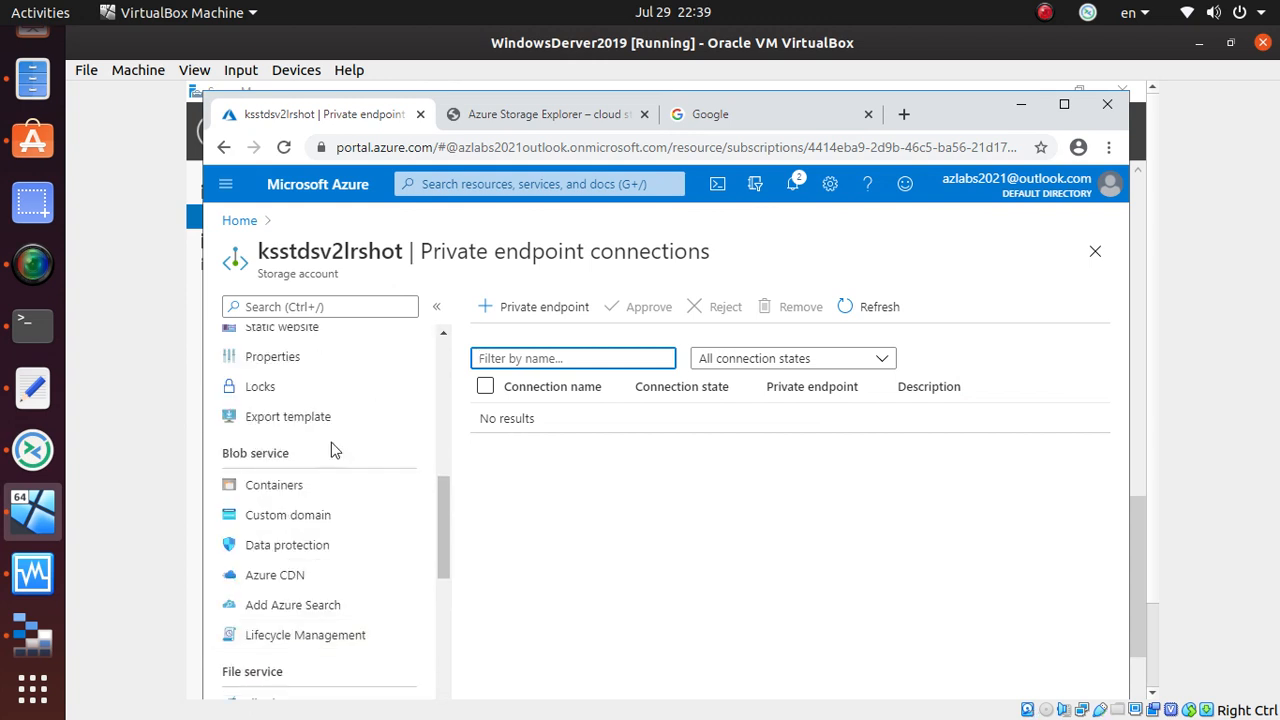
pyautogui.scroll(6, 333, 449)
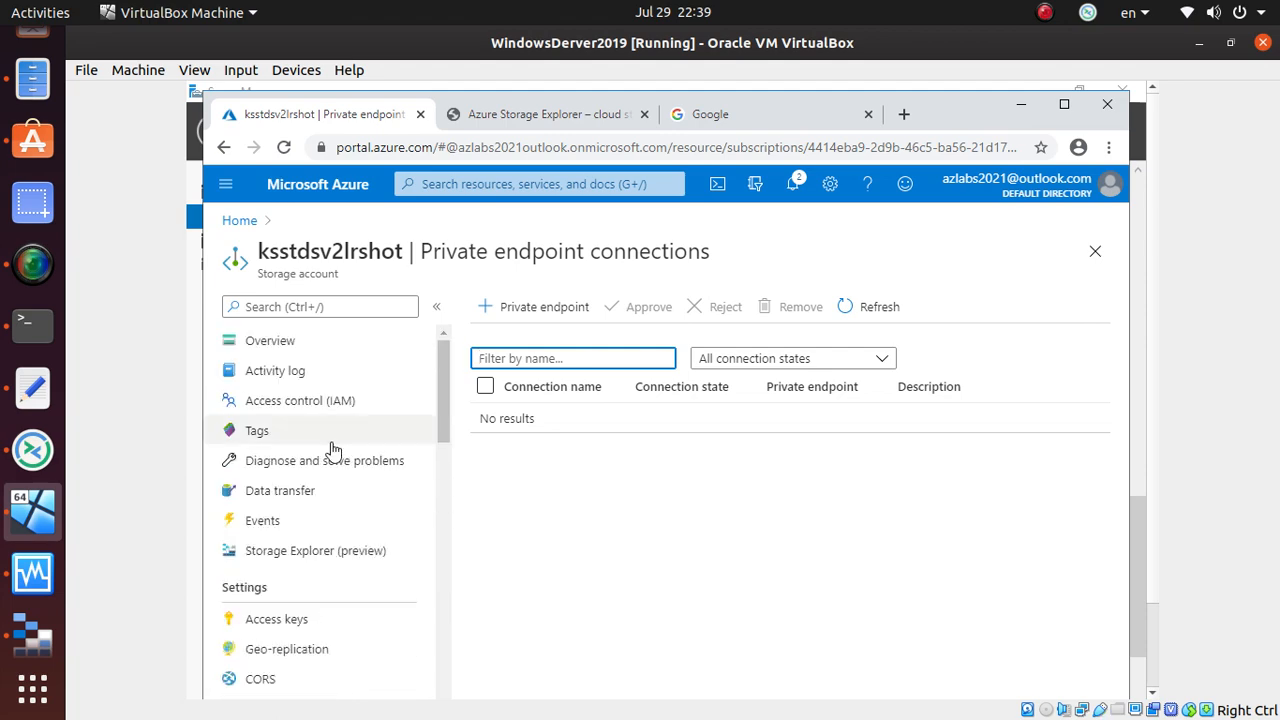
pyautogui.scroll(-7, 336, 472)
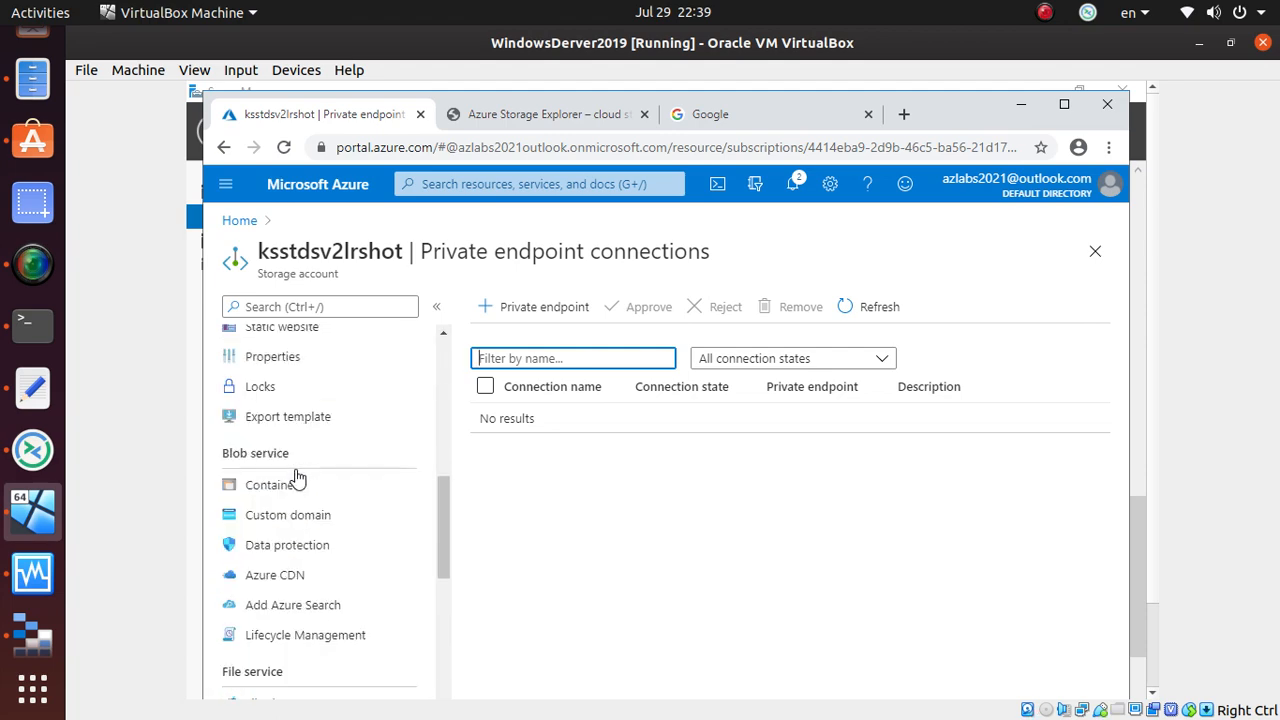
pyautogui.scroll(-6, 298, 478)
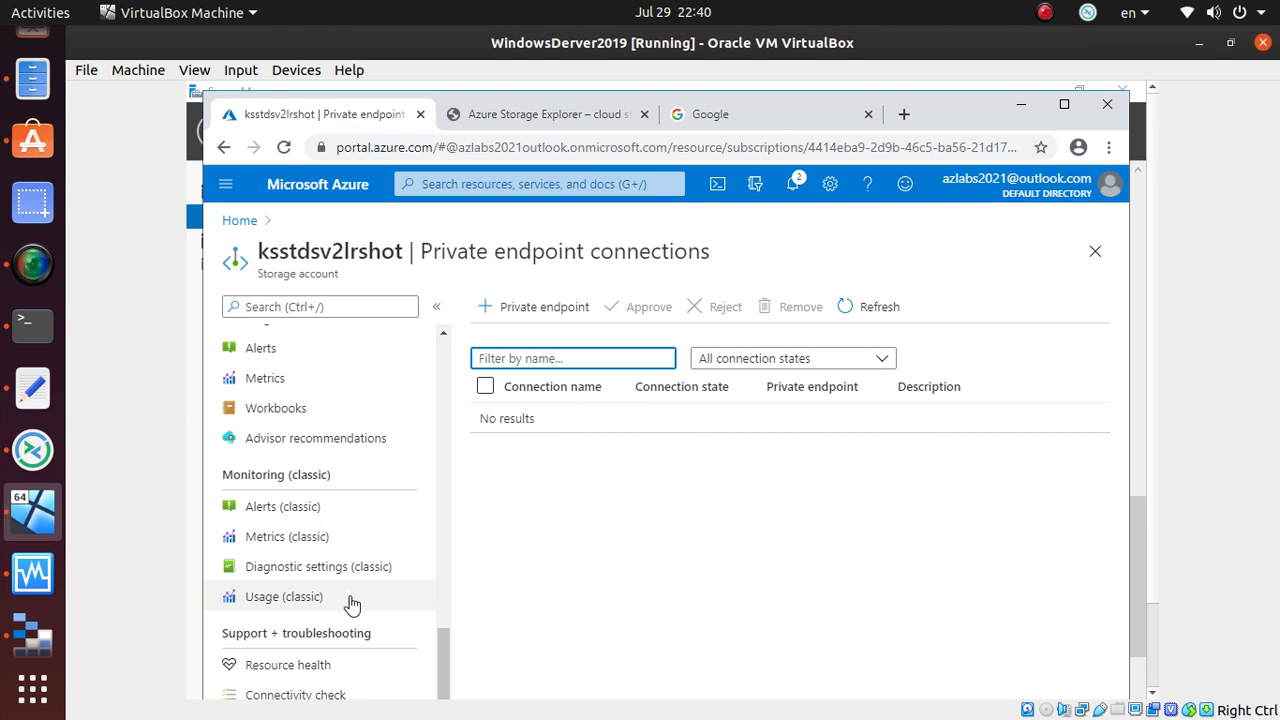
pyautogui.click(33, 264)
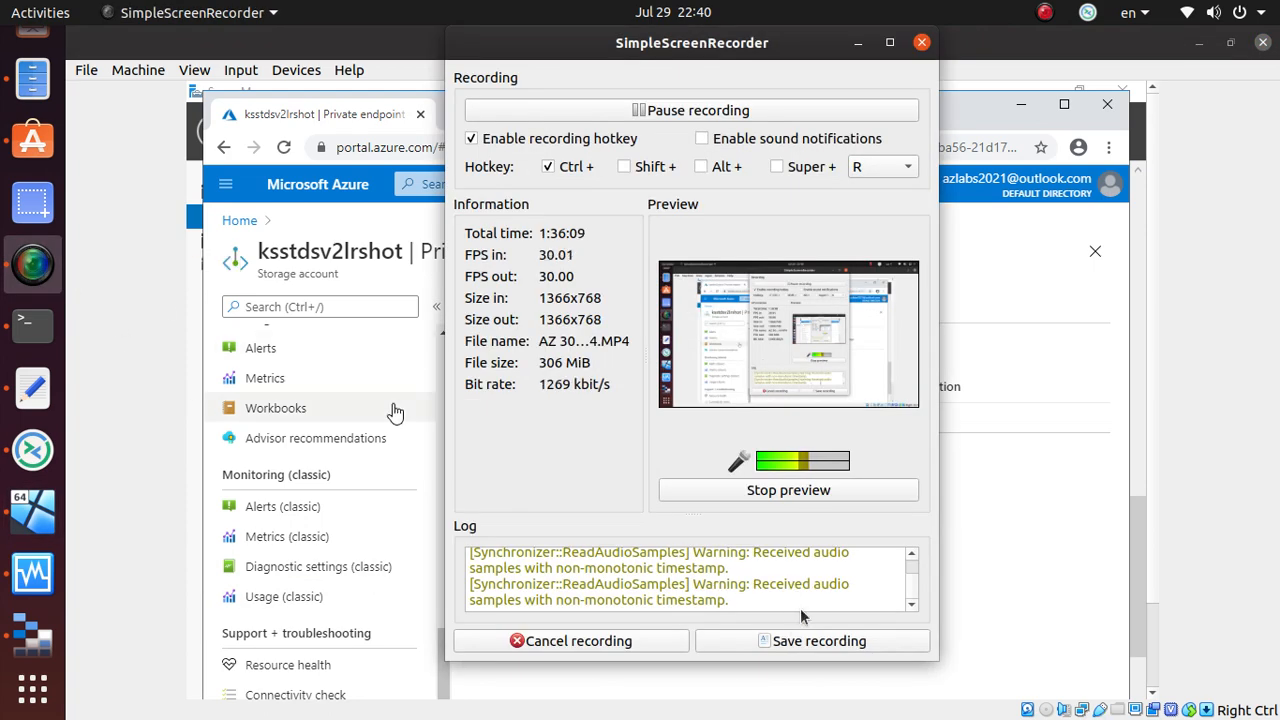